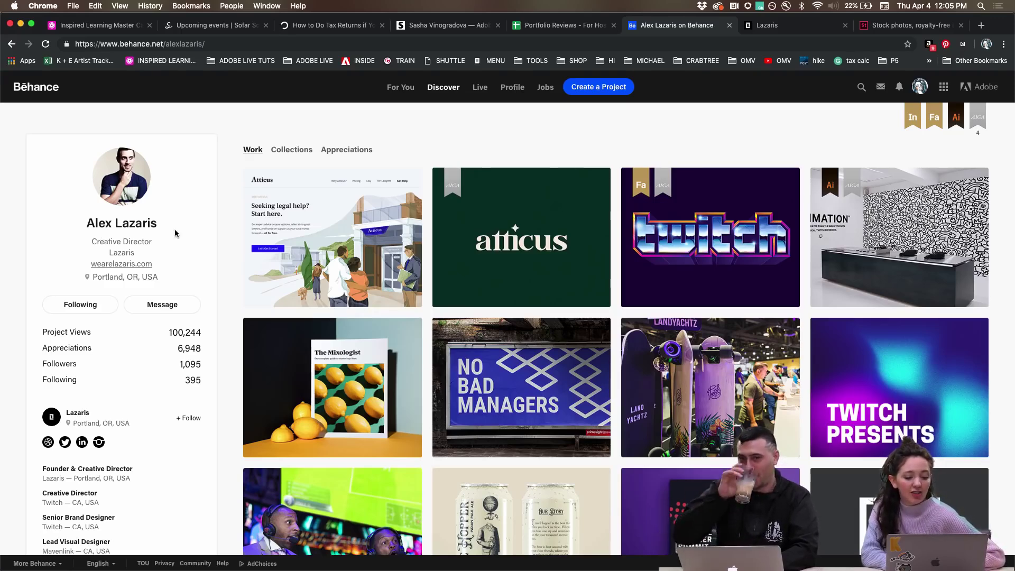
Look through the project thumbnails on the open Behance profile
scroll(458, 242, down, 3)
scroll(458, 242, down, 5)
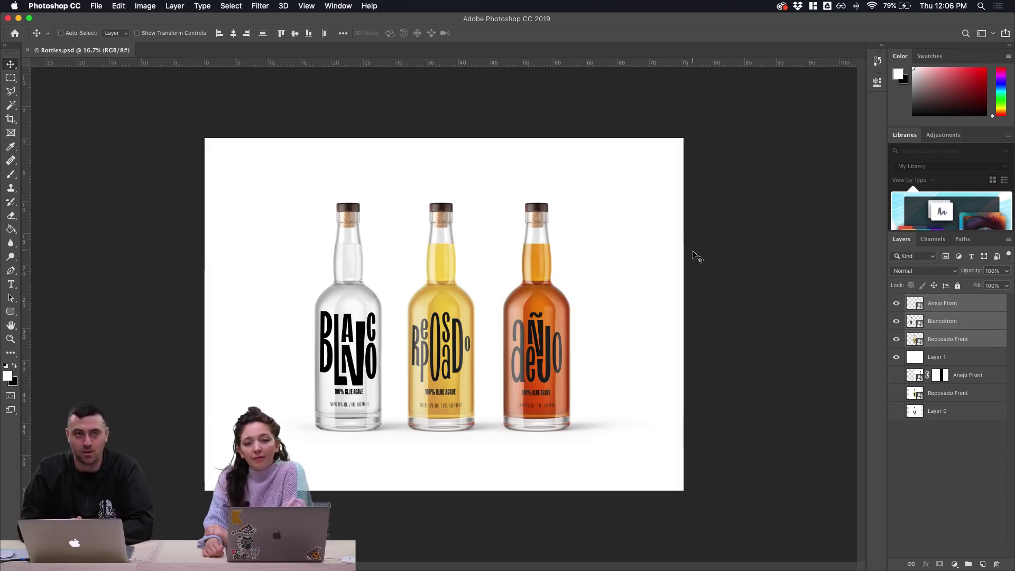
Switch to Illustrator and dismiss the new-version notification over the Exploration.ai document
click(451, 562)
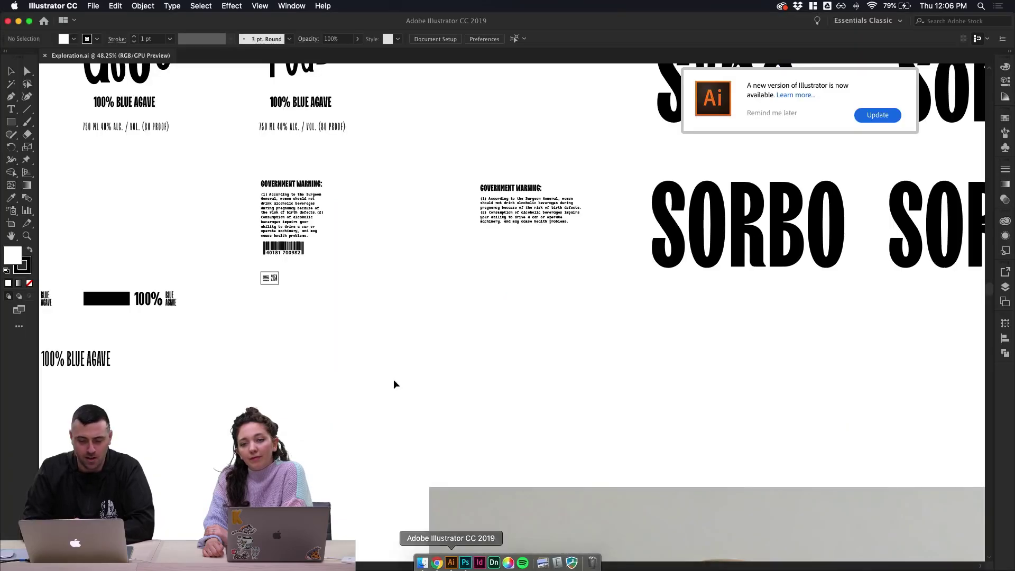
scroll(367, 355, left, 10)
scroll(367, 355, up, 4)
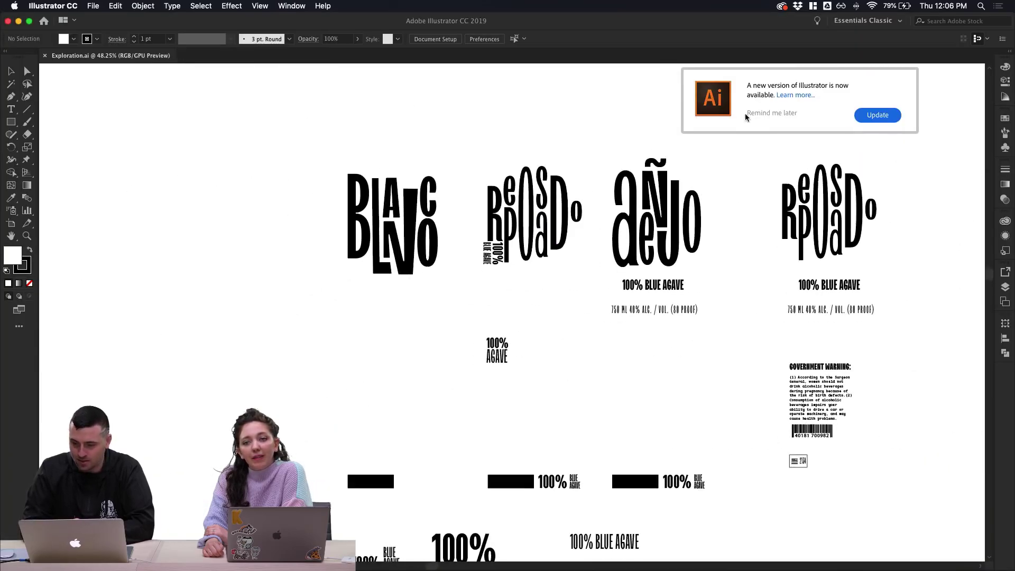
click(747, 114)
Examine the Sorbo Tequila wordmarks and the BLANCO and REPOSADO lettering explorations on the artboard
scroll(578, 355, down, 5)
scroll(578, 356, down, 5)
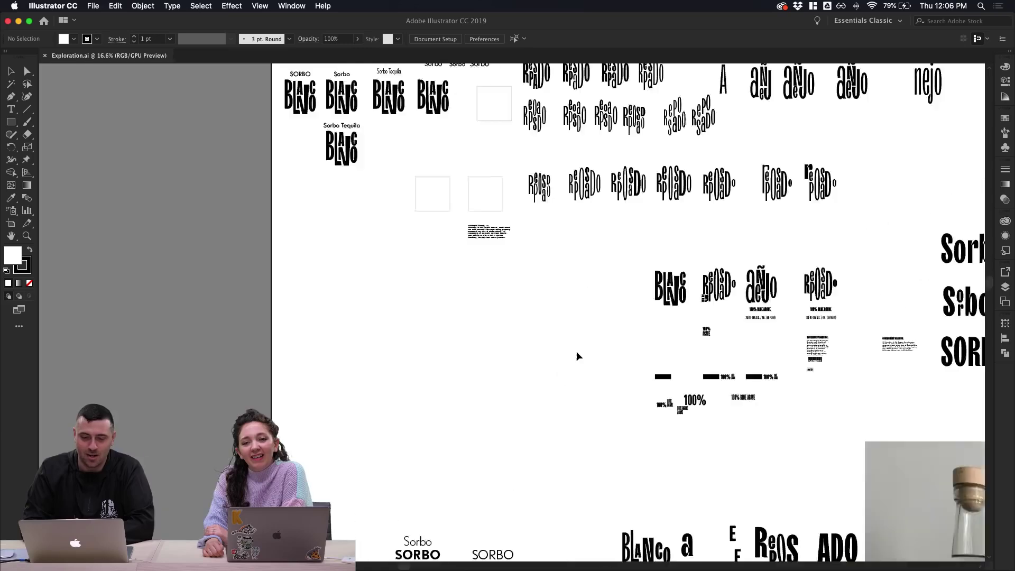
scroll(577, 356, up, 4)
scroll(578, 356, up, 3)
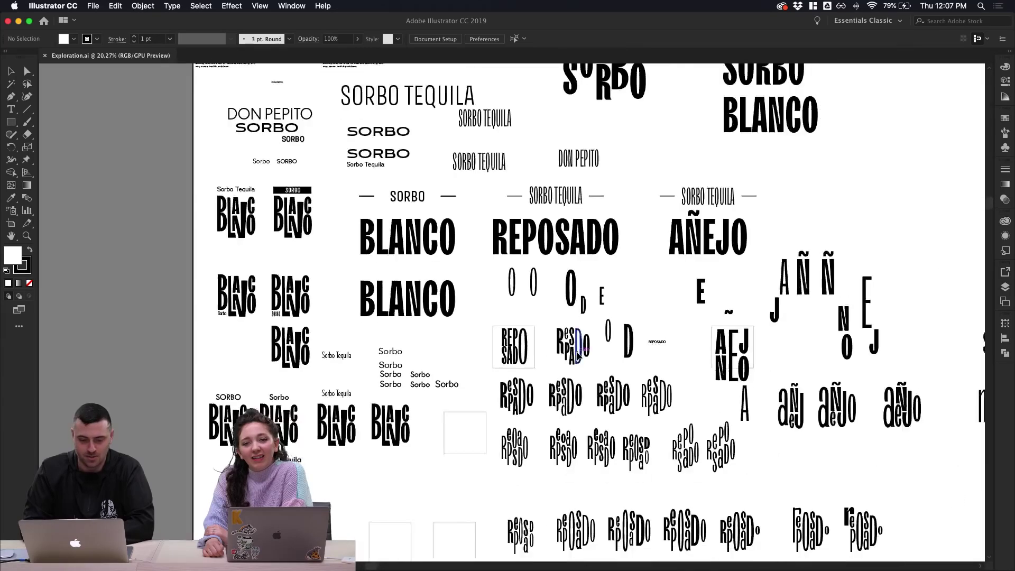
scroll(578, 356, up, 2)
scroll(578, 356, up, 6)
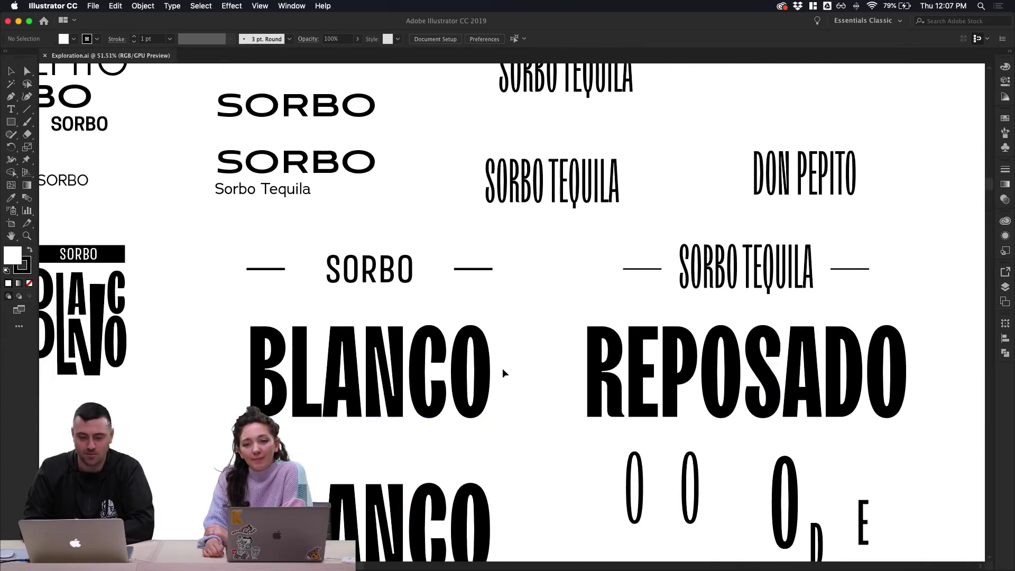
scroll(522, 405, up, 2)
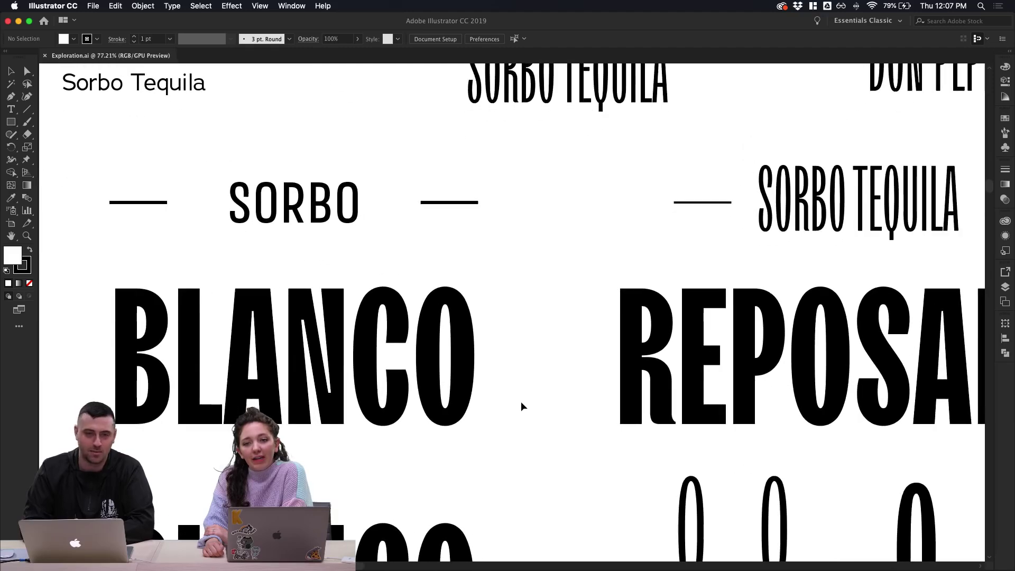
Examine the stacked BLANCO lettering variations and the small Sorbo name options beside them
scroll(522, 406, down, 4)
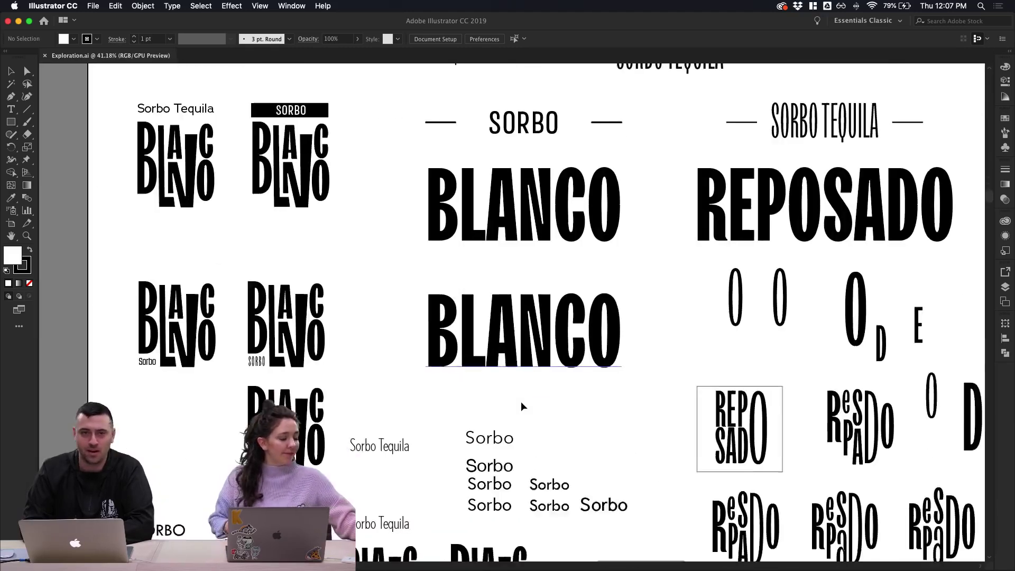
scroll(522, 406, down, 5)
scroll(521, 406, left, 3)
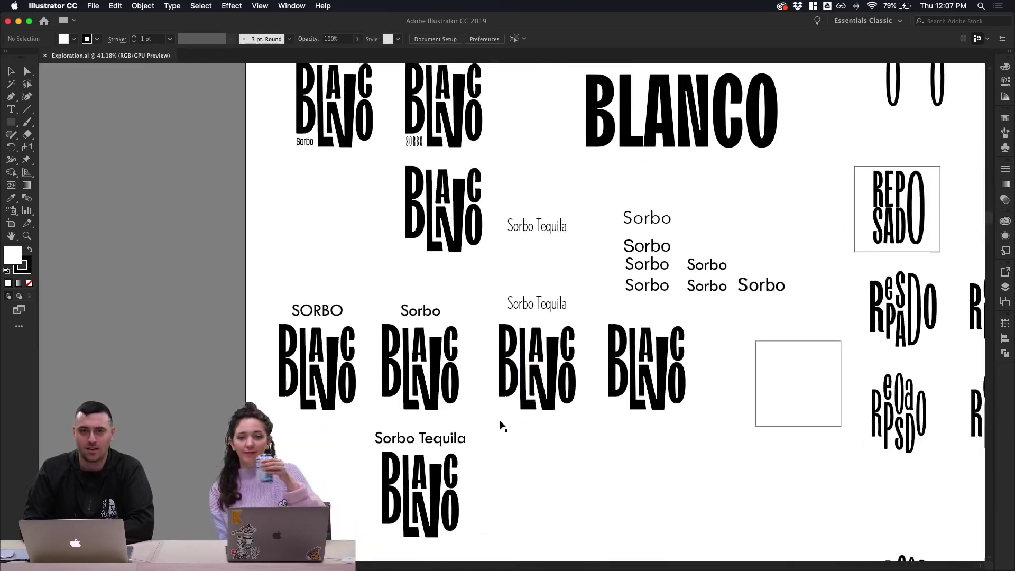
scroll(503, 426, down, 1)
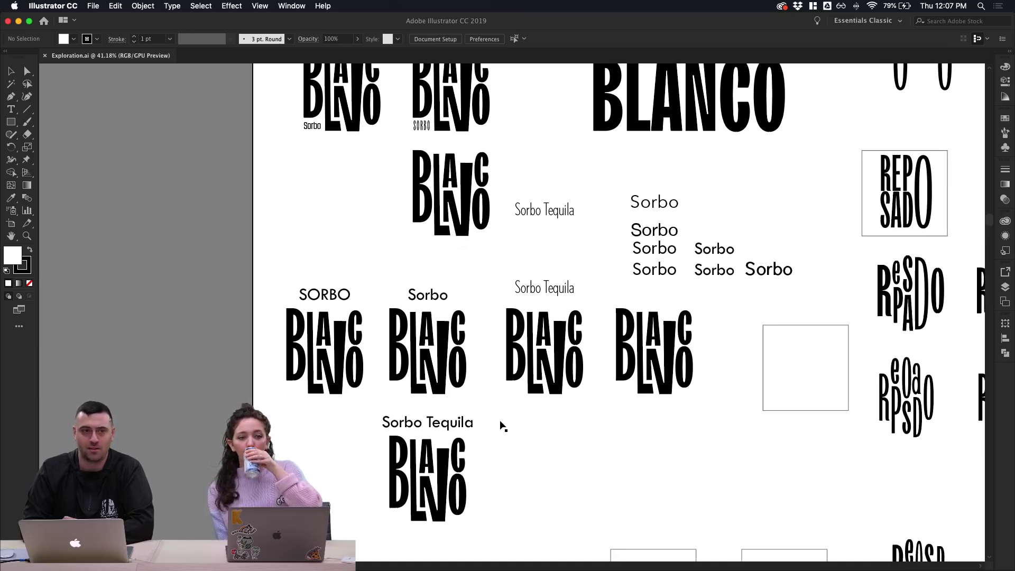
scroll(502, 426, down, 1)
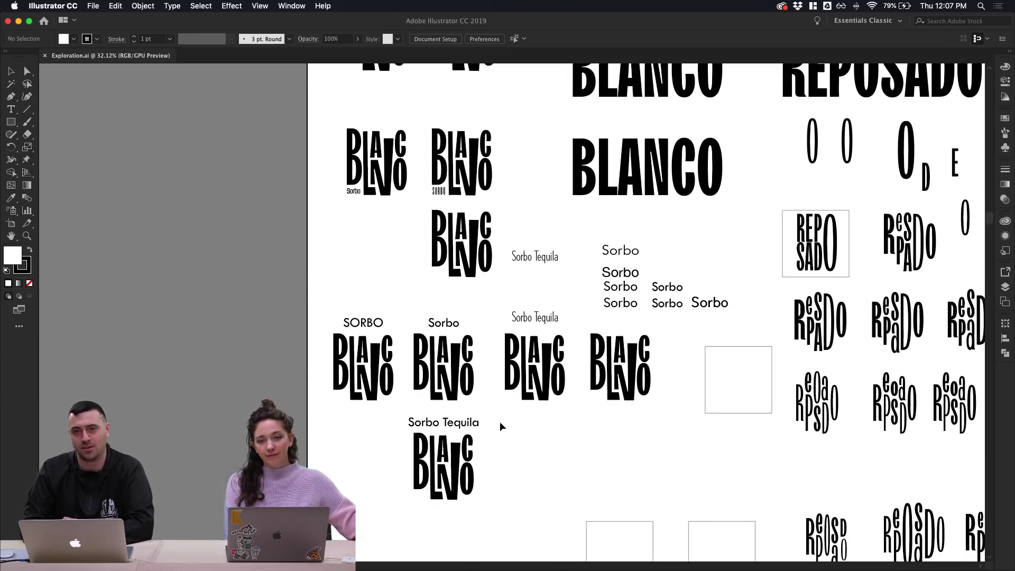
scroll(501, 426, up, 1)
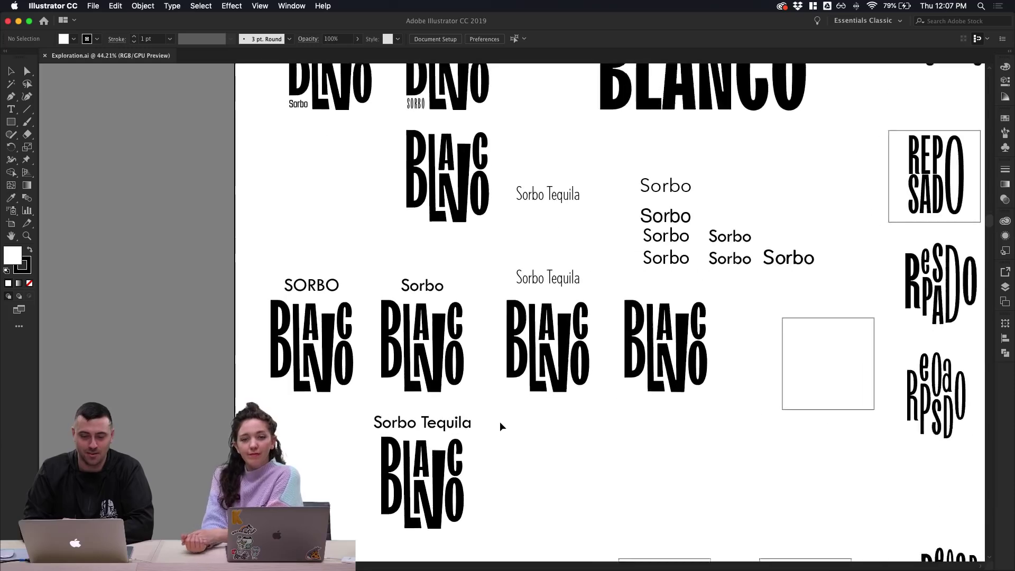
scroll(502, 426, up, 1)
scroll(502, 427, right, 5)
scroll(501, 426, down, 2)
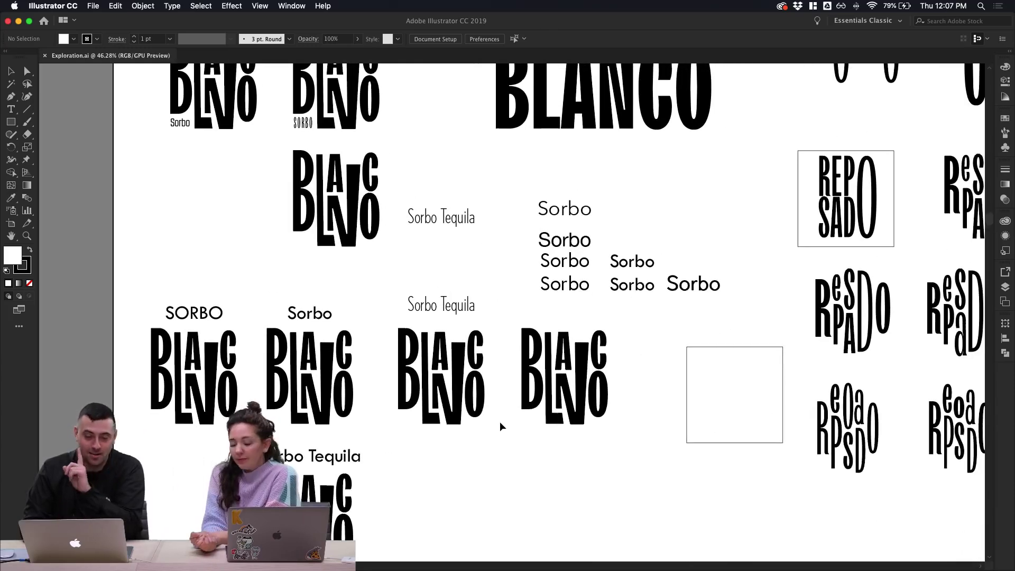
Try to stretch the tall stem of the N upward by its anchor points in the third stacked BLANCO lettering
scroll(501, 427, up, 3)
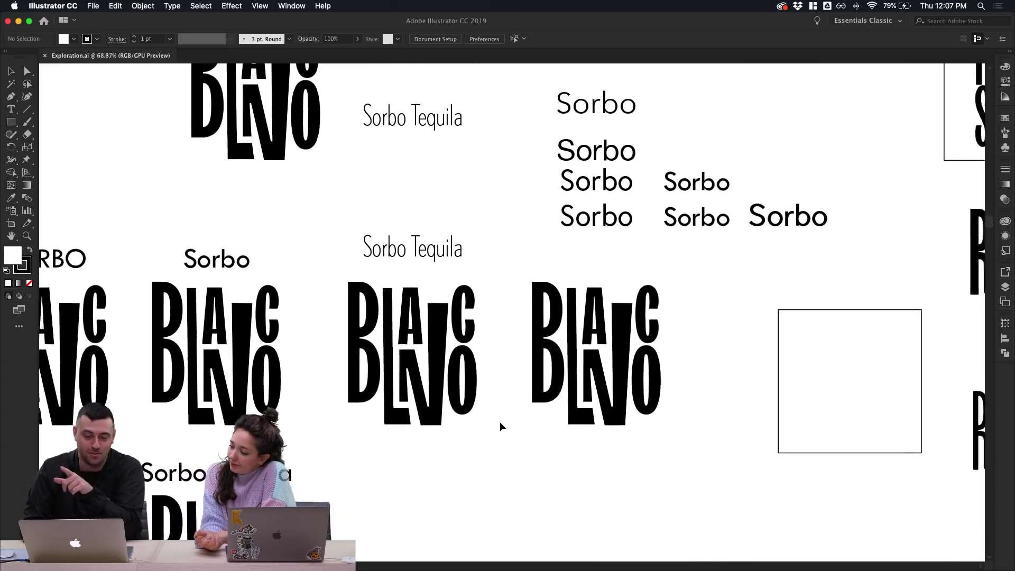
scroll(455, 350, up, 3)
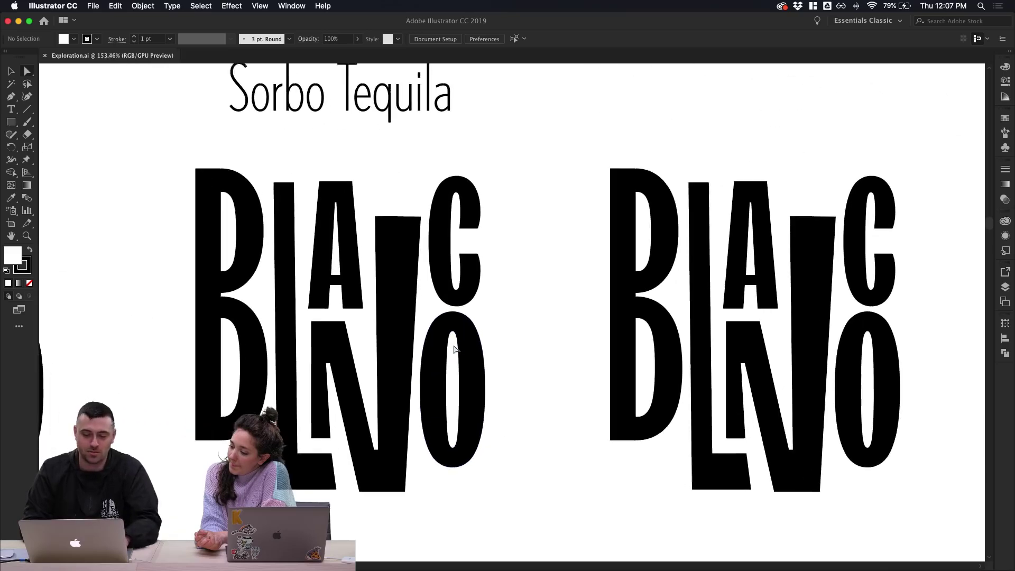
key(a)
click(391, 215)
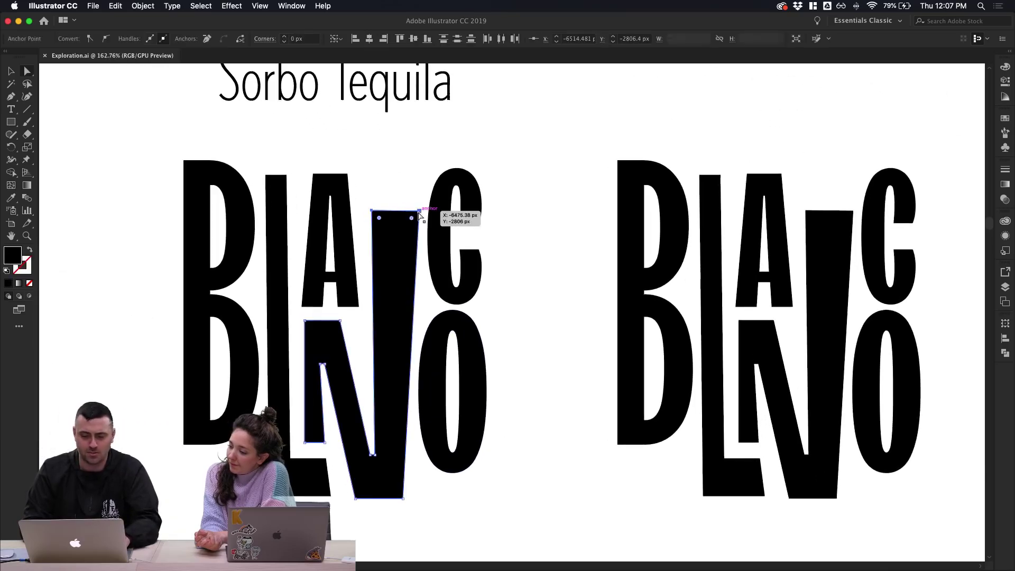
drag(411, 211, 411, 161)
key(super+z)
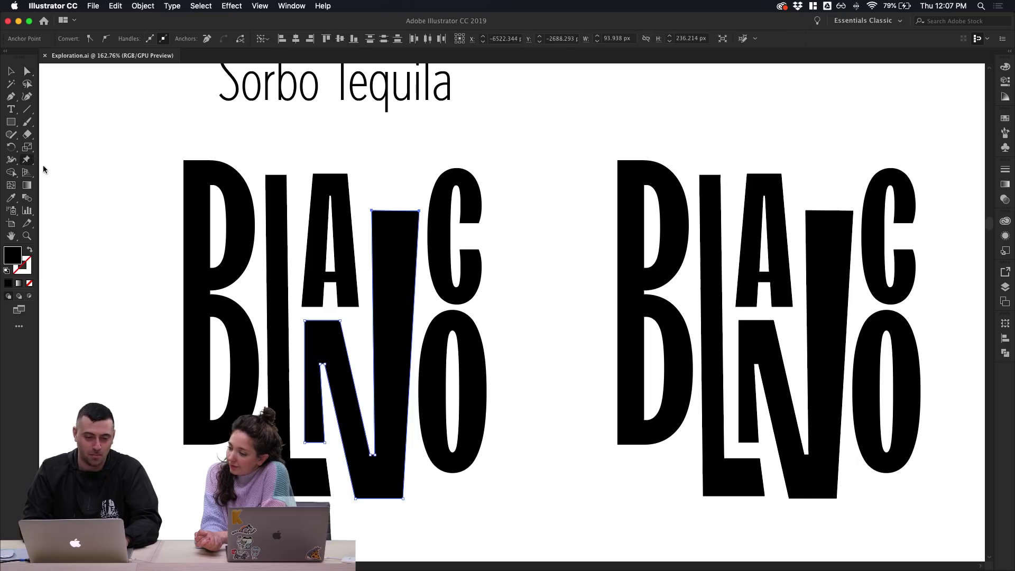
Try to extend and bend the N's tall stem with the Puppet Warp tool, restore its original shape and deselect it
drag(26, 159, 85, 159)
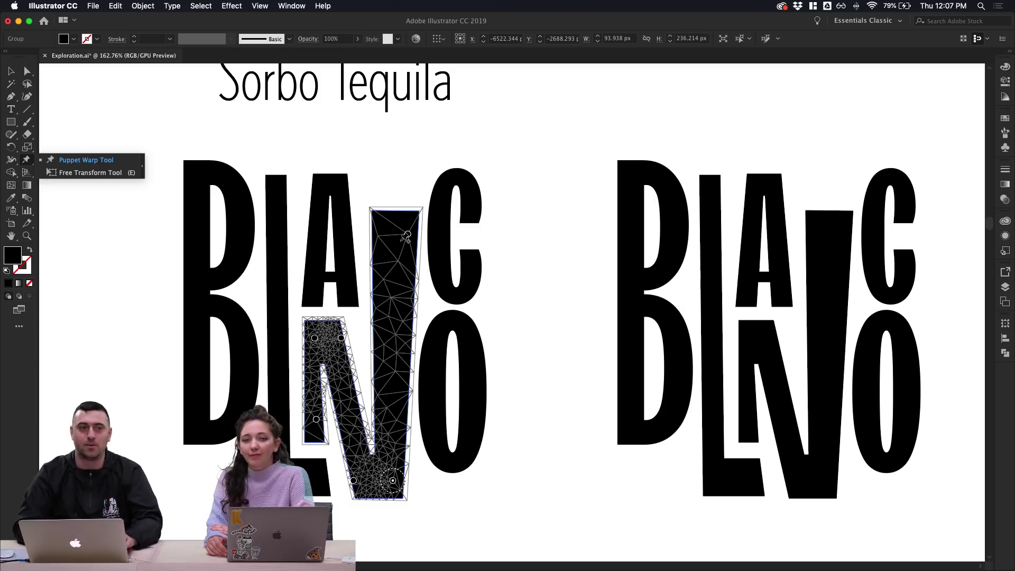
mouse_move(406, 235)
mouse_down()
mouse_move(534, 163)
mouse_move(553, 100)
mouse_up()
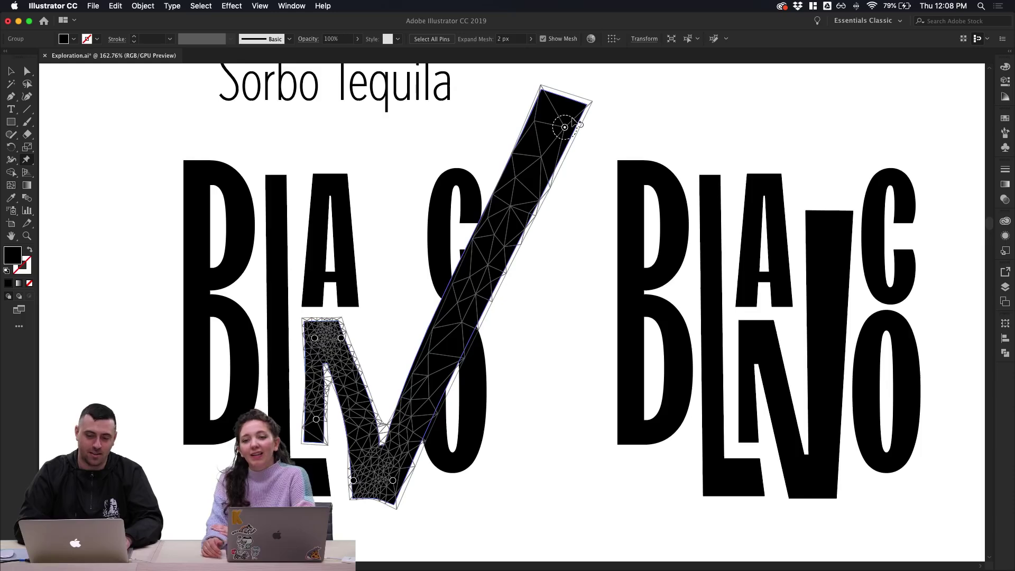
scroll(552, 101, down, 5)
scroll(580, 124, up, 3)
scroll(579, 123, right, 3)
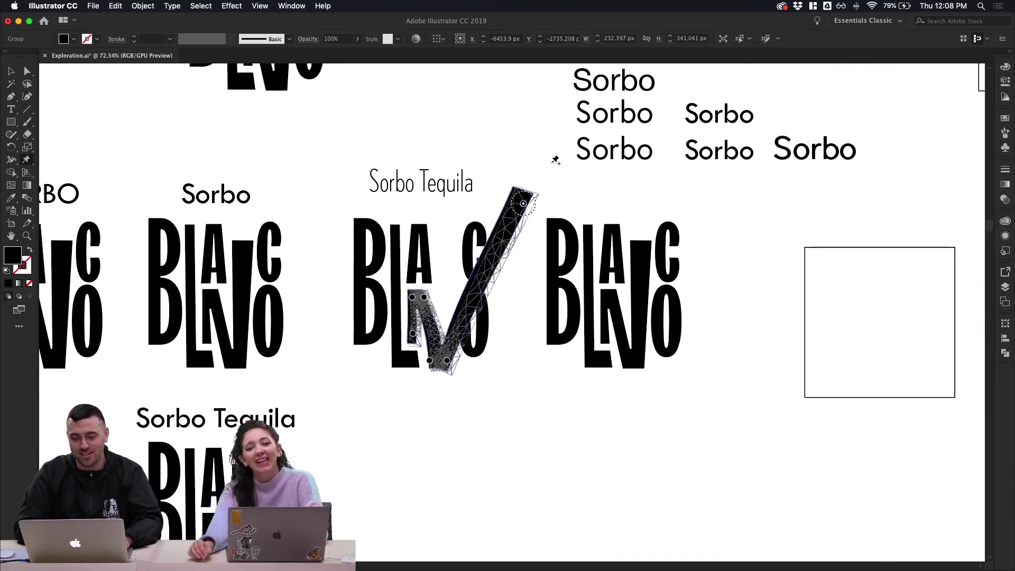
mouse_move(496, 194)
mouse_down()
mouse_move(513, 383)
mouse_move(465, 412)
mouse_move(470, 222)
mouse_move(360, 248)
mouse_move(381, 289)
mouse_up()
mouse_move(436, 271)
mouse_down()
mouse_move(498, 344)
mouse_move(473, 209)
mouse_move(534, 222)
mouse_move(366, 170)
mouse_move(315, 280)
mouse_move(544, 344)
mouse_move(489, 185)
mouse_move(503, 236)
mouse_move(499, 217)
mouse_up()
key(v)
click(491, 226)
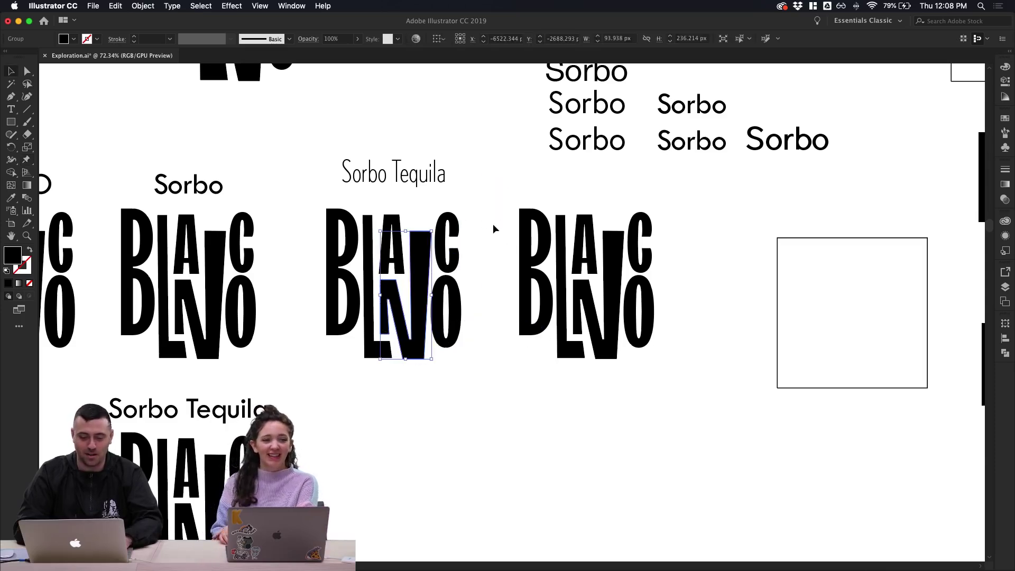
scroll(494, 230, up, 3)
scroll(486, 233, up, 4)
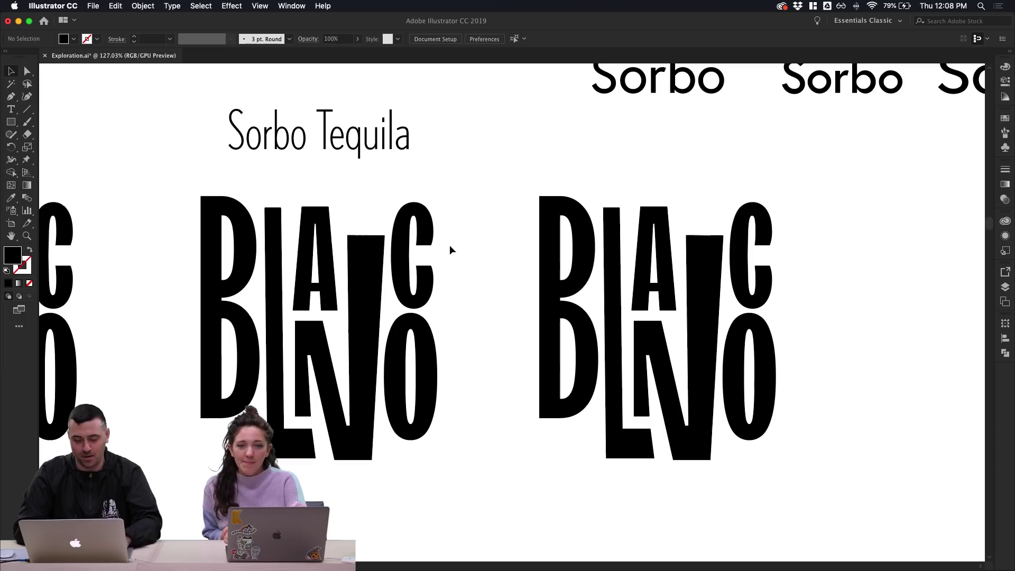
key(e)
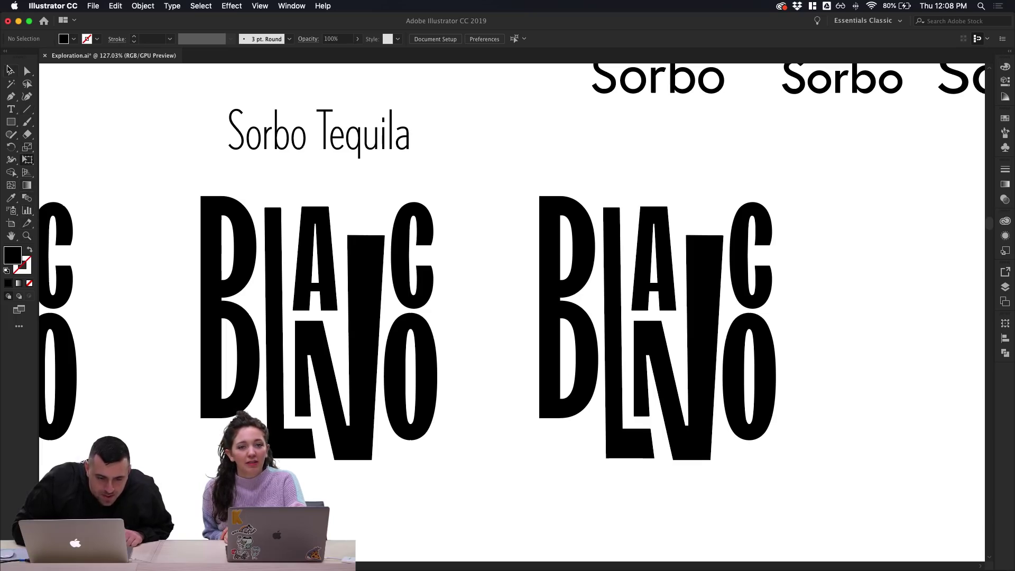
key(v)
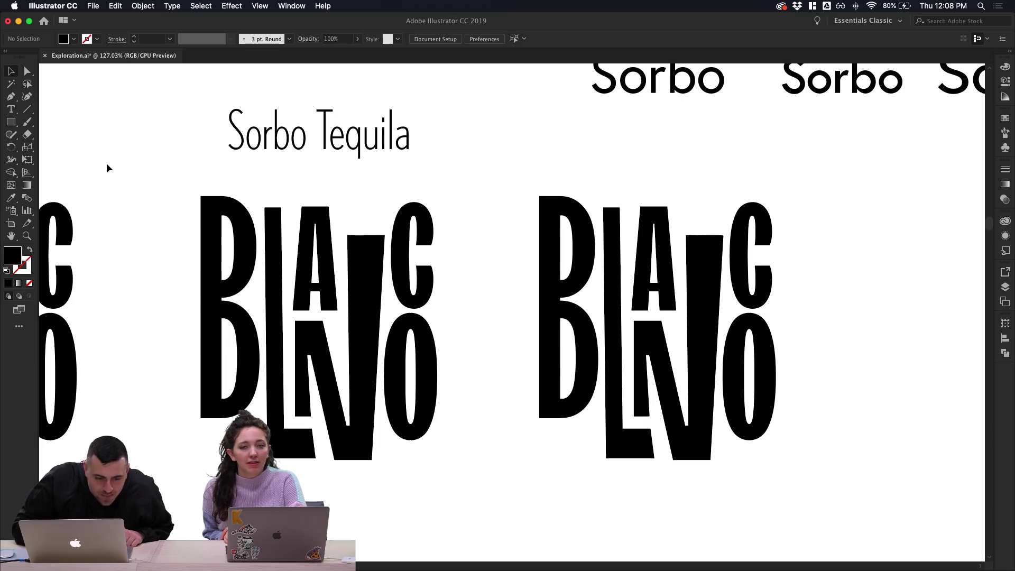
click(291, 5)
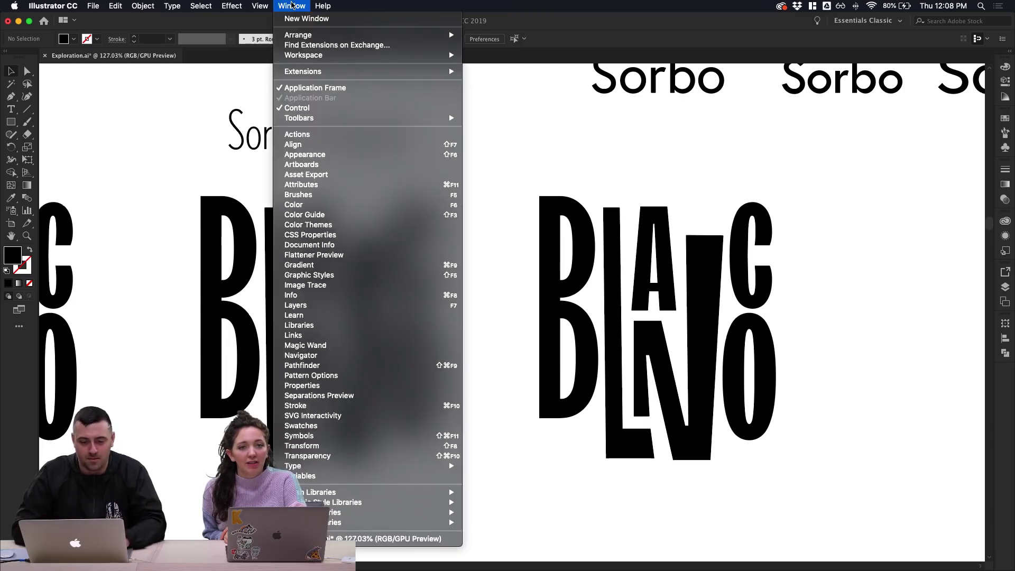
click(159, 114)
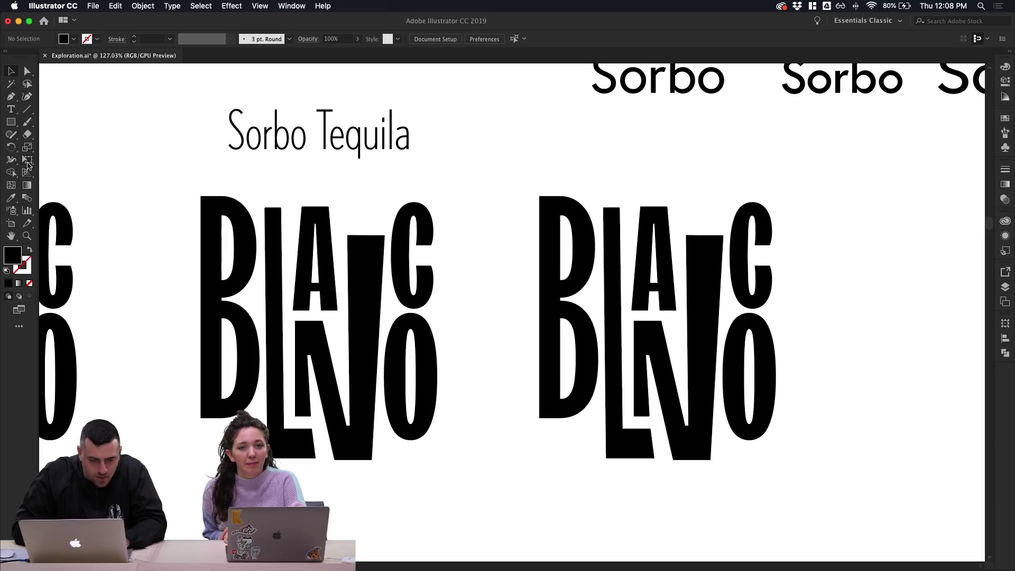
Isolate the letter C in the BLANCO lettering under the thin Sorbo Tequila text and apply the Puppet Warp tool to it
click(29, 161)
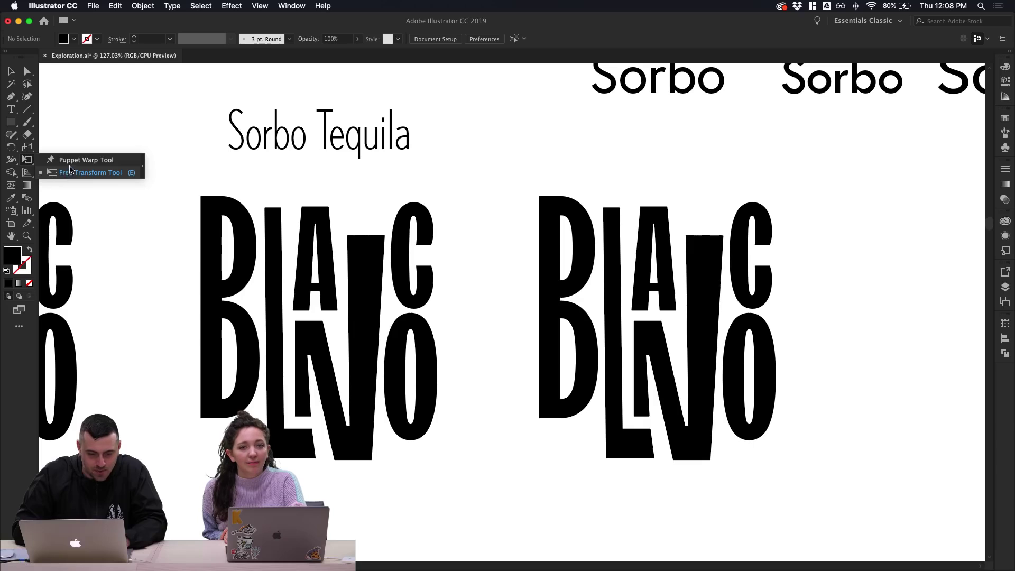
click(77, 163)
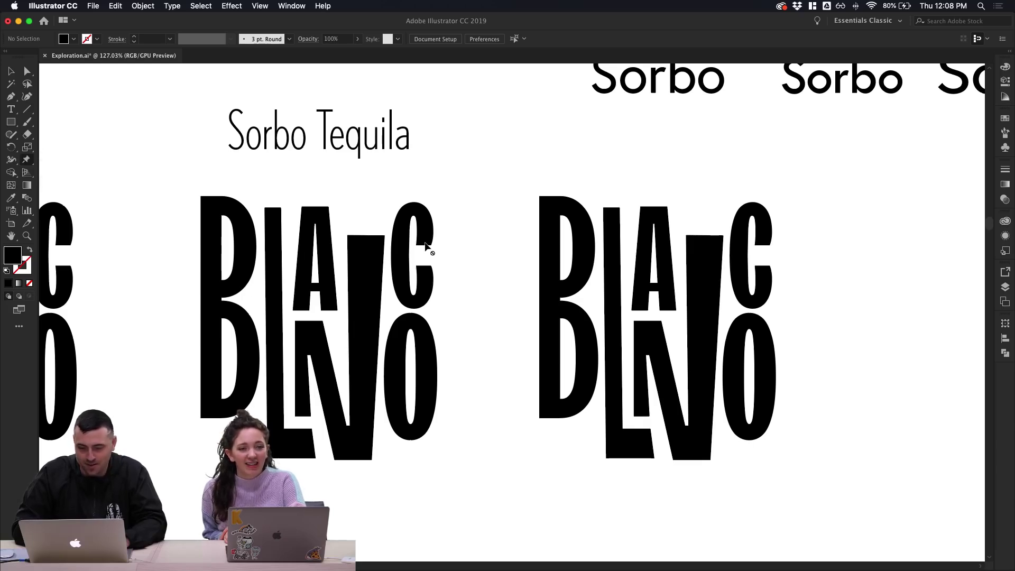
click(427, 246)
key(v)
click(429, 242)
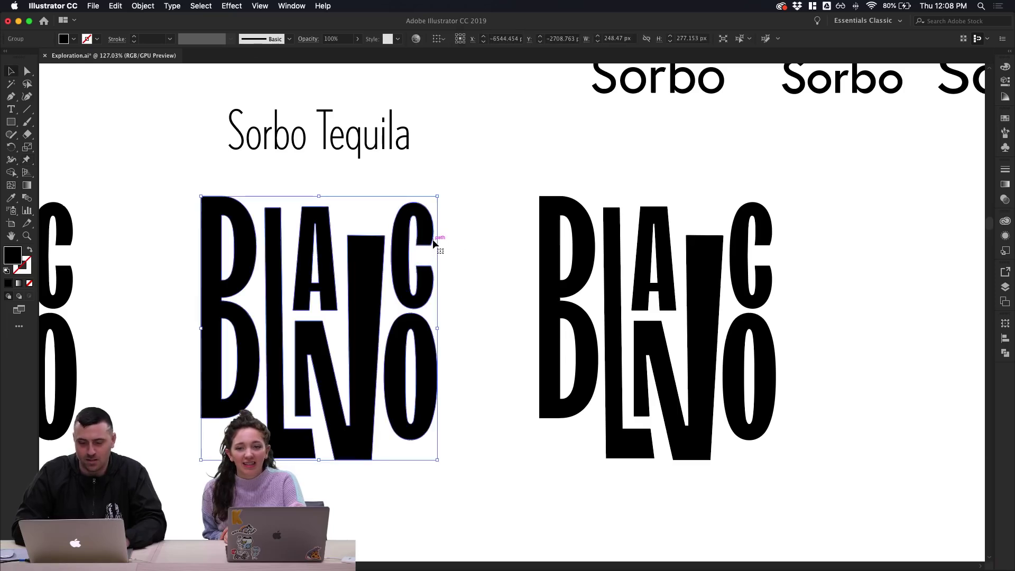
double_click(434, 243)
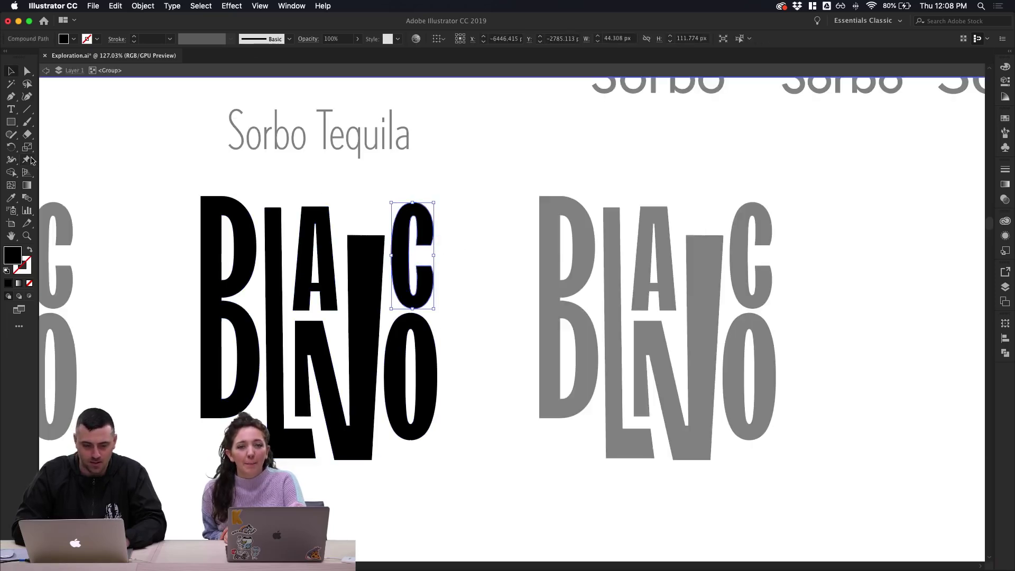
click(26, 160)
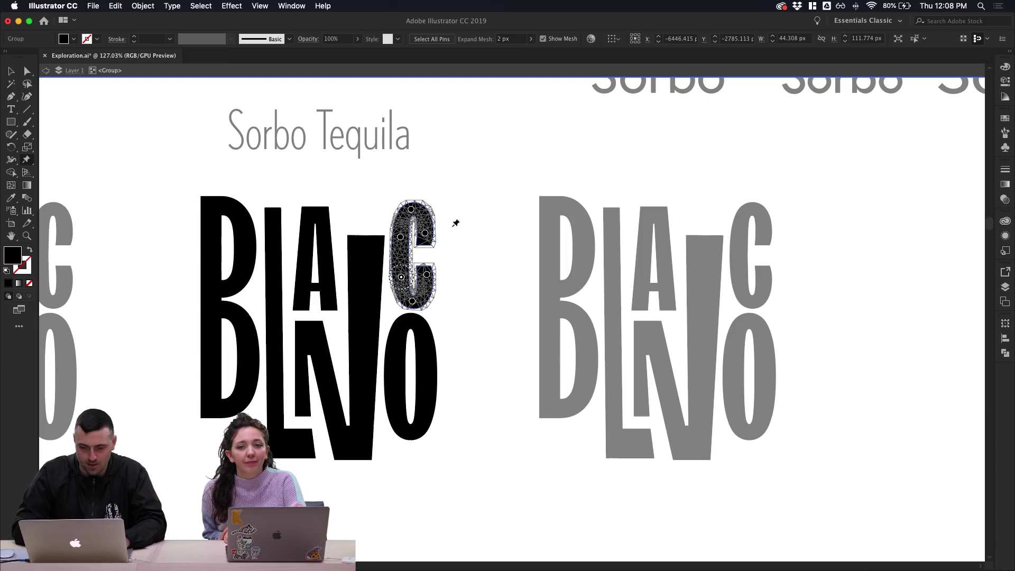
Try to reshape the C's upper end by its warp pin, undo the change and leave the group's isolation
drag(425, 233, 431, 229)
key(super+z)
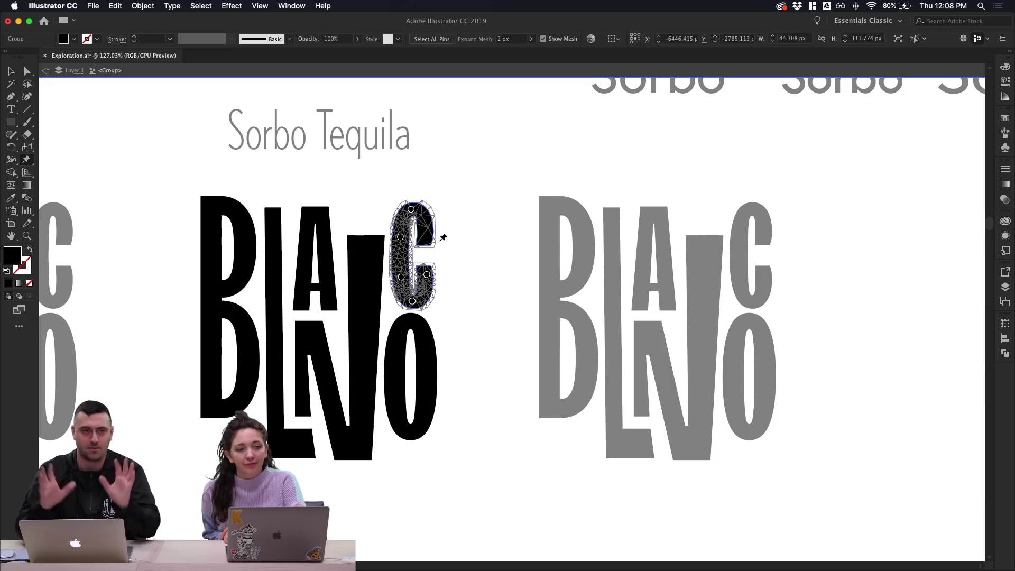
key(super+z)
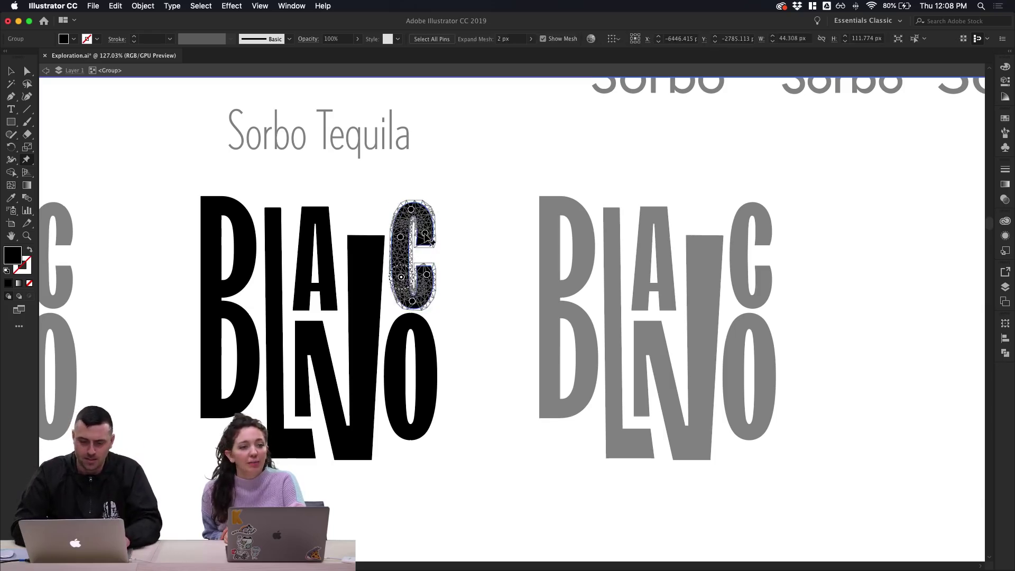
key(super)
click(11, 70)
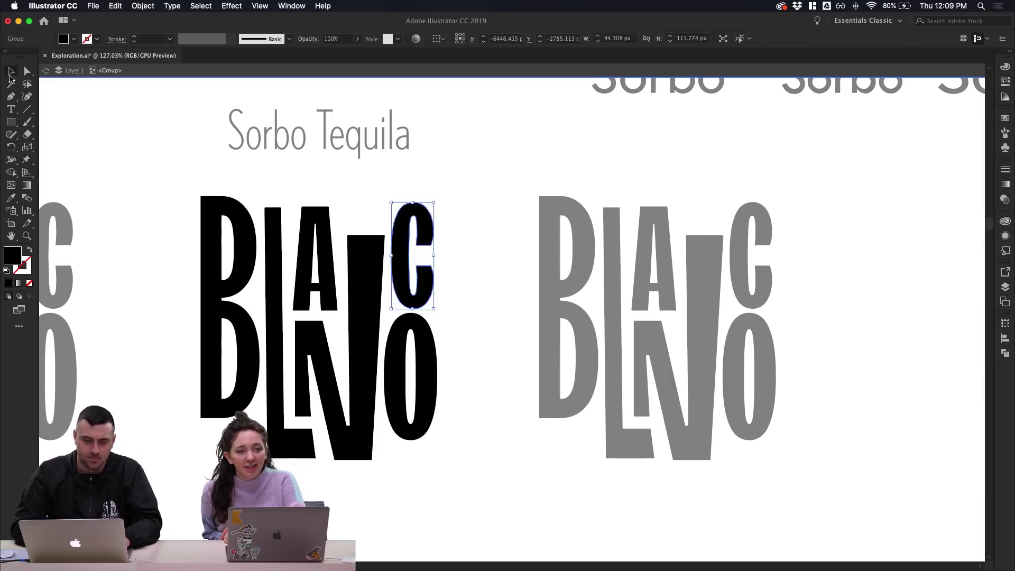
click(487, 268)
scroll(487, 267, down, 5)
scroll(490, 271, down, 3)
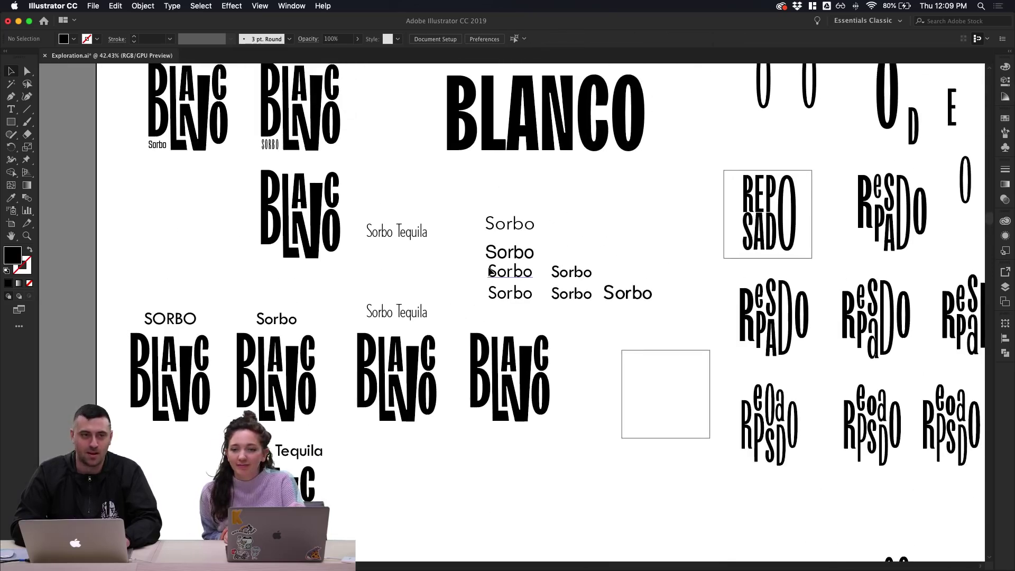
Examine the Sorbo wordmark trials and the row of stacked BLANCO letterings beneath them up close
scroll(490, 272, down, 1)
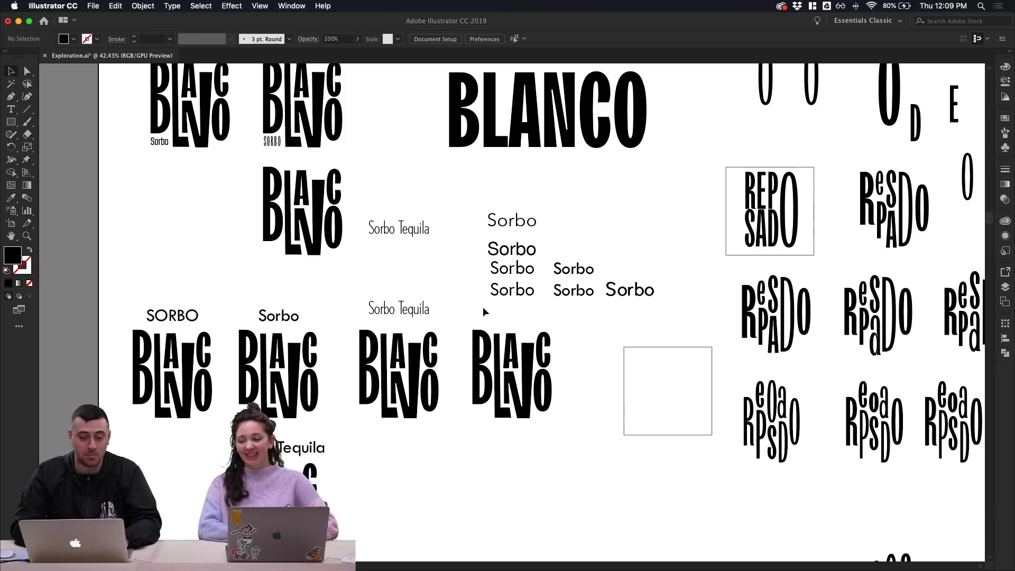
scroll(480, 310, up, 3)
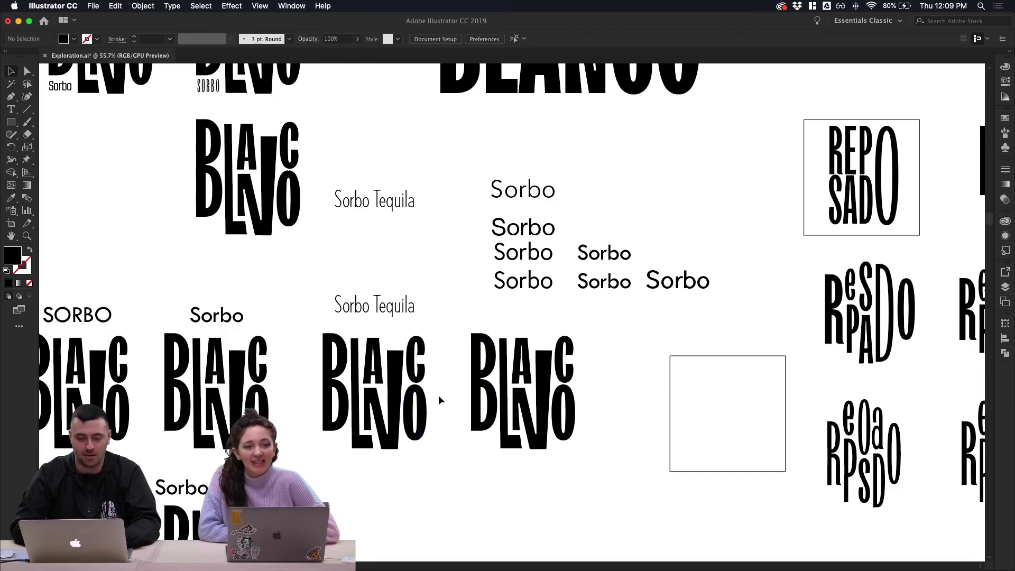
scroll(418, 373, up, 1)
scroll(418, 373, up, 1)
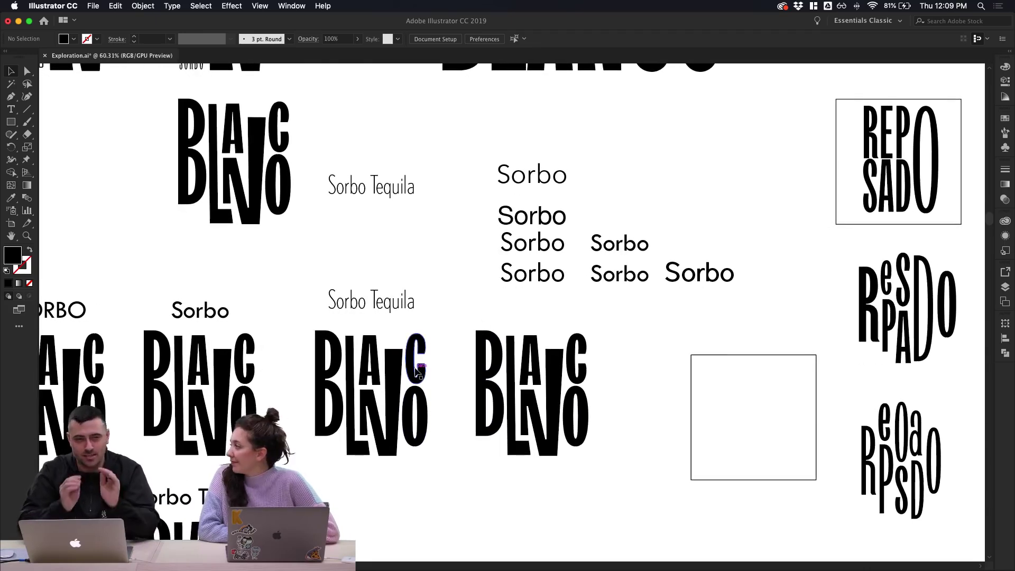
scroll(467, 398, up, 5)
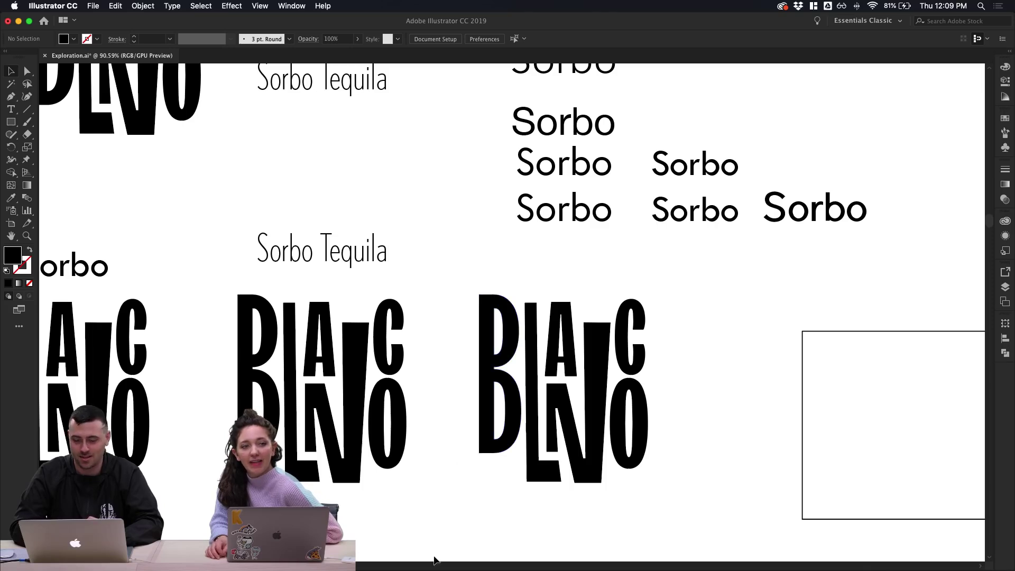
scroll(445, 487, down, 1)
scroll(445, 492, up, 5)
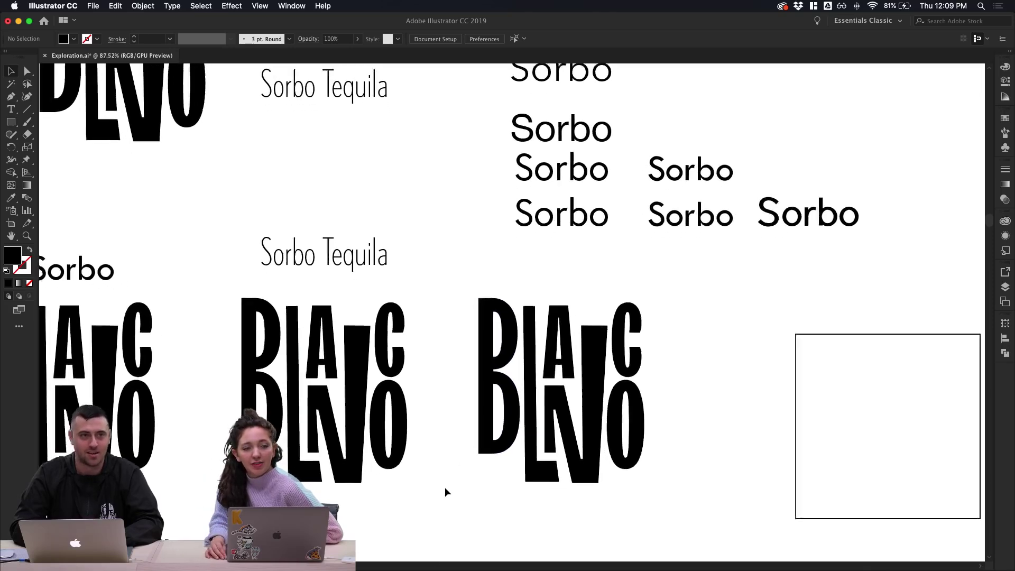
scroll(445, 491, down, 5)
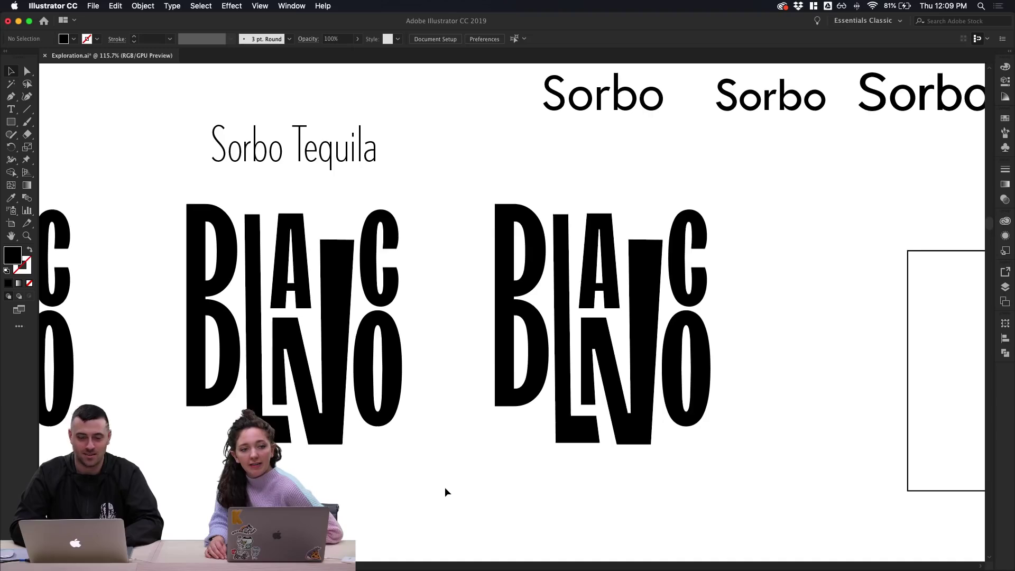
scroll(445, 492, right, 3)
scroll(400, 511, down, 3)
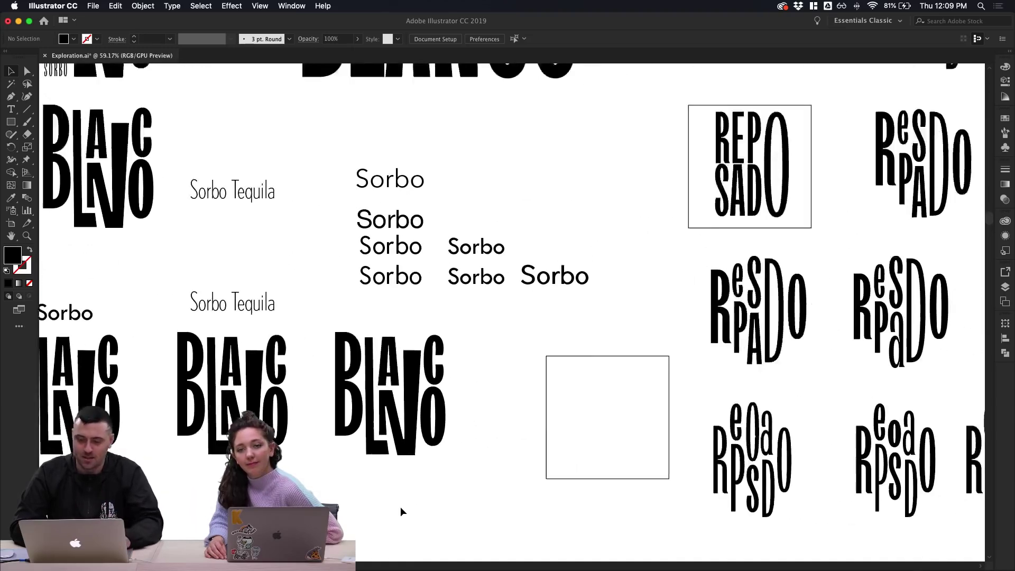
Try moving the empty square frame onto the rightmost stacked BLANCO lettering, undo the move and deselect the frame
scroll(397, 510, right, 3)
scroll(397, 512, down, 3)
scroll(398, 513, down, 2)
scroll(396, 508, up, 3)
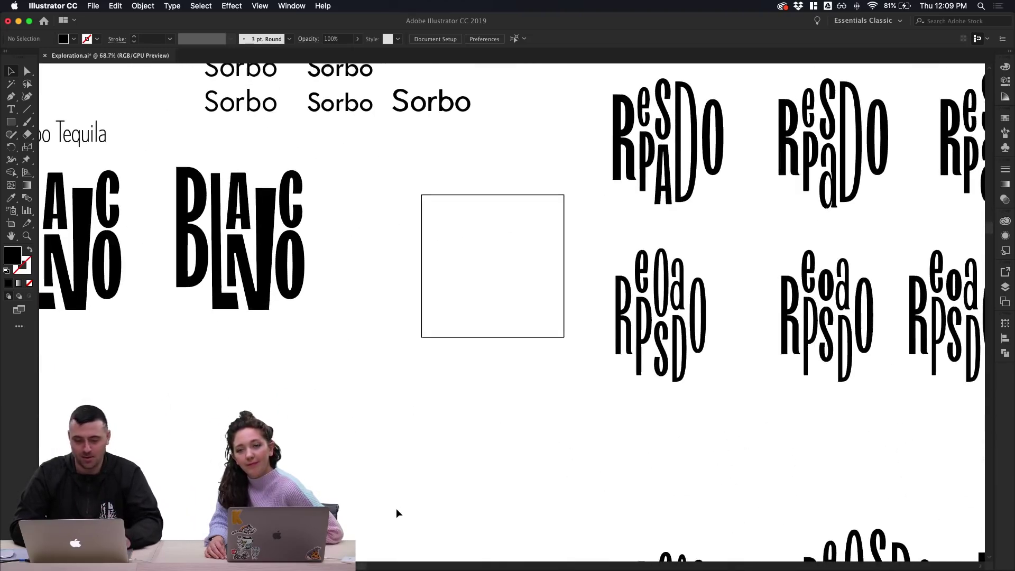
scroll(393, 509, right, 3)
scroll(394, 509, down, 4)
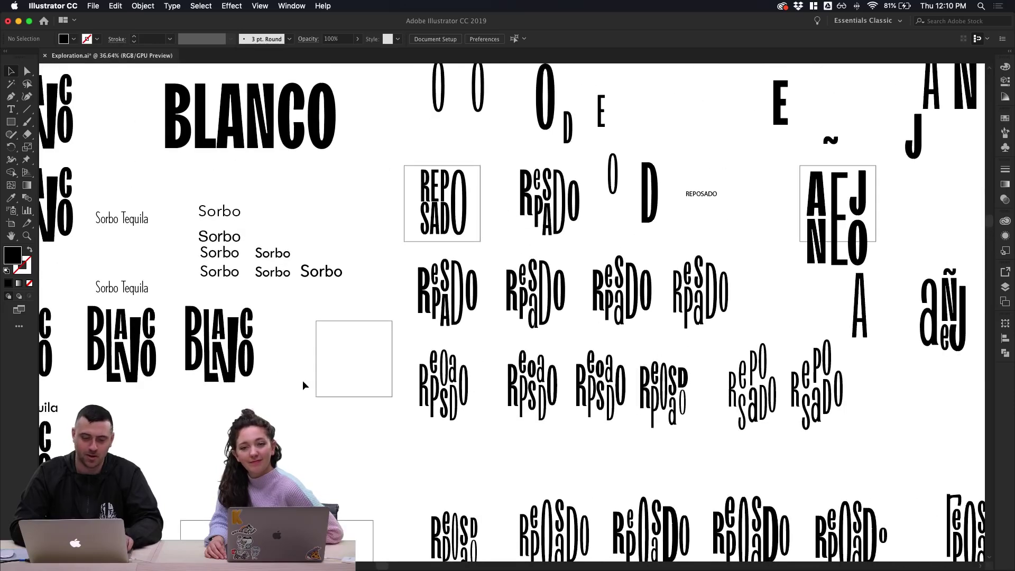
drag(318, 392, 186, 375)
key(super+z)
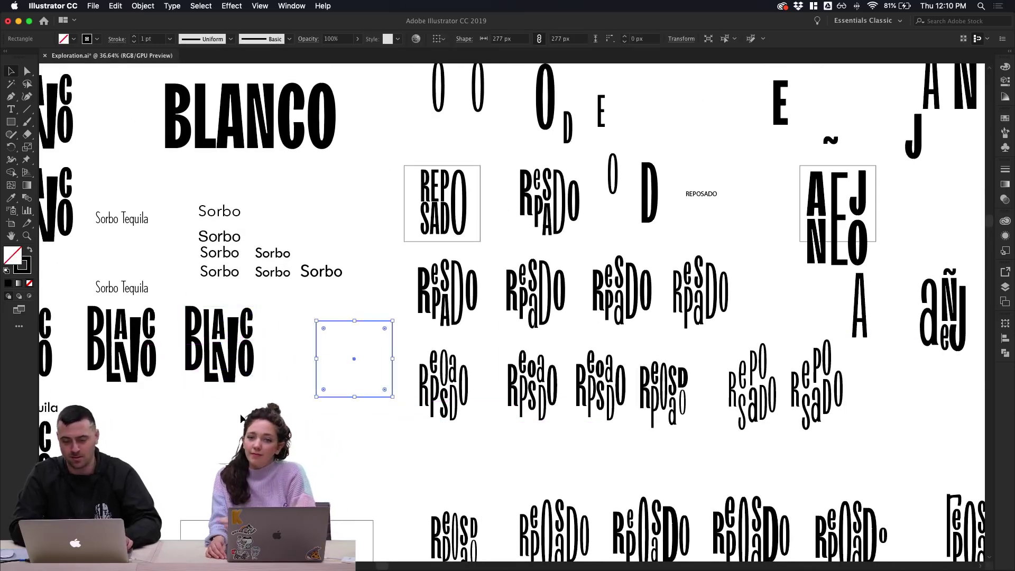
click(263, 382)
Try moving the empty square frame over a lettering in the lower REPOSADO row and undo the move
scroll(263, 381, down, 2)
scroll(264, 382, right, 4)
scroll(259, 371, down, 2)
scroll(259, 370, right, 3)
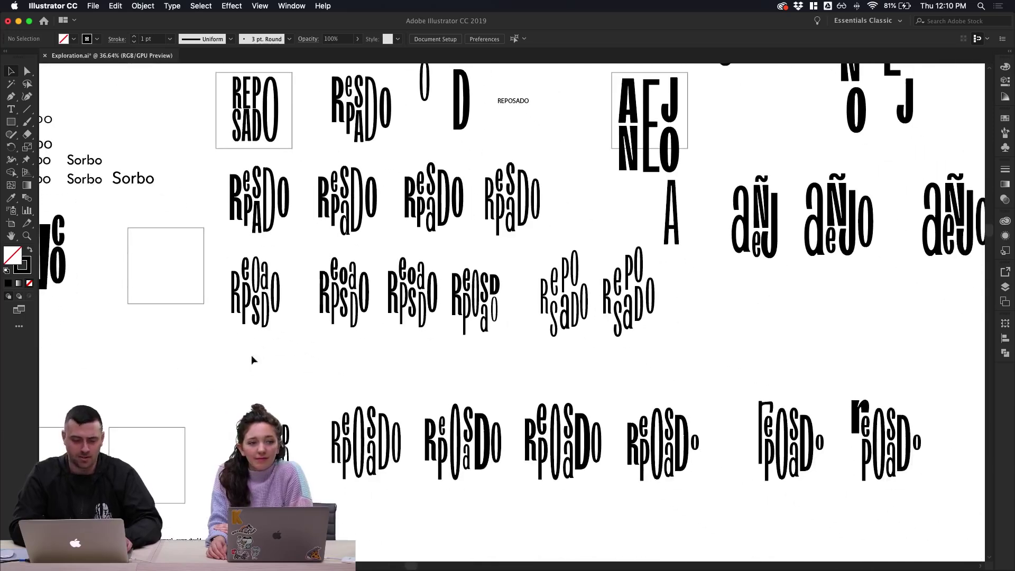
drag(205, 290, 603, 482)
key(super+z)
scroll(640, 497, right, 5)
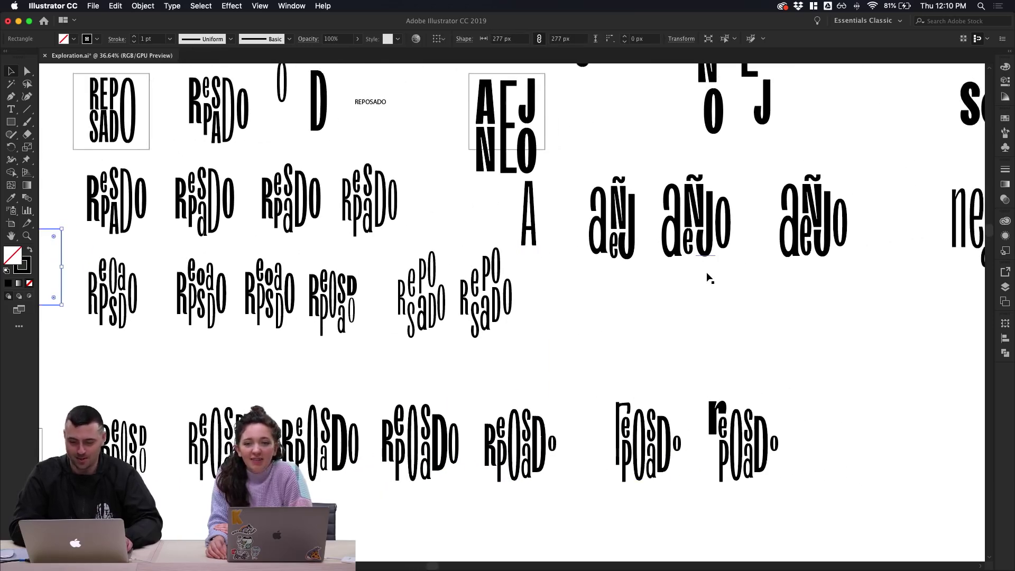
Examine the final BLANCO, REPOSADO and AÑEJO letterings and the 100% BLUE AGAVE label text beneath them
scroll(700, 277, down, 10)
scroll(700, 277, up, 3)
scroll(699, 277, down, 2)
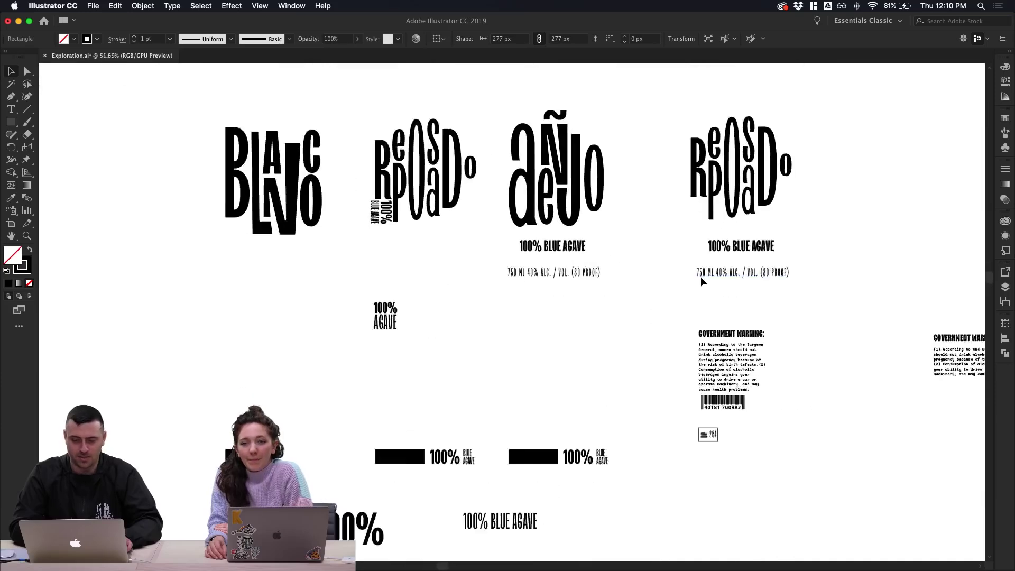
scroll(700, 277, up, 5)
click(508, 259)
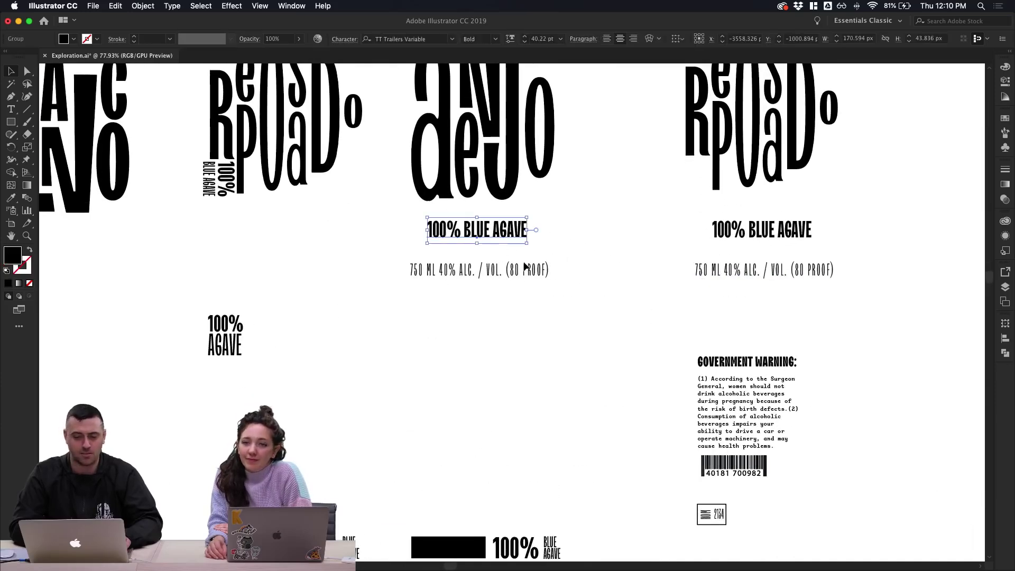
scroll(571, 256, up, 3)
scroll(573, 255, down, 4)
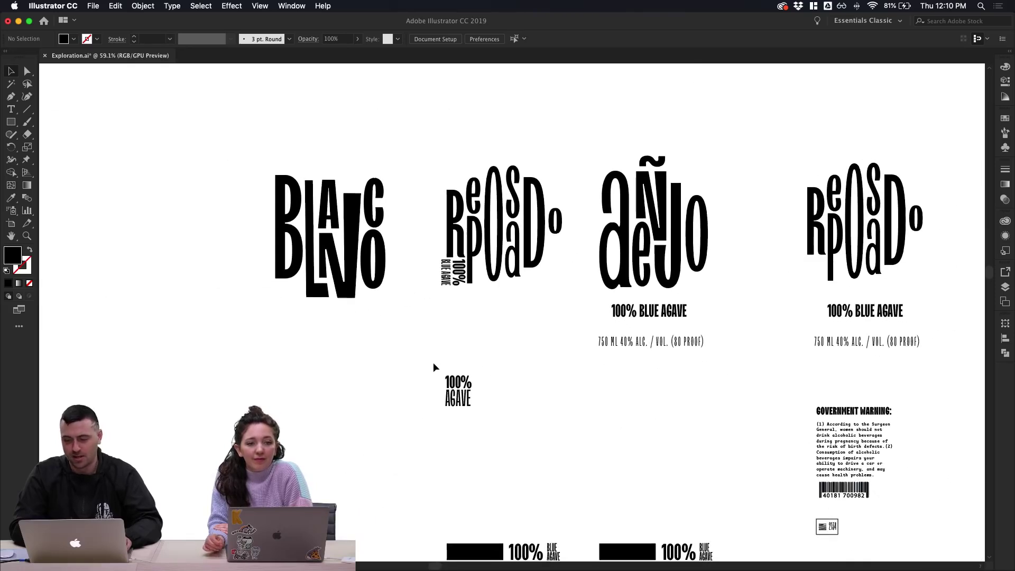
Move the loose 100% and AGAVE texts beside the J and above the final O of the AÑEJO lettering, staggered
drag(458, 382, 678, 171)
click(520, 321)
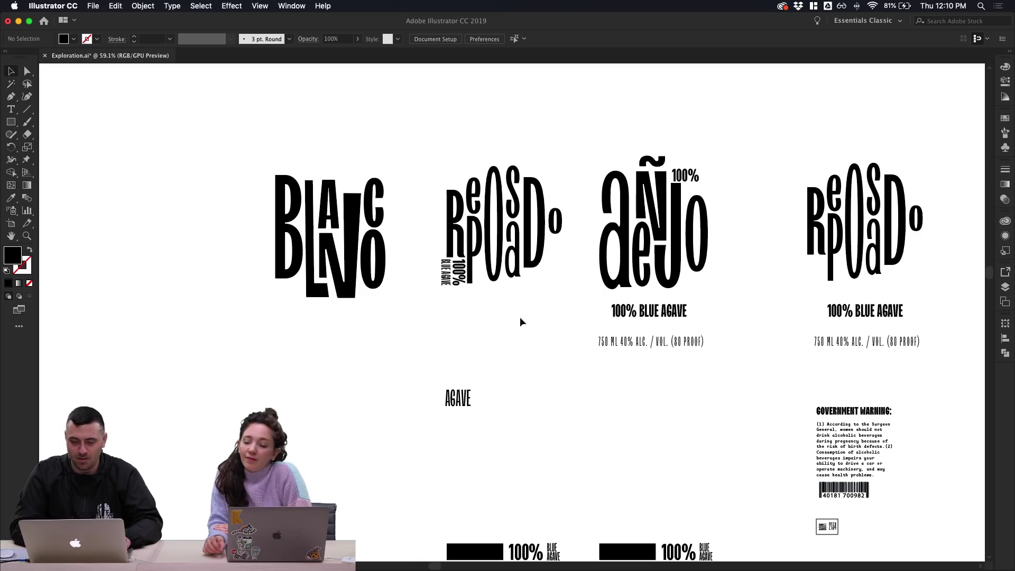
drag(459, 394, 699, 190)
click(715, 146)
scroll(716, 148, up, 3)
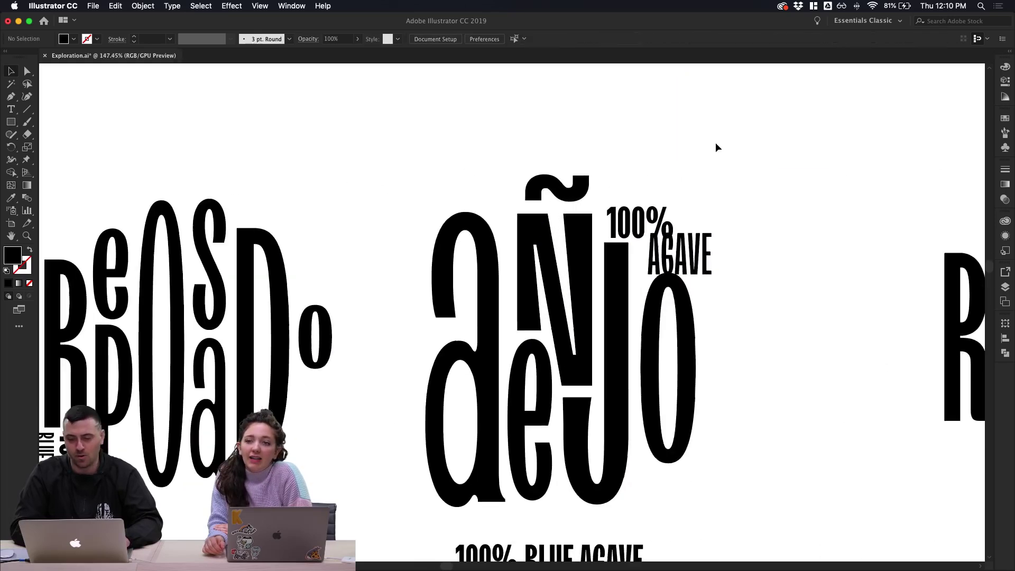
Try nudging the 100% and AGAVE texts beside the AÑEJO lettering and undo both changes
drag(648, 213, 648, 209)
drag(696, 249, 713, 244)
key(super+z)
key(super+z)
Move the staggered 100% and AGAVE texts together into the empty area beneath the BLANCO lettering and deselect them
scroll(769, 254, down, 3)
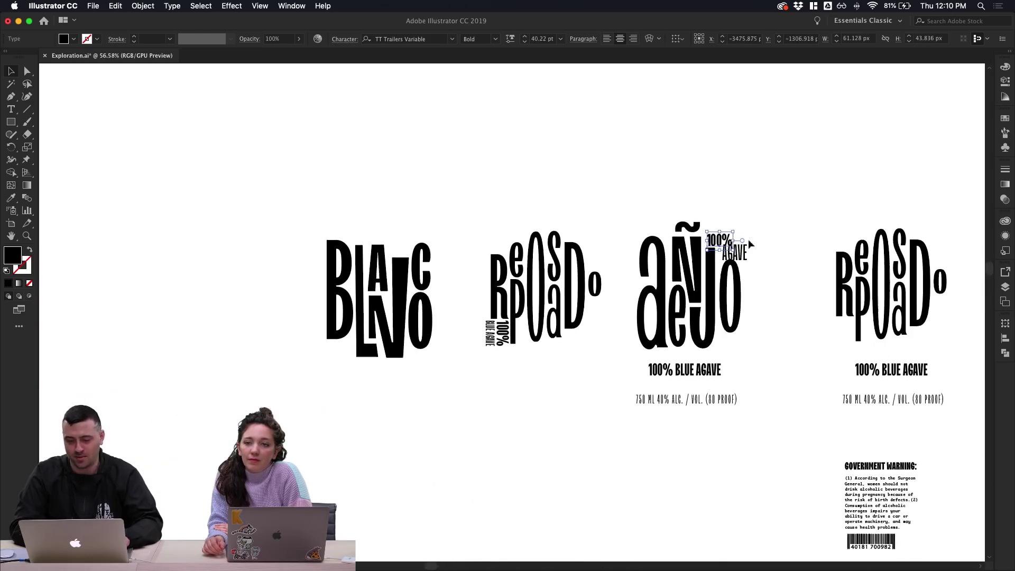
shift+click(745, 253)
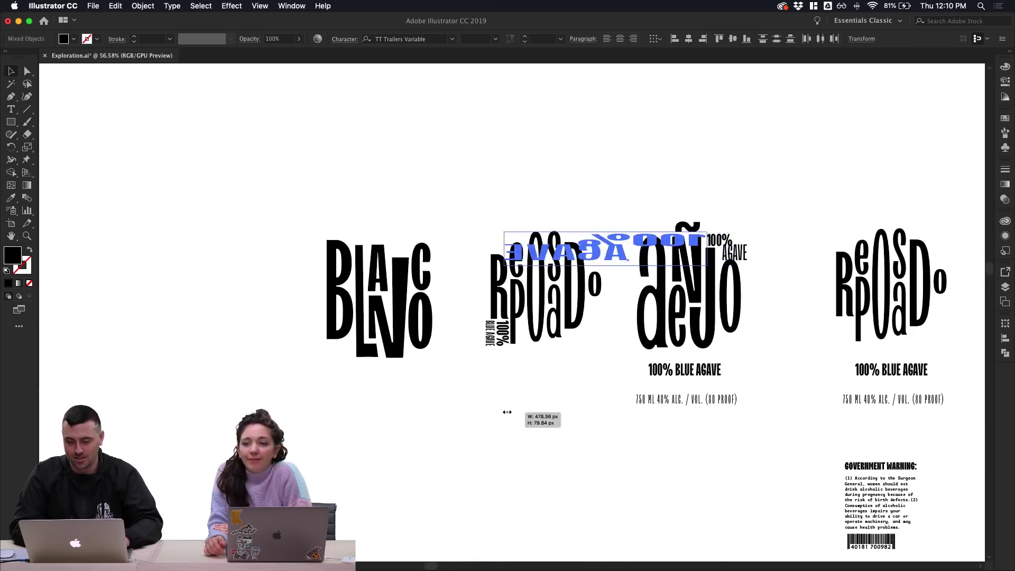
drag(725, 246, 405, 420)
click(529, 433)
scroll(528, 432, right, 3)
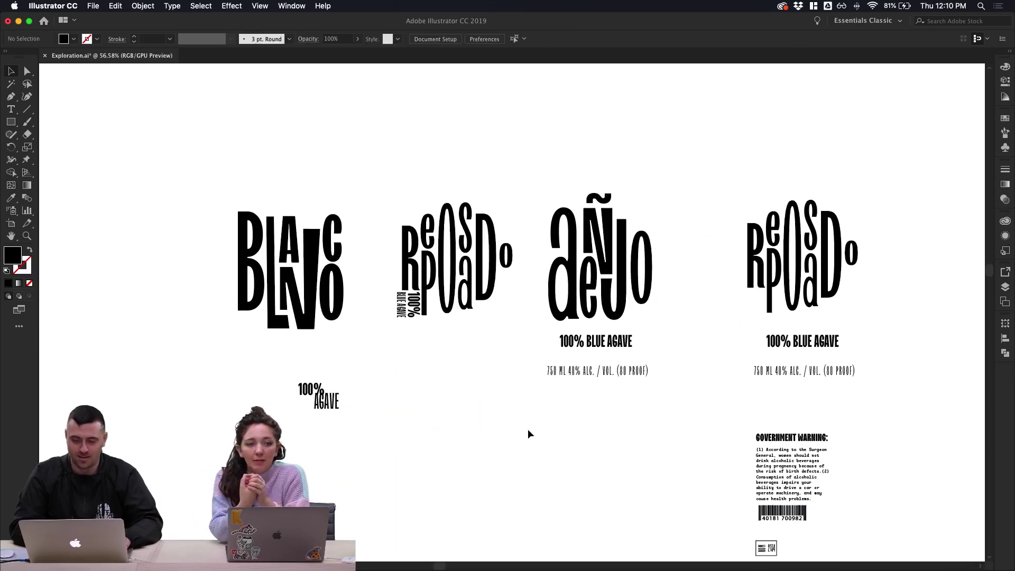
scroll(529, 433, up, 3)
scroll(496, 424, right, 2)
scroll(496, 423, up, 1)
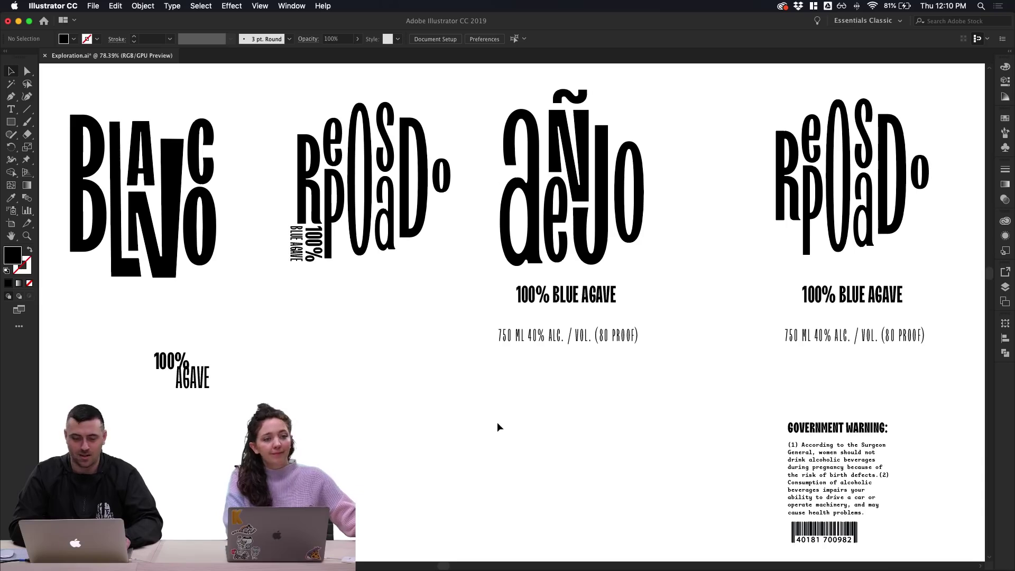
Switch to Photoshop and examine the label lettering on the three tequila bottle mockups in Bottles.psd
click(453, 558)
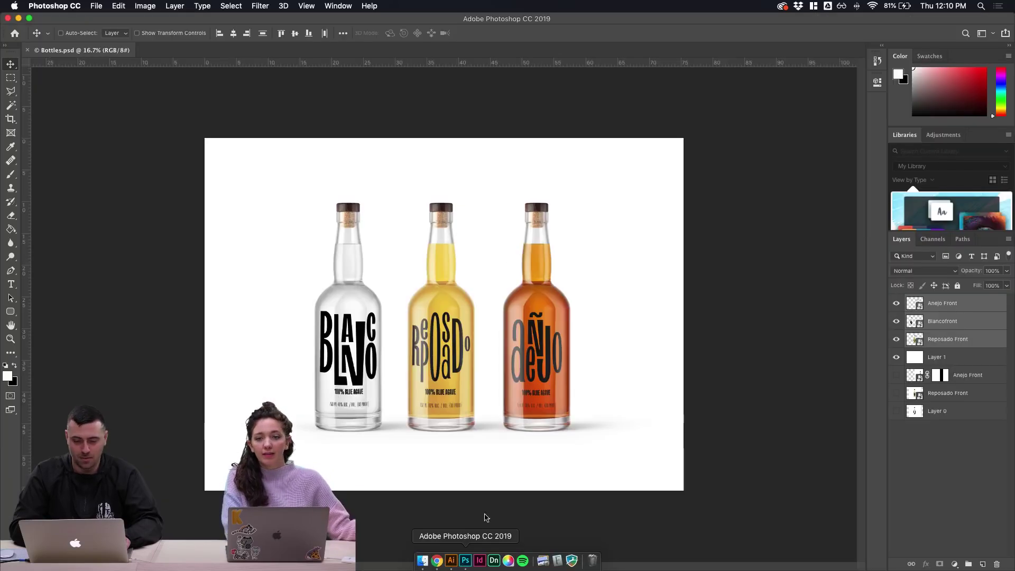
scroll(520, 399, up, 1)
scroll(520, 399, down, 3)
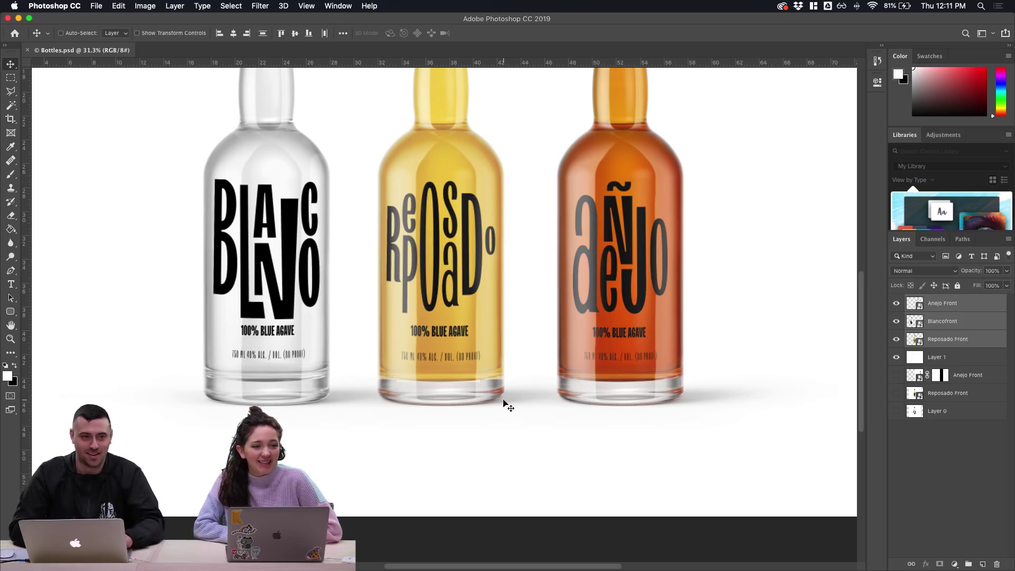
scroll(505, 405, down, 2)
scroll(505, 404, down, 1)
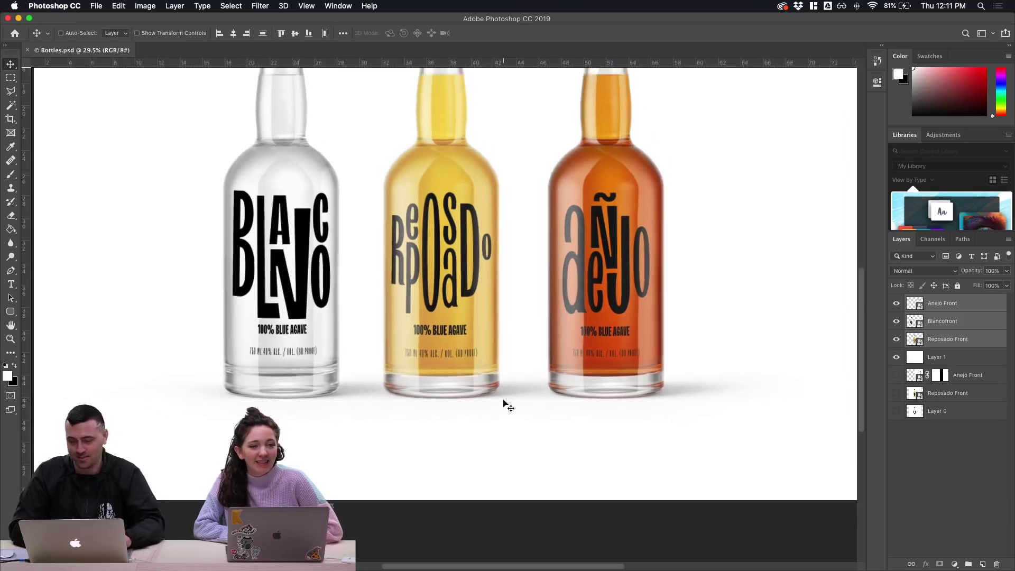
scroll(505, 404, up, 3)
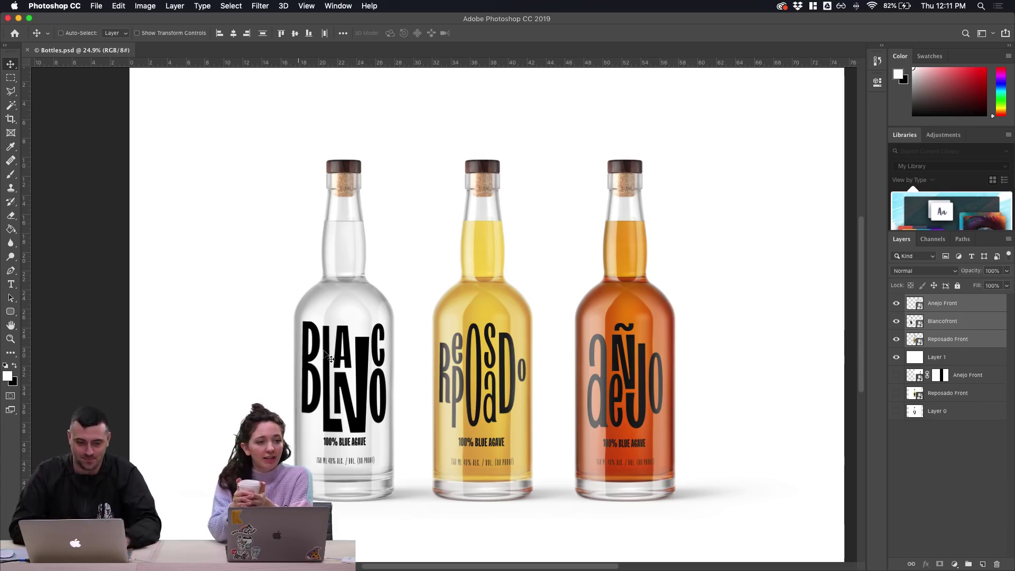
scroll(418, 420, down, 1)
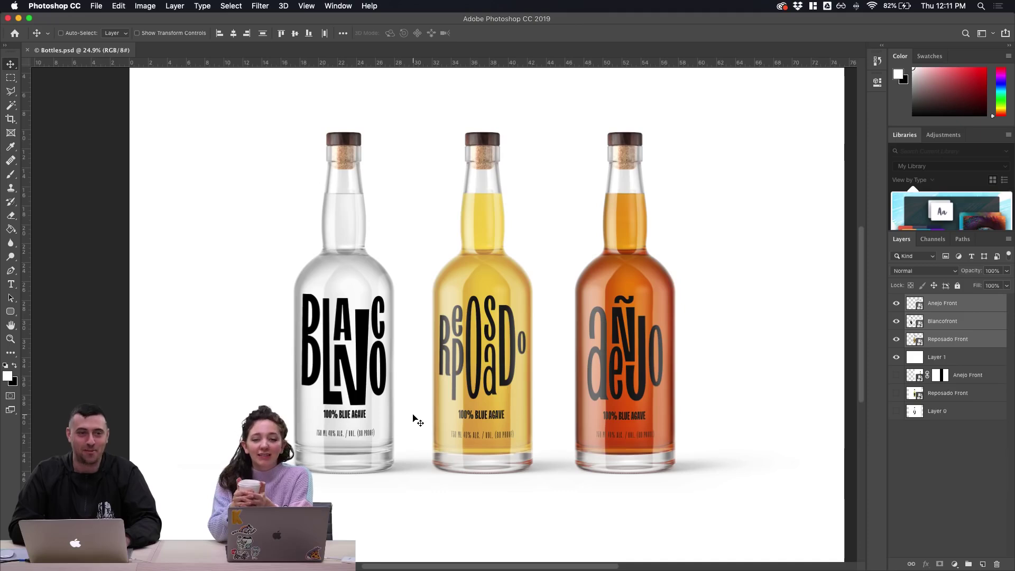
scroll(417, 433, right, 3)
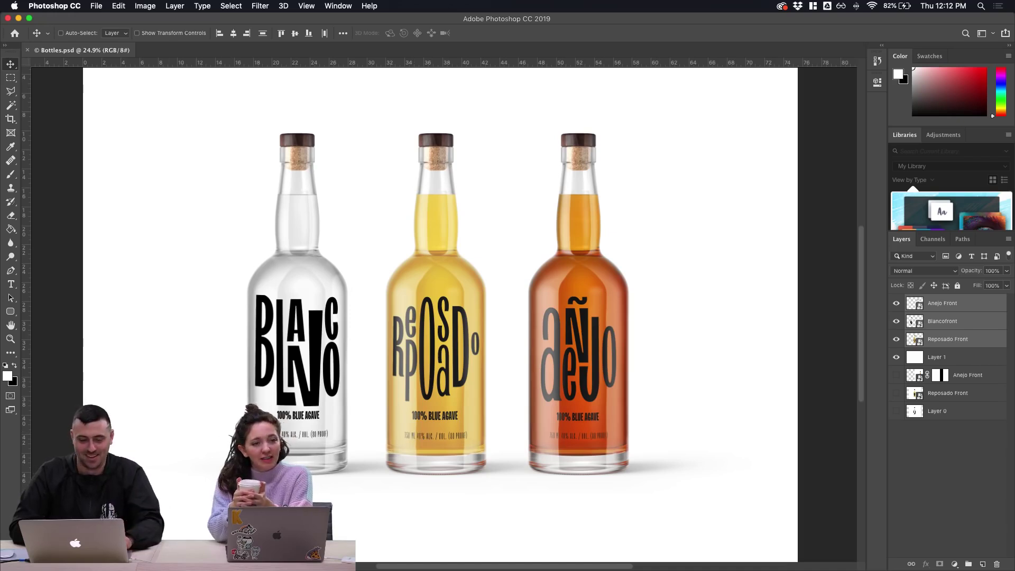
Switch back to Illustrator and review the final letterings with their label text
click(451, 561)
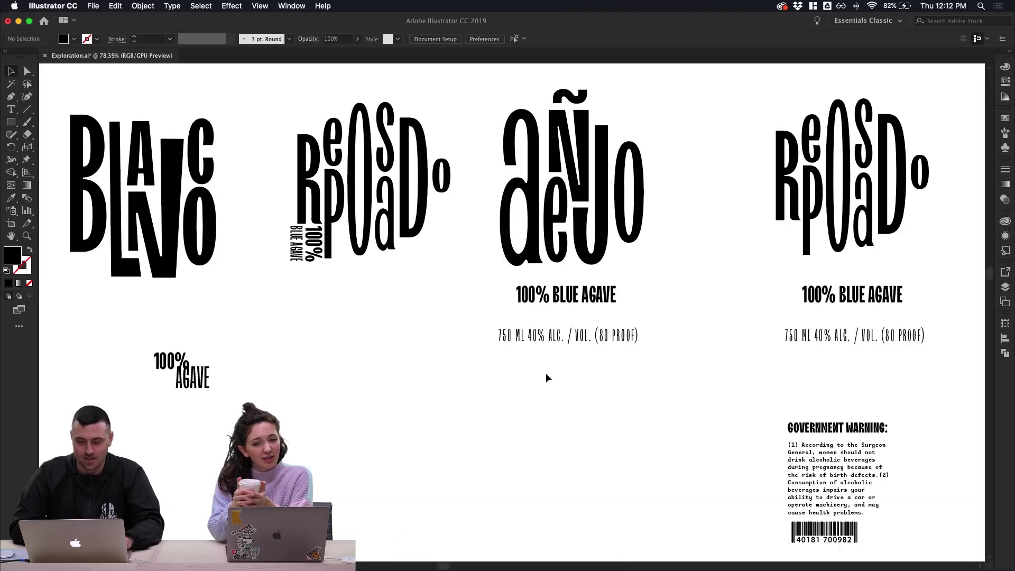
scroll(546, 374, down, 2)
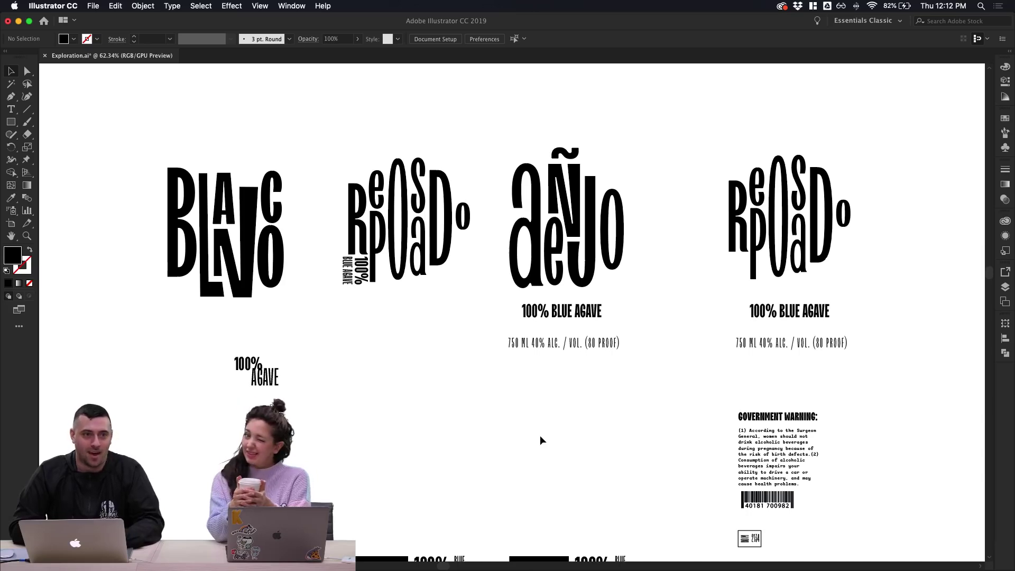
scroll(540, 439, up, 1)
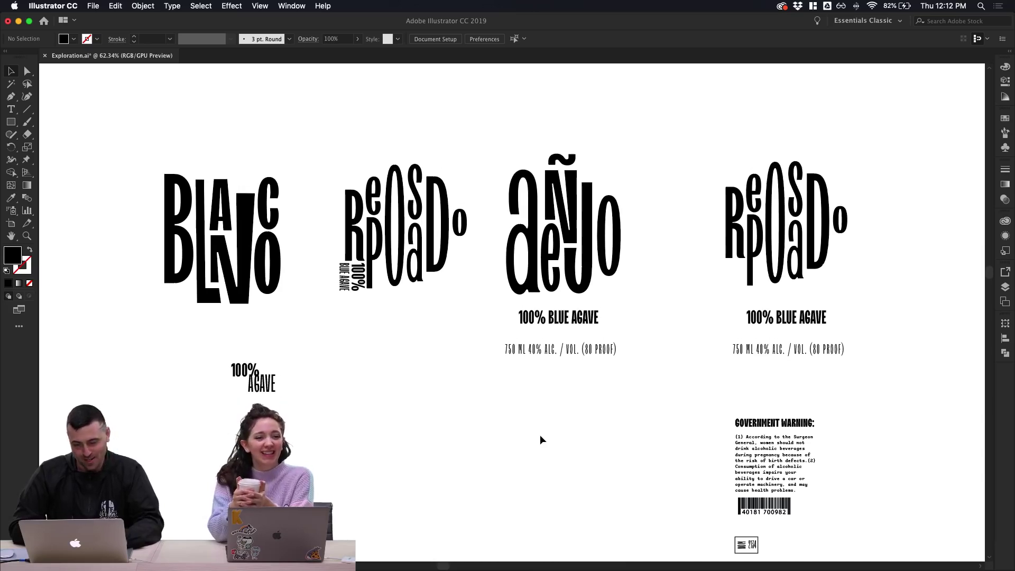
Switch to Chrome and open the signed-in account's profile page on Behance
click(434, 561)
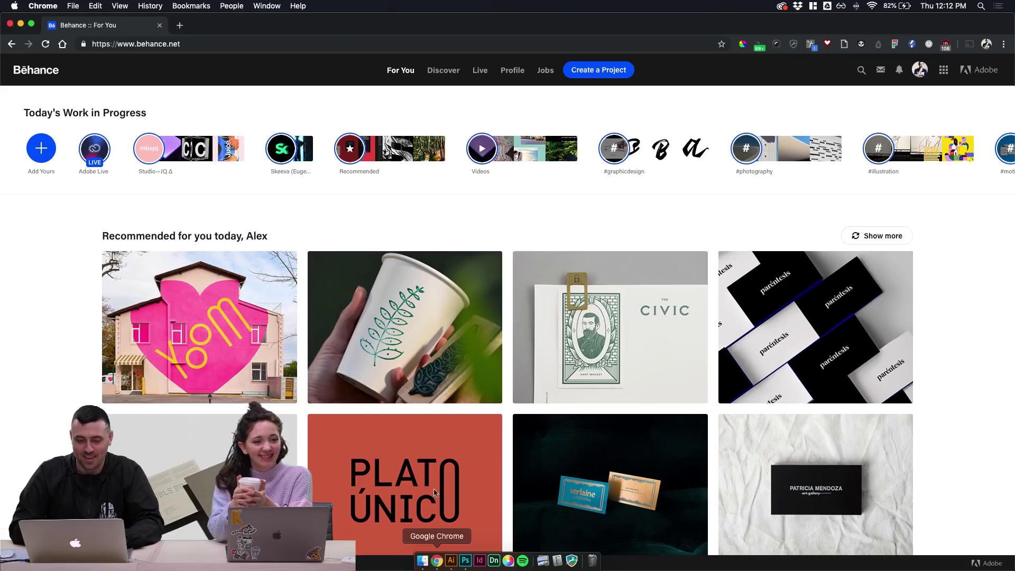
mouse_move(918, 76)
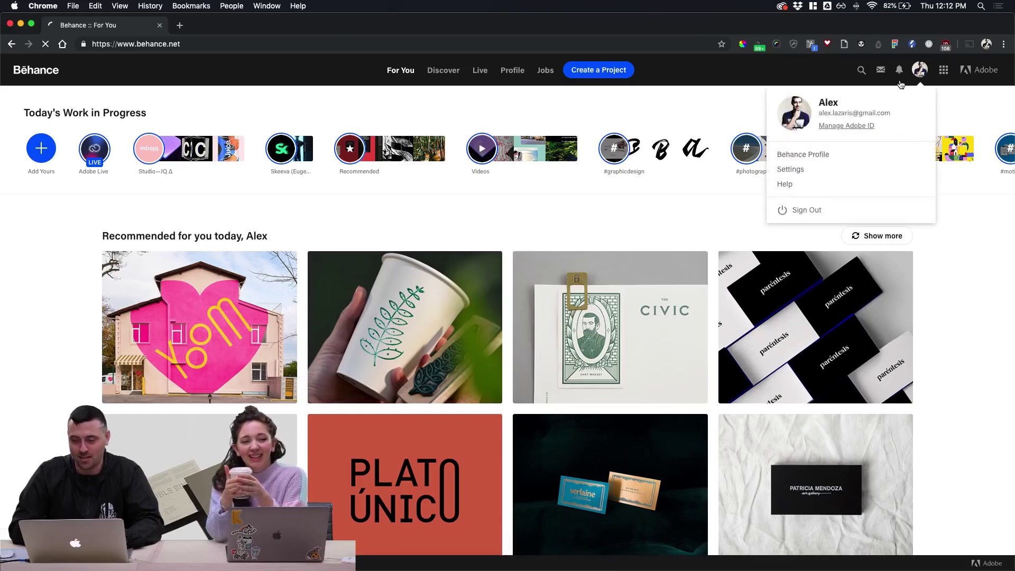
click(789, 114)
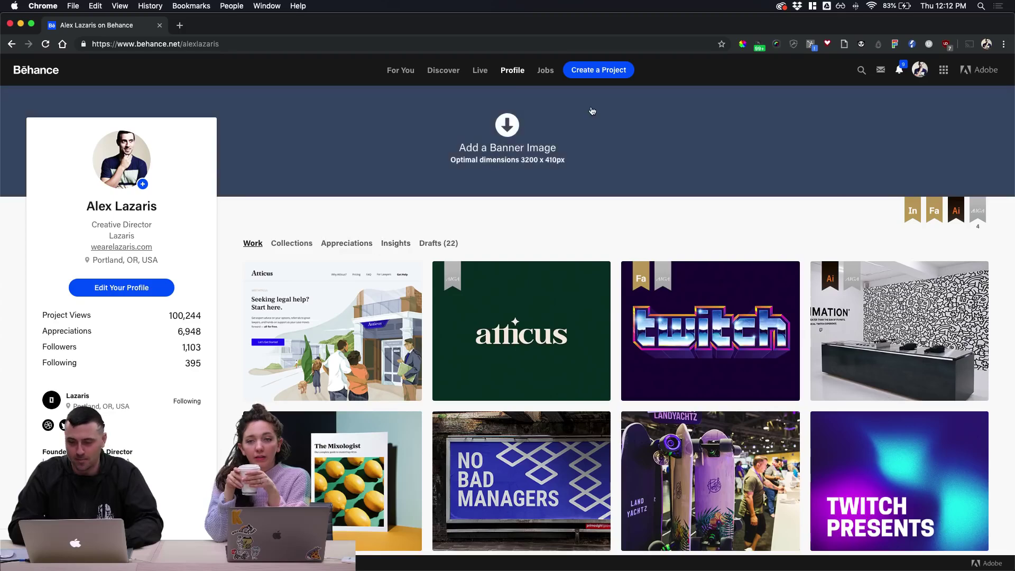
Create a new Behance project and upload Bottles.jpg from the Tequila folder's Working Files
click(594, 70)
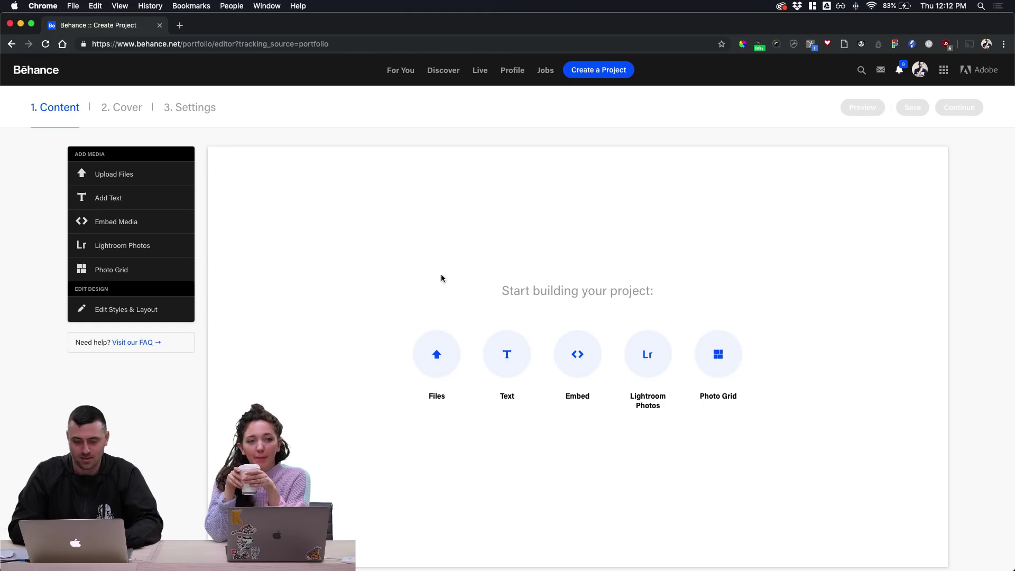
click(445, 367)
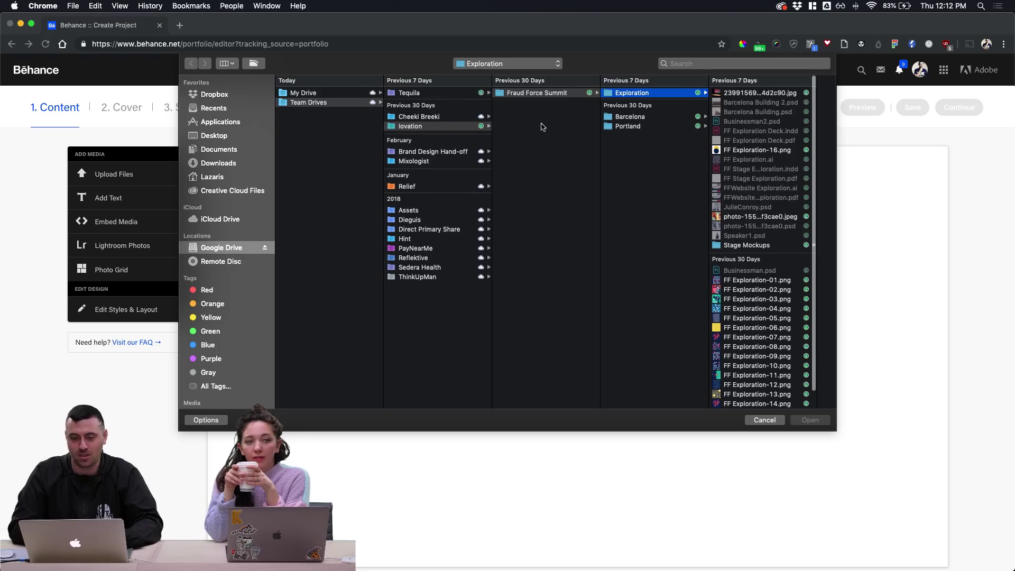
click(420, 96)
click(536, 94)
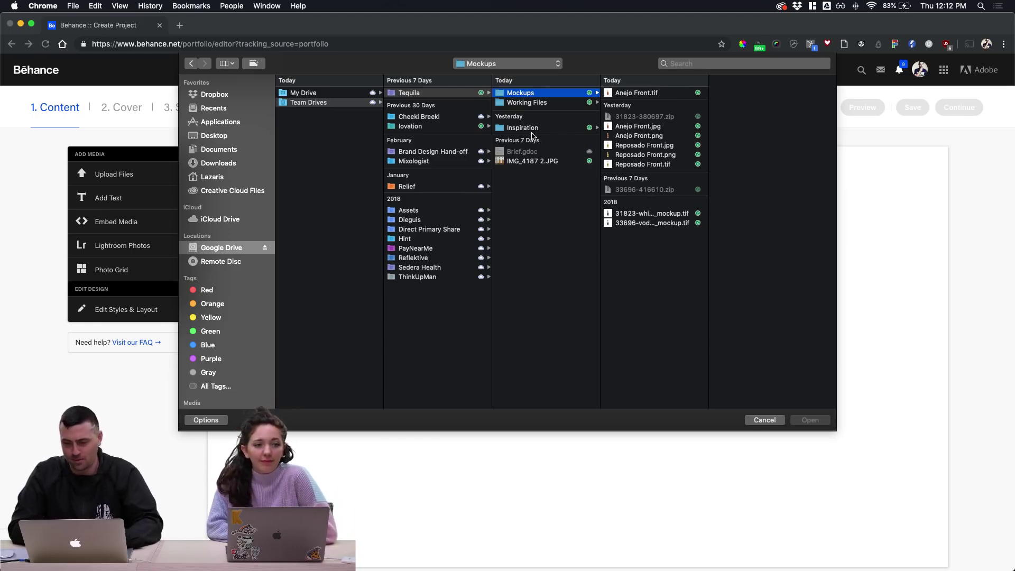
click(549, 103)
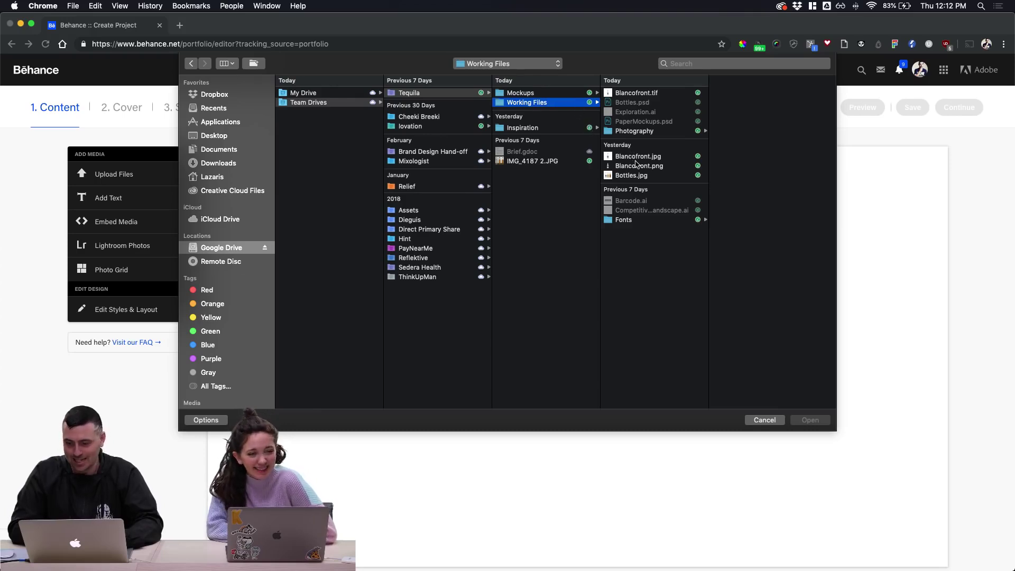
click(637, 157)
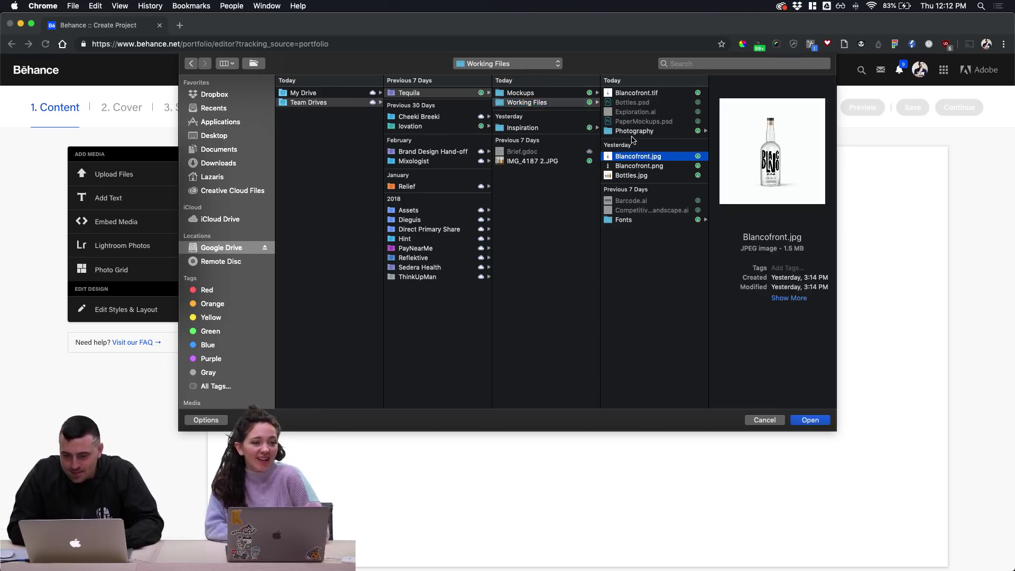
click(626, 219)
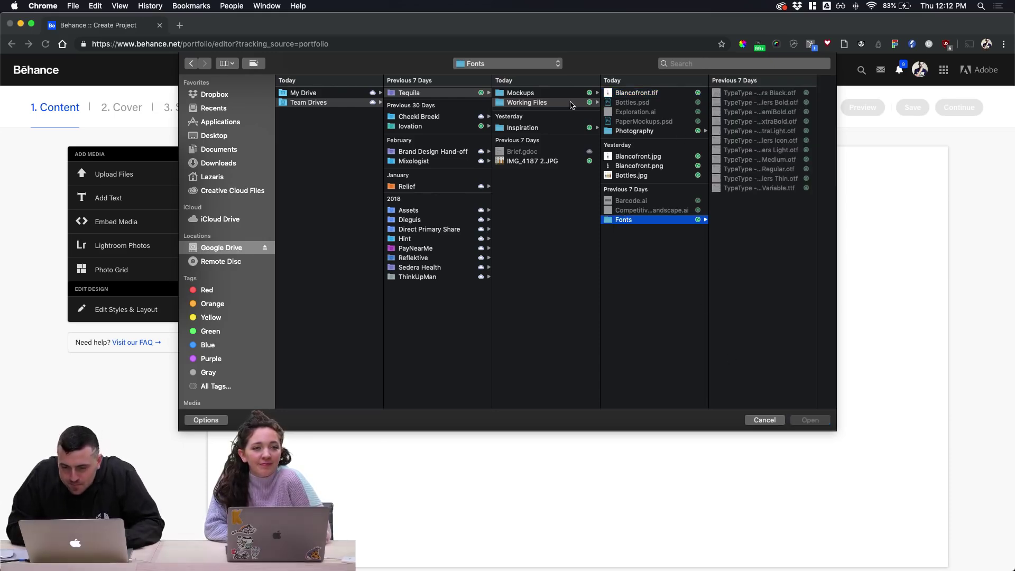
click(631, 175)
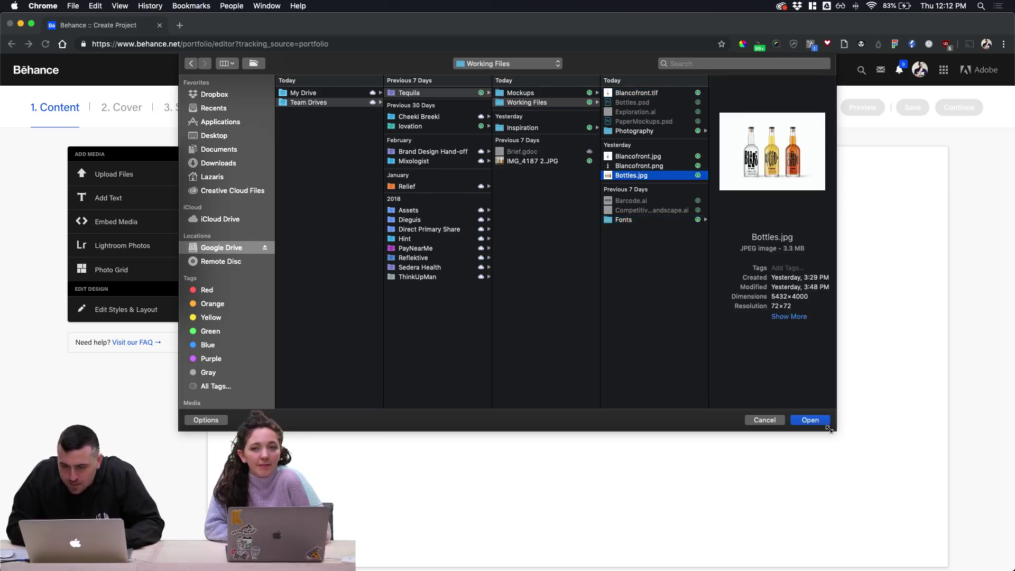
key(Return)
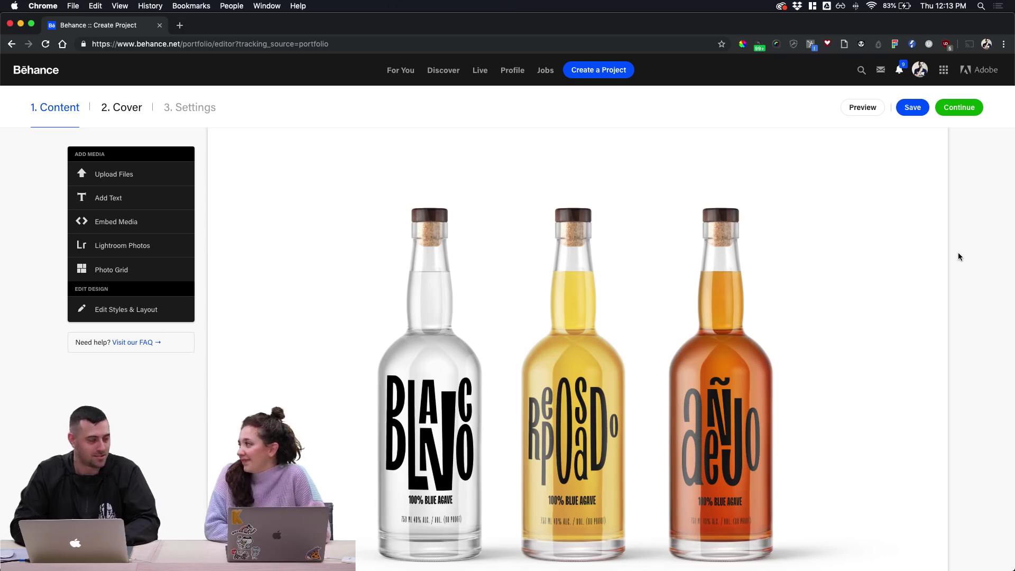
Set the project's layout spacing to 0 px, save the style, and check the bottle image's lower edge
scroll(893, 240, up, 3)
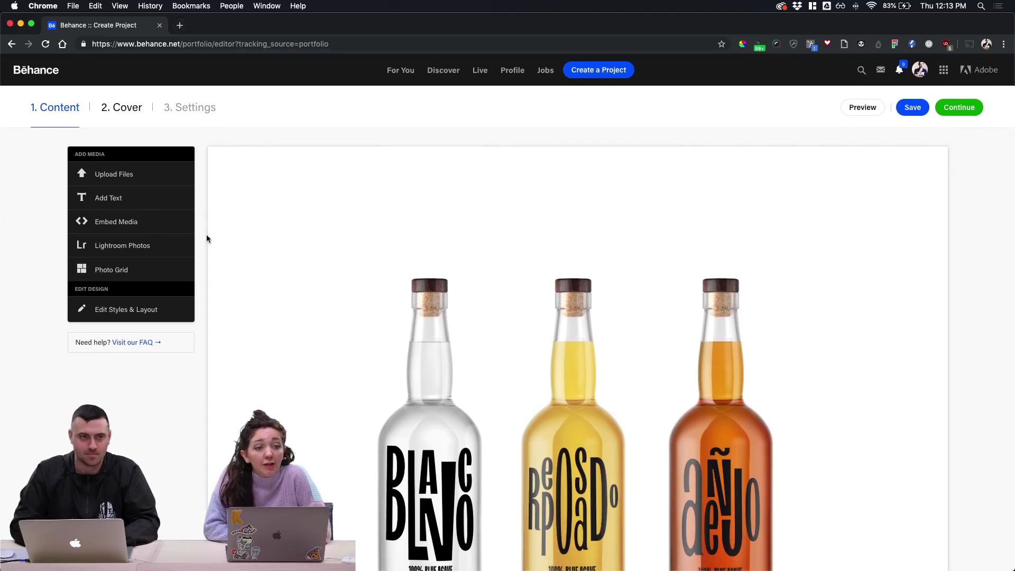
click(120, 313)
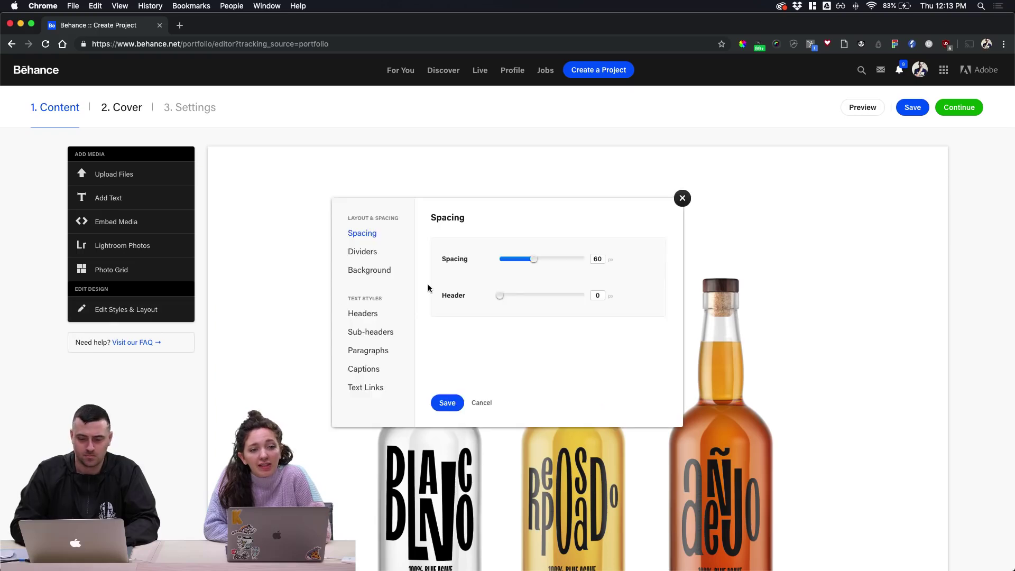
drag(532, 262, 450, 262)
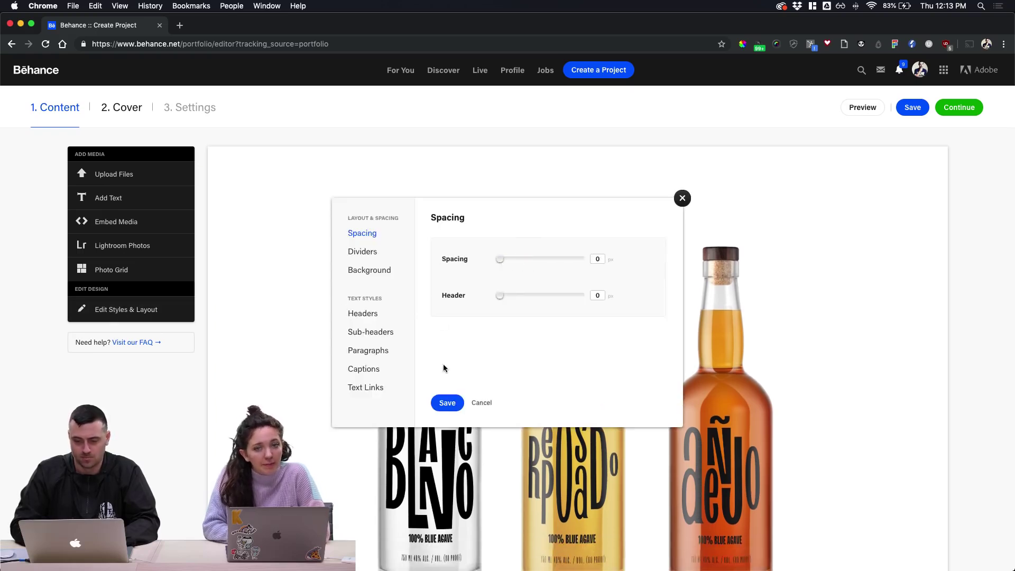
click(447, 403)
scroll(555, 357, down, 5)
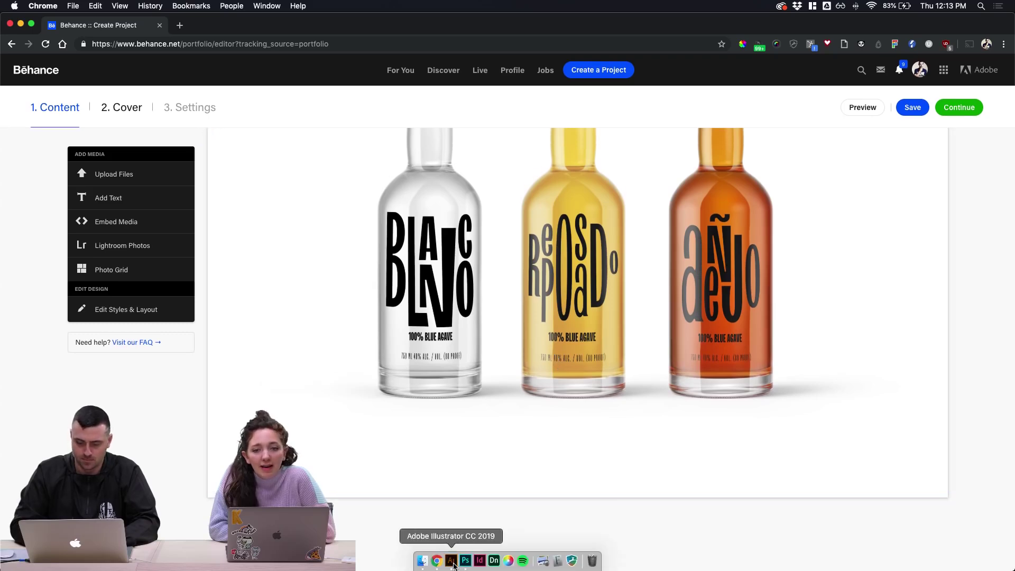
Switch to Illustrator and look over the BLANCO, REPOSADO and AÑEJO lettering explorations in Exploration.ai
click(452, 561)
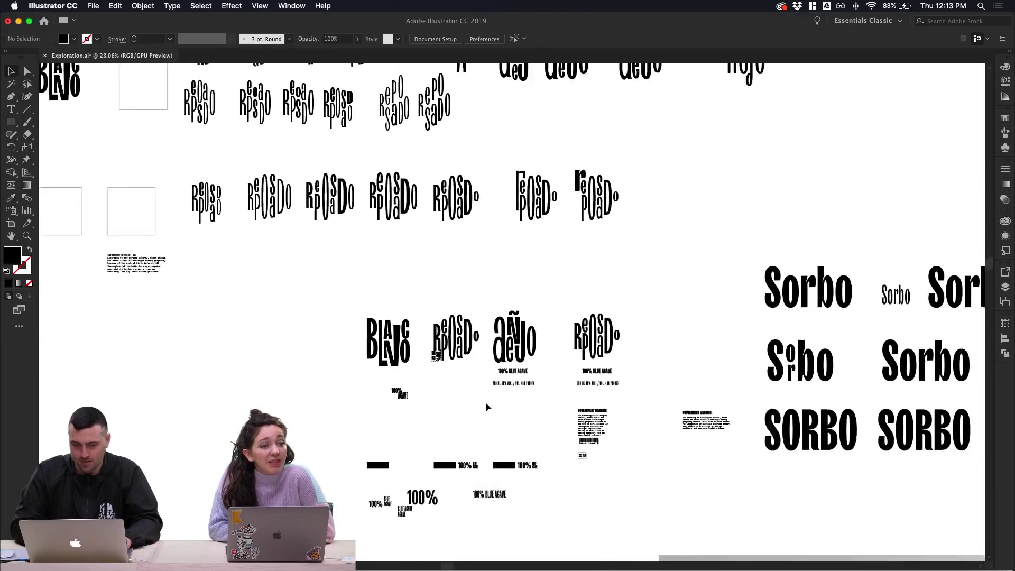
scroll(486, 402, down, 1)
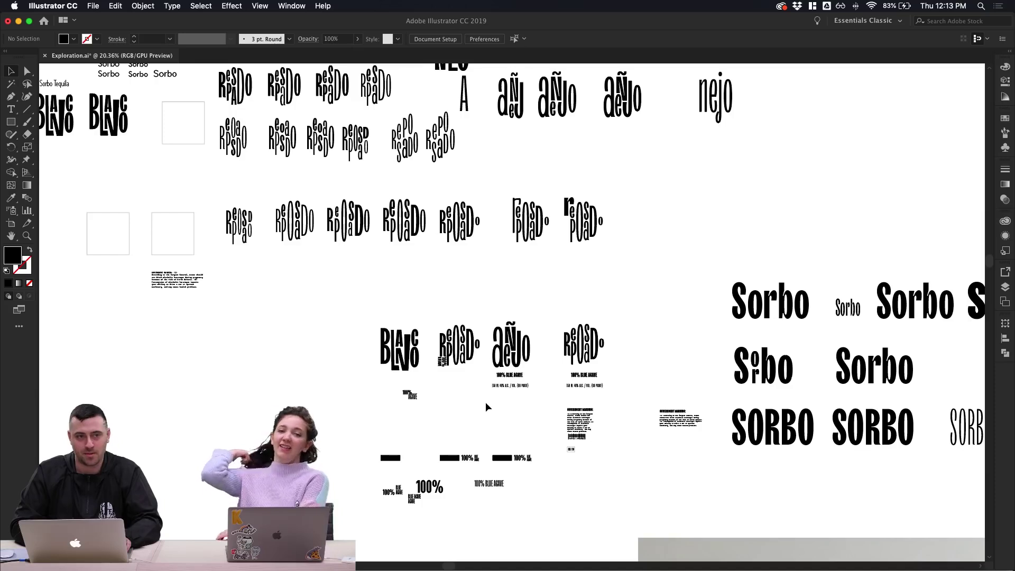
scroll(485, 402, left, 3)
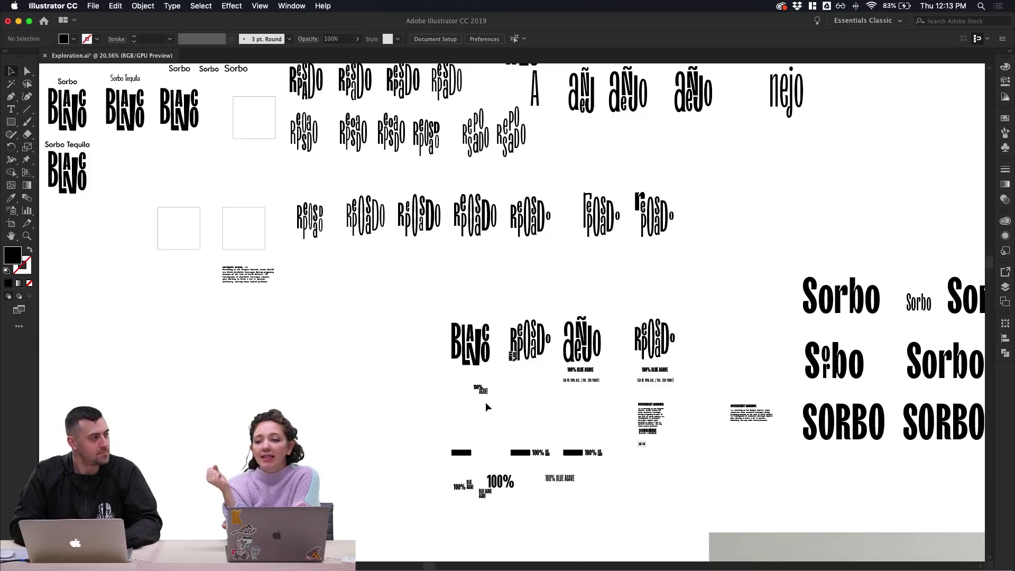
Switch back to Chrome and open stock.adobe.com in a new tab
click(439, 564)
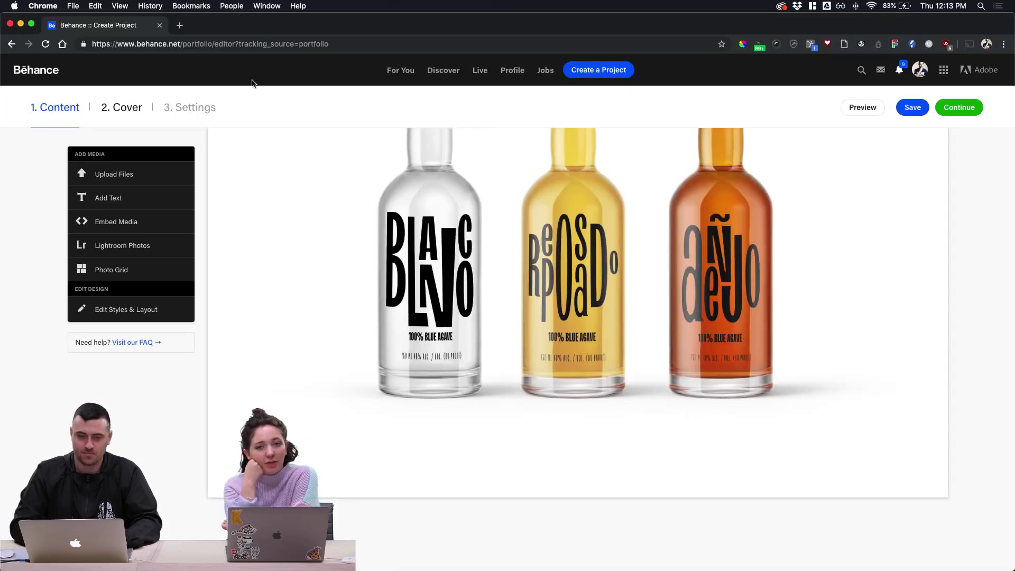
click(180, 25)
text(stock.adobe.com)
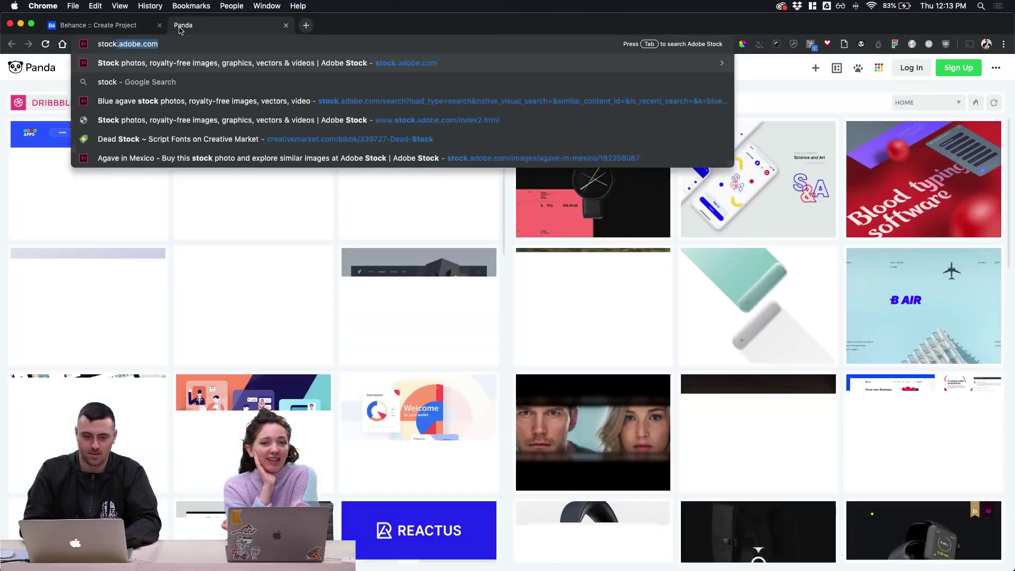
key(Return)
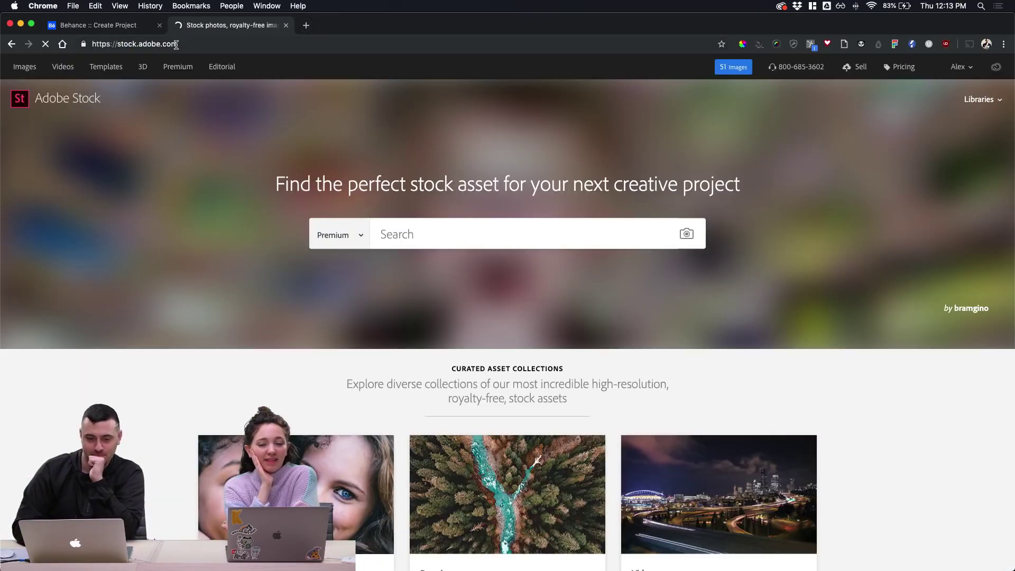
Restrict the Adobe Stock search to Images and search for "tote"
click(360, 233)
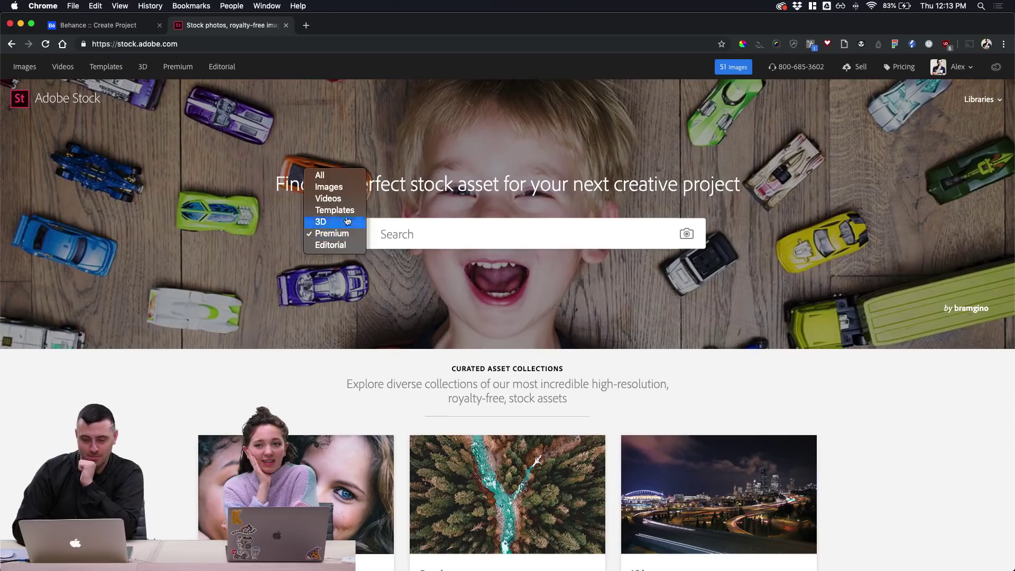
click(325, 184)
click(381, 233)
text(t)
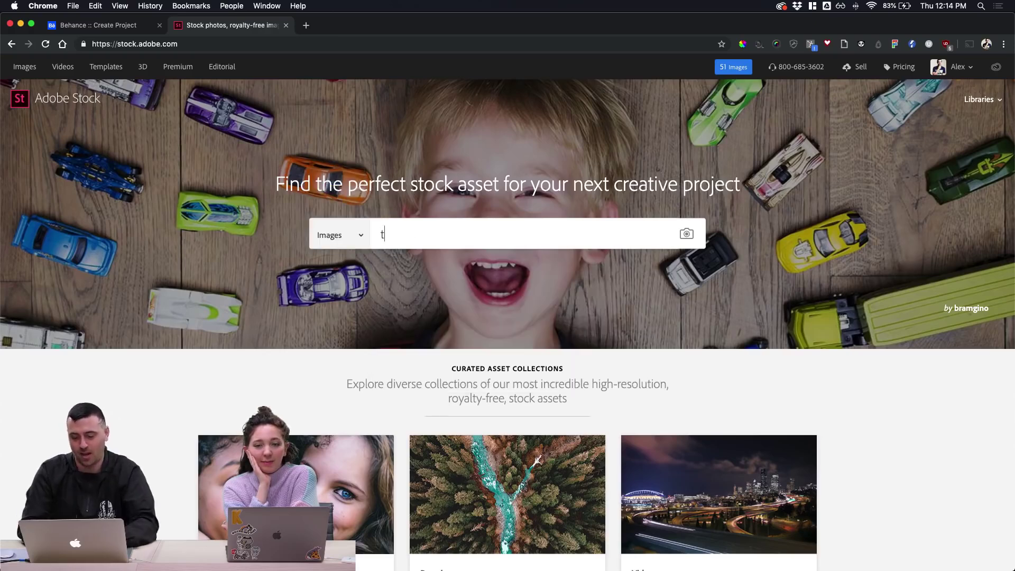
text(ote)
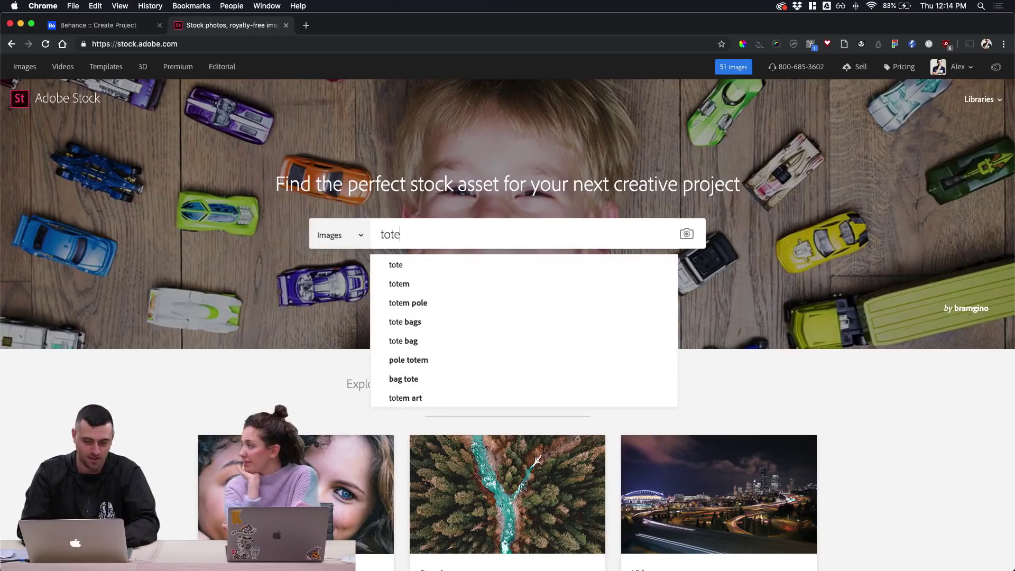
key(Return)
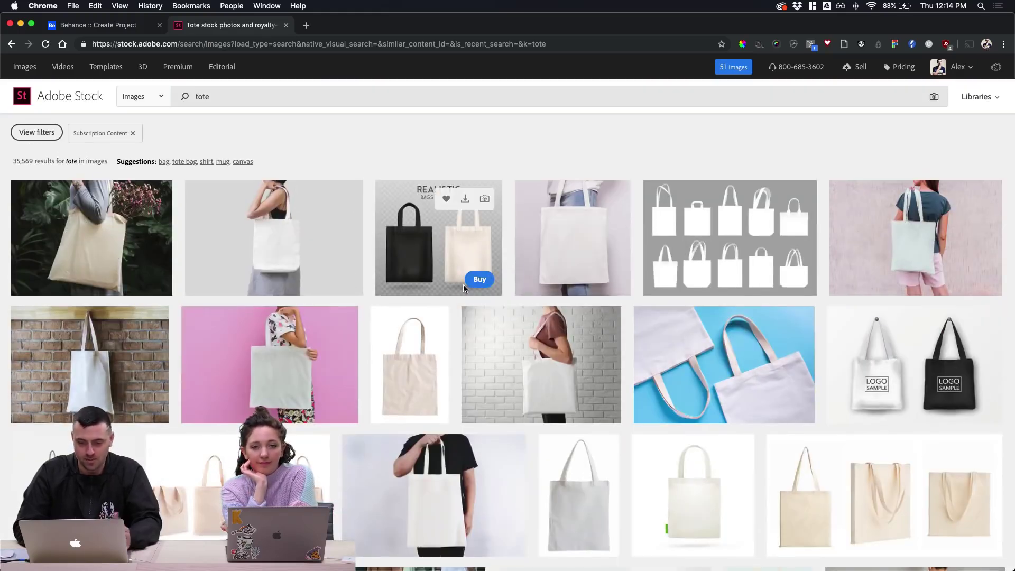
Browse the tote image results and open the preview of White Tote Bag on Blue Background
scroll(827, 123, down, 1)
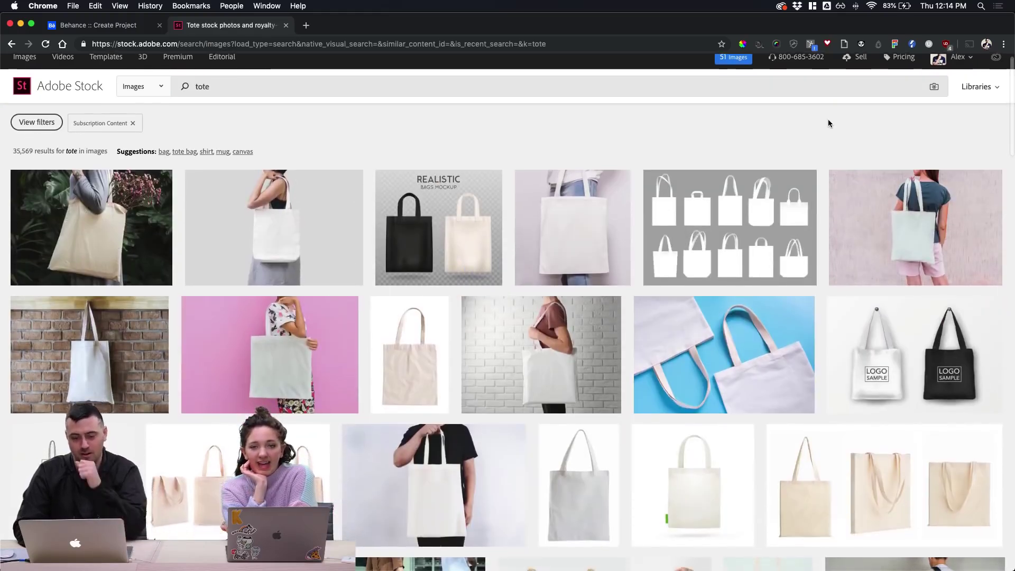
scroll(828, 124, down, 5)
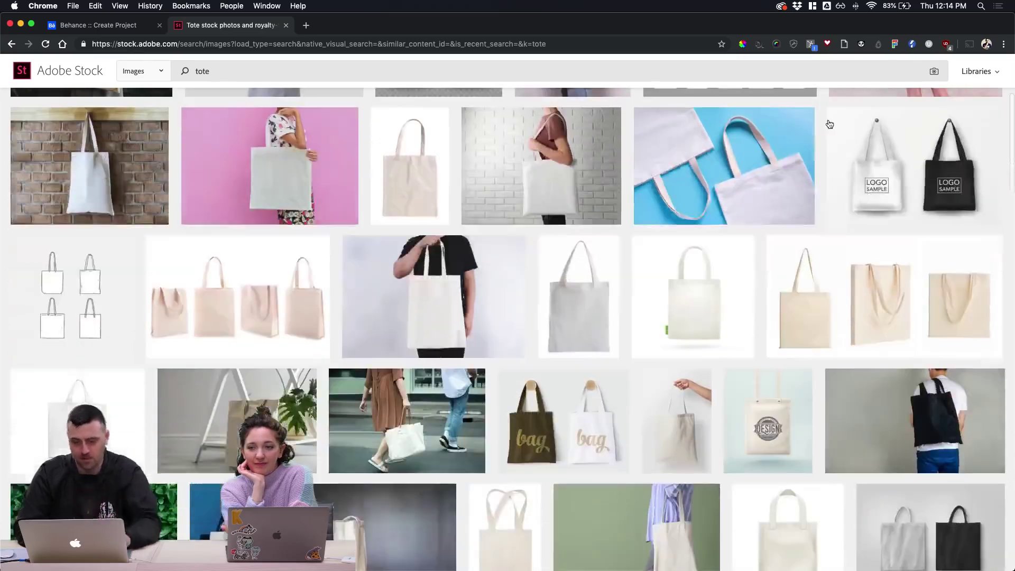
scroll(829, 125, down, 5)
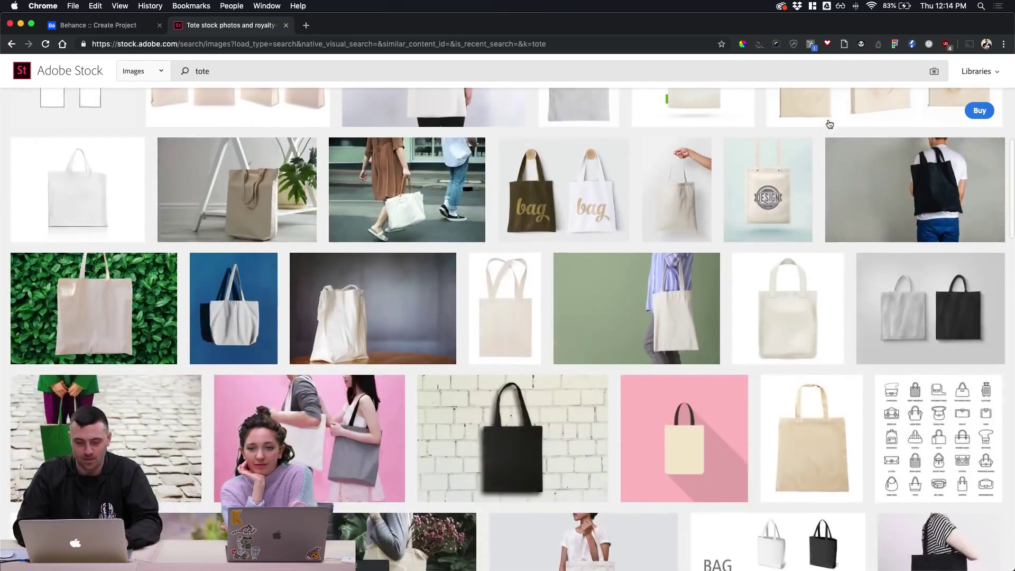
scroll(829, 124, down, 3)
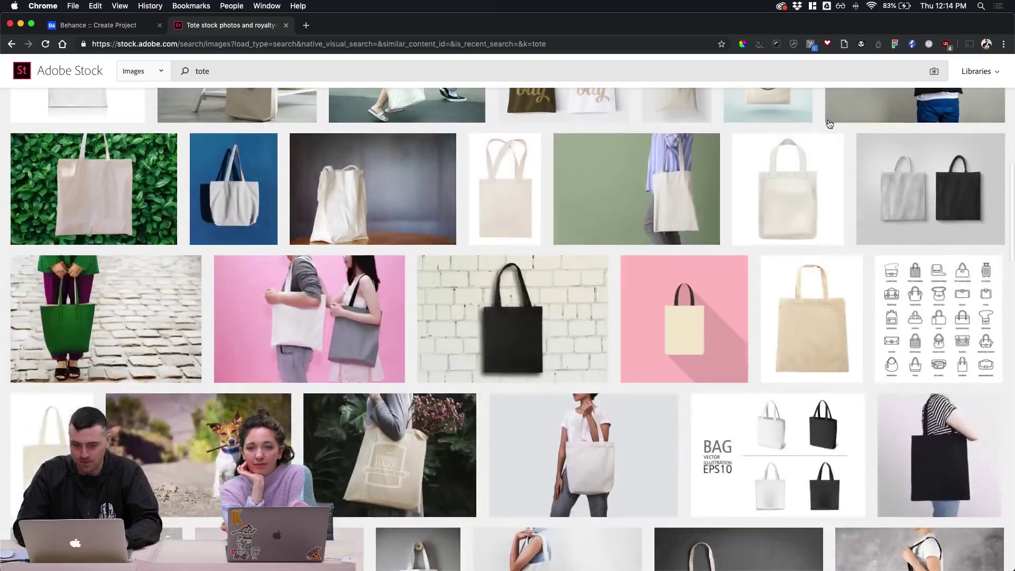
scroll(240, 181, down, 3)
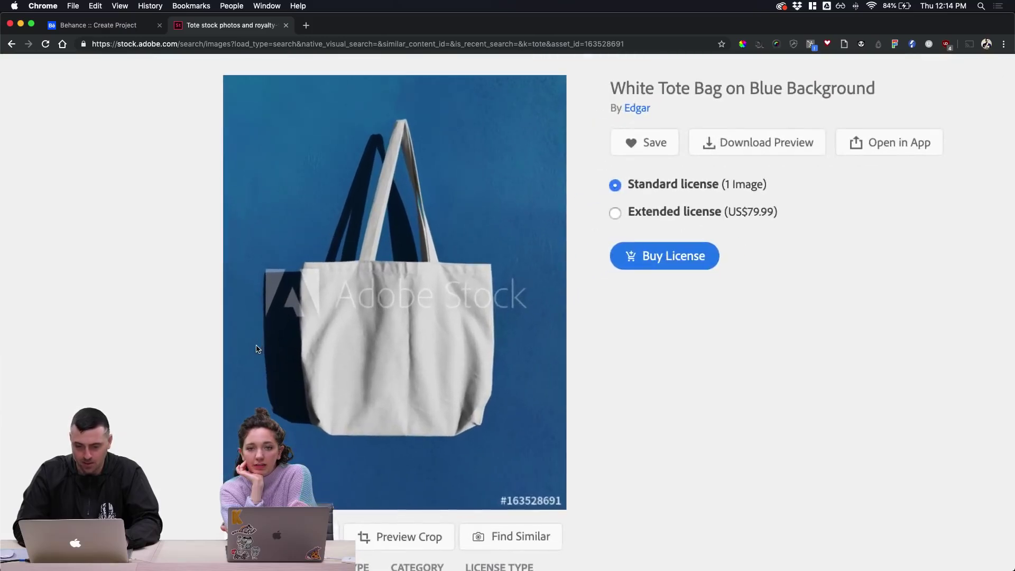
Return to the first tote results and examine the bag photos closely, especially the one on the pink background
scroll(258, 349, up, 5)
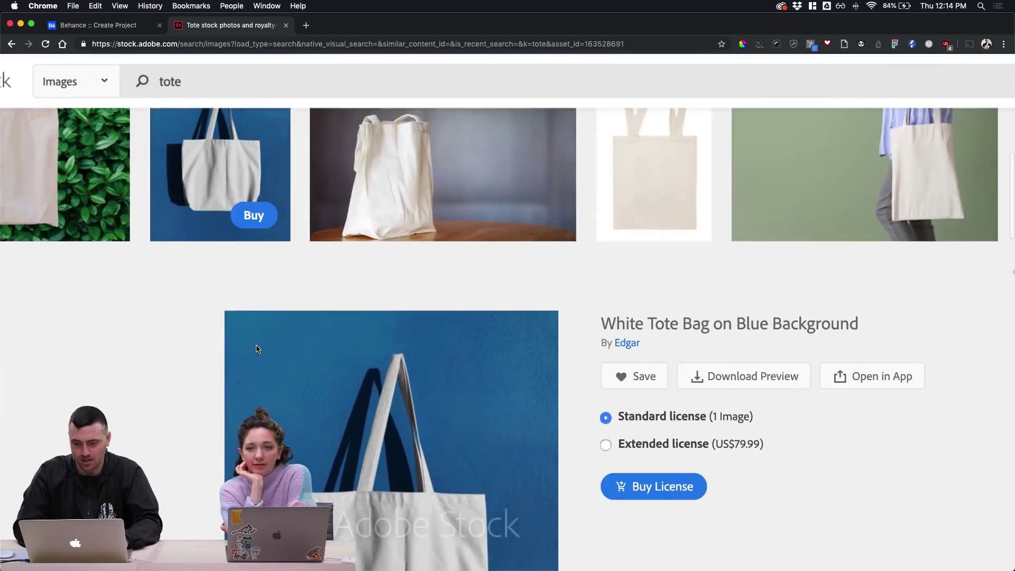
scroll(254, 357, up, 10)
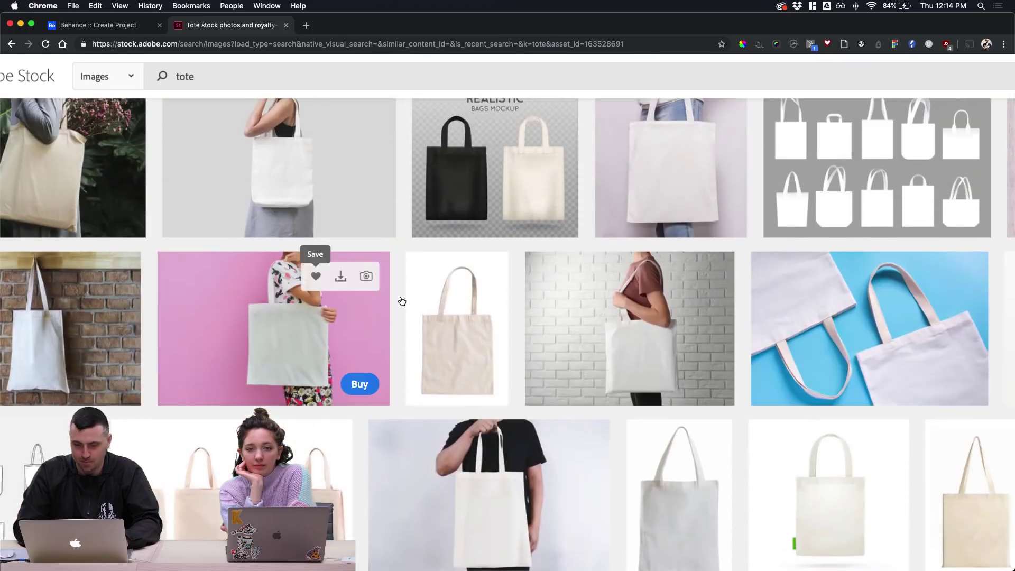
scroll(398, 286, up, 2)
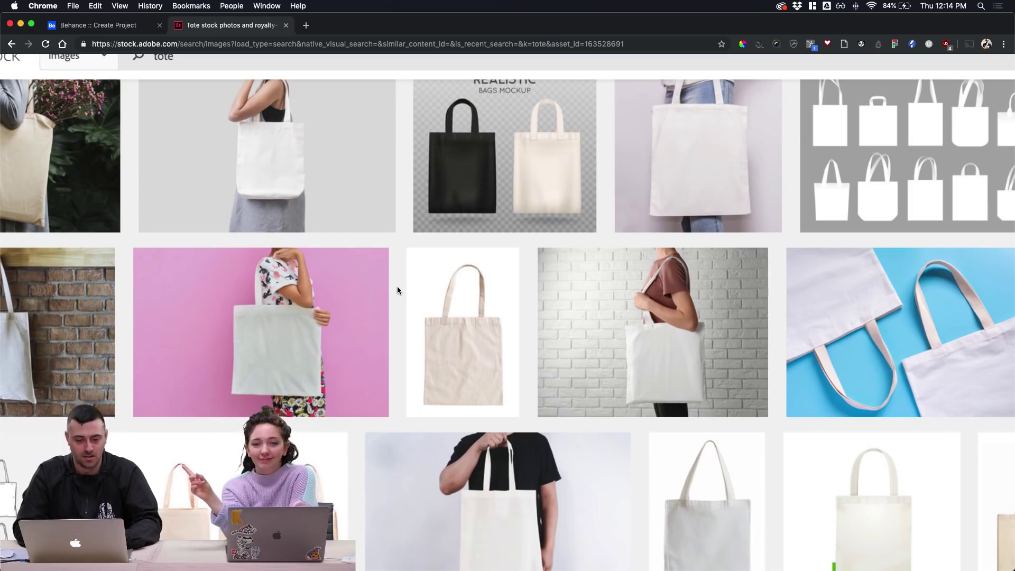
scroll(397, 290, up, 3)
scroll(397, 291, left, 3)
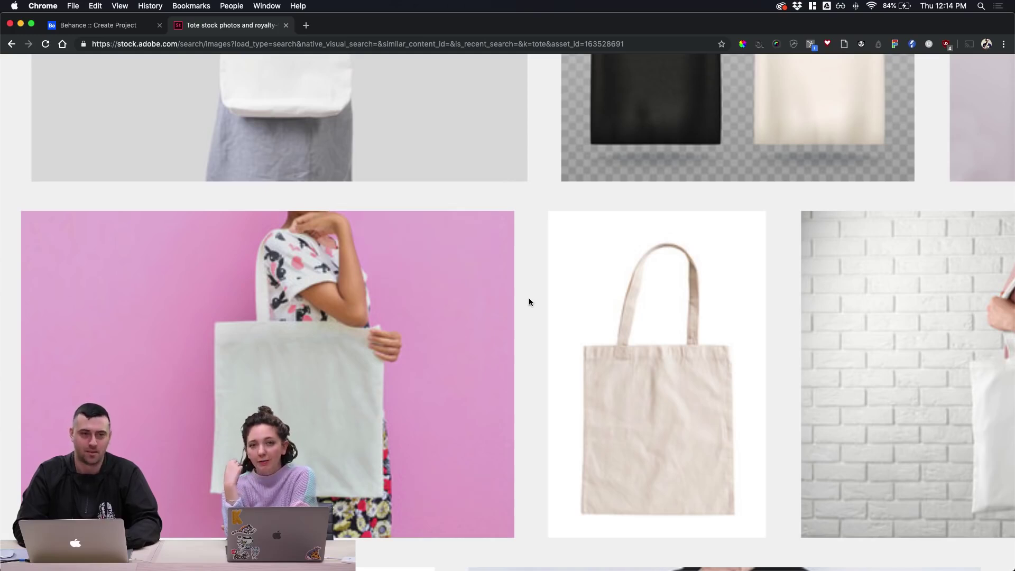
scroll(529, 298, down, 1)
scroll(529, 302, down, 5)
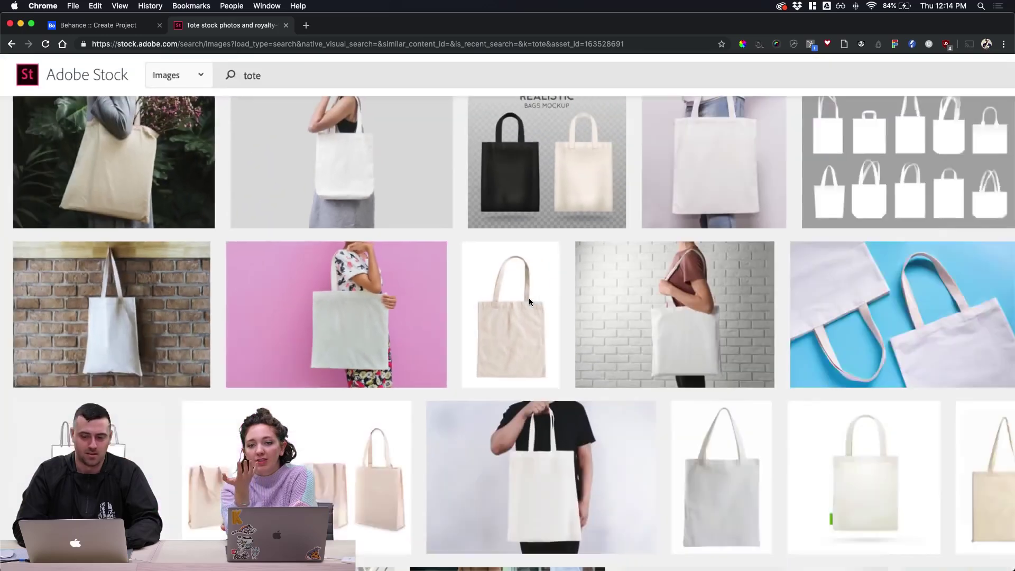
scroll(529, 297, down, 3)
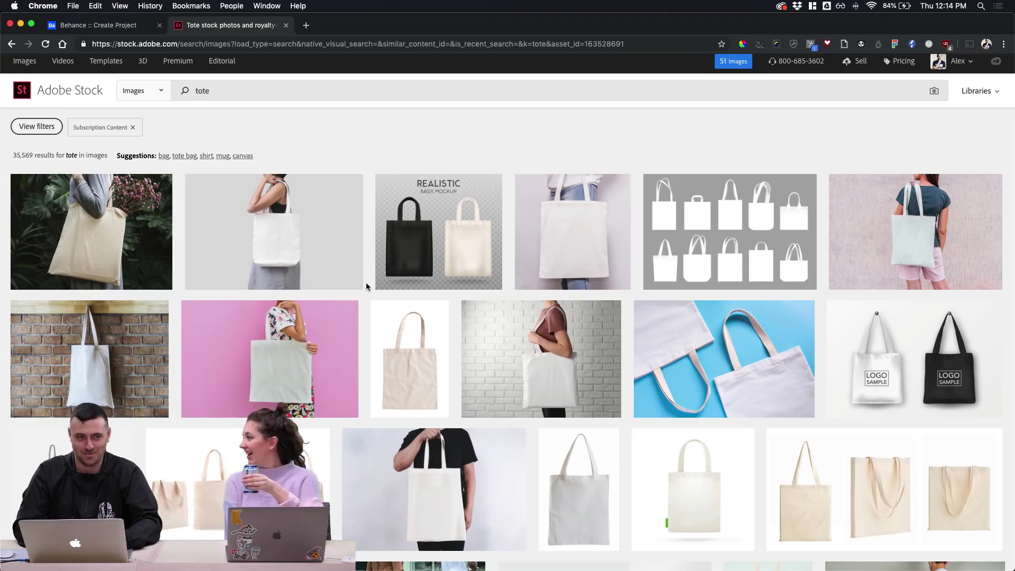
mouse_move(353, 327)
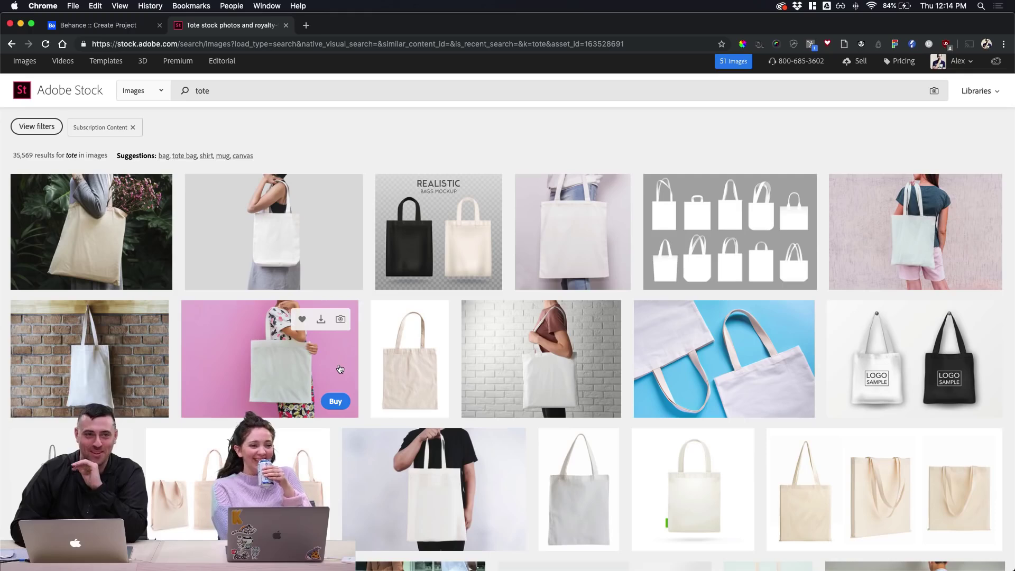
scroll(339, 368, down, 2)
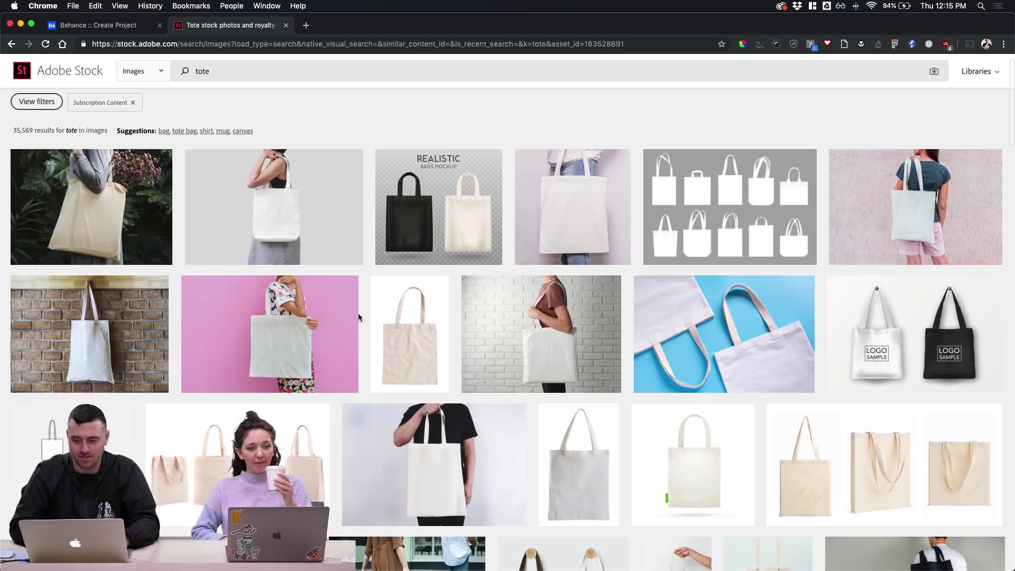
Examine more of the tote image results, including the preview of White Tote Bag on Blue Background and the photos below it
scroll(358, 315, down, 2)
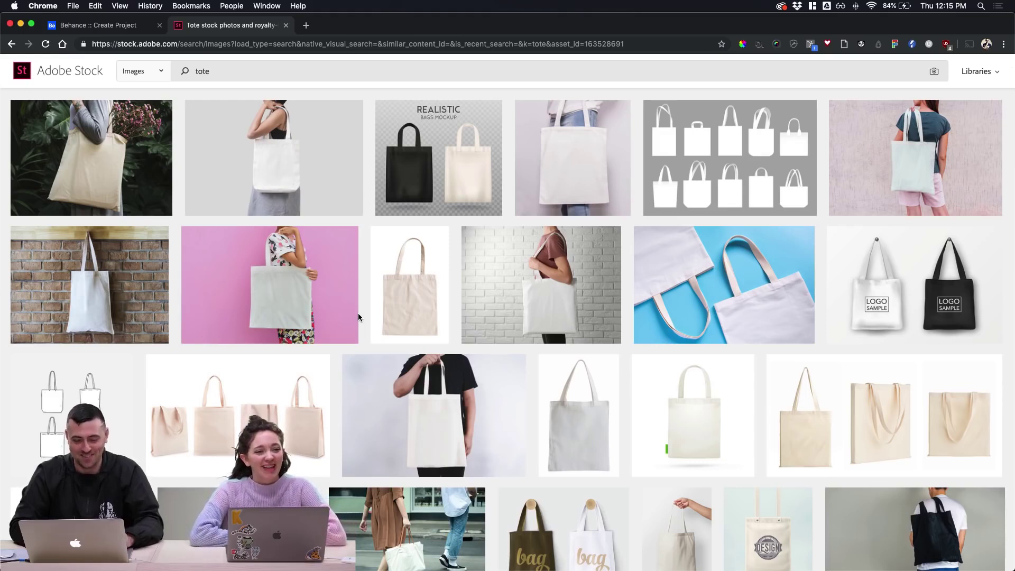
scroll(373, 439, down, 2)
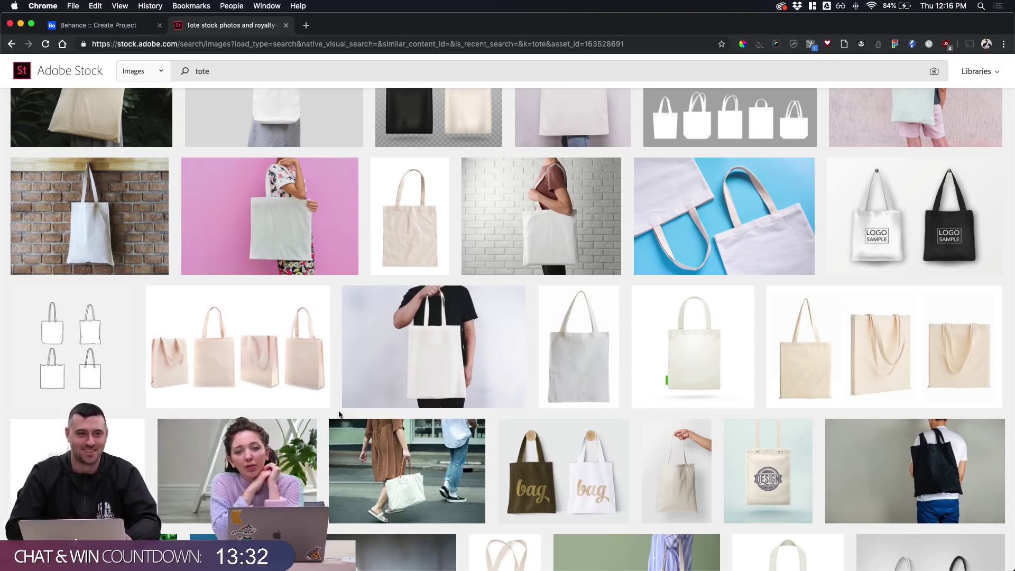
scroll(313, 415, up, 2)
scroll(313, 413, down, 6)
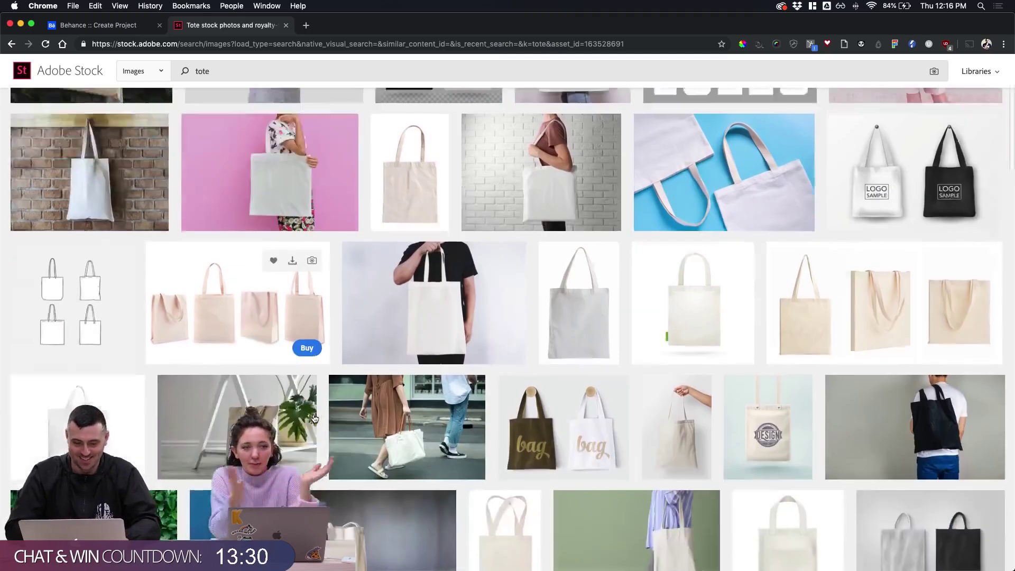
click(246, 330)
scroll(312, 405, down, 12)
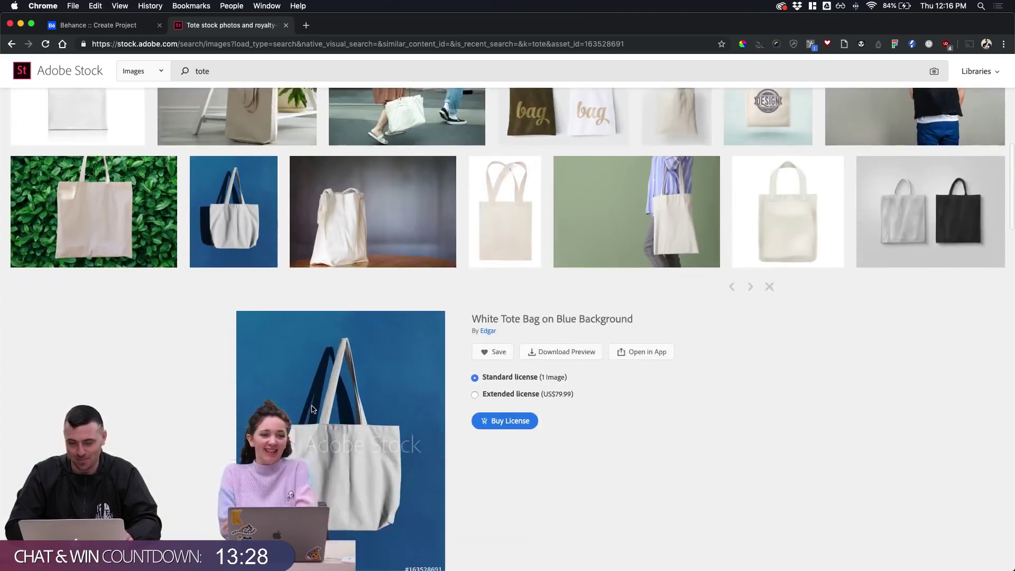
scroll(244, 377, up, 1)
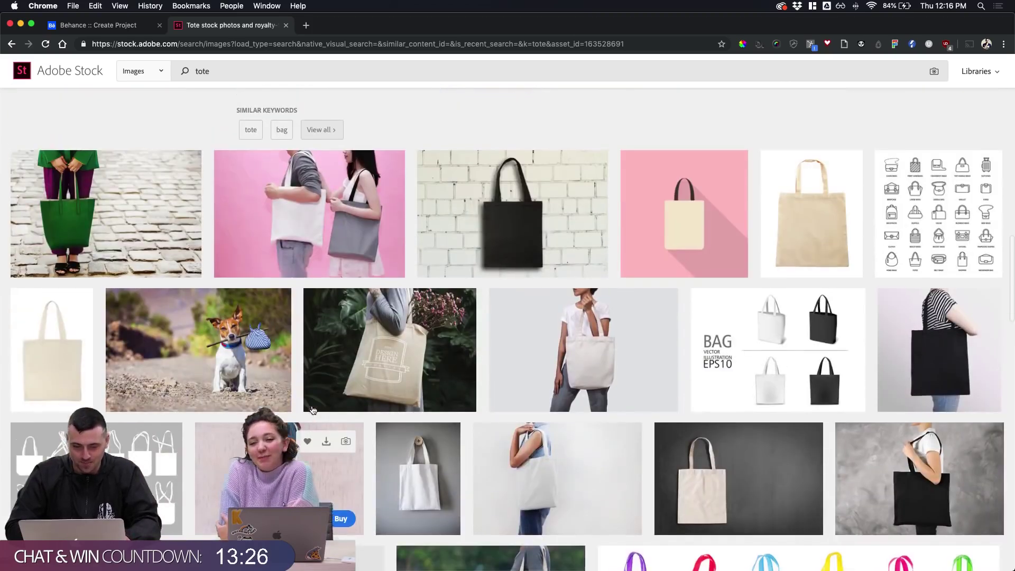
click(243, 378)
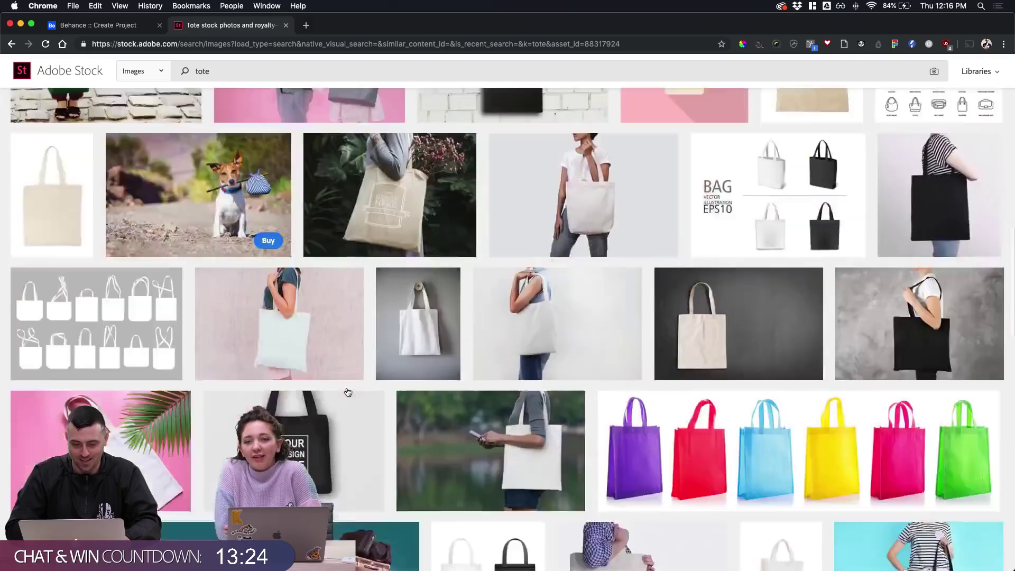
Reopen White Tote Bag on Blue Background in the results and license it with the Standard license
scroll(379, 367, up, 10)
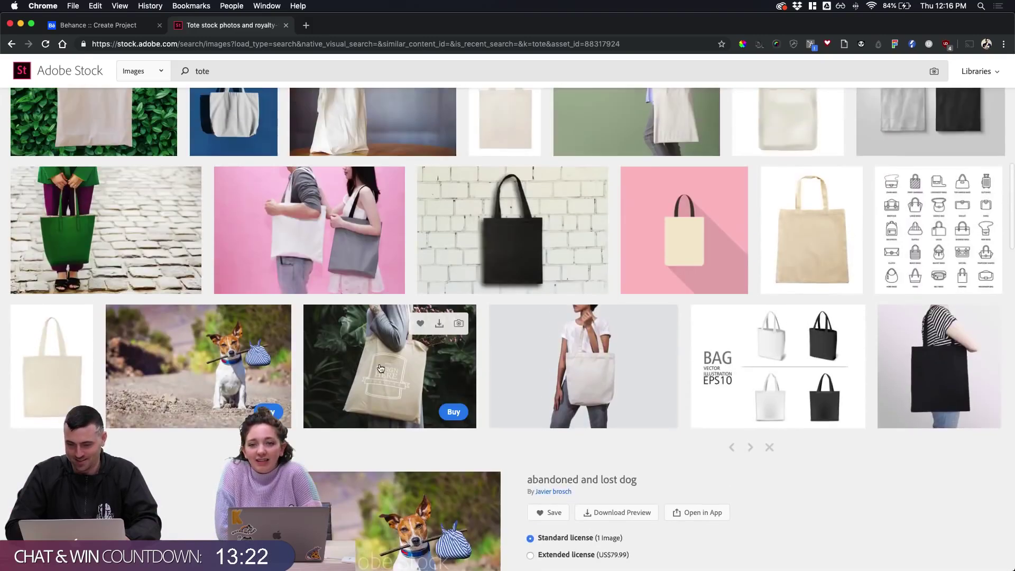
scroll(381, 369, up, 5)
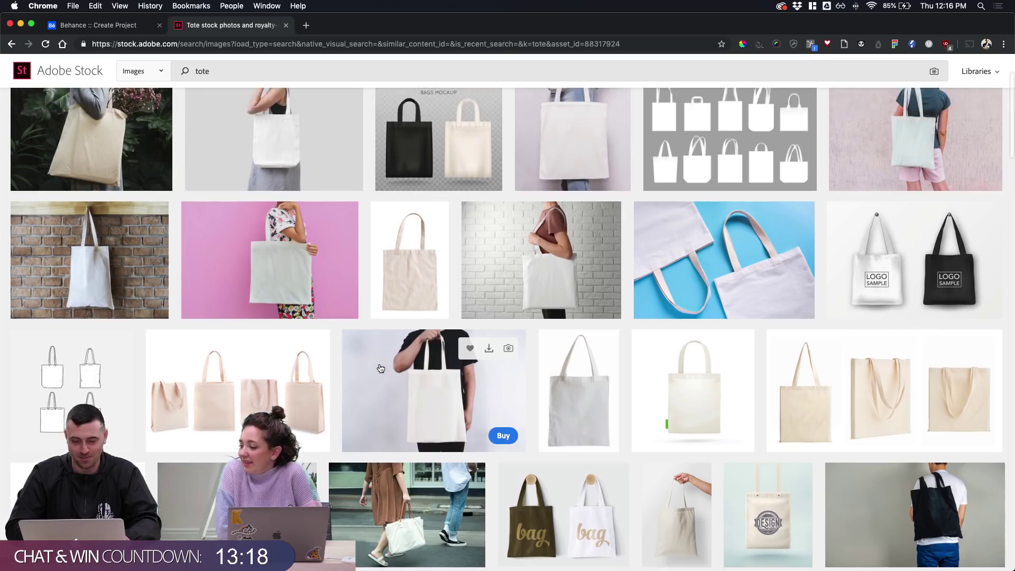
scroll(381, 368, down, 3)
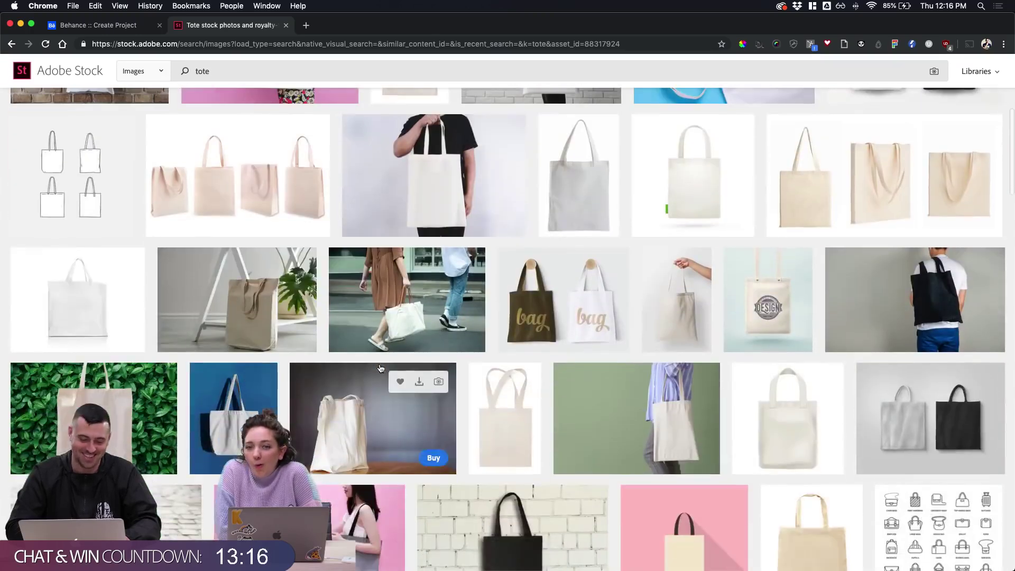
click(240, 407)
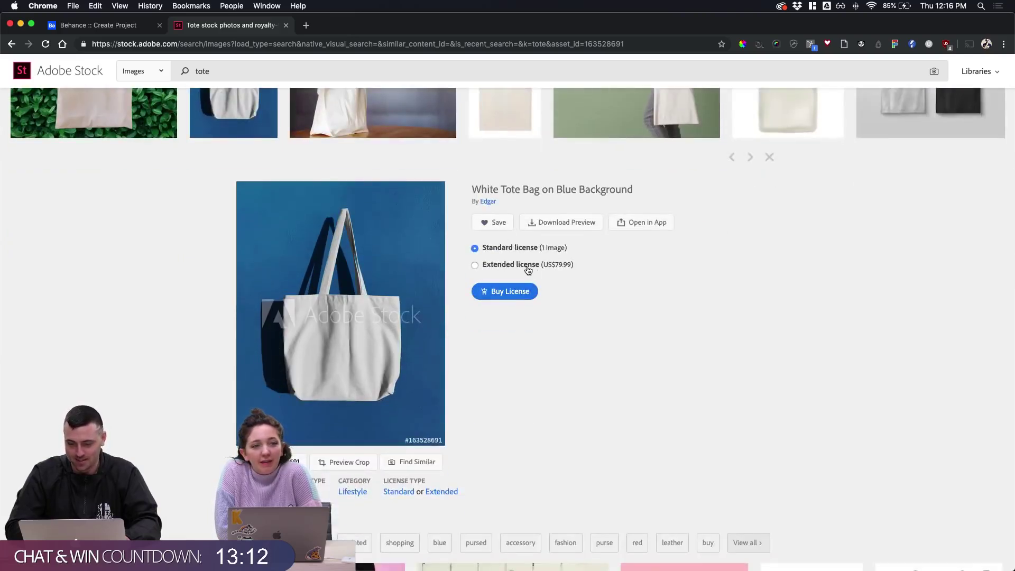
click(512, 292)
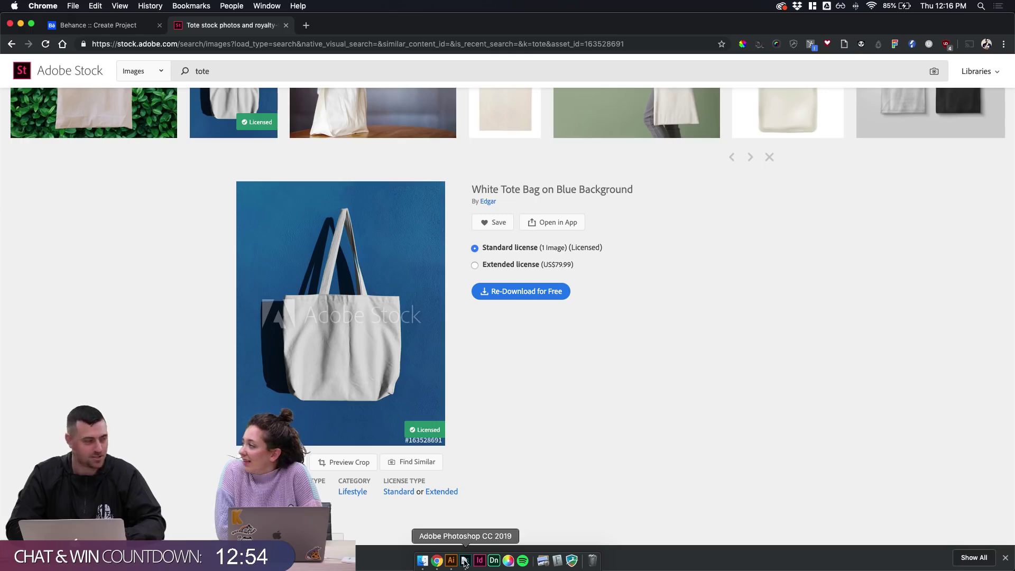
Switch to Photoshop, open the downloaded AdobeStock_163528691.jpeg and unlock its Background layer
click(464, 561)
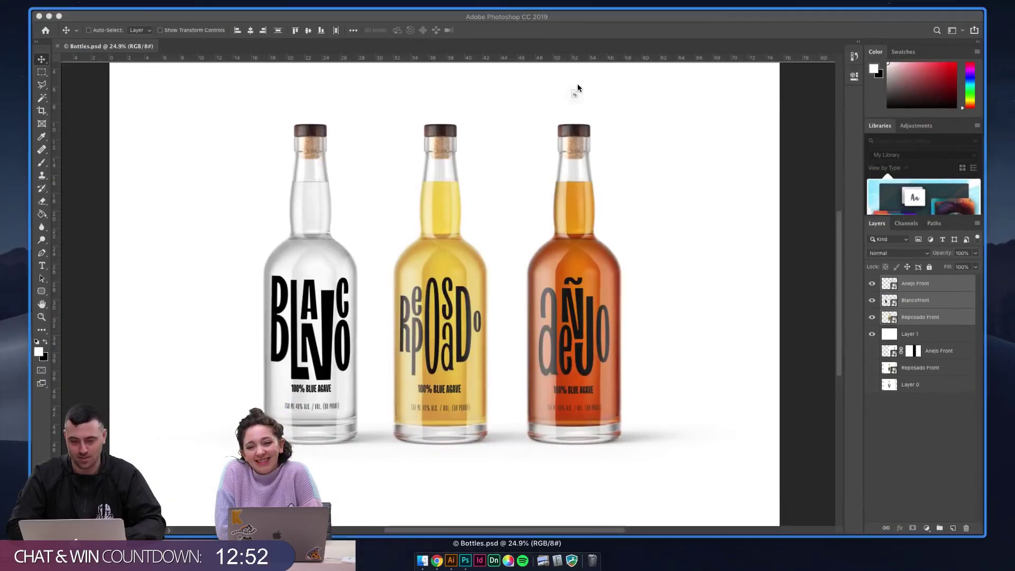
click(594, 45)
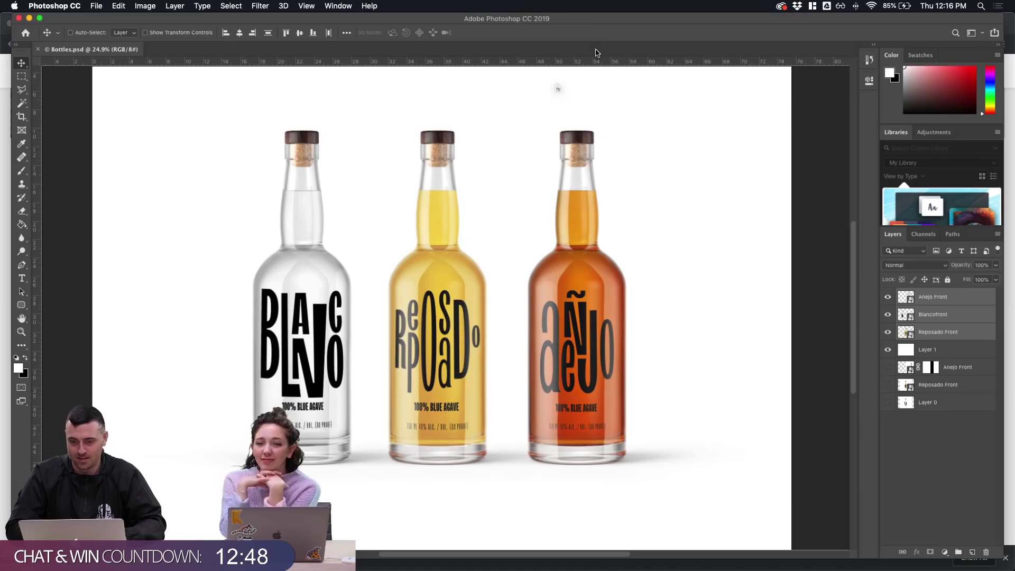
click(593, 561)
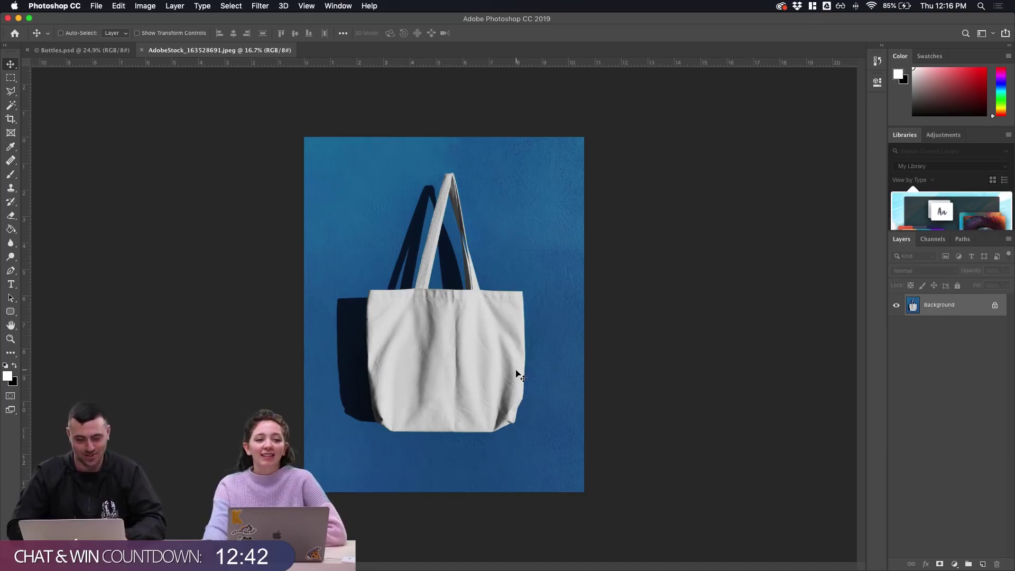
click(995, 306)
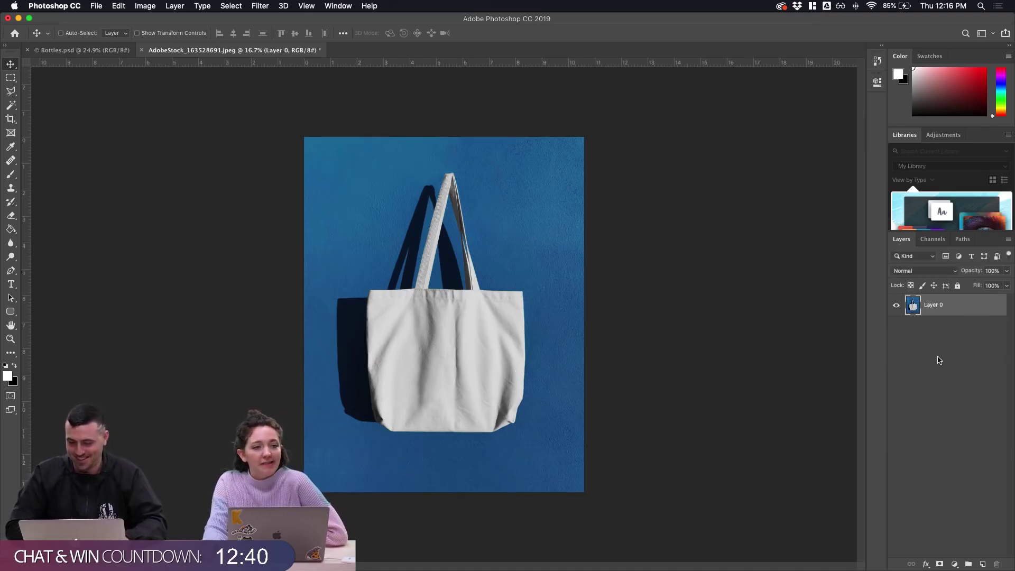
Add a Hue/Saturation adjustment layer above the tote bag photo
key(super+equal)
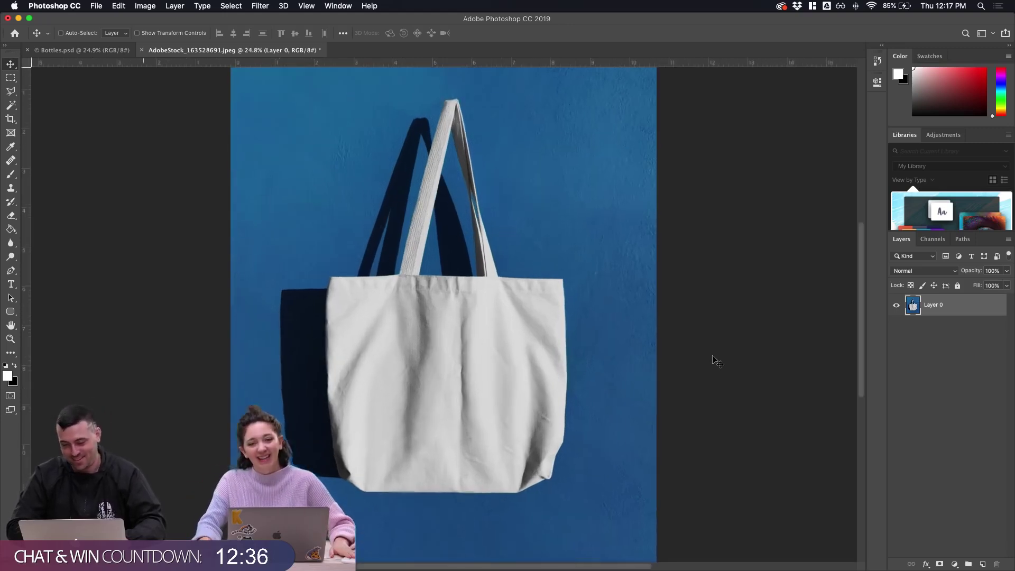
key(super+equal)
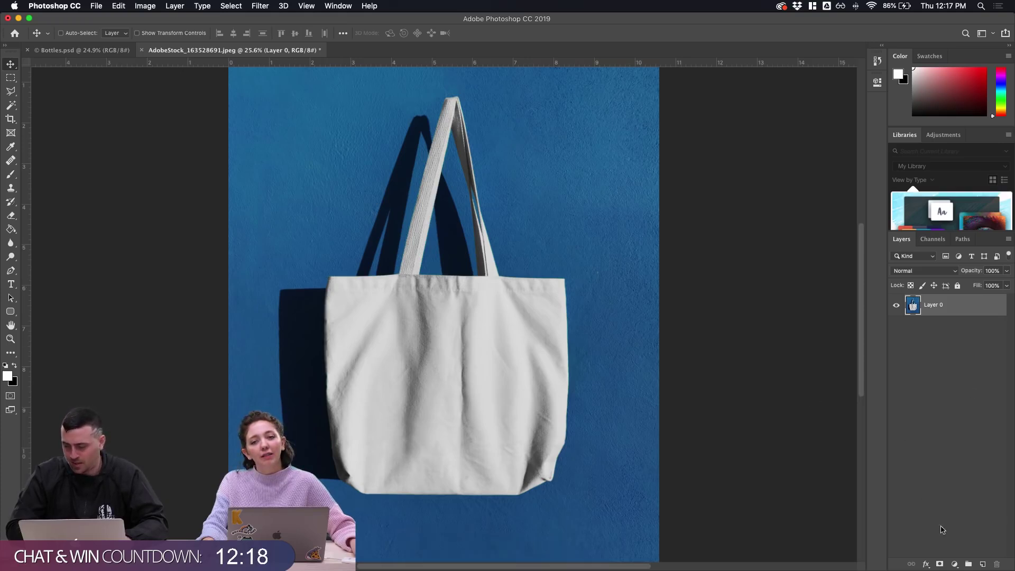
click(954, 564)
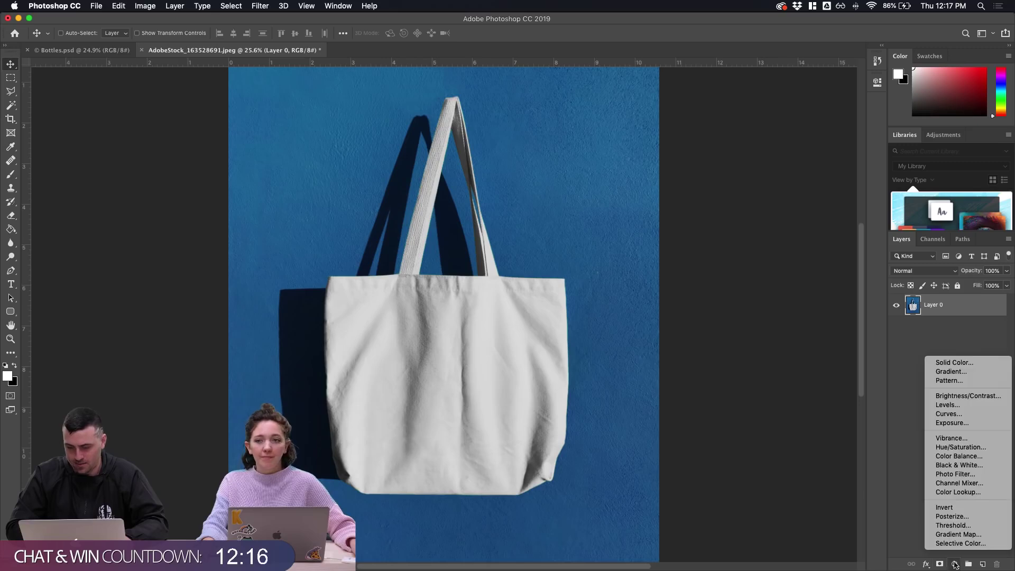
click(947, 448)
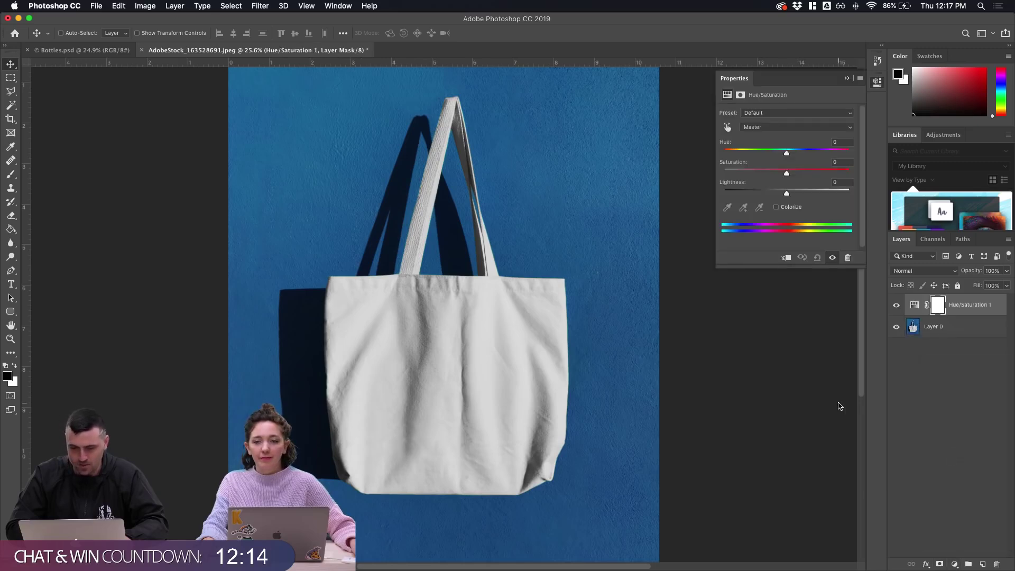
Make Layer 0 active and select the light bag fabric with the Magic Wand at tolerance 32
click(917, 326)
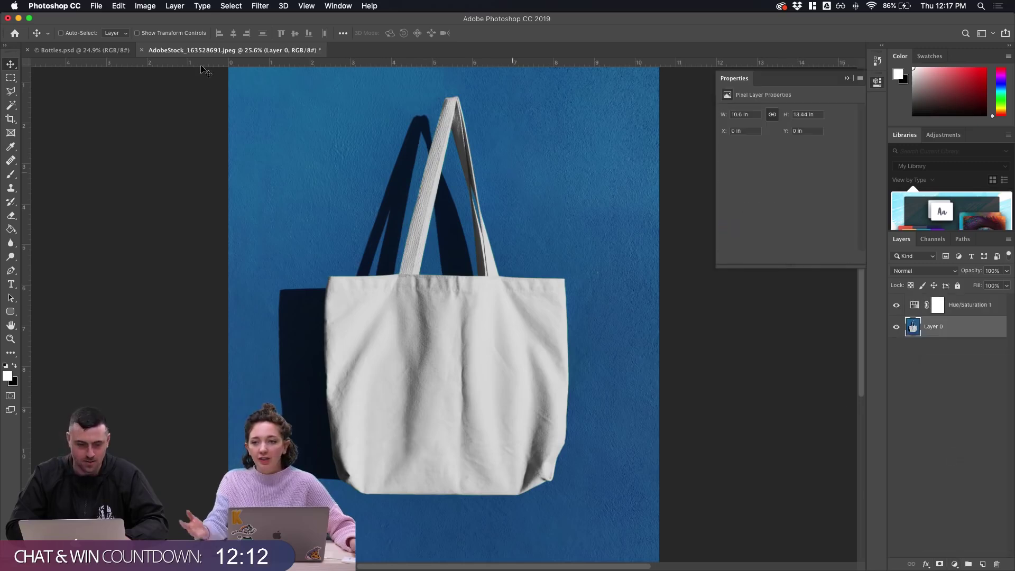
click(12, 106)
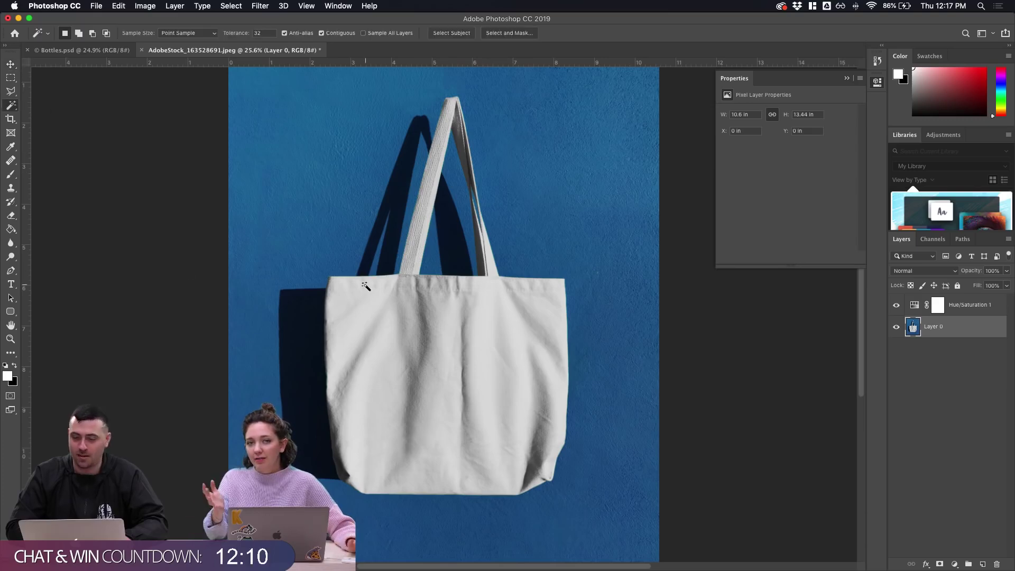
click(367, 299)
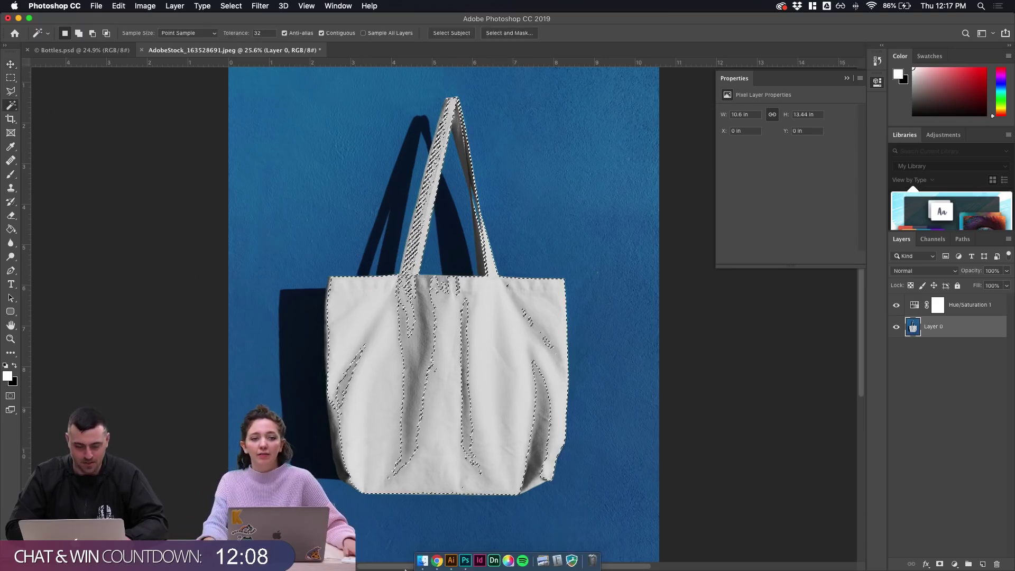
Switch to Chrome to look over the licensed tote image page, and return to Photoshop
click(438, 562)
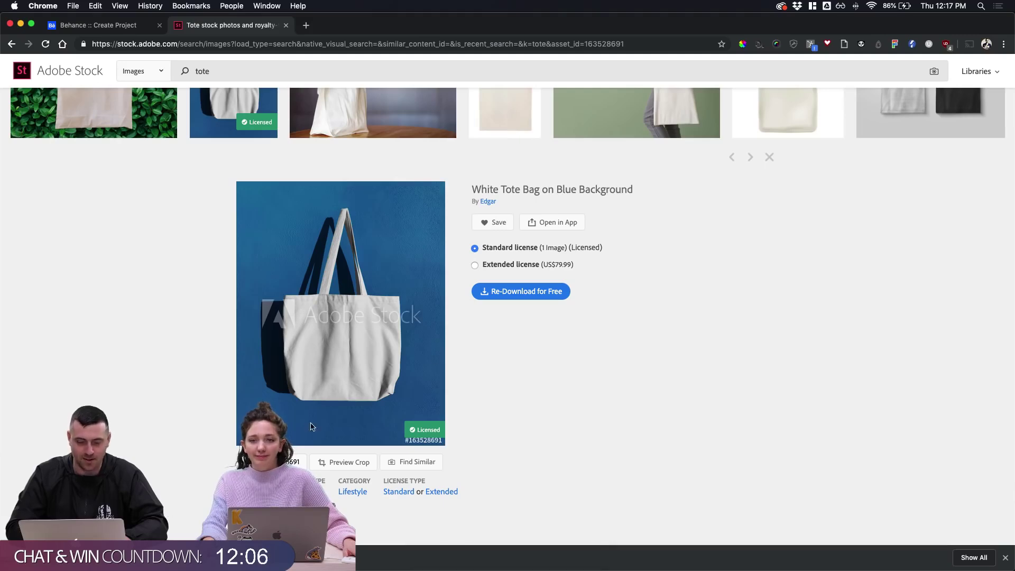
scroll(433, 359, up, 5)
scroll(432, 359, down, 5)
scroll(430, 356, up, 2)
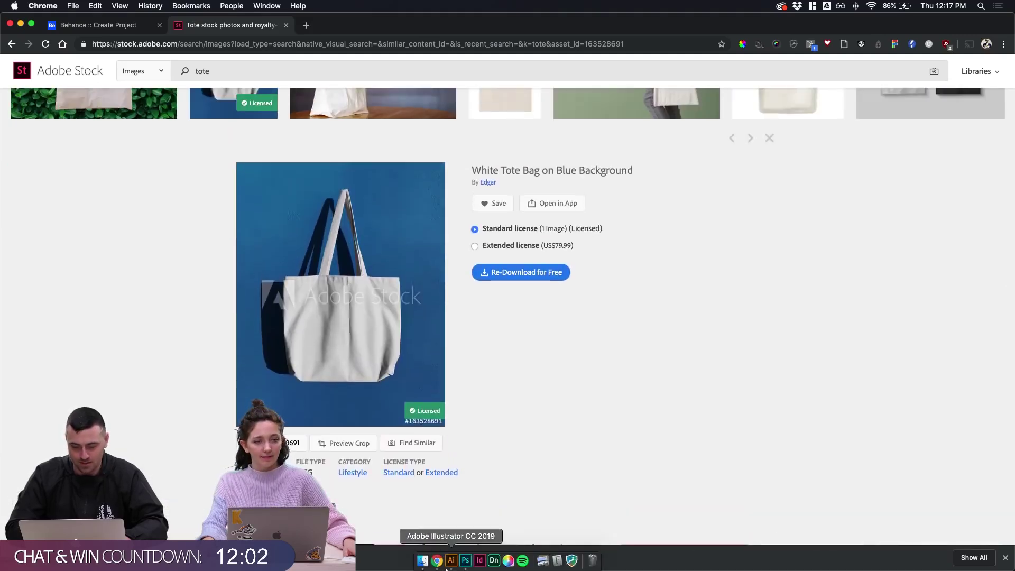
click(465, 560)
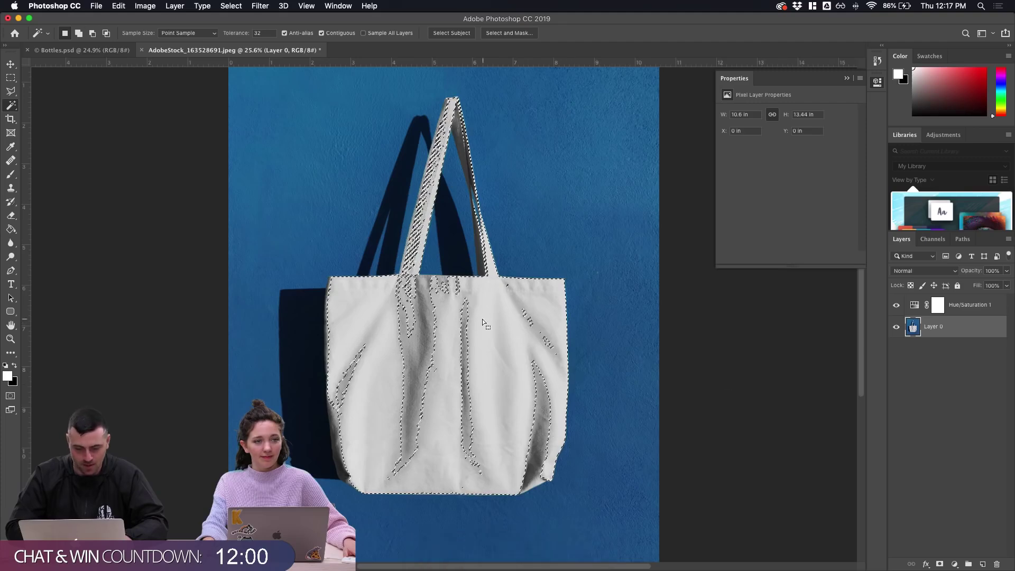
Try to select the whole tote bag by resampling its fabric with the Magic Wand and expanding with Similar and Grow, and deselect
click(408, 309)
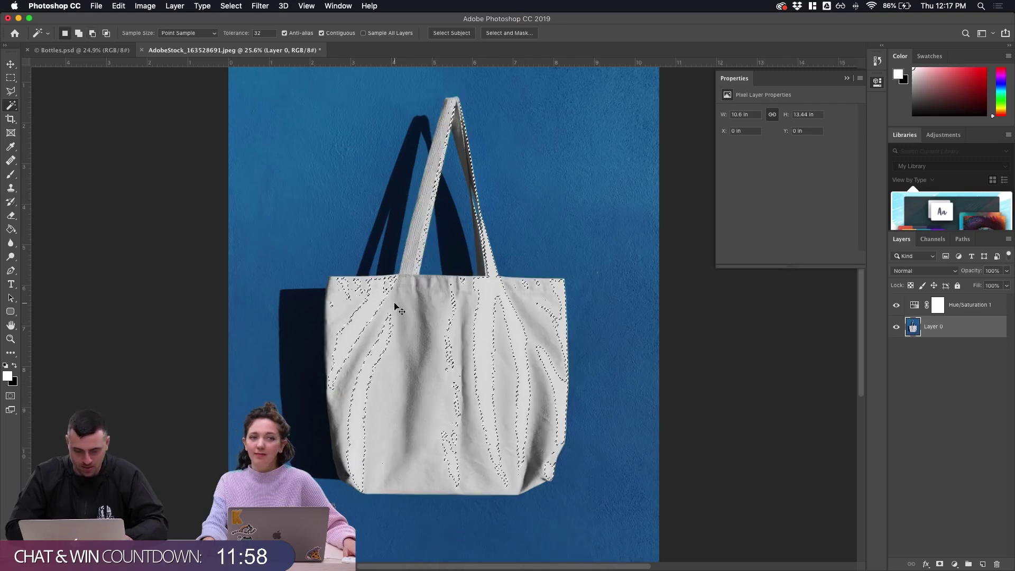
key(super+d)
click(395, 305)
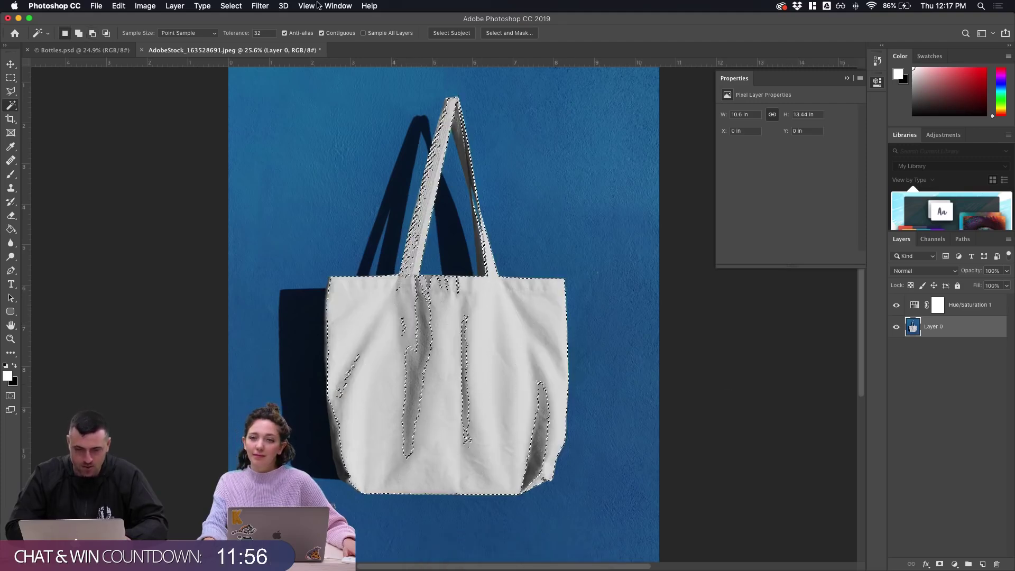
click(231, 6)
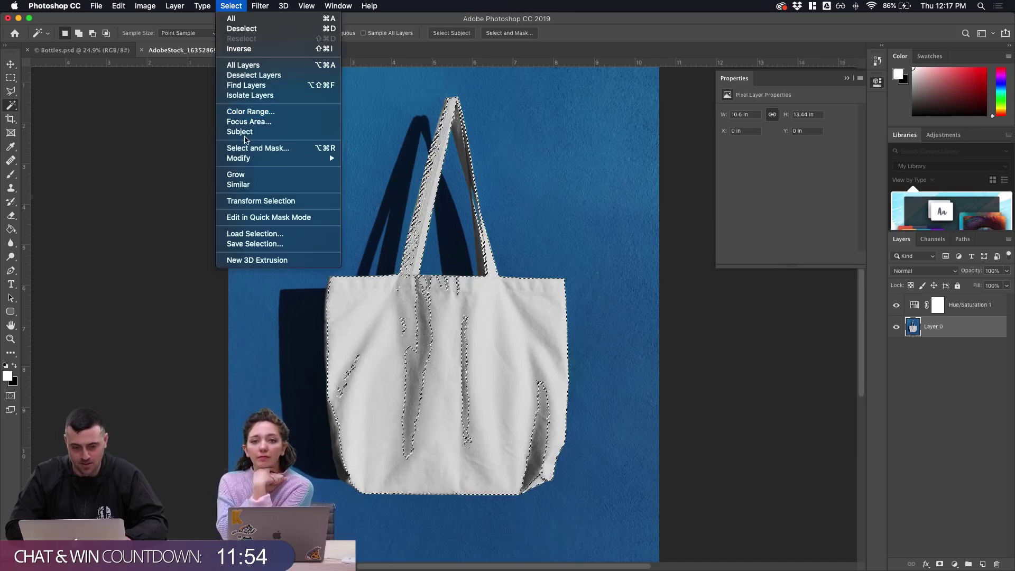
click(239, 185)
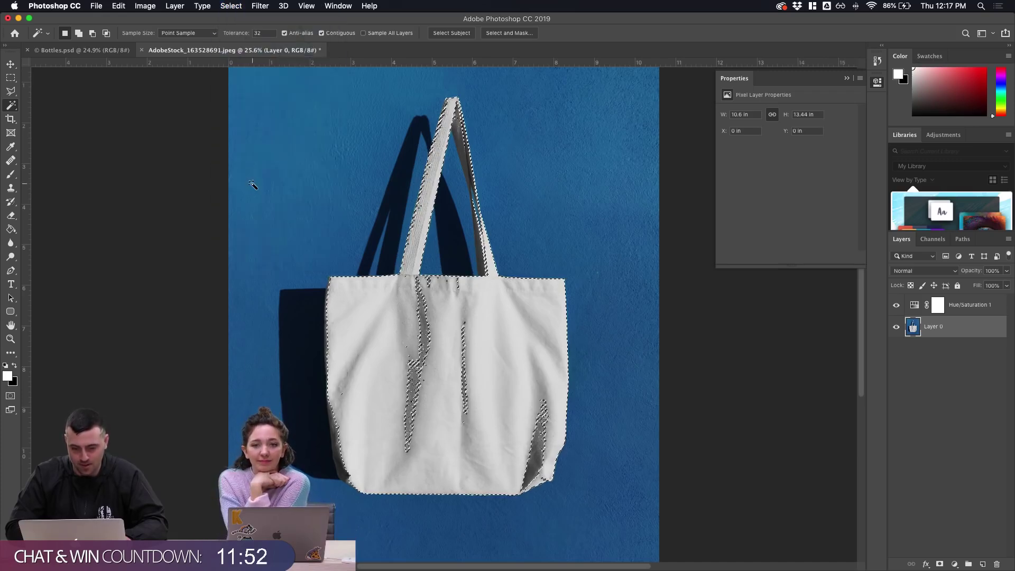
click(231, 6)
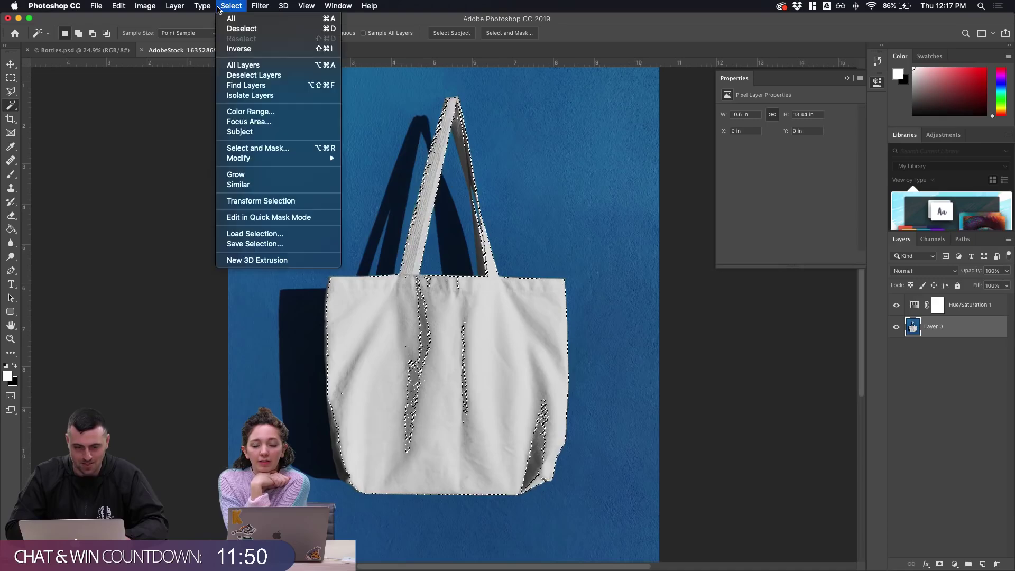
click(250, 177)
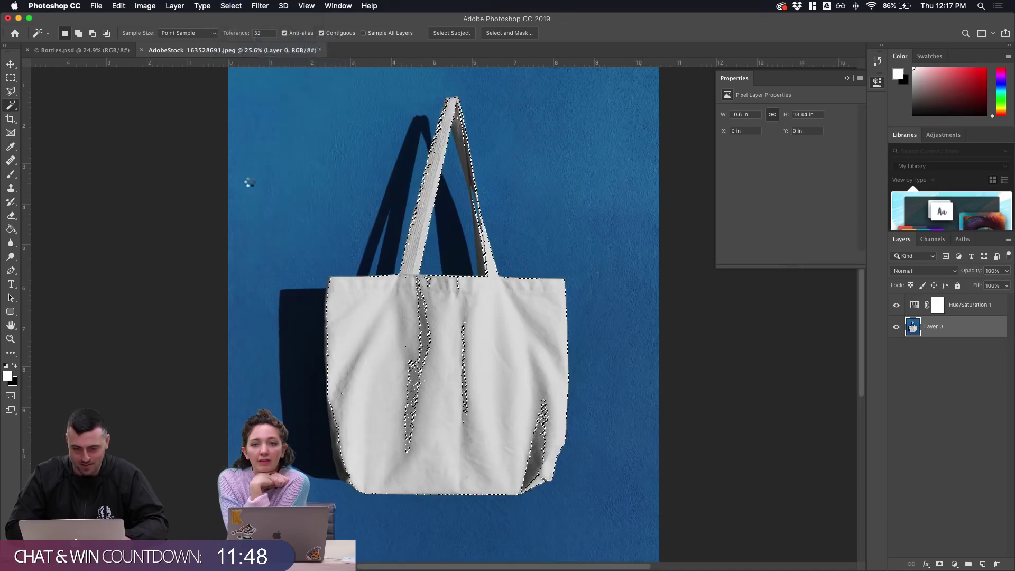
key(super+d)
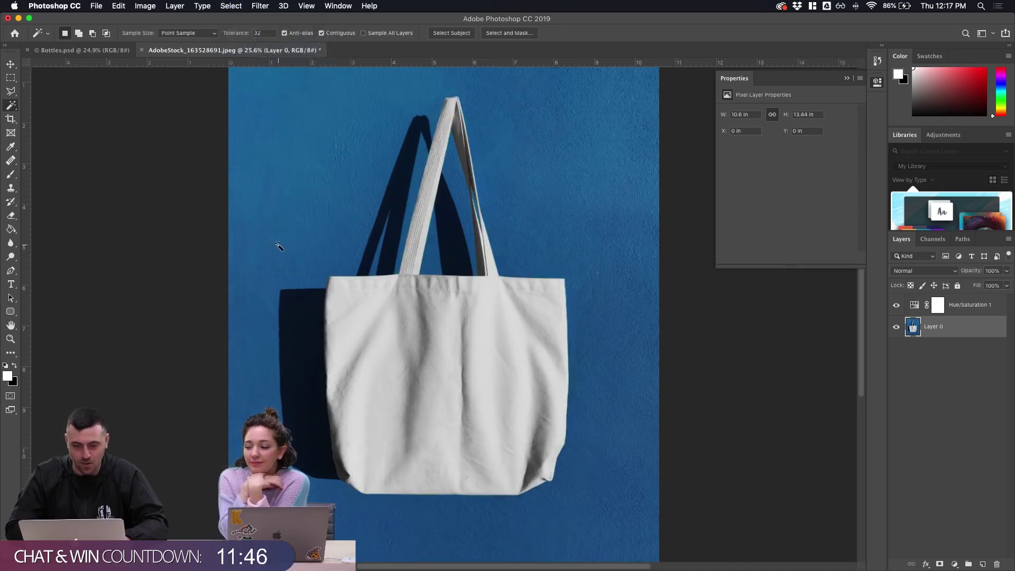
Select the tote bag with Select Subject, and subtract the dark handle shadow from the selection with the Magic Wand
click(463, 33)
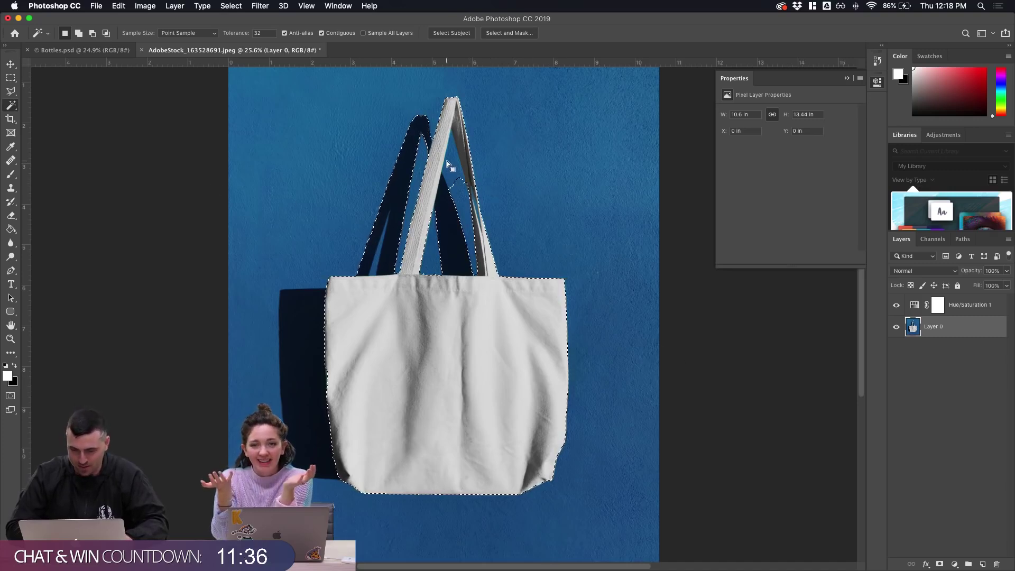
key(alt)
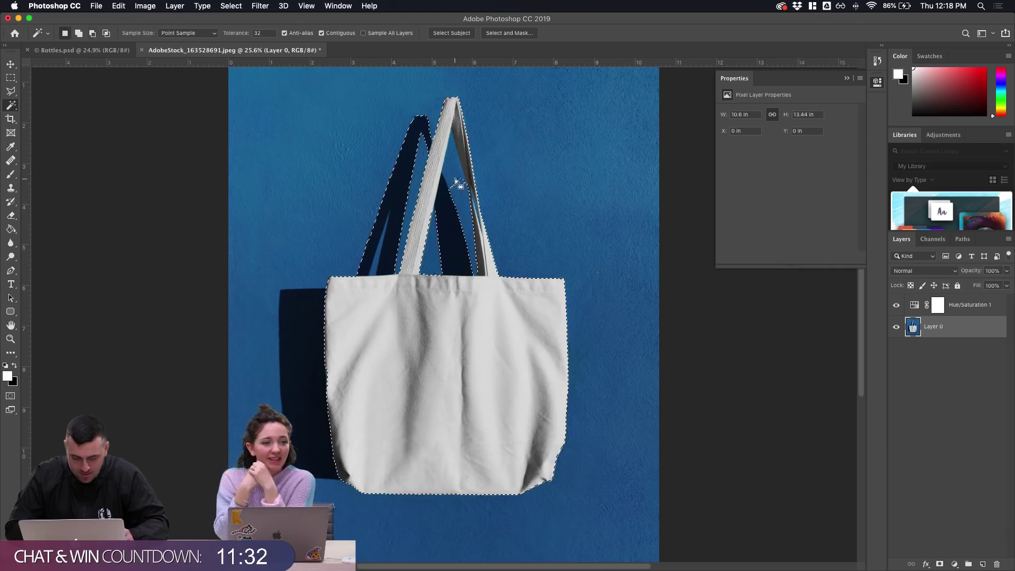
shift+click(455, 184)
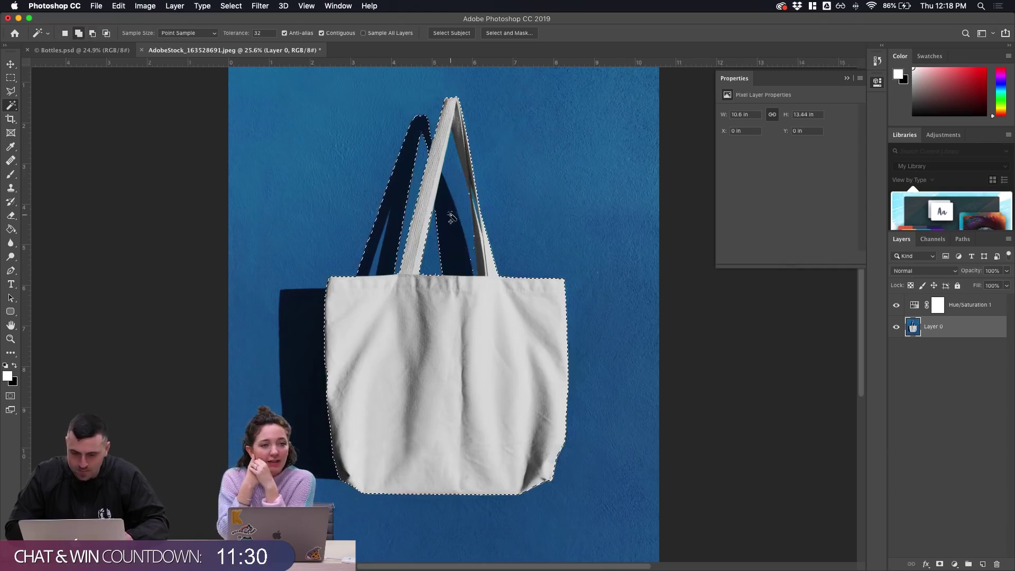
key(alt)
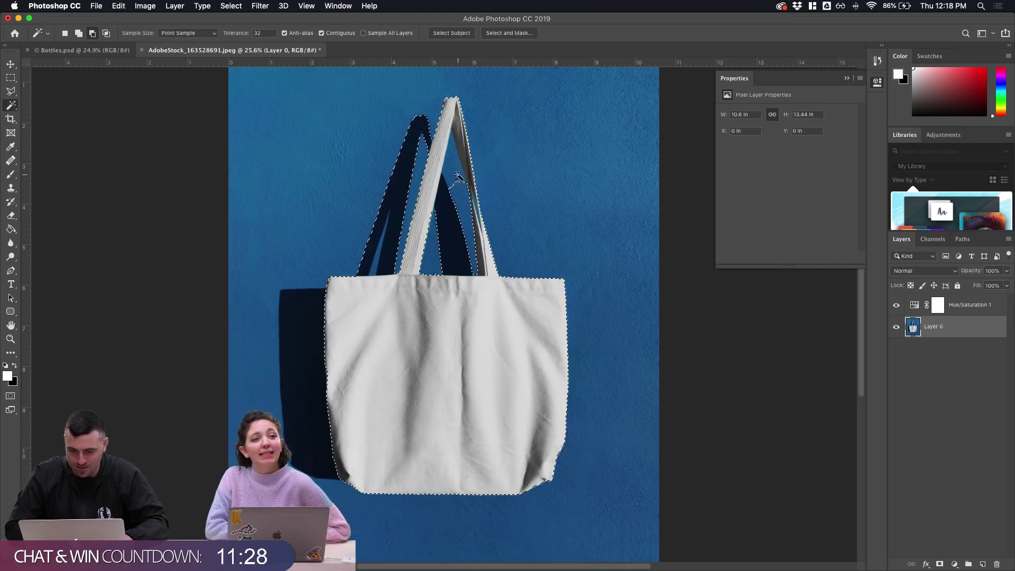
alt+click(410, 151)
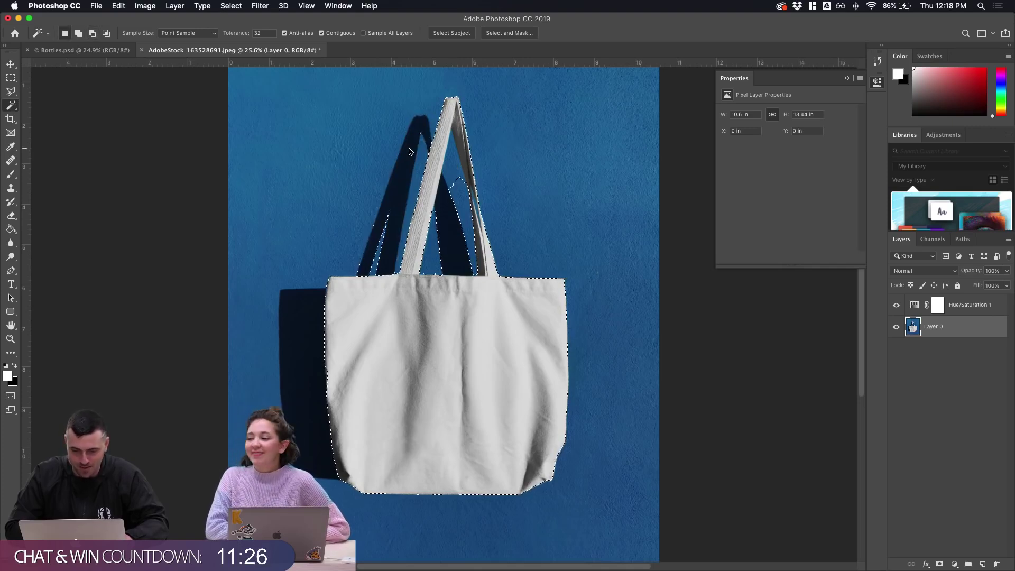
Subtract the leftover shadow slivers and the wall area between the handles from the bag selection with the Quick Selection tool
click(11, 105)
click(36, 106)
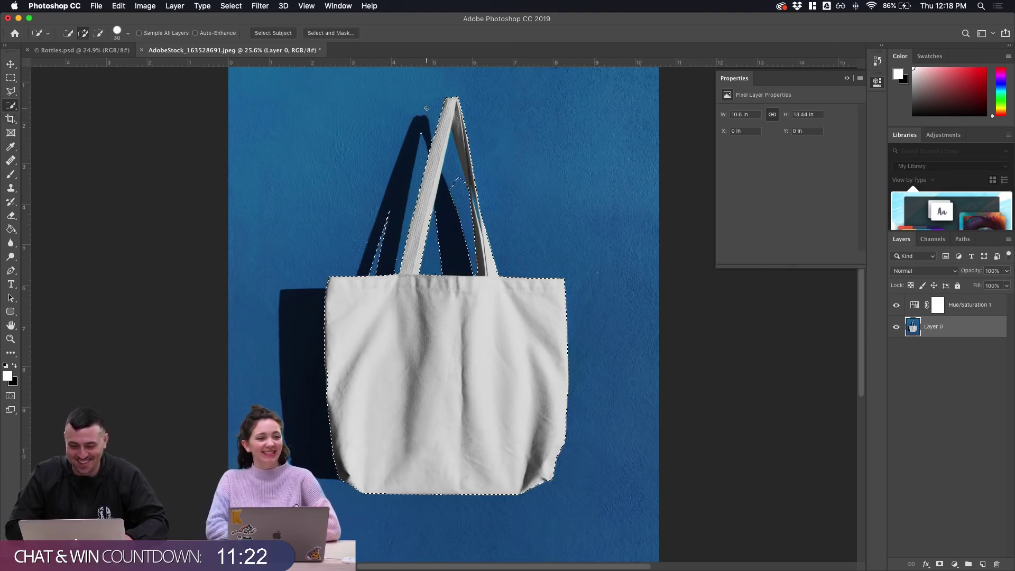
scroll(425, 109, up, 3)
scroll(426, 108, up, 3)
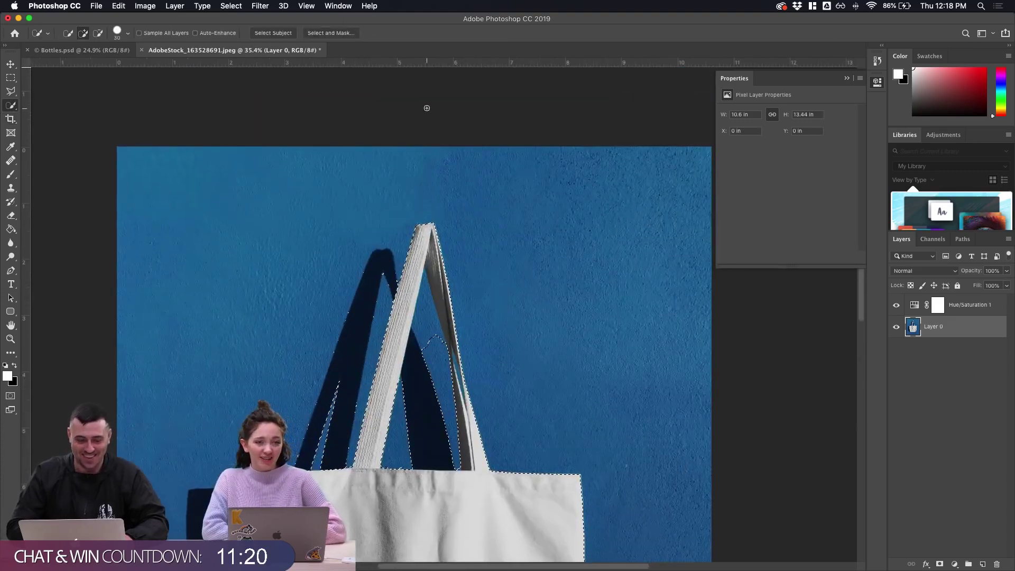
key(alt)
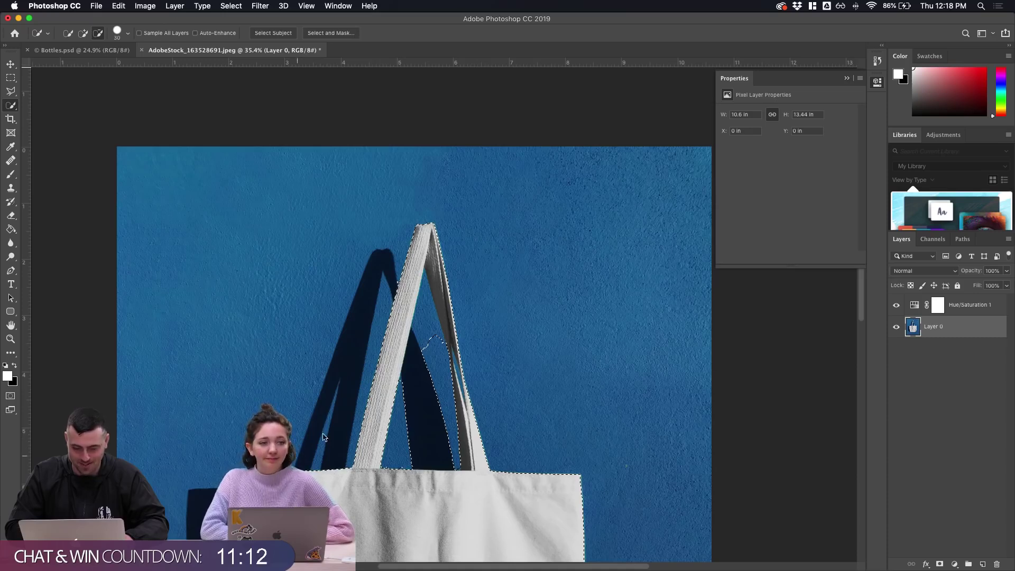
mouse_move(400, 391)
mouse_down()
mouse_move(420, 343)
mouse_move(424, 356)
mouse_up()
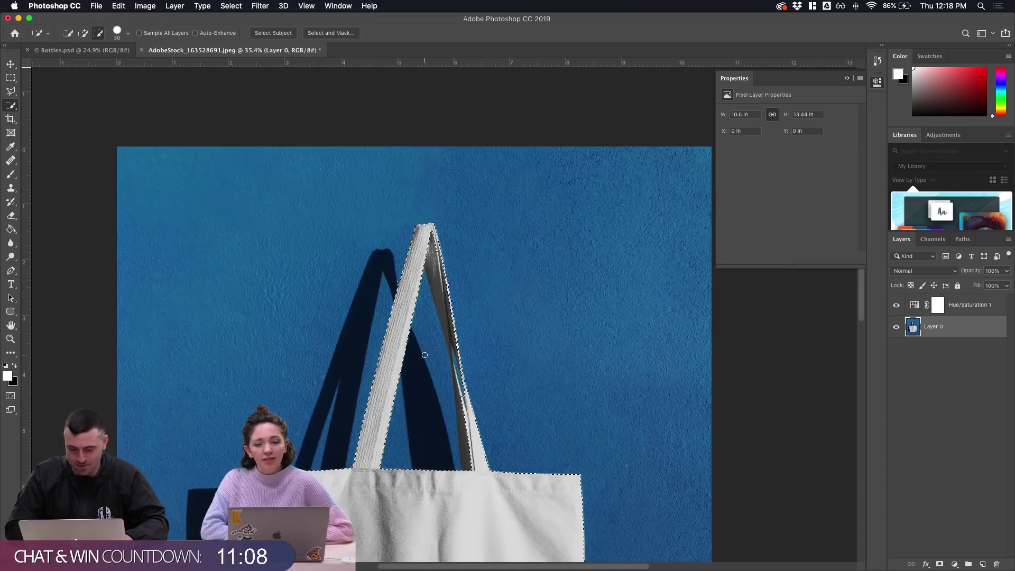
Add the missing dark inner part of the rear handle to the bag selection with the Quick Selection tool
scroll(439, 370, up, 3)
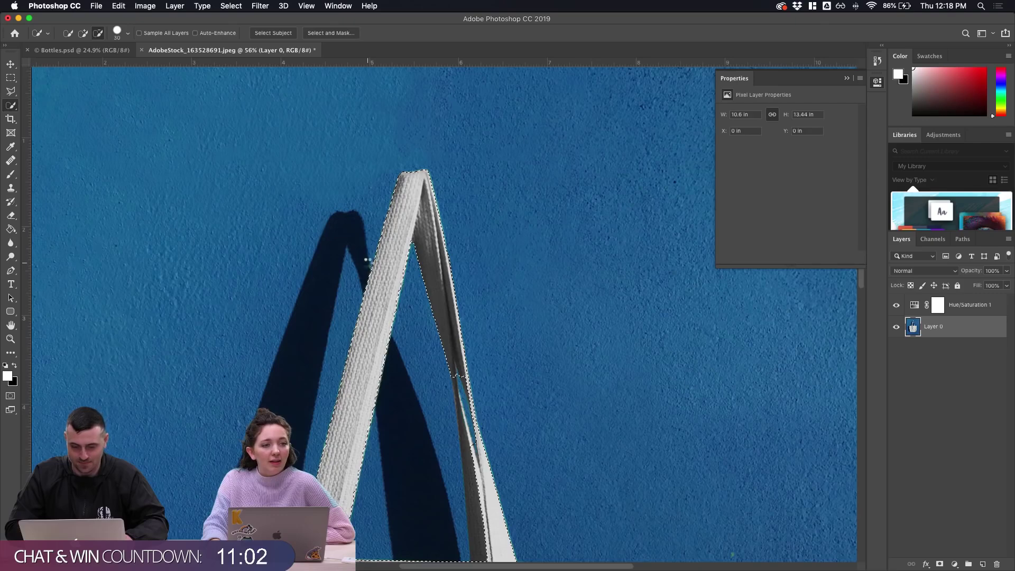
scroll(459, 392, down, 1)
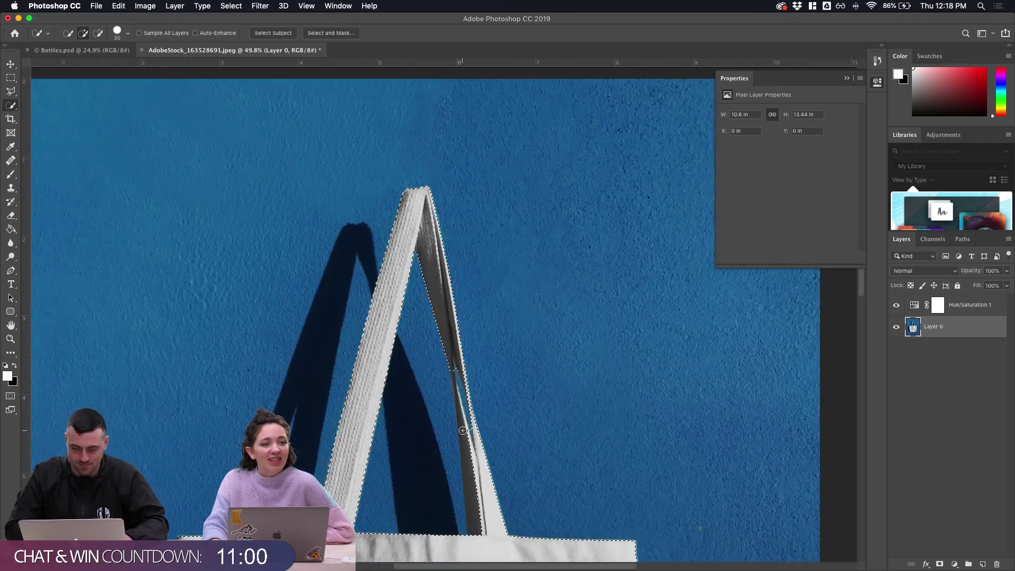
key(super+plus)
scroll(463, 431, down, 4)
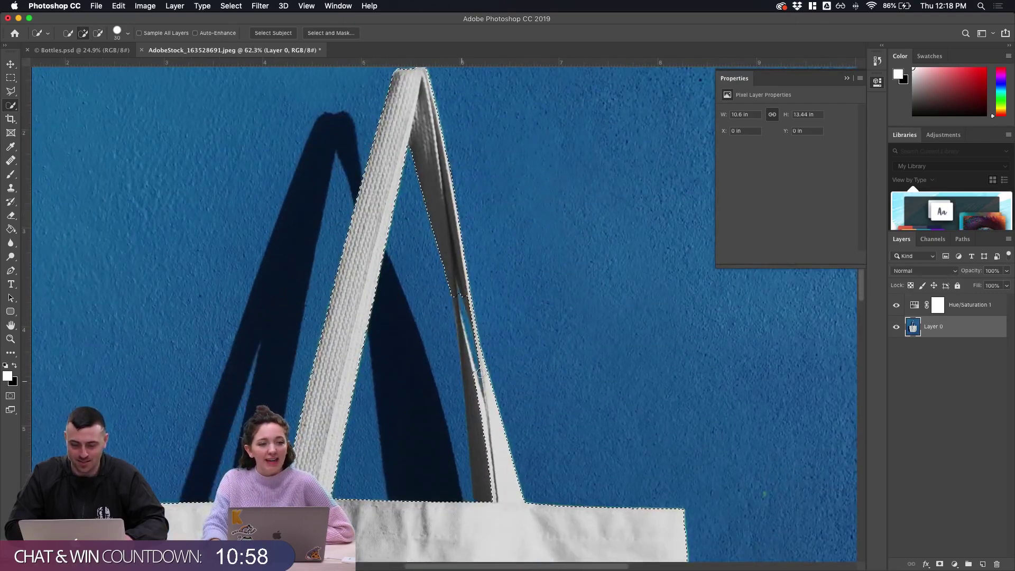
drag(481, 373, 467, 367)
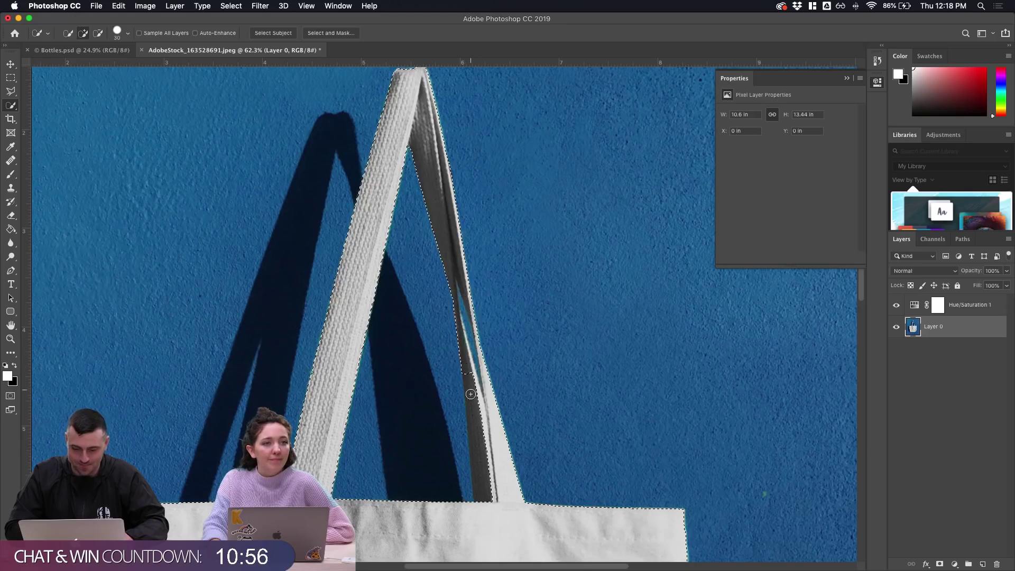
drag(481, 494, 491, 397)
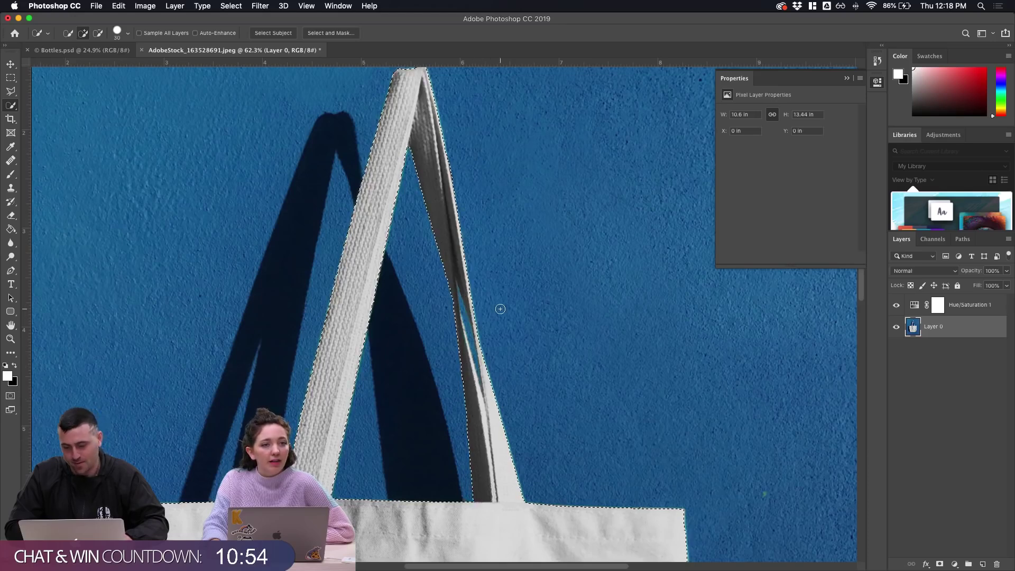
Fill the bag selection with black on the Hue/Saturation layer mask using the Paint Bucket
scroll(500, 308, down, 4)
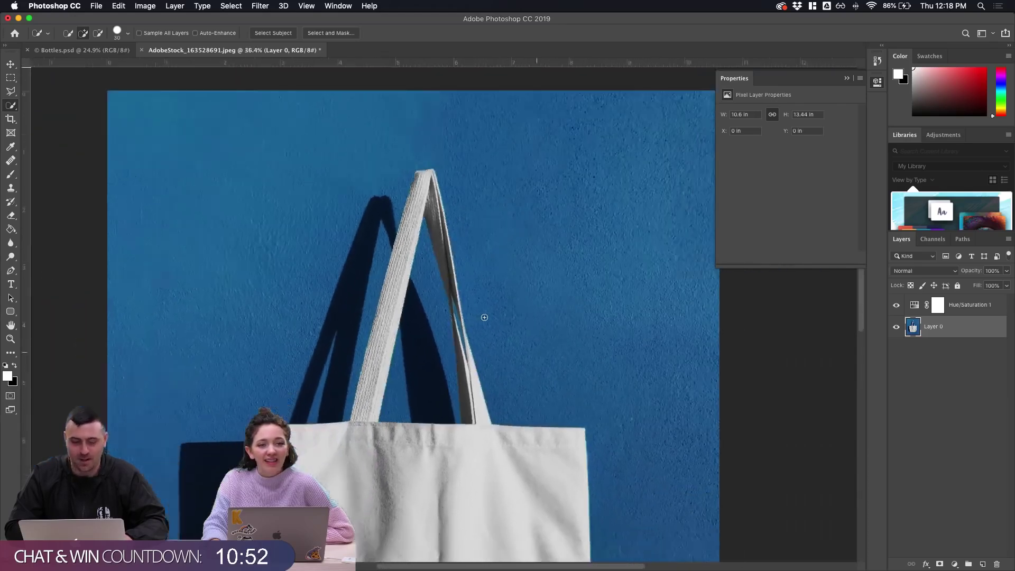
scroll(484, 317, down, 1)
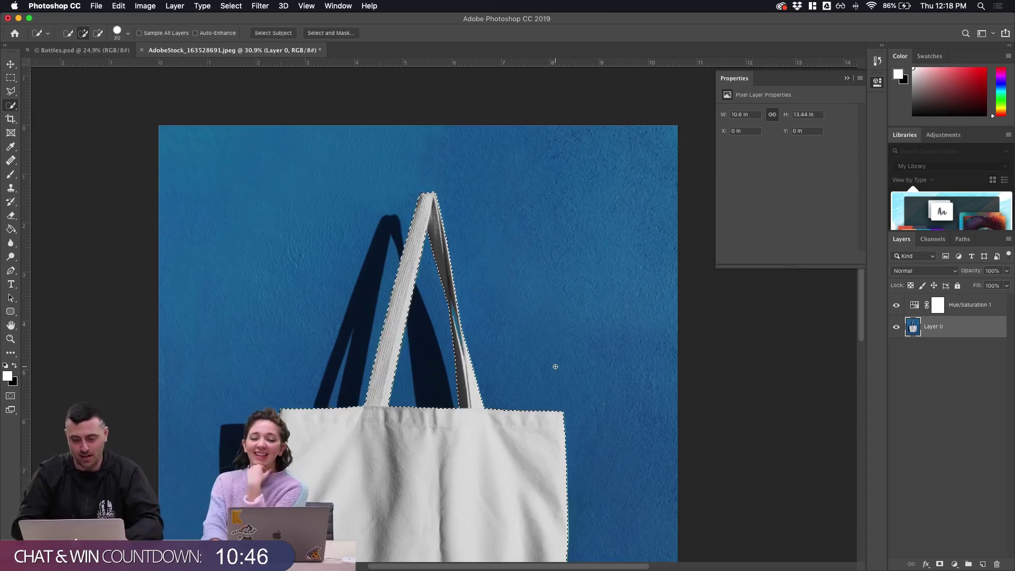
scroll(555, 364, down, 2)
click(937, 305)
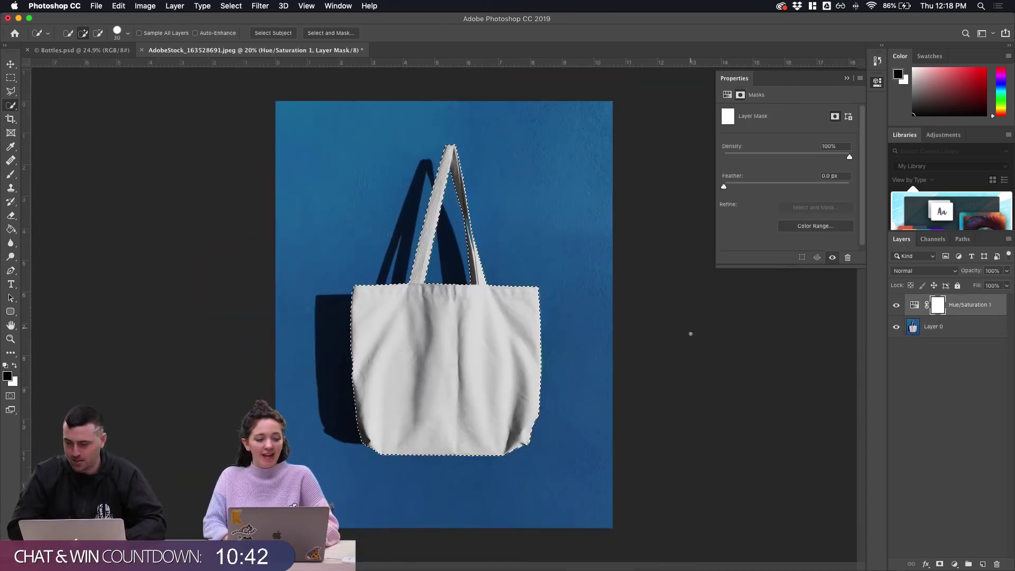
key(g)
click(518, 358)
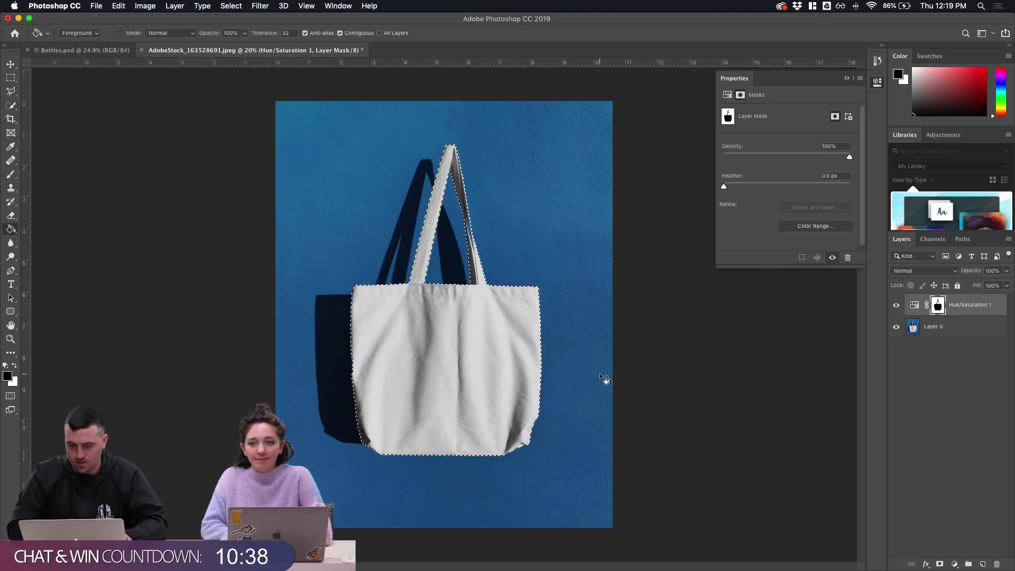
Deselect the bag and try a vivid blue wall with hue +21 and saturation +46 in the Hue/Saturation adjustment
click(915, 307)
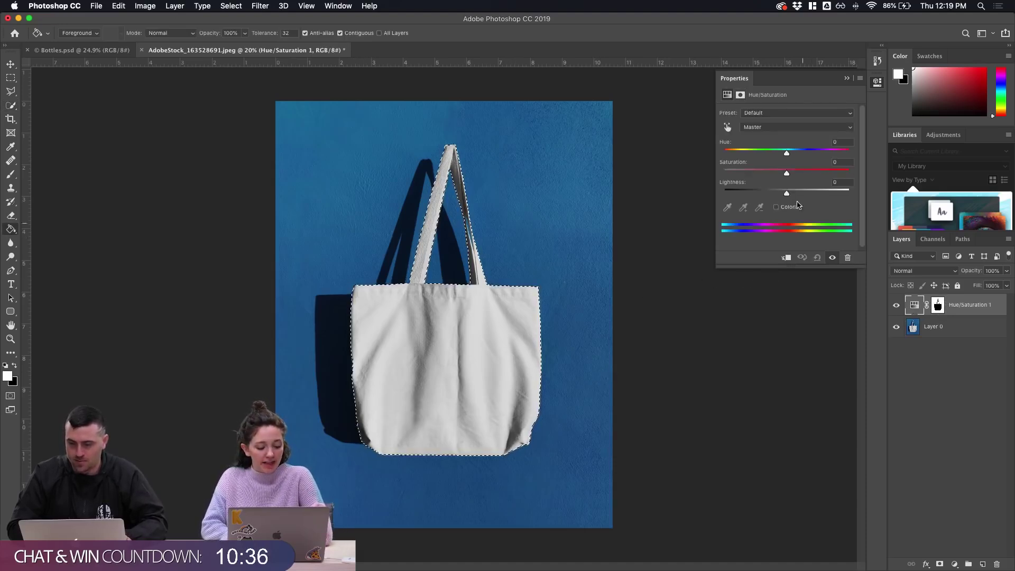
mouse_move(787, 173)
mouse_down()
mouse_move(833, 178)
mouse_move(789, 172)
mouse_up()
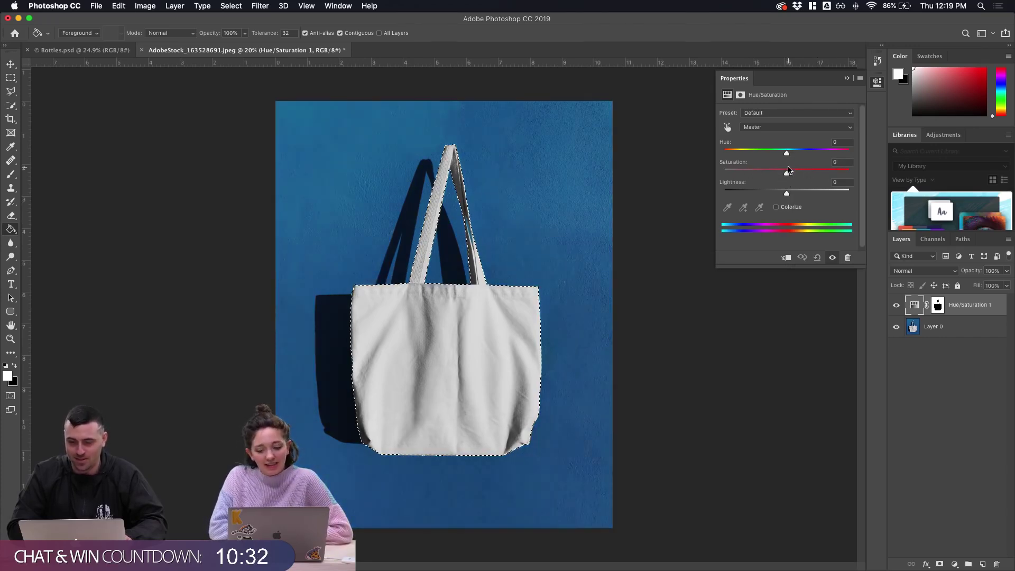
drag(794, 157, 798, 178)
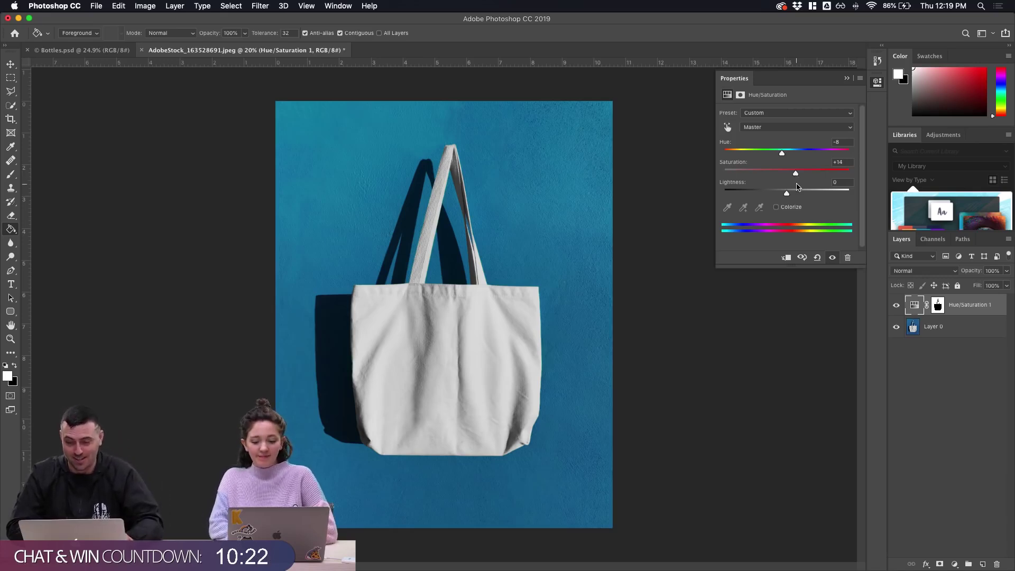
drag(782, 157, 803, 159)
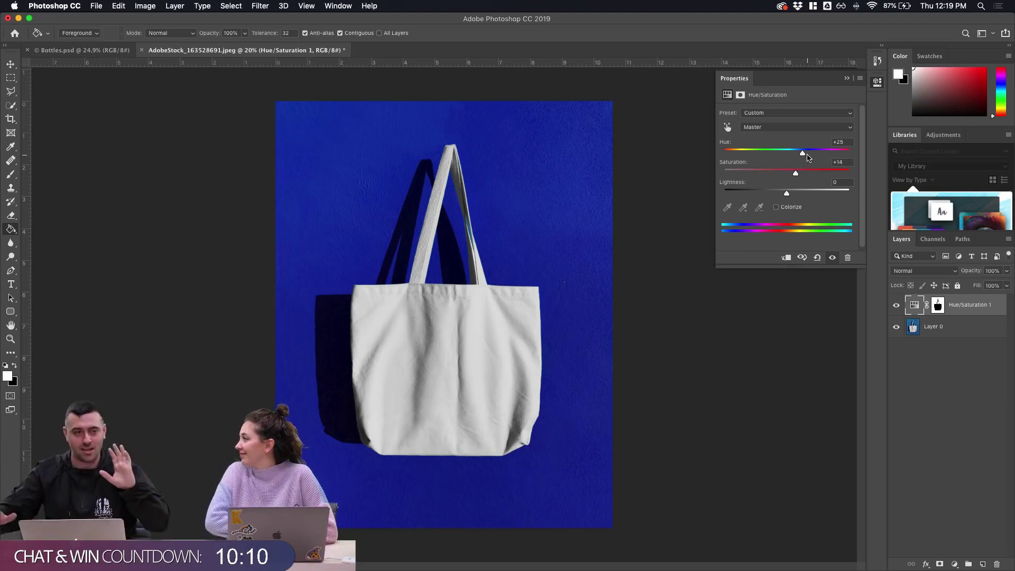
mouse_move(803, 153)
mouse_down()
mouse_move(777, 154)
mouse_move(806, 177)
mouse_move(800, 154)
mouse_move(787, 154)
mouse_move(797, 154)
mouse_up()
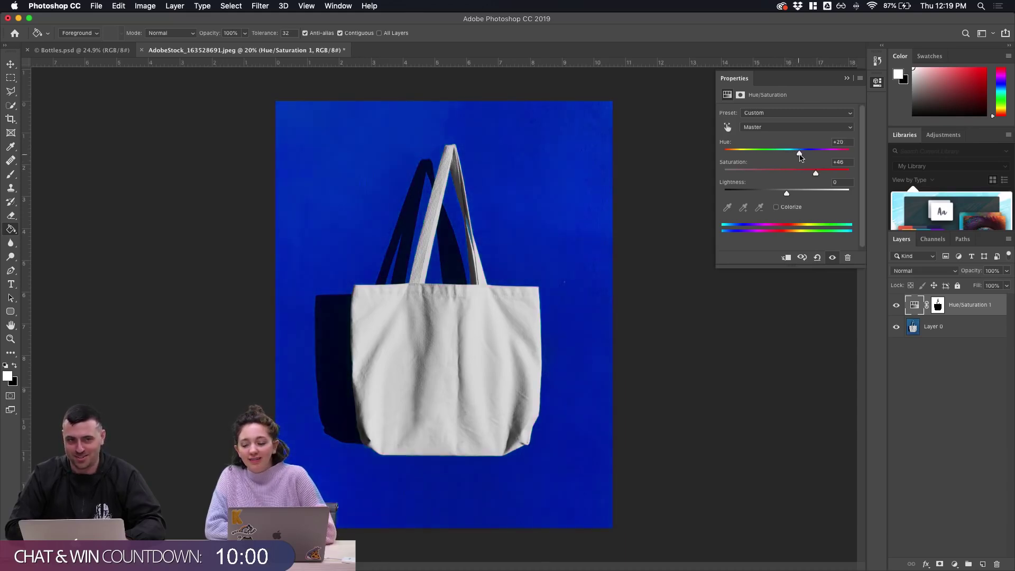
drag(800, 157, 801, 158)
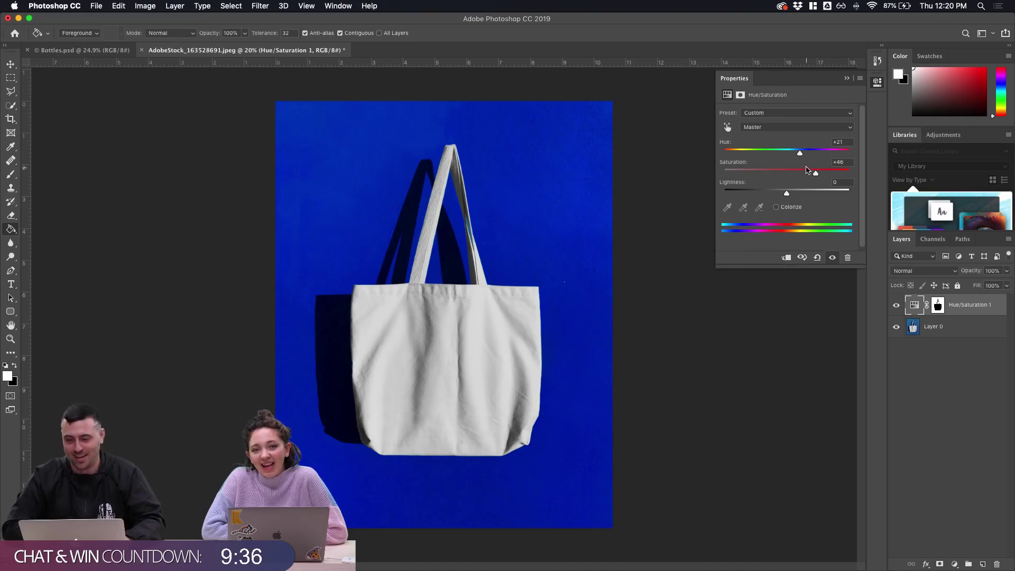
Turn the wall purple by setting hue to +81 and saturation to -5, and collapse the adjustment's settings
drag(799, 152, 822, 152)
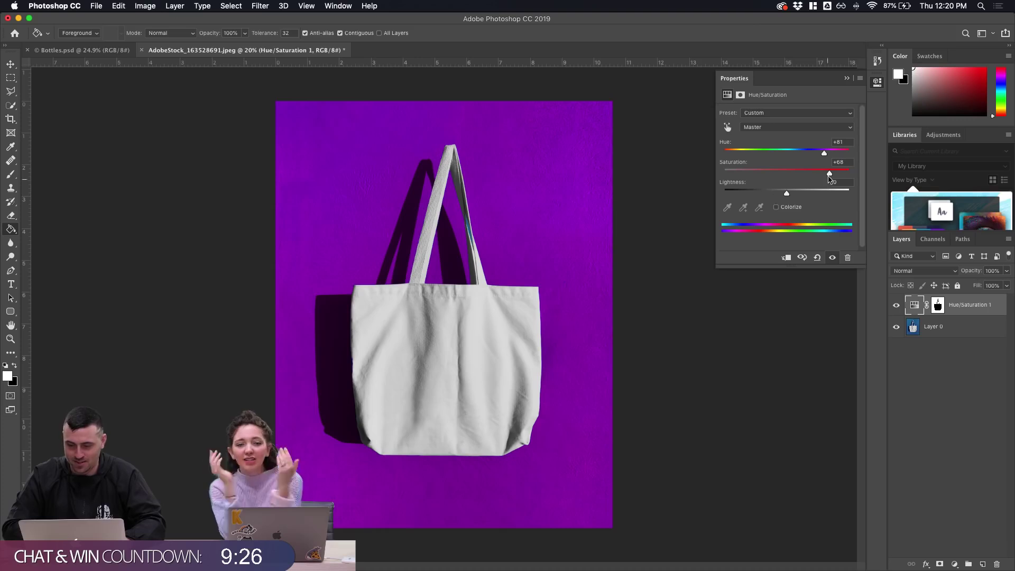
drag(829, 176, 784, 175)
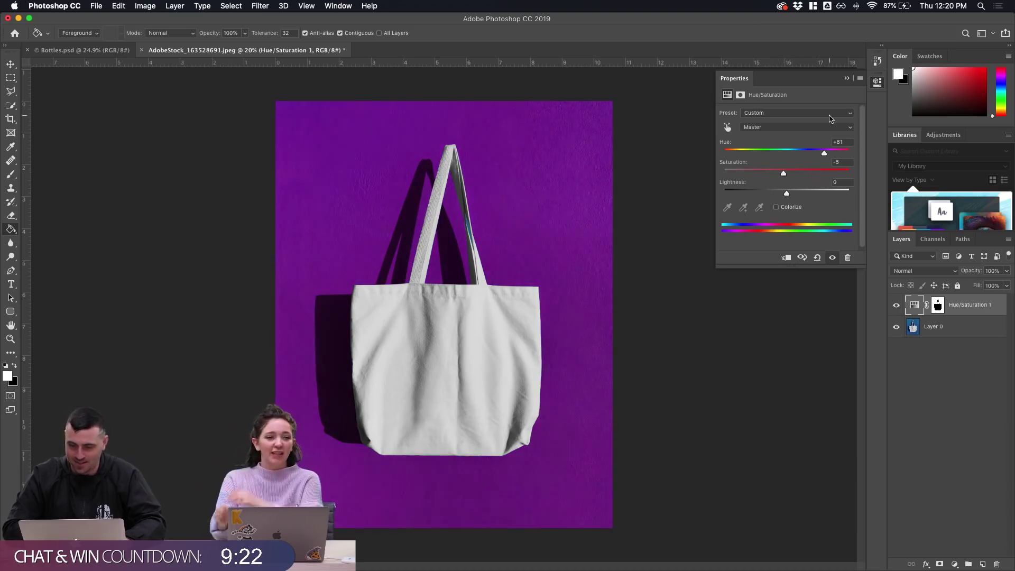
click(846, 78)
key(v)
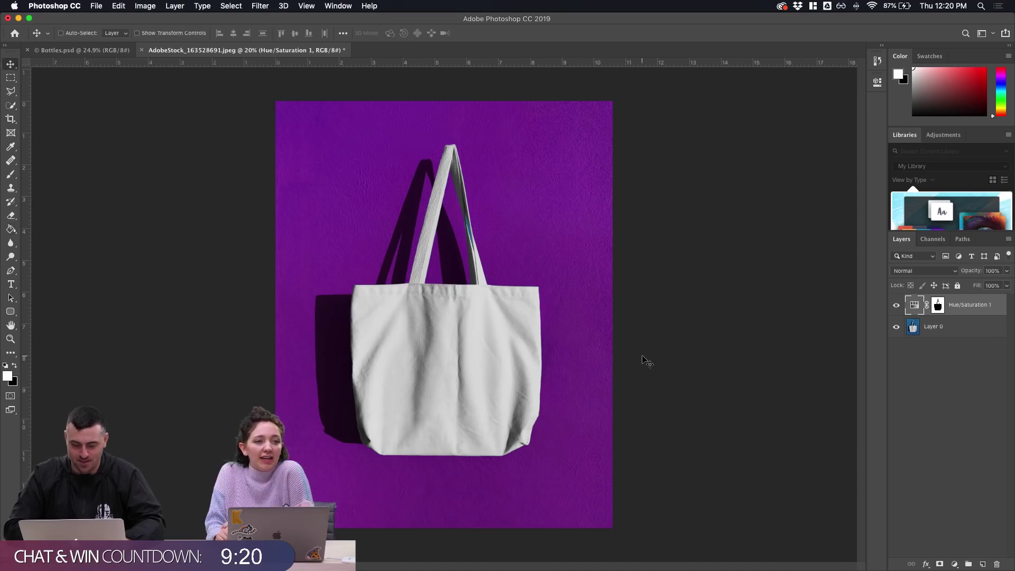
Compare the wall color before and after by toggling the Hue/Saturation layer's visibility, and inspect the bag's edges up close
click(896, 306)
click(897, 307)
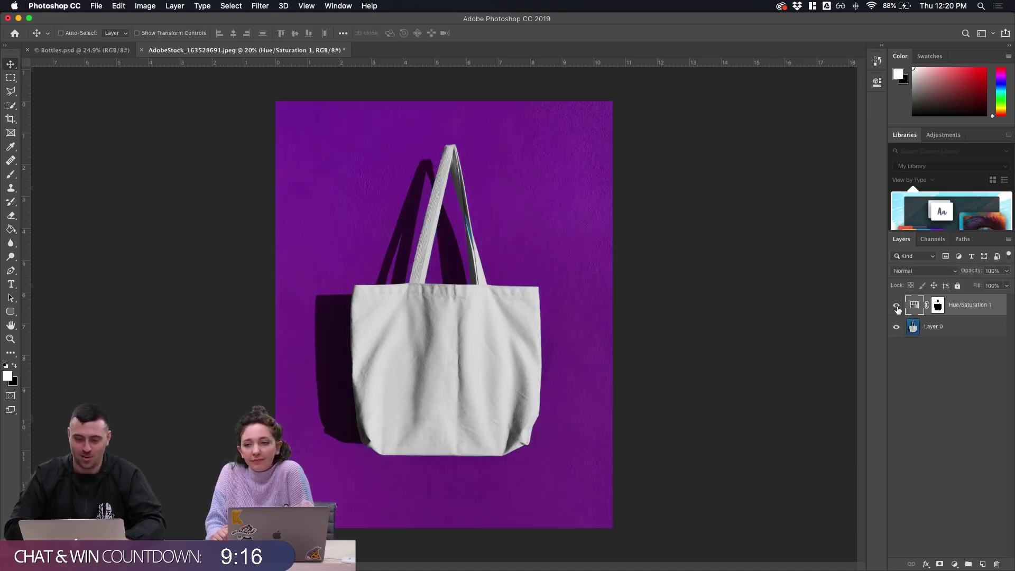
click(896, 307)
click(897, 306)
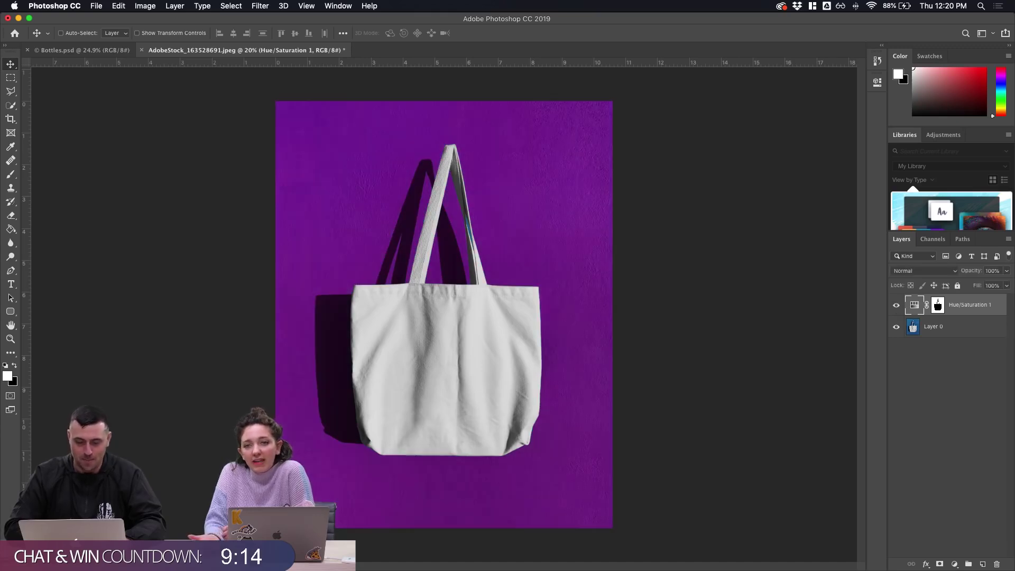
scroll(465, 419, up, 2)
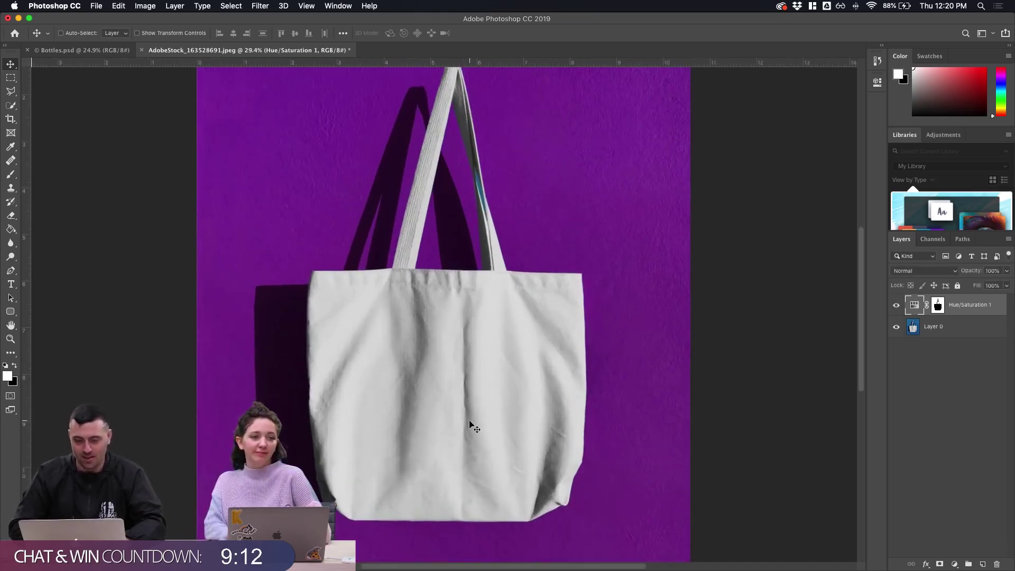
scroll(472, 427, down, 1)
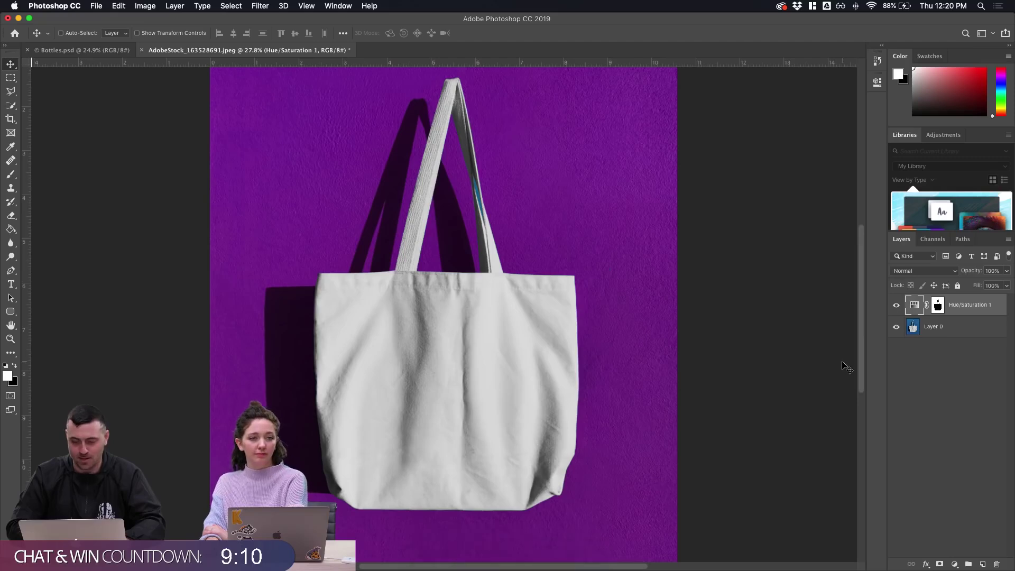
click(897, 306)
click(897, 306)
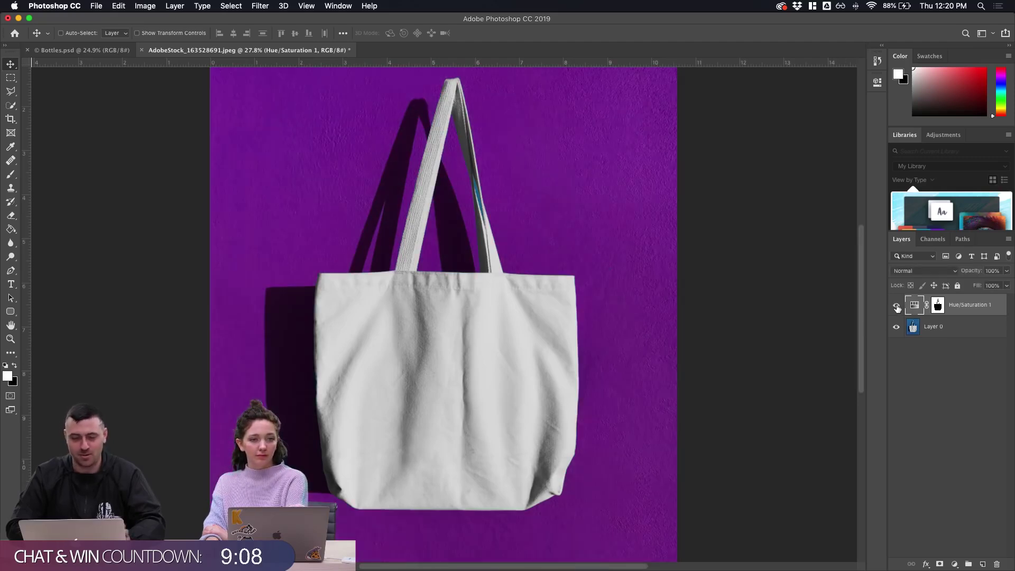
click(897, 306)
click(896, 306)
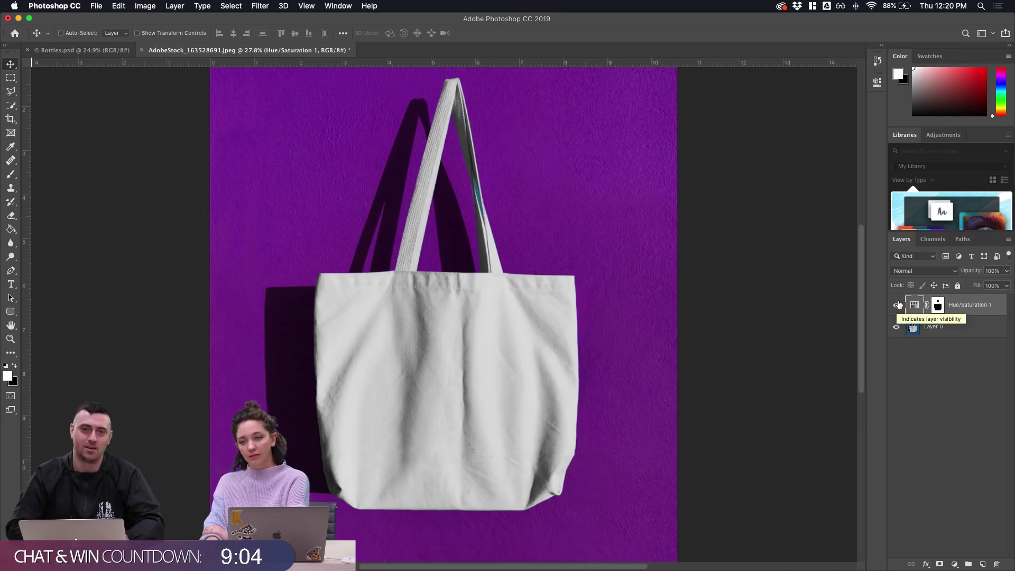
Darken the purple wall by setting the Hue/Saturation lightness to -13, and undo the trial saturation of -53
double_click(913, 305)
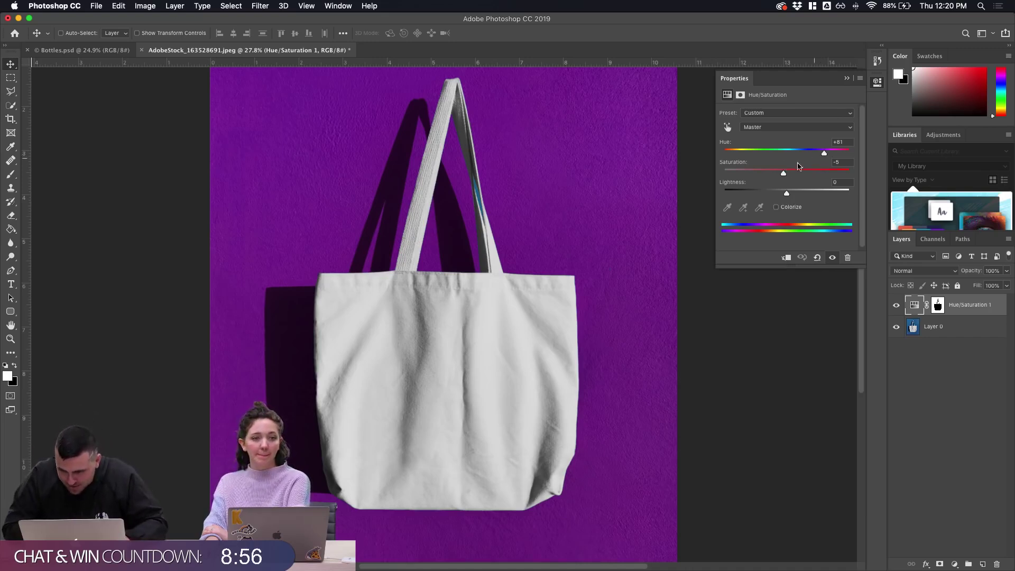
drag(786, 196, 758, 175)
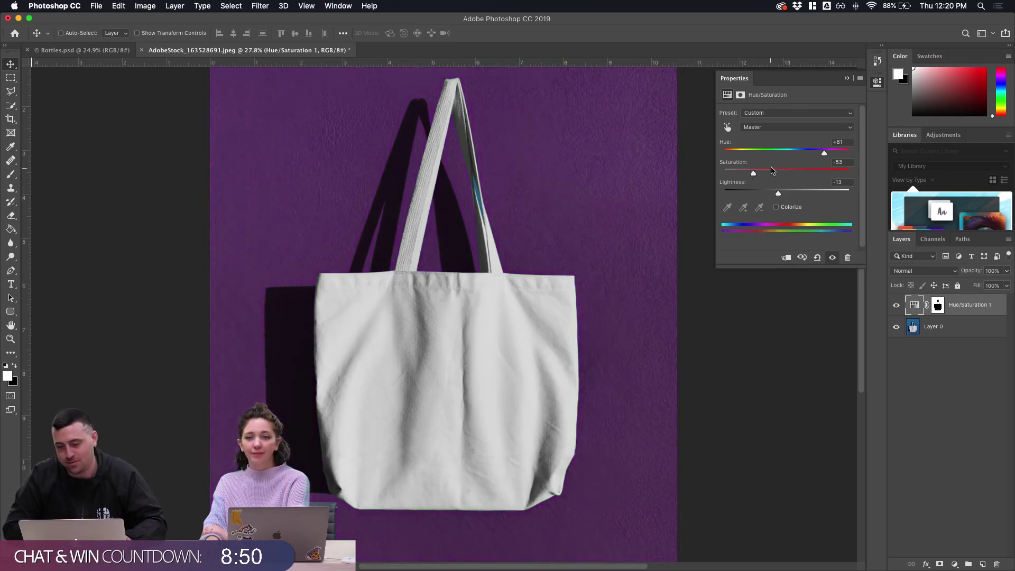
key(super+z)
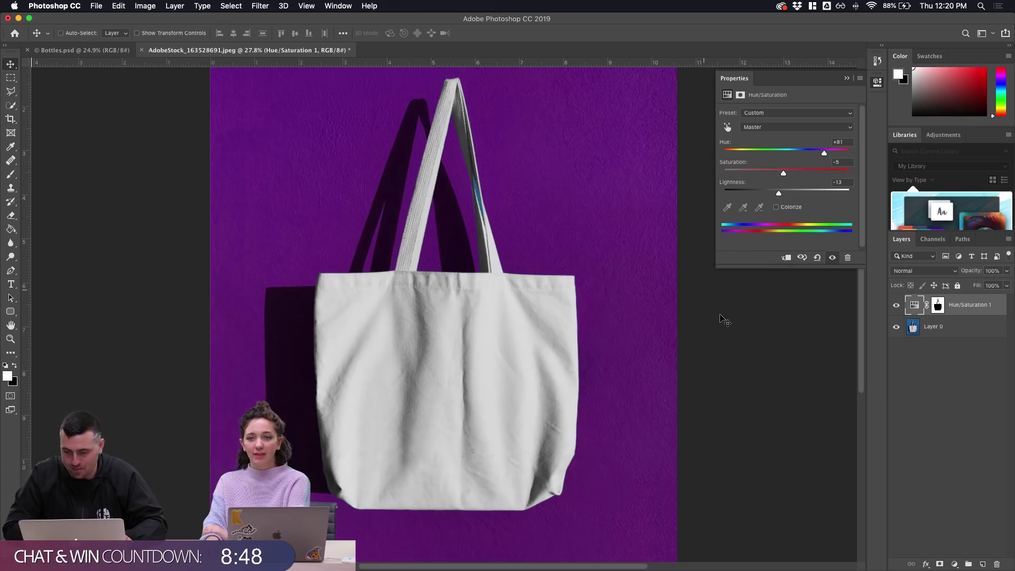
key(super+minus)
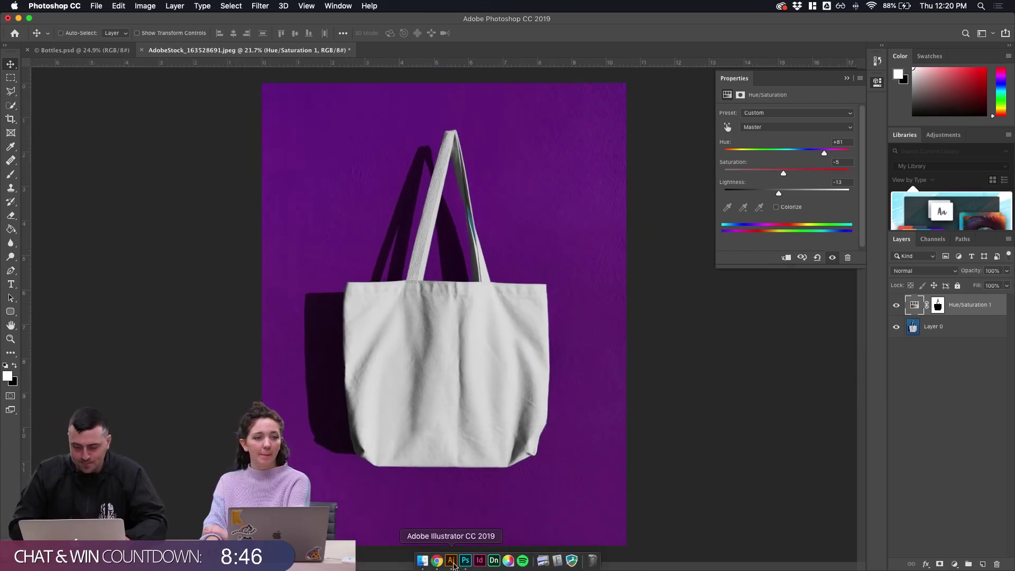
Switch to Illustrator and look through the Sorbo logo explorations, examining the playful wordmarks with tilted, staggered letters
click(451, 562)
scroll(615, 316, up, 5)
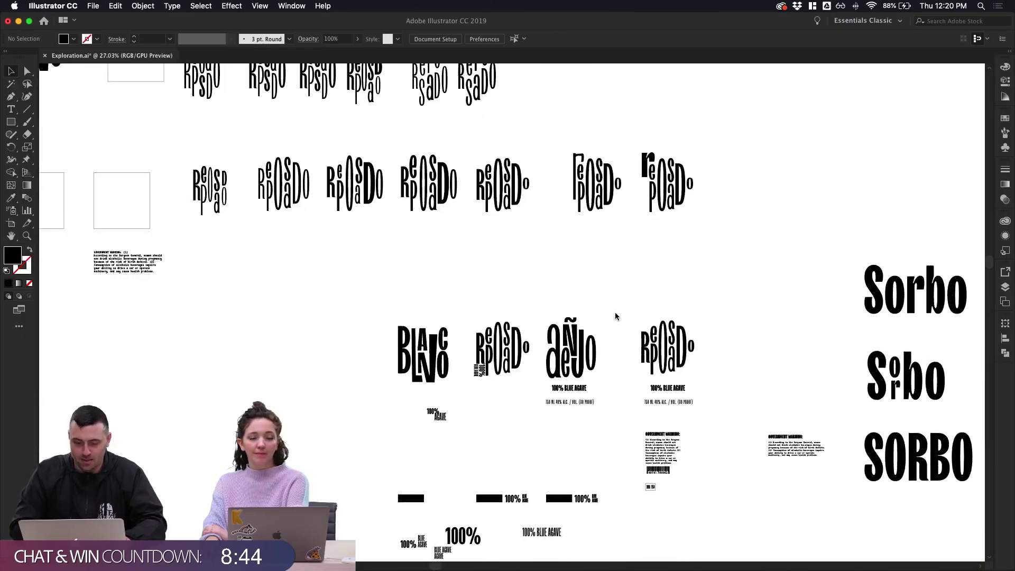
scroll(616, 316, left, 5)
scroll(615, 316, down, 5)
scroll(615, 316, up, 4)
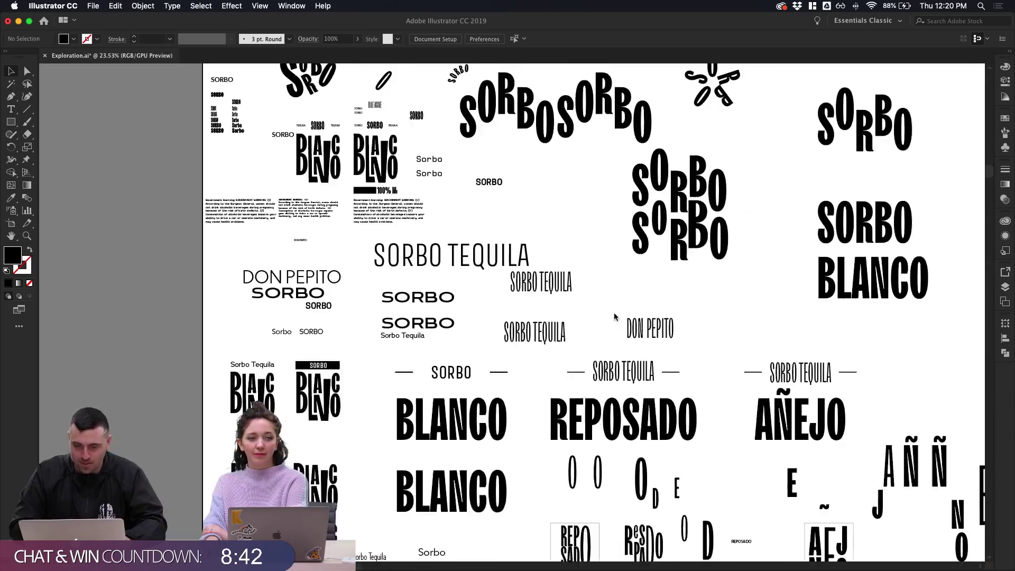
scroll(615, 317, up, 5)
scroll(615, 316, up, 2)
scroll(615, 317, up, 3)
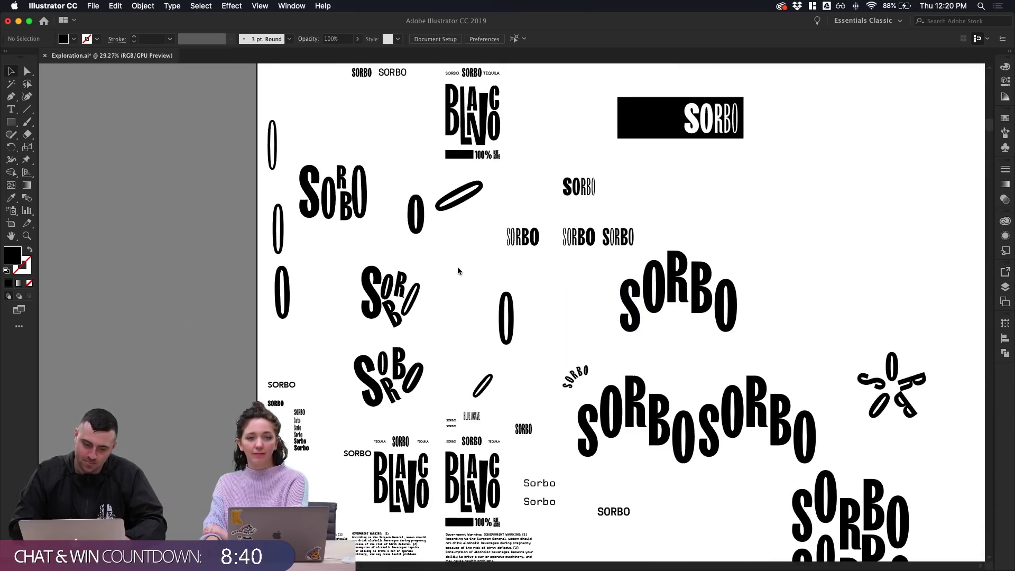
scroll(458, 271, up, 3)
click(401, 405)
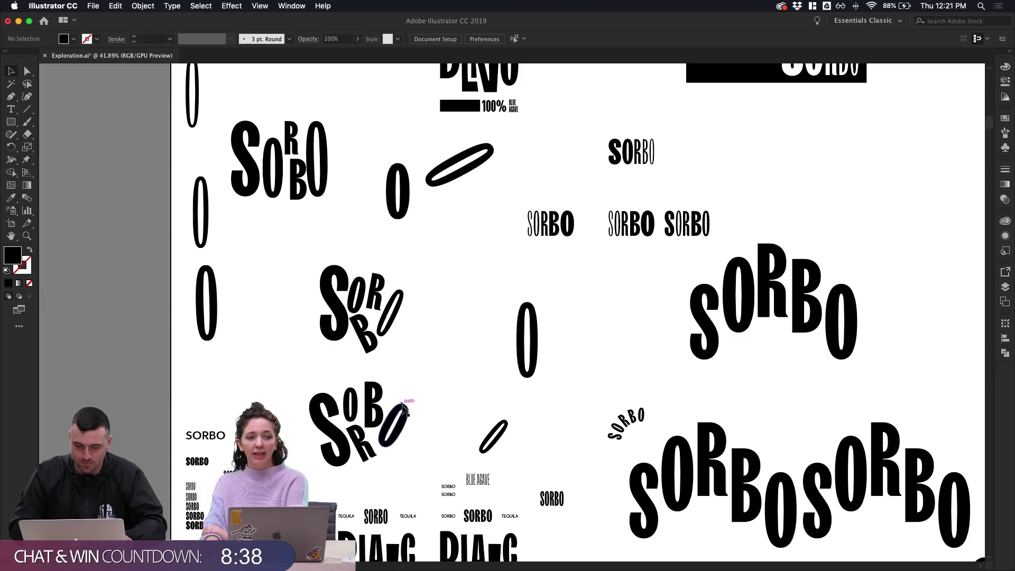
click(453, 360)
scroll(452, 362, down, 1)
scroll(452, 362, left, 2)
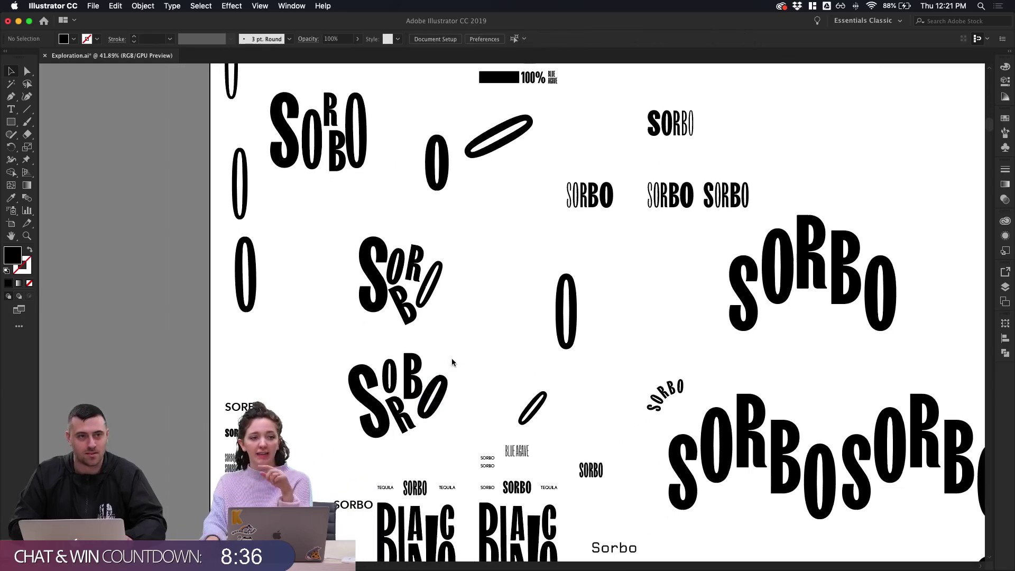
click(442, 391)
click(458, 363)
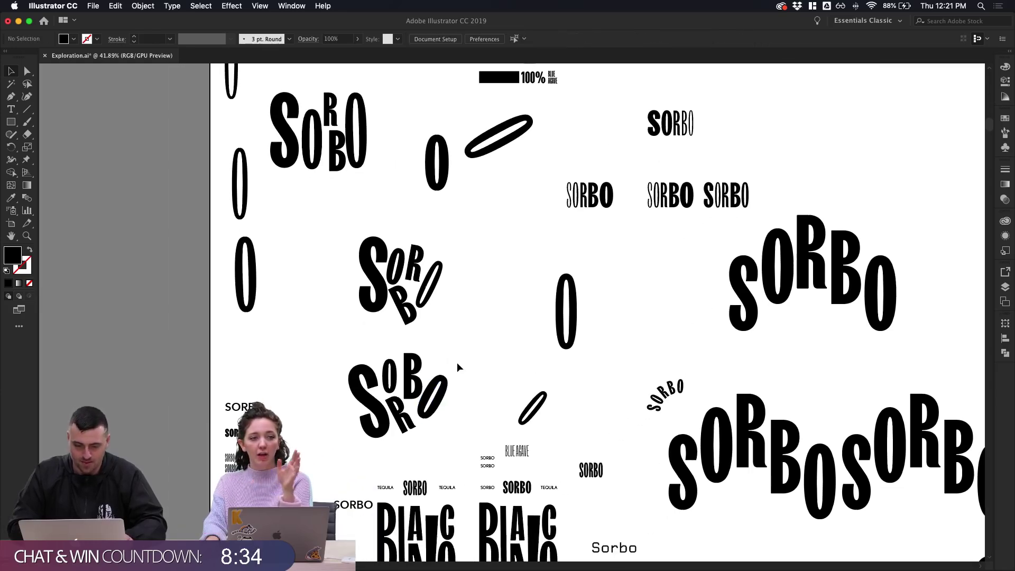
scroll(457, 367, down, 1)
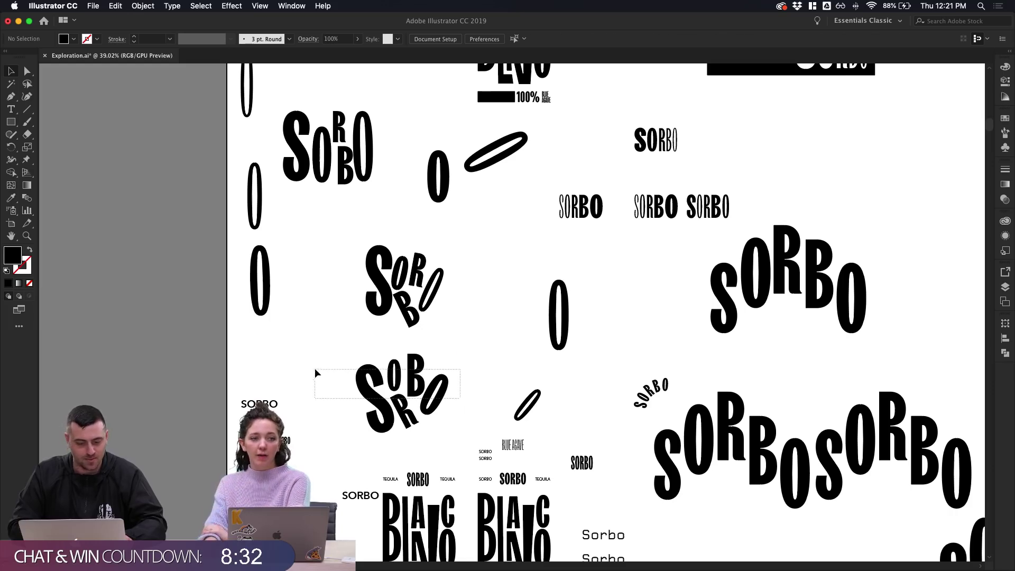
Copy the lower staggered SORBO wordmark and place the duplicate in the empty area beneath the black banner's far end
drag(315, 370, 355, 383)
scroll(431, 353, up, 3)
scroll(430, 353, right, 5)
click(654, 274)
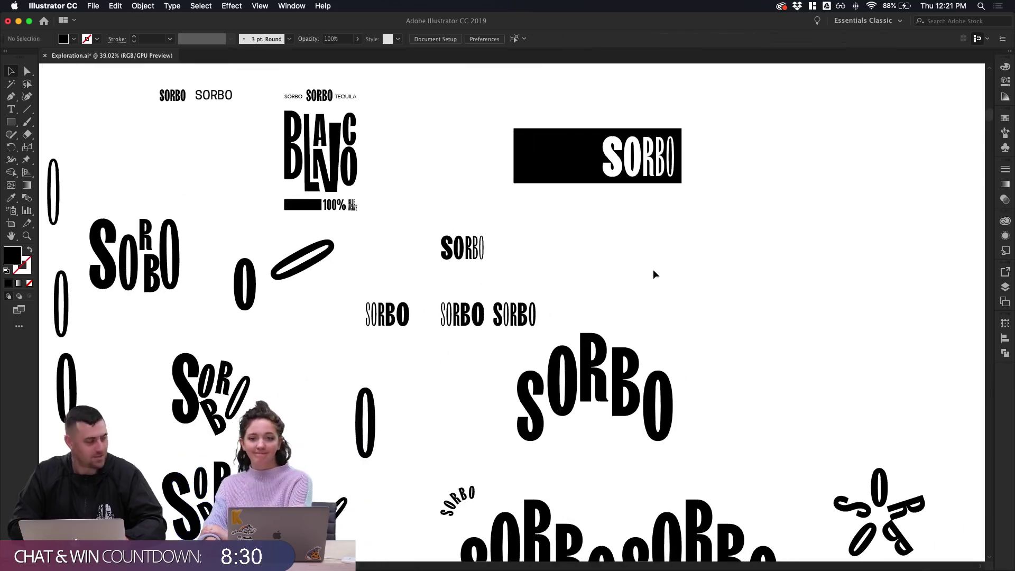
key(cmd+v)
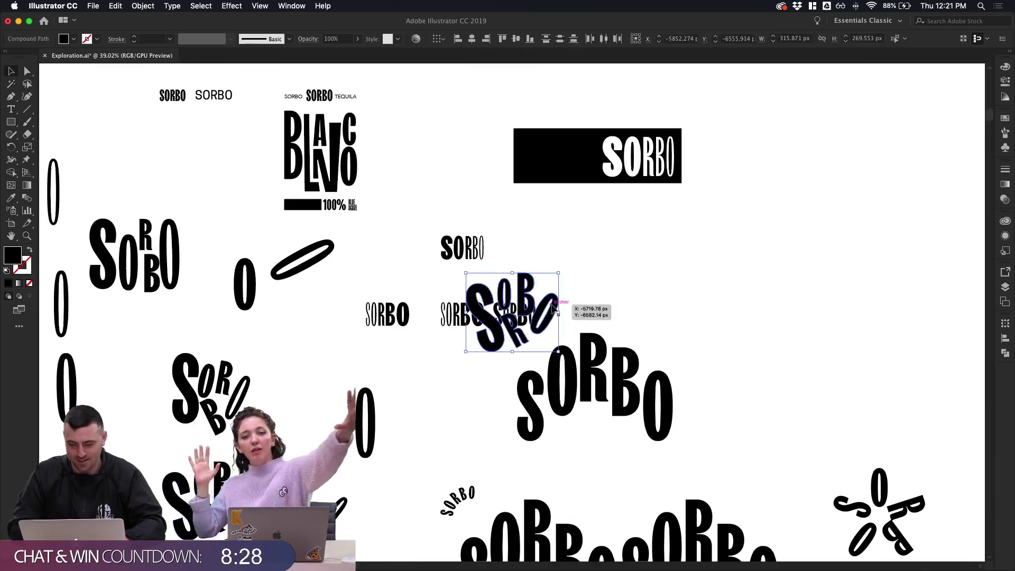
drag(563, 301, 748, 238)
Scale down the tilted final O of the duplicated wordmark
scroll(744, 267, up, 5)
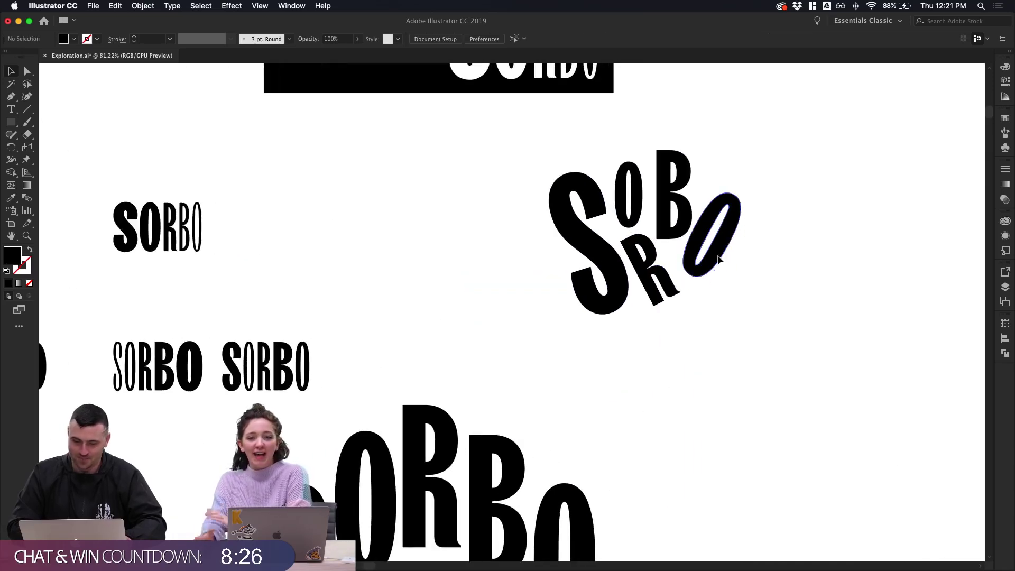
double_click(729, 212)
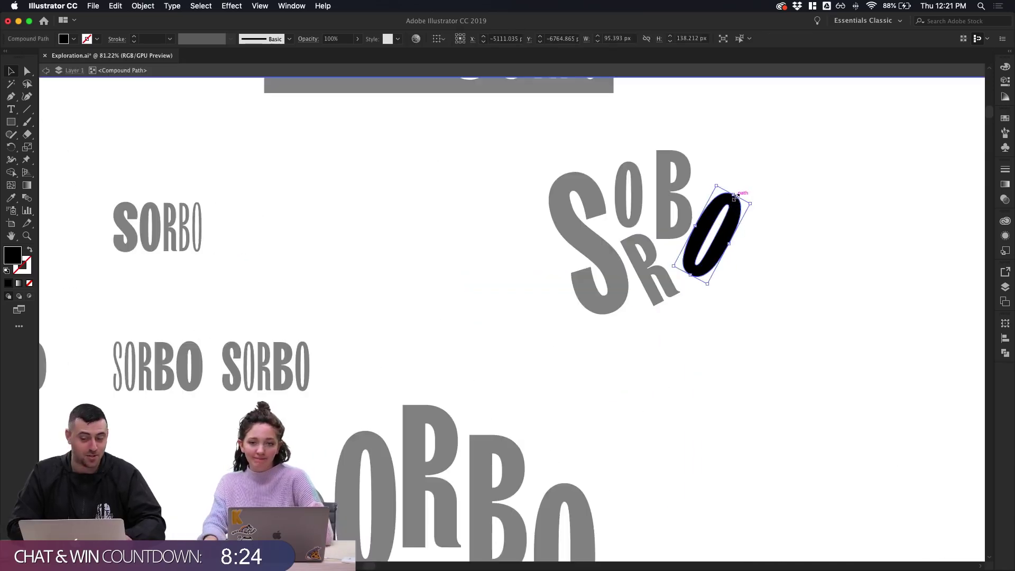
drag(733, 198, 731, 203)
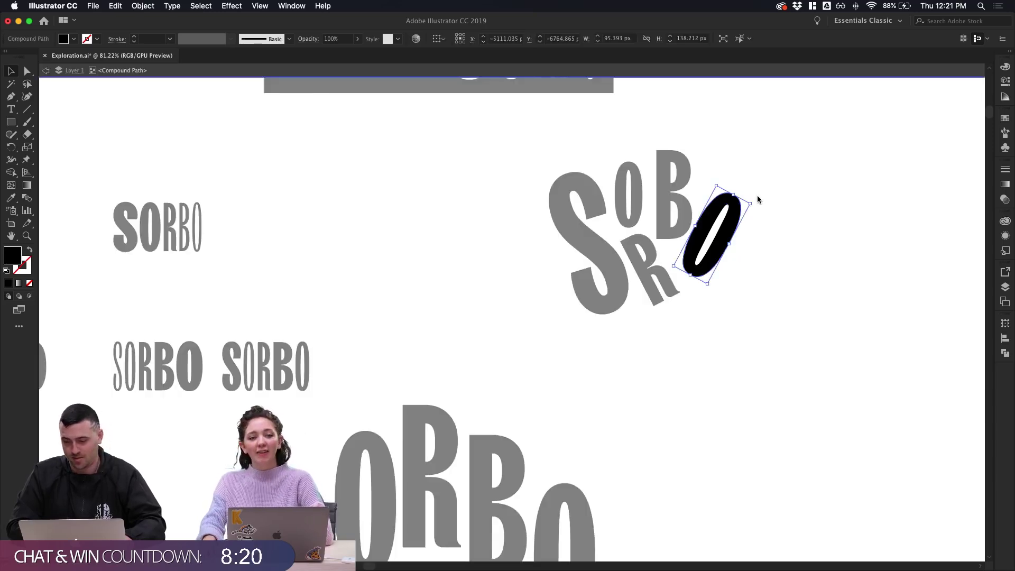
key(Escape)
drag(734, 194, 737, 202)
click(754, 207)
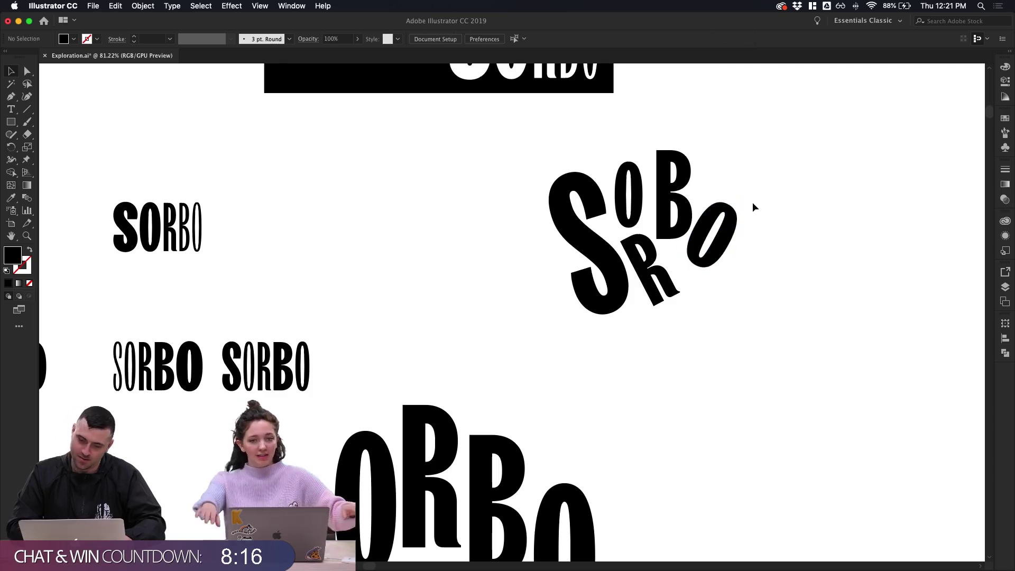
Move the final O down and inward so it tucks in beside the R and under the B
scroll(754, 207, down, 5)
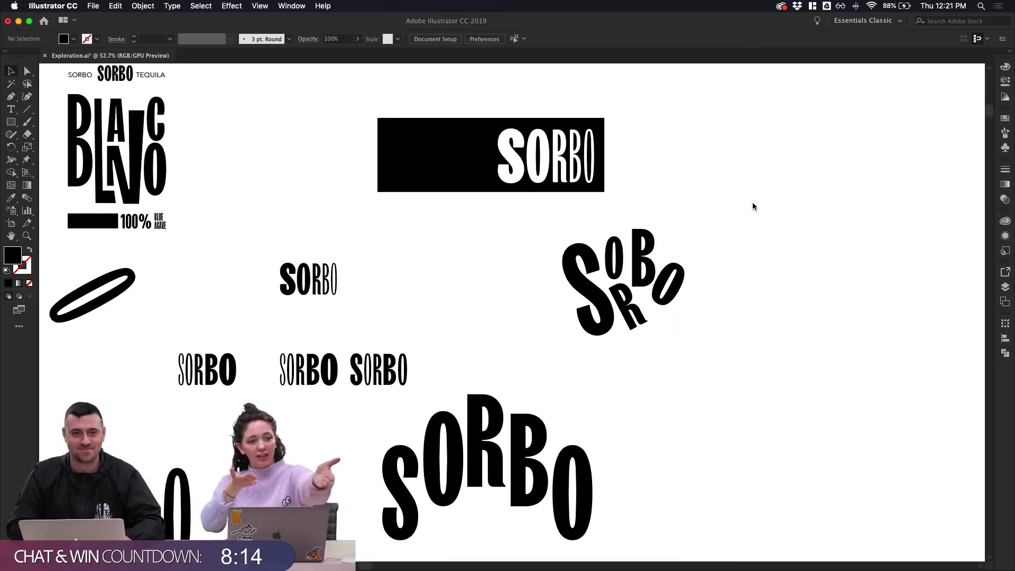
scroll(768, 177, up, 4)
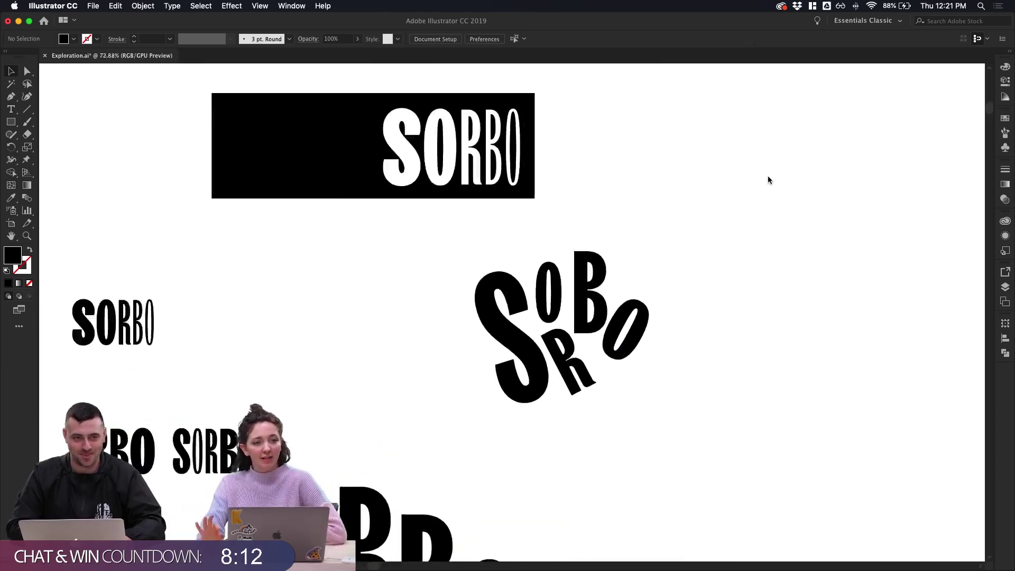
drag(620, 364, 613, 381)
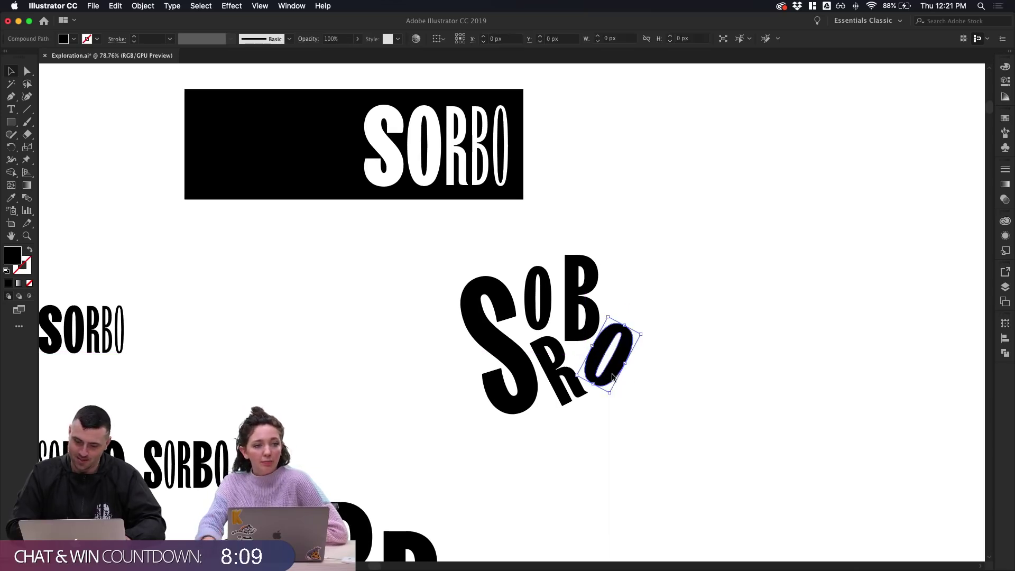
click(619, 404)
scroll(636, 389, up, 2)
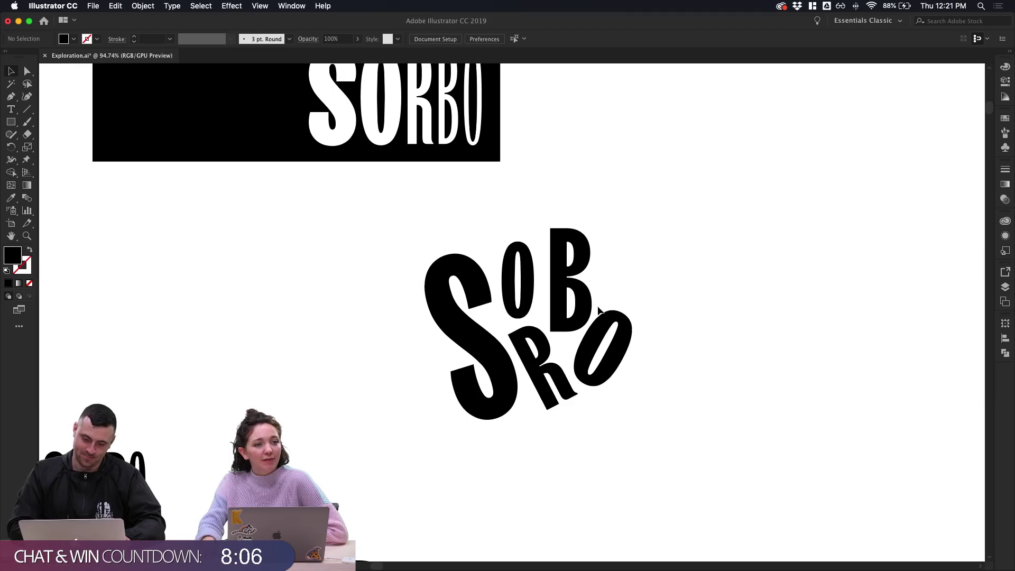
Tilt the B slightly counterclockwise and shift it closer to the first O
click(588, 313)
drag(593, 333, 595, 340)
drag(570, 286, 562, 286)
click(624, 278)
scroll(624, 277, down, 2)
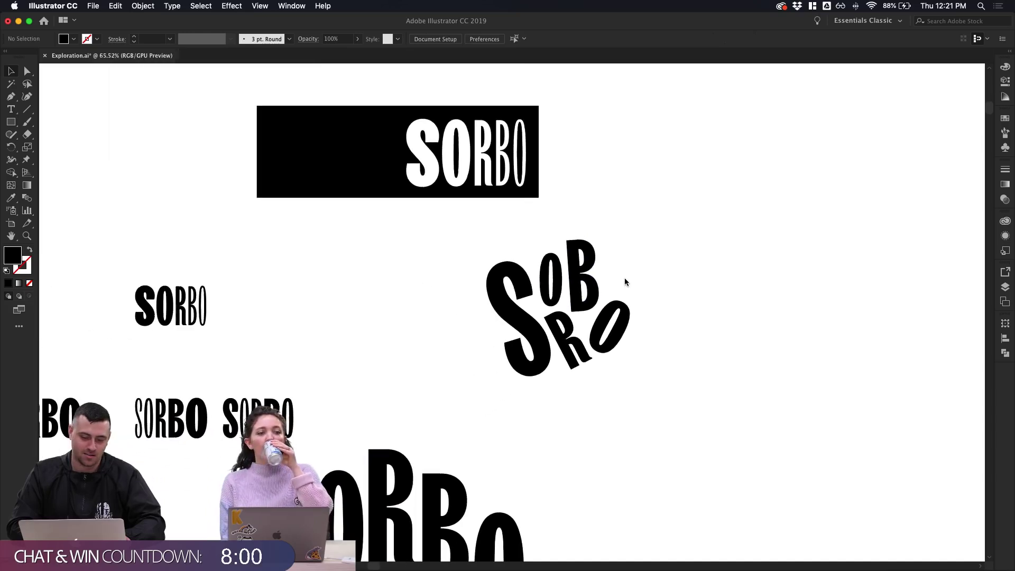
Check the whole rearranged wordmark by selecting it, and nudge the R slightly toward the final O
scroll(623, 277, right, 3)
scroll(624, 278, up, 2)
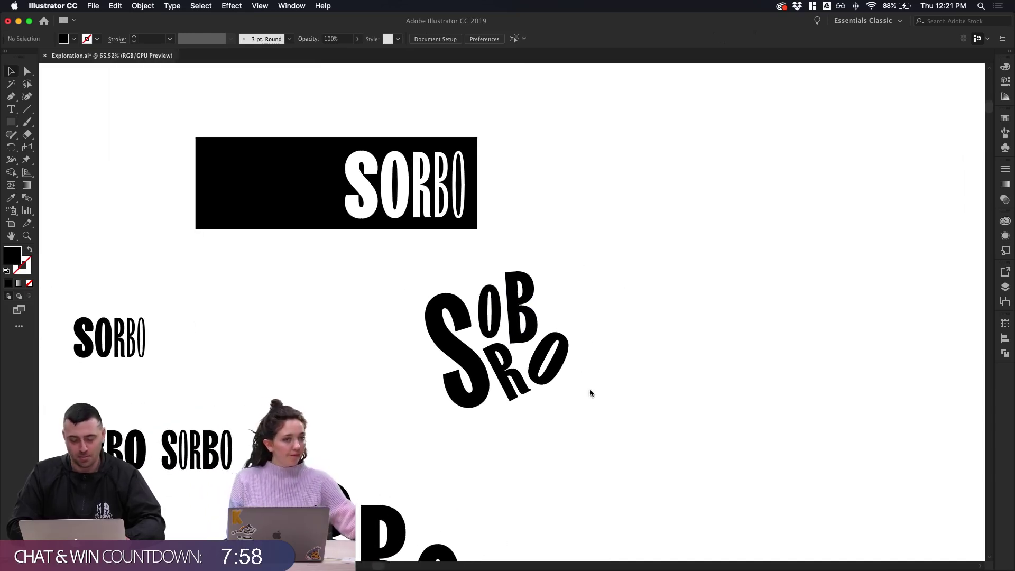
drag(598, 409, 430, 290)
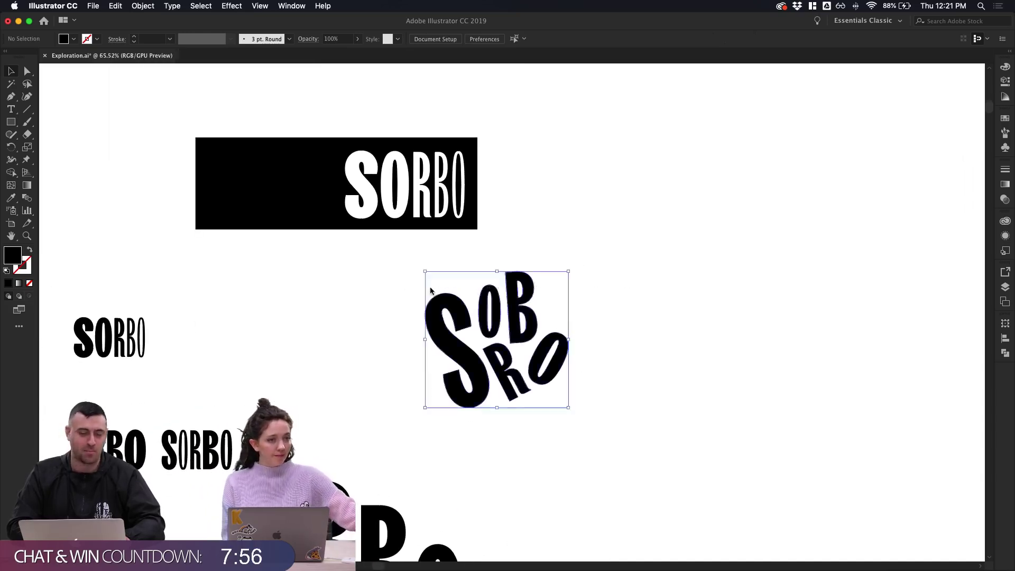
click(647, 358)
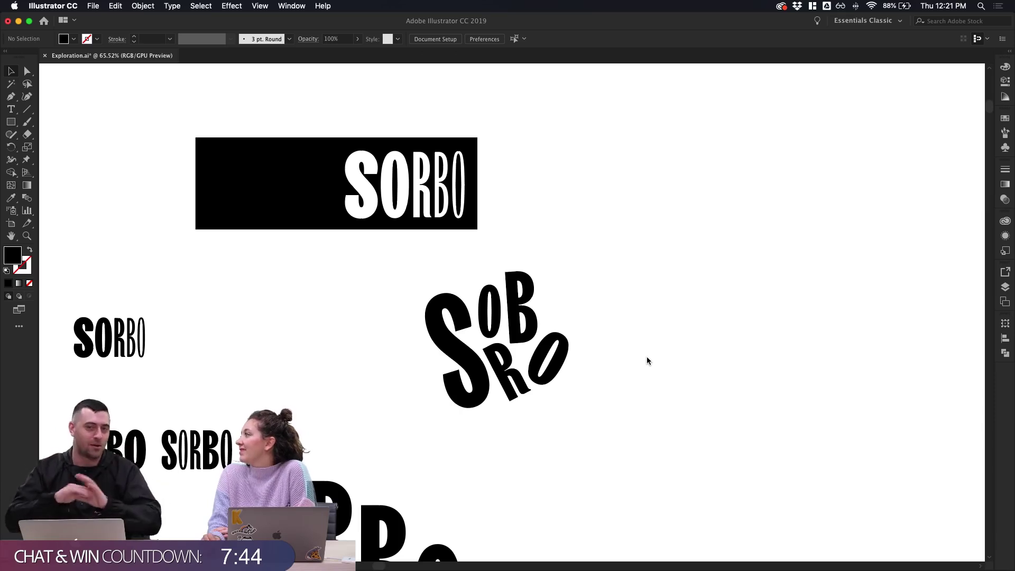
click(511, 378)
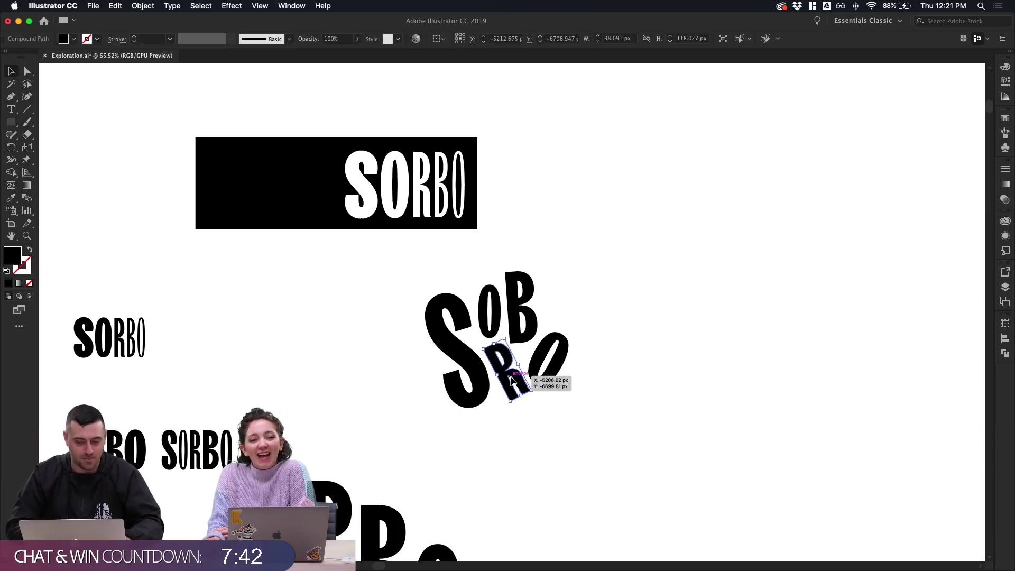
key(Right)
click(572, 403)
drag(512, 378, 424, 271)
click(588, 356)
scroll(588, 357, down, 1)
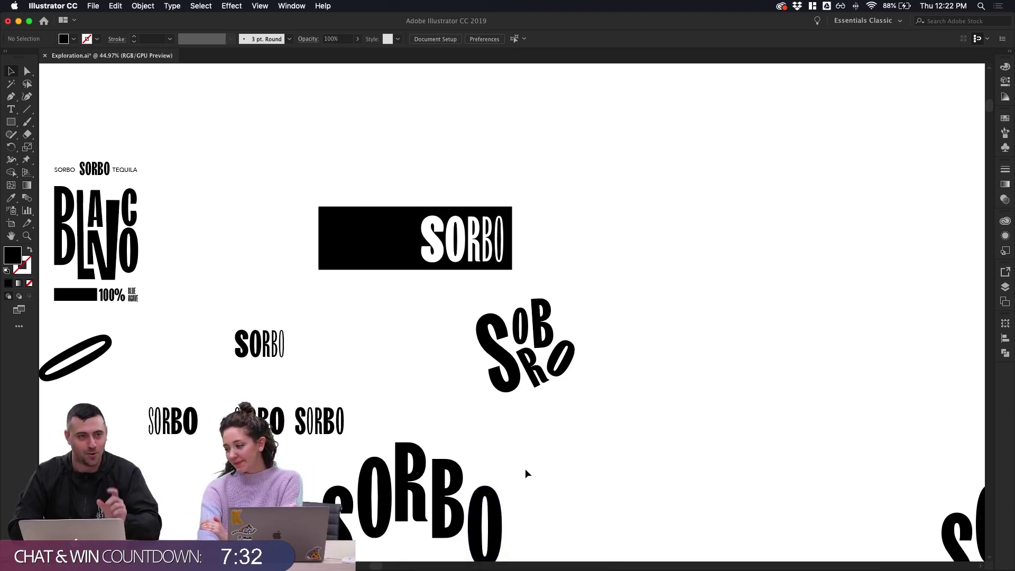
Examine up close the SORBO text set in TT Trailers Variable with letters going from bold to thin
scroll(525, 473, up, 3)
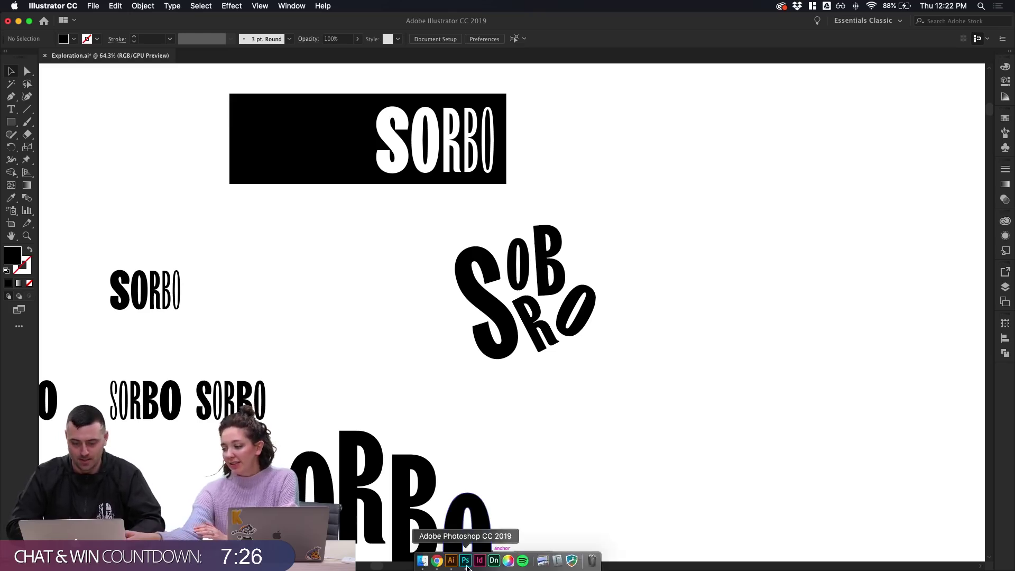
scroll(317, 396, left, 5)
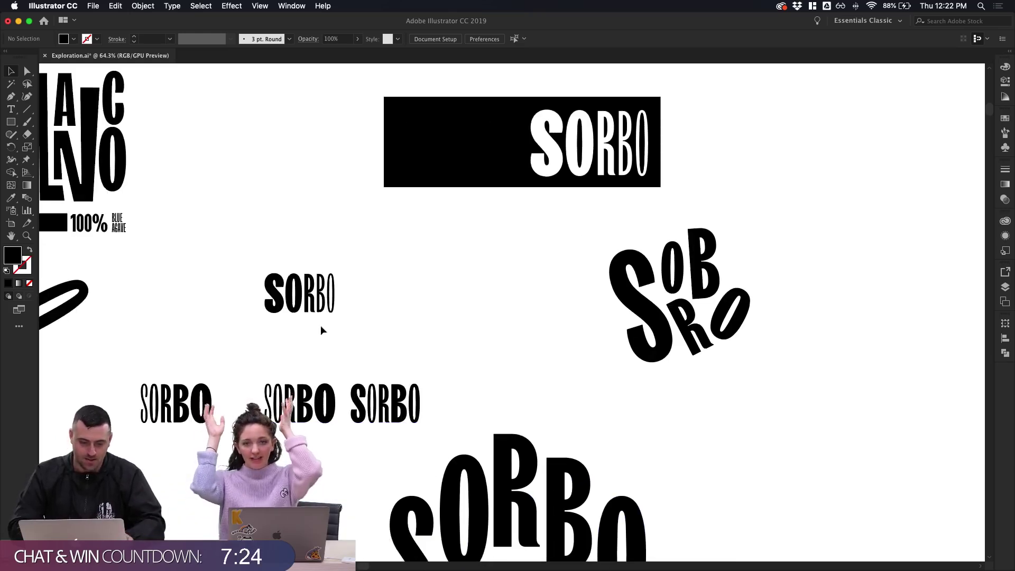
click(314, 314)
scroll(376, 299, up, 4)
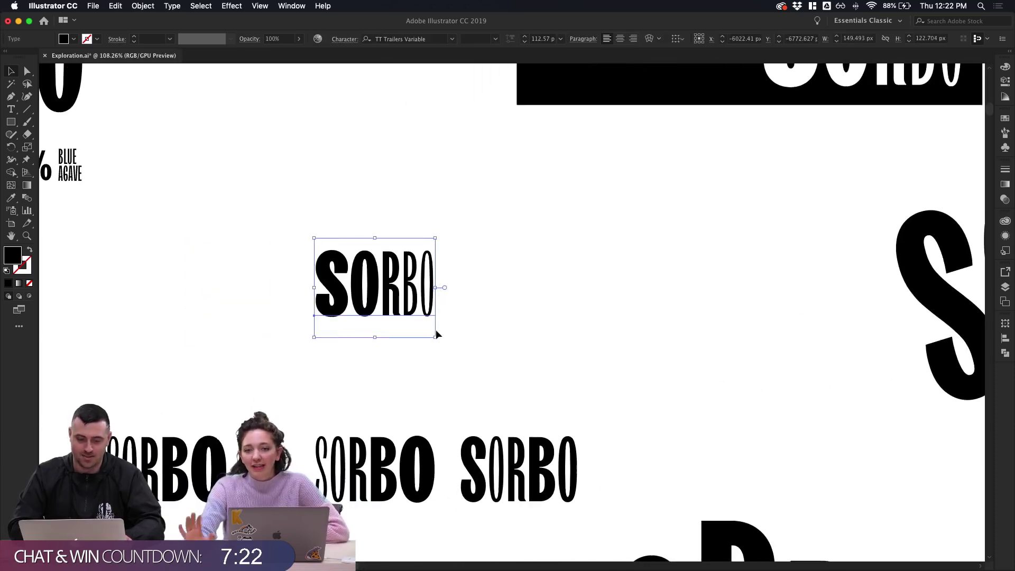
click(464, 342)
scroll(464, 342, down, 5)
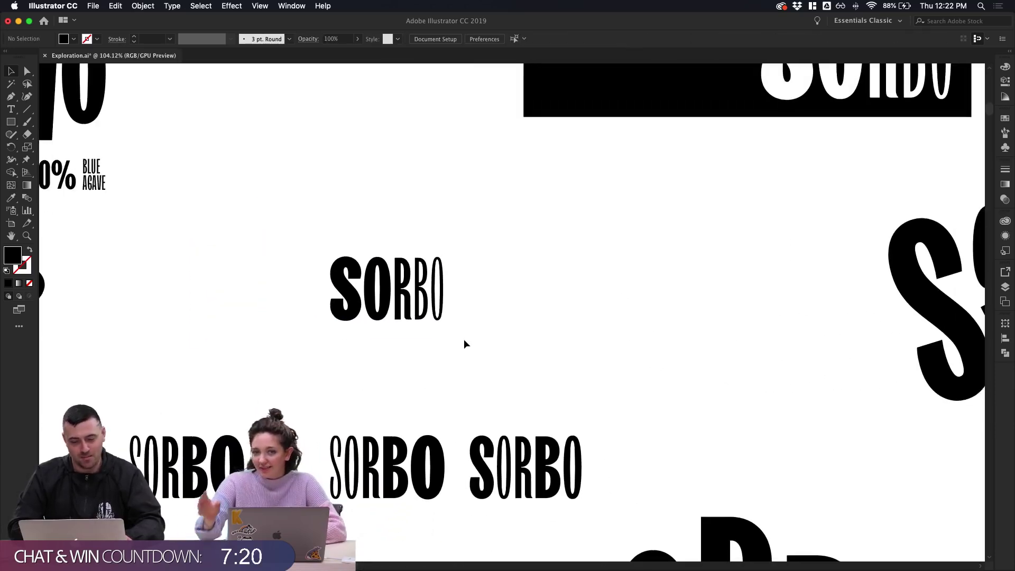
scroll(464, 341, down, 2)
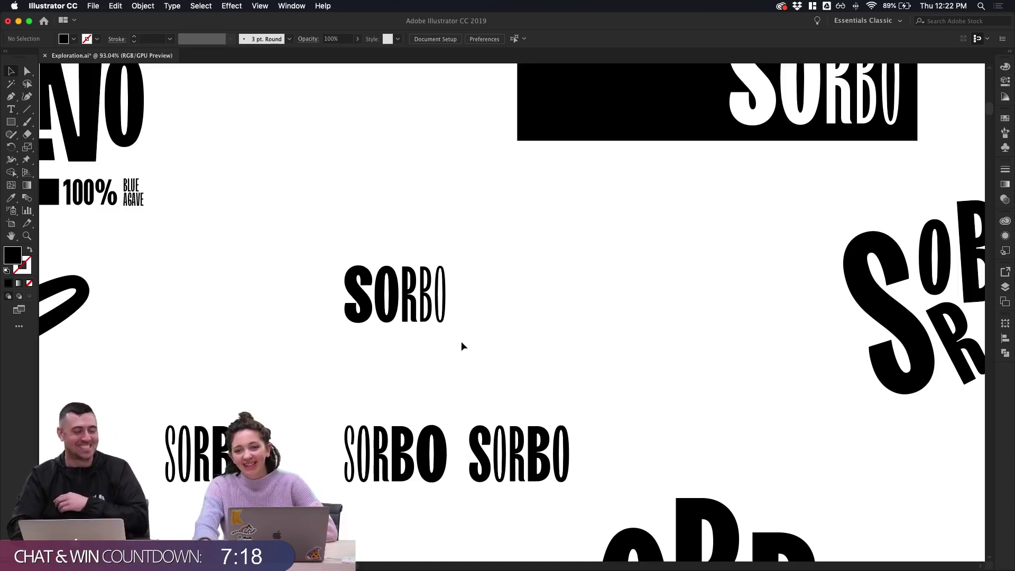
Apply a Gaussian Blur to the bold-to-thin SORBO text, previewing the effect and lowering the radius to nearly nothing
click(417, 311)
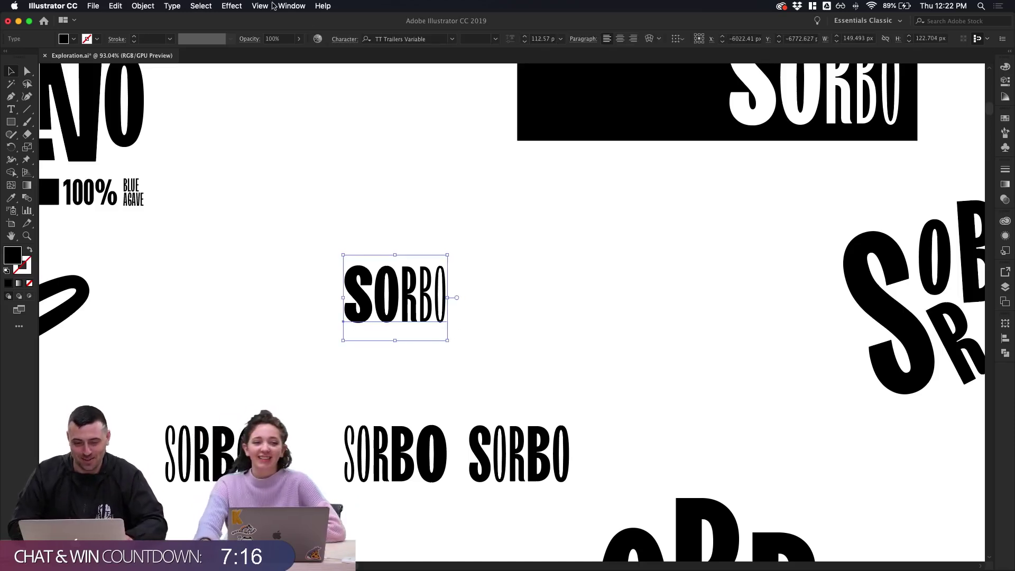
click(231, 5)
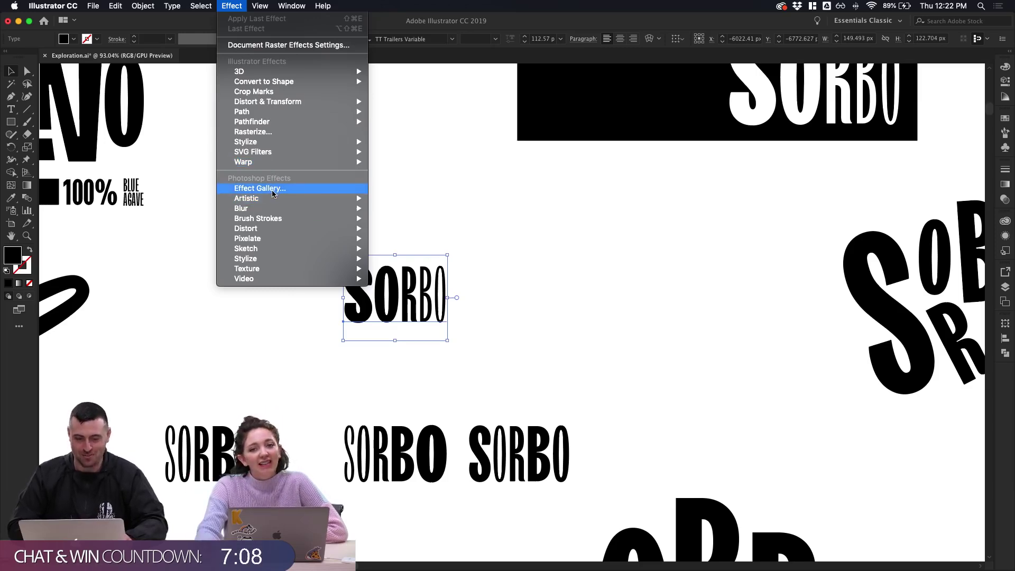
mouse_move(267, 203)
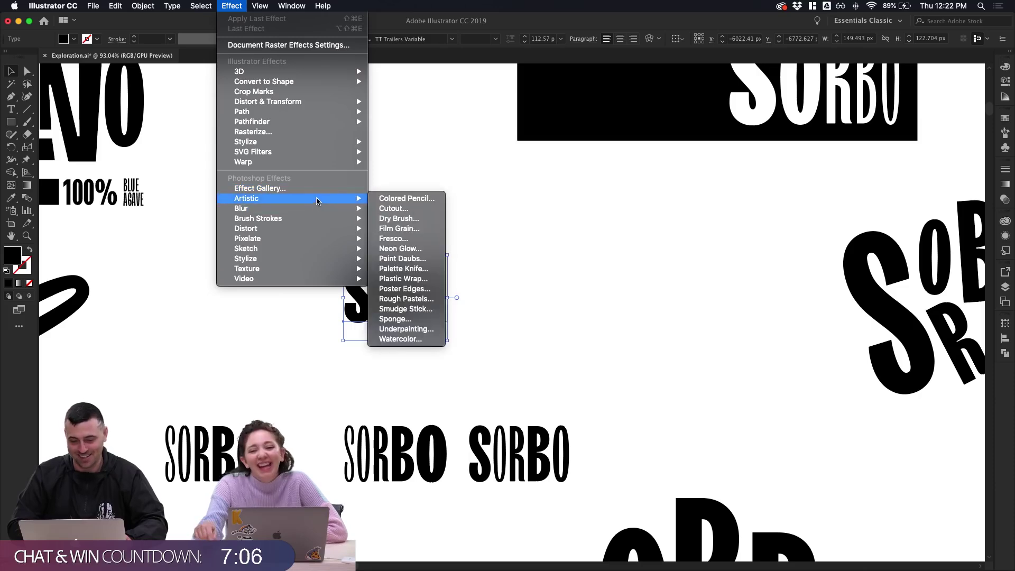
mouse_move(320, 208)
click(423, 212)
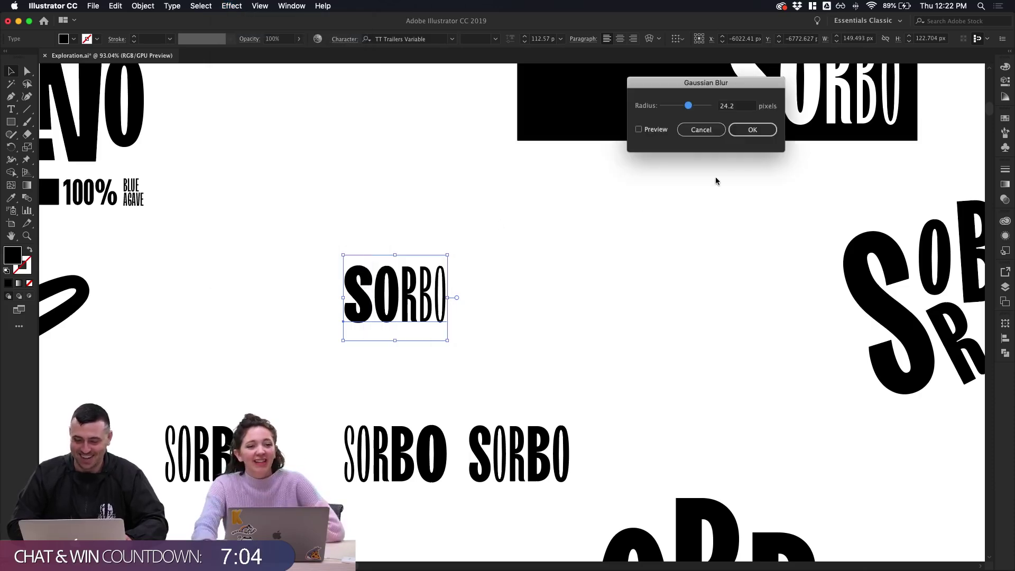
click(660, 132)
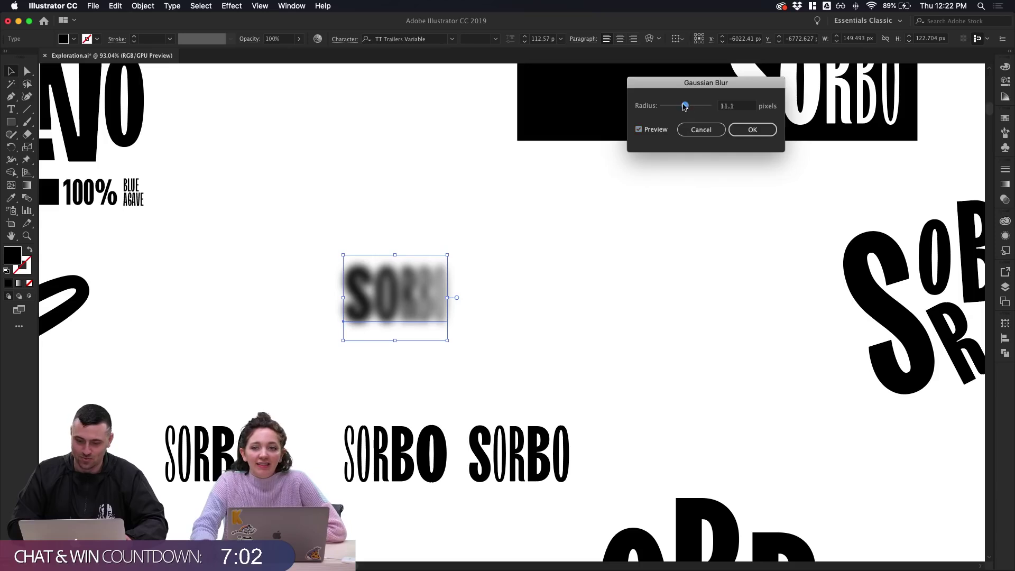
drag(684, 107, 664, 106)
key(Return)
click(554, 273)
Compare the SORBO wordmark variations on the artboard and select the rearranged, tilted-letter version
scroll(554, 273, down, 2)
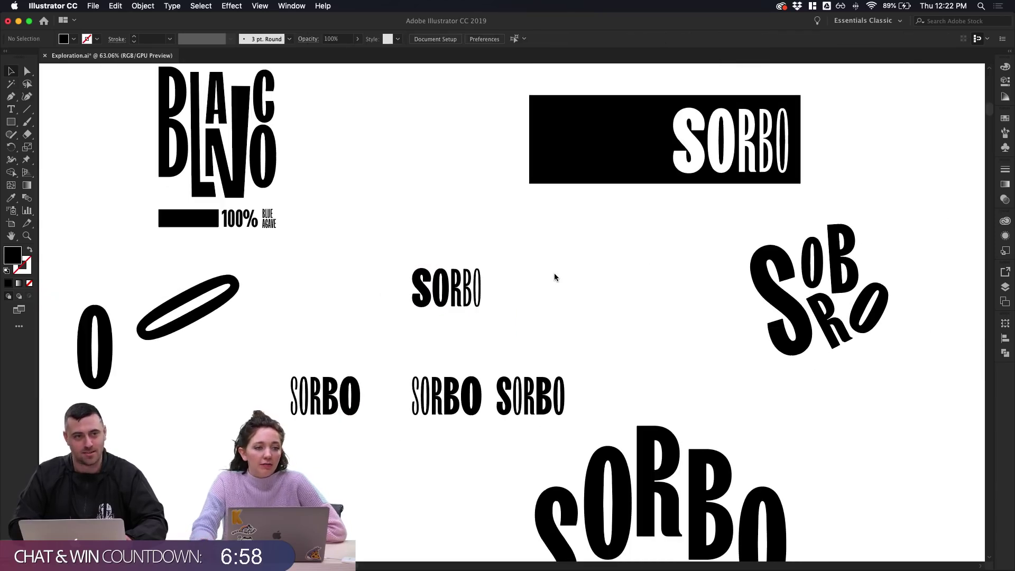
scroll(554, 273, up, 4)
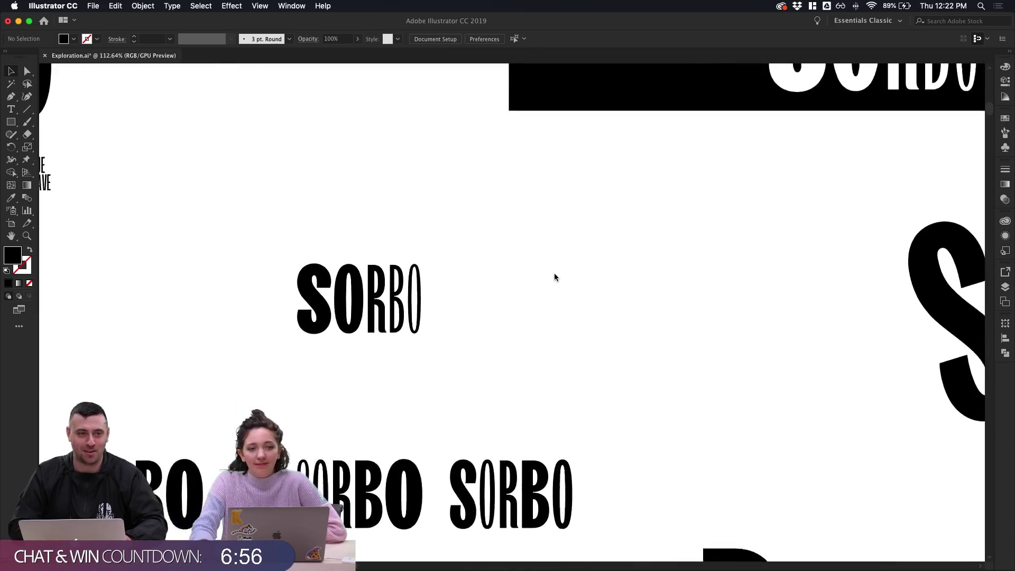
scroll(554, 273, left, 5)
scroll(554, 273, up, 1)
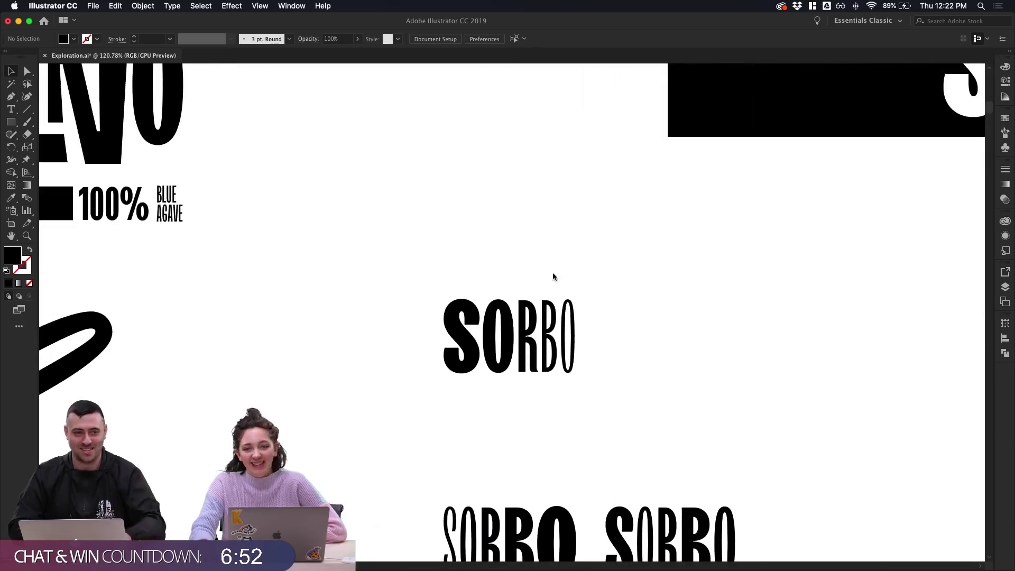
scroll(625, 358, down, 4)
scroll(626, 357, right, 3)
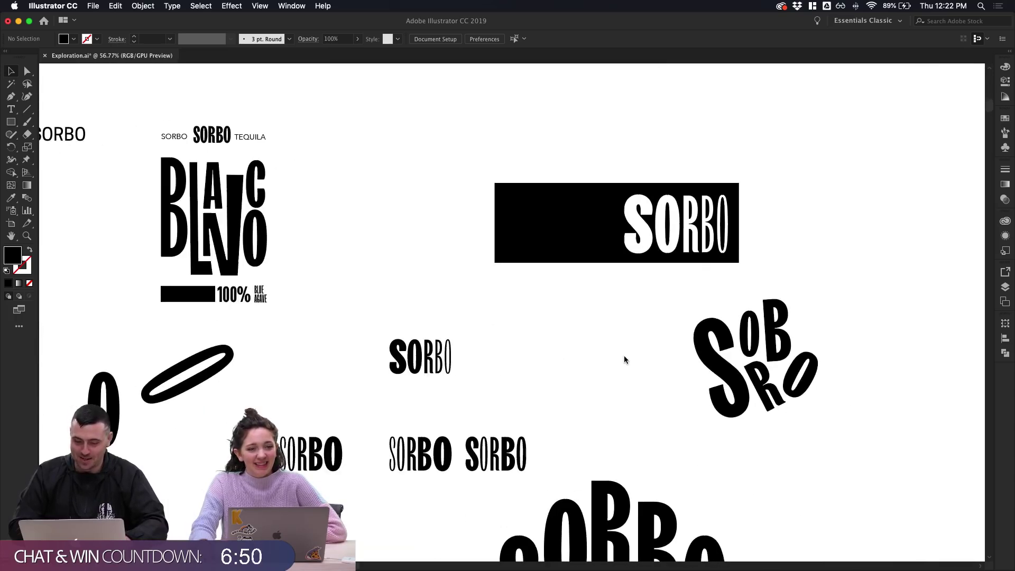
click(806, 394)
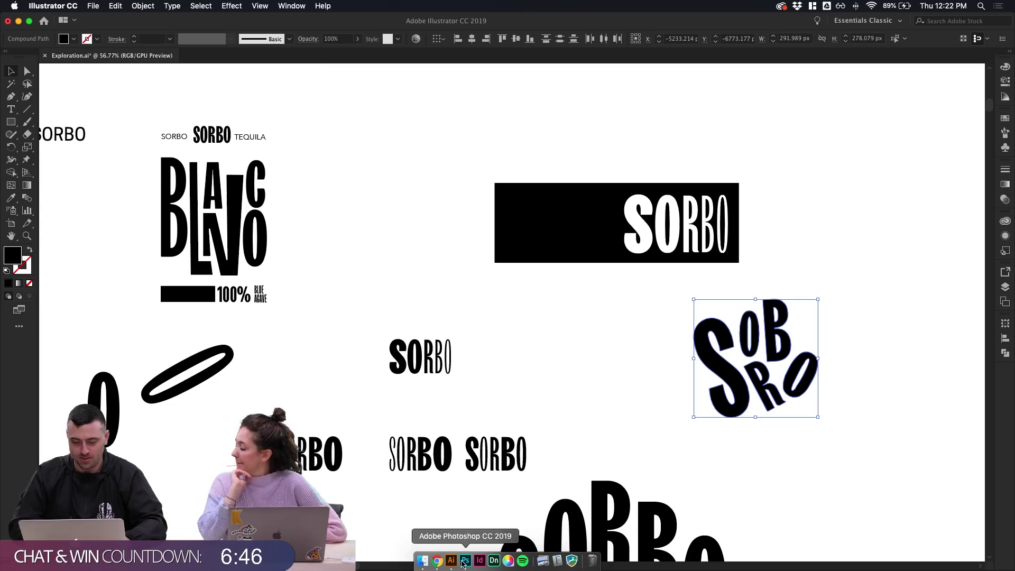
Switch to Photoshop, duplicate the tote image's Hue/Saturation adjustment layer, and hide the original adjustment
click(464, 562)
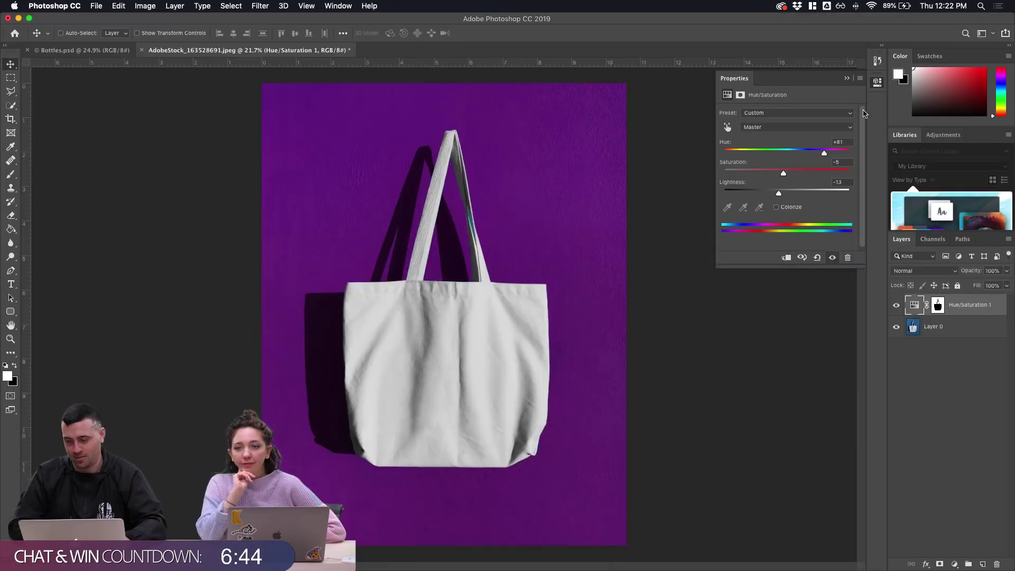
click(847, 78)
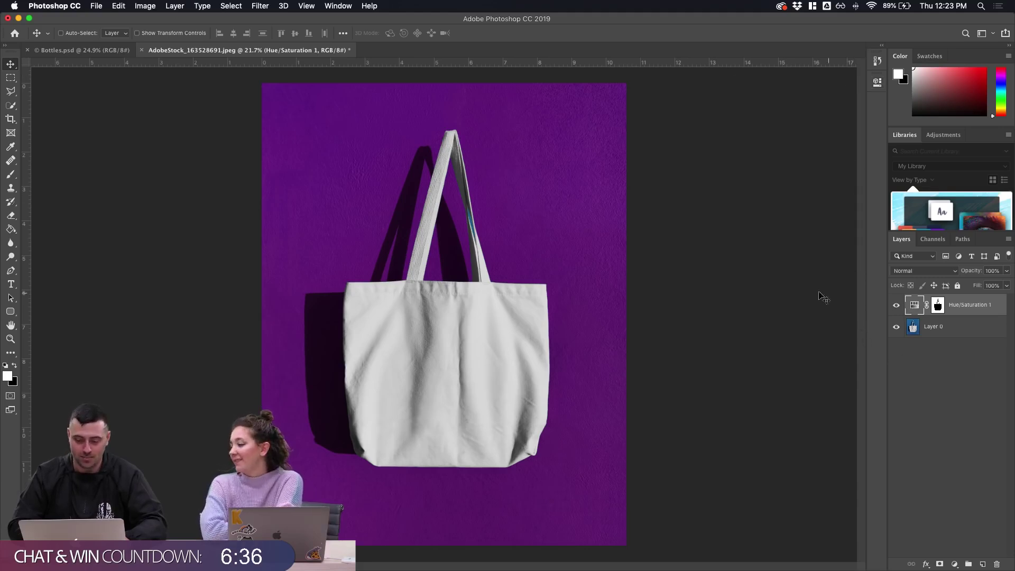
key(super+j)
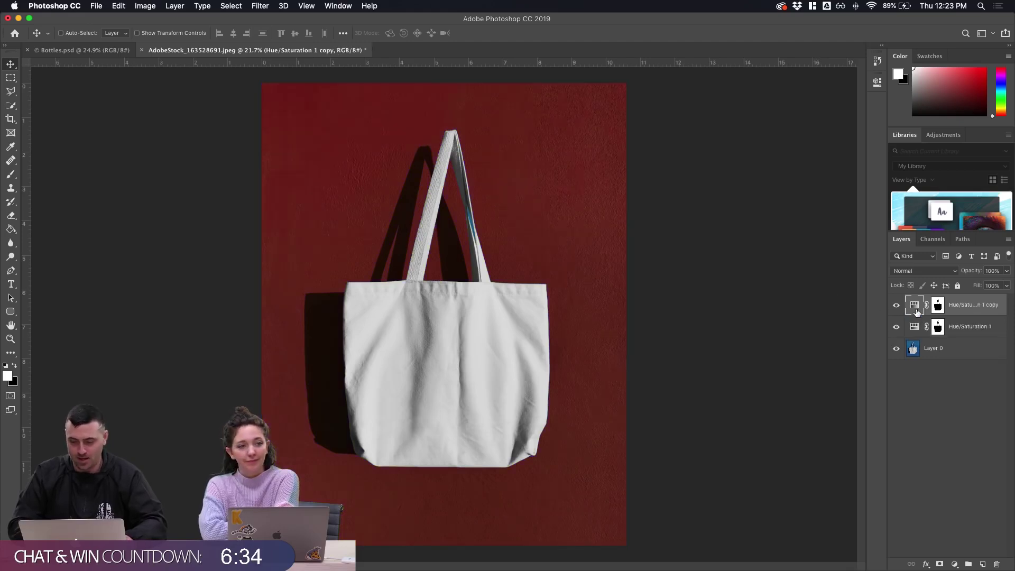
click(896, 327)
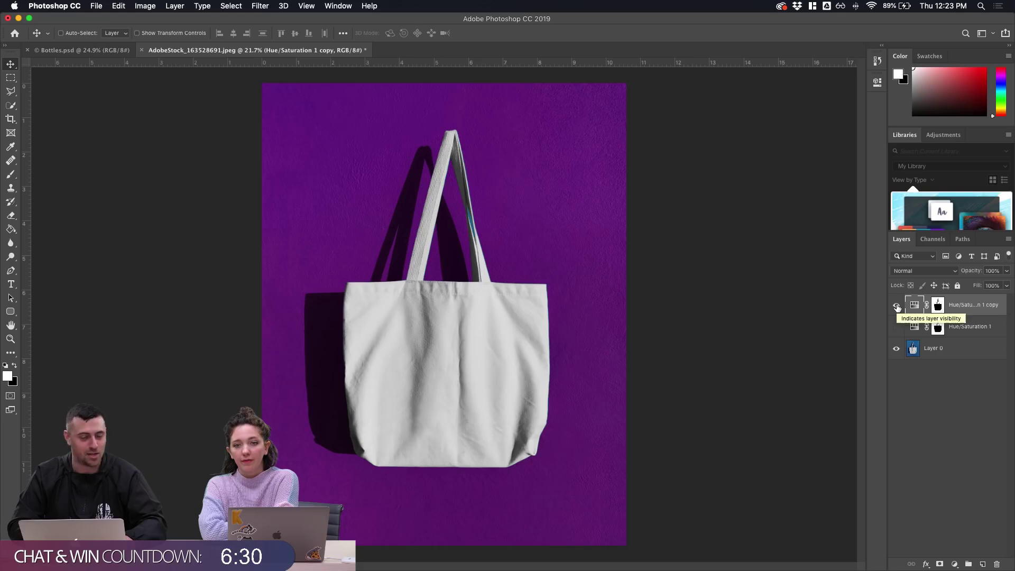
Recolor the wall bright magenta with the copied Hue/Saturation adjustment: Hue +97, Saturation +75, Lightness +3
double_click(914, 305)
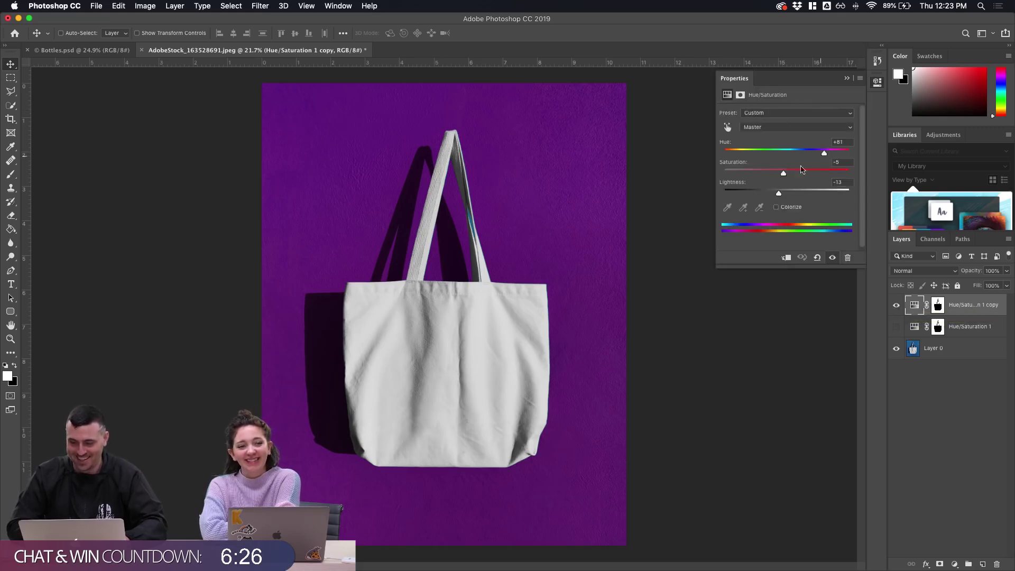
drag(824, 153, 833, 173)
drag(779, 153, 828, 154)
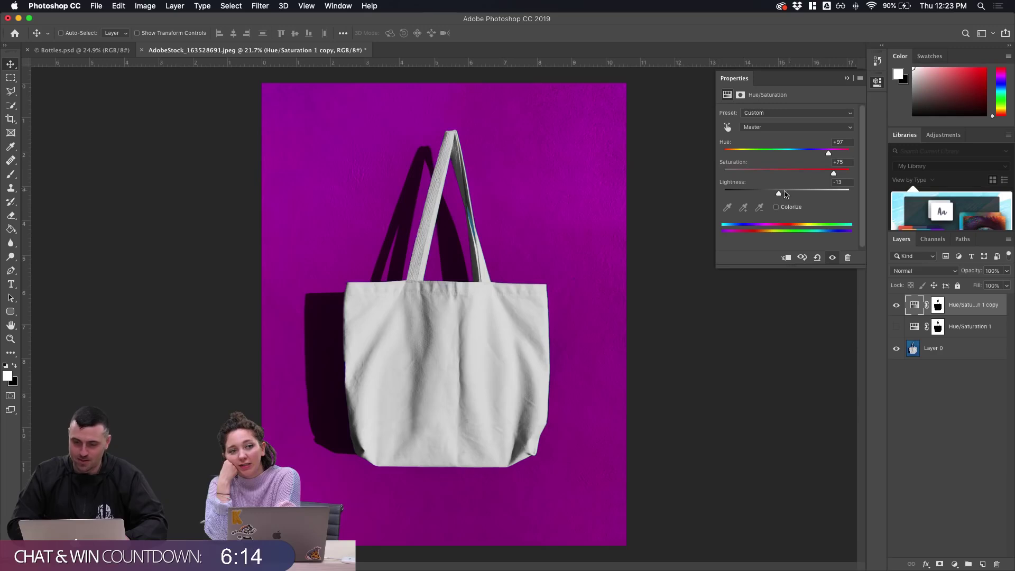
mouse_move(785, 194)
mouse_down()
mouse_move(798, 194)
mouse_move(789, 195)
mouse_up()
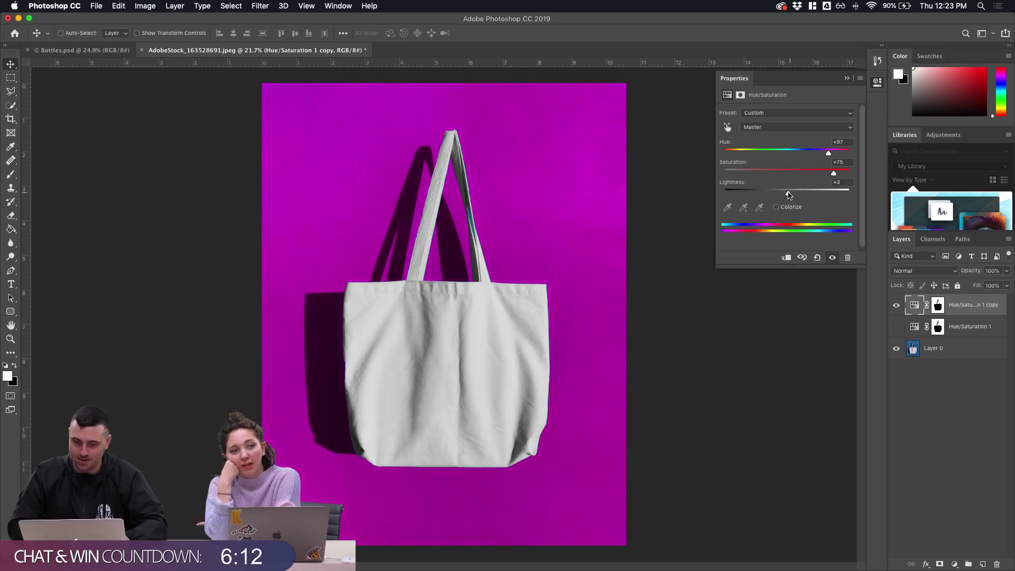
click(846, 78)
Switch to Illustrator and duplicate the pink and navy BLANCO color blocks directly above the originals
mouse_move(490, 568)
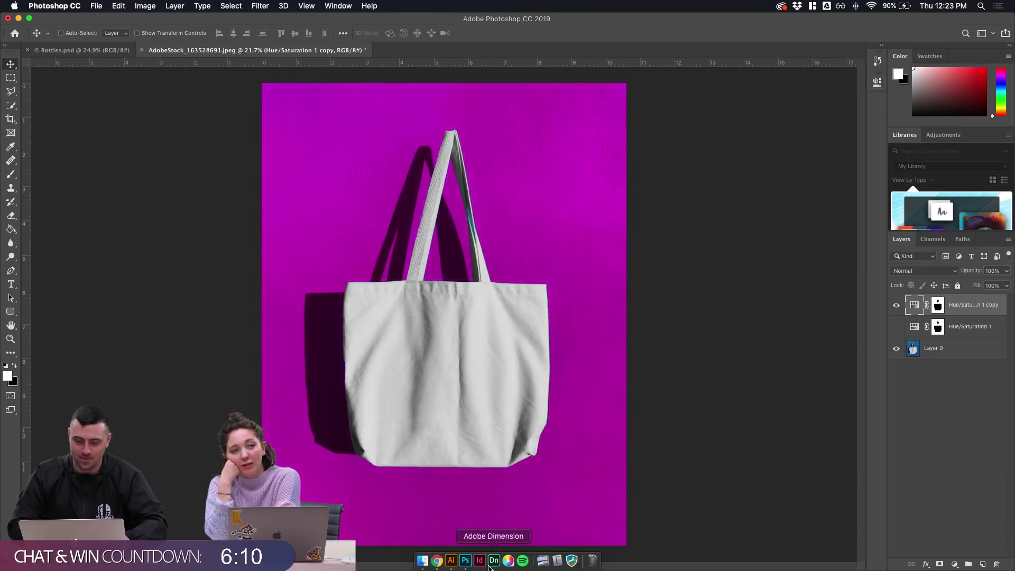
click(437, 561)
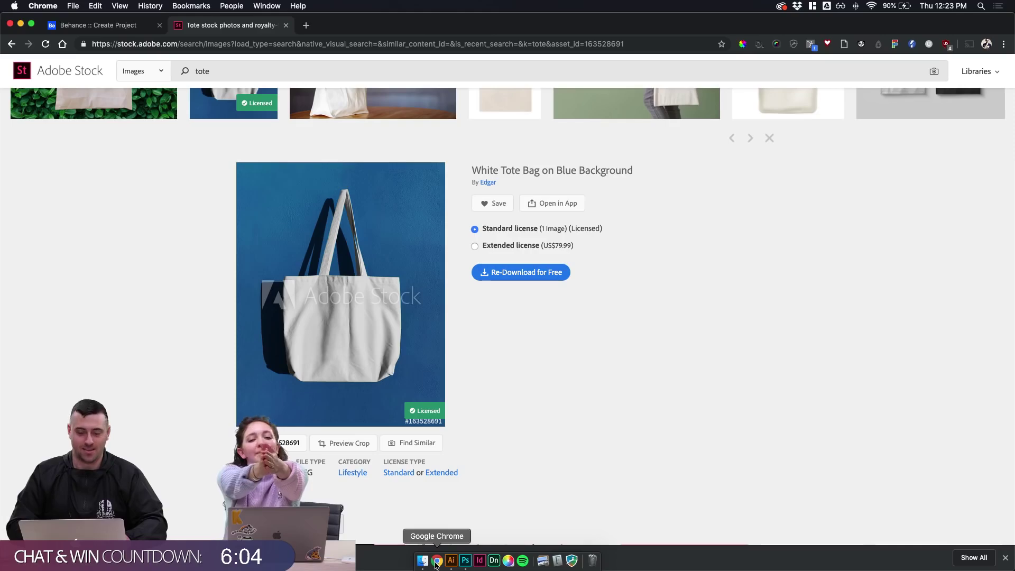
click(451, 561)
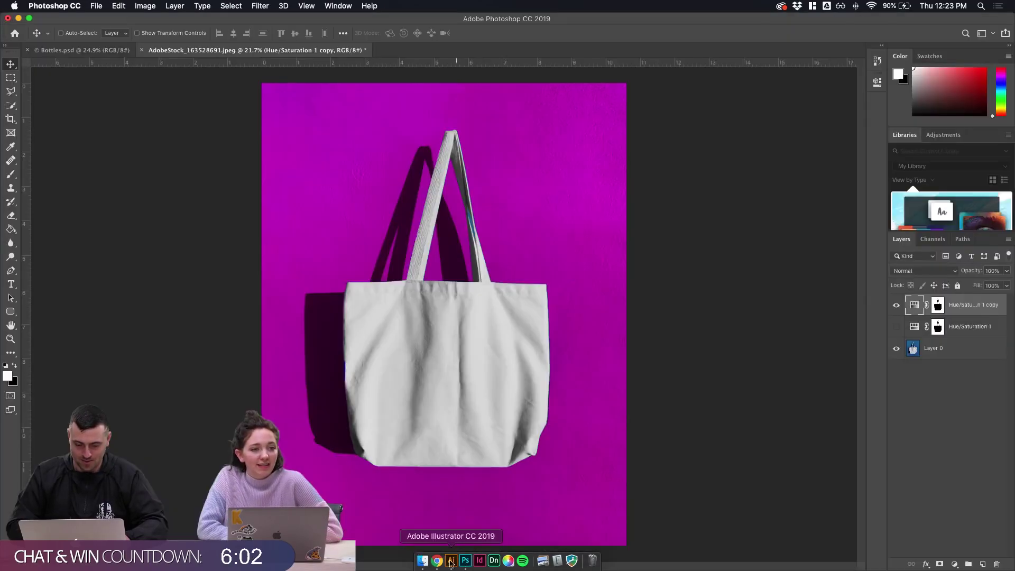
click(451, 562)
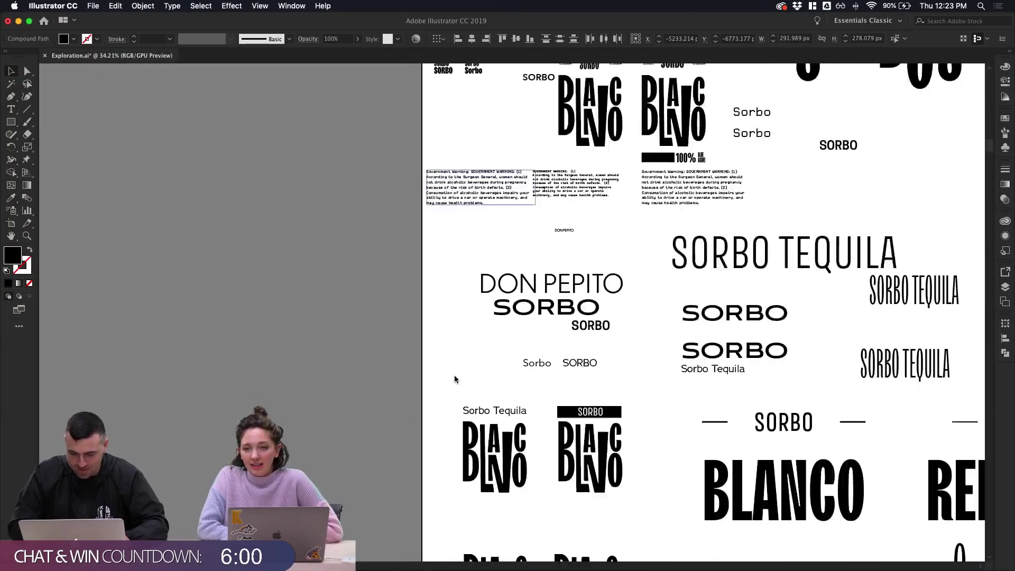
scroll(454, 379, down, 6)
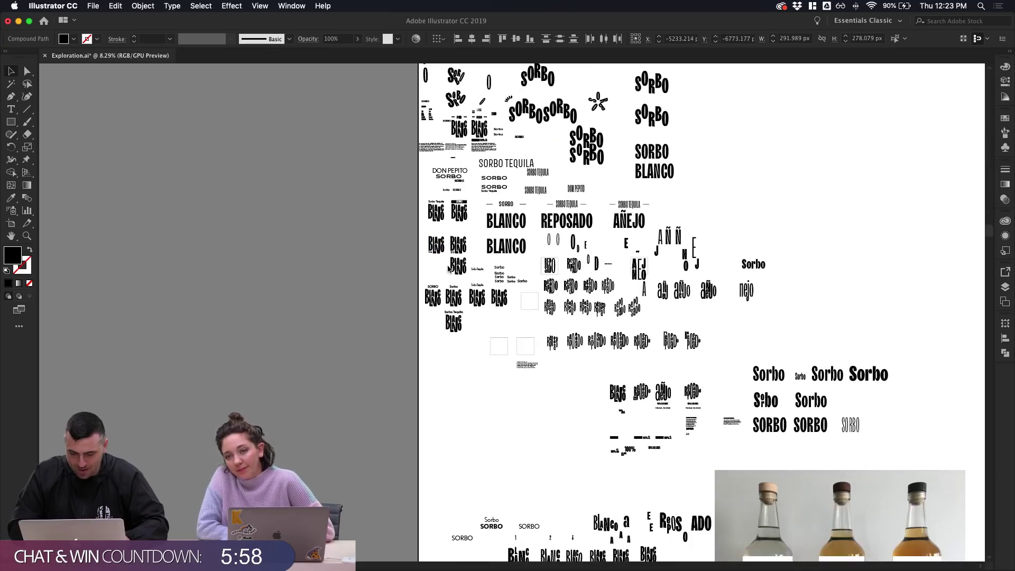
scroll(448, 269, down, 4)
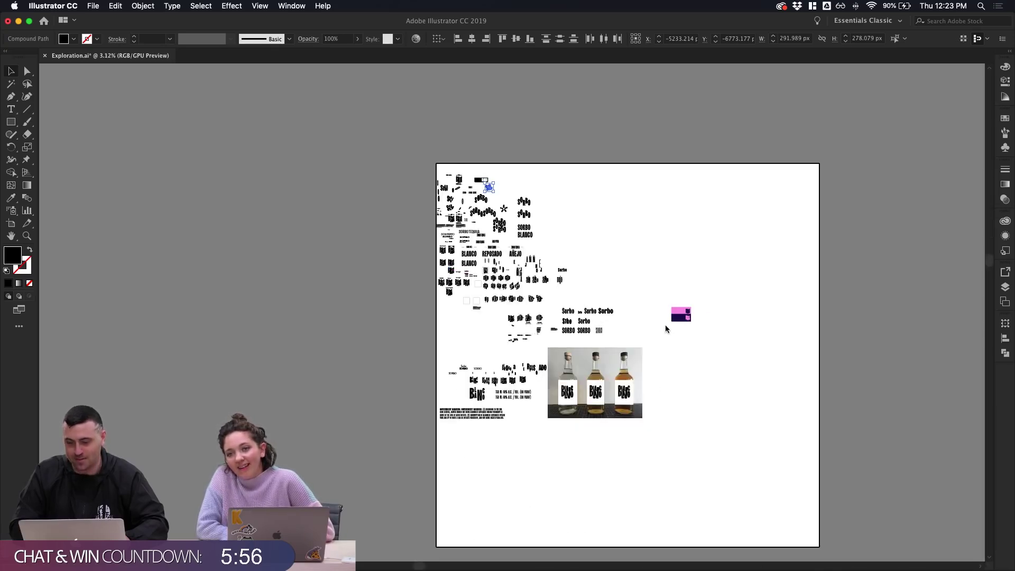
scroll(665, 312, up, 8)
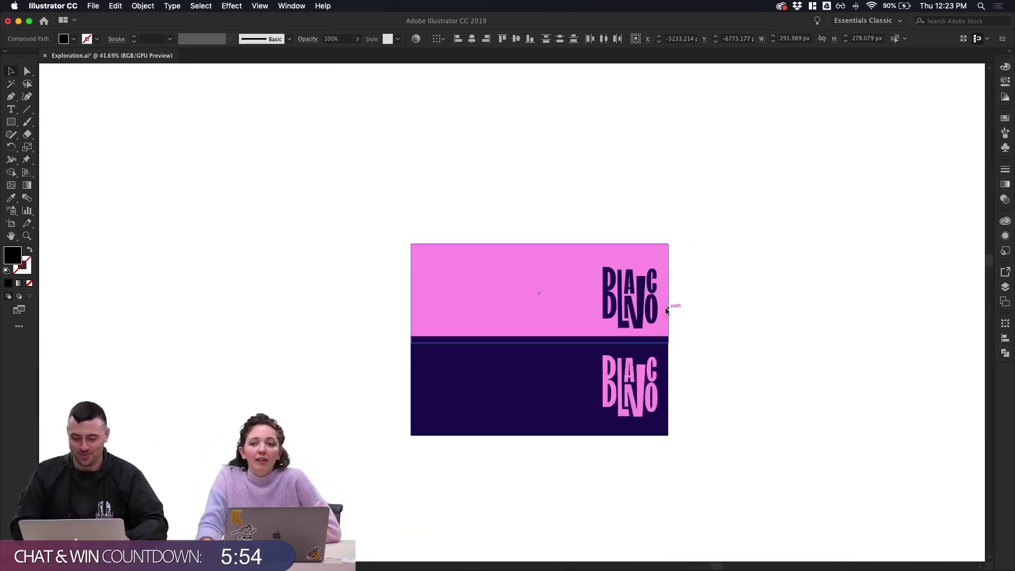
click(718, 267)
scroll(718, 268, up, 2)
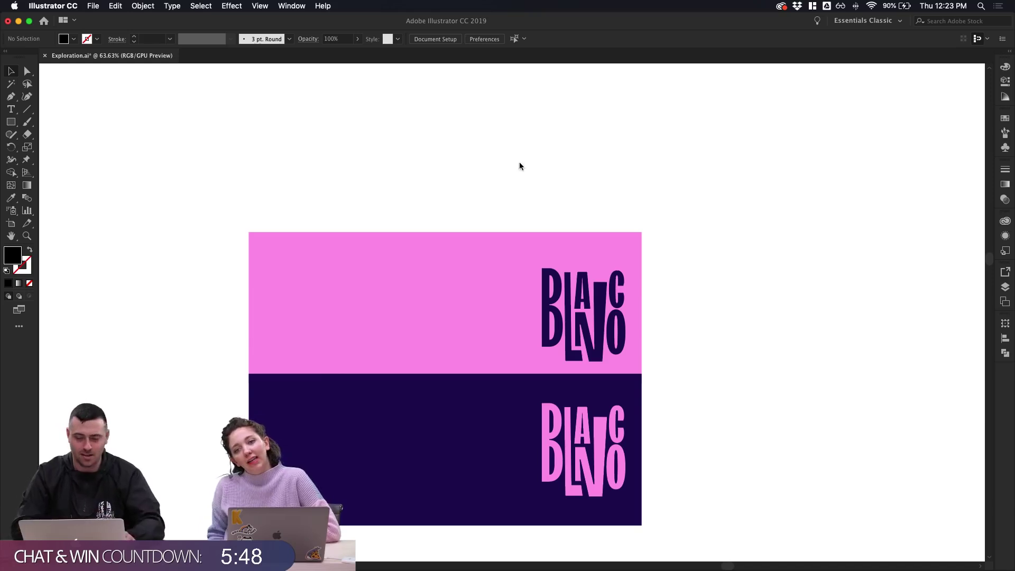
scroll(662, 270, down, 2)
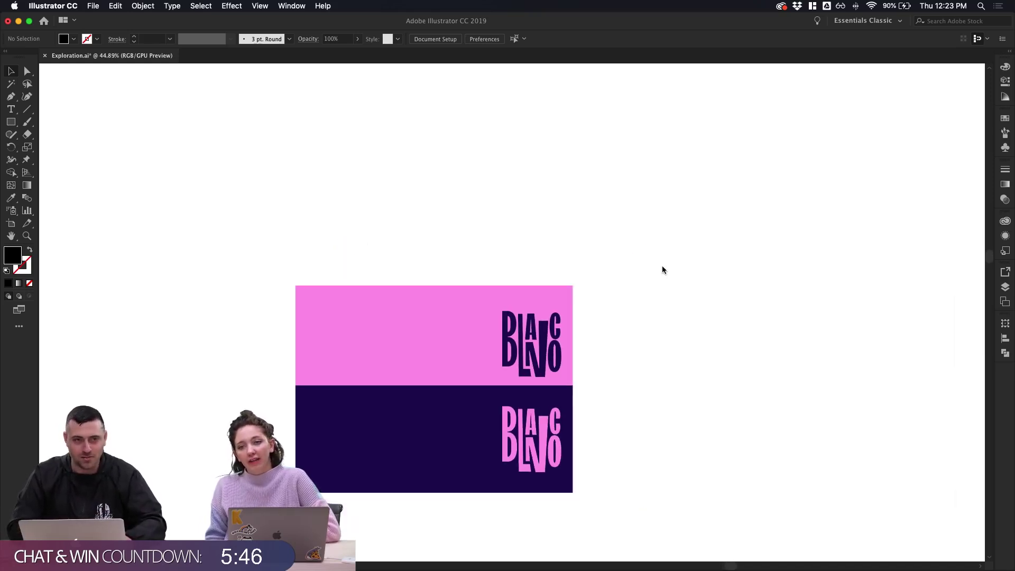
drag(606, 422, 487, 142)
click(674, 238)
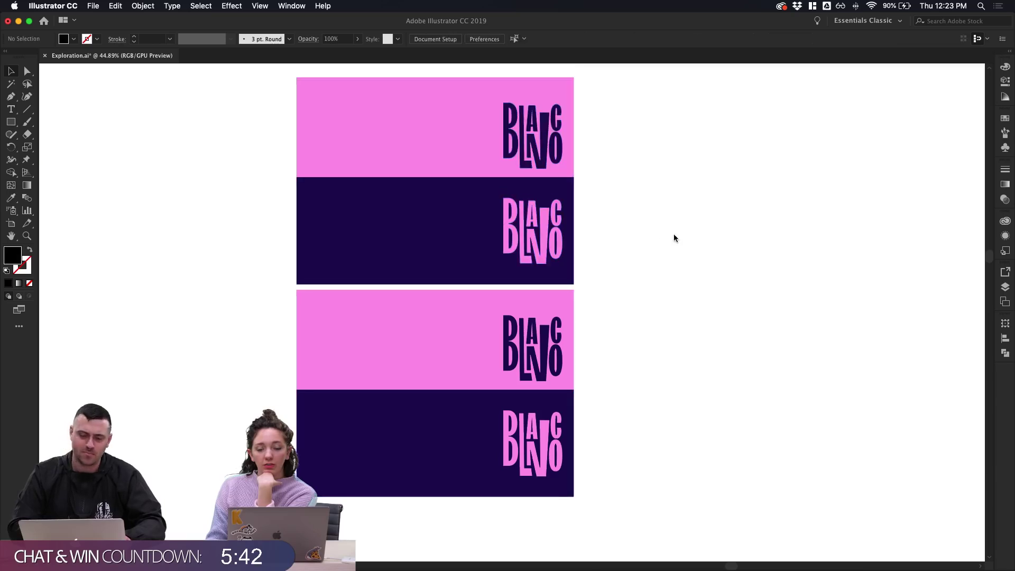
Check the fill color of the pink BLANCO lettering on the upper navy block without changing it
scroll(608, 275, up, 3)
click(566, 306)
double_click(19, 259)
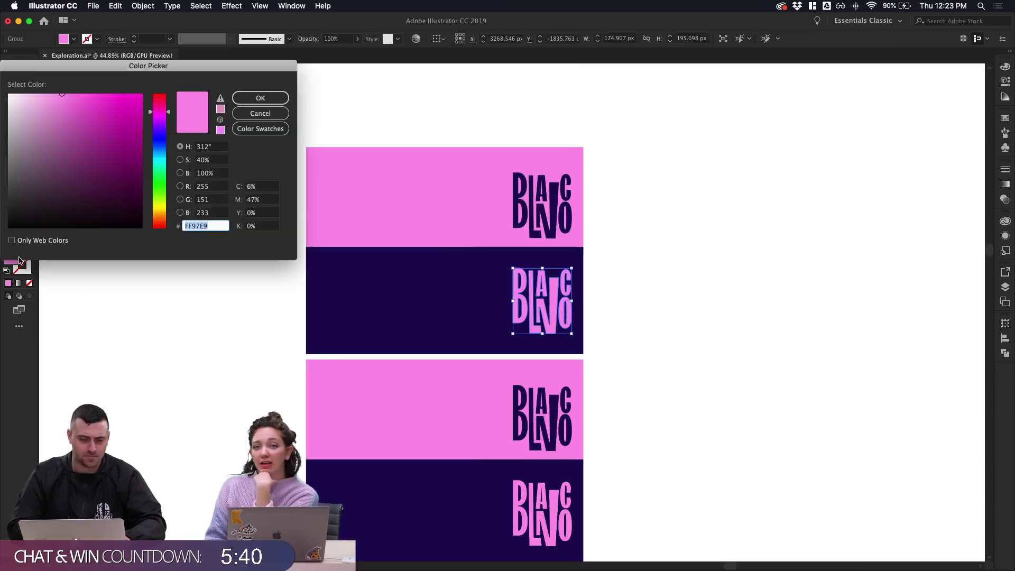
click(241, 118)
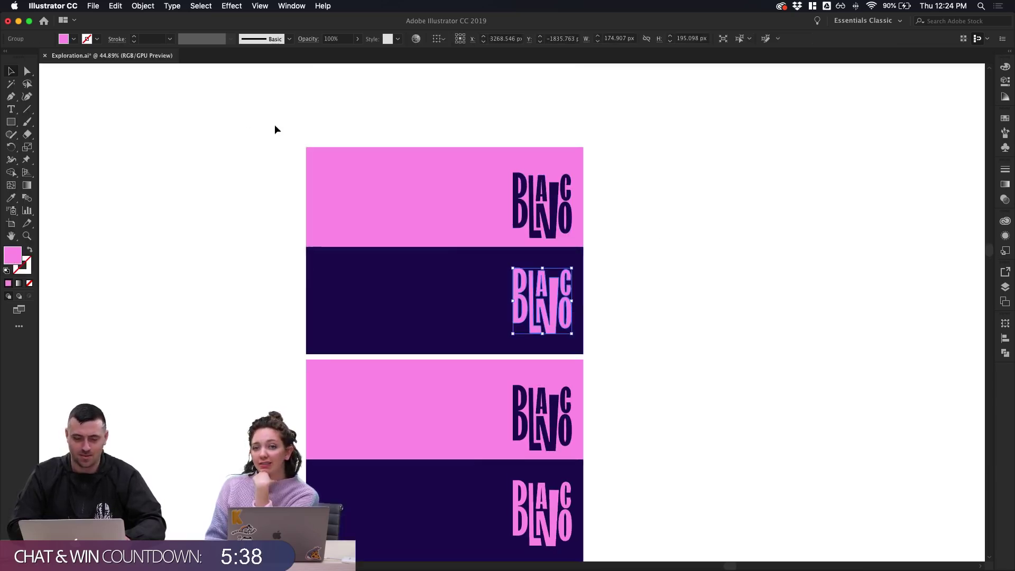
click(597, 212)
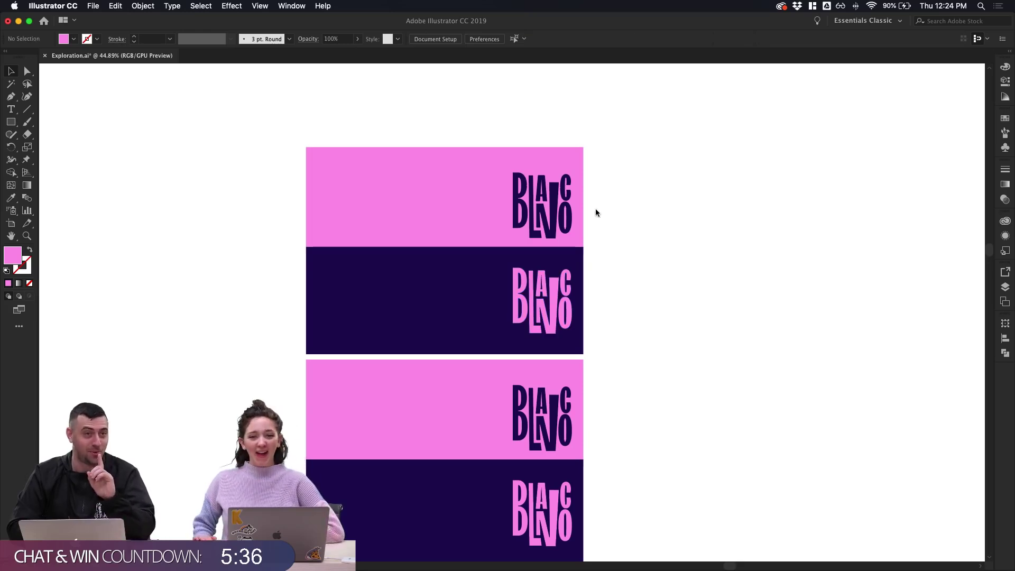
key(super+z)
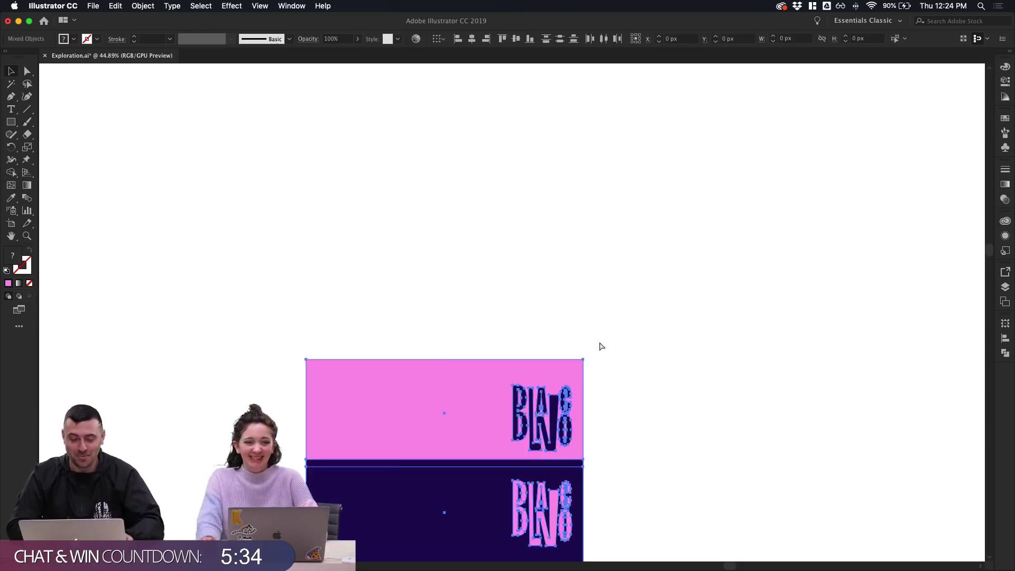
key(super+shift+z)
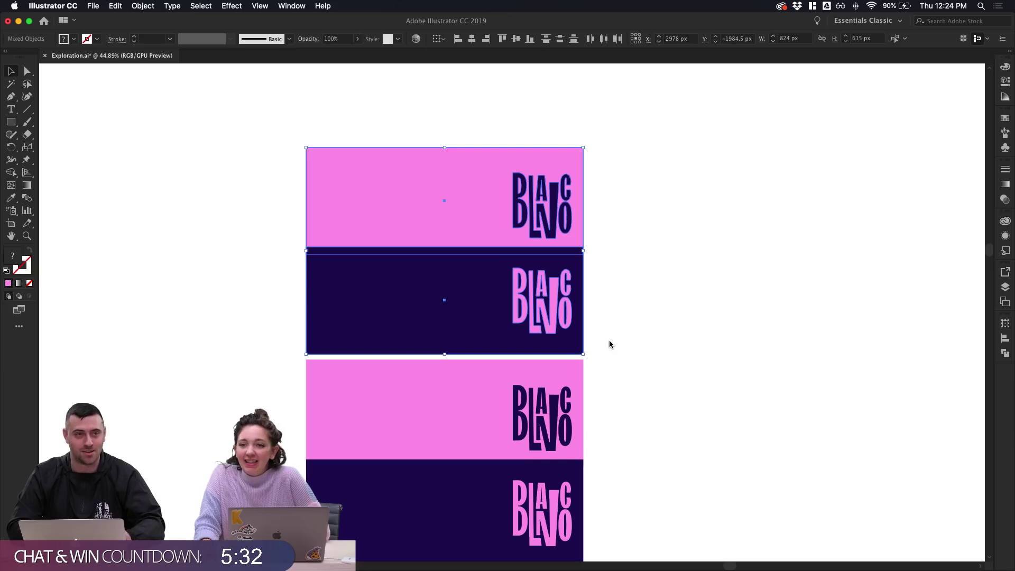
click(609, 341)
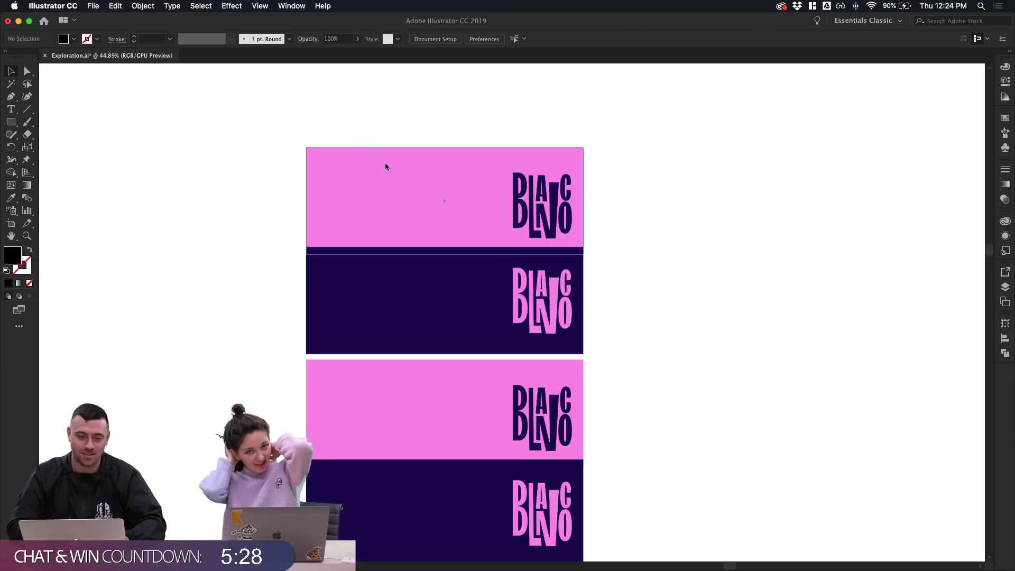
Try recoloring the upper BLANCO blocks' navy to dark green with Recolor Artwork: H 174.07, S 85.02, B 33.73
drag(337, 109, 534, 320)
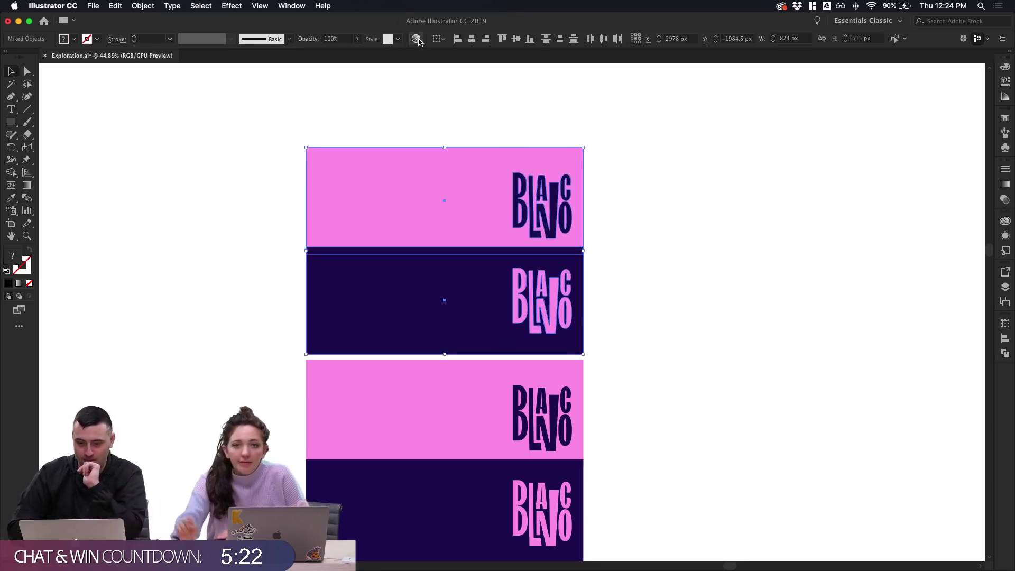
click(417, 39)
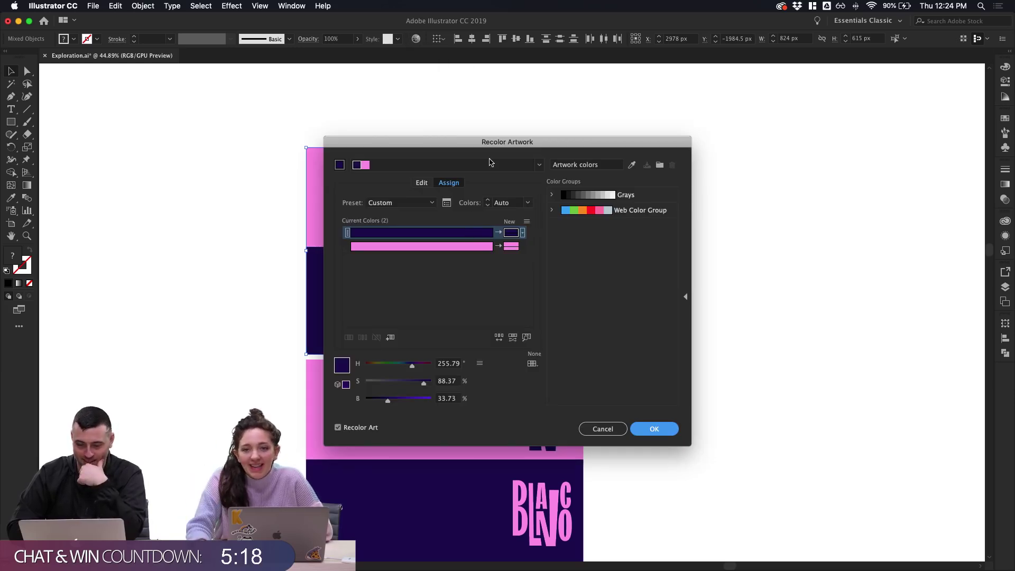
drag(481, 142, 482, 108)
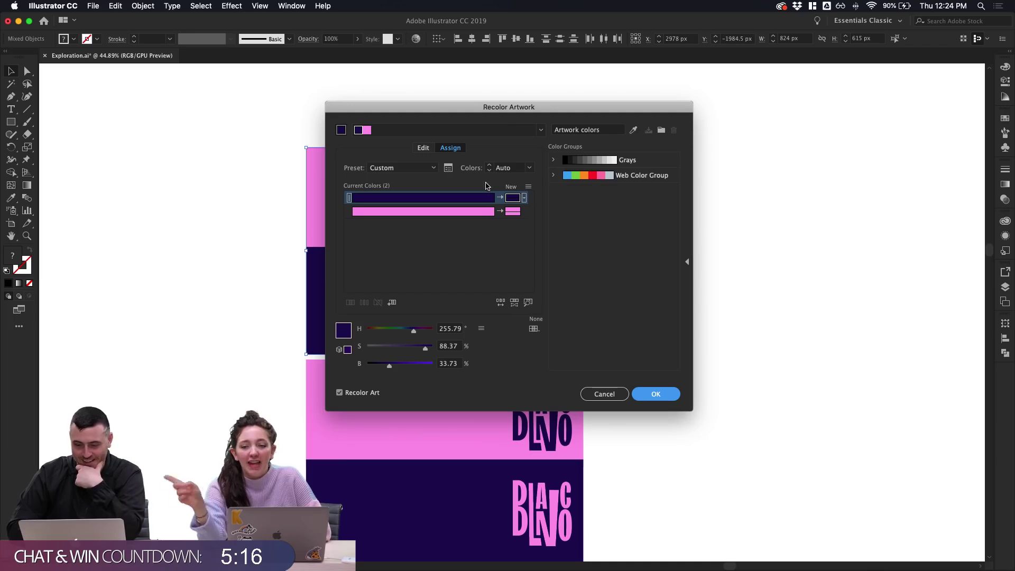
click(423, 147)
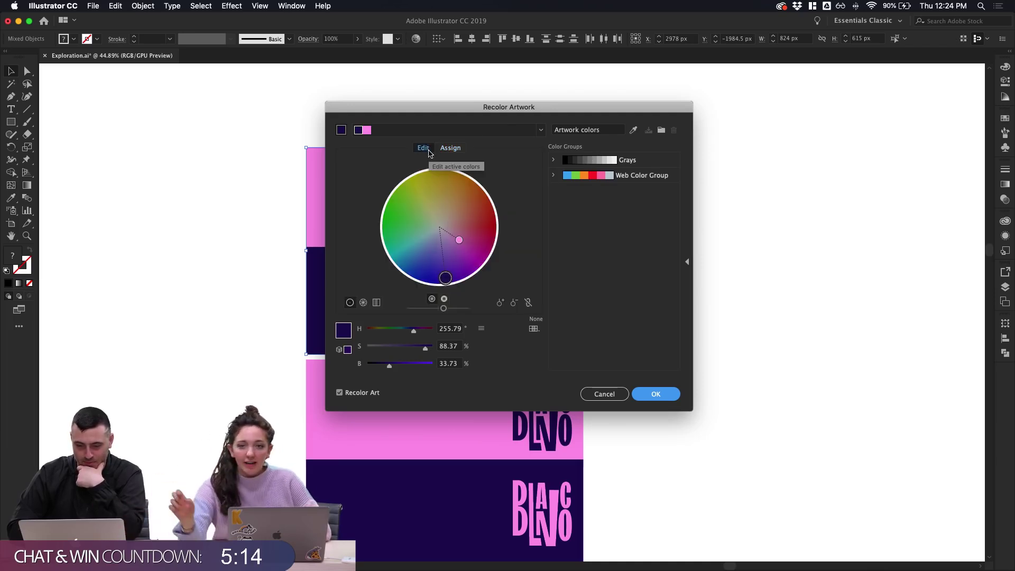
drag(445, 280, 395, 251)
drag(410, 104, 683, 102)
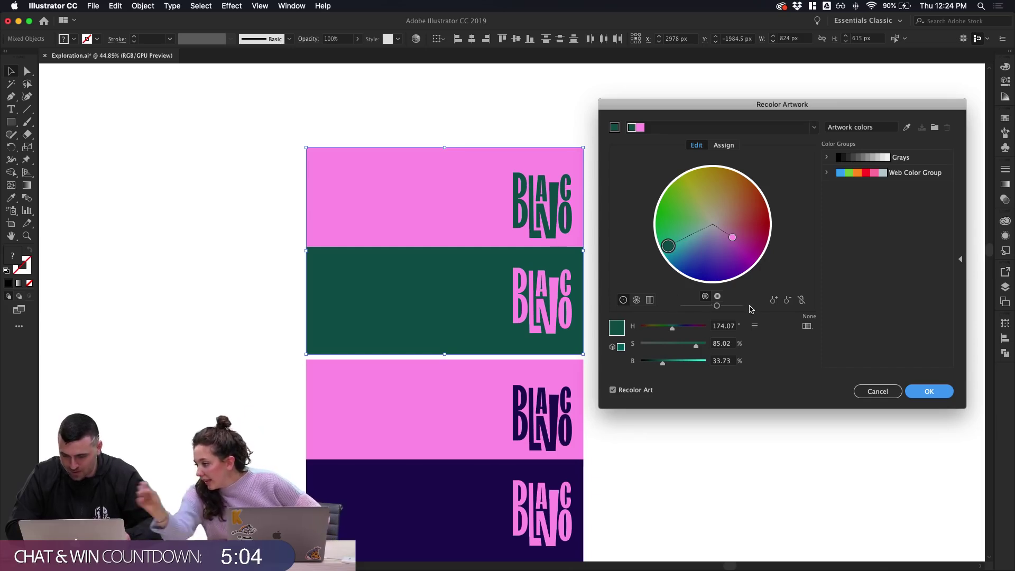
Link the harmony colors, try a dark teal at H 183.4, S 54.07, B 33.73, and display the segmented color wheel
click(802, 300)
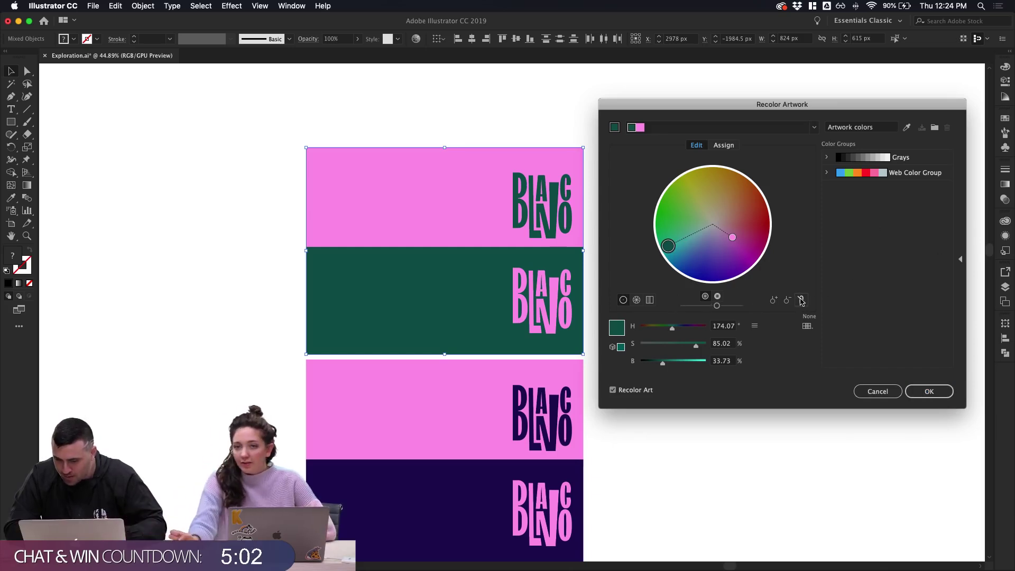
mouse_move(668, 246)
mouse_down()
mouse_move(728, 269)
mouse_move(743, 233)
mouse_move(731, 268)
mouse_move(748, 264)
mouse_move(742, 207)
mouse_move(687, 200)
mouse_move(673, 220)
mouse_move(673, 250)
mouse_move(663, 234)
mouse_move(659, 242)
mouse_move(682, 253)
mouse_move(686, 243)
mouse_up()
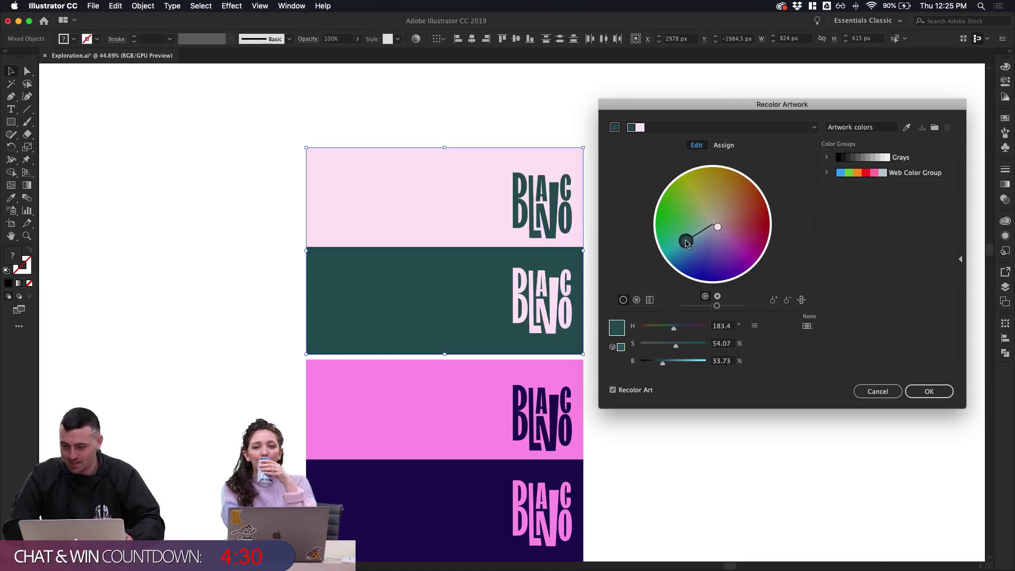
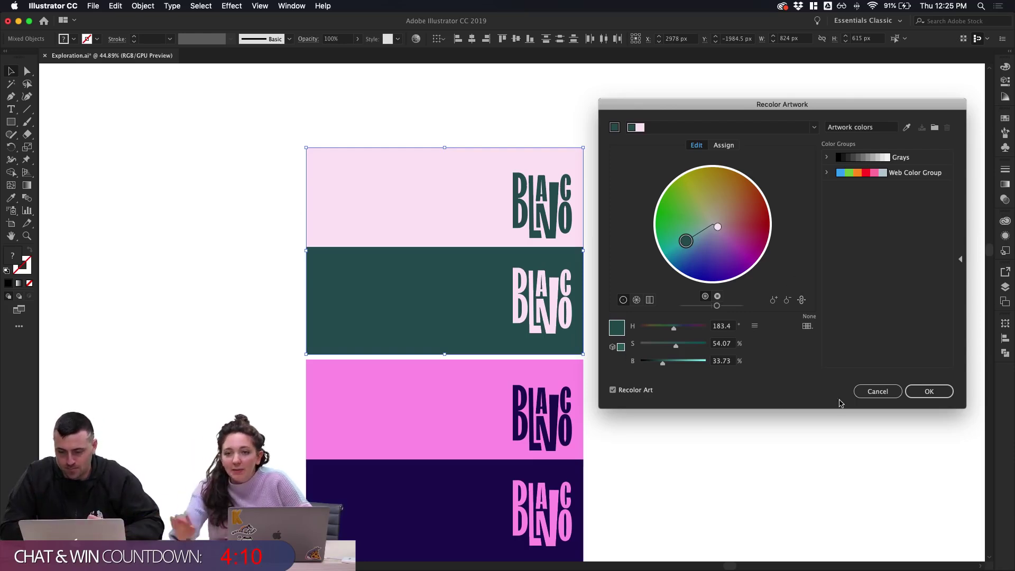
click(637, 300)
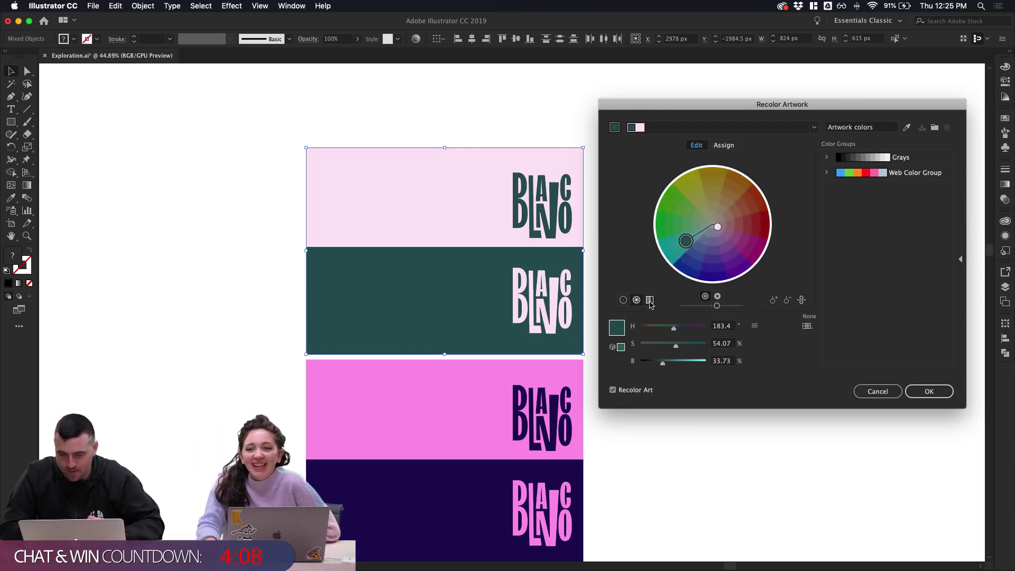
click(649, 300)
click(636, 301)
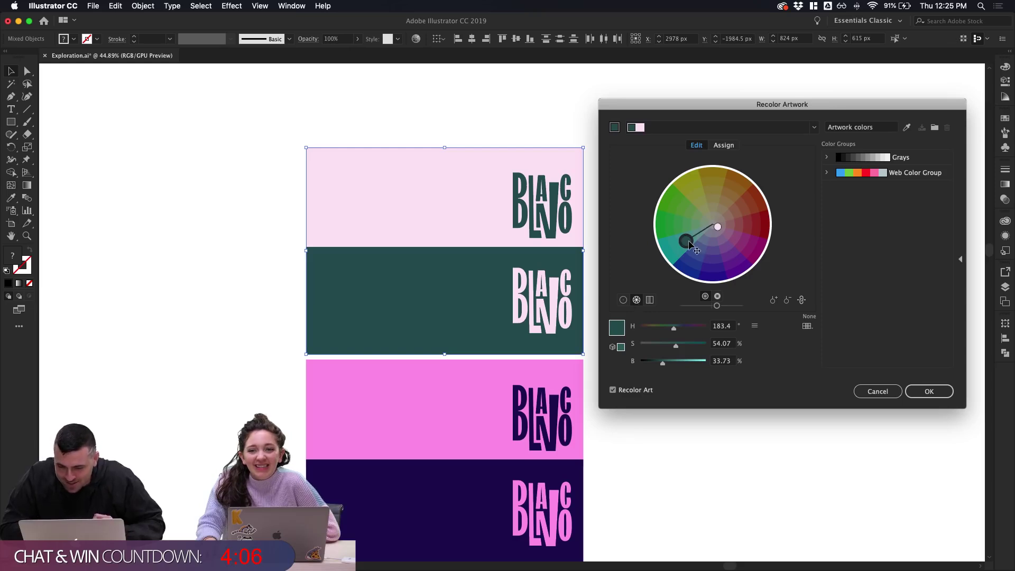
Try linked palettes on the segmented wheel, moving the dark color through navy and indigo to plum at H 317.5, S 60, B 30
drag(689, 244, 687, 270)
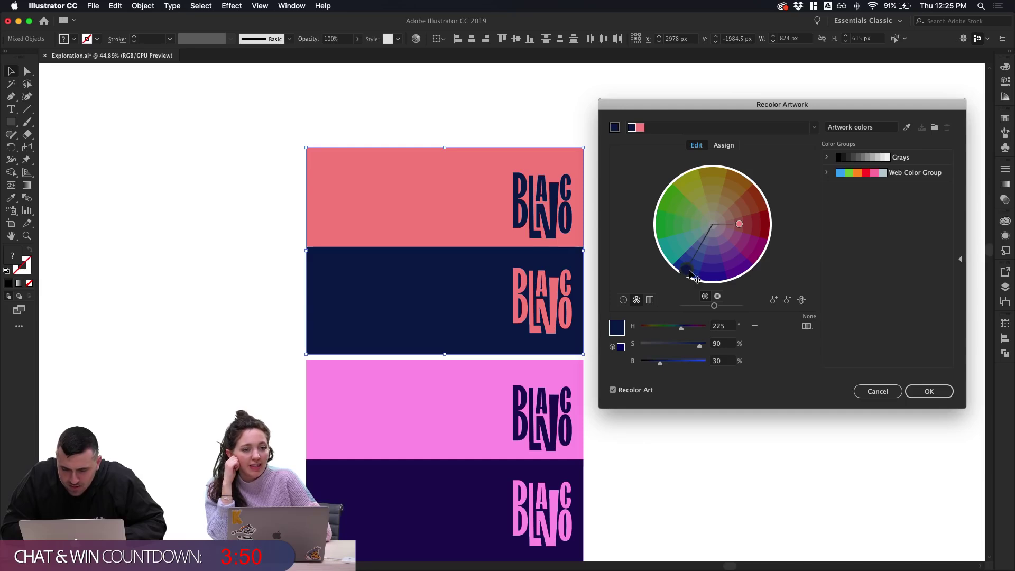
drag(690, 272, 716, 263)
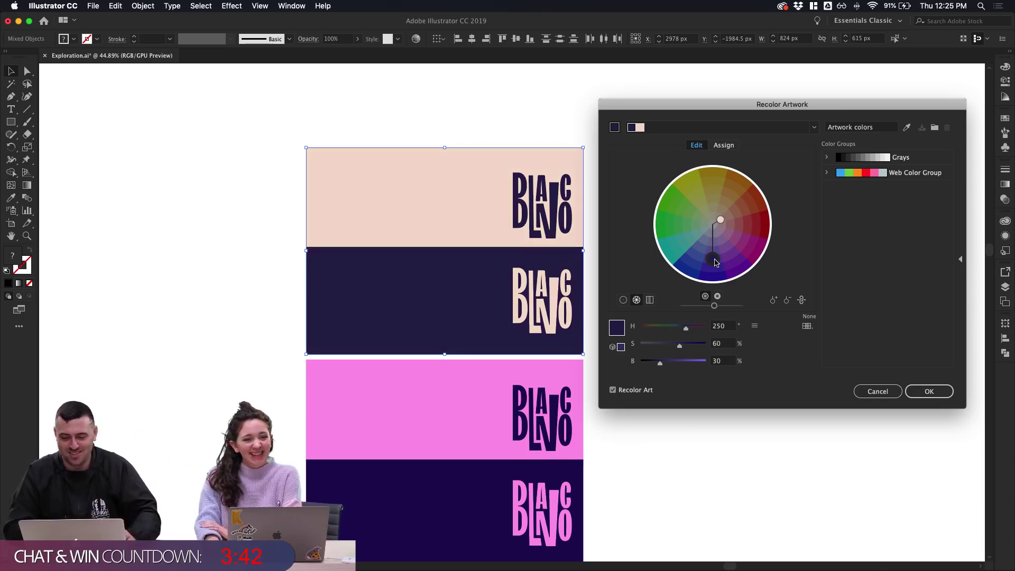
drag(715, 263, 745, 243)
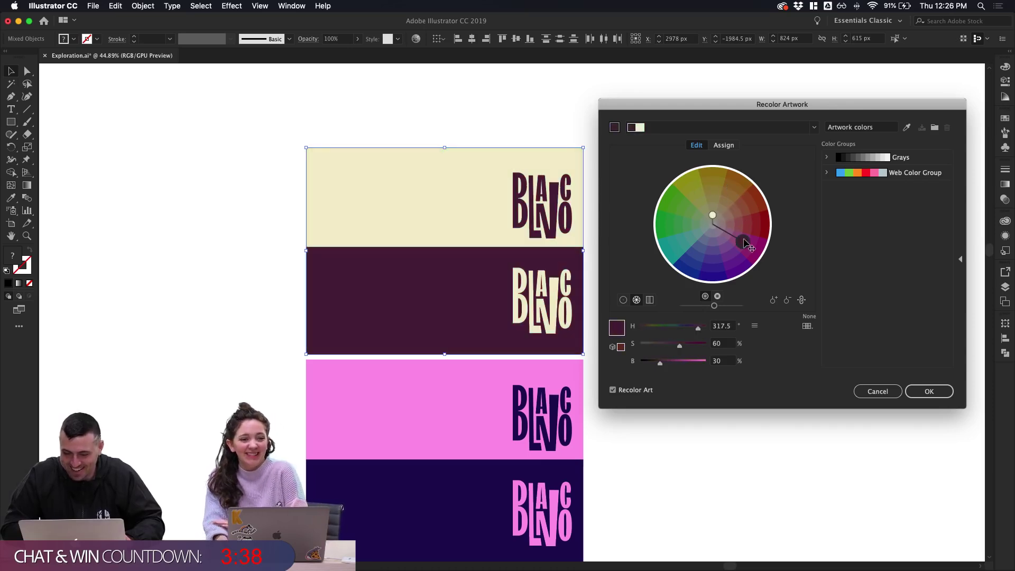
Try unlinked bright green and brown on the smooth color wheel, and cancel the recoloring of the upper blocks
click(649, 300)
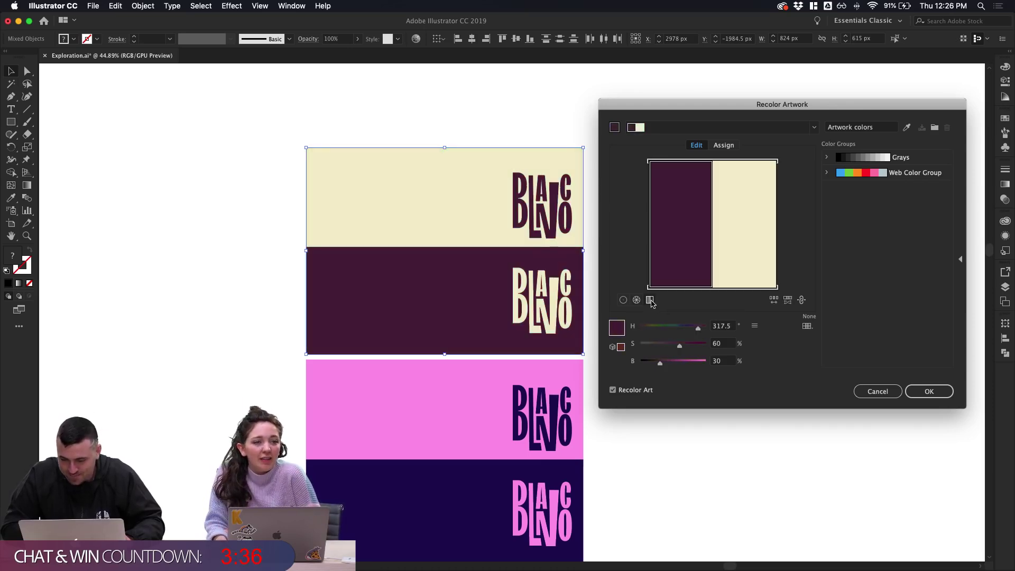
click(623, 300)
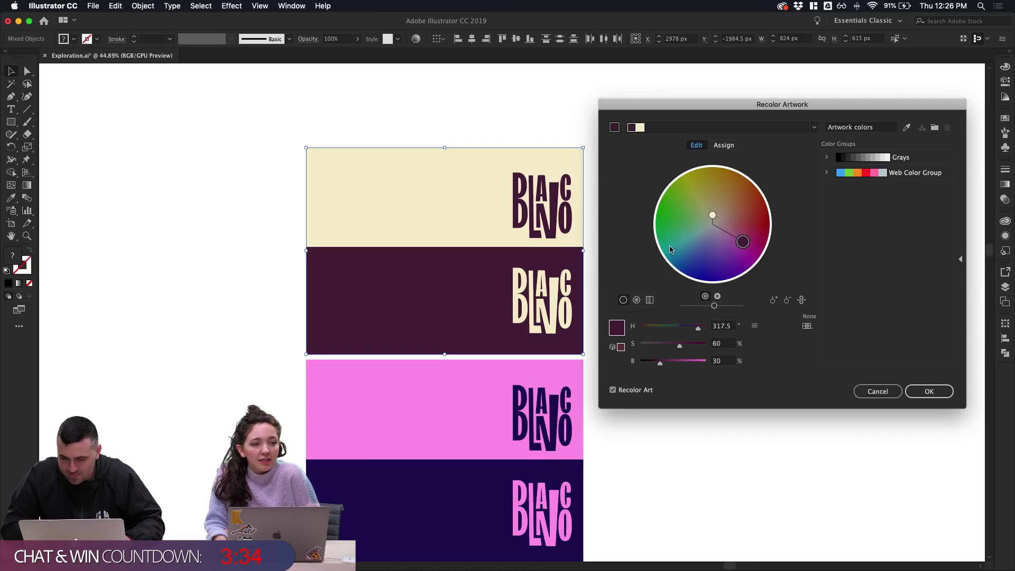
drag(743, 241, 683, 217)
click(801, 300)
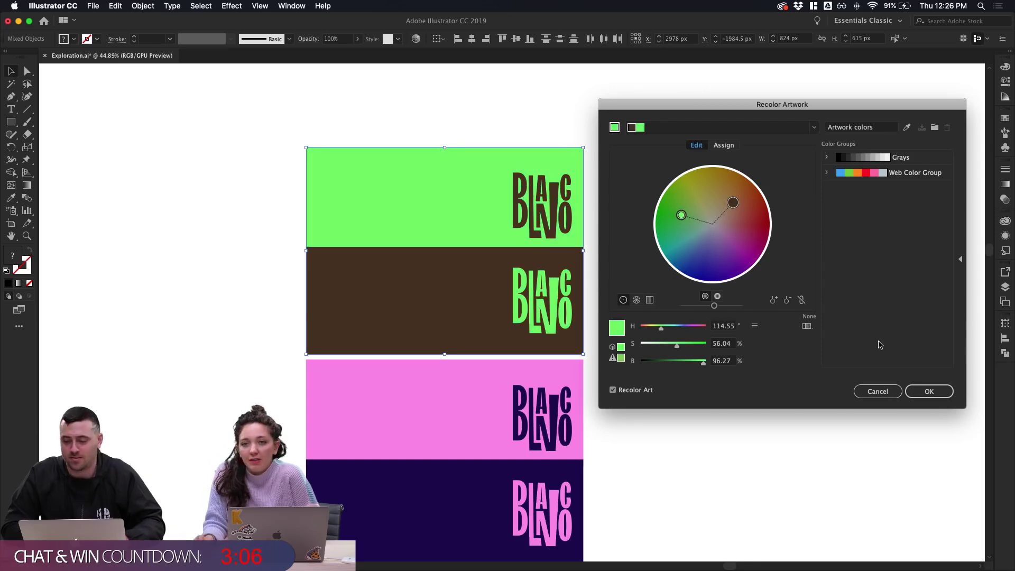
click(886, 384)
click(740, 331)
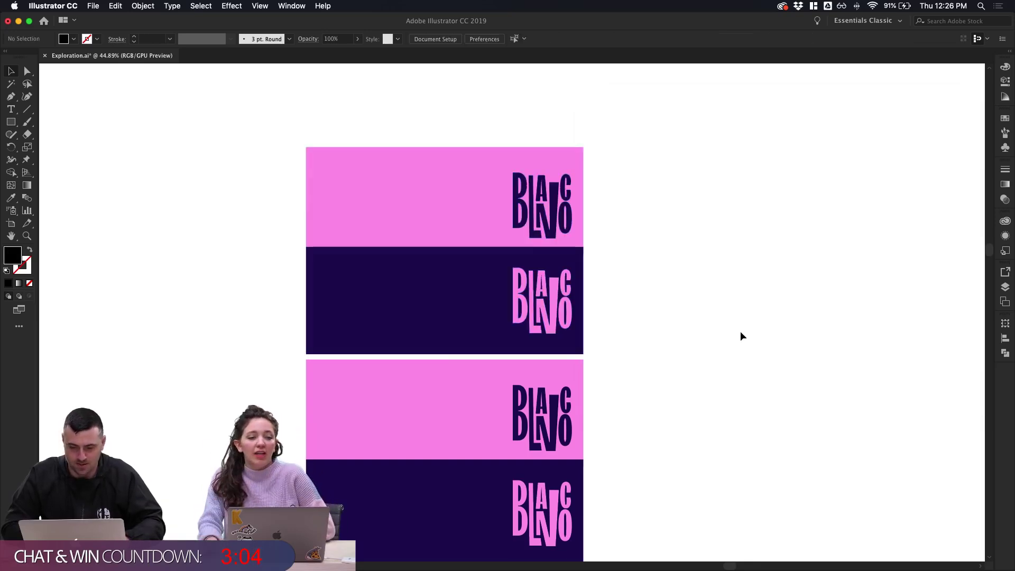
Examine the pink BLANCO lettering against the upper navy block at close and distant magnification
scroll(740, 330, up, 5)
scroll(740, 335, up, 5)
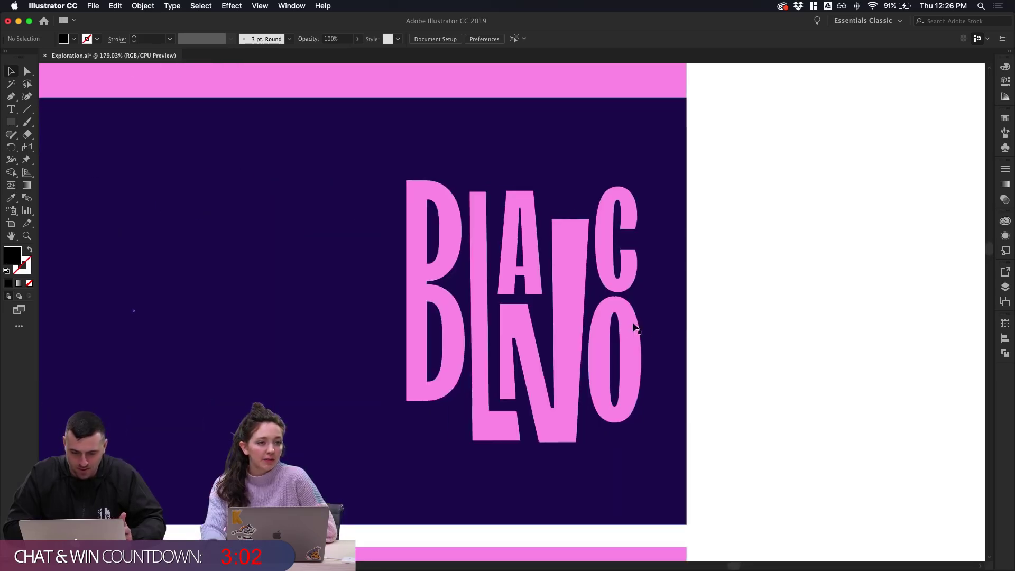
click(631, 325)
scroll(728, 319, up, 3)
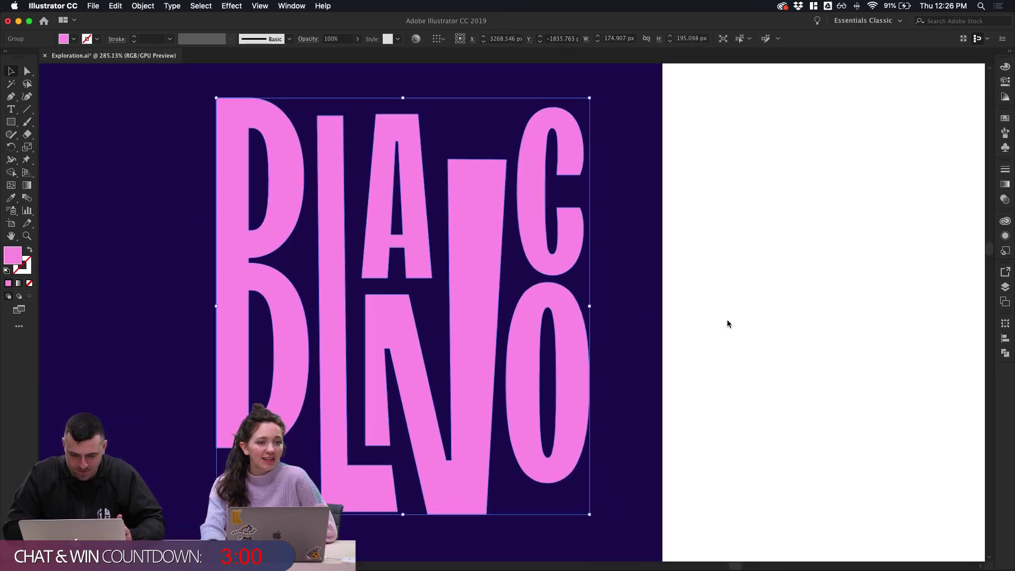
click(753, 323)
scroll(753, 324, up, 2)
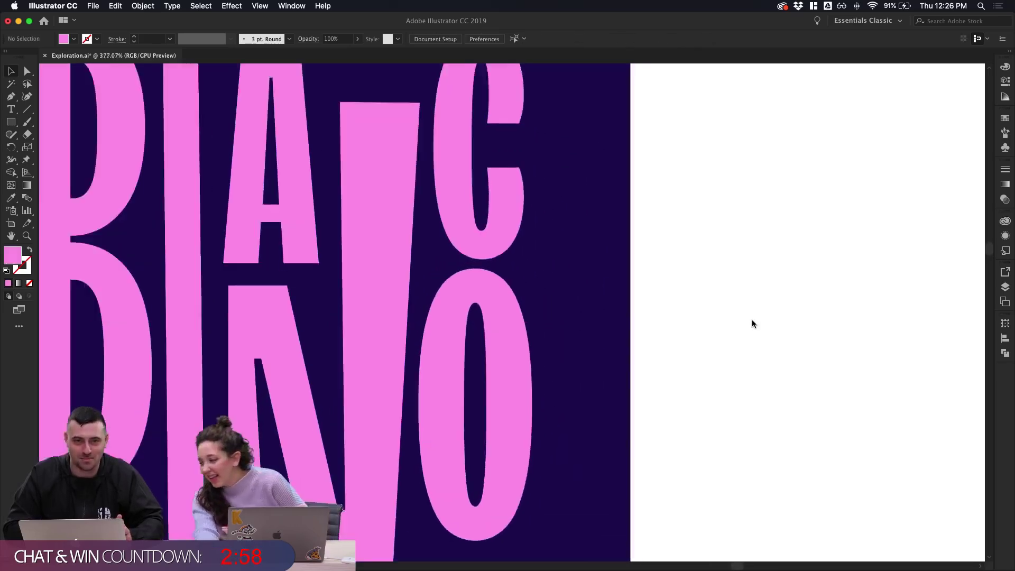
scroll(753, 323, down, 4)
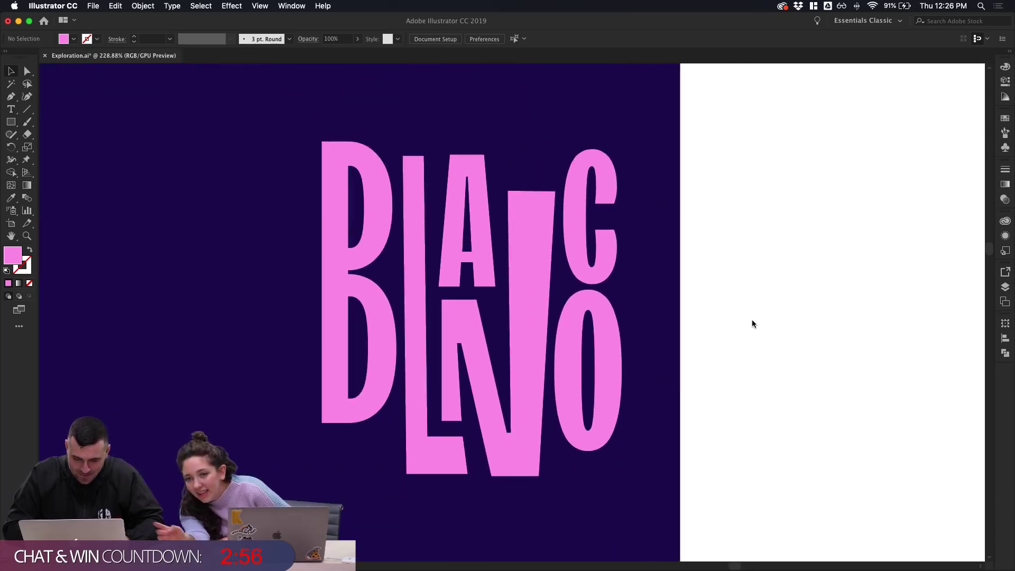
scroll(571, 328, down, 1)
scroll(570, 325, down, 4)
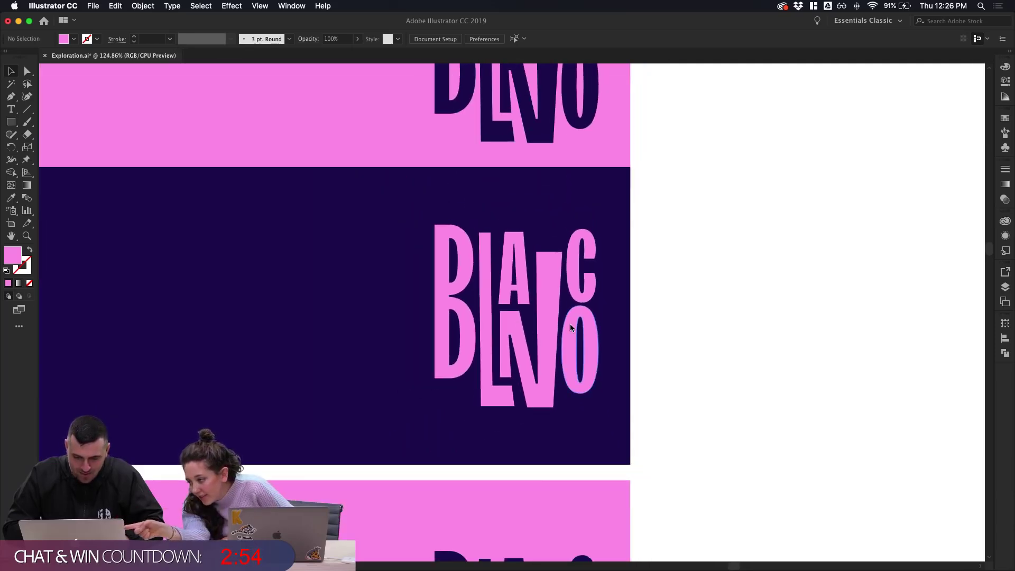
scroll(549, 334, down, 3)
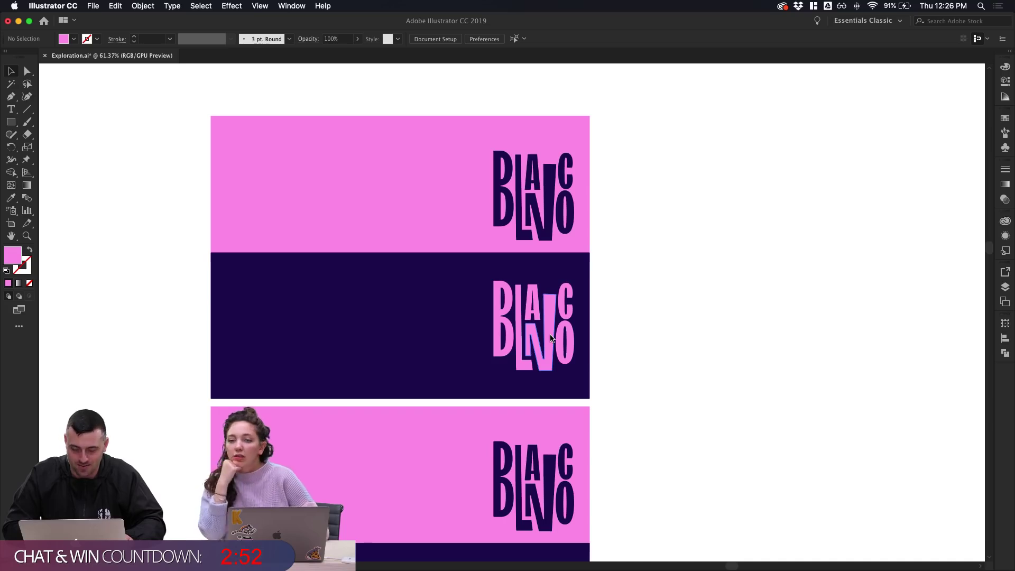
Place a copy of the pink BLANCO lettering on the white canvas beside the upper navy block and inspect it
drag(551, 338, 727, 337)
click(766, 392)
scroll(766, 392, up, 6)
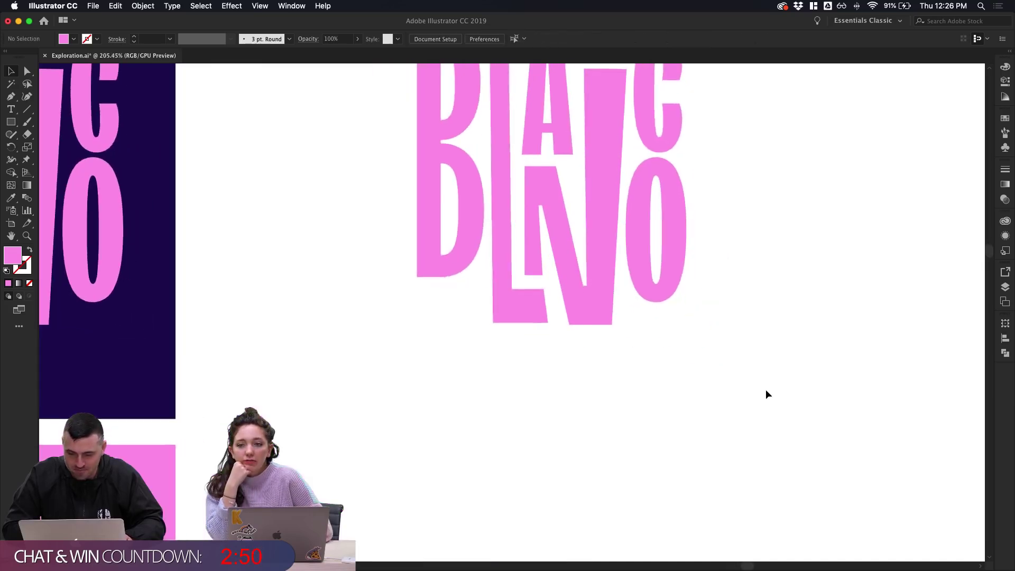
scroll(766, 394, up, 4)
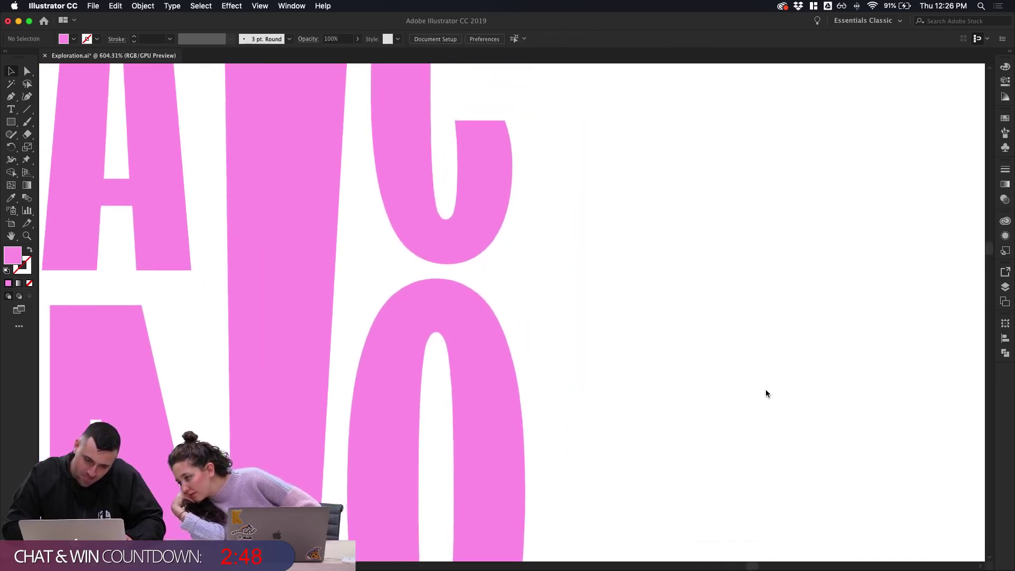
scroll(766, 393, down, 6)
Duplicate the upper navy block with its pink lettering onto the white canvas beyond the standalone wordmark copy
click(422, 359)
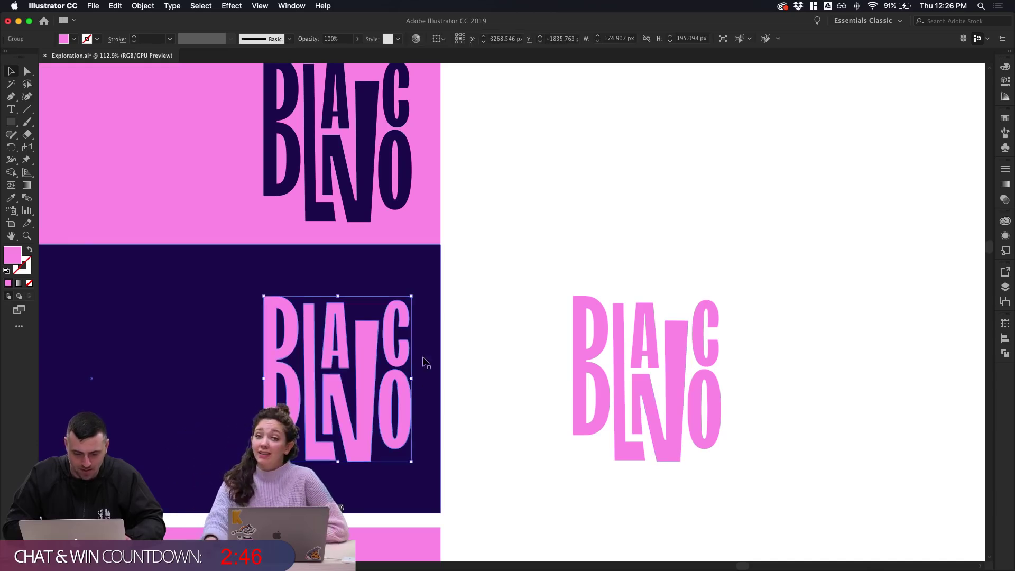
click(425, 362)
scroll(481, 360, down, 3)
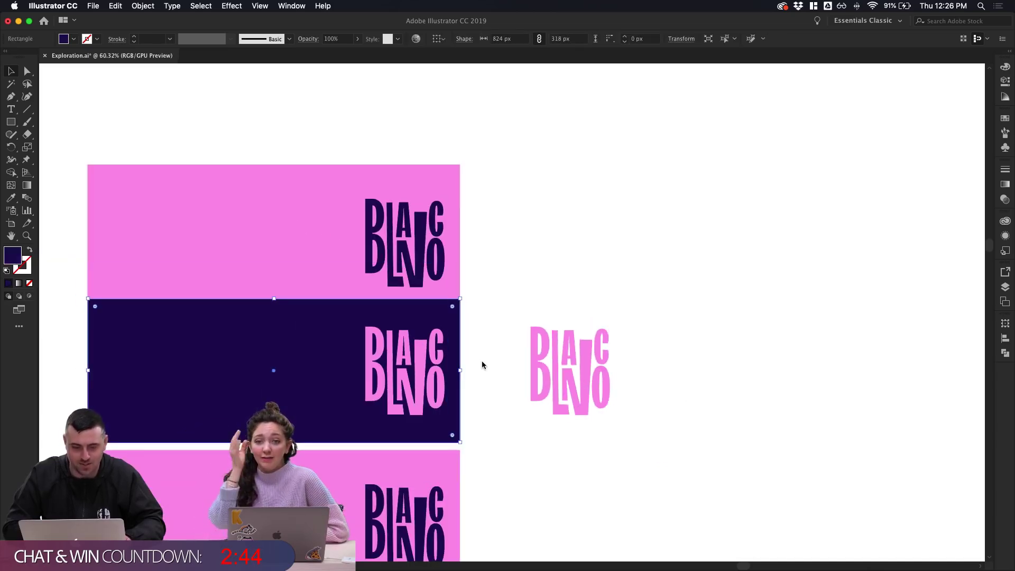
scroll(482, 364, down, 1)
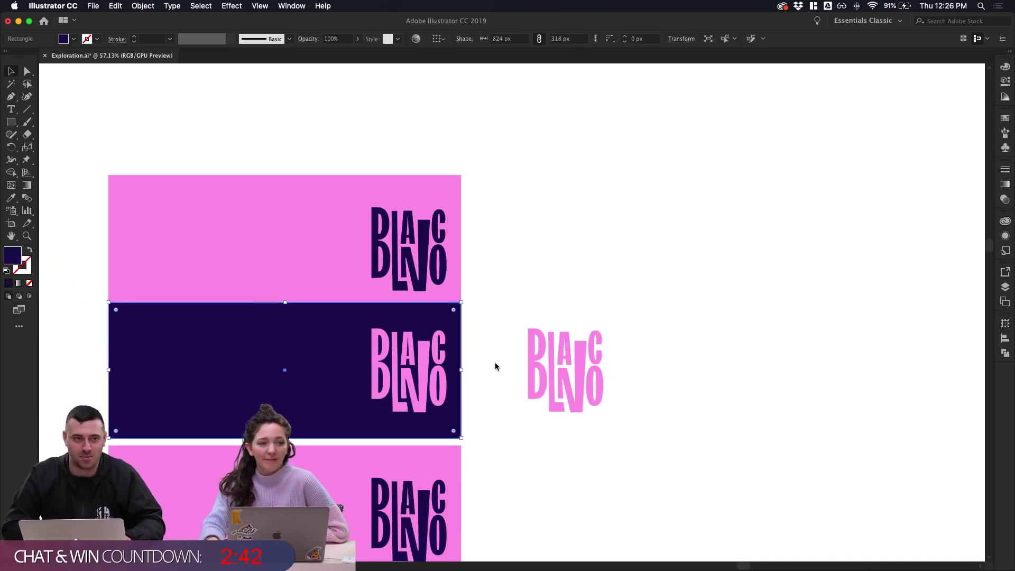
click(514, 377)
scroll(477, 378, down, 3)
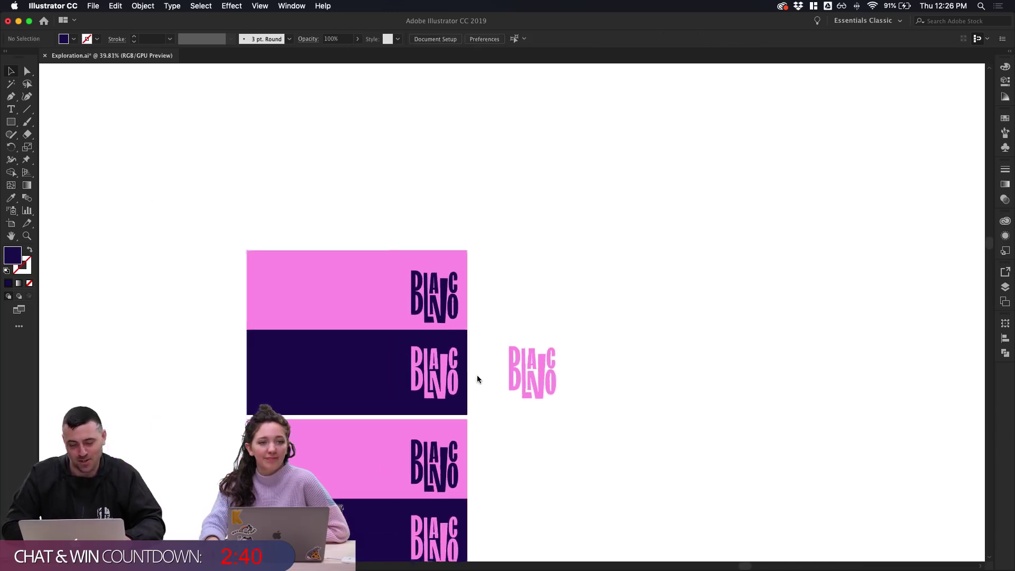
drag(477, 378, 779, 357)
click(782, 299)
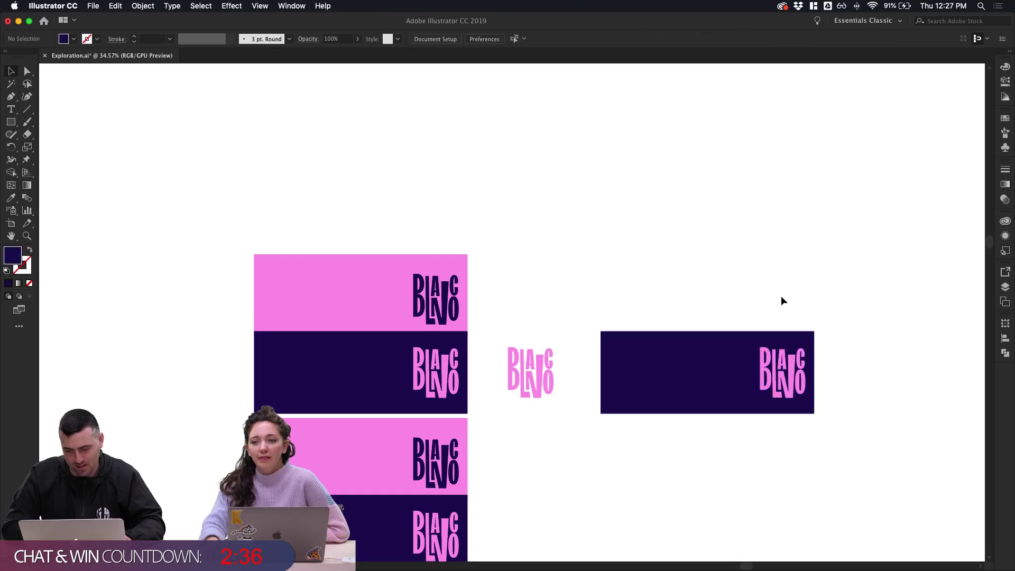
Change the duplicated navy rectangle's fill to the lighter purple 674EC6
click(734, 374)
scroll(735, 374, up, 3)
scroll(729, 373, right, 2)
scroll(730, 373, down, 1)
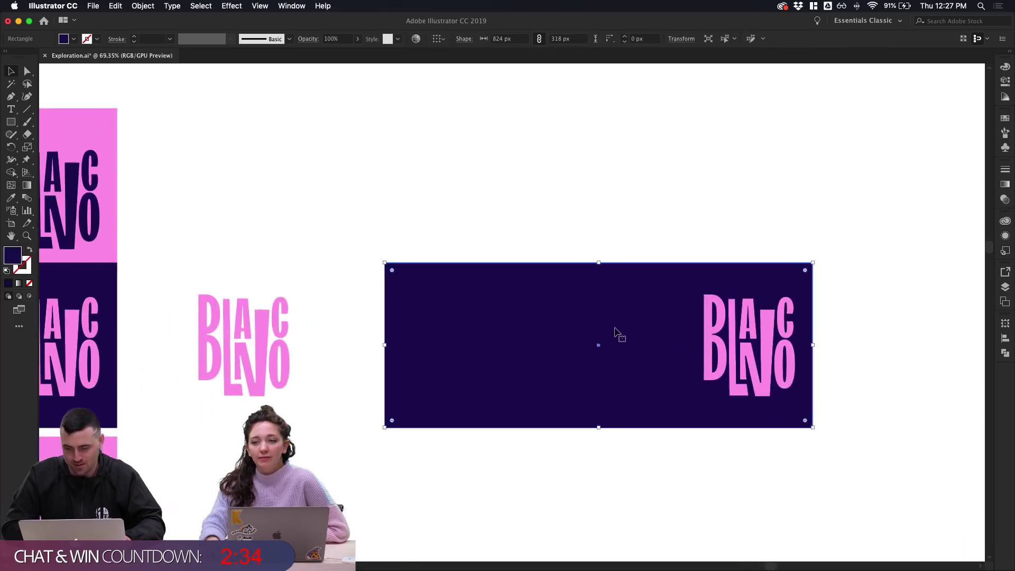
double_click(13, 254)
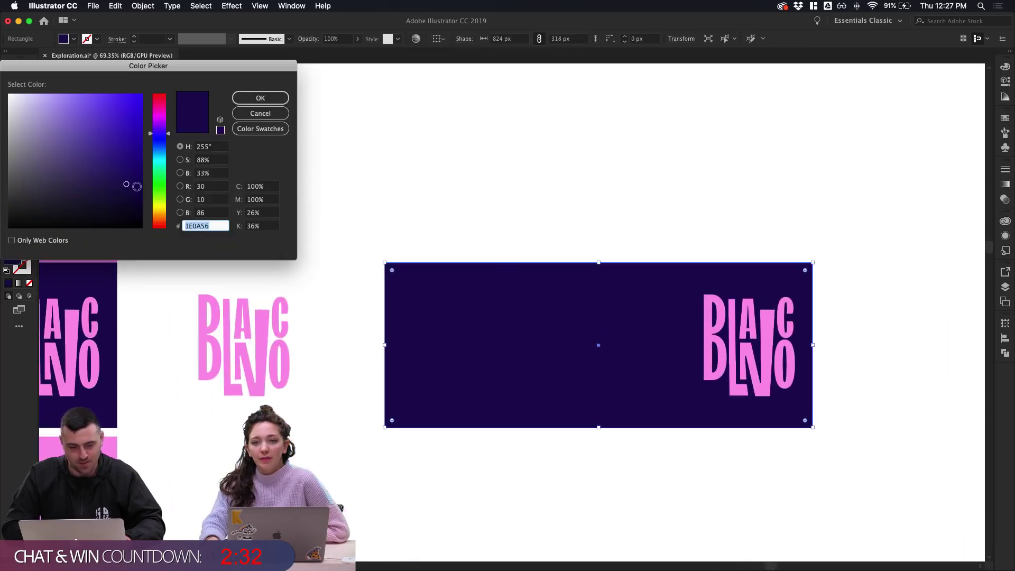
mouse_move(137, 186)
mouse_down()
mouse_move(99, 161)
mouse_move(91, 122)
mouse_up()
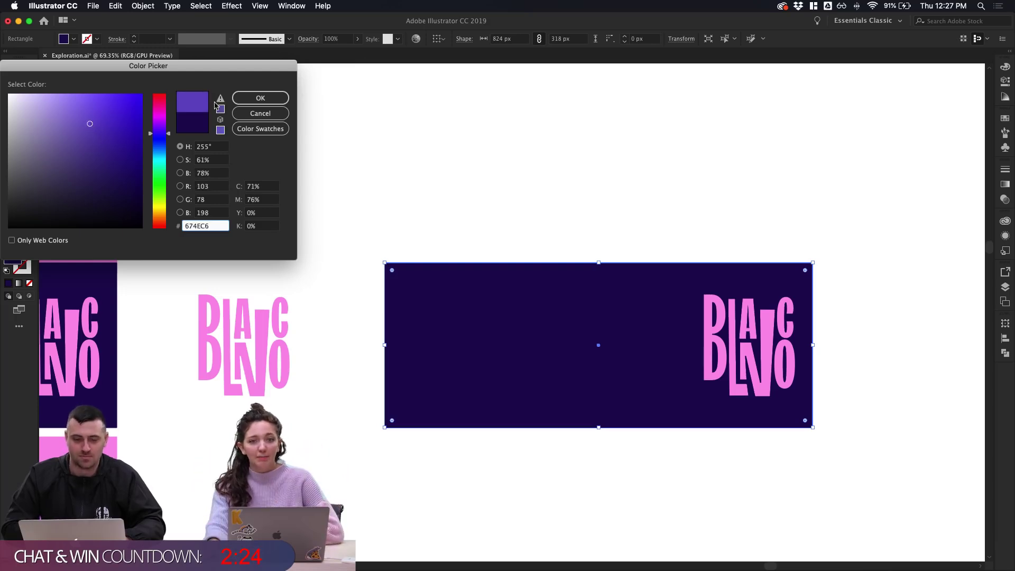
click(243, 97)
click(478, 201)
Examine the pink BLANCO lettering against the purple block close up
scroll(477, 202, right, 3)
scroll(477, 202, up, 2)
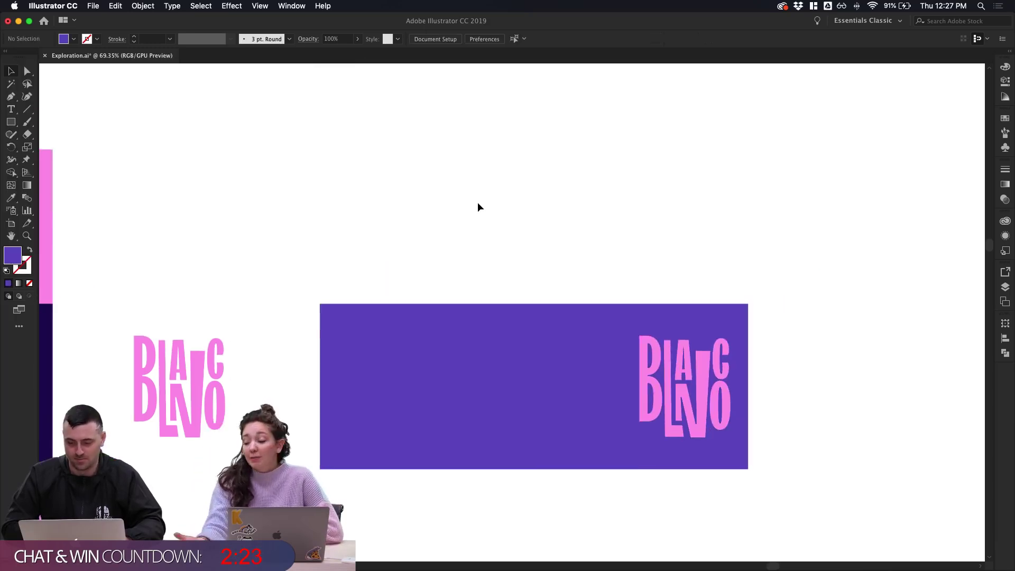
click(640, 340)
scroll(681, 357, up, 8)
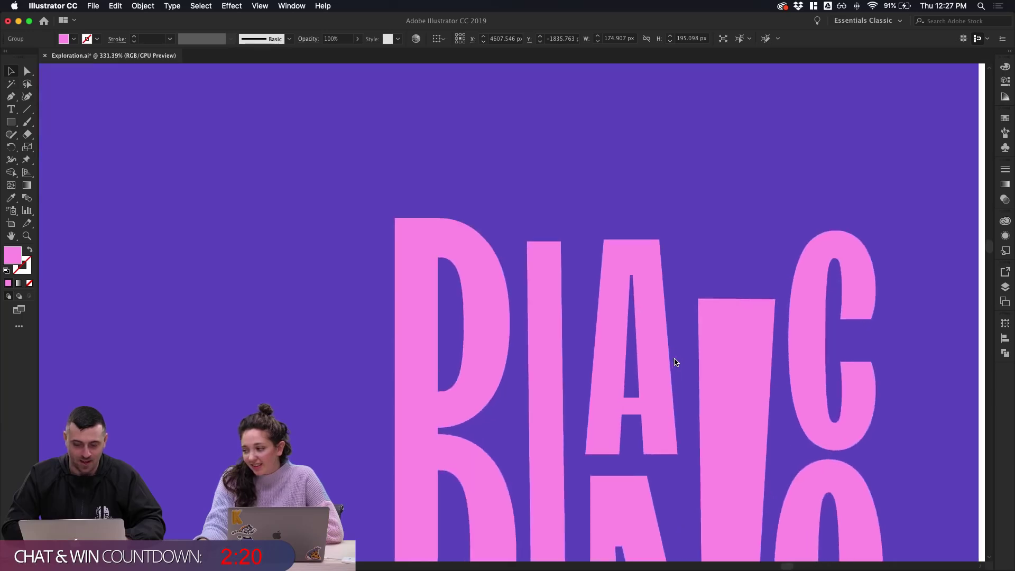
Duplicate the purple block with its pink BLANCO lettering onto the white canvas directly above the original
scroll(674, 361, down, 5)
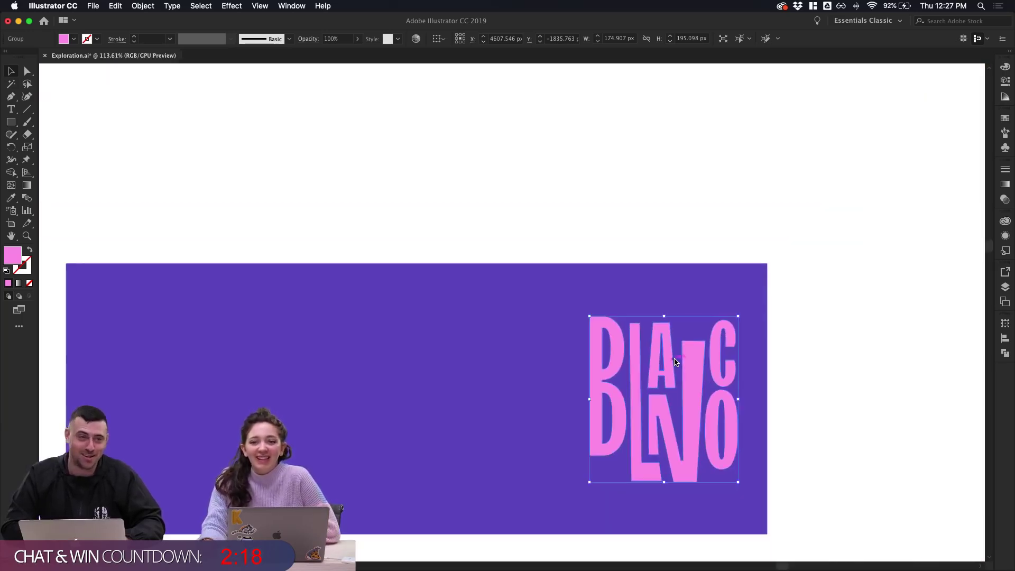
scroll(674, 361, down, 2)
click(448, 295)
scroll(448, 294, down, 4)
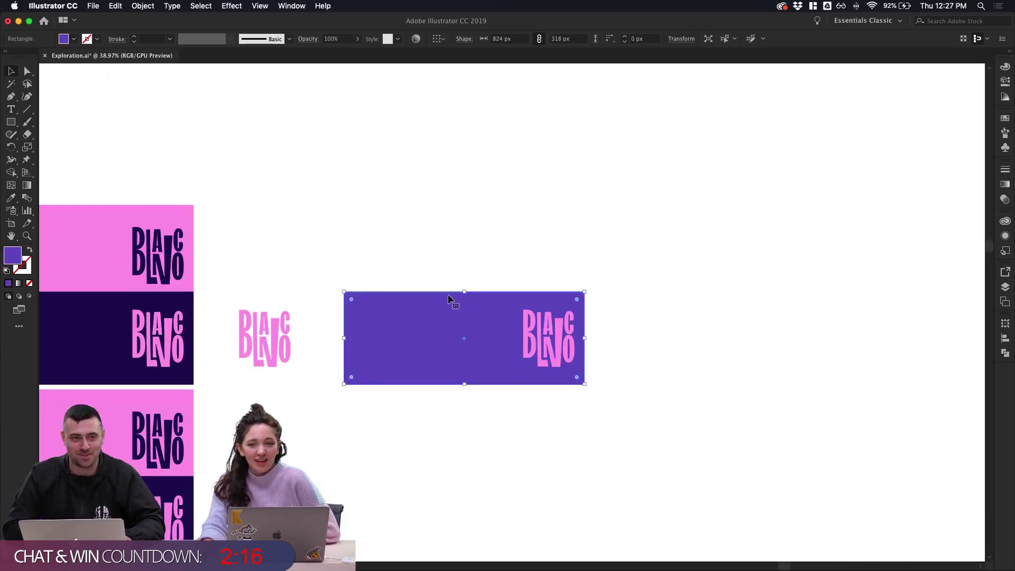
drag(502, 256, 563, 290)
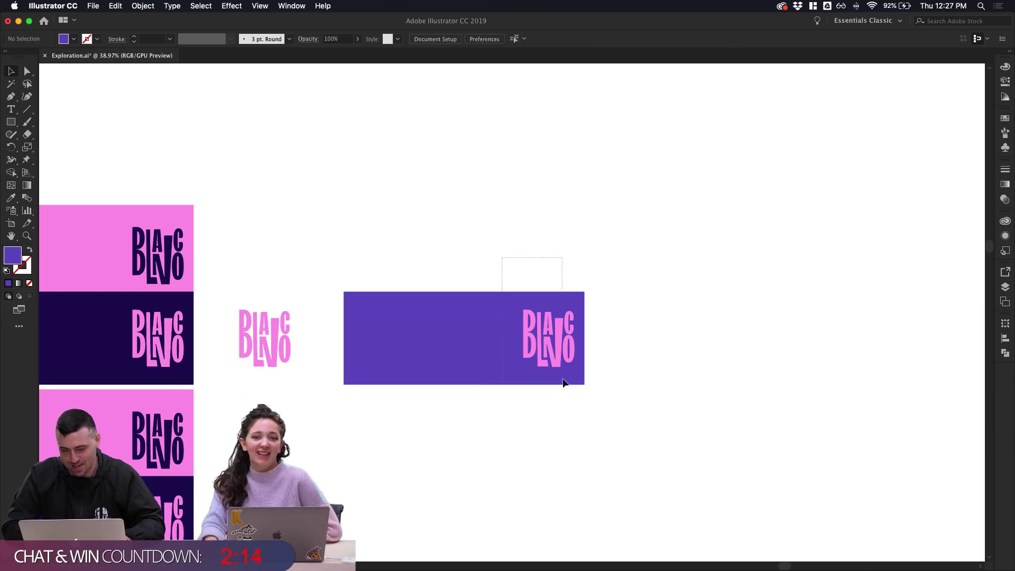
mouse_move(556, 360)
mouse_down()
mouse_move(557, 148)
mouse_move(564, 181)
mouse_up()
click(490, 172)
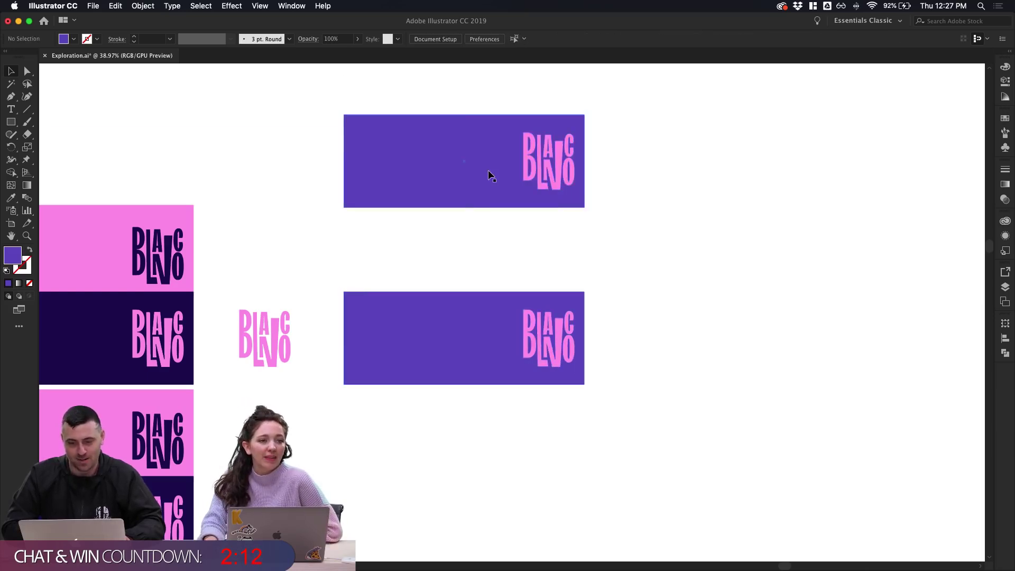
double_click(12, 255)
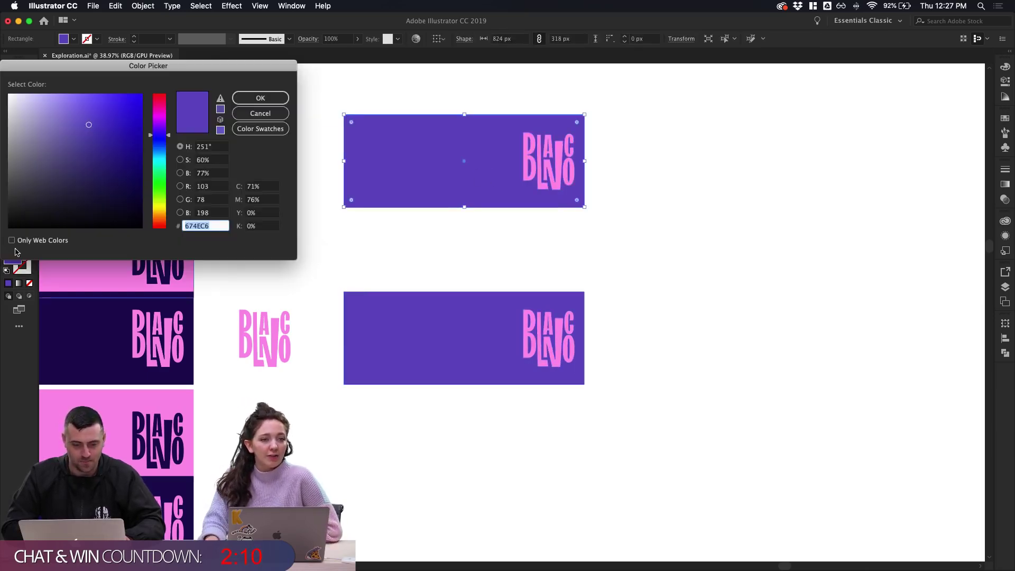
click(159, 172)
drag(159, 172, 160, 178)
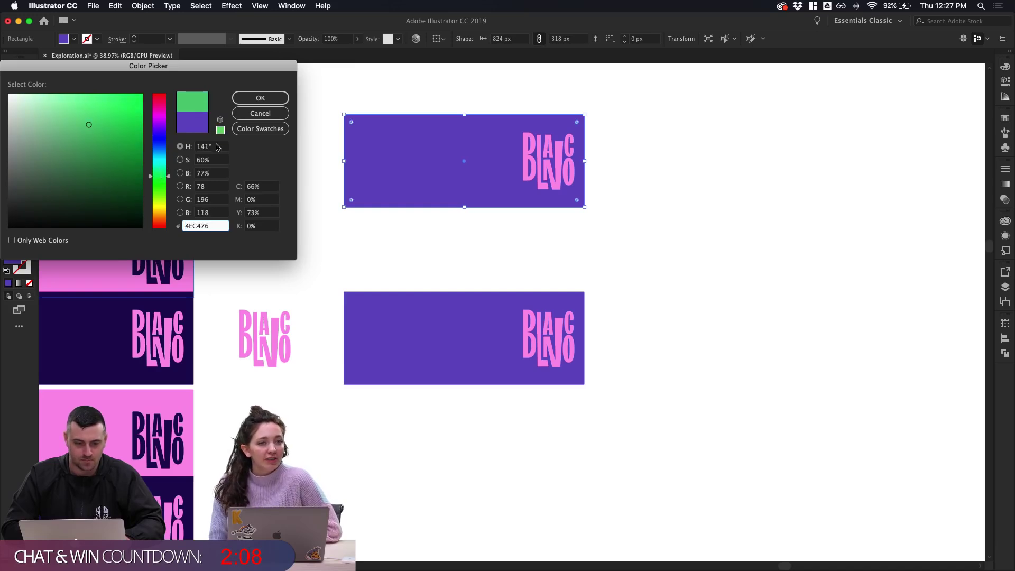
click(260, 113)
click(279, 170)
Look over the Sorbo wordmark and lettering explorations and the bottle label mockups across the canvas
scroll(278, 172, down, 4)
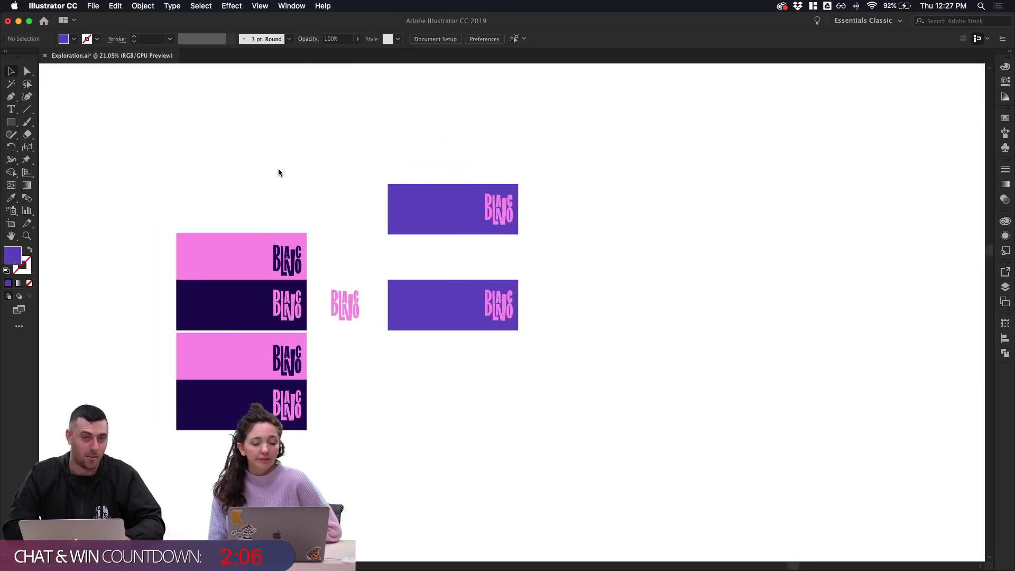
scroll(279, 173, down, 10)
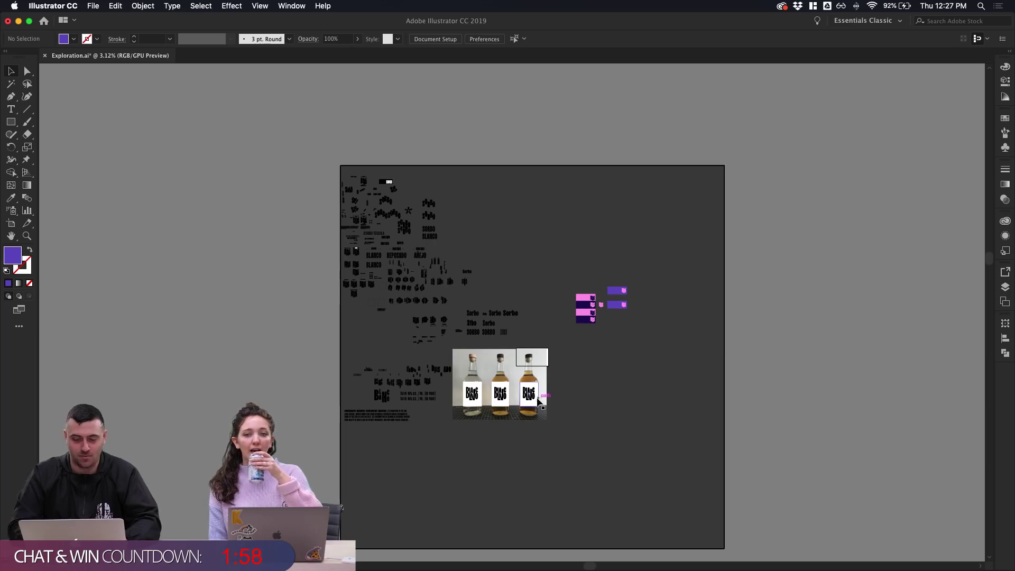
scroll(537, 397, up, 5)
drag(616, 420, 225, 512)
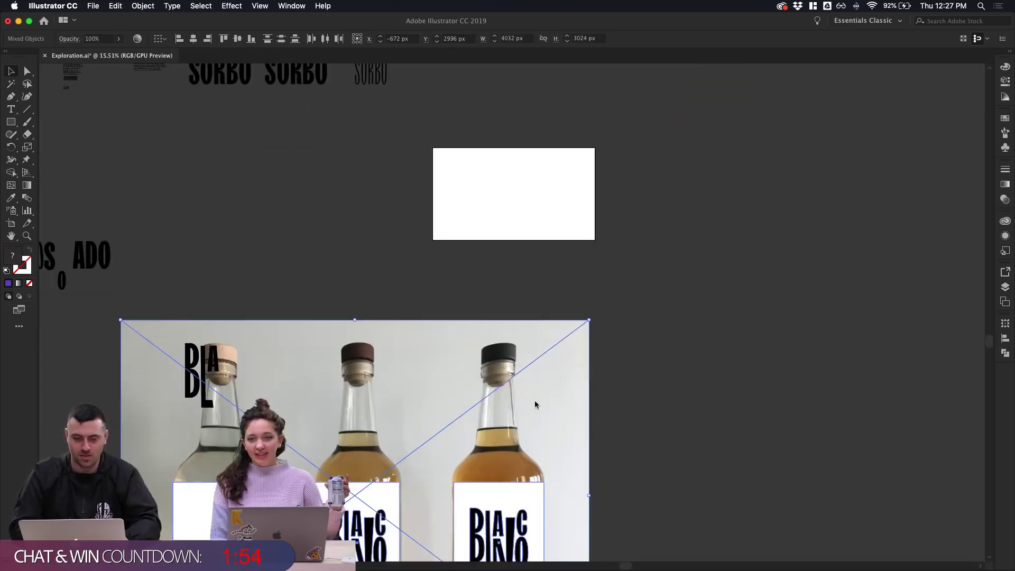
click(617, 389)
scroll(617, 389, down, 3)
scroll(617, 389, up, 3)
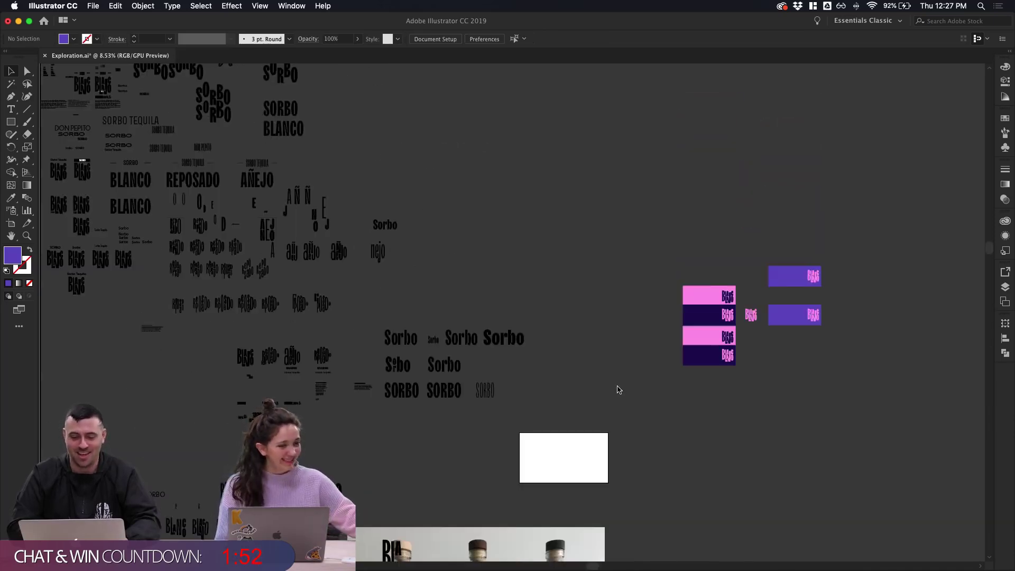
scroll(617, 389, up, 1)
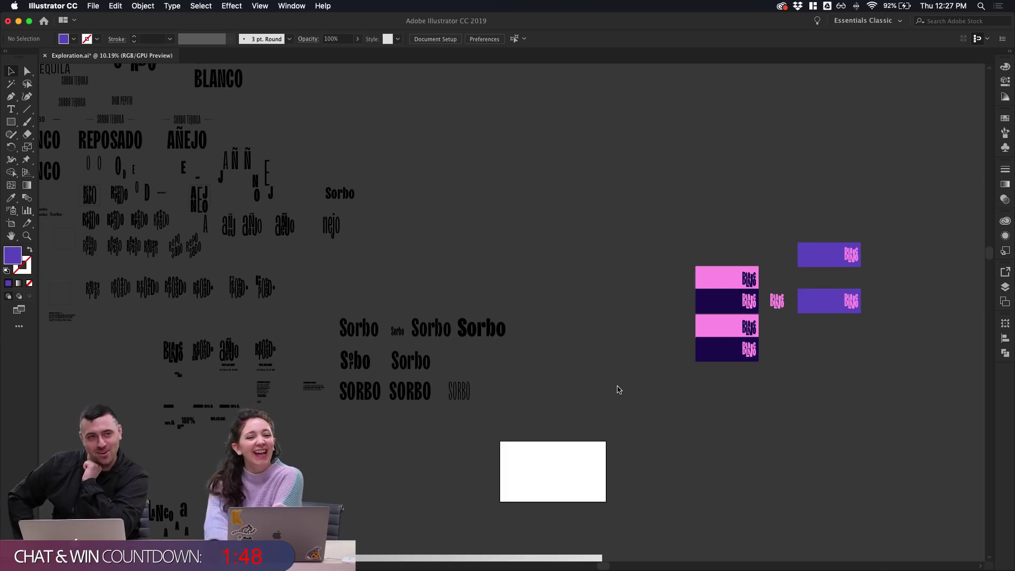
scroll(617, 389, down, 4)
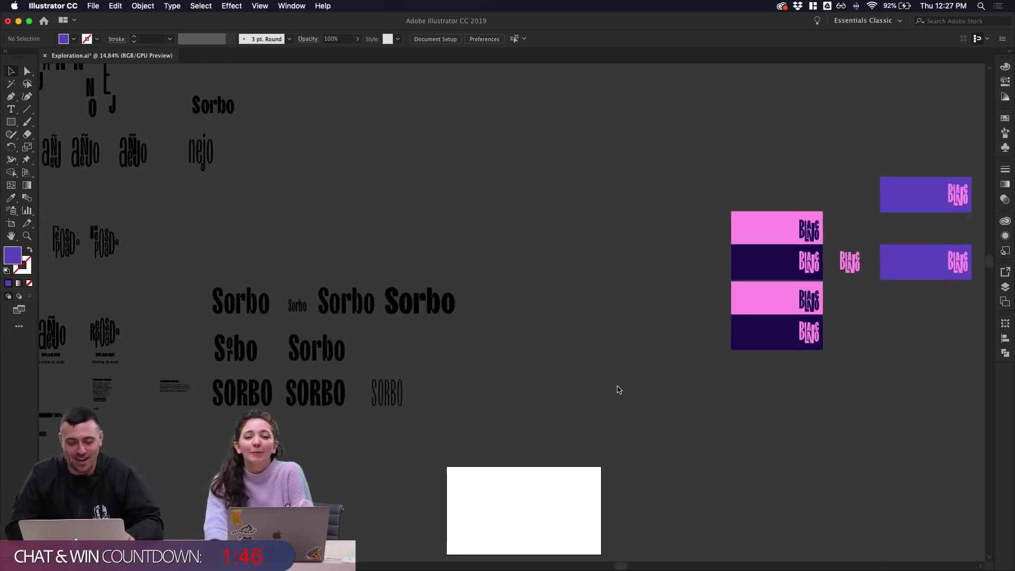
scroll(619, 389, down, 1)
scroll(619, 390, up, 4)
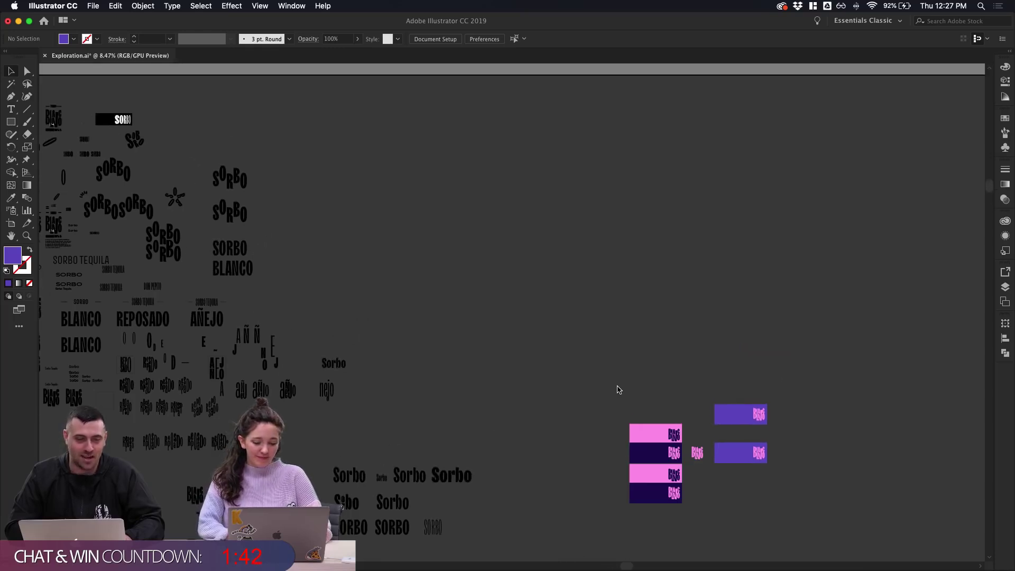
scroll(619, 389, down, 2)
scroll(619, 389, left, 2)
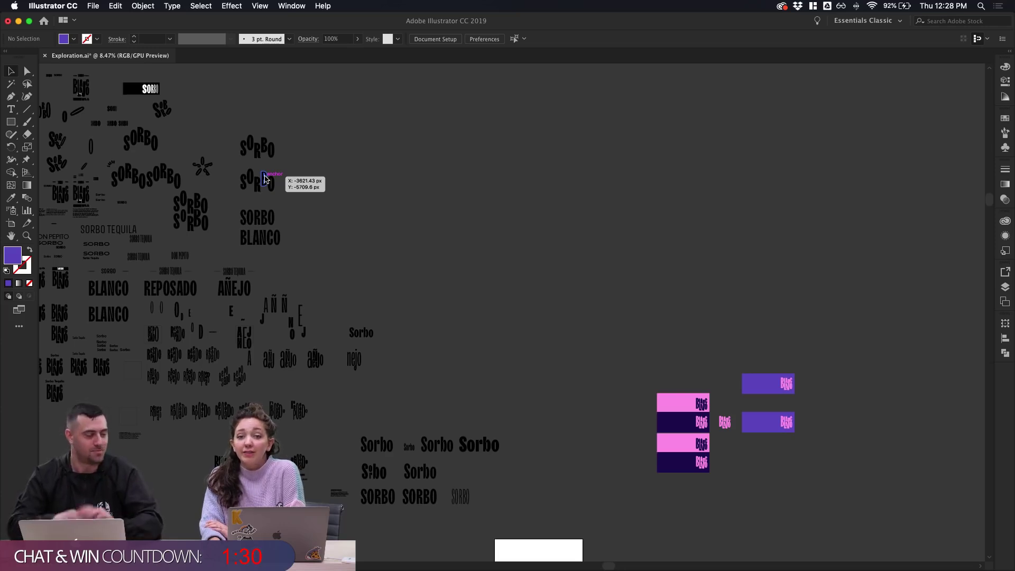
scroll(264, 178, up, 3)
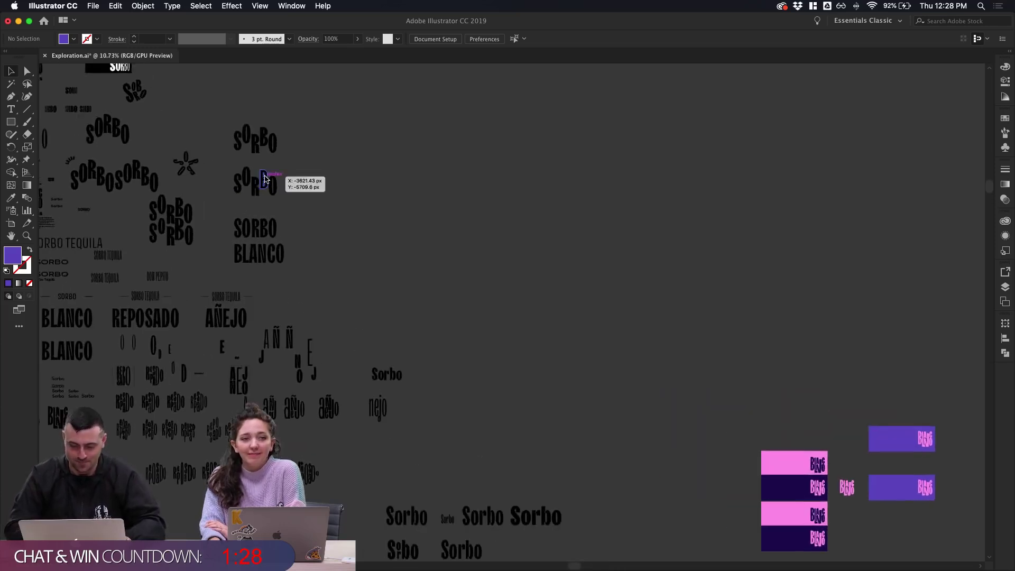
scroll(264, 178, down, 2)
scroll(265, 178, up, 3)
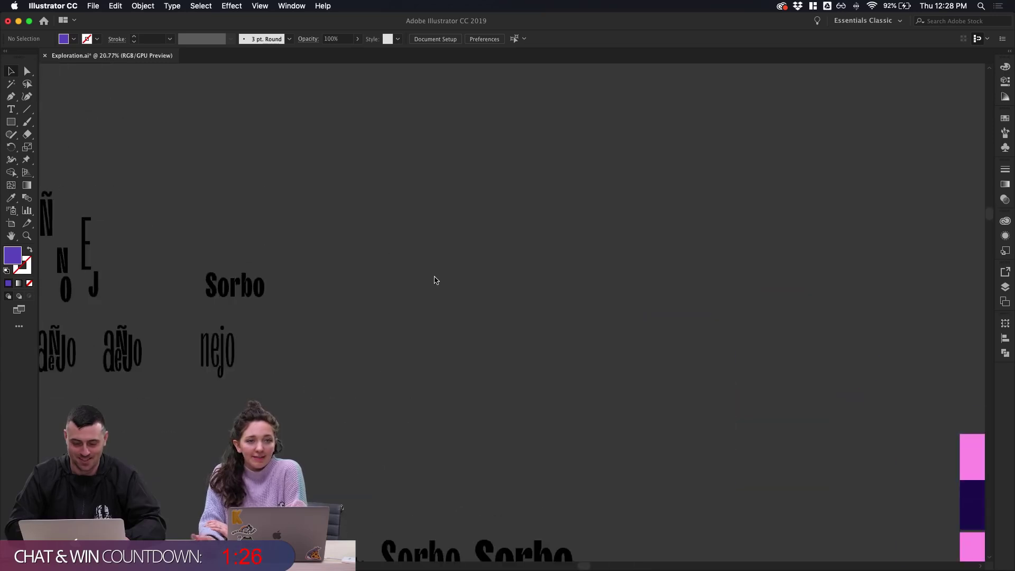
scroll(553, 407, down, 3)
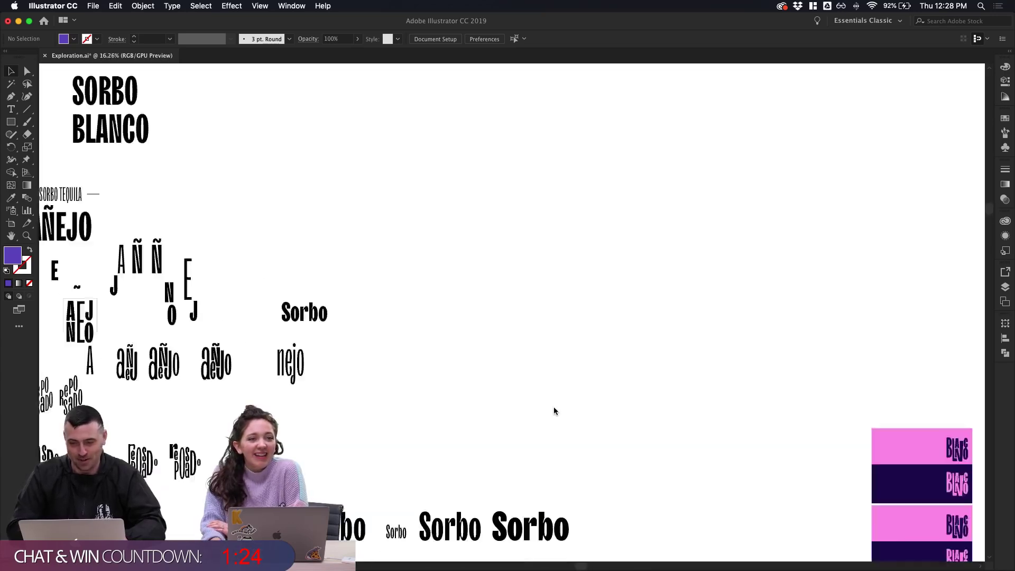
Compare the pink, navy and purple BLANCO color blocks with one another and with the standalone wordmark
scroll(549, 407, right, 3)
scroll(747, 475, up, 3)
scroll(748, 476, right, 2)
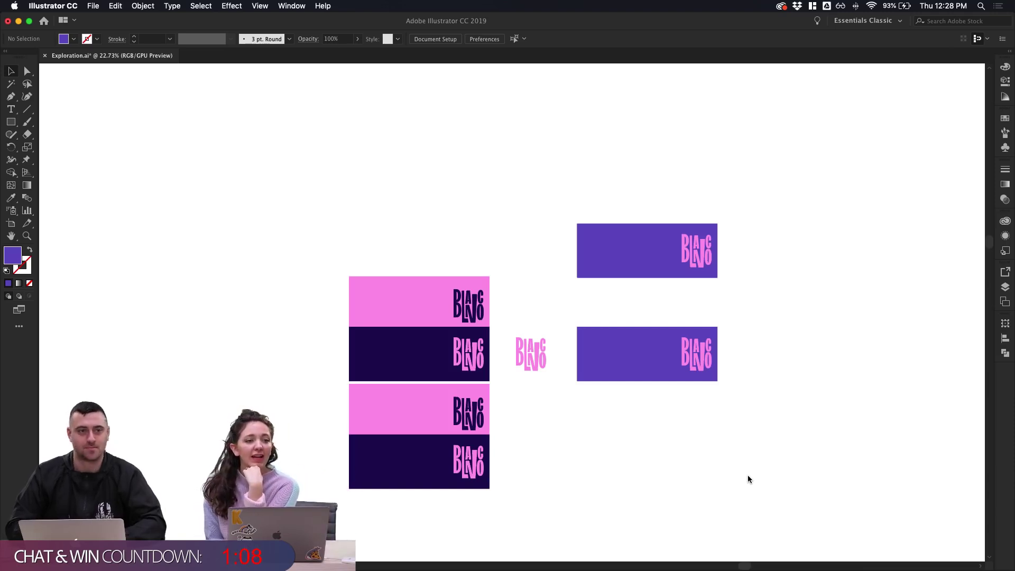
scroll(748, 475, right, 1)
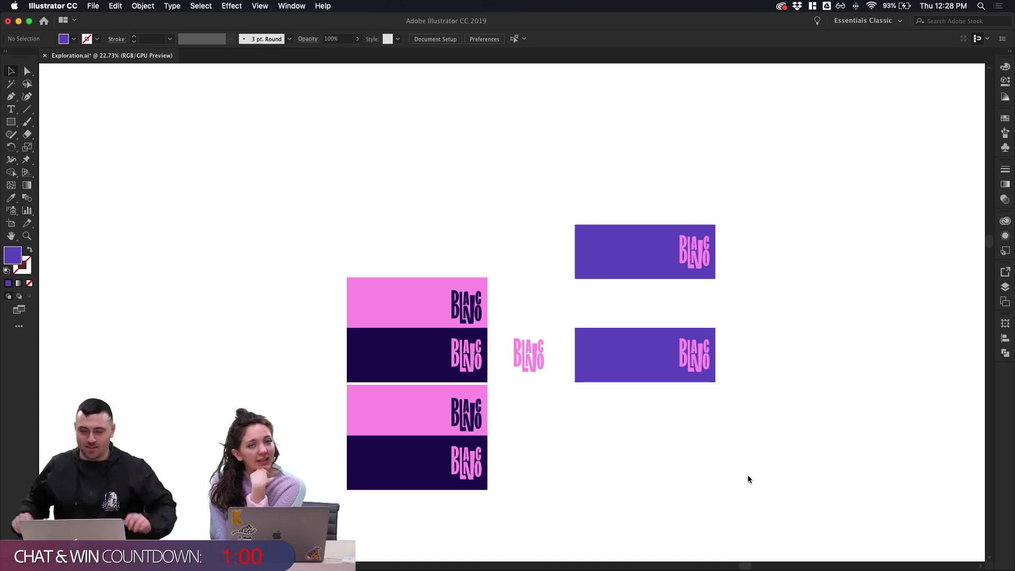
scroll(693, 433, up, 3)
scroll(703, 433, down, 2)
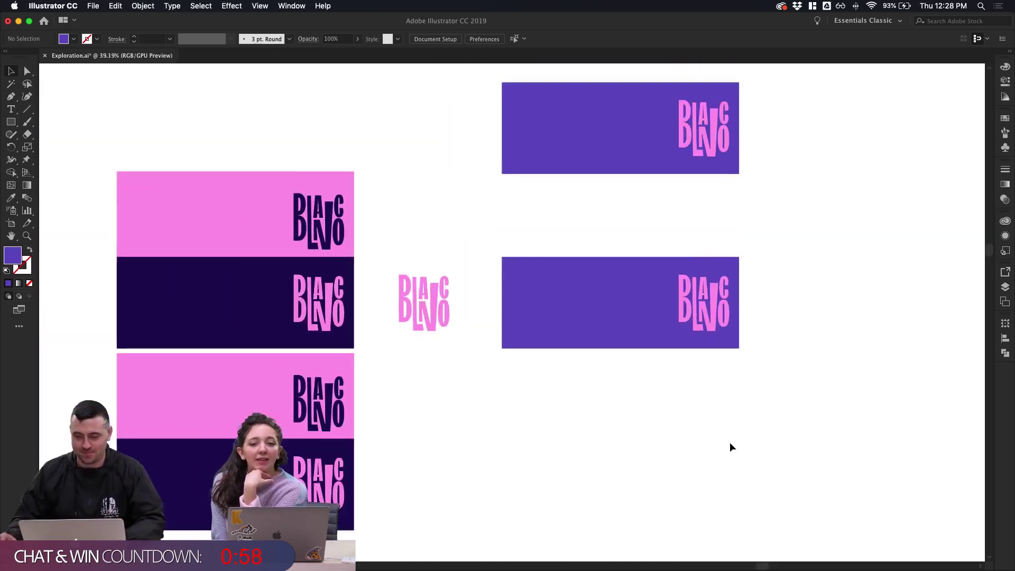
scroll(729, 442, up, 3)
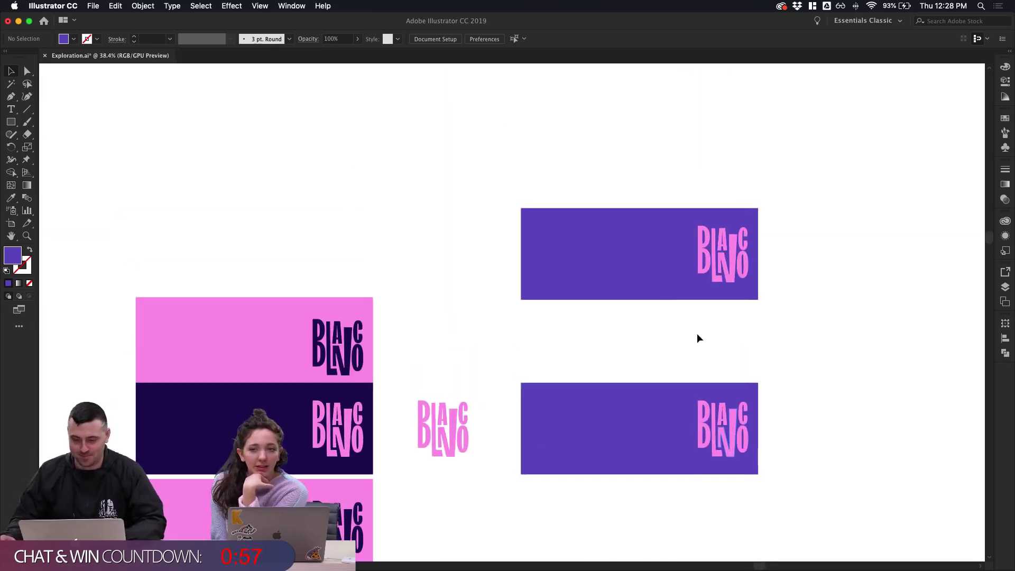
Try Recolor Artwork on the upper purple block, shifting its background to green with a hue of about 152° while keeping the lettering pink
click(630, 293)
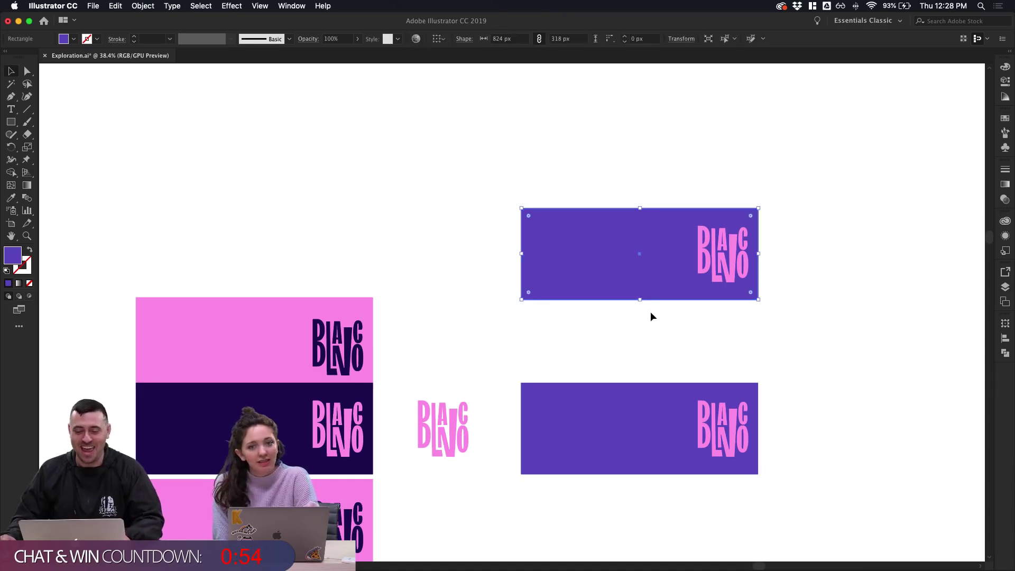
drag(653, 154, 807, 324)
click(416, 39)
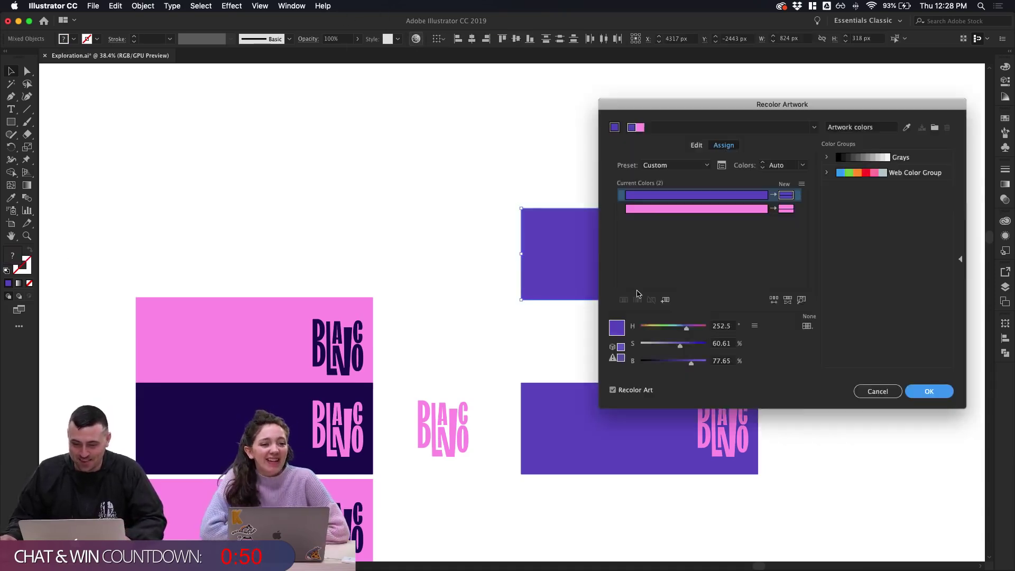
click(698, 145)
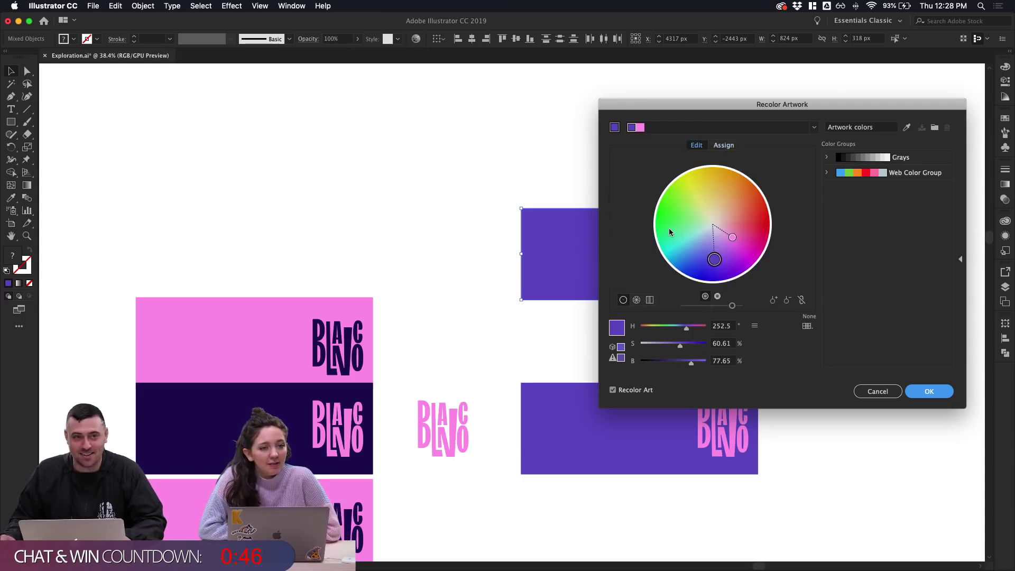
mouse_move(714, 259)
mouse_down()
mouse_move(664, 228)
mouse_move(680, 231)
mouse_up()
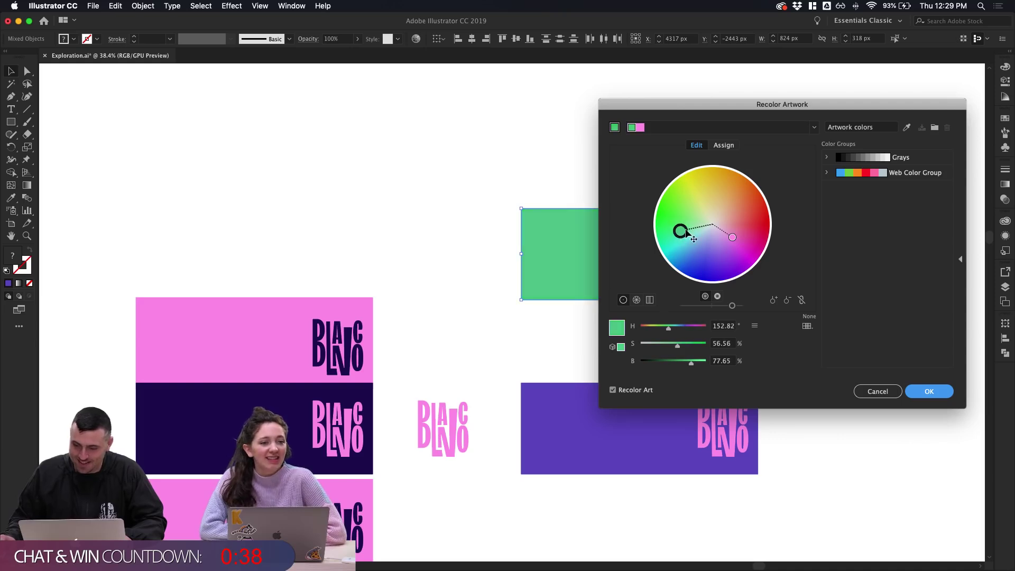
drag(773, 105, 328, 116)
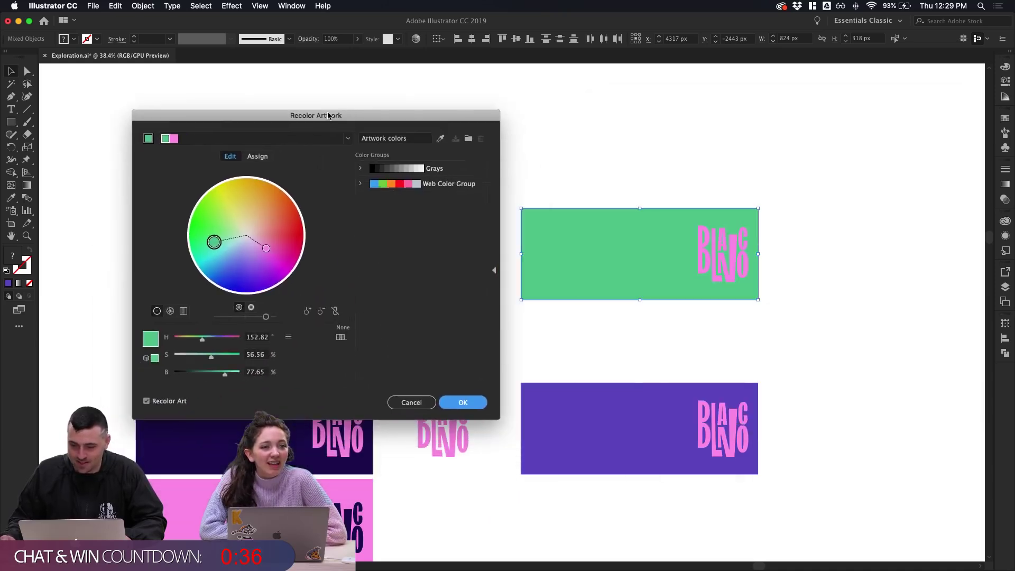
mouse_move(214, 242)
mouse_down()
mouse_move(201, 236)
mouse_move(214, 252)
mouse_up()
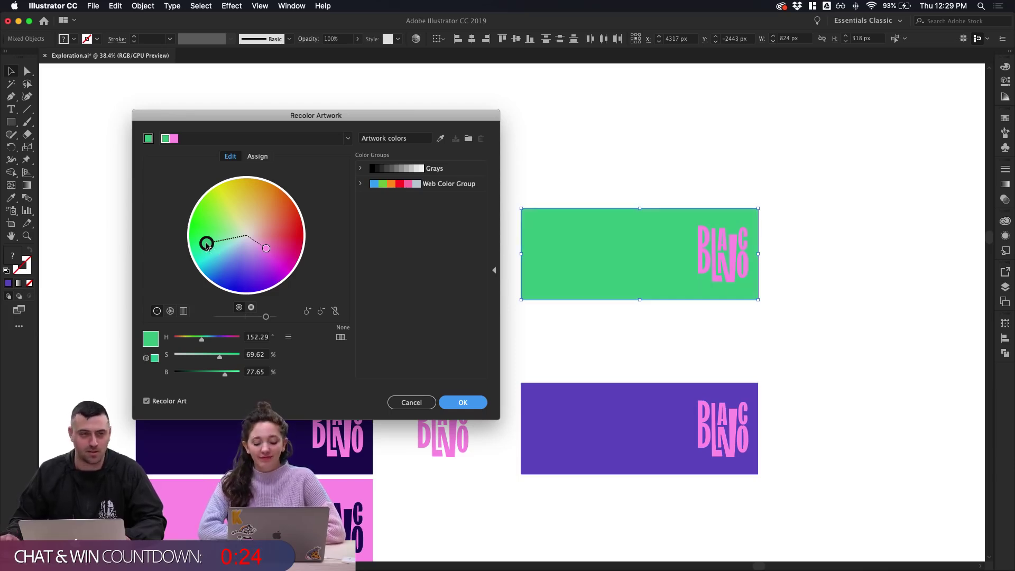
click(411, 402)
Duplicate the 1400 × 800 px Artboard 1 beside the original, level with it and with a small gap between them
scroll(457, 353, down, 5)
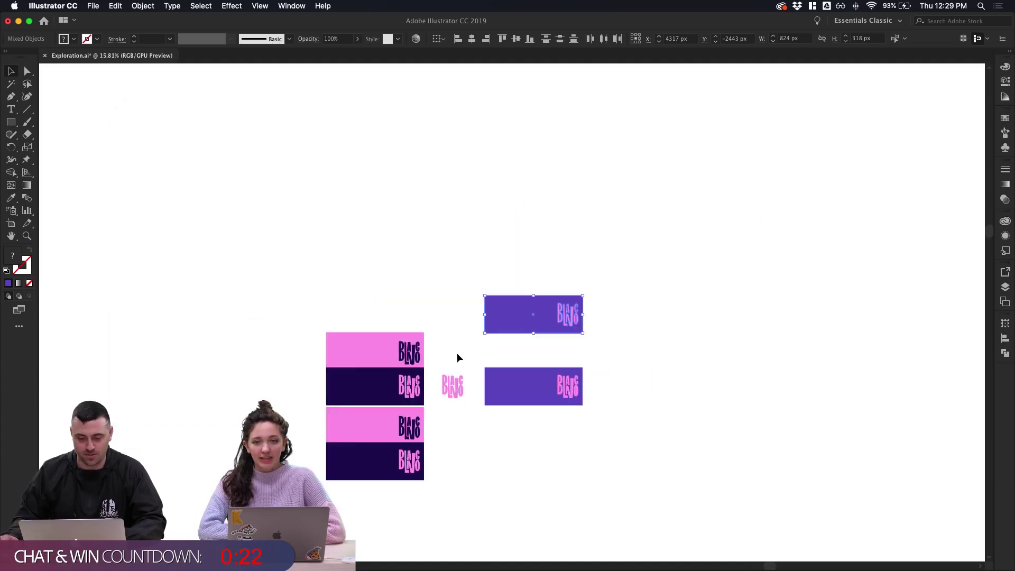
scroll(458, 358, down, 4)
scroll(467, 373, down, 3)
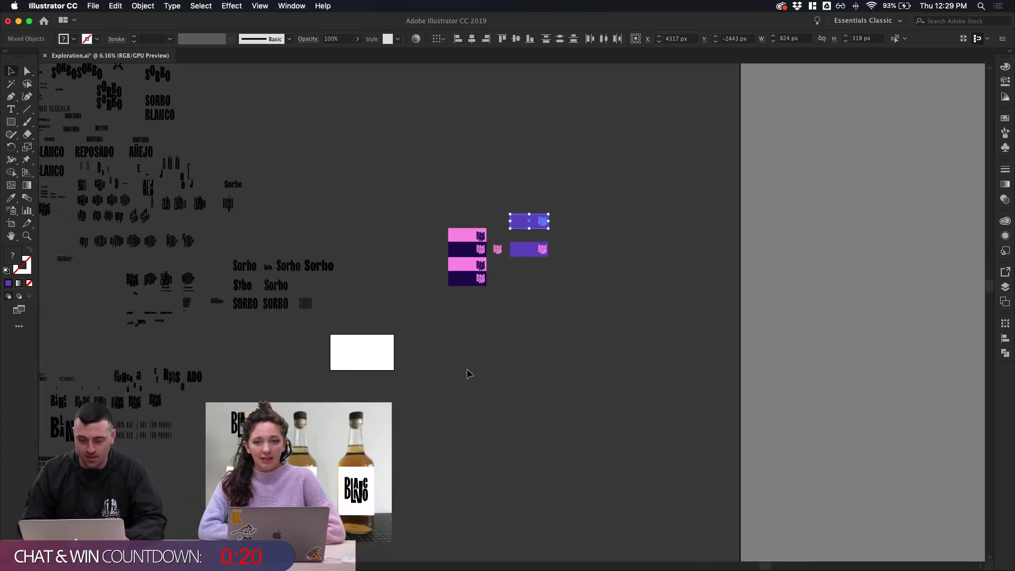
key(super+shift+p)
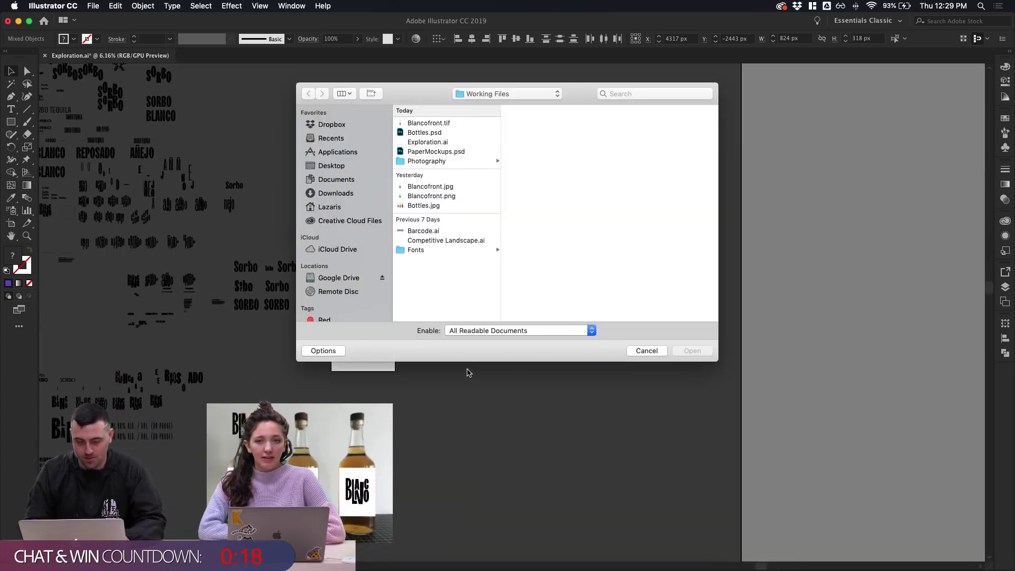
click(647, 351)
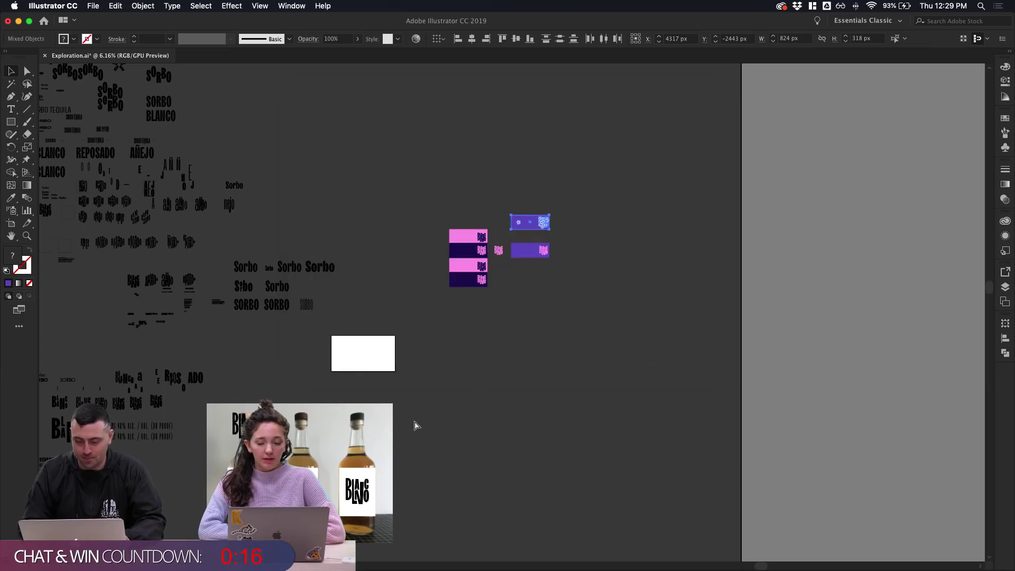
key(shift+o)
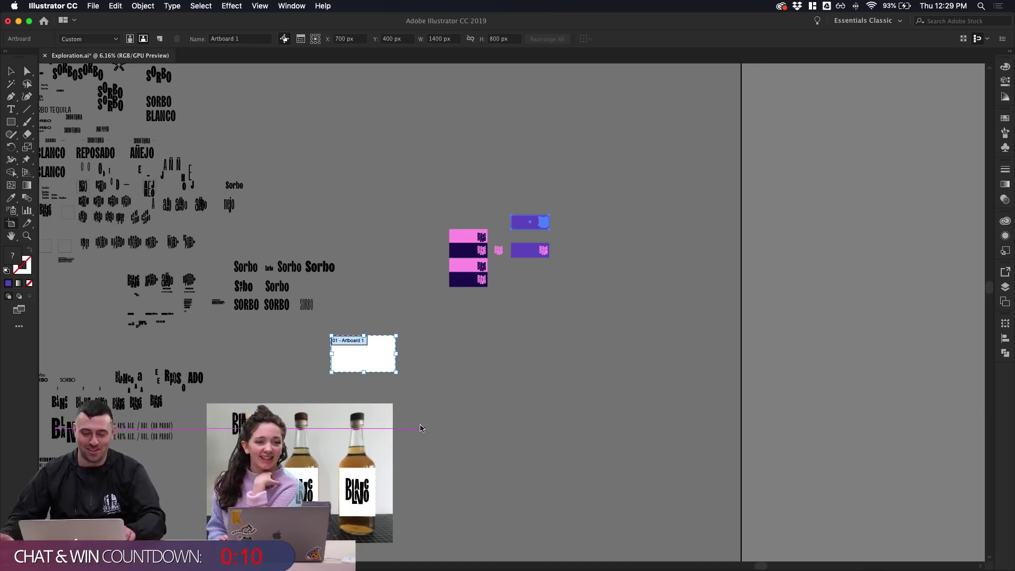
drag(366, 355, 441, 355)
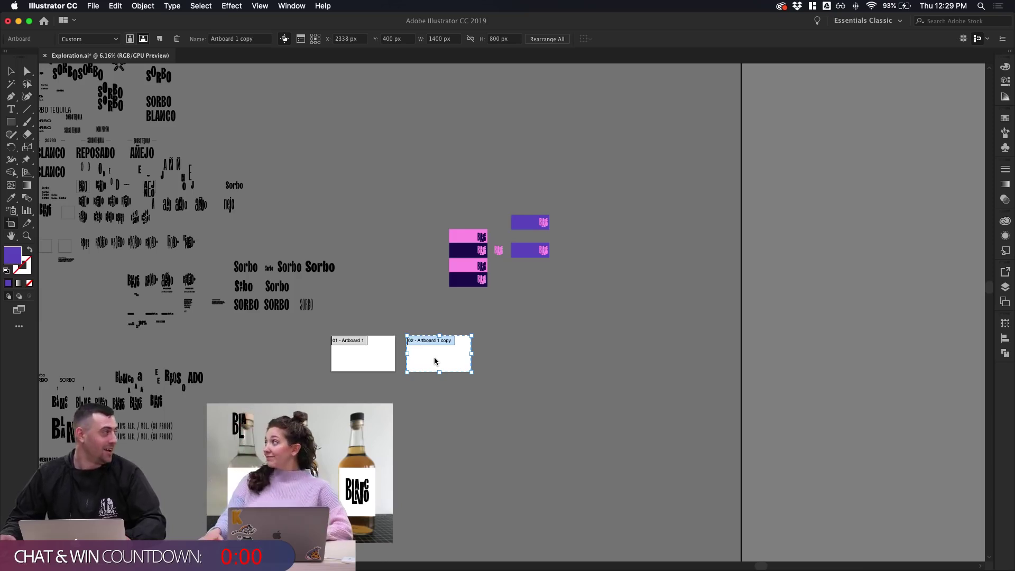
scroll(435, 359, left, 2)
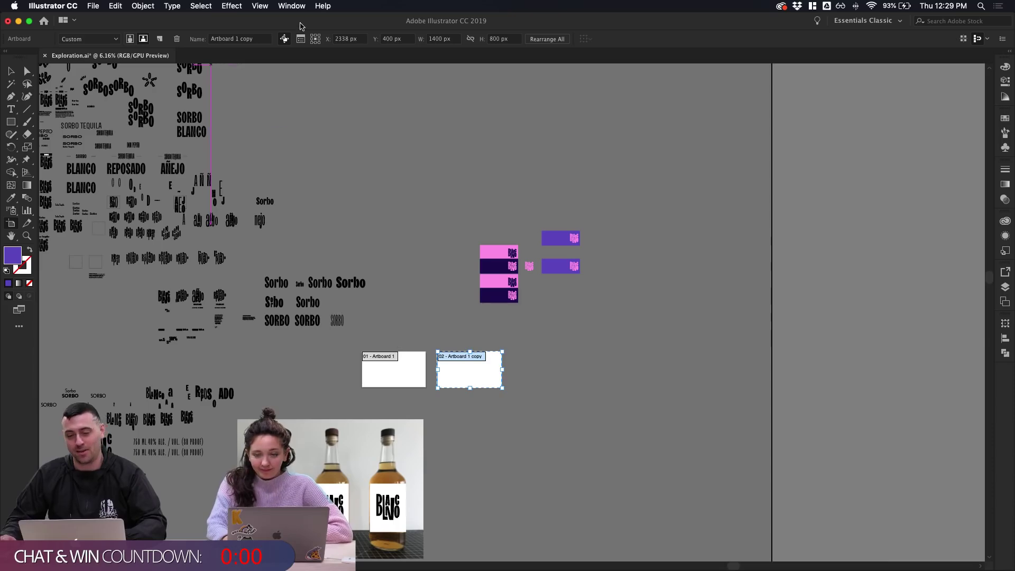
click(10, 71)
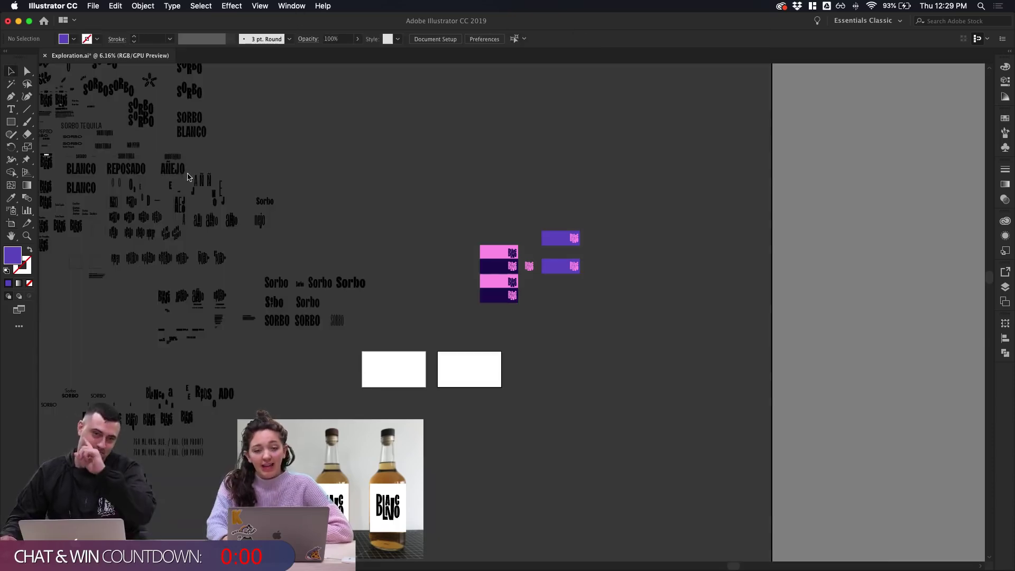
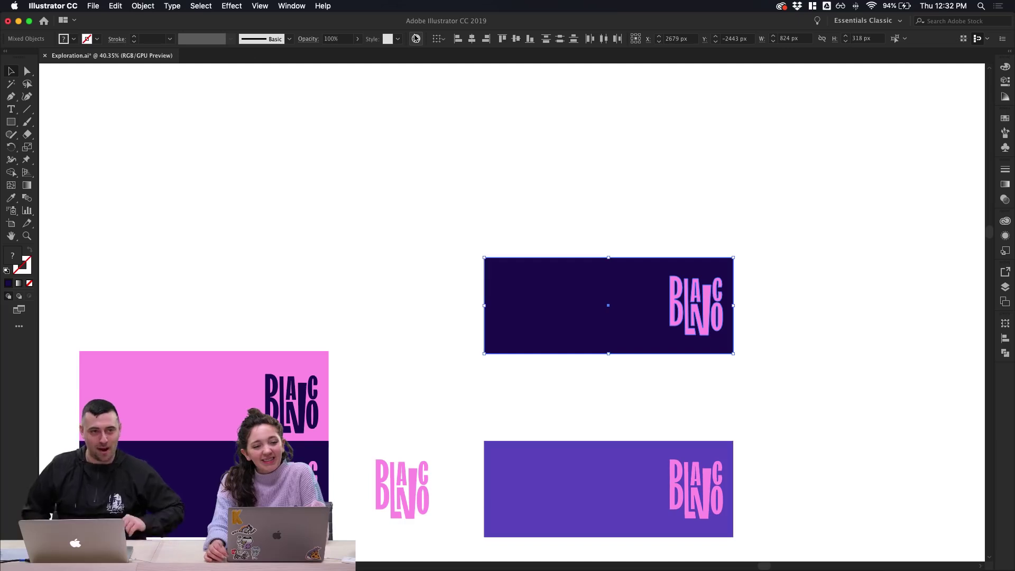
Duplicate the upper navy BLANCO block directly above the original, leaving a small gap between them
click(483, 178)
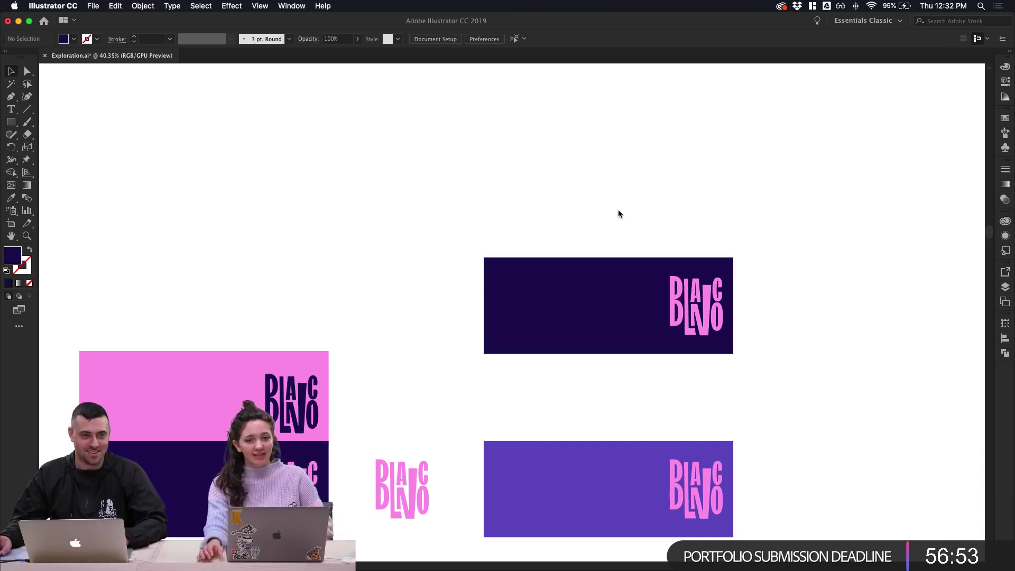
scroll(619, 212, down, 2)
scroll(619, 212, up, 4)
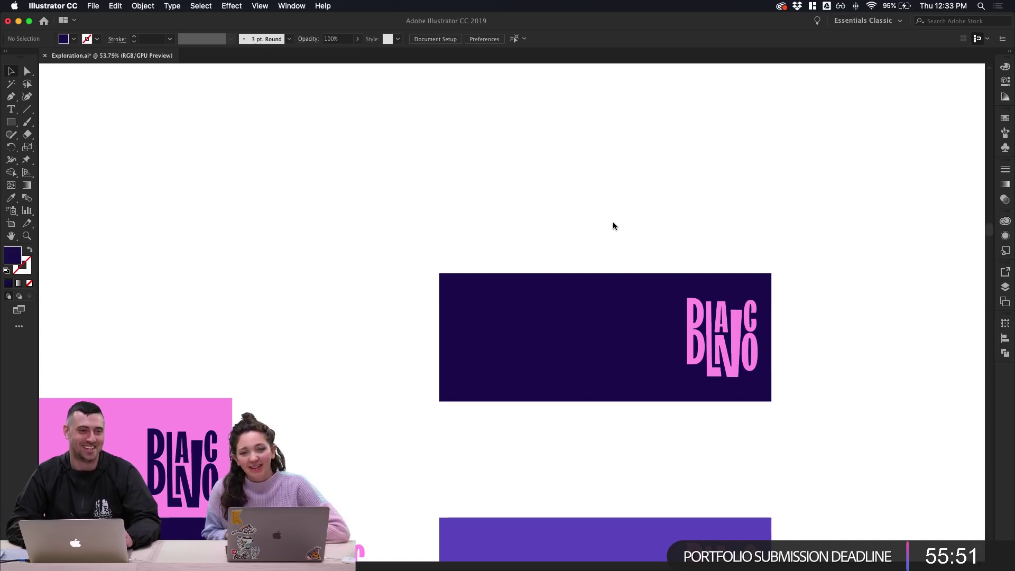
scroll(614, 221, down, 5)
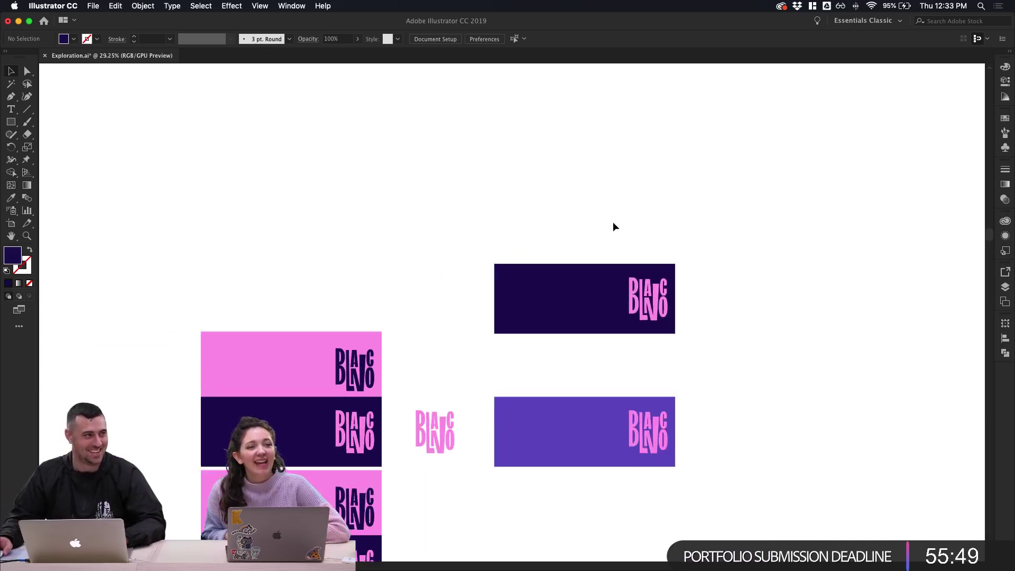
scroll(627, 228, up, 2)
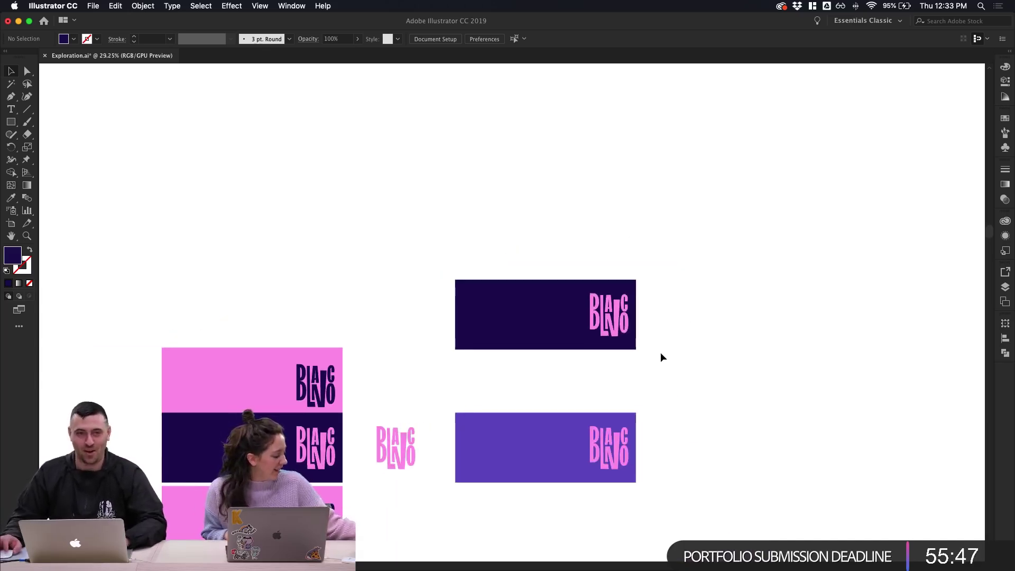
drag(662, 351, 550, 230)
drag(547, 294, 546, 191)
click(719, 201)
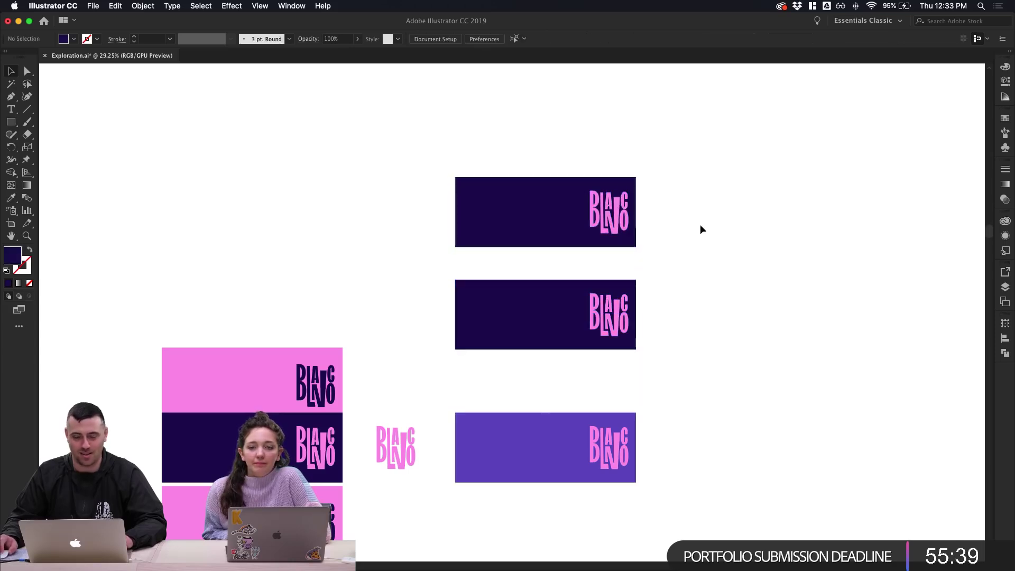
Try to move the pink BLANCO lettering out of the topmost navy block and place it beside the block
click(626, 233)
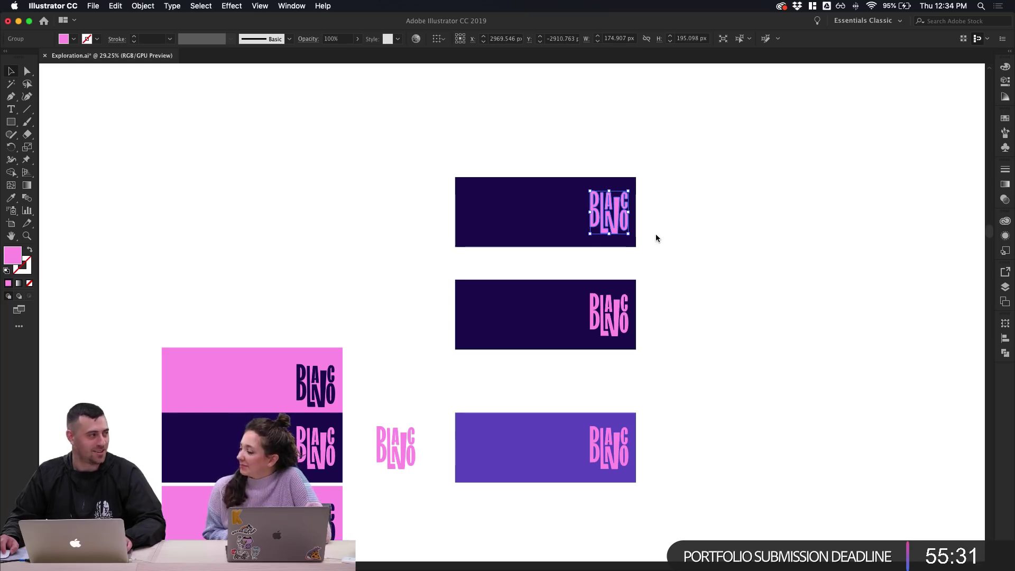
click(656, 235)
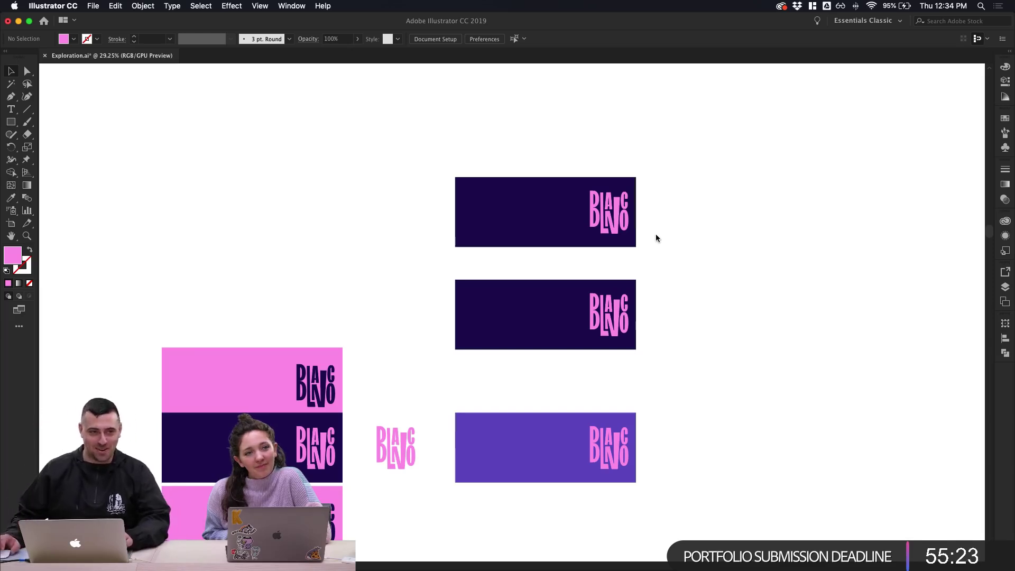
drag(657, 261, 493, 114)
click(636, 169)
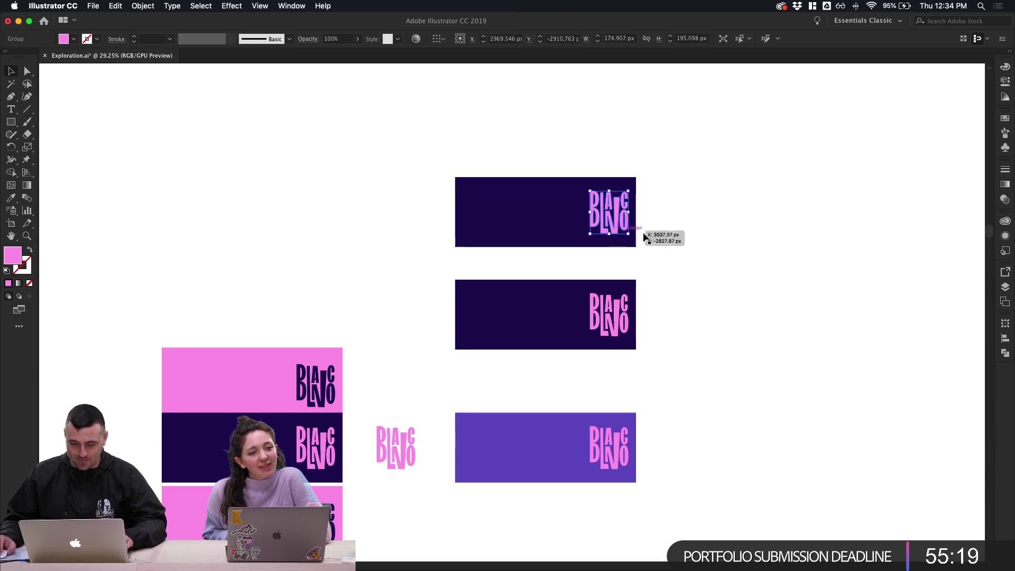
drag(617, 232, 719, 226)
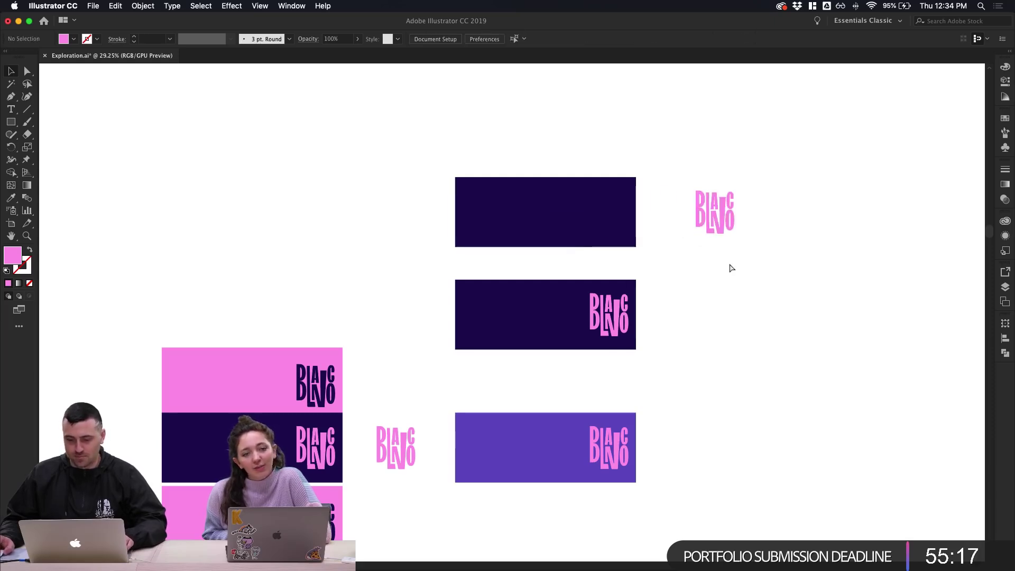
key(cmd+z)
click(727, 270)
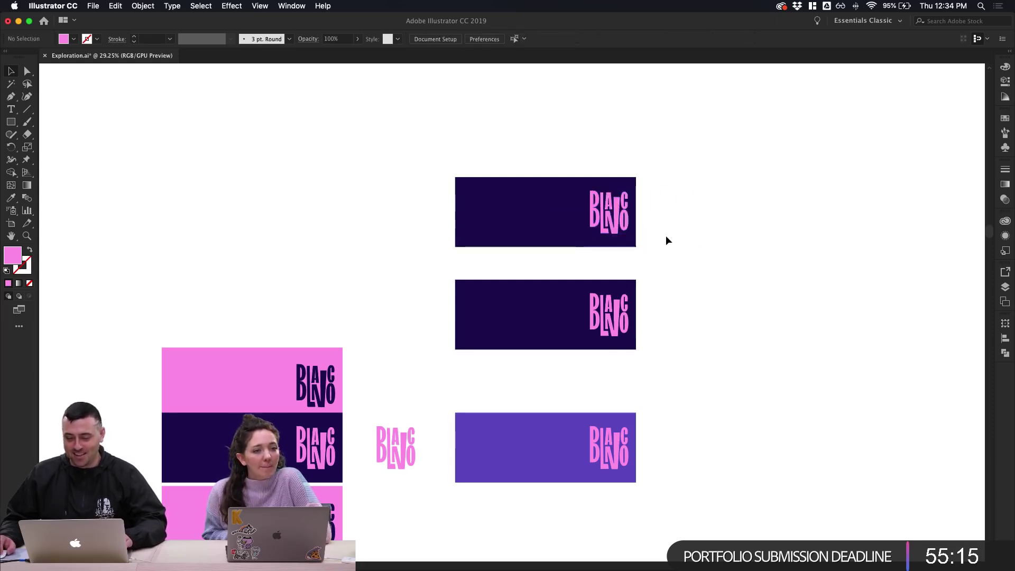
mouse_move(652, 247)
mouse_down()
mouse_move(594, 177)
mouse_move(602, 171)
mouse_move(639, 243)
mouse_up()
click(605, 170)
scroll(609, 160, down, 1)
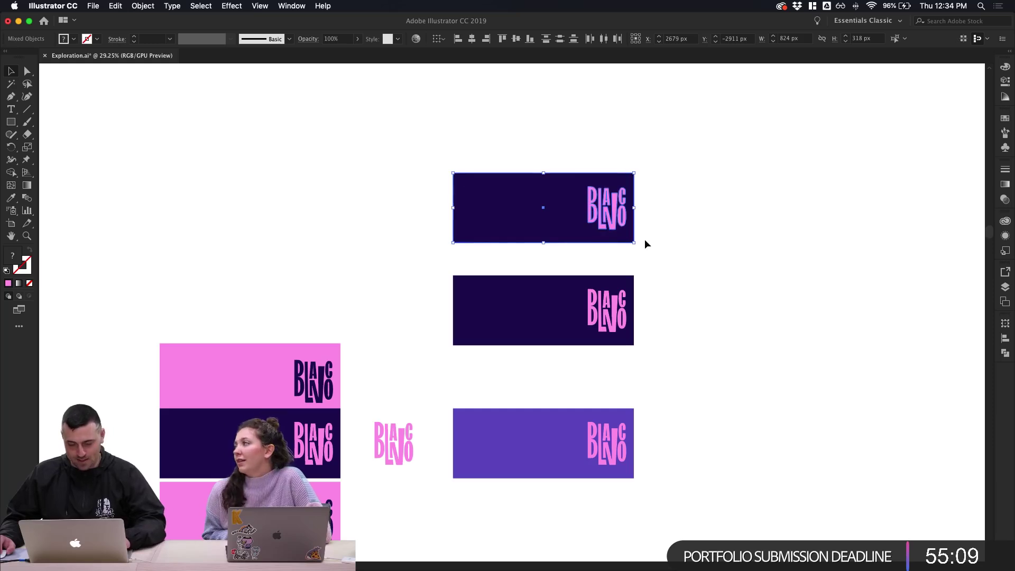
click(636, 362)
Switch to Photoshop and set the Hue/Saturation 1 copy layer to a hue of +40 and a lightness of -26 for a navy background
click(468, 561)
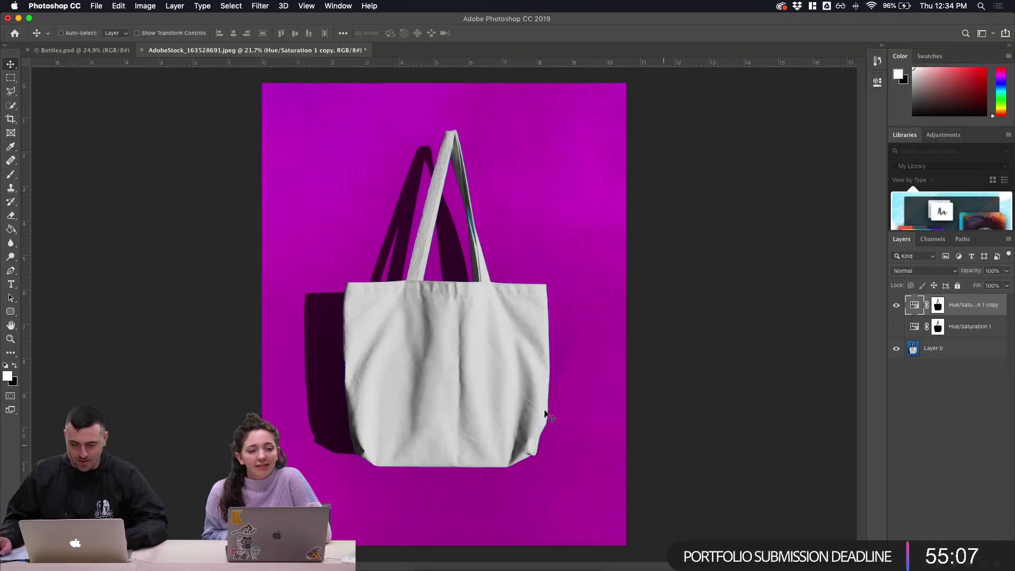
mouse_move(542, 565)
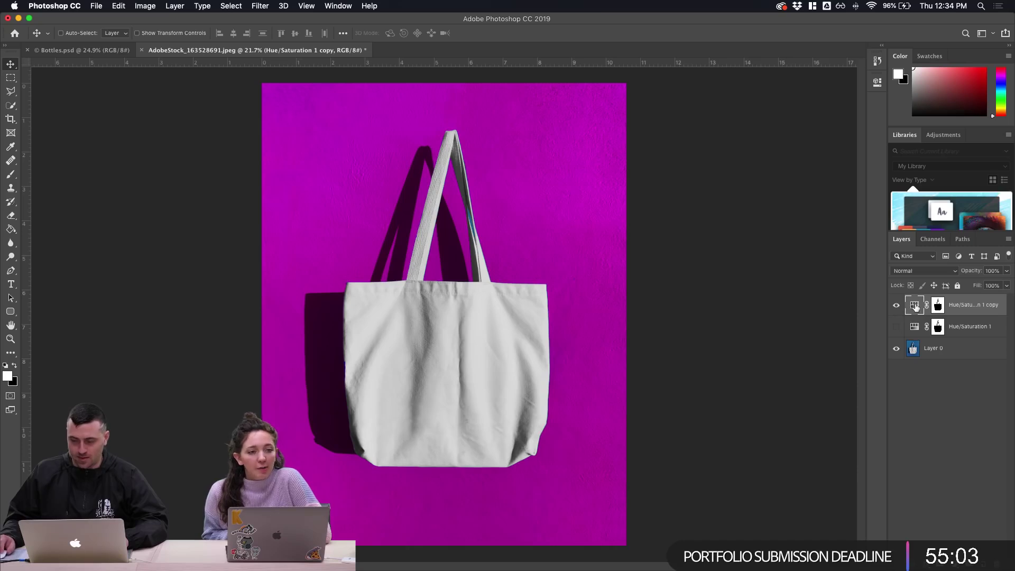
double_click(915, 305)
drag(800, 152, 770, 194)
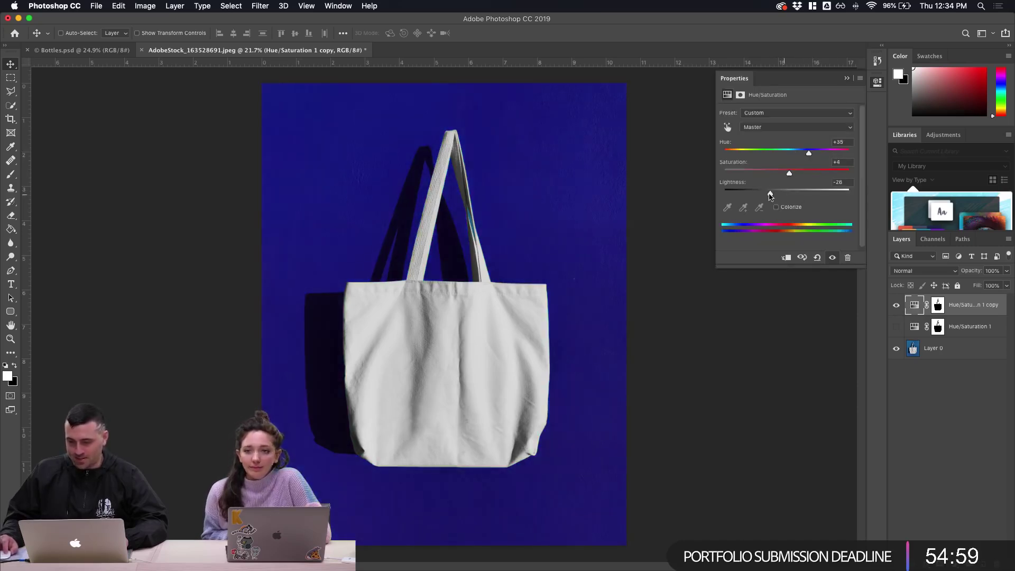
mouse_move(810, 153)
mouse_down()
mouse_move(824, 154)
mouse_move(816, 155)
mouse_up()
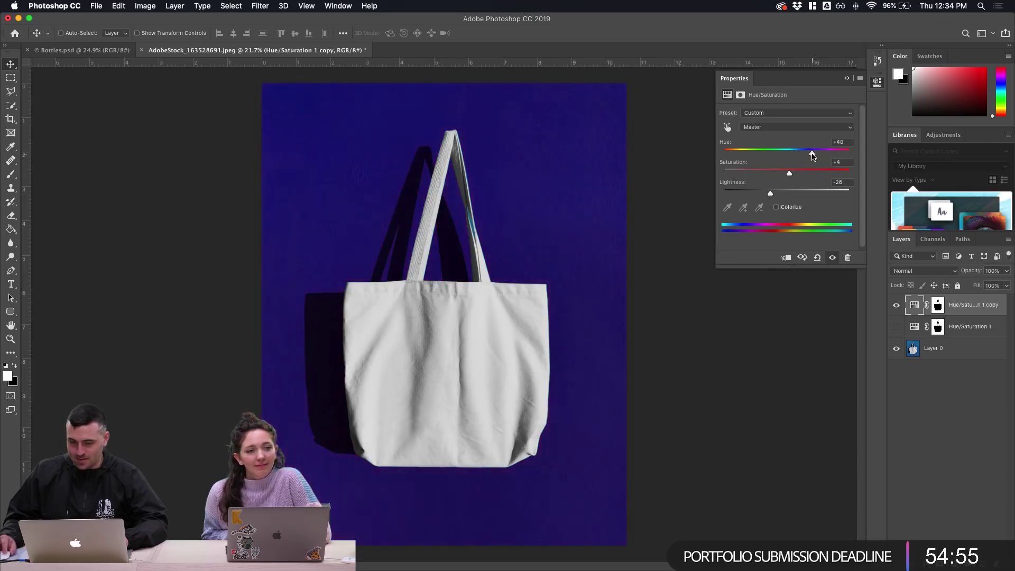
click(846, 79)
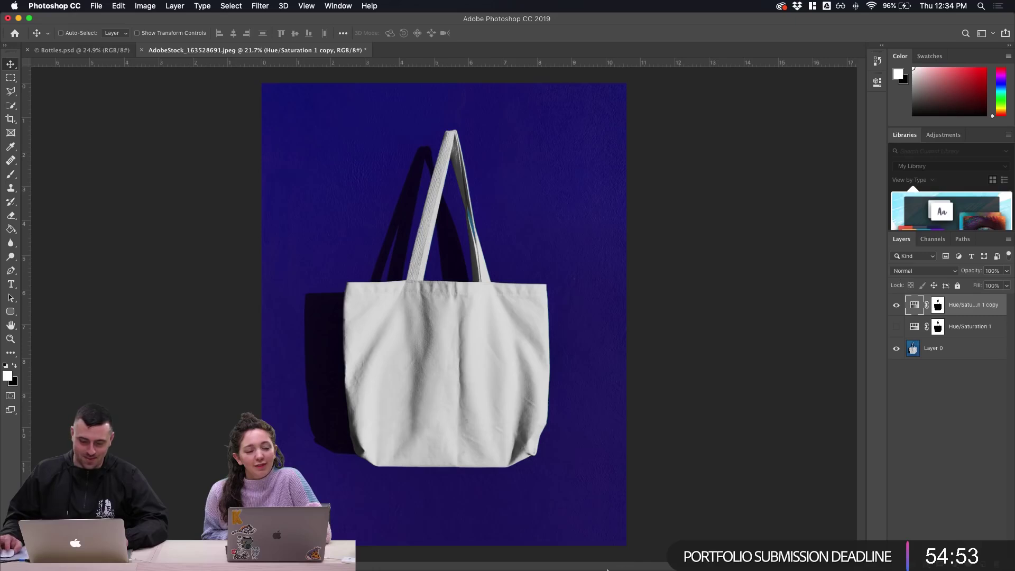
Switch to Illustrator and copy the pink BLANCO lettering from the lower of the two navy blocks beside the purple one
click(429, 562)
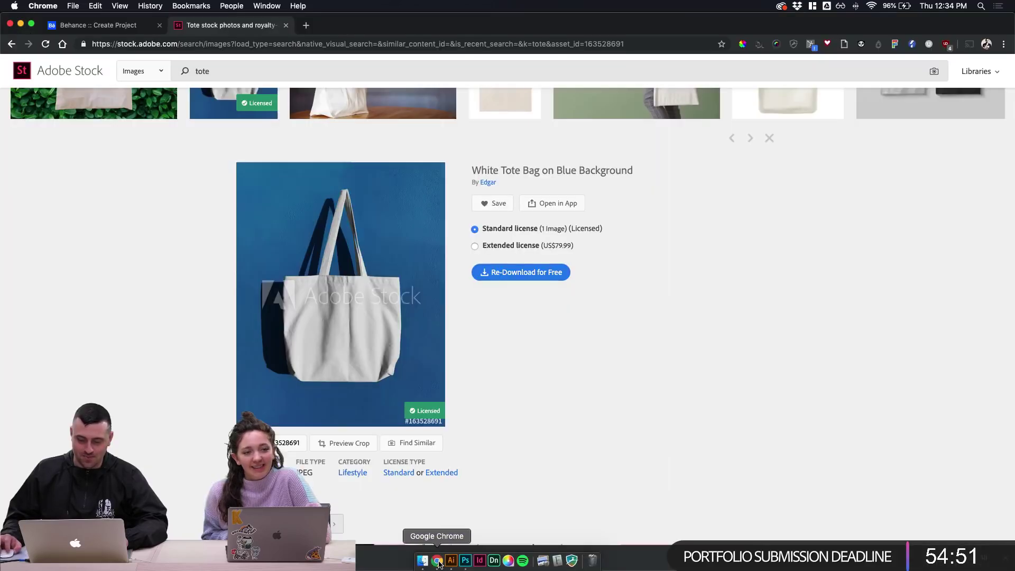
mouse_move(435, 567)
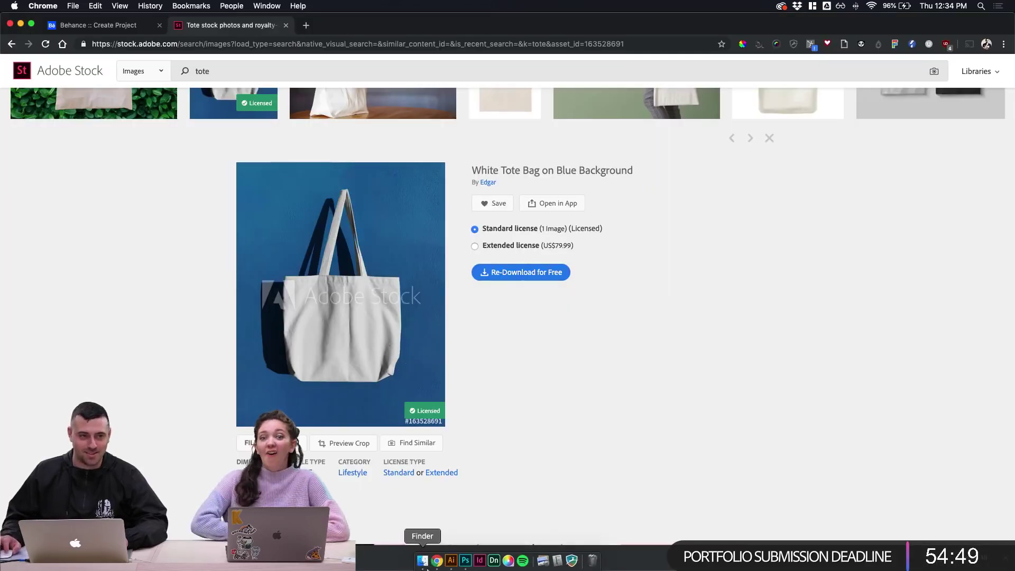
click(422, 561)
click(438, 563)
click(451, 561)
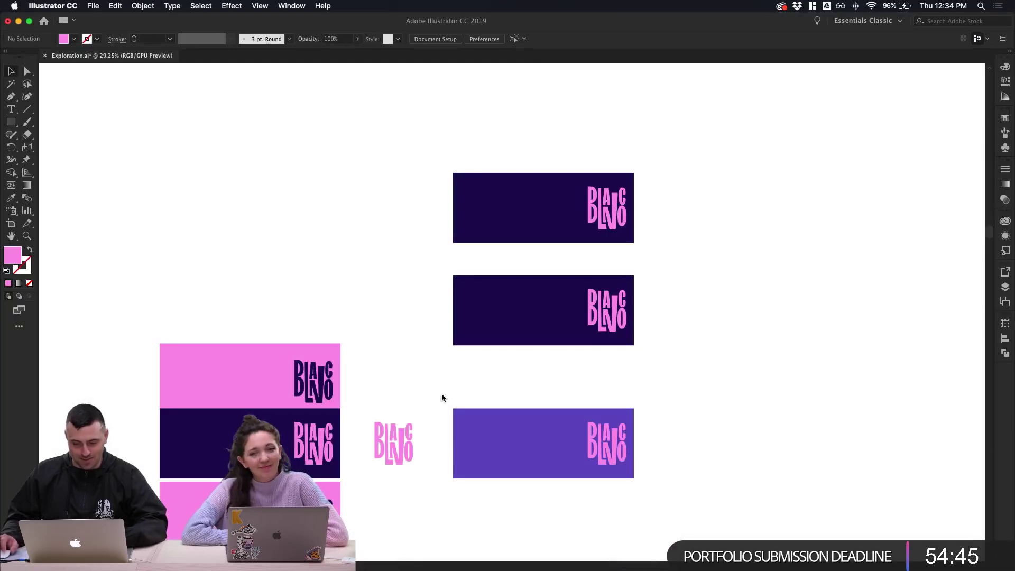
click(610, 317)
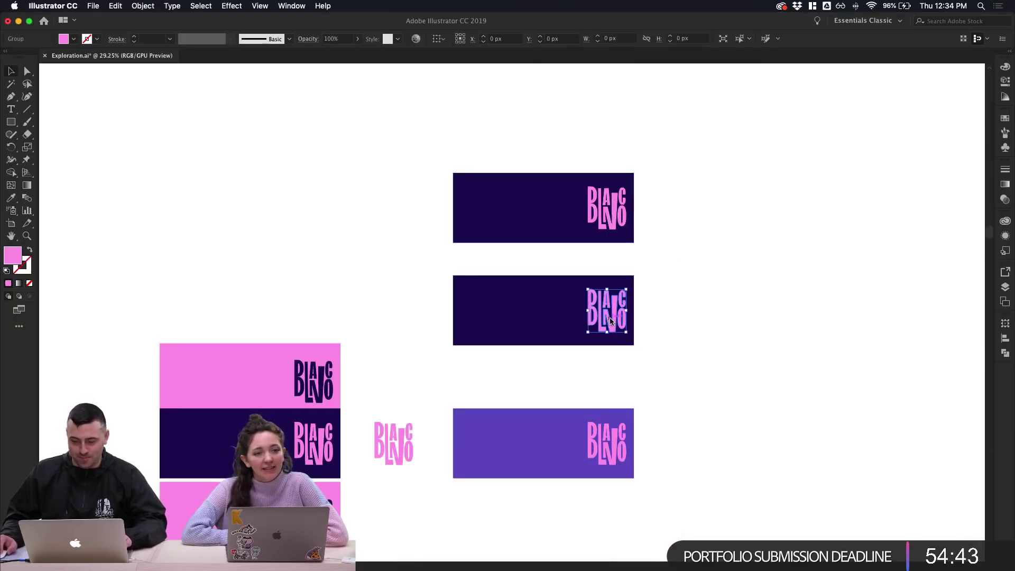
click(626, 485)
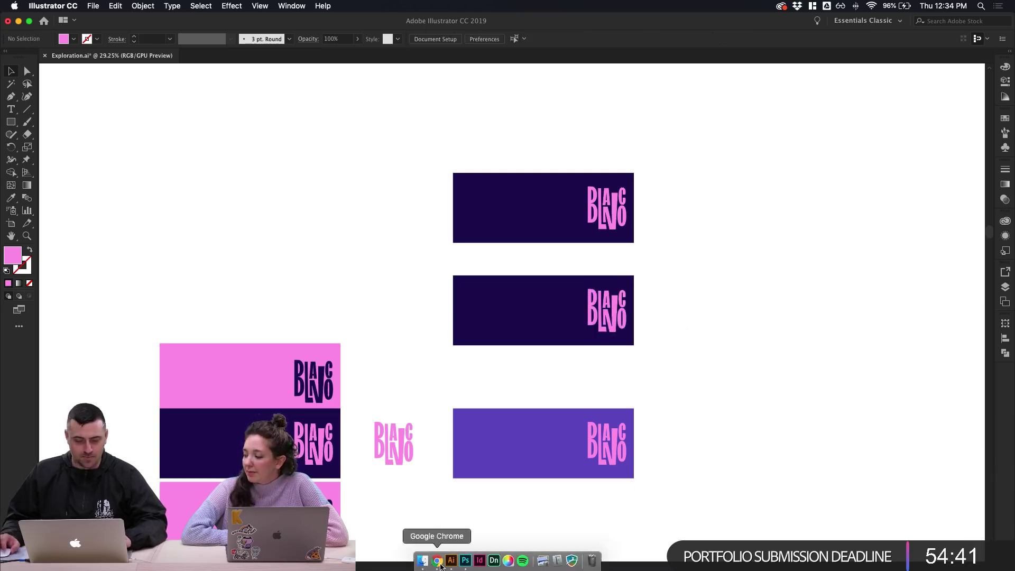
Switch to Photoshop, paste the BLANCO lettering as a smart object, and place it in the middle of the tote bag's front
click(465, 560)
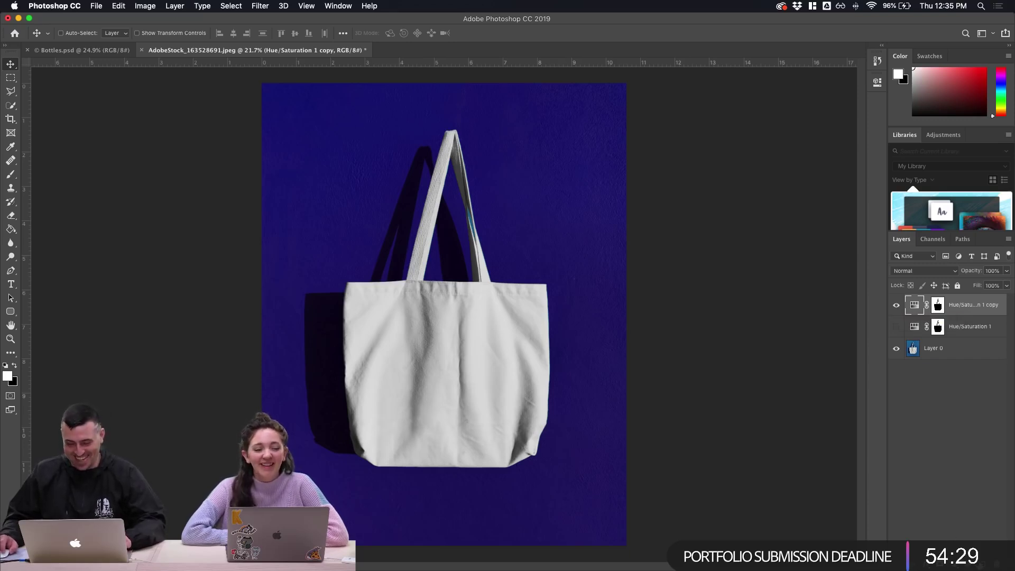
key(super+v)
click(429, 182)
drag(459, 307, 482, 363)
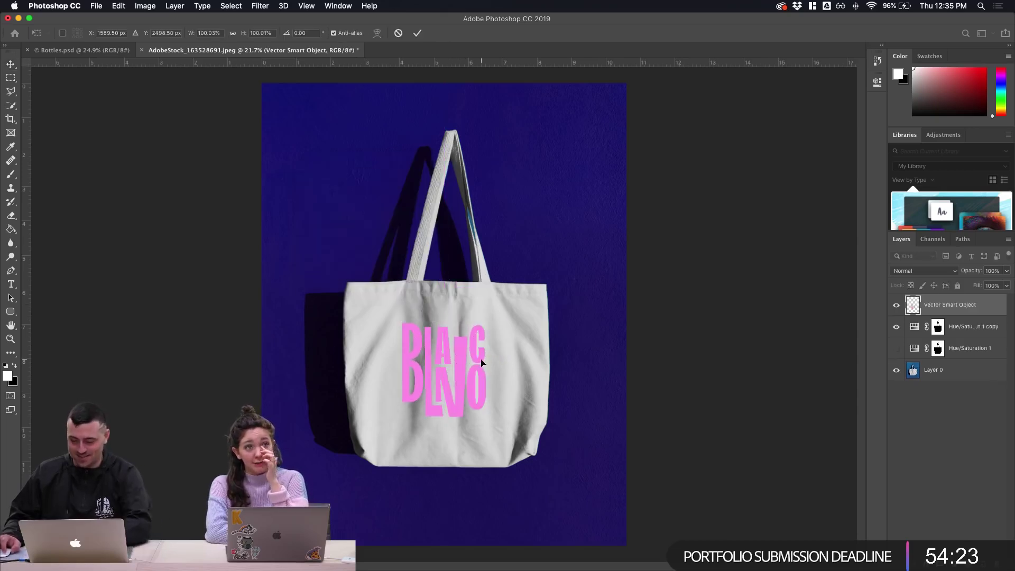
key(Return)
Preview blend modes such as Luminosity on the BLANCO lettering, keeping the layer at Normal
click(925, 272)
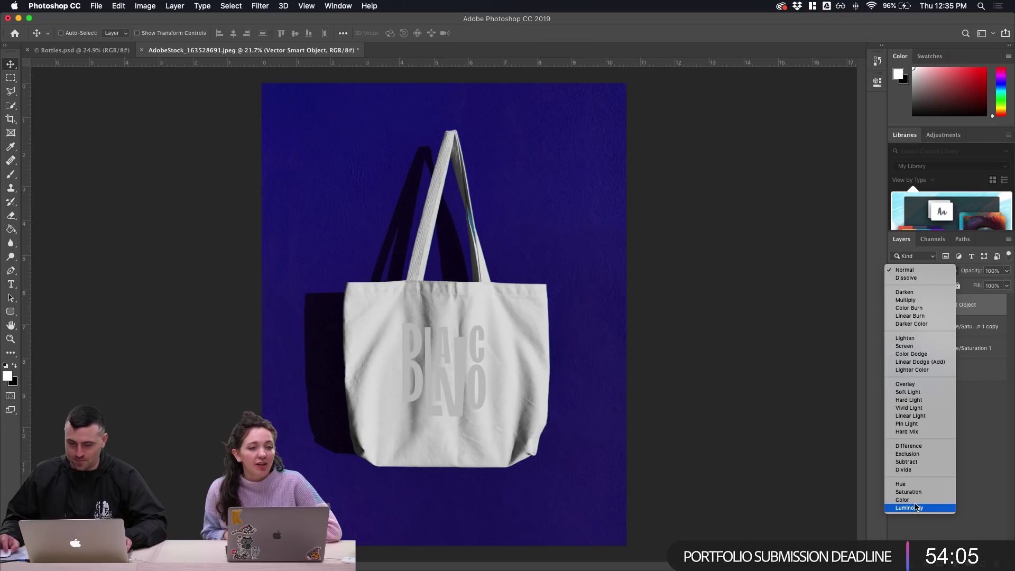
click(911, 270)
click(978, 452)
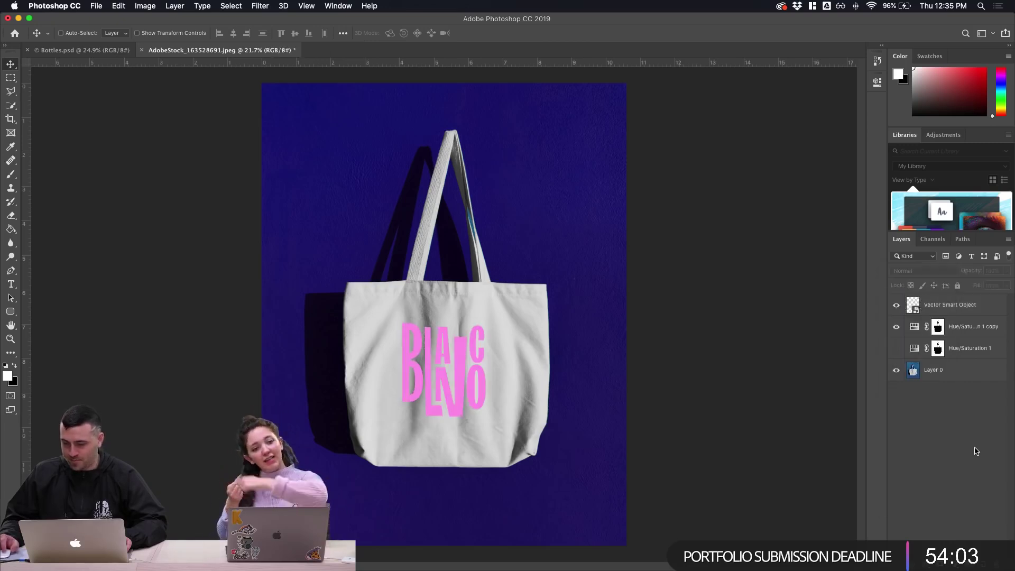
Switch to Illustrator and copy the fill's hex value 1E0A56 from the topmost navy block, leaving the color unchanged
click(437, 563)
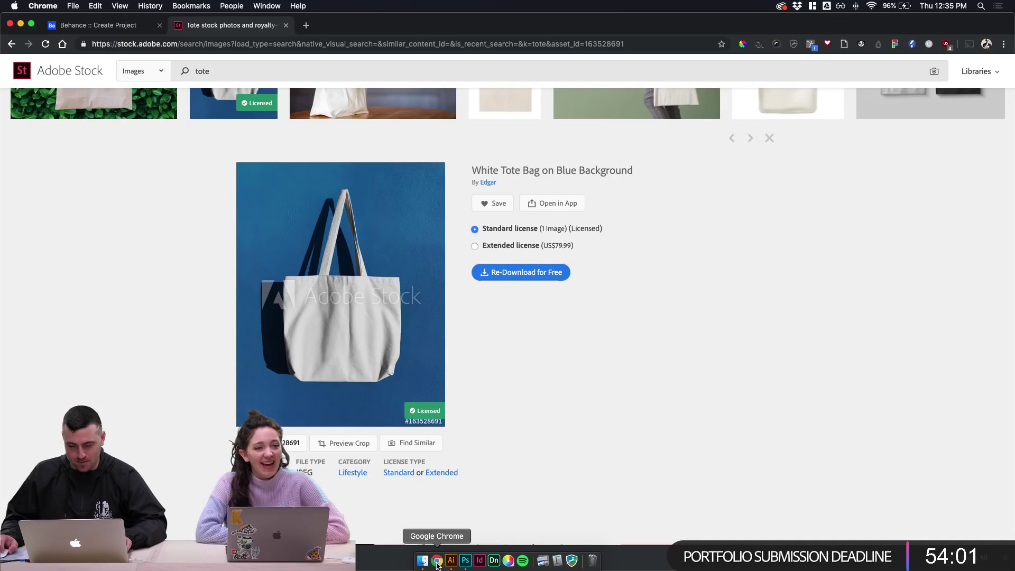
click(452, 561)
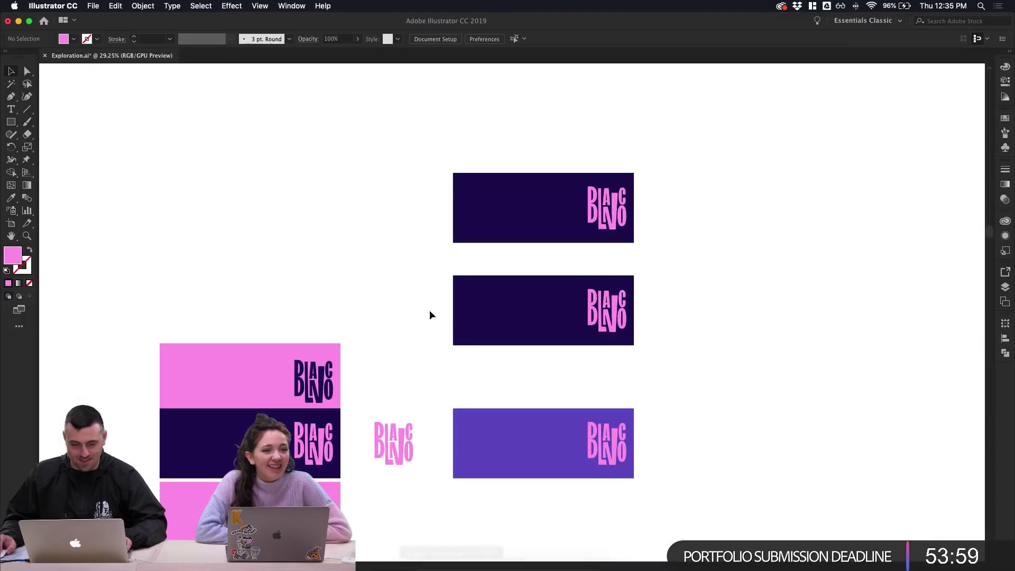
click(500, 239)
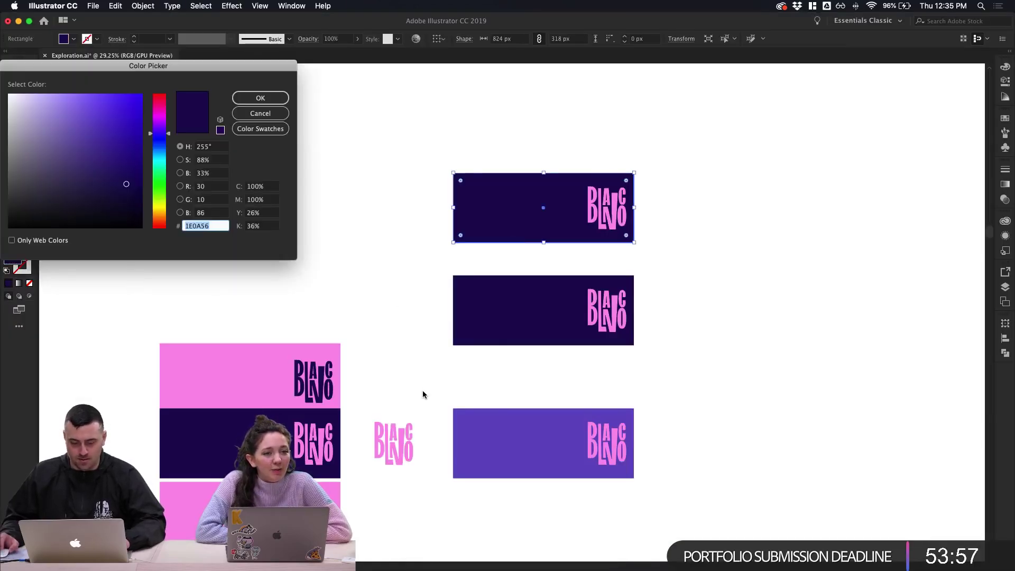
key(Return)
click(369, 140)
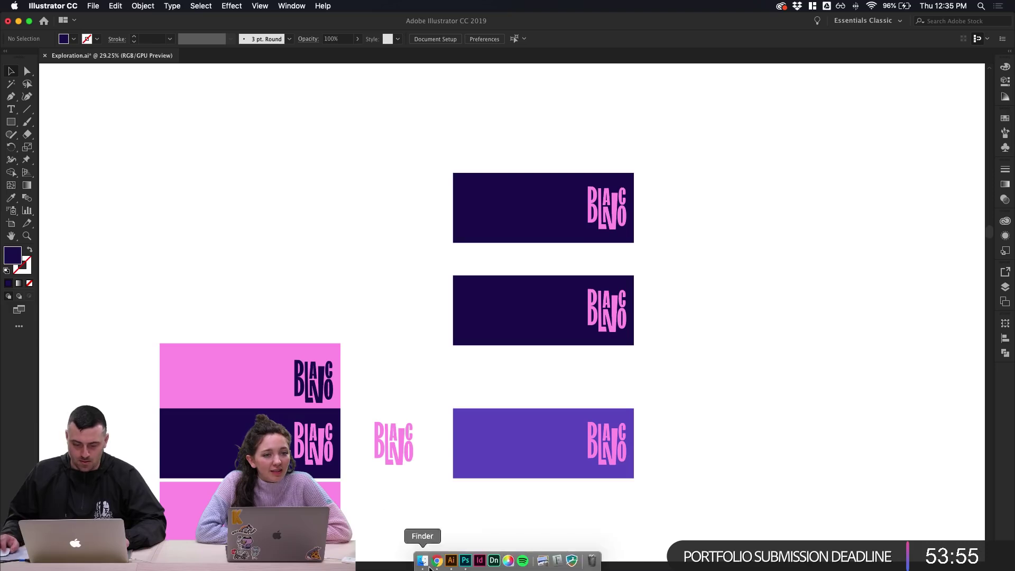
Switch to Photoshop, hide the BLANCO lettering layer, and add a new empty layer above it
click(468, 564)
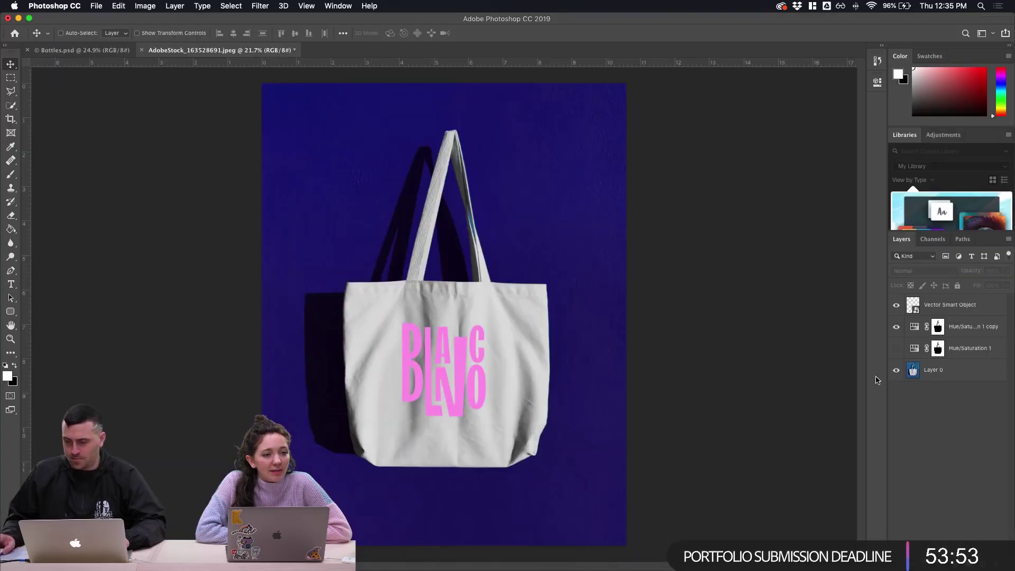
click(896, 305)
click(937, 305)
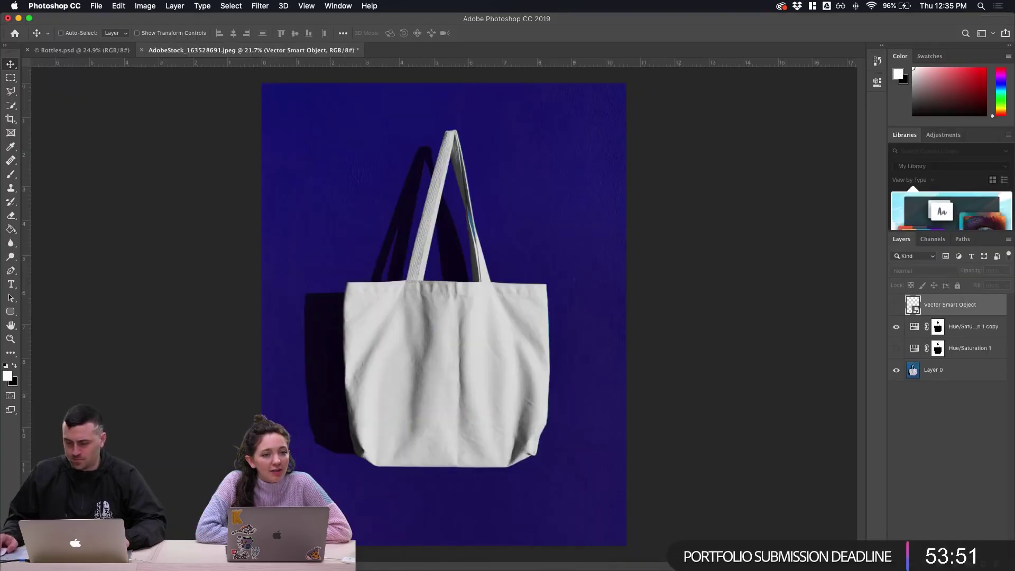
click(983, 564)
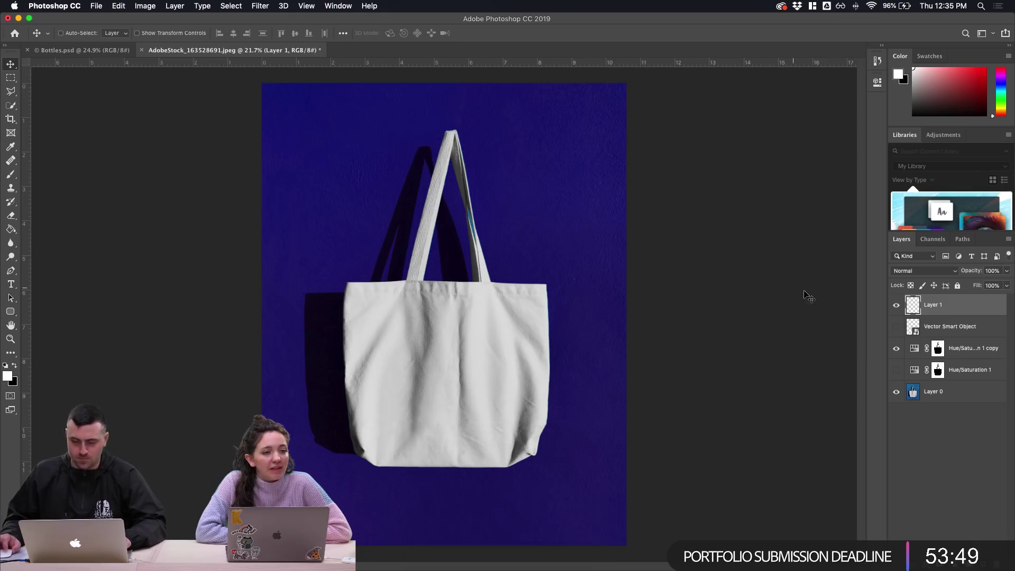
Hide the empty top layer and make the BLANCO lettering smart object visible again
click(896, 305)
click(944, 326)
click(896, 327)
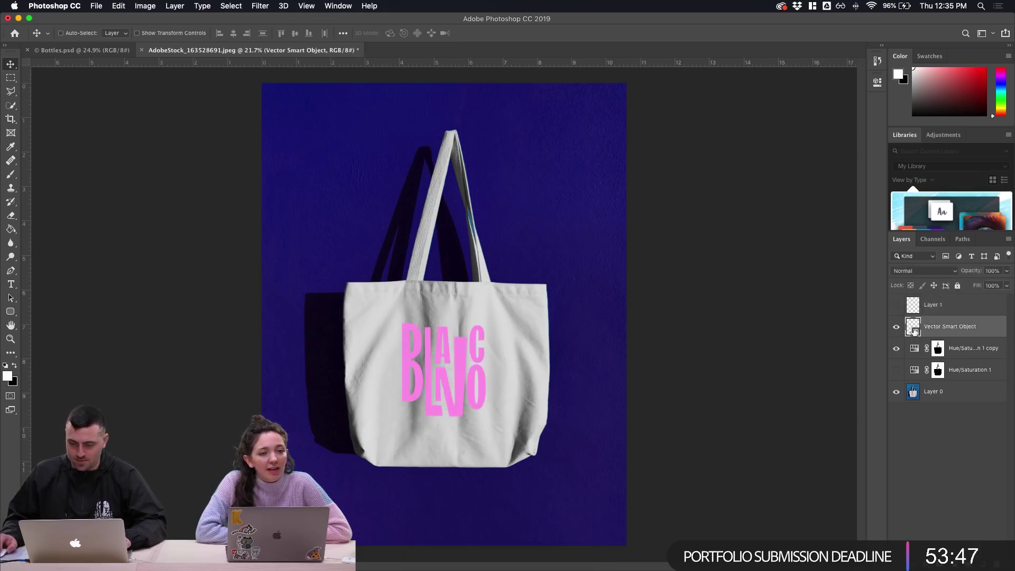
Apply a Color Overlay layer style in navy 1E0A56 to the BLANCO lettering
double_click(995, 326)
click(587, 295)
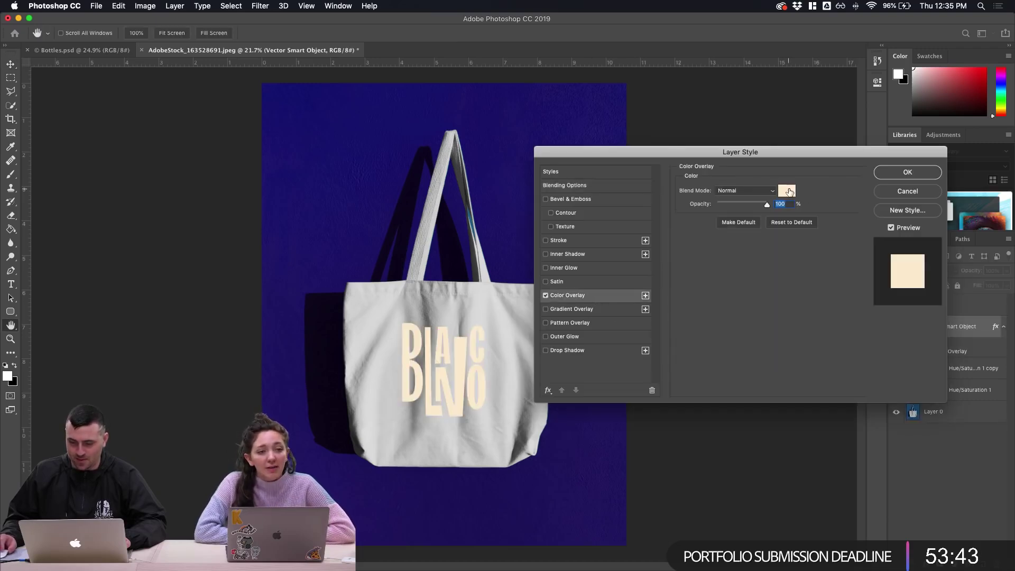
click(788, 191)
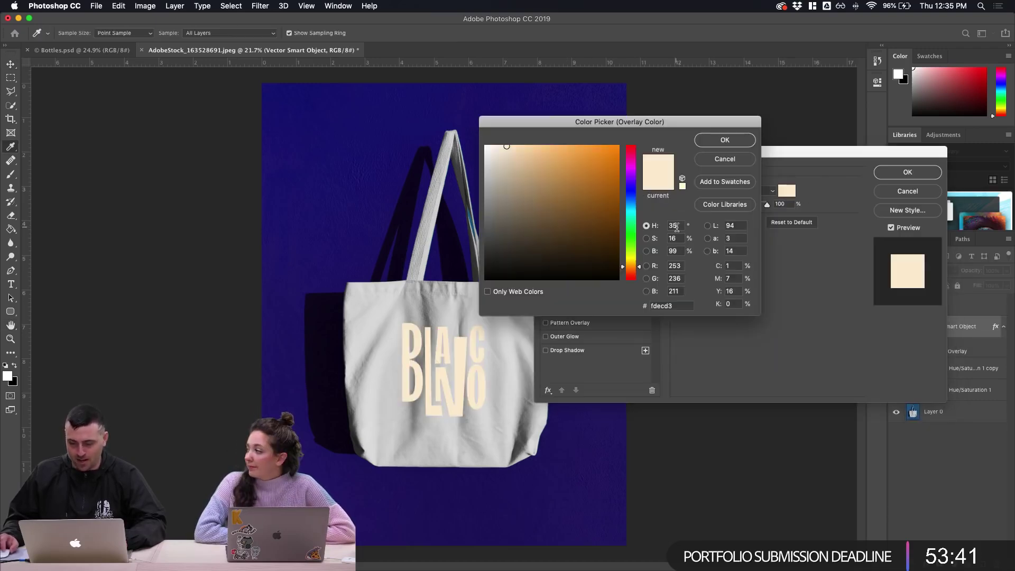
text(1E0A56)
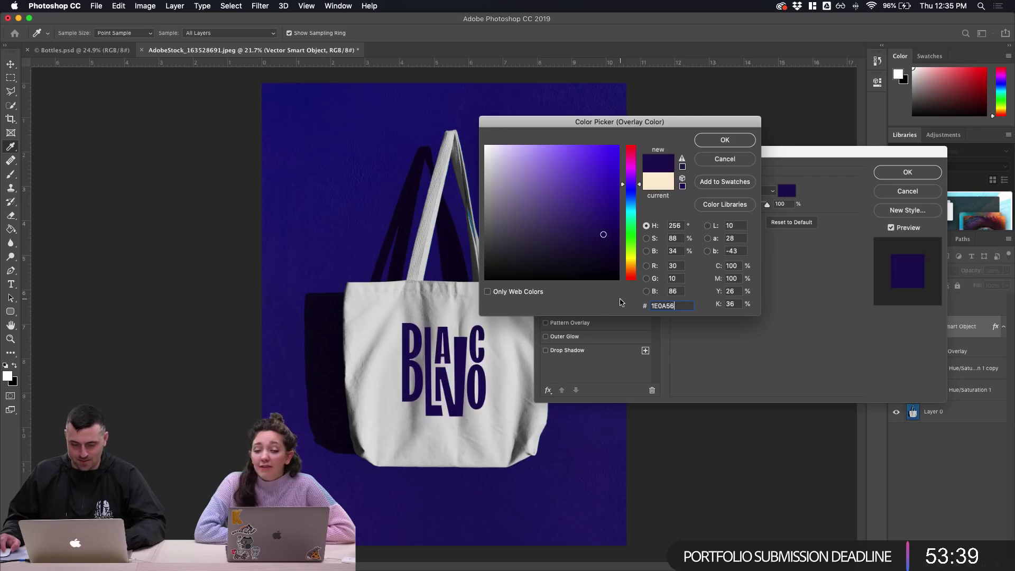
click(719, 141)
click(911, 174)
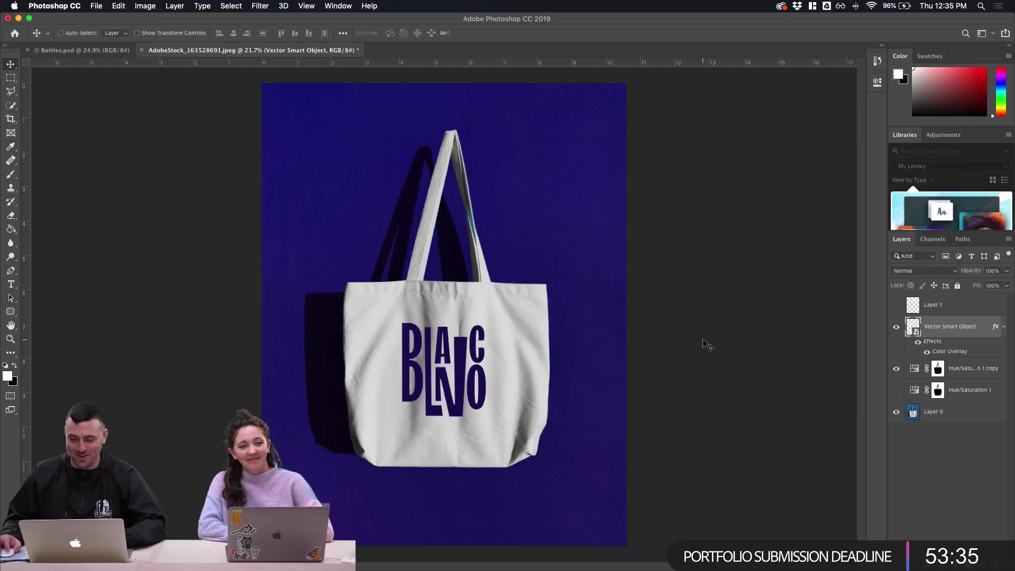
Compare the mockup with and without the BLANCO lettering, and with and without the navy background's Hue/Saturation adjustment
scroll(705, 348, up, 5)
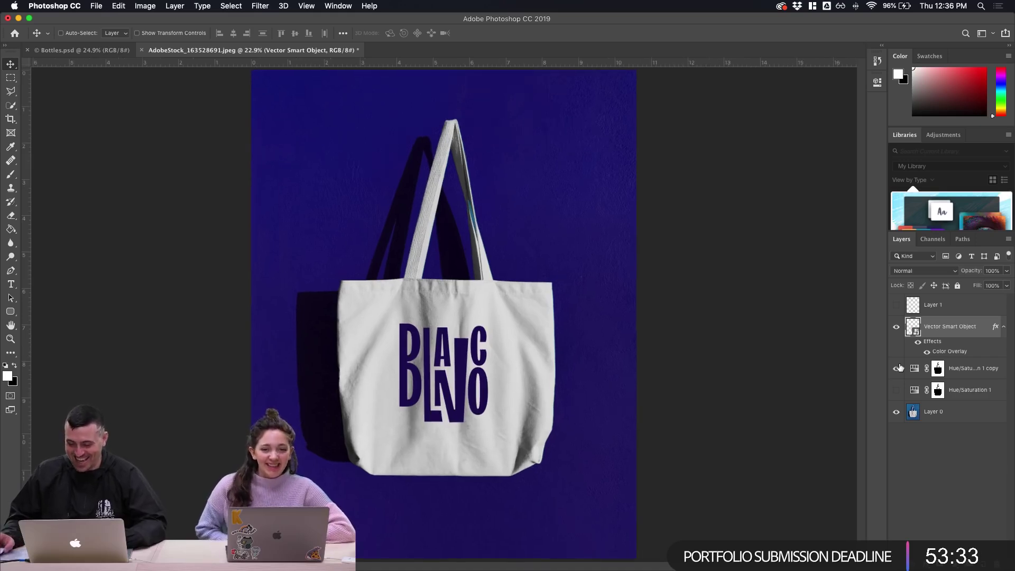
click(896, 327)
click(896, 327)
scroll(589, 312, down, 5)
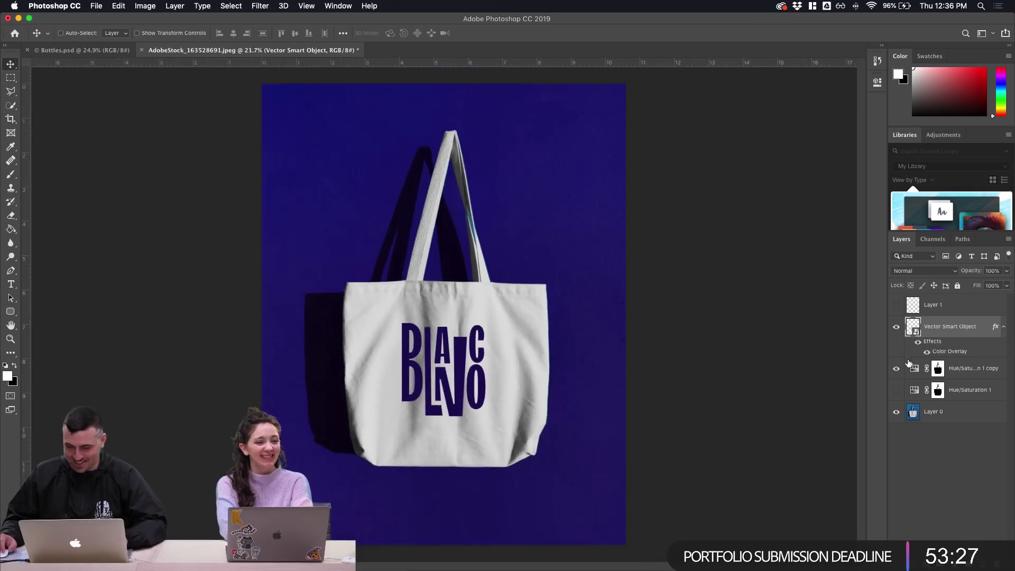
click(897, 369)
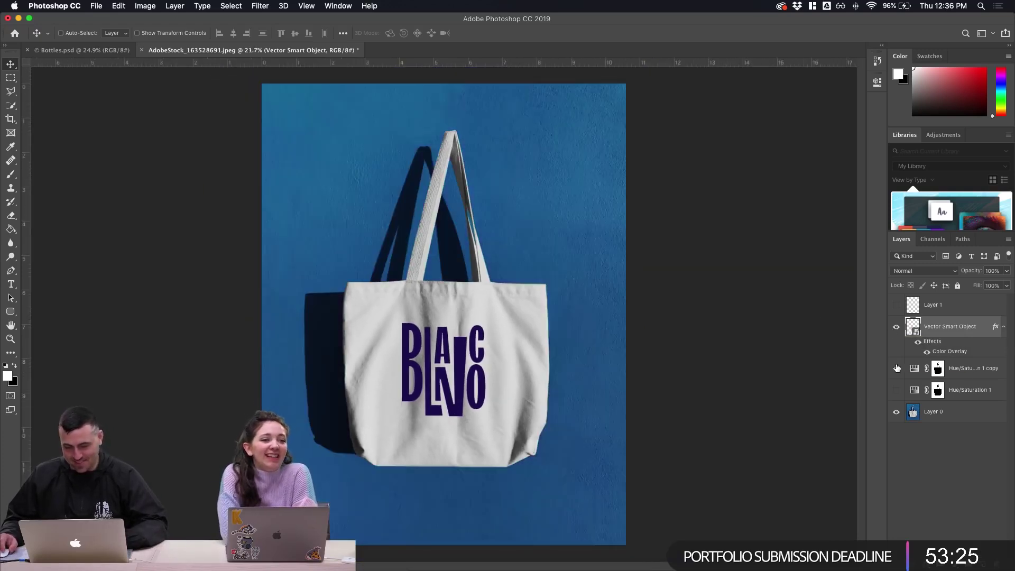
click(896, 368)
Duplicate the visible Hue/Saturation 1 copy adjustment layer and hide the original copy beneath it
key(super+j)
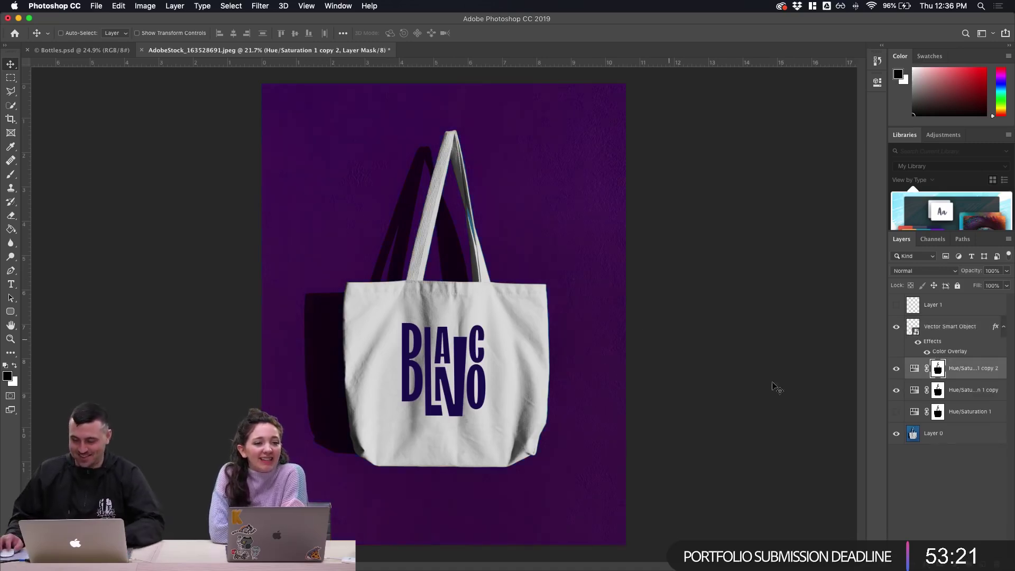
click(897, 390)
Try green, blue and yellow backgrounds with the duplicated Hue/Saturation adjustment, ending at Hue +4, Saturation +37 and Lightness +8
click(913, 370)
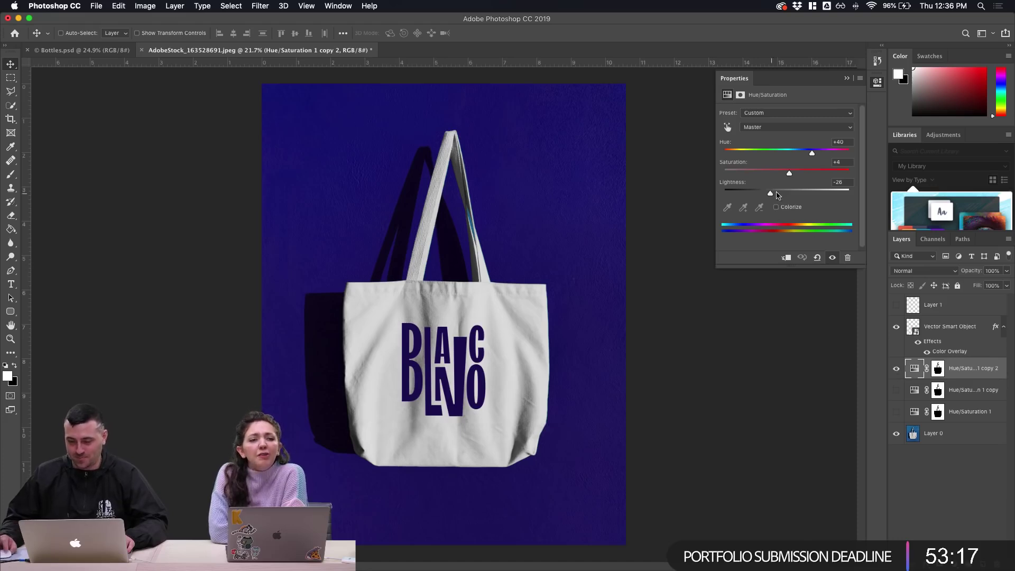
drag(819, 156, 739, 153)
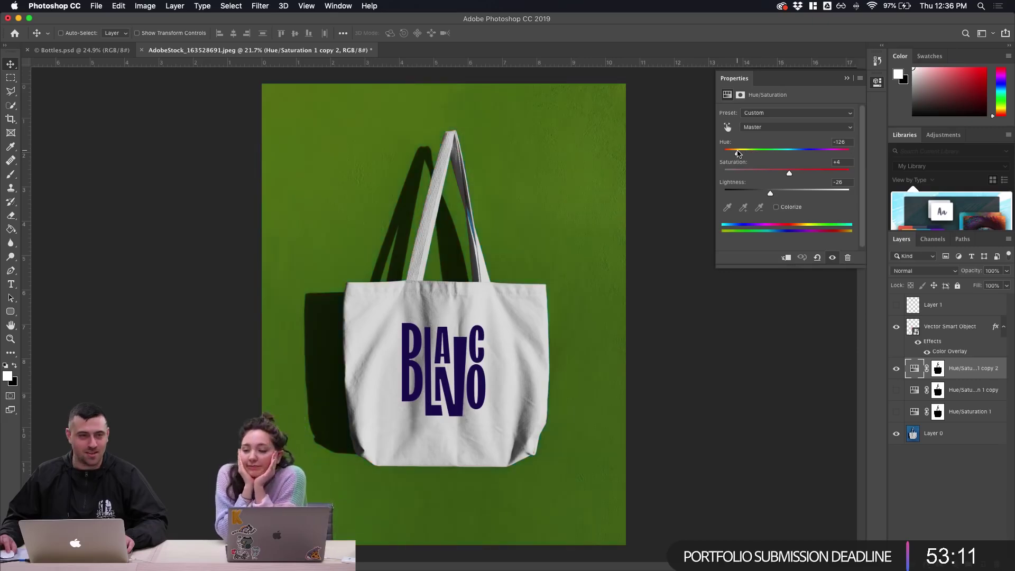
drag(732, 153, 820, 174)
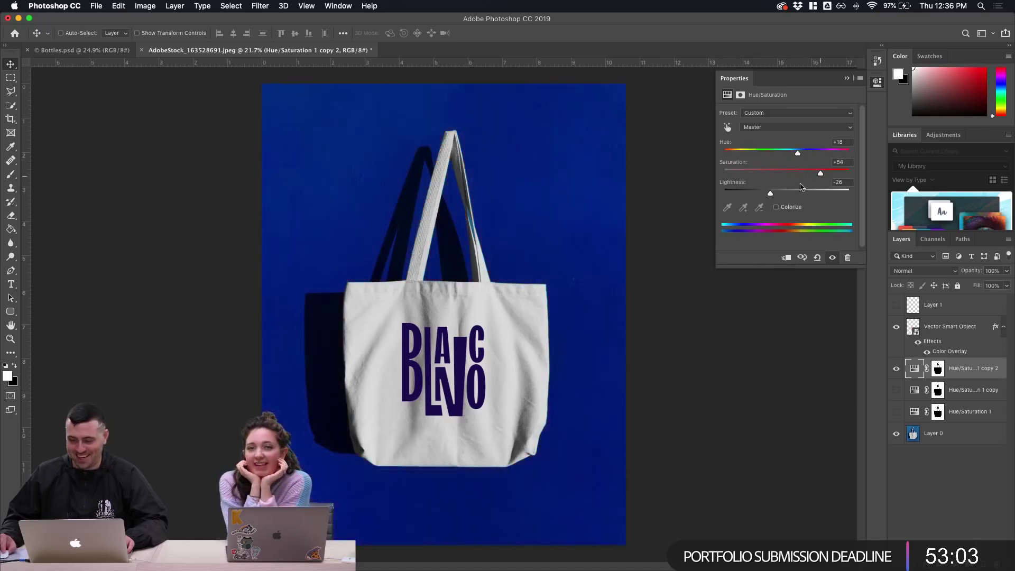
drag(770, 193, 792, 194)
drag(797, 153, 731, 154)
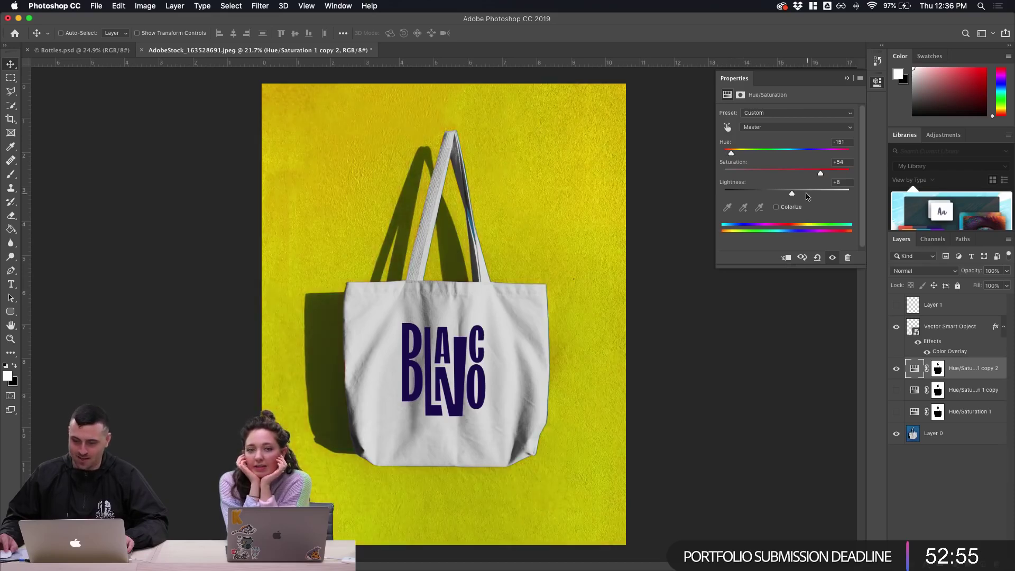
mouse_move(820, 173)
mouse_down()
mouse_move(786, 174)
mouse_move(819, 192)
mouse_move(792, 195)
mouse_move(809, 173)
mouse_up()
drag(732, 154, 790, 161)
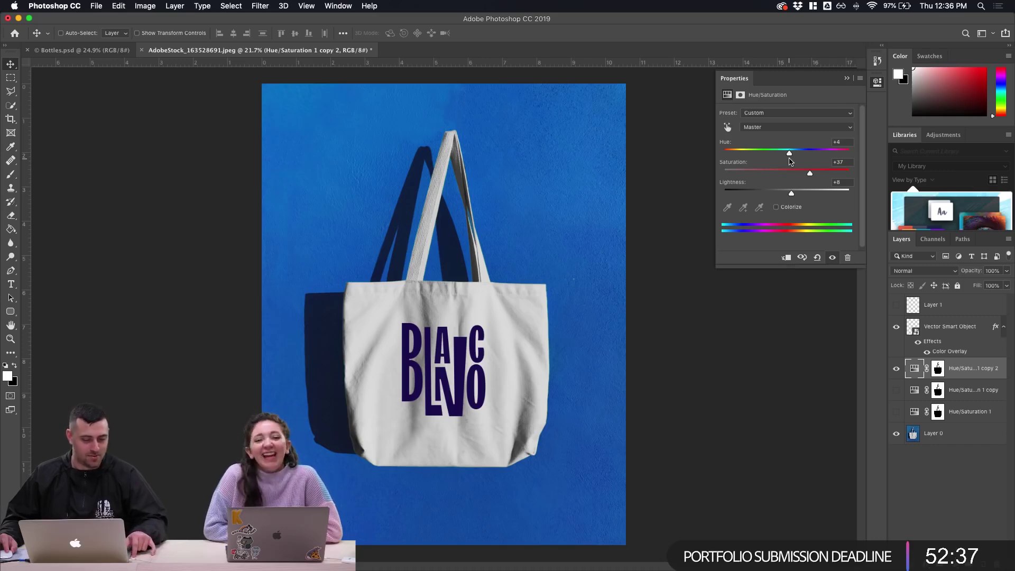
Recolor the wall purple through the Hue/Saturation 1 copy 2 layer with Hue +69, Saturation +5 and Lightness +7, and compare before and after
drag(790, 154, 805, 155)
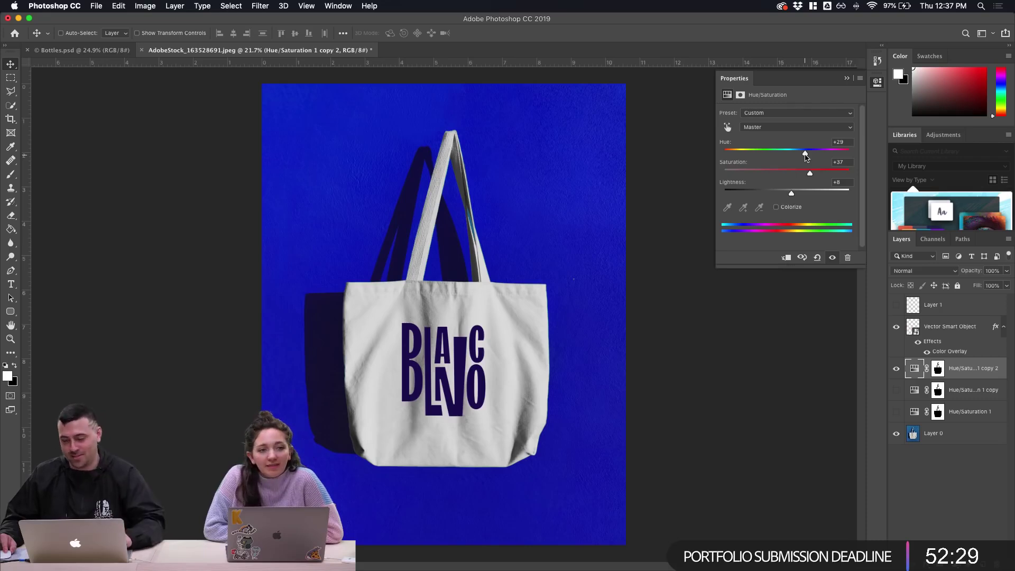
drag(805, 153, 848, 159)
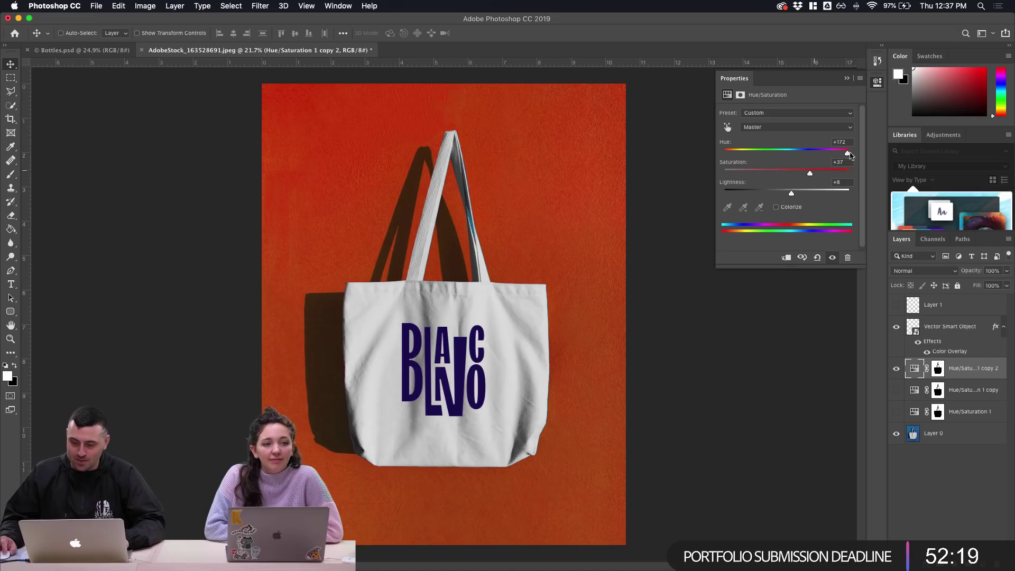
drag(848, 154, 819, 176)
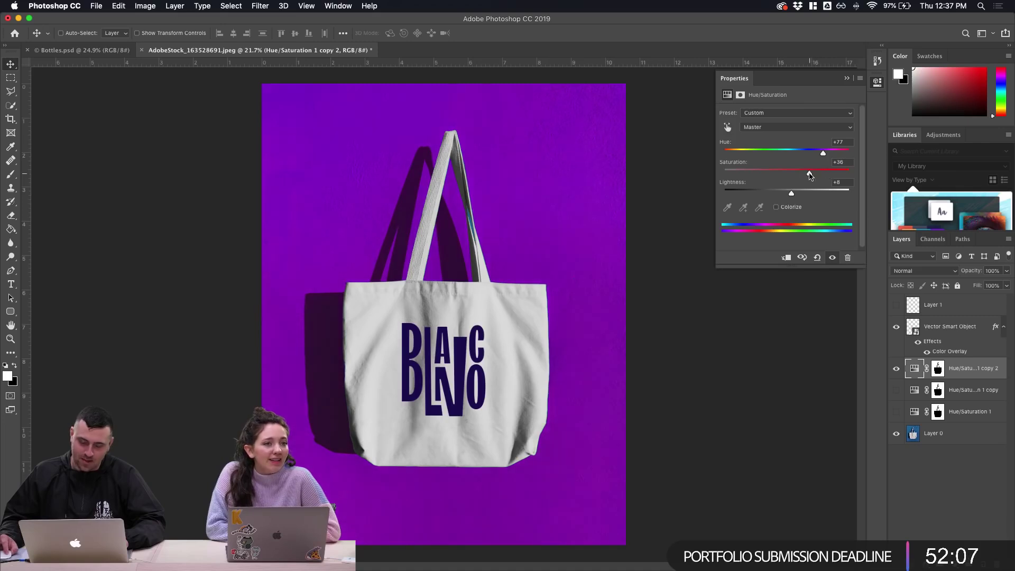
drag(792, 197, 789, 176)
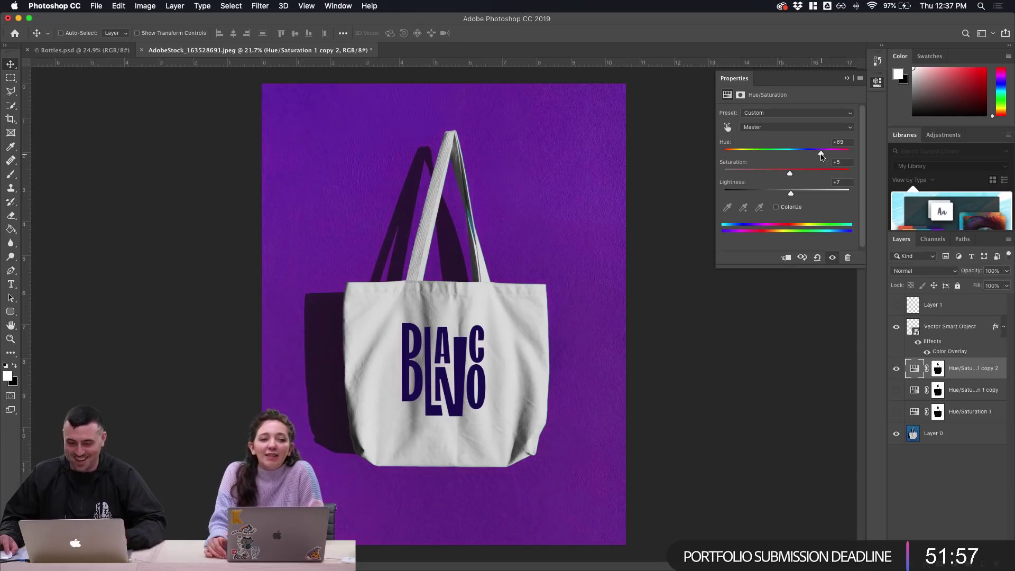
drag(820, 157, 822, 157)
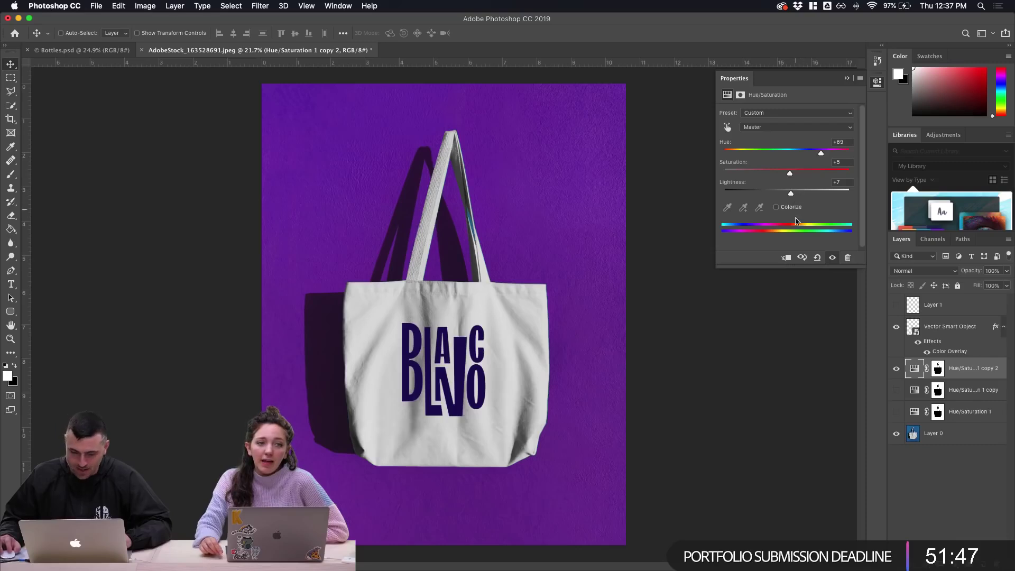
click(846, 78)
click(896, 368)
click(896, 368)
Switch to Illustrator, place a copy of the upper pink-and-navy logo banner pair above the stack, and clear the selection
mouse_move(524, 563)
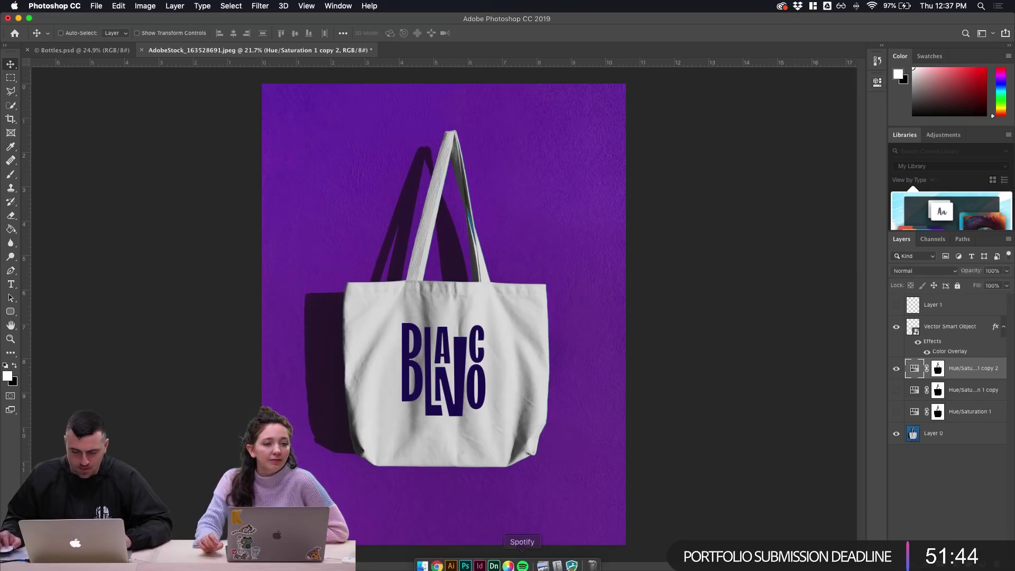
click(450, 561)
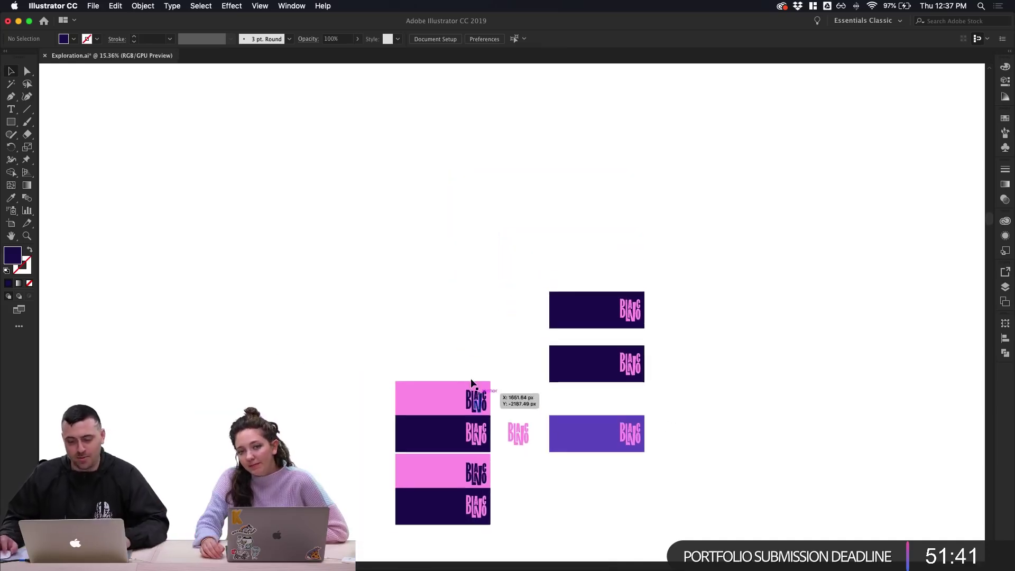
drag(444, 362, 481, 281)
key(super+shift+a)
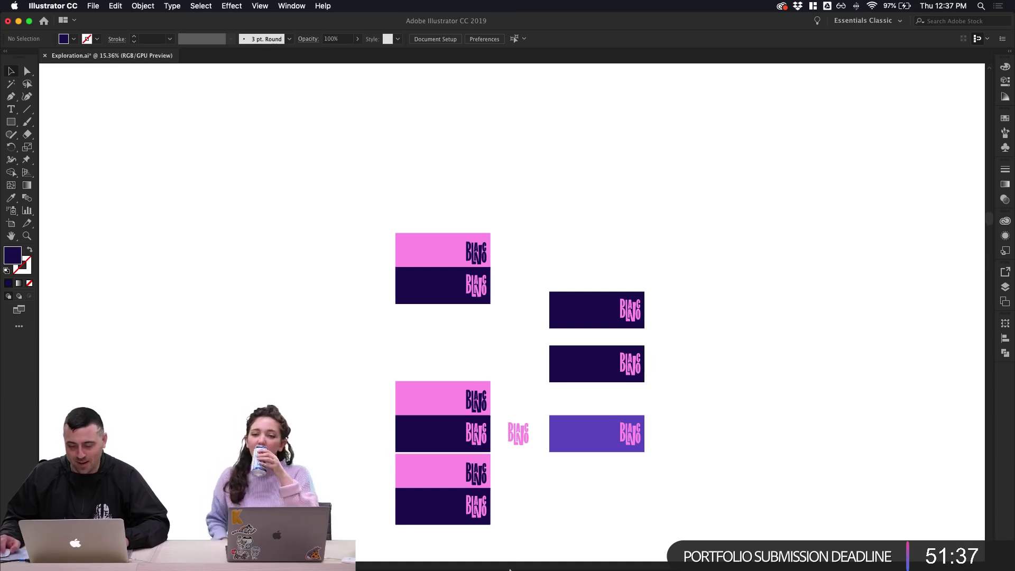
Switch back to Photoshop and compare the bag mockup with the Hue/Saturation 1 copy 2 and Layer 0 layers hidden and shown
click(465, 560)
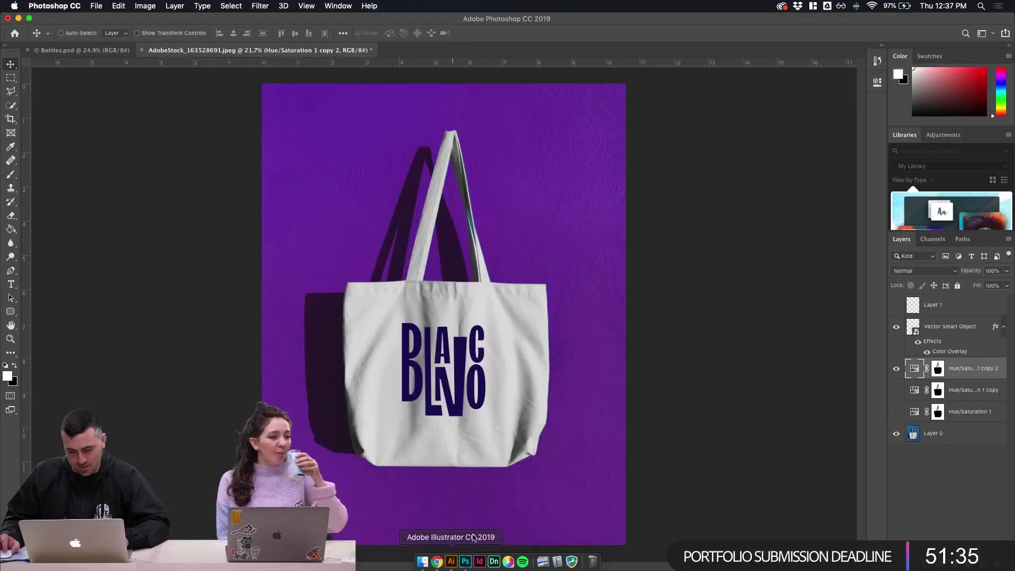
scroll(603, 293, up, 3)
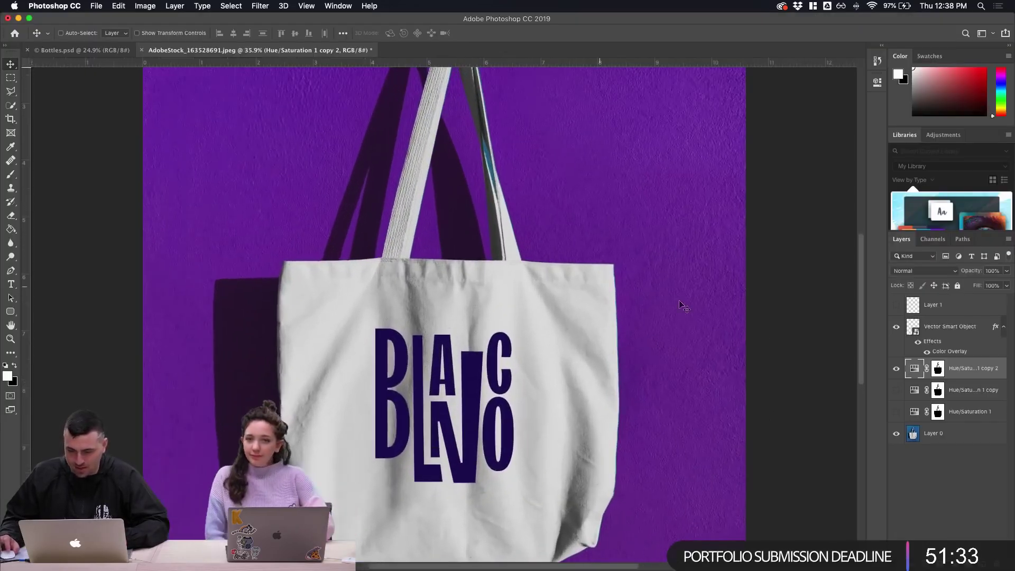
scroll(861, 368, up, 2)
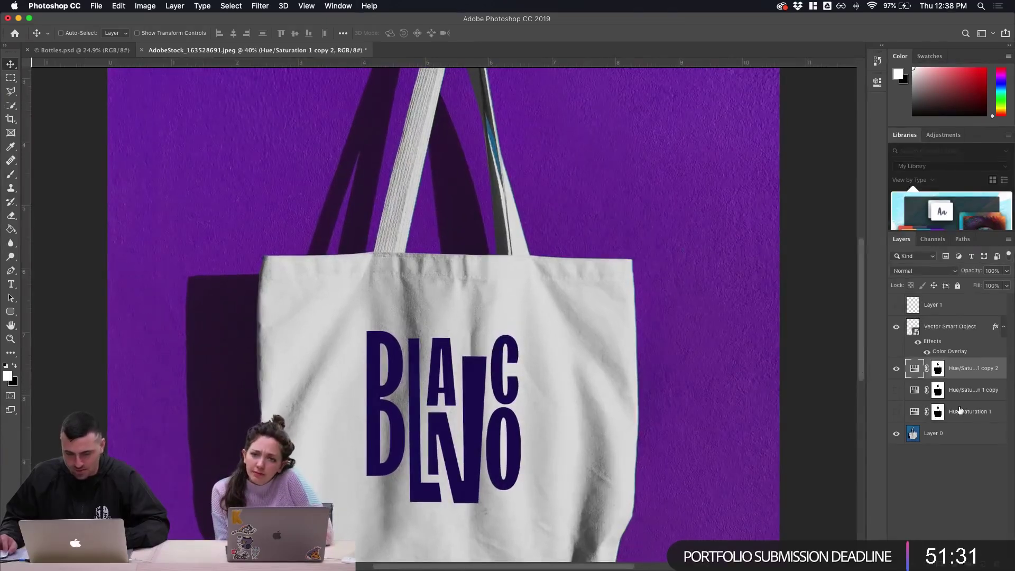
click(897, 370)
click(896, 370)
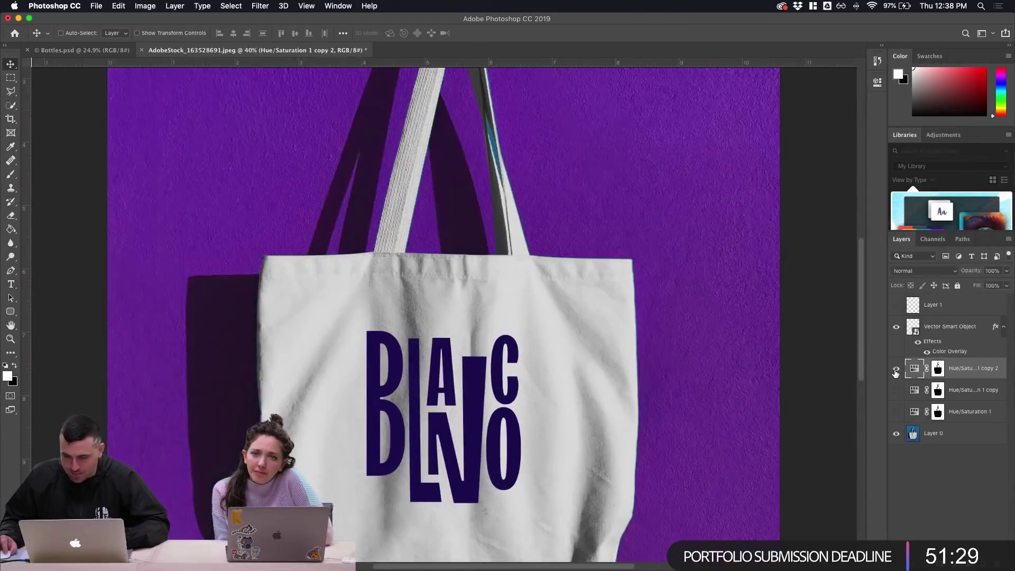
click(895, 371)
click(895, 370)
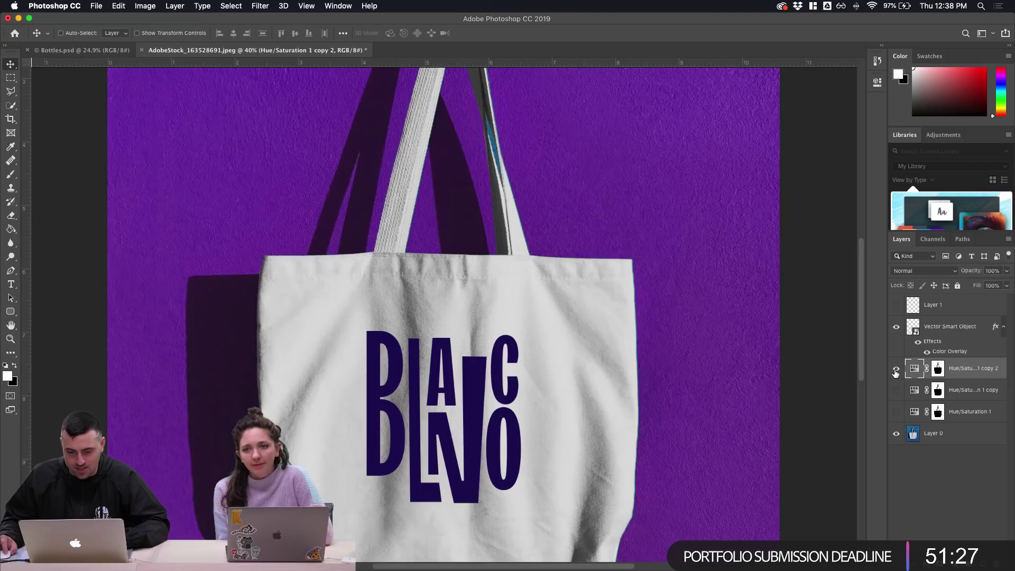
scroll(895, 372, down, 2)
scroll(895, 373, down, 1)
click(895, 371)
click(896, 371)
click(896, 433)
click(896, 433)
Hide the Hue/Saturation 1 copy 2 layer and check the bag with and without its logo
click(897, 371)
click(897, 371)
click(897, 372)
scroll(899, 373, down, 2)
click(896, 326)
click(896, 326)
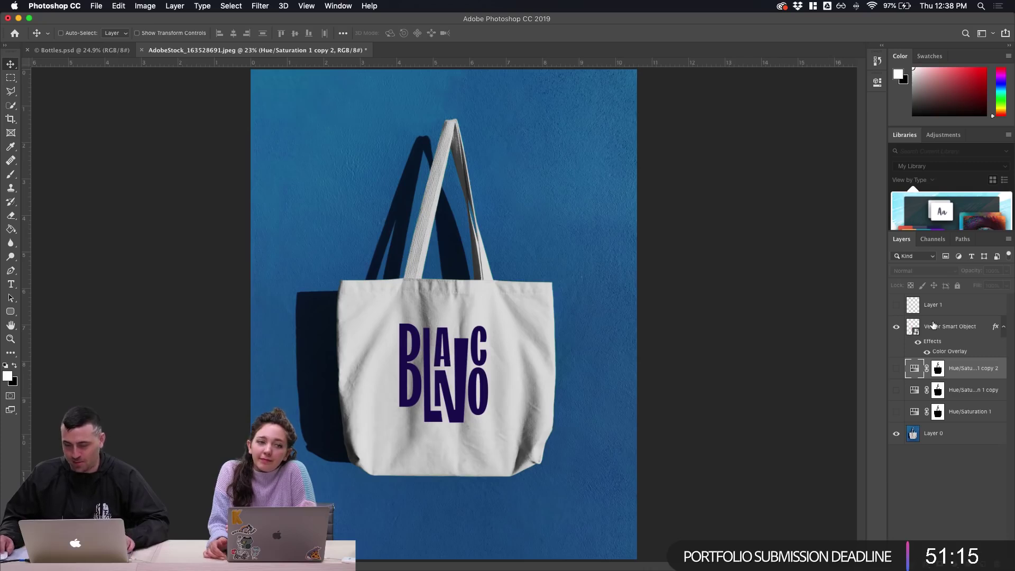
Duplicate the Vector Smart Object logo layer and hide the original
click(948, 327)
key(super+j)
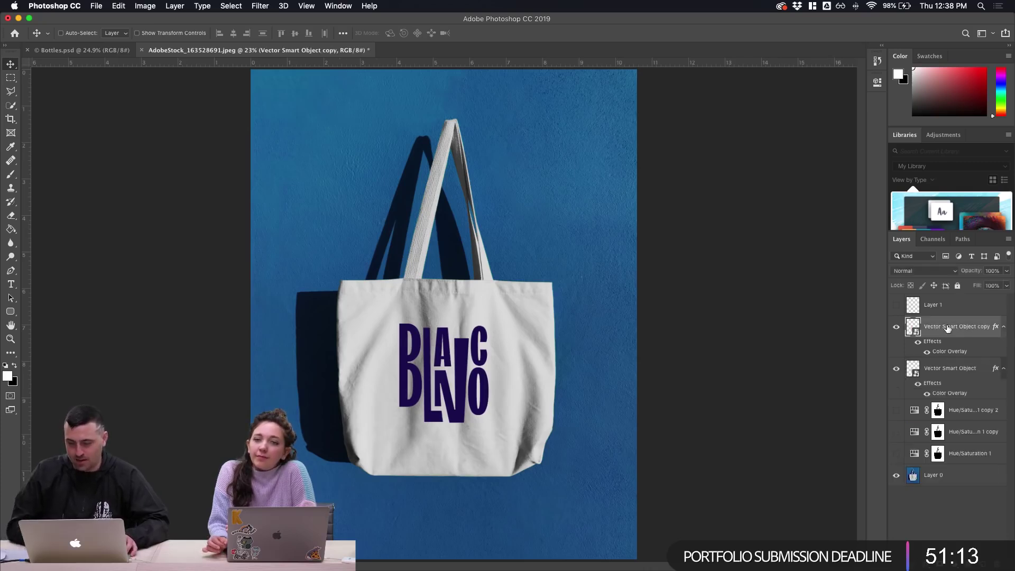
click(894, 370)
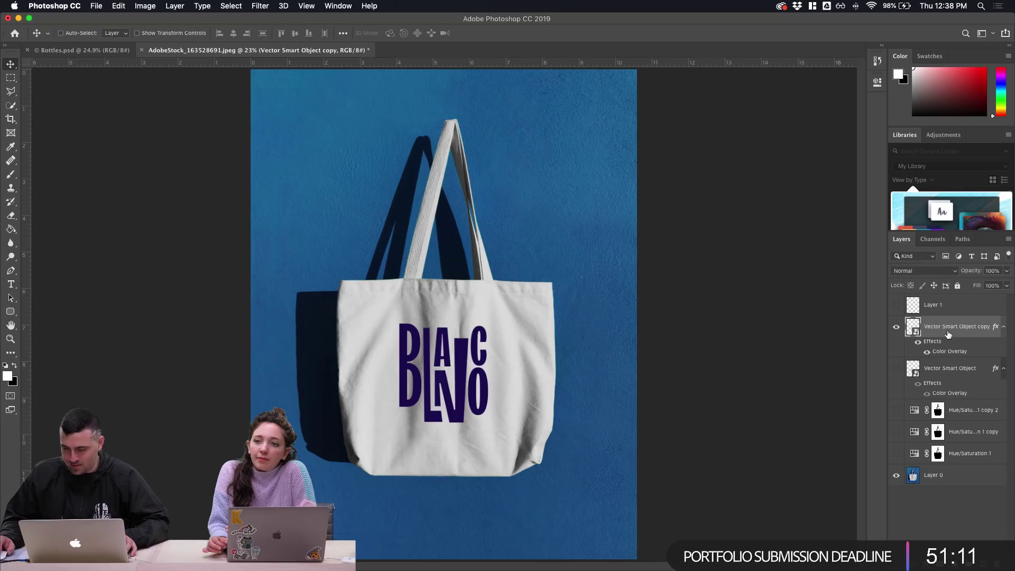
Change the Color Overlay of the Vector Smart Object copy layer to pale yellow fcf99d
double_click(959, 351)
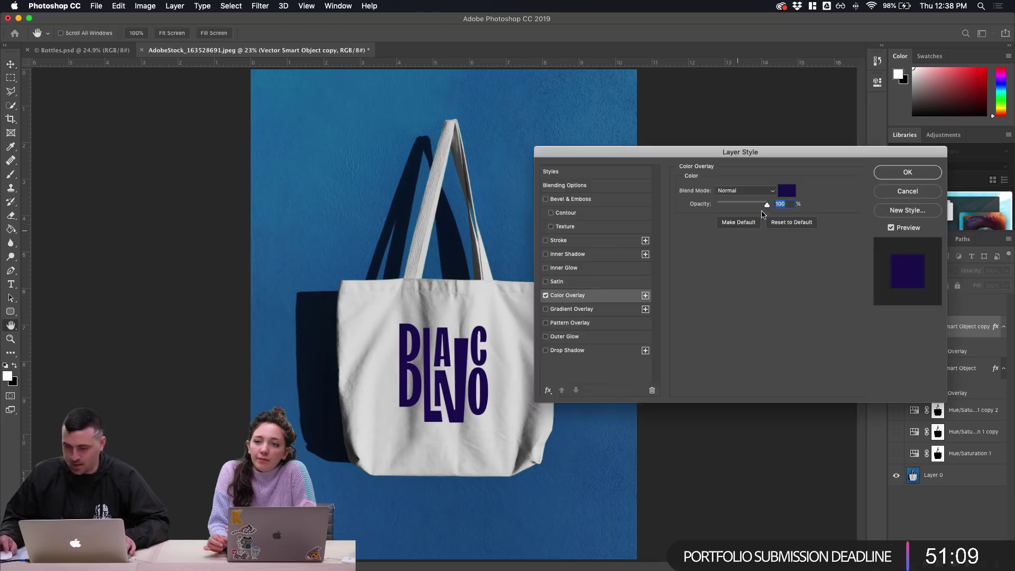
click(787, 193)
drag(630, 222, 637, 262)
click(596, 179)
drag(591, 153, 587, 137)
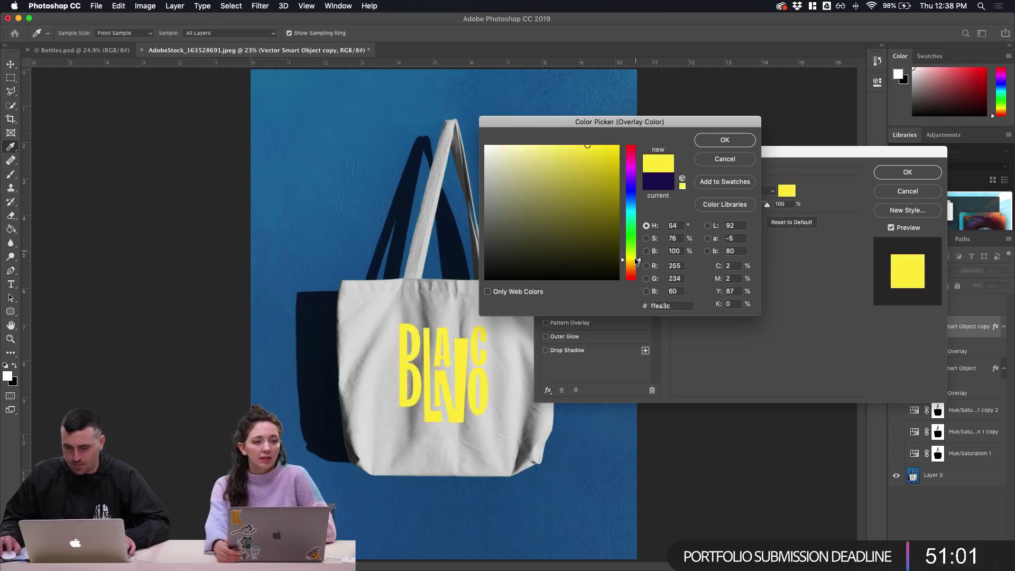
drag(639, 261, 640, 258)
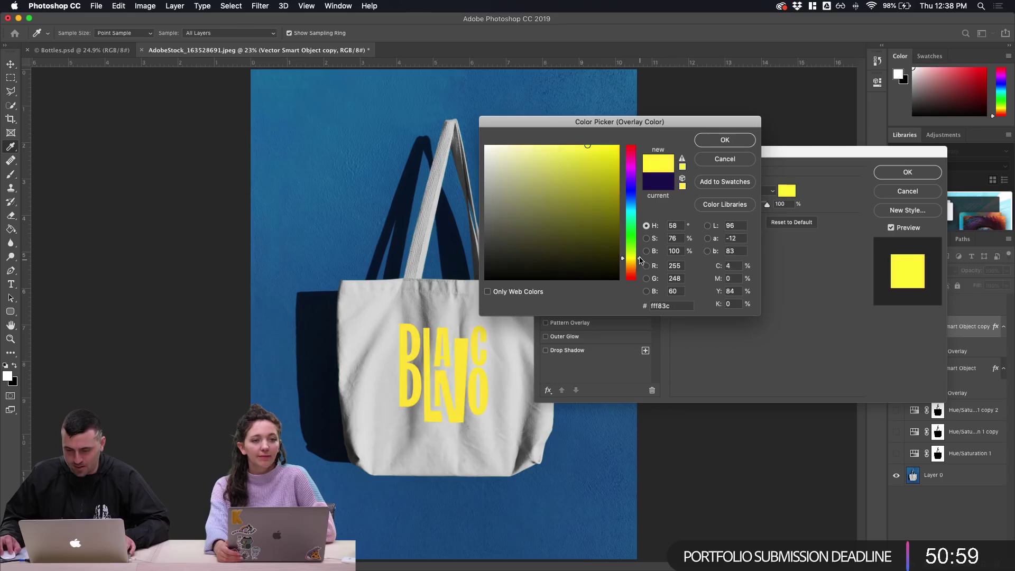
click(733, 145)
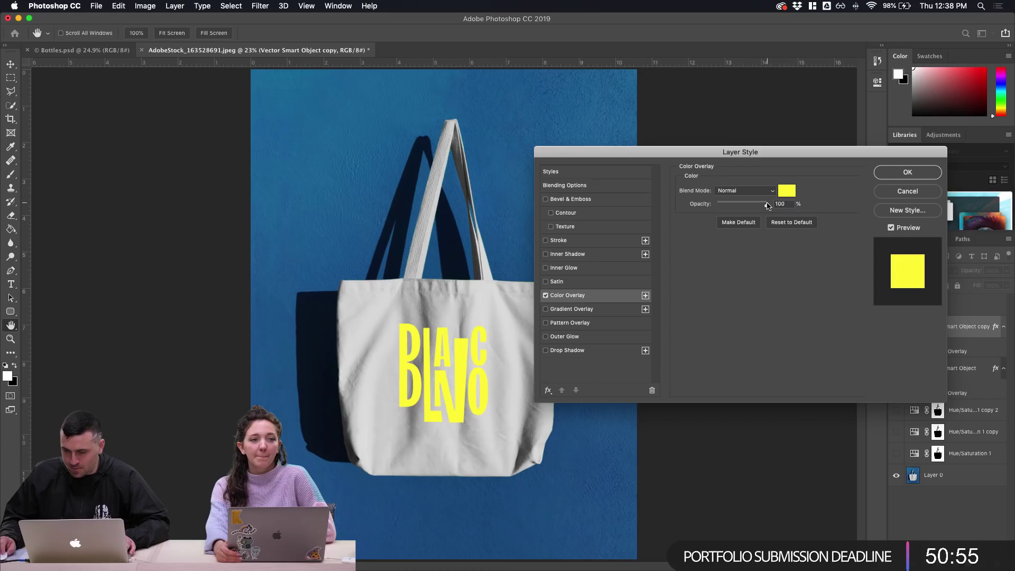
click(787, 190)
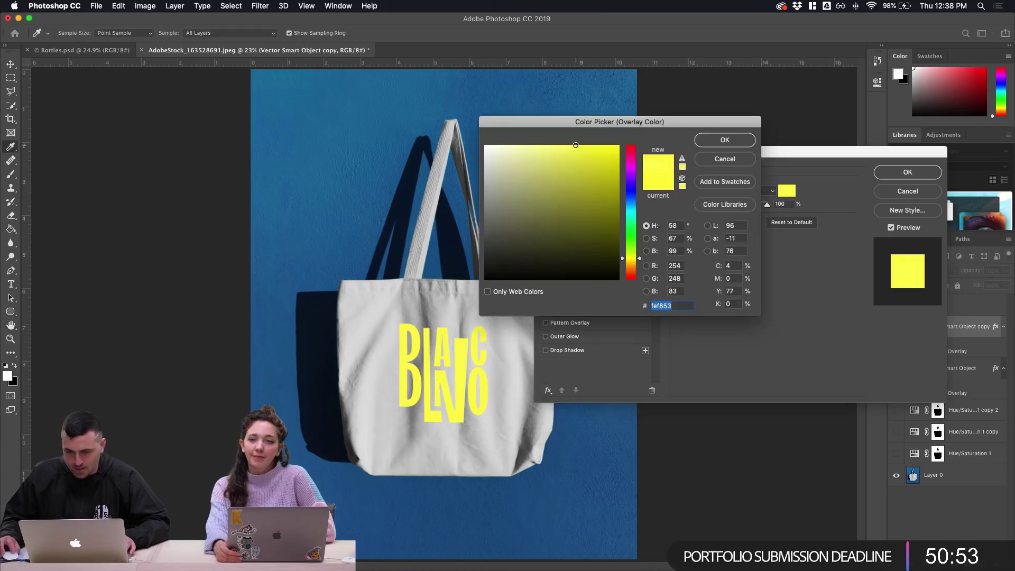
drag(576, 148, 543, 148)
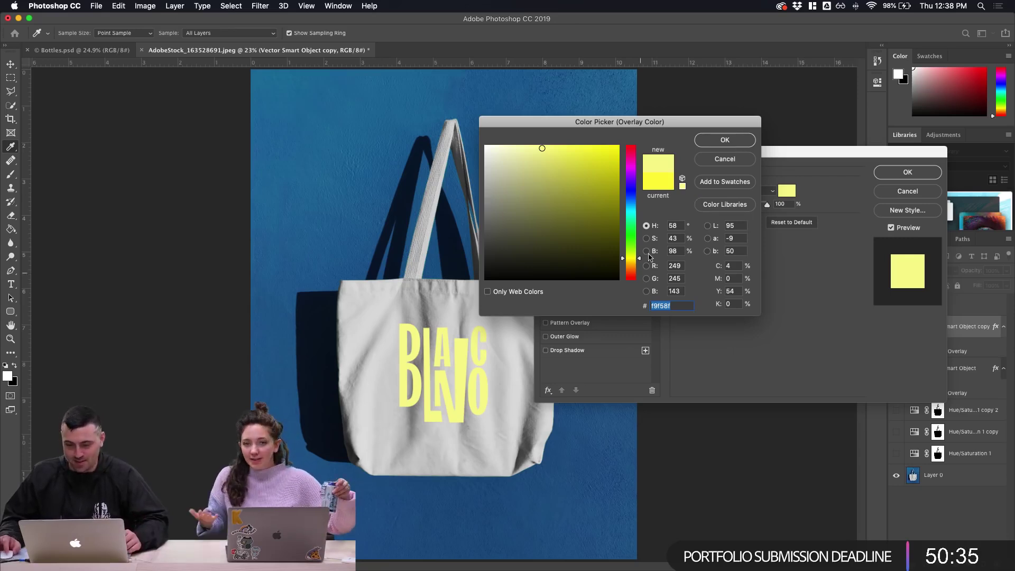
drag(542, 149, 535, 147)
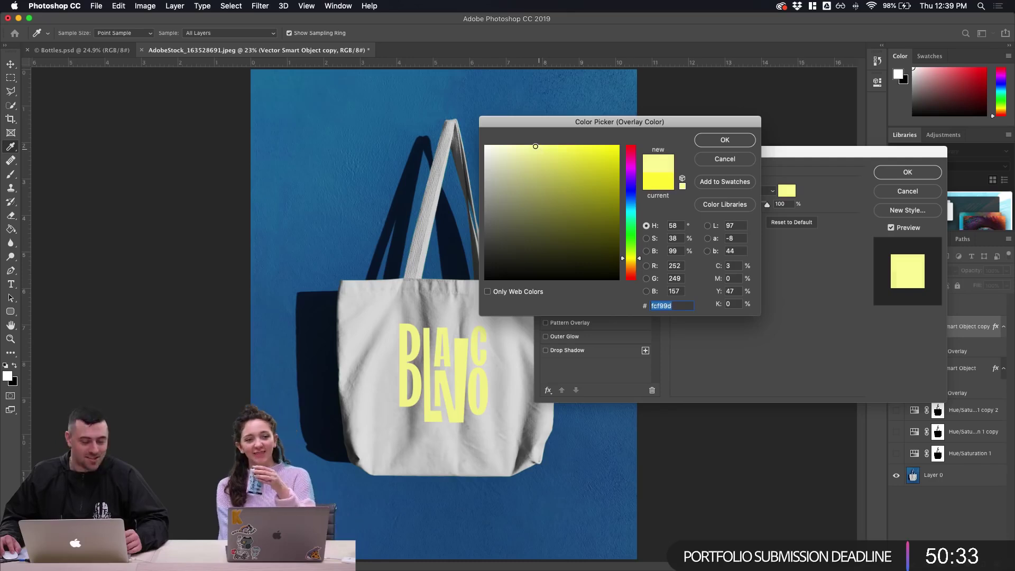
click(724, 139)
click(907, 172)
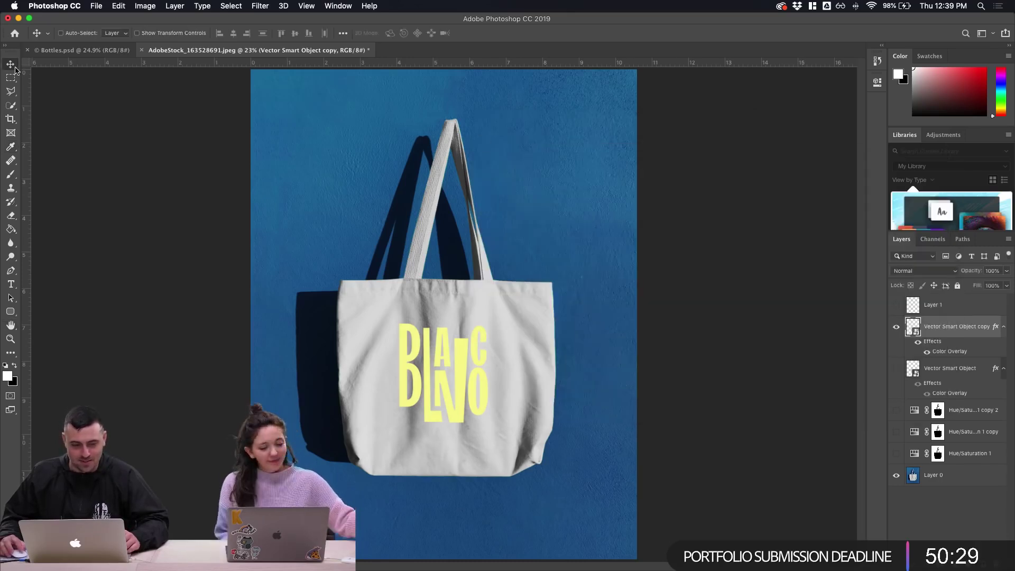
Duplicate the Layer 0 bag photo and move the copy above both logo layers
click(958, 483)
key(super+j)
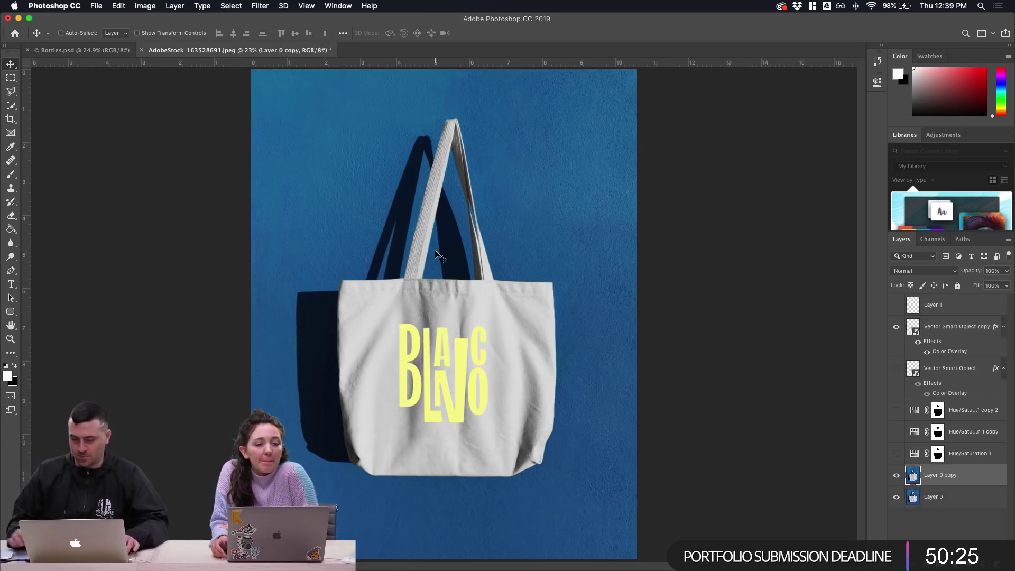
key(super+bracketright)
key(super+bracketright)
key(super+bracketright)
key(super+bracketright)
key(super+bracketright)
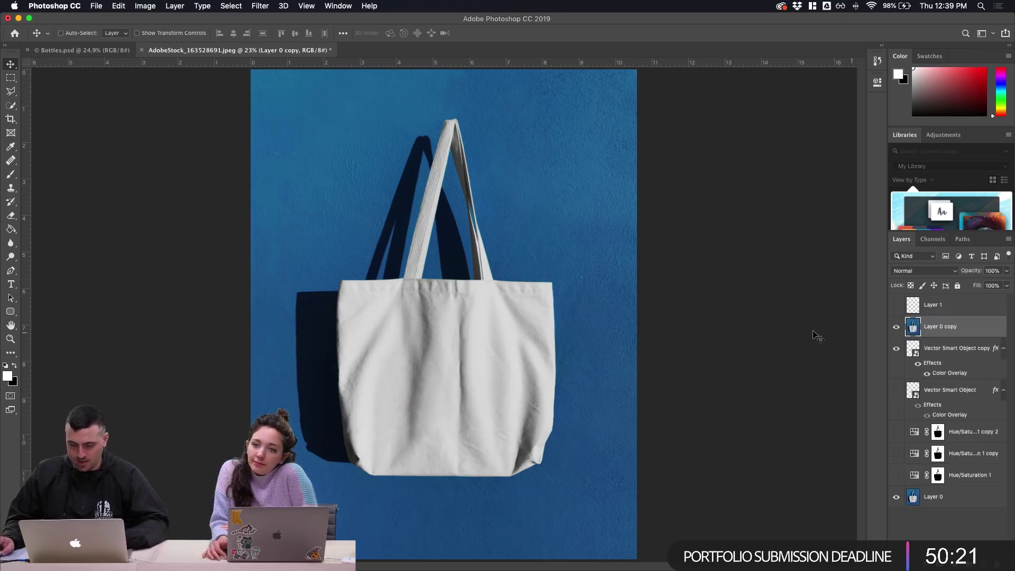
Add a layer mask to Layer 0 copy and fill it with black
click(941, 565)
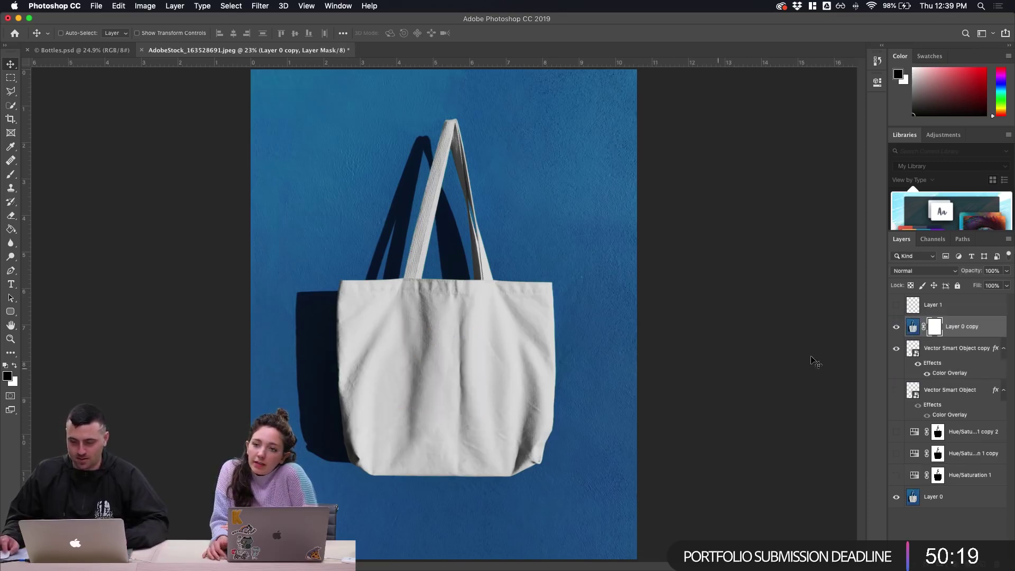
key(g)
click(489, 165)
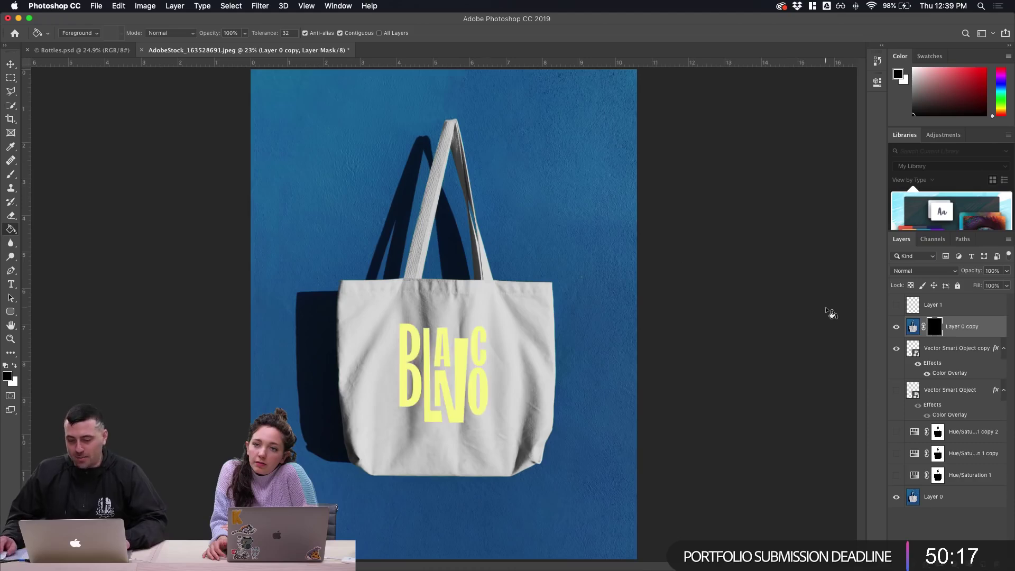
Target the Layer 0 copy image instead of its mask and try a white size 100 brush stroke over the top of the logo's L
click(914, 329)
scroll(408, 341, up, 4)
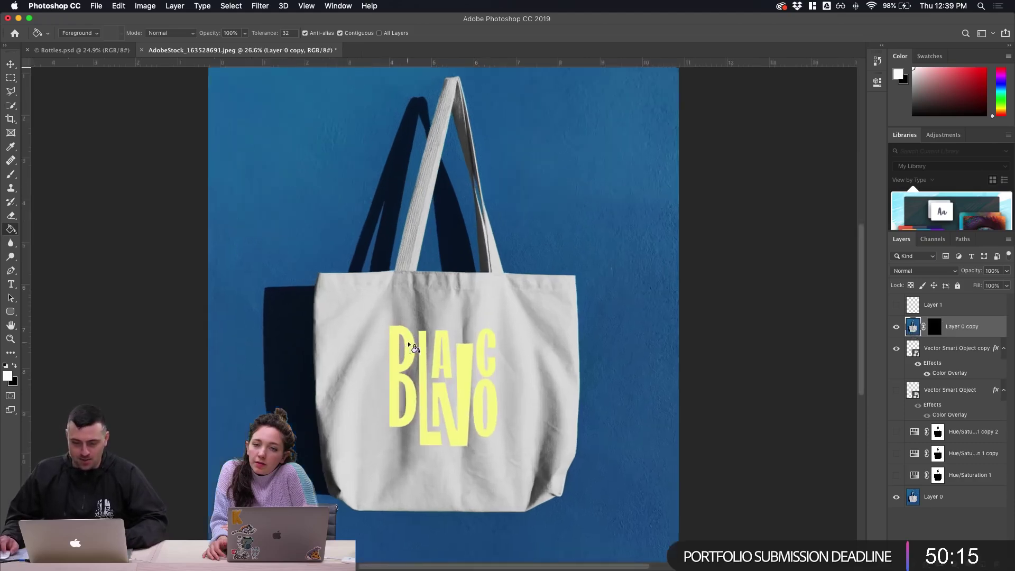
key(b)
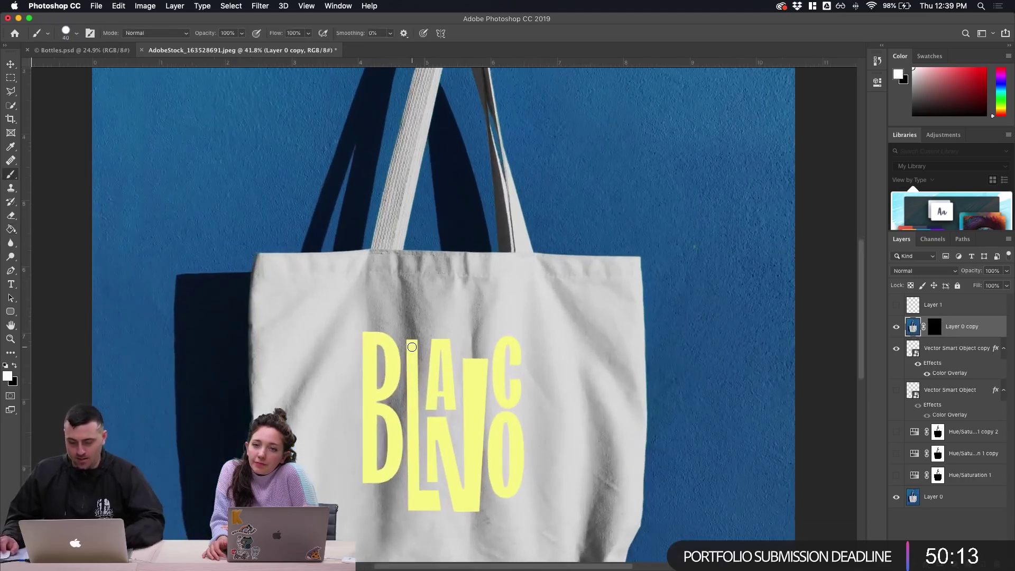
key(bracketright)
key(bracketright)
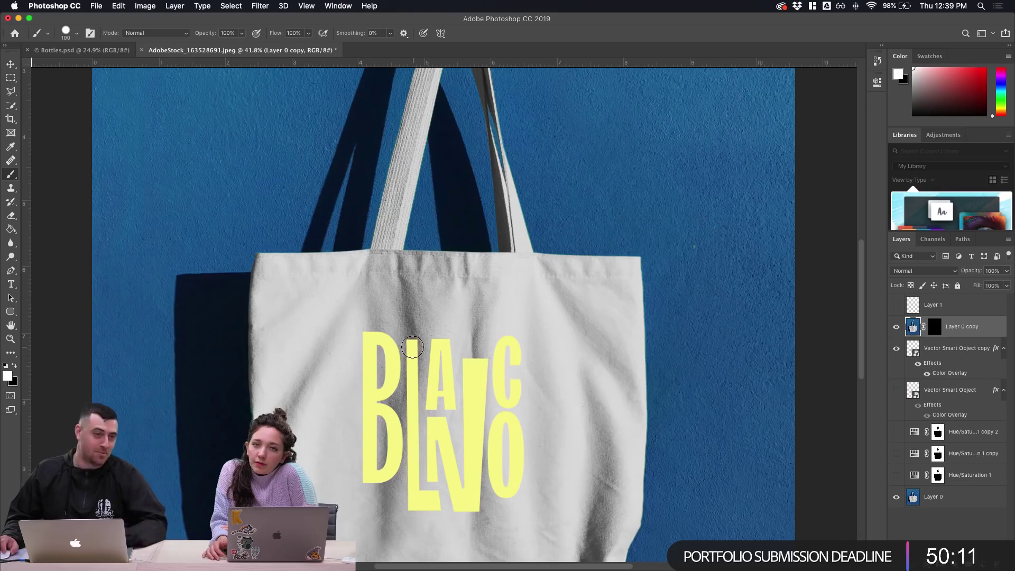
scroll(407, 343, down, 2)
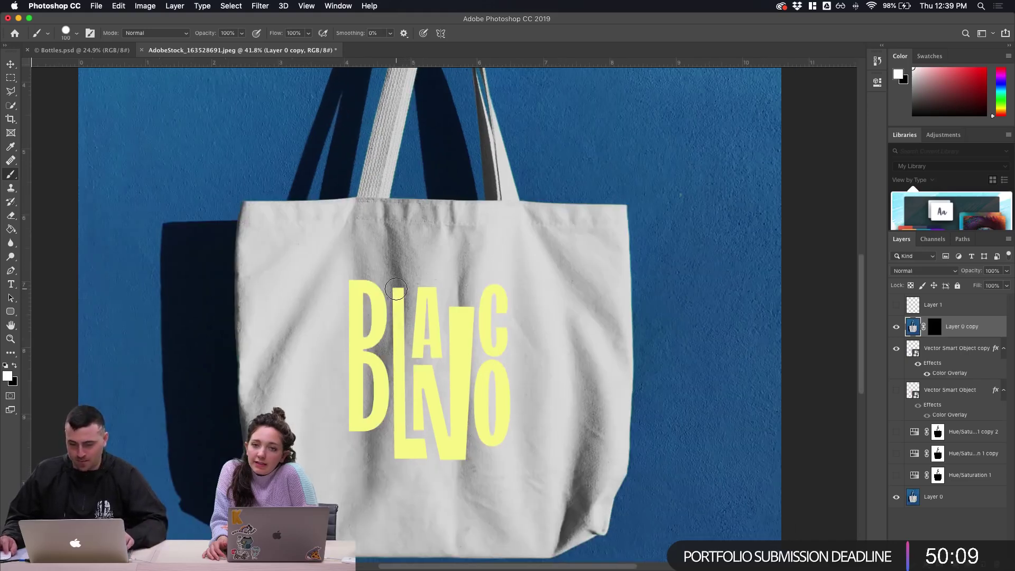
key(x)
key(x)
drag(396, 290, 397, 319)
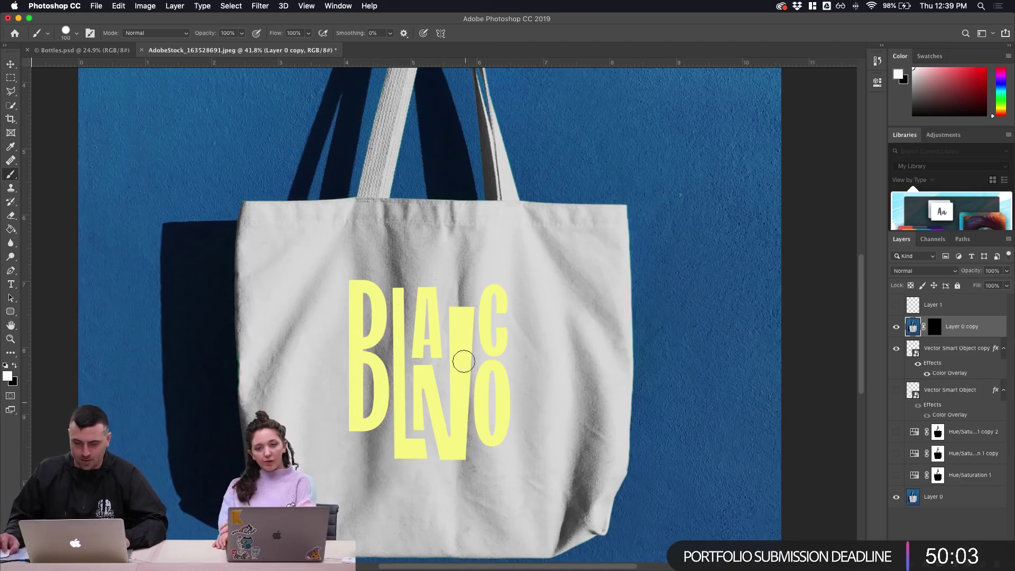
Try the Darken blend mode for Layer 0 copy
click(924, 271)
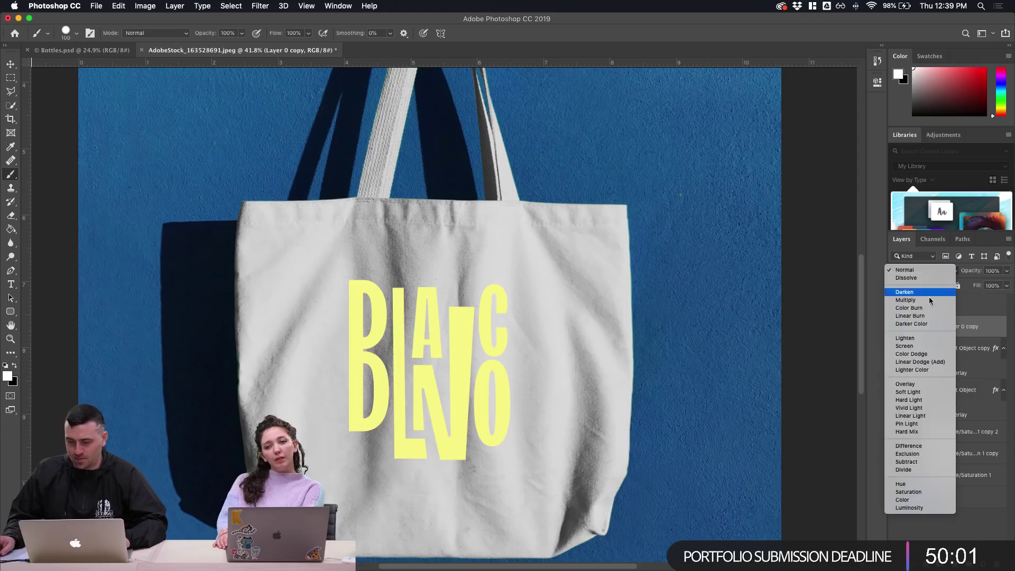
click(919, 292)
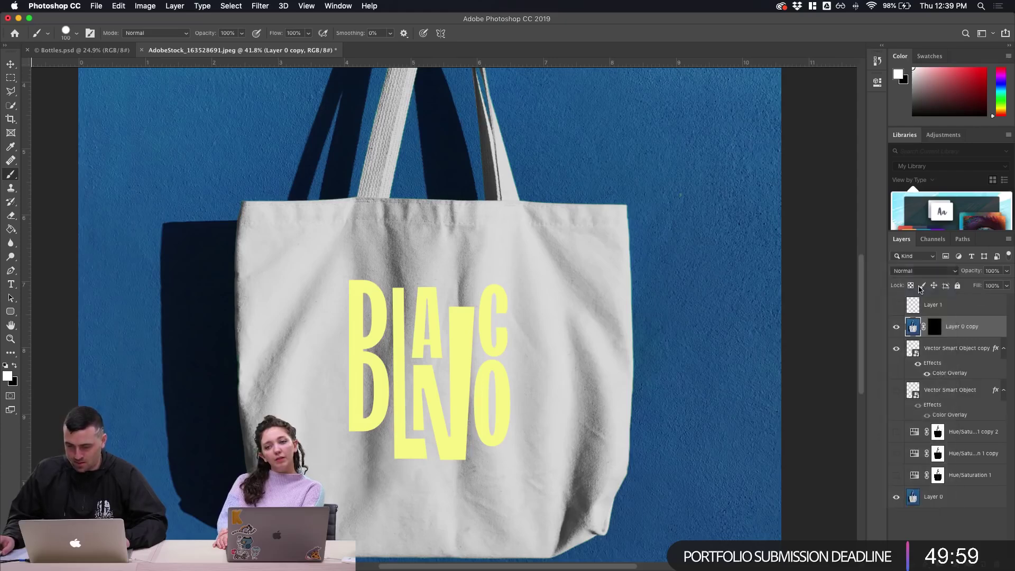
Keep Layer 0 copy in Darken mode and toggle its visibility and the Vector Smart Object copy's visibility to compare the results
click(923, 271)
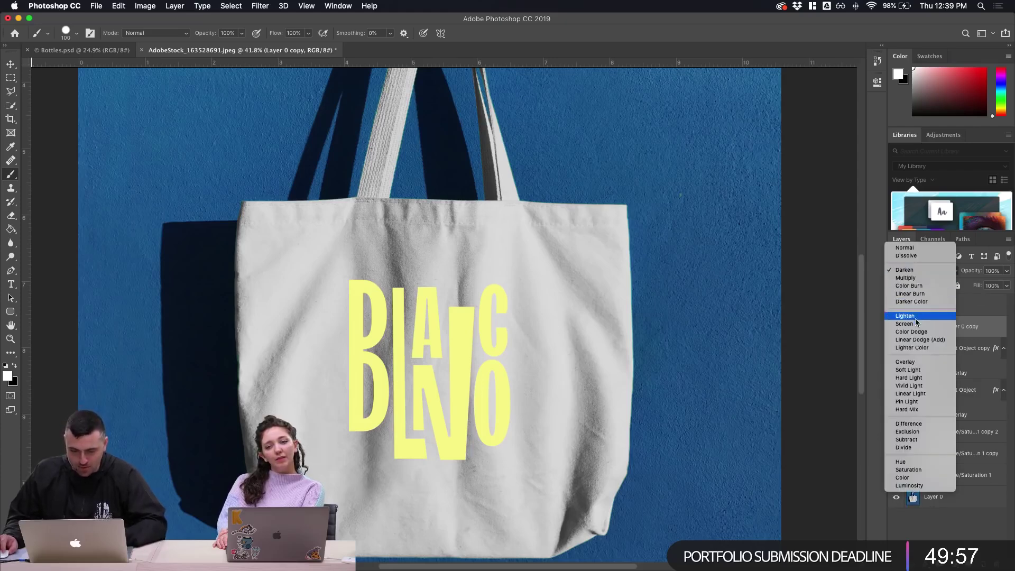
click(985, 328)
click(897, 347)
click(897, 346)
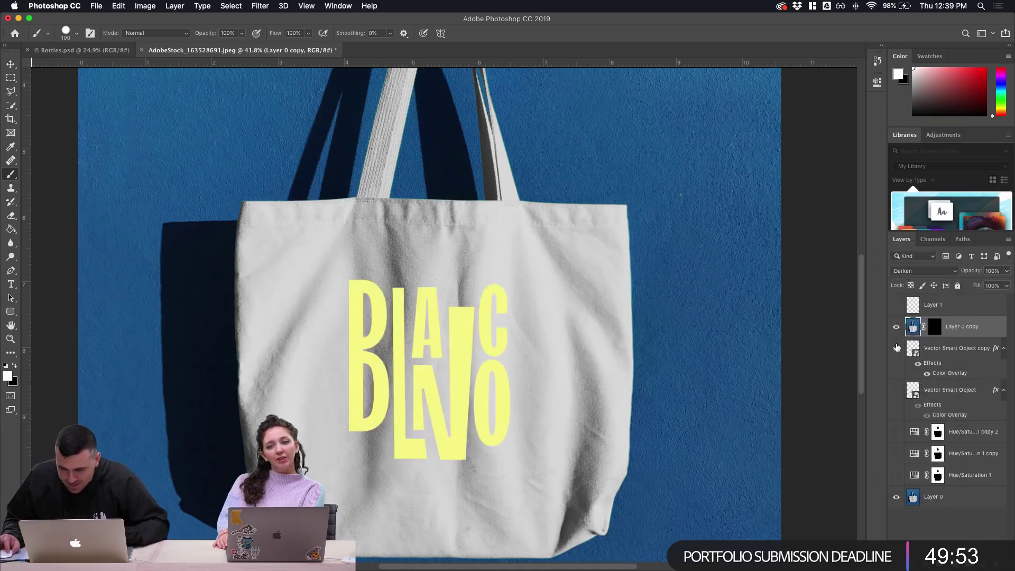
click(897, 327)
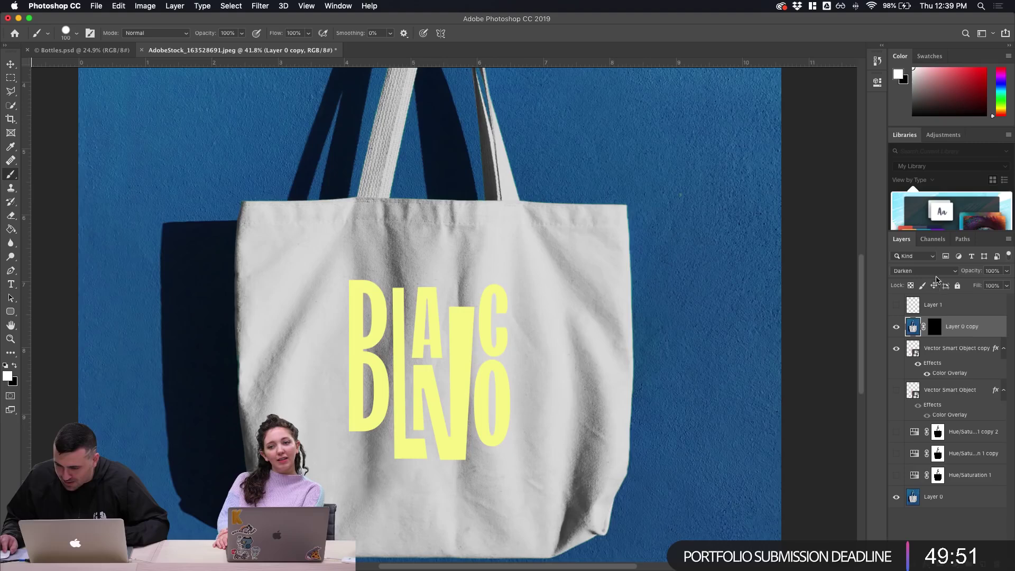
Target the Layer 0 copy mask and try painting white over the logo's B, comparing with the Vector Smart Object copy hidden and shown
click(934, 326)
scroll(860, 320, up, 3)
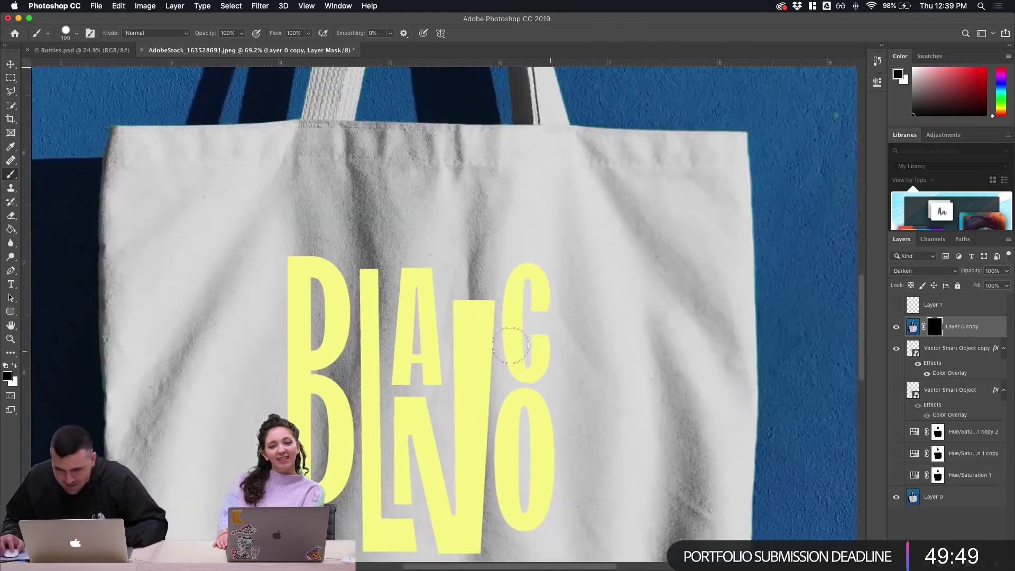
scroll(511, 346, down, 1)
key(x)
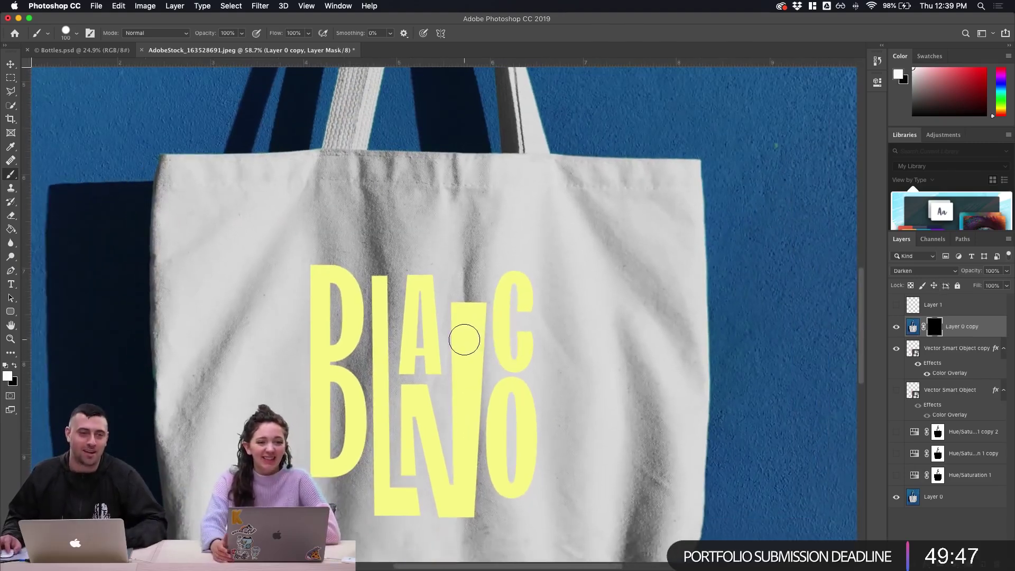
mouse_move(322, 323)
mouse_down()
mouse_move(343, 278)
mouse_move(350, 333)
mouse_move(355, 286)
mouse_move(348, 336)
mouse_move(347, 292)
mouse_move(352, 343)
mouse_move(352, 271)
mouse_move(360, 315)
mouse_move(347, 371)
mouse_move(354, 455)
mouse_move(346, 449)
mouse_up()
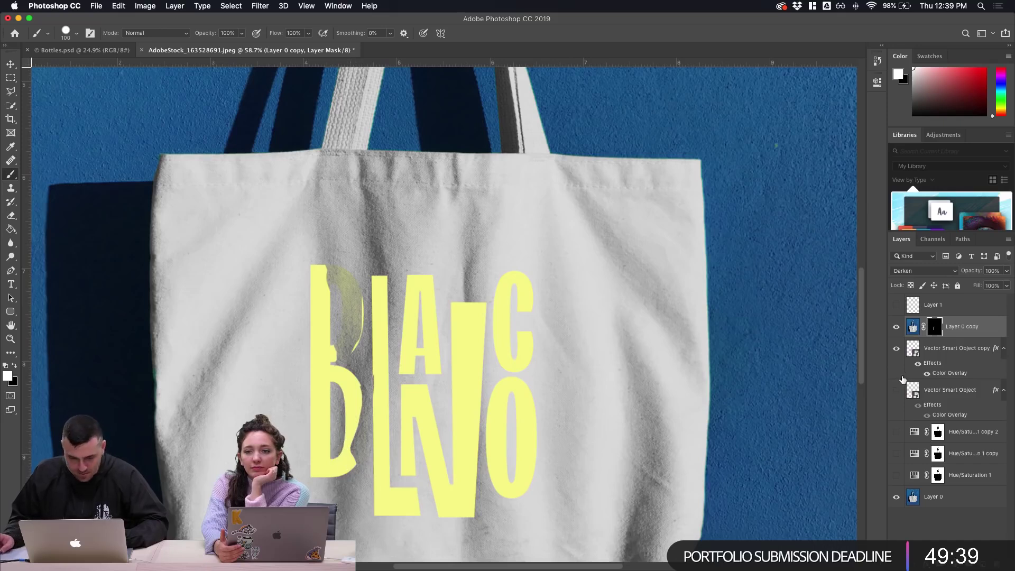
click(896, 349)
click(896, 349)
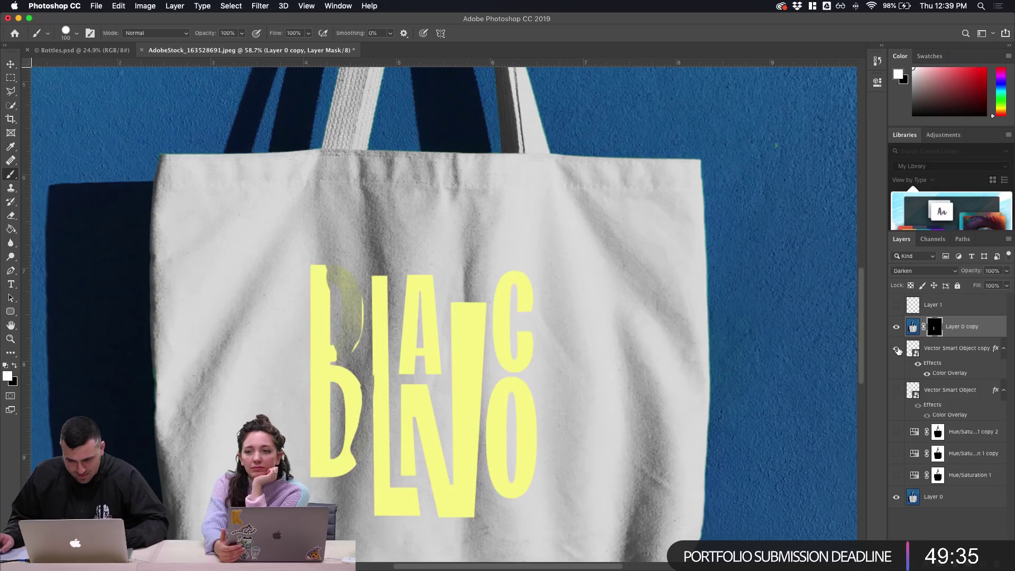
click(897, 350)
click(897, 350)
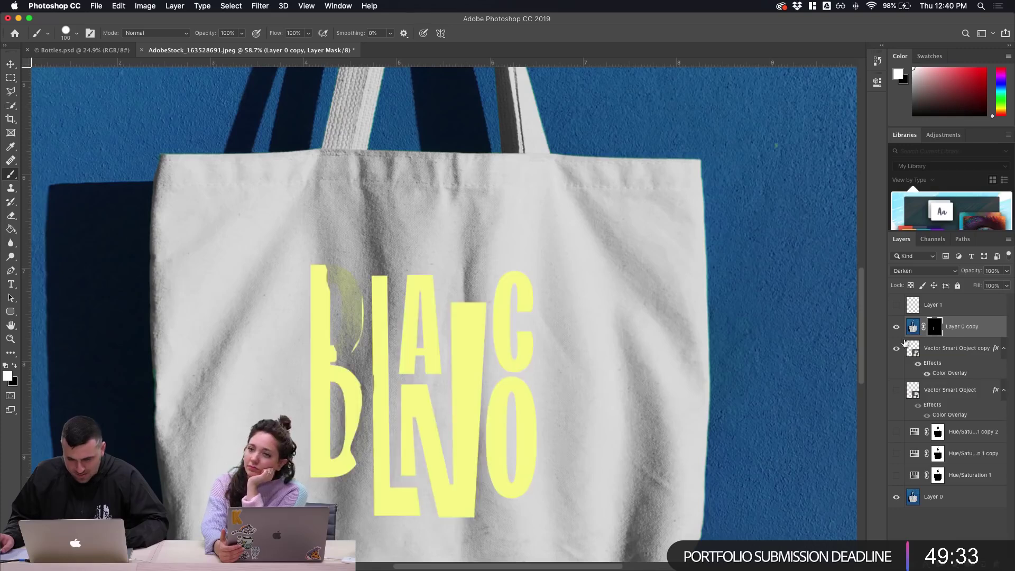
mouse_move(353, 320)
mouse_down()
mouse_move(356, 360)
mouse_move(354, 299)
mouse_move(326, 265)
mouse_move(355, 281)
mouse_move(357, 313)
mouse_move(346, 341)
mouse_move(323, 327)
mouse_move(318, 279)
mouse_move(368, 327)
mouse_move(362, 369)
mouse_up()
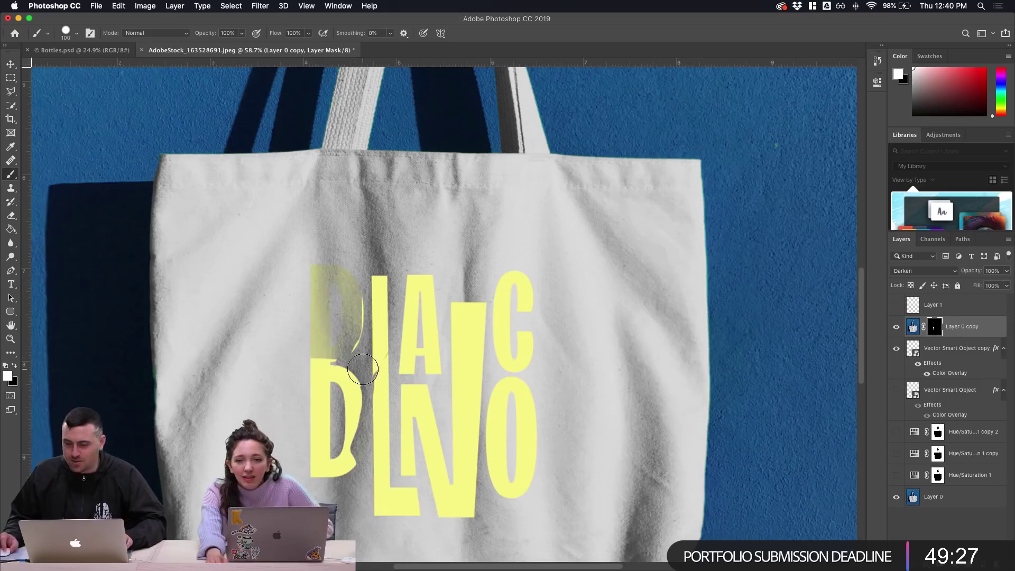
Undo the last mask stroke, return Layer 0 copy to Normal blend mode and try painting white over the logo's upper L and A
key(super+z)
click(924, 271)
click(465, 297)
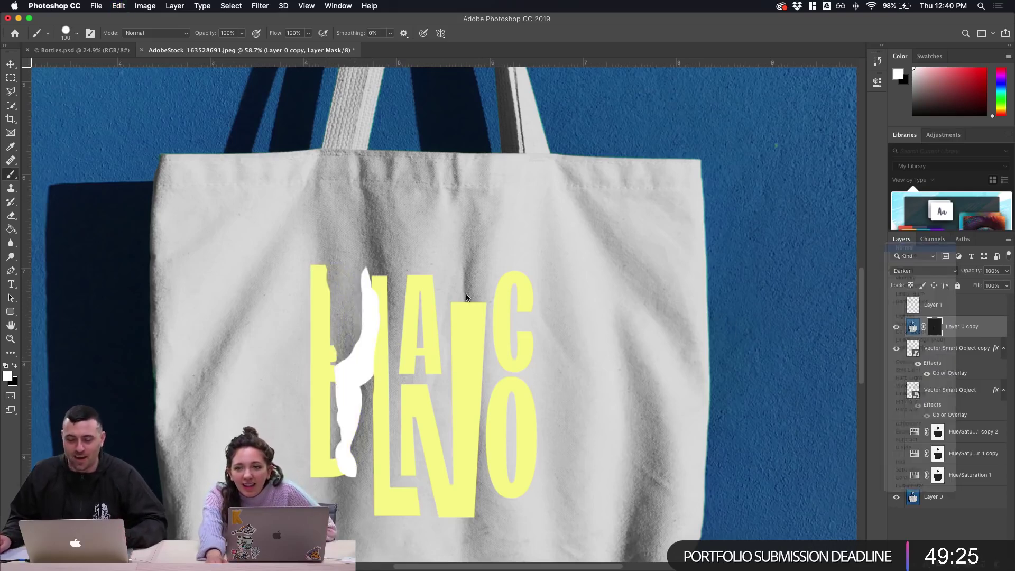
mouse_move(370, 280)
mouse_down()
mouse_move(357, 324)
mouse_move(305, 251)
mouse_move(370, 279)
mouse_move(332, 347)
mouse_move(373, 384)
mouse_move(366, 322)
mouse_move(407, 323)
mouse_move(412, 351)
mouse_up()
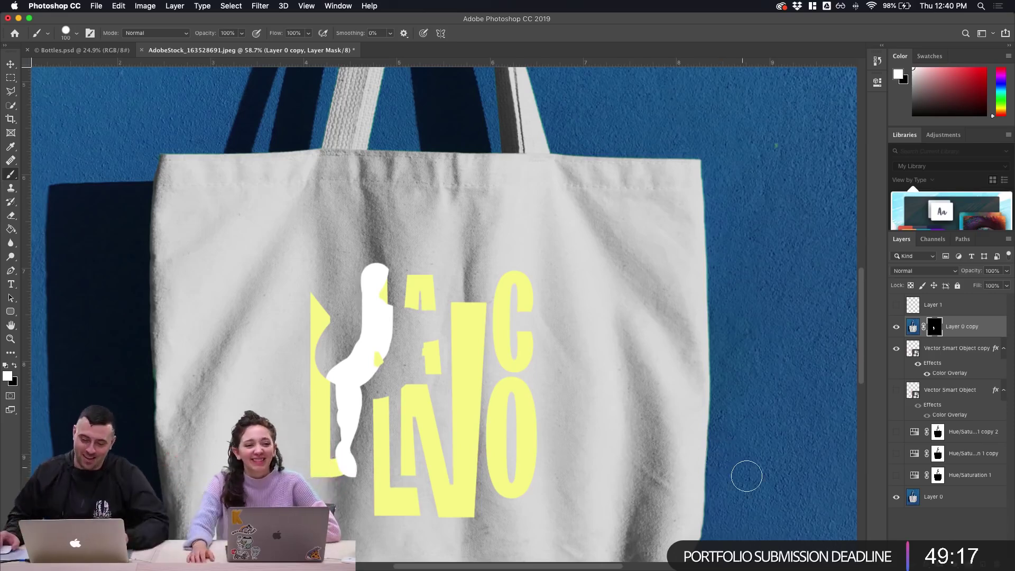
Delete the painted Layer 0 copy and replace it with a fresh duplicate of Layer 0 above both logo layers
key(v)
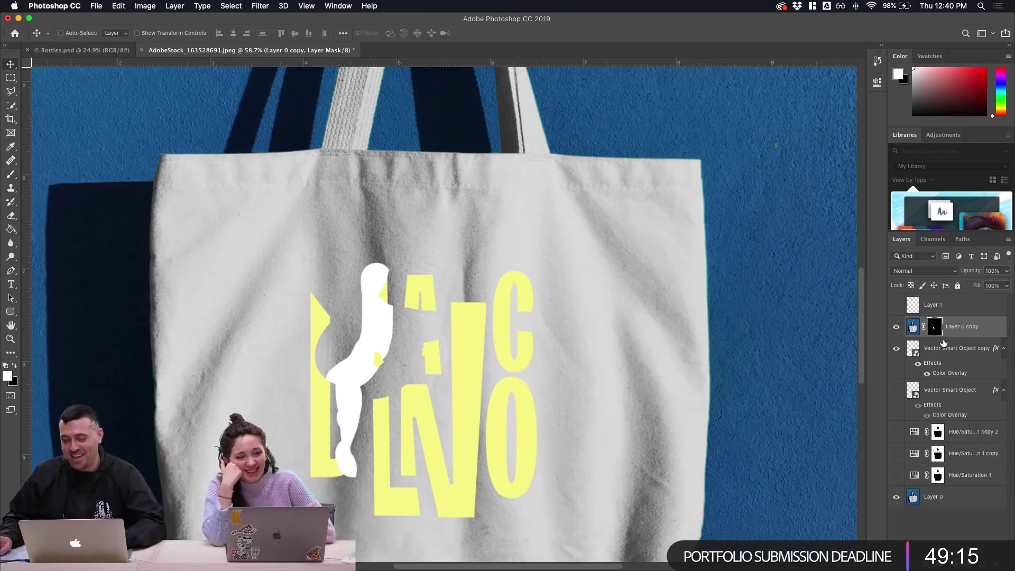
key(Delete)
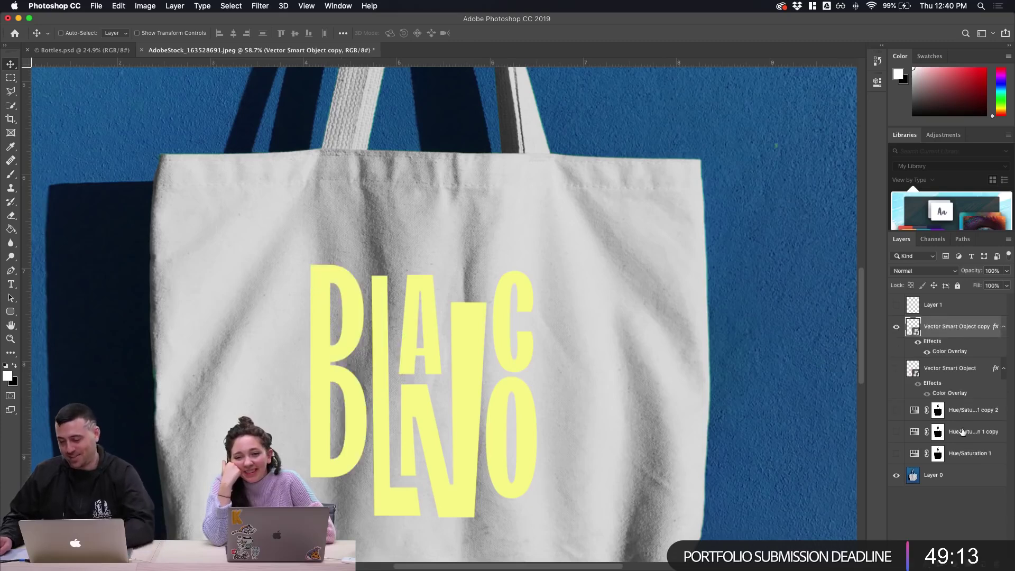
click(944, 478)
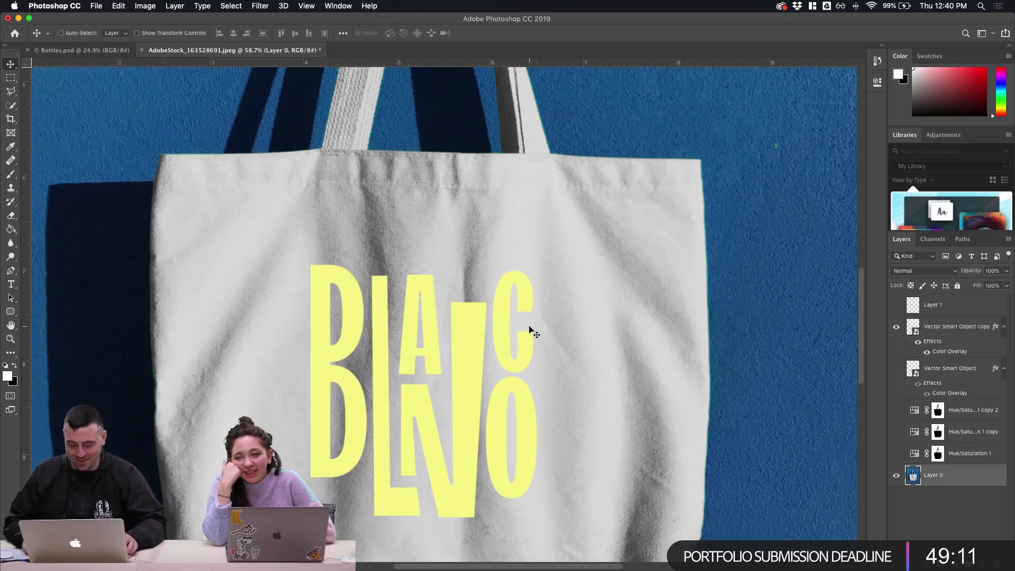
alt+drag(945, 474, 922, 318)
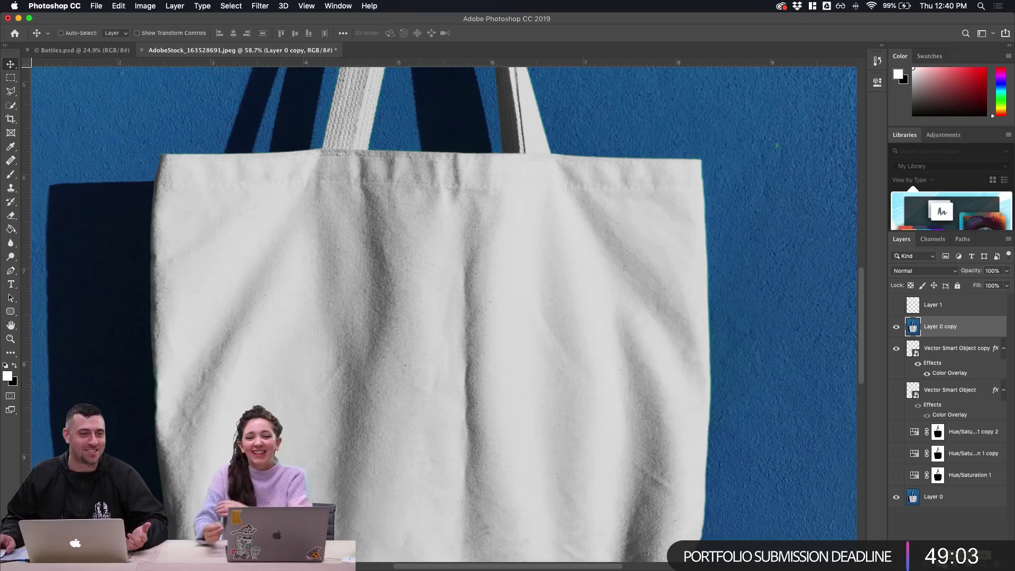
Add a layer mask to the new Layer 0 copy and fill it with black
click(946, 561)
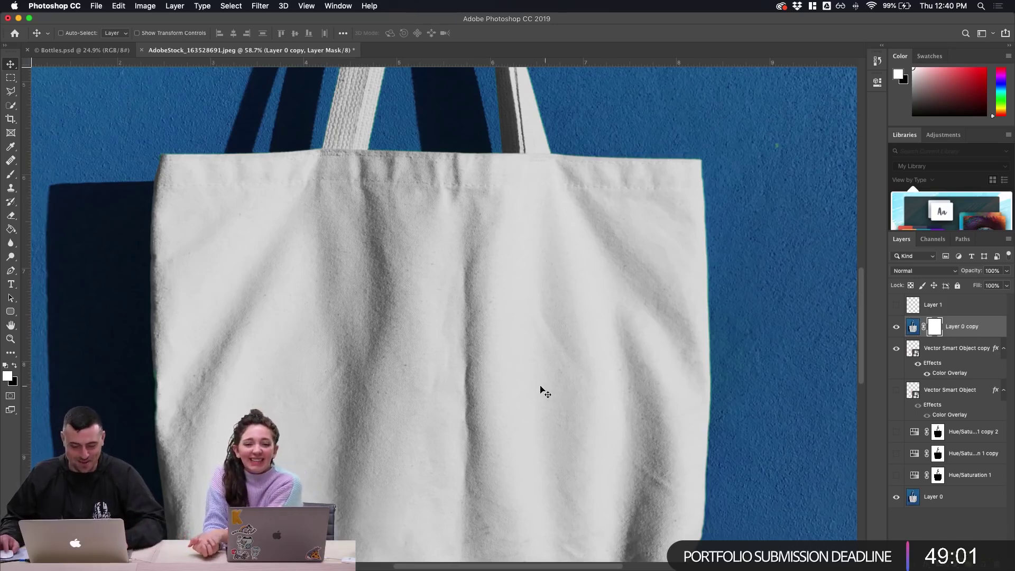
key(g)
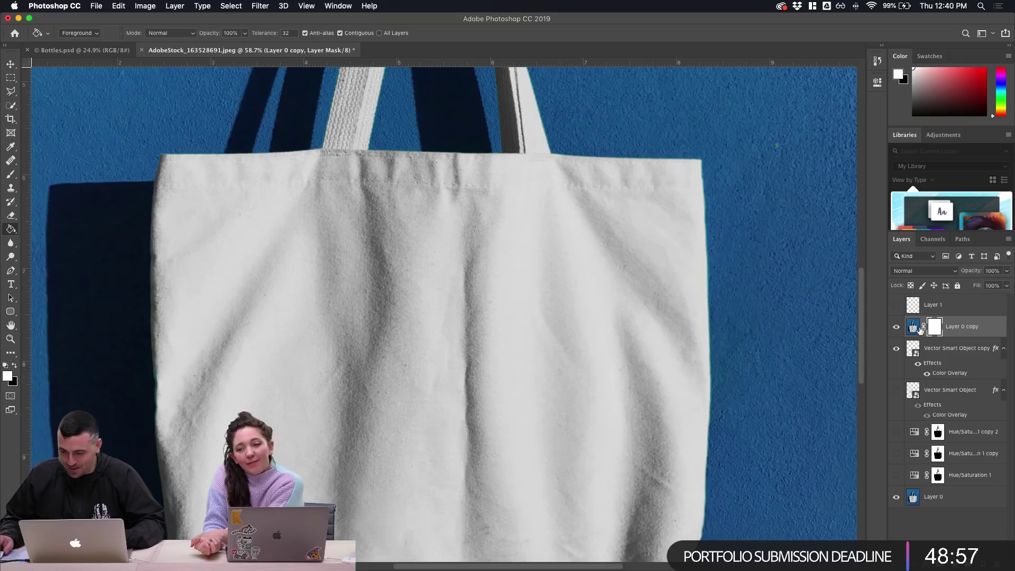
click(896, 327)
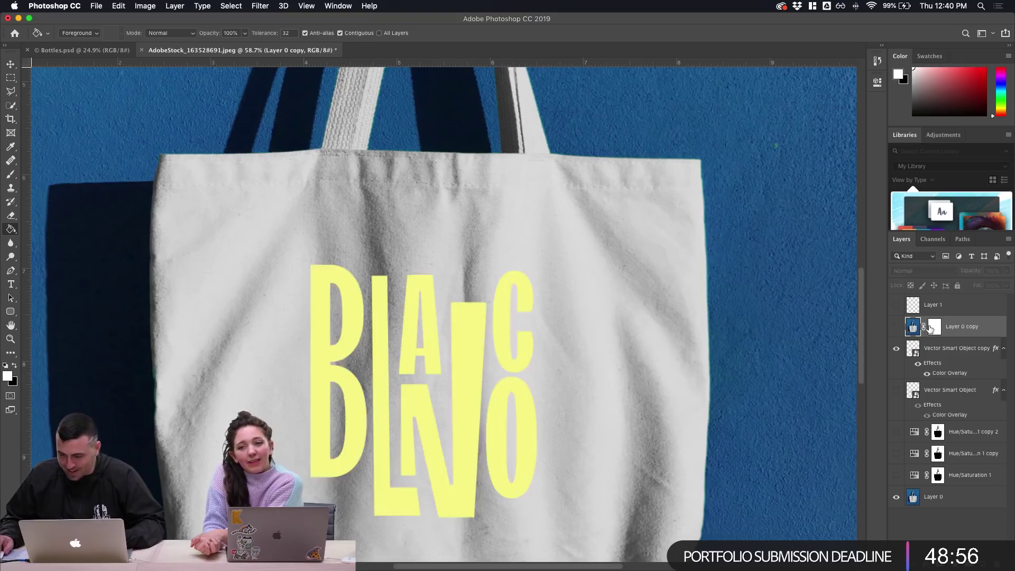
click(896, 328)
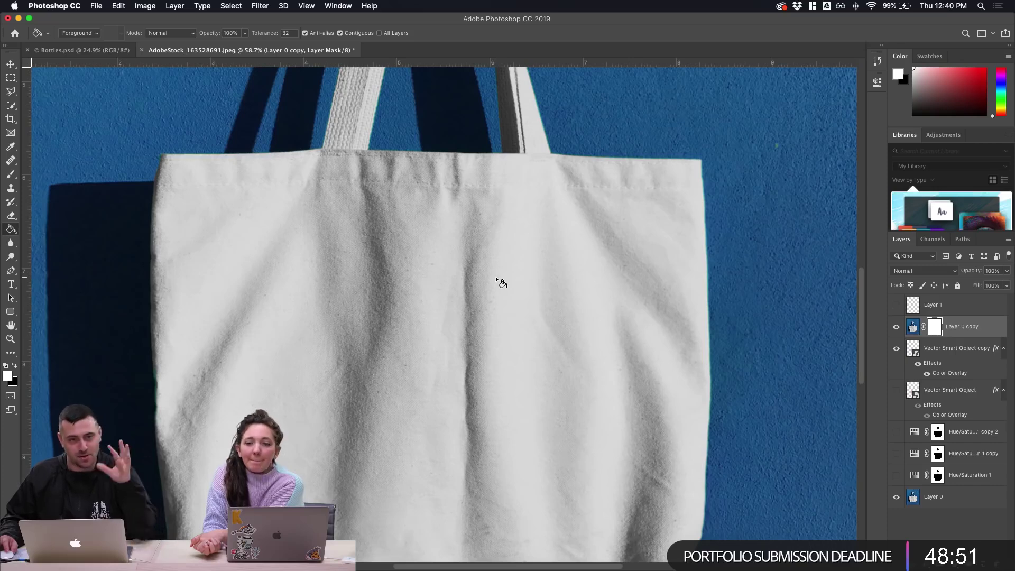
key(x)
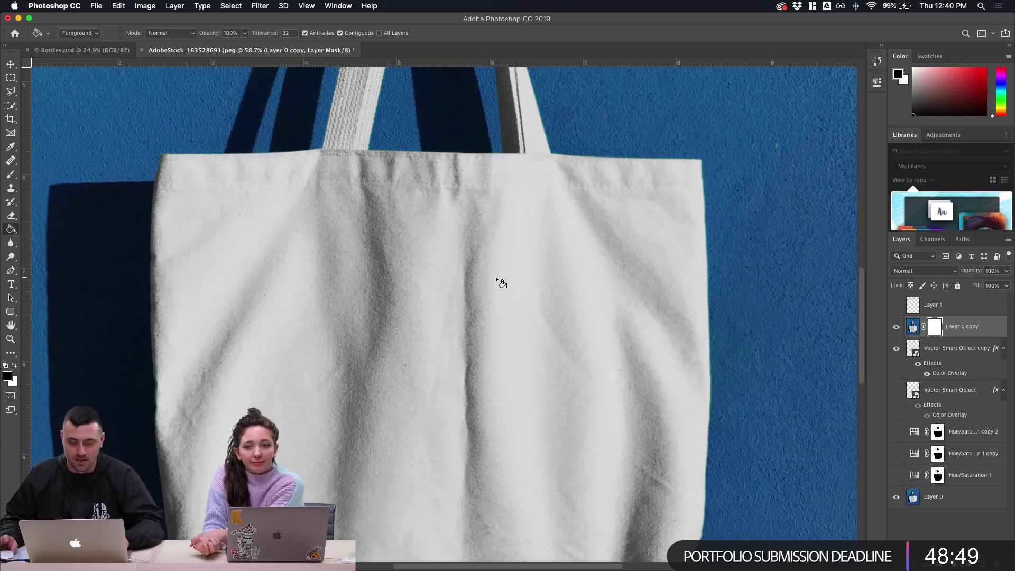
click(496, 280)
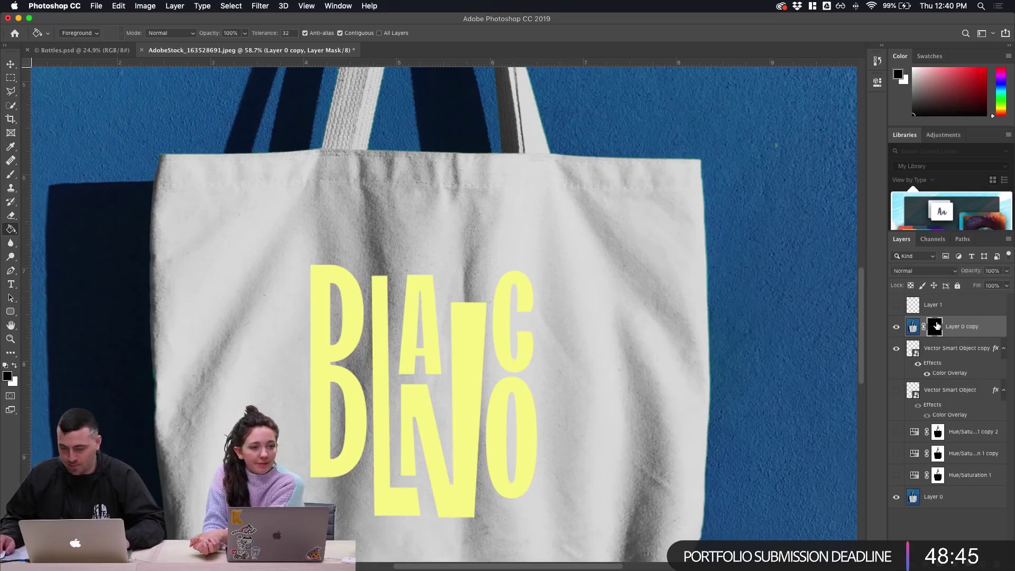
Paint white with the size 100 brush on the Layer 0 copy mask along the fabric folds crossing the B, L and N's tall stroke
key(x)
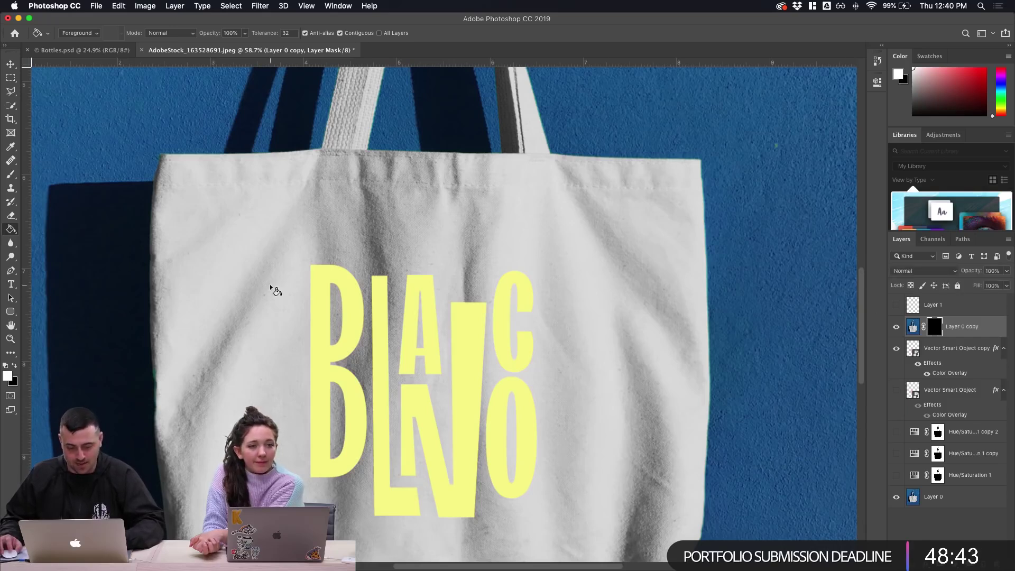
key(b)
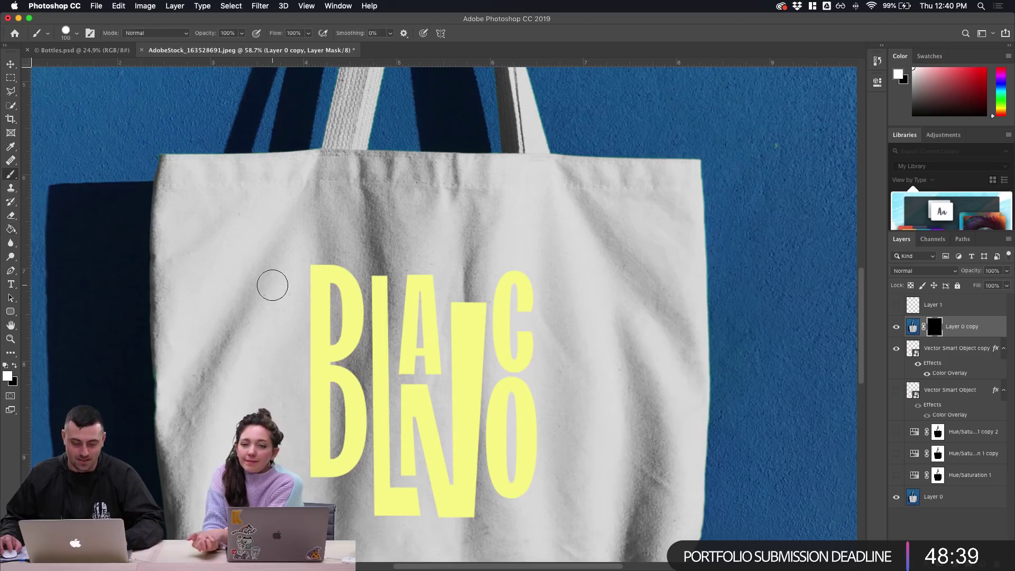
key(x)
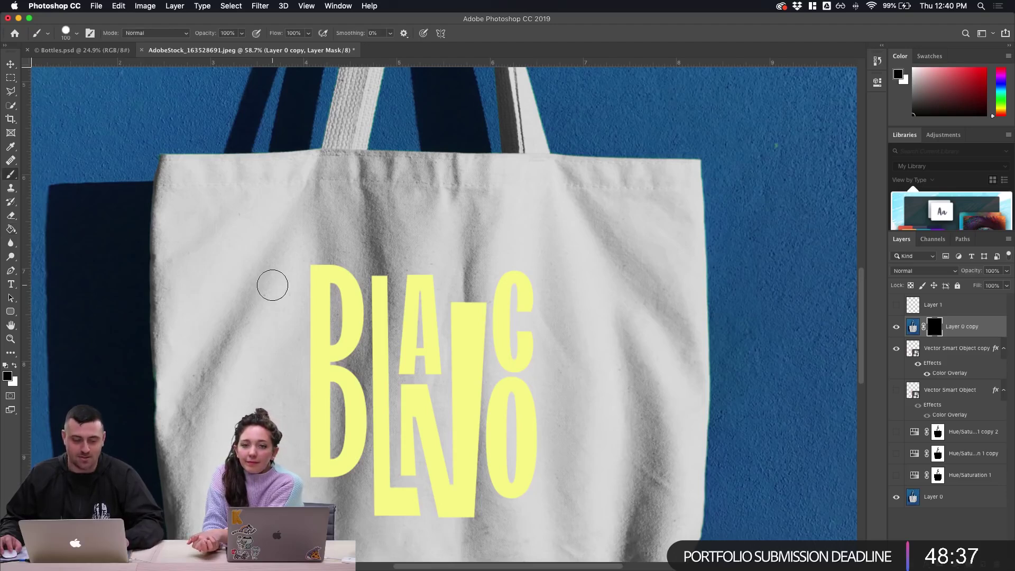
key(x)
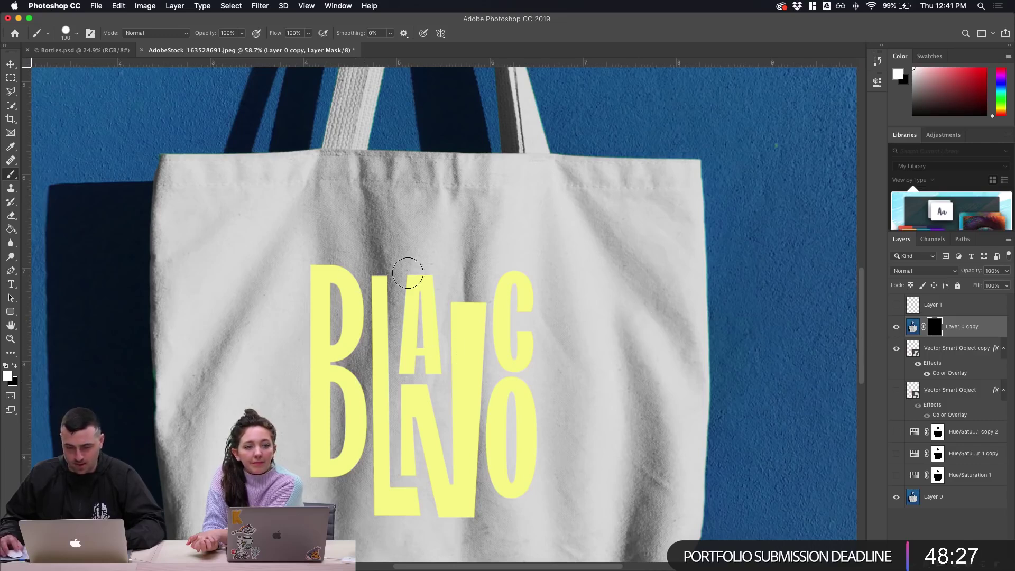
mouse_move(354, 276)
mouse_down()
mouse_move(353, 354)
mouse_move(344, 259)
mouse_move(346, 468)
mouse_move(362, 420)
mouse_move(346, 345)
mouse_move(359, 332)
mouse_move(372, 349)
mouse_move(370, 272)
mouse_move(379, 303)
mouse_move(369, 442)
mouse_move(374, 391)
mouse_move(376, 432)
mouse_up()
mouse_move(462, 294)
mouse_down()
mouse_move(461, 513)
mouse_move(474, 337)
mouse_move(473, 301)
mouse_move(459, 331)
mouse_move(459, 299)
mouse_up()
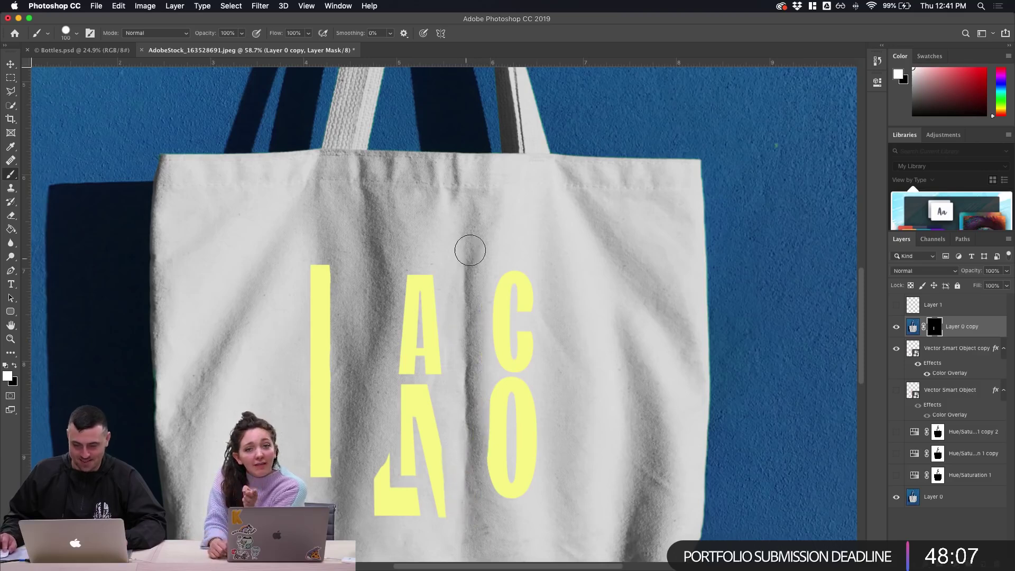
Target the Layer 0 copy image instead of its mask and set the layer's blend mode to Darken
click(913, 328)
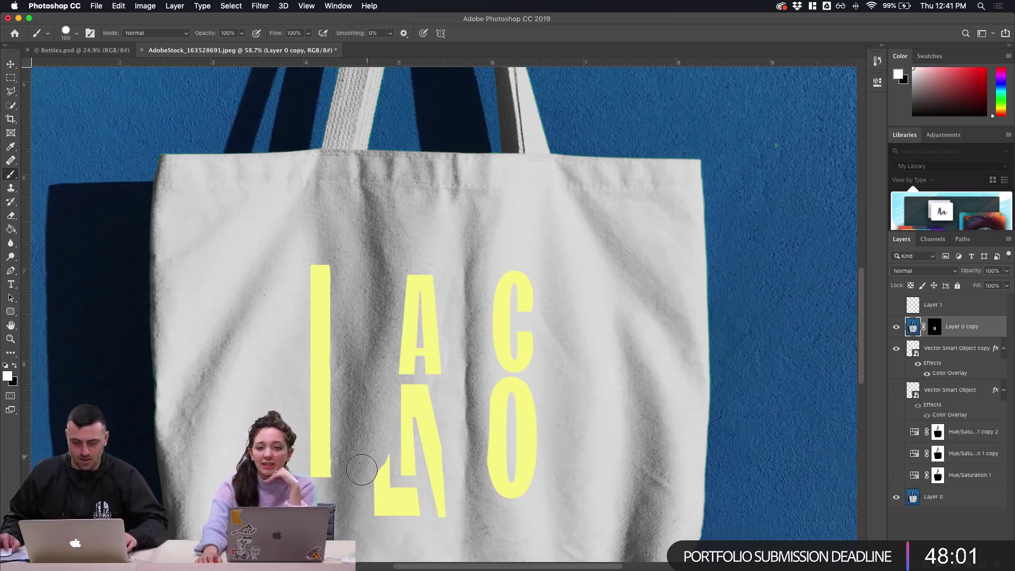
click(935, 327)
click(913, 327)
click(924, 270)
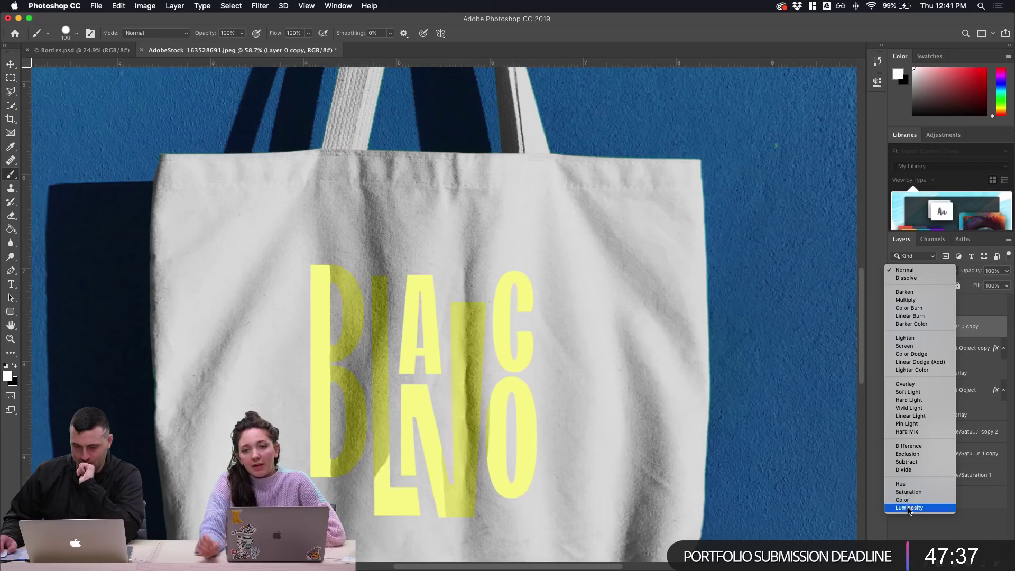
click(915, 293)
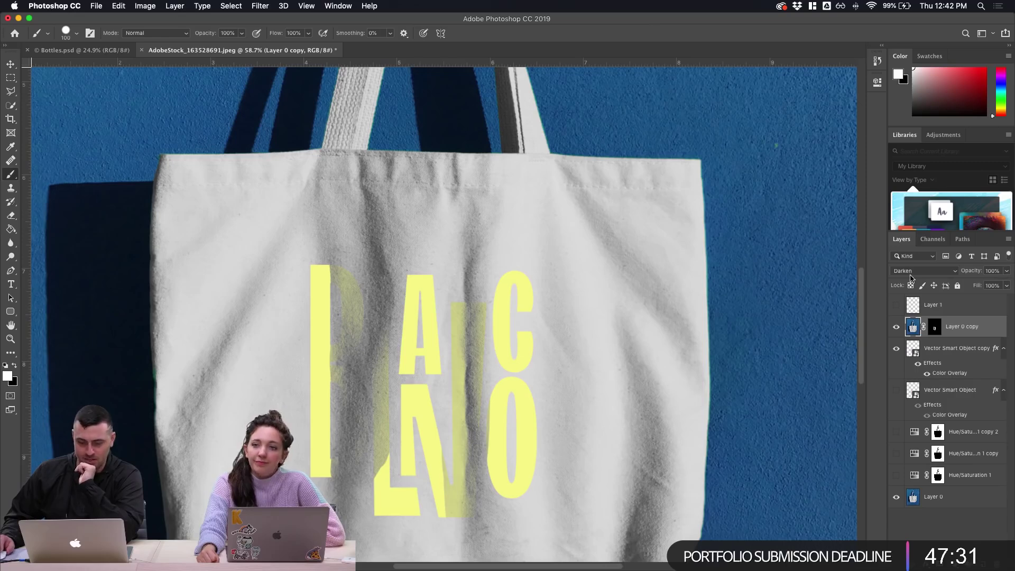
Lower the opacity of Layer 0 copy to 37%
scroll(548, 267, down, 2)
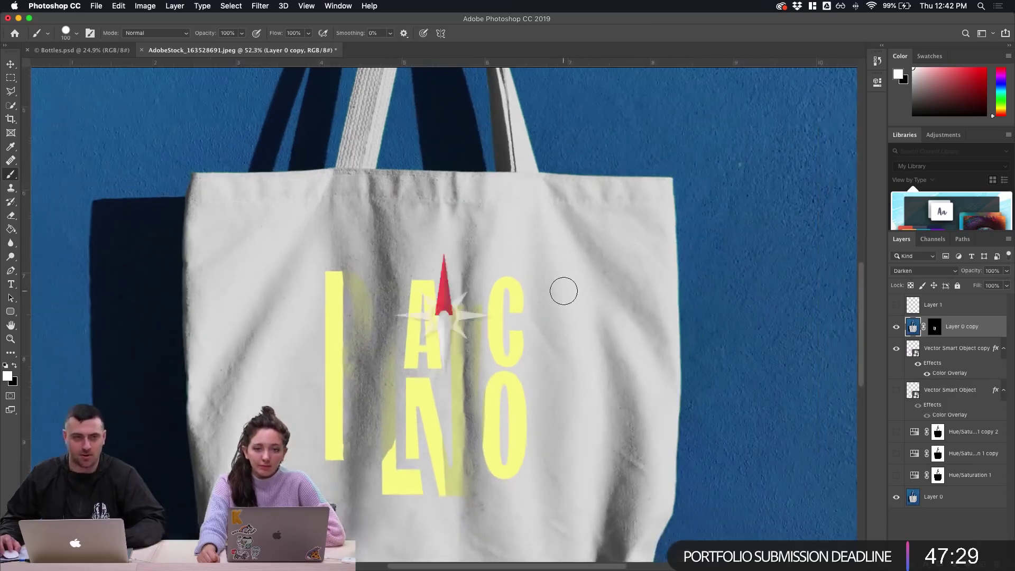
click(1007, 272)
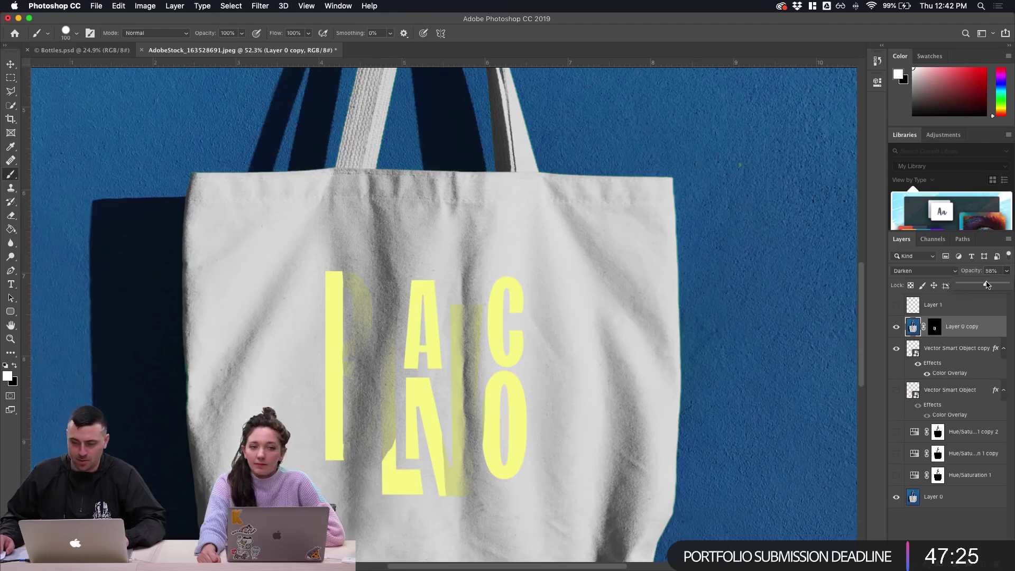
mouse_move(976, 285)
mouse_down()
mouse_move(963, 284)
mouse_move(976, 286)
mouse_up()
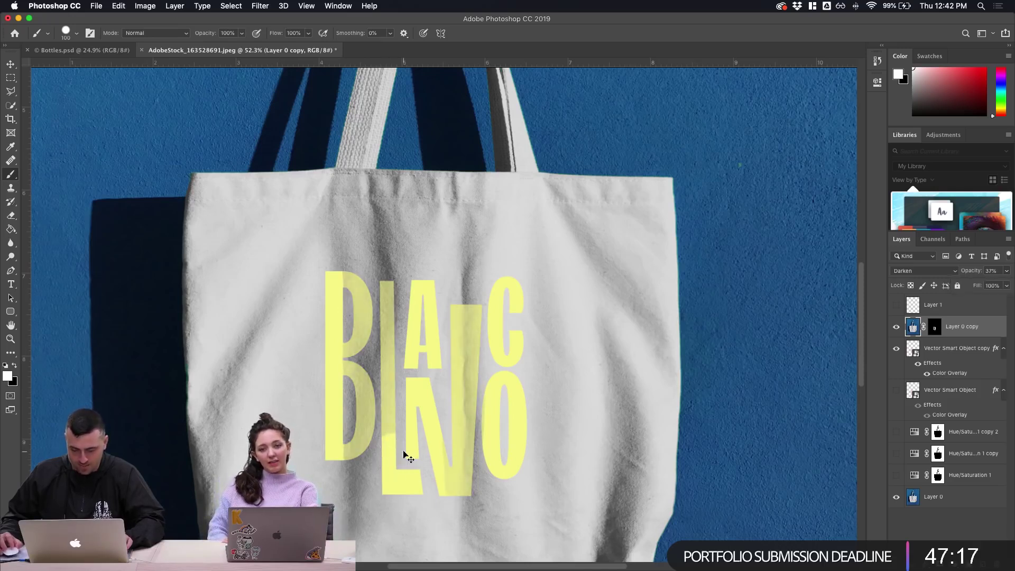
Try a rectangular marquee selection around the bag's body on the mask, clear it and target the Layer 0 copy image again
click(933, 328)
scroll(334, 276, down, 2)
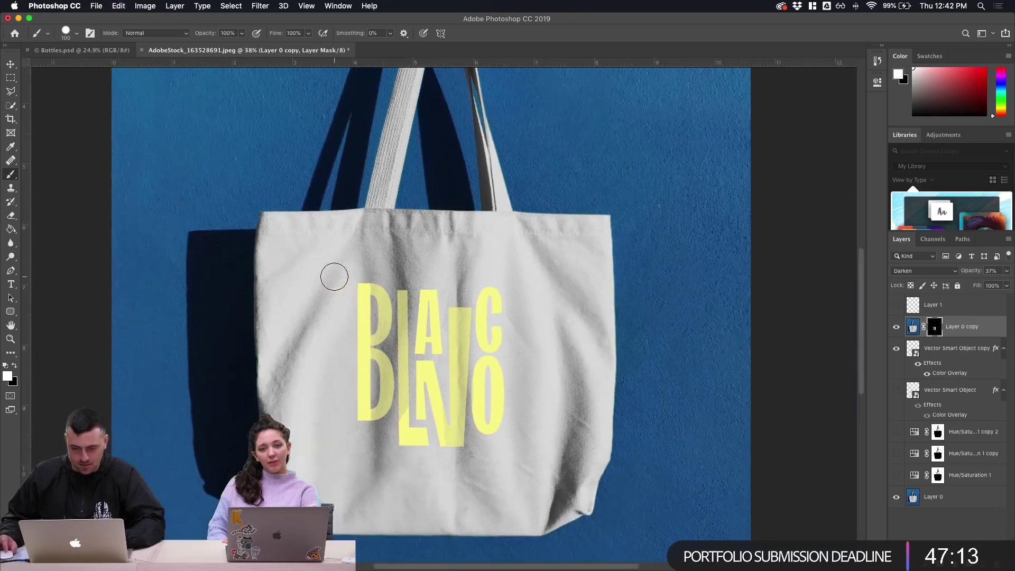
key(m)
drag(262, 213, 599, 475)
click(598, 474)
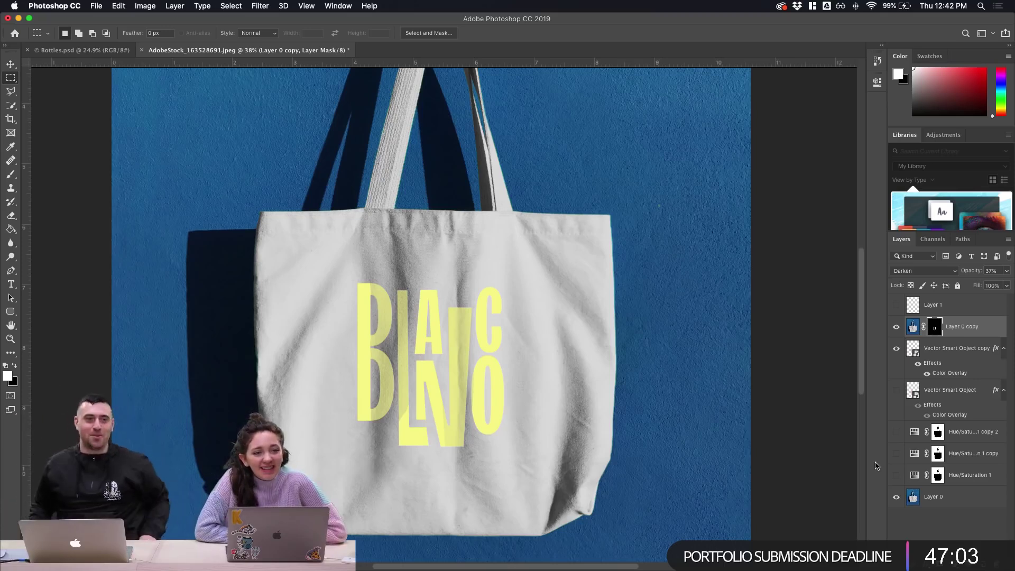
click(919, 330)
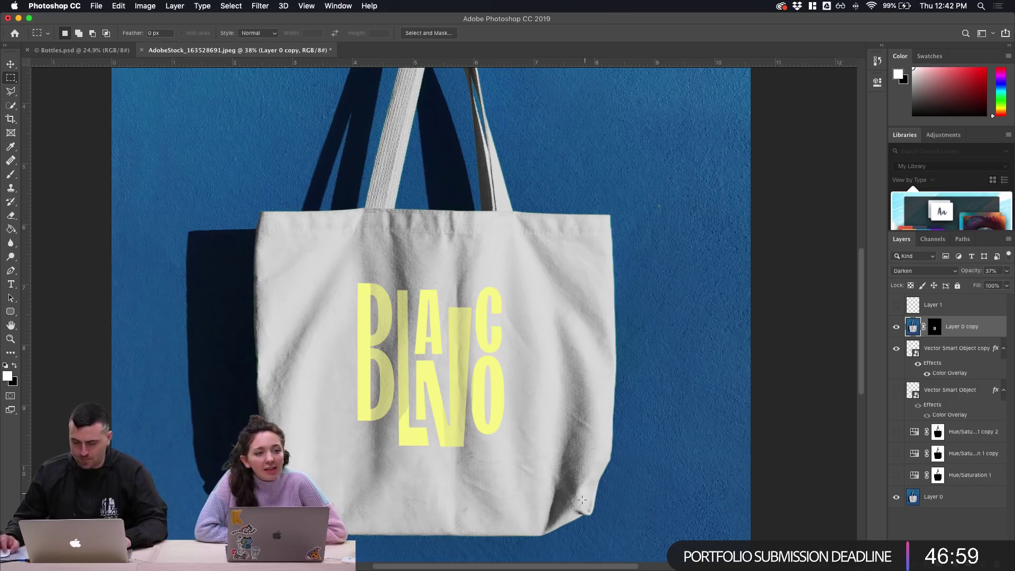
Select a large rectangle over the bag's body, fill it with white on the Layer 0 copy mask and deselect
drag(586, 509, 289, 214)
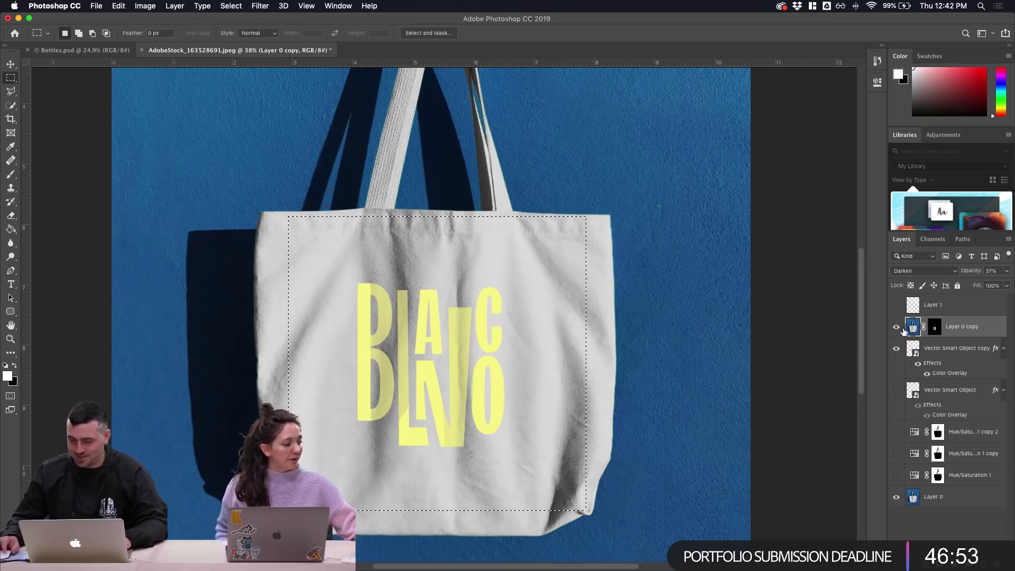
key(super+d)
click(931, 330)
key(g)
click(444, 360)
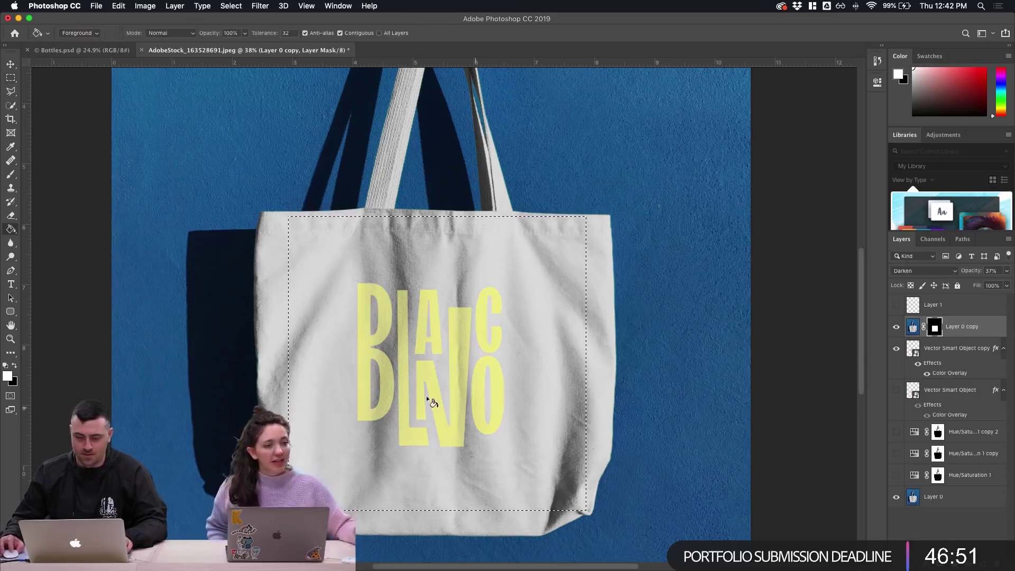
key(super+d)
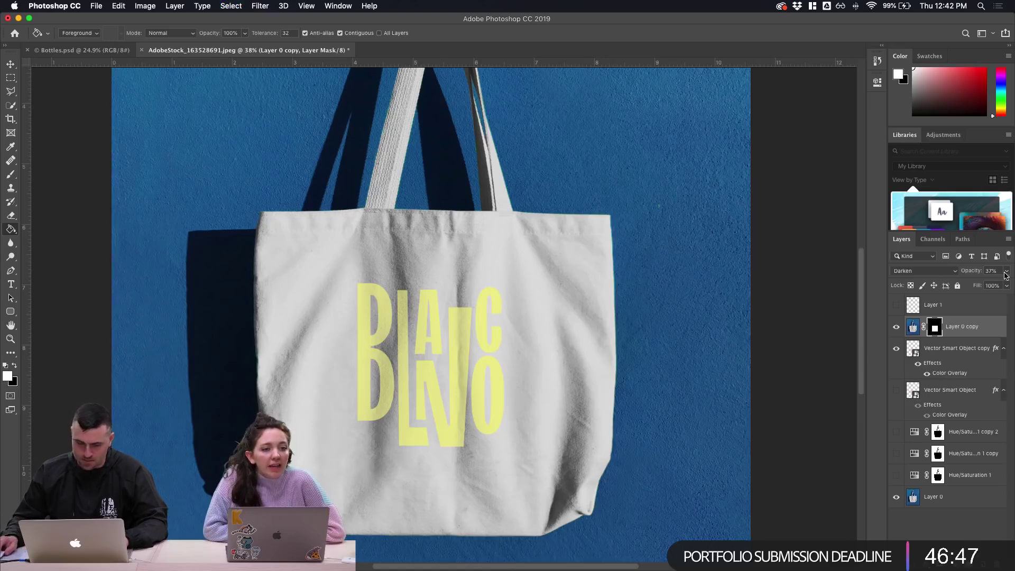
Lower the opacity of Layer 0 copy to 22%
scroll(623, 280, down, 5)
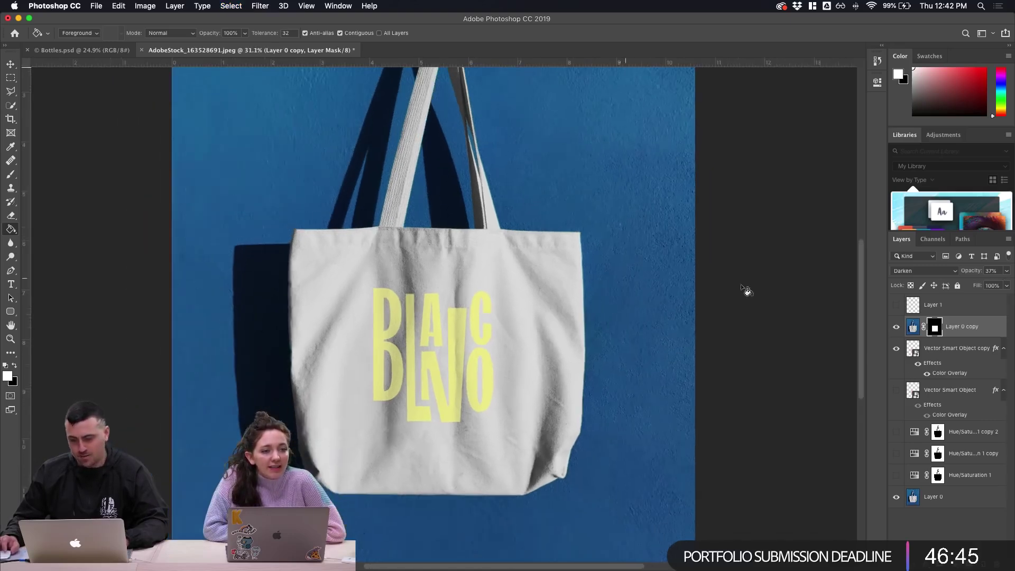
click(1007, 270)
drag(974, 286, 971, 286)
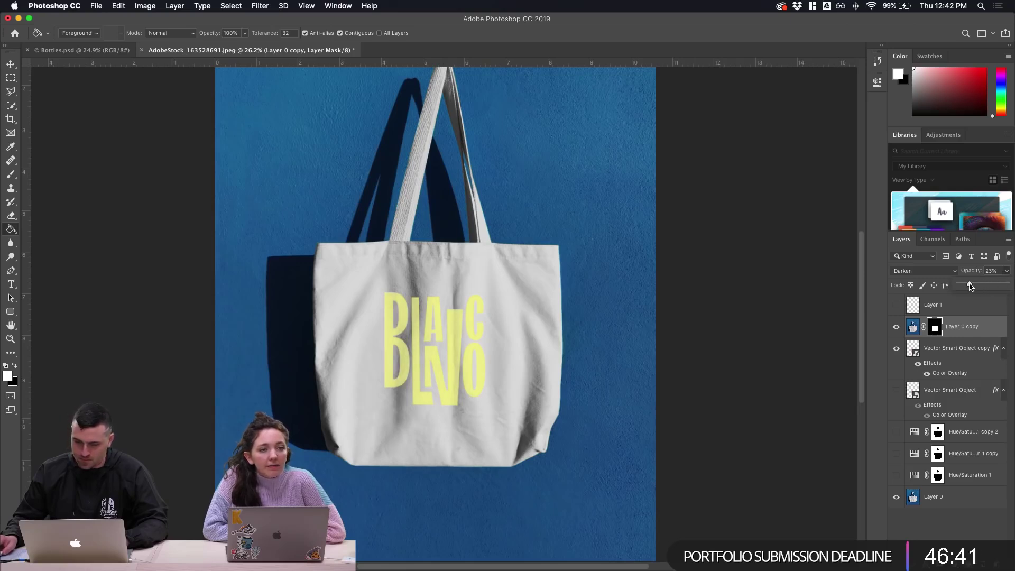
drag(971, 286, 970, 286)
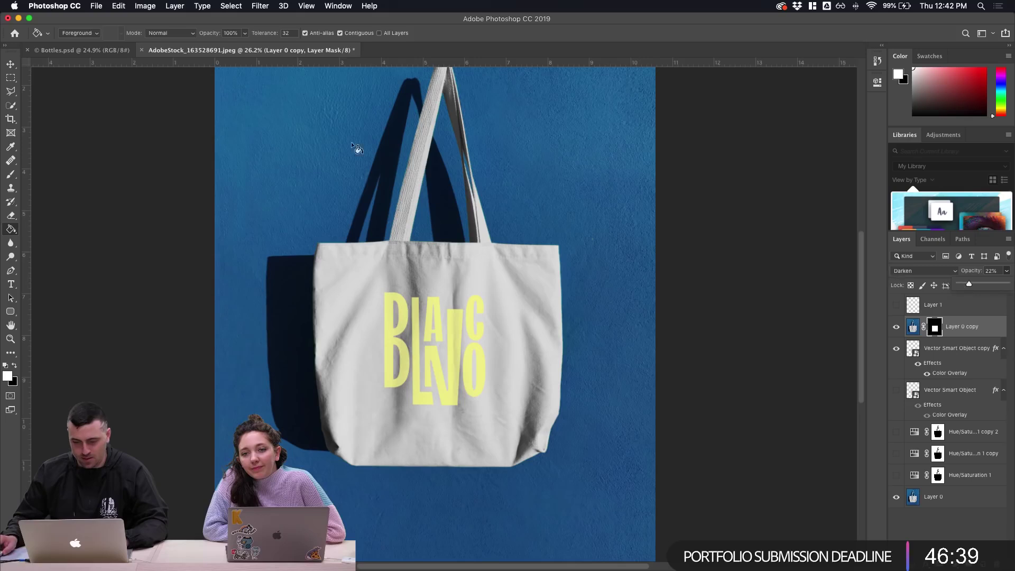
key(v)
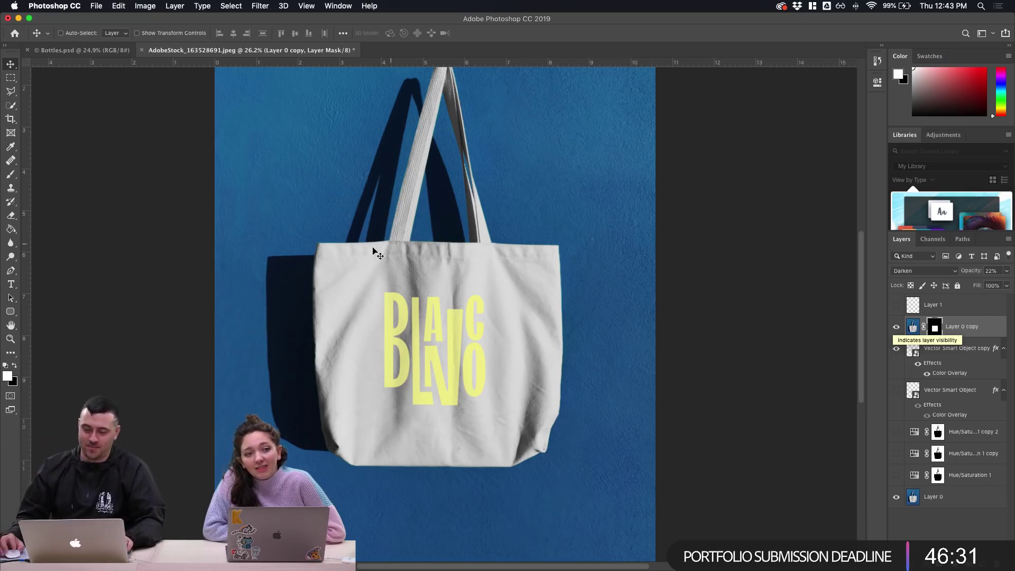
Save the layered document as Tote.psd in Google Drive's Team Drives > Tequila > Working Files folder
key(super+s)
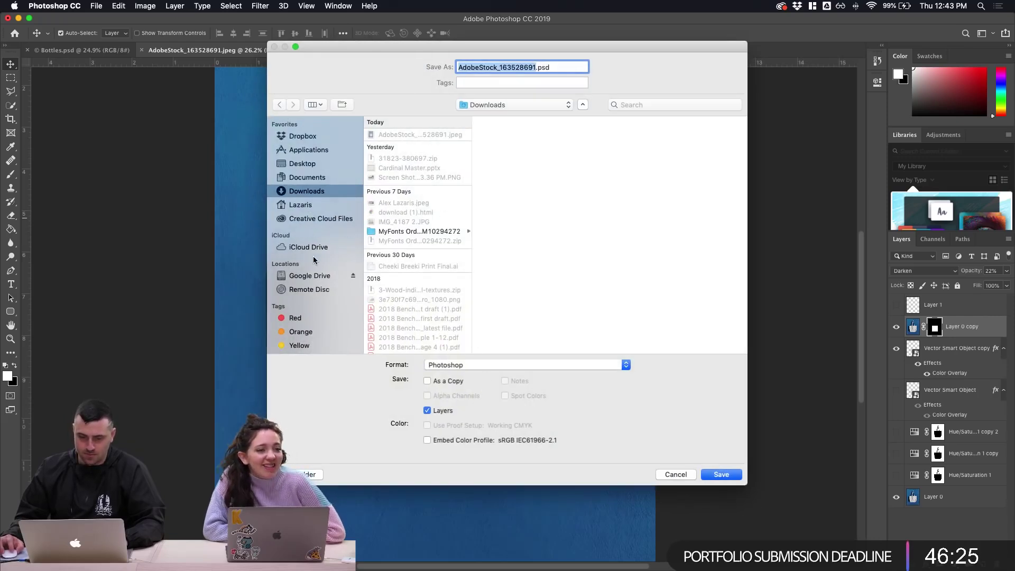
click(310, 276)
click(399, 145)
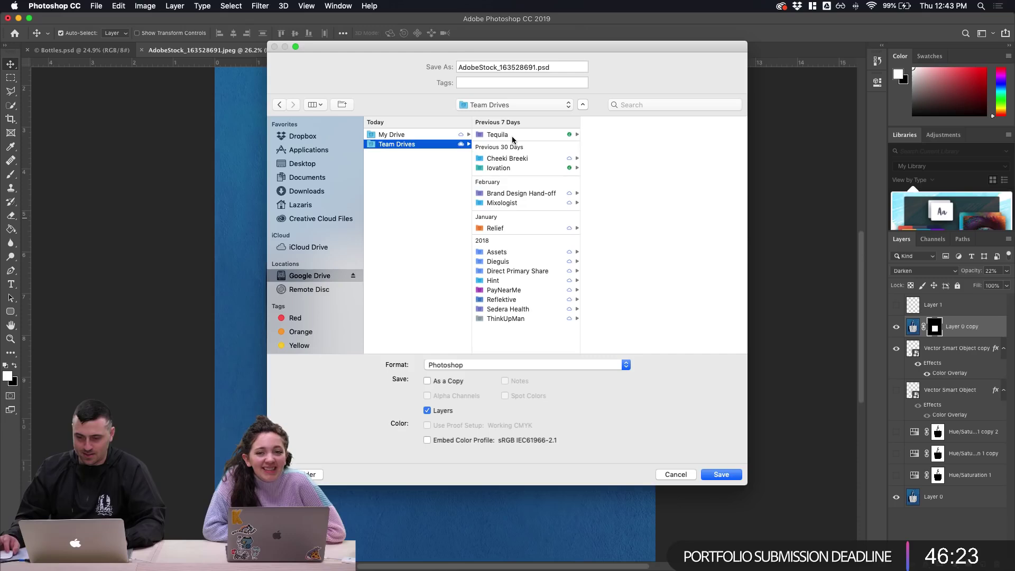
click(503, 135)
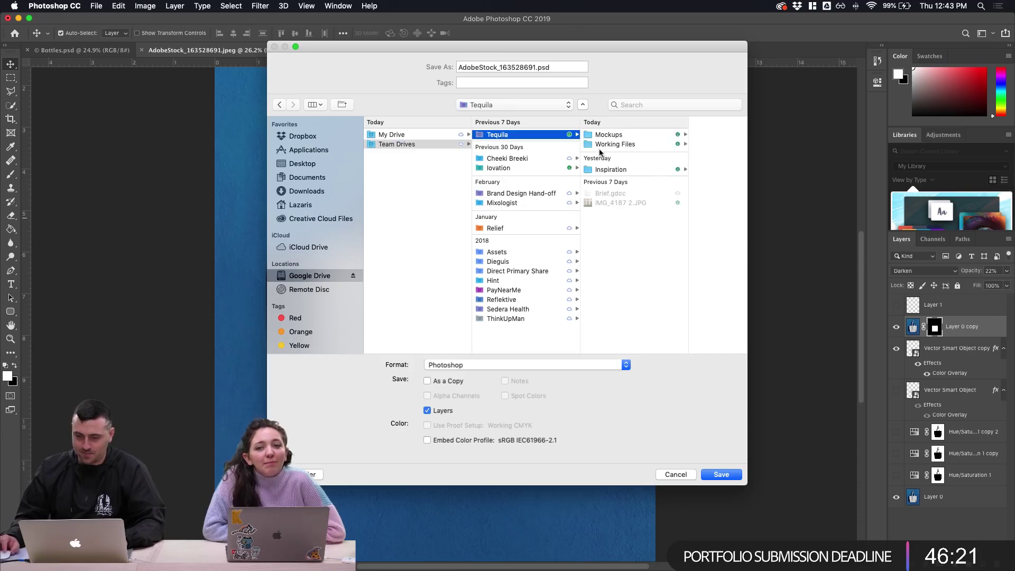
click(617, 136)
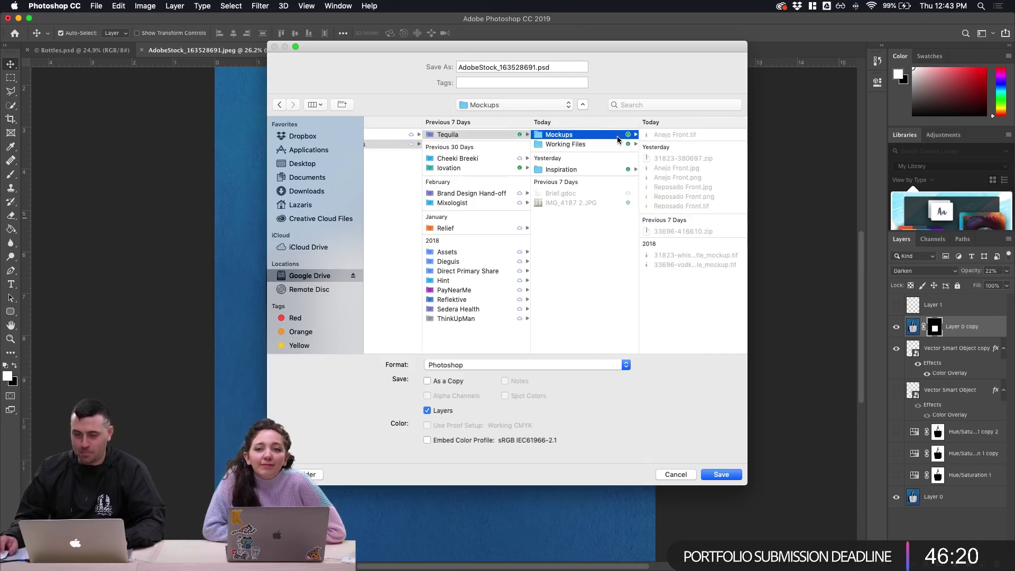
click(573, 143)
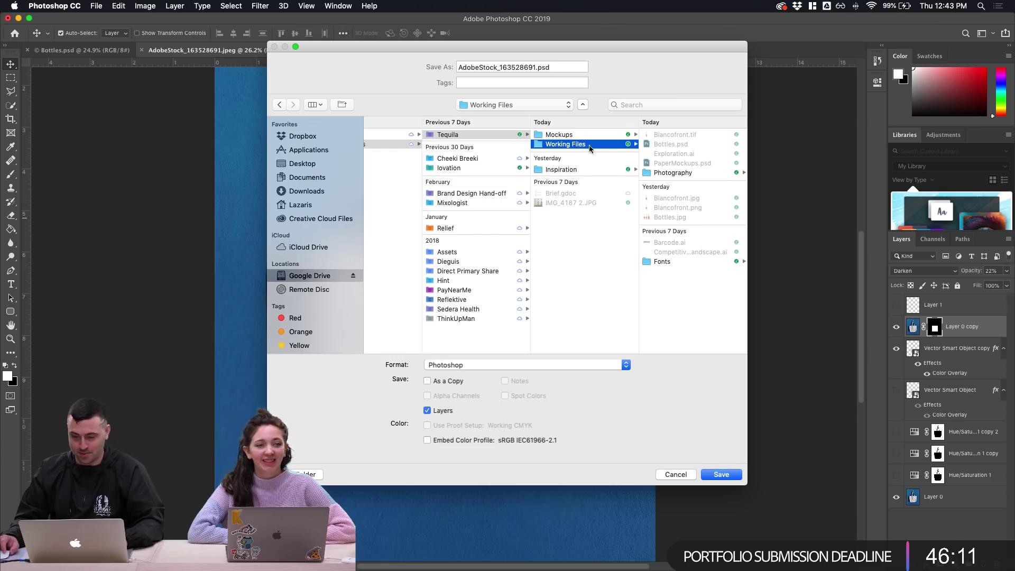
drag(538, 67, 449, 68)
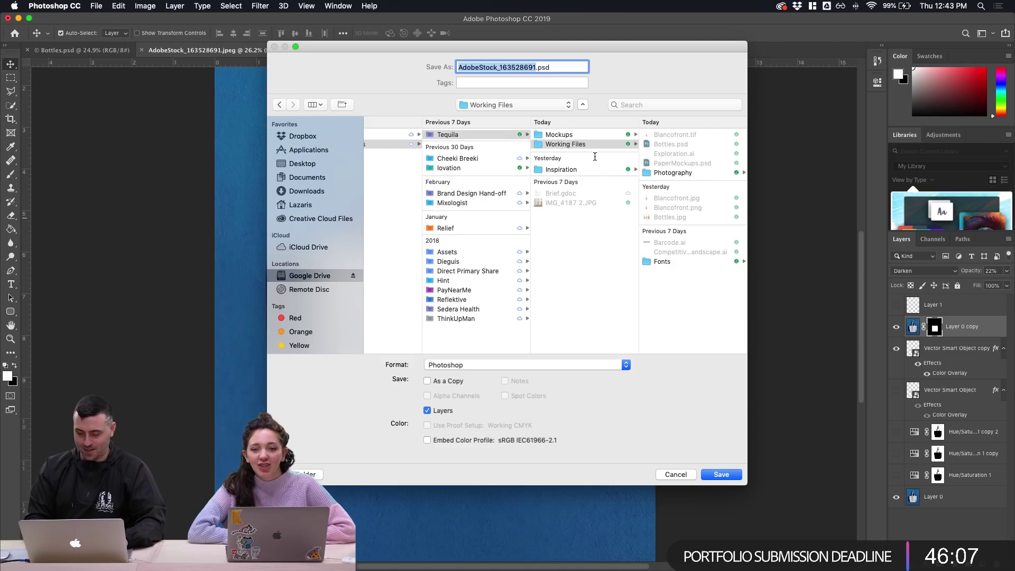
key(BackSpace)
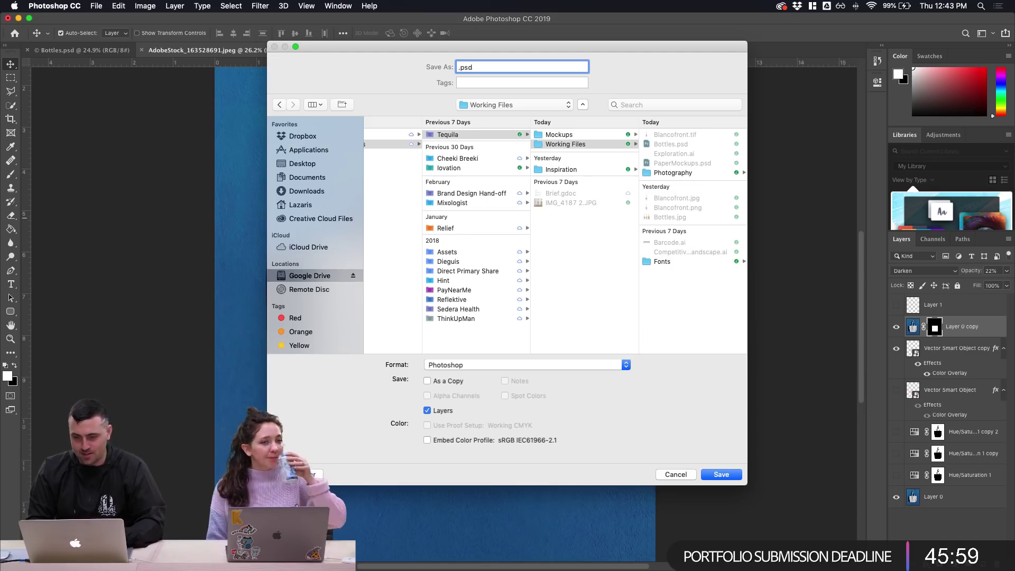
text(Tote)
key(Return)
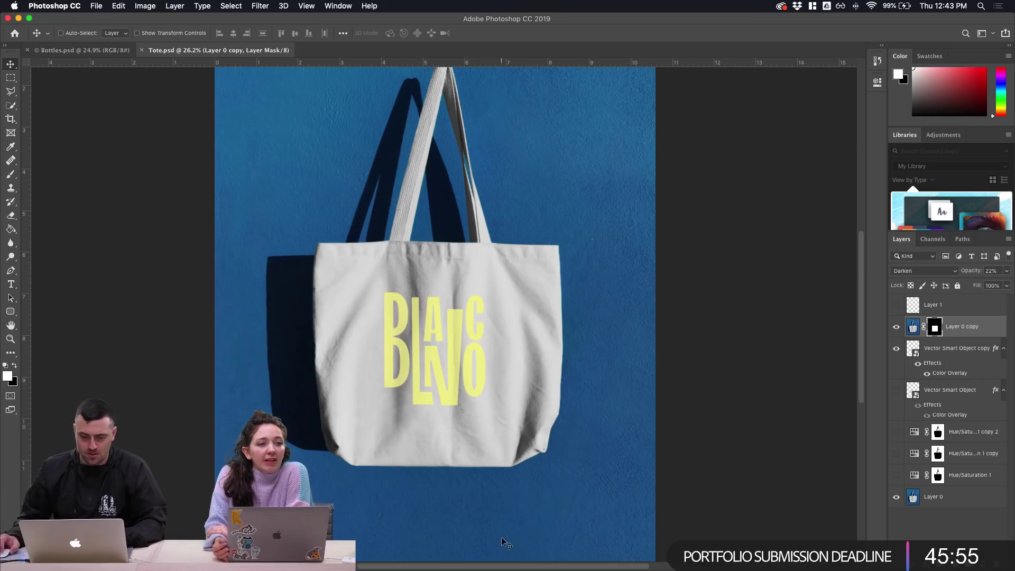
Save a JPEG copy of the tote mockup at maximum quality 12 with the Baseline ("Standard") format
click(96, 6)
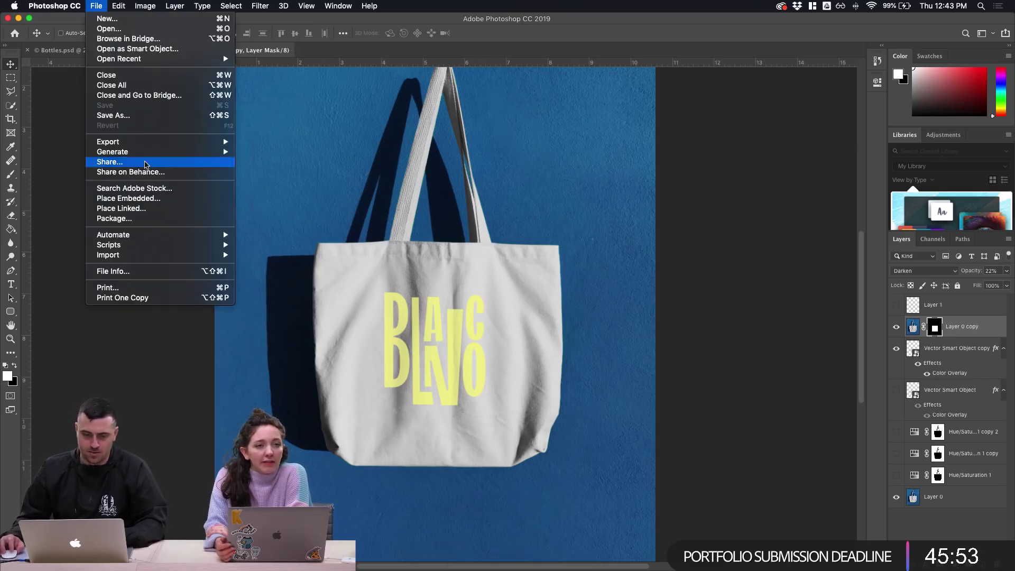
click(419, 245)
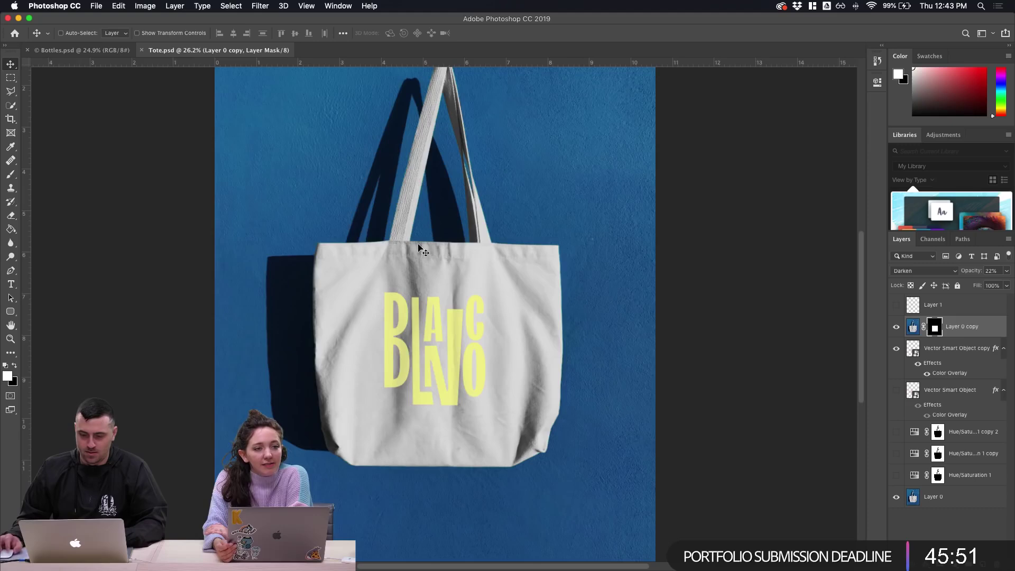
click(469, 365)
click(471, 434)
click(716, 474)
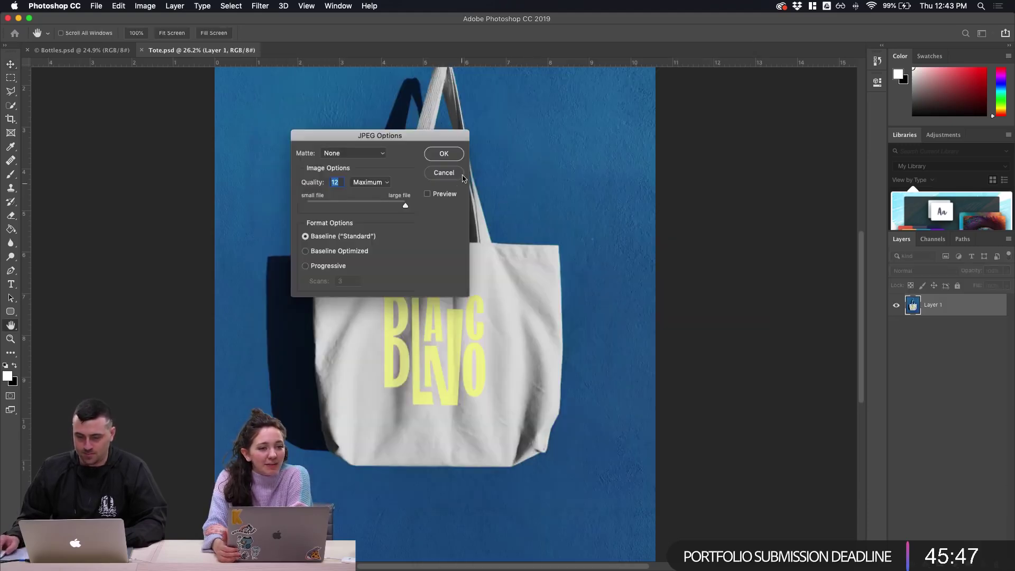
click(455, 156)
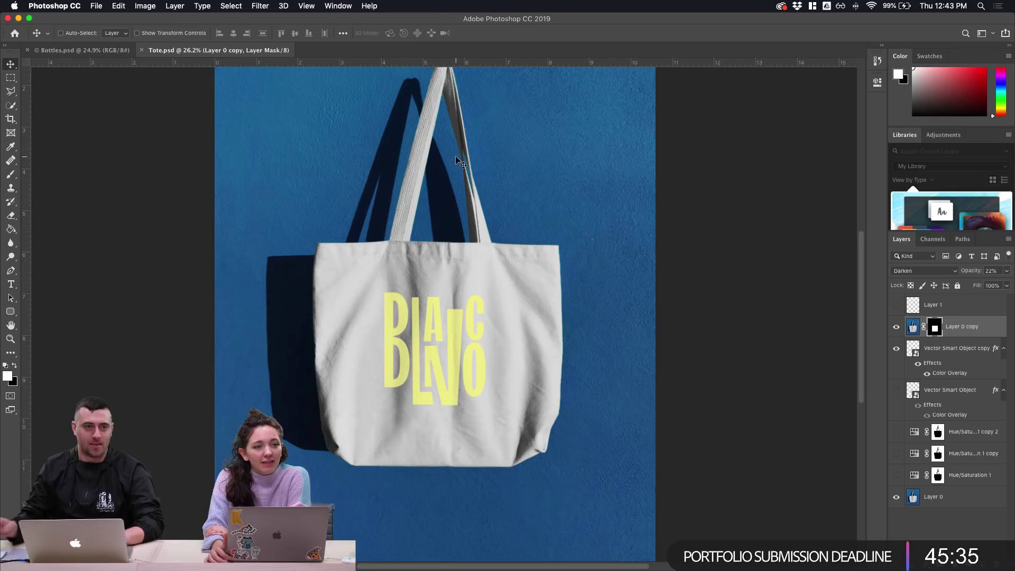
Create a new white RGB document 1400 by 800 pixels at 300 pixels/inch
scroll(415, 382, down, 2)
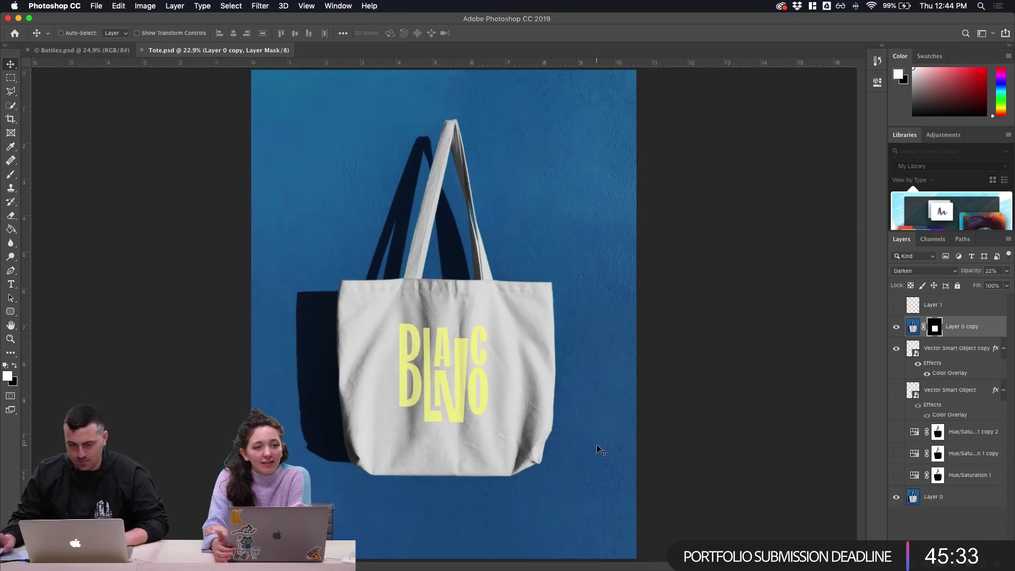
scroll(598, 450, down, 1)
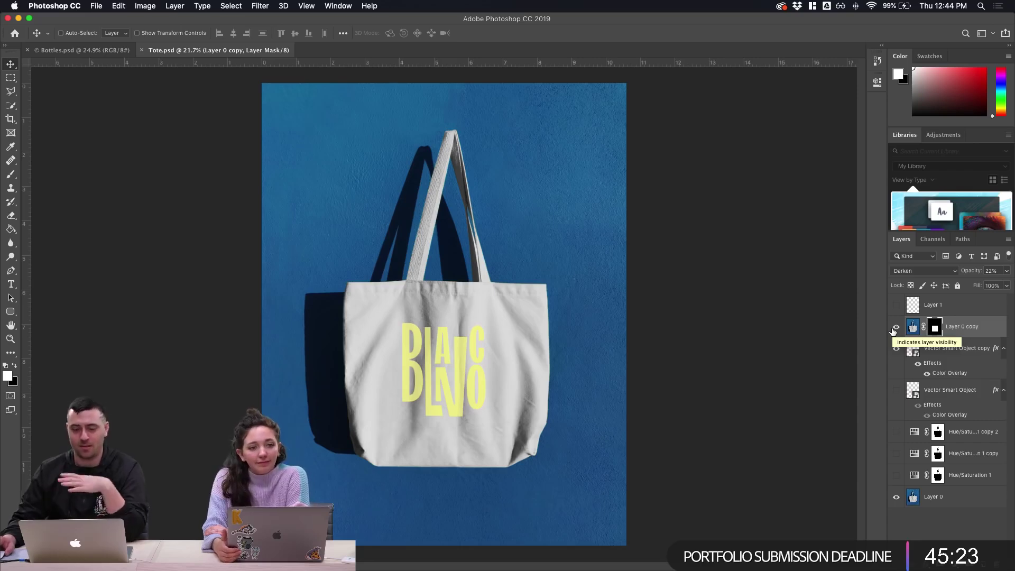
click(96, 6)
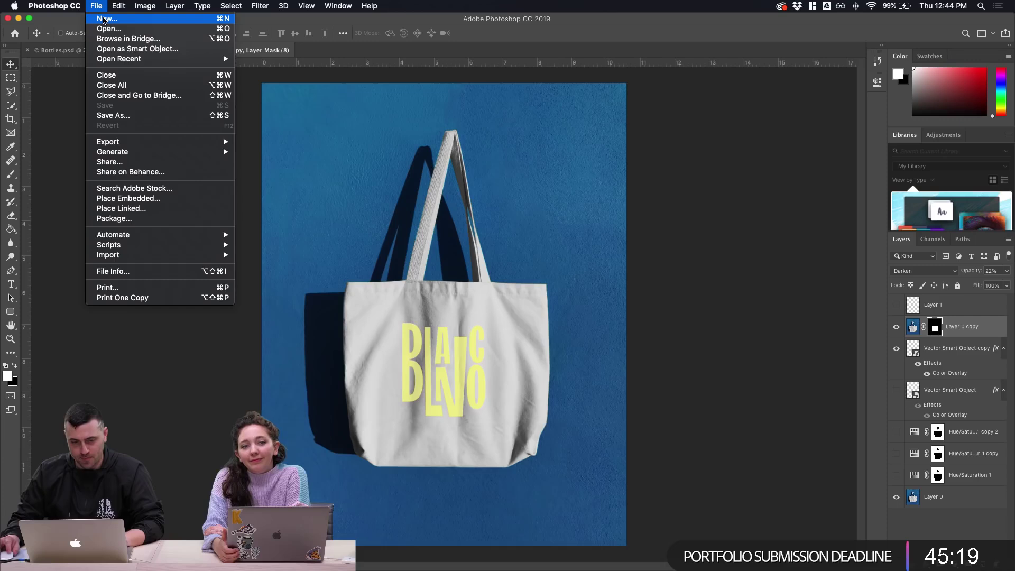
click(103, 20)
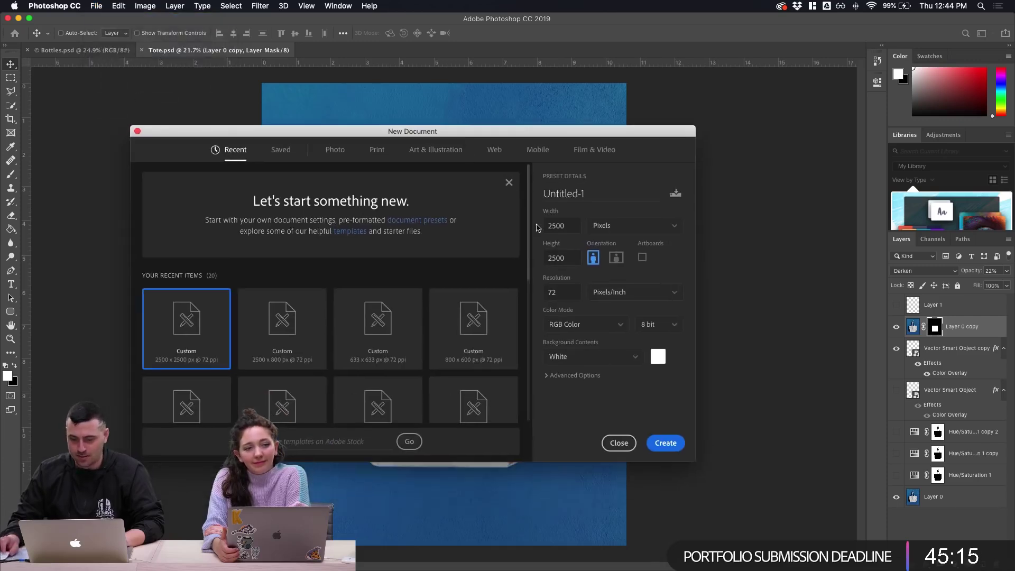
text(14)
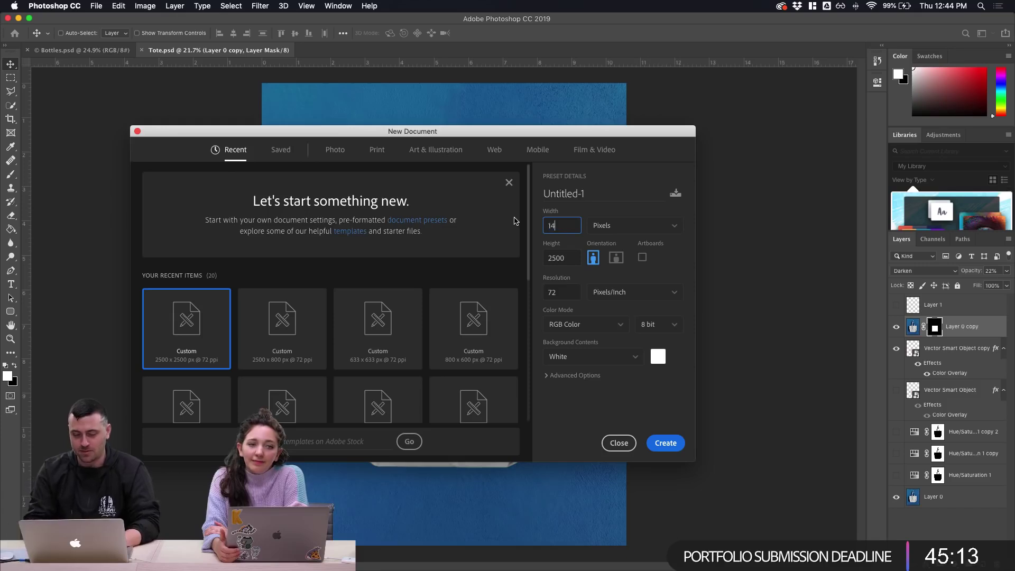
key(Tab)
text(8)
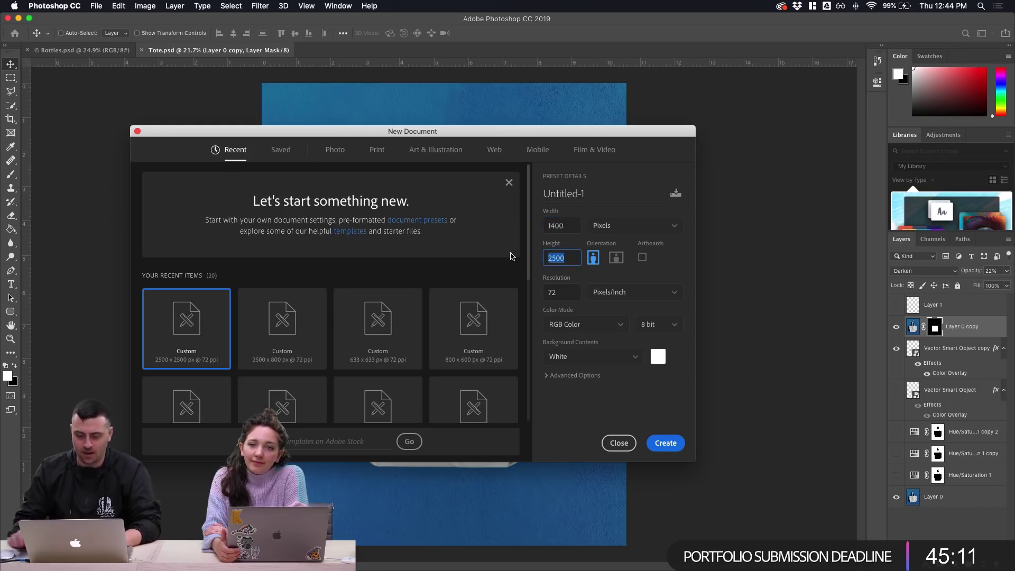
click(658, 270)
click(569, 289)
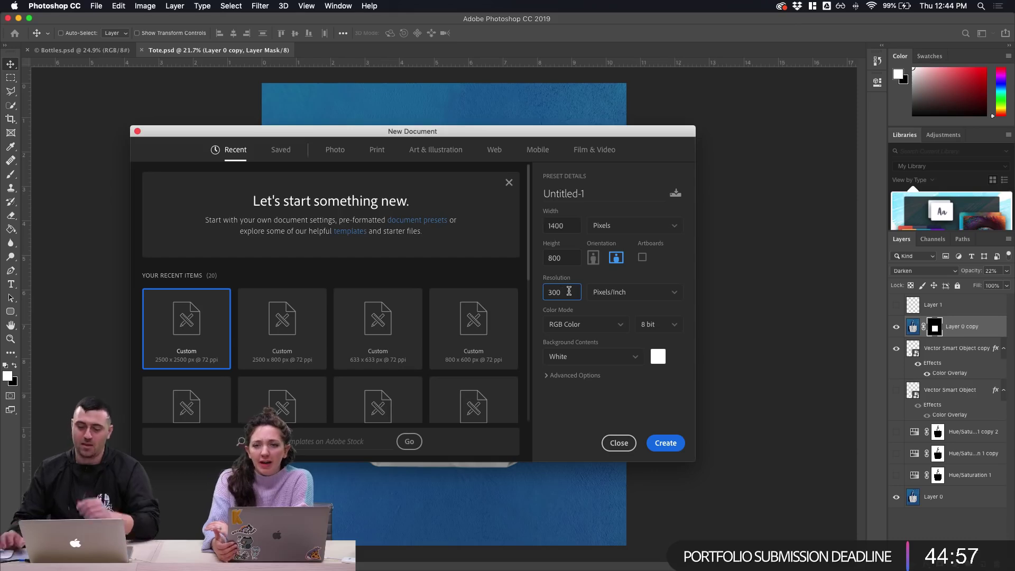
click(667, 443)
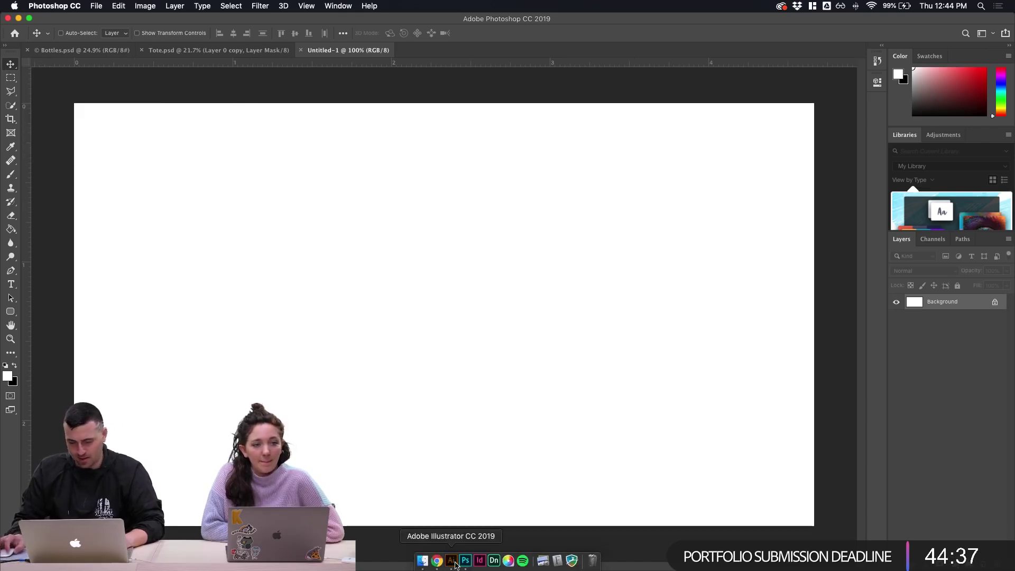
Switch to Illustrator and place a copy of the navy Blanco logo on the empty canvas beside the upper pink and navy panels
click(451, 561)
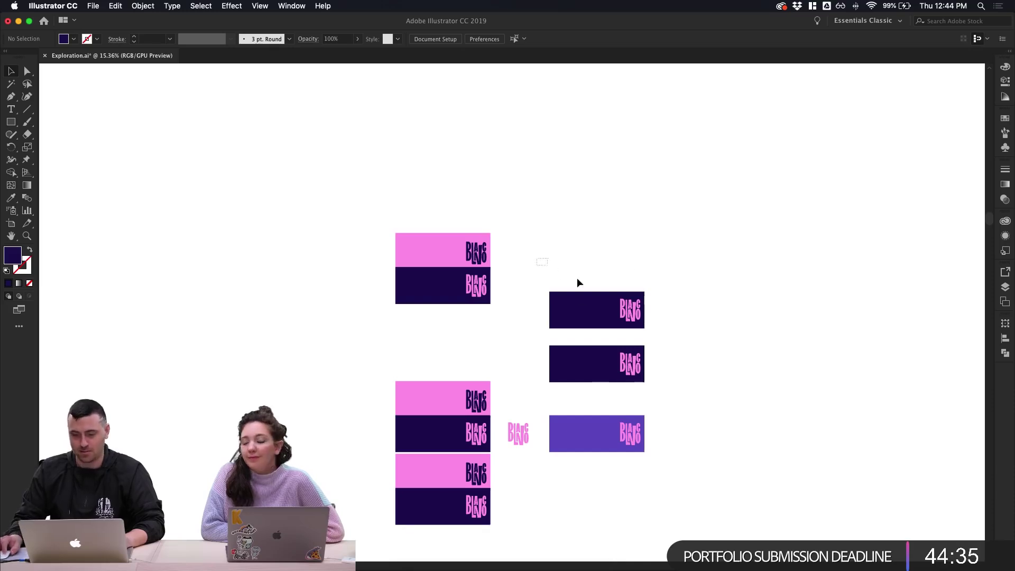
scroll(705, 430, down, 2)
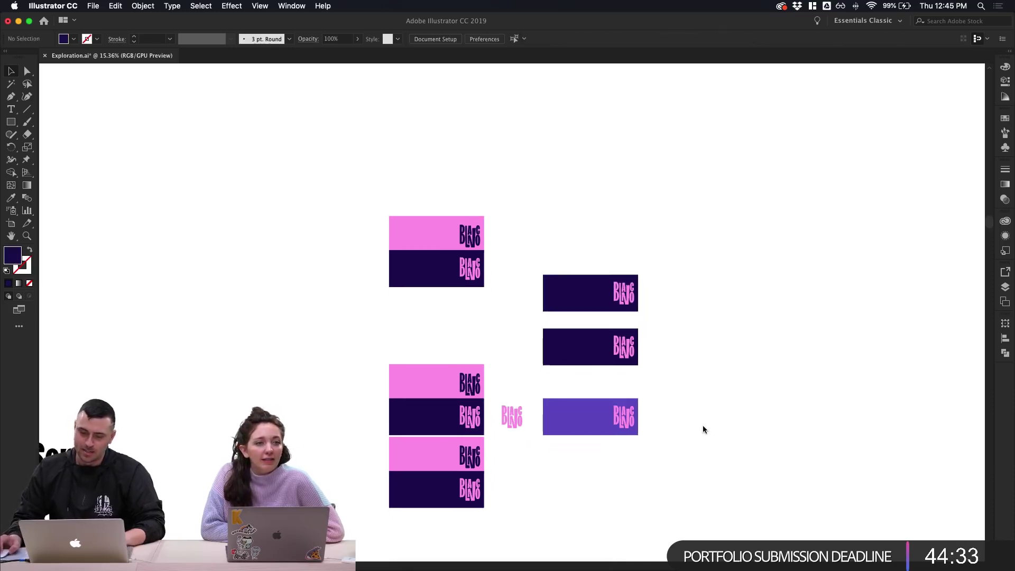
scroll(551, 220, down, 2)
scroll(551, 220, down, 2)
scroll(550, 220, left, 4)
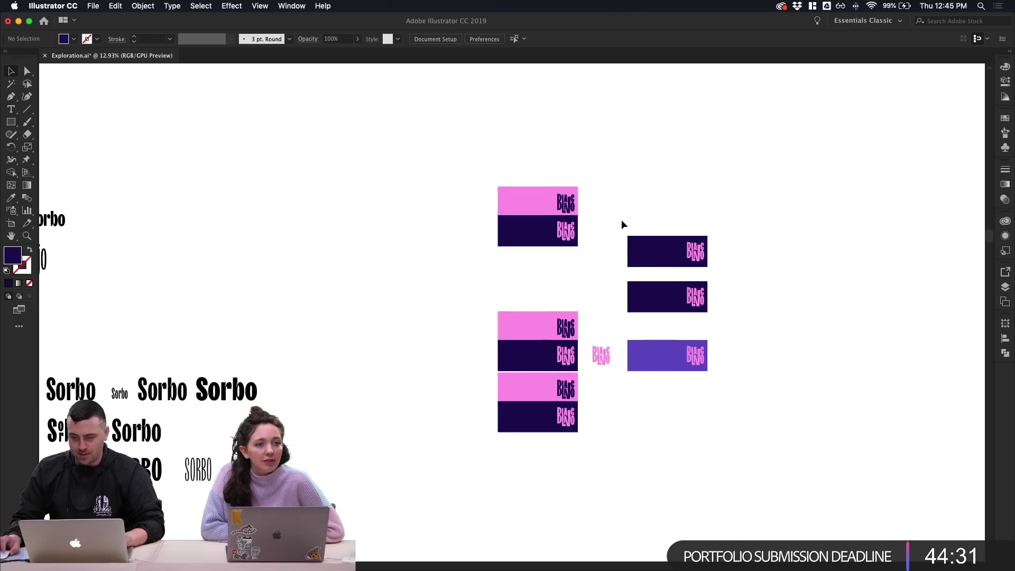
drag(481, 152, 595, 214)
click(649, 228)
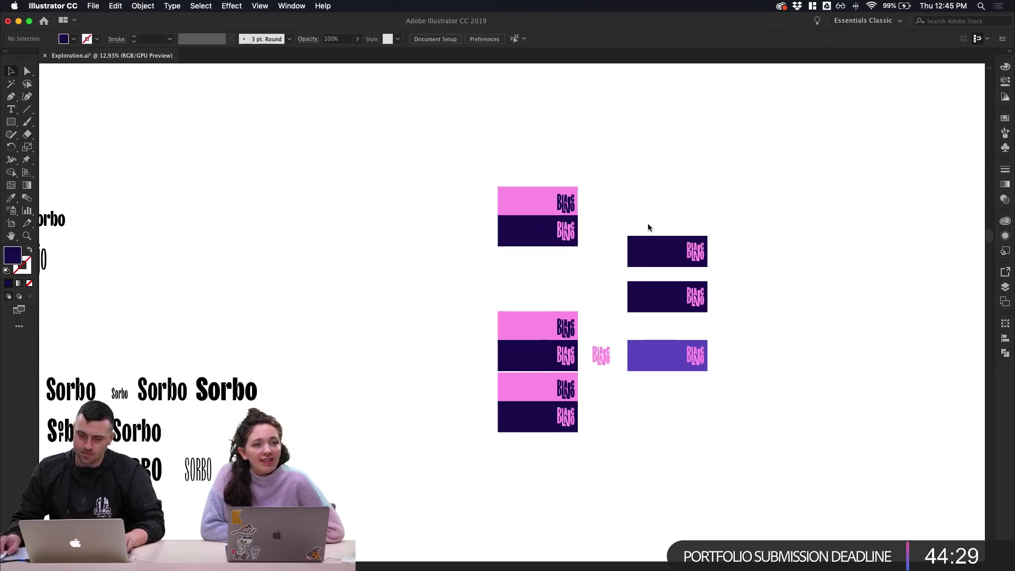
click(574, 233)
scroll(574, 233, up, 6)
click(632, 194)
drag(563, 153, 204, 288)
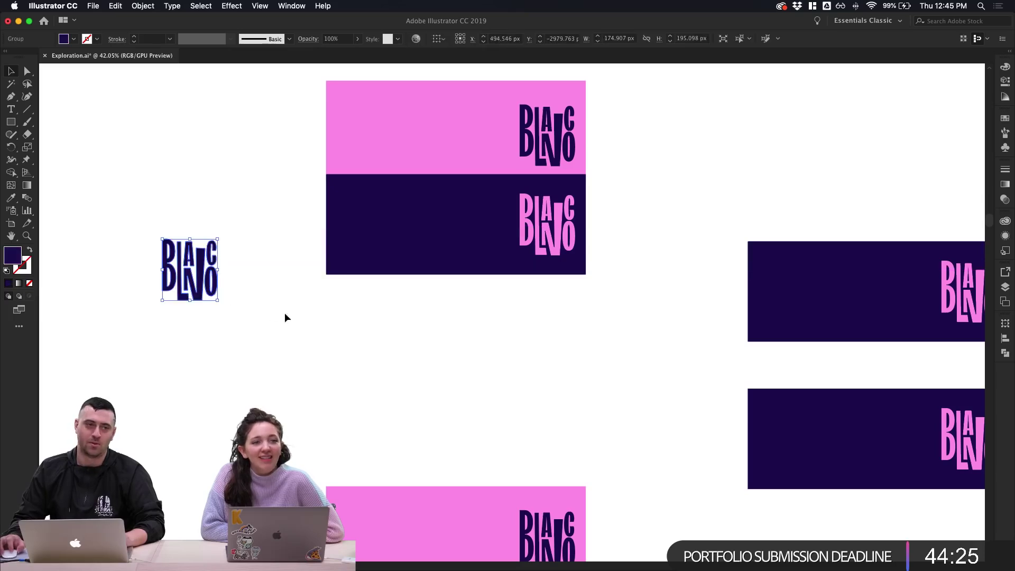
Try the copied navy logo as an outline by swapping its fill and stroke, and swap them back
scroll(280, 314, left, 5)
drag(340, 201, 417, 312)
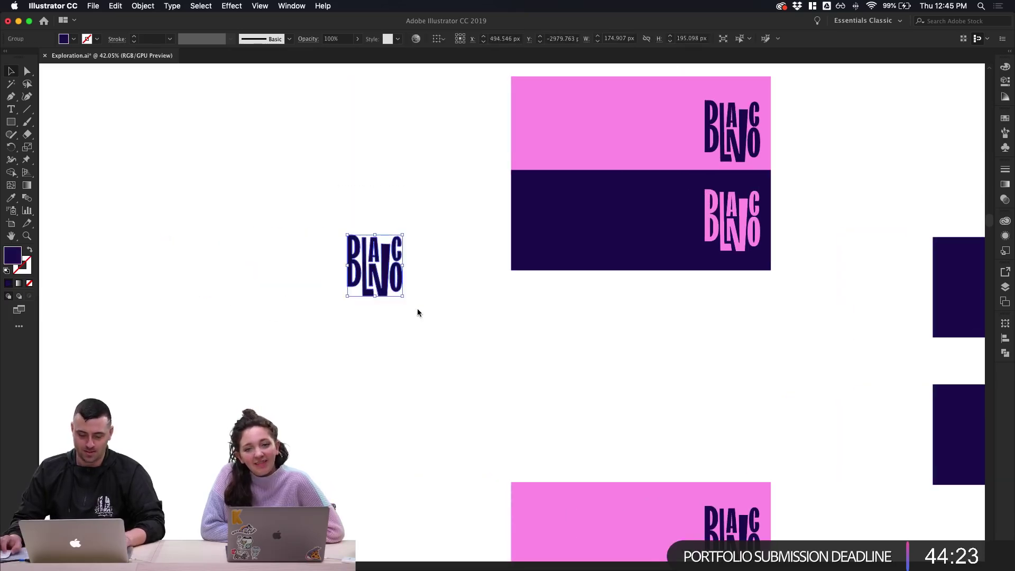
key(shift+x)
click(433, 318)
scroll(433, 318, up, 4)
scroll(433, 324, up, 1)
key(shift+x)
Duplicate the copied navy logo beside itself and swap the duplicate's fill and stroke to make an outlined version
drag(480, 384, 248, 223)
drag(294, 259, 91, 256)
mouse_move(217, 152)
mouse_down()
mouse_move(208, 292)
mouse_move(230, 308)
mouse_up()
key(shift+x)
click(254, 353)
scroll(256, 351, up, 2)
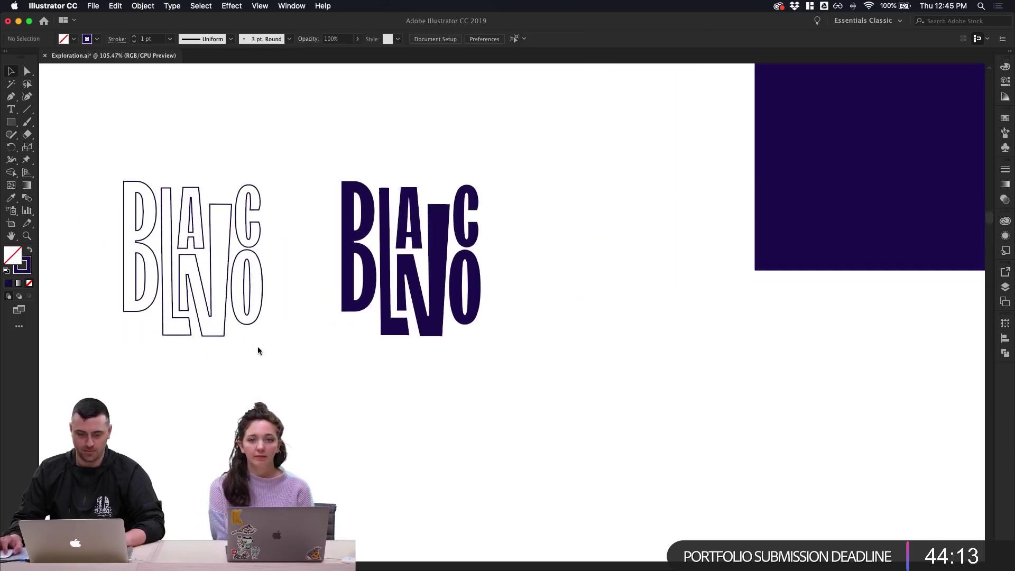
scroll(258, 350, up, 8)
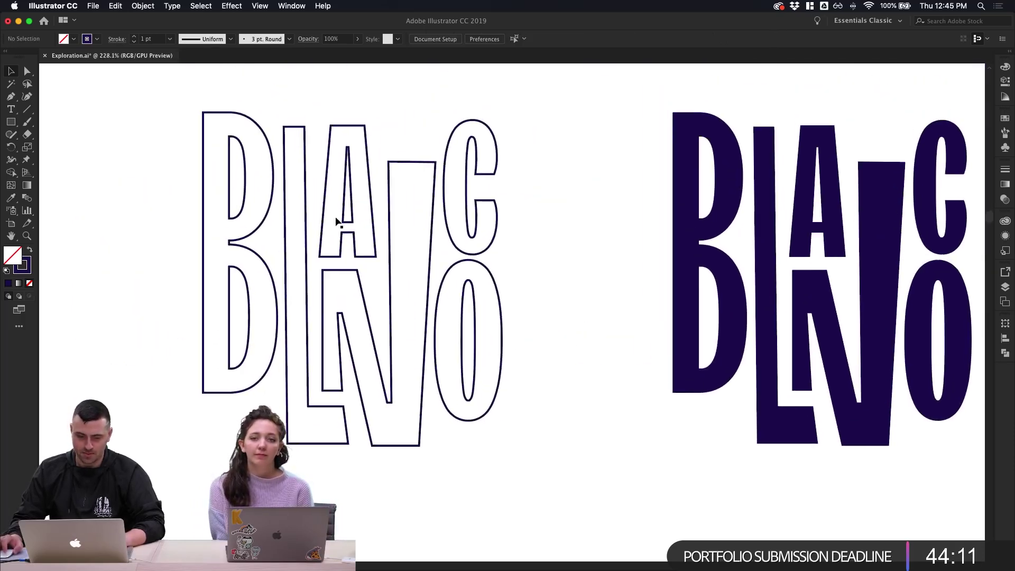
scroll(357, 169, up, 6)
scroll(376, 109, up, 5)
scroll(363, 108, up, 6)
scroll(370, 109, down, 12)
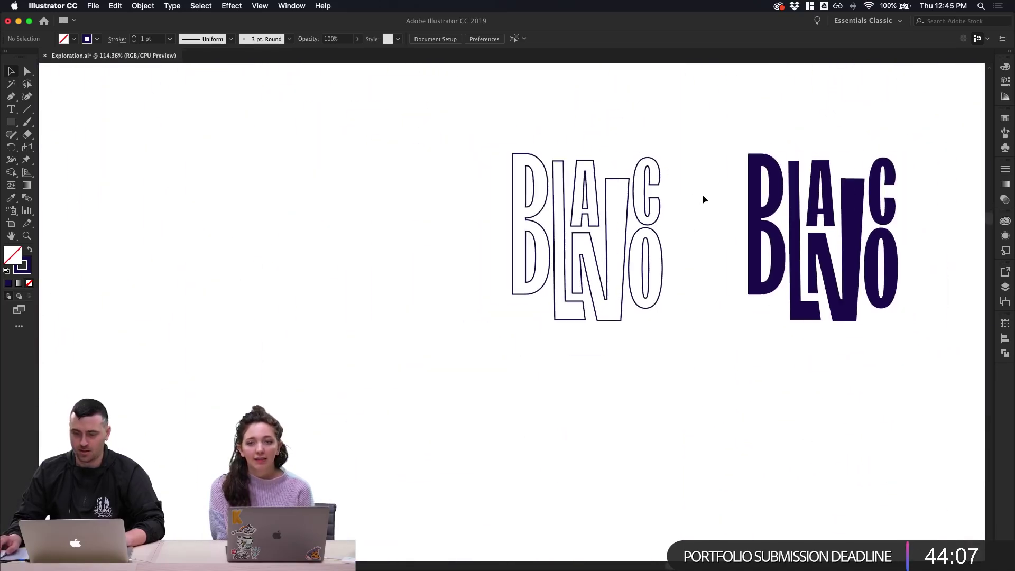
scroll(682, 201, down, 5)
scroll(681, 215, up, 3)
scroll(681, 215, right, 3)
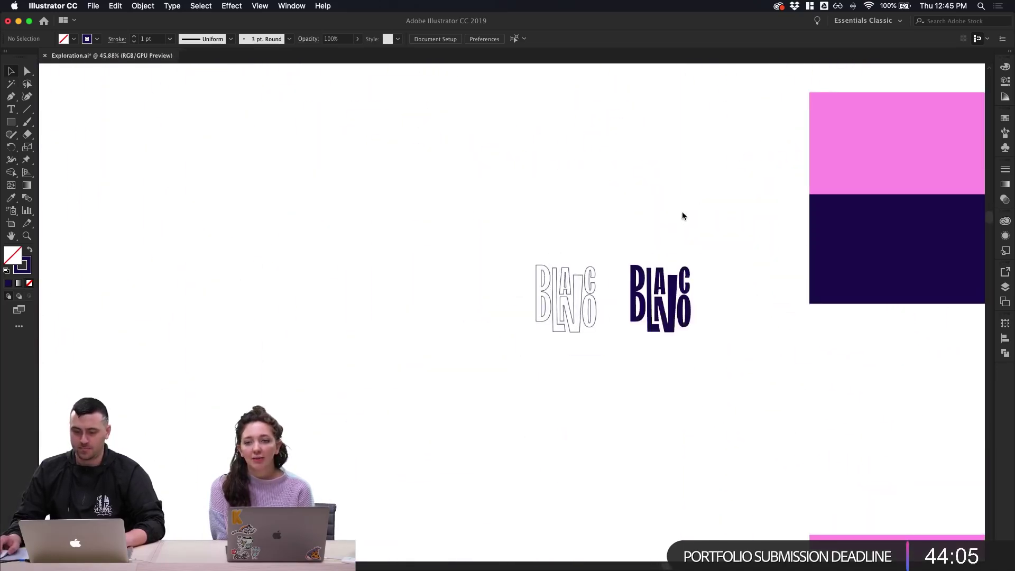
drag(533, 197, 598, 338)
click(619, 349)
Copy the upper pink rectangle from the Illustrator artwork, switch to Photoshop and paste it into the blank document as a smart object
scroll(634, 352, right, 4)
scroll(635, 351, down, 1)
click(730, 277)
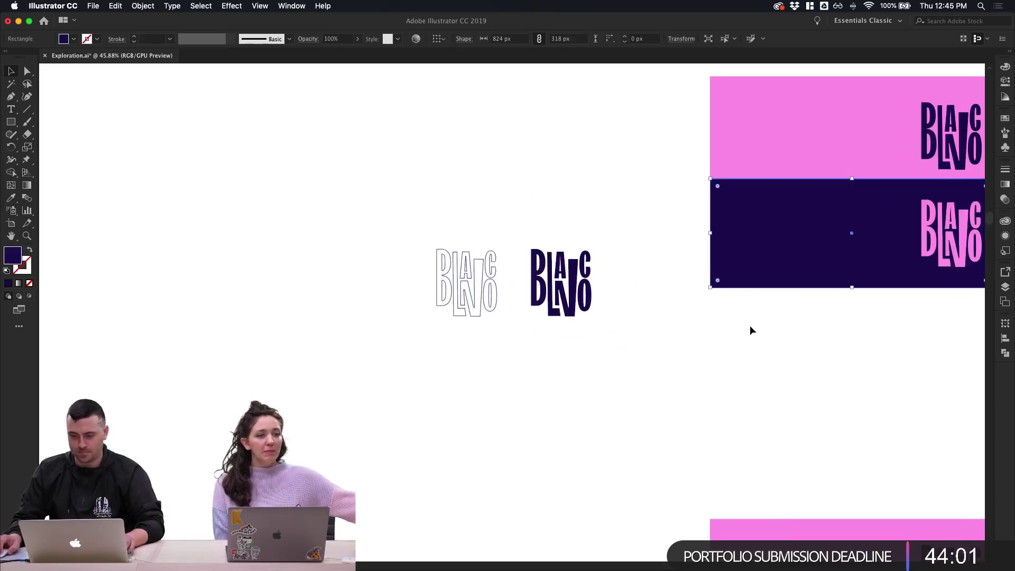
click(725, 169)
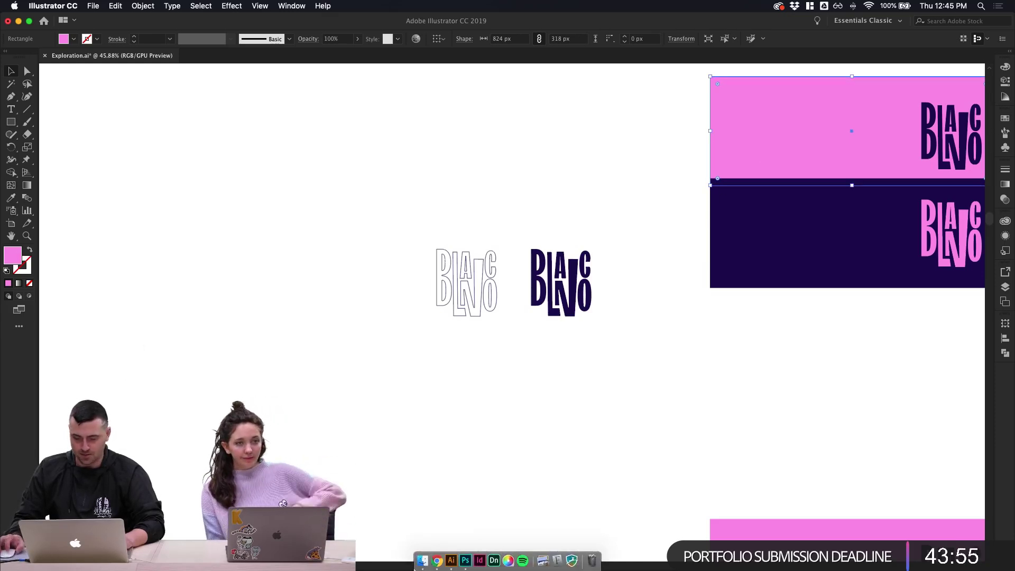
click(464, 555)
key(super+v)
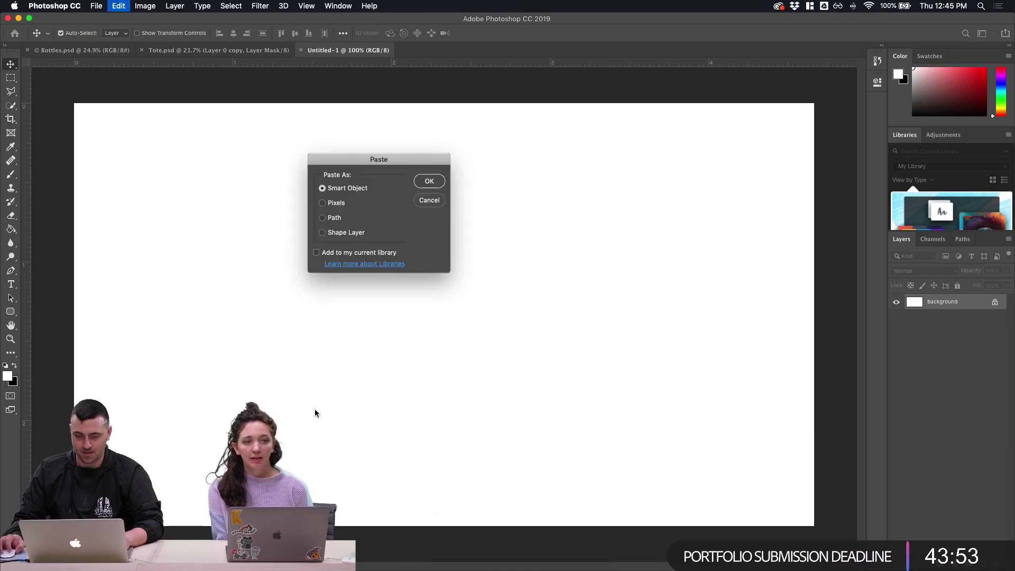
click(440, 183)
Stretch the pasted pink smart object vertically until it covers the full height of the canvas
scroll(441, 185, down, 3)
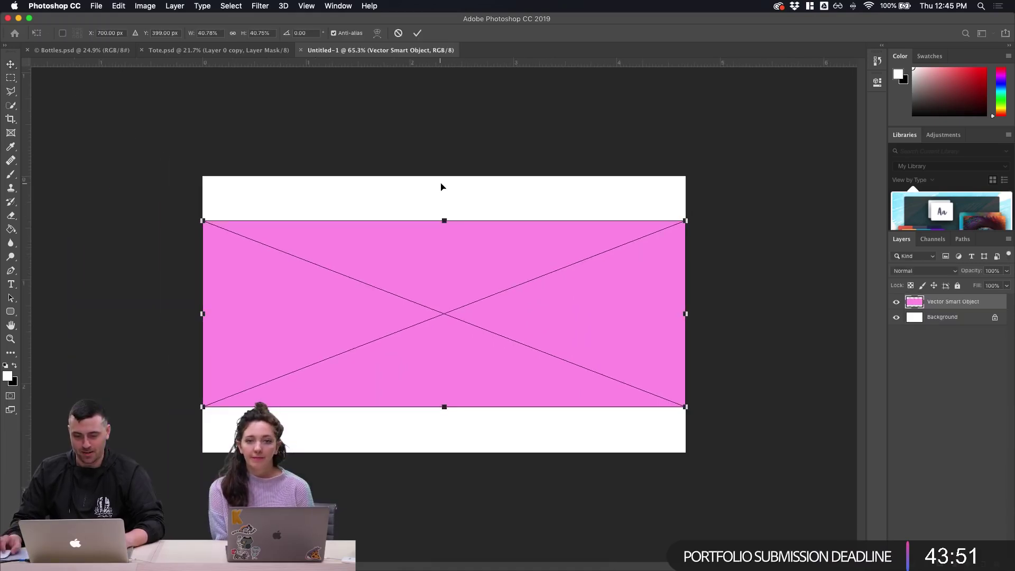
drag(444, 218, 444, 165)
key(Return)
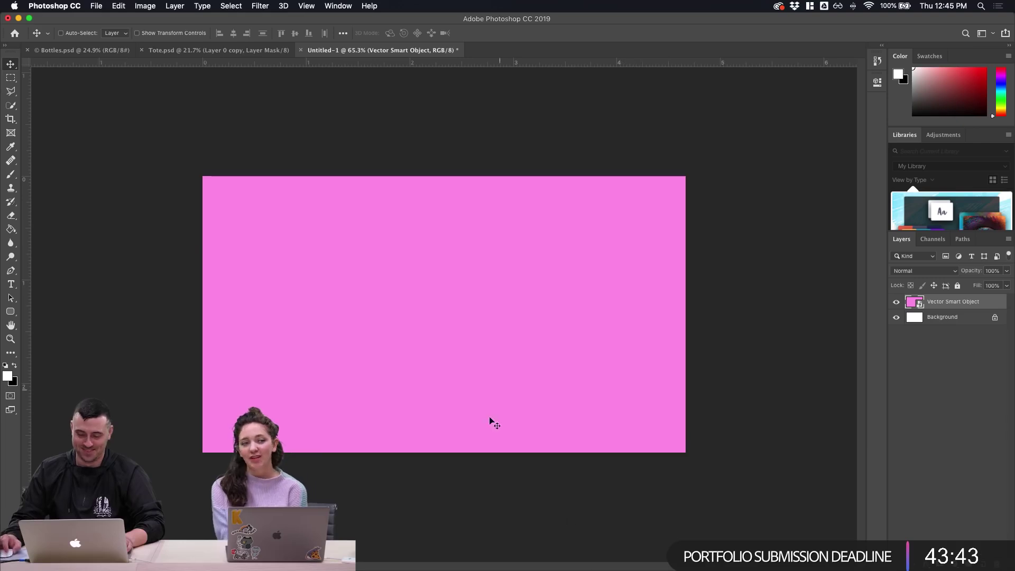
Switch to Illustrator, copy the solid navy Blanco logo, and paste it into the pink Photoshop document as a smart object
mouse_move(437, 567)
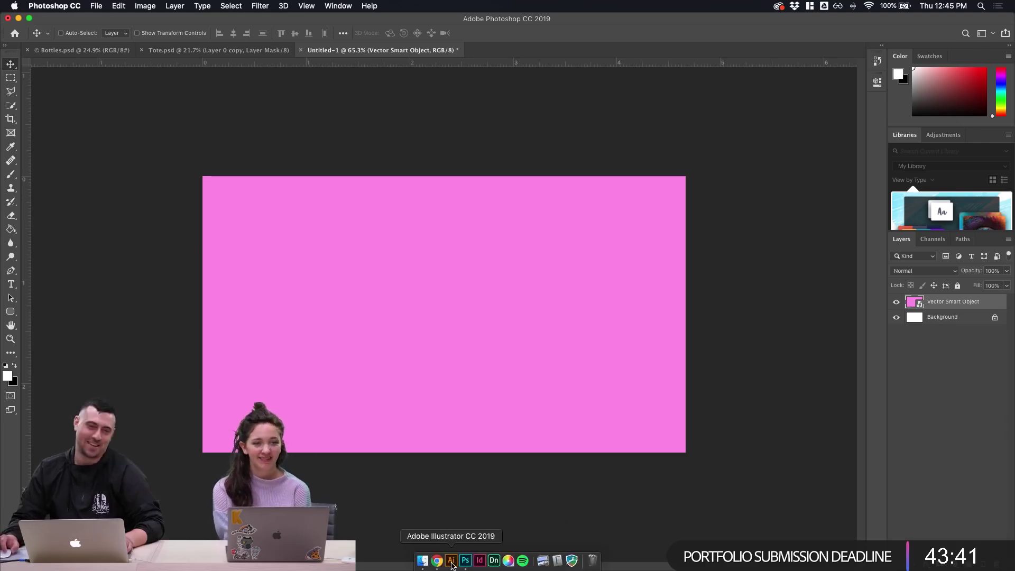
click(451, 561)
drag(478, 355, 380, 205)
click(596, 359)
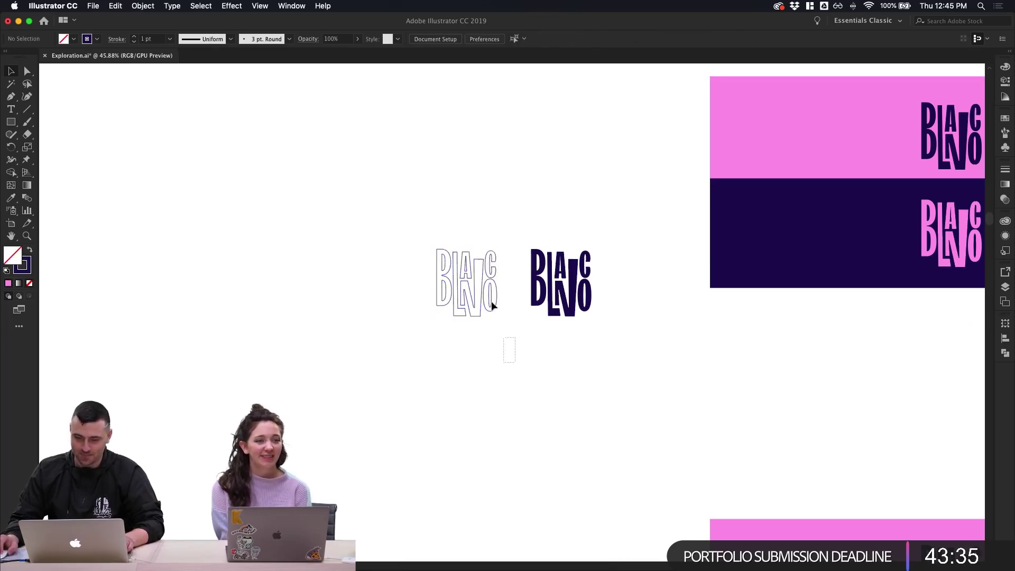
drag(492, 306, 435, 239)
drag(535, 205, 620, 330)
click(623, 408)
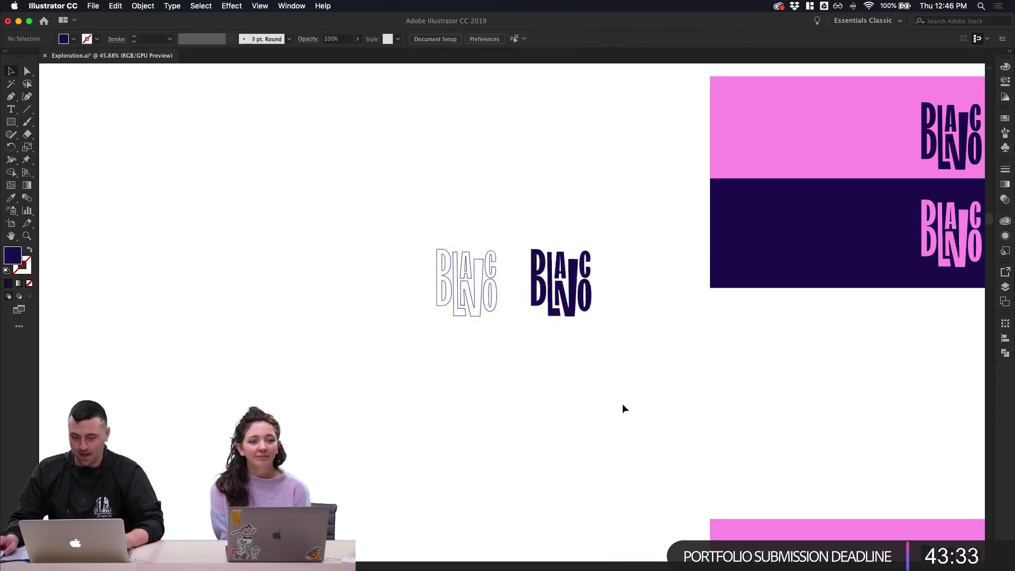
mouse_move(460, 563)
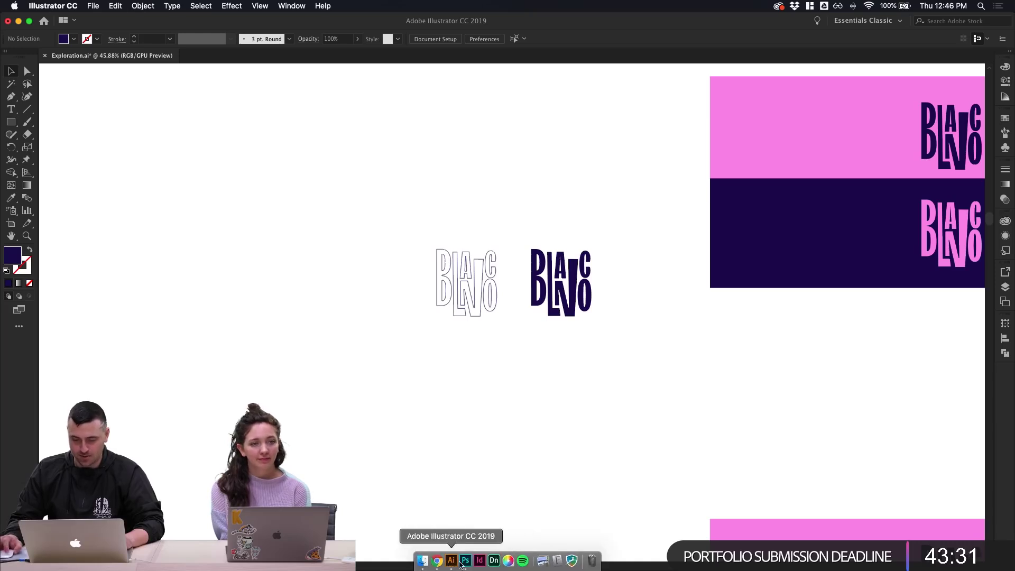
click(465, 560)
key(super+v)
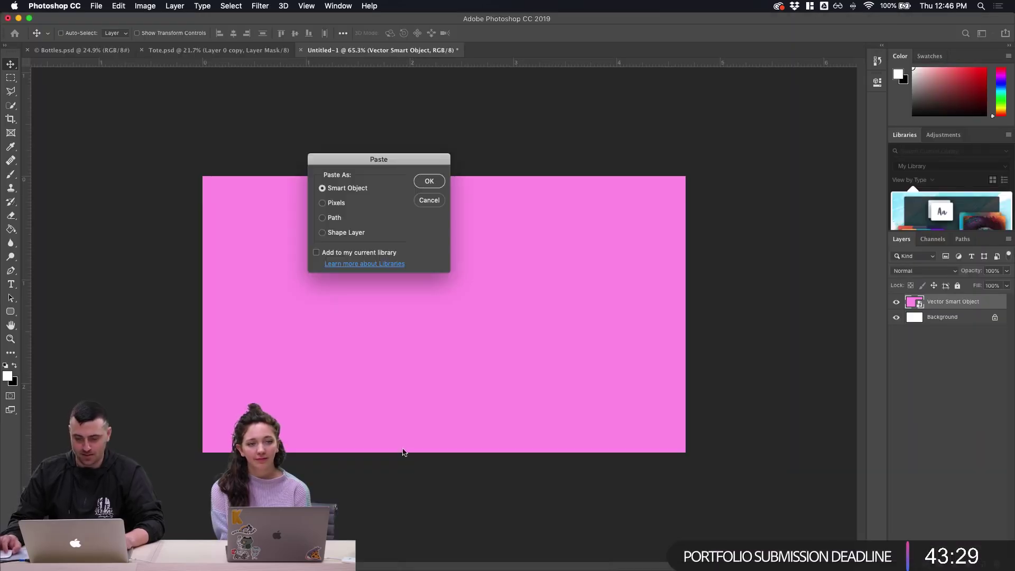
click(423, 180)
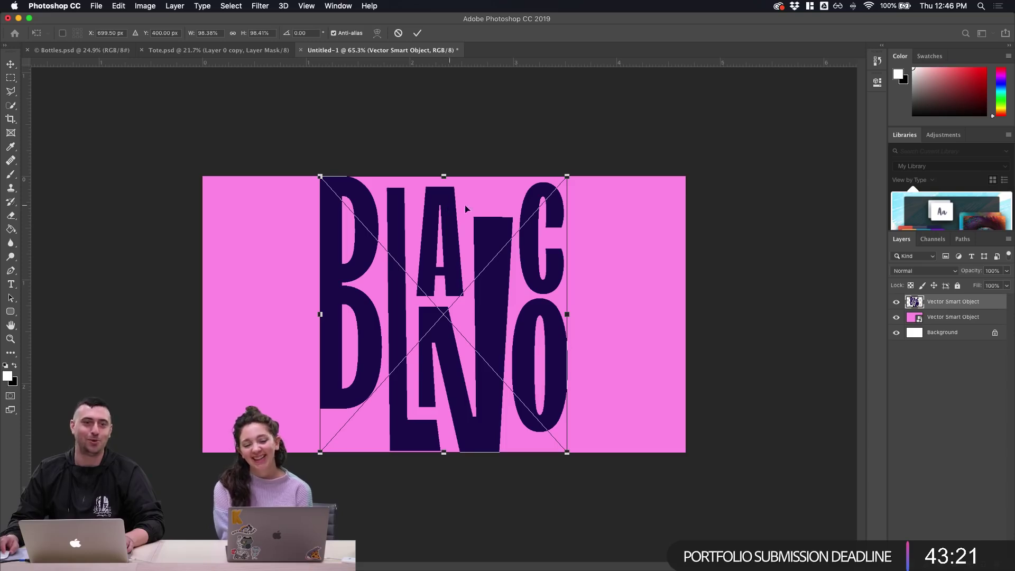
Scale the pasted navy logo down proportionally and place it near the centre of the pink canvas
drag(568, 176, 532, 198)
key(Return)
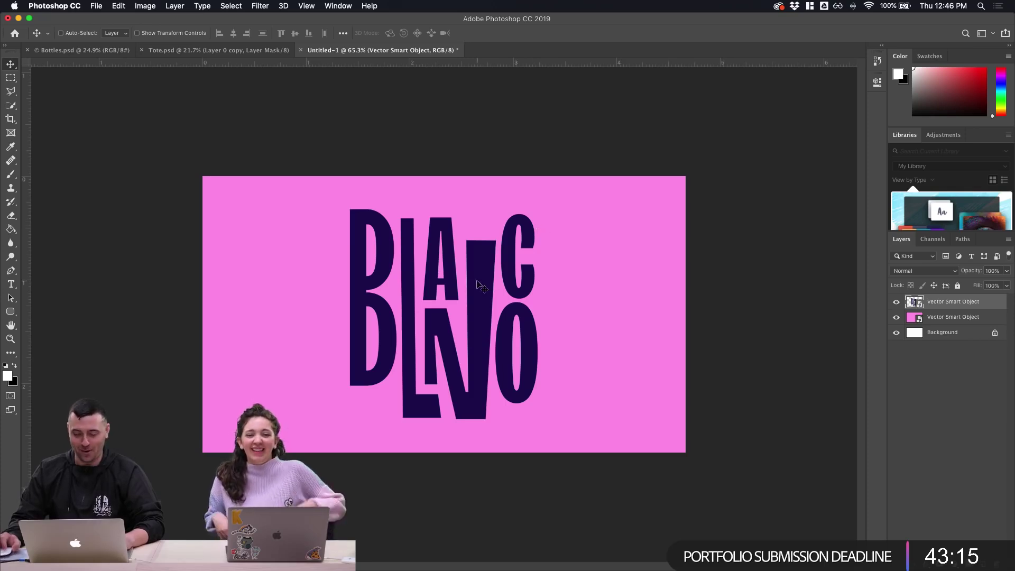
drag(473, 290, 481, 282)
Hide the placed logo layer and paste the navy logo again as a second smart object
click(897, 302)
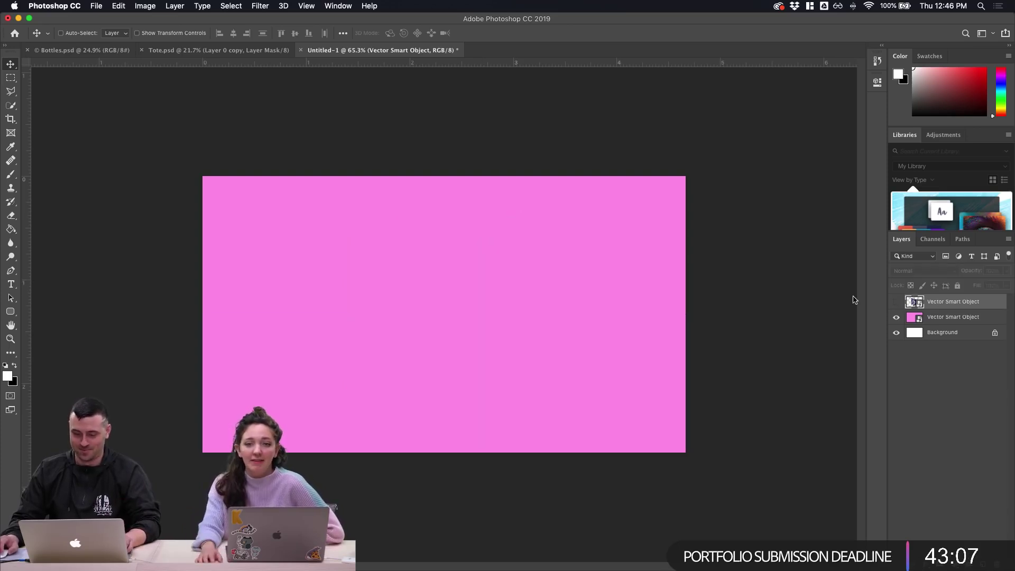
key(super+v)
key(Return)
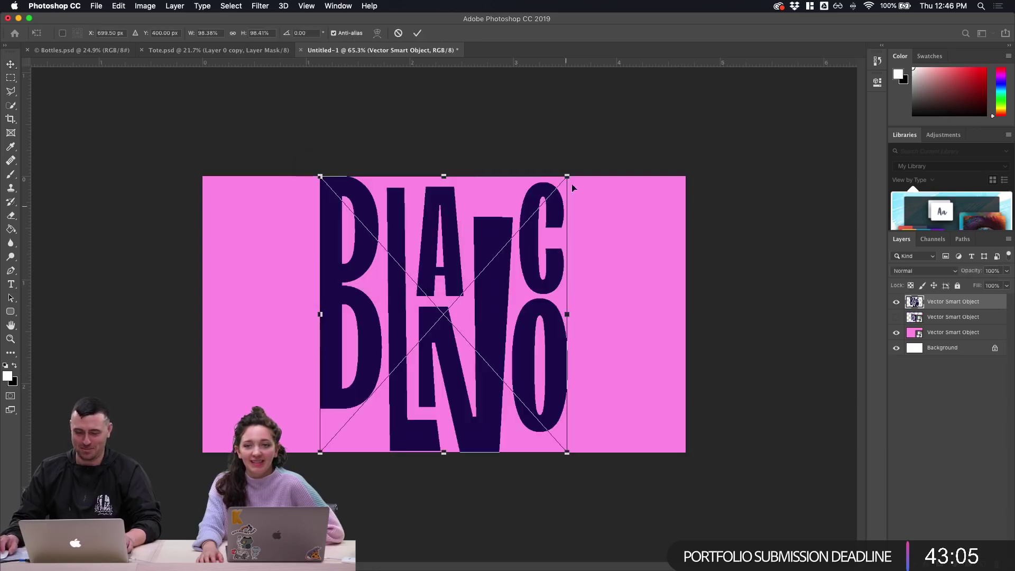
Scale the second navy logo down about its centre, leaving a margin to the canvas edges, and toggle its visibility off and on
drag(566, 176, 538, 198)
key(Return)
click(897, 303)
click(897, 303)
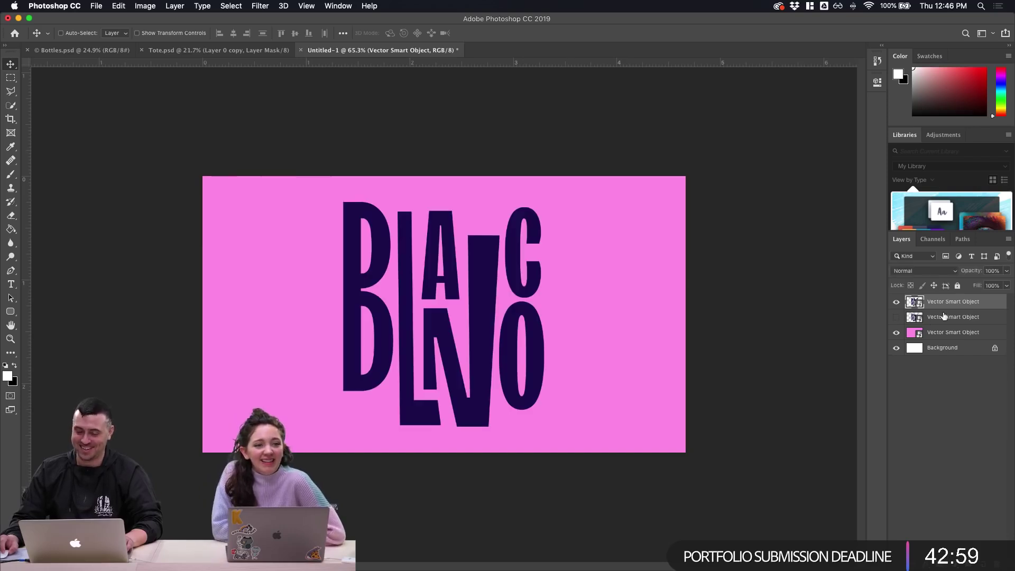
Try the logo lower and further left on the canvas, and undo the move
drag(492, 289, 373, 326)
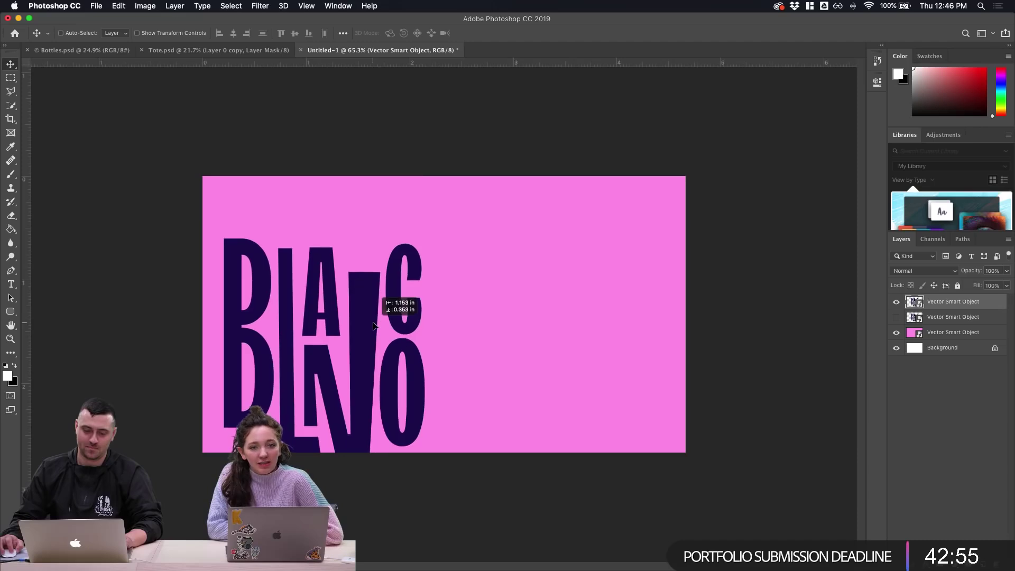
key(super+z)
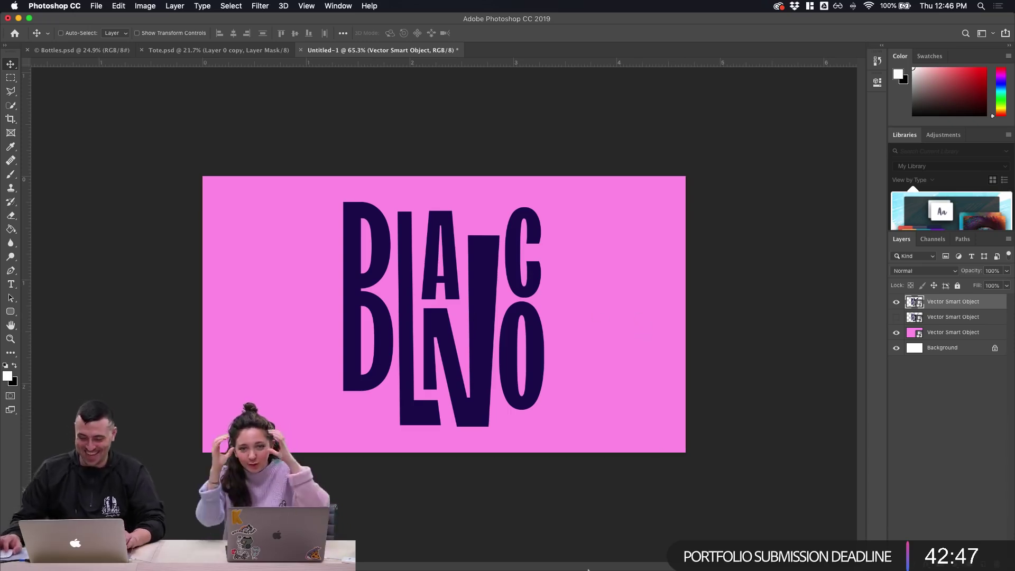
mouse_move(569, 568)
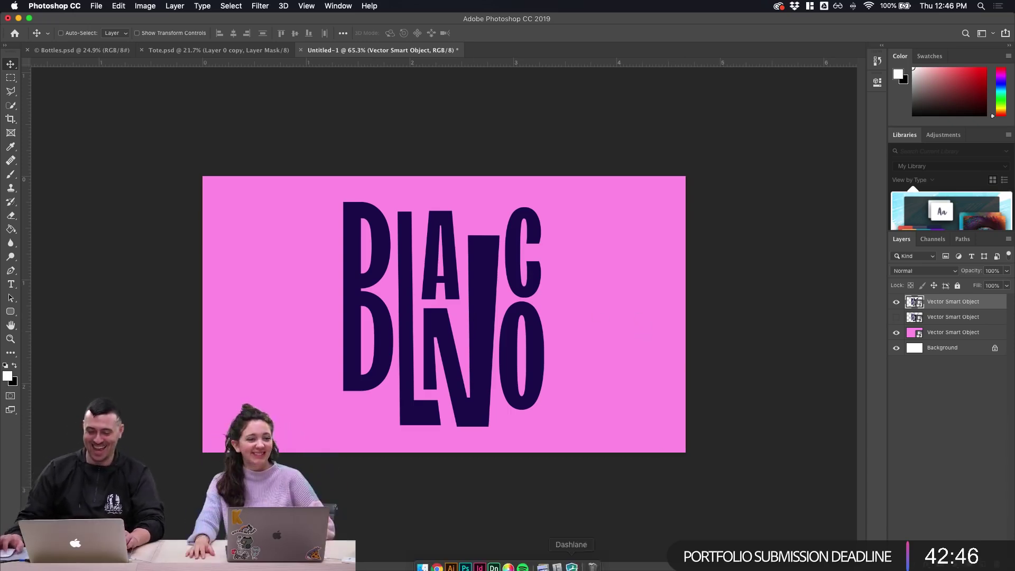
click(439, 566)
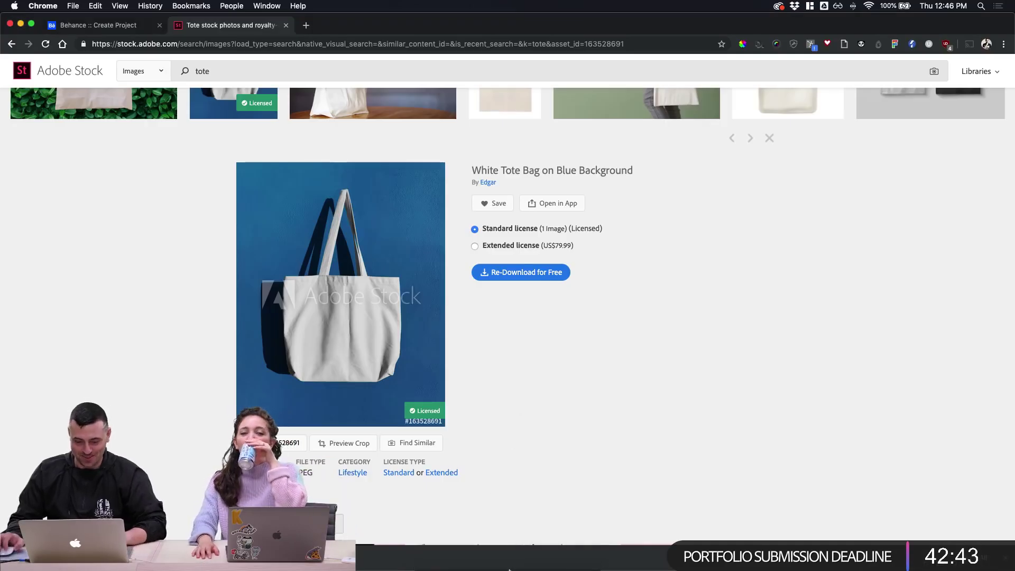
mouse_move(494, 566)
click(453, 562)
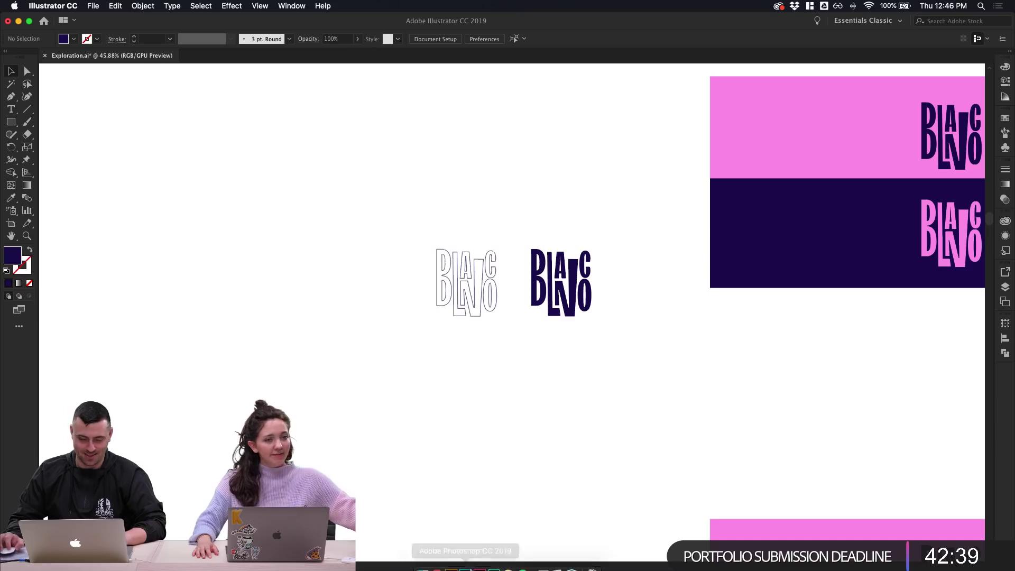
mouse_move(469, 565)
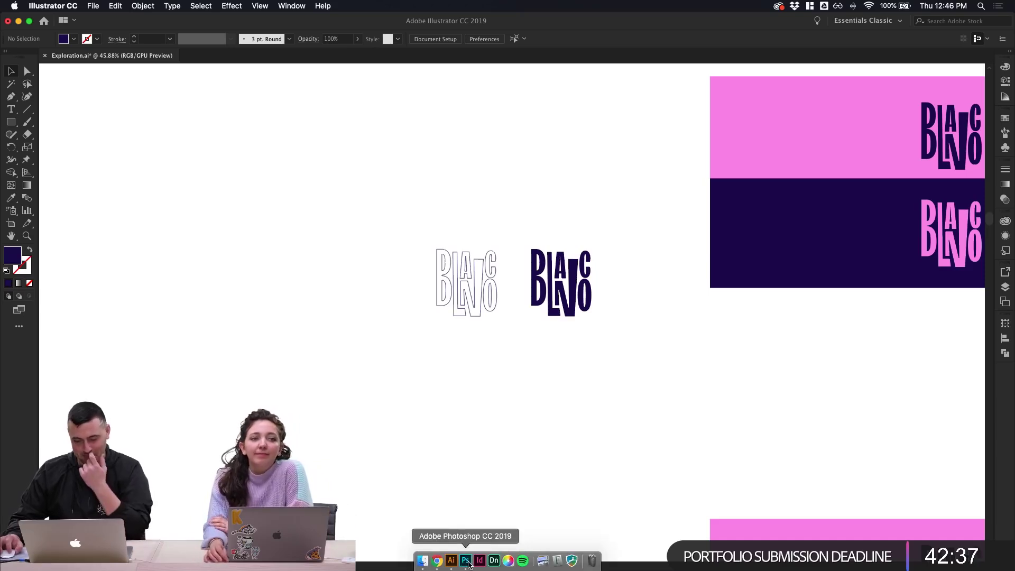
click(465, 562)
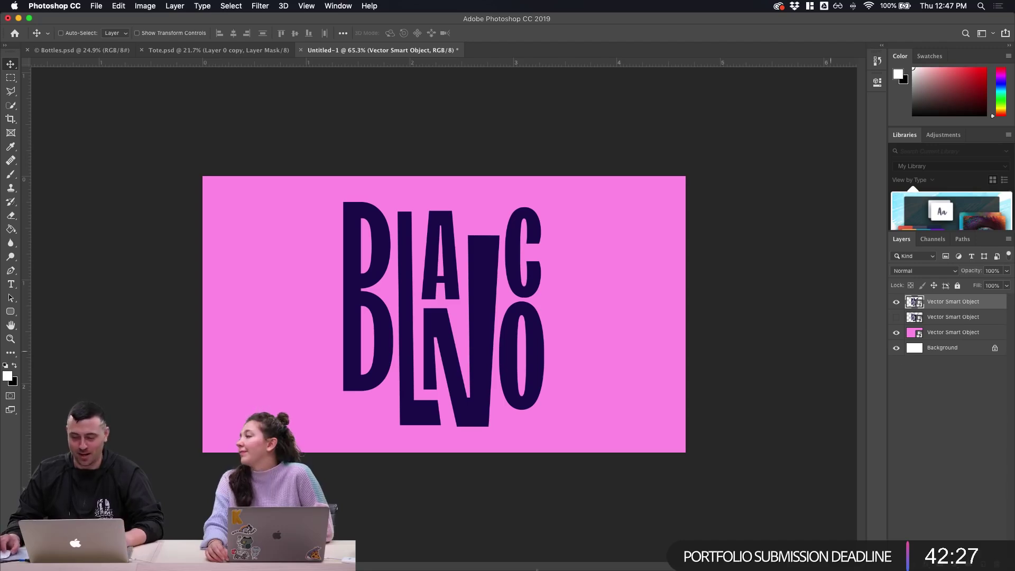
Switch to Finder, look through the project's Inspiration, Mockups and Working Files folders, and open the Photography folder
click(423, 566)
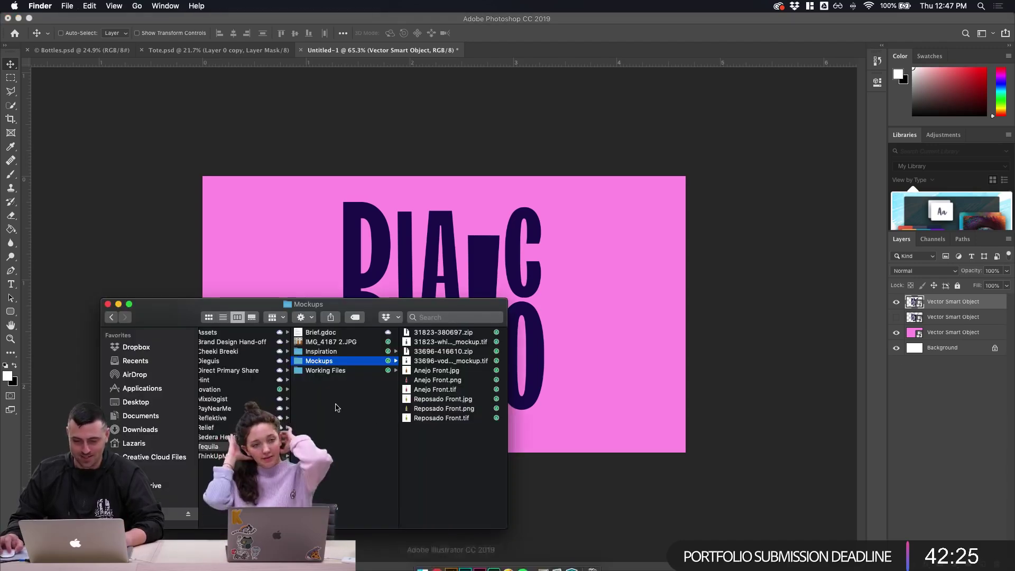
click(372, 369)
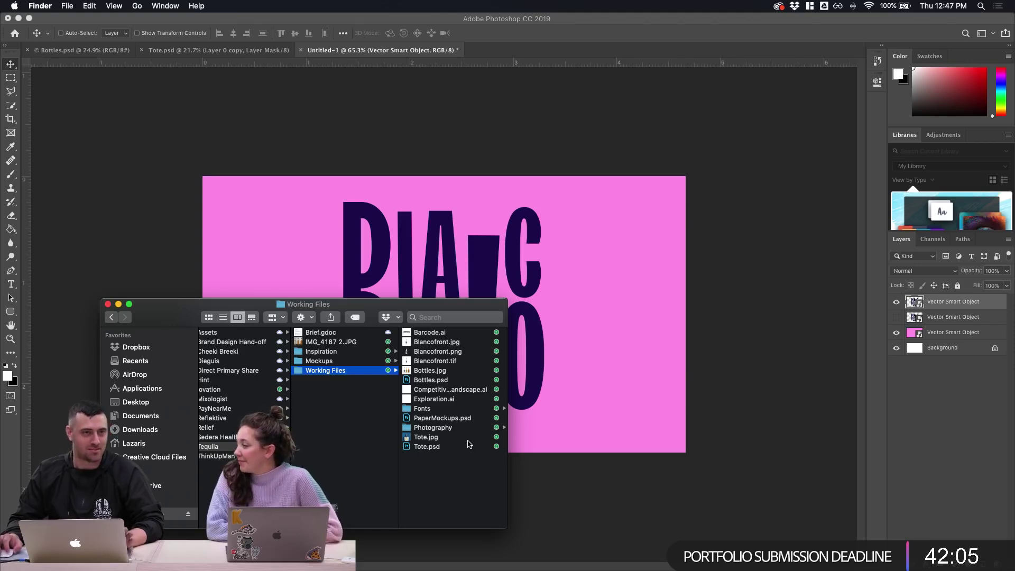
scroll(310, 355, right, 1)
click(311, 352)
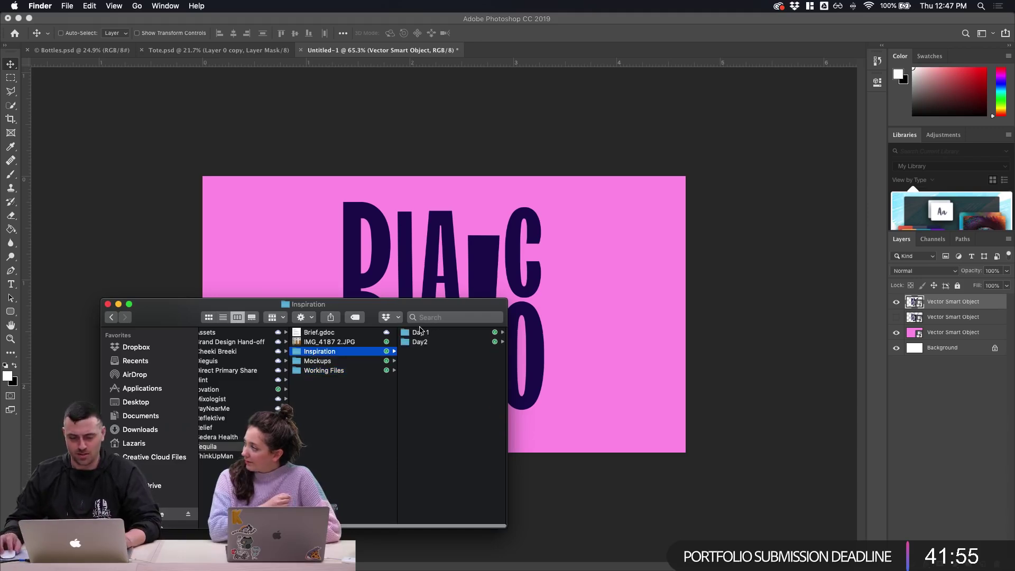
click(340, 362)
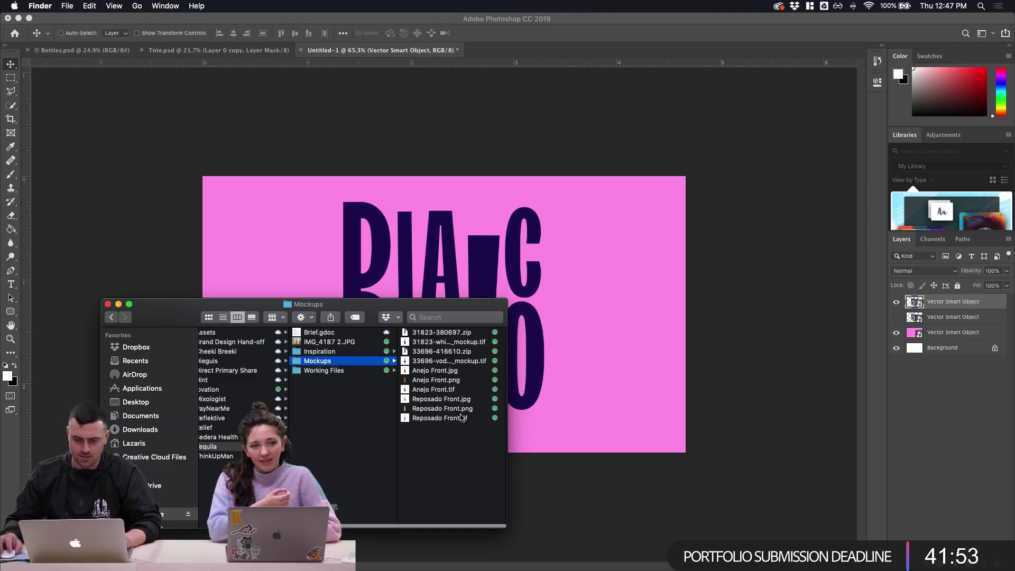
click(339, 371)
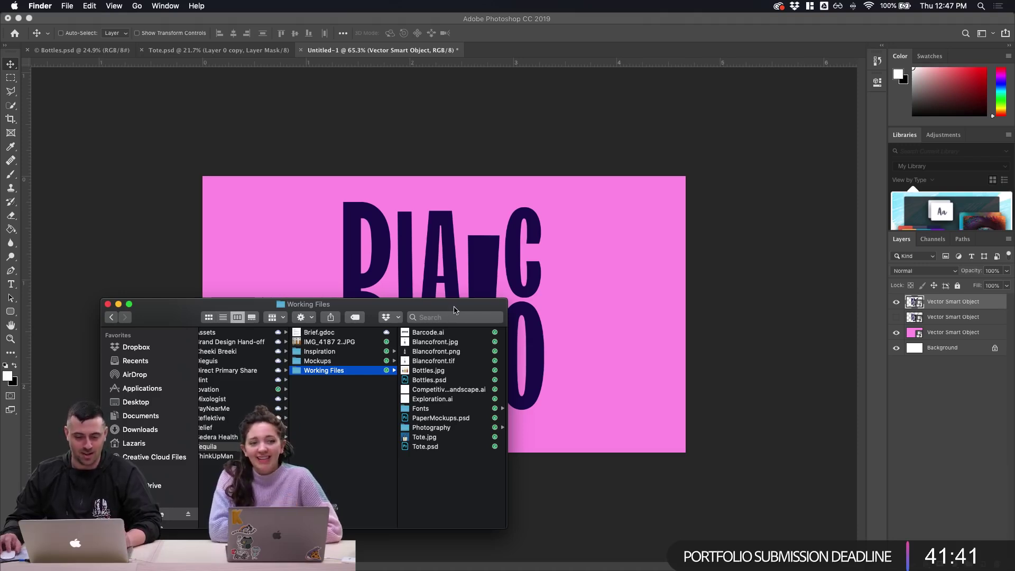
scroll(336, 353, left, 3)
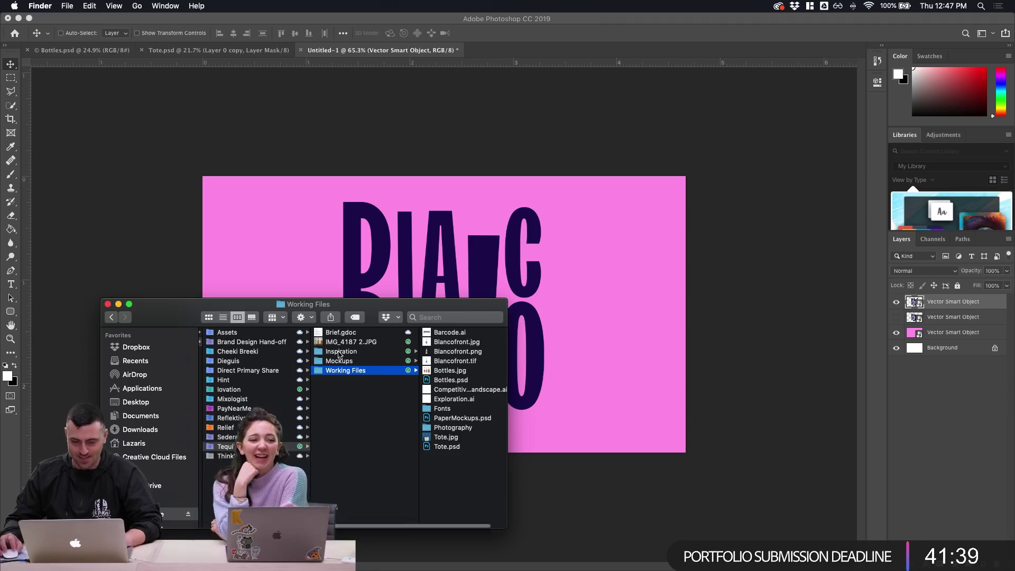
click(451, 412)
key(Down)
key(Down)
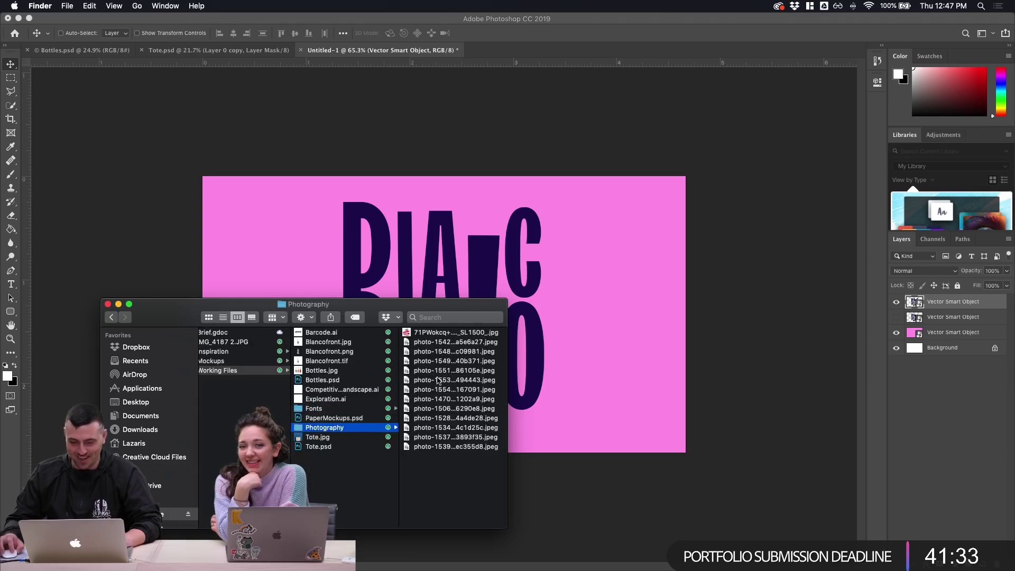
Preview the cocktail photo and the wind-up teeth image in the Photography folder, comparing the two
click(449, 341)
key(space)
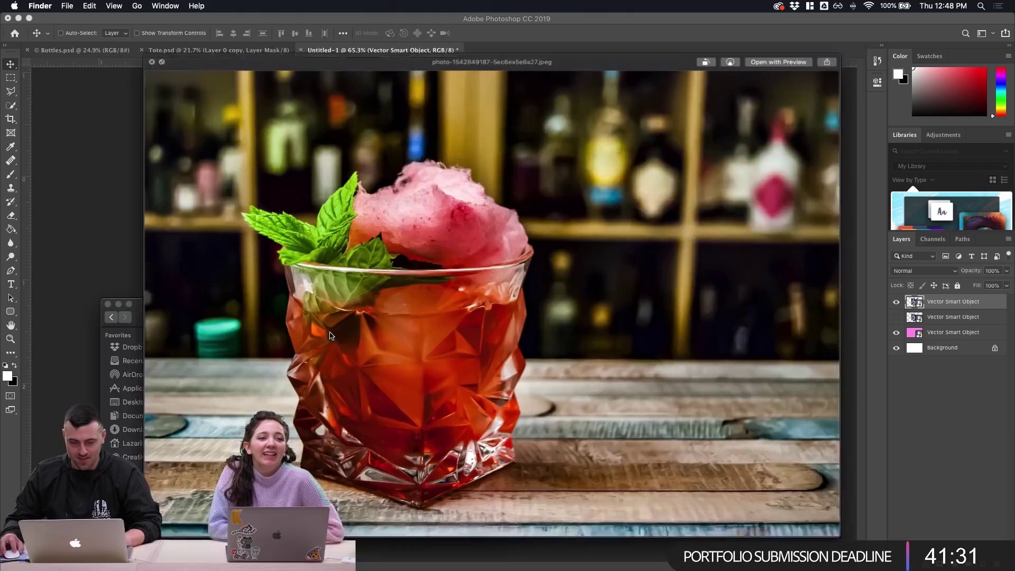
key(Up)
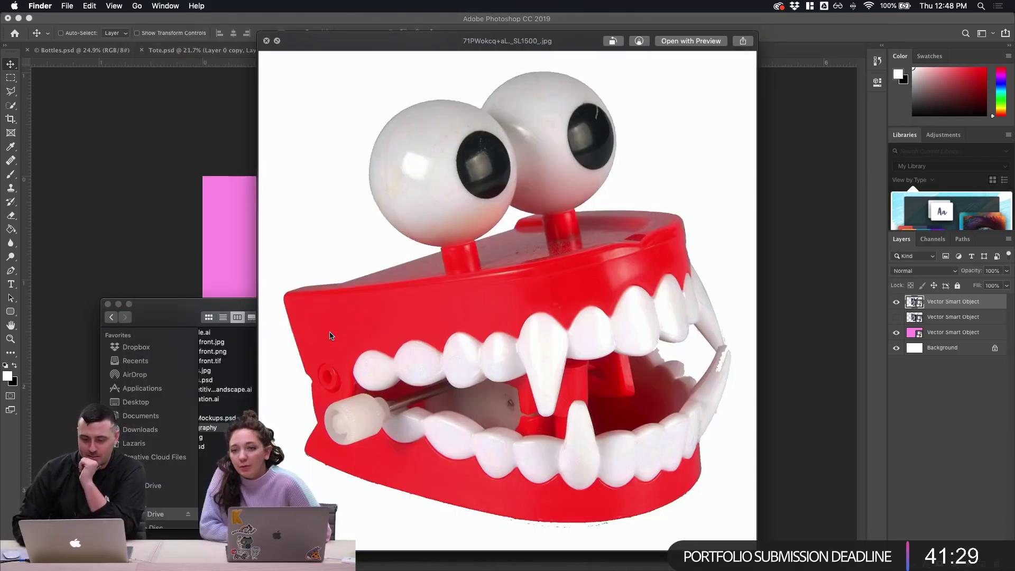
key(Down)
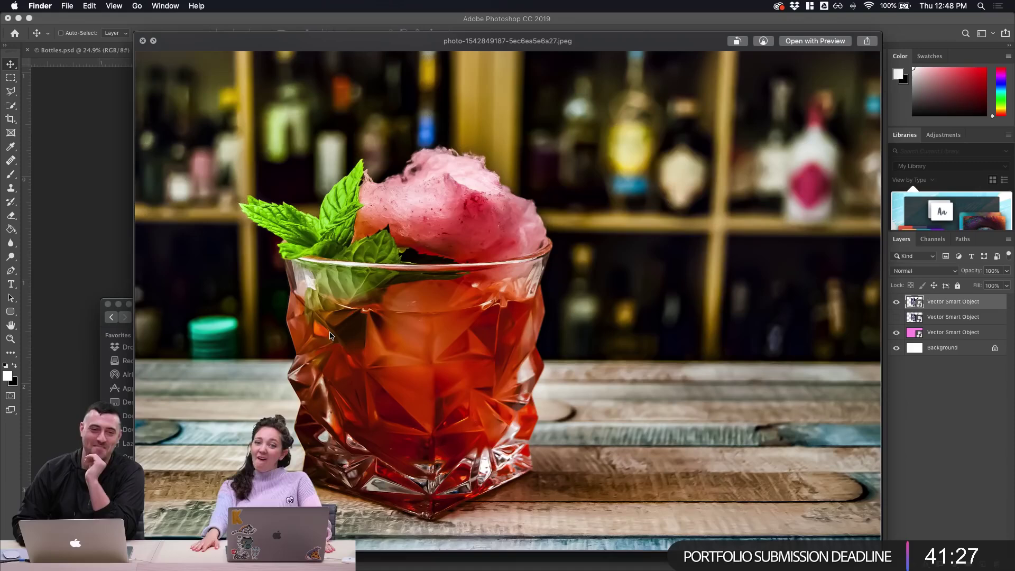
key(Up)
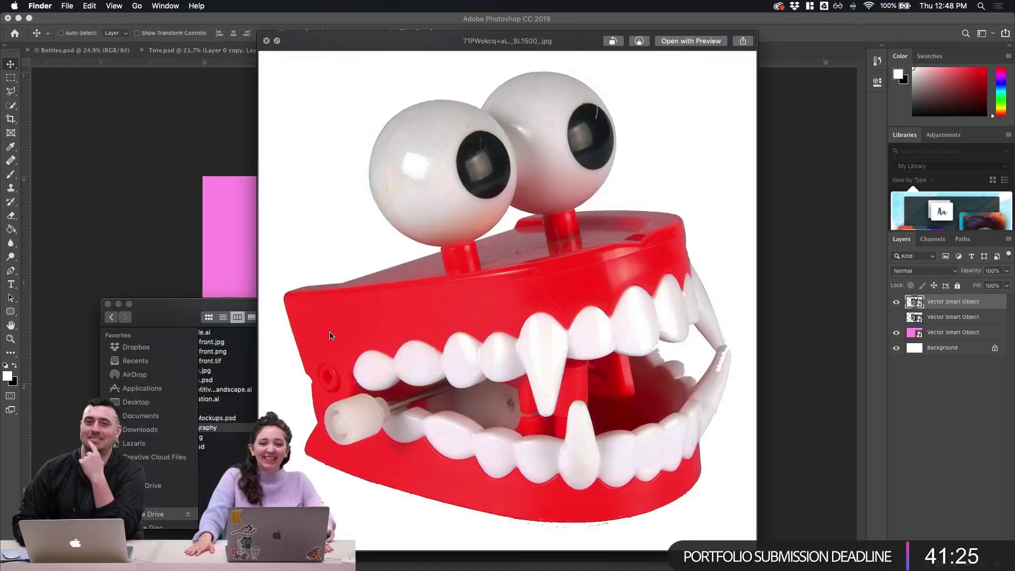
Compare the wind-up teeth image with its neighbouring photo again, and return to the graphic in Photoshop
key(Down)
key(Up)
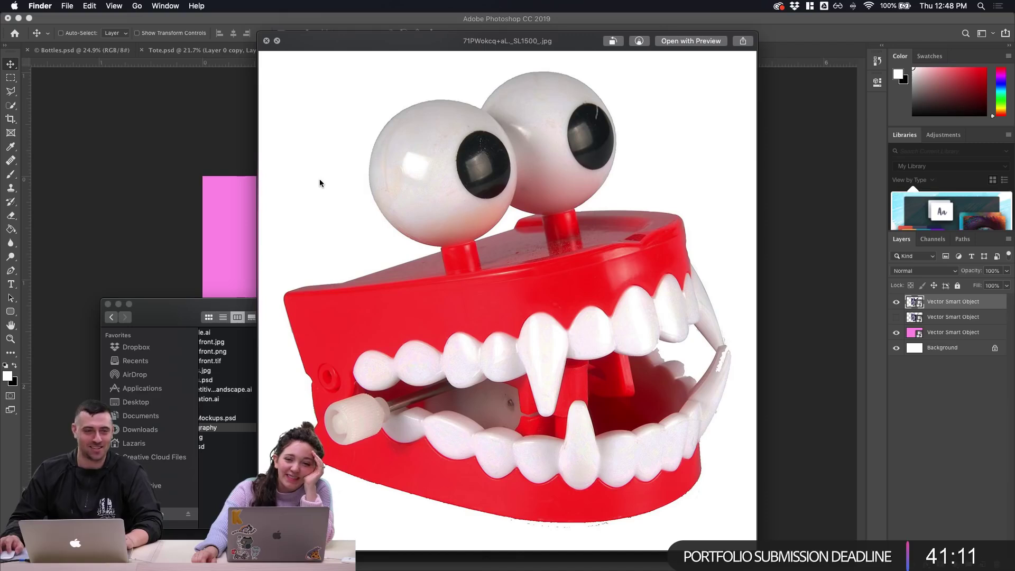
click(67, 222)
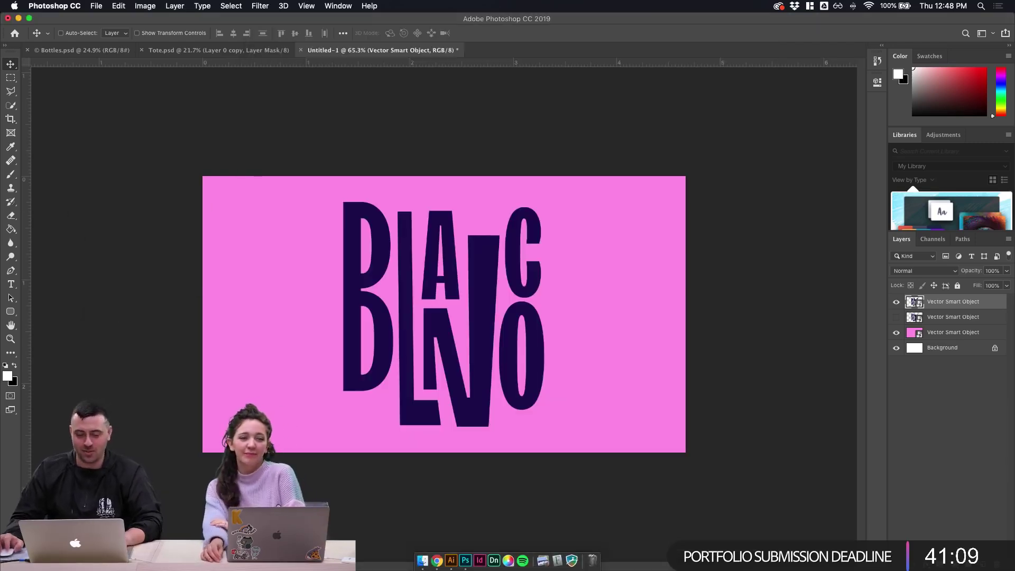
Switch to Chrome and open the Behance site in a new tab
click(436, 566)
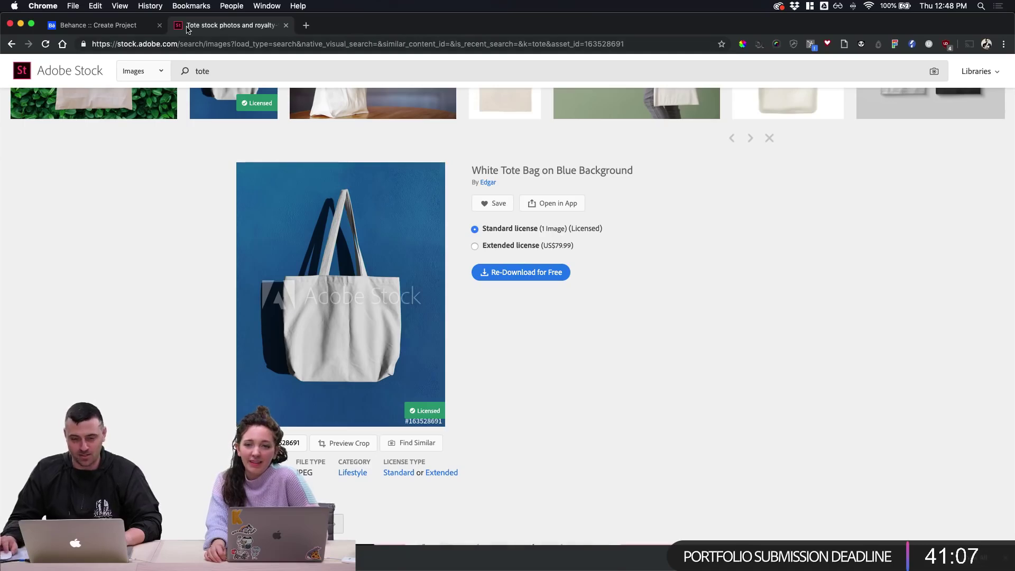
click(306, 25)
text(behn)
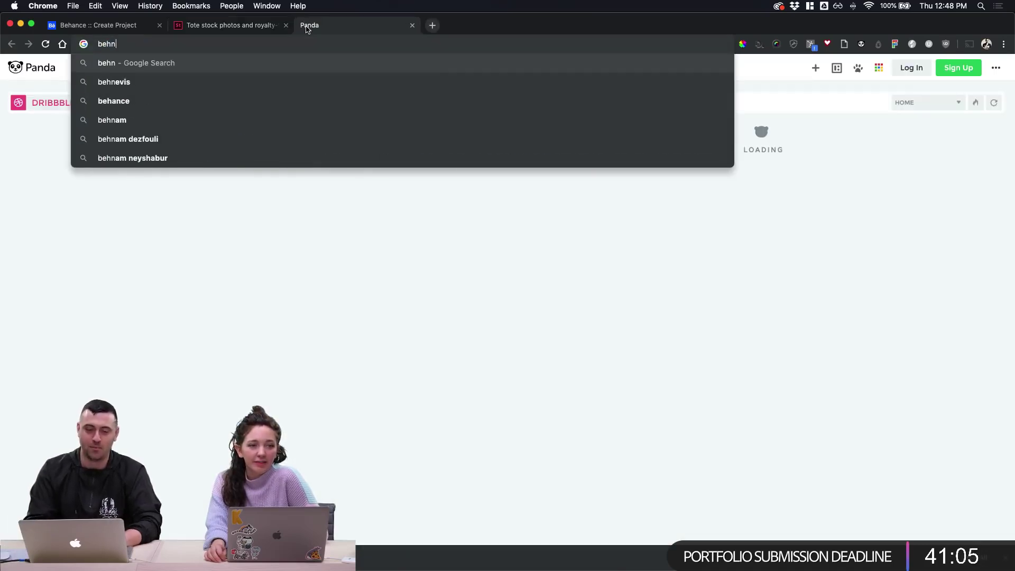
key(BackSpace)
text(a)
key(Return)
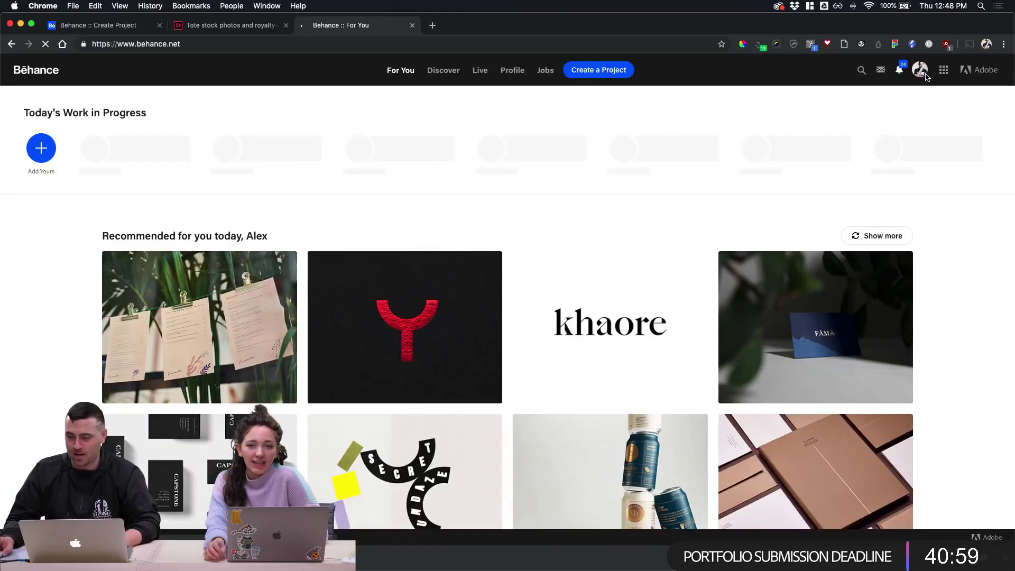
Go to the Drafts section of the Behance profile and open the Cheeki Breeki- Vodka project for editing
click(921, 72)
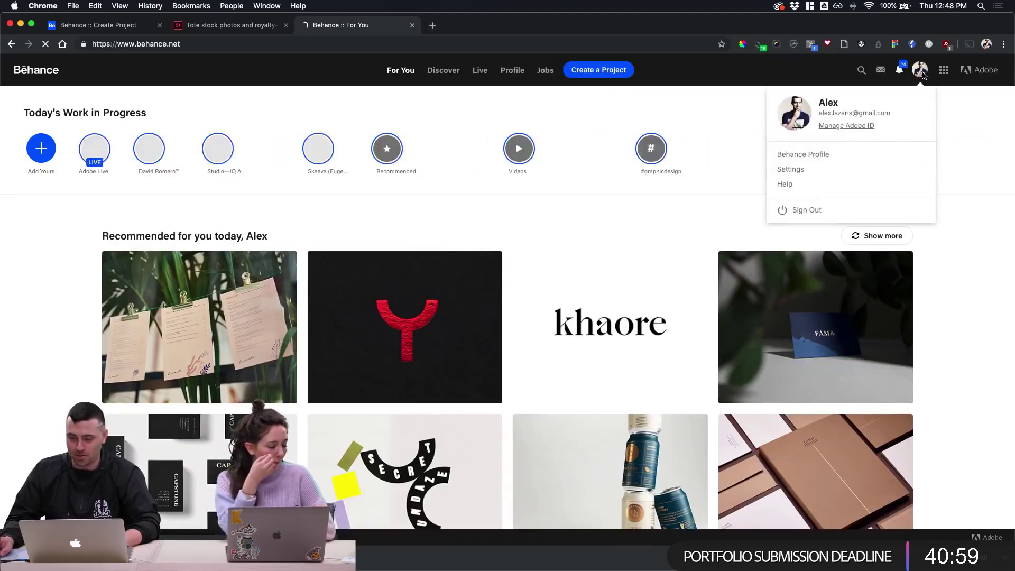
click(803, 154)
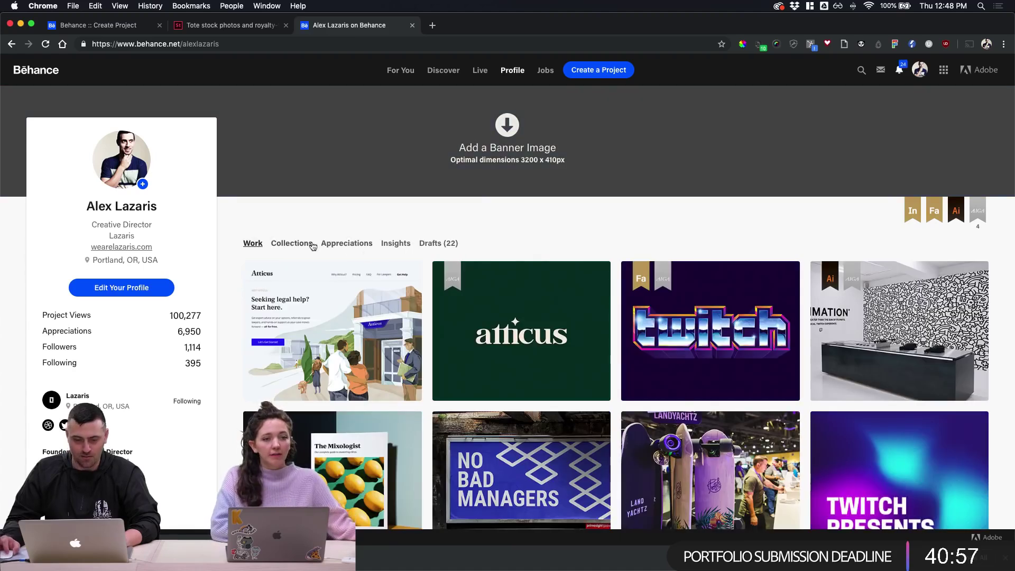
click(431, 244)
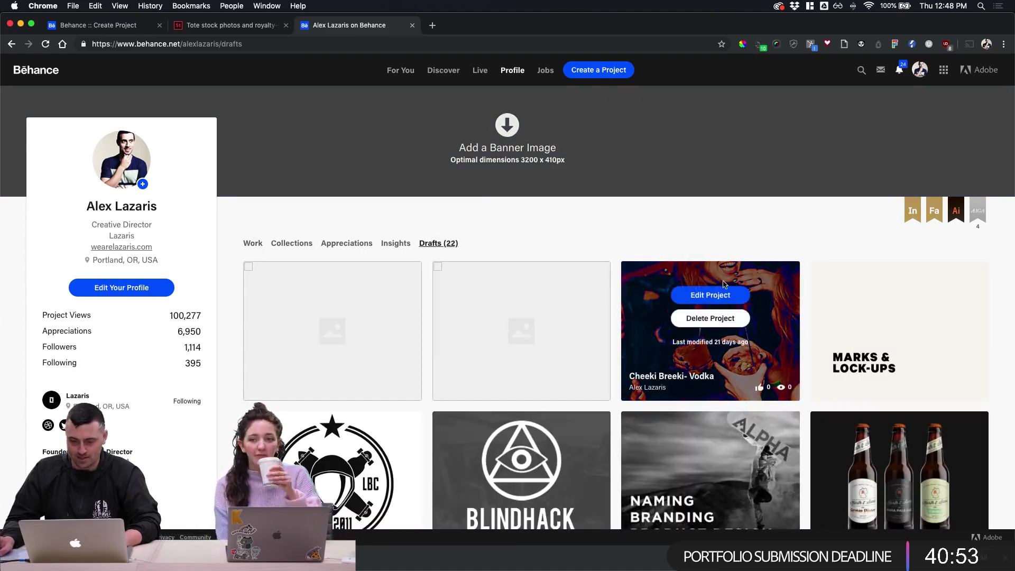
click(720, 295)
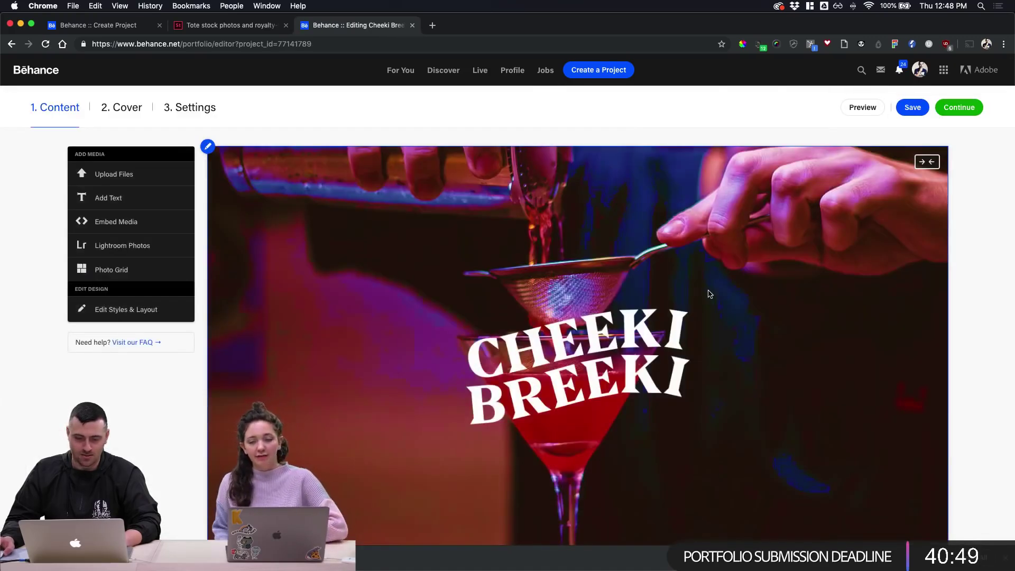
scroll(708, 293, down, 2)
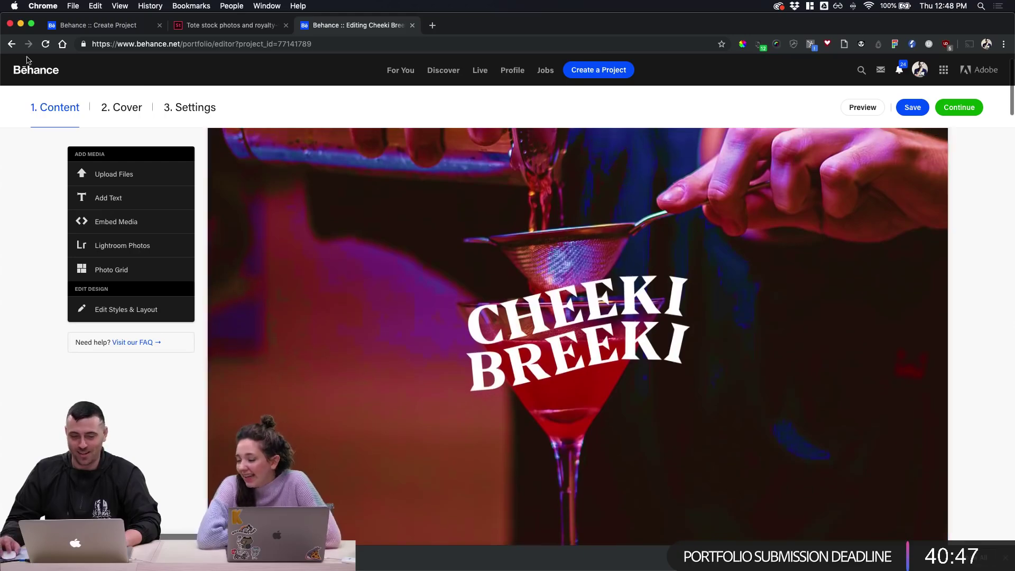
Return to the drafts and open the Soci Tile- Rebrand Website & Catalog project, accepting the editor transition notice
scroll(801, 293, down, 10)
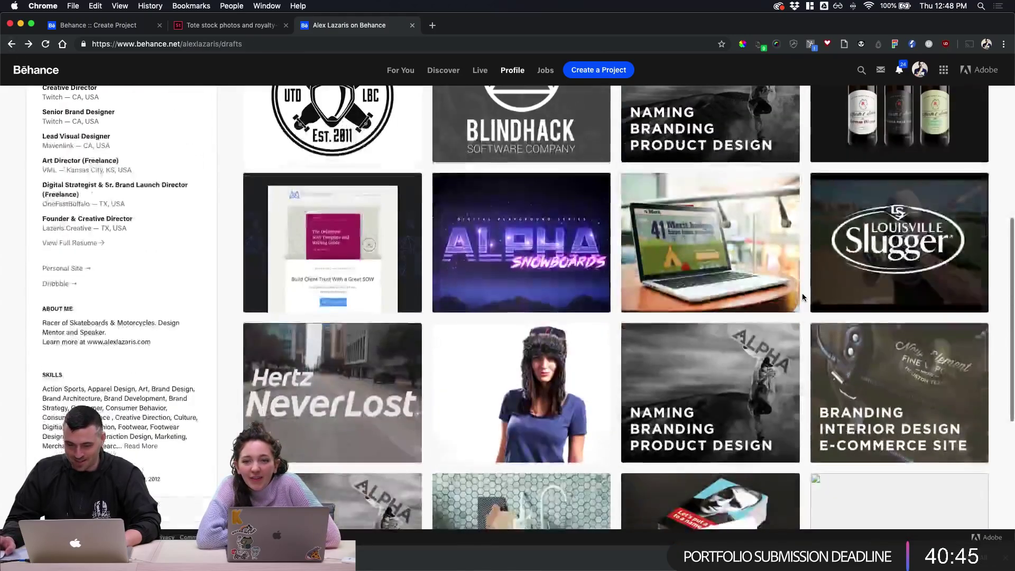
scroll(801, 293, down, 3)
scroll(471, 214, up, 1)
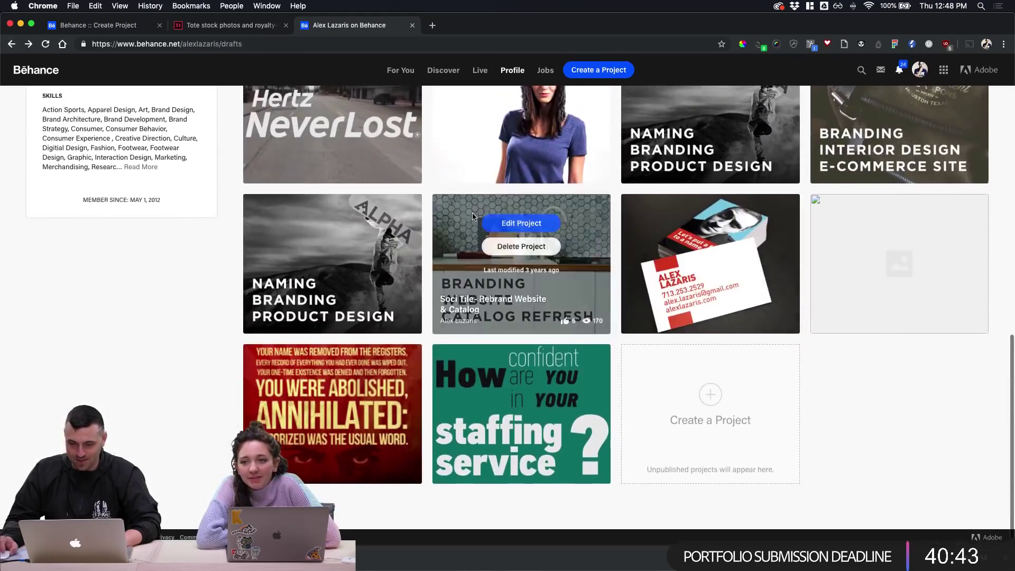
click(491, 223)
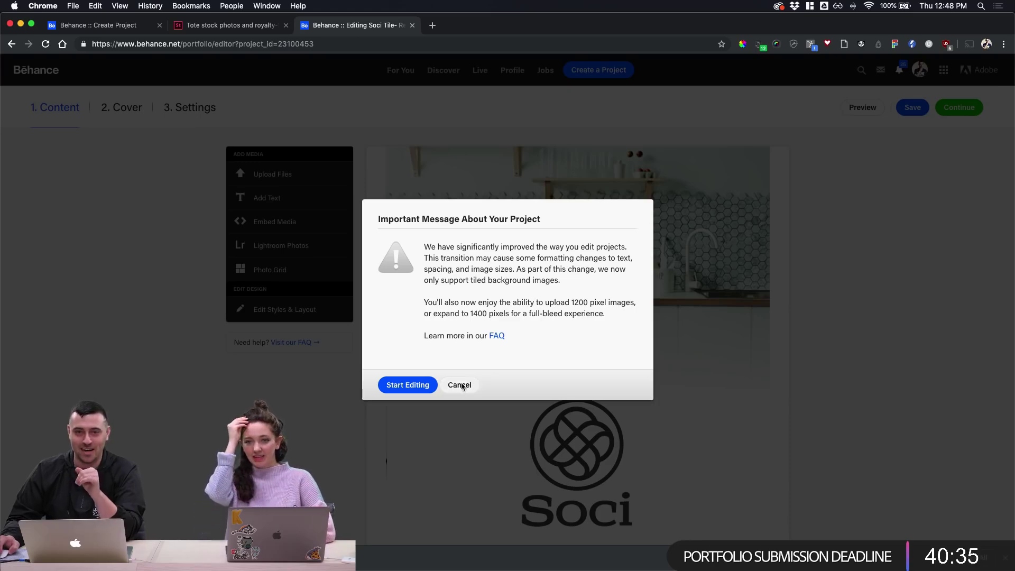
click(429, 386)
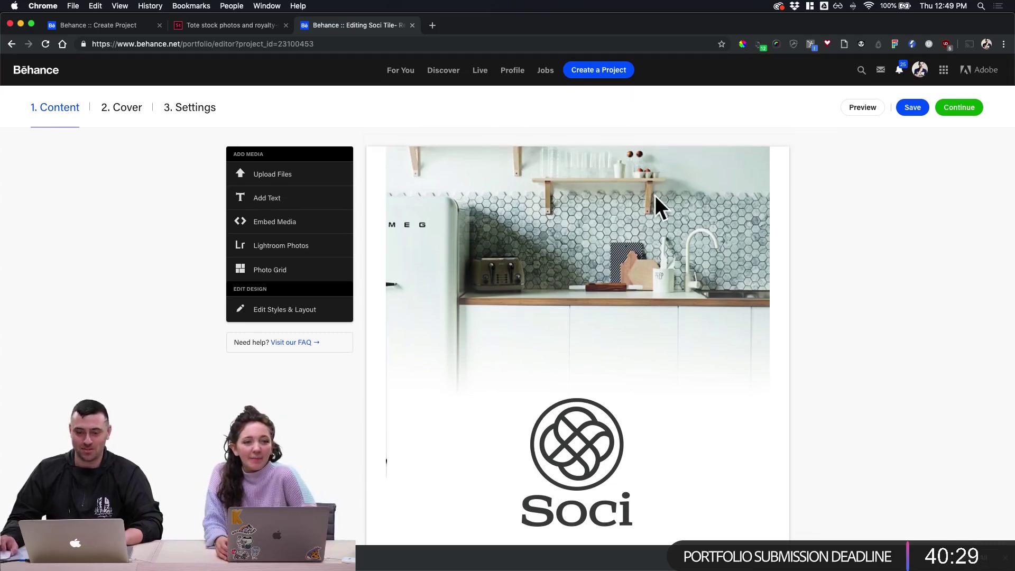
Look through the Soci Tile project from its kitchen header past the old branding section, and return to the drafts
scroll(685, 259, down, 3)
scroll(601, 165, up, 2)
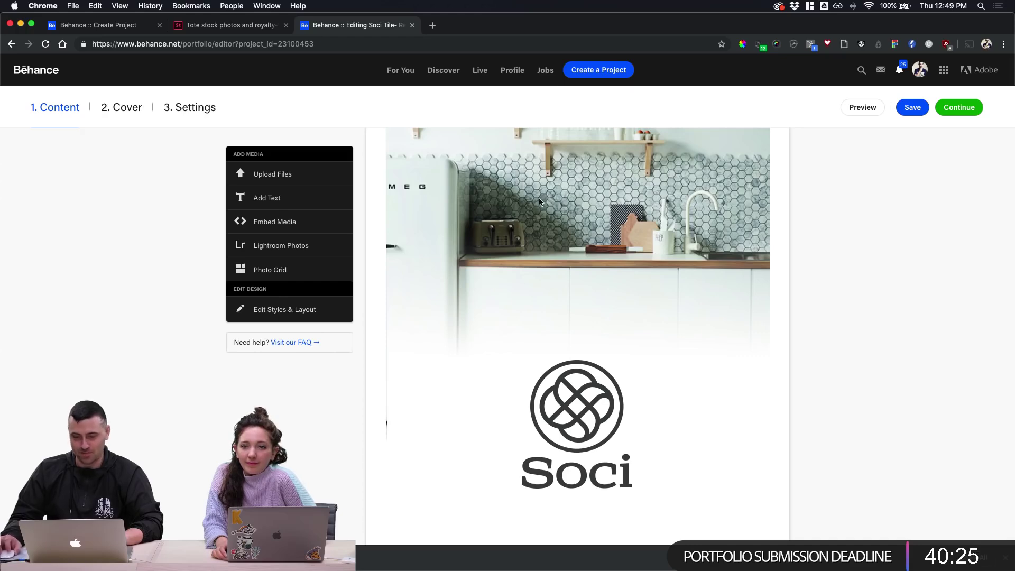
scroll(551, 217, down, 3)
scroll(659, 295, down, 7)
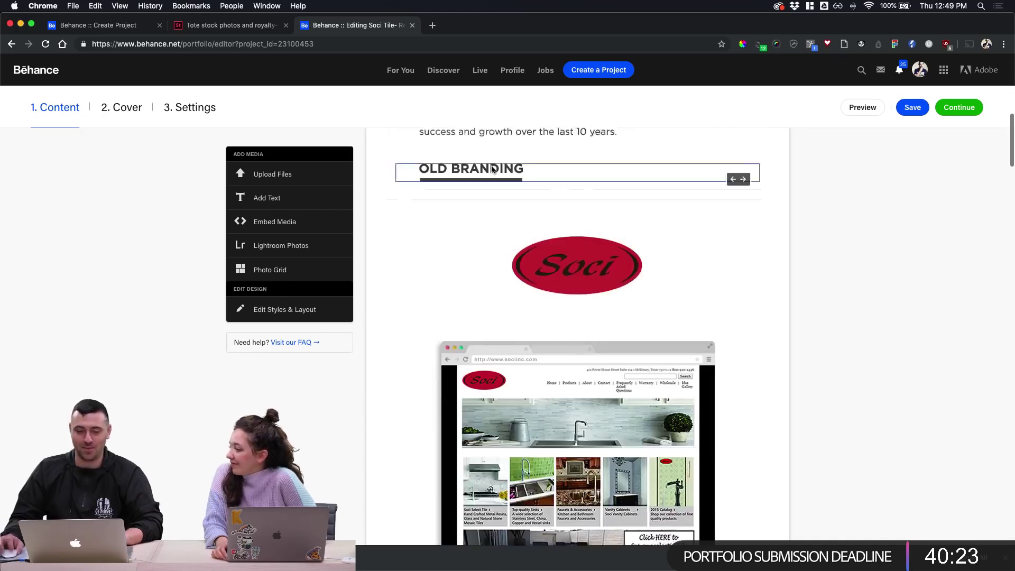
scroll(491, 177, up, 3)
scroll(601, 225, down, 7)
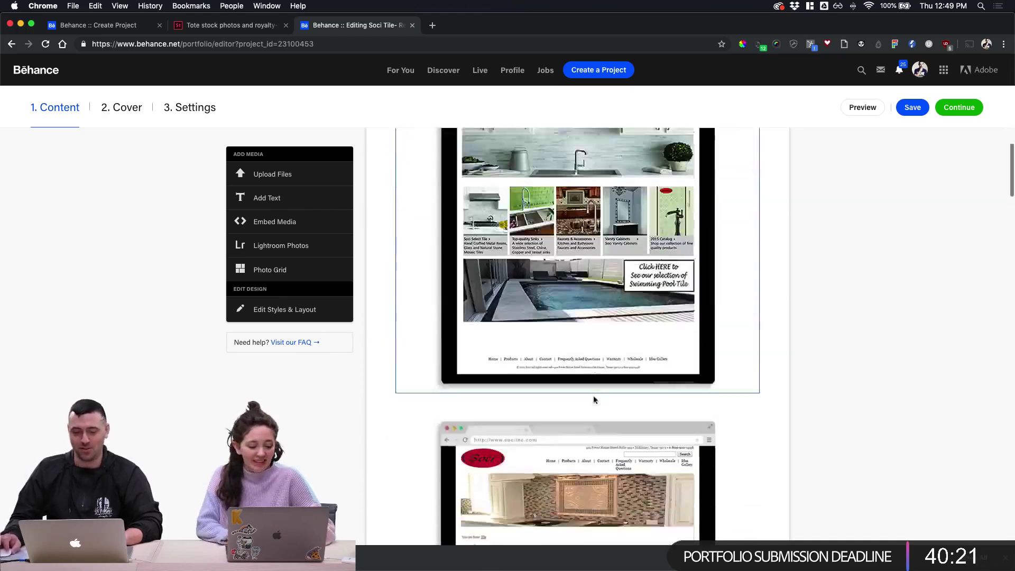
scroll(594, 400, down, 15)
scroll(596, 399, up, 1)
scroll(614, 404, left, 5)
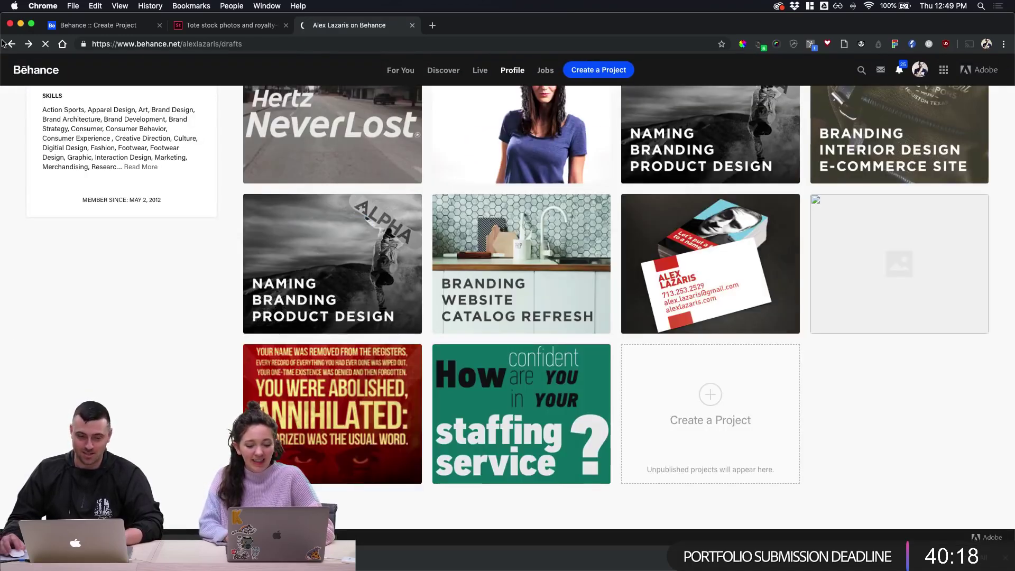
Find the Cheeki Breeki- Vodka draft among the unpublished projects and reopen it in the editor
mouse_move(559, 268)
scroll(559, 268, up, 3)
scroll(561, 270, up, 10)
click(688, 297)
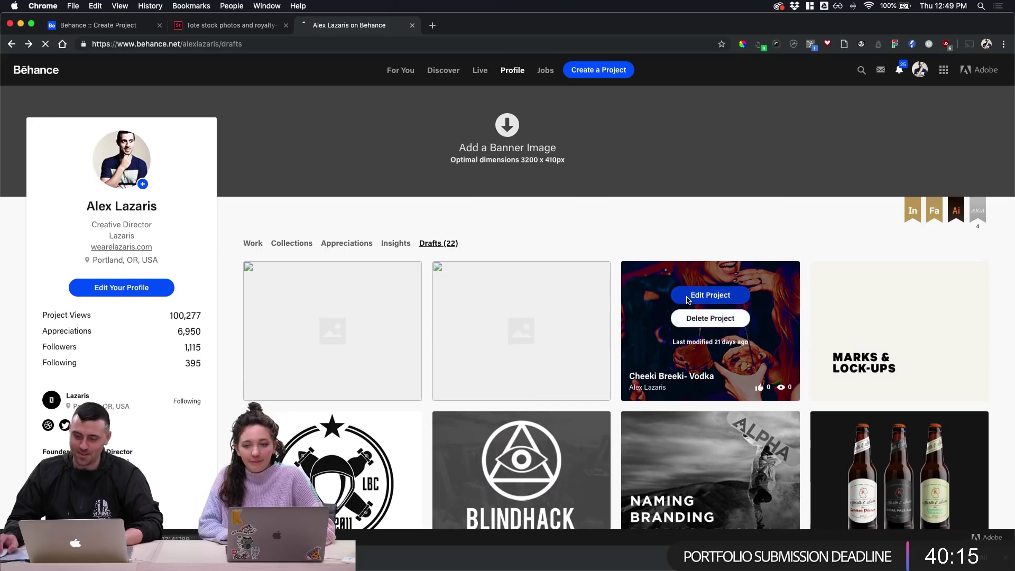
Examine how the Cheeki Breeki project opens with a full-width cocktail photo carrying the white logo
scroll(682, 298, down, 5)
scroll(674, 301, up, 5)
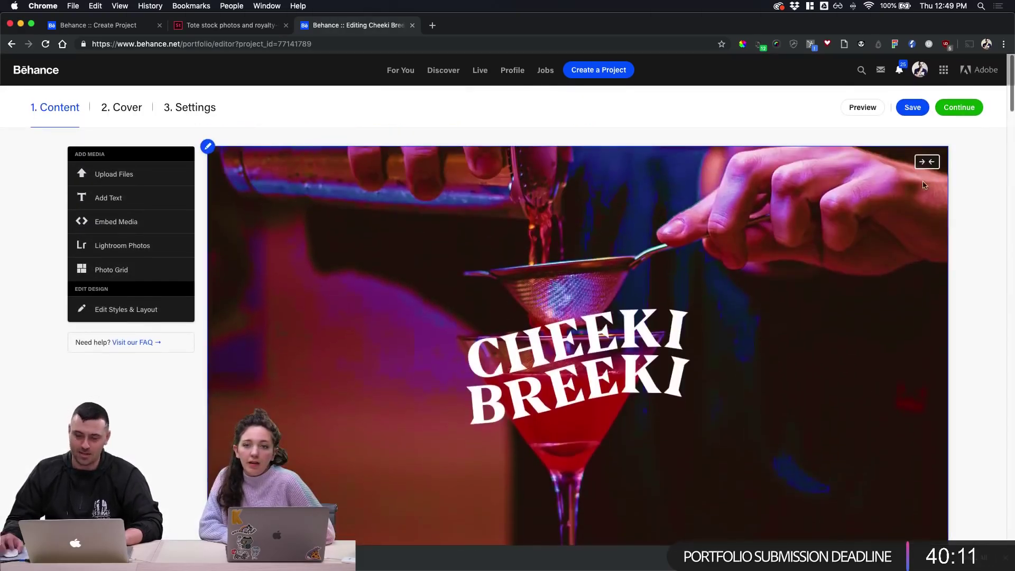
scroll(970, 233, down, 1)
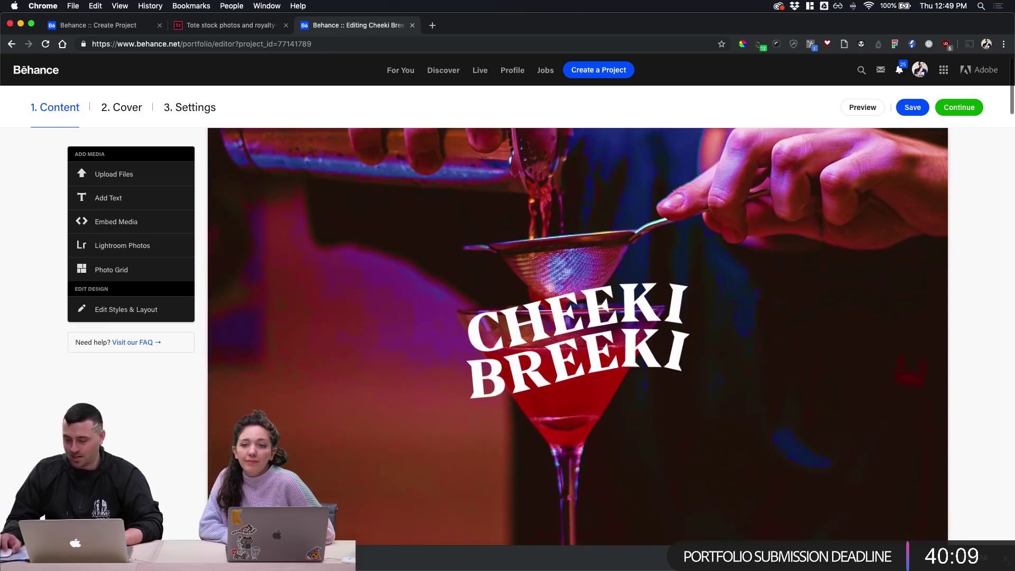
scroll(972, 428, up, 1)
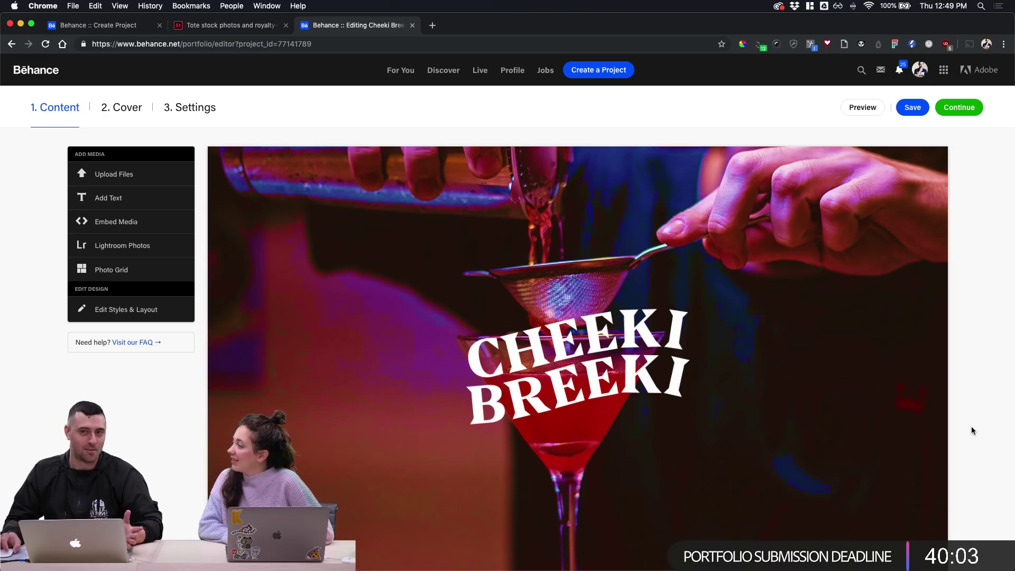
scroll(972, 426, up, 1)
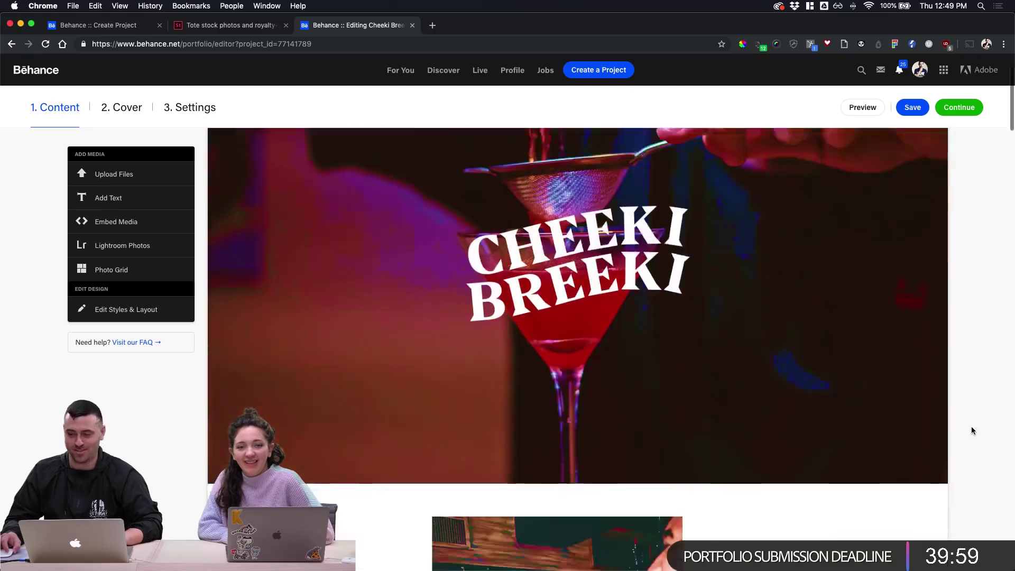
scroll(971, 430, down, 1)
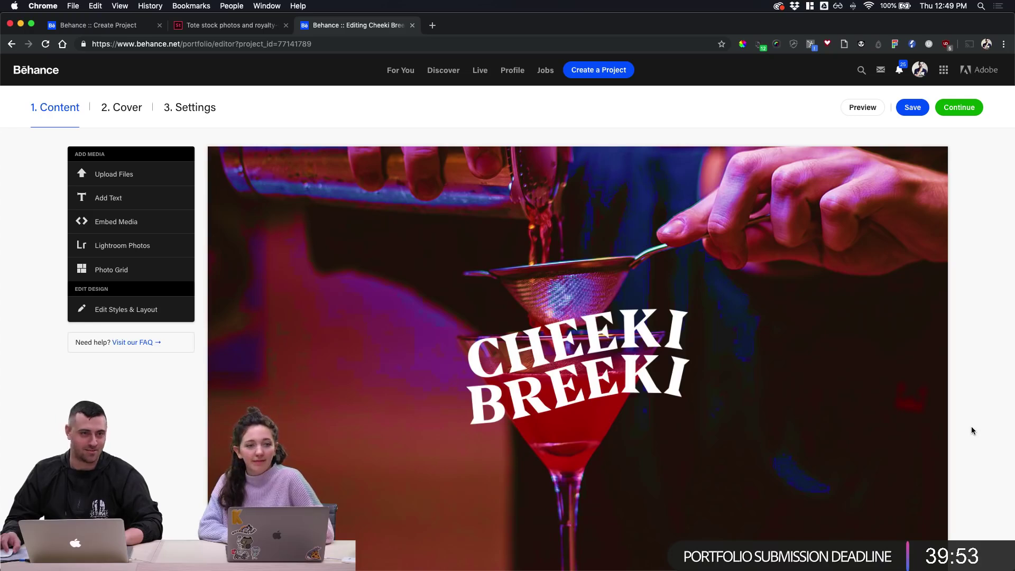
scroll(972, 430, down, 3)
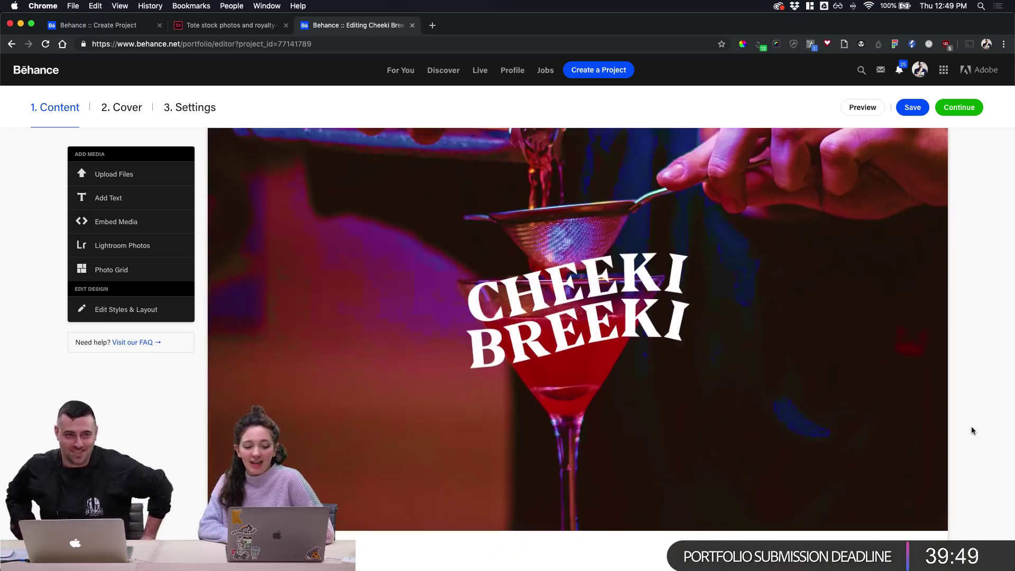
Study the Cheeki Breeki photo collage with outlined lettering and the grid alternating party photos with logo and slogan tiles
scroll(971, 431, down, 15)
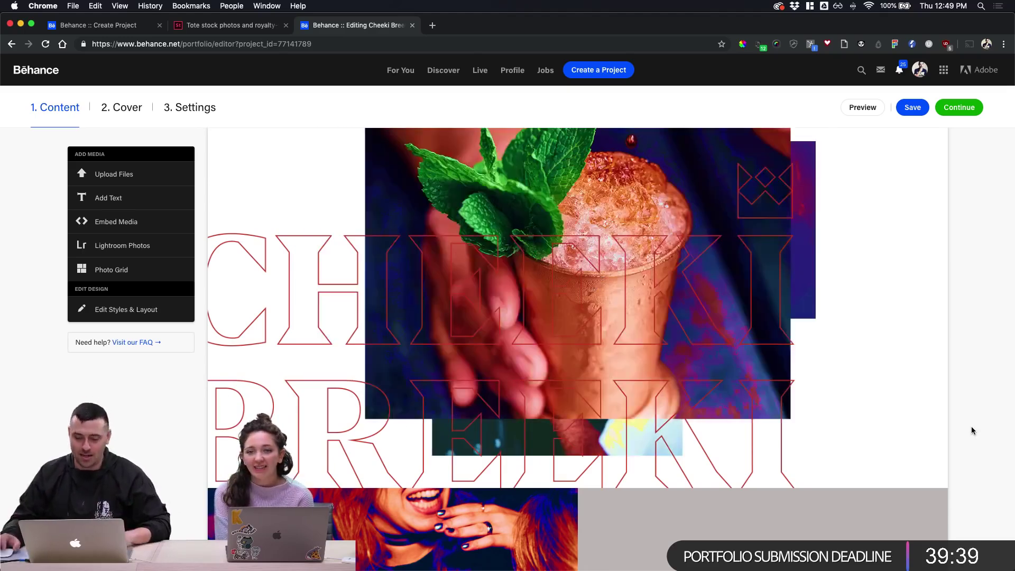
scroll(972, 426, up, 2)
scroll(972, 426, down, 1)
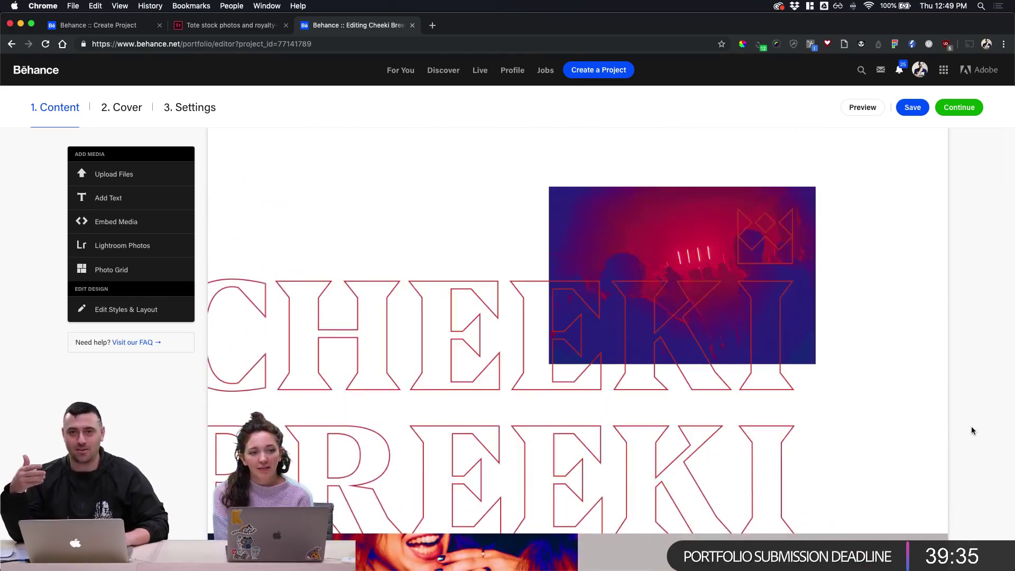
scroll(972, 426, down, 5)
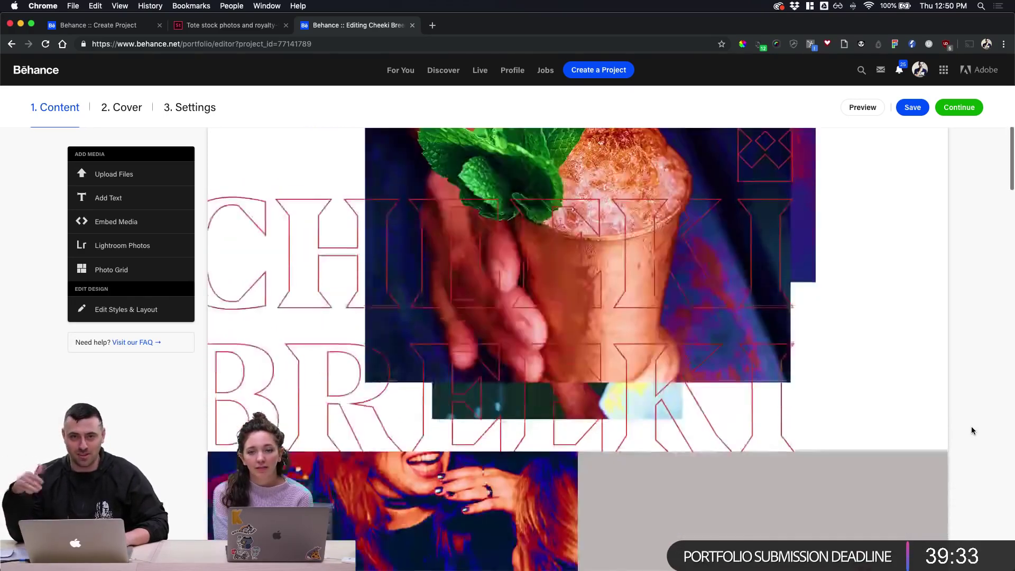
scroll(969, 423, down, 5)
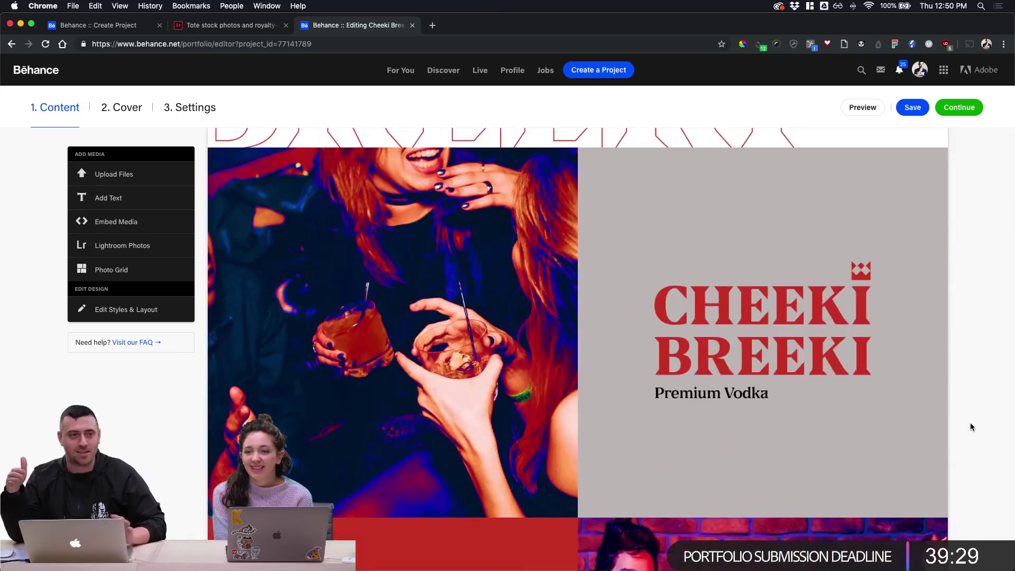
scroll(971, 424, down, 5)
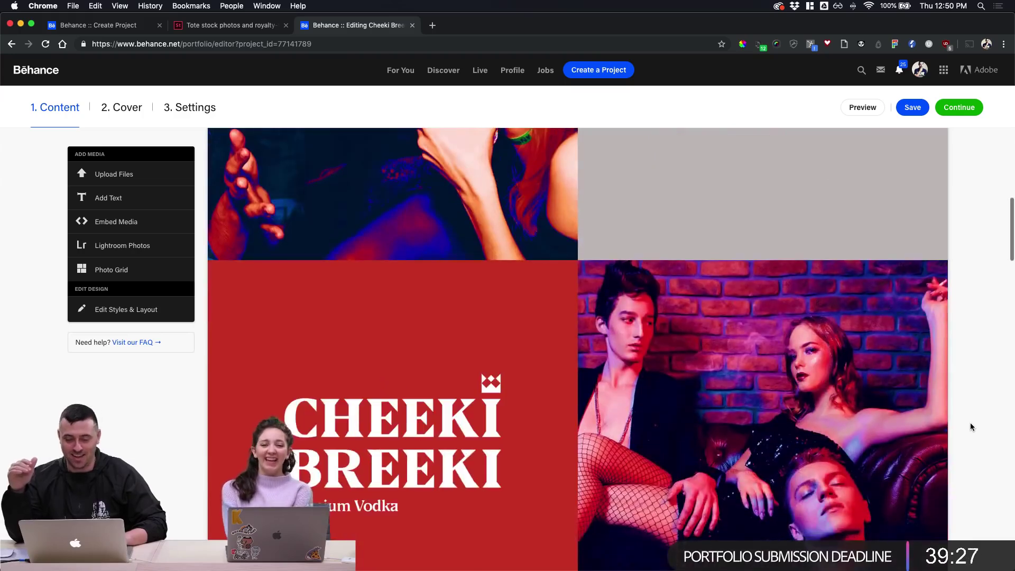
scroll(969, 423, down, 2)
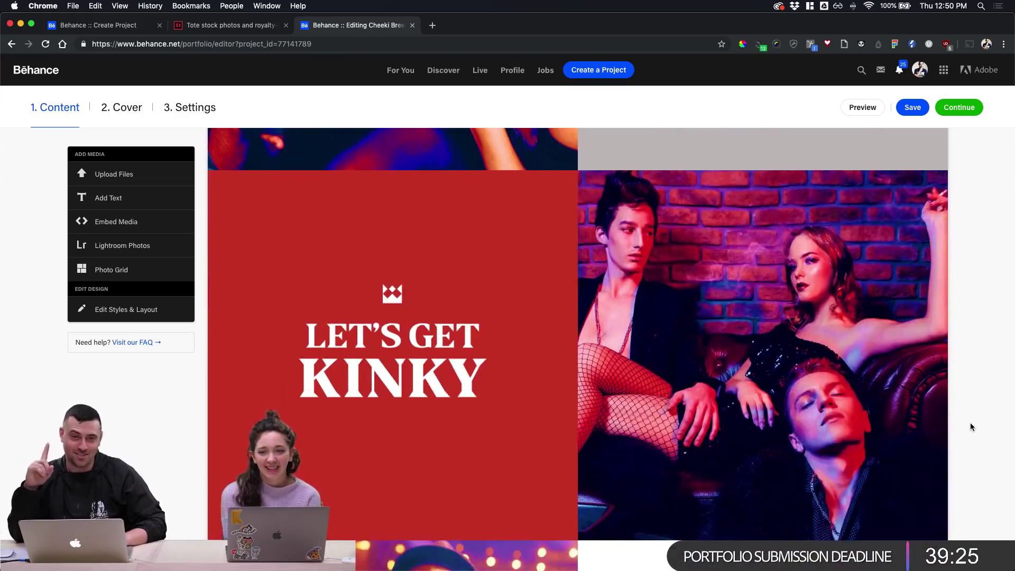
scroll(969, 423, down, 6)
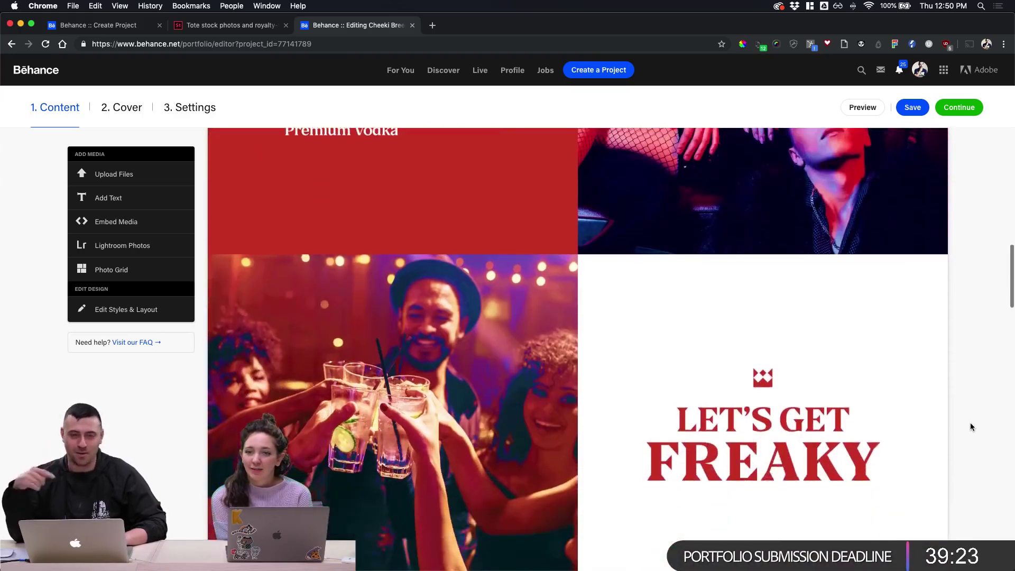
scroll(970, 426, down, 2)
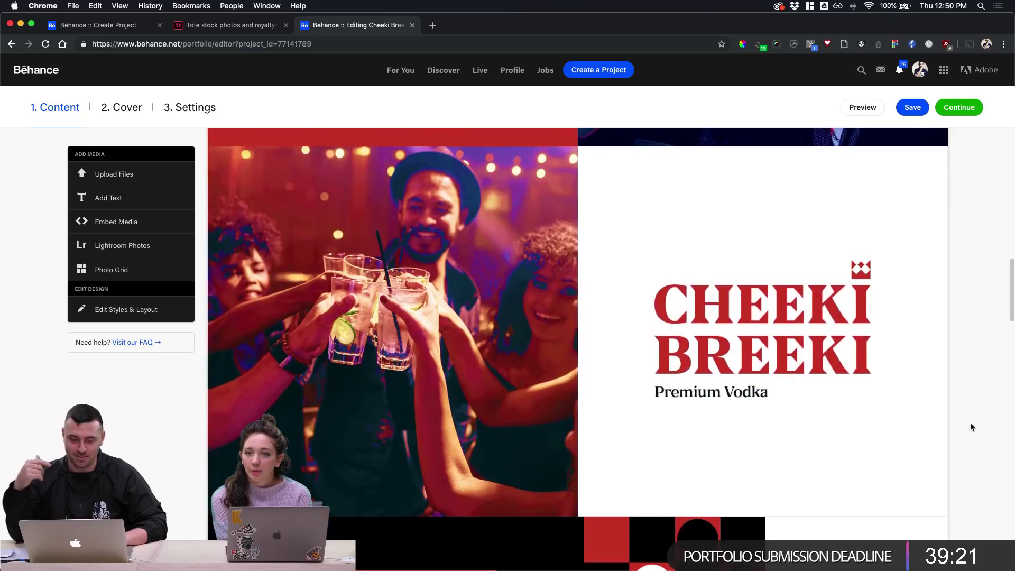
scroll(970, 426, up, 10)
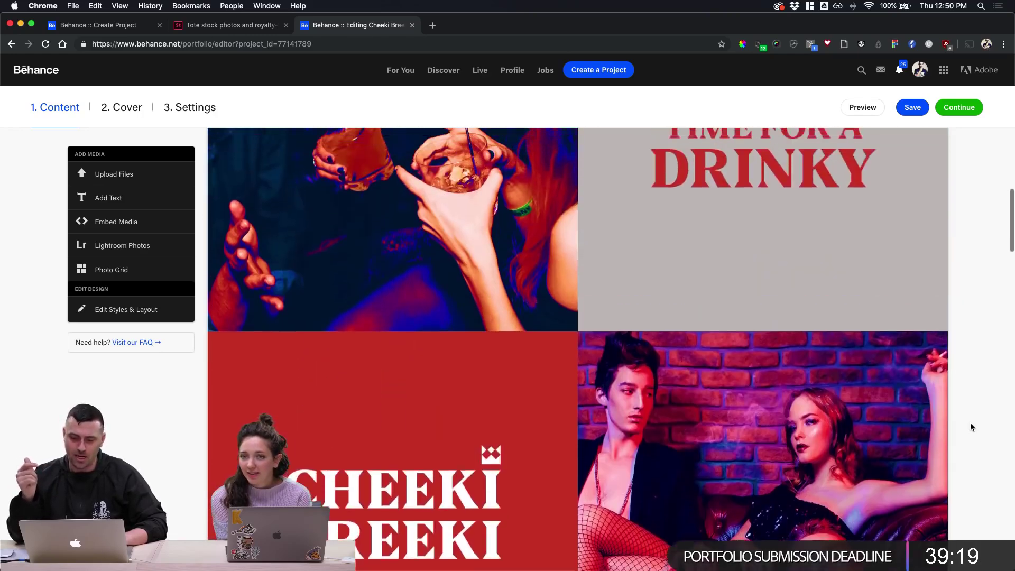
scroll(971, 426, up, 4)
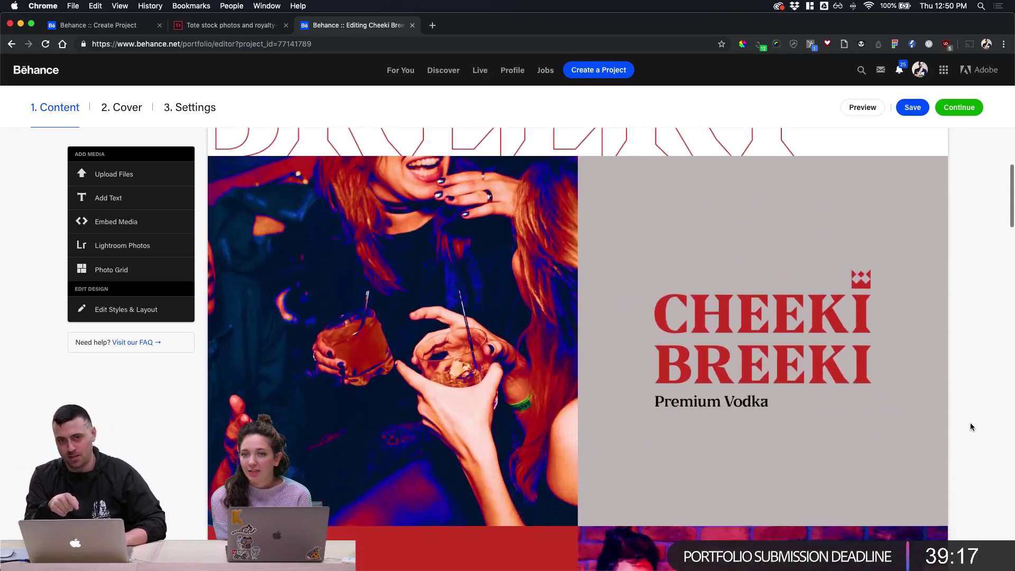
Study how the Cheeki Breeki draft alternates slogan and logo tiles with party photos, down to the checkerboard logo banner and brand text
scroll(970, 426, down, 7)
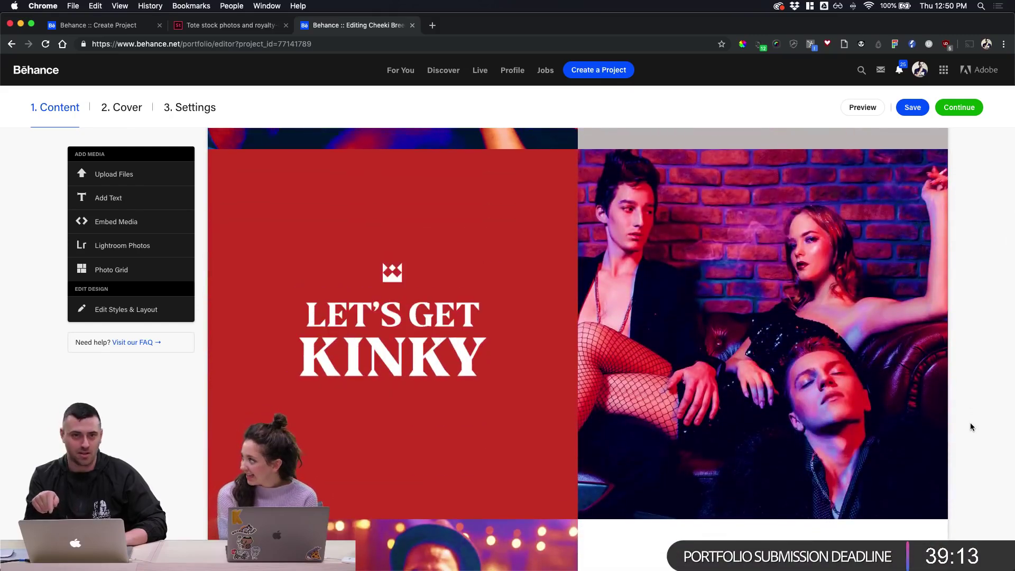
scroll(970, 427, down, 5)
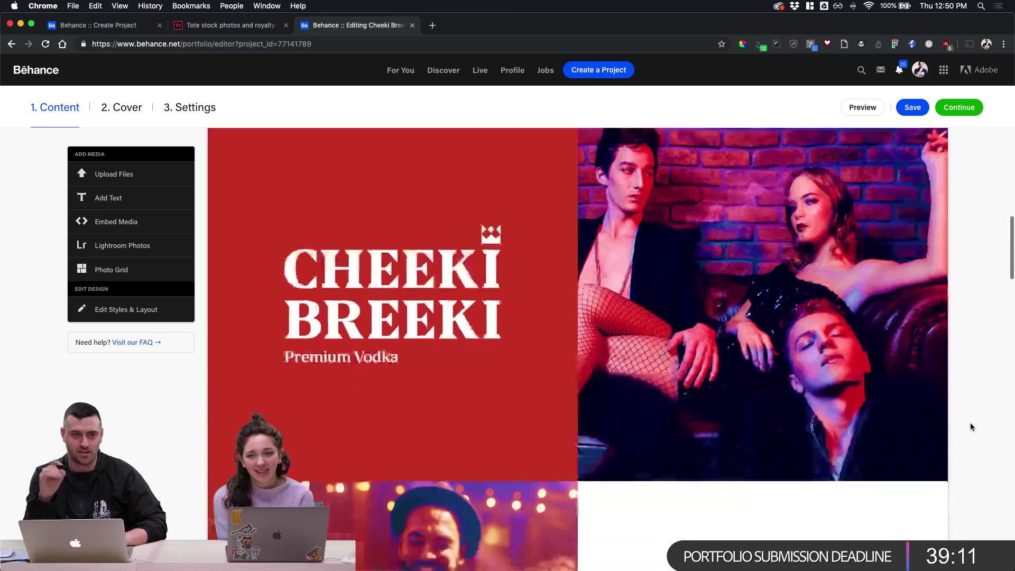
scroll(971, 426, down, 1)
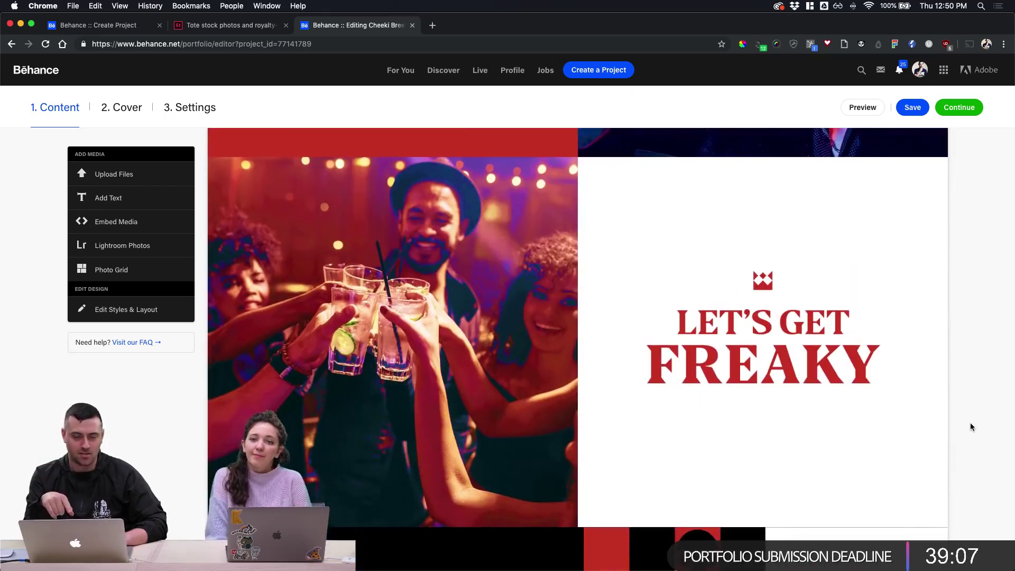
scroll(970, 424, down, 1)
scroll(971, 426, down, 5)
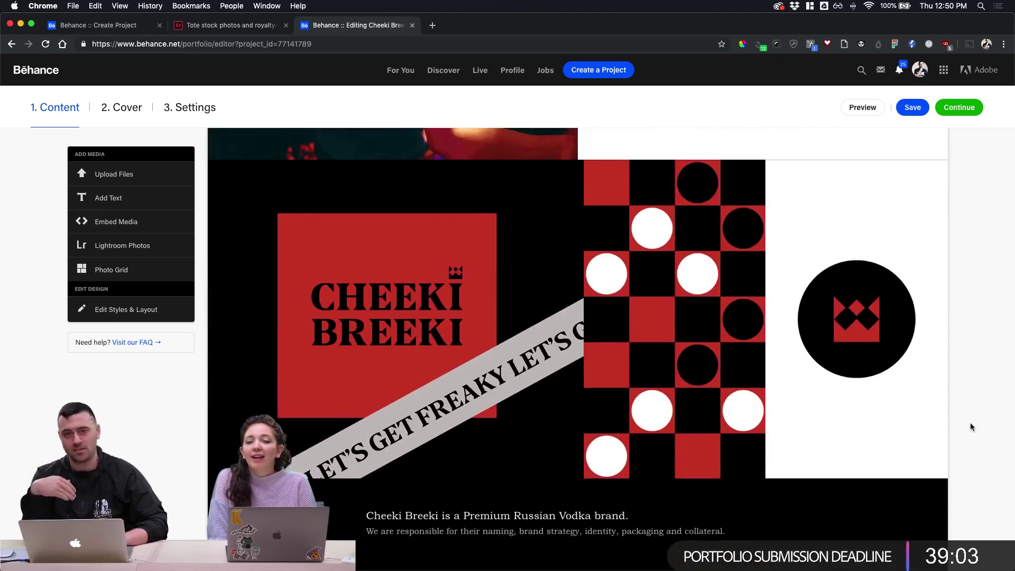
scroll(971, 426, down, 1)
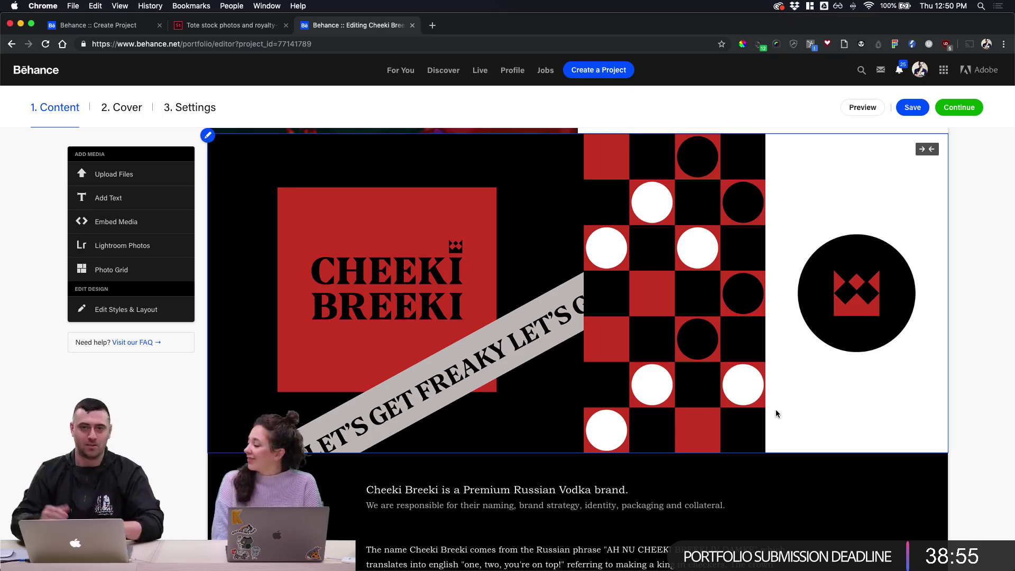
Examine the Cheeki Breeki checker-piece pattern and the coaster mockups on red, and return to the opening cocktail photo
scroll(772, 375, down, 10)
scroll(772, 379, down, 3)
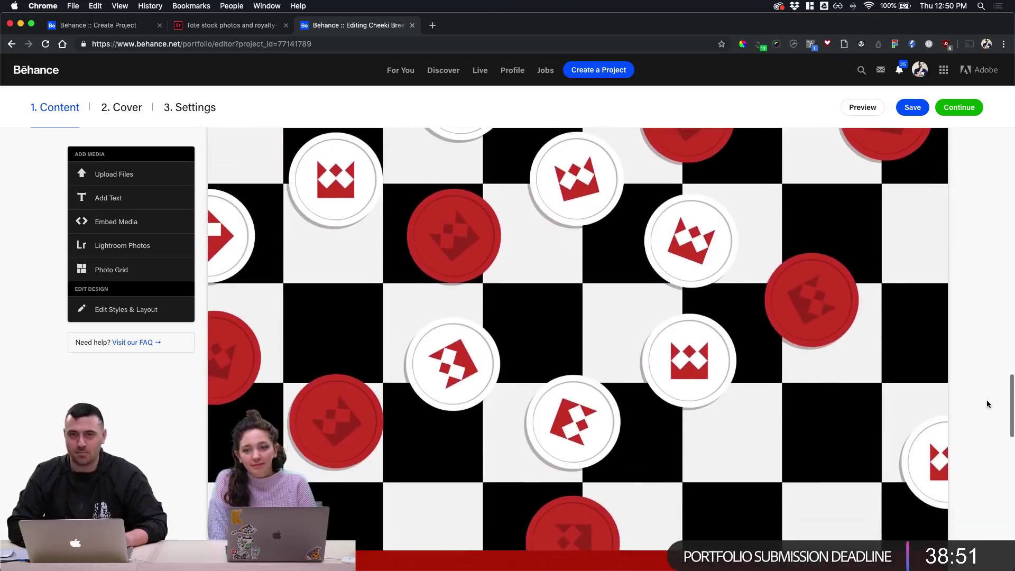
scroll(987, 404, down, 20)
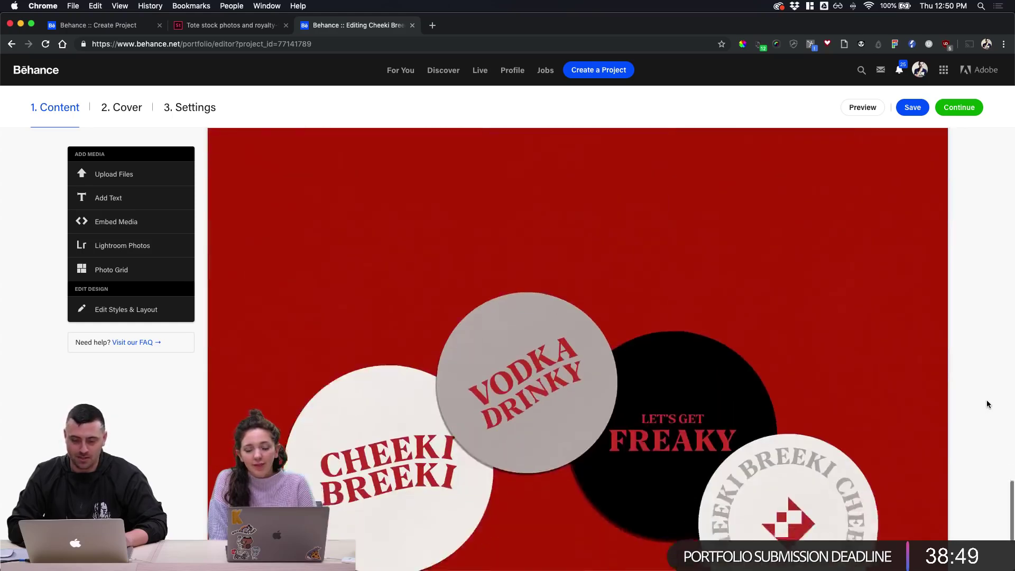
scroll(986, 400, up, 15)
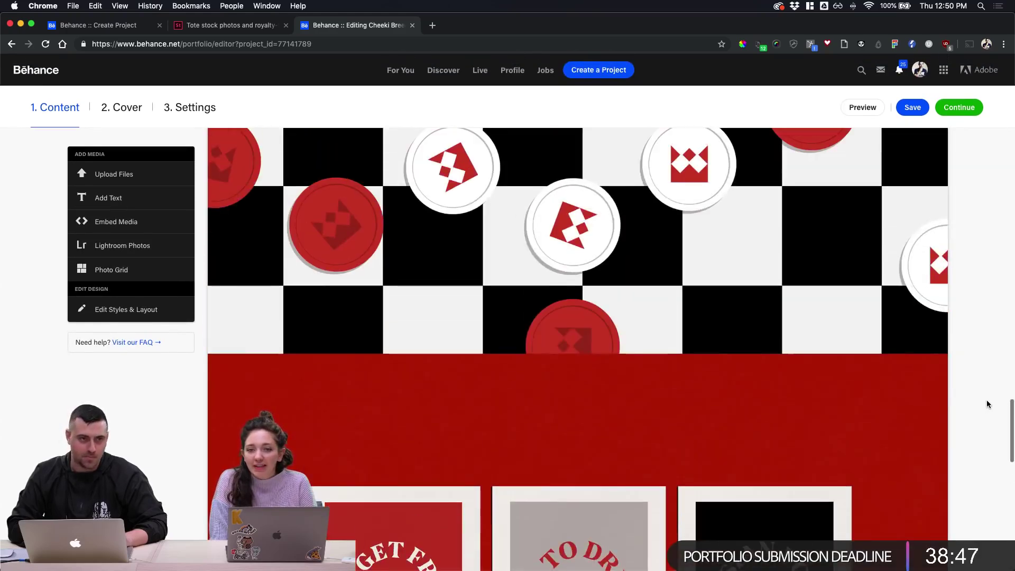
scroll(987, 404, up, 5)
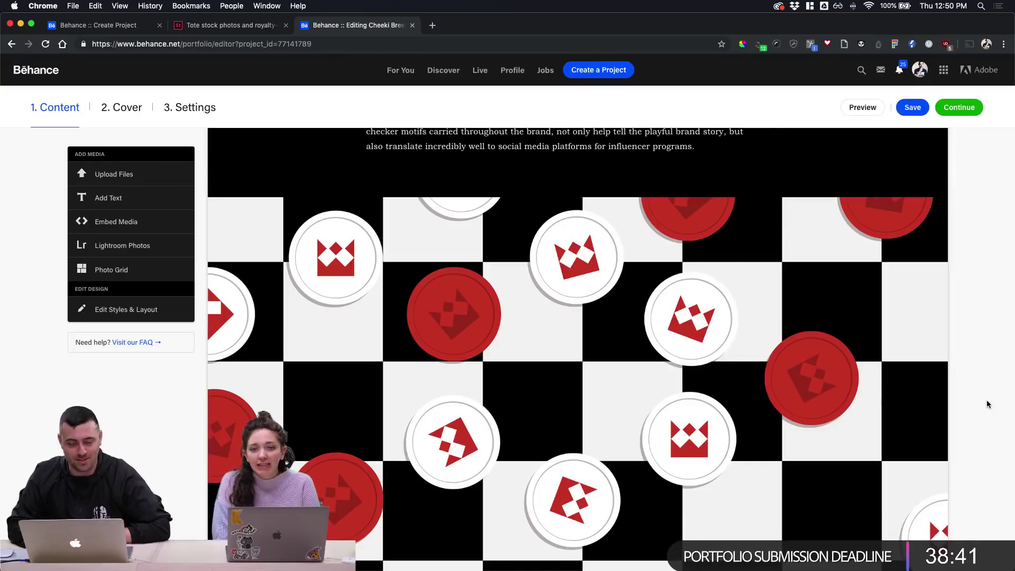
scroll(986, 404, up, 20)
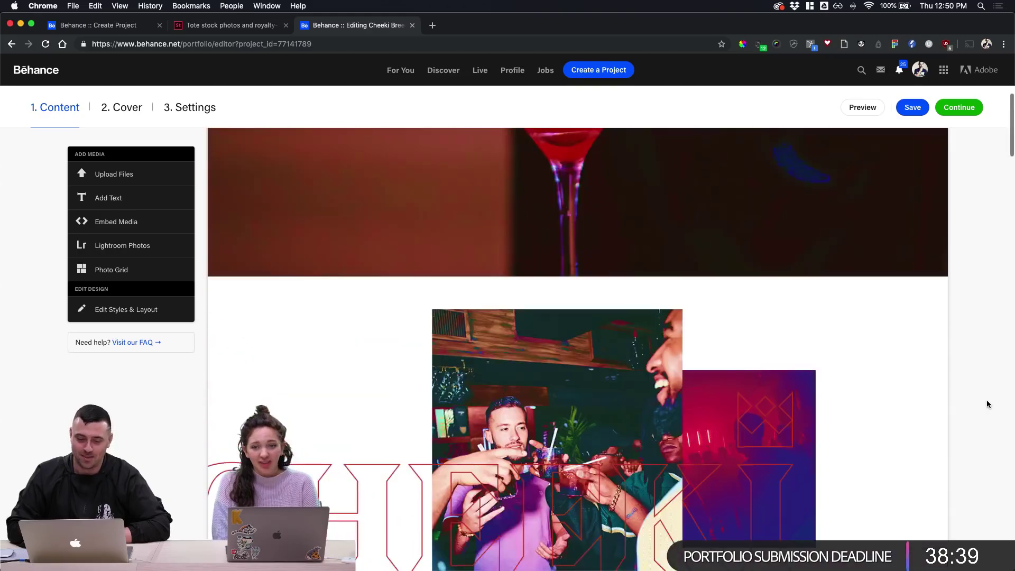
scroll(986, 404, down, 4)
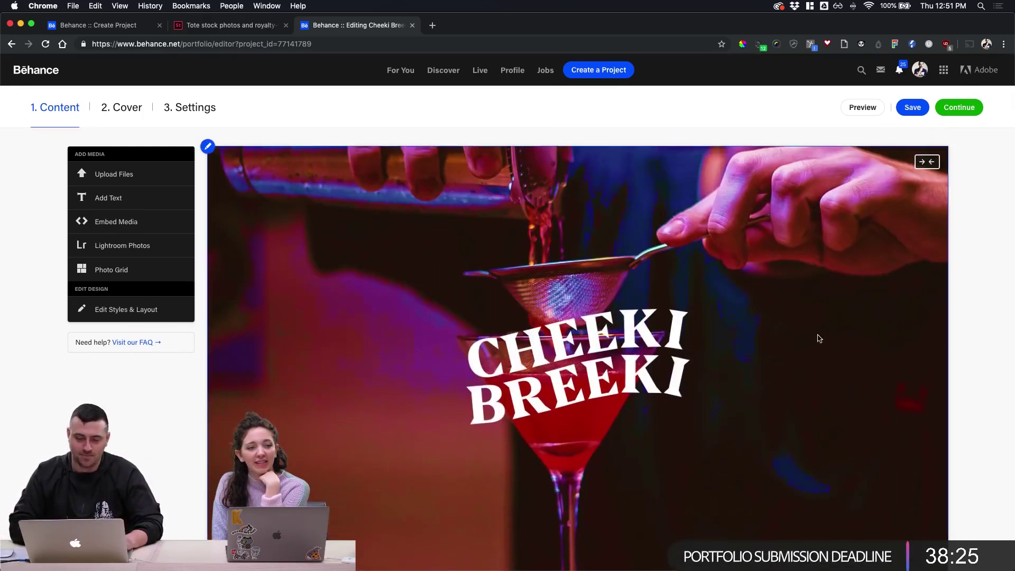
Go back to the drafts list, look over the unpublished projects, and close it to return to the Blanco project editor
key(super+bracketleft)
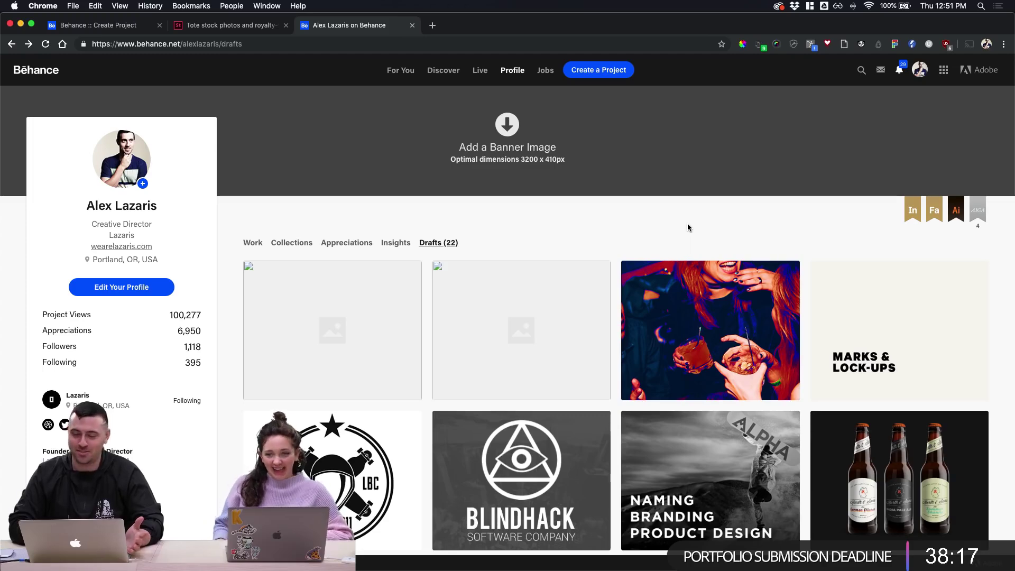
mouse_move(524, 295)
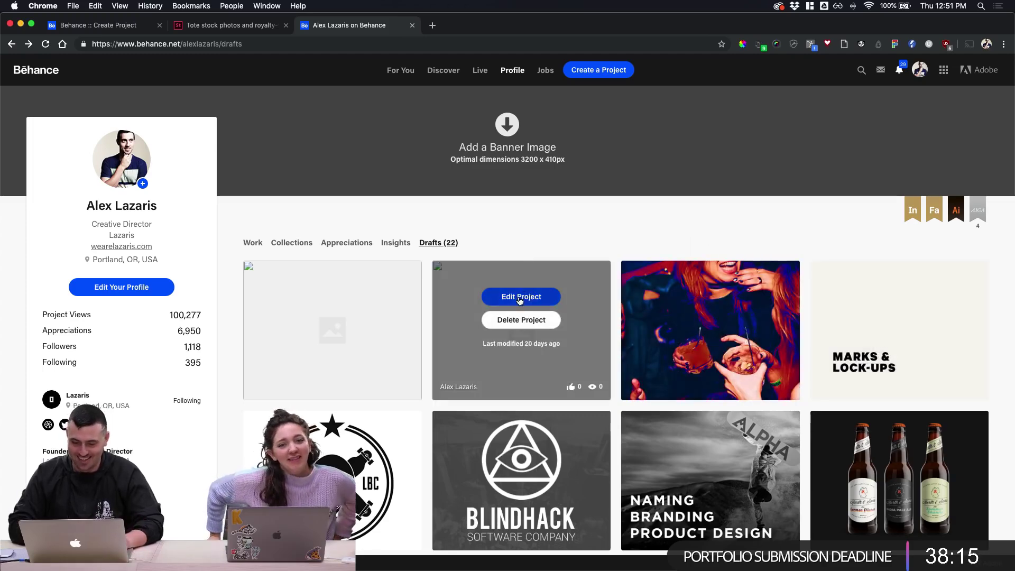
scroll(491, 280, down, 10)
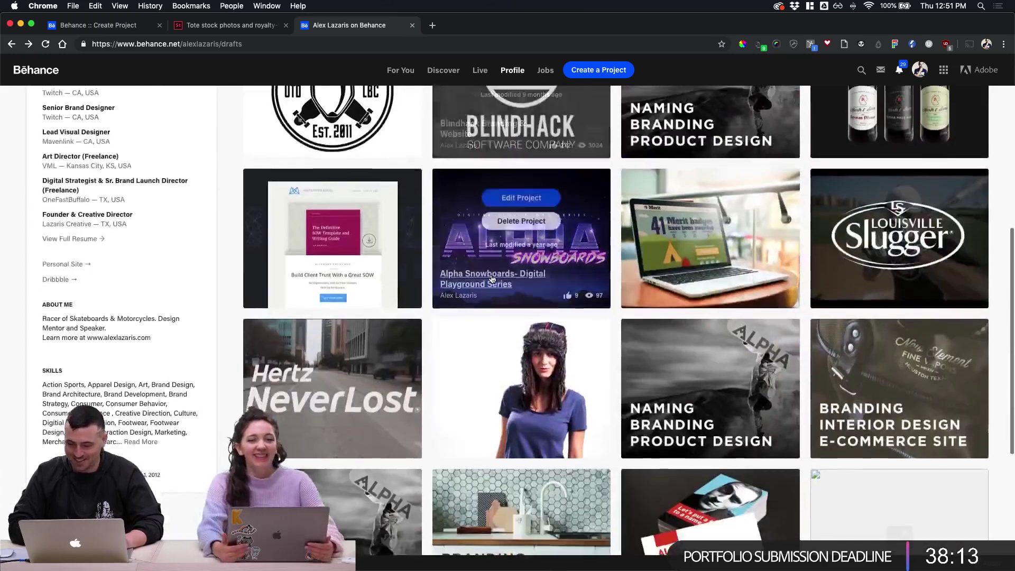
scroll(492, 279, up, 10)
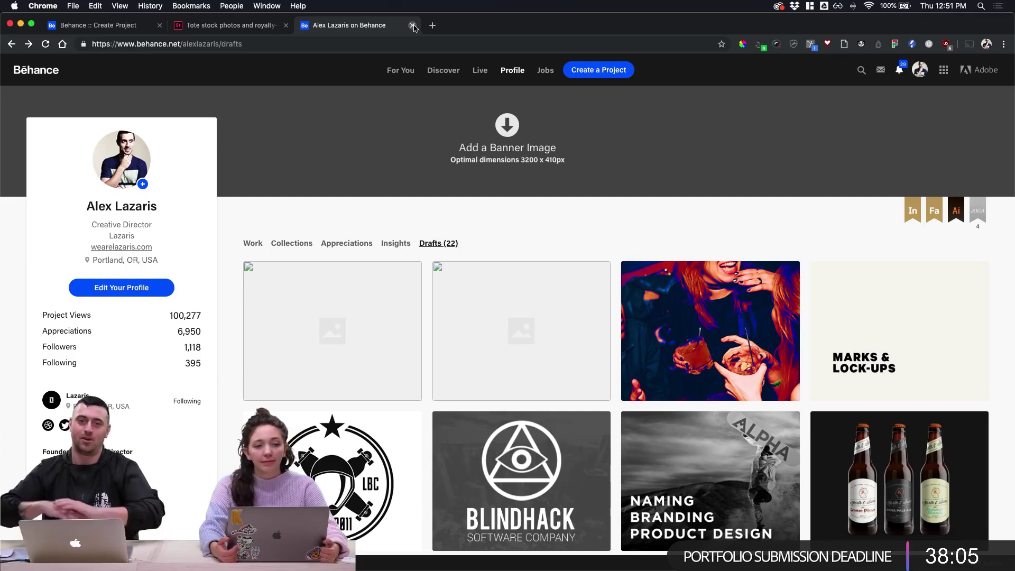
click(413, 25)
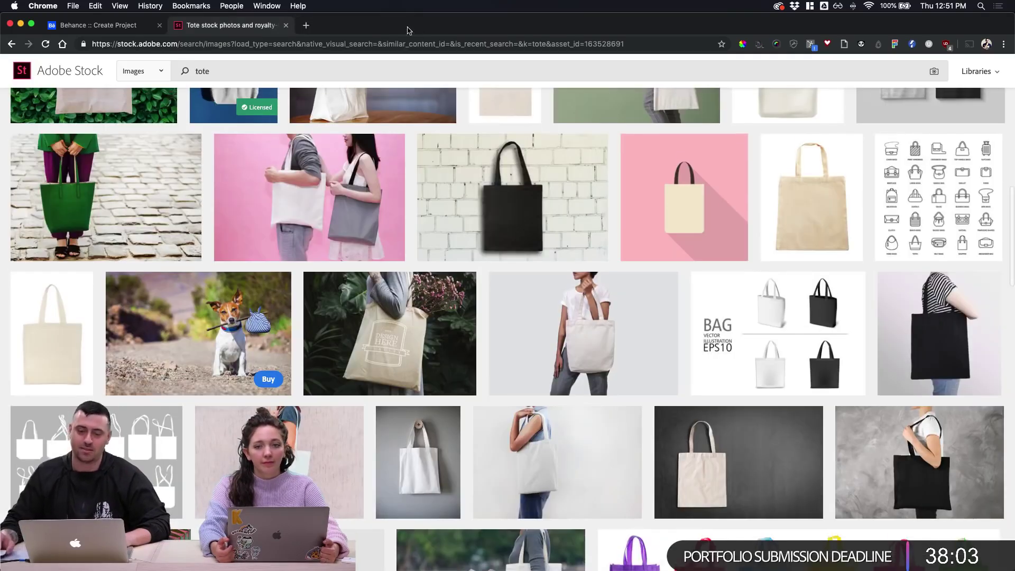
click(95, 25)
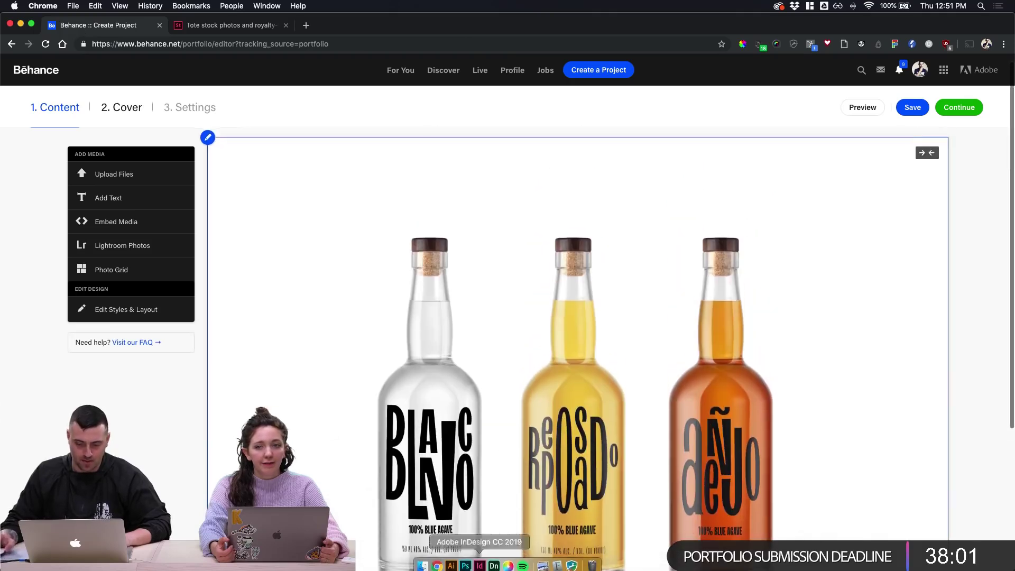
Switch to Photoshop and place the chattering-teeth image 71PWokcq+aL._SL1500_.jpg from the Photography folder over the pink Blanco graphic
click(466, 559)
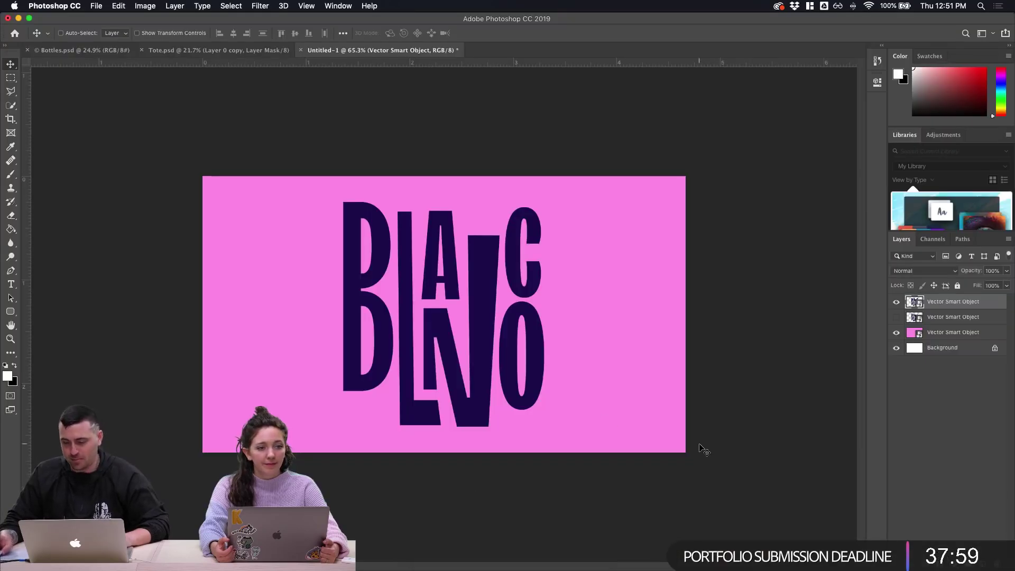
click(422, 562)
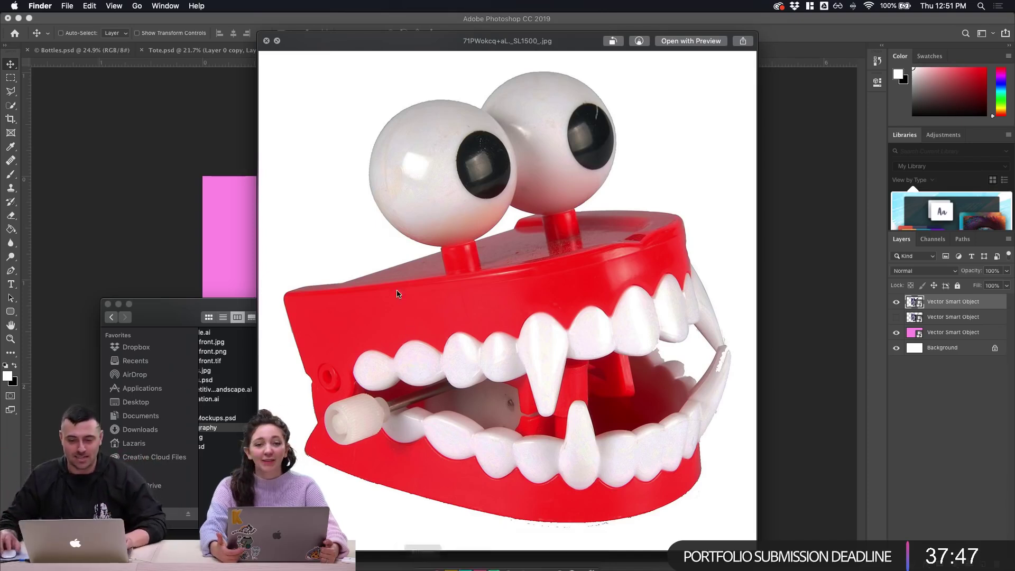
click(266, 41)
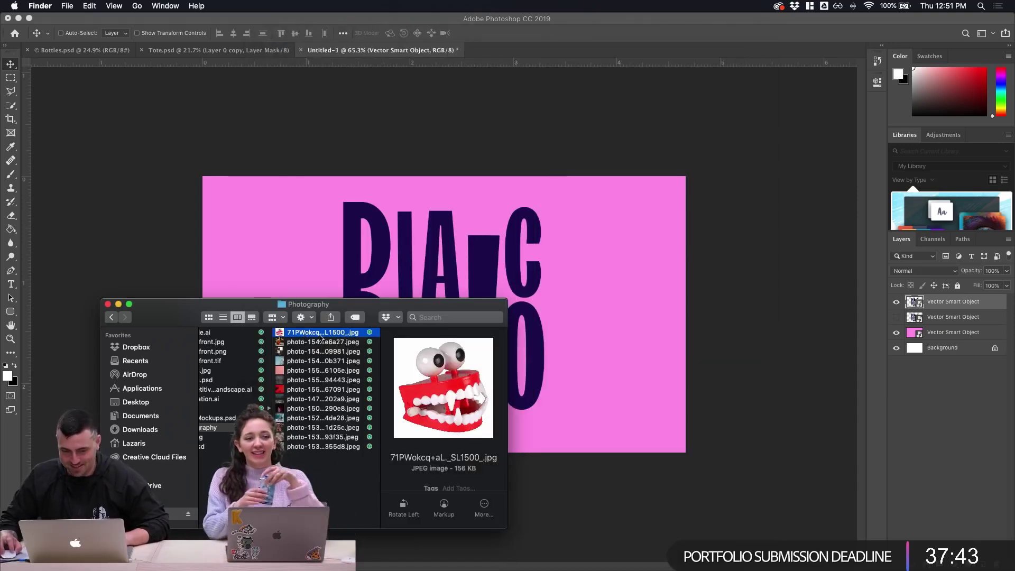
key(Return)
key(Escape)
drag(328, 335, 534, 254)
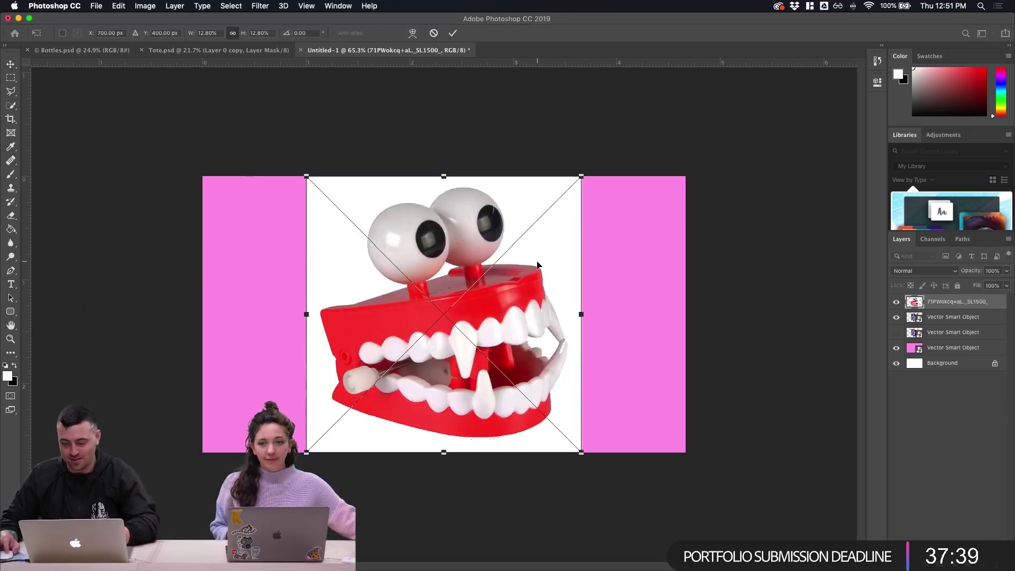
key(Return)
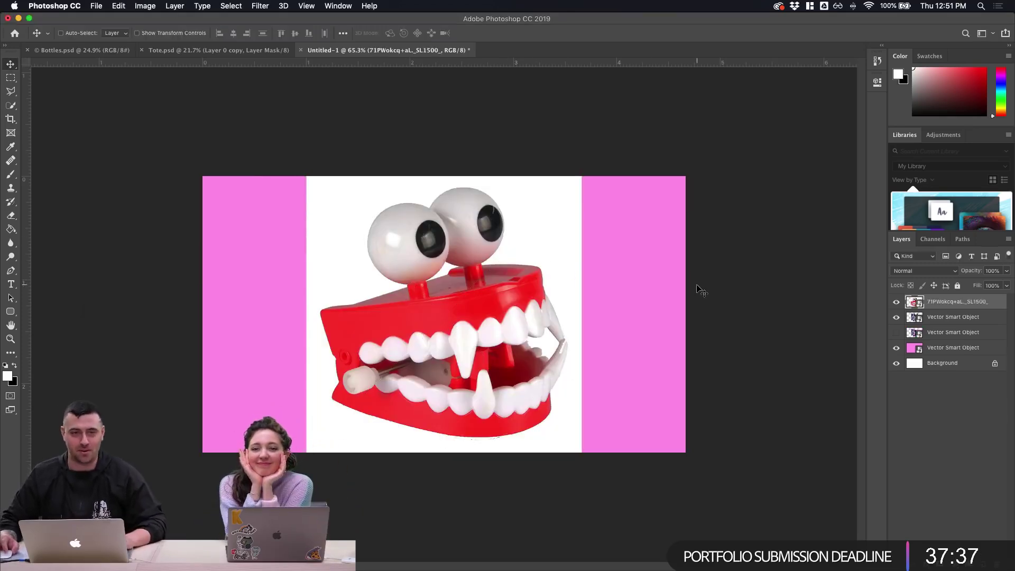
click(896, 303)
click(896, 302)
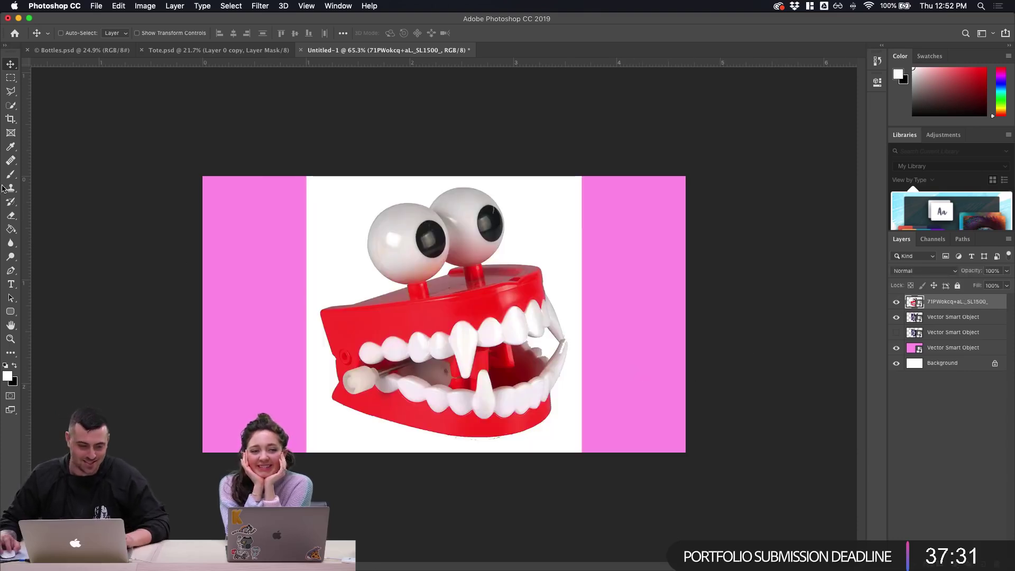
Select the white background around the chattering-teeth toy with the Magic Wand at a tolerance of 32
drag(12, 106, 37, 115)
click(357, 190)
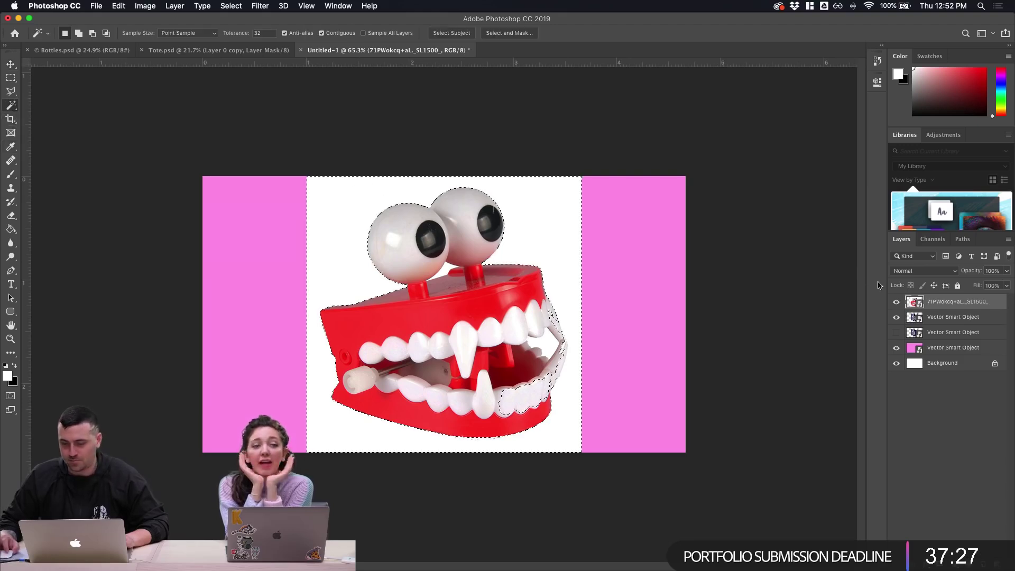
click(7, 69)
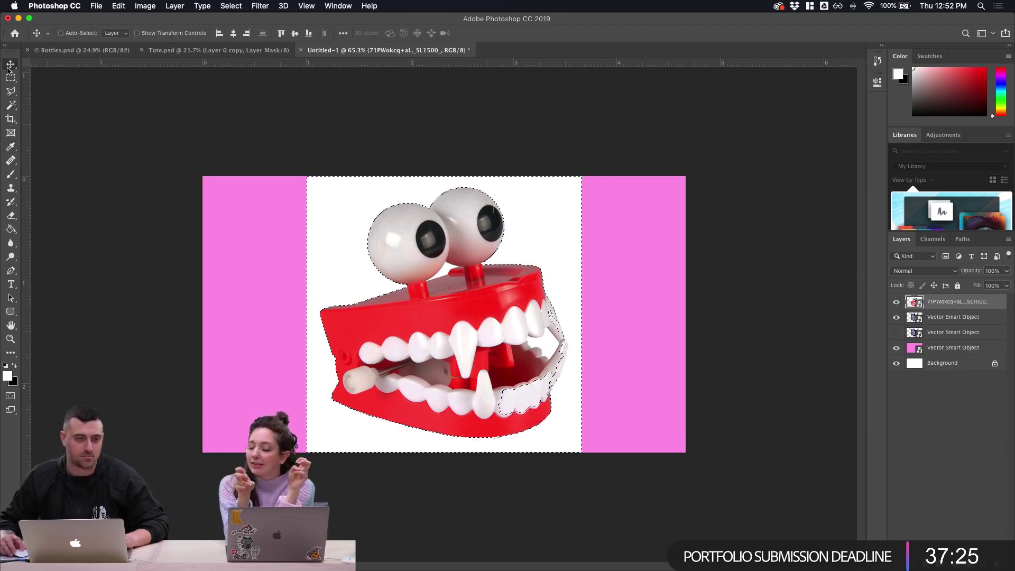
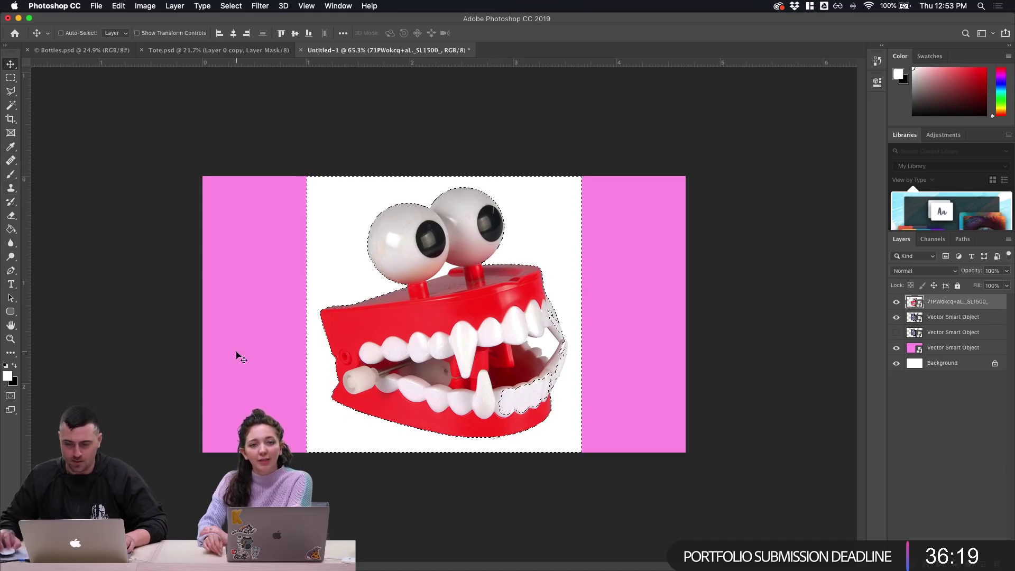
Rasterize the chattering-teeth image layer so its pixels can be edited directly
double_click(913, 317)
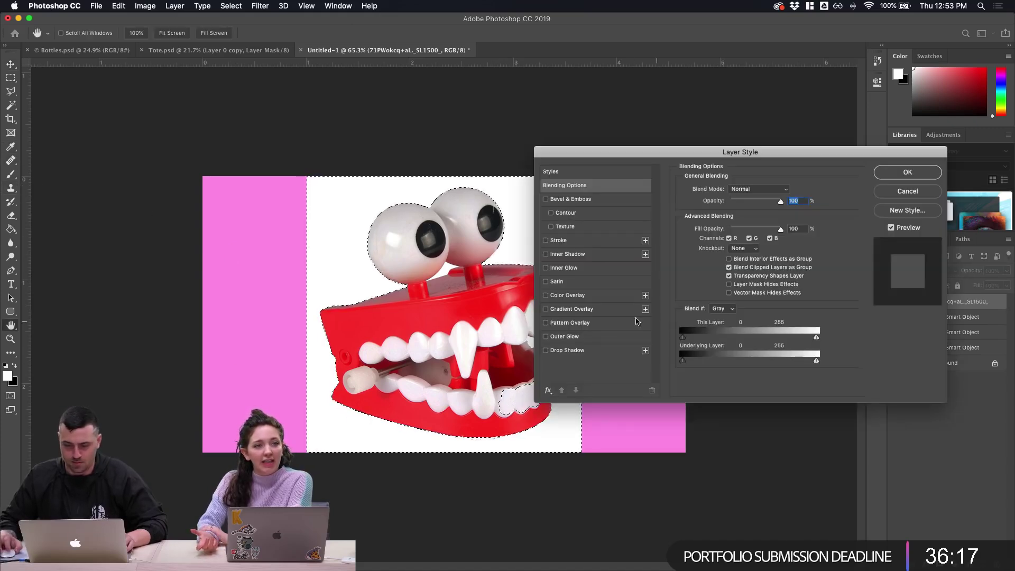
click(897, 196)
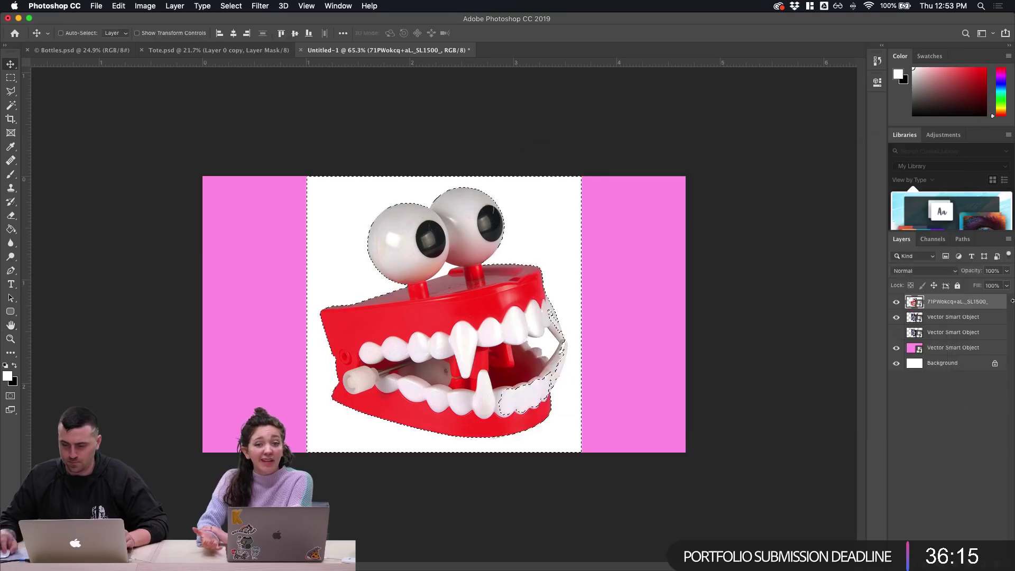
right_click(997, 305)
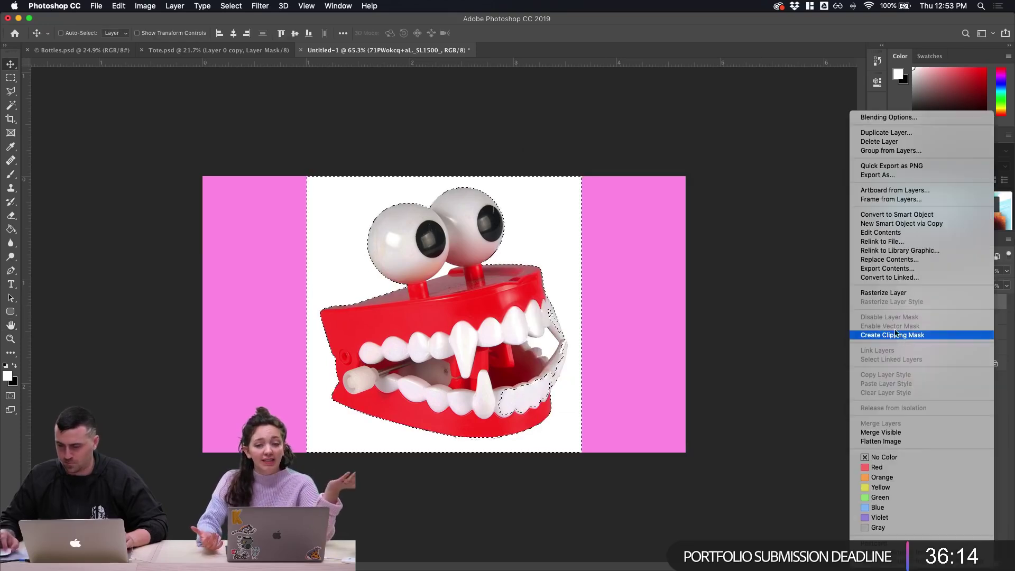
click(890, 294)
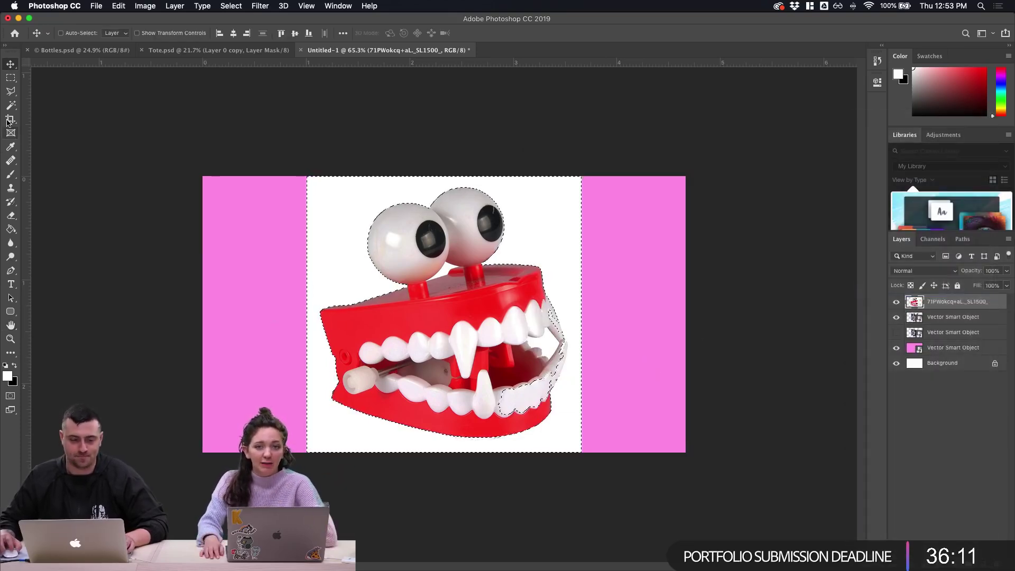
Subtract the toy's white teeth from the background selection with the Quick Selection tool, and delete the selected white background
scroll(423, 328, up, 3)
scroll(418, 338, up, 1)
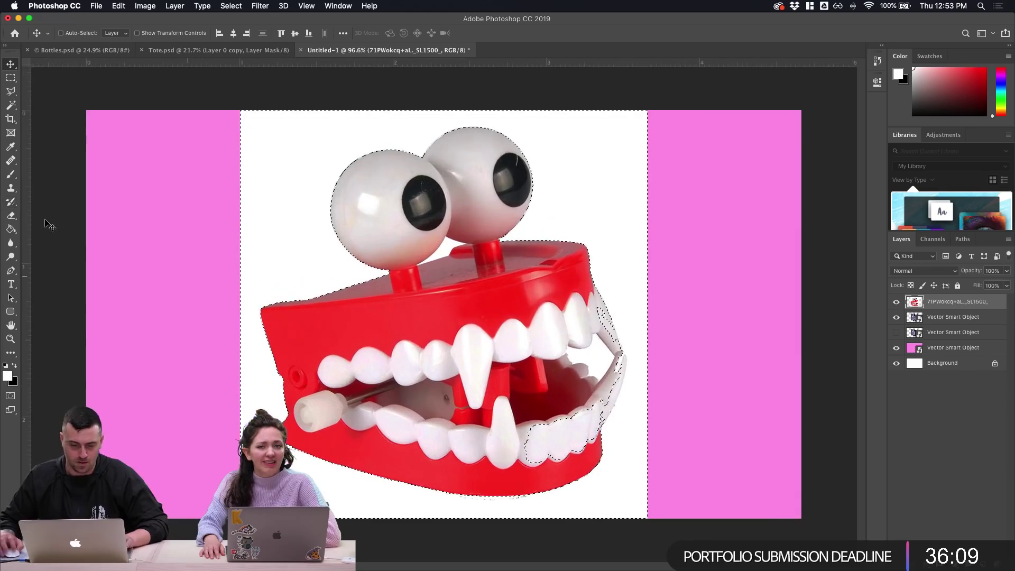
click(11, 105)
drag(10, 105, 30, 109)
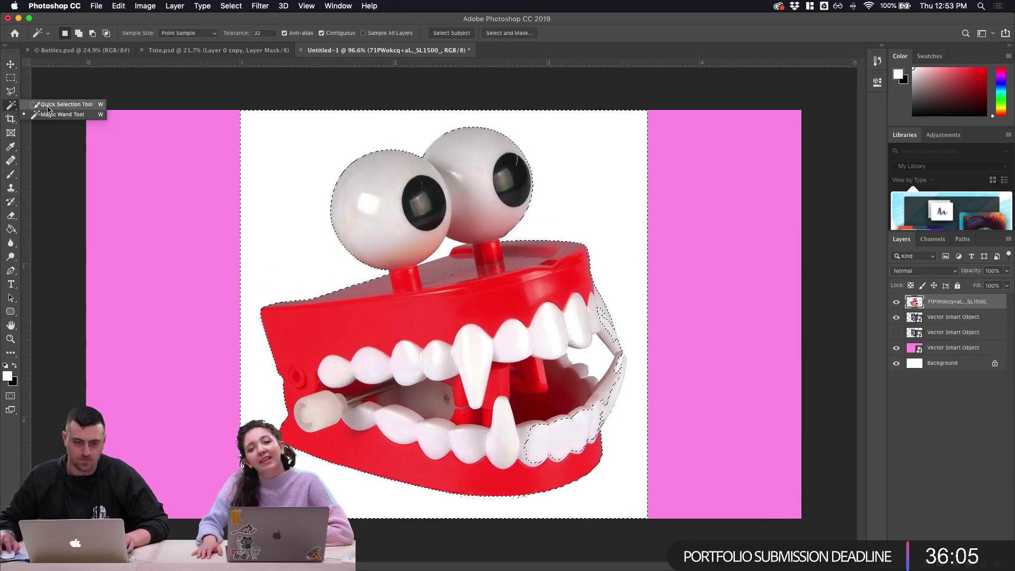
click(47, 106)
click(536, 434)
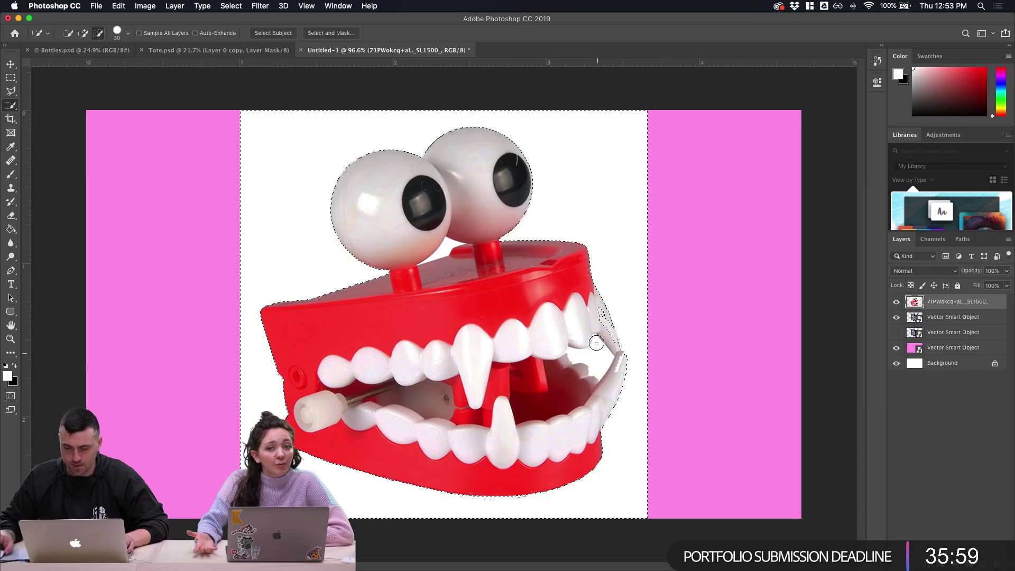
key(alt)
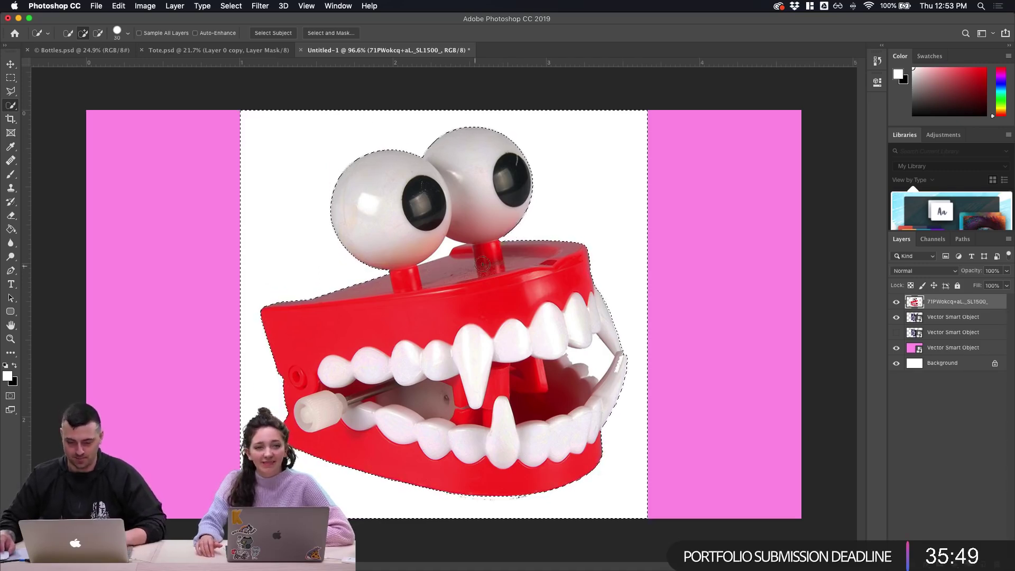
key(BackSpace)
scroll(469, 262, up, 5)
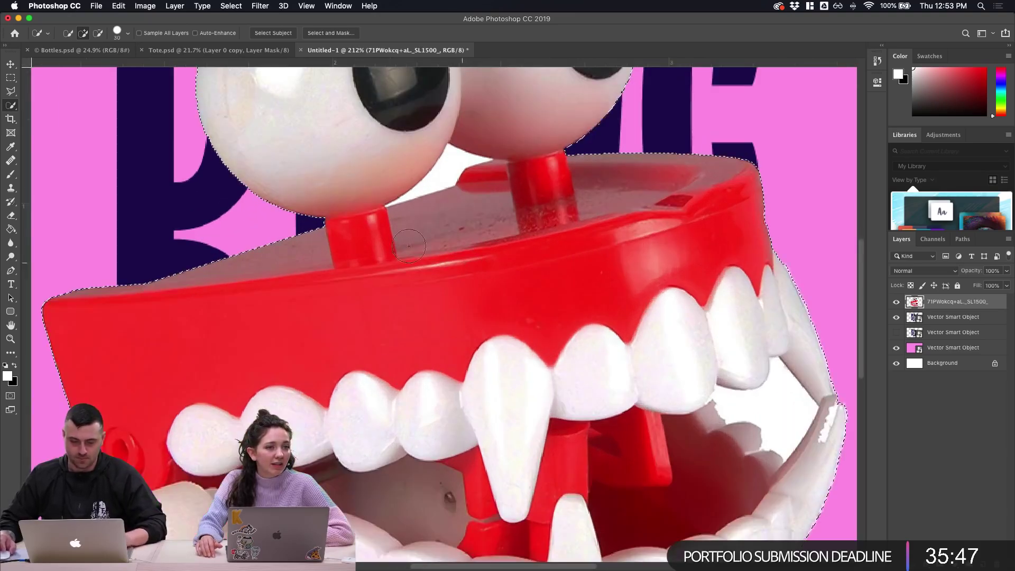
Shrink the Quick Selection brush and clear the current selection around the toy
key(bracketleft)
key(bracketleft)
key(bracketleft)
key(bracketleft)
key(bracketleft)
key(bracketleft)
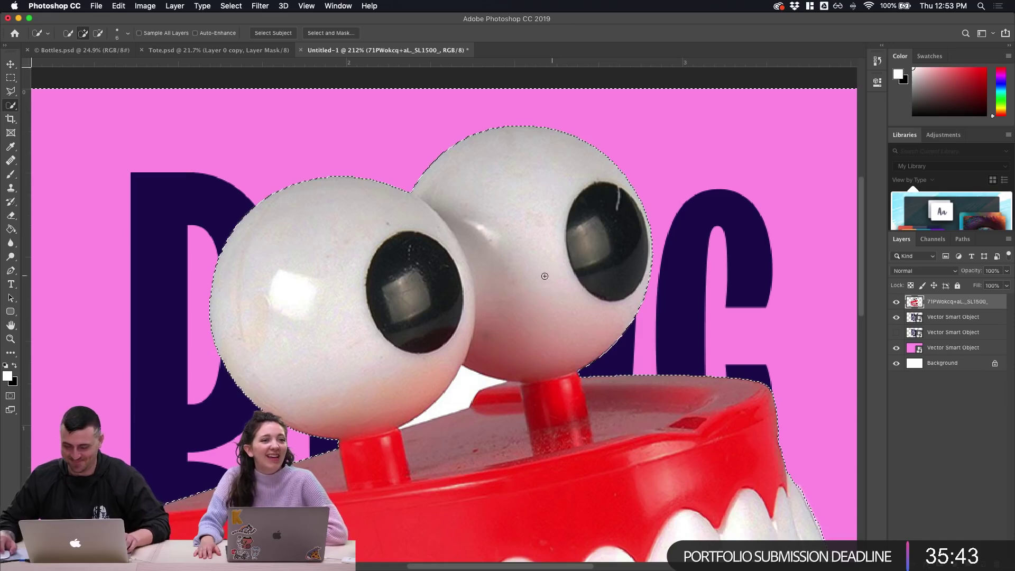
key(super+d)
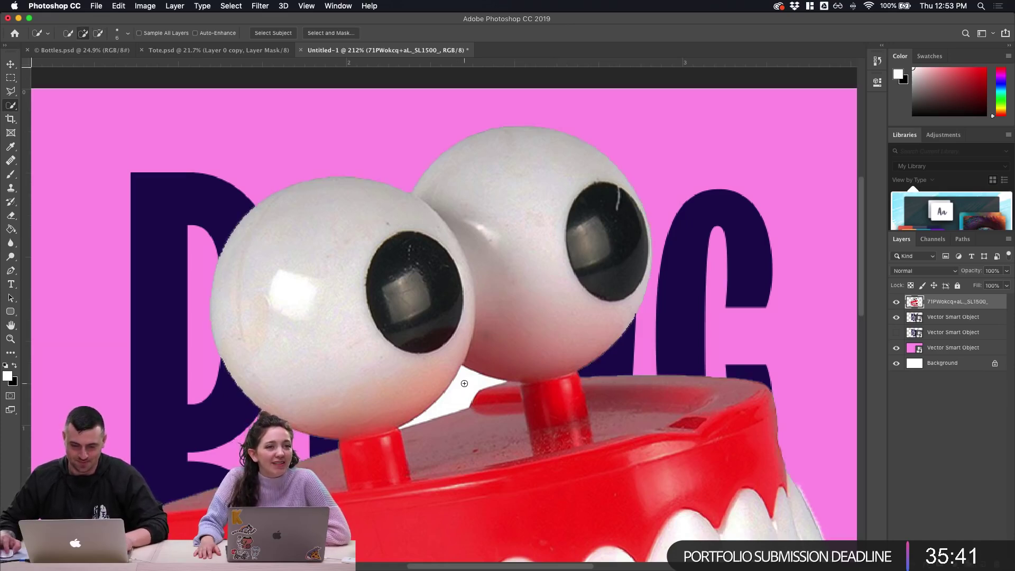
Select the white gap between the toy's eyes and red gum with the Magic Wand at tolerance 32, and delete it
right_click(13, 107)
click(50, 116)
click(465, 386)
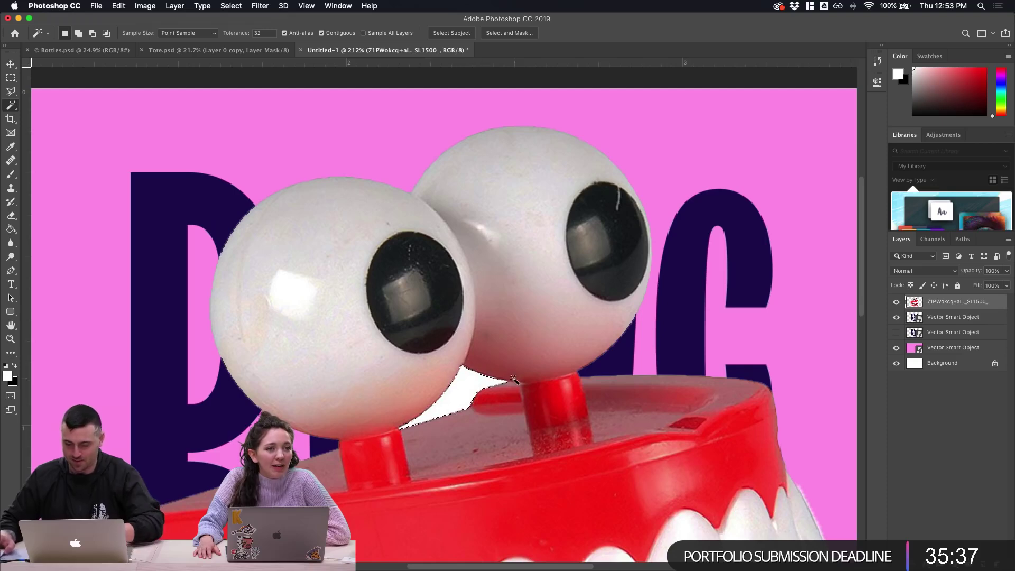
key(Delete)
scroll(547, 379, down, 5)
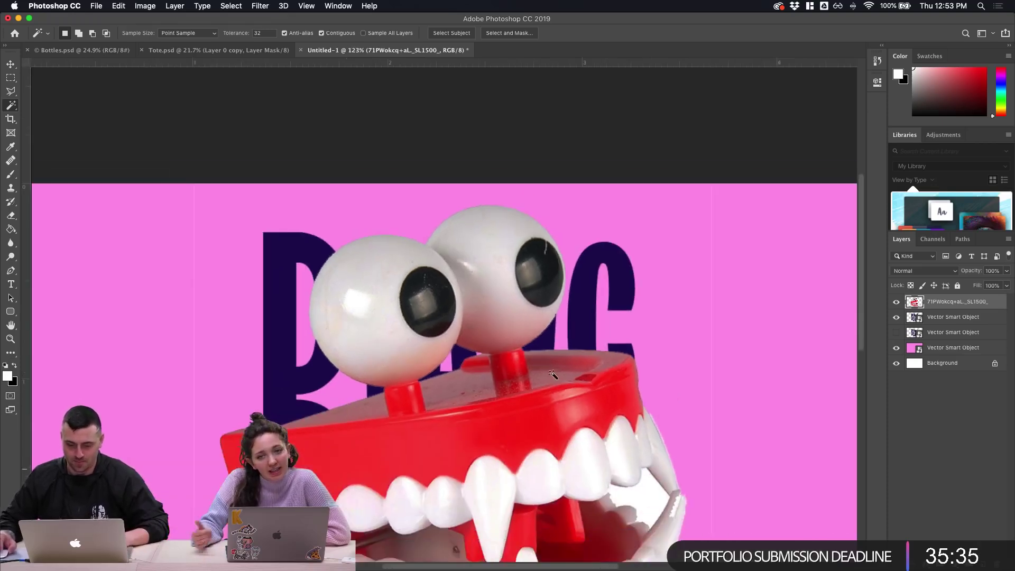
Remove the leftover edge strips on both sides of the chattering-teeth image using rectangular marquee selections
click(11, 78)
drag(581, 159, 659, 496)
click(399, 476)
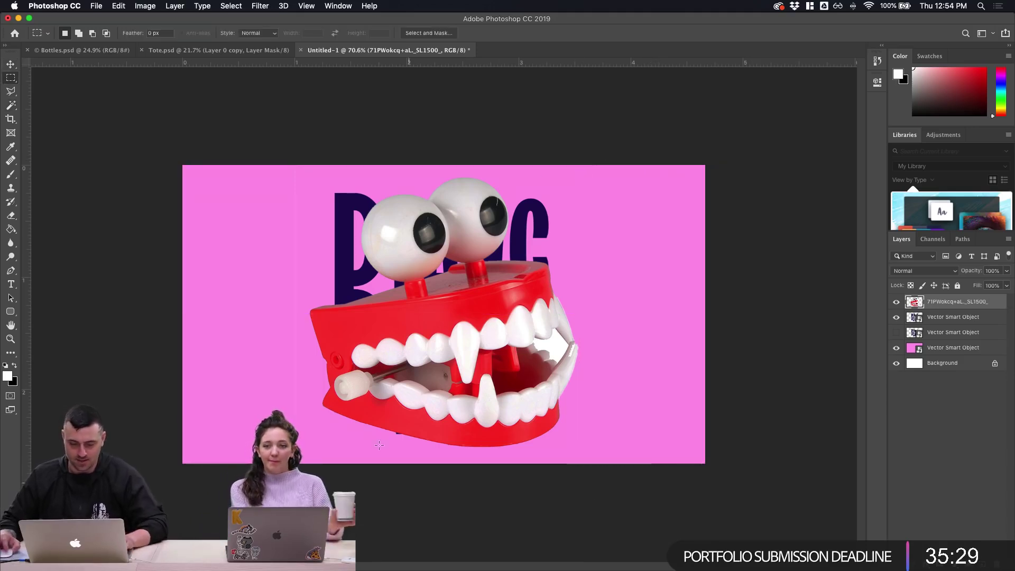
drag(274, 153, 300, 468)
click(100, 240)
Scale the chattering-teeth layer down proportionally about its center to 63.32%
click(11, 63)
click(896, 302)
click(896, 302)
key(super+t)
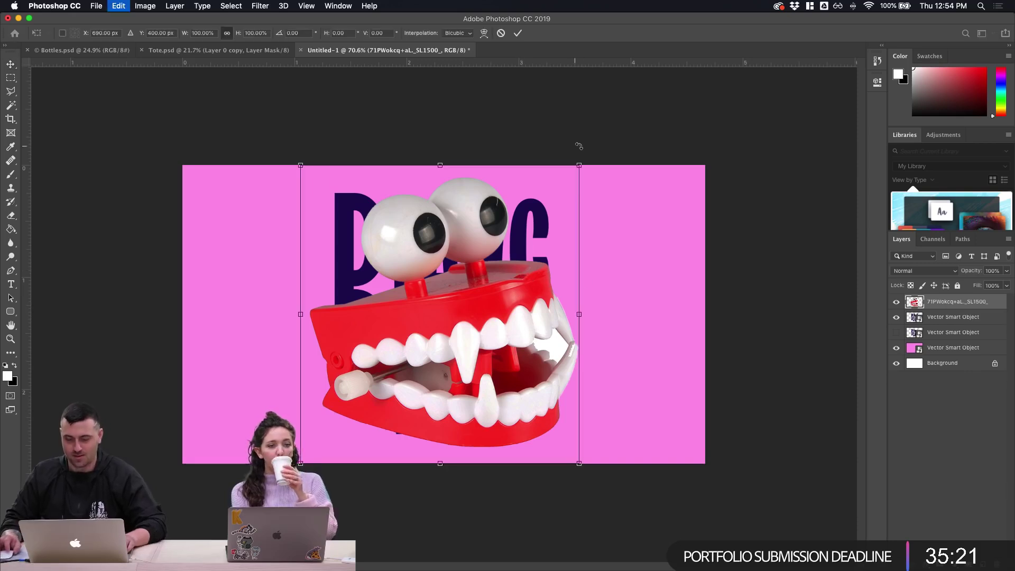
drag(579, 164, 548, 233)
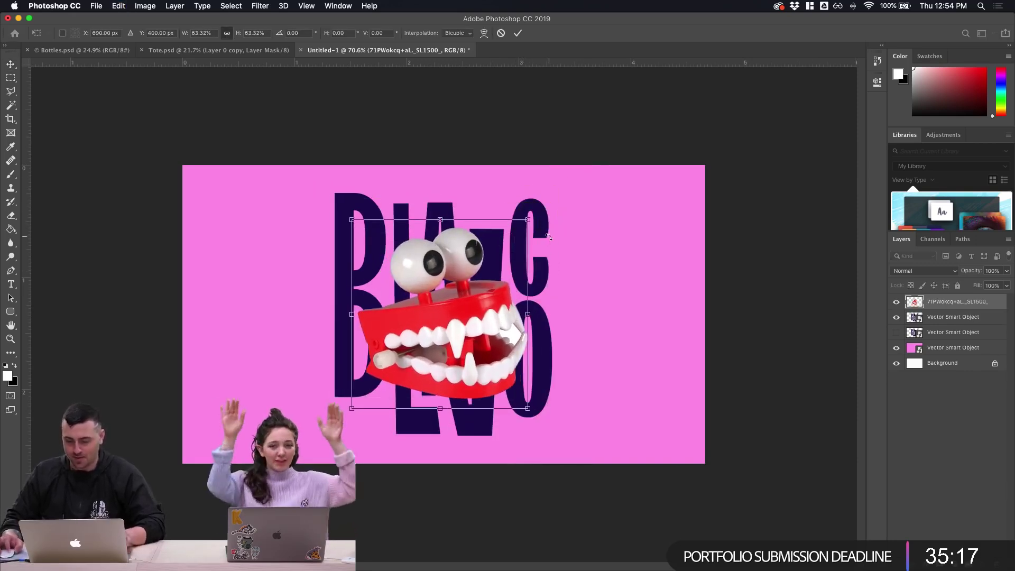
key(Return)
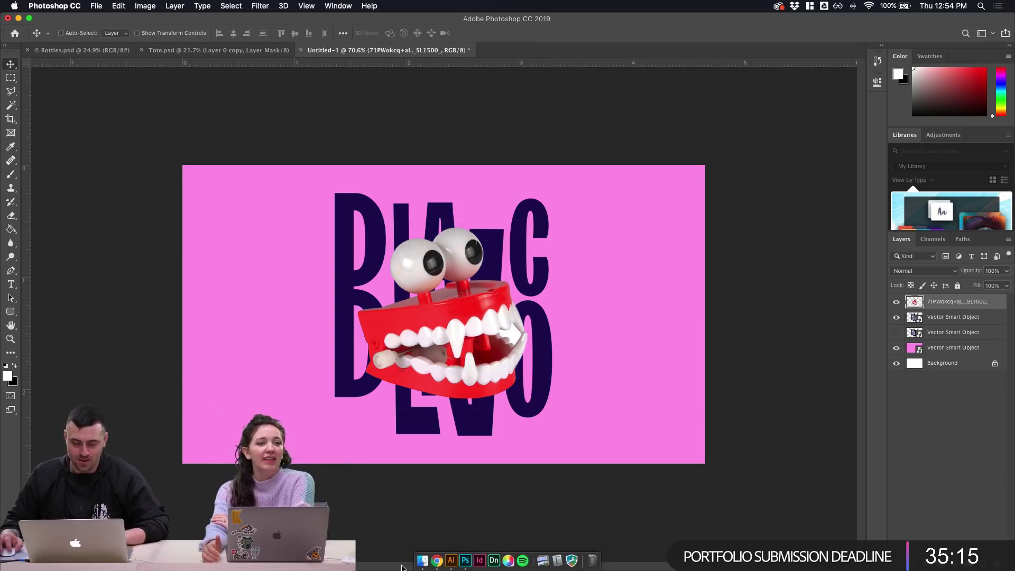
click(426, 562)
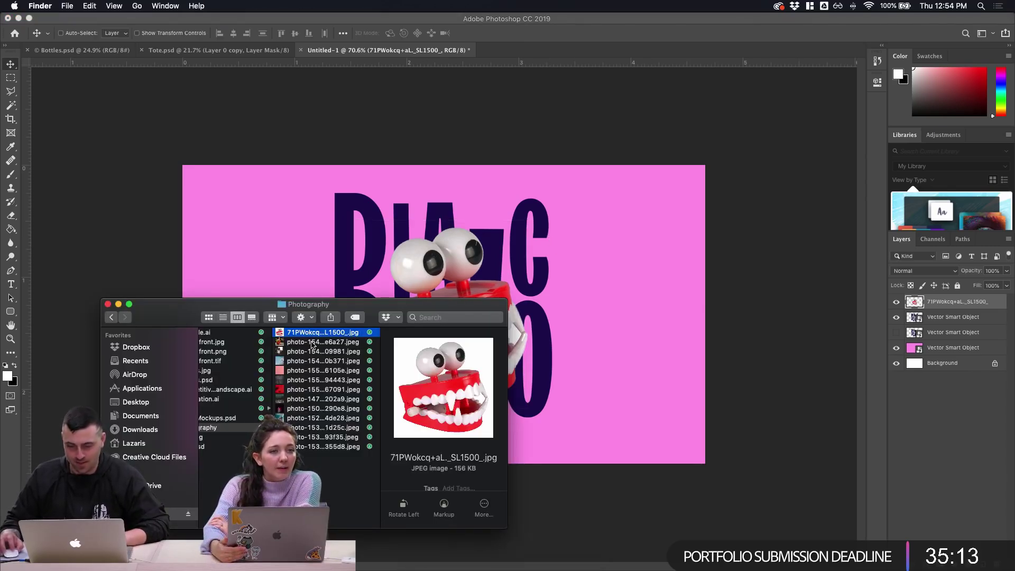
click(472, 250)
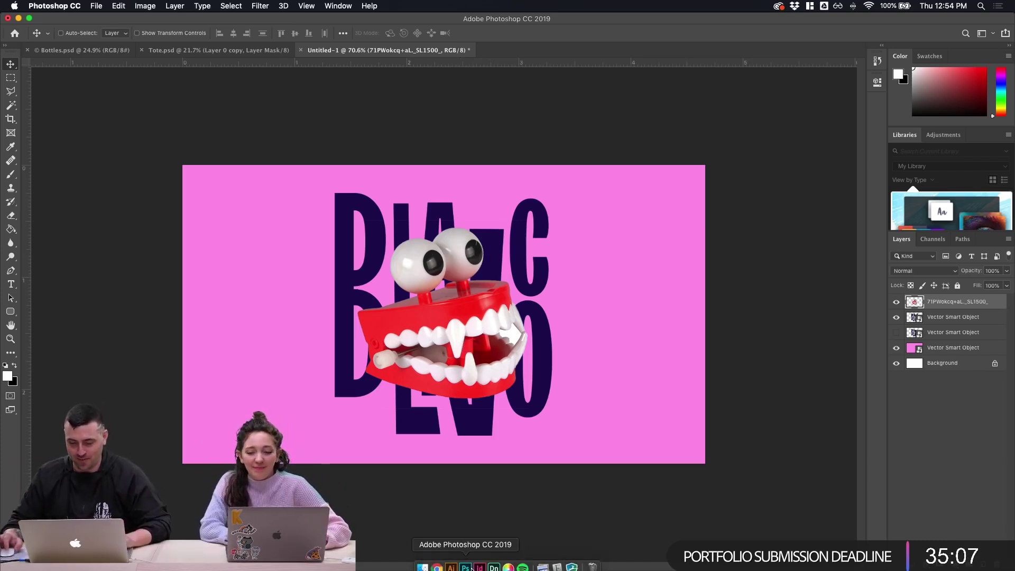
click(437, 562)
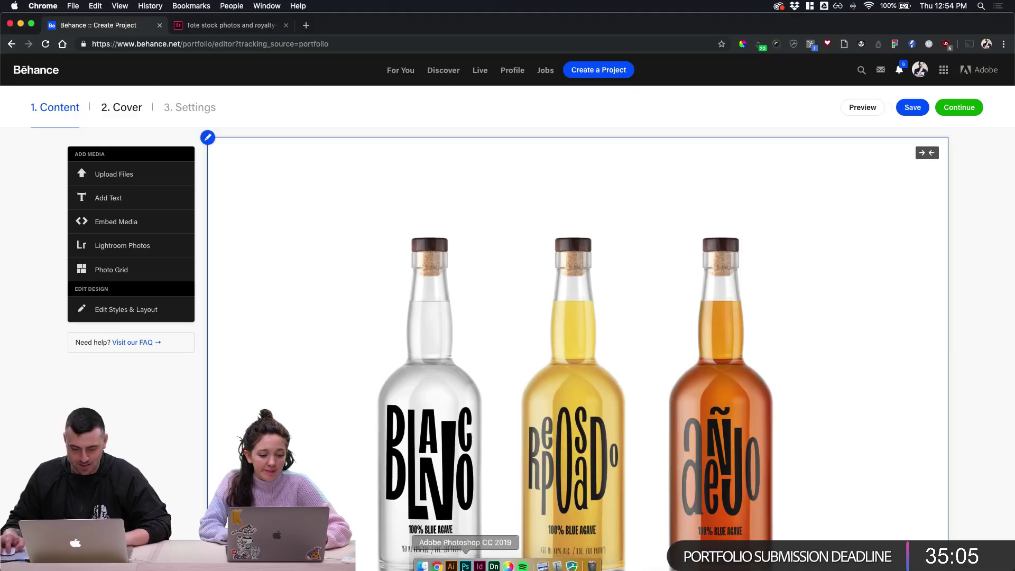
click(434, 558)
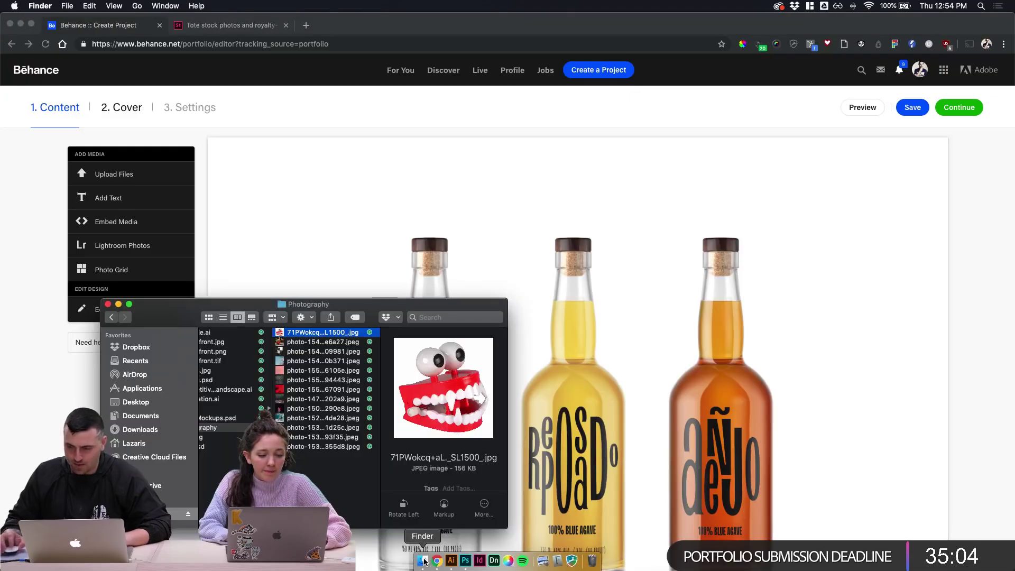
click(308, 380)
click(309, 371)
click(310, 362)
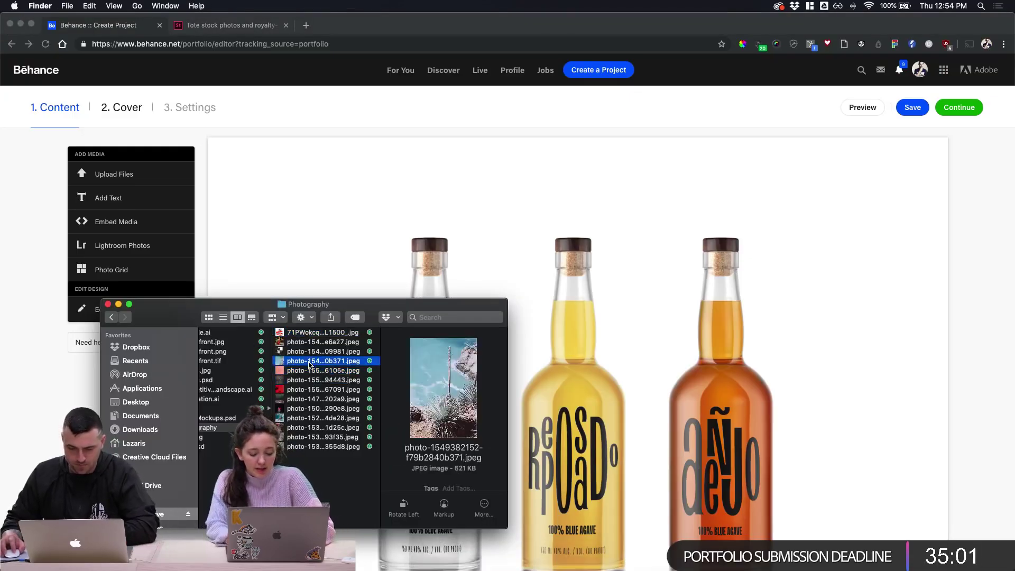
click(309, 370)
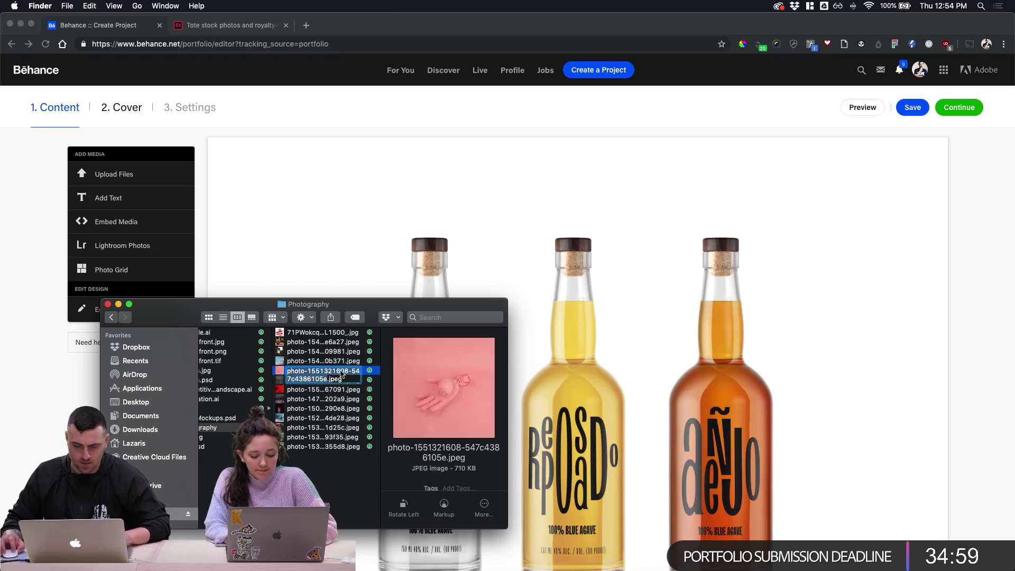
click(376, 362)
click(317, 370)
drag(317, 370, 466, 334)
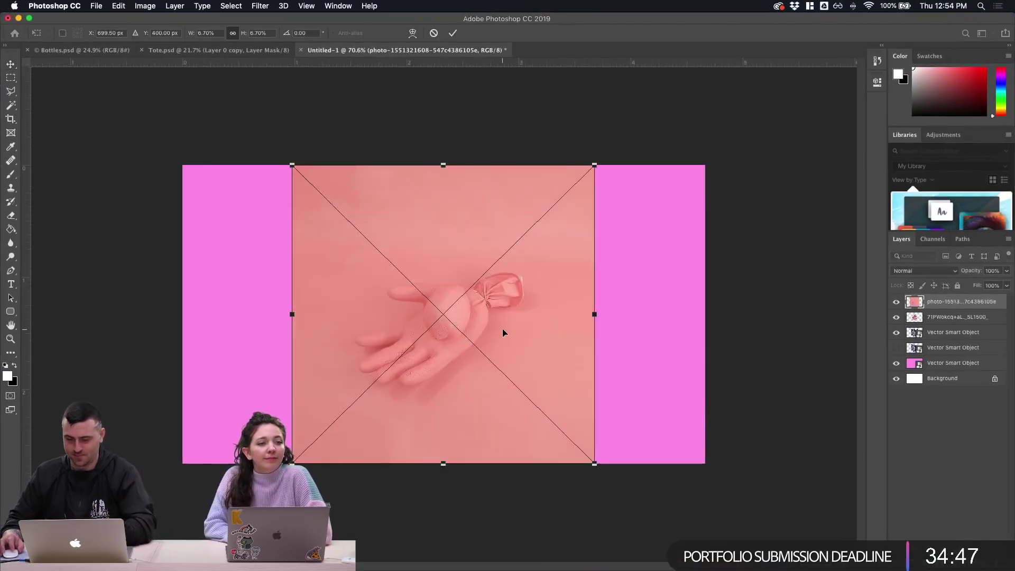
key(Return)
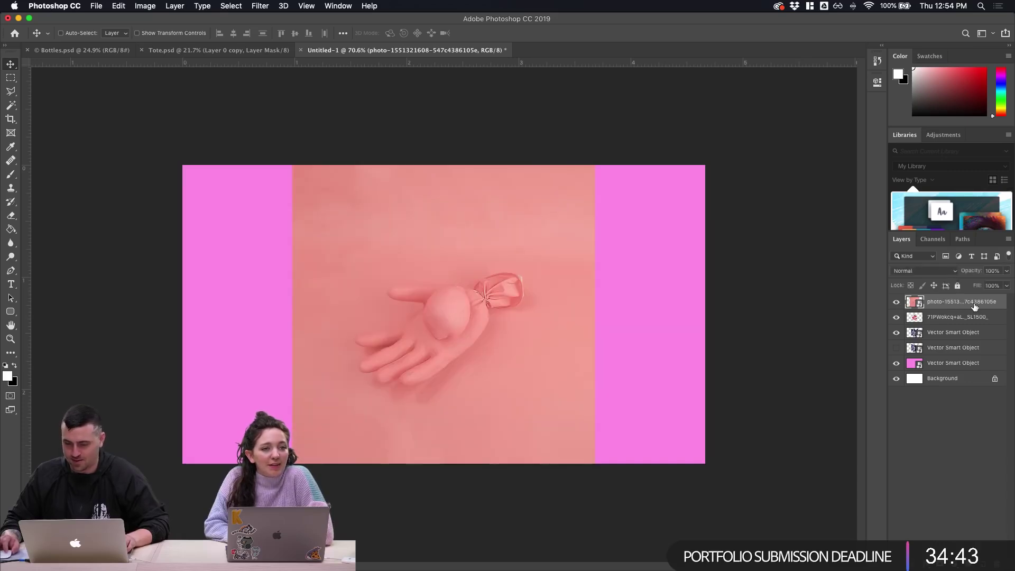
Add a Color Overlay to the glove photo layer using the pink ff96e9 sampled from the graphic's background
double_click(1003, 300)
click(588, 299)
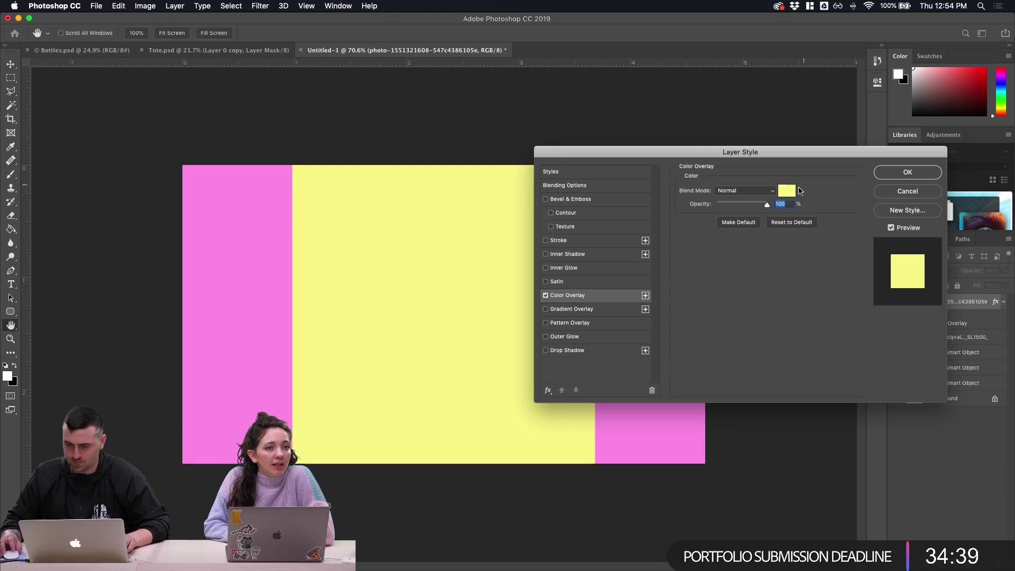
click(787, 191)
click(222, 272)
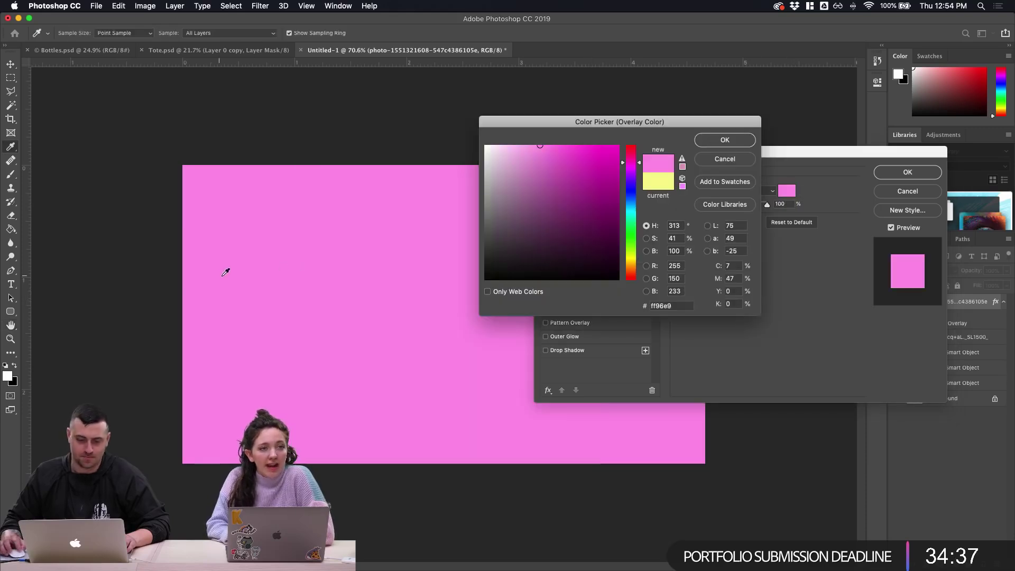
click(725, 140)
click(910, 172)
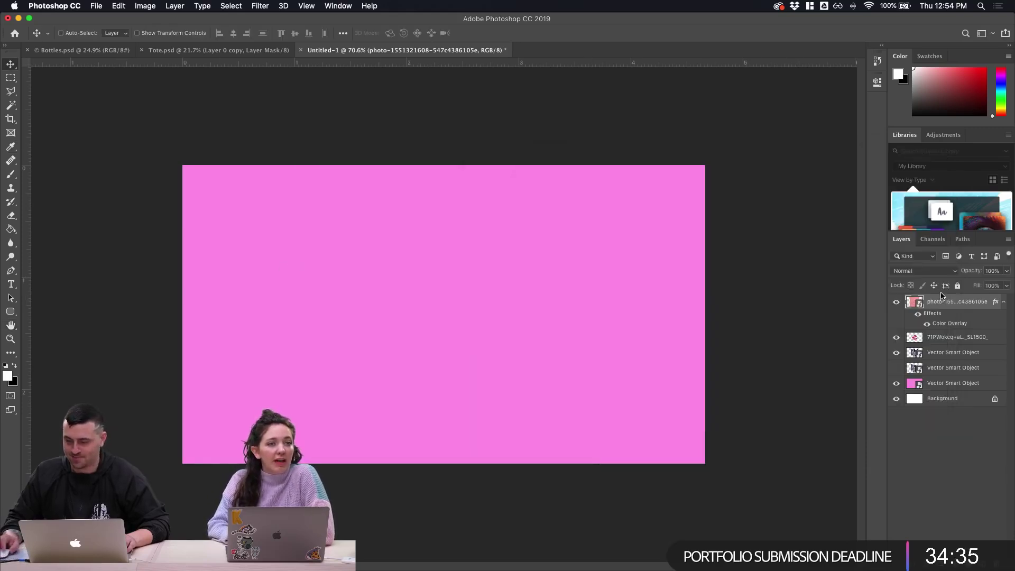
Try the Hue and Overlay blend modes on the glove photo layer, and set it back to Normal
click(955, 273)
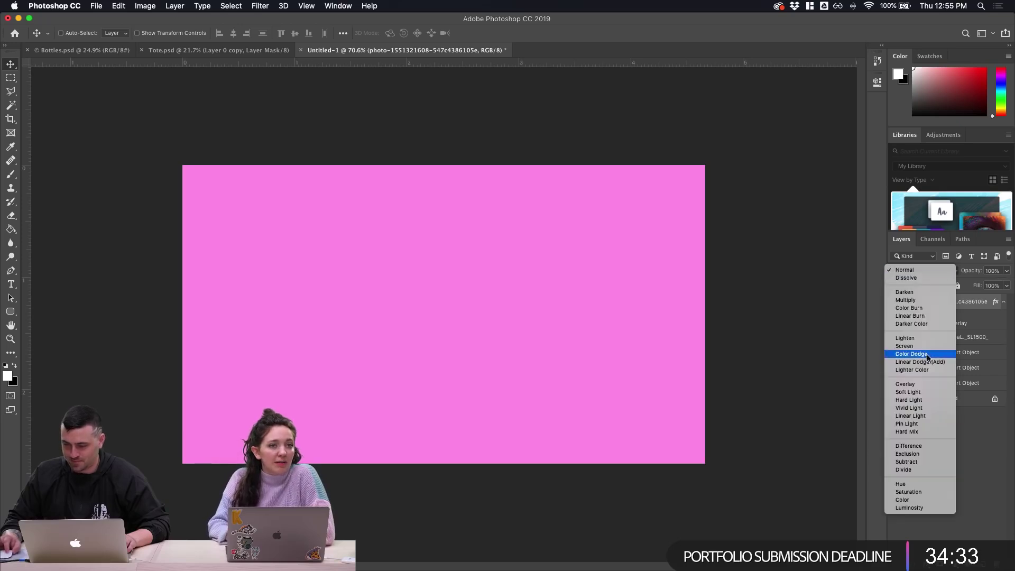
click(912, 484)
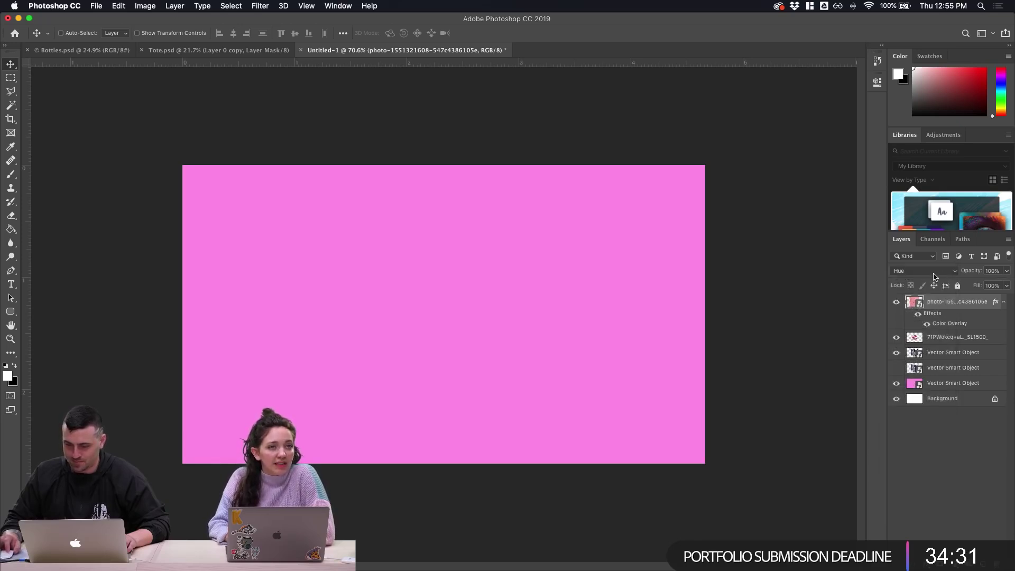
click(914, 271)
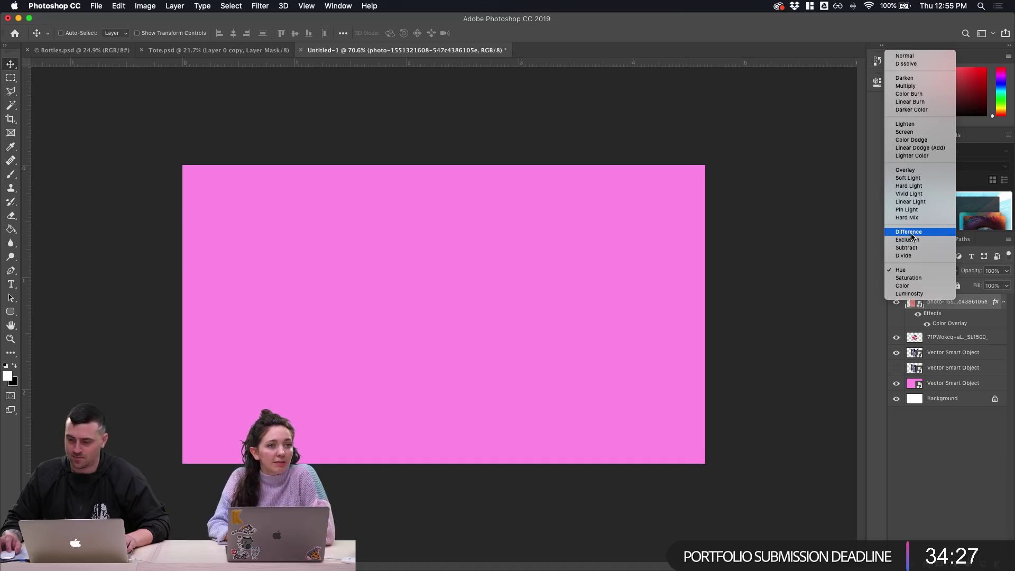
click(912, 170)
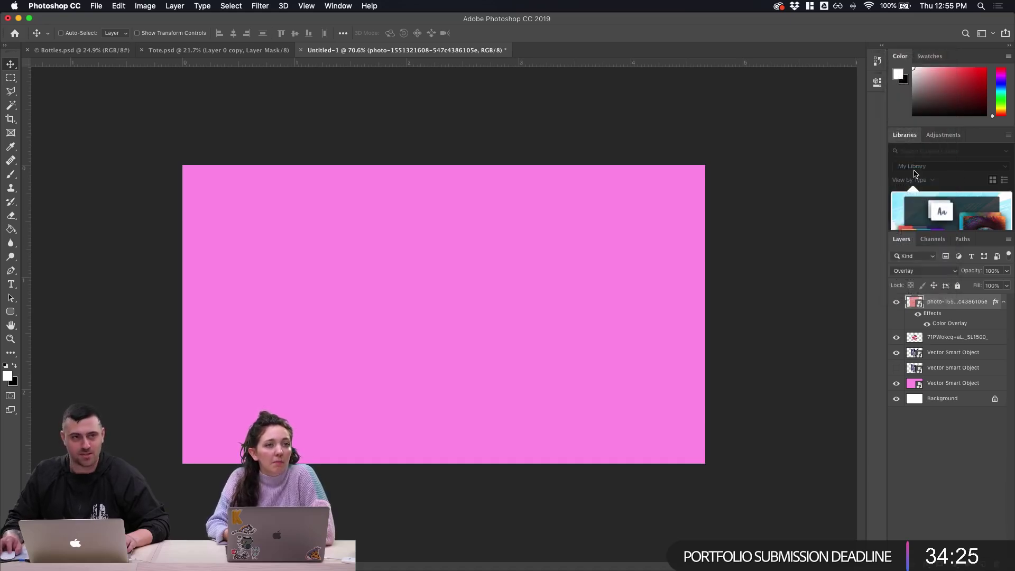
click(896, 302)
click(896, 301)
click(896, 302)
click(896, 303)
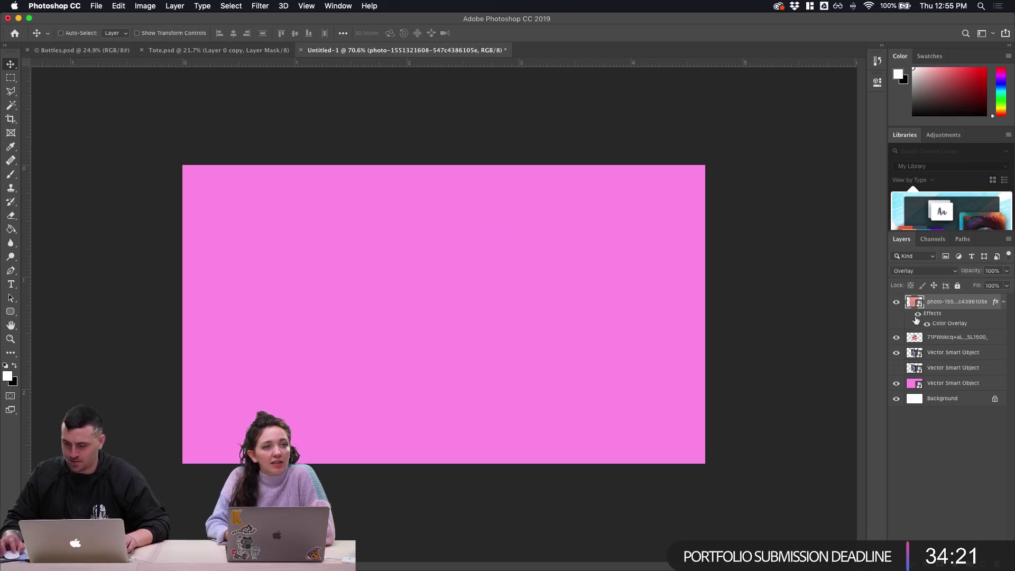
click(924, 271)
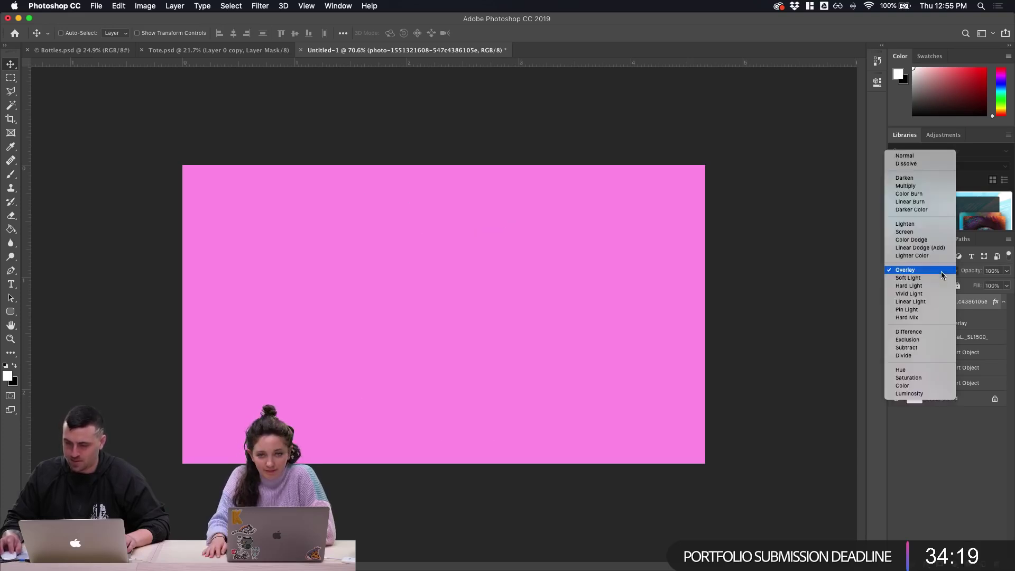
click(931, 156)
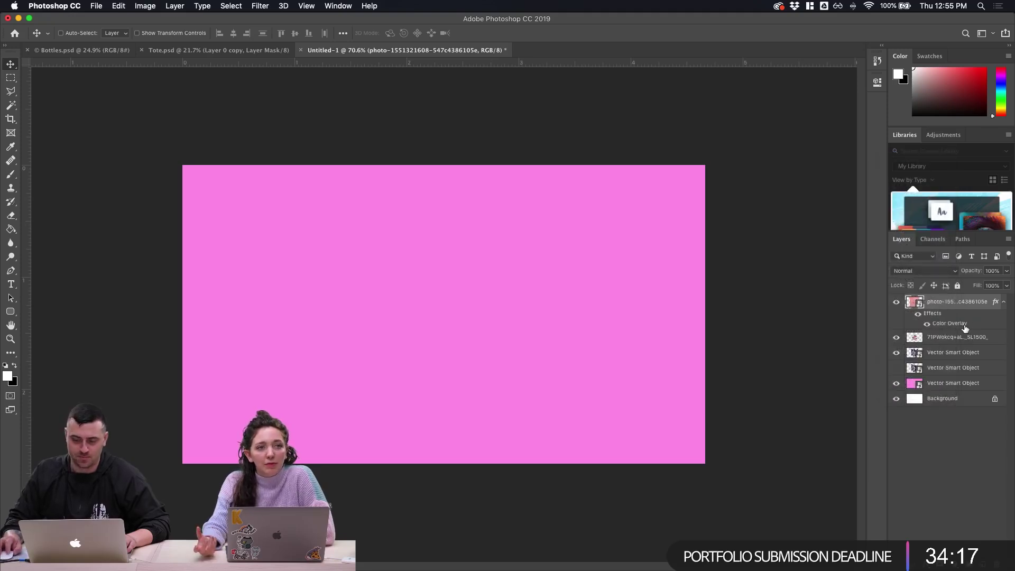
Compare the Hue and Luminosity blend modes for the glove photo's Color Overlay, and apply it with the Color mode
double_click(966, 325)
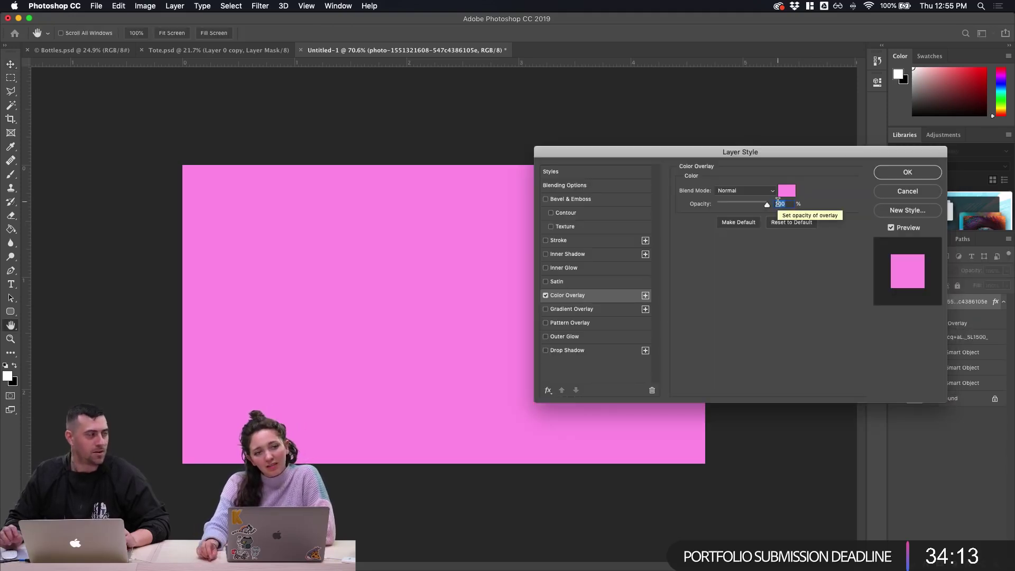
click(746, 192)
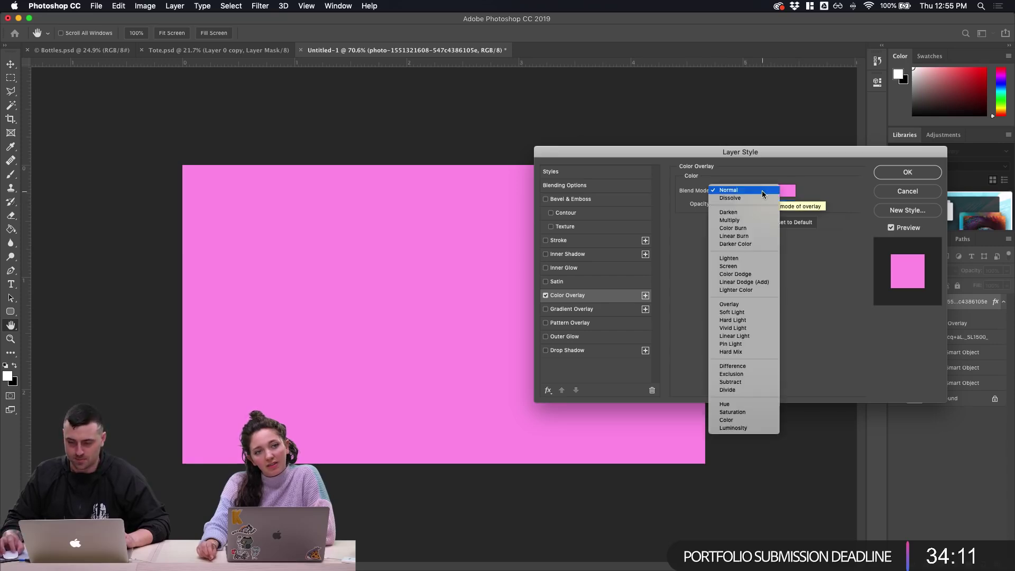
click(732, 420)
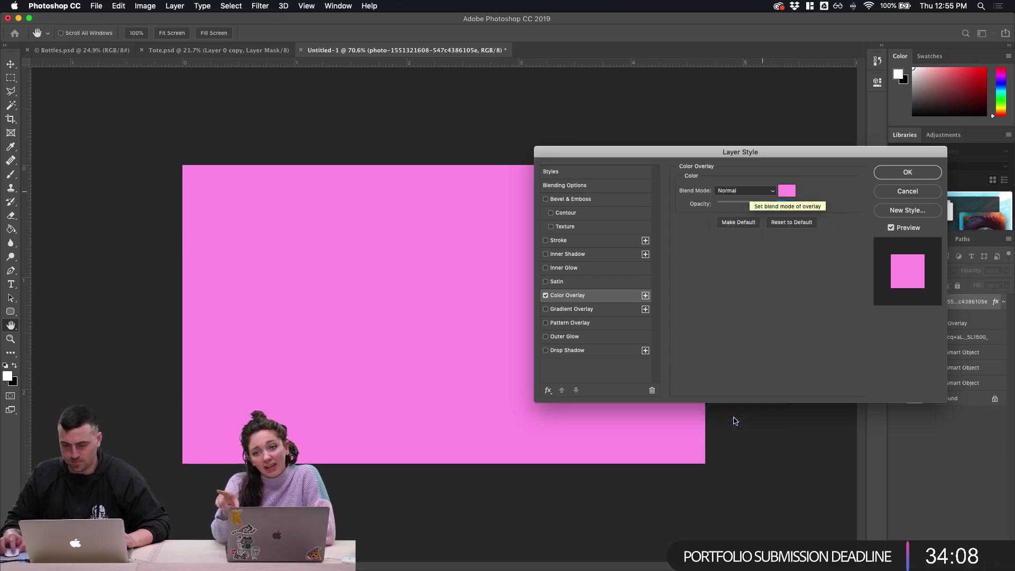
click(761, 192)
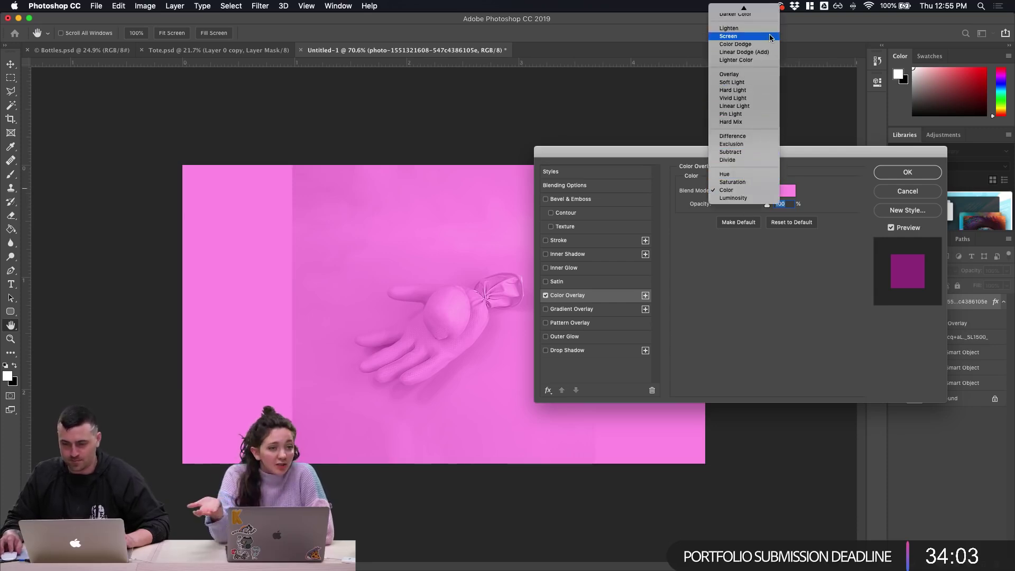
click(733, 175)
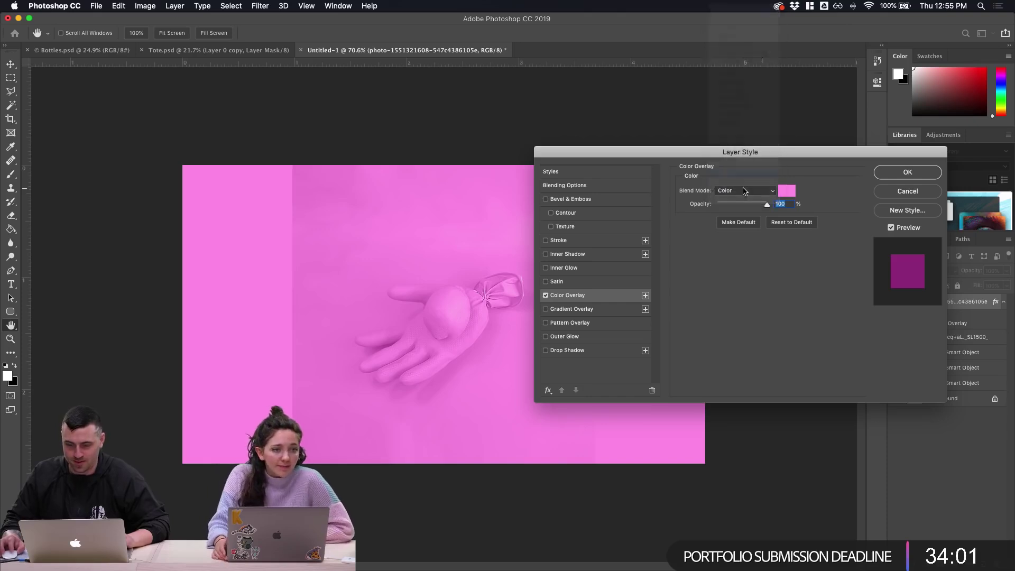
click(743, 192)
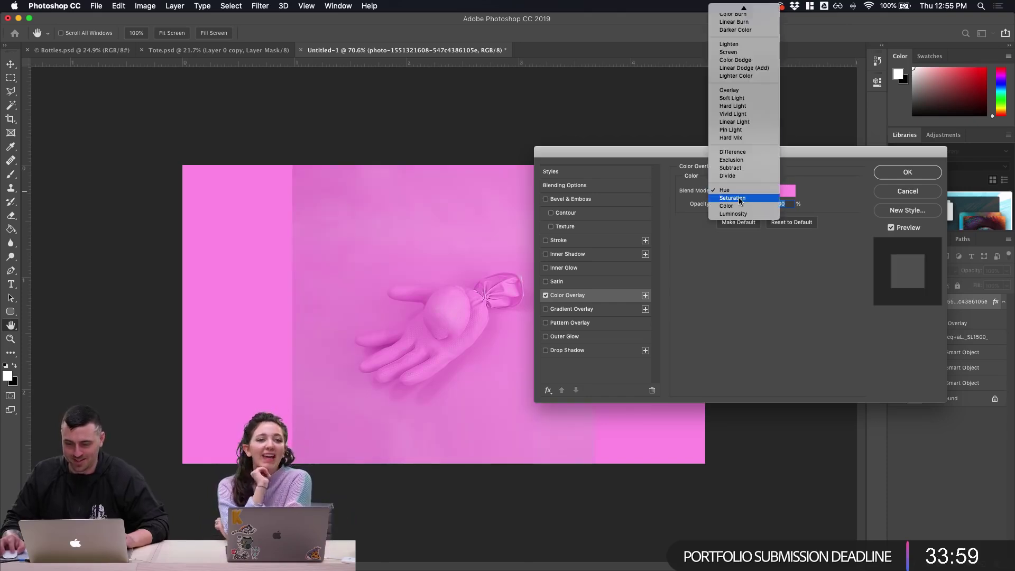
click(733, 198)
click(741, 191)
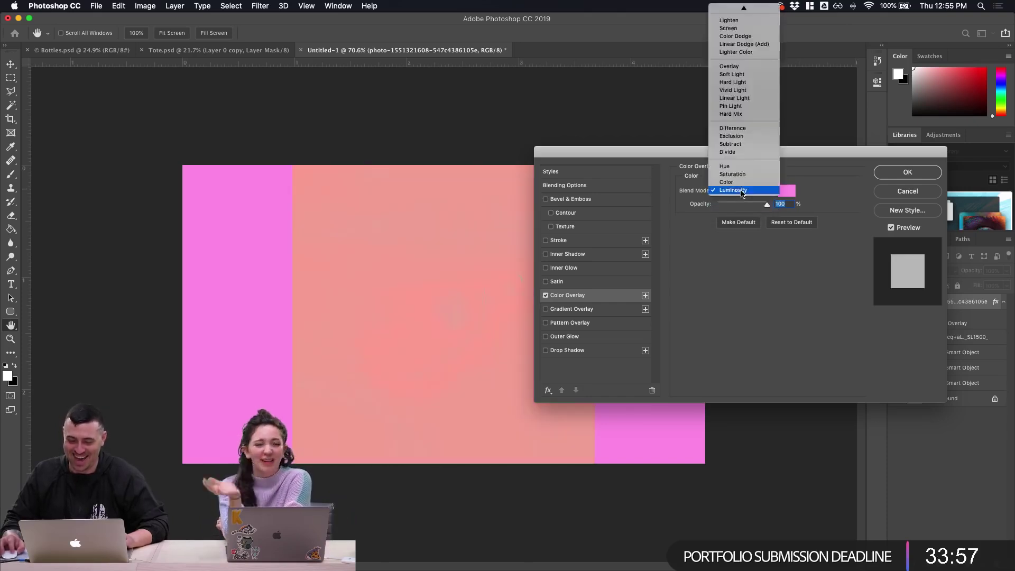
click(758, 189)
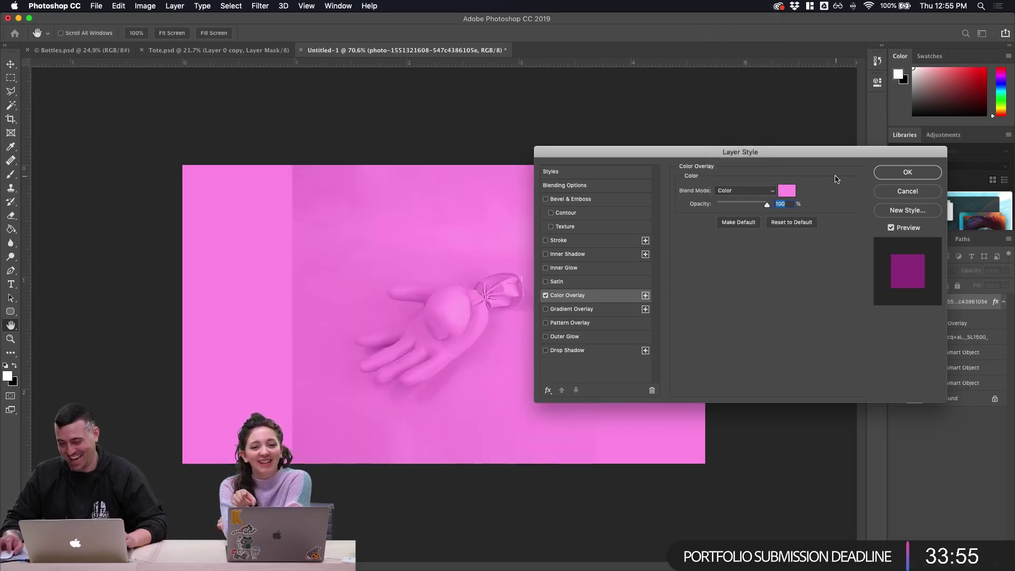
click(907, 171)
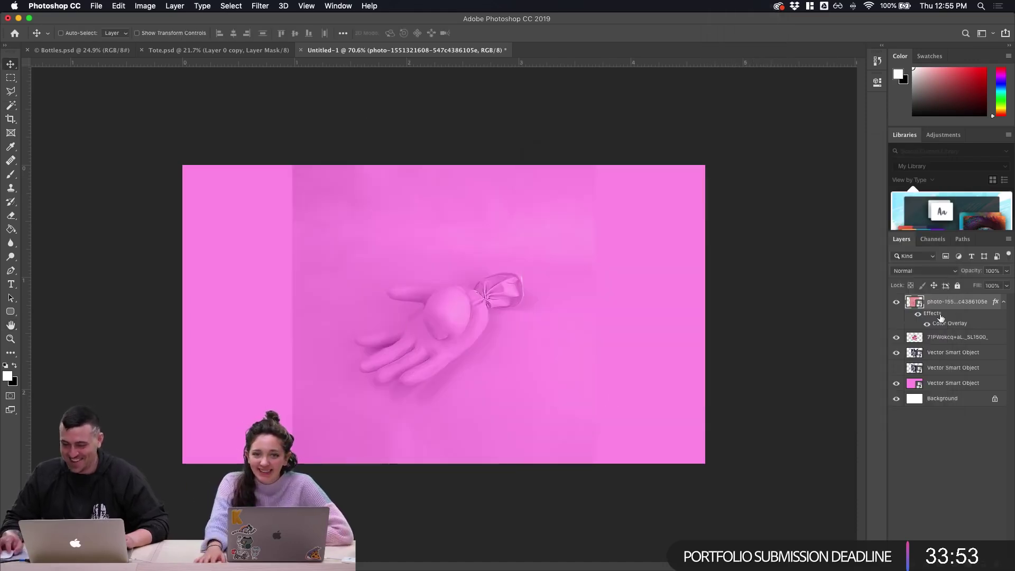
Toggle the visibility of the glove photo and pink background layers to compare their pinks, and select the glove photo layer
click(896, 304)
click(896, 304)
click(896, 304)
click(897, 304)
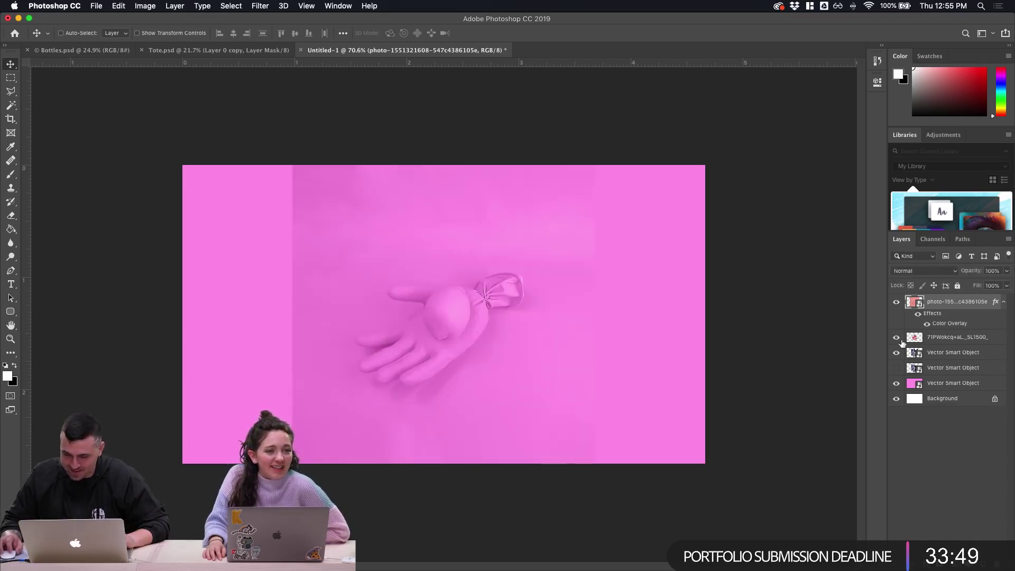
click(897, 384)
click(897, 384)
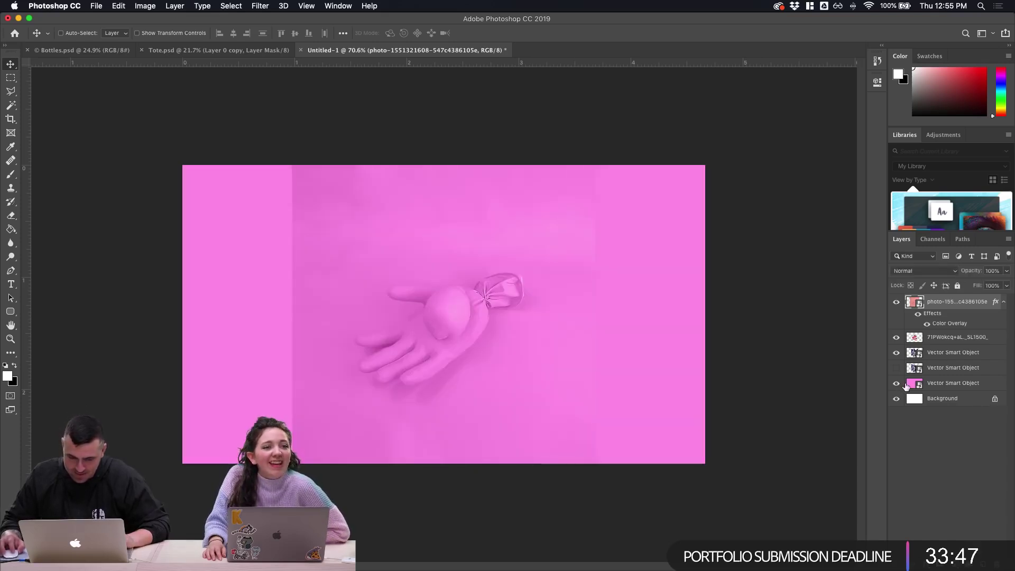
click(935, 385)
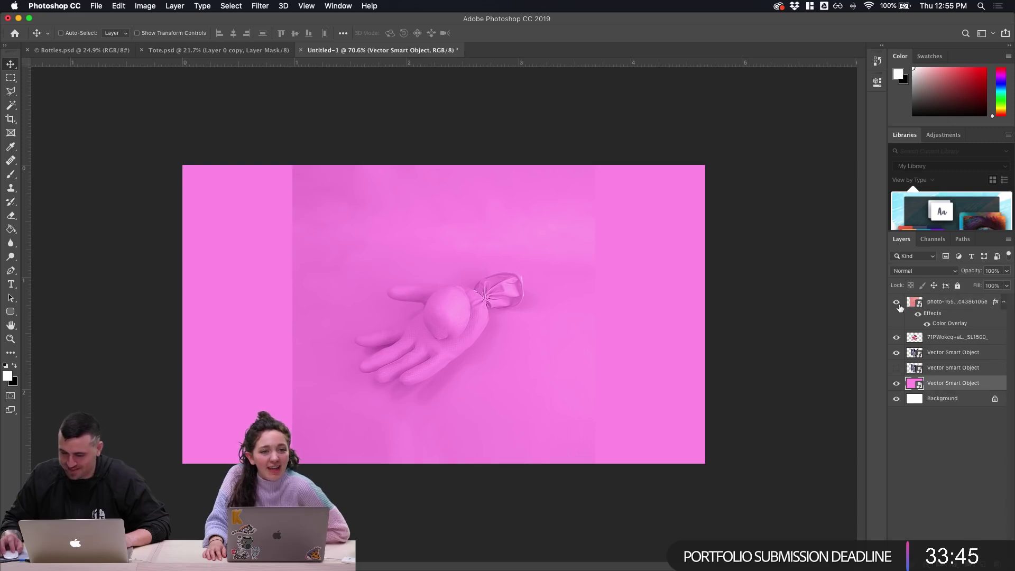
click(946, 304)
key(super+equal)
key(super+equal)
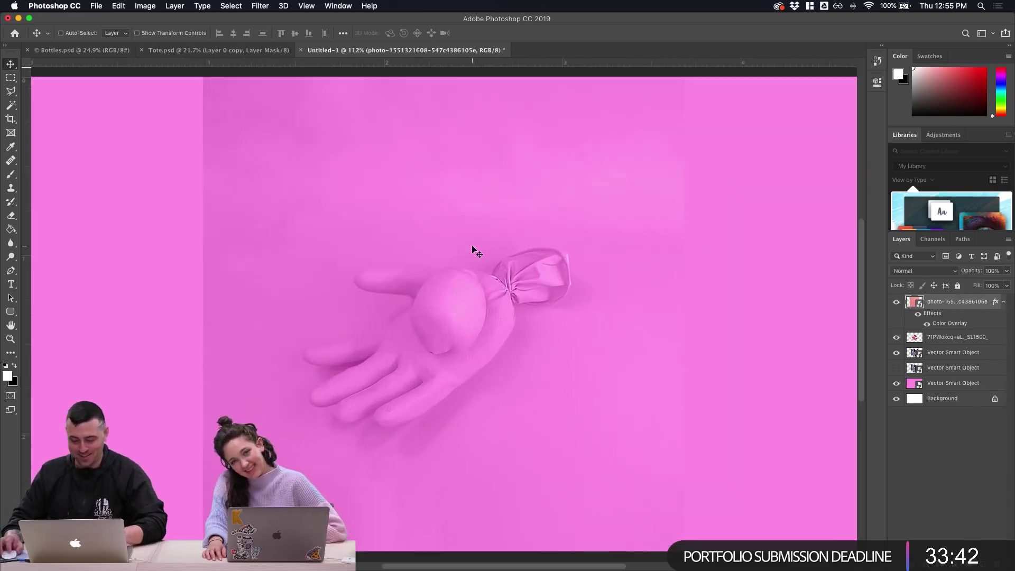
click(11, 90)
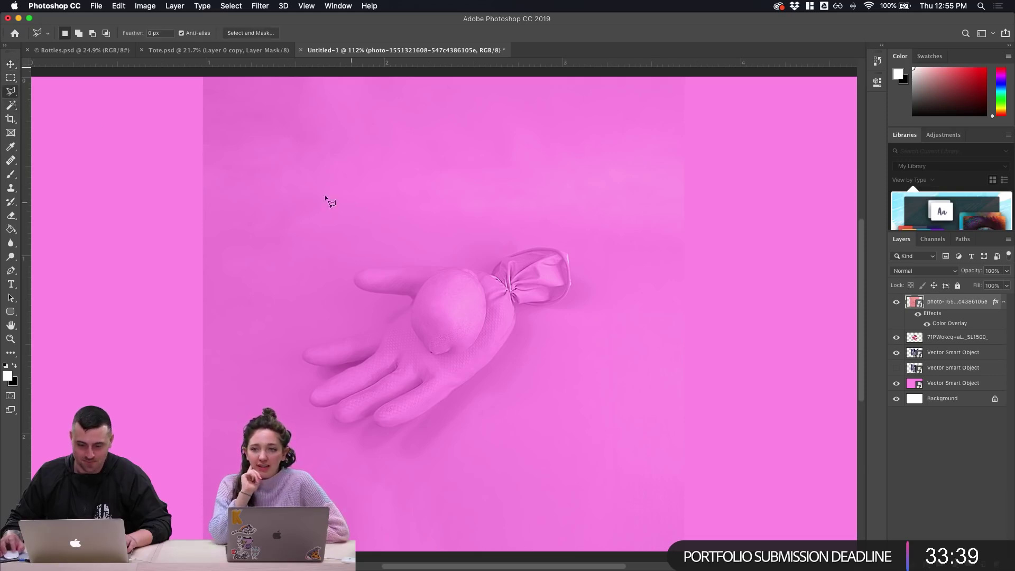
click(11, 63)
drag(6, 46, 3, 69)
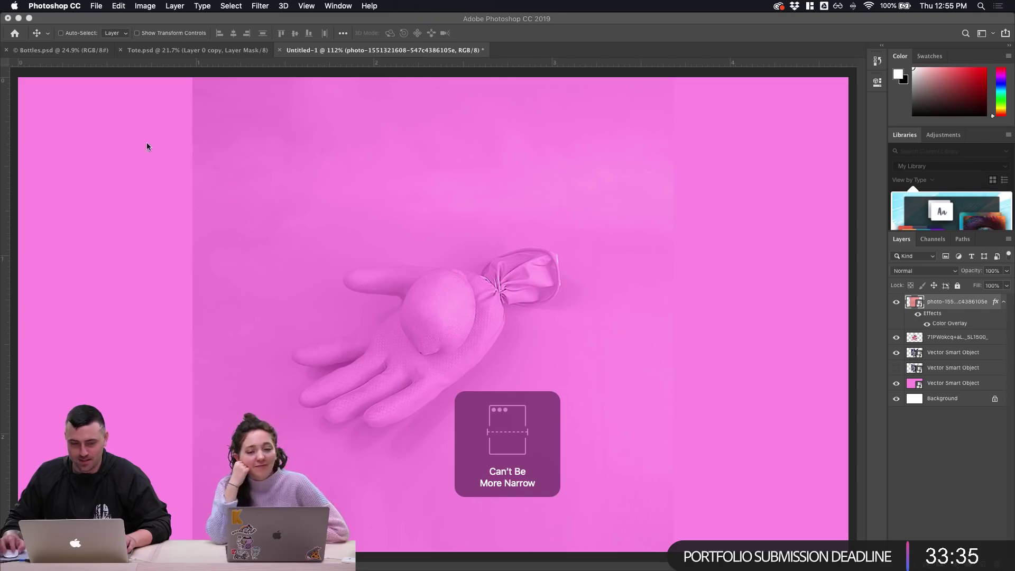
drag(11, 67, 7, 105)
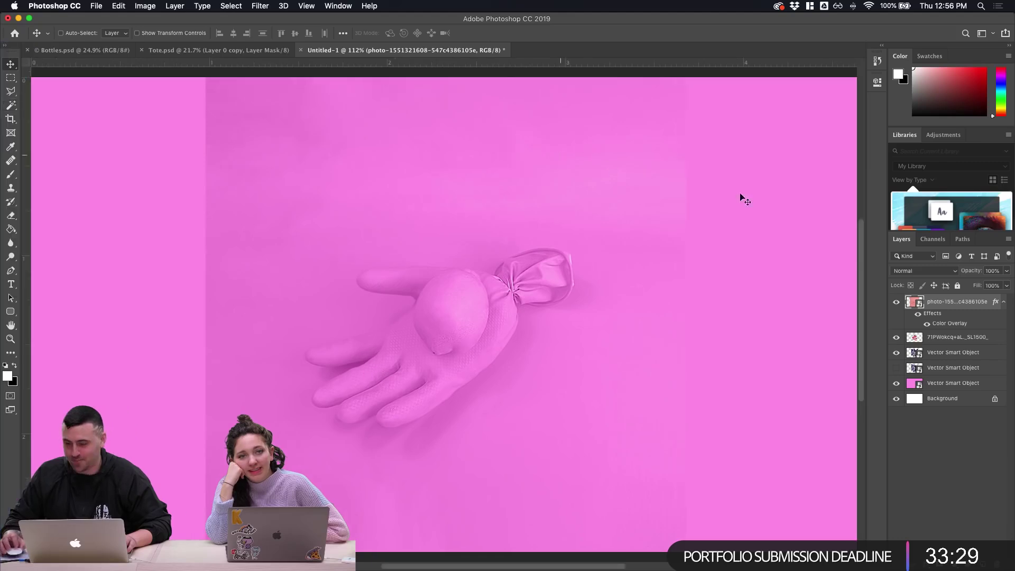
Compare the glove photo with and without its Color Overlay, and review the overlay's blend mode options, keeping Color
click(927, 324)
click(927, 325)
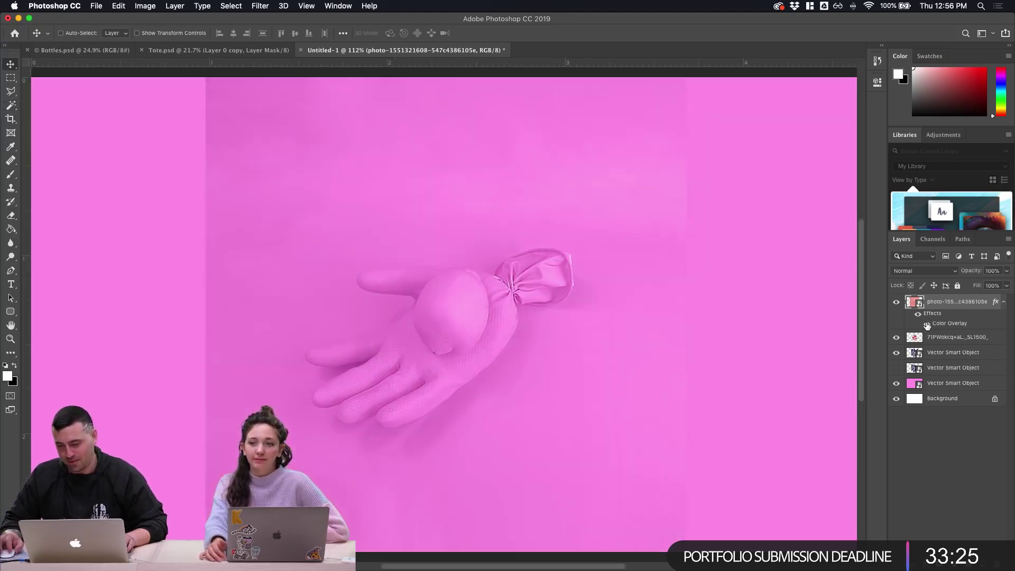
click(926, 324)
click(927, 325)
double_click(950, 325)
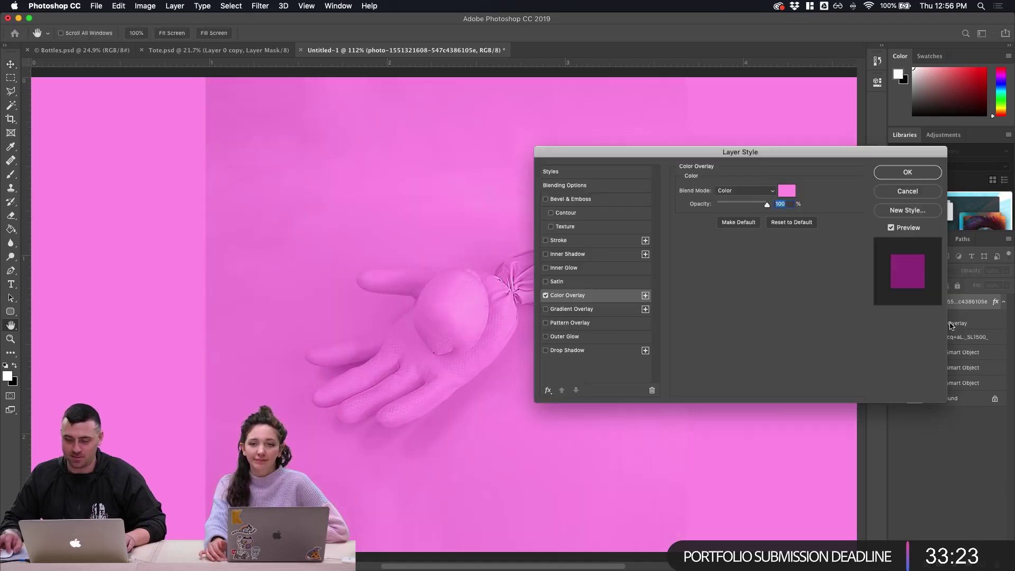
click(764, 191)
mouse_move(744, 8)
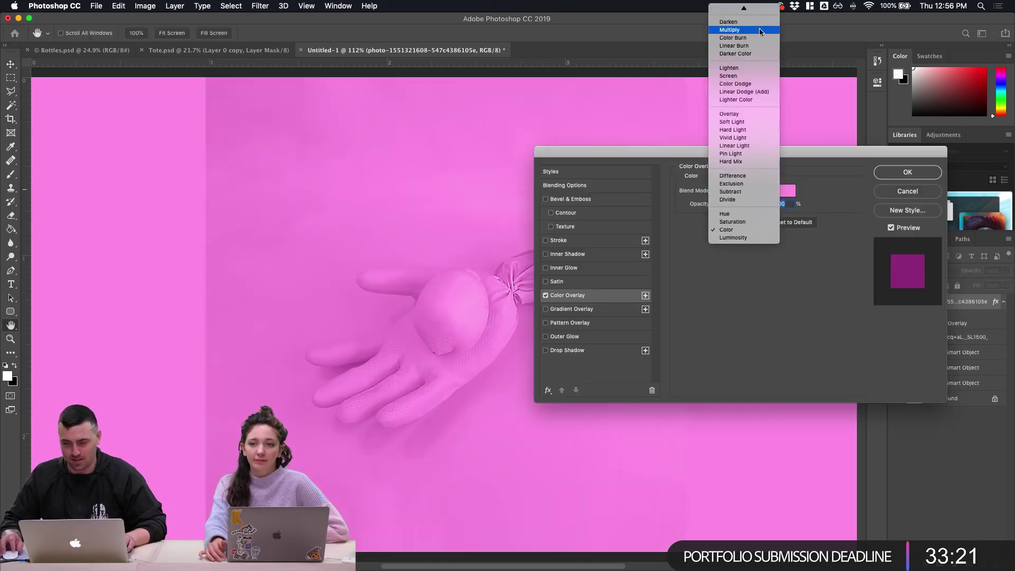
click(797, 180)
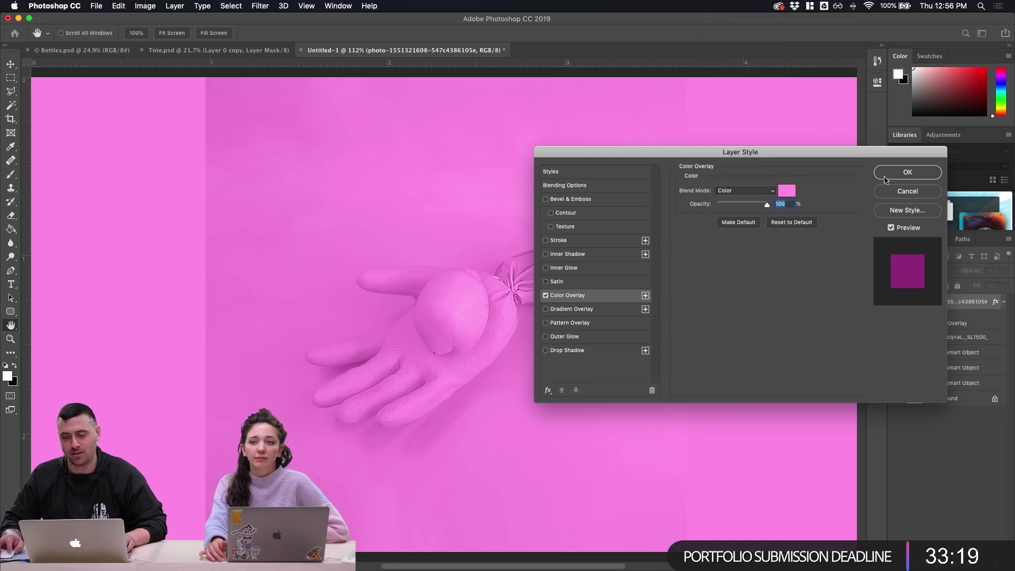
key(Return)
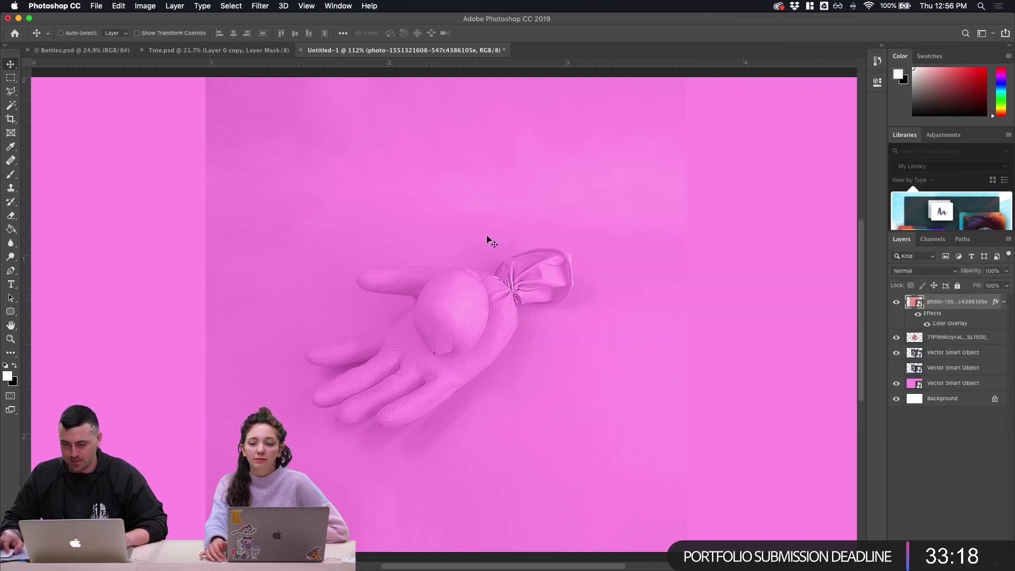
Outline the glove and its shadow loosely with the Polygonal Lasso, and add a layer mask from that selection
click(10, 104)
click(11, 92)
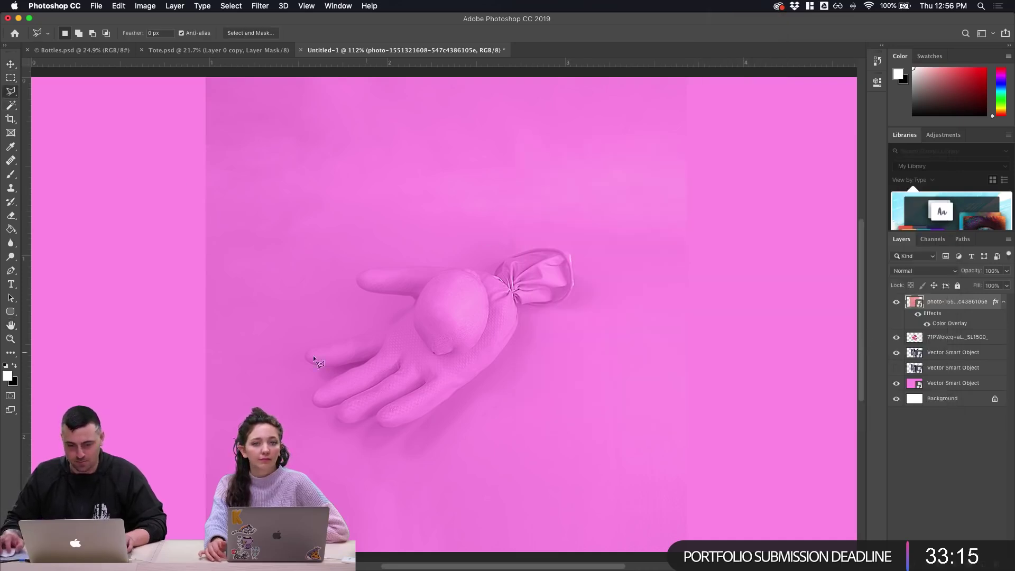
click(346, 324)
click(284, 340)
click(311, 377)
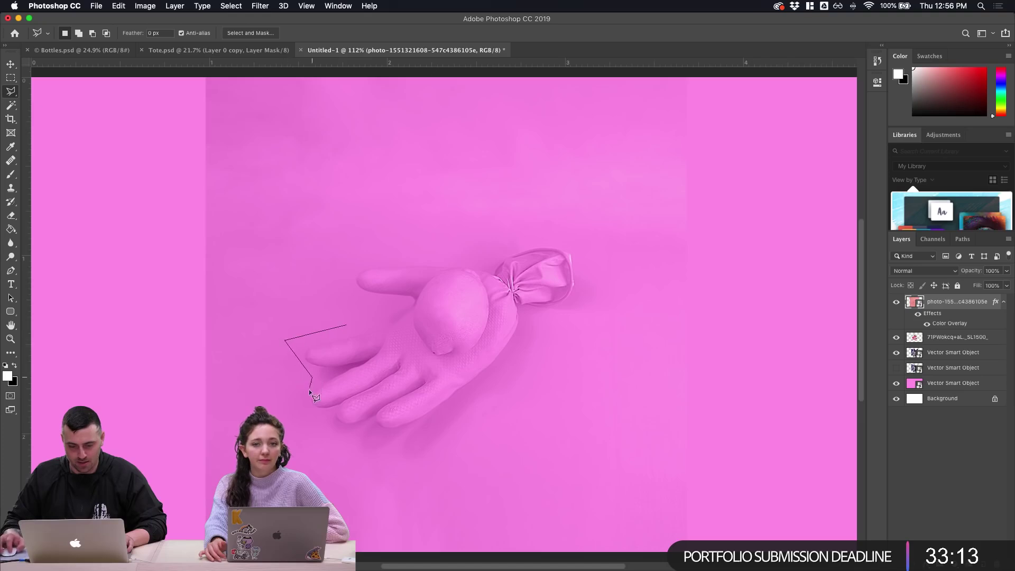
click(310, 405)
click(390, 461)
click(438, 467)
click(533, 374)
click(544, 317)
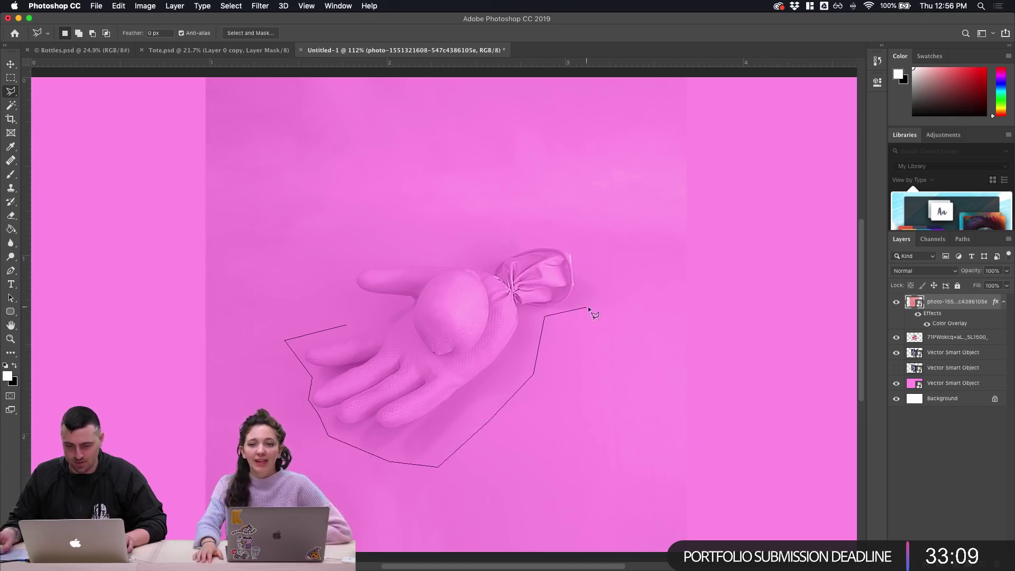
click(578, 322)
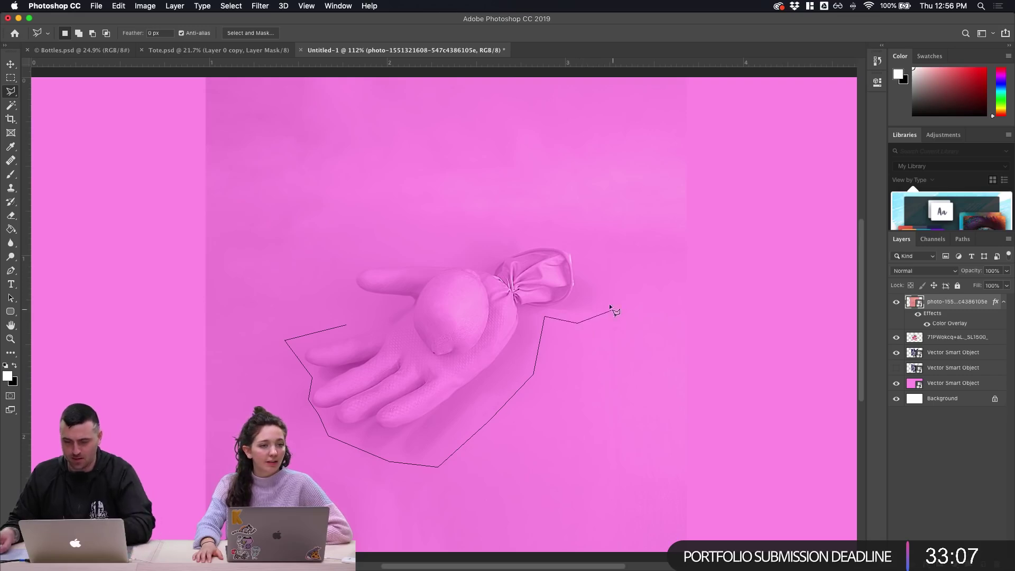
click(606, 300)
click(599, 258)
click(562, 231)
click(507, 230)
click(464, 248)
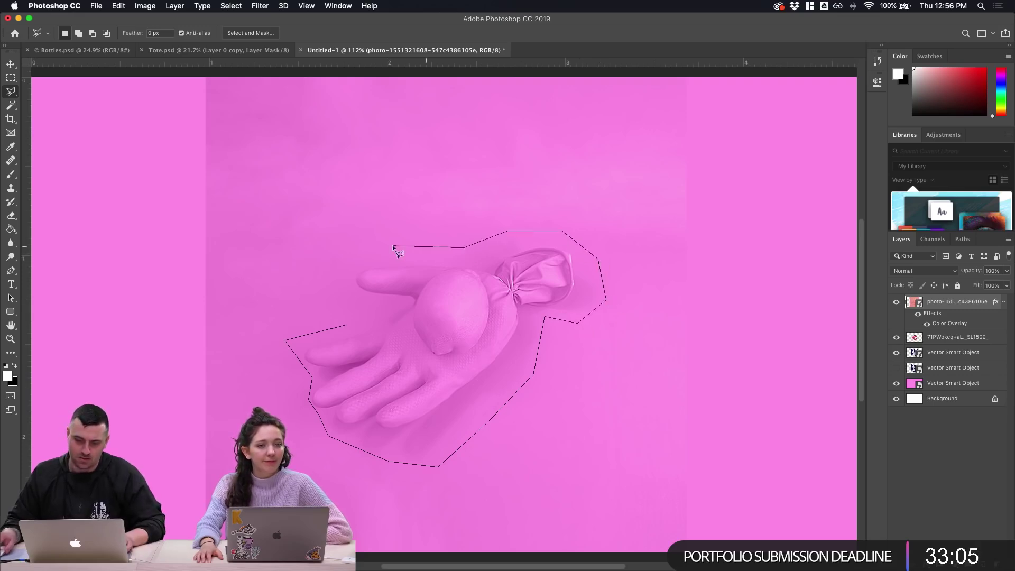
click(367, 300)
click(369, 318)
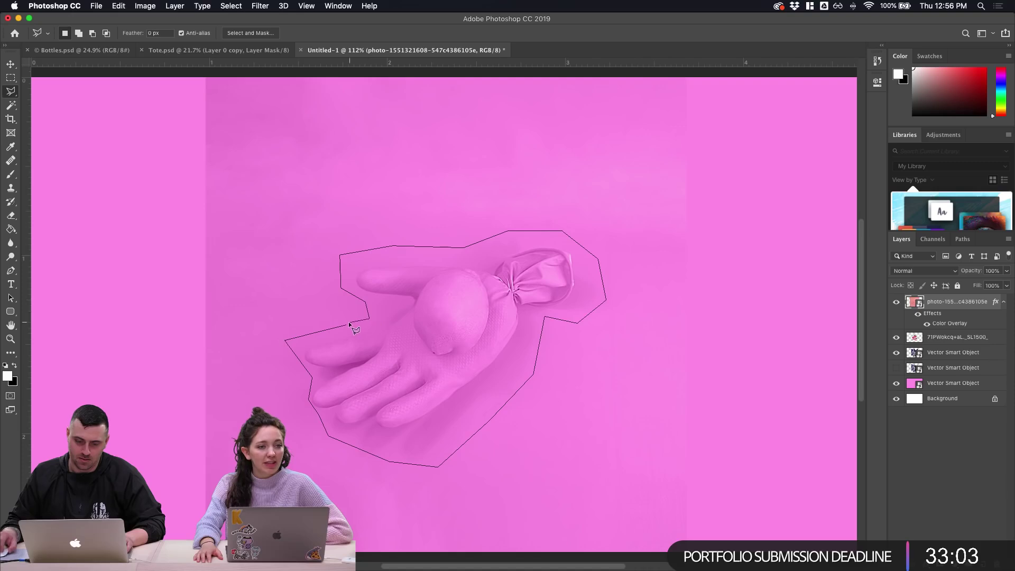
click(344, 323)
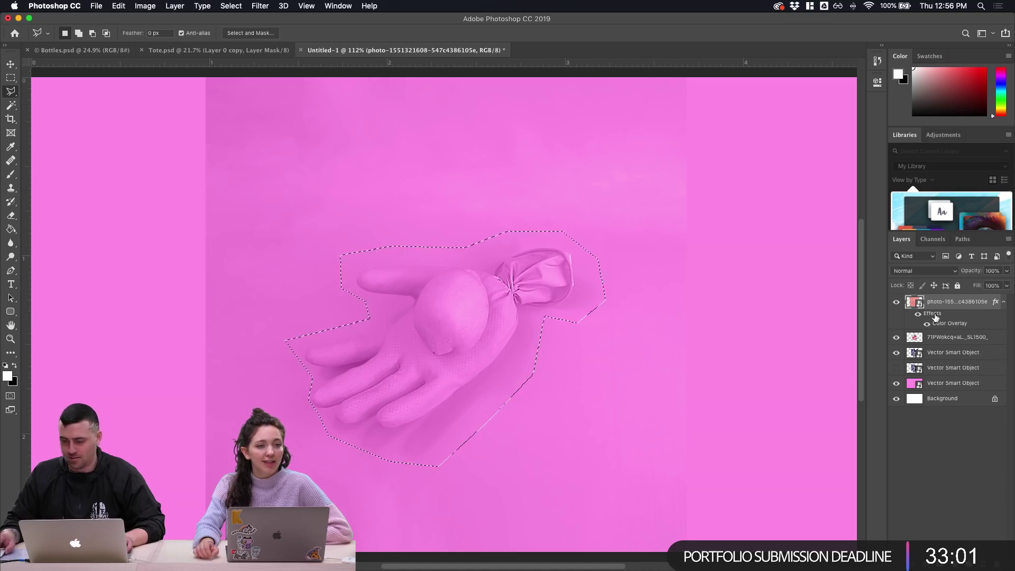
click(935, 563)
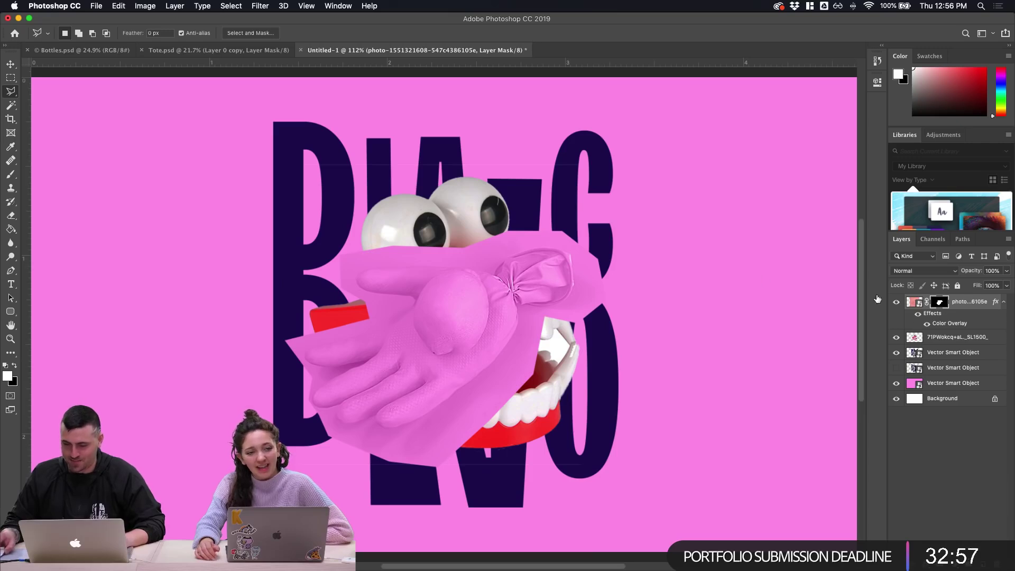
key(v)
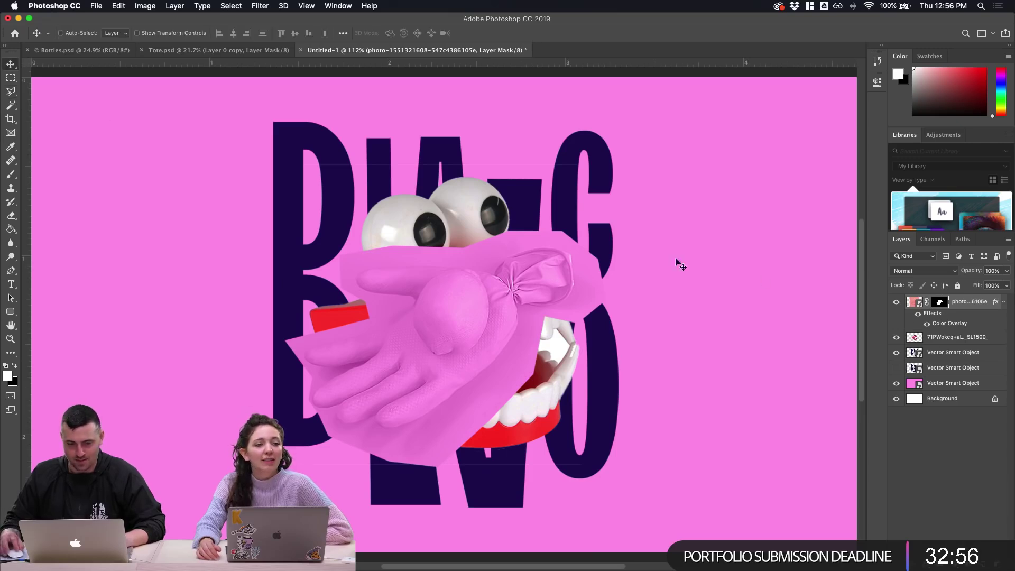
Toggle the visibility of the glove and logo layers to compare the composition with and without them
click(942, 356)
click(896, 302)
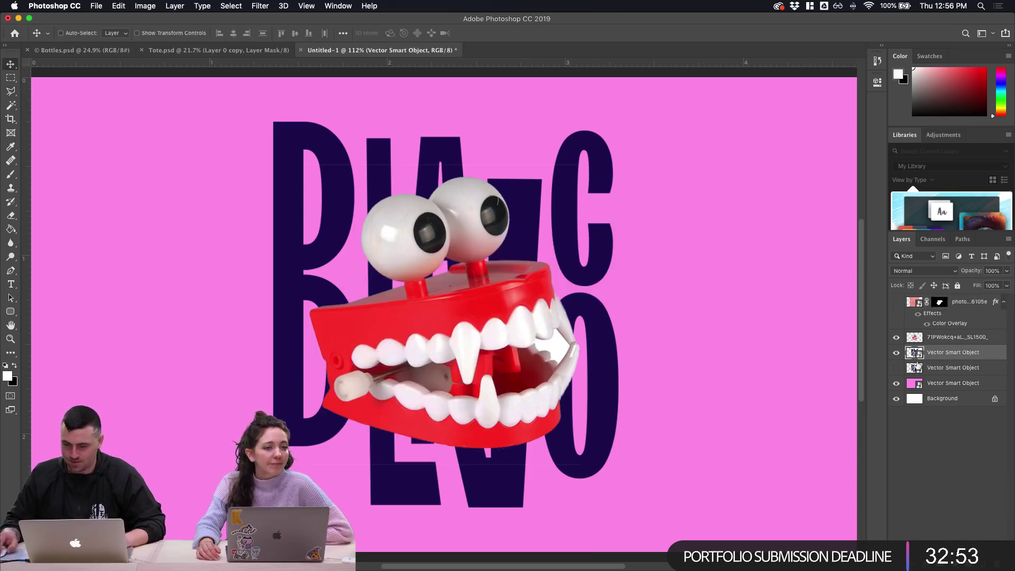
click(896, 368)
click(894, 373)
click(899, 352)
click(896, 302)
key(super+minus)
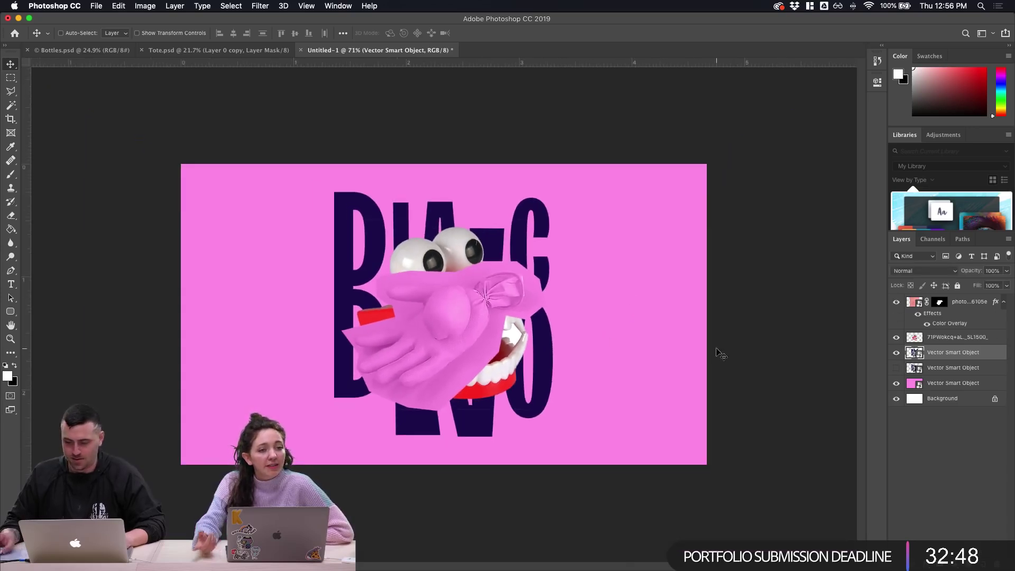
click(909, 304)
click(896, 302)
click(895, 302)
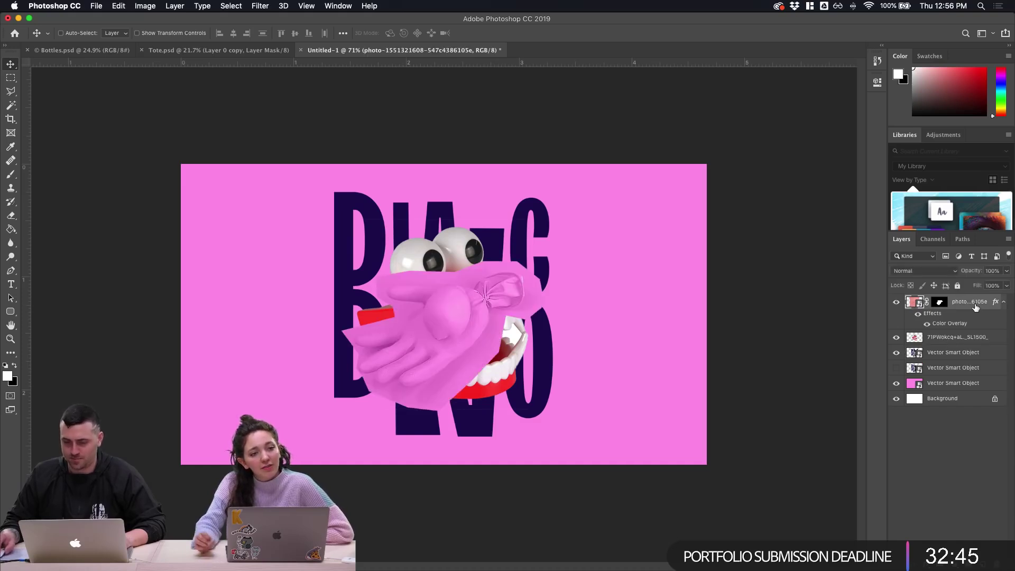
click(896, 303)
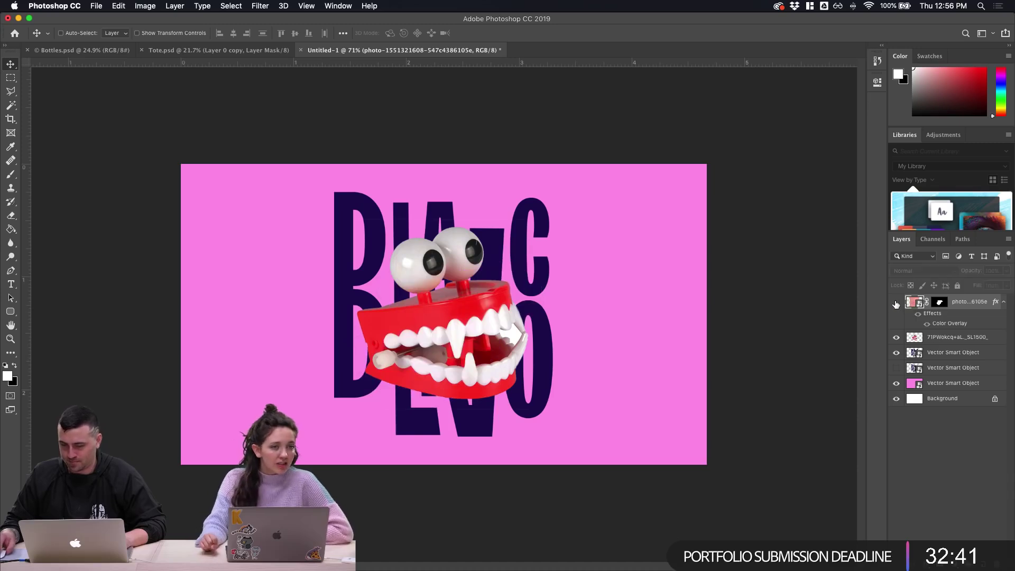
click(896, 303)
click(896, 303)
click(896, 303)
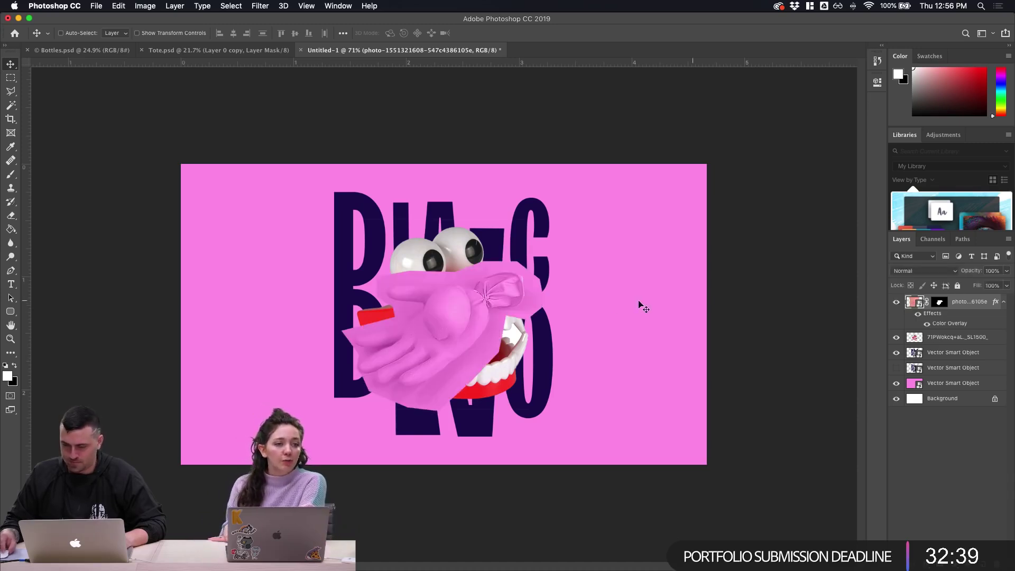
Move the masked glove to the right of the teeth, beside the logo, and hide its layer
drag(535, 305, 635, 357)
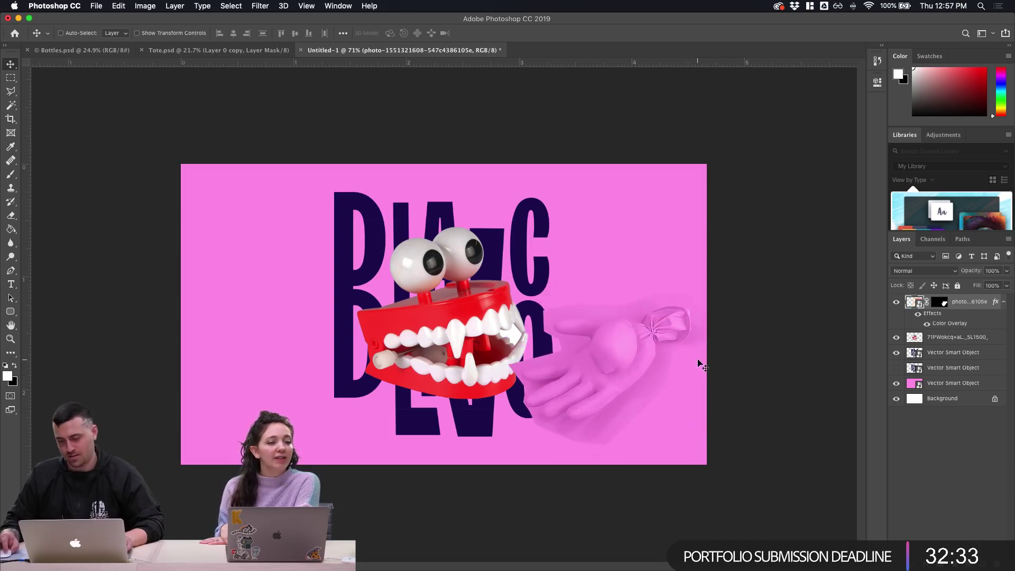
click(896, 303)
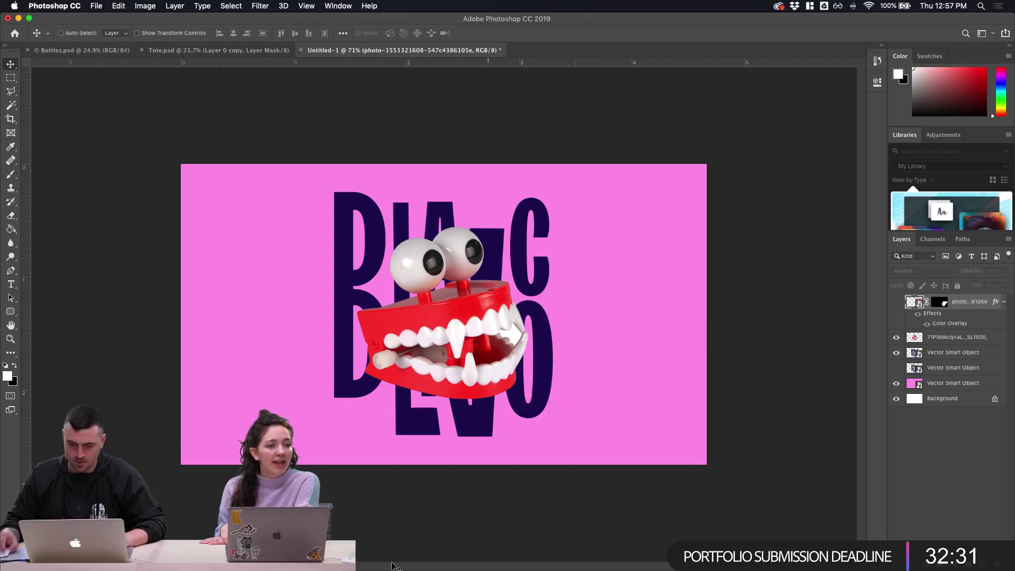
click(437, 560)
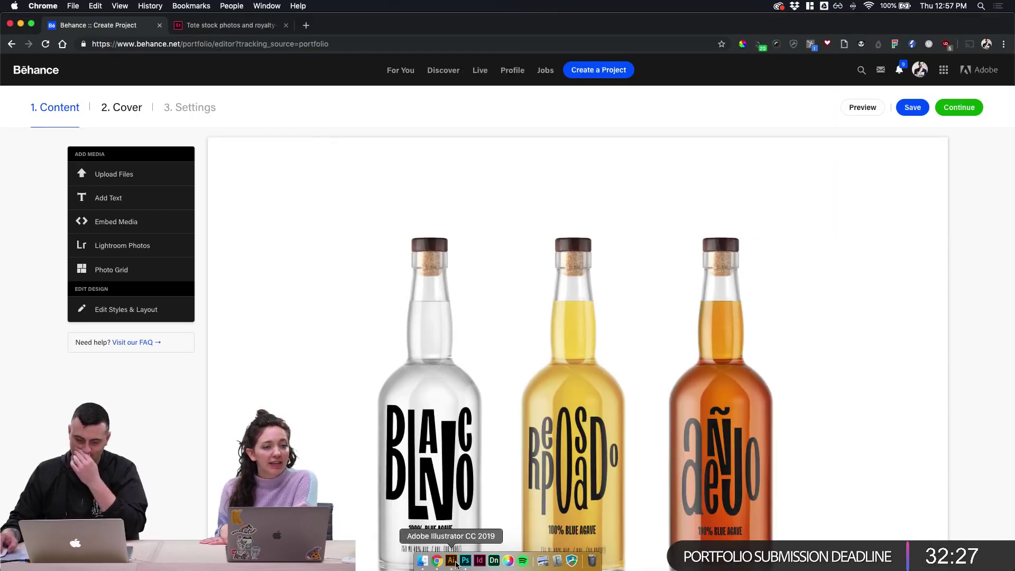
click(422, 561)
click(325, 352)
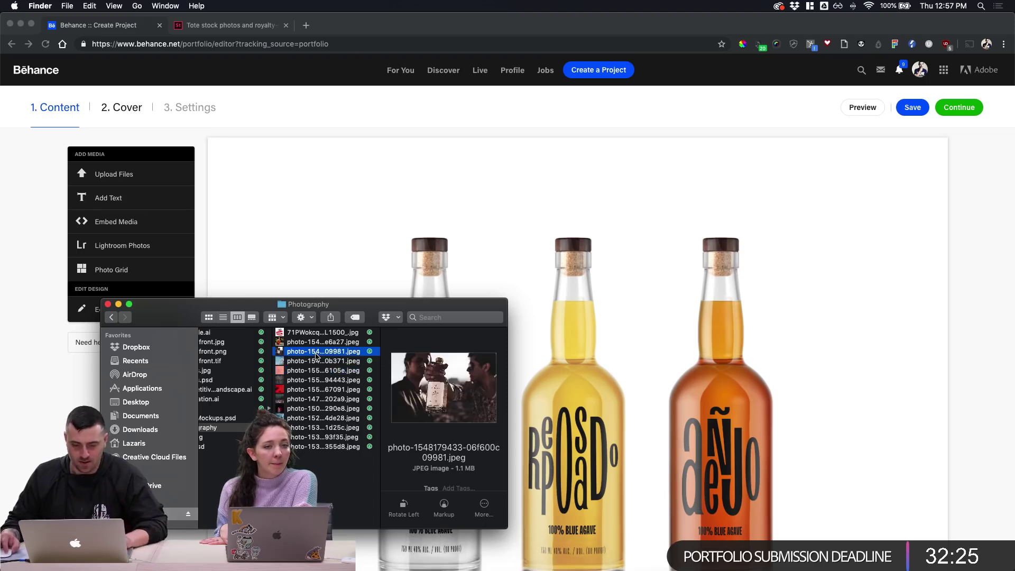
key(Up)
key(Up)
key(Down)
key(Down)
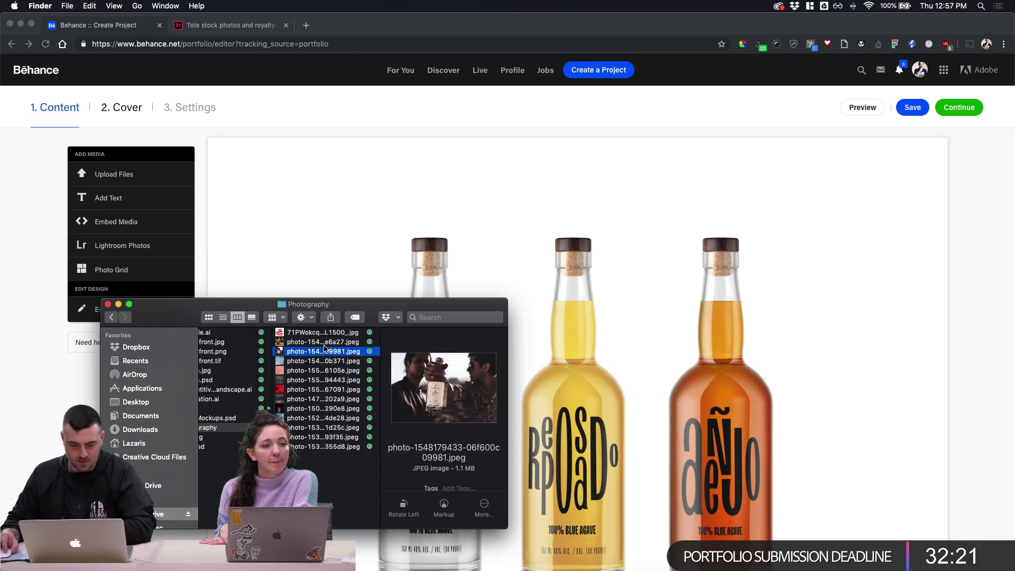
key(Down)
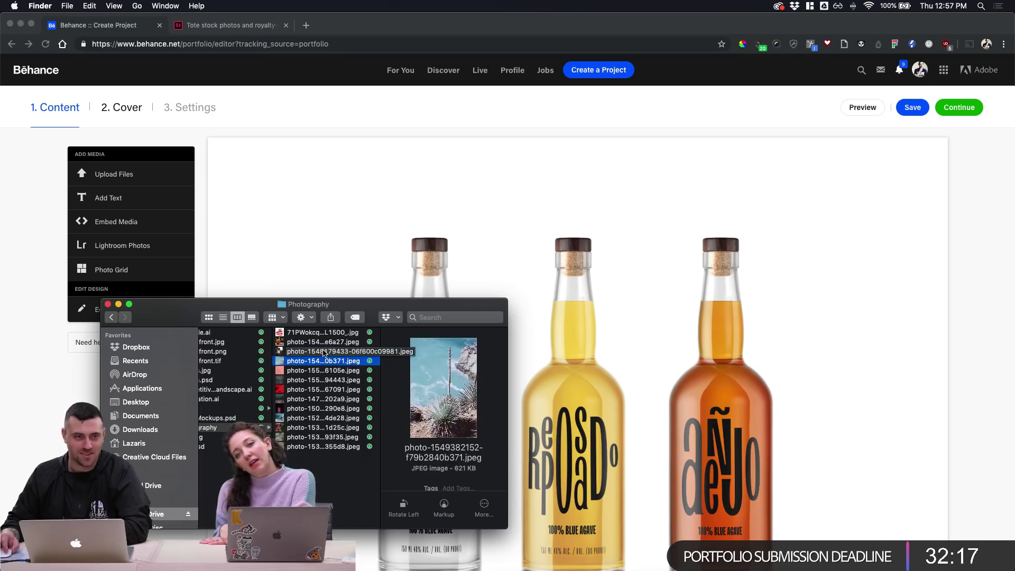
key(Down)
key(Down)
key(Down)
key(Up)
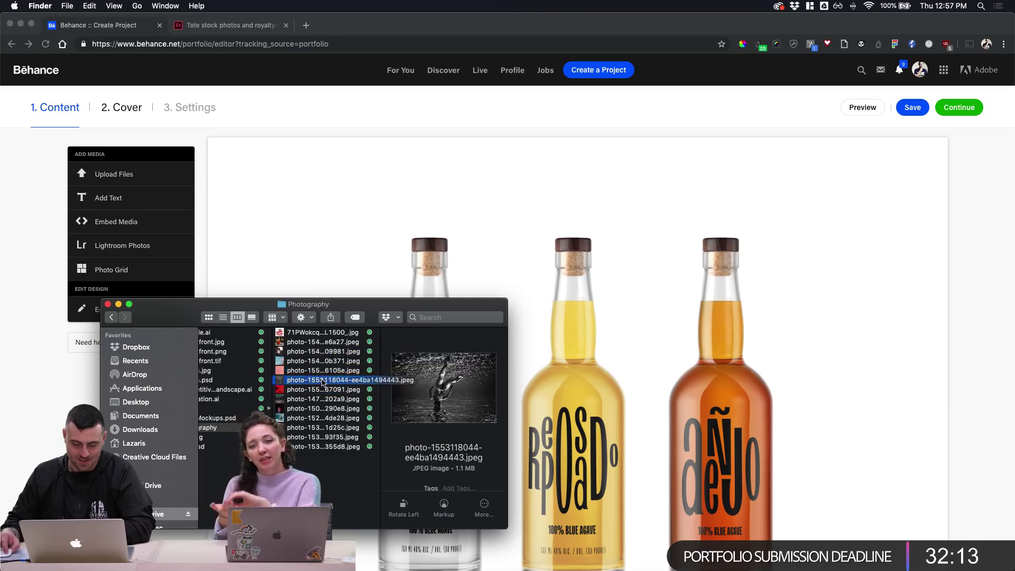
key(Return)
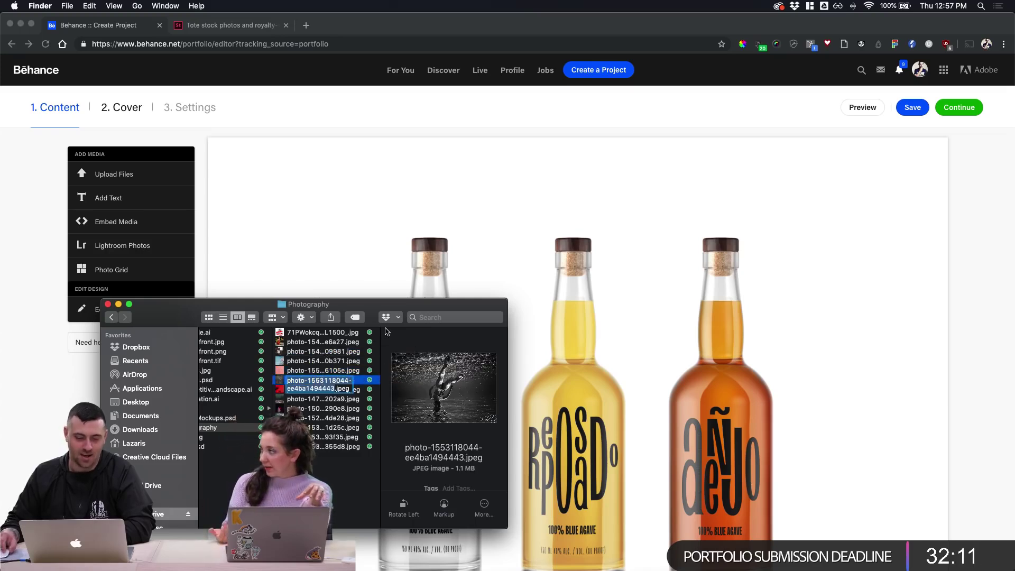
key(Escape)
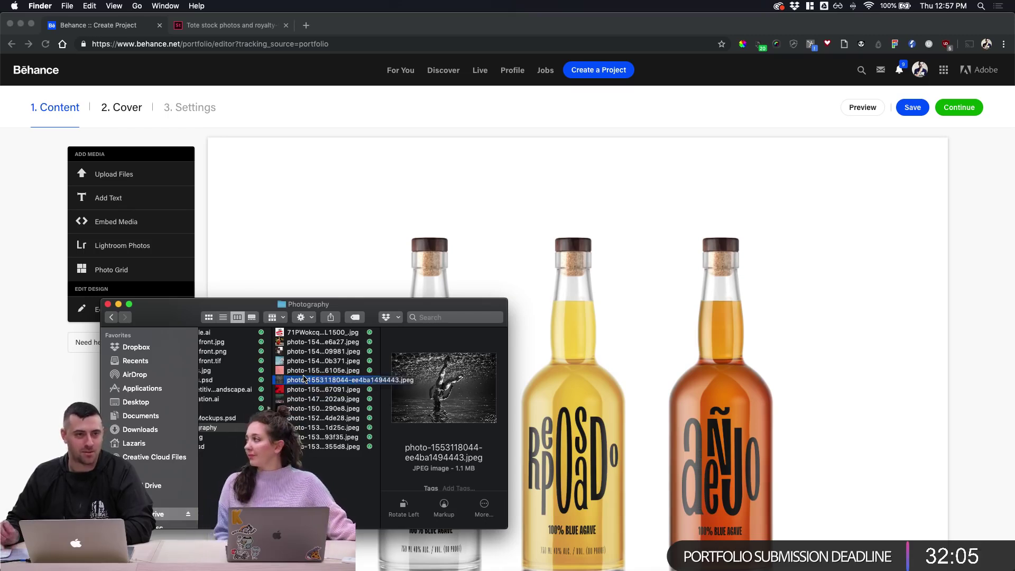
click(302, 371)
click(303, 379)
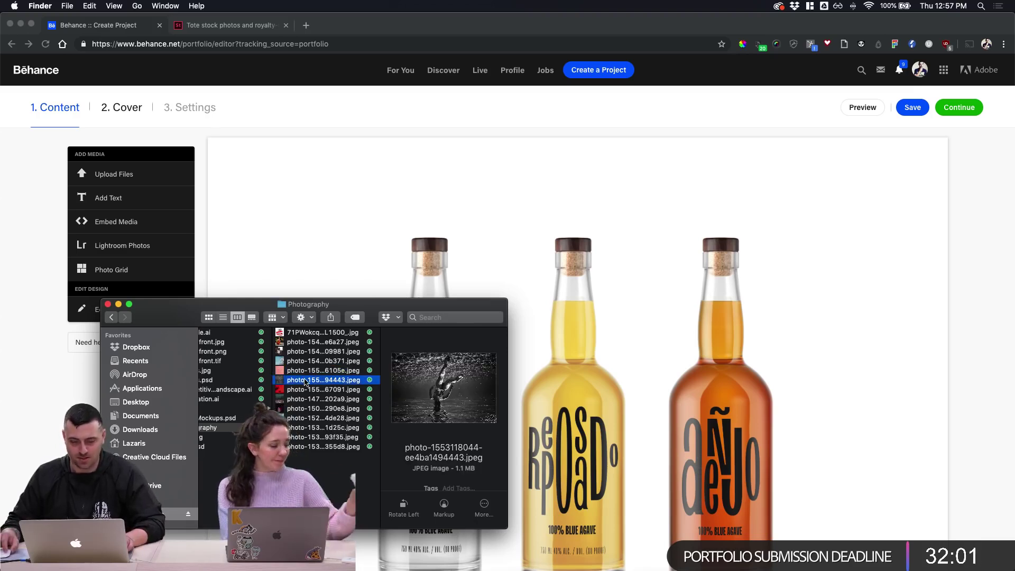
drag(302, 379, 278, 322)
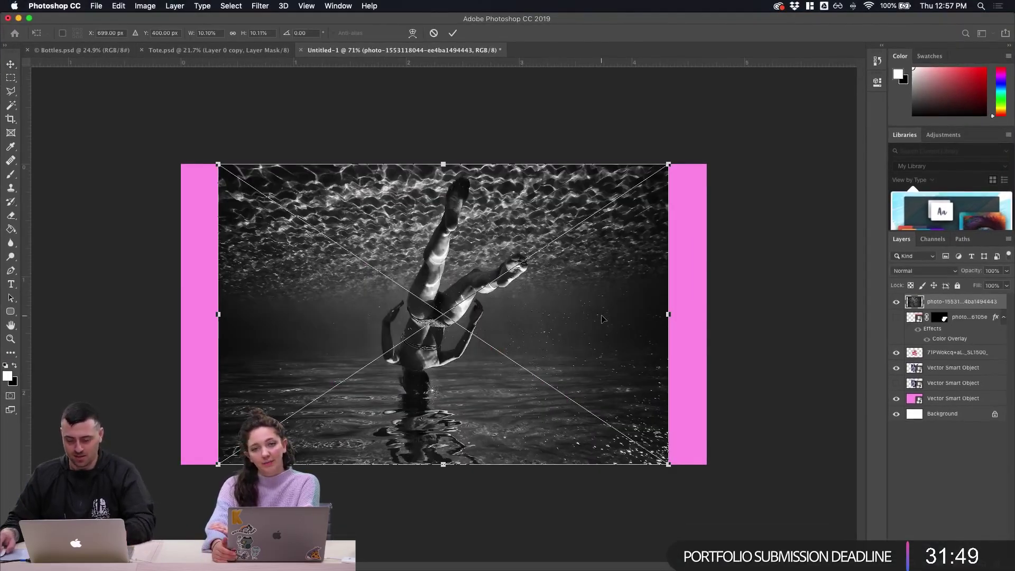
key(Return)
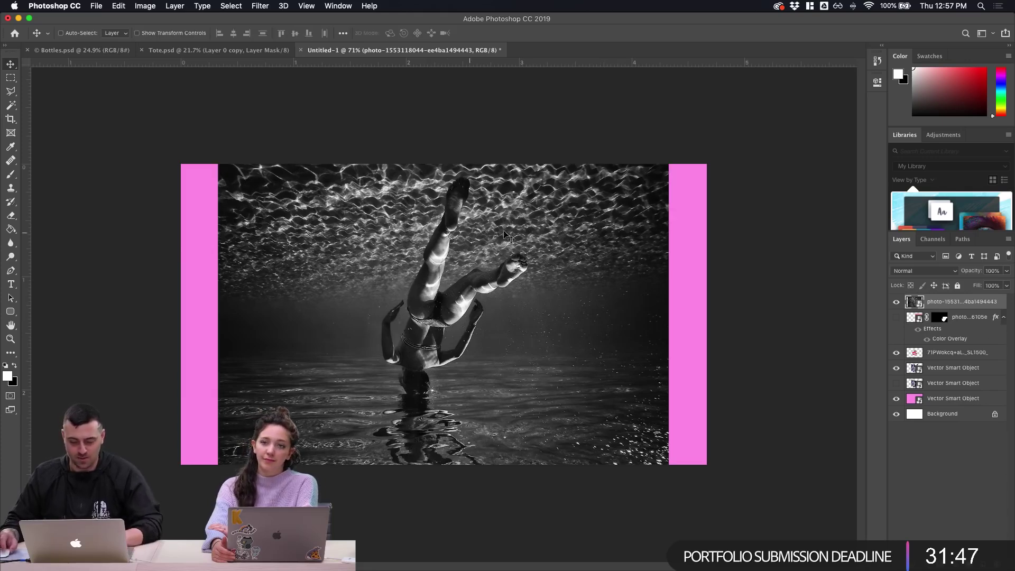
Select a full-height rectangle around the underwater figure and mask the photo layer to that selection
key(m)
drag(298, 162, 550, 465)
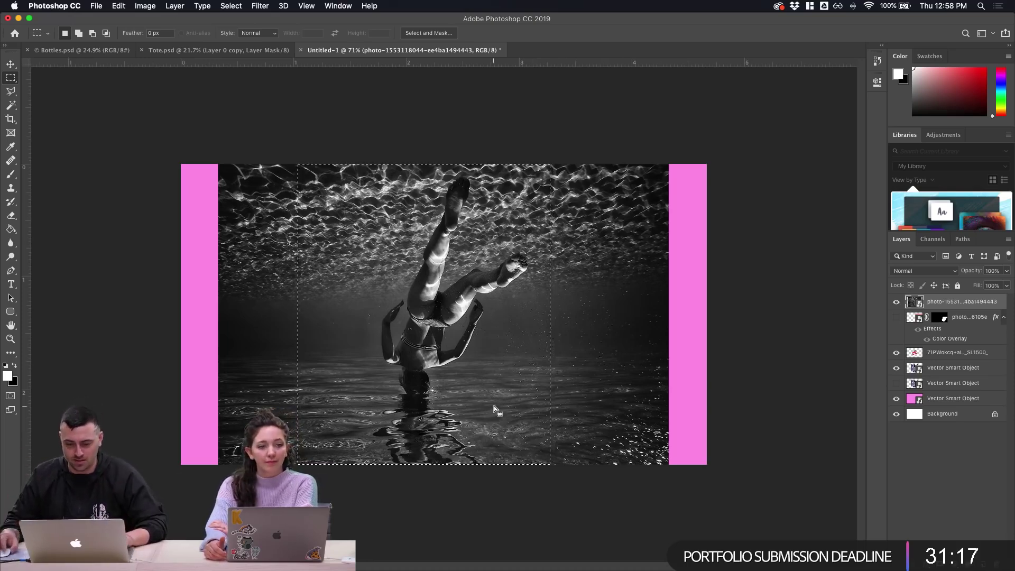
mouse_move(494, 404)
mouse_down()
mouse_move(517, 406)
mouse_move(509, 405)
mouse_up()
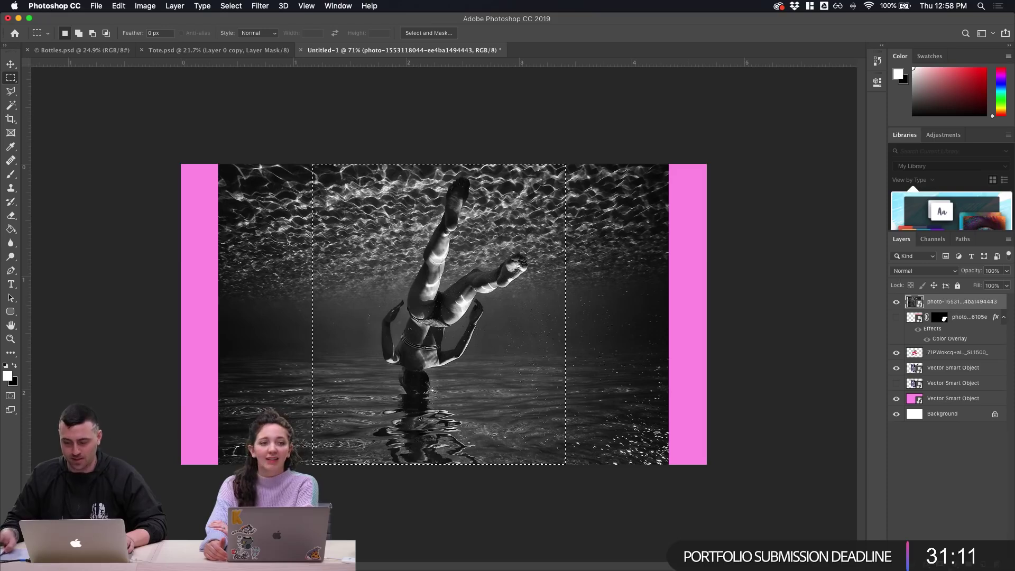
click(946, 563)
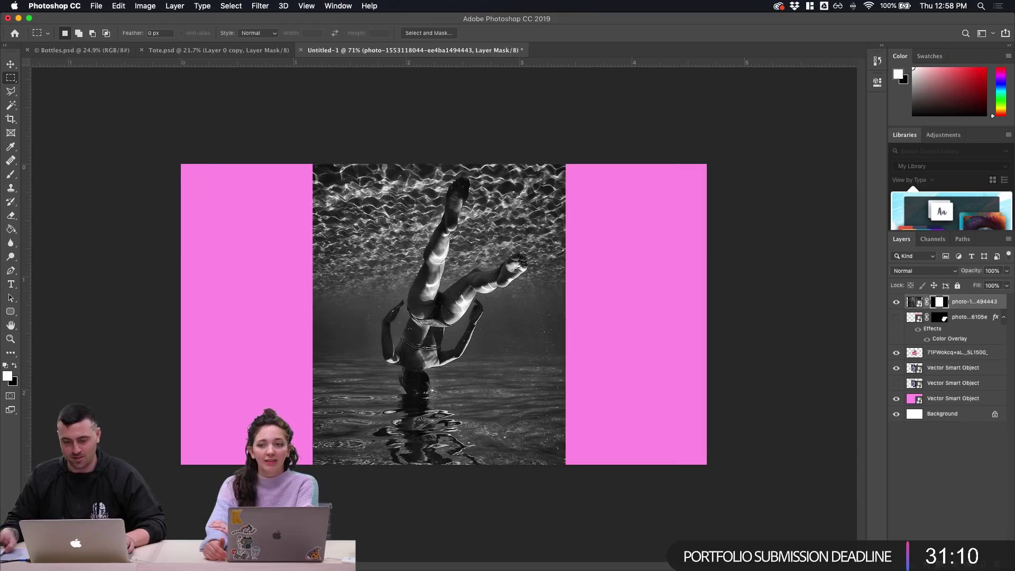
Move the masked underwater photo layer directly below the visible logo layer, and toggle its visibility to compare
key(v)
click(914, 303)
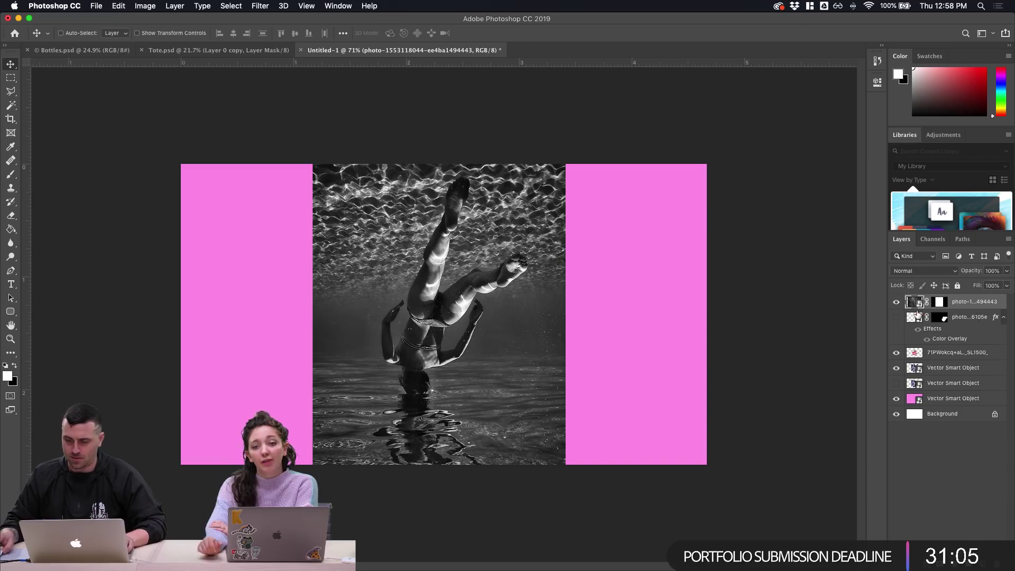
drag(974, 302, 953, 378)
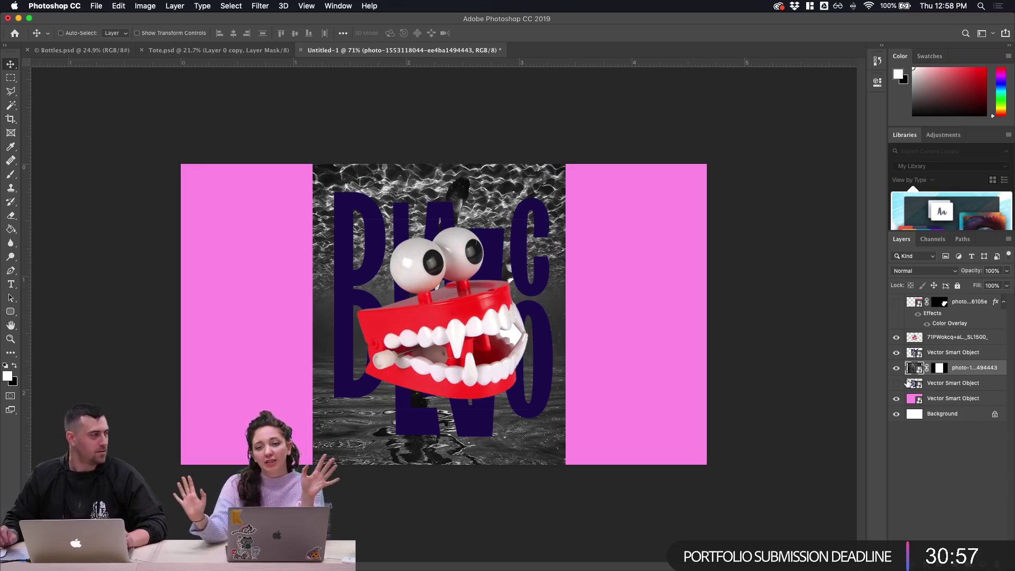
click(896, 369)
click(896, 369)
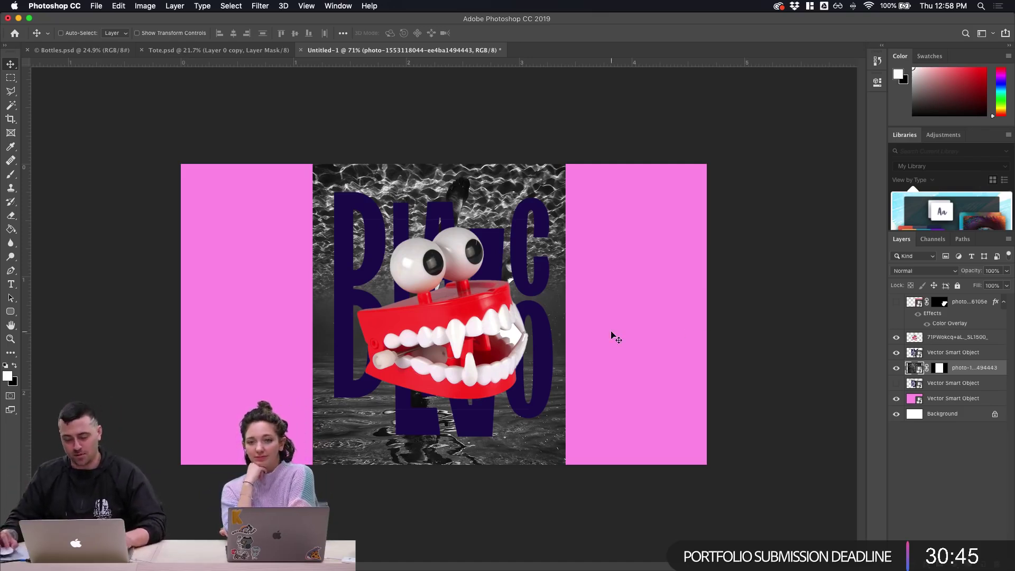
Scale the underwater photo to about 82%, shift it behind the right half of the logo, and compare with it hidden and shown
key(ctrl+t)
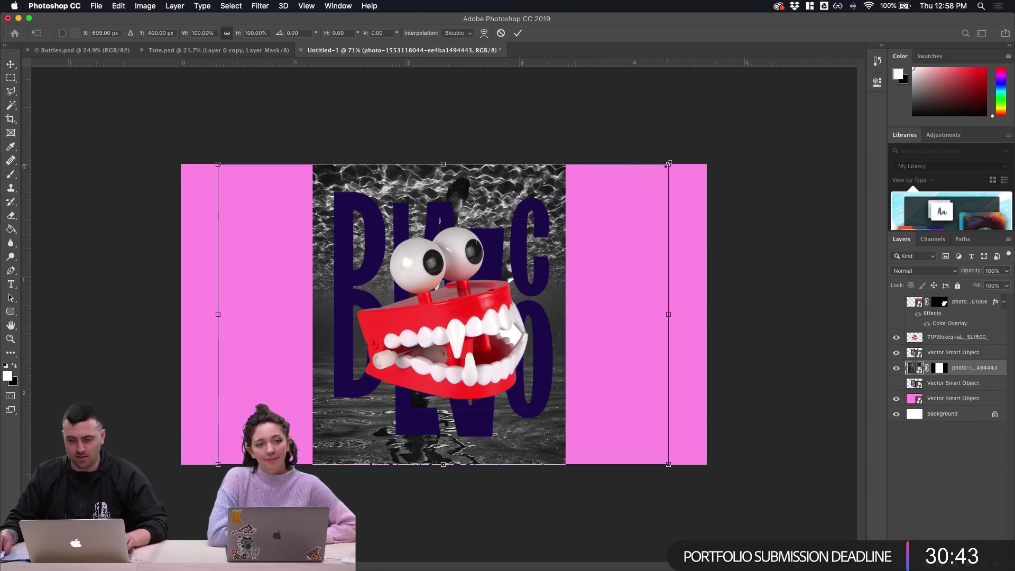
drag(667, 164, 627, 191)
drag(512, 429, 650, 426)
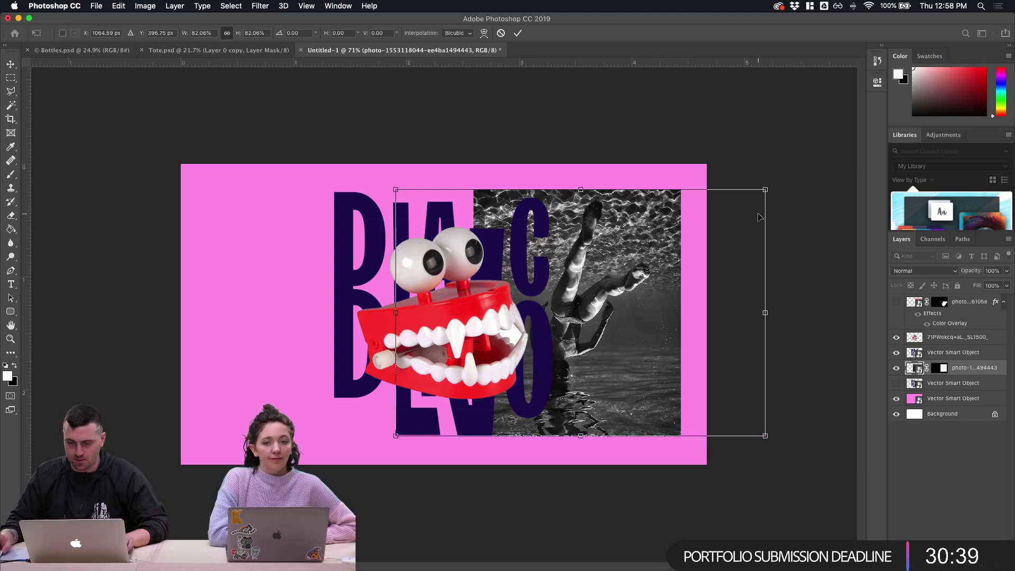
key(Return)
drag(660, 316, 652, 316)
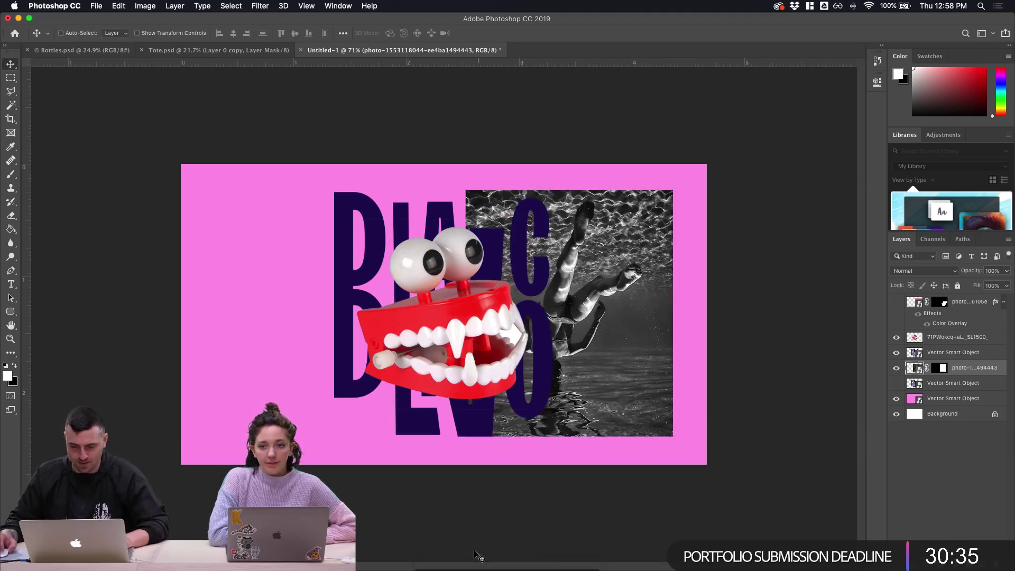
drag(617, 355, 574, 364)
click(897, 369)
click(896, 369)
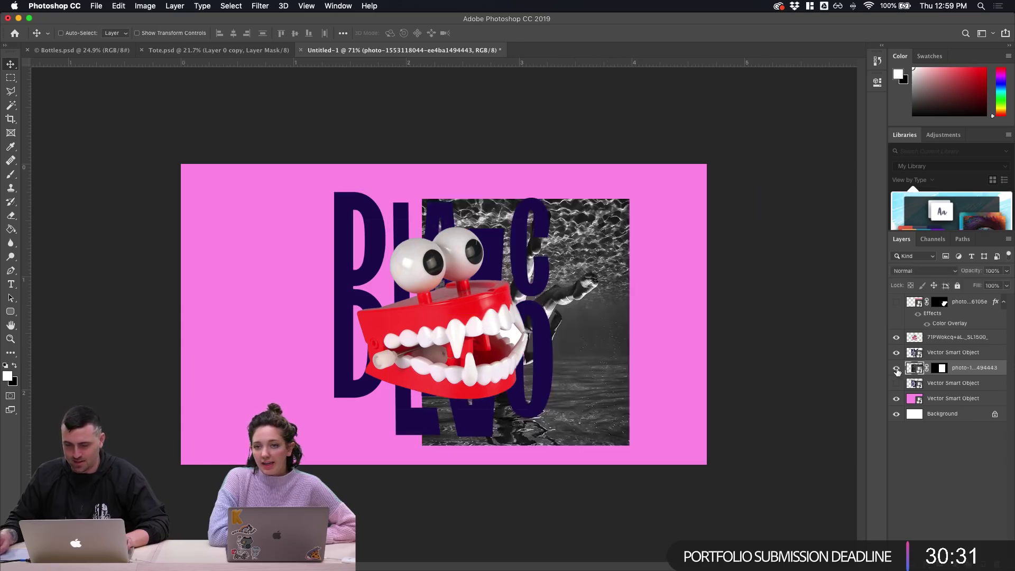
mouse_move(436, 564)
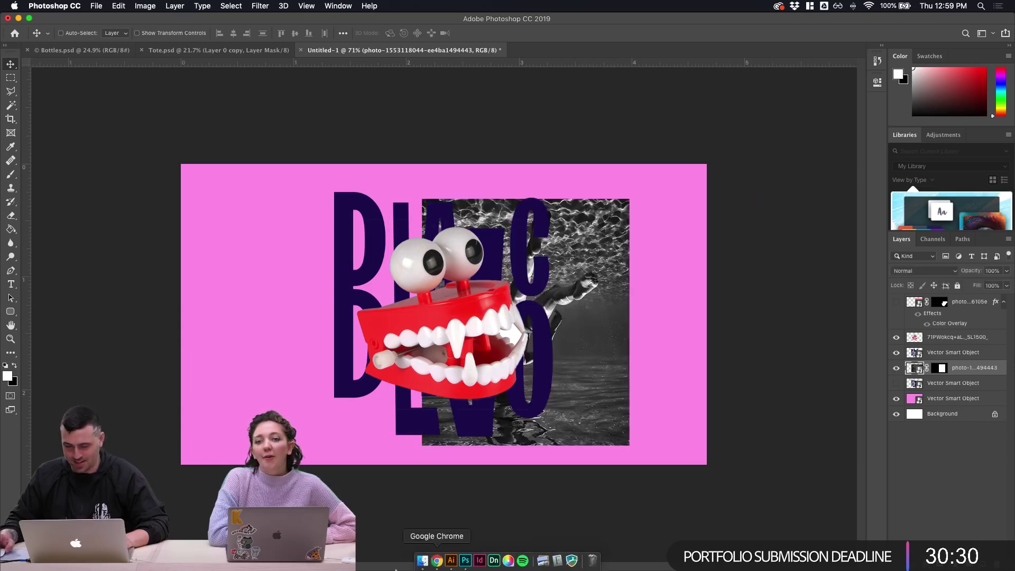
click(436, 561)
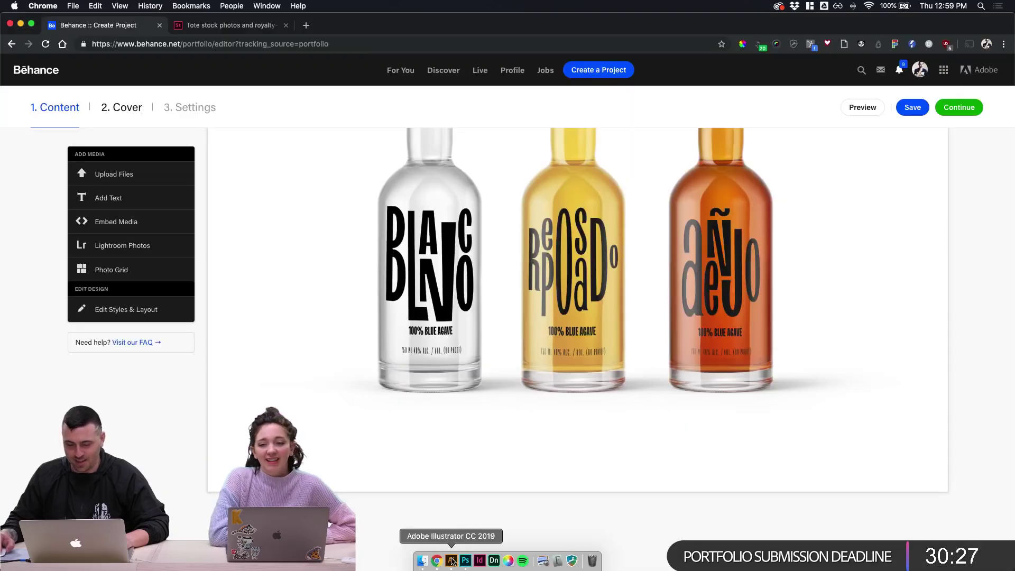
click(465, 561)
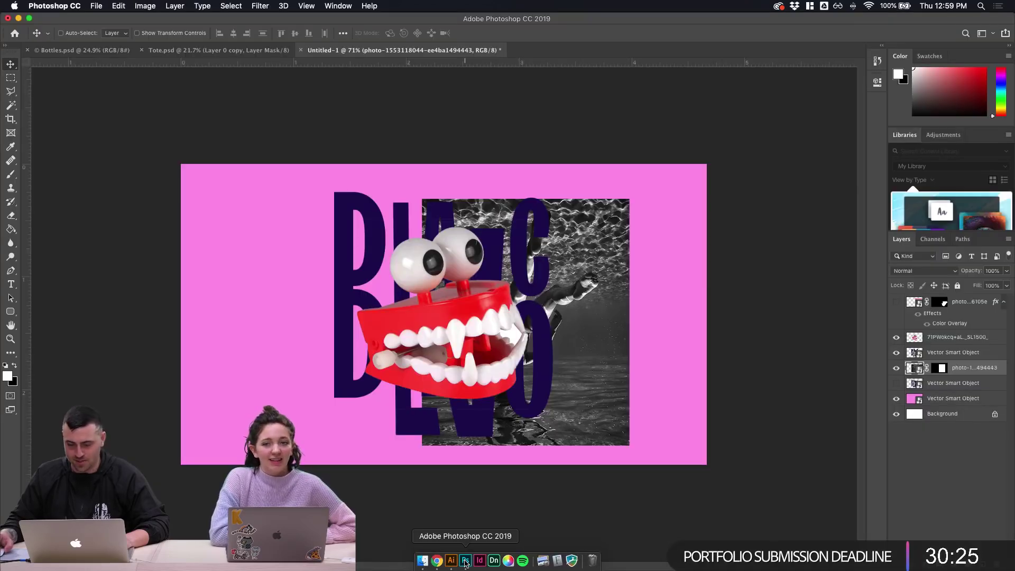
click(437, 561)
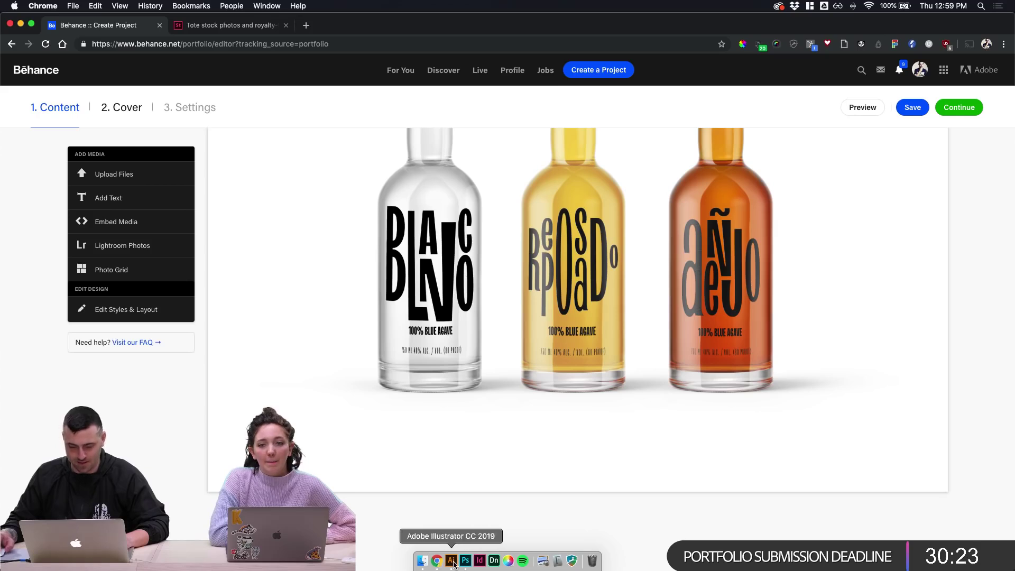
click(451, 562)
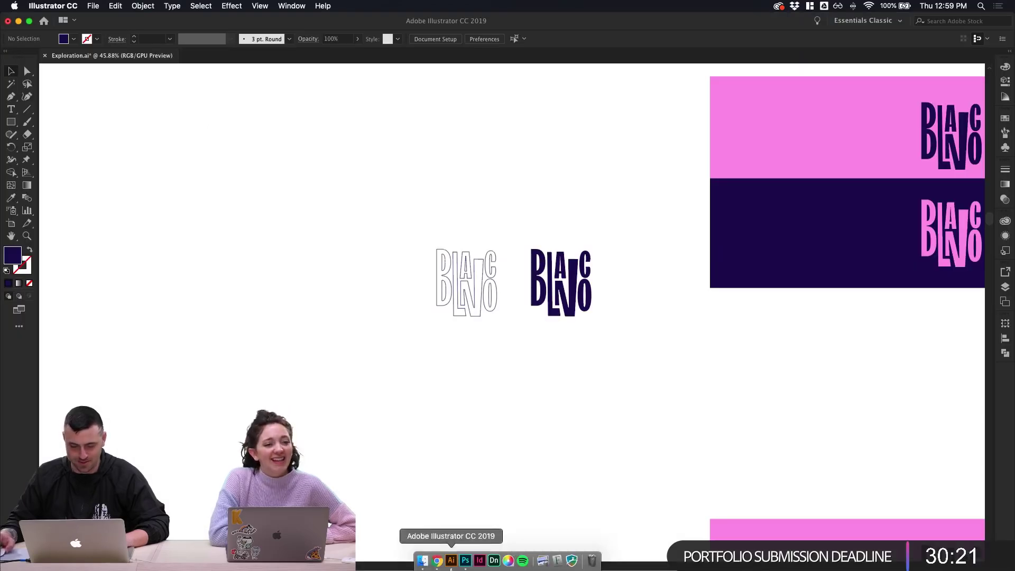
click(422, 558)
click(324, 399)
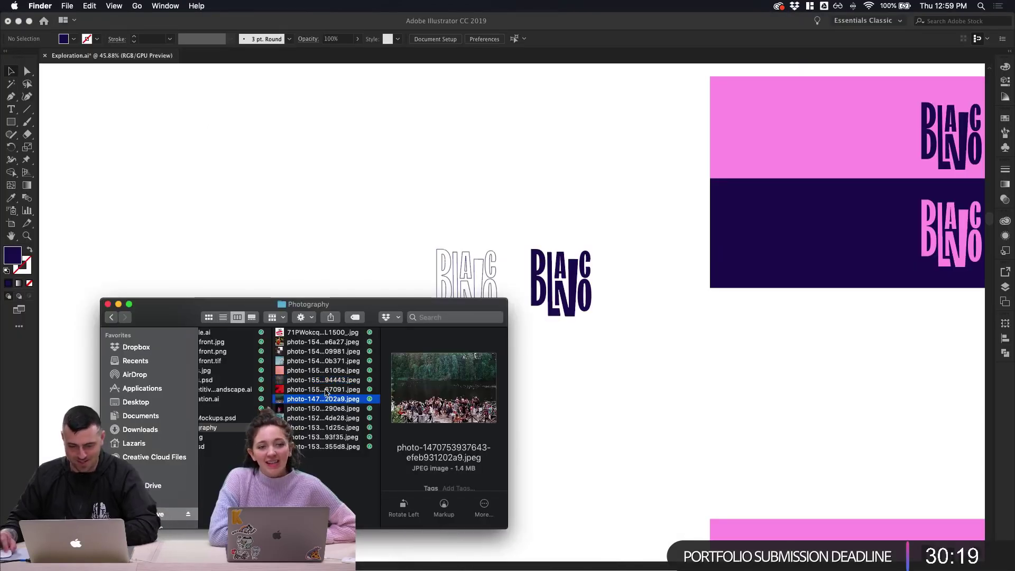
click(325, 390)
click(326, 399)
drag(324, 401, 436, 328)
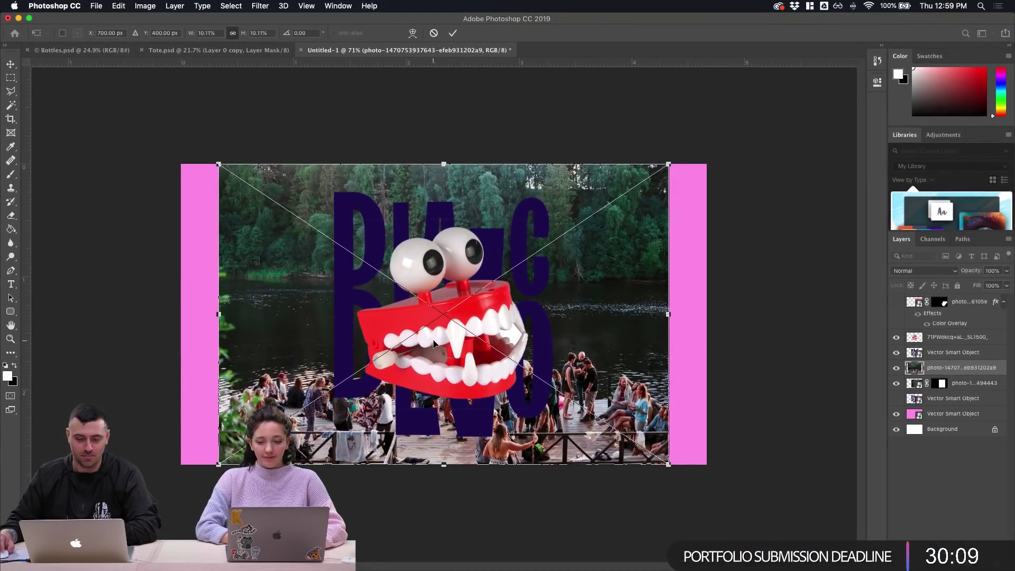
key(Return)
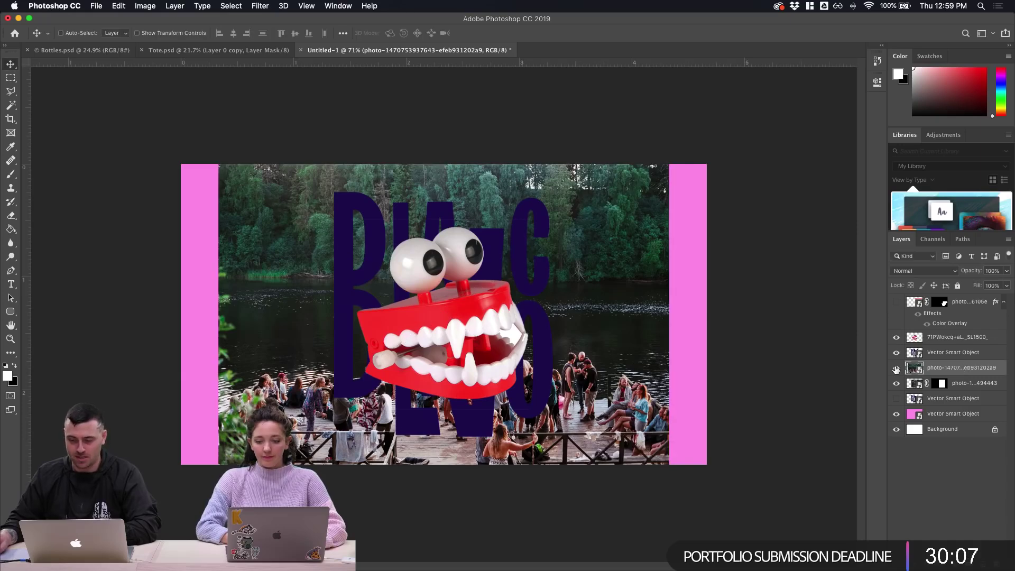
click(896, 368)
click(896, 383)
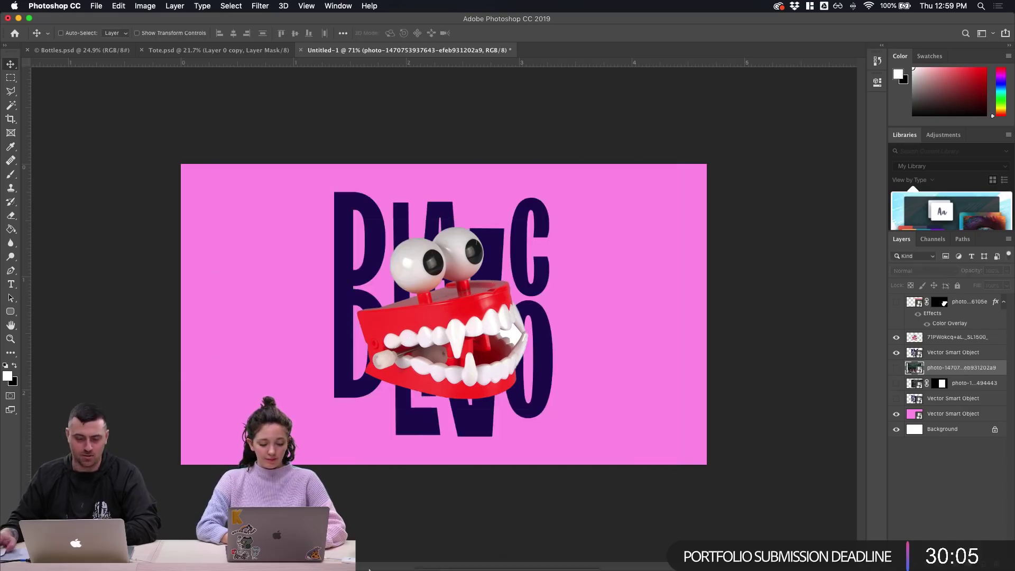
Switch to Chrome, load your own Behance profile in a new tab, and open the project The Mixologist- Citrus
click(435, 566)
click(306, 25)
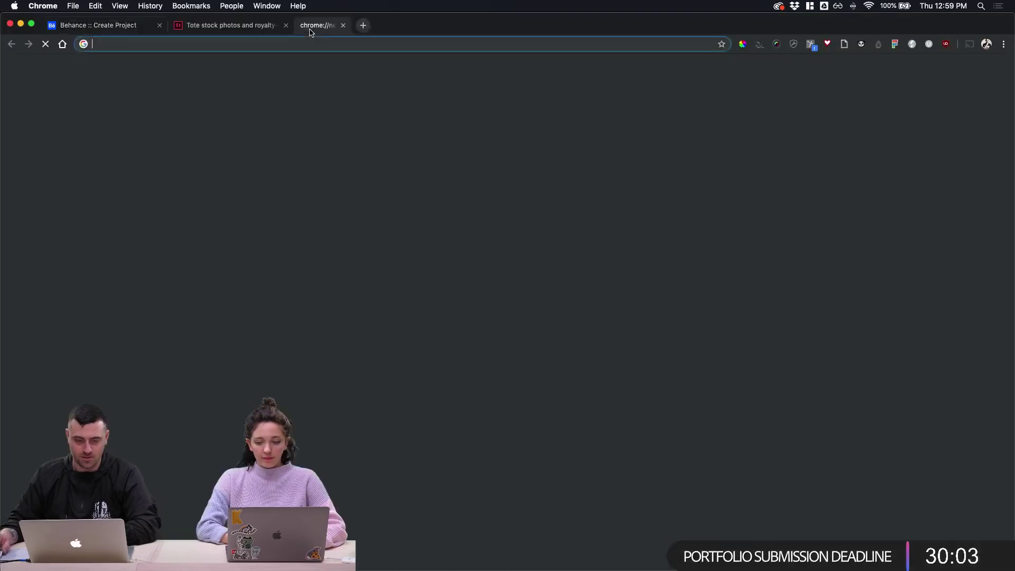
text(beha)
key(Down)
key(Down)
key(Return)
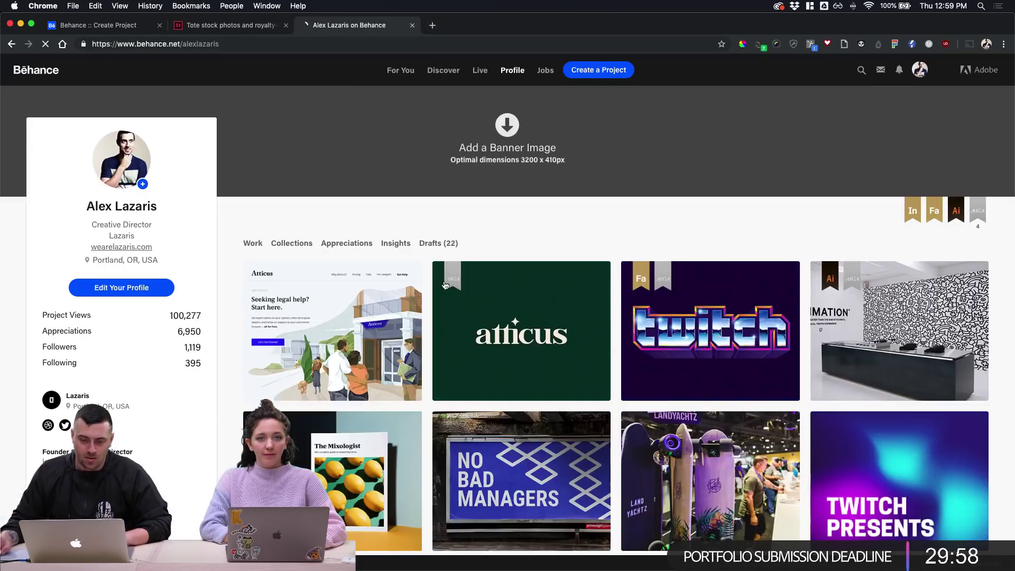
scroll(339, 288, down, 3)
click(394, 287)
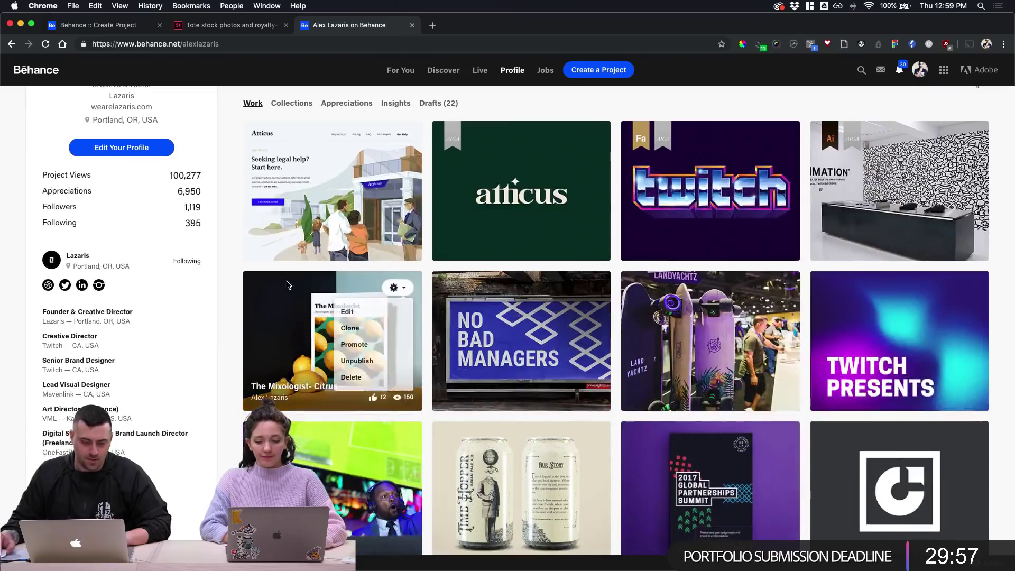
click(278, 285)
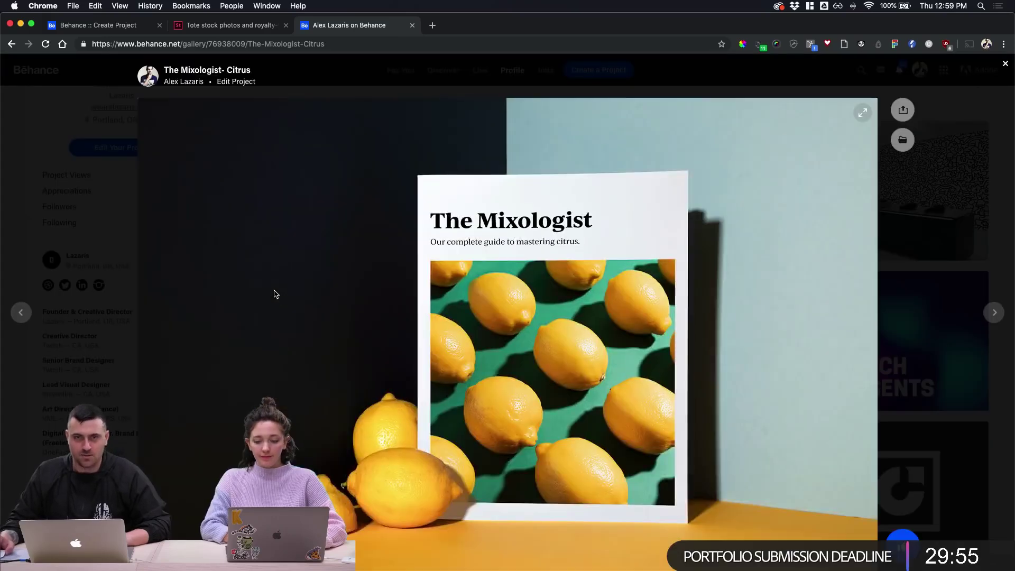
Examine how The Mixologist- Citrus project presents its lemon photography, Lintik bottle shot and magazine spreads
scroll(275, 294, down, 1)
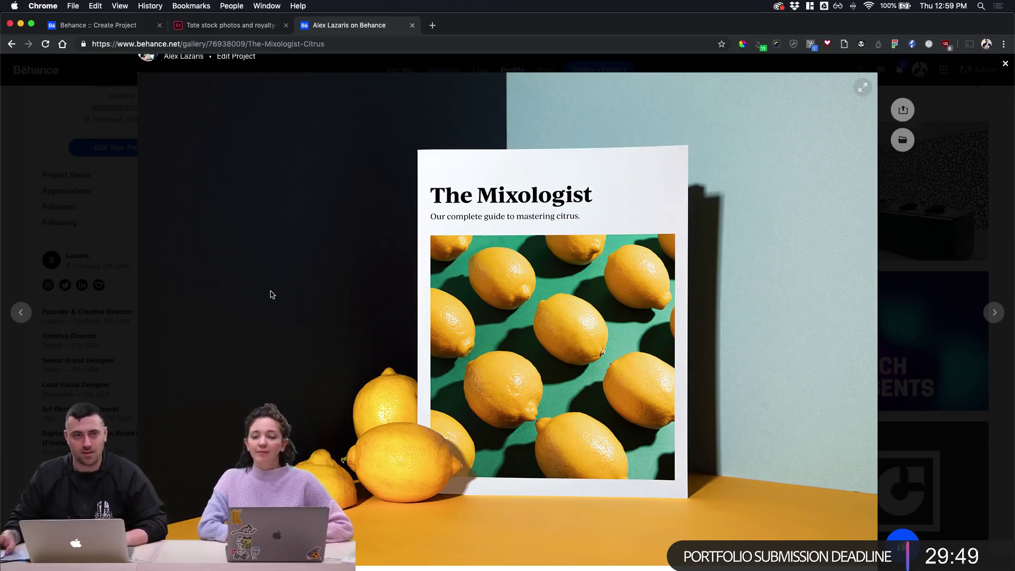
scroll(271, 295, down, 5)
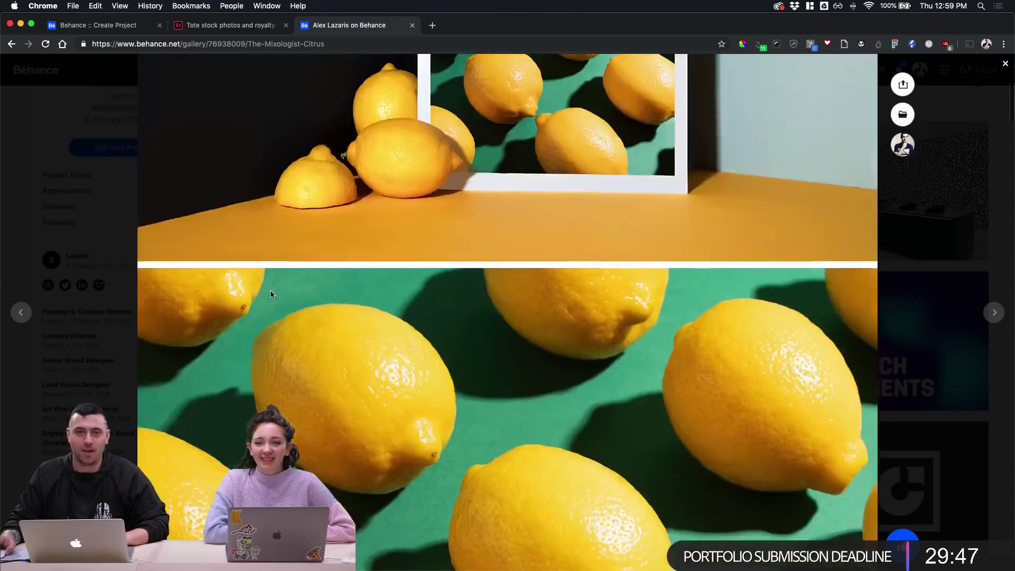
scroll(271, 294, down, 3)
scroll(271, 295, down, 3)
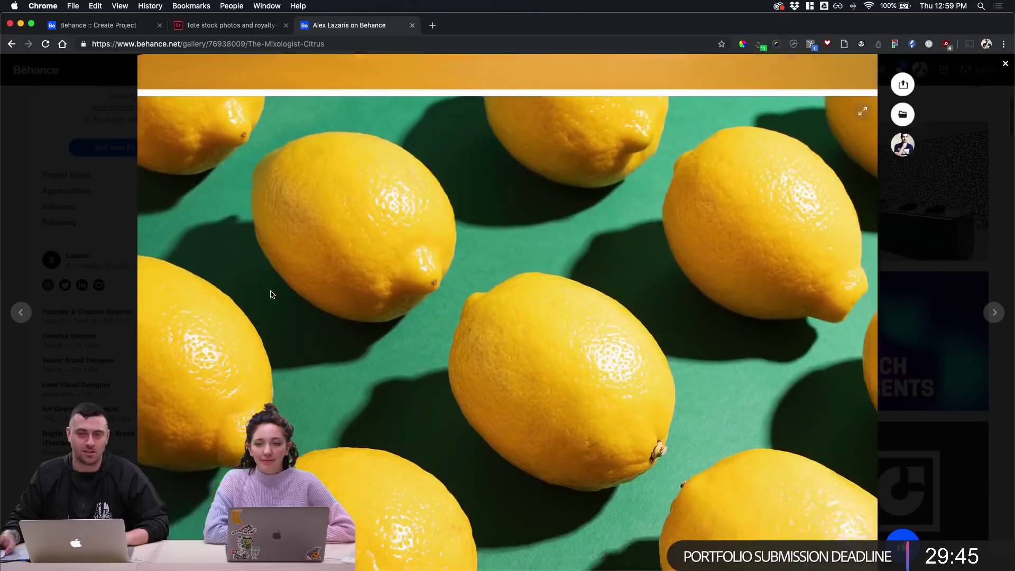
scroll(270, 294, down, 20)
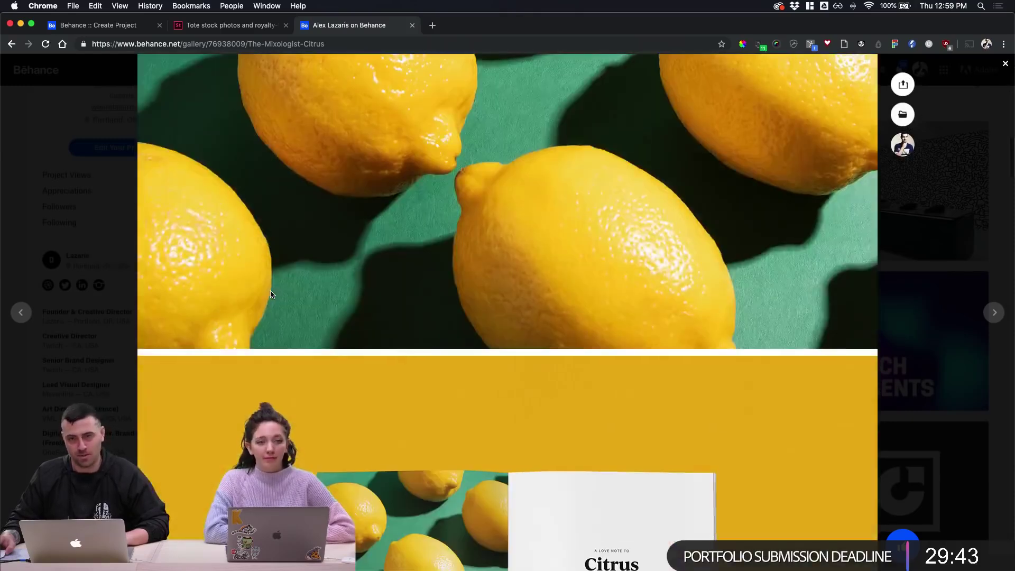
scroll(437, 265, up, 2)
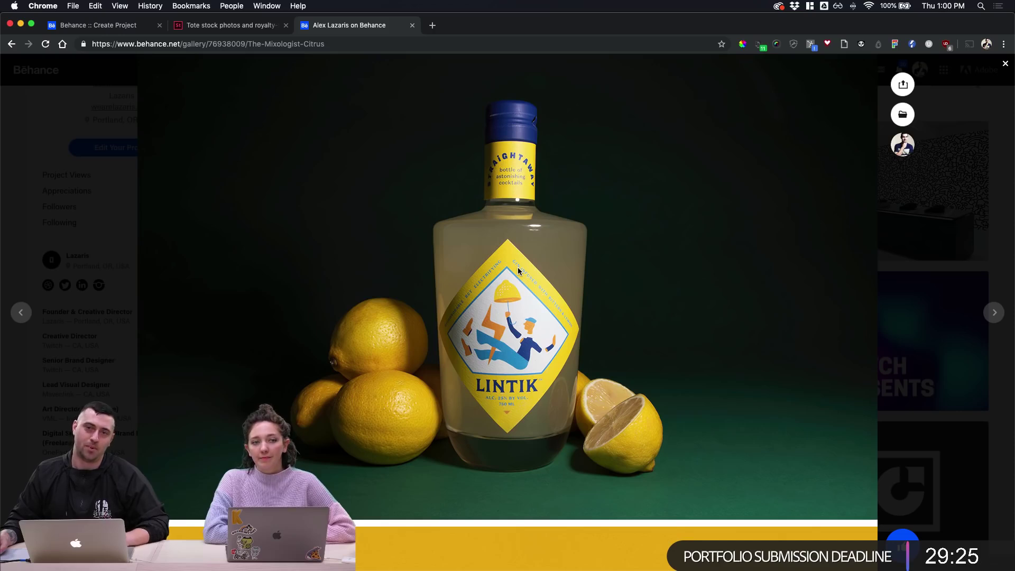
scroll(518, 271, up, 2)
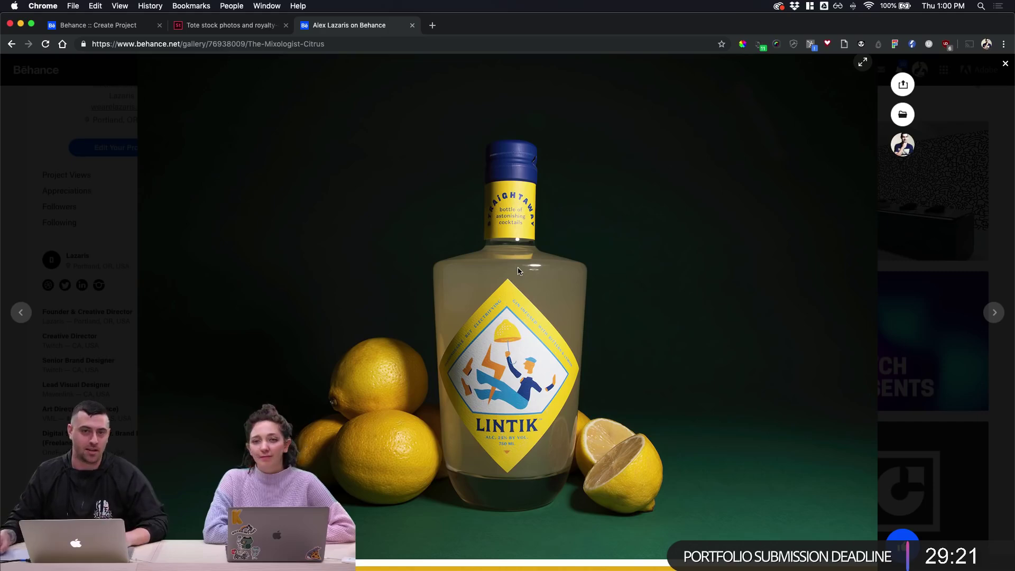
scroll(518, 271, down, 10)
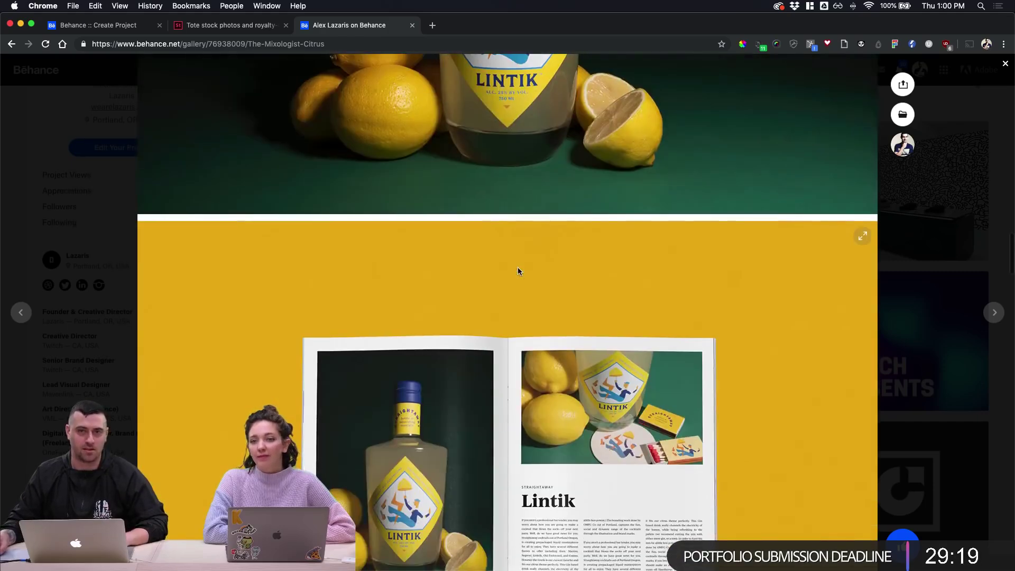
scroll(518, 271, up, 1)
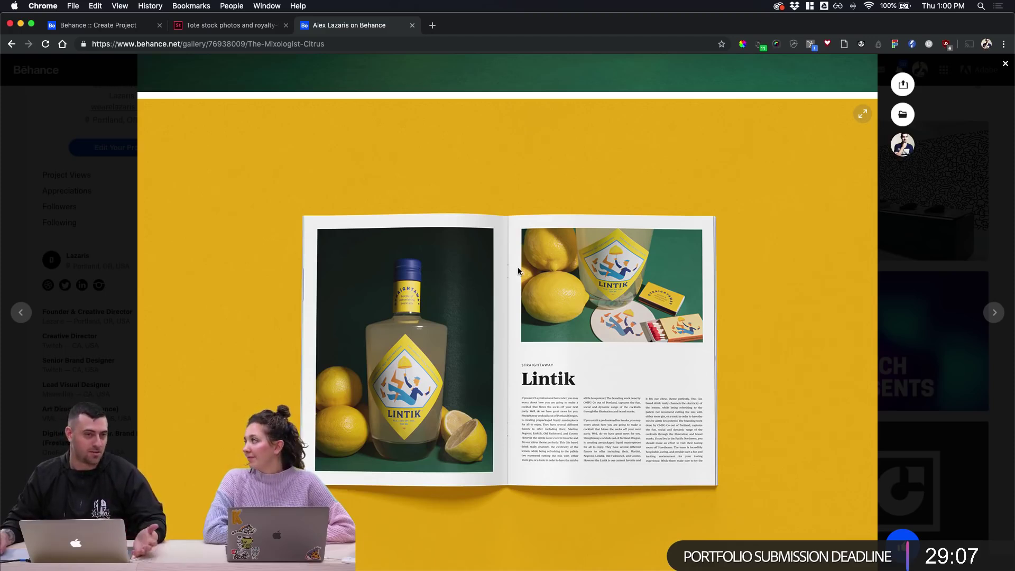
scroll(518, 271, down, 1)
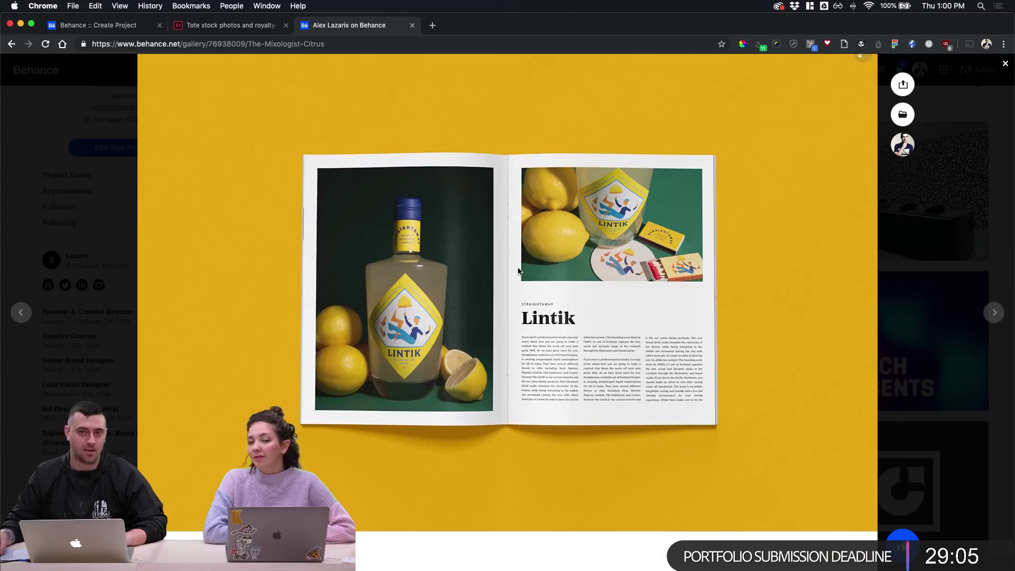
Examine the website layout, Lintik bottle photos and magazine cover in The Mixologist- Citrus project, and close the project
scroll(518, 270, down, 7)
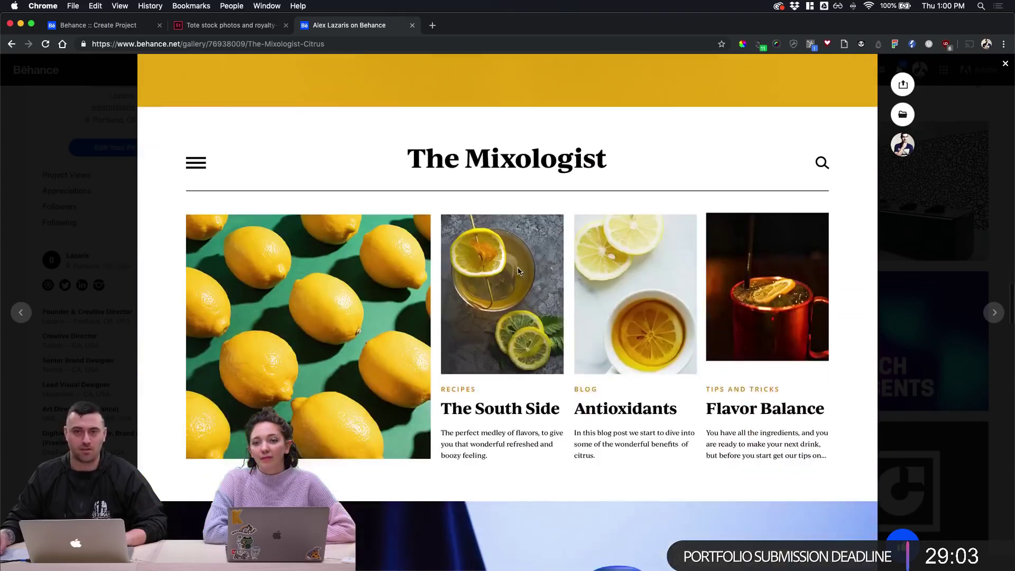
scroll(518, 271, down, 2)
scroll(518, 271, up, 1)
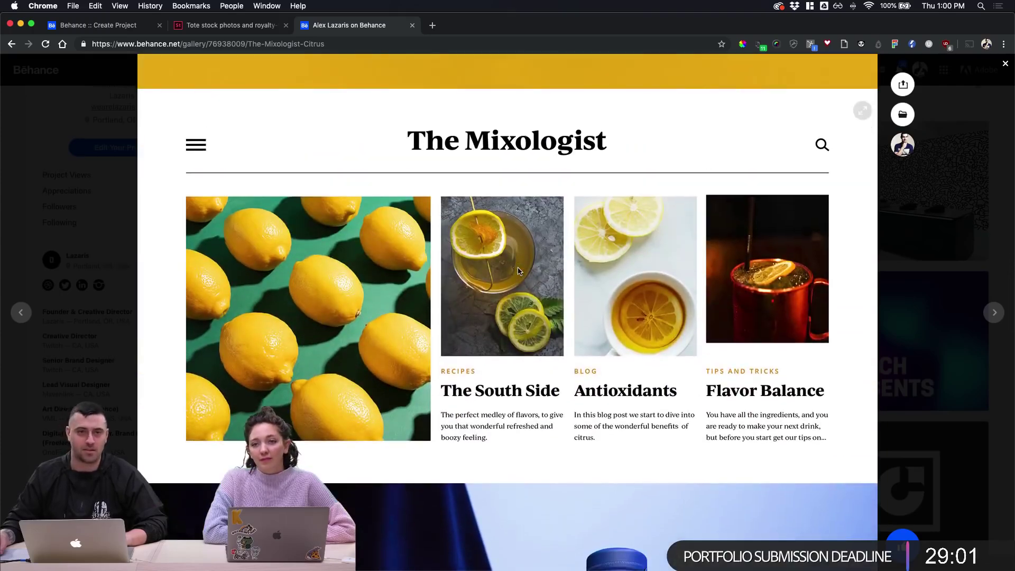
scroll(518, 271, down, 1)
scroll(518, 271, up, 1)
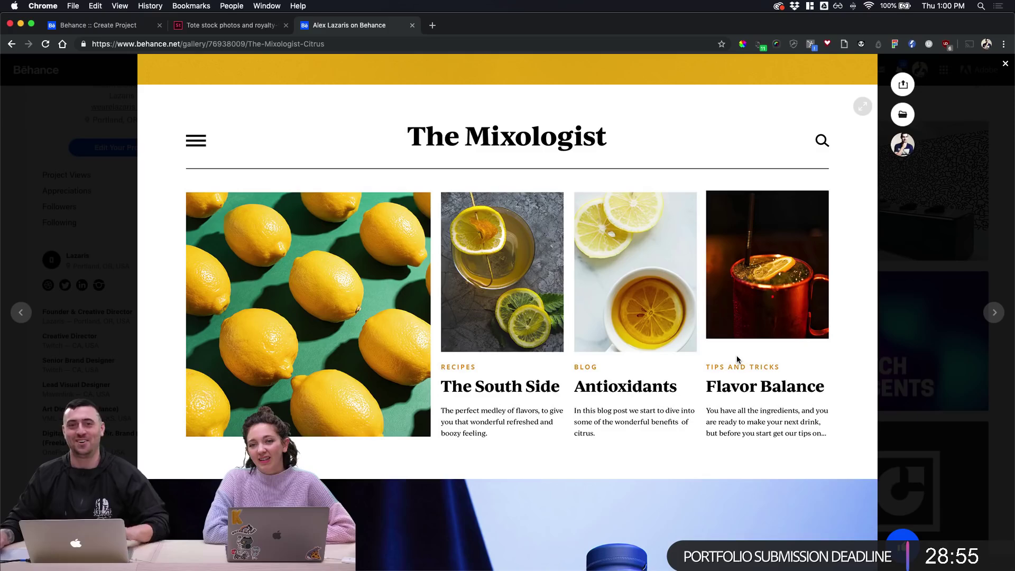
scroll(719, 353, down, 10)
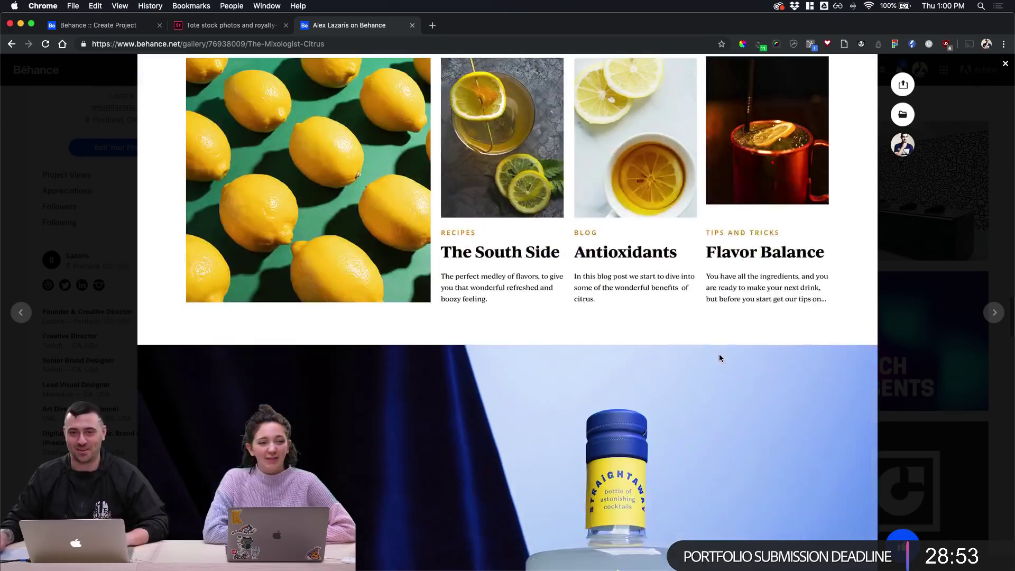
scroll(719, 358, down, 15)
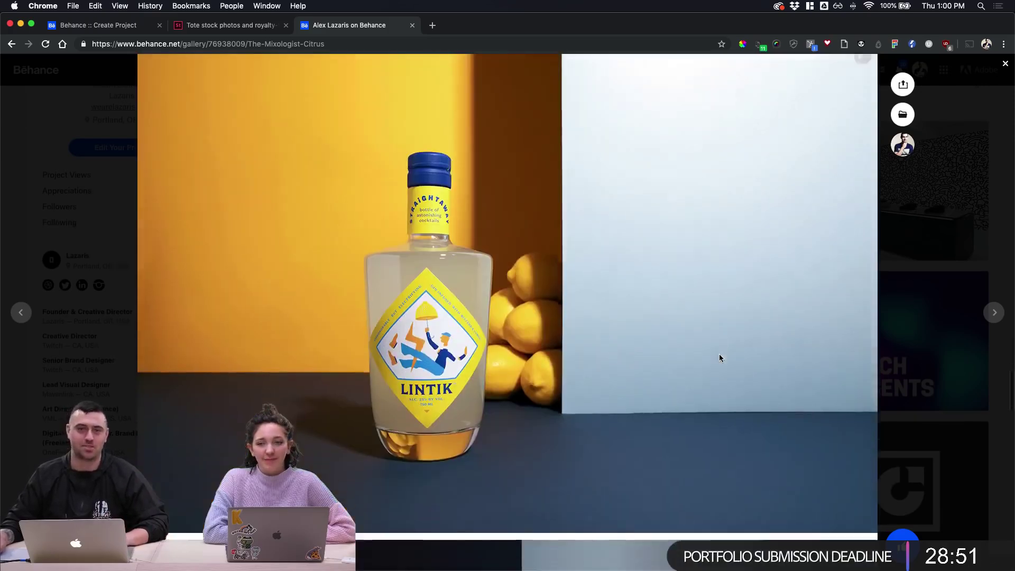
scroll(719, 358, down, 5)
scroll(719, 358, up, 20)
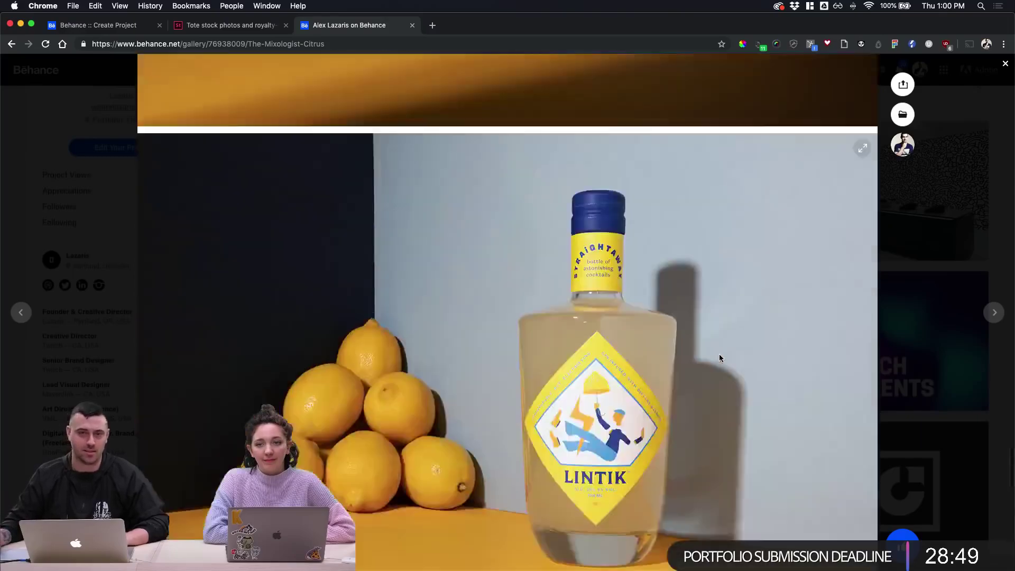
scroll(719, 354, down, 2)
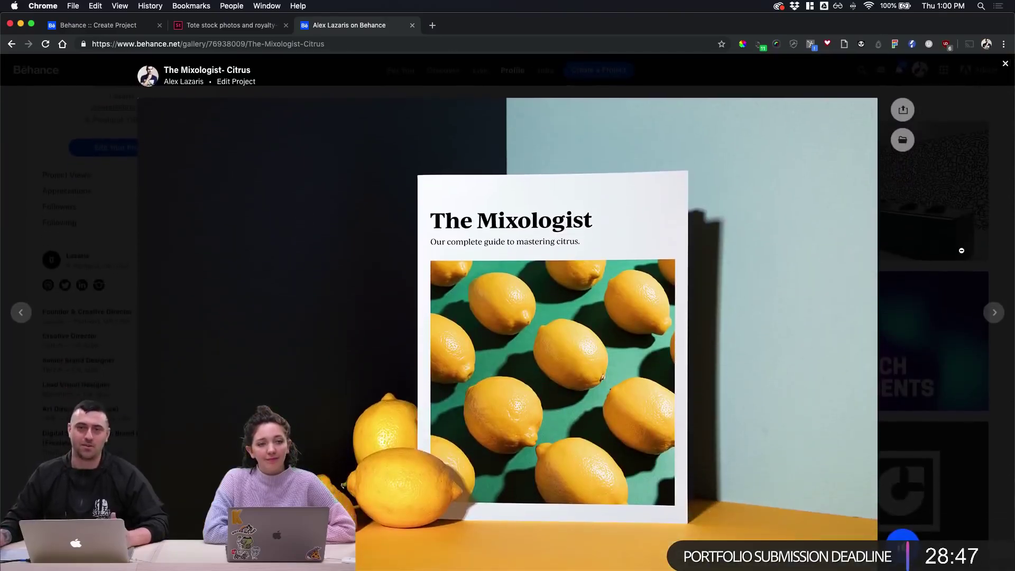
click(941, 257)
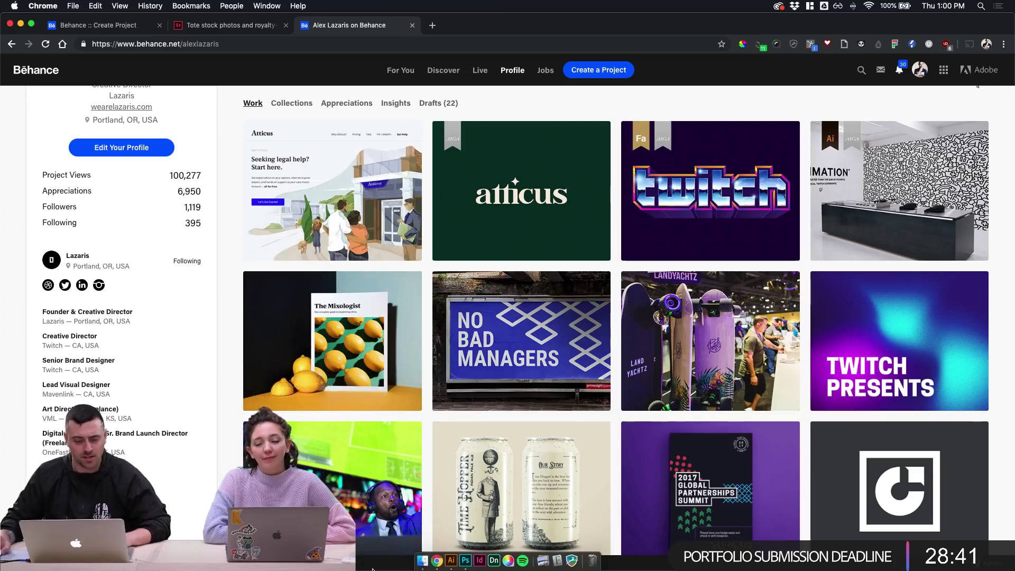
Switch to Photoshop and compare the Blanco graphic with the toy teeth photo hidden and shown
click(465, 560)
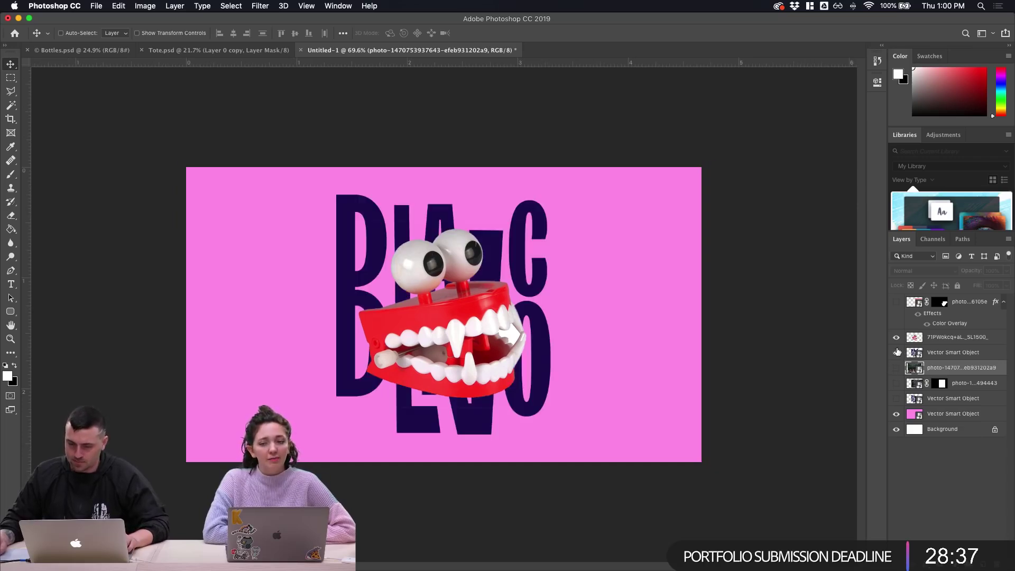
click(896, 339)
click(896, 339)
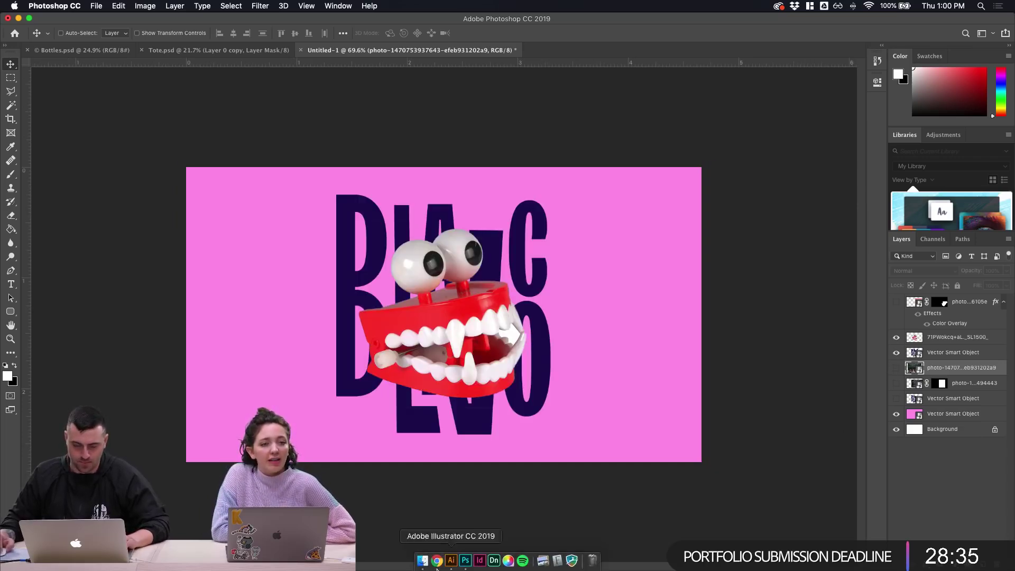
Switch to Chrome and insert an empty photo grid below the three bottles in the Behance project
click(437, 560)
click(233, 25)
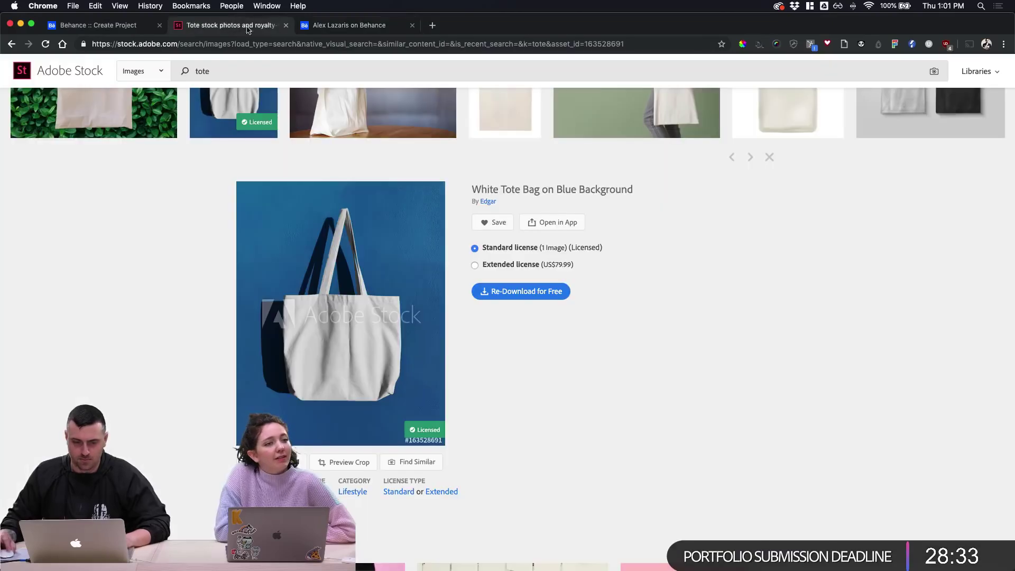
click(64, 25)
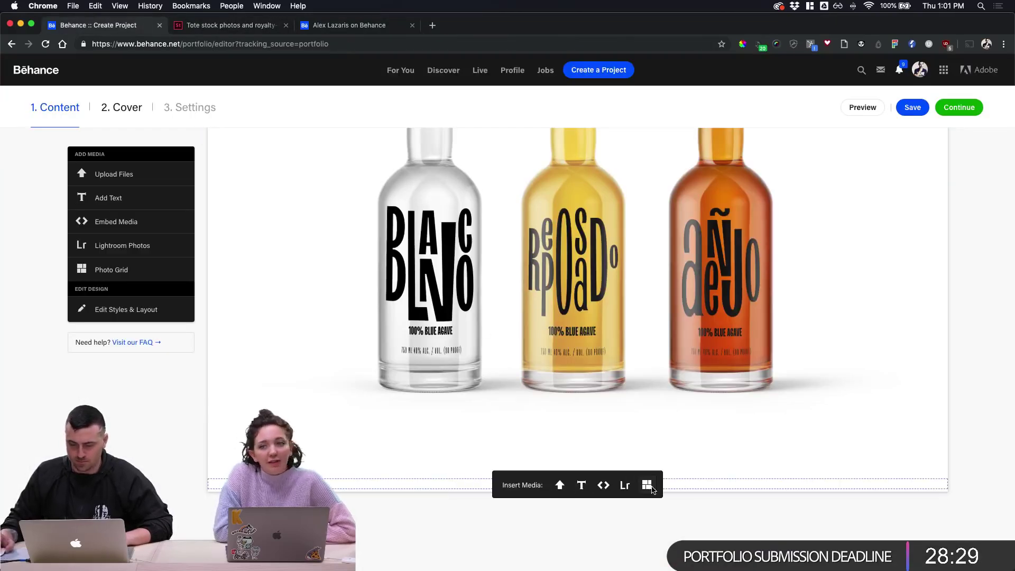
click(647, 485)
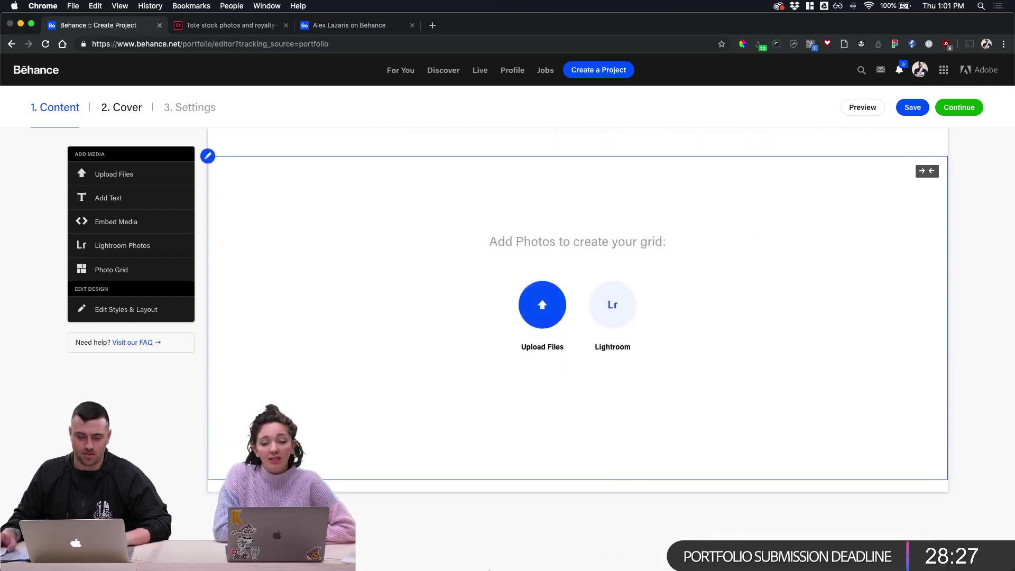
click(543, 305)
key(Escape)
Switch to Illustrator and place a copy of the navy banner with its pink Blanco logo above the pink and navy pair
mouse_move(464, 567)
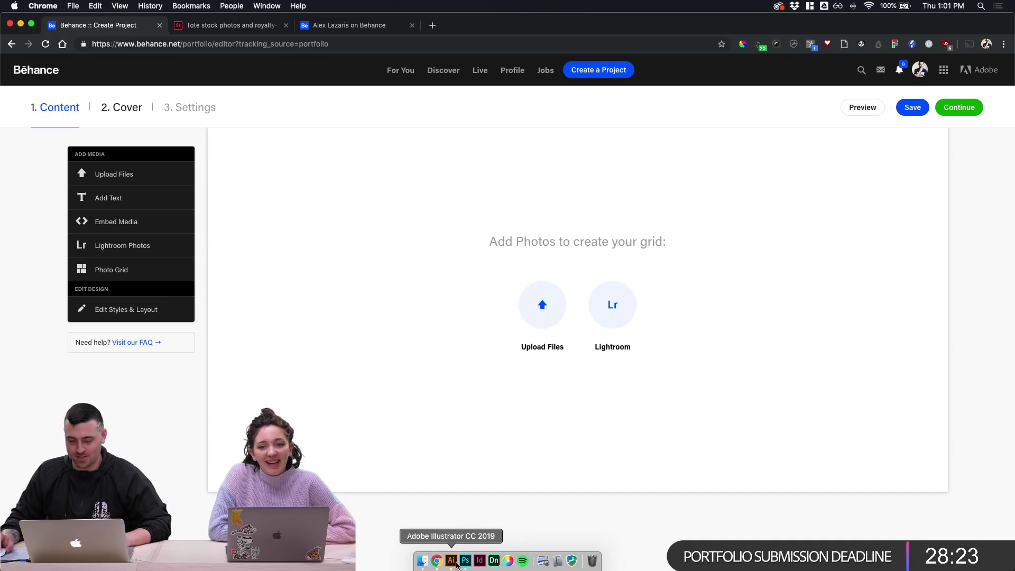
click(465, 562)
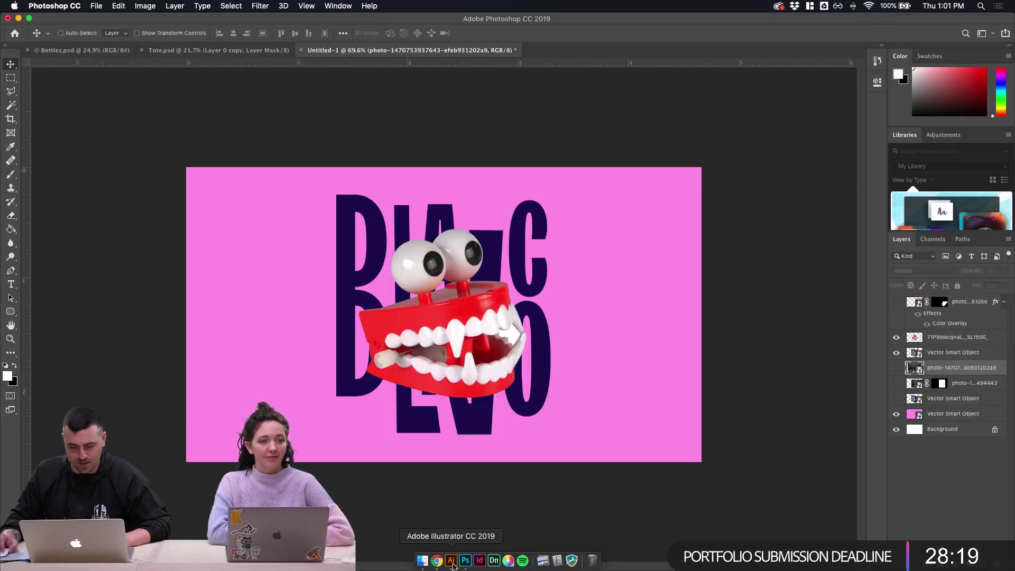
click(437, 562)
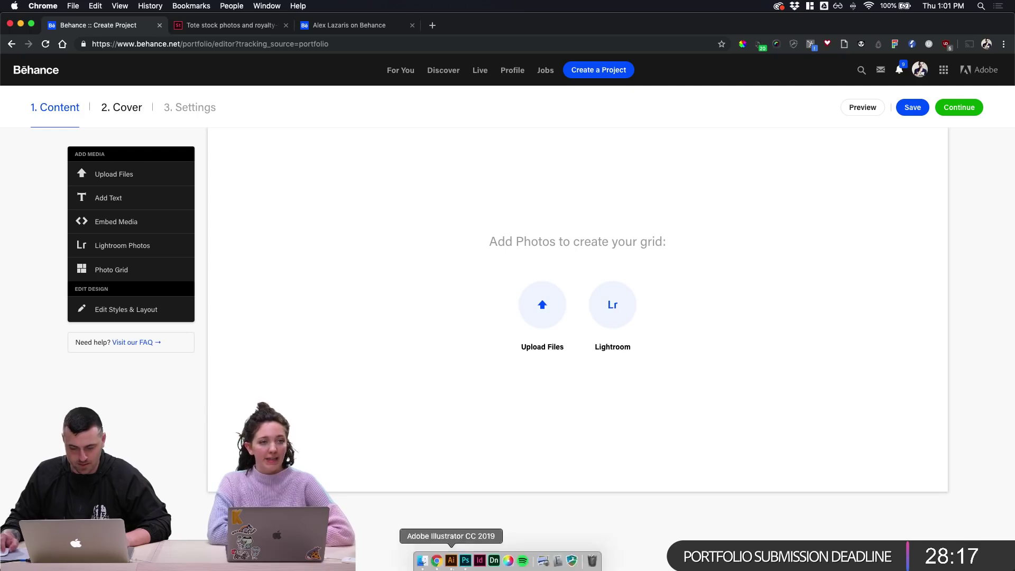
click(451, 561)
scroll(469, 391, down, 5)
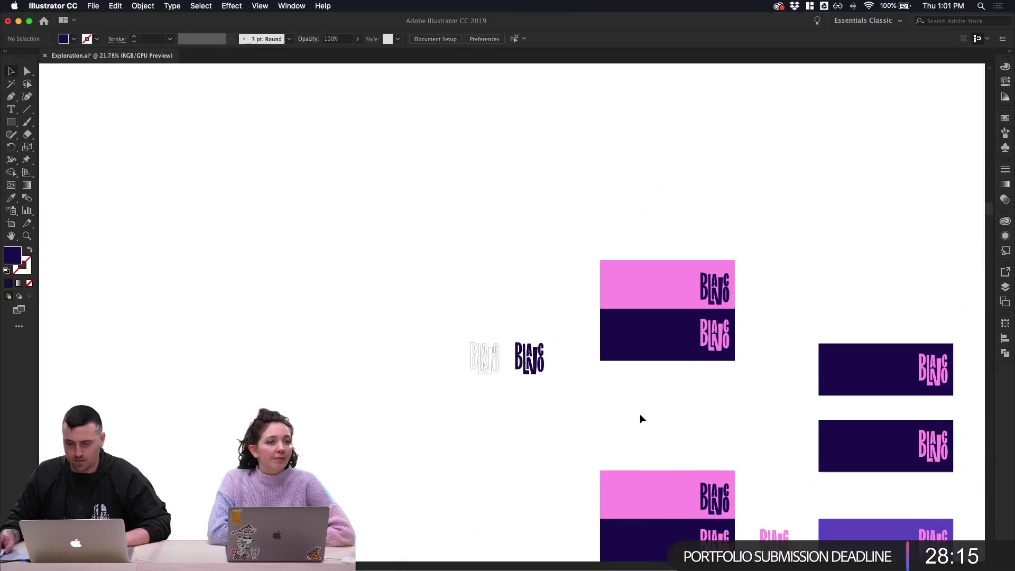
drag(655, 214, 672, 237)
scroll(818, 225, right, 3)
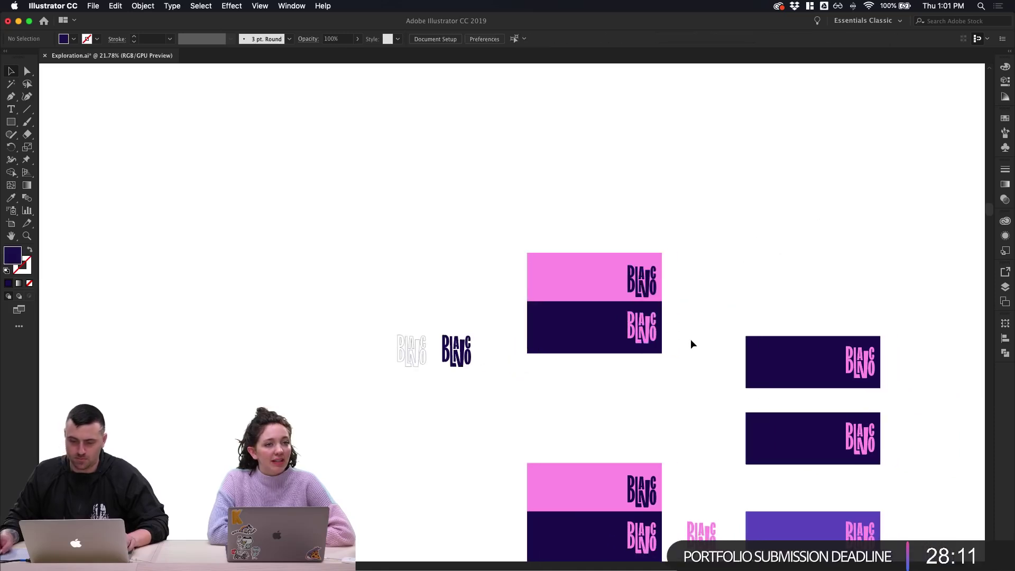
drag(628, 327, 638, 157)
click(725, 178)
scroll(724, 178, up, 2)
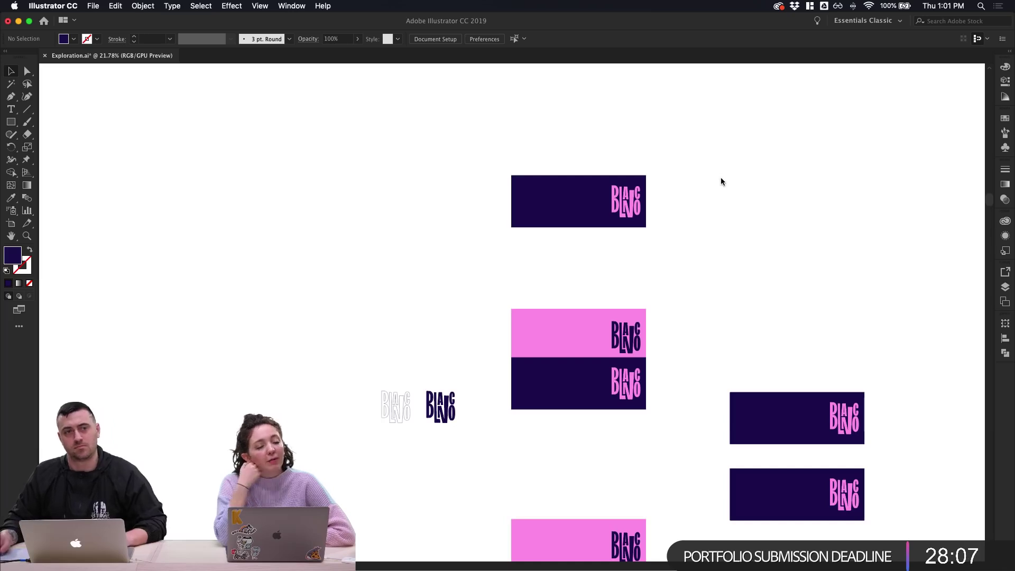
Duplicate the separate navy banner and its logo directly below itself, leaving a narrow gap
scroll(722, 179, up, 3)
click(560, 228)
click(611, 230)
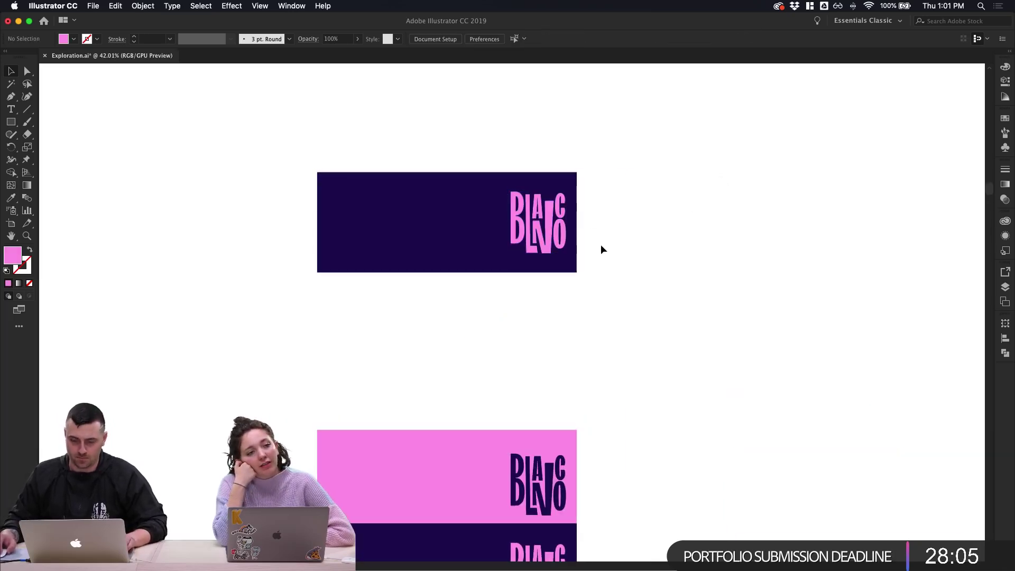
drag(619, 292, 524, 189)
click(651, 198)
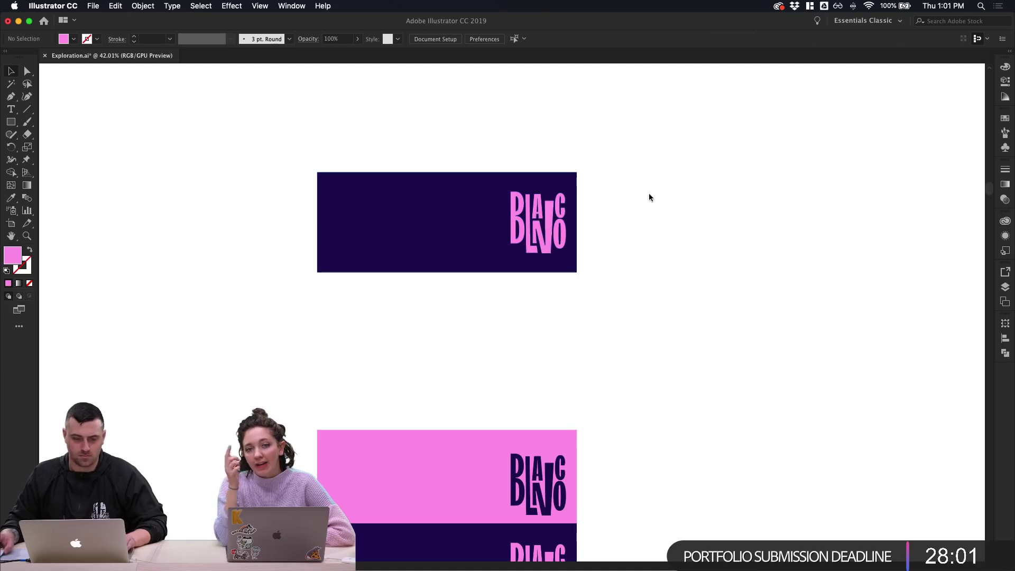
drag(641, 301, 483, 310)
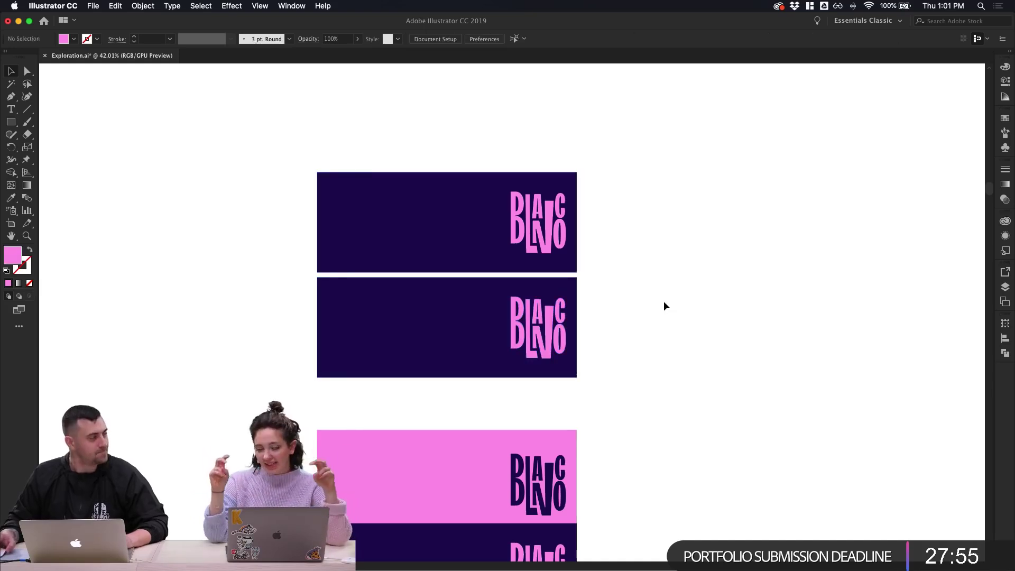
click(467, 317)
click(607, 304)
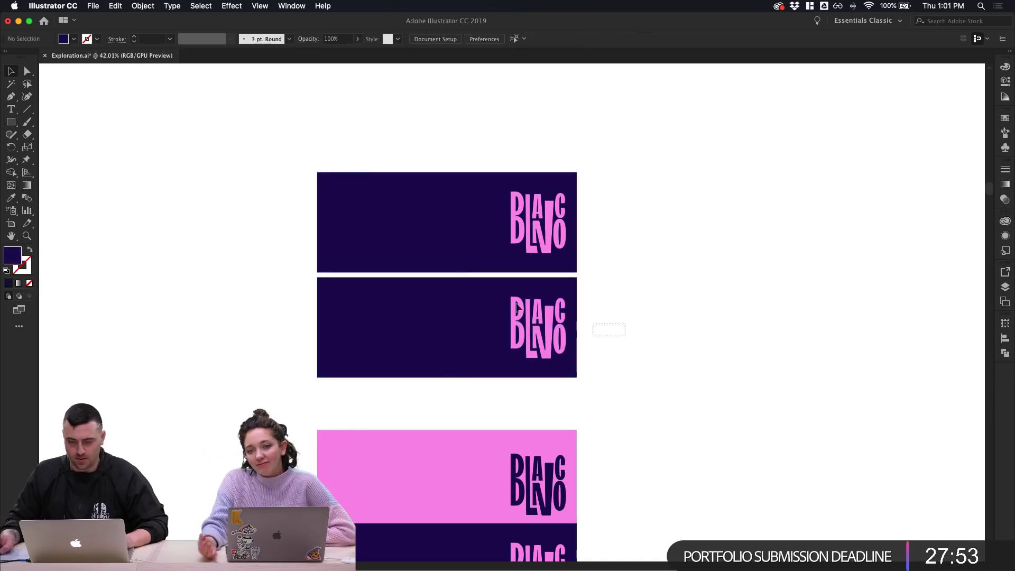
Select the lower navy banner copy together with its pink Blanco logo
scroll(626, 332, down, 2)
click(535, 331)
click(665, 323)
click(568, 331)
shift+click(486, 332)
click(486, 332)
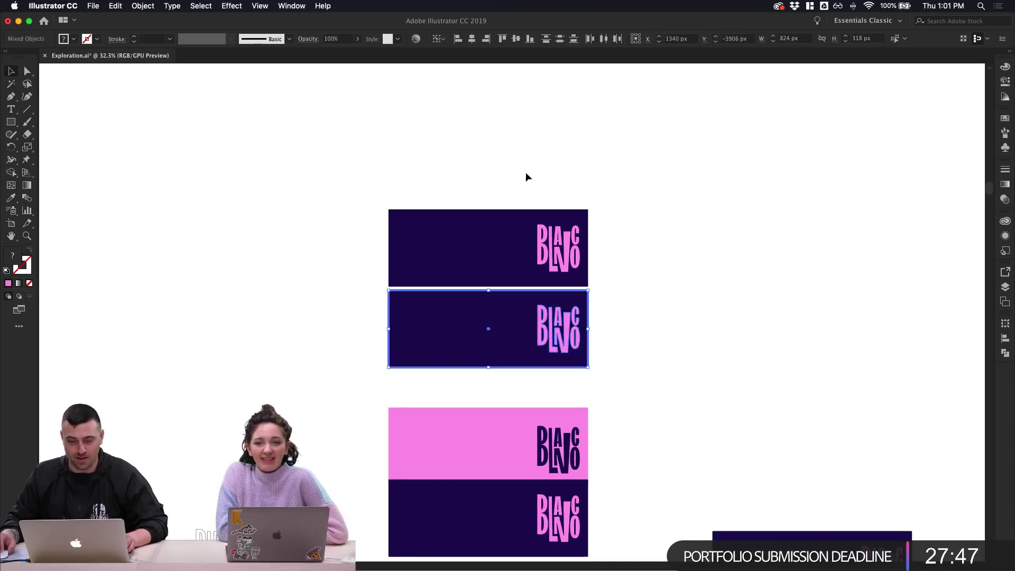
click(418, 39)
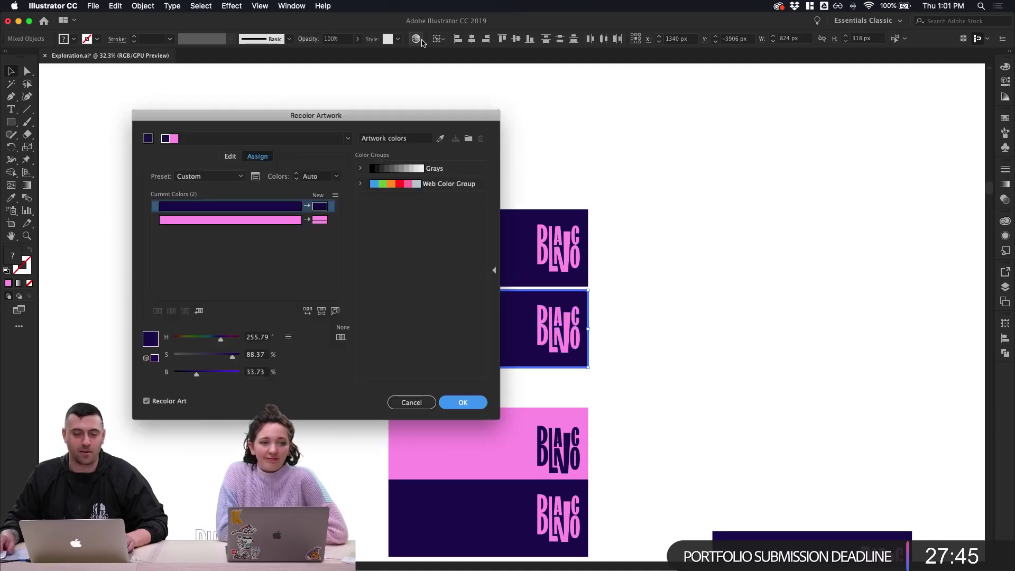
click(229, 156)
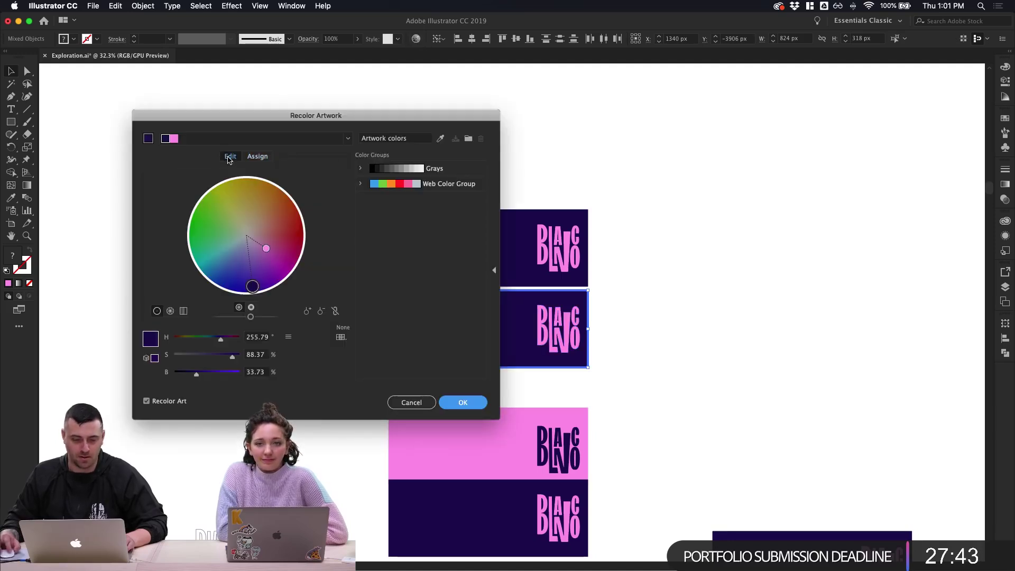
drag(268, 251, 278, 238)
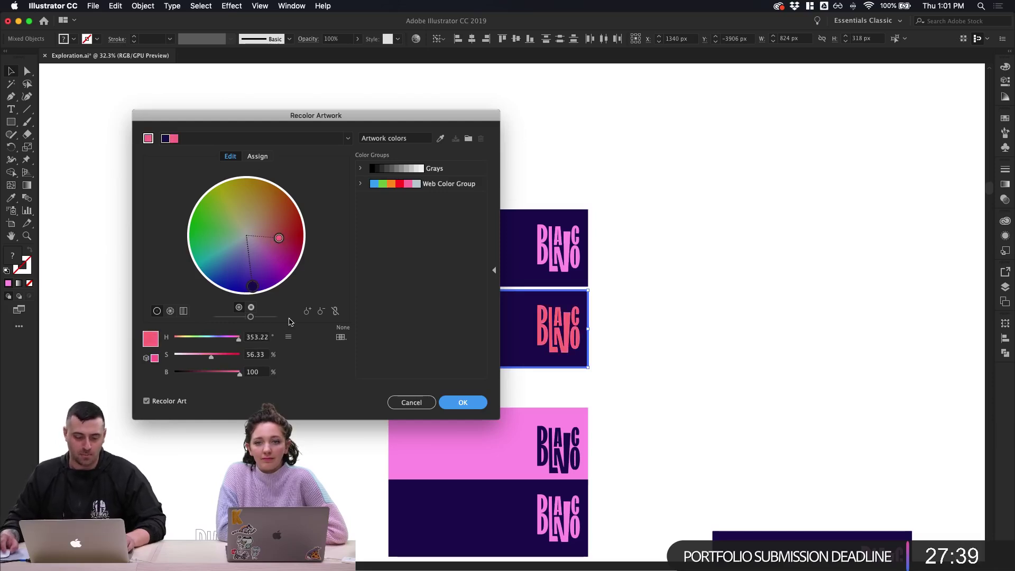
click(411, 402)
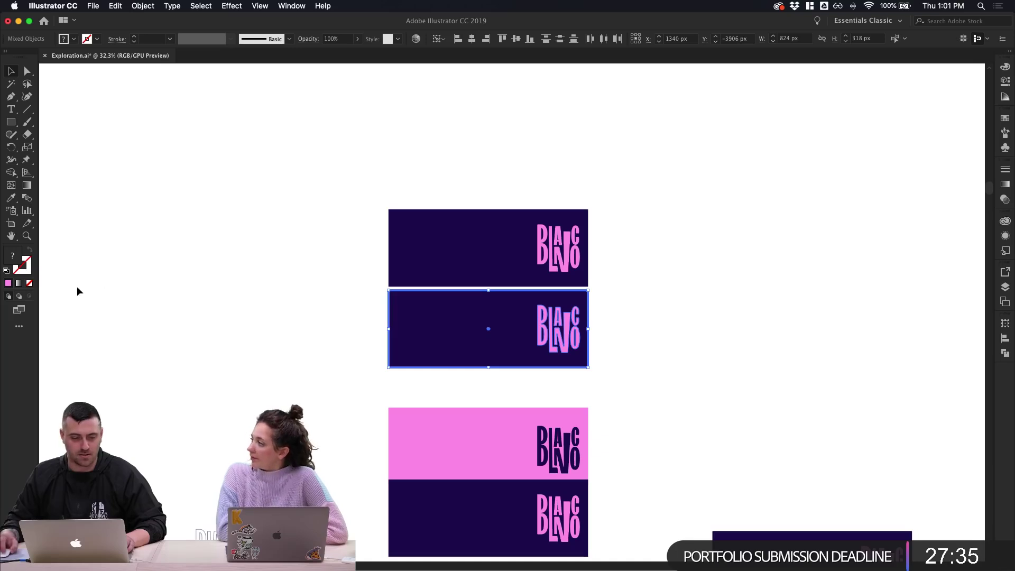
Recolor the lower banner with linked harmony colors, giving the logo H 348.96, S 63.9, B 100 and the background a dark plum
click(416, 38)
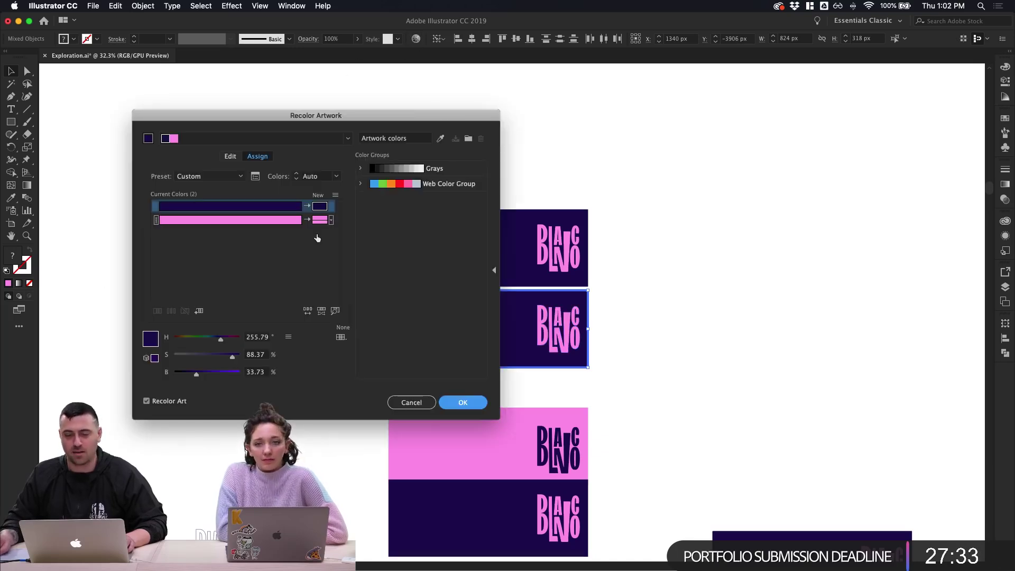
click(231, 156)
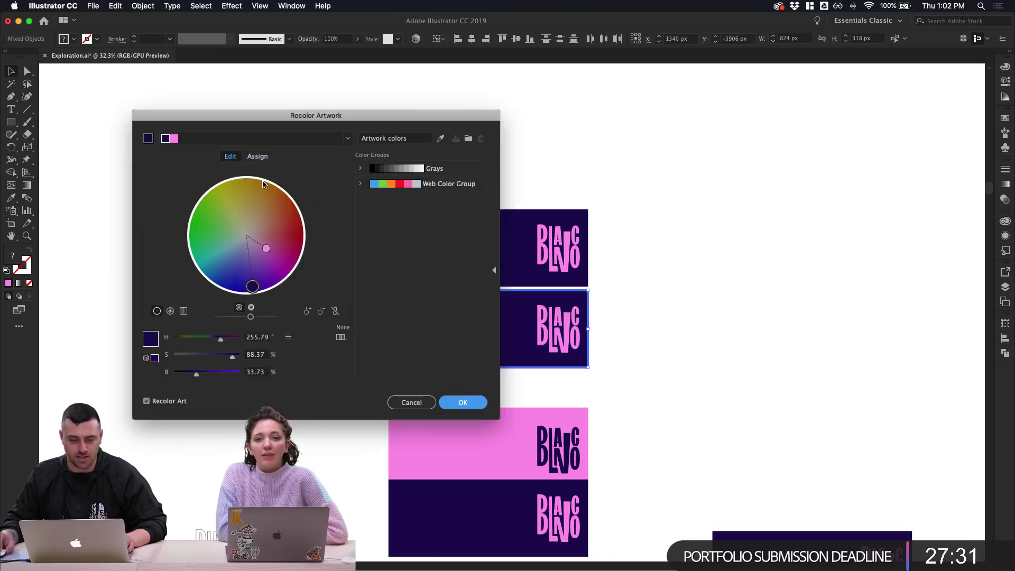
click(335, 311)
drag(266, 248, 285, 239)
drag(310, 122, 251, 104)
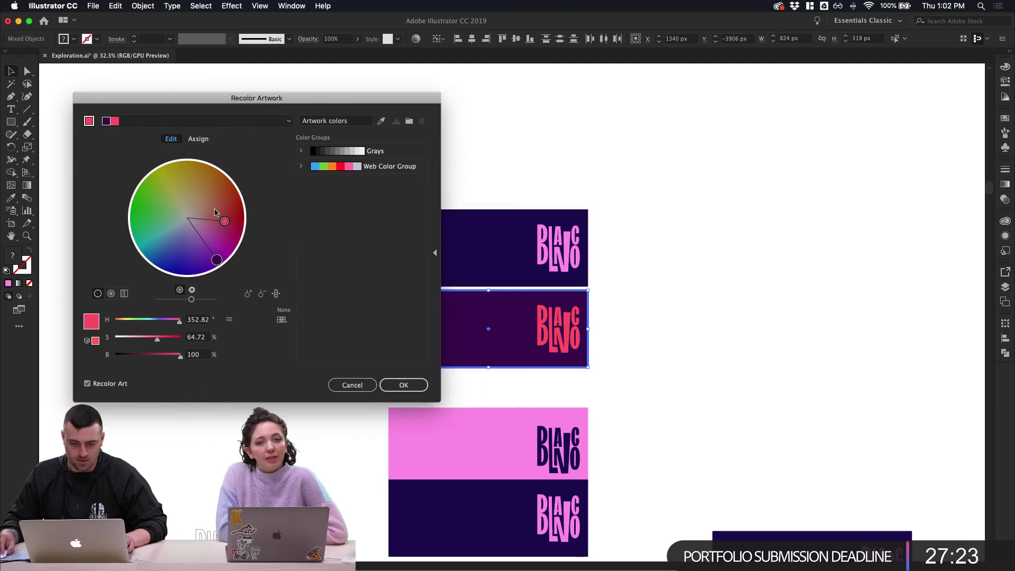
drag(211, 207, 218, 213)
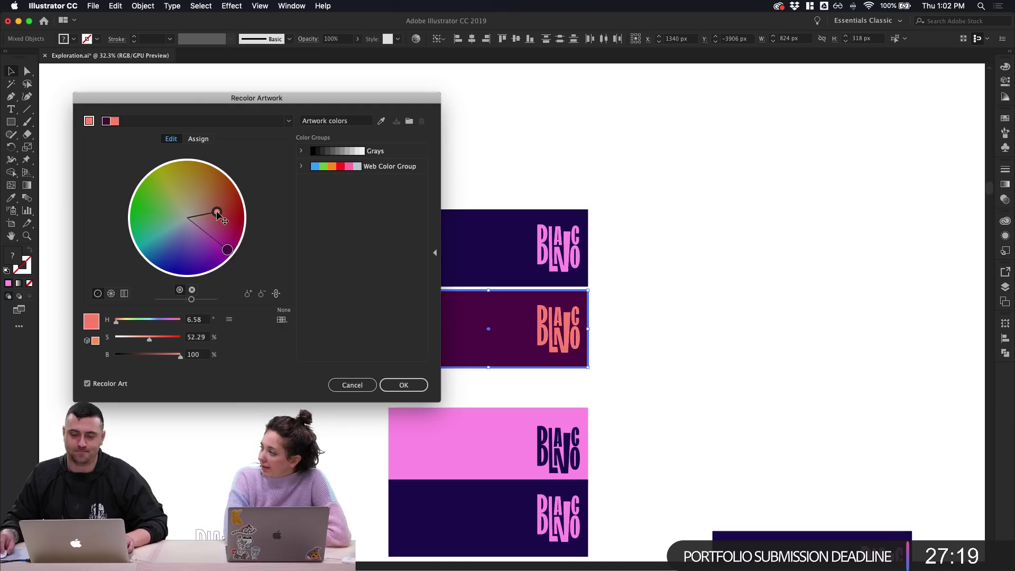
mouse_move(215, 212)
mouse_down()
mouse_move(217, 197)
mouse_move(224, 225)
mouse_up()
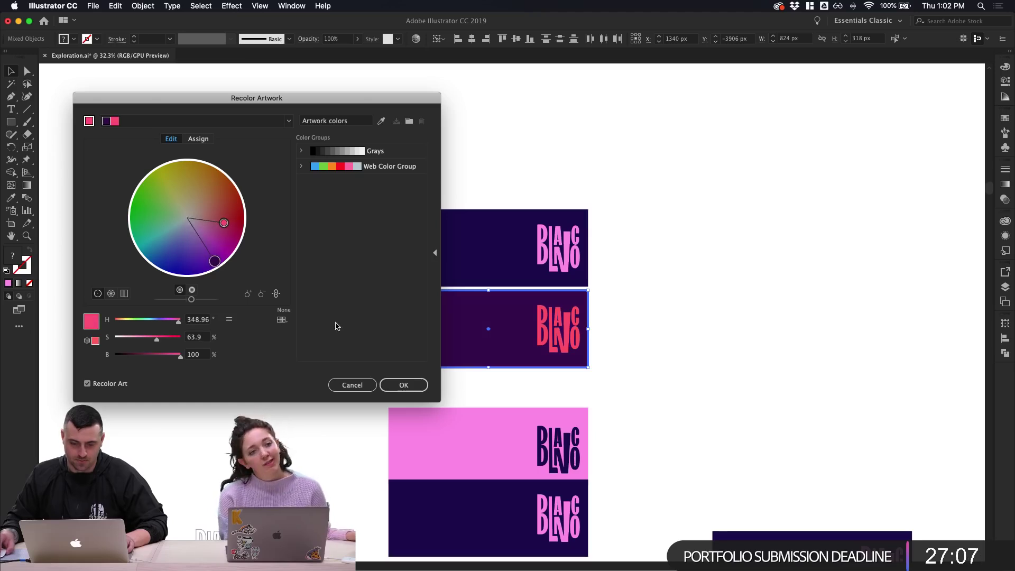
click(404, 385)
click(638, 351)
scroll(637, 351, up, 5)
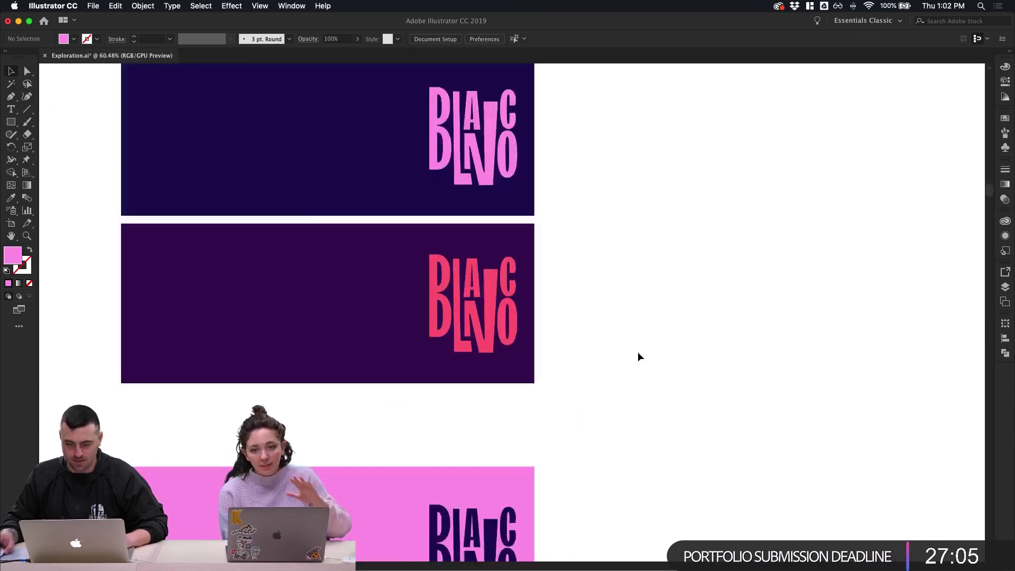
scroll(638, 351, down, 5)
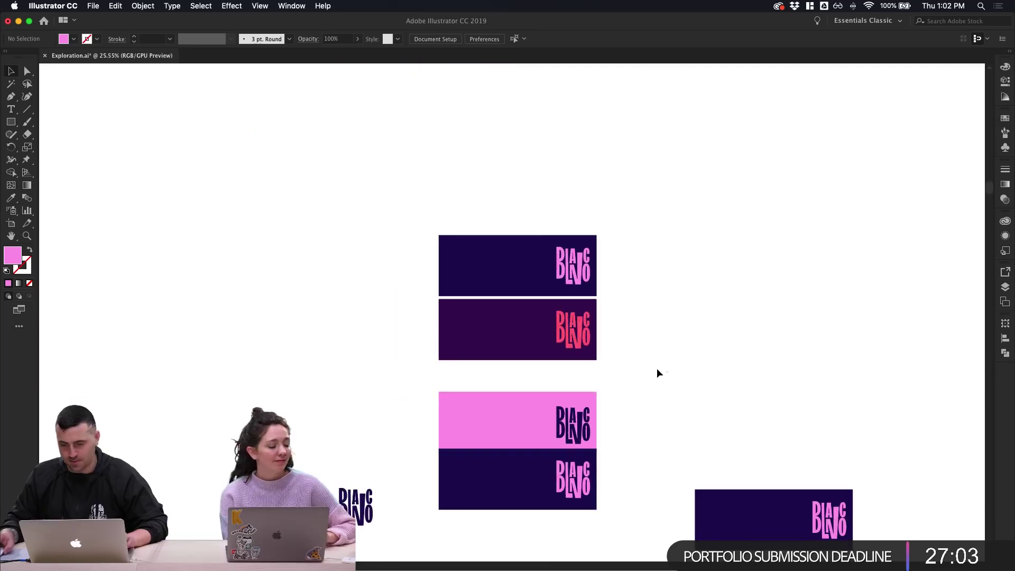
Move the navy and dark purple banners upward and duplicate the purple banner directly beneath them, keeping the stack evenly spaced
click(573, 343)
click(642, 361)
click(555, 338)
click(658, 336)
drag(646, 359, 517, 320)
click(628, 324)
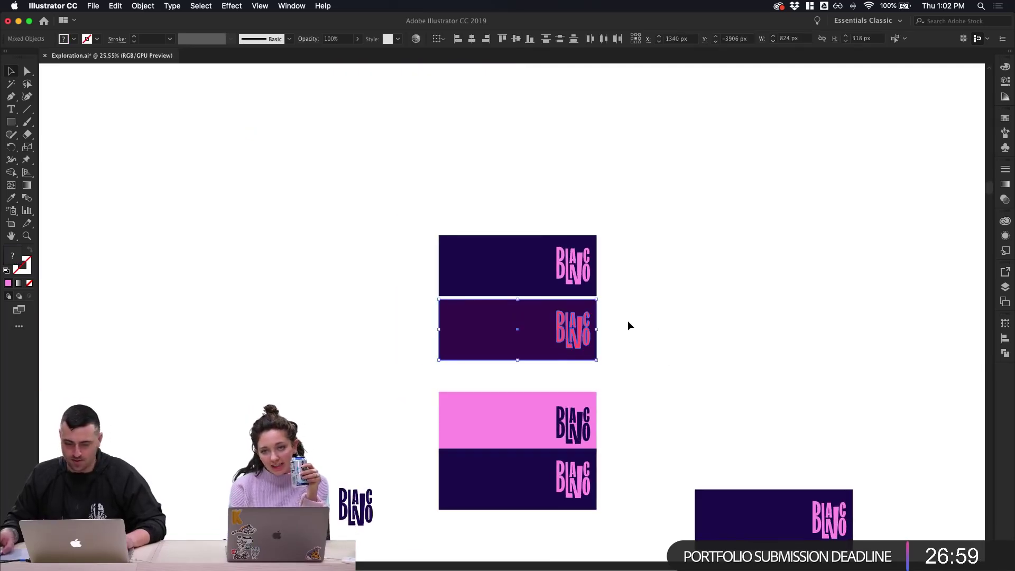
drag(611, 363, 408, 222)
drag(494, 276, 475, 148)
drag(631, 257, 499, 264)
click(620, 275)
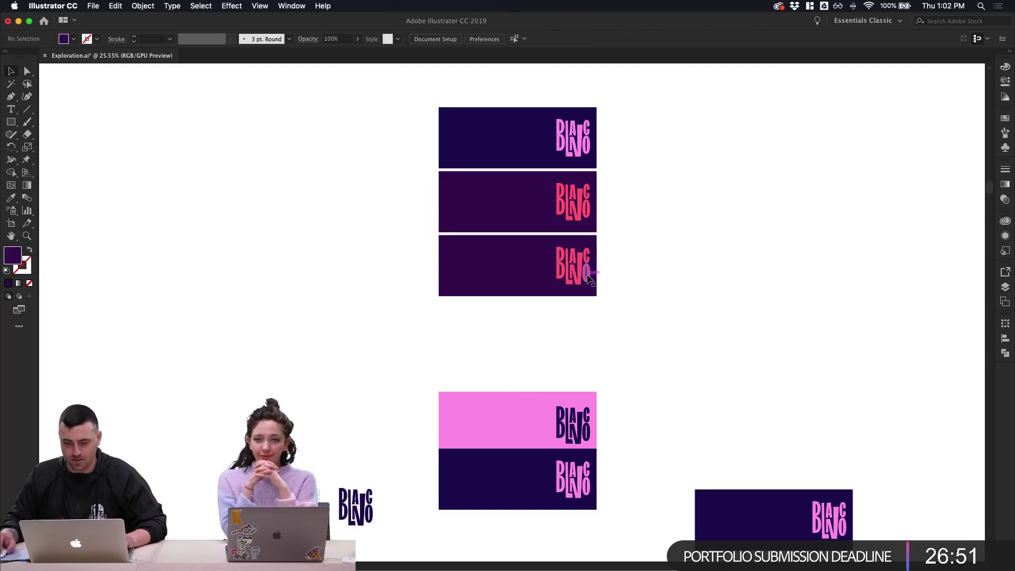
click(503, 267)
click(516, 267)
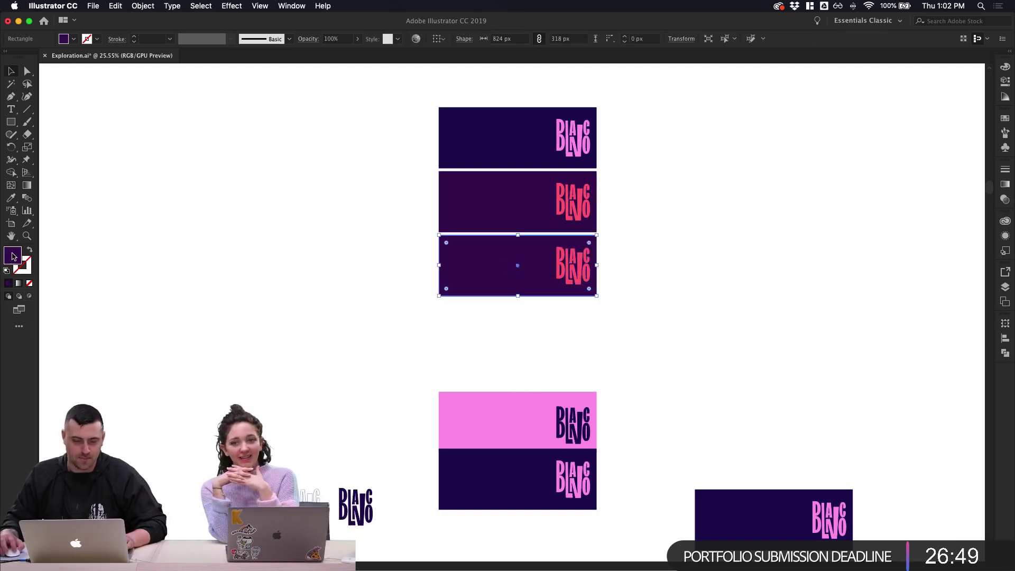
double_click(15, 259)
click(129, 172)
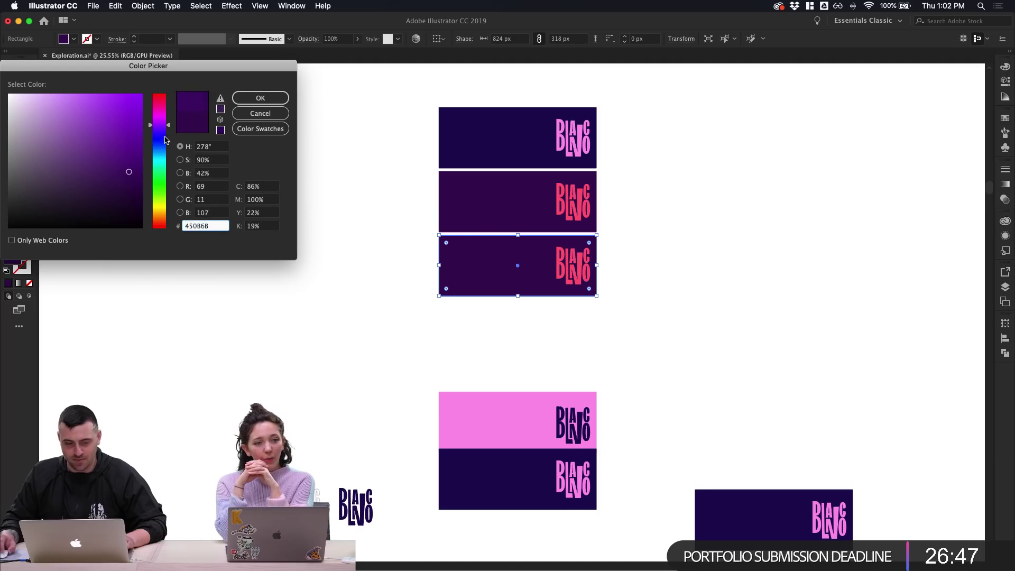
drag(169, 131, 167, 139)
drag(112, 116, 107, 108)
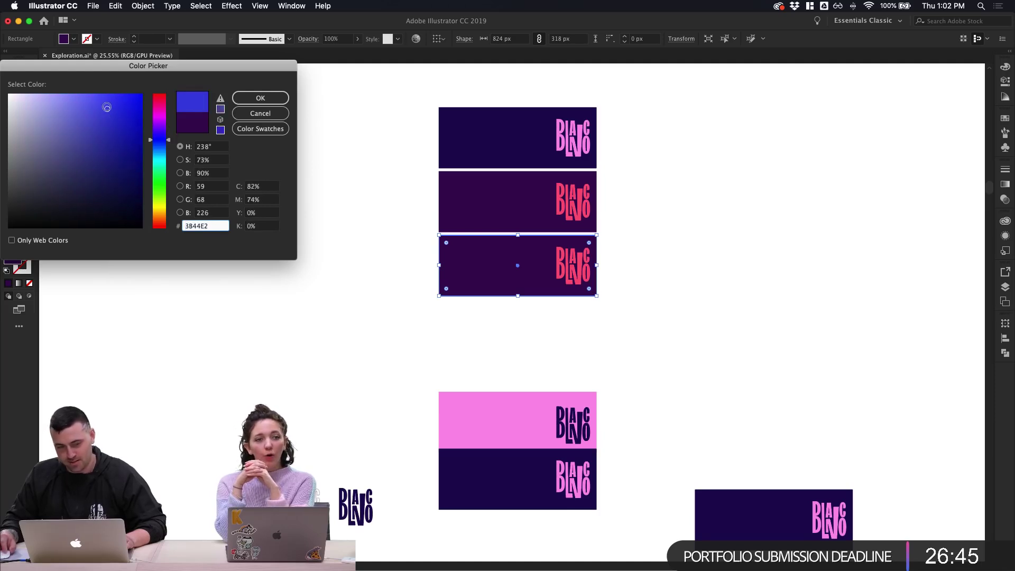
click(260, 114)
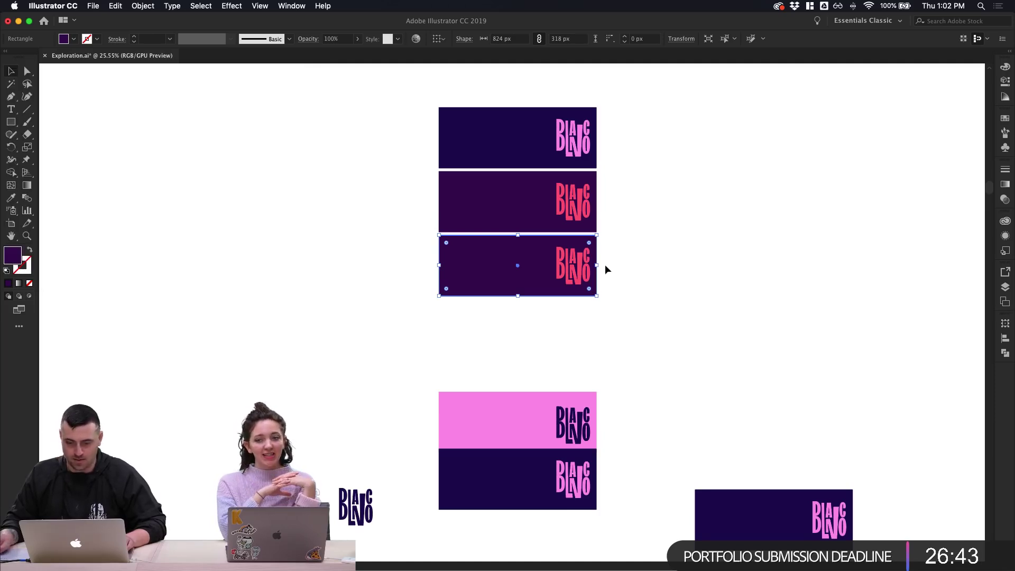
drag(604, 264, 509, 244)
click(437, 39)
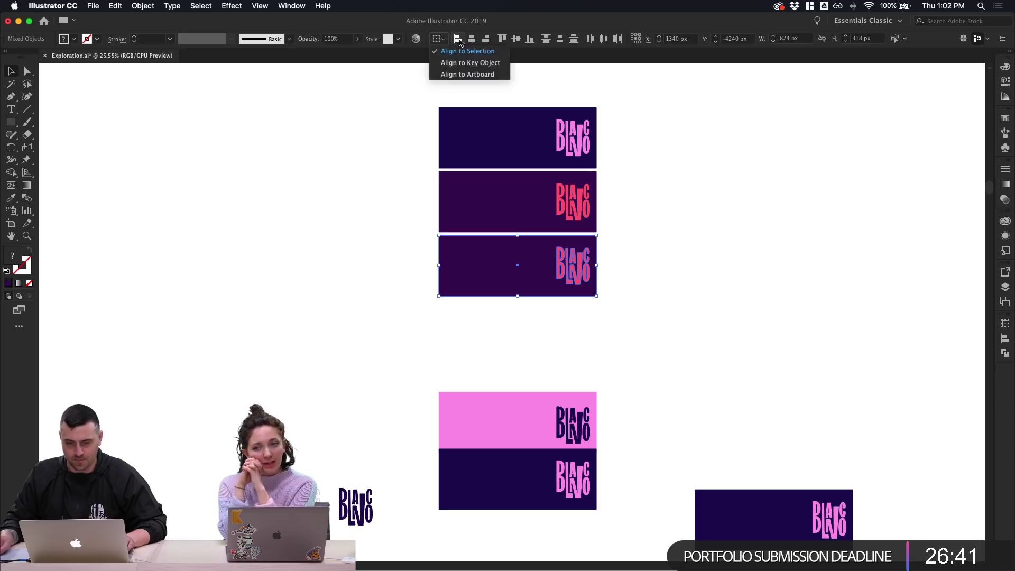
click(516, 27)
click(417, 39)
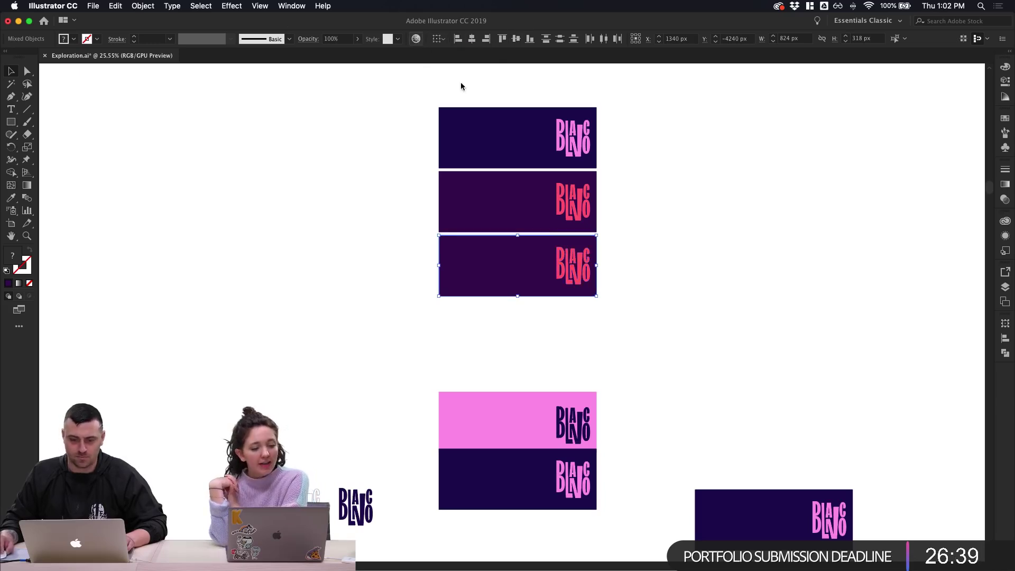
click(172, 139)
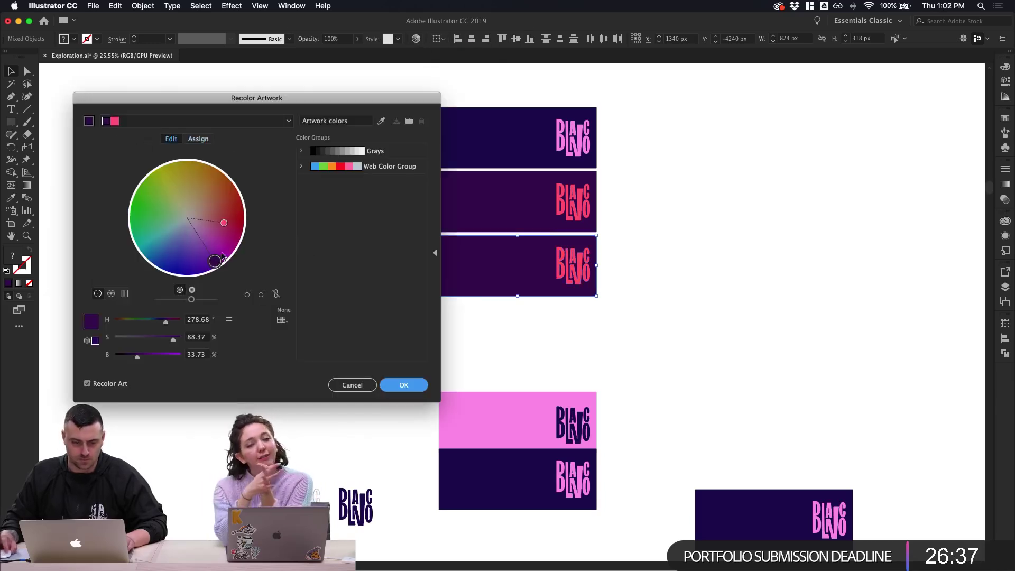
drag(214, 261, 187, 263)
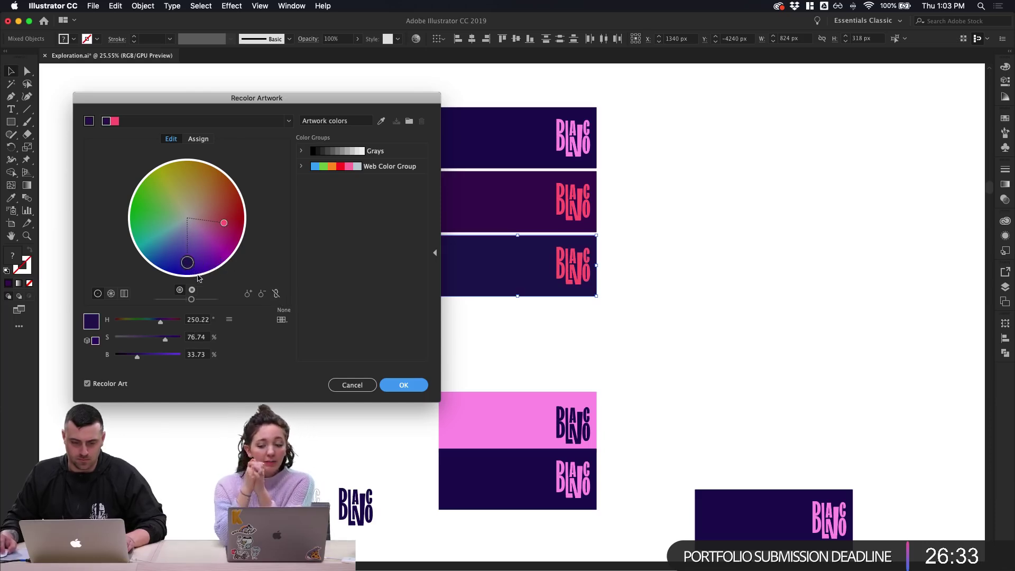
mouse_move(187, 263)
mouse_down()
mouse_move(185, 242)
mouse_move(172, 257)
mouse_move(174, 246)
mouse_move(188, 263)
mouse_move(169, 268)
mouse_move(154, 235)
mouse_move(138, 233)
mouse_move(150, 241)
mouse_move(158, 229)
mouse_up()
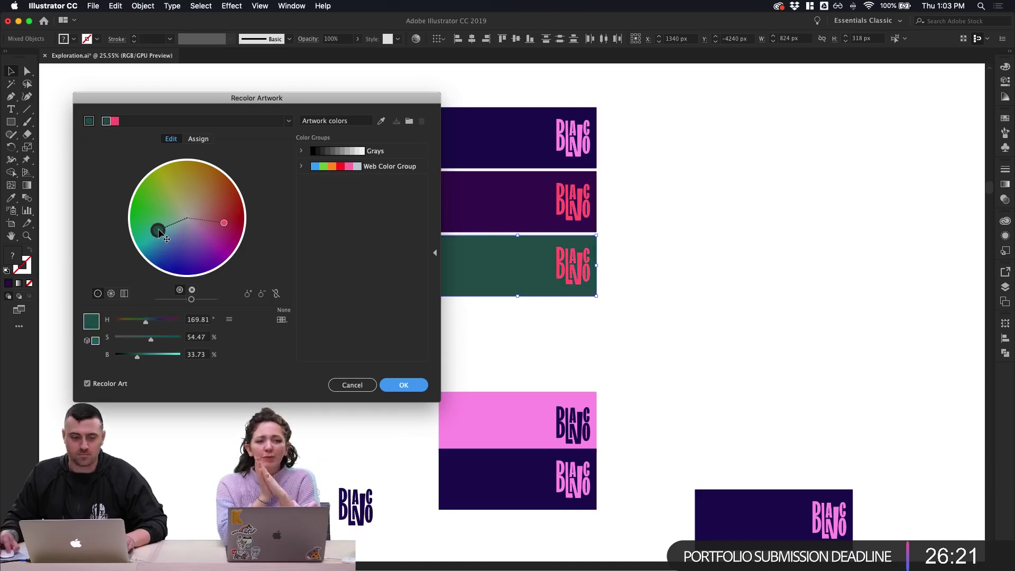
key(Escape)
Using Recolor Artwork on the bottom banner, make the logo pale mint (H 167.7°, S 13.19%, B 100%) and mute the purple background
drag(629, 303, 600, 269)
click(416, 39)
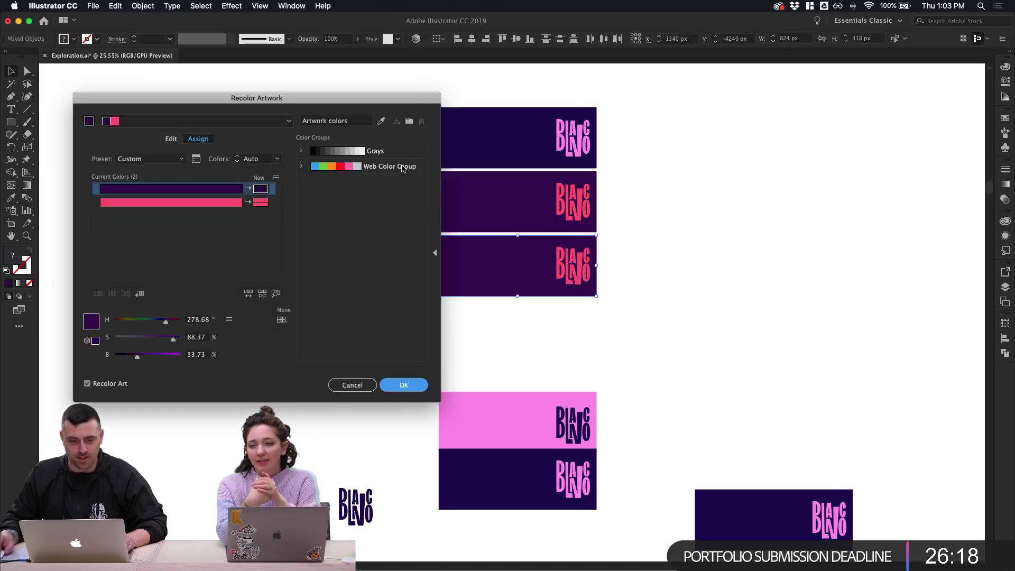
click(174, 139)
mouse_move(213, 262)
mouse_down()
mouse_move(186, 260)
mouse_move(144, 235)
mouse_move(193, 237)
mouse_move(187, 244)
mouse_move(189, 230)
mouse_move(145, 211)
mouse_move(185, 195)
mouse_move(231, 212)
mouse_move(232, 225)
mouse_move(201, 249)
mouse_move(204, 217)
mouse_move(161, 215)
mouse_move(154, 236)
mouse_move(181, 222)
mouse_up()
click(273, 293)
click(276, 294)
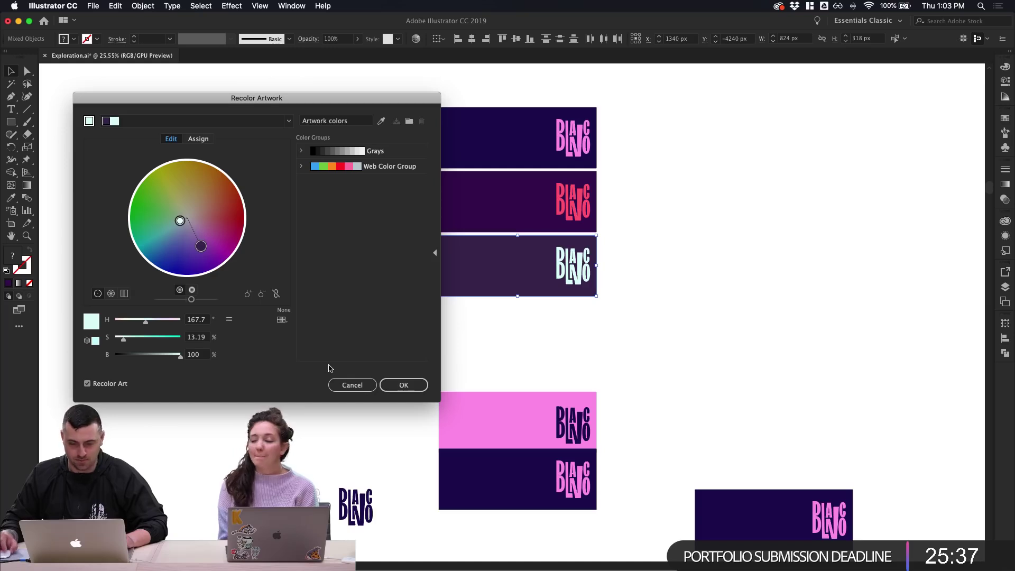
Shift the bottom banner's background to a muted dark slate blue on the color wheel and apply the recoloring
mouse_move(201, 246)
mouse_down()
mouse_move(210, 252)
mouse_move(192, 250)
mouse_up()
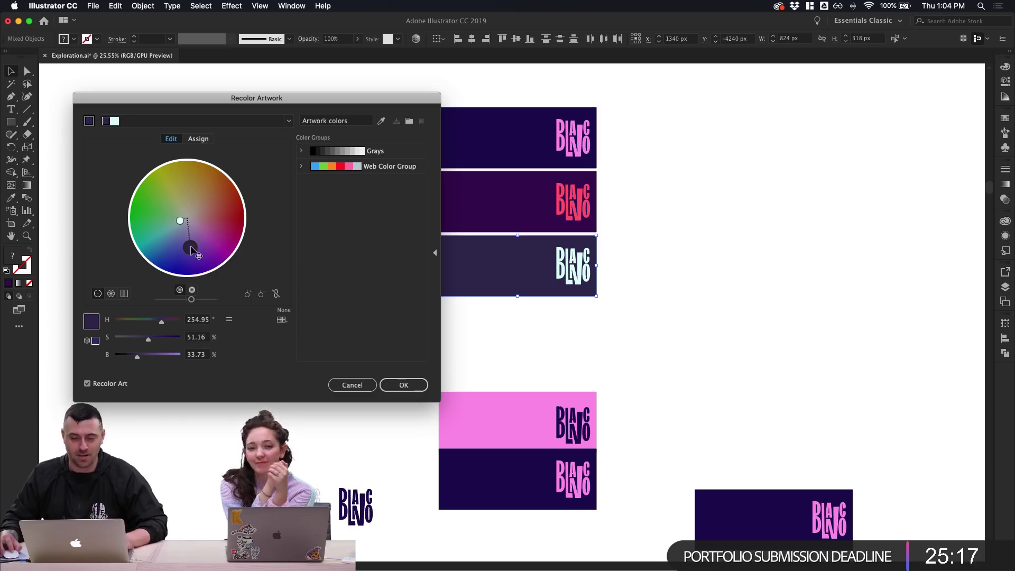
drag(191, 247, 188, 248)
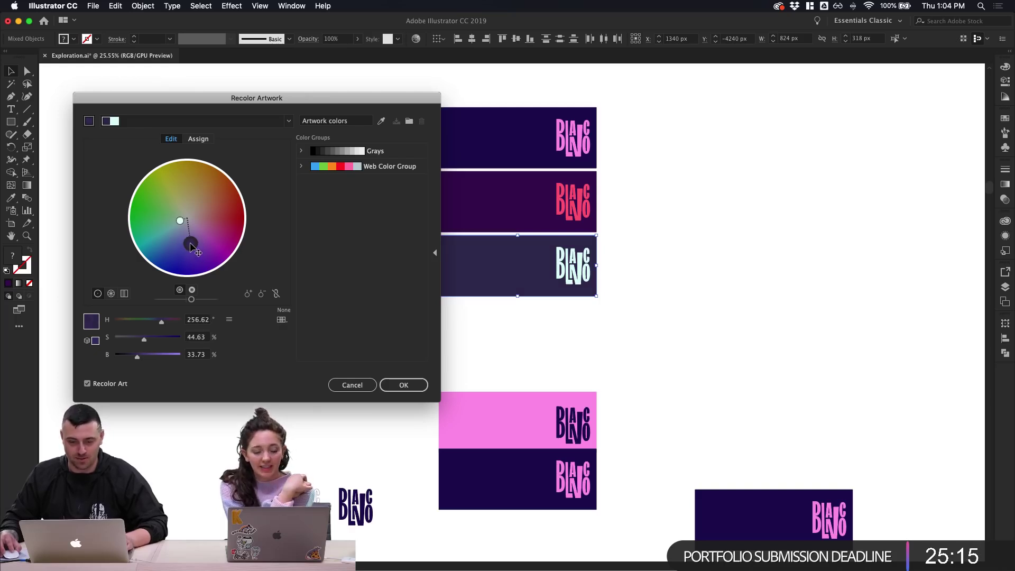
drag(190, 243, 186, 243)
click(403, 385)
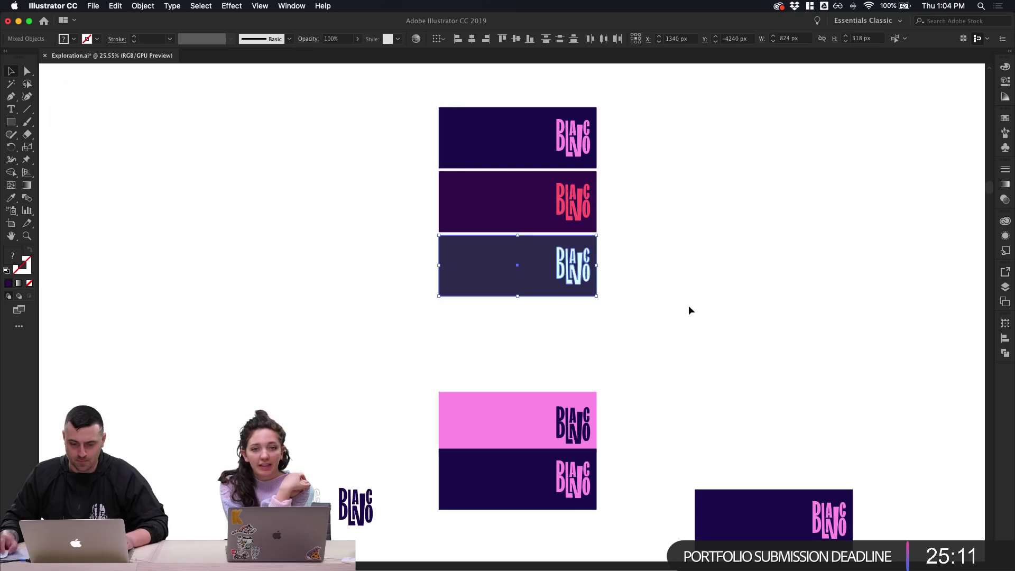
click(696, 303)
scroll(658, 284, up, 5)
scroll(663, 285, up, 5)
scroll(667, 289, down, 2)
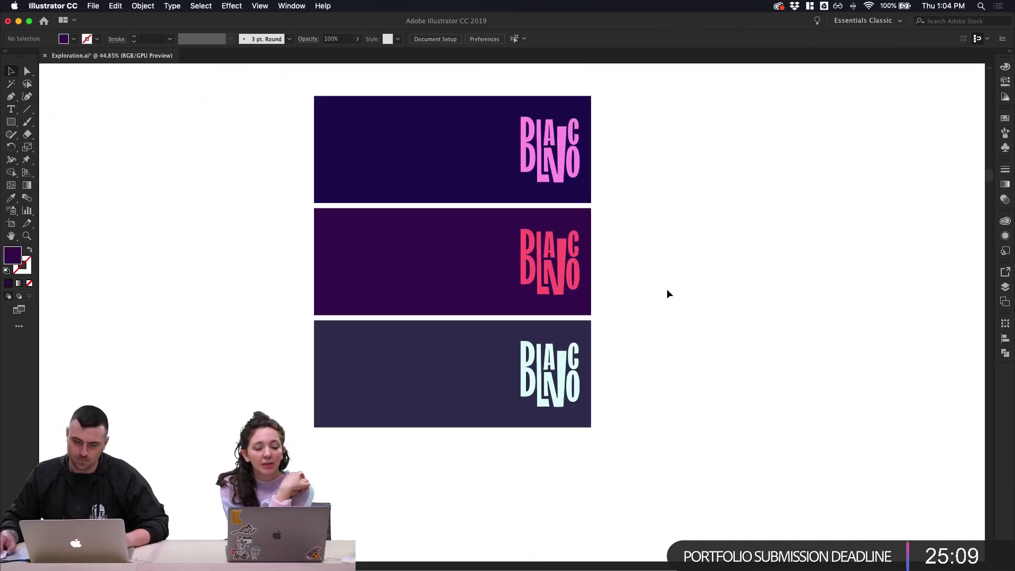
click(579, 279)
click(687, 275)
click(459, 275)
double_click(16, 256)
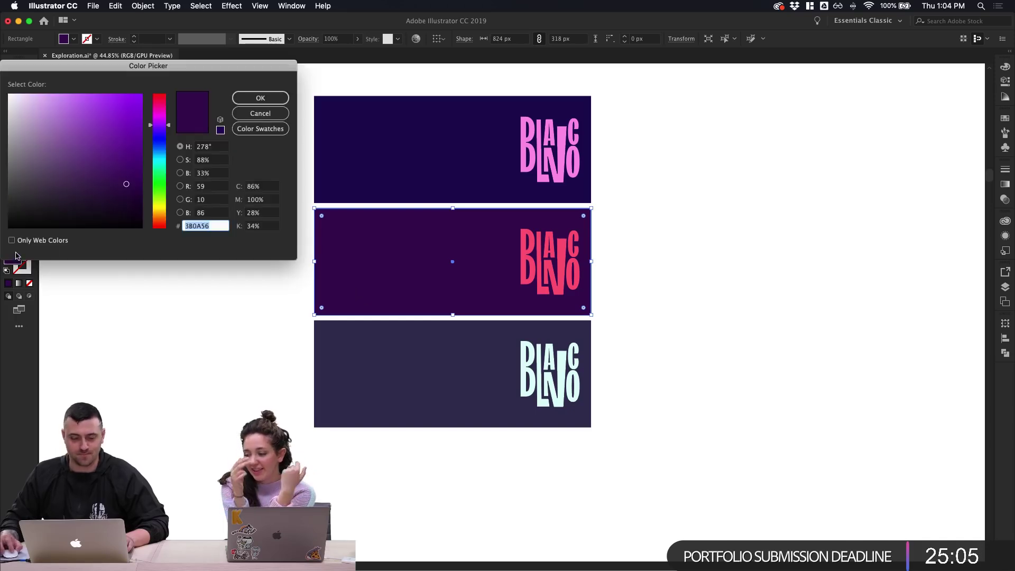
mouse_move(126, 152)
mouse_down()
mouse_move(118, 164)
mouse_move(118, 152)
mouse_up()
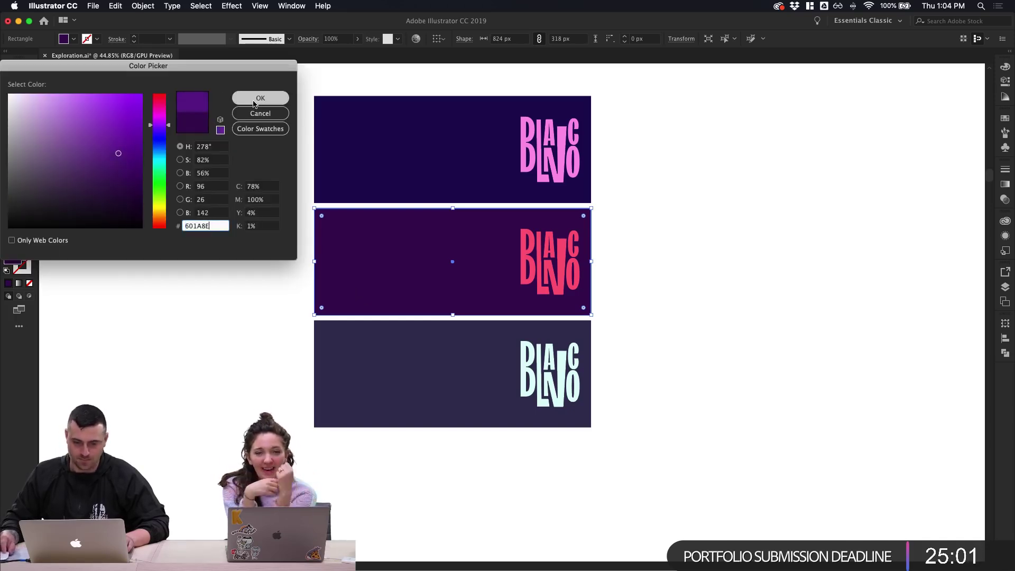
click(287, 114)
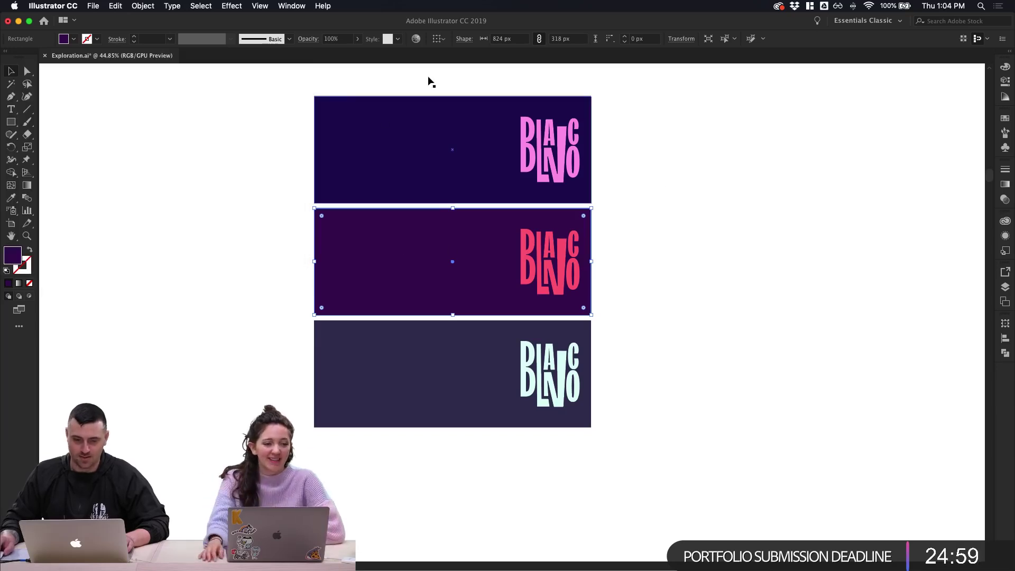
Recolor the middle banner's background to indigo with hue about 250°, saturation about 58% and brightness about 59%
click(416, 38)
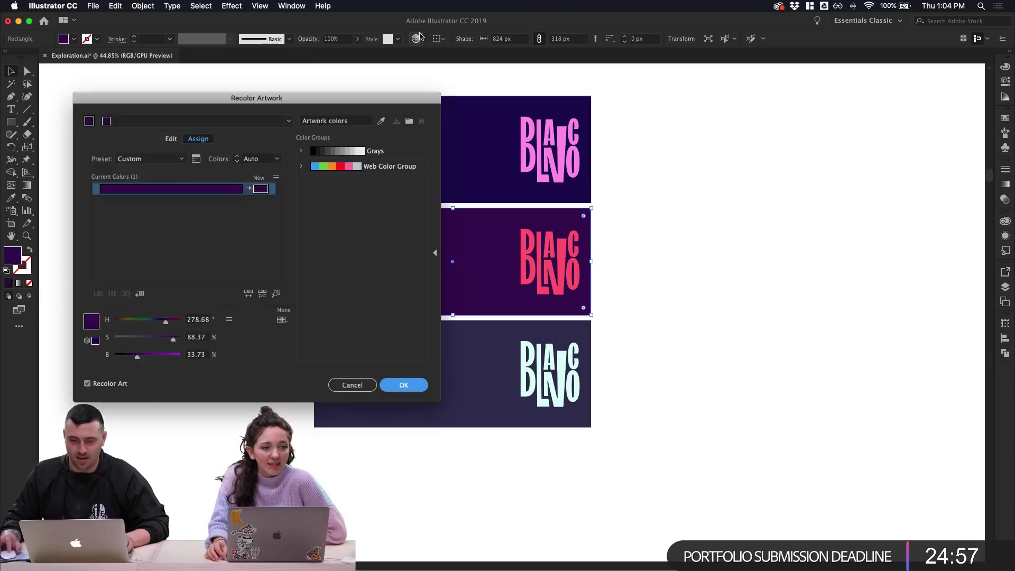
click(170, 139)
drag(214, 263, 229, 198)
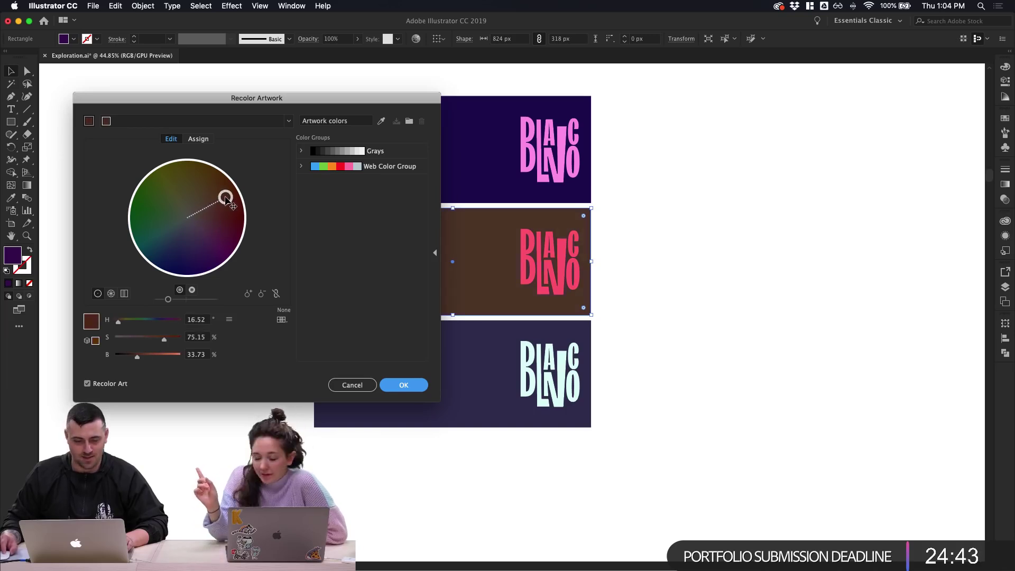
drag(170, 304, 185, 299)
drag(226, 197, 161, 239)
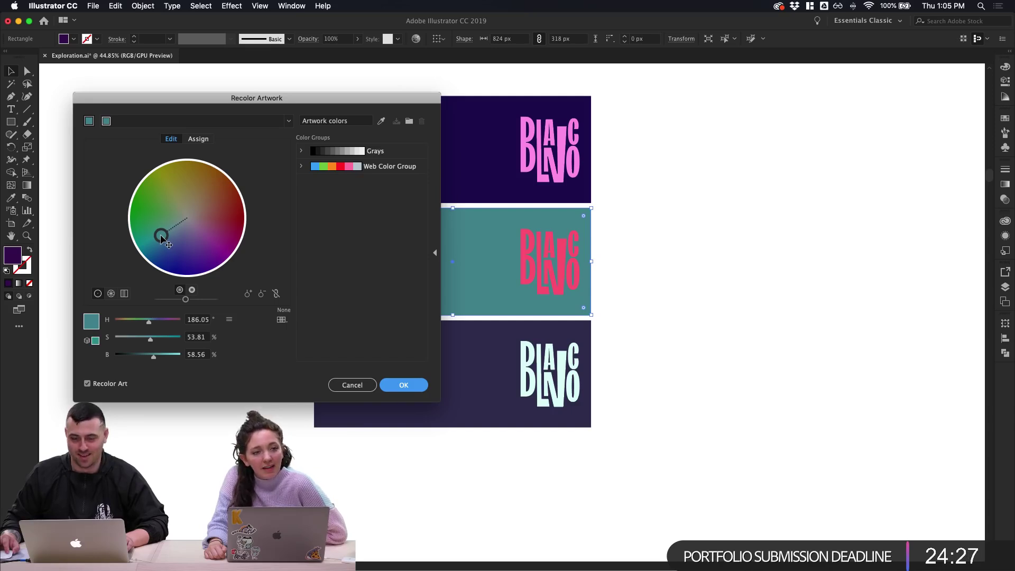
drag(161, 236, 188, 256)
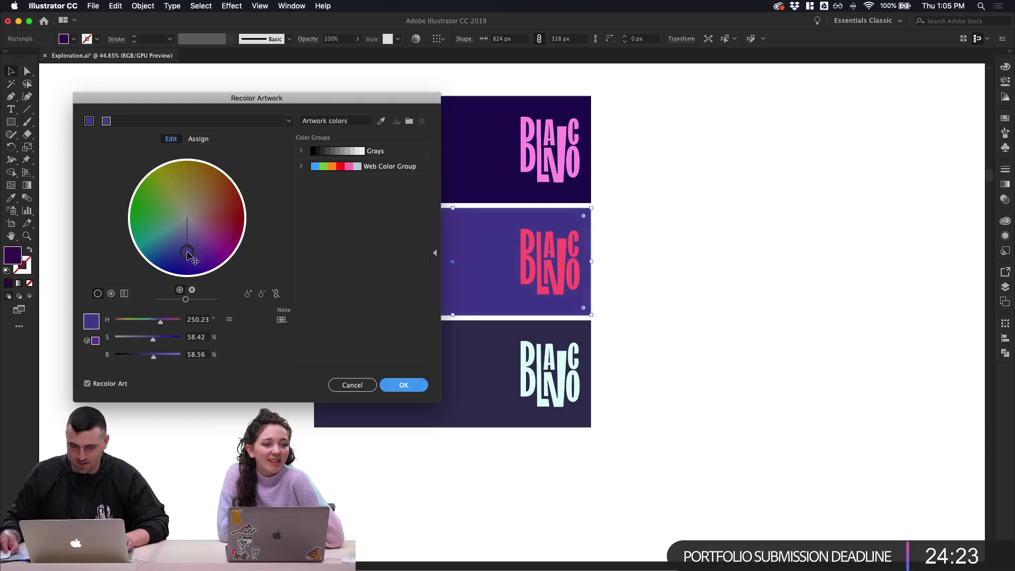
click(407, 389)
click(689, 369)
Duplicate the stack of three banners as a second column beside the original
key(super+0)
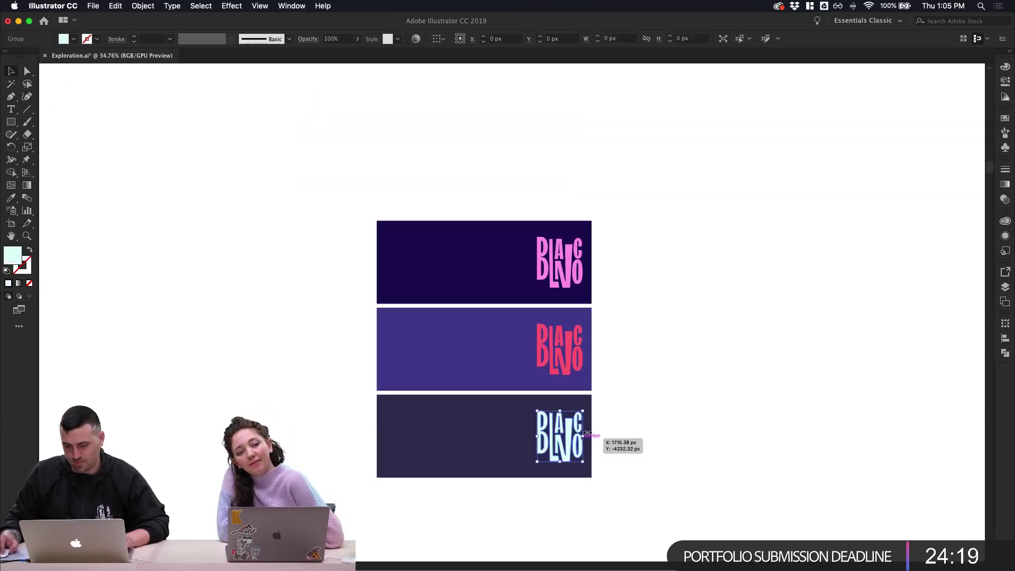
drag(652, 441, 764, 277)
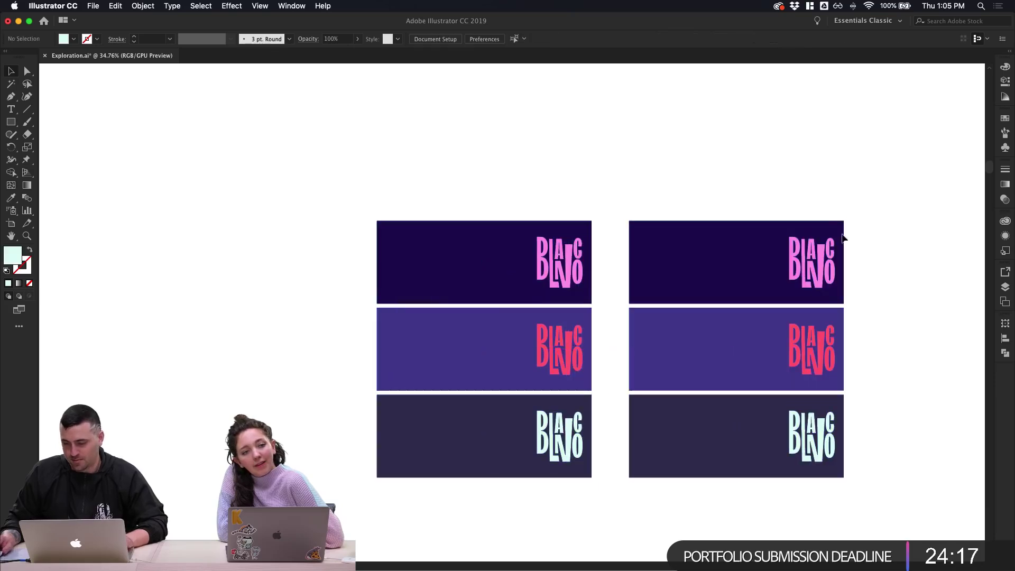
click(792, 447)
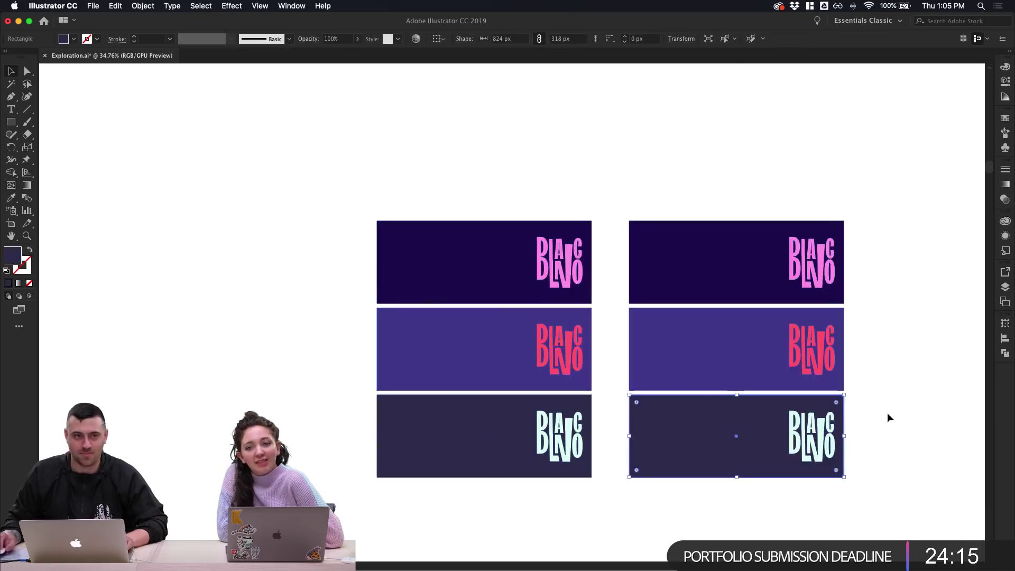
click(867, 399)
Recolor the red logo on the duplicated indigo banner with the pale mint sampled from the slate banner's logo
click(756, 370)
click(806, 425)
click(809, 351)
key(o)
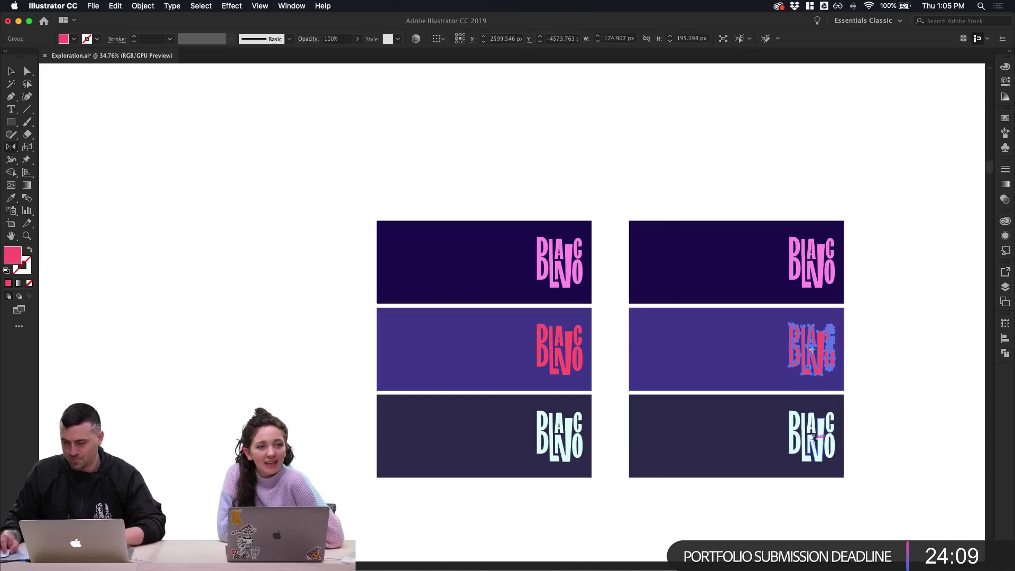
key(i)
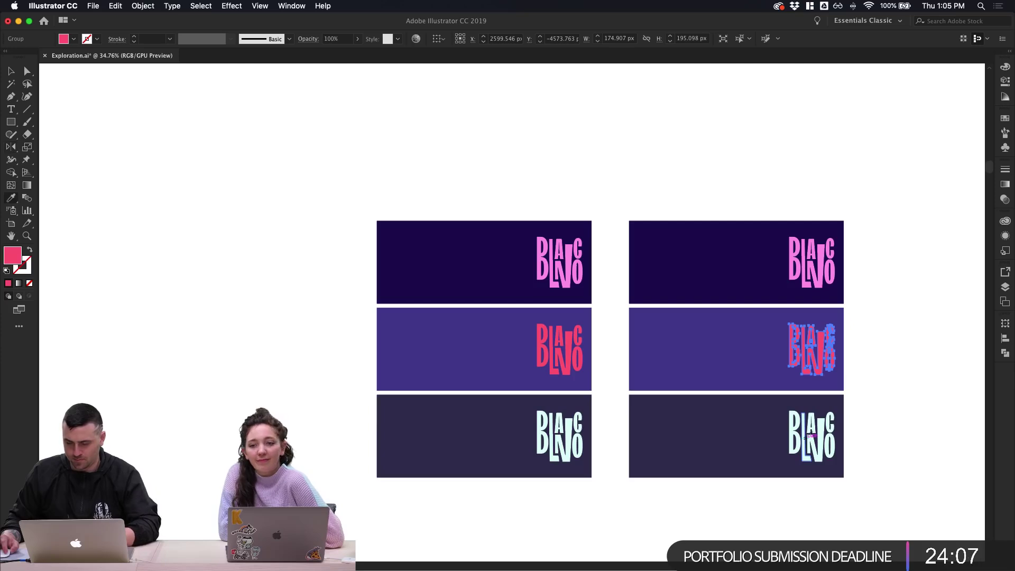
click(806, 439)
key(v)
click(915, 366)
Recolor the pink logo on the duplicated navy banner with the same sampled pale mint
click(837, 273)
key(i)
click(826, 419)
key(v)
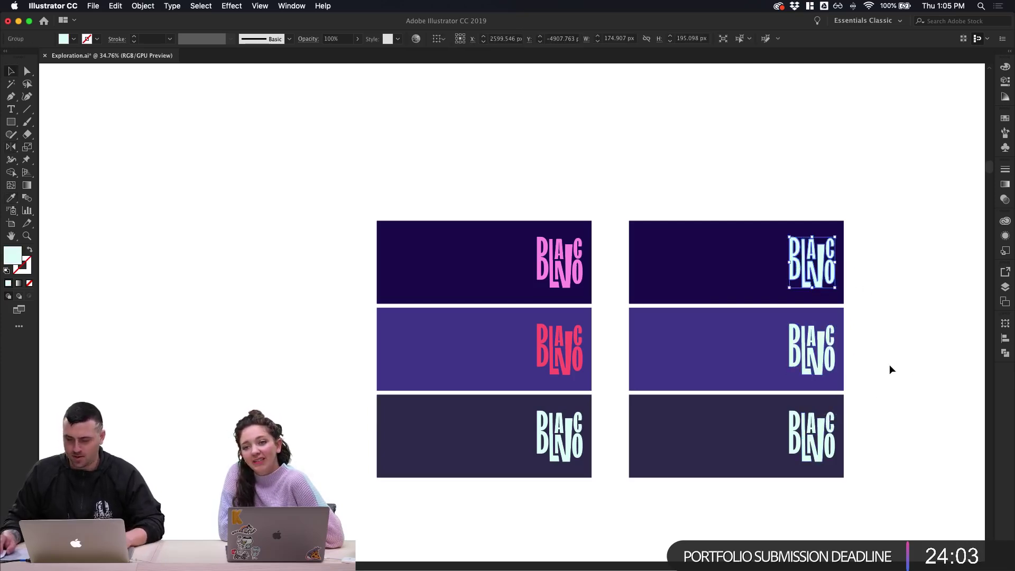
click(889, 363)
Rearrange the duplicated banners into a higher stack ordered navy, slate and indigo with small even gaps
scroll(889, 364, right, 3)
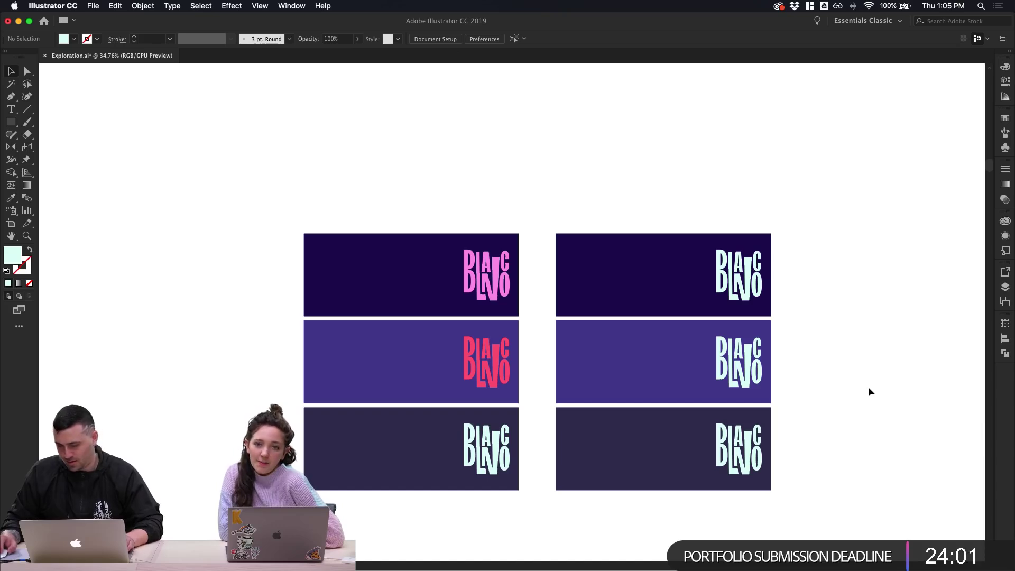
drag(671, 460, 672, 413)
drag(818, 460, 727, 184)
click(830, 177)
drag(848, 243, 801, 274)
drag(804, 315, 665, 139)
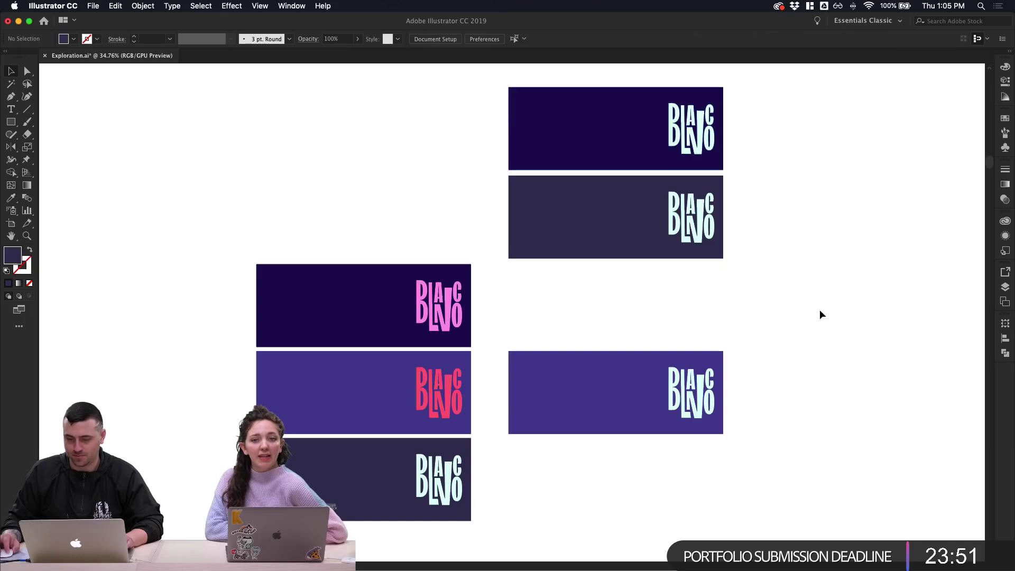
drag(594, 373, 600, 307)
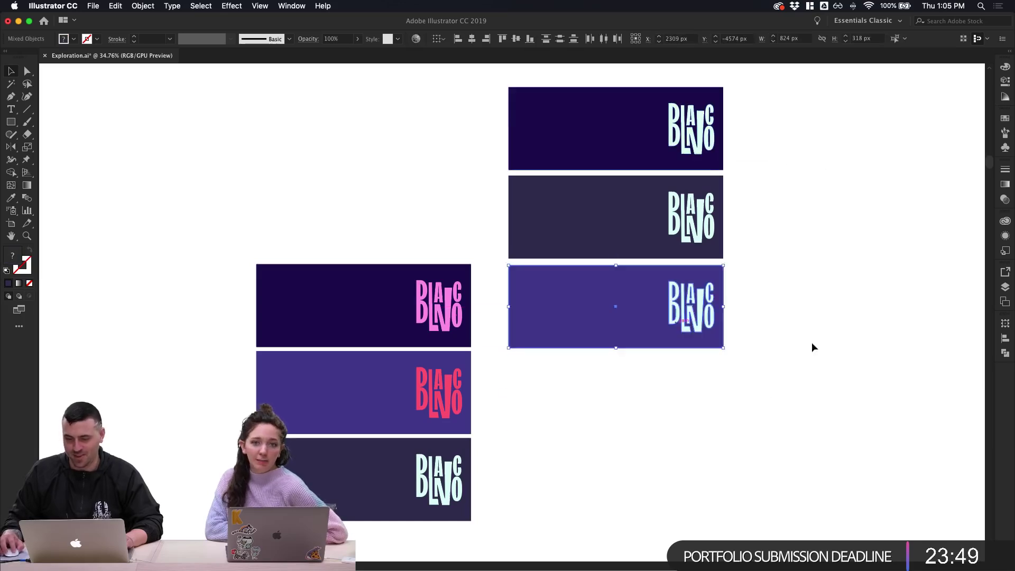
scroll(820, 341, down, 3)
scroll(824, 349, up, 1)
click(604, 308)
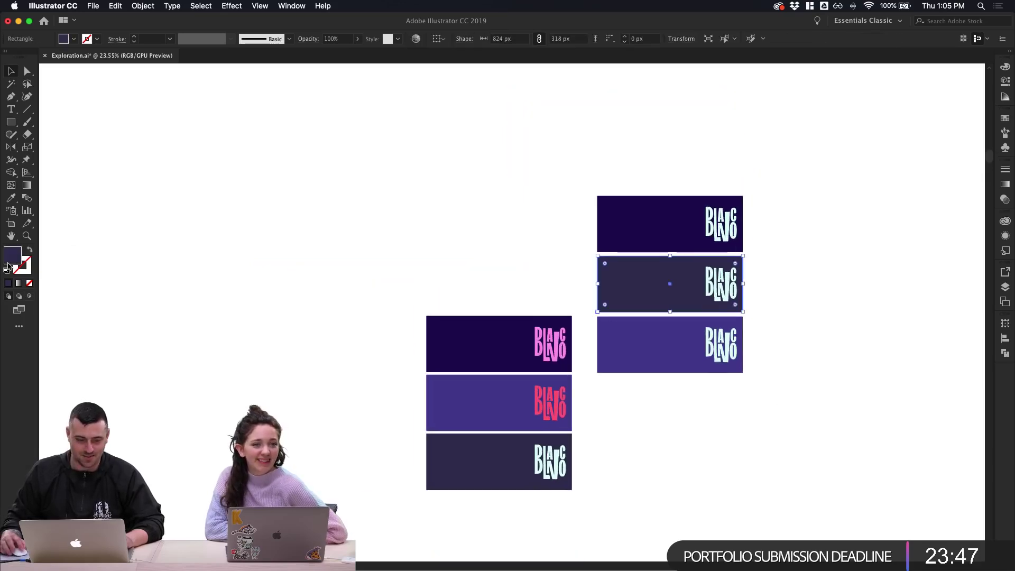
click(736, 403)
click(740, 294)
click(807, 330)
click(689, 293)
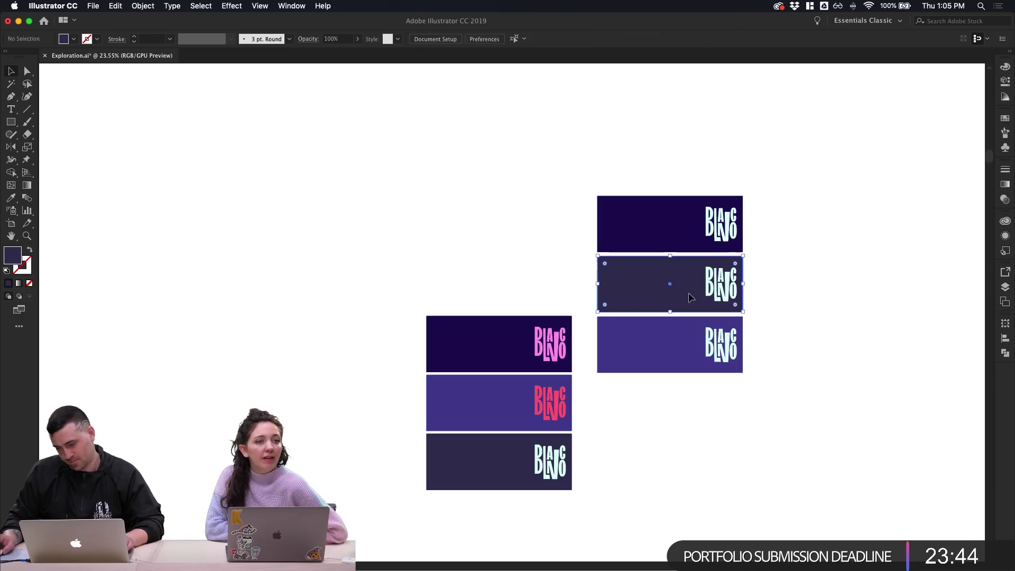
Recolor the duplicated navy banner to teal with Recolor Artwork, shifting its hue and raising its brightness on the color wheel
click(659, 246)
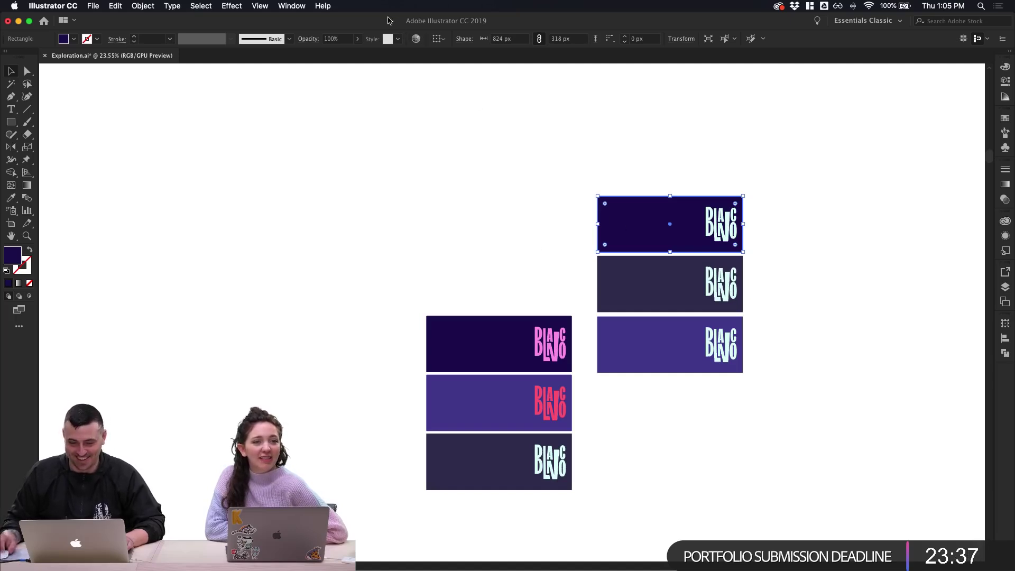
click(416, 39)
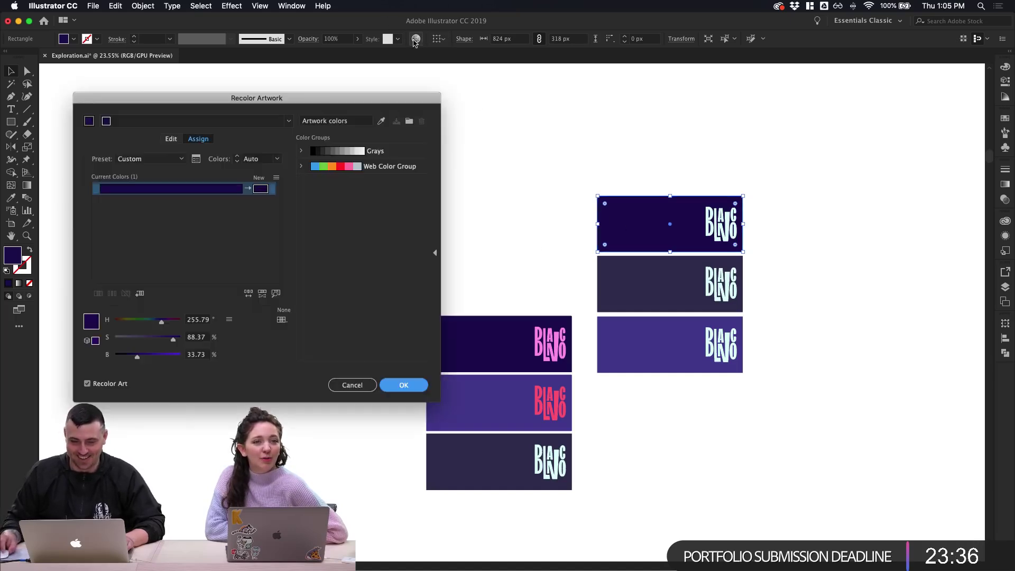
click(171, 140)
drag(193, 270, 178, 254)
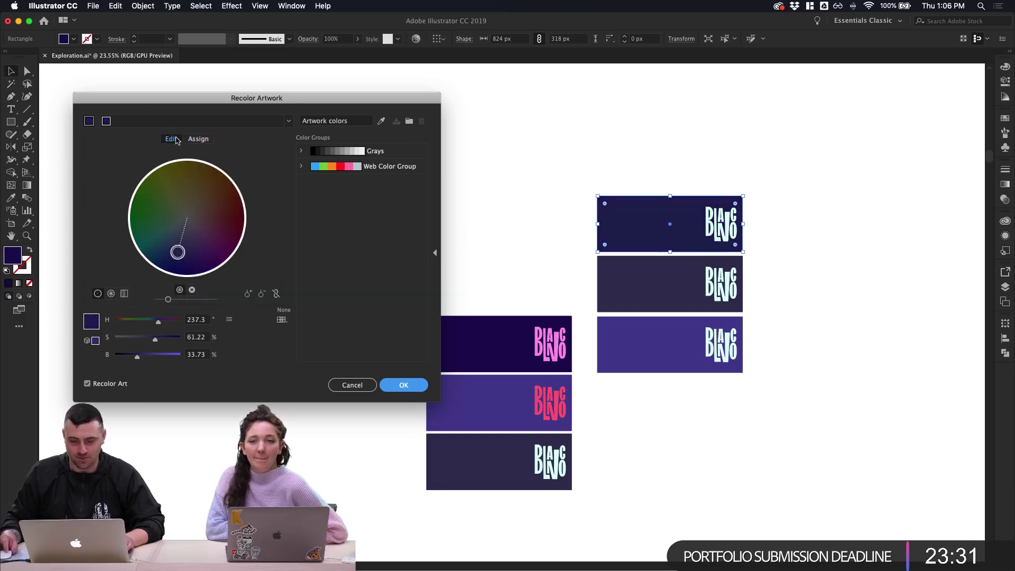
drag(178, 252, 170, 249)
drag(170, 299, 179, 300)
mouse_move(169, 249)
mouse_down()
mouse_move(151, 233)
mouse_move(179, 207)
mouse_move(201, 207)
mouse_move(210, 221)
mouse_move(158, 245)
mouse_up()
drag(179, 299, 184, 299)
mouse_move(158, 245)
mouse_down()
mouse_move(167, 258)
mouse_move(153, 243)
mouse_up()
click(401, 386)
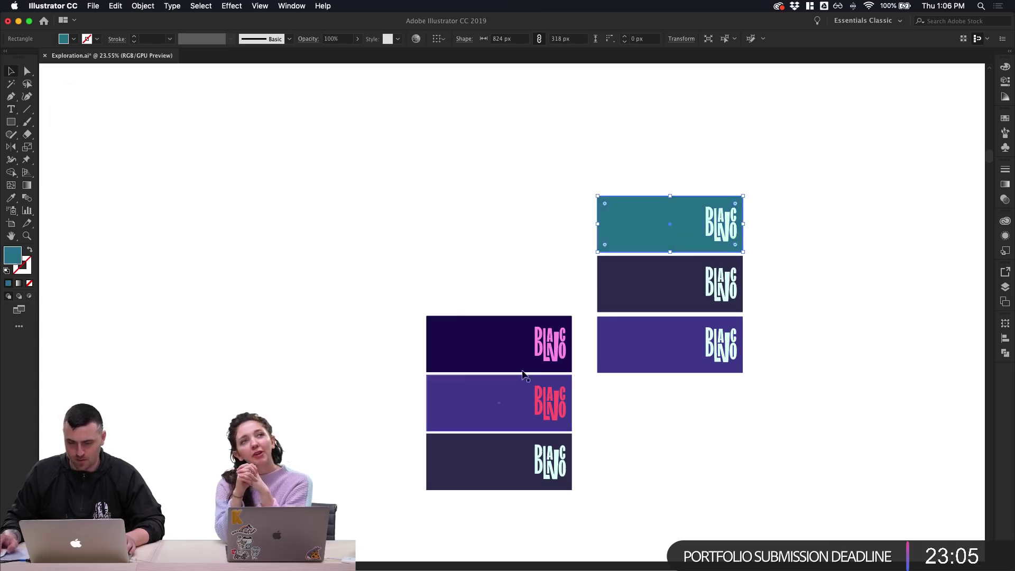
click(819, 305)
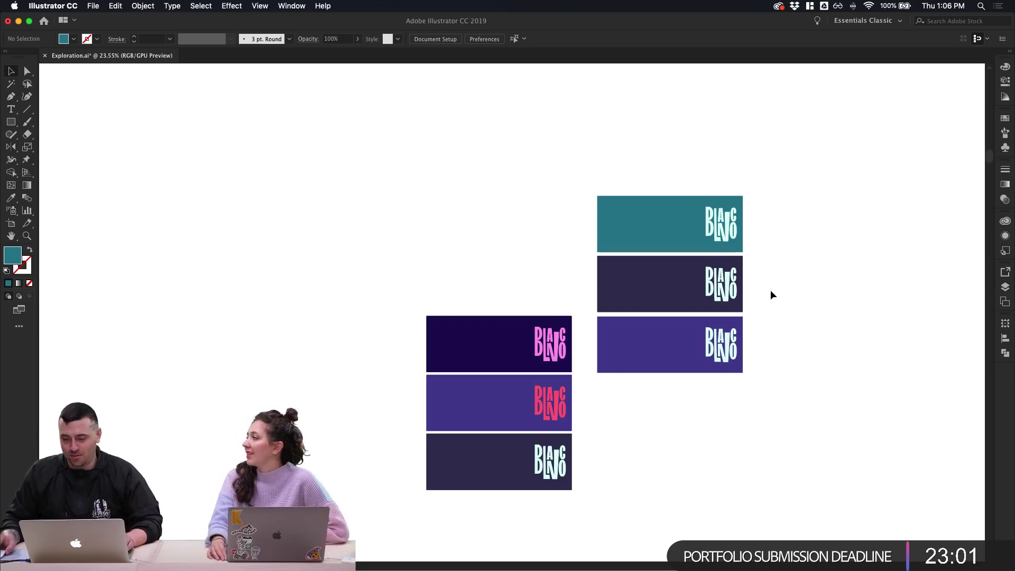
Review the duplicated banner stack up close and compare it with the earlier pink and navy logo variations further down the canvas
scroll(771, 295, down, 2)
scroll(771, 294, right, 2)
scroll(771, 292, up, 3)
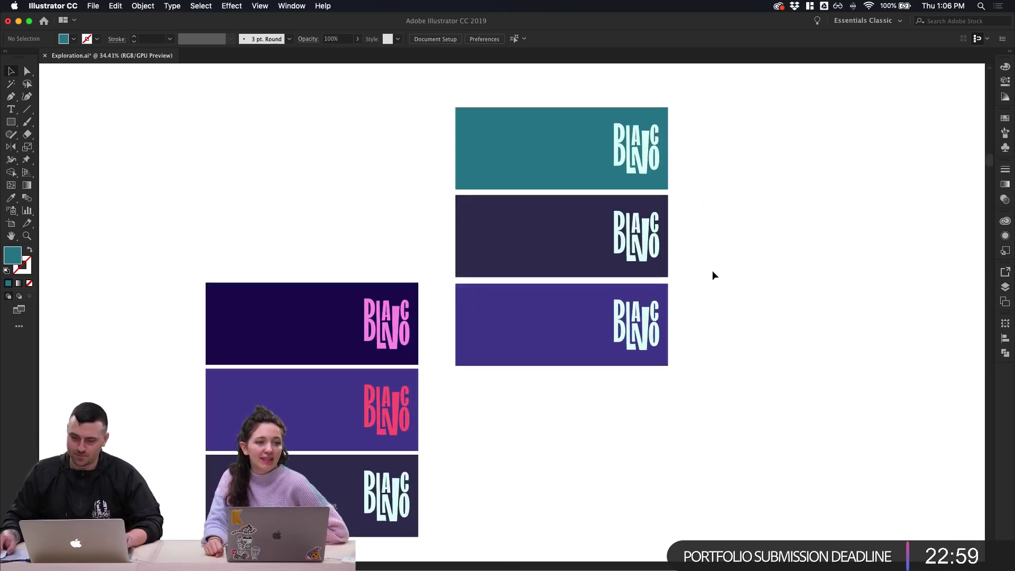
scroll(733, 279, down, 2)
scroll(706, 481, down, 2)
scroll(706, 481, right, 1)
scroll(705, 478, down, 1)
scroll(705, 480, down, 2)
scroll(705, 480, right, 1)
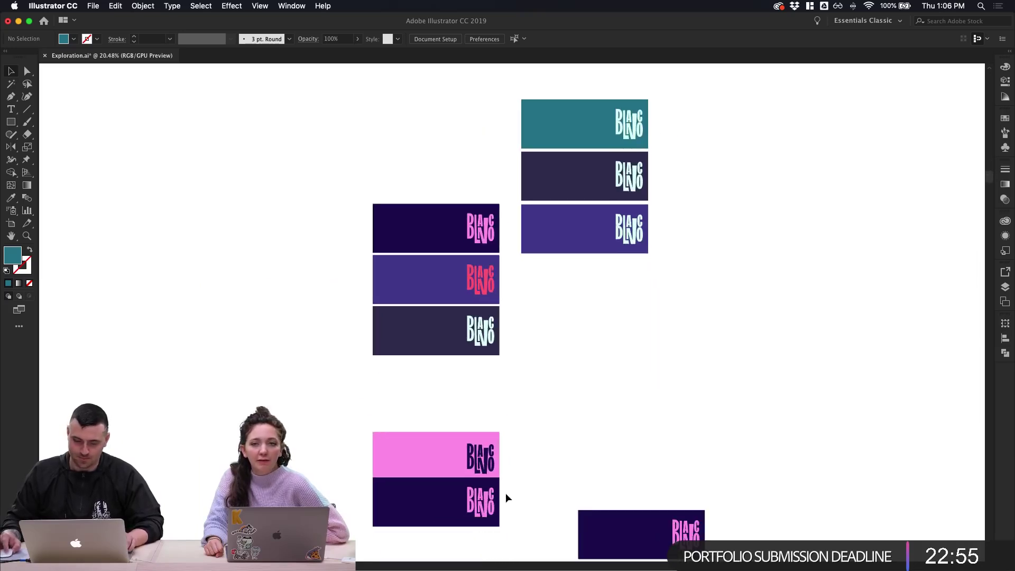
scroll(518, 474, down, 3)
scroll(518, 474, up, 3)
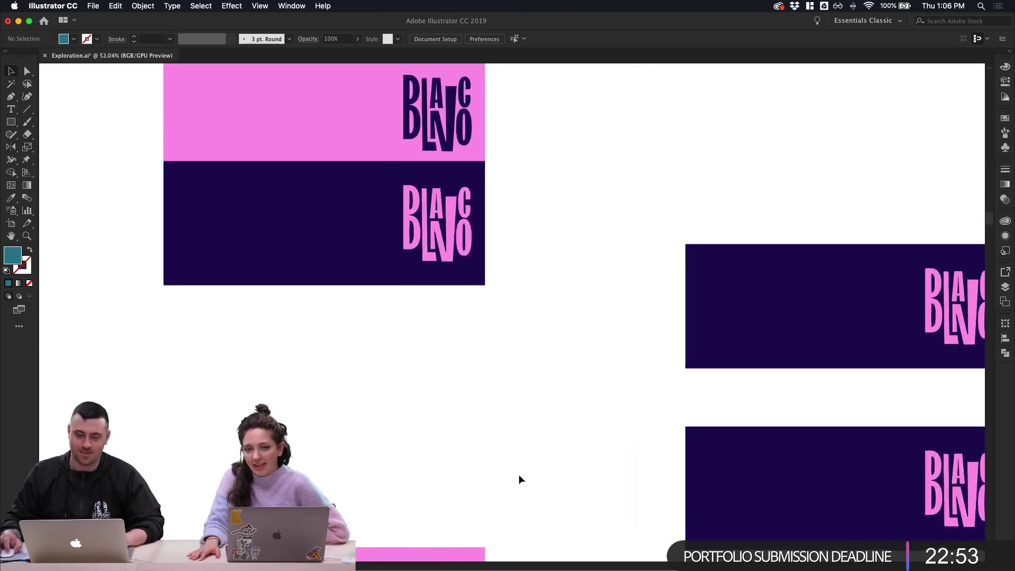
scroll(518, 474, up, 3)
scroll(519, 474, left, 1)
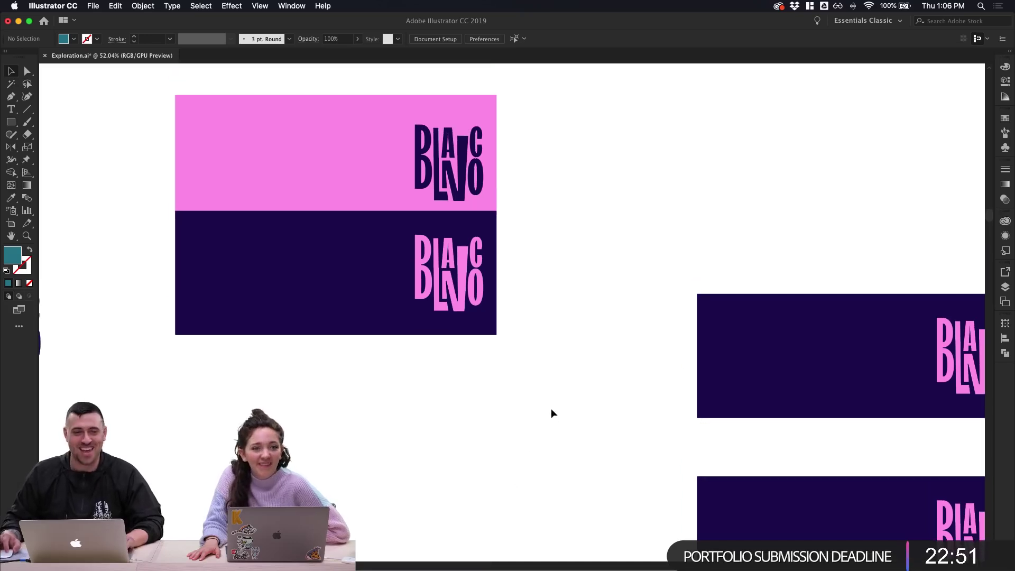
Duplicate the pink banner with its navy logo and place the copy directly beside the original with a small gap
drag(560, 214, 767, 154)
click(575, 166)
click(441, 151)
click(715, 256)
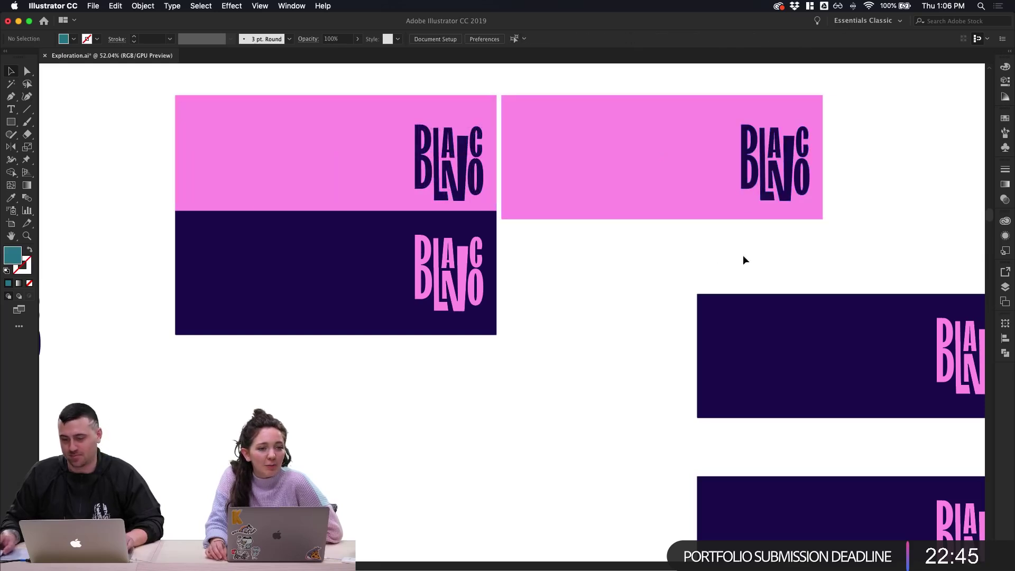
Copy the navy Blanco logo from the duplicated pink banner and switch to Photoshop
scroll(775, 253, right, 3)
scroll(775, 252, up, 2)
click(732, 230)
double_click(732, 230)
double_click(790, 230)
click(737, 221)
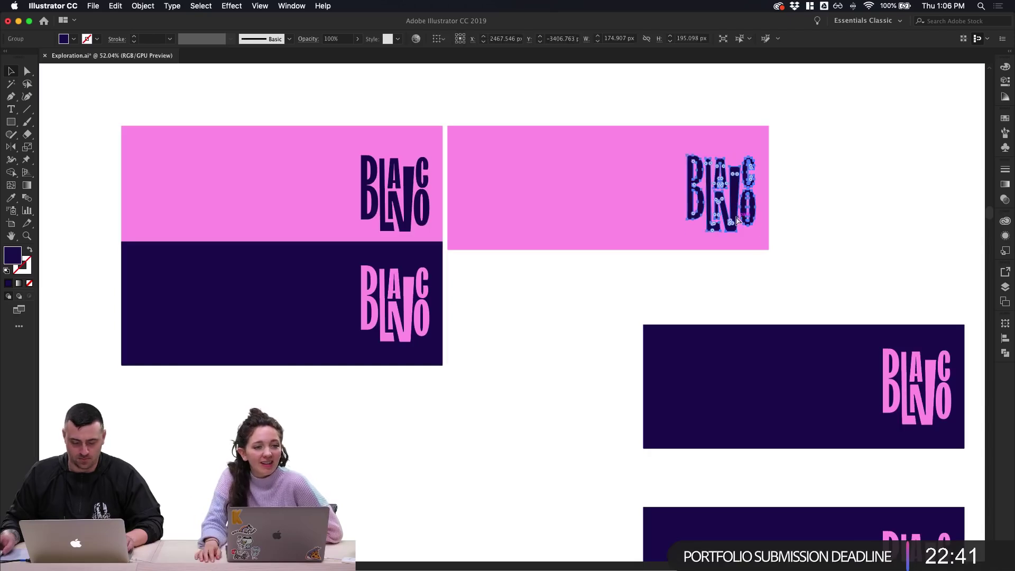
click(834, 220)
mouse_move(435, 567)
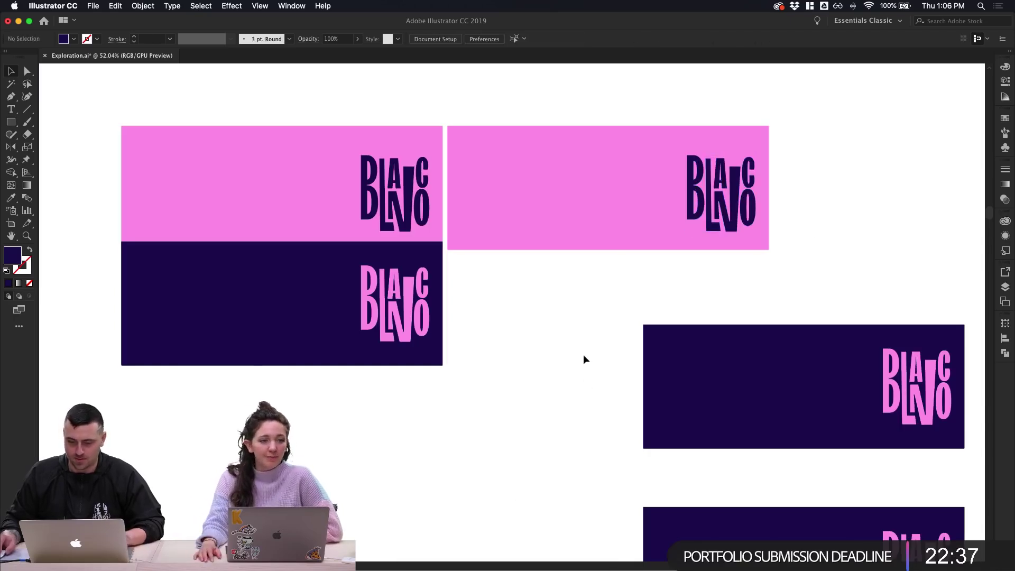
mouse_move(500, 569)
click(466, 556)
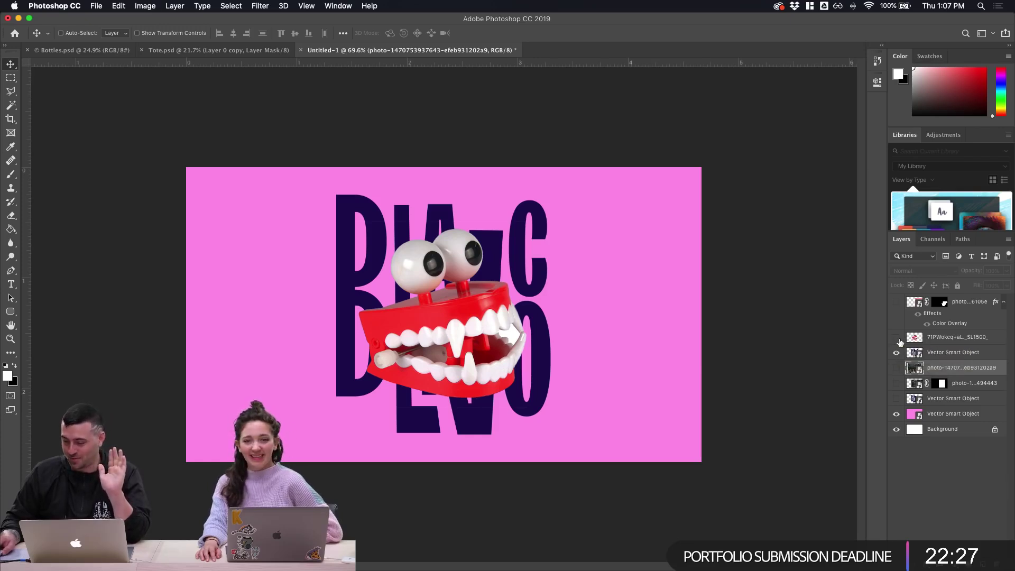
Hide the teeth image and logo layers, and delete every layer above the pink background smart object
drag(896, 337, 897, 353)
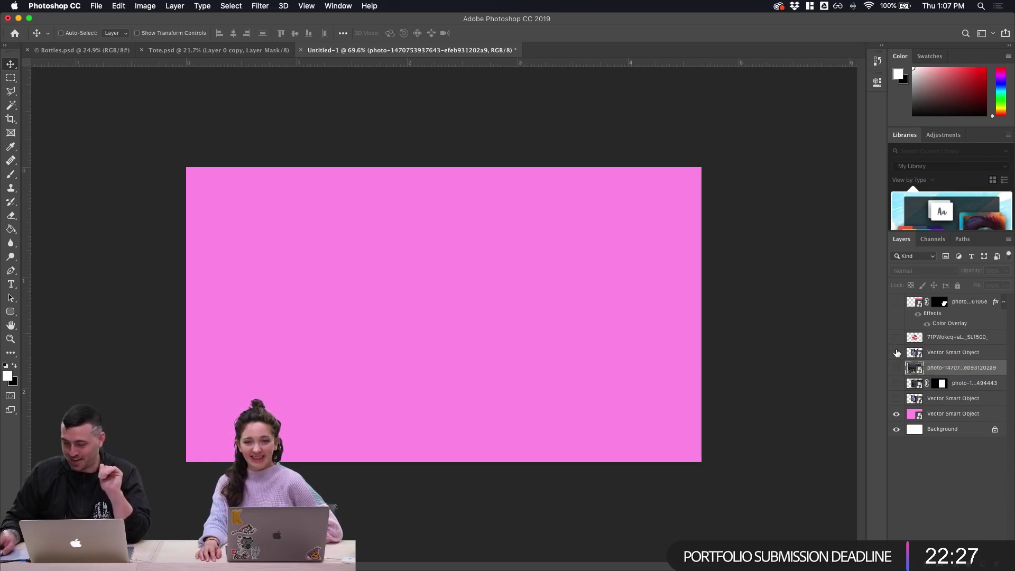
click(954, 400)
shift+click(972, 304)
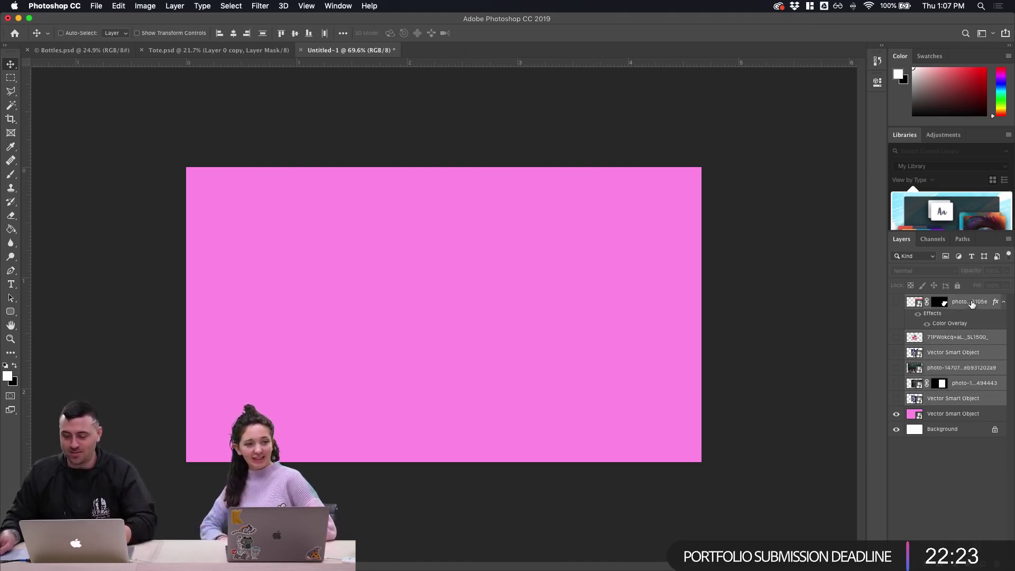
key(Delete)
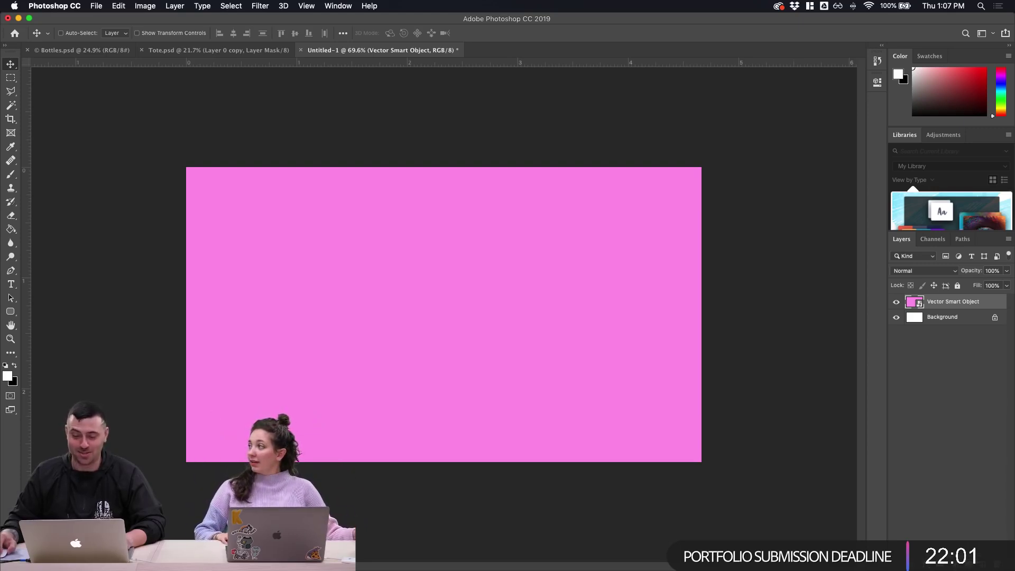
key(super+alt+a)
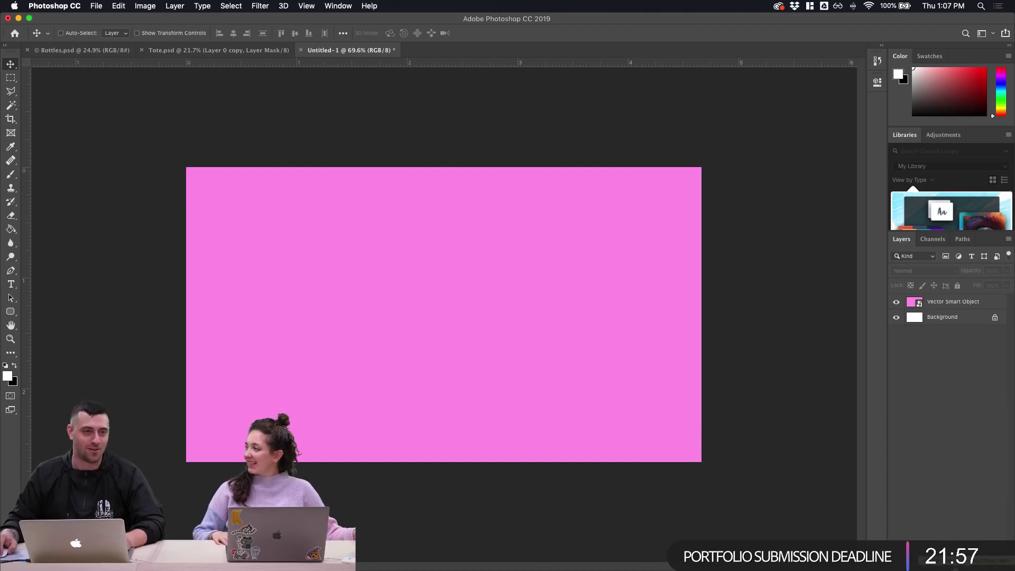
click(954, 559)
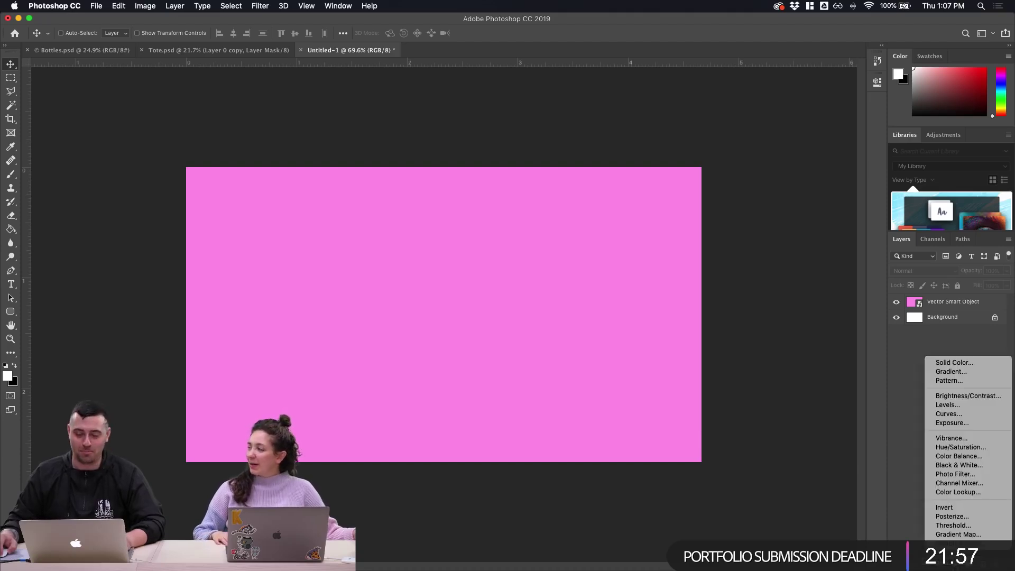
click(889, 364)
Paste the navy Blanco logo as a smart object and size it to fit within the pink canvas
key(super+v)
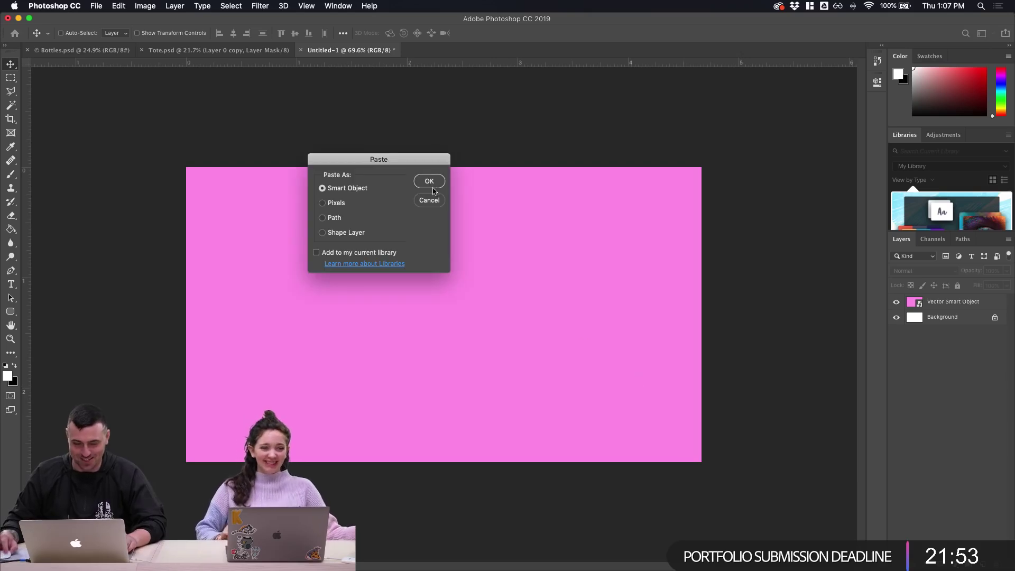
click(430, 181)
drag(574, 167, 559, 183)
key(Return)
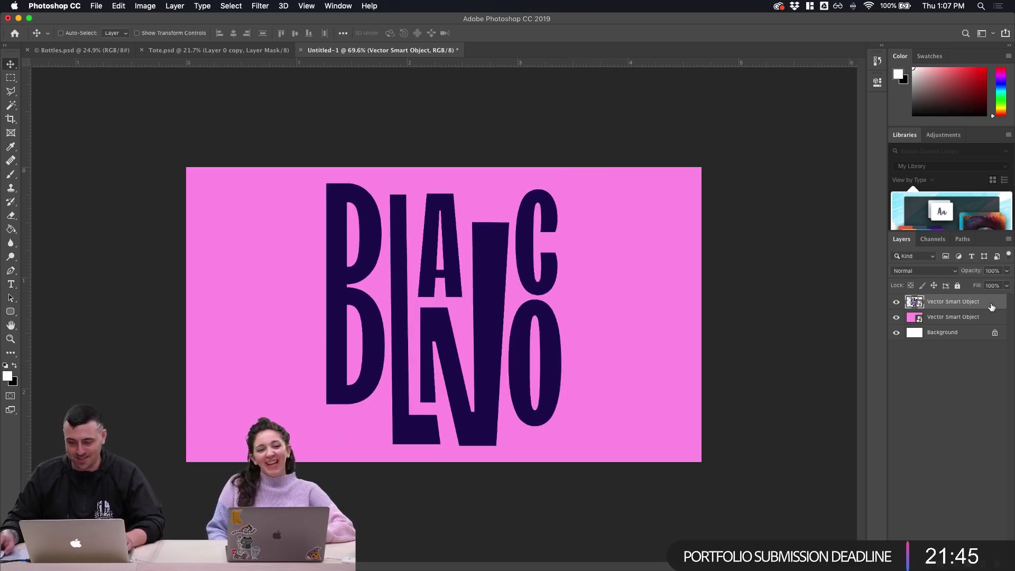
Try keeping a hidden duplicate of the logo layer as a backup, and delete that copy
key(super+j)
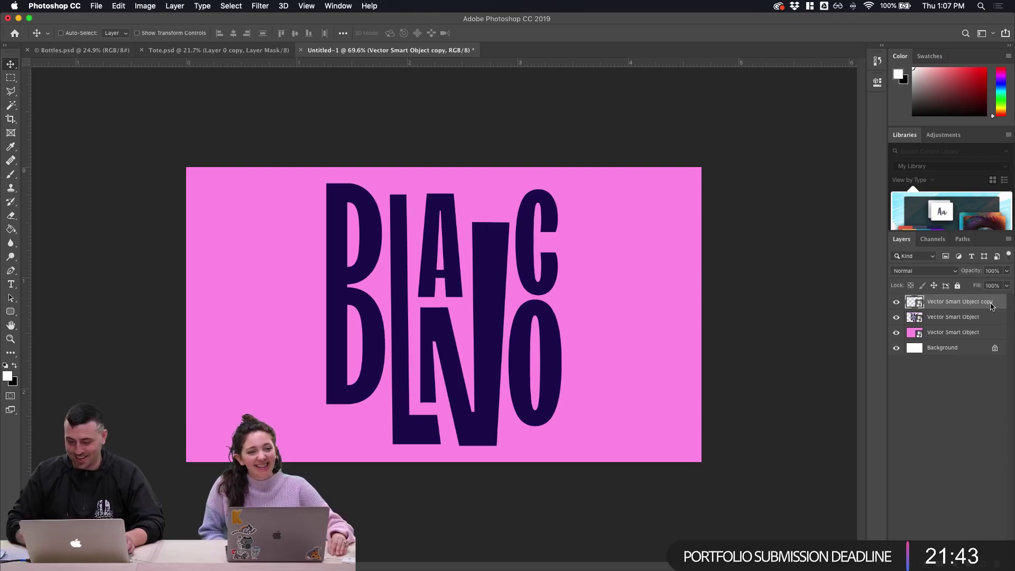
click(896, 302)
click(941, 316)
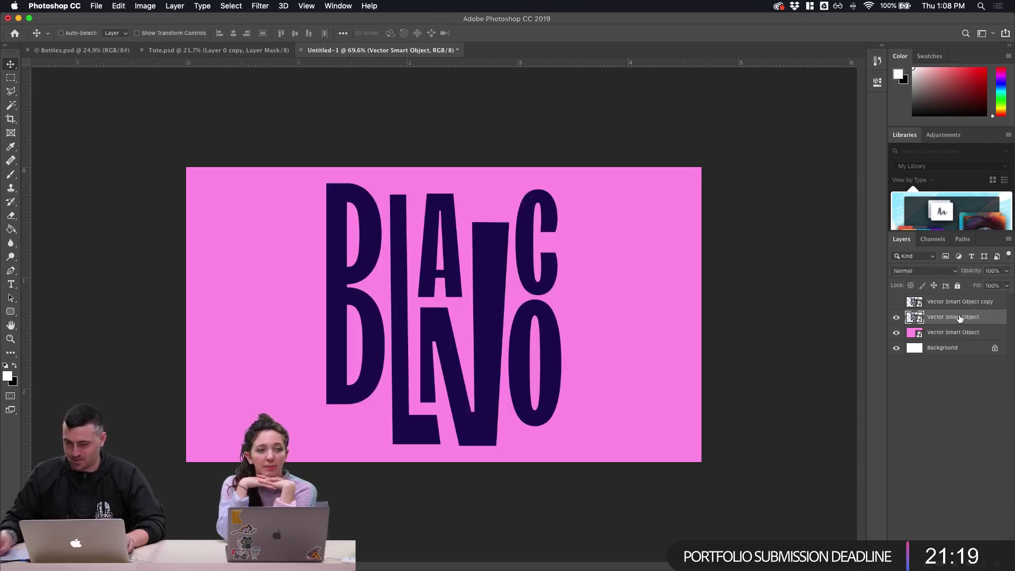
click(946, 305)
key(Delete)
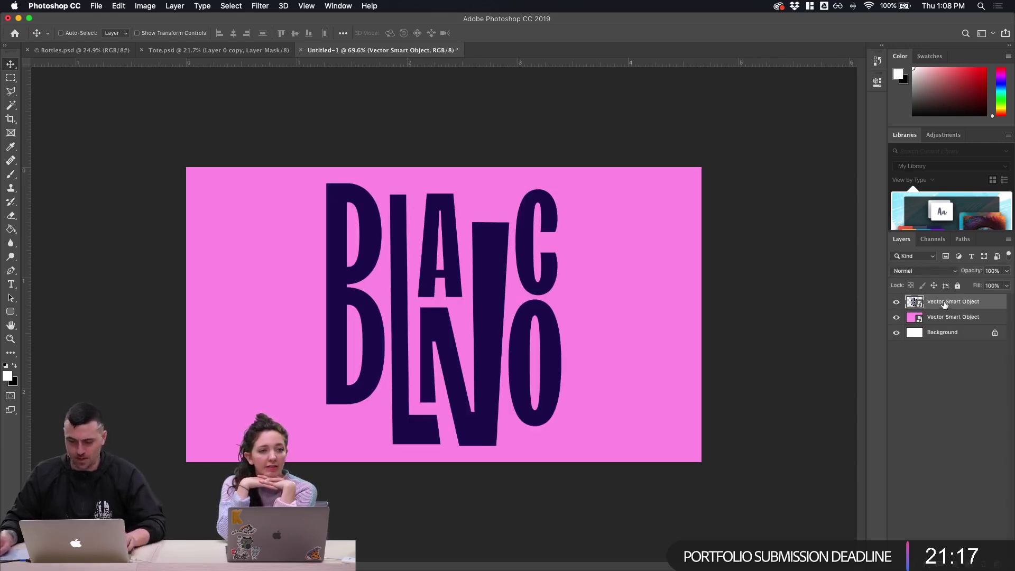
Rasterize the logo layer and scale the logo down around its center, leaving a wider pink margin
double_click(993, 305)
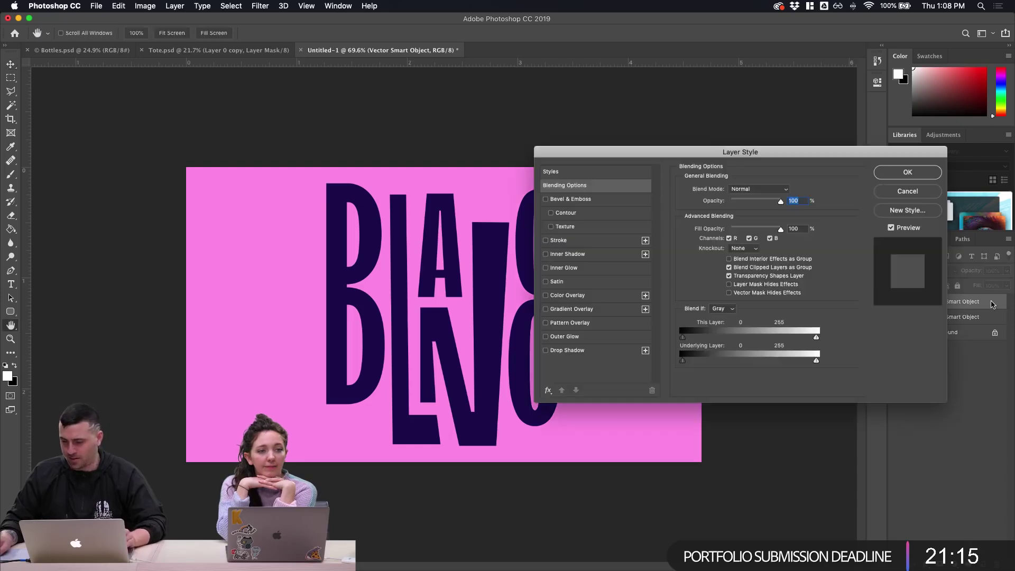
click(905, 191)
right_click(1004, 333)
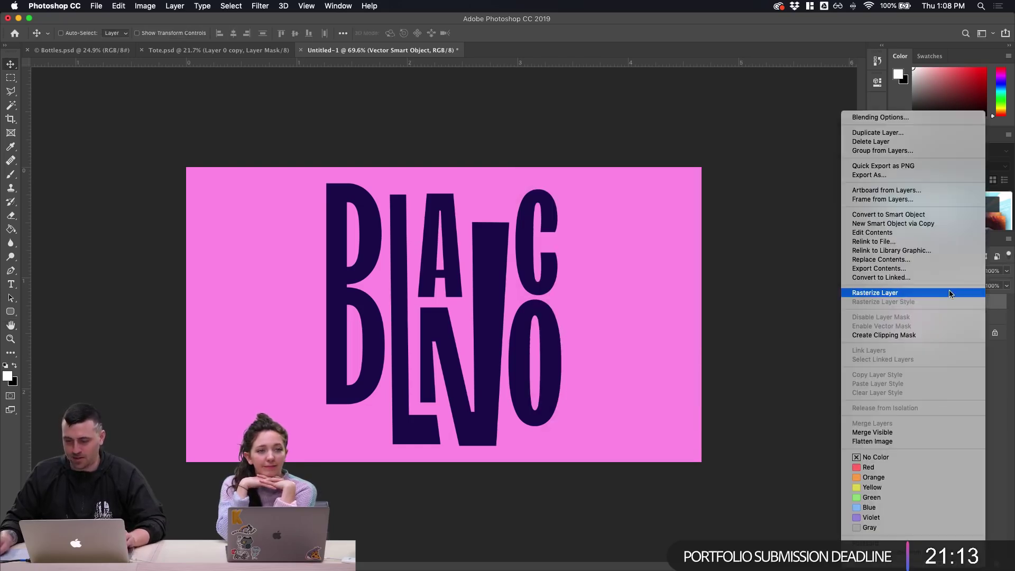
click(948, 292)
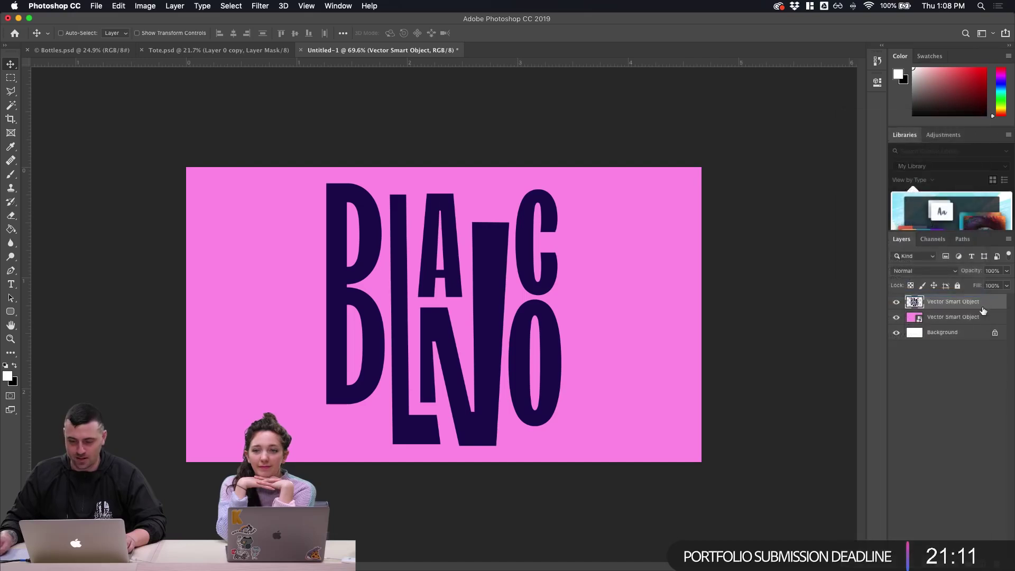
key(super+t)
drag(562, 184, 534, 213)
key(Return)
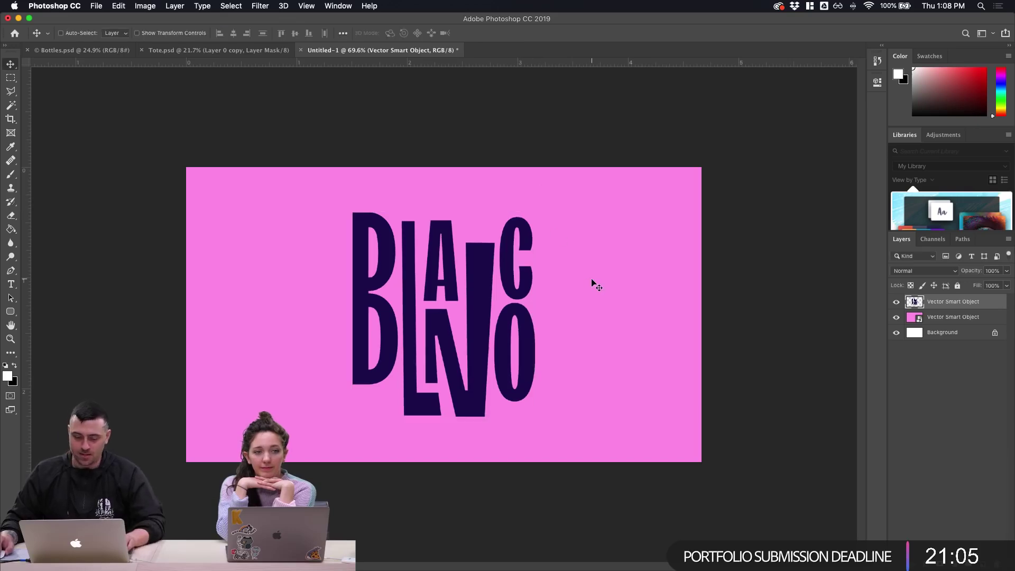
Crop the canvas to a 1:1 square centered on the logo
key(m)
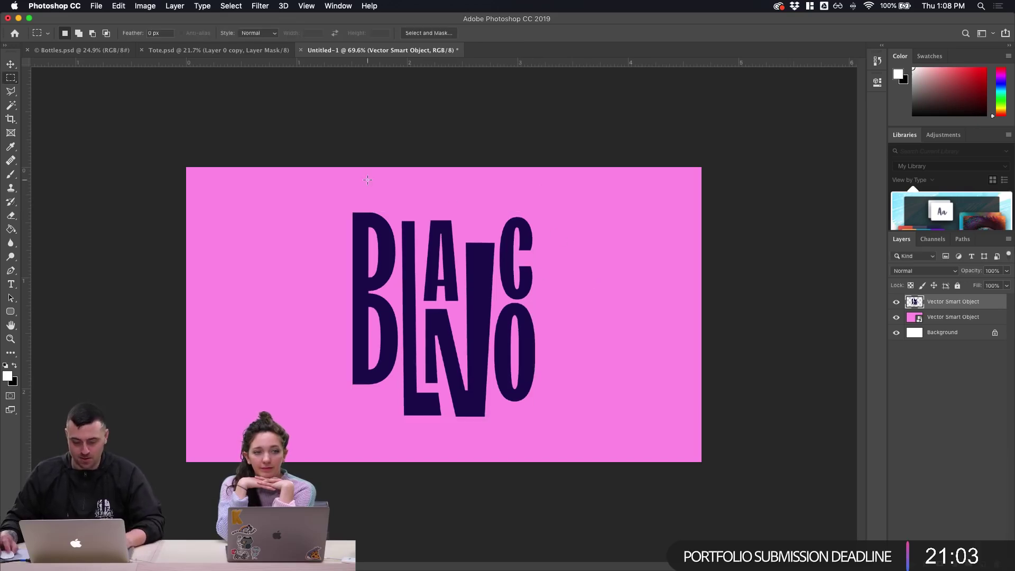
key(c)
click(126, 31)
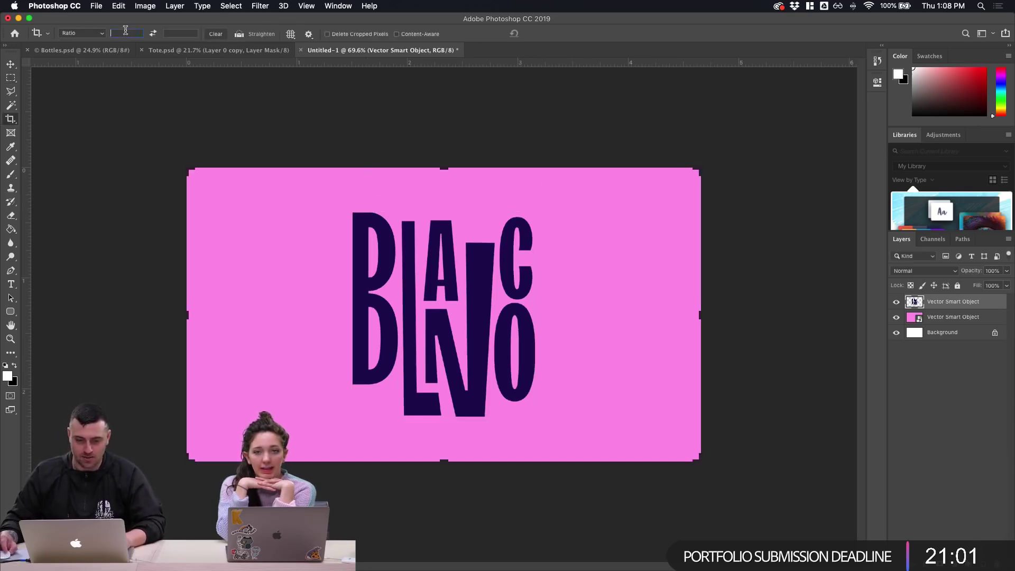
text(1)
click(177, 32)
text(1)
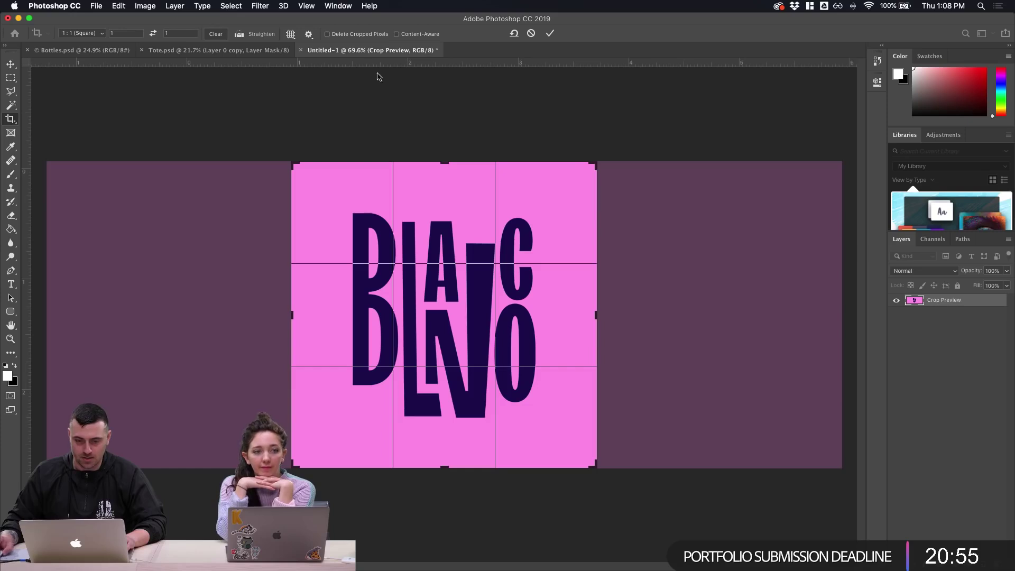
key(Return)
click(12, 64)
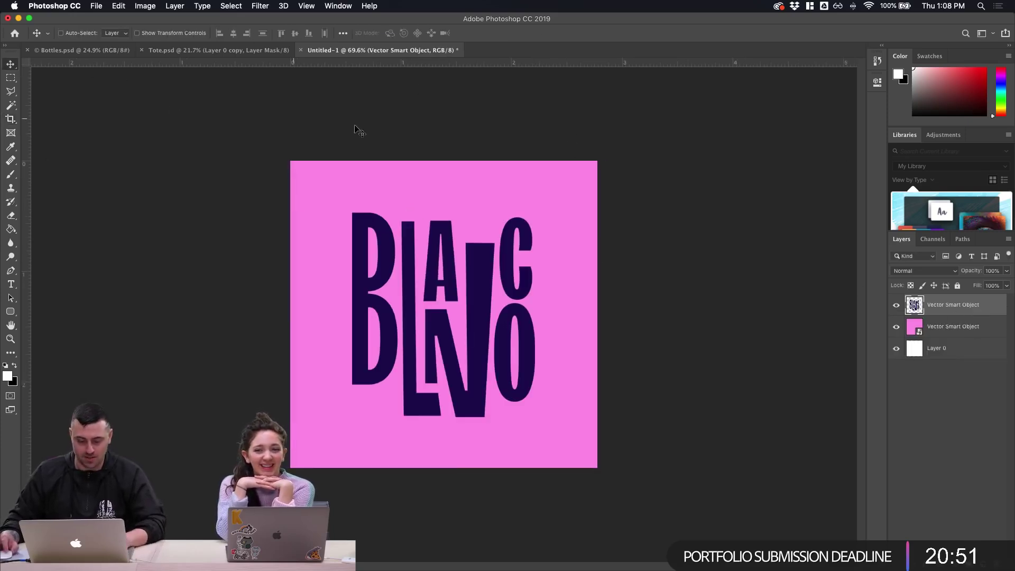
Cut the letter B out of the rasterized logo with a rectangular selection and paste it in place on its own layer
key(m)
drag(332, 197, 399, 394)
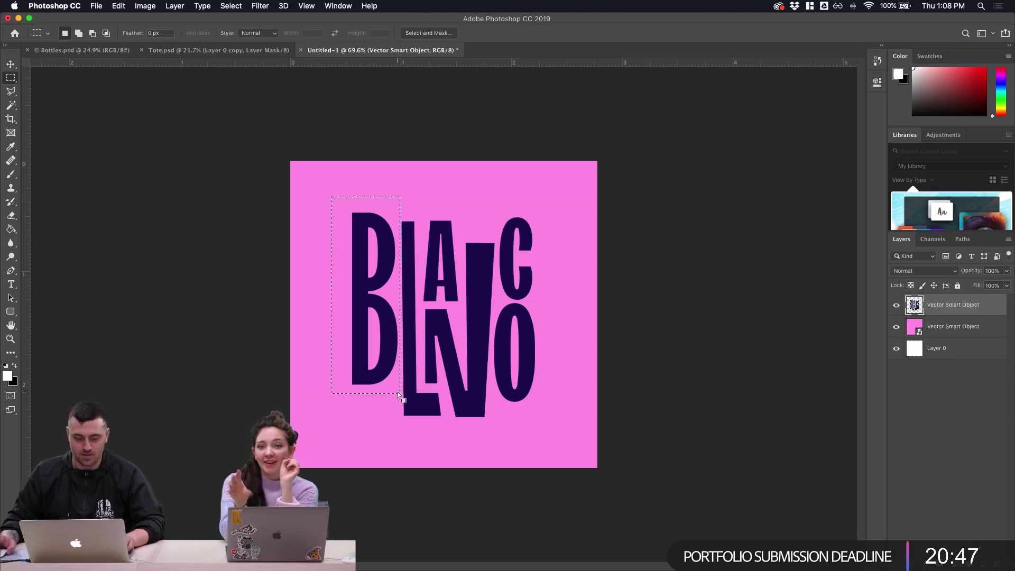
key(super+x)
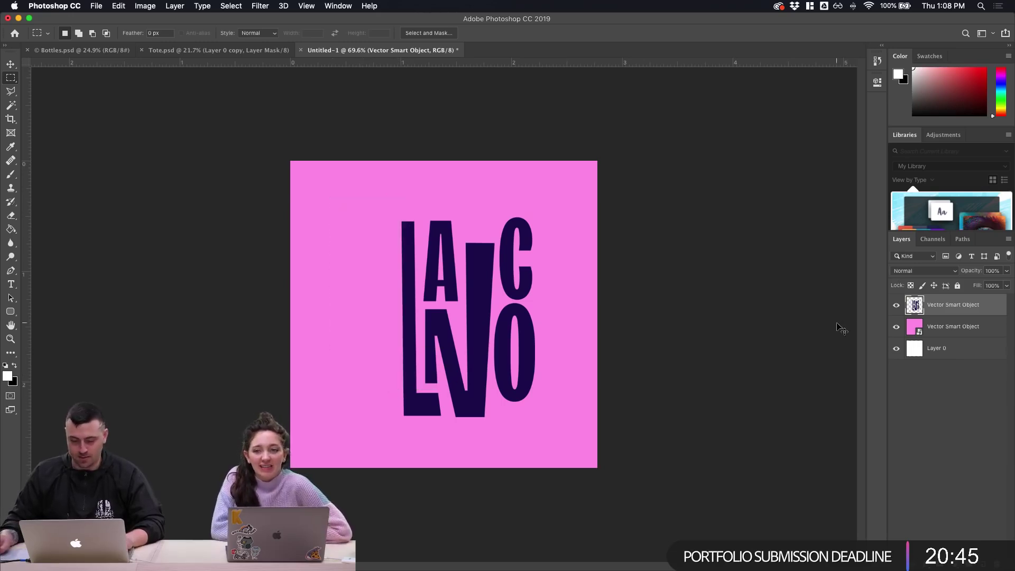
key(super+z)
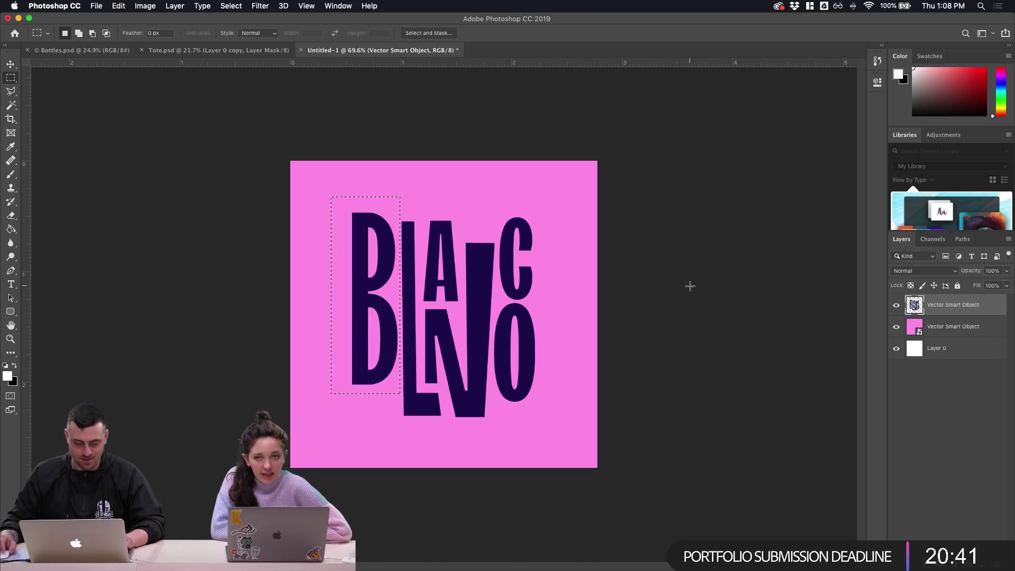
key(super+x)
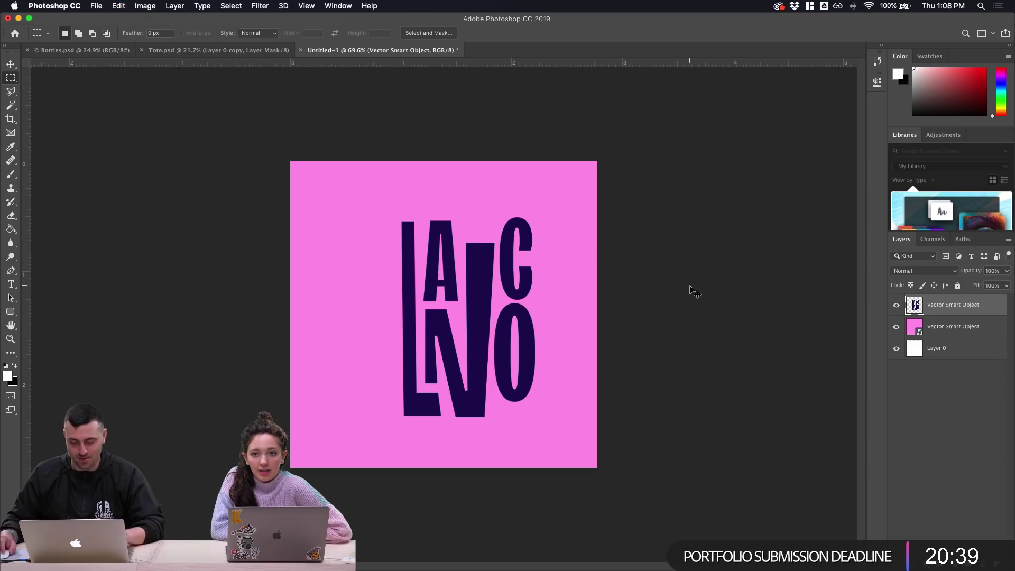
key(super+v)
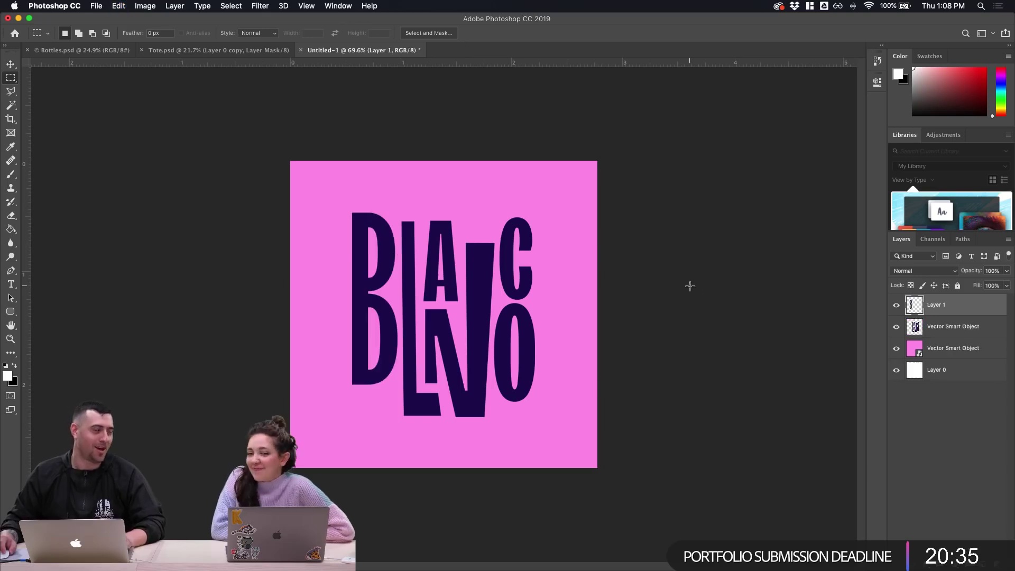
Outline the letter L on the remaining logo layer with the Polygonal Lasso and move it in place onto a separate layer
click(992, 326)
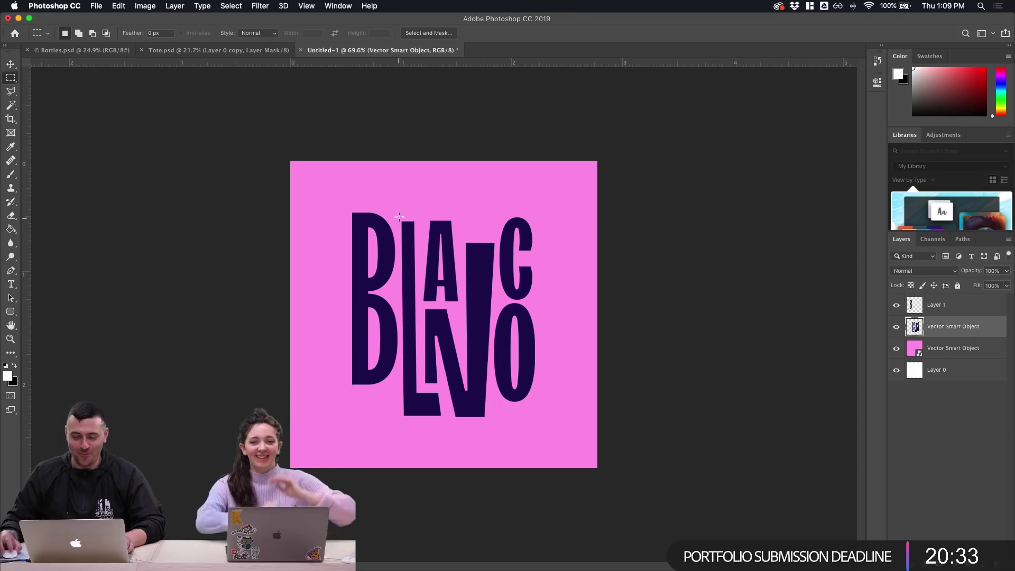
click(11, 92)
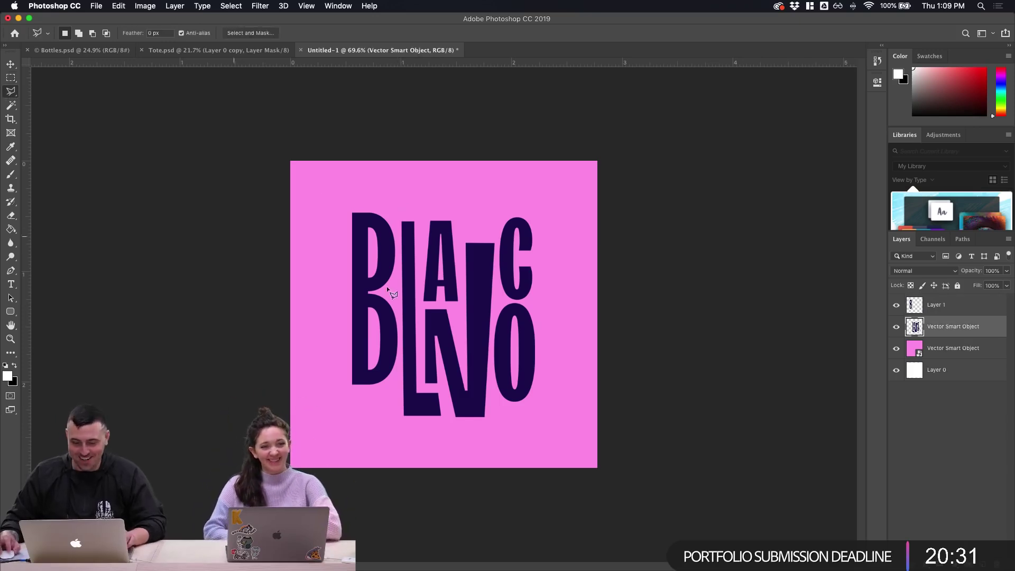
click(398, 215)
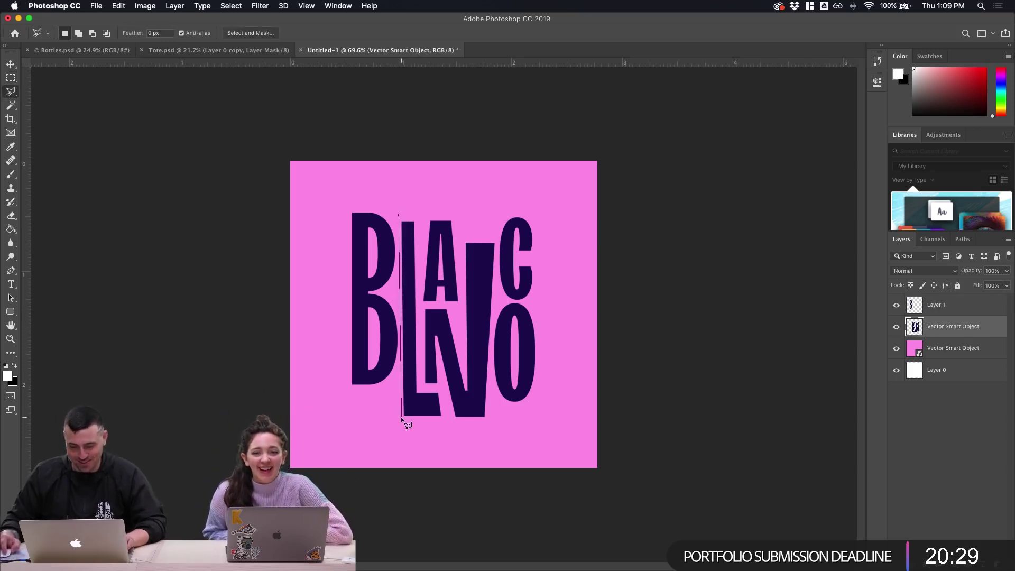
click(424, 387)
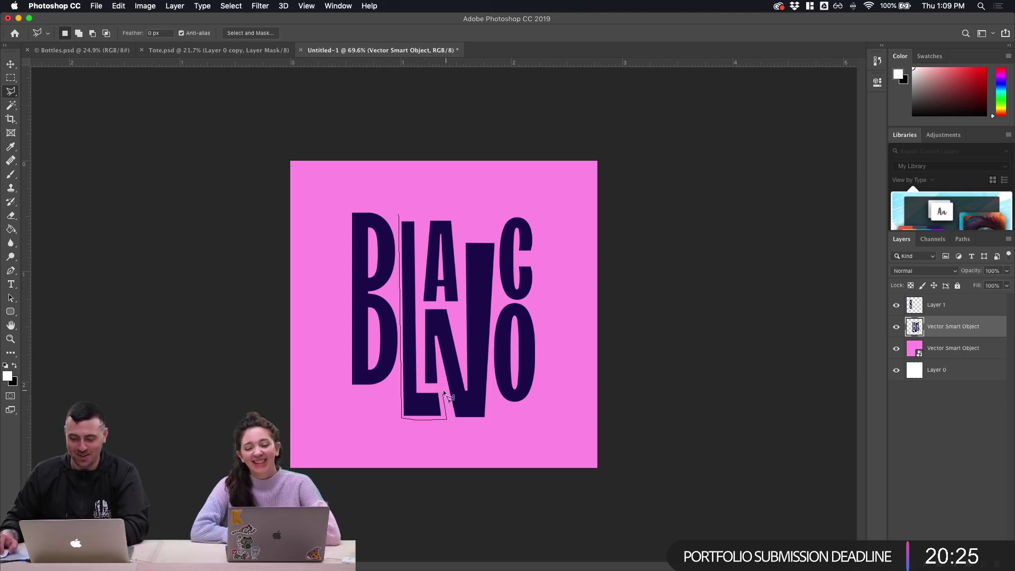
click(438, 391)
click(423, 388)
click(417, 214)
click(400, 214)
key(Delete)
key(ctrl+v)
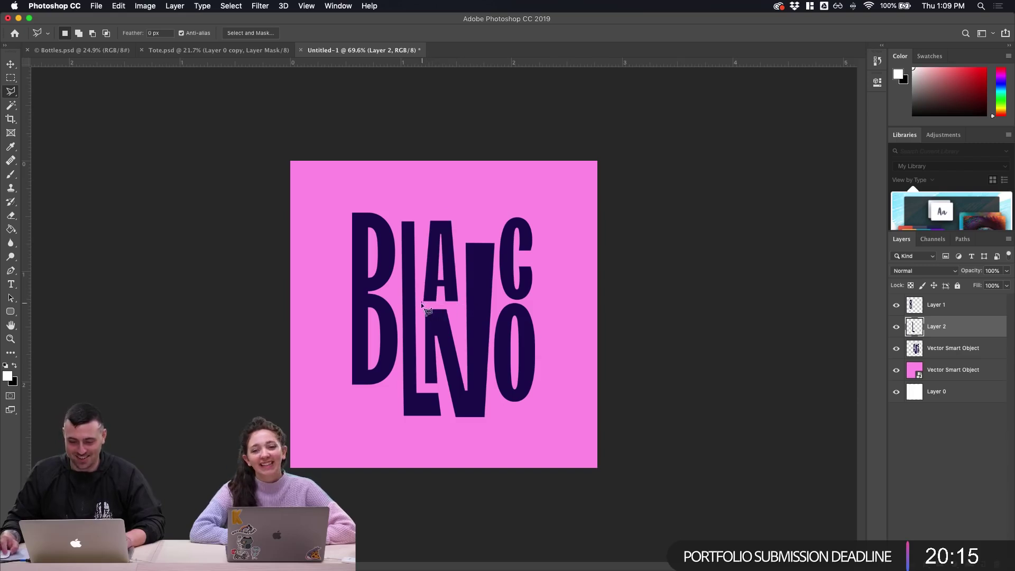
Outline the letter A with the Polygonal Lasso and separate it from the remaining logo layer onto its own layer
click(460, 303)
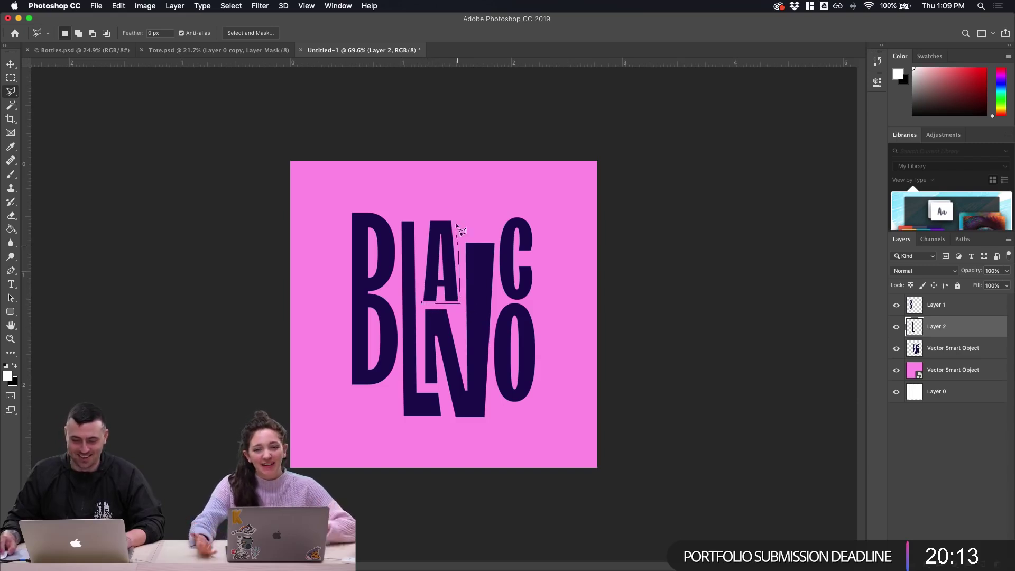
click(422, 301)
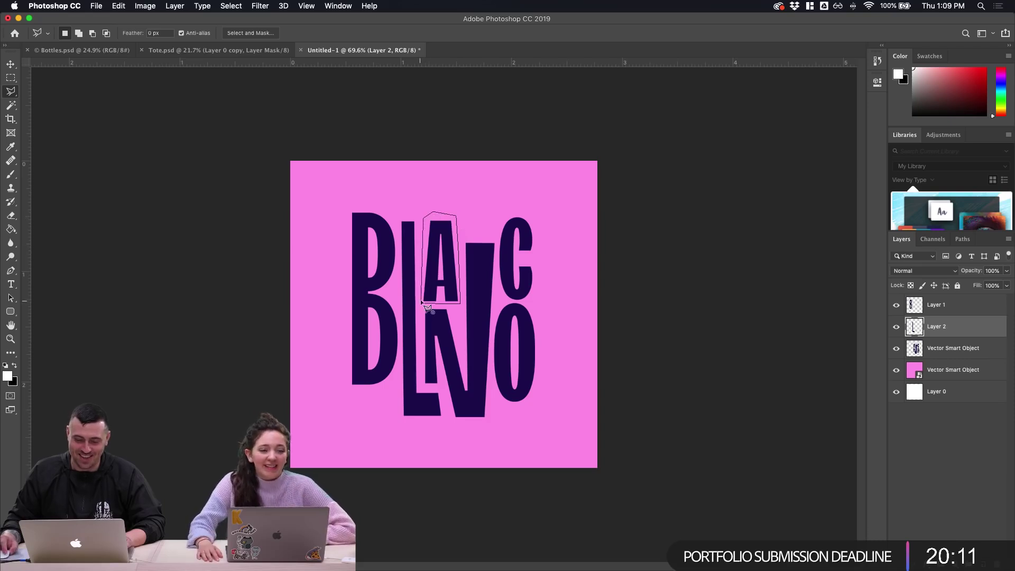
key(super+x)
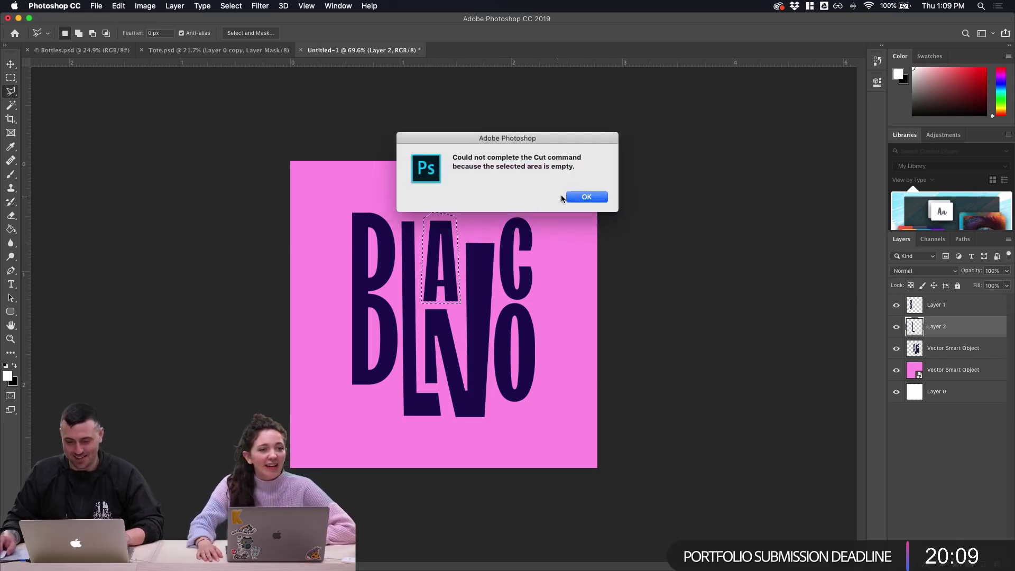
click(592, 198)
click(947, 348)
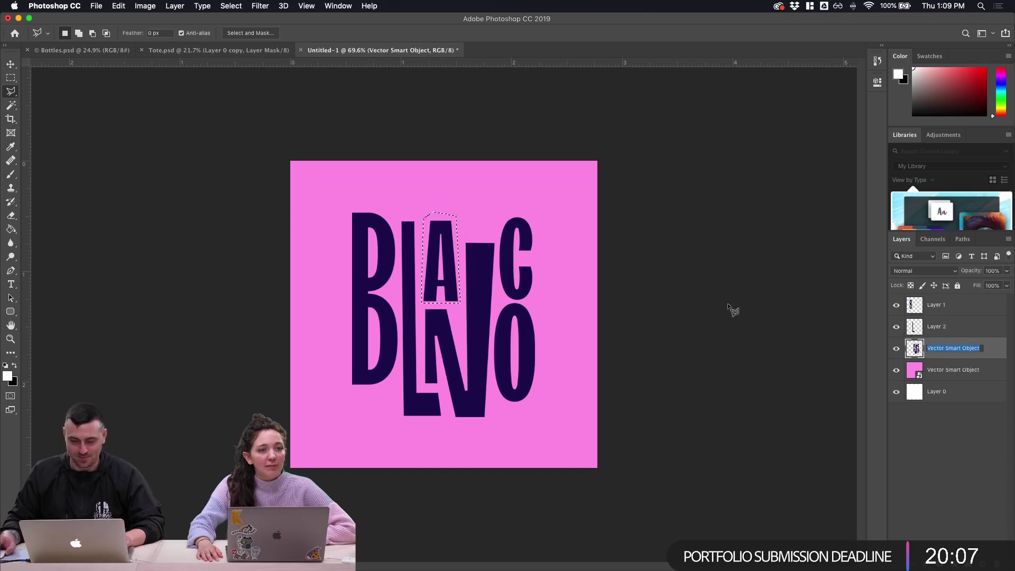
click(987, 326)
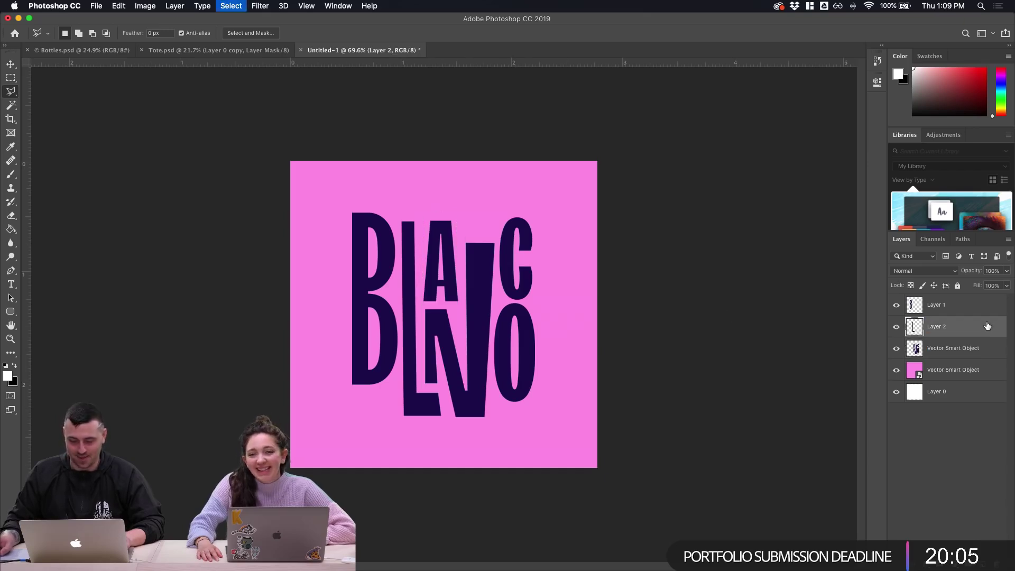
click(895, 327)
click(895, 327)
click(951, 349)
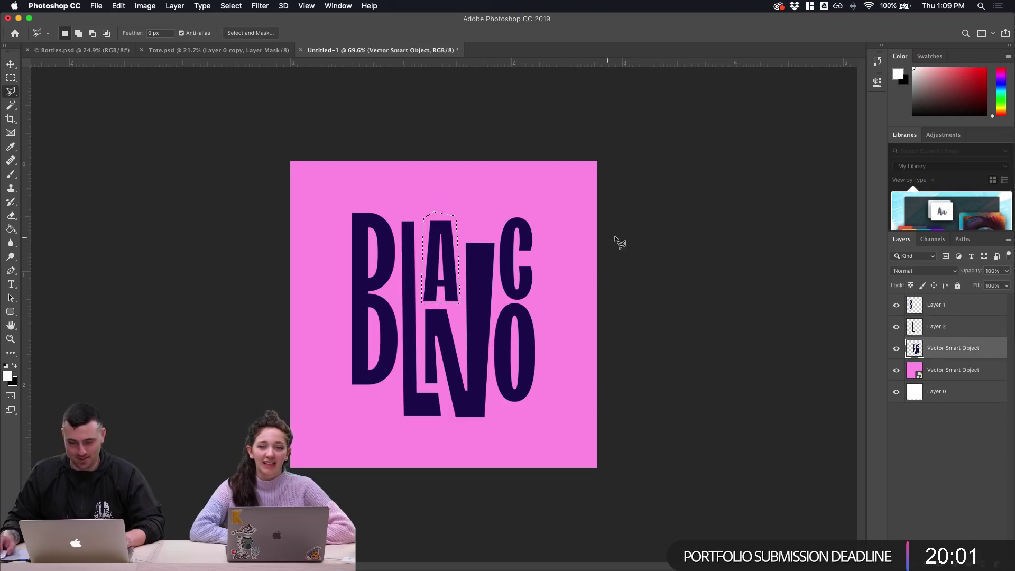
key(super+j)
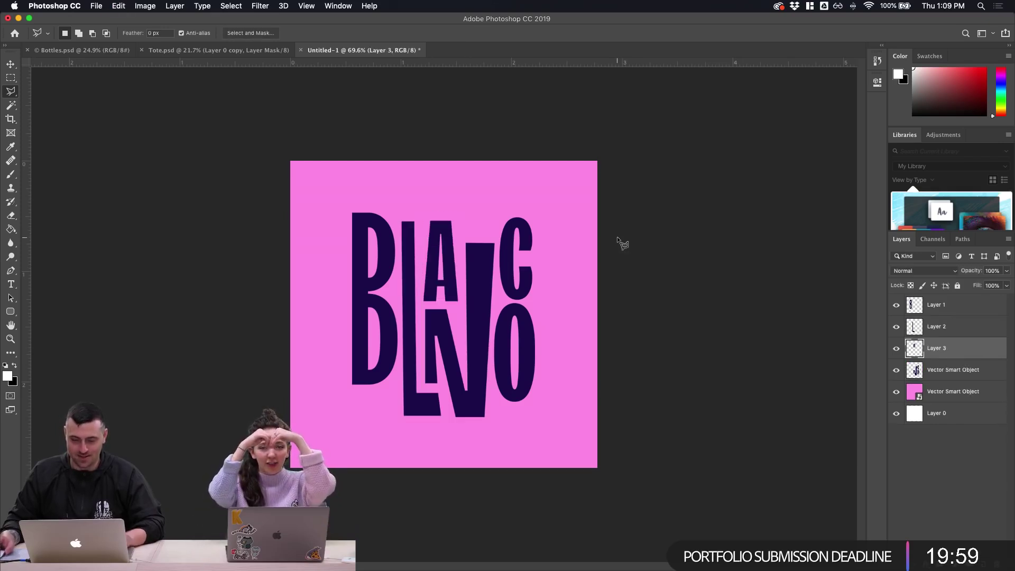
Trace around the large letter N with the Polygonal Lasso, cut it from the remaining logo layer and paste it in place as a new layer
click(448, 413)
click(442, 385)
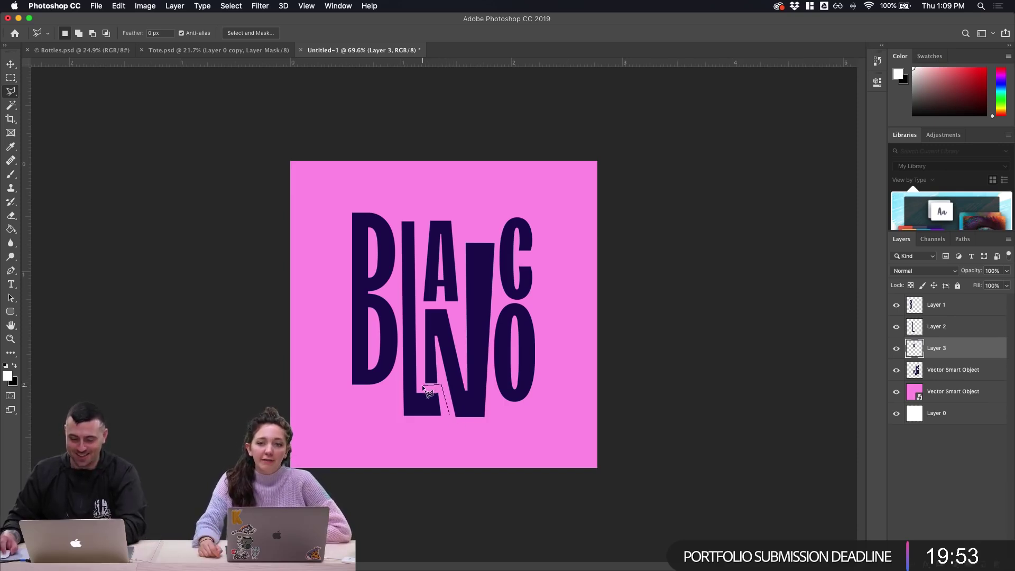
click(423, 386)
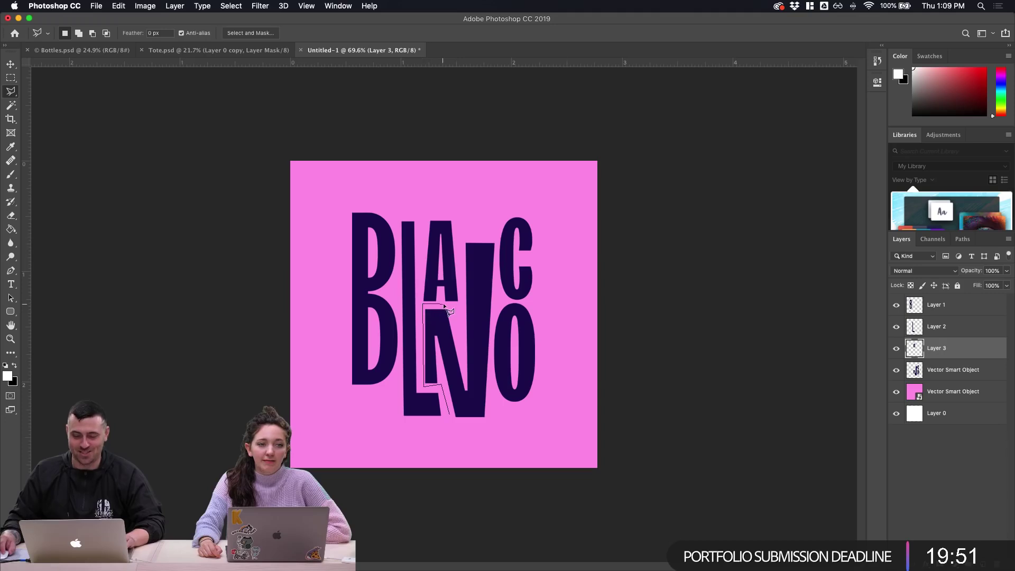
click(458, 347)
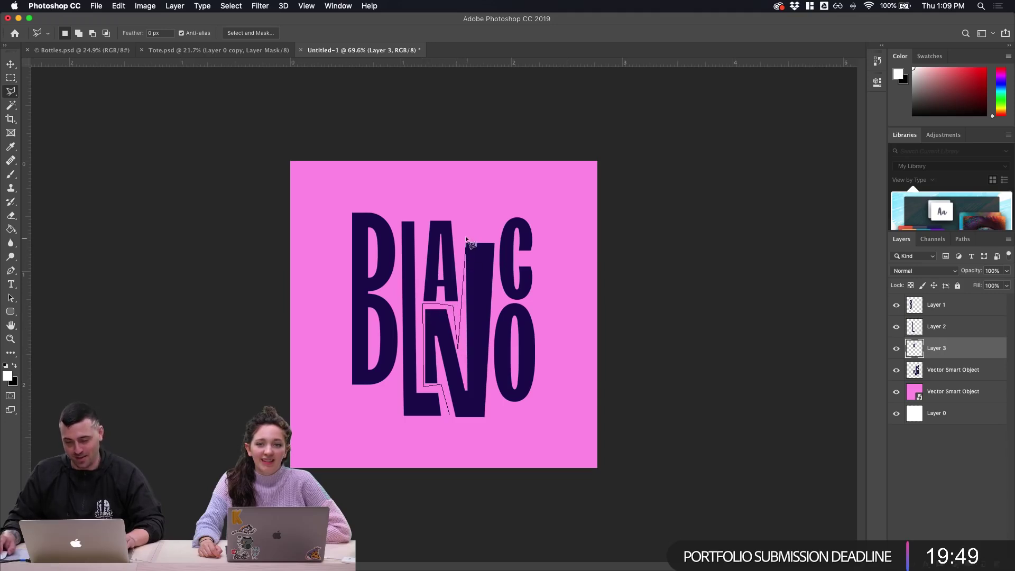
click(467, 226)
click(496, 230)
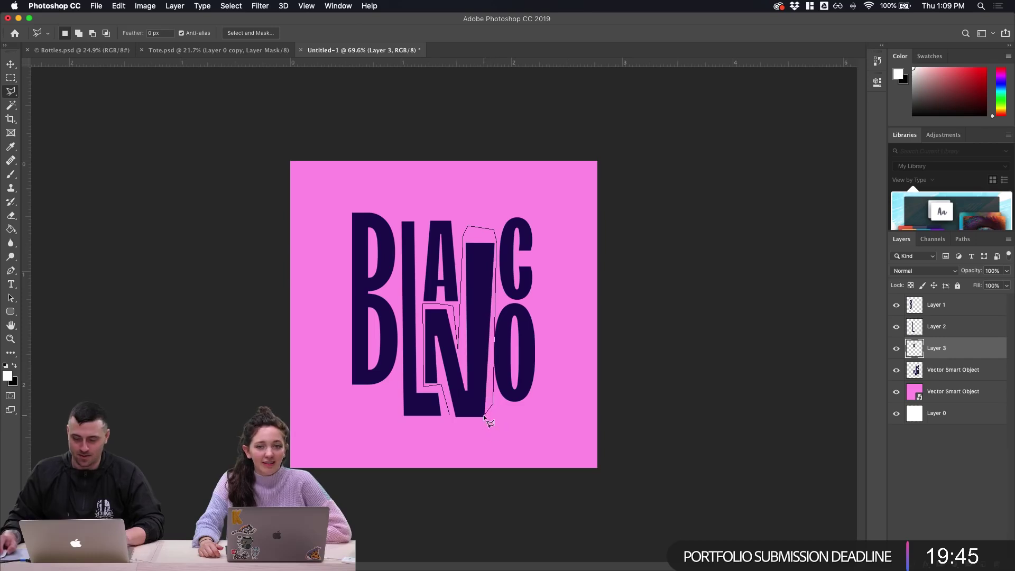
click(449, 414)
key(super+x)
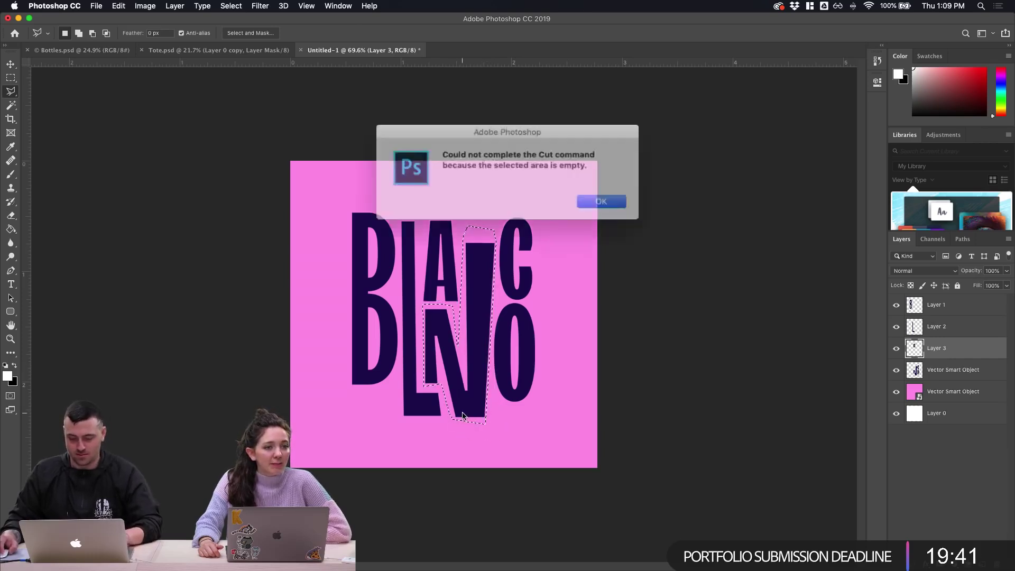
click(584, 199)
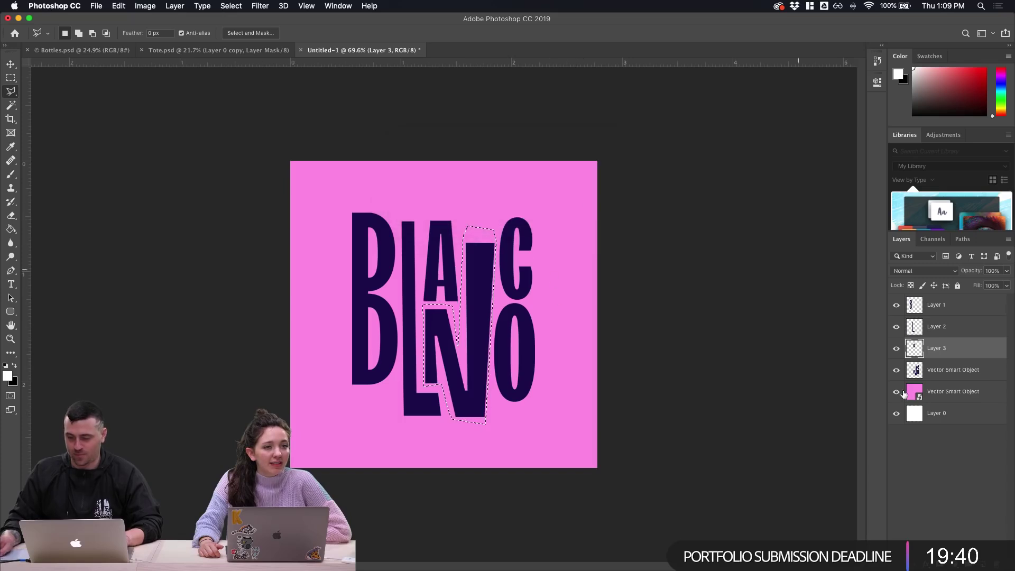
click(941, 376)
key(super+x)
key(super+v)
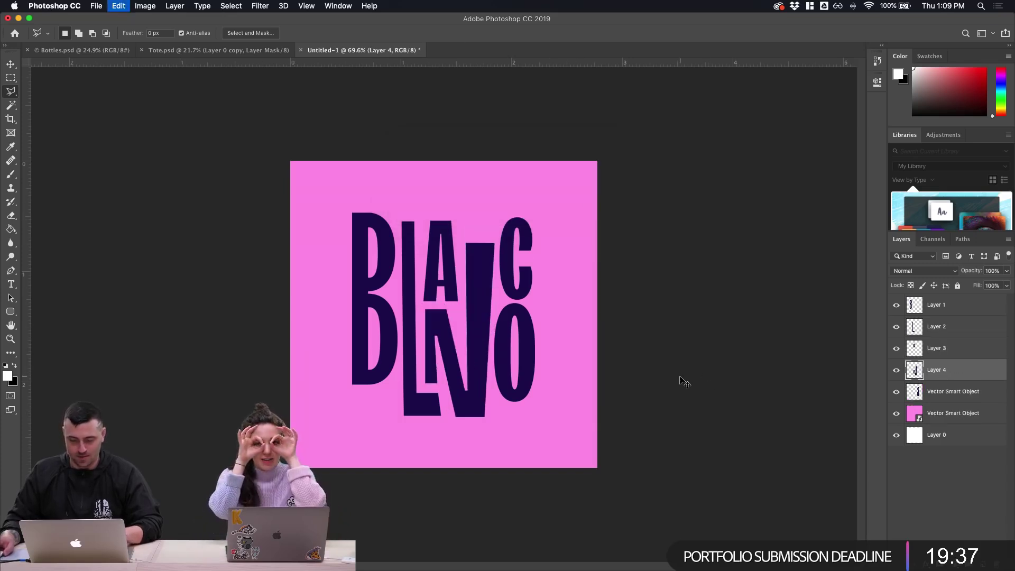
Outline the letter C with the Polygonal Lasso, cut it from the remaining logo layer and paste it in place on its own layer
click(498, 210)
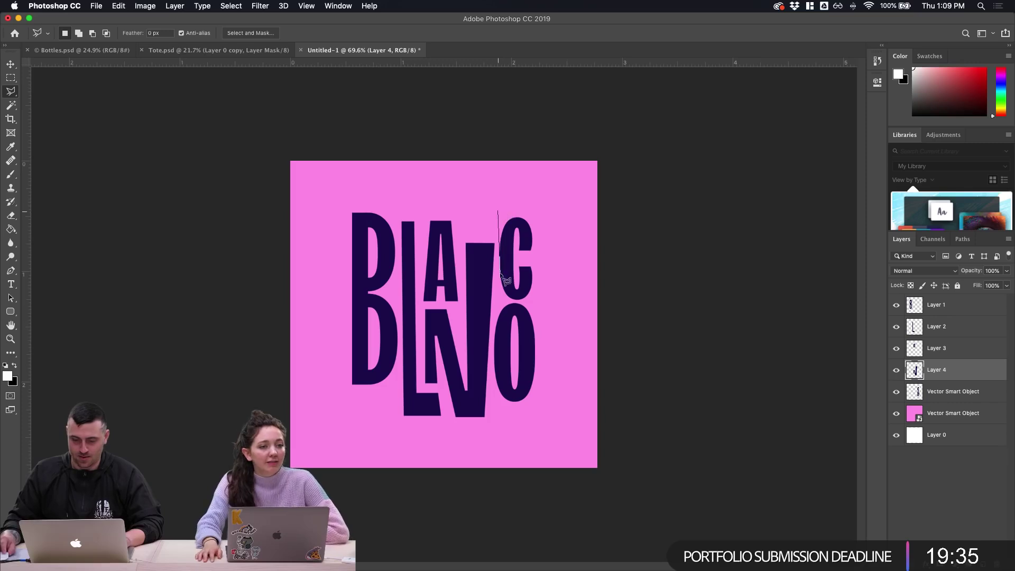
click(497, 297)
click(541, 302)
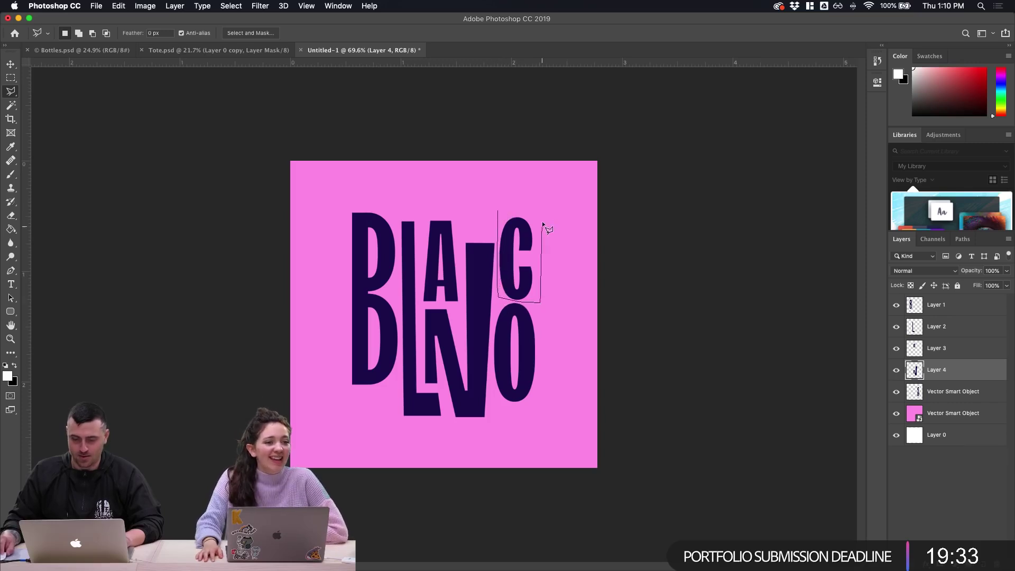
click(499, 212)
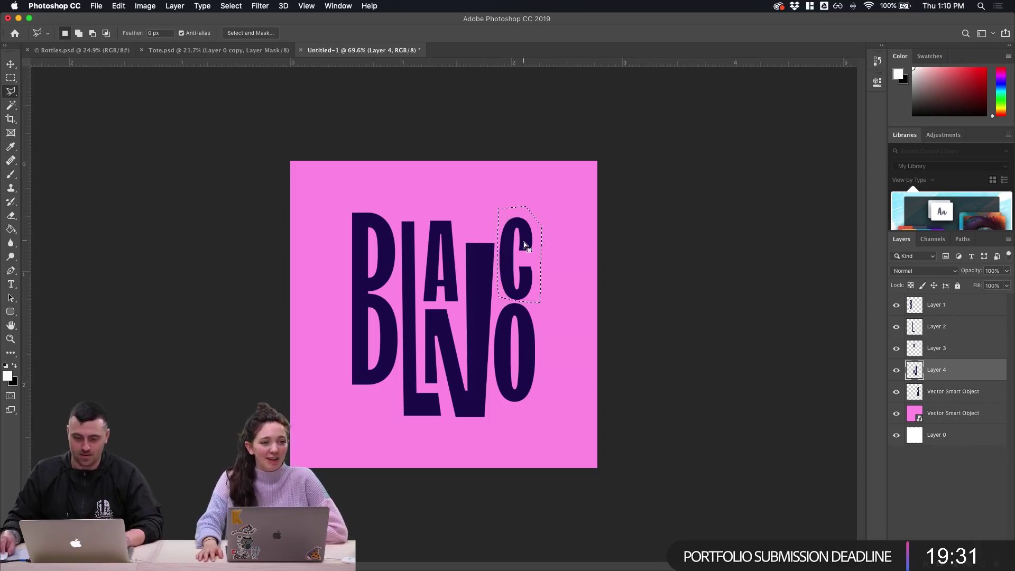
key(super+x)
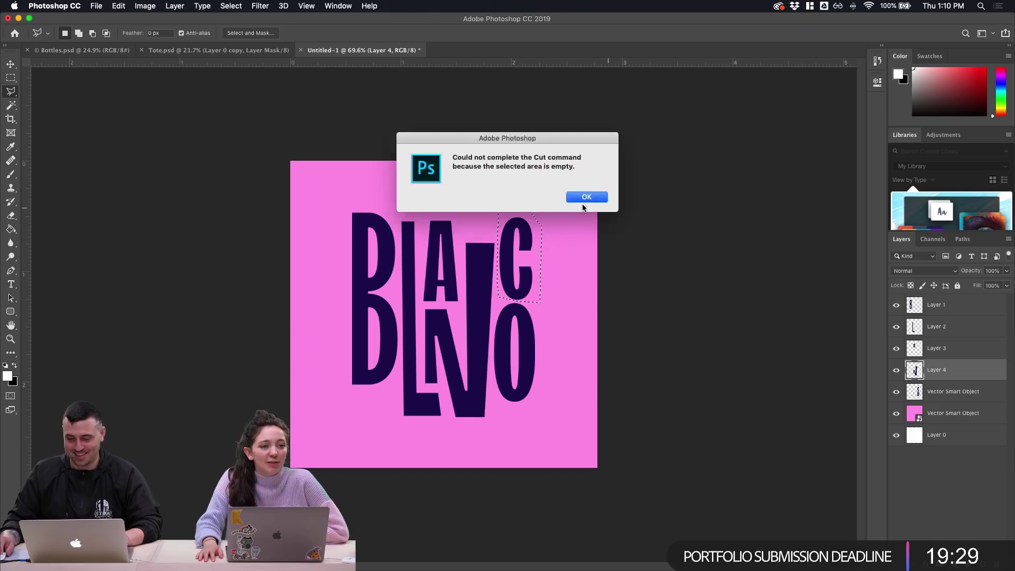
click(584, 200)
click(936, 391)
key(super+x)
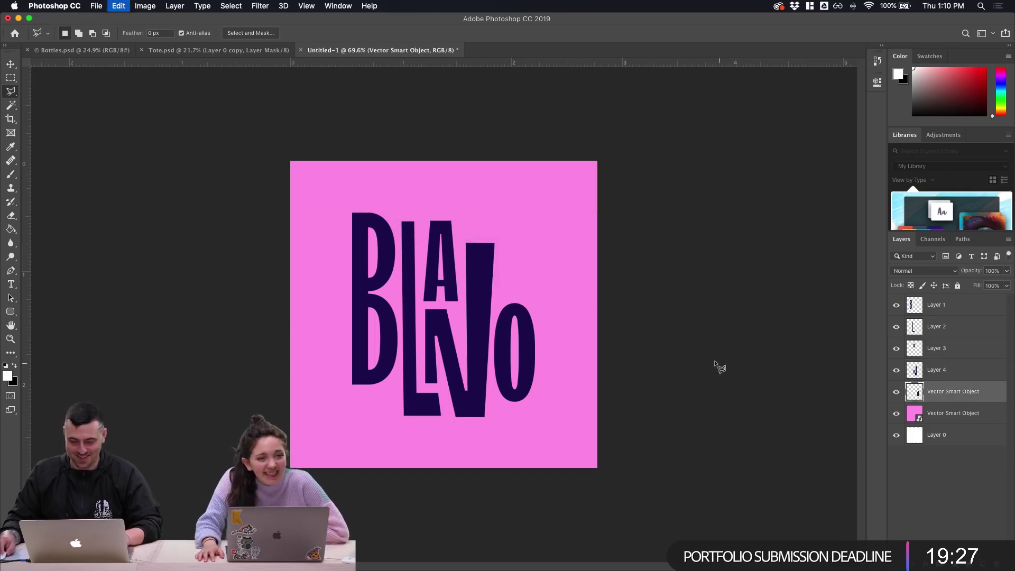
key(super+v)
Rename the remaining logo layer, which holds only the last letter, as O
click(954, 420)
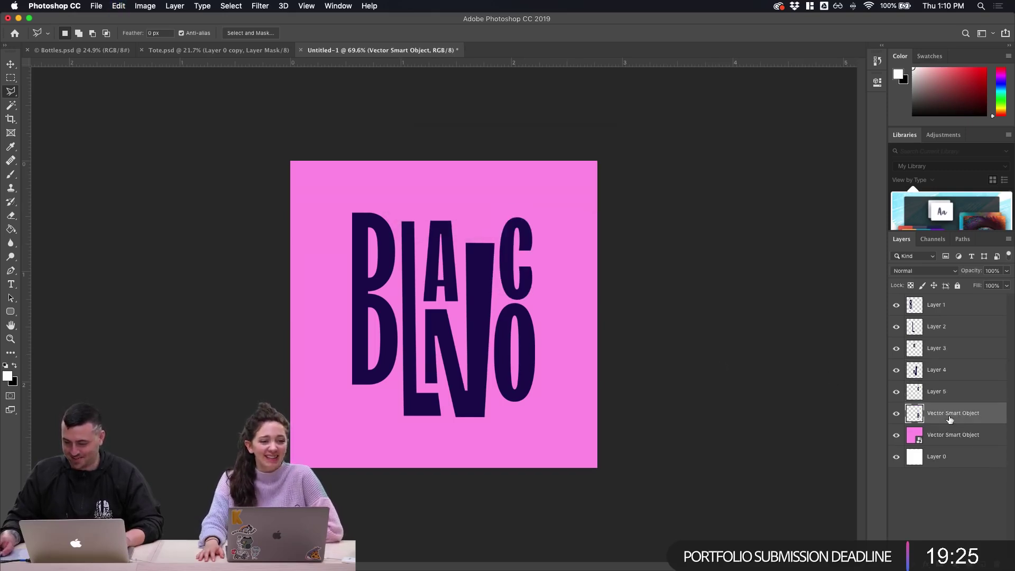
double_click(952, 412)
text(O)
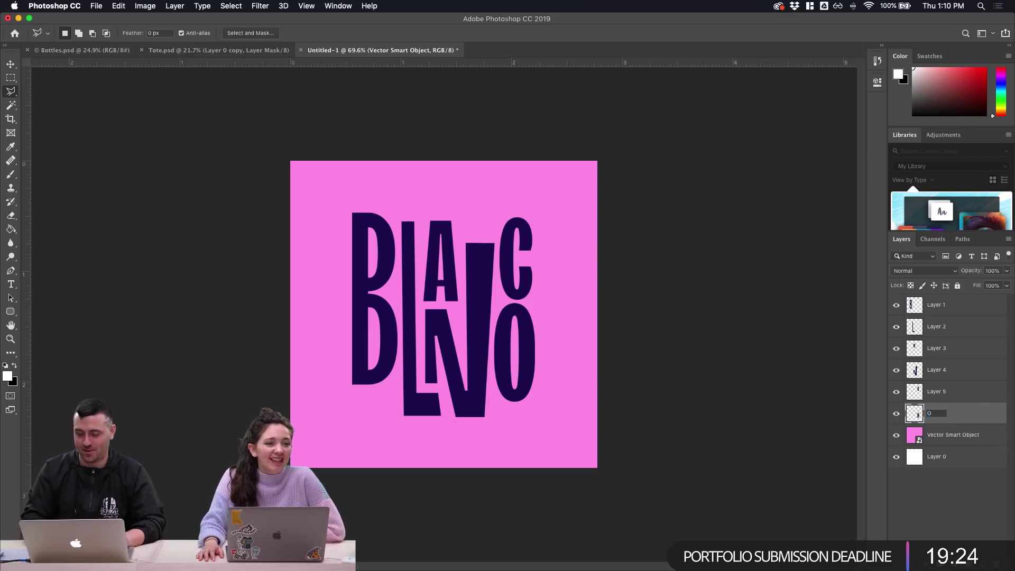
key(Return)
Rename the layer holding the letter C as C and the layer holding the large letter N as N
double_click(957, 390)
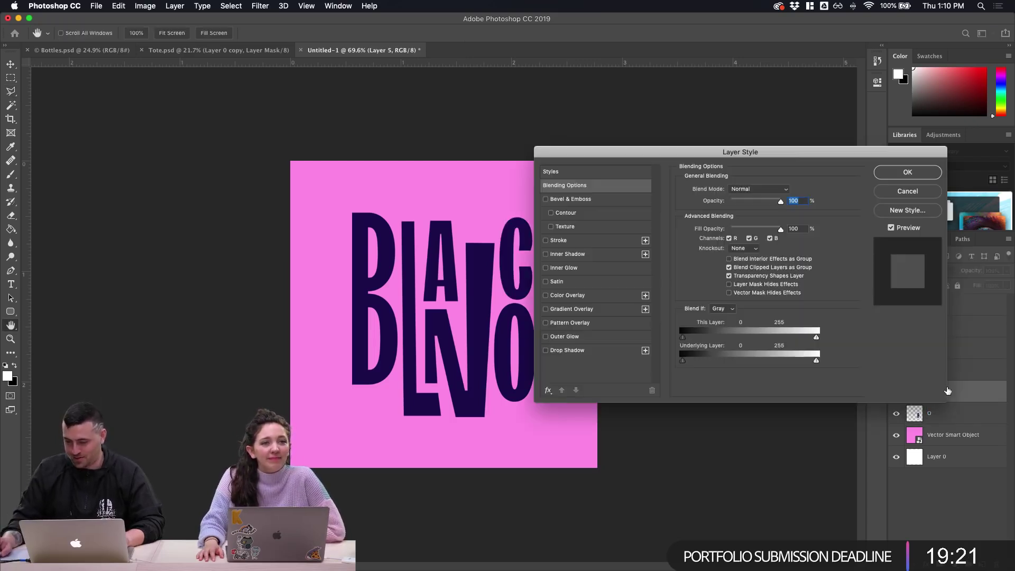
click(901, 191)
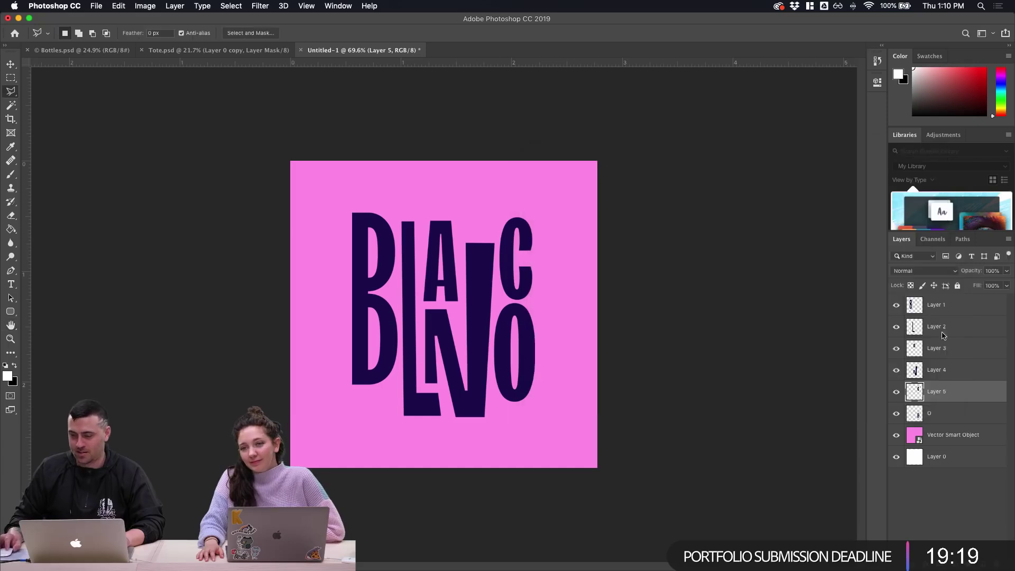
double_click(936, 392)
text(C)
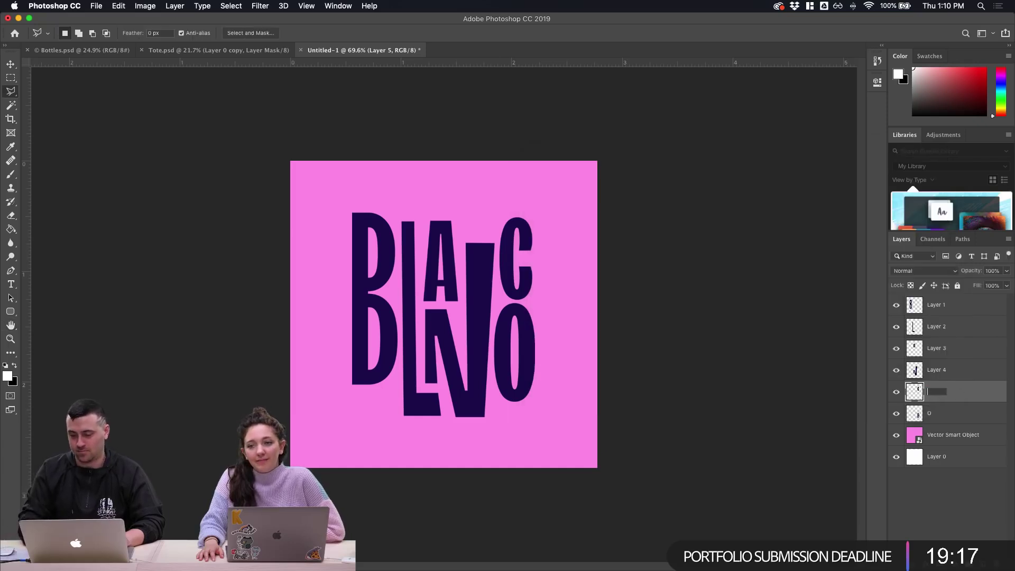
double_click(938, 370)
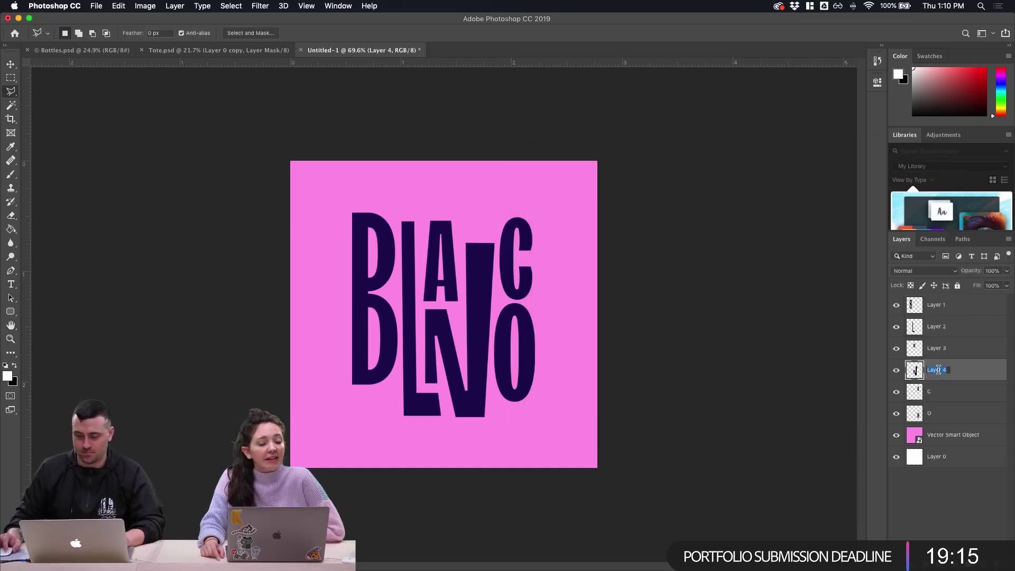
text(N)
key(Return)
Rename Layer 3, which holds the letter A, as A and Layer 2, which holds the letter L, as L
double_click(937, 348)
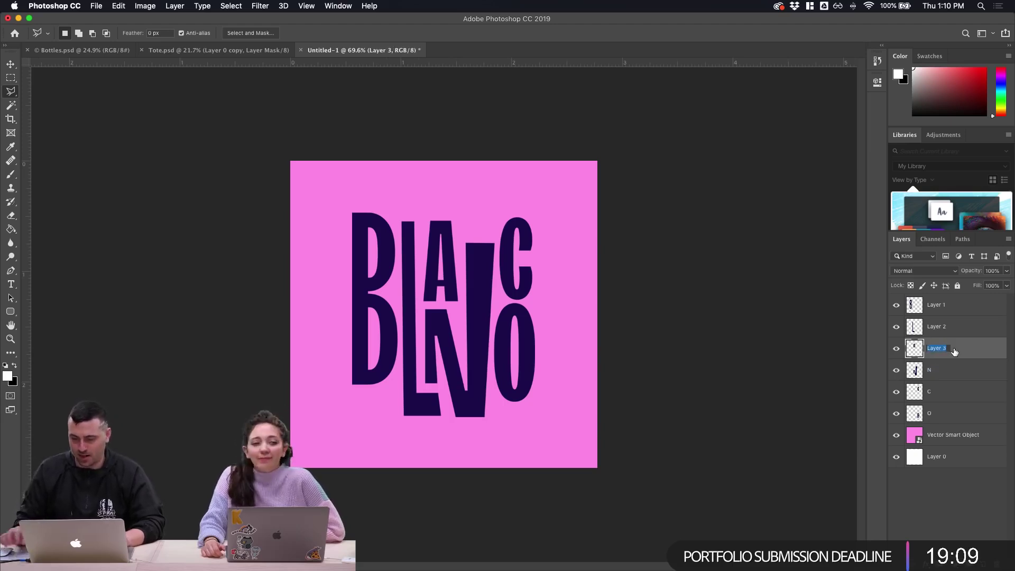
click(896, 349)
click(896, 349)
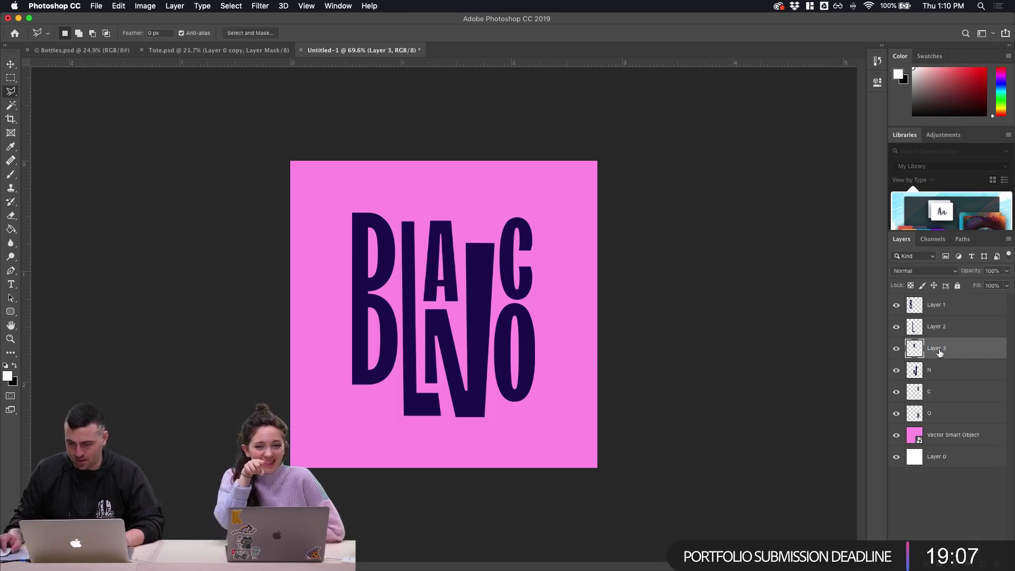
text(A)
double_click(944, 328)
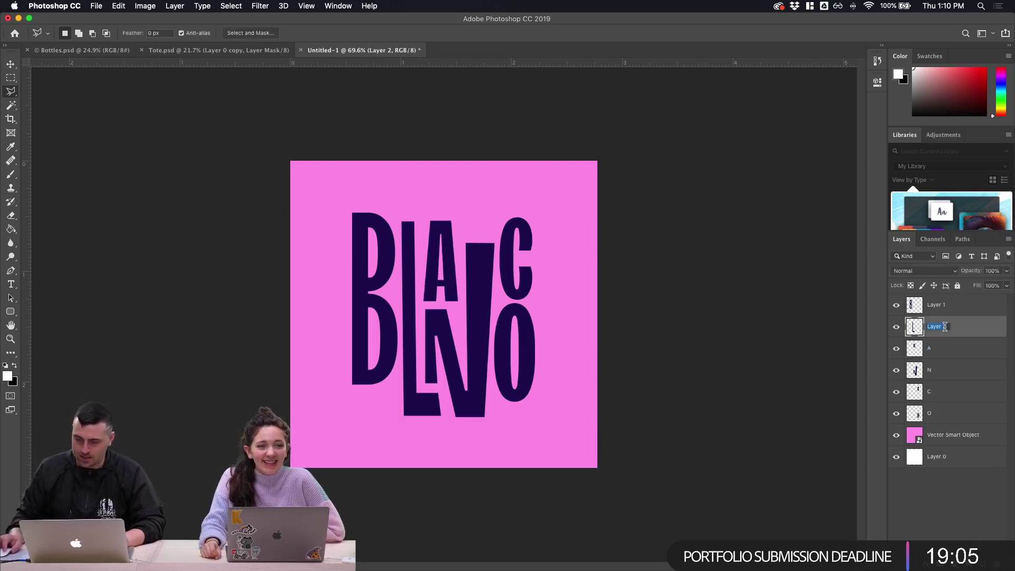
text(L)
key(Return)
Rename Layer 1, which holds the first letter of the logo, as S
double_click(935, 305)
text(B)
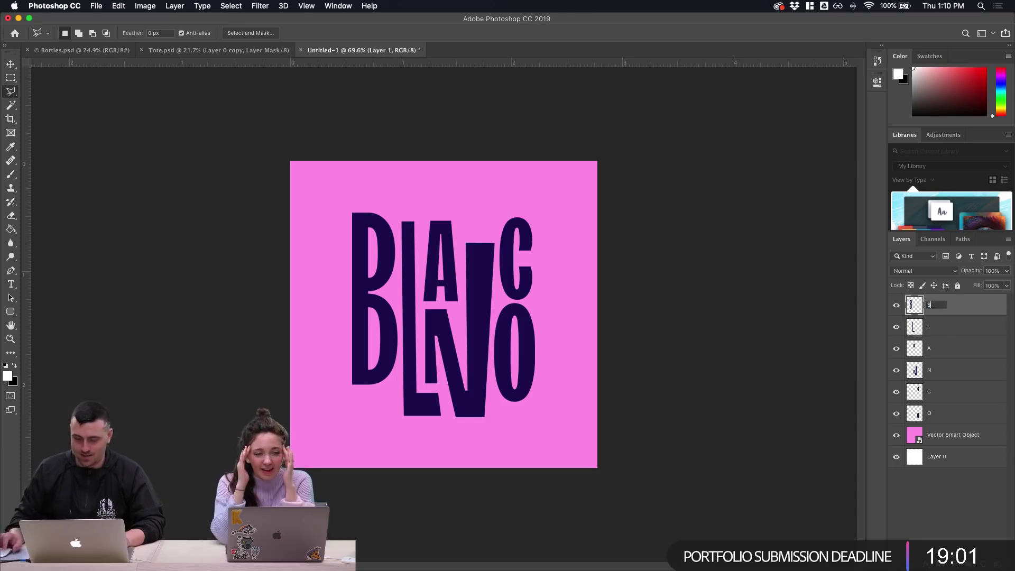
key(Return)
Switch to the Move tool and toggle the visibility of the first letter's layer to check how it hides and shows
click(11, 64)
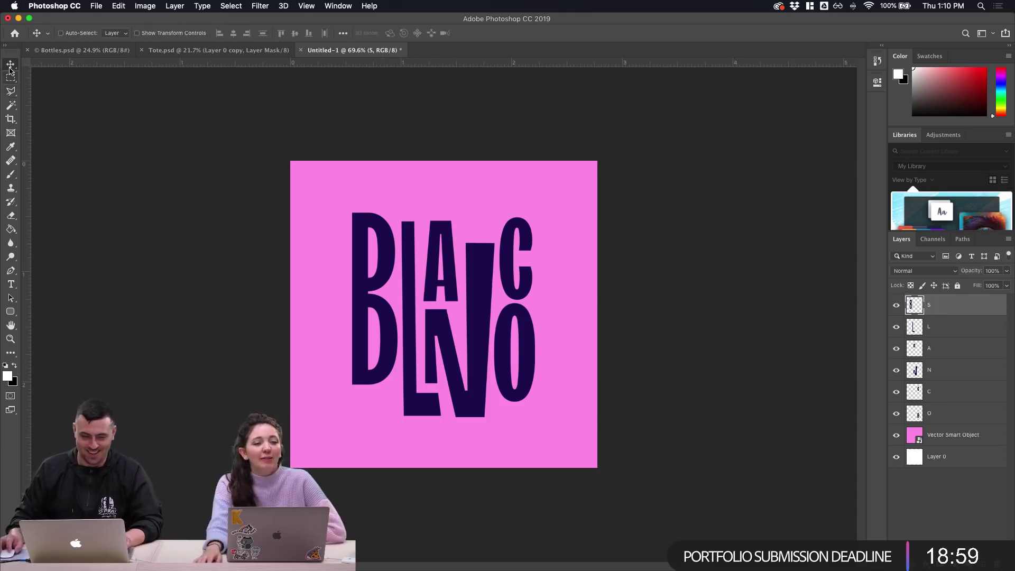
click(896, 306)
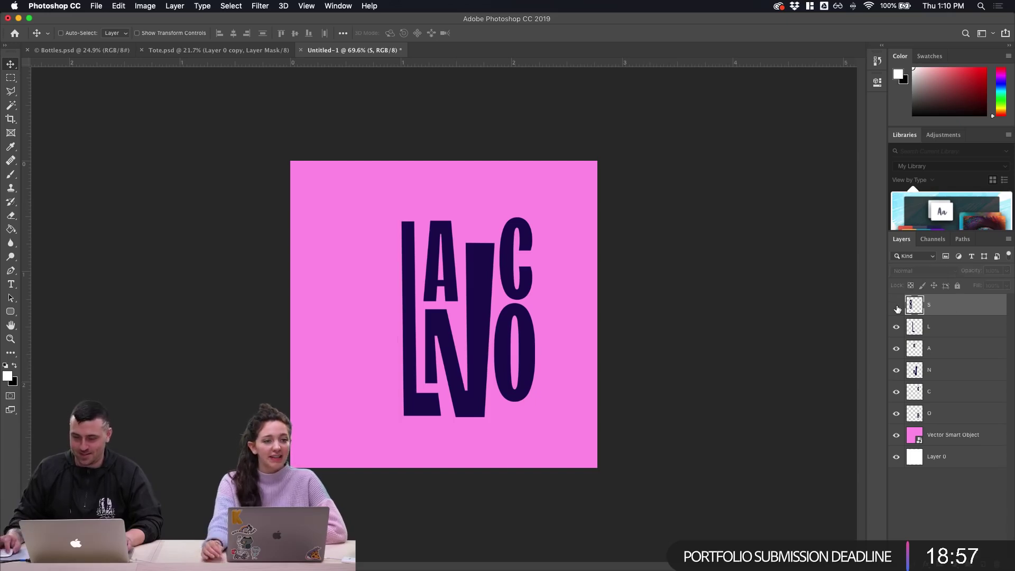
click(896, 307)
click(897, 306)
click(896, 306)
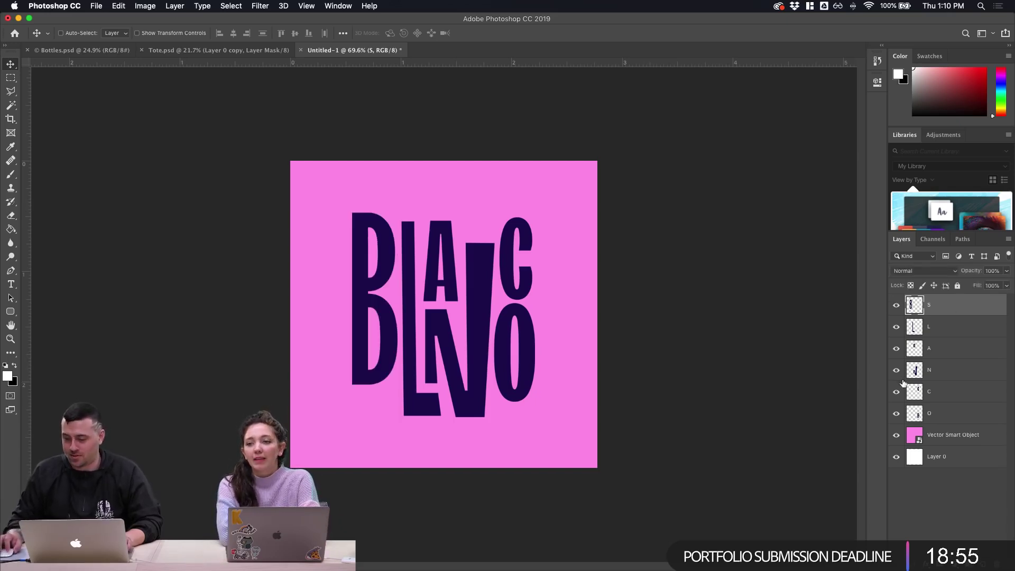
Save the document in Photoshop format in the Working Files folder as Gif1.psd
key(super+s)
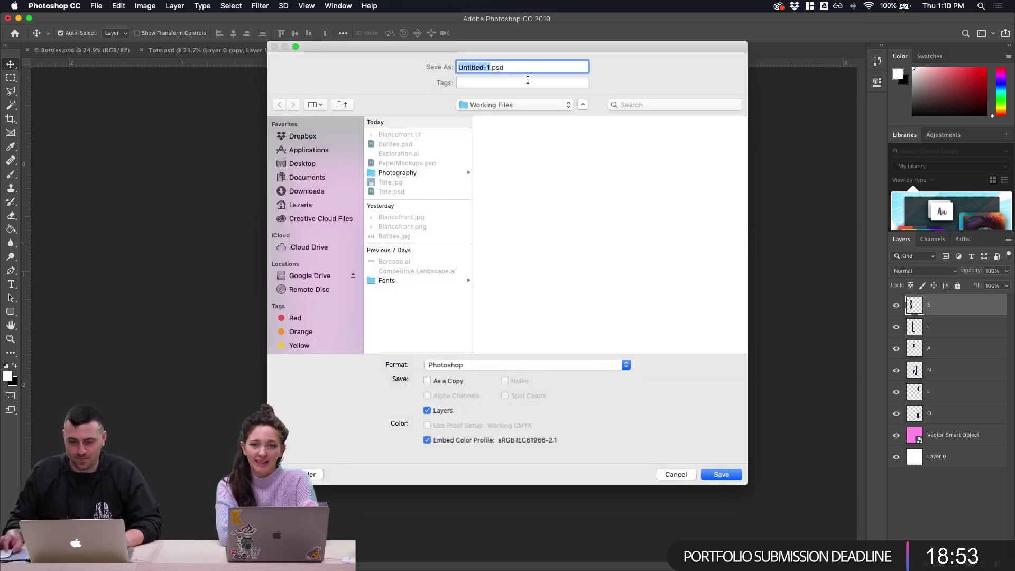
text(Gil)
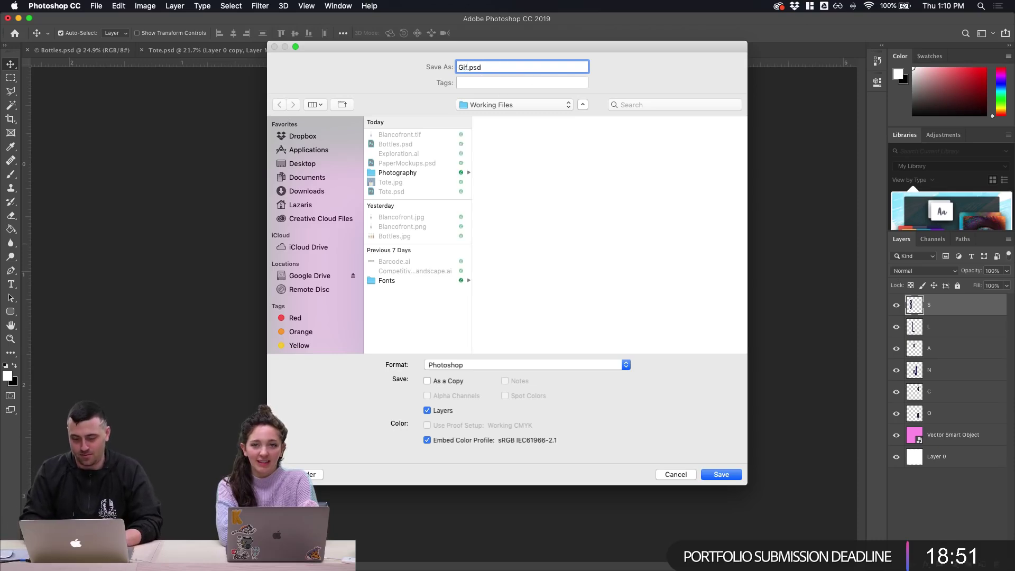
key(Return)
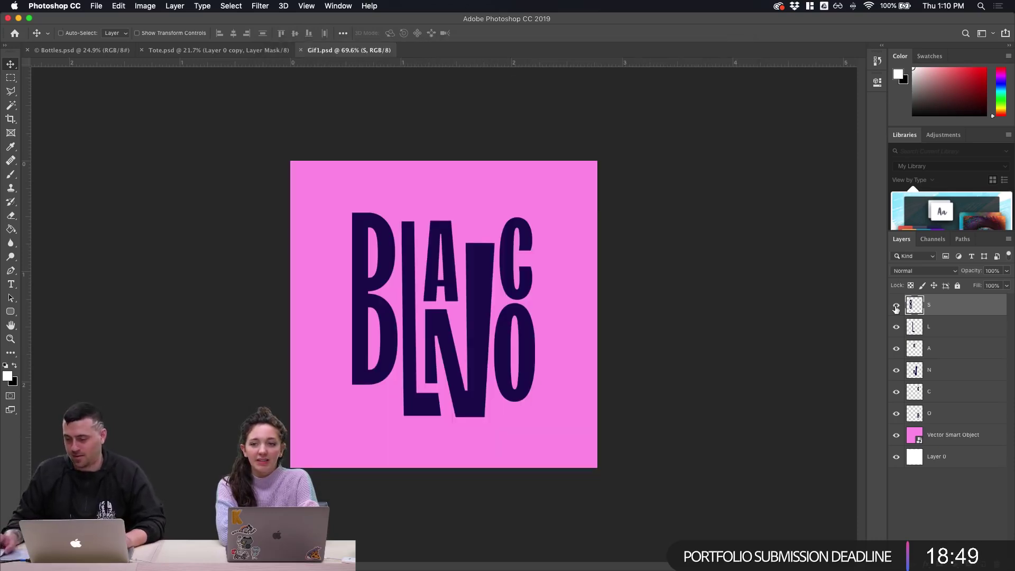
Create a video timeline from the document's layers and enlarge the timeline area to show all the tracks
click(339, 7)
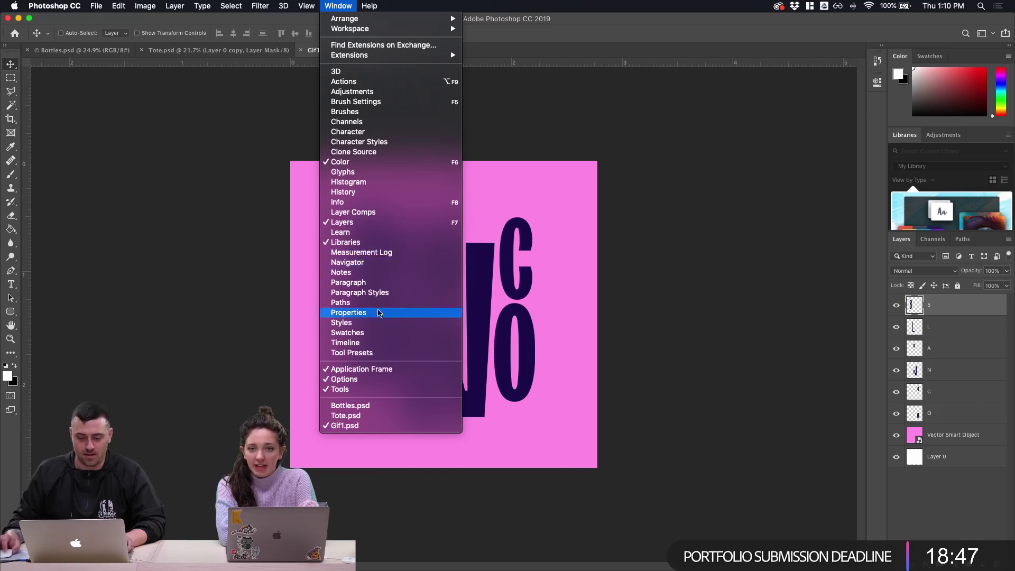
click(348, 343)
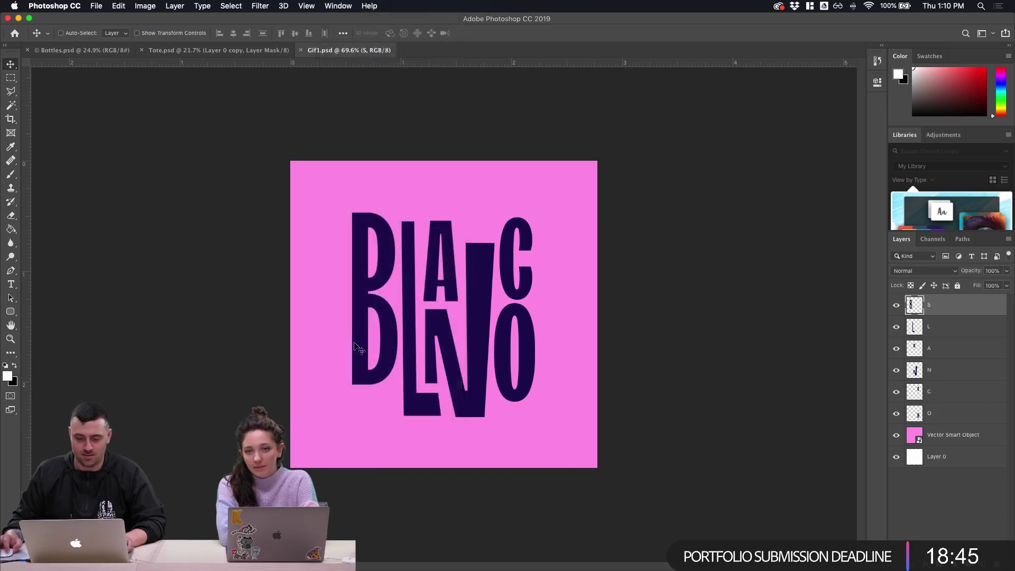
drag(461, 489, 467, 379)
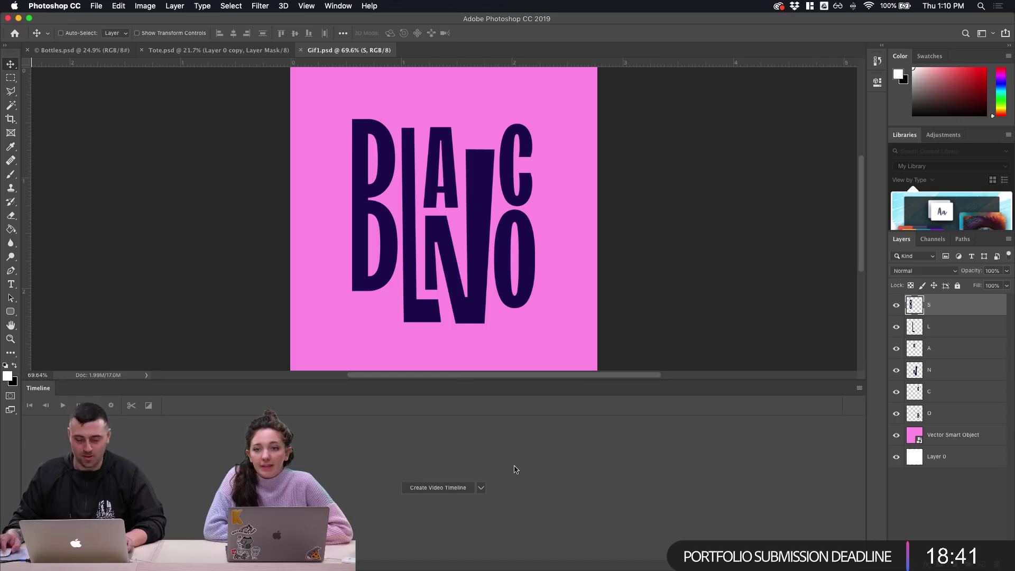
click(481, 488)
click(439, 496)
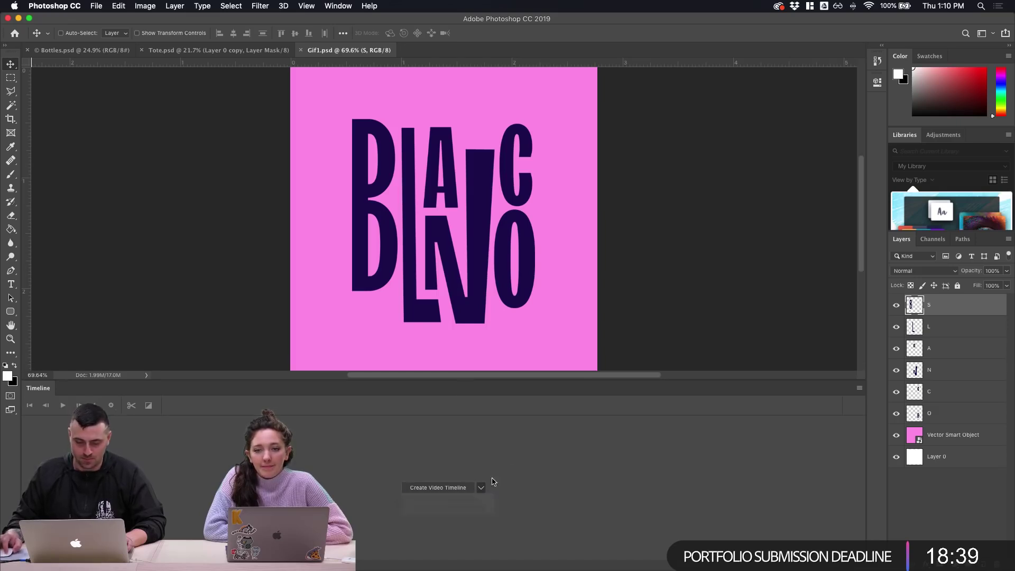
click(460, 487)
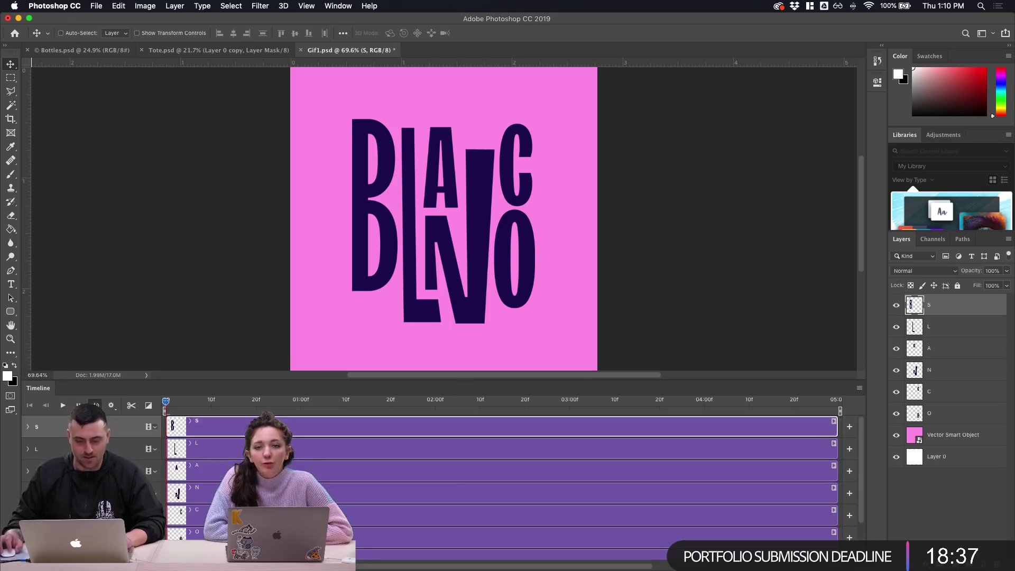
drag(292, 380, 293, 221)
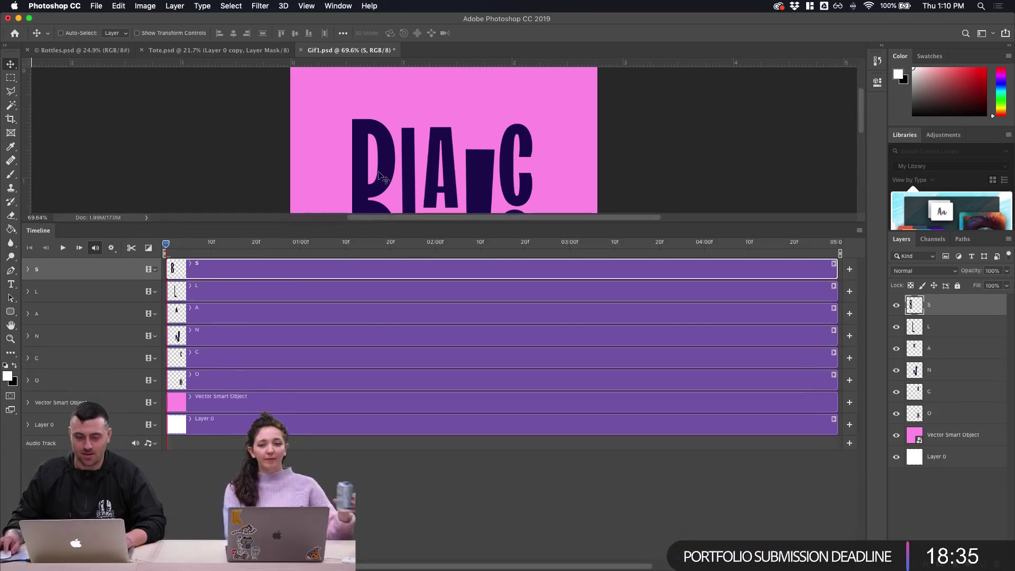
scroll(443, 173, down, 5)
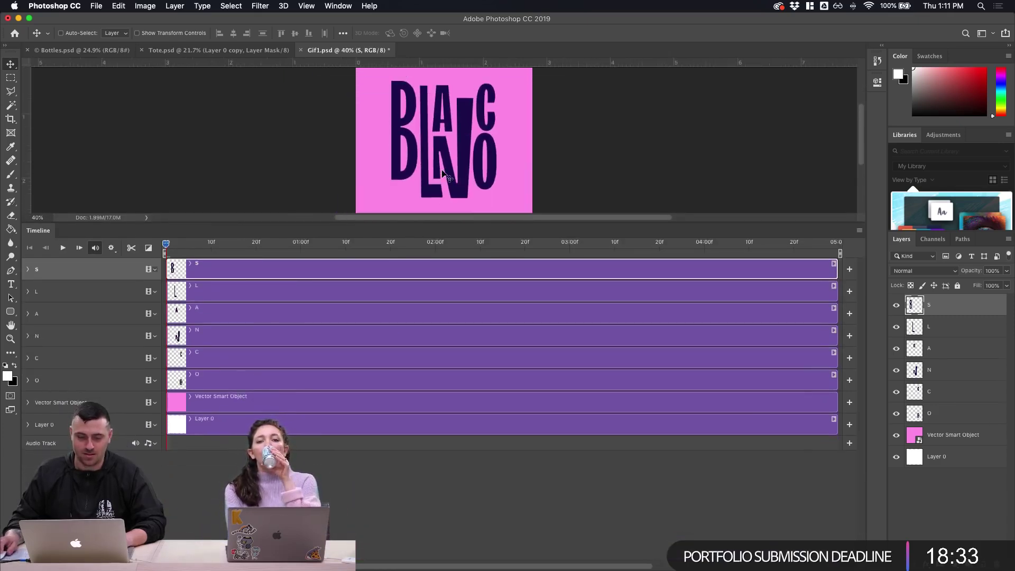
Select the pink background, O and S tracks in turn to examine how the layers correspond to timeline clips
click(242, 394)
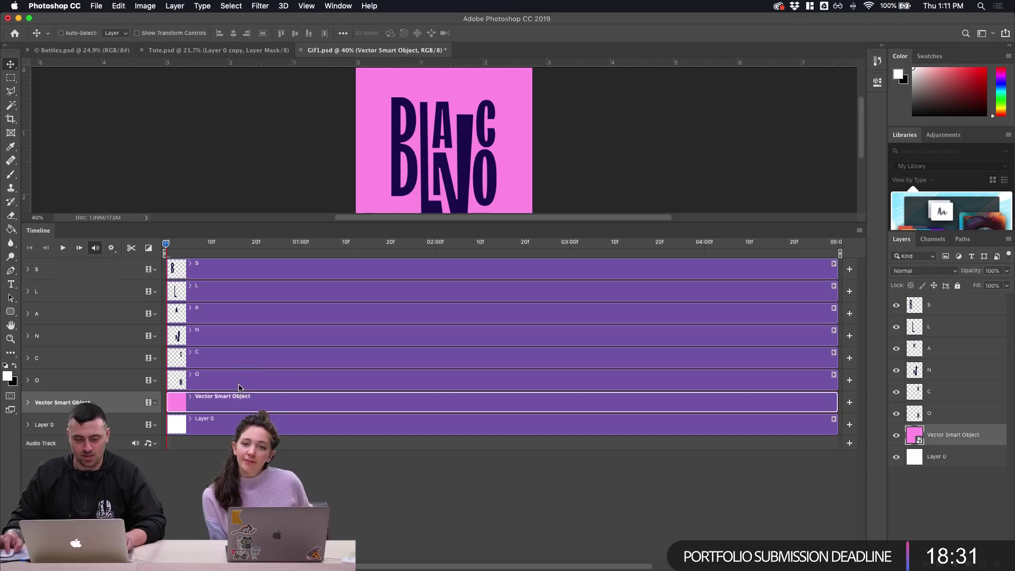
click(240, 382)
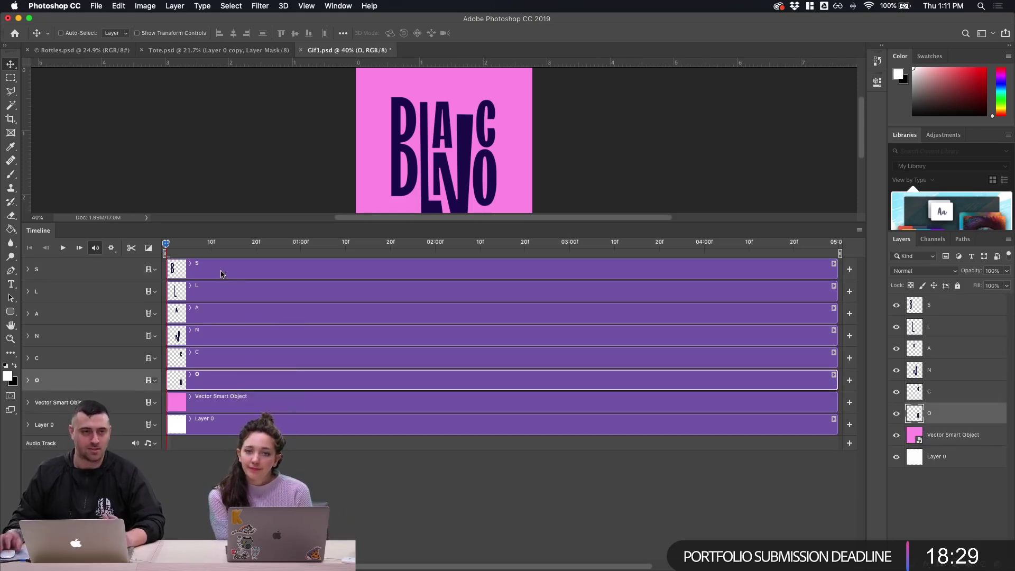
click(254, 272)
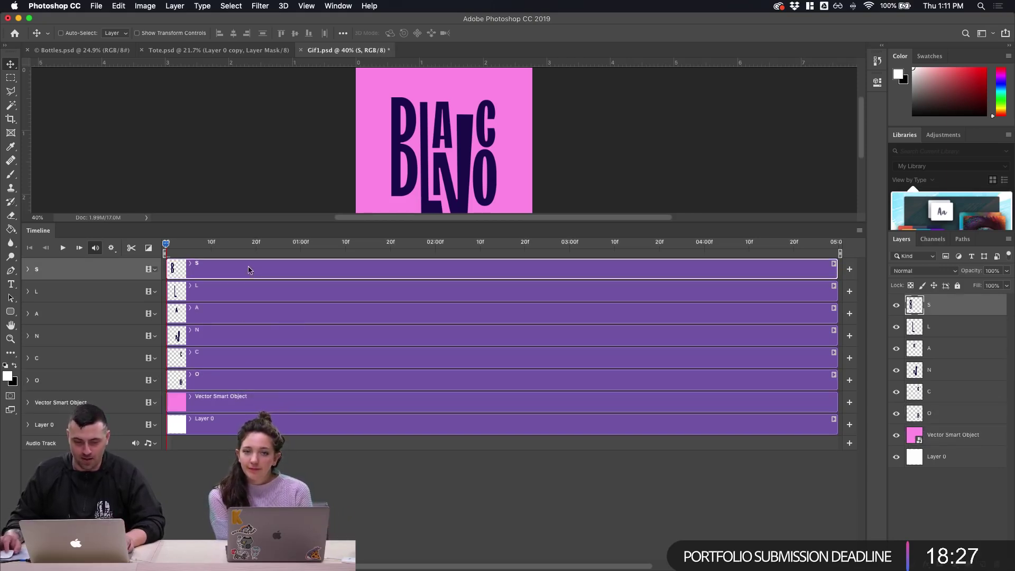
mouse_move(169, 251)
mouse_down()
mouse_move(351, 251)
mouse_move(166, 252)
mouse_up()
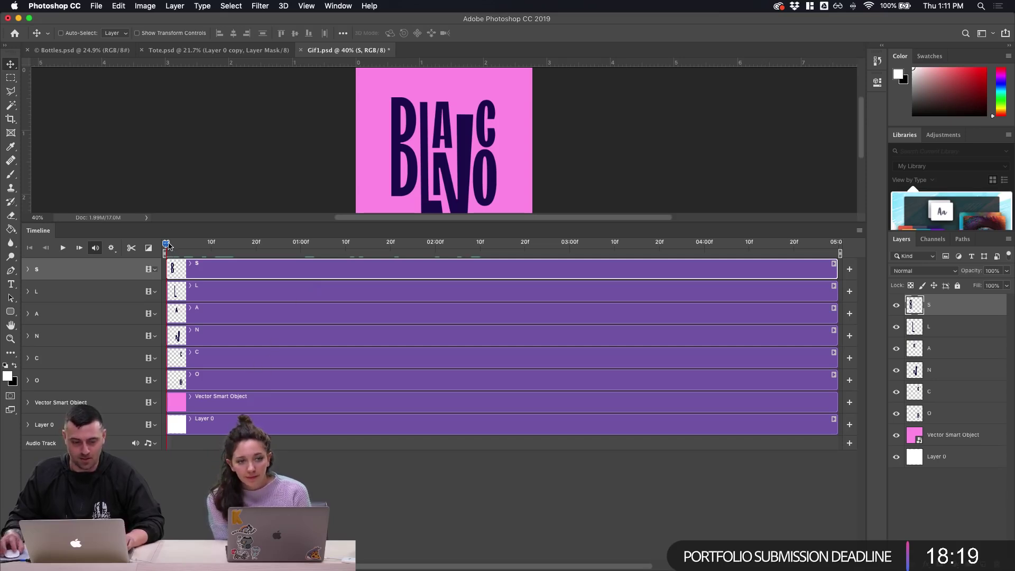
Move the playhead from the start of the timeline to frame 16
drag(167, 244, 233, 244)
scroll(263, 268, up, 3)
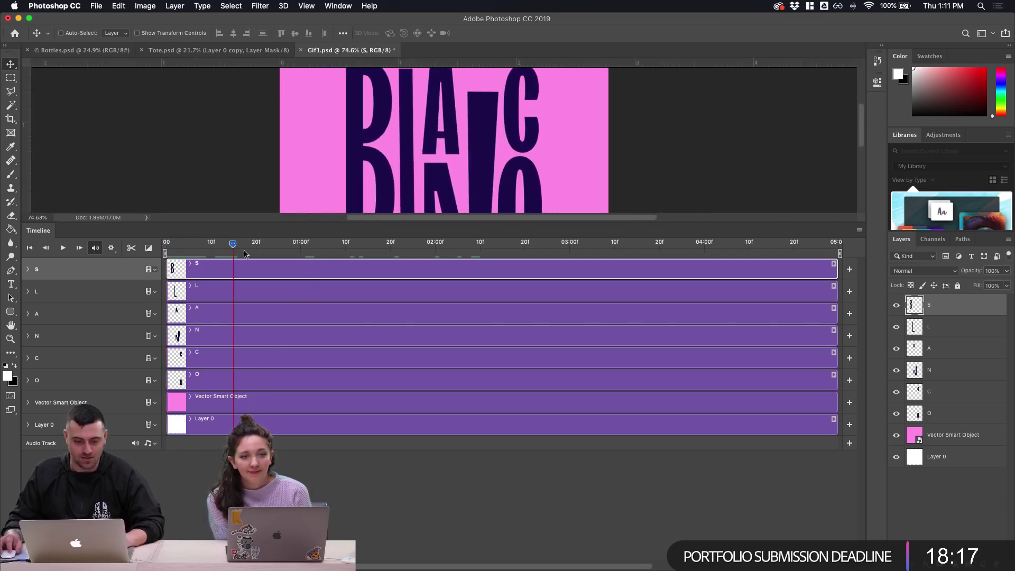
scroll(264, 268, up, 3)
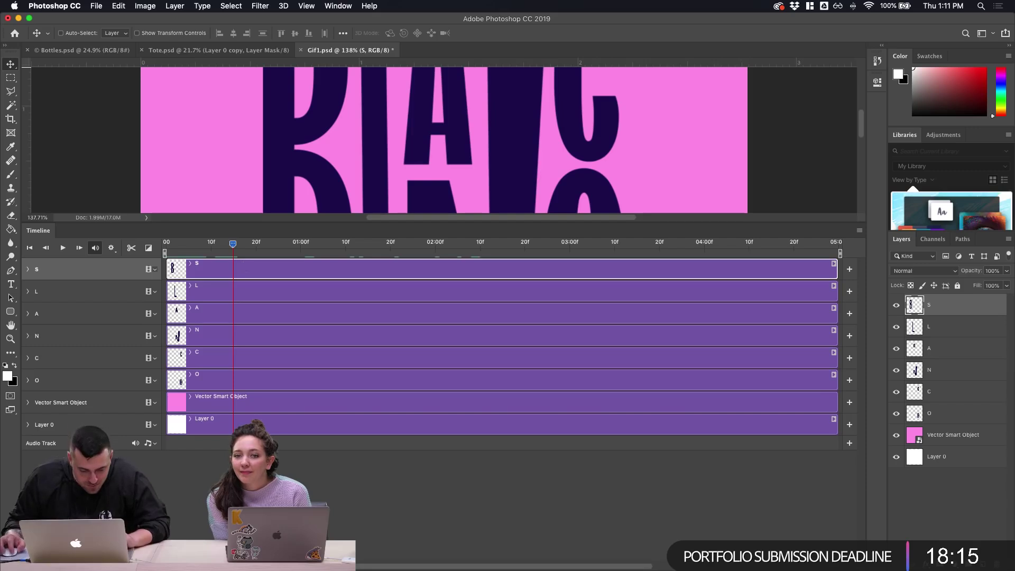
drag(122, 566, 141, 566)
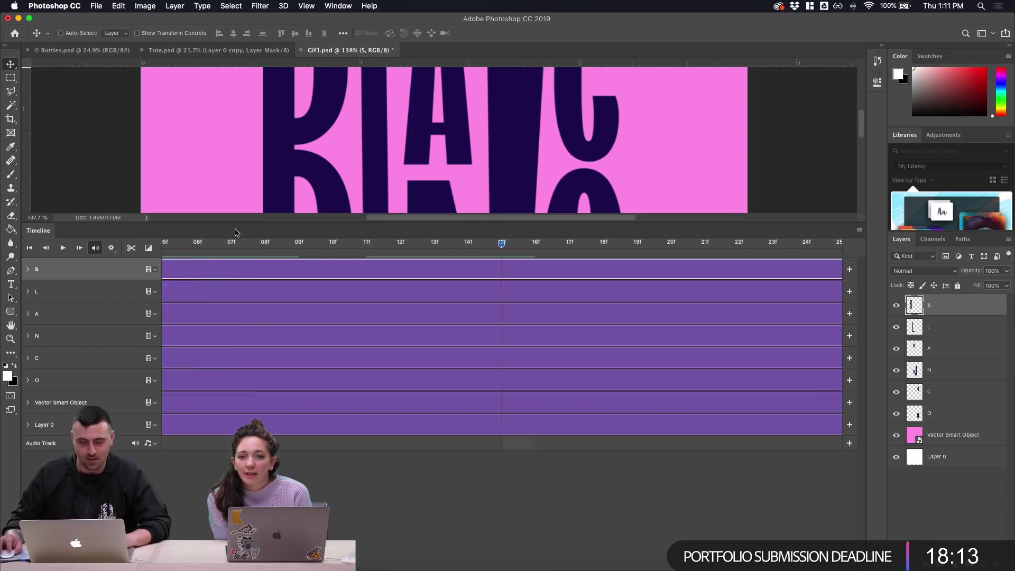
drag(501, 244, 535, 243)
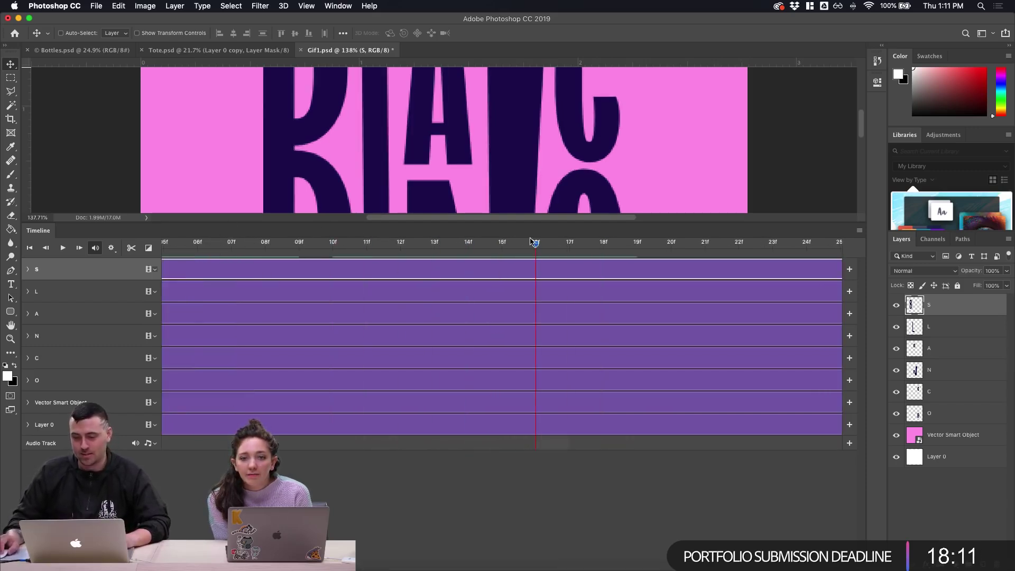
scroll(407, 148, down, 3)
scroll(437, 204, down, 1)
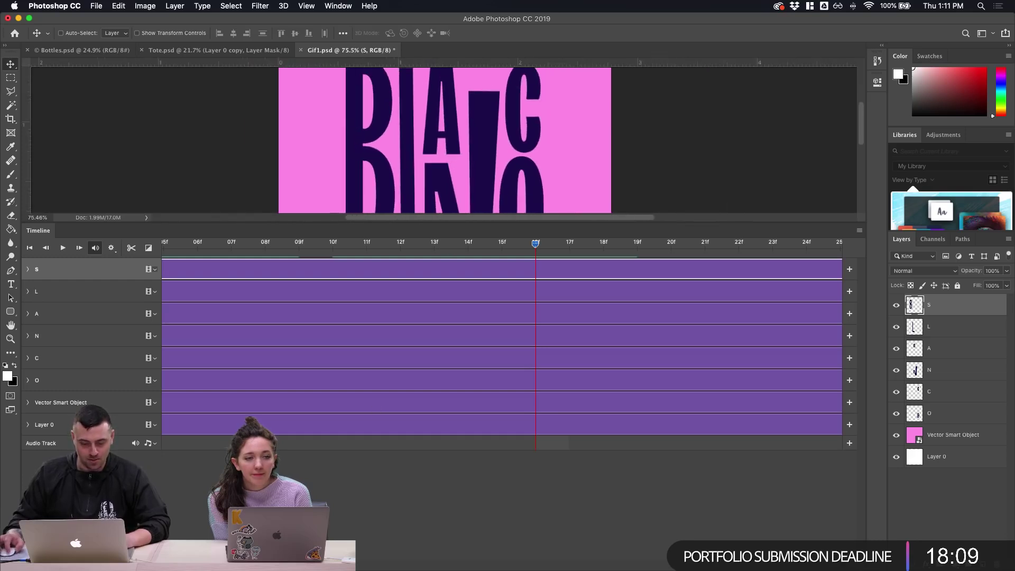
mouse_move(132, 566)
mouse_down()
mouse_move(101, 566)
mouse_move(115, 565)
mouse_up()
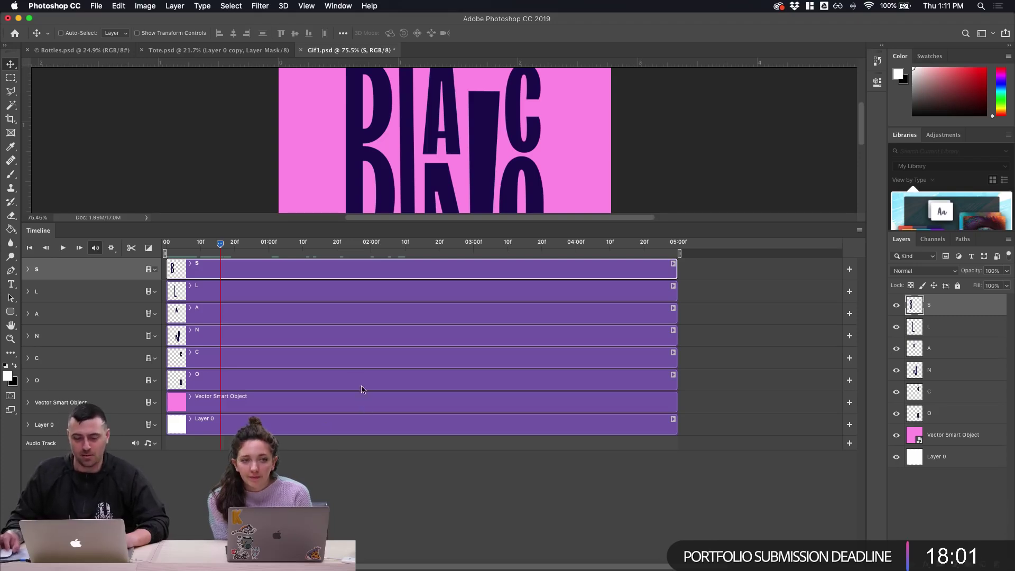
Shrink the timeline area to show more of the canvas and select all six letter clips from S to O
click(344, 378)
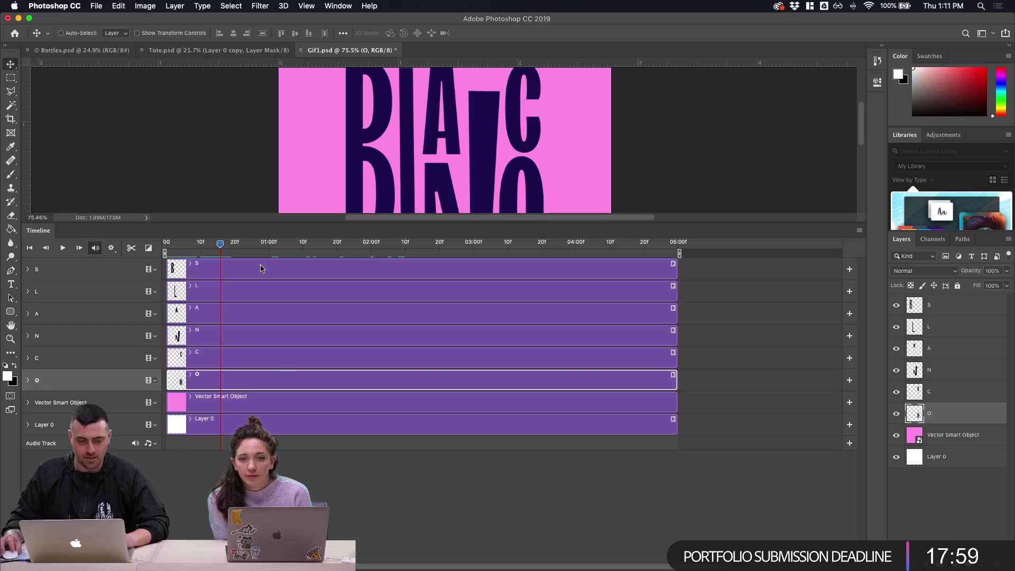
click(135, 270)
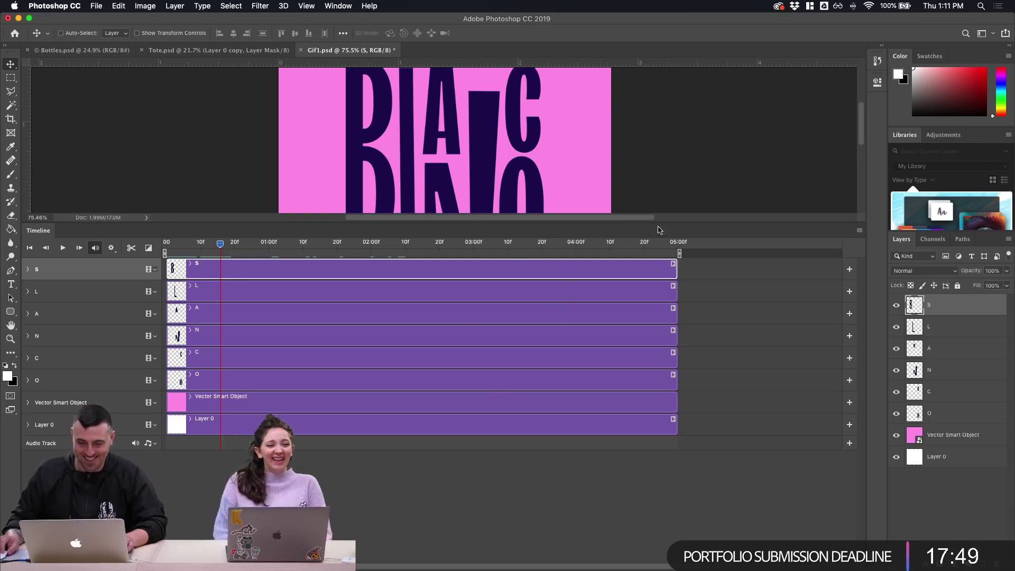
drag(658, 223, 641, 316)
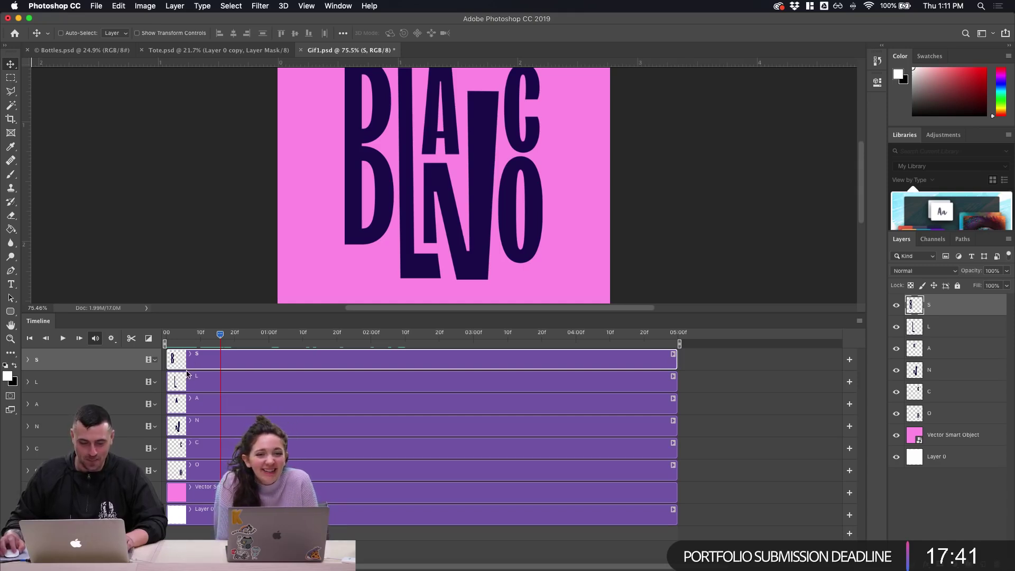
shift+click(248, 470)
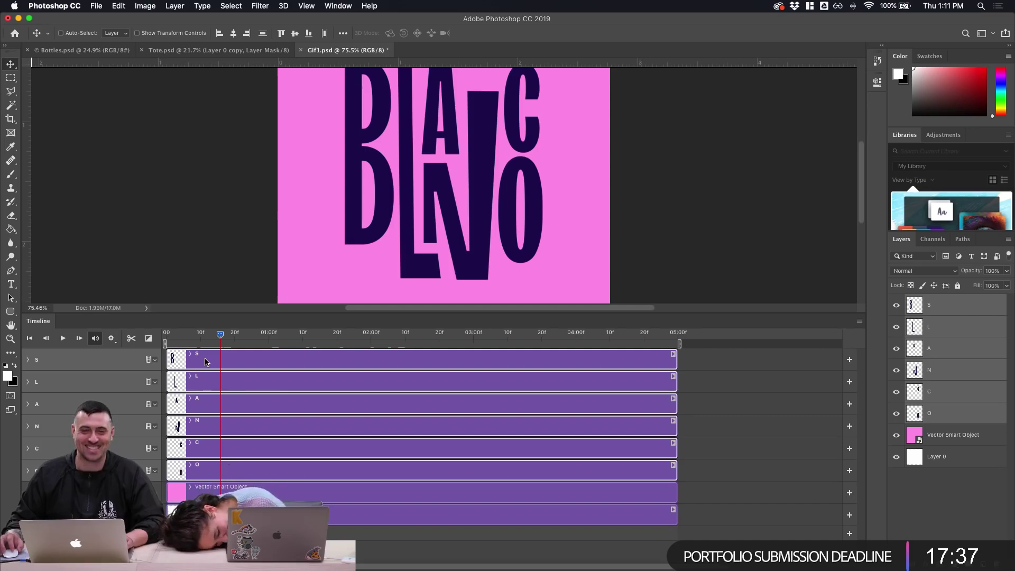
Shift all six letter clips together to start at frame 12, leaving only the pink background at the beginning of the animation
drag(207, 362, 166, 334)
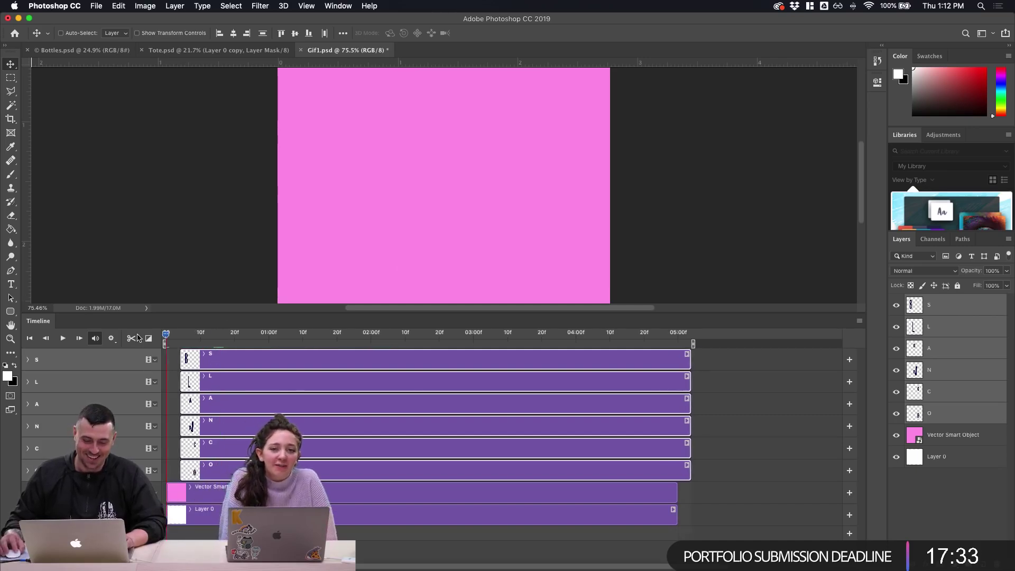
scroll(176, 350, up, 3)
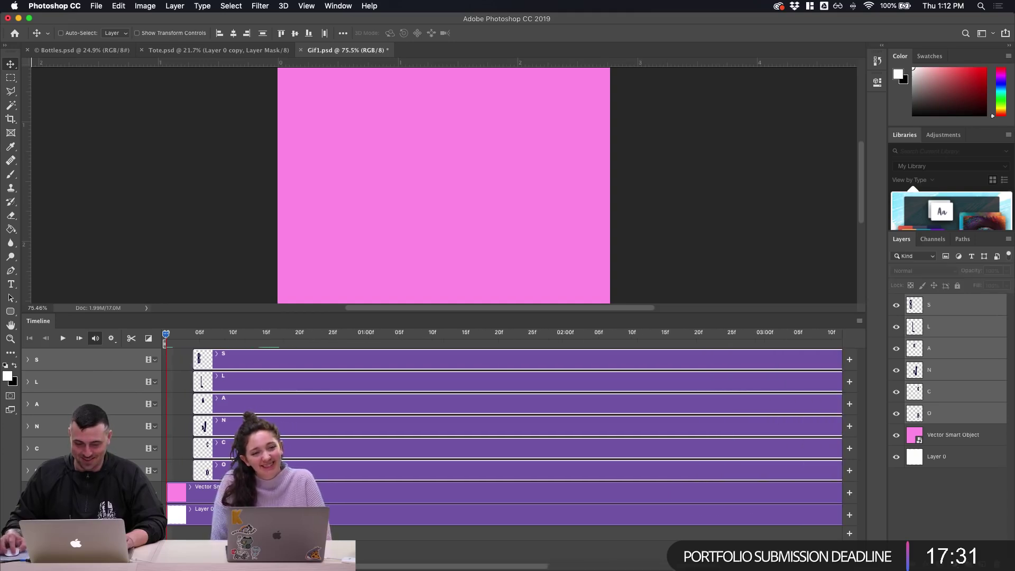
mouse_move(166, 339)
mouse_down()
mouse_move(208, 337)
mouse_move(158, 336)
mouse_up()
drag(250, 360, 336, 358)
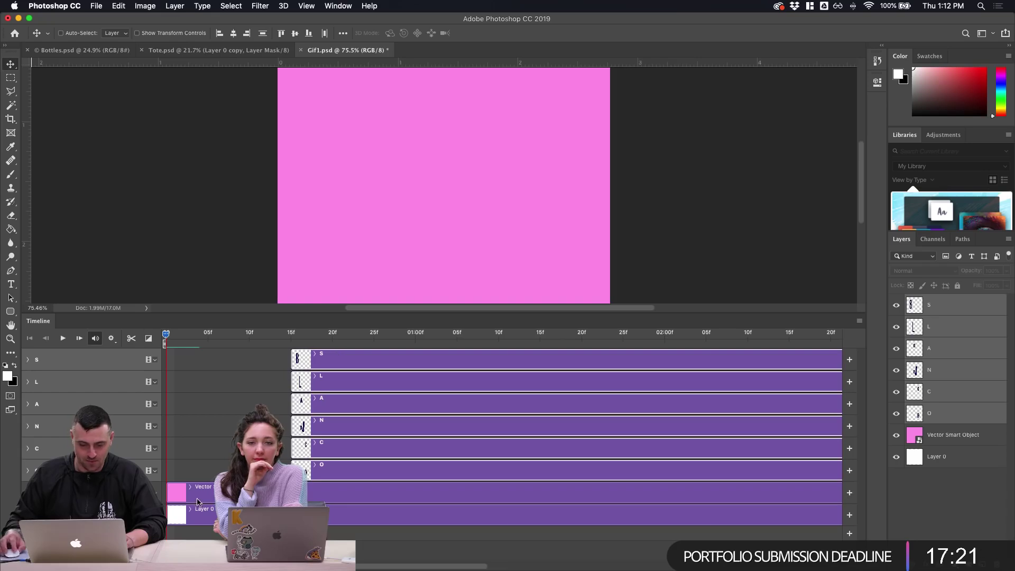
drag(126, 566, 137, 566)
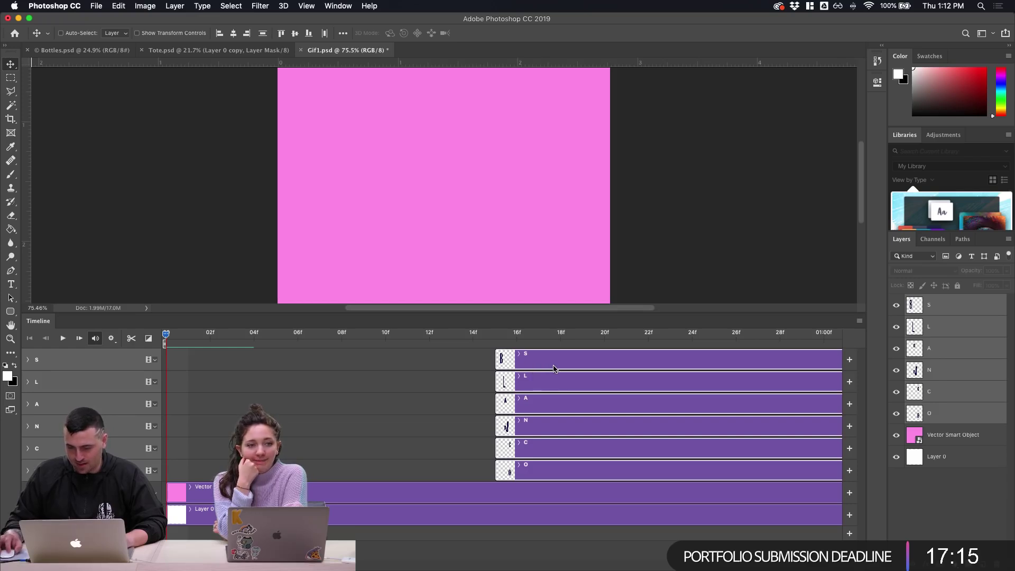
drag(554, 368, 492, 360)
drag(138, 566, 125, 566)
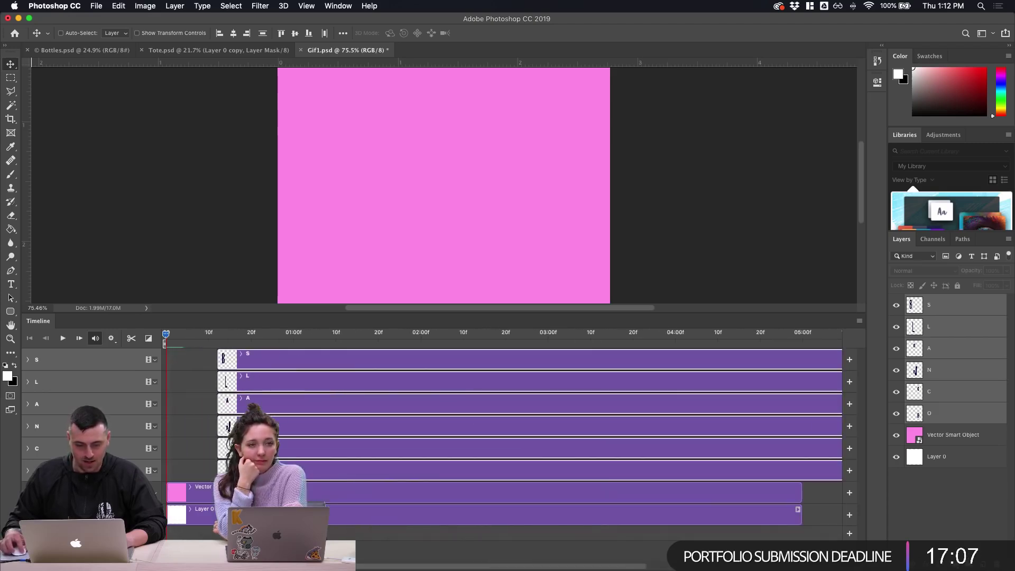
Rename the S letter layer as B
click(288, 359)
drag(168, 336, 229, 334)
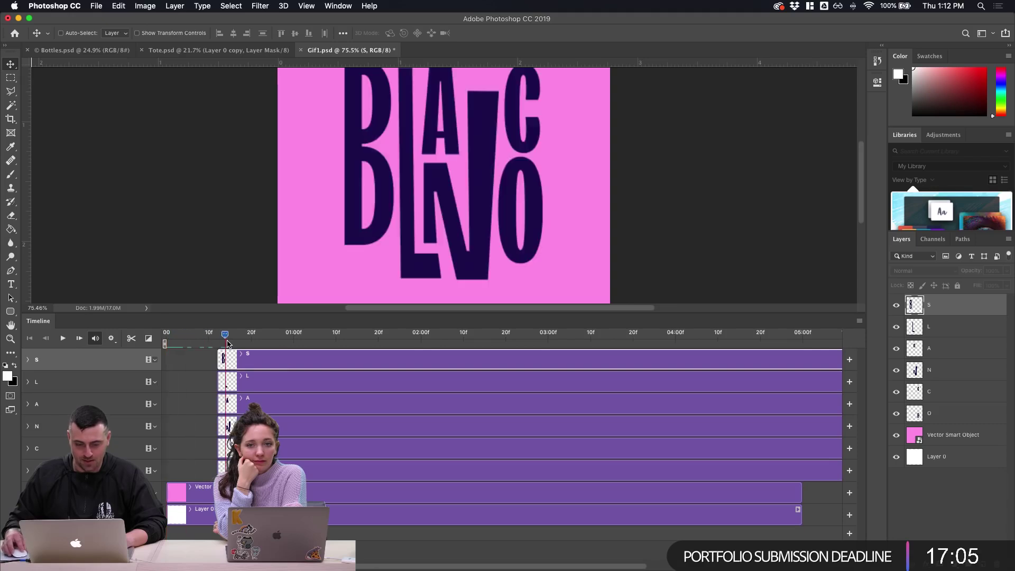
double_click(930, 306)
text(B)
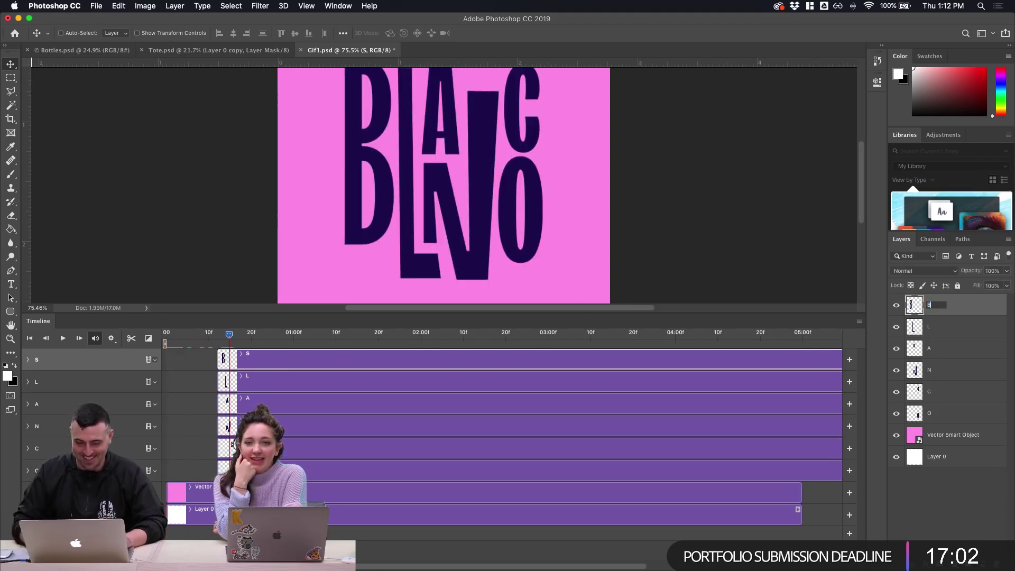
key(Return)
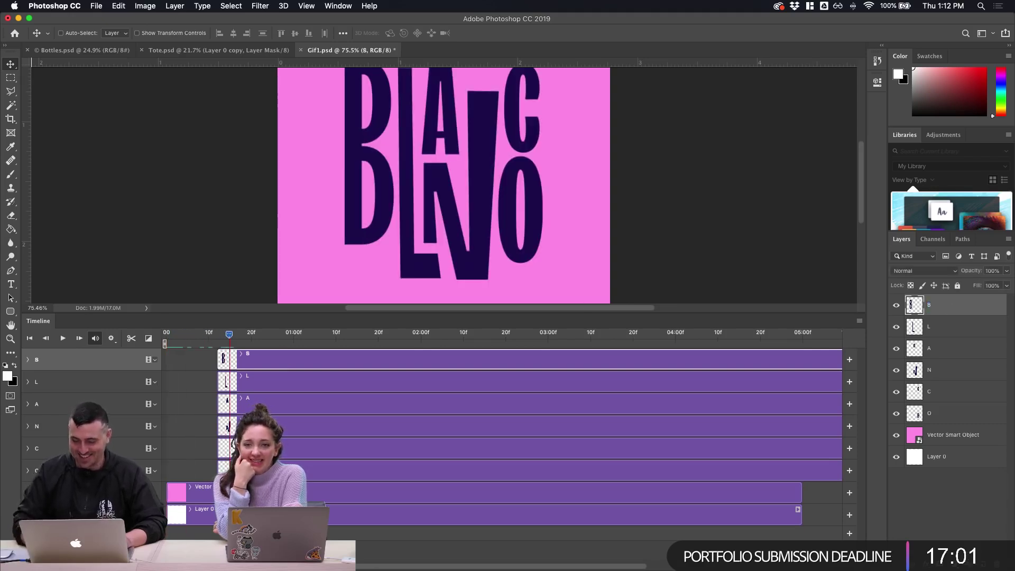
Shift the L, A, N, C and O clips together to start at frame 19 and place the playhead at the B clip's start
click(496, 374)
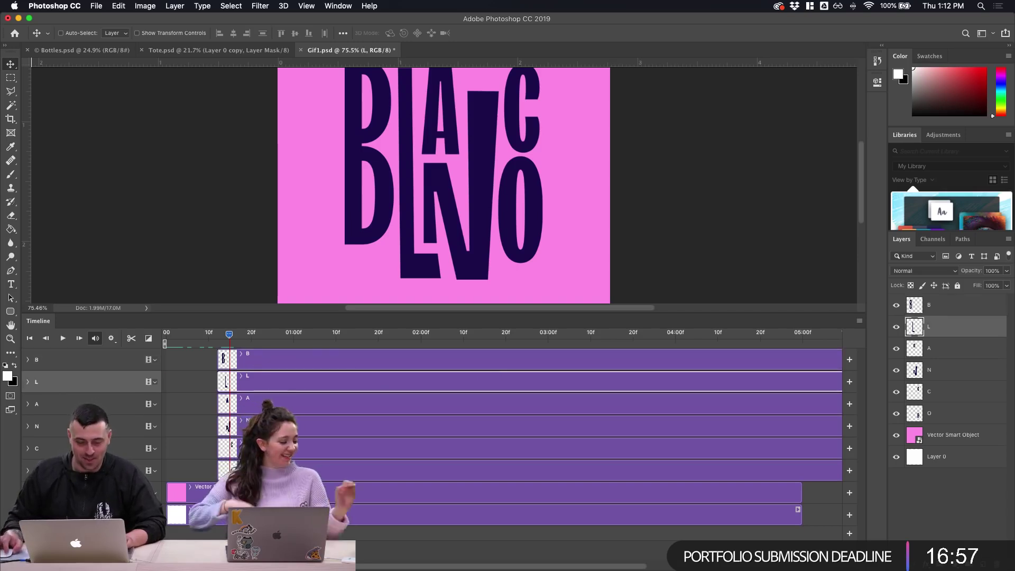
shift+click(264, 468)
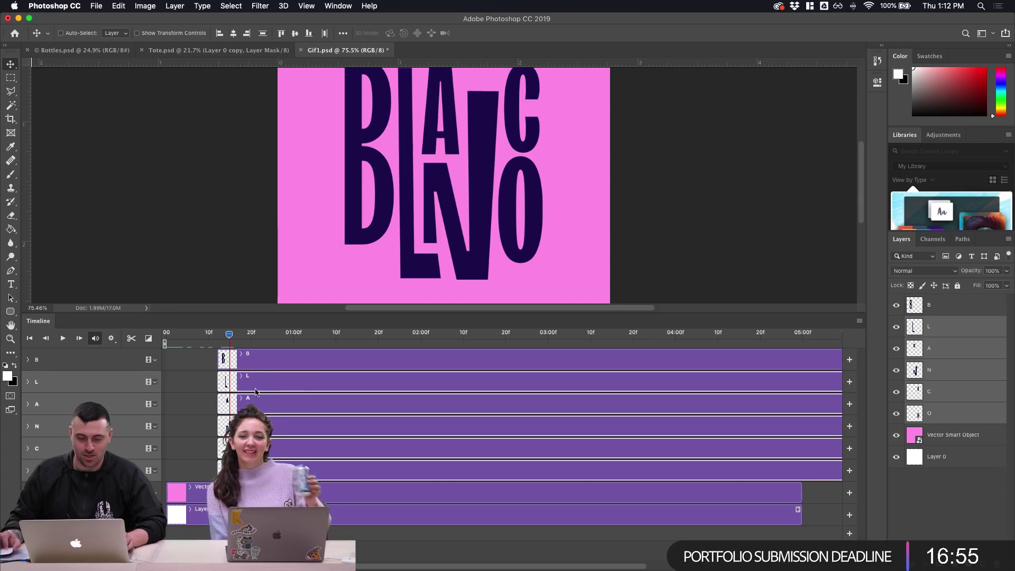
drag(244, 388, 274, 385)
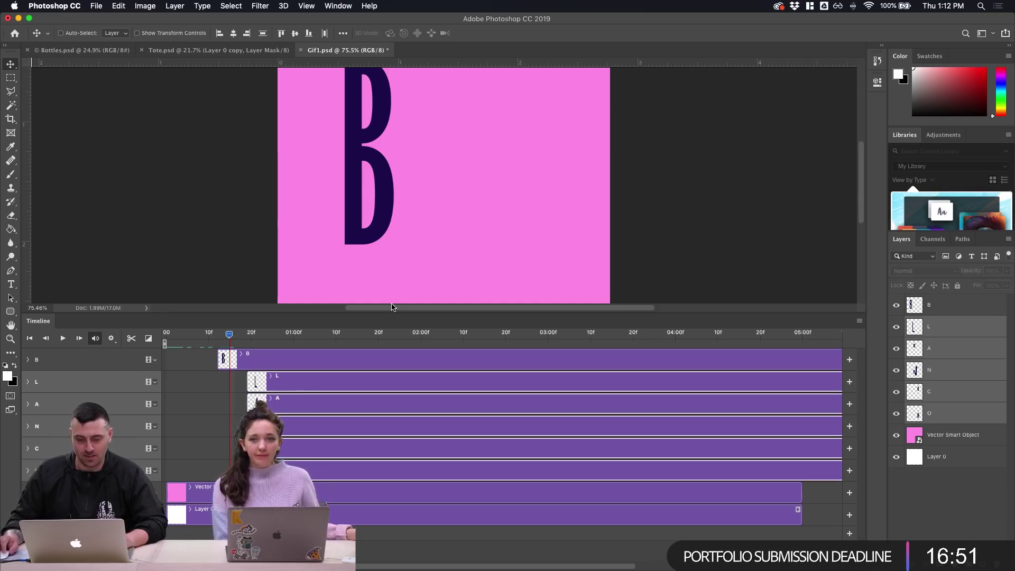
drag(234, 338, 221, 338)
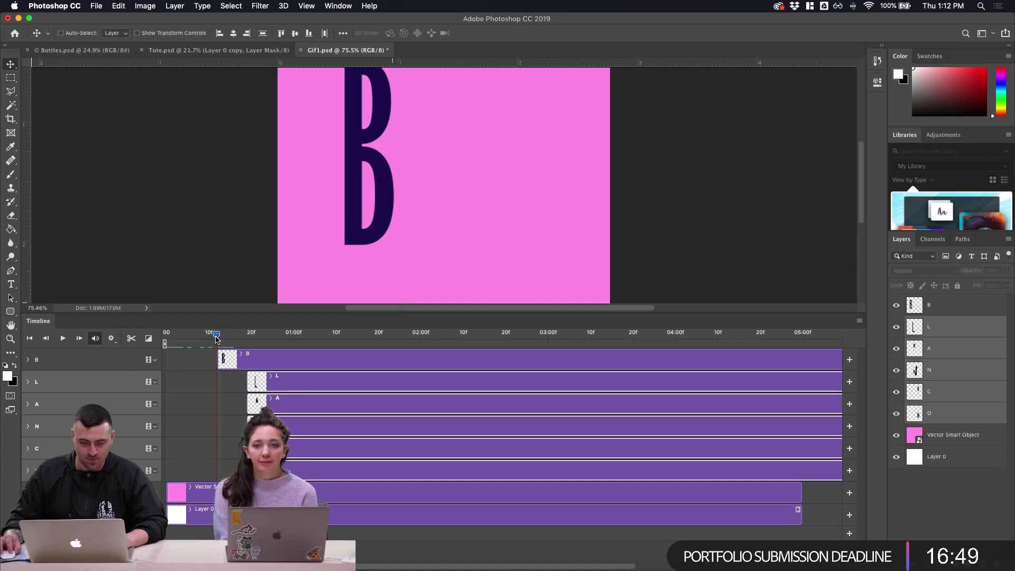
scroll(360, 440, up, 5)
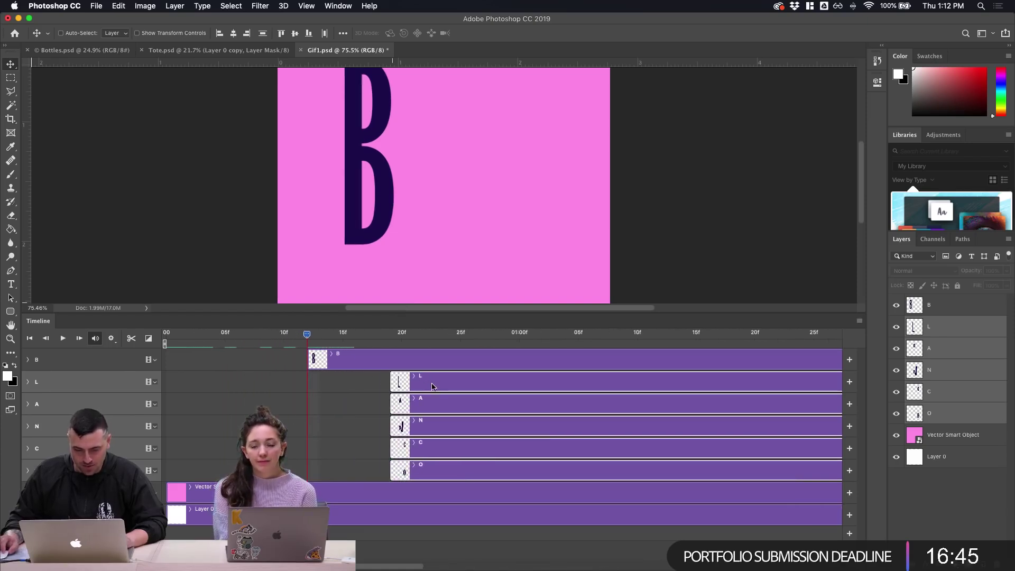
mouse_move(311, 340)
mouse_down()
mouse_move(334, 338)
mouse_move(307, 341)
mouse_up()
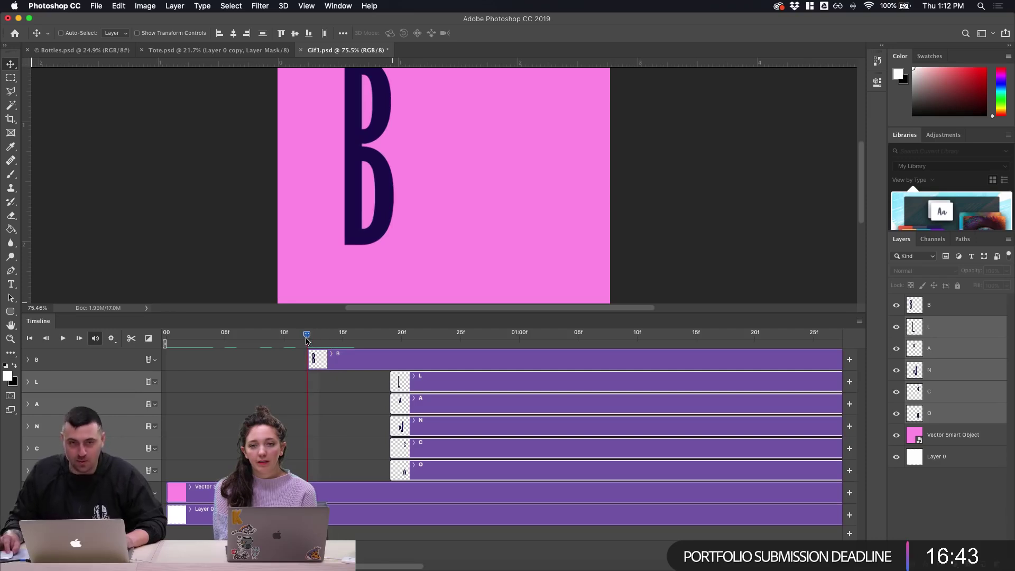
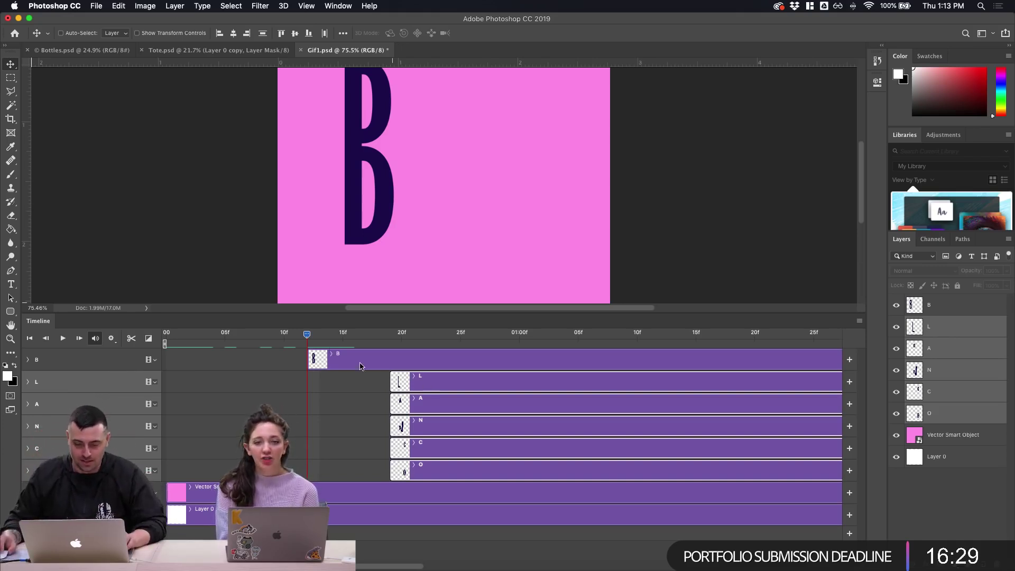
Pull the L, A, N, C and O clips back together to start at frame 14
click(413, 386)
shift+click(440, 472)
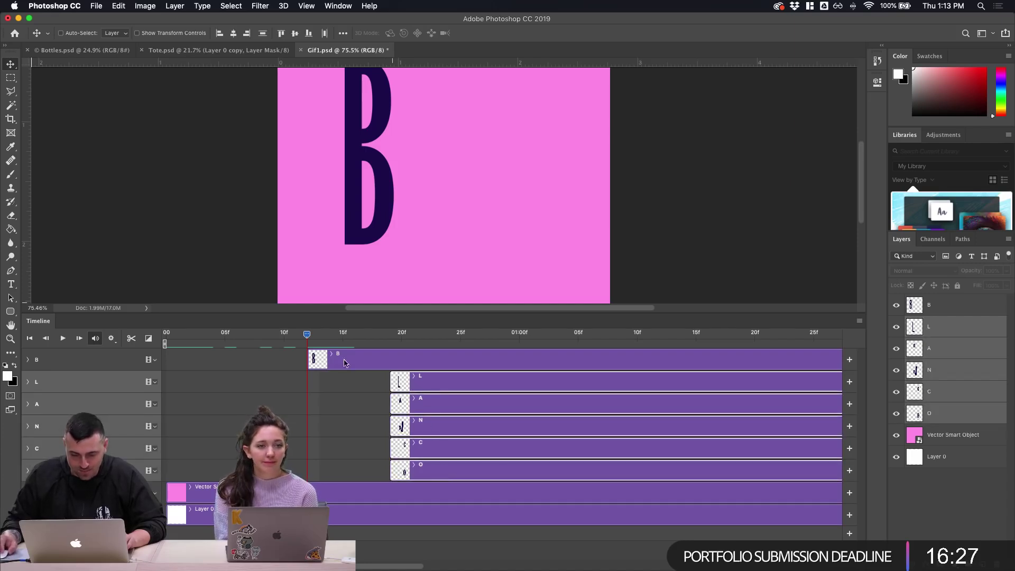
drag(417, 387, 359, 382)
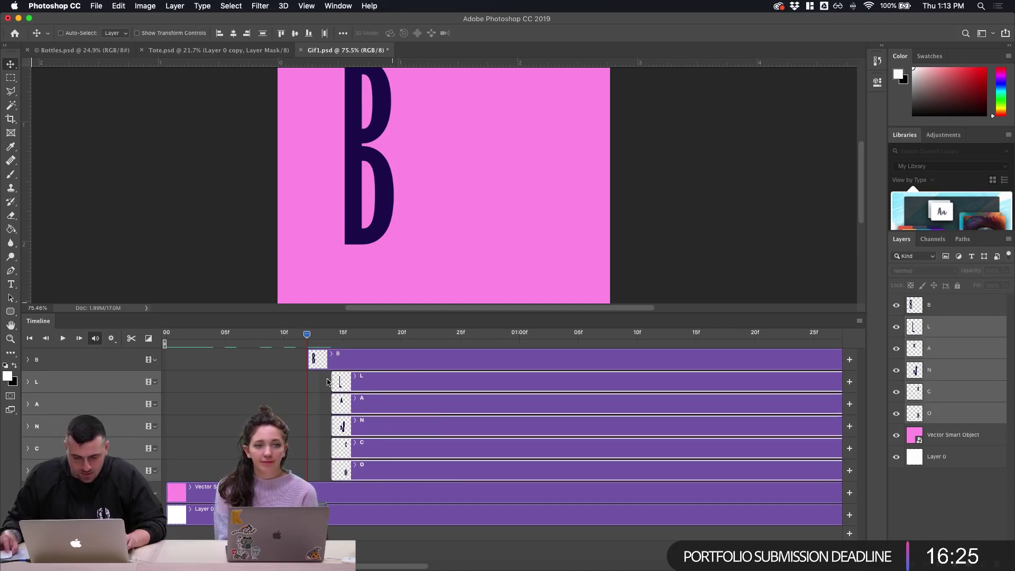
drag(132, 565, 141, 566)
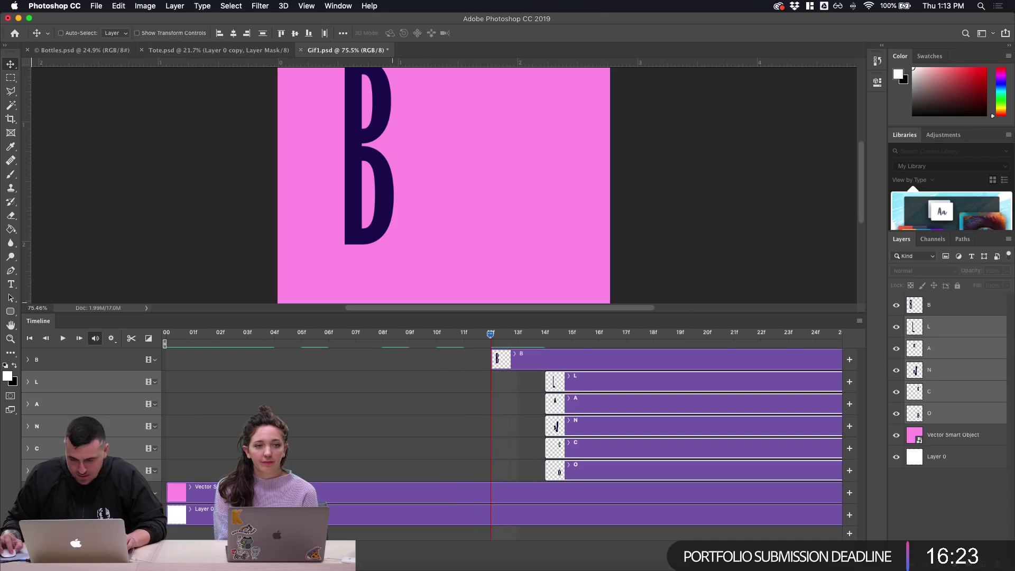
Delay the L through O clips to start at frame 16, and play the animation from frame 12
click(571, 430)
click(637, 383)
drag(491, 334, 604, 338)
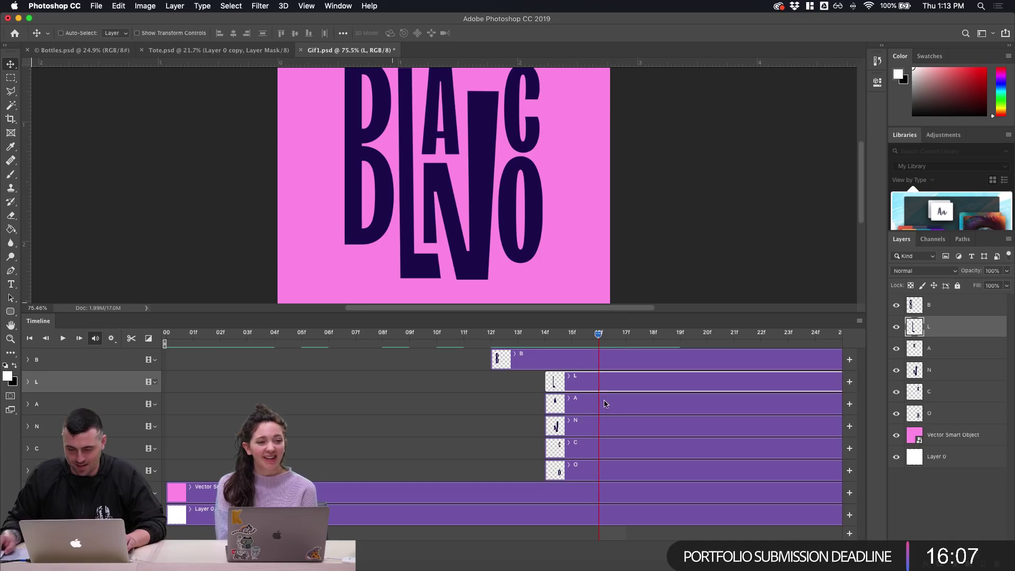
shift+click(637, 470)
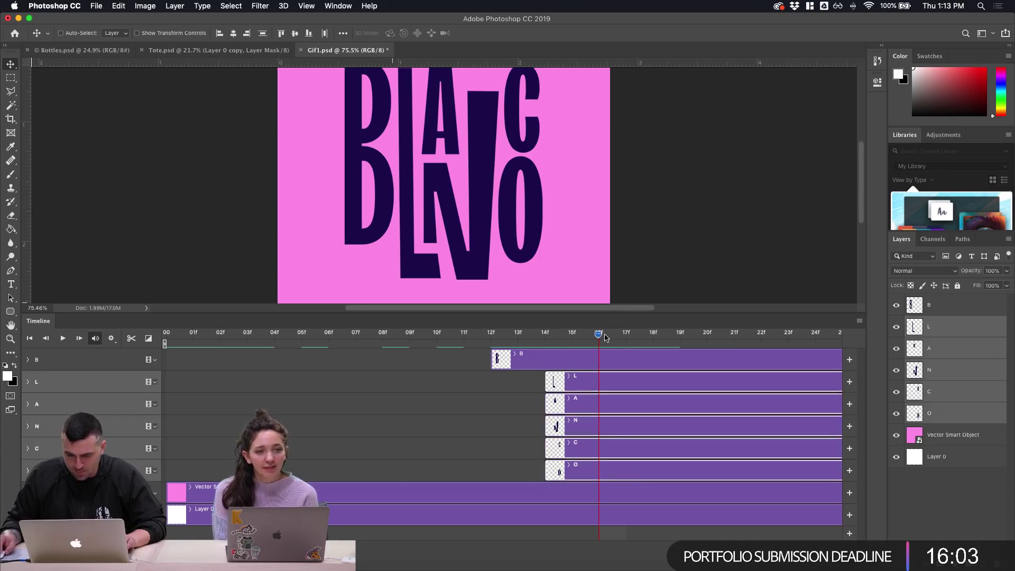
drag(570, 379, 624, 376)
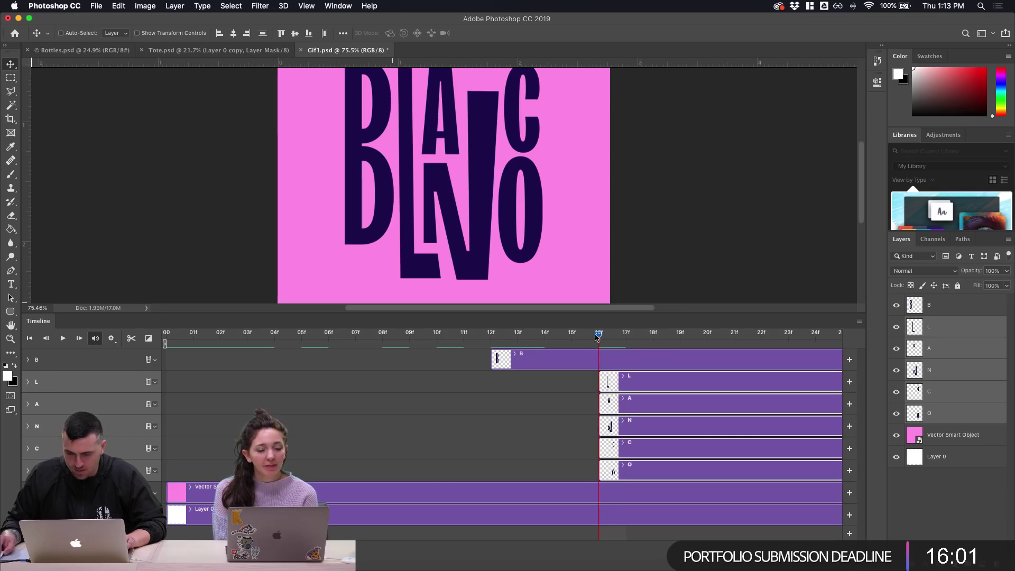
click(492, 333)
key(space)
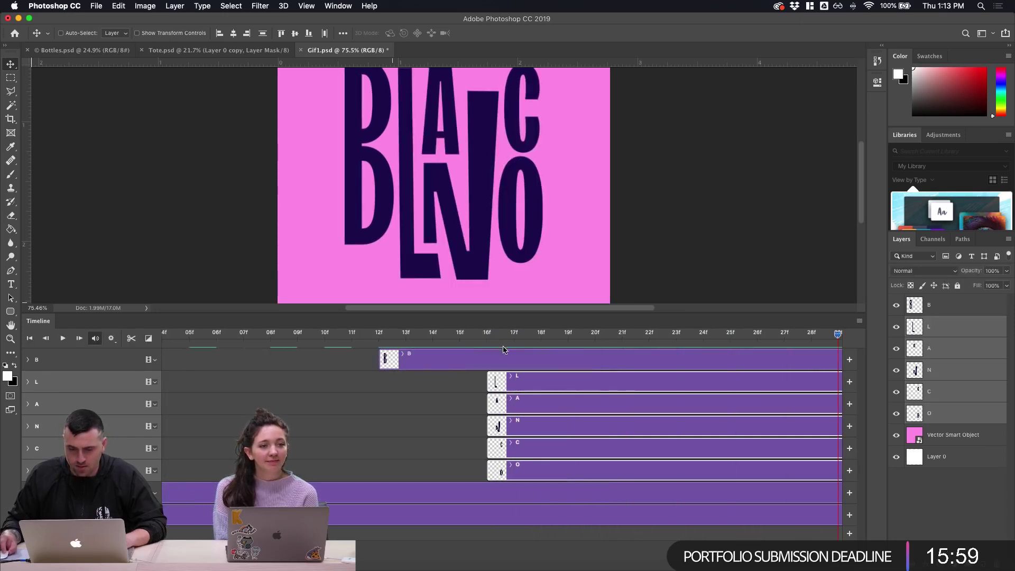
Move the L, A, N, C and O clips together so they start at frame 18
click(482, 384)
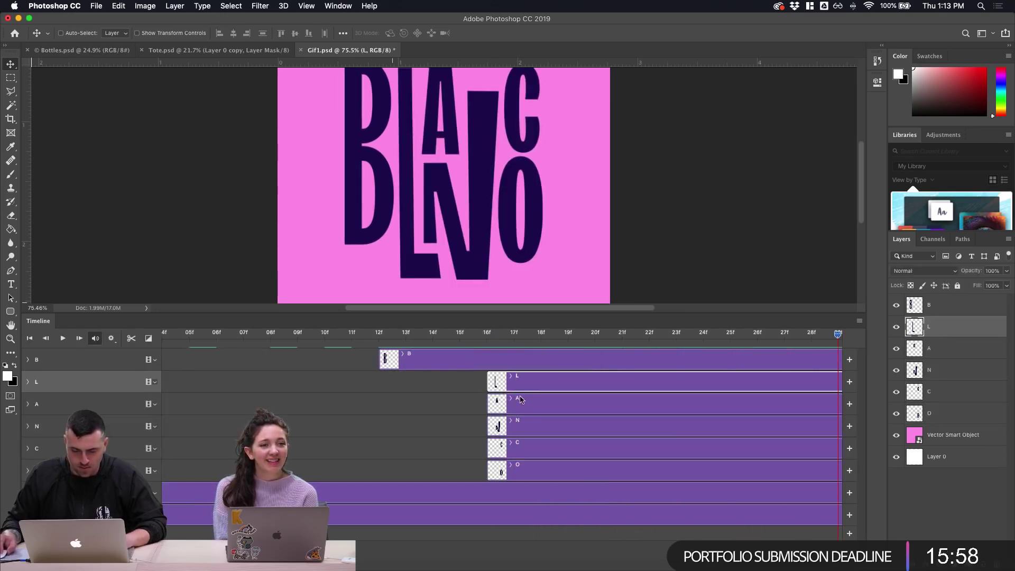
shift+click(538, 465)
click(540, 411)
shift+click(543, 465)
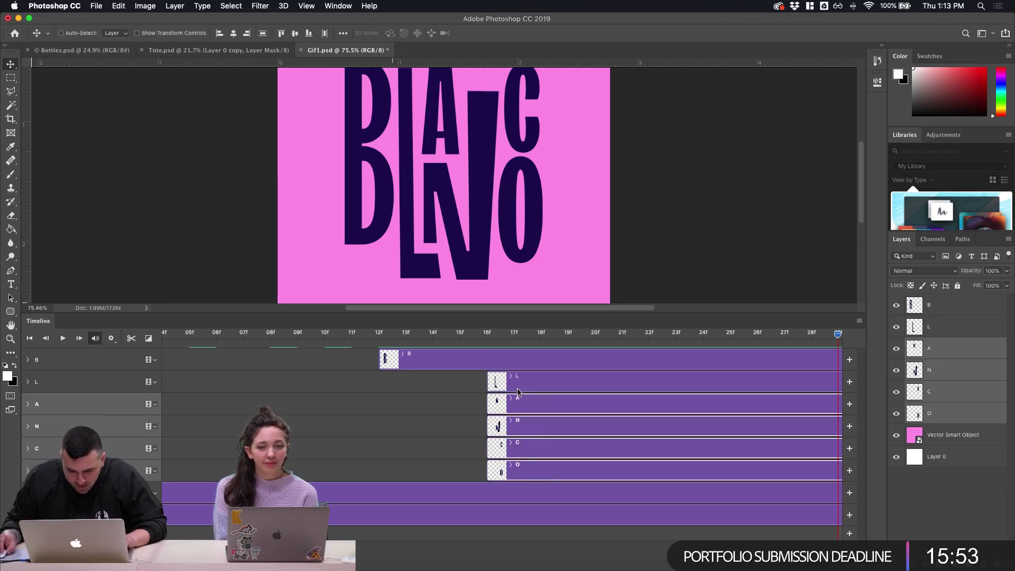
click(508, 402)
shift+click(539, 470)
click(518, 379)
drag(523, 379, 570, 379)
shift+click(547, 463)
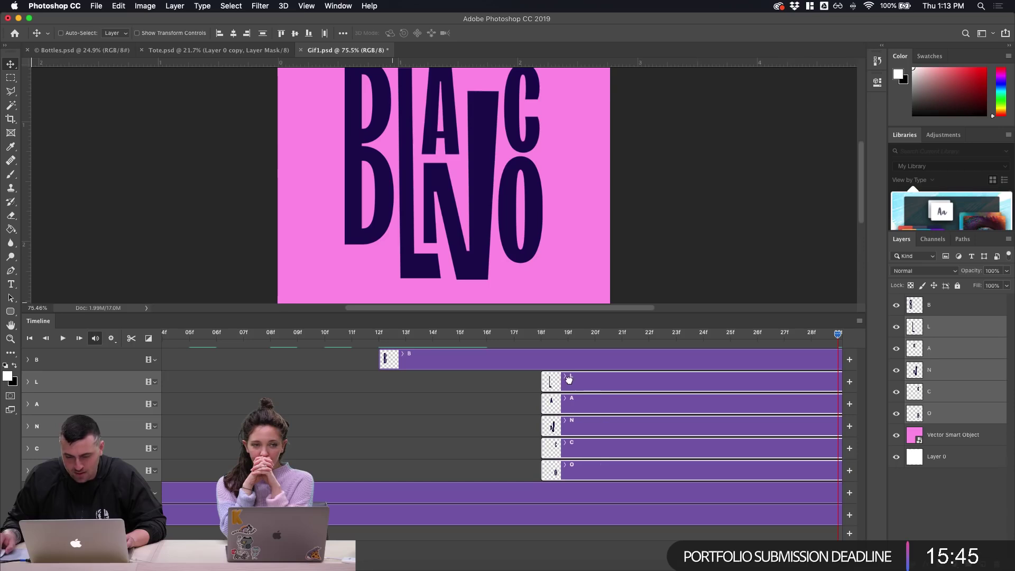
key(super+0)
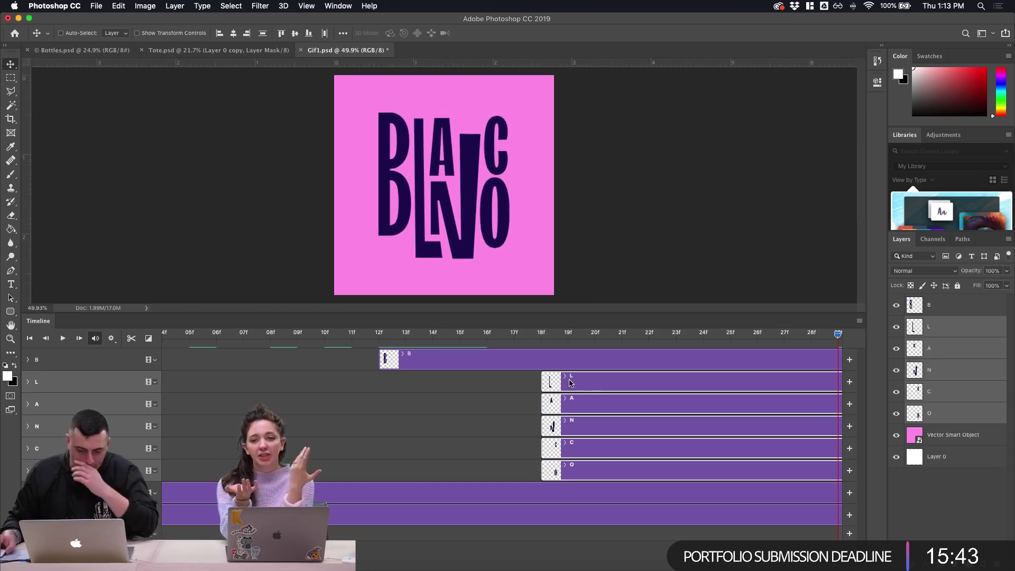
Select the A, N, C and O clips and shift them together to start at frame 22
click(564, 410)
shift+click(566, 465)
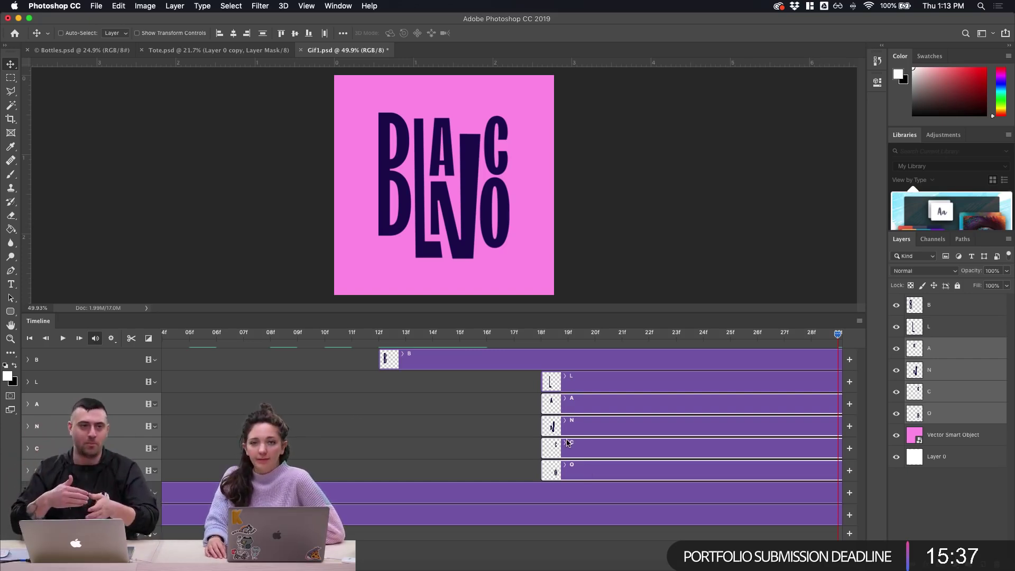
shift+click(594, 431)
super+click(599, 432)
shift+click(600, 469)
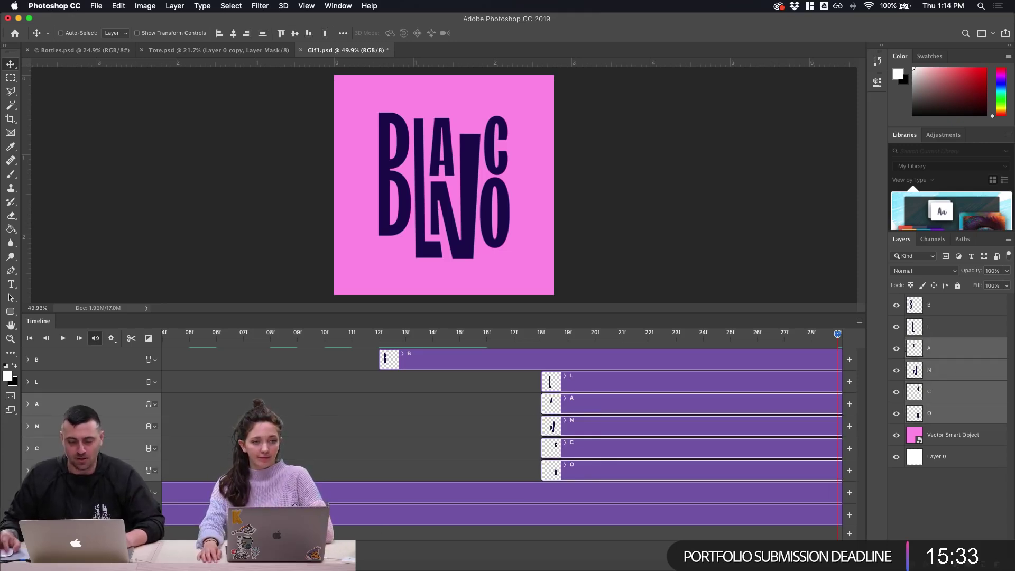
drag(577, 401, 643, 403)
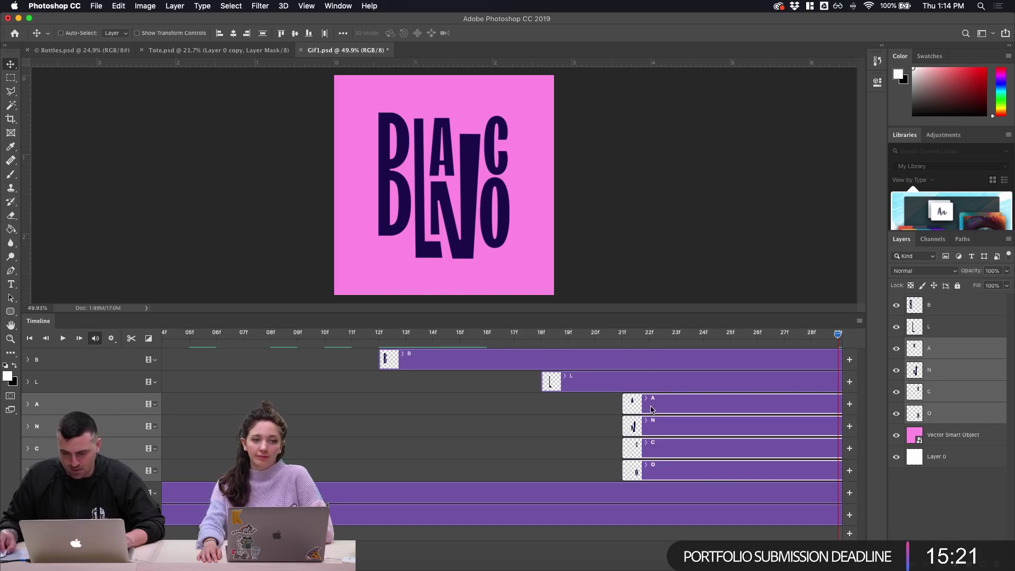
drag(649, 405, 676, 405)
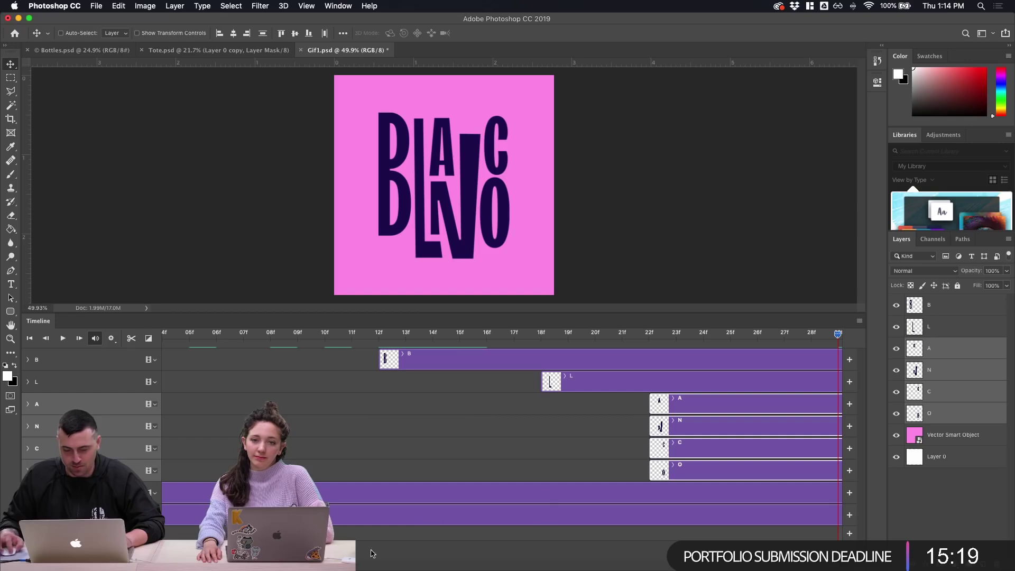
Select the N, C and O clips and shift them together to start at frame 28
scroll(454, 441, right, 5)
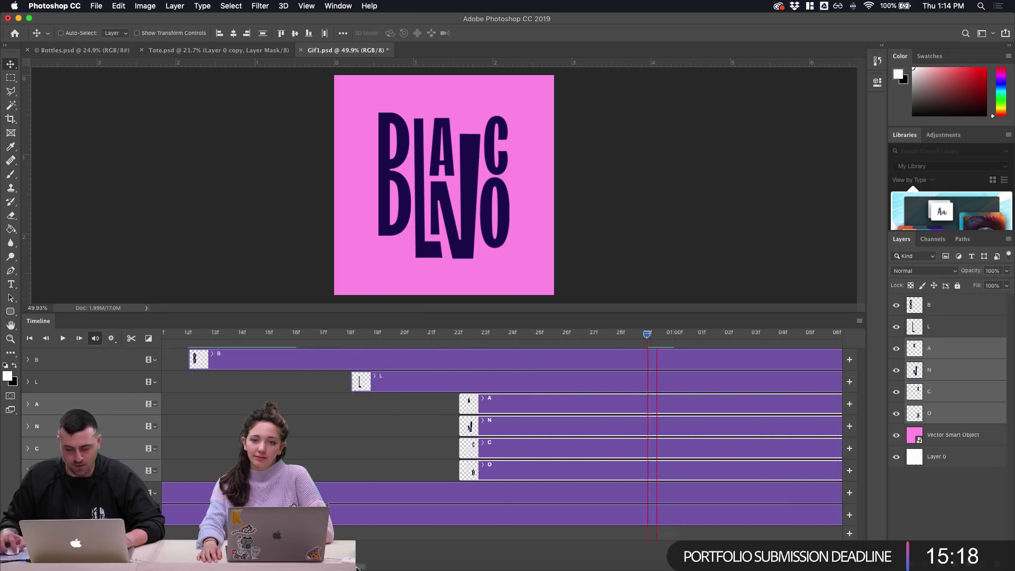
click(461, 412)
click(430, 422)
shift+click(462, 470)
drag(430, 423, 589, 423)
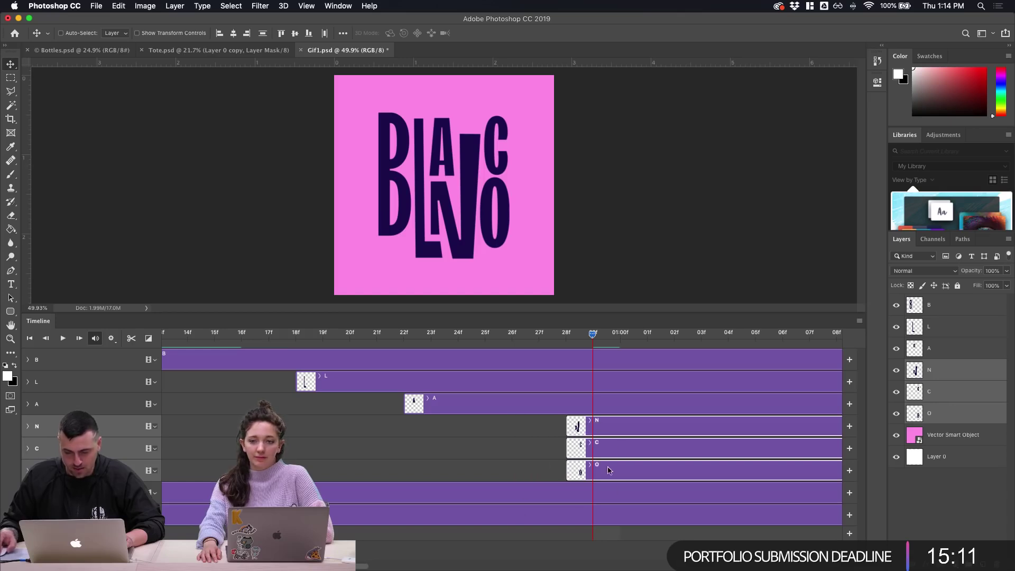
Shift the C and O clips together so the C clip starts at 1 second 2 frames
click(622, 450)
shift+click(631, 472)
drag(620, 457, 805, 465)
Move the O clip to start at 1 second 7 frames and place the playhead at the C clip's start
click(727, 469)
drag(350, 567, 389, 568)
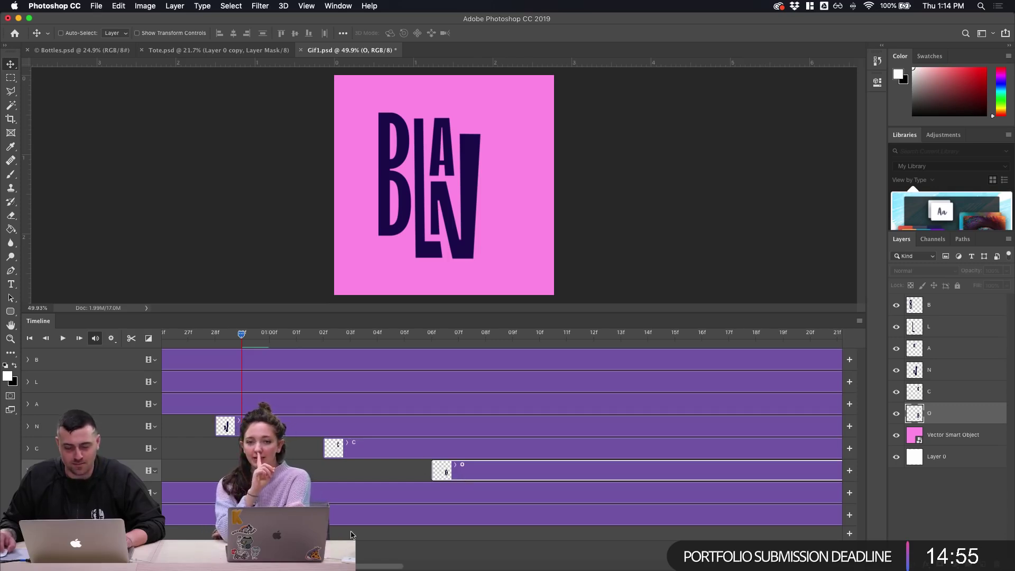
drag(454, 479, 475, 472)
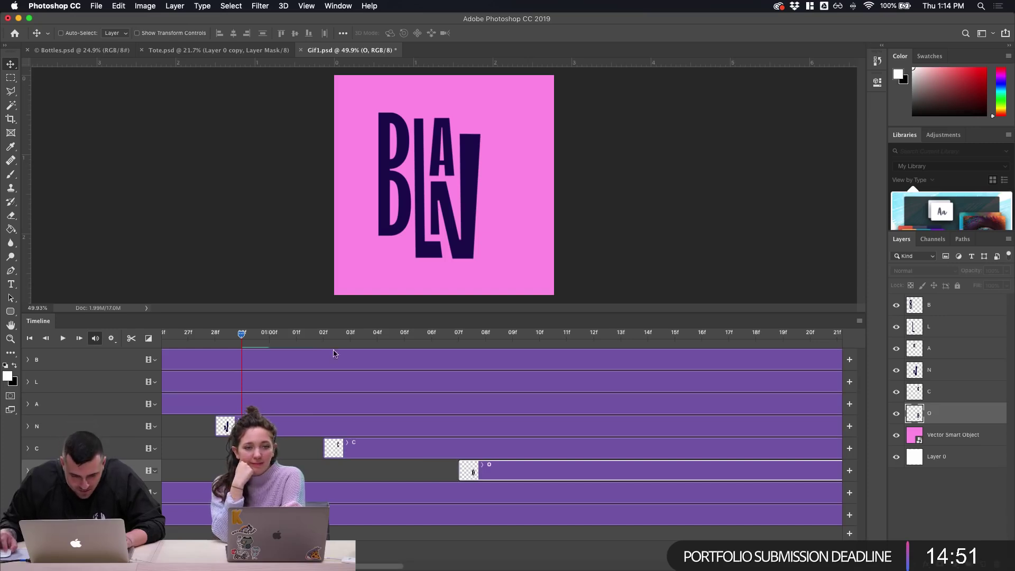
click(323, 334)
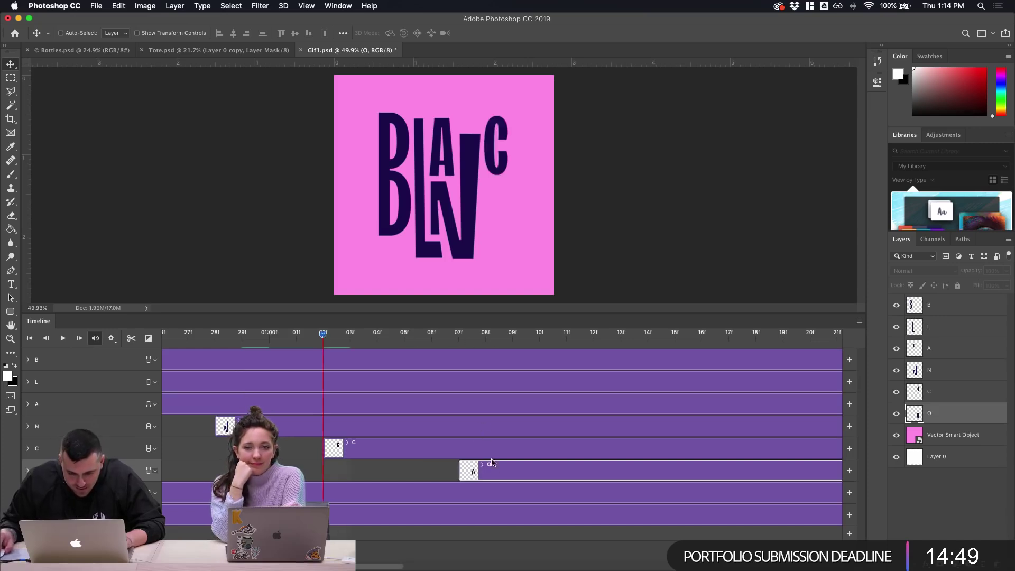
Move the O clip to start at 1 second 8 frames and play the animation from the C clip's start
drag(490, 464, 517, 464)
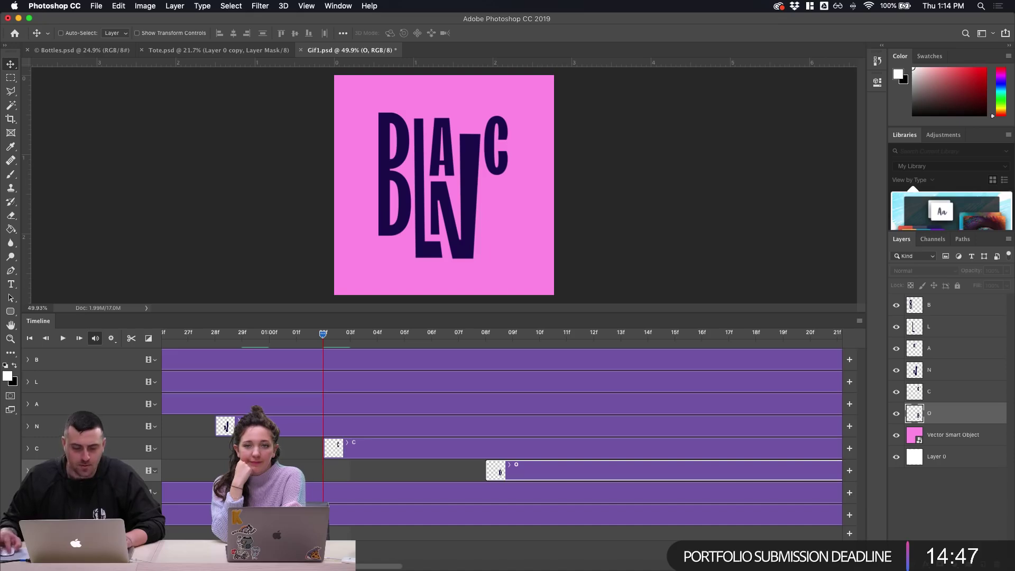
key(space)
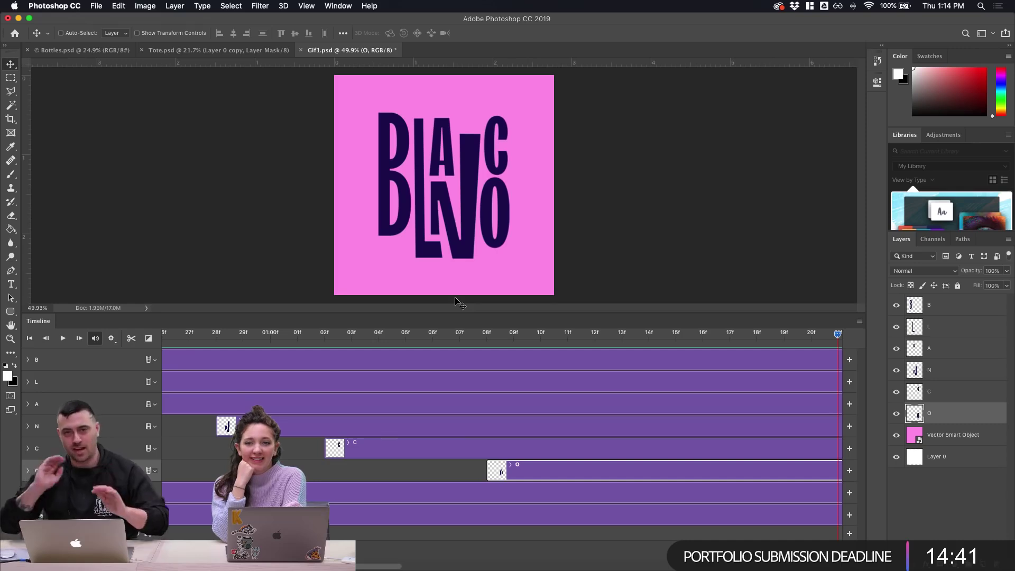
Return the playhead to the beginning of the timeline and play the full letter animation
drag(373, 566, 296, 565)
drag(216, 565, 195, 565)
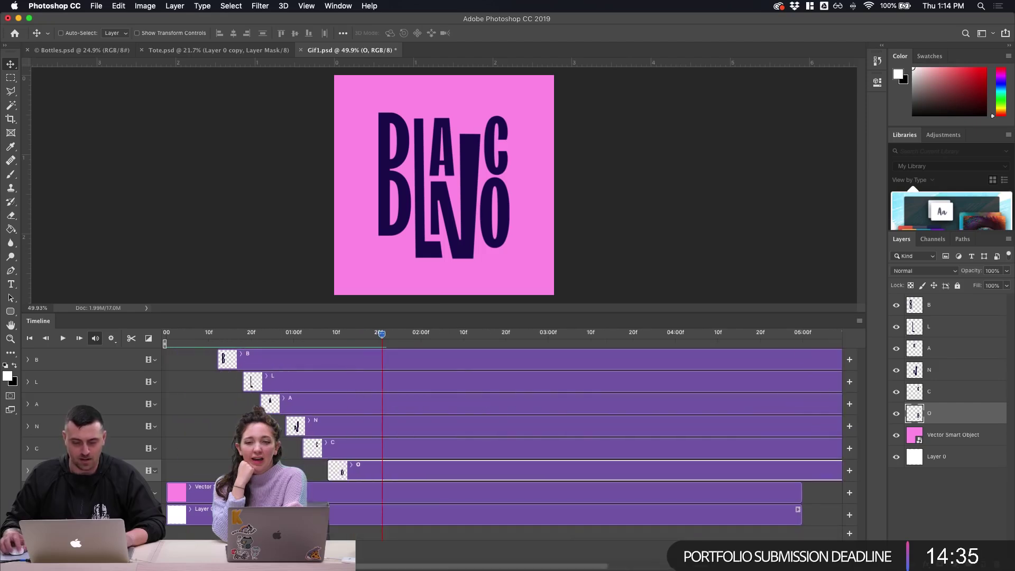
drag(381, 334, 153, 321)
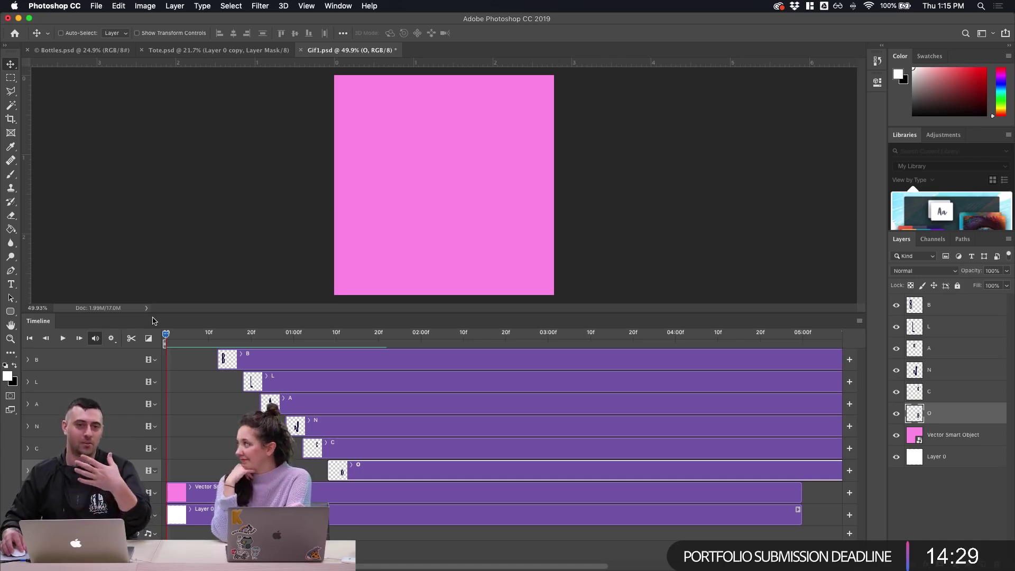
key(space)
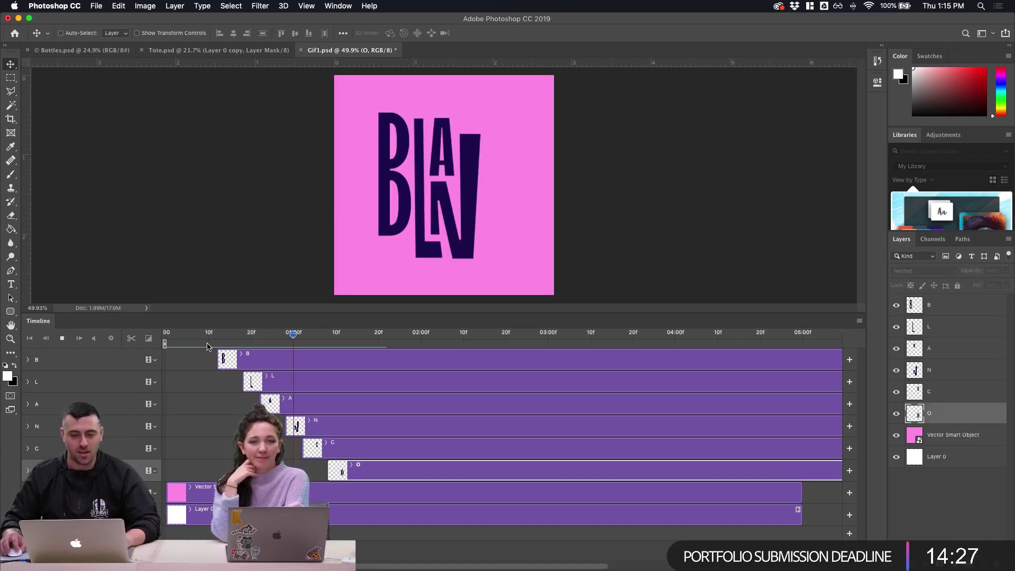
key(space)
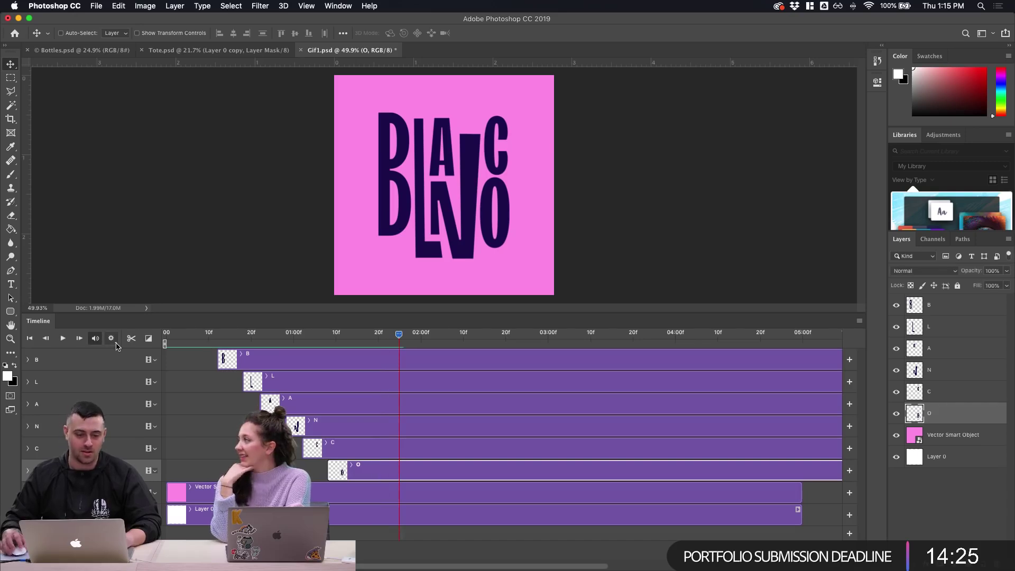
click(96, 6)
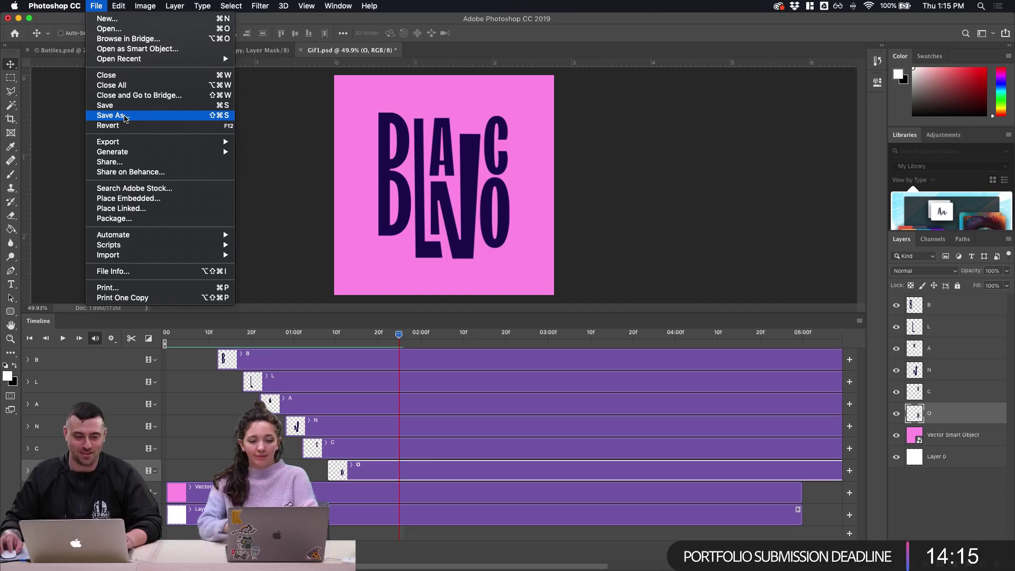
click(126, 116)
click(676, 474)
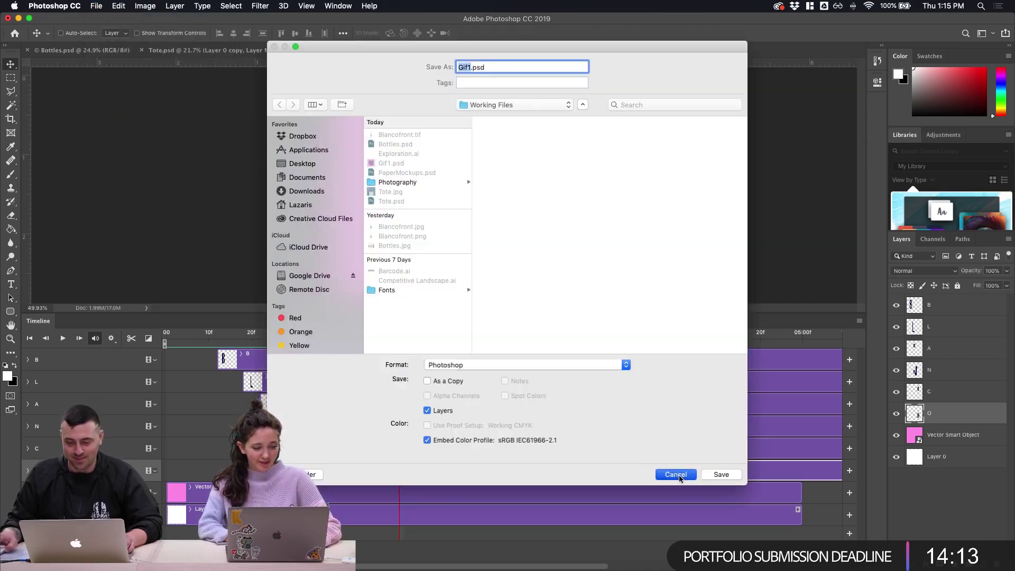
Export the animation with Save for Web (Legacy) as a GIF looping forever, saved as Gif1.gif on the Desktop
click(96, 6)
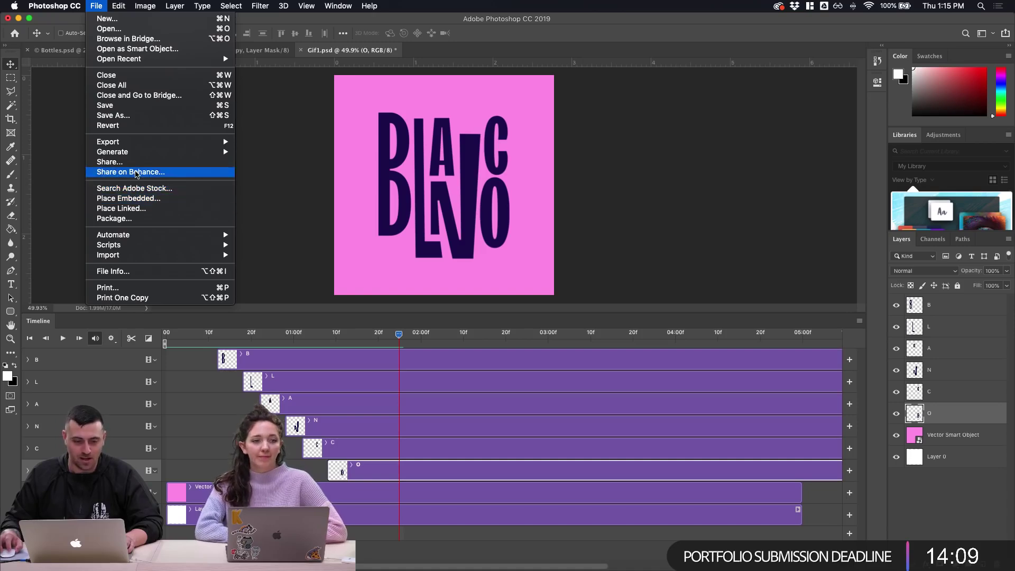
mouse_move(174, 142)
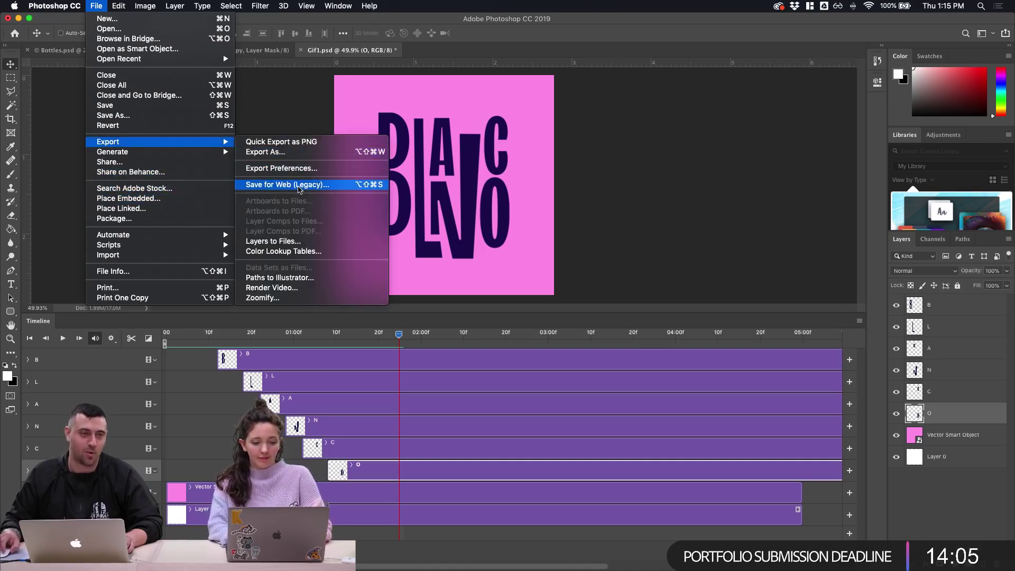
click(299, 188)
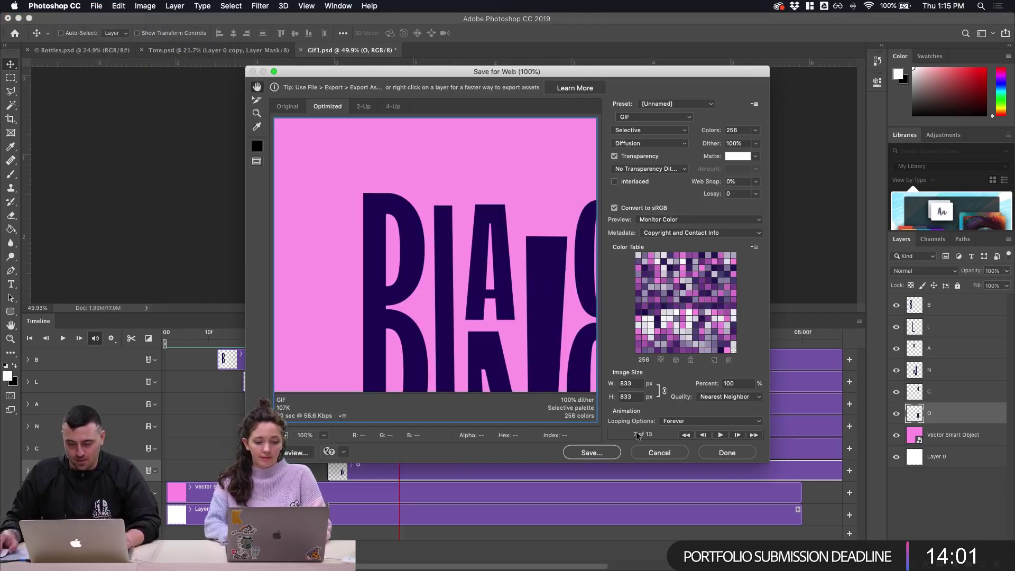
click(686, 421)
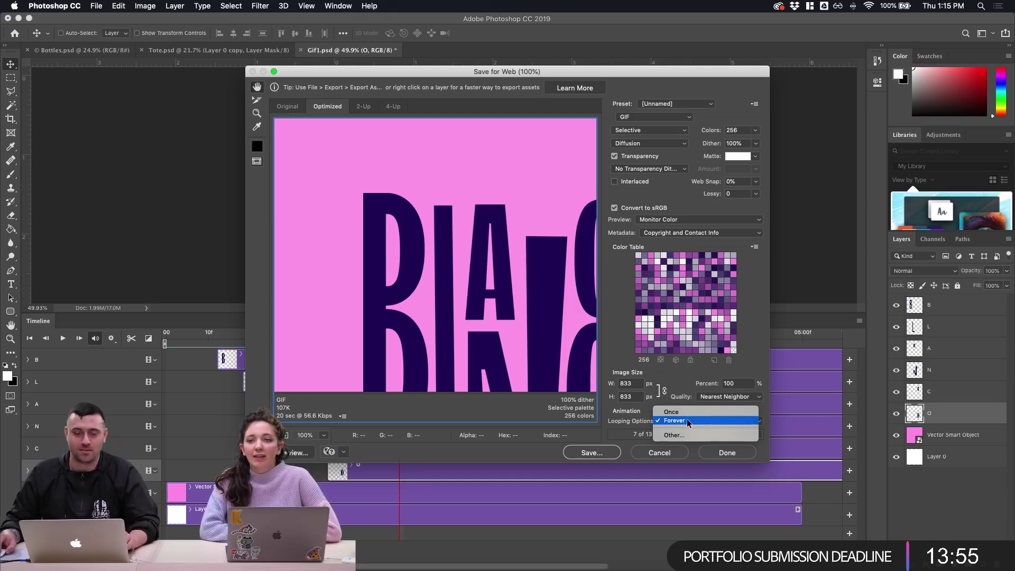
click(679, 421)
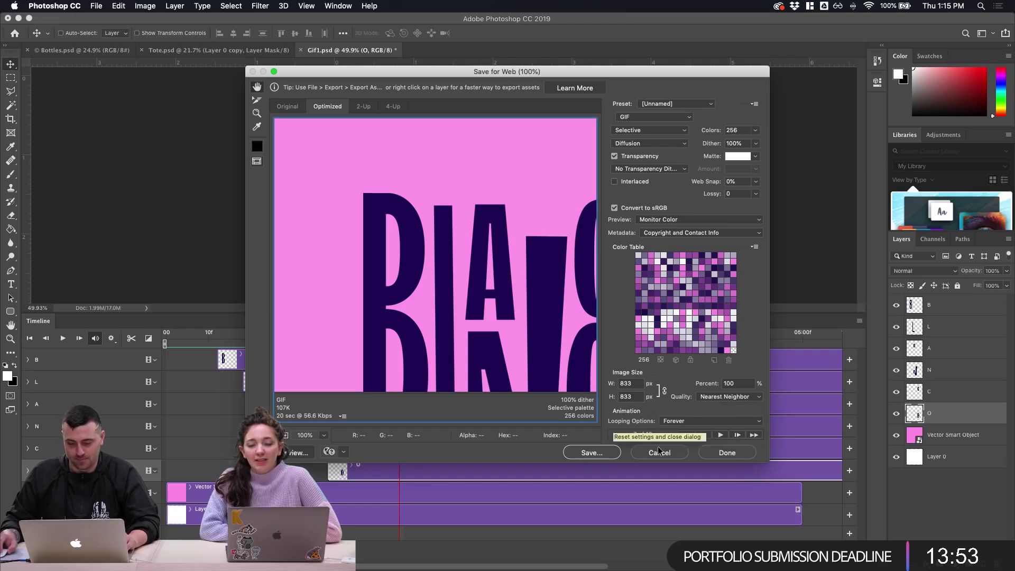
click(604, 453)
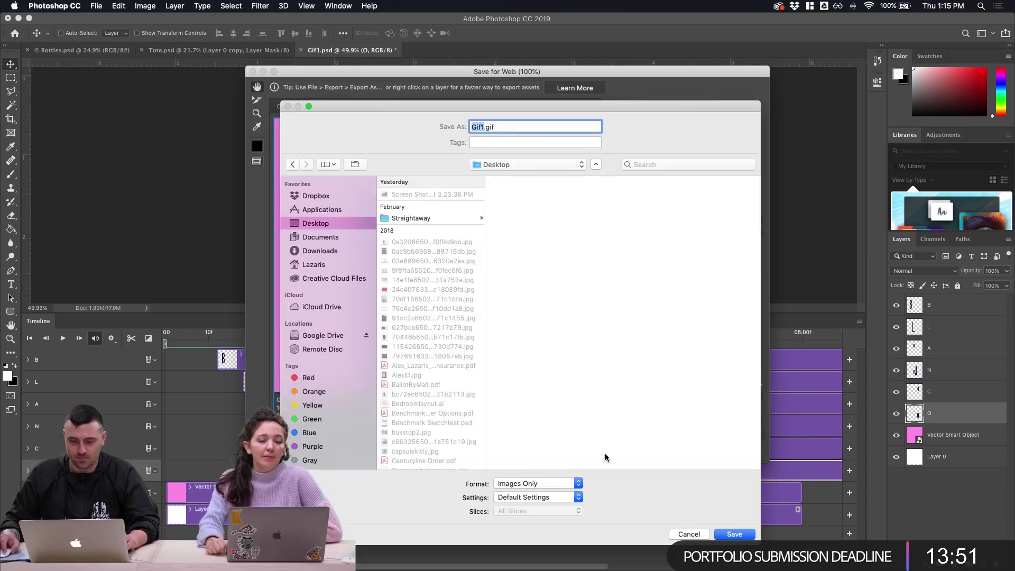
click(732, 534)
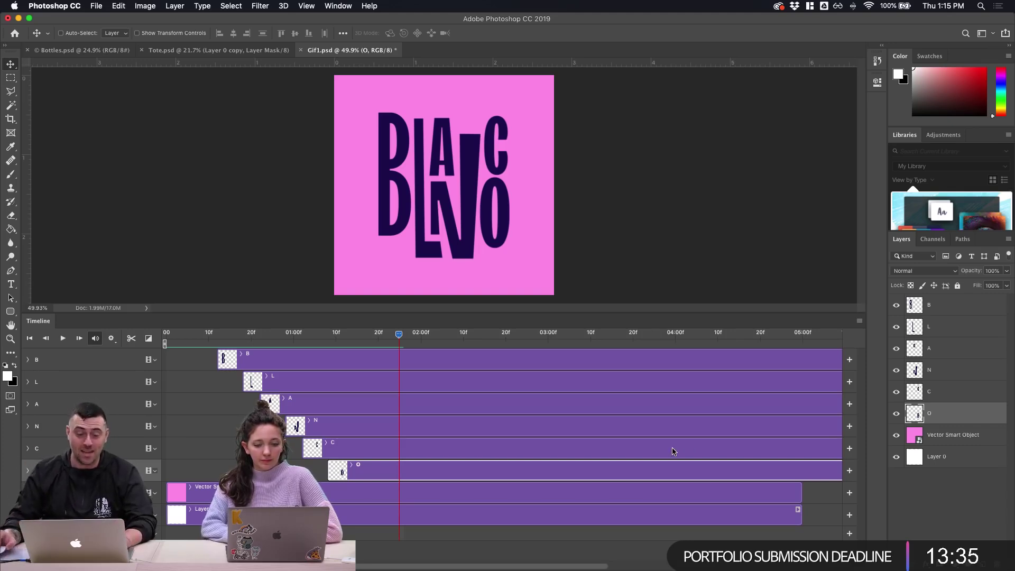
mouse_move(493, 563)
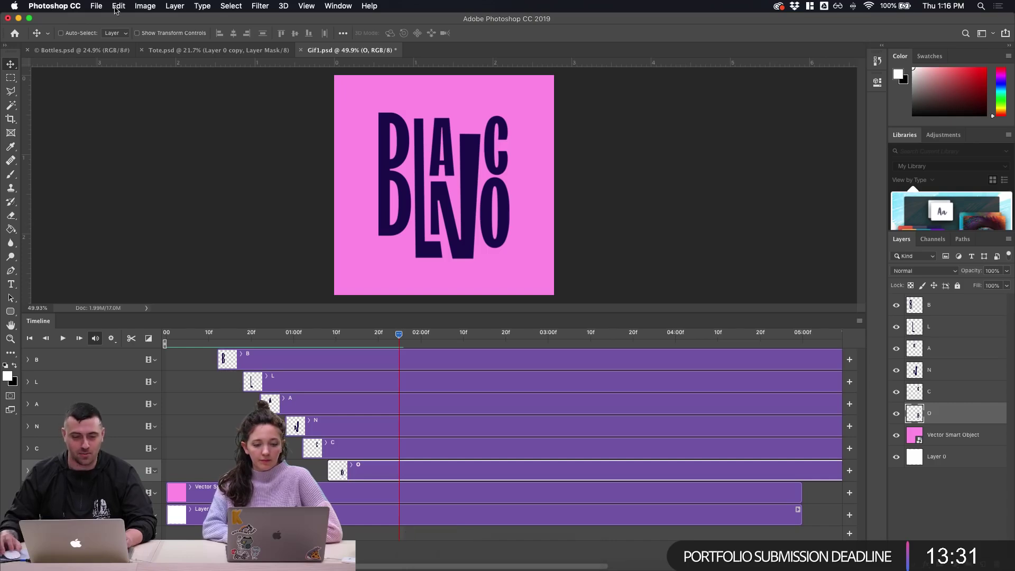
click(447, 561)
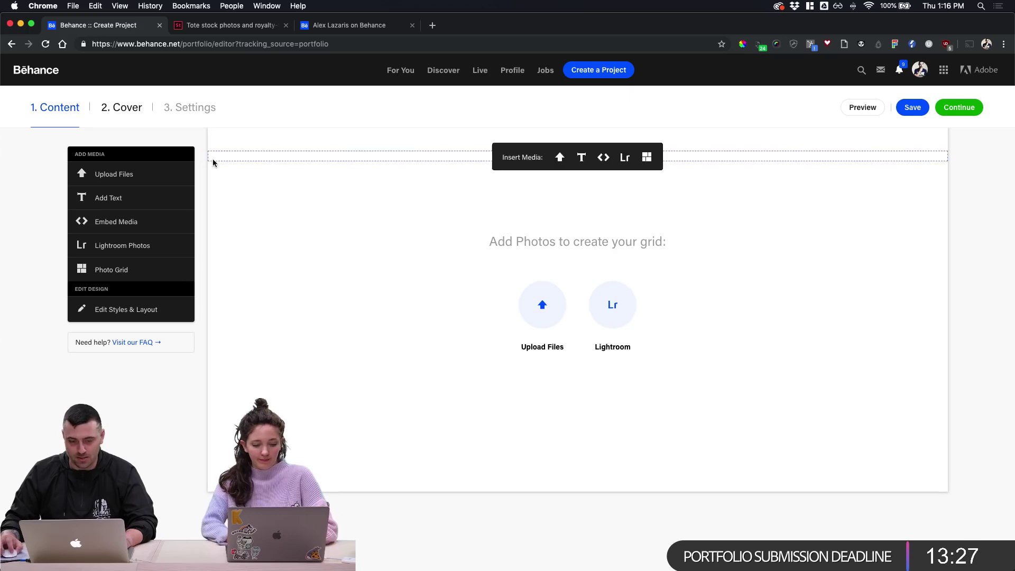
click(560, 158)
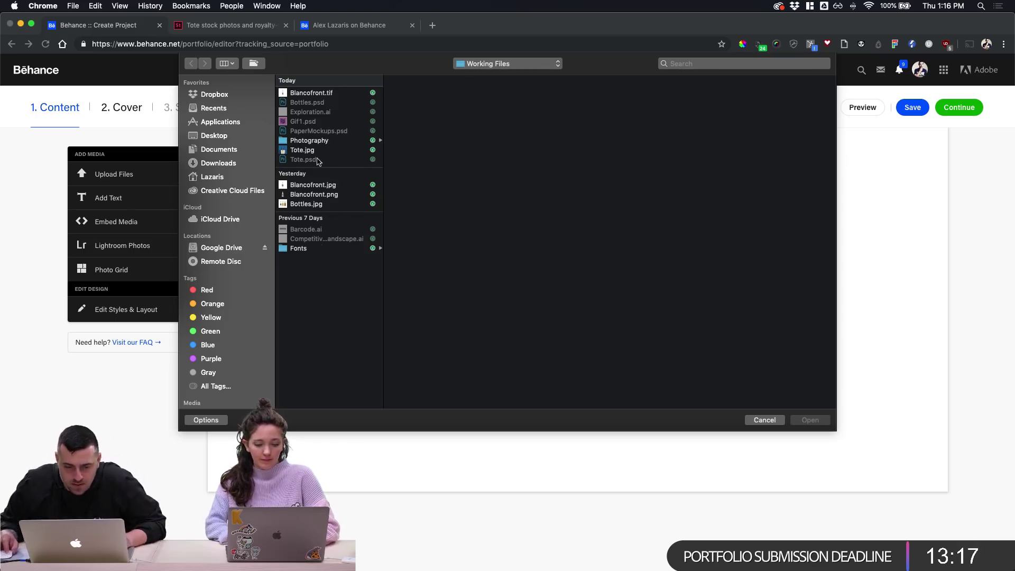
click(764, 420)
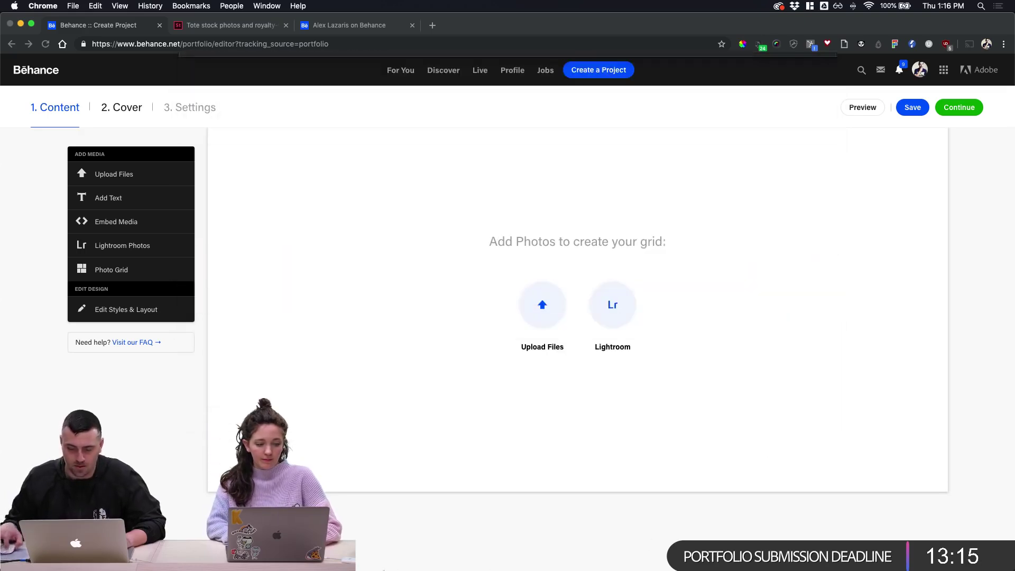
click(422, 560)
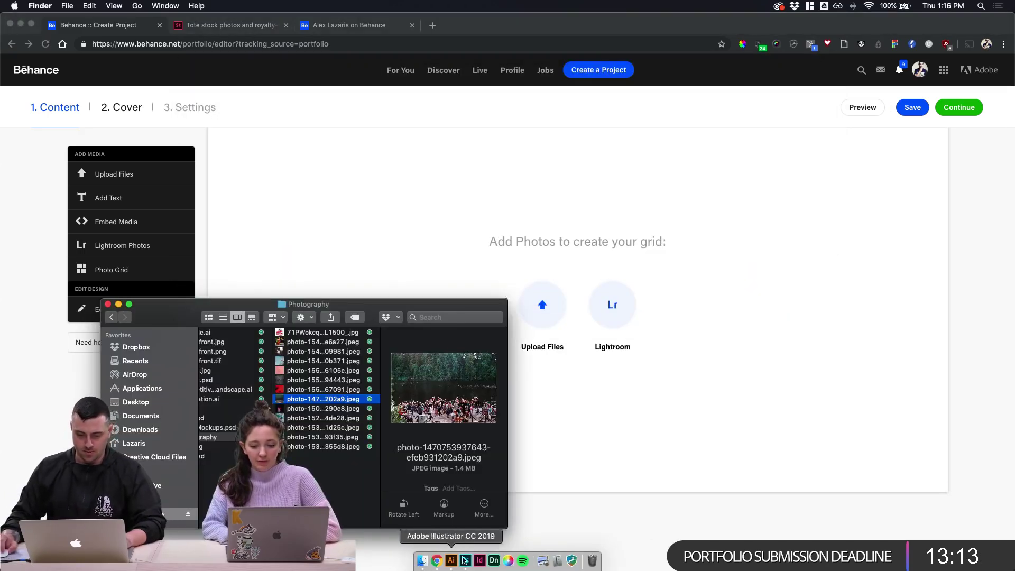
click(437, 560)
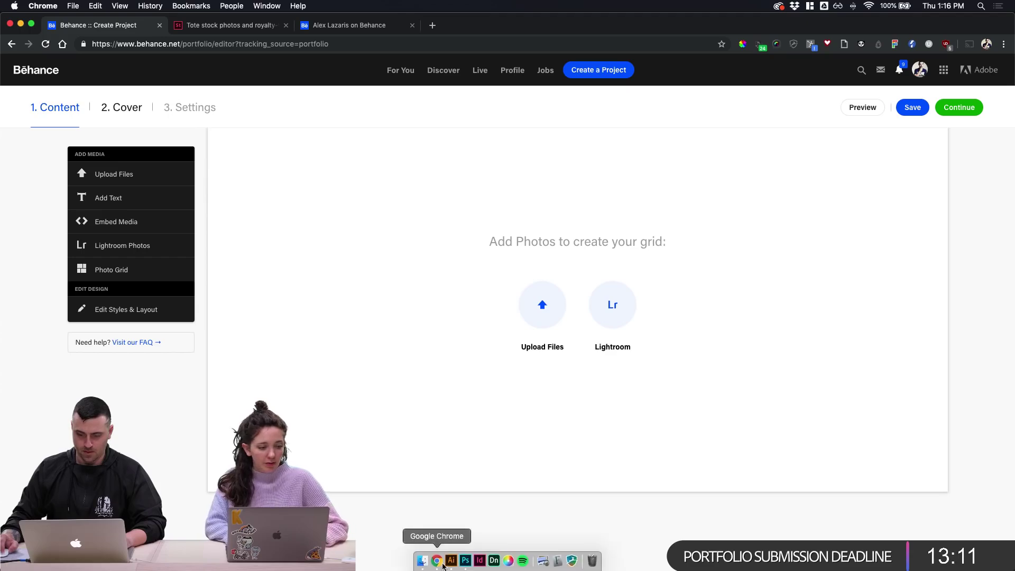
click(465, 561)
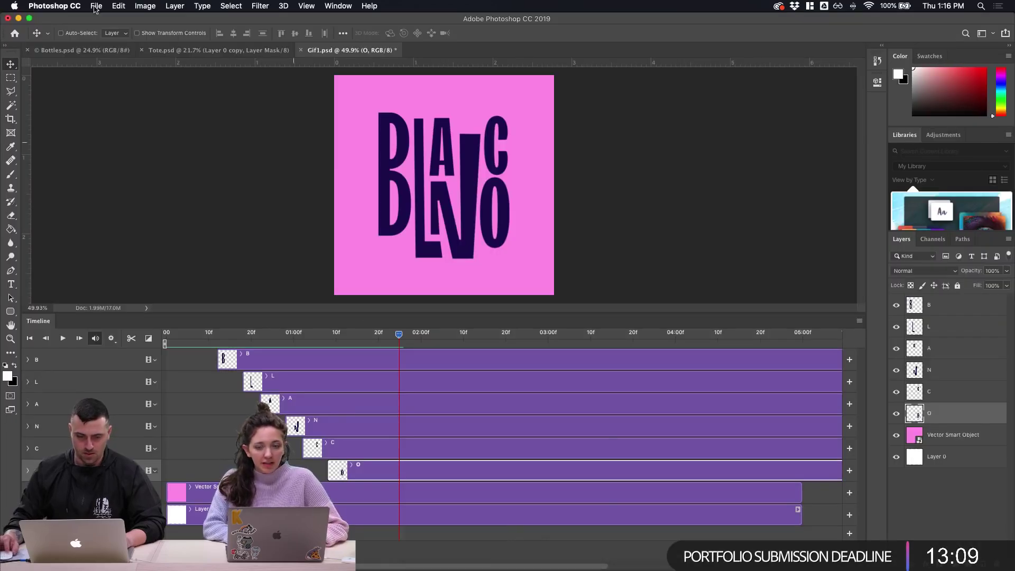
key(super+shift+s)
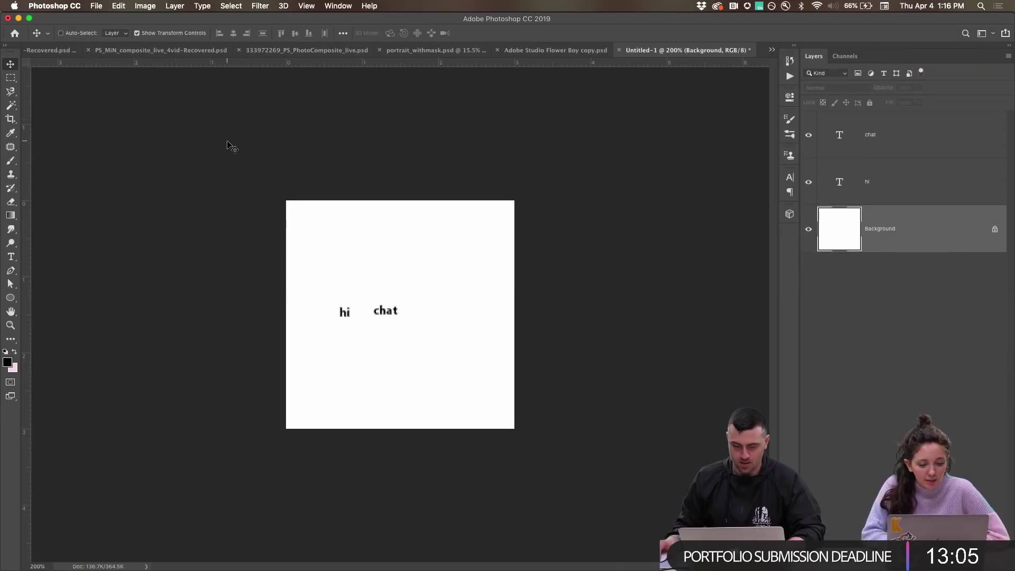
Show the Timeline for the Untitled-1 document and create a frame animation in it
key(super+equal)
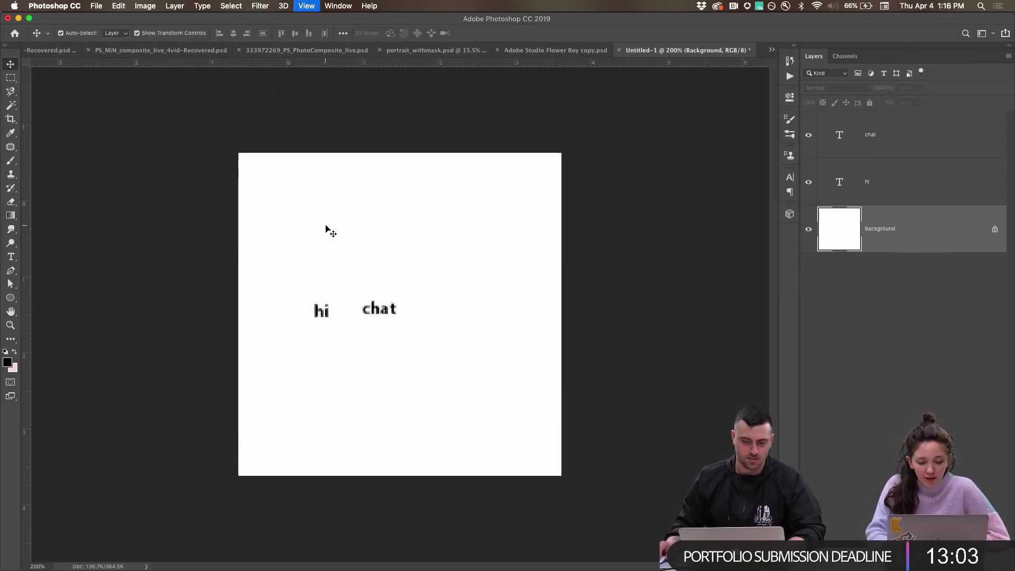
click(326, 6)
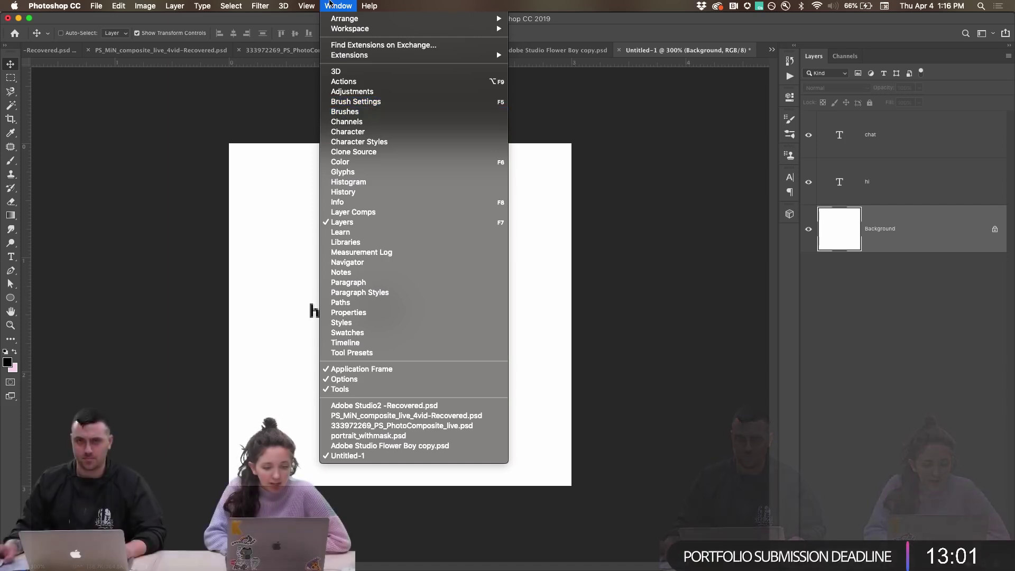
click(370, 343)
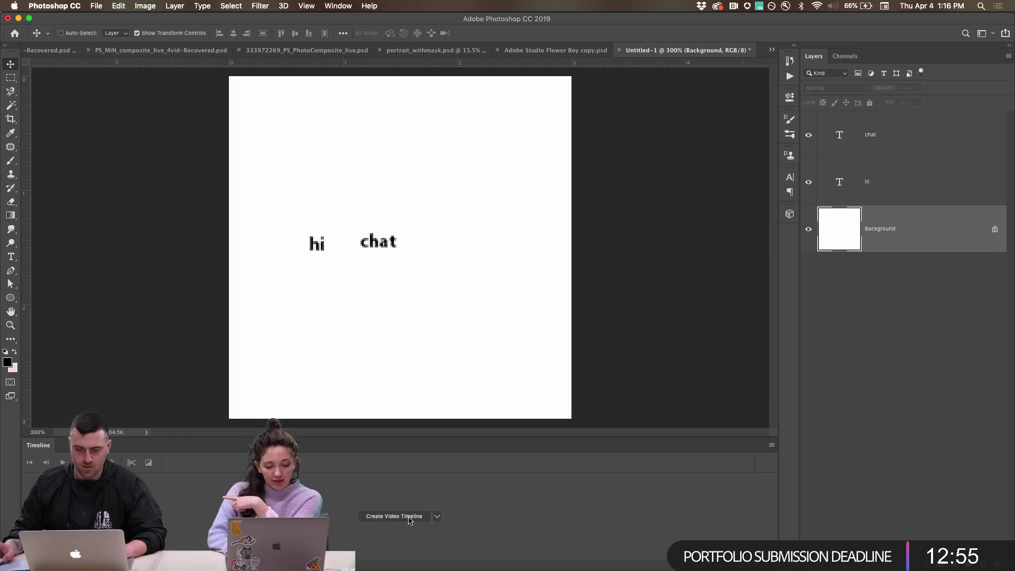
click(437, 516)
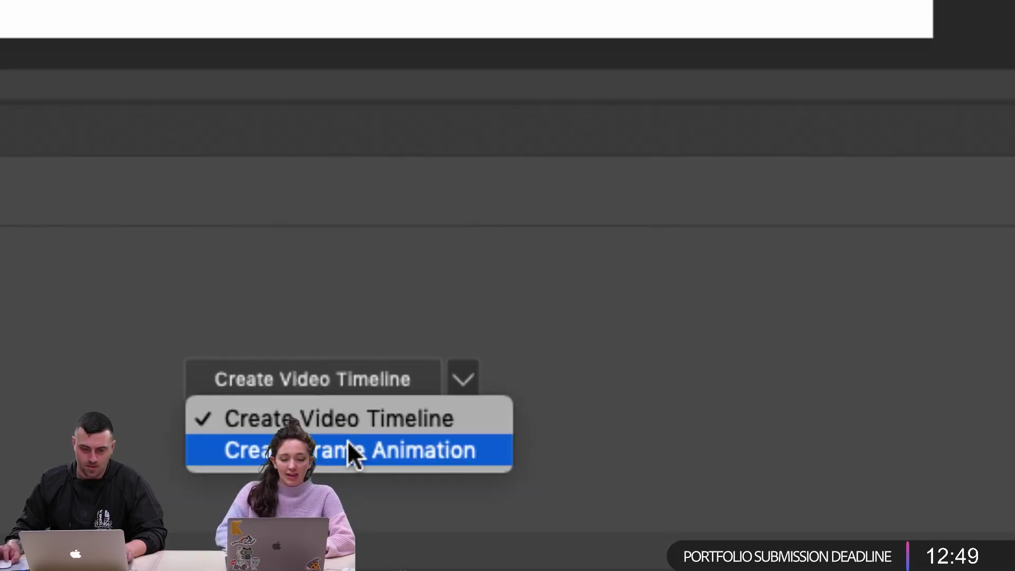
click(348, 447)
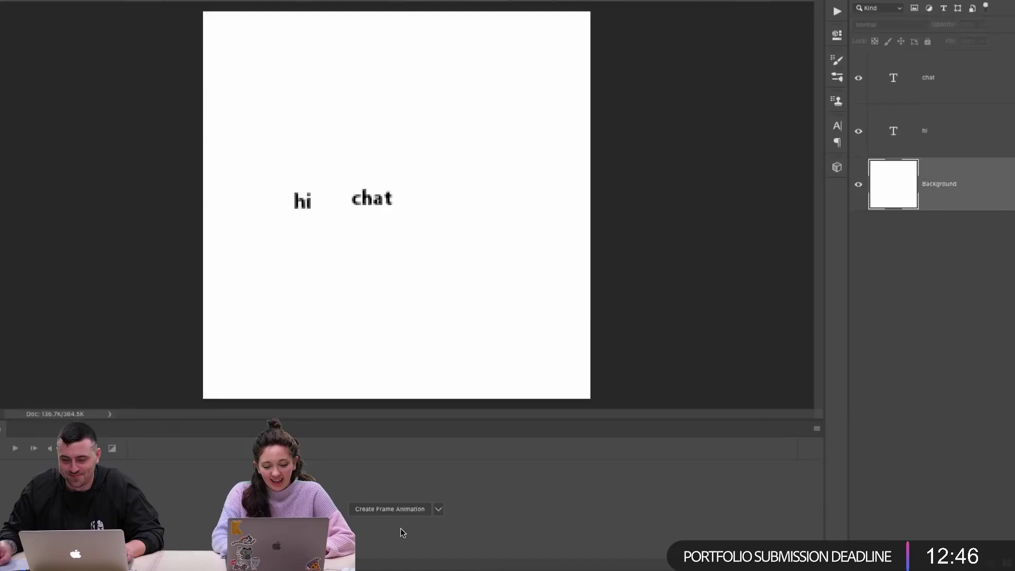
click(404, 510)
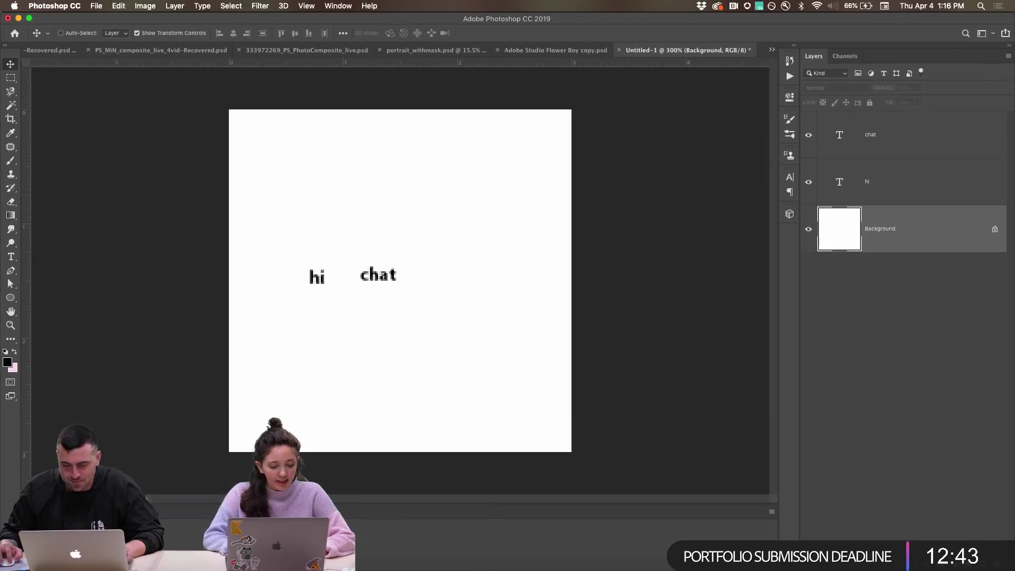
Hide the chat text layer in the first frame and add a second frame with both text layers visible
click(807, 150)
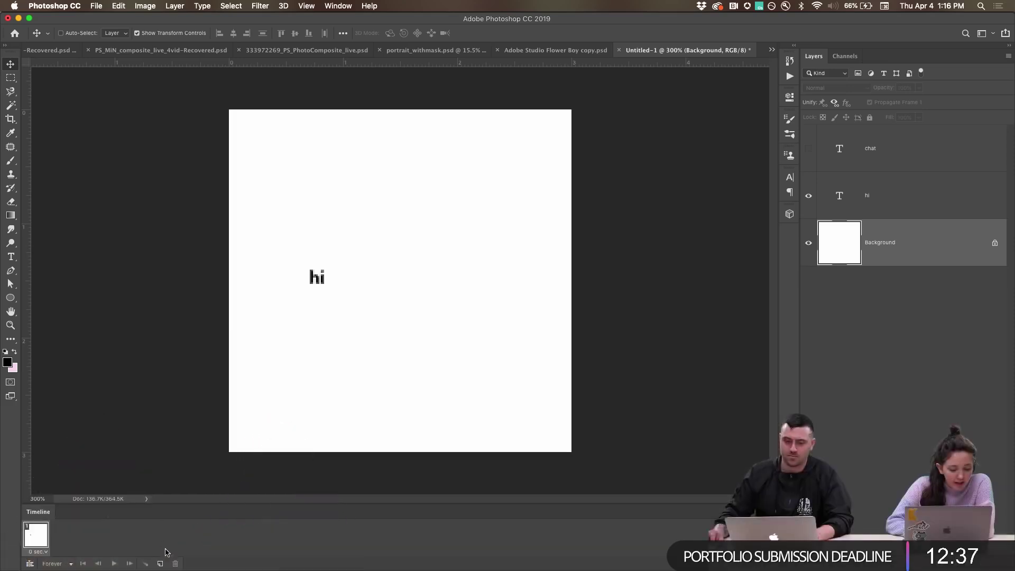
click(161, 564)
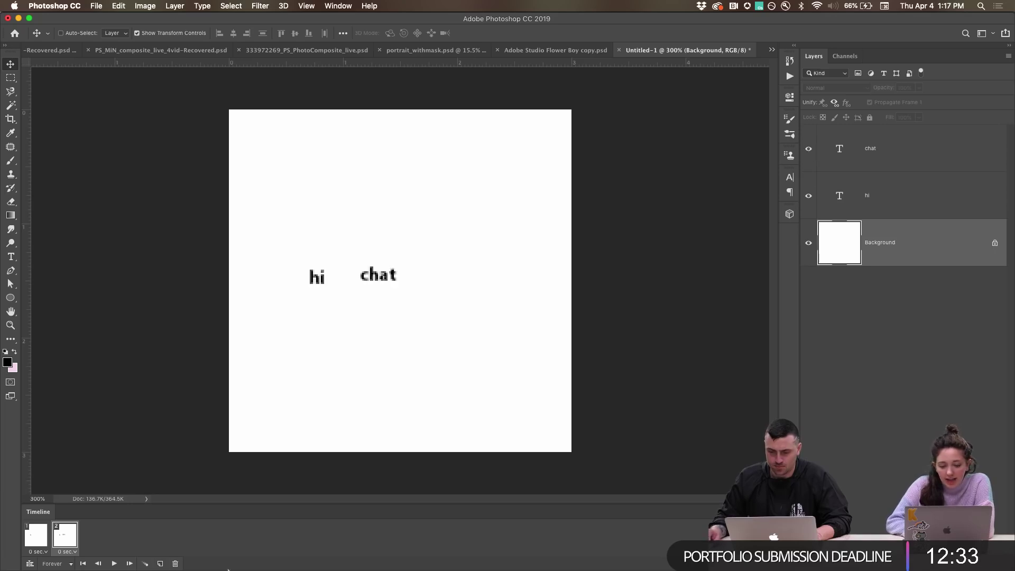
Set the frame animation's looping option to Forever and play the two frames
click(60, 564)
click(60, 564)
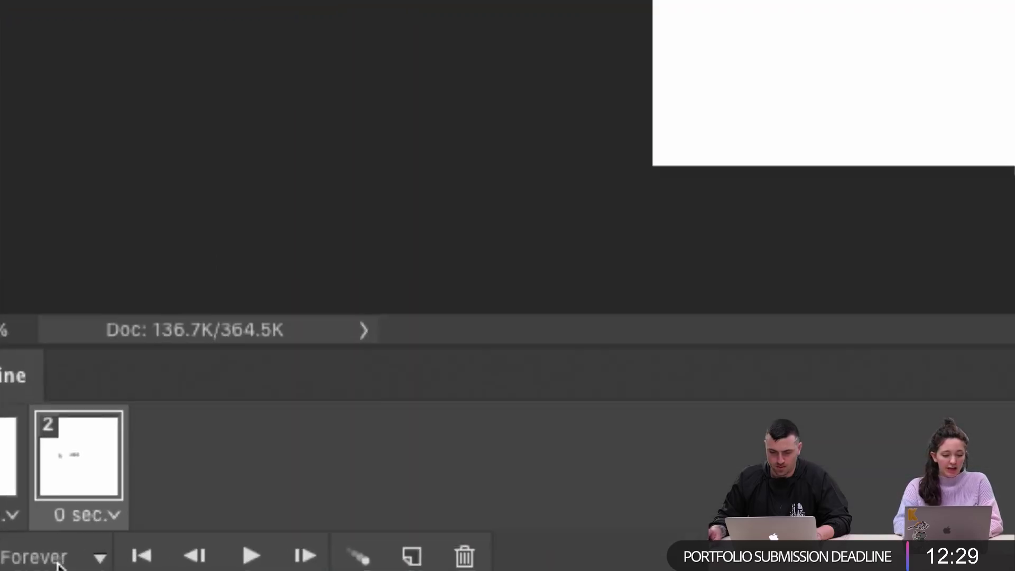
click(177, 552)
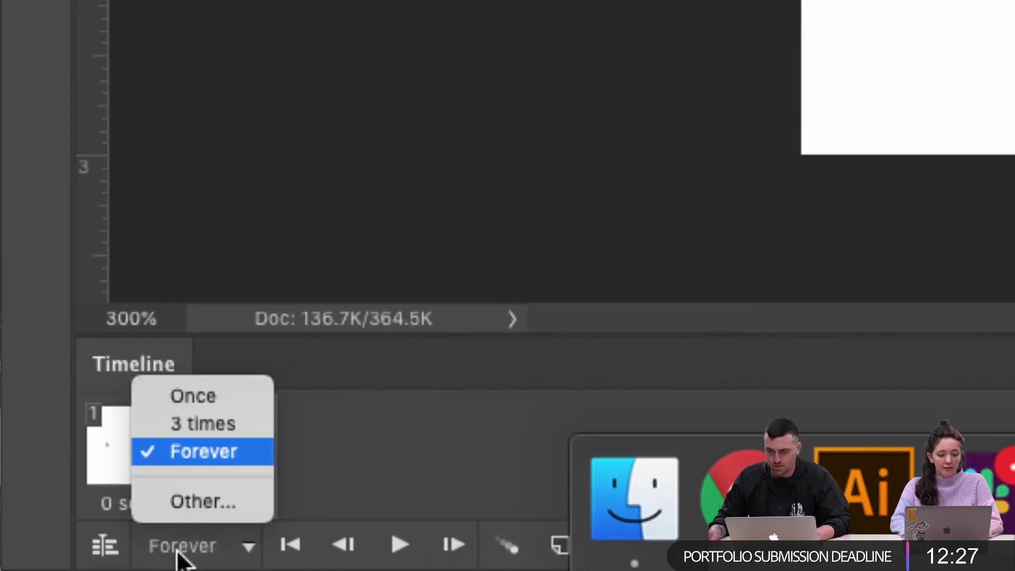
click(203, 531)
click(202, 533)
click(203, 452)
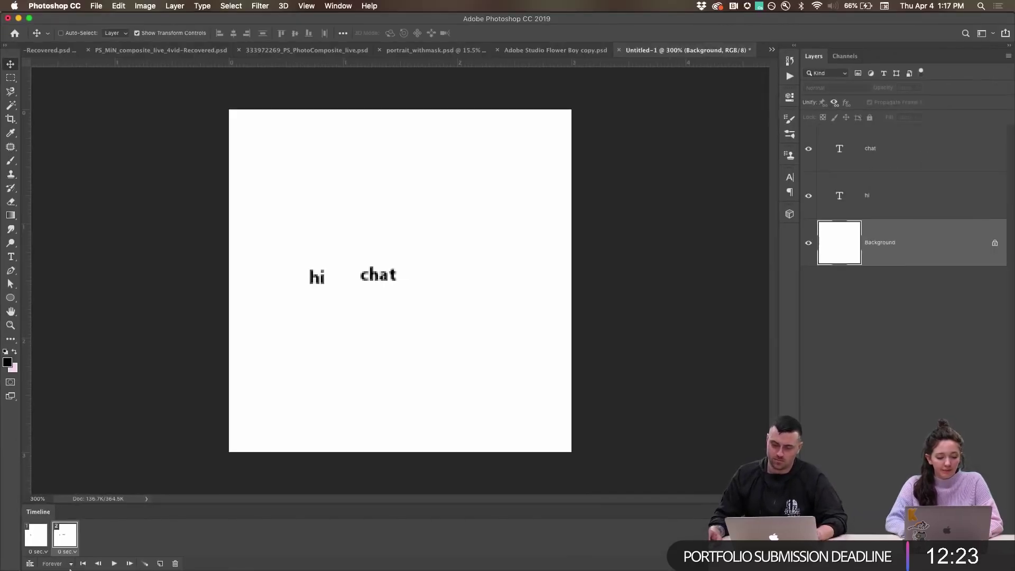
click(400, 544)
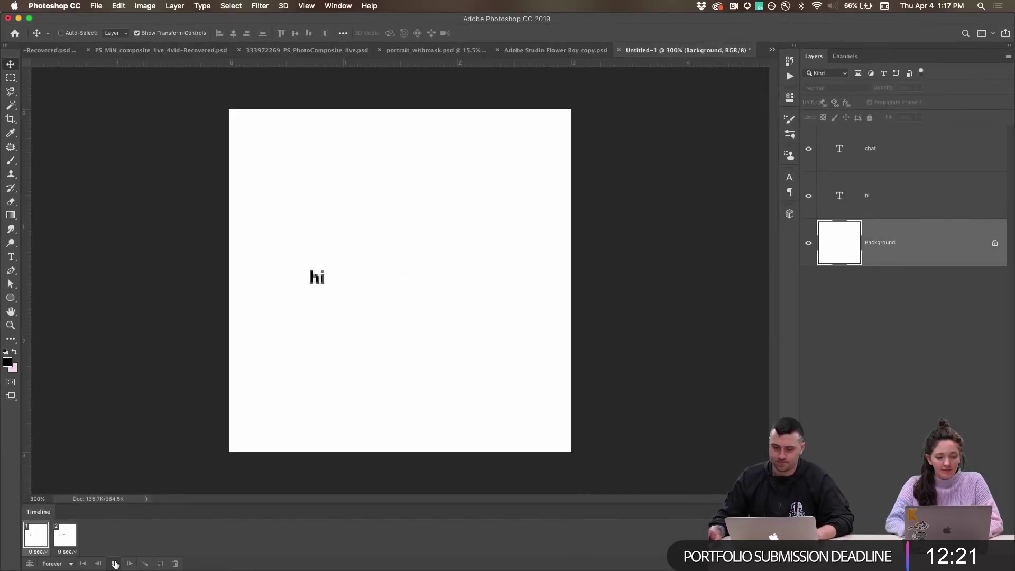
Stop the frame animation, switch to the Behance project and add a photo grid below the bottles containing Gif1.gif from Working Files
click(115, 563)
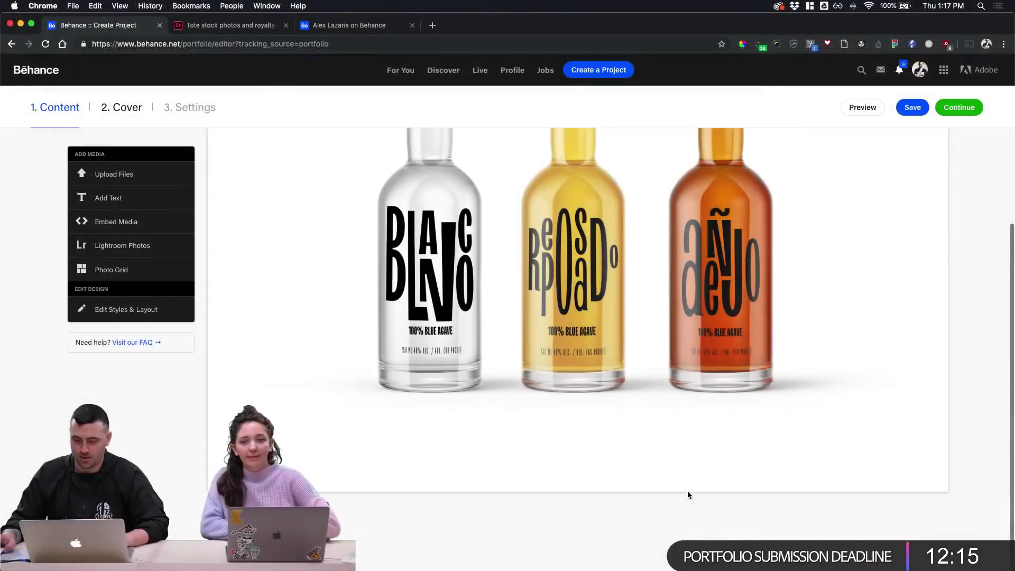
click(647, 484)
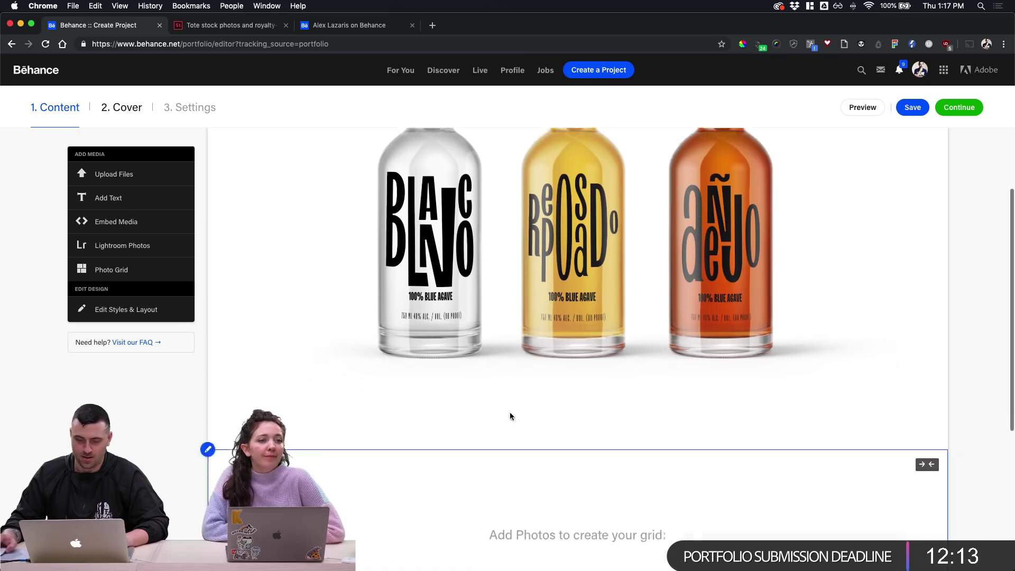
click(540, 306)
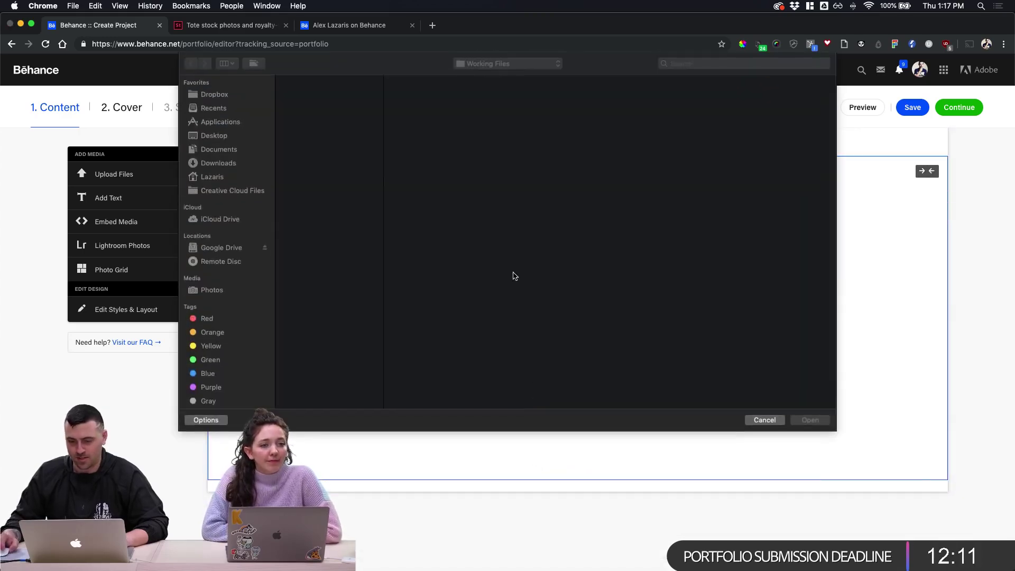
click(328, 123)
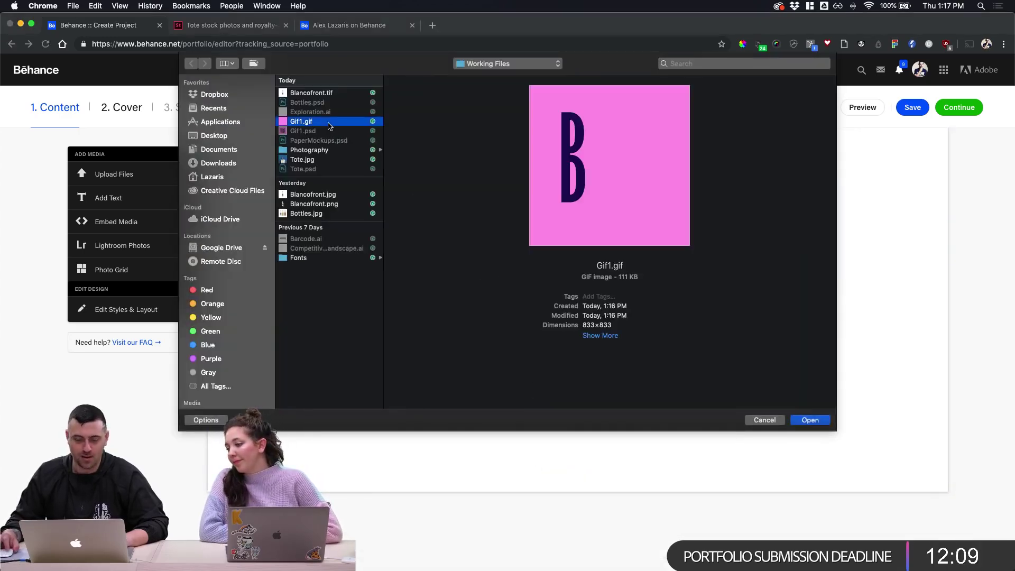
click(814, 420)
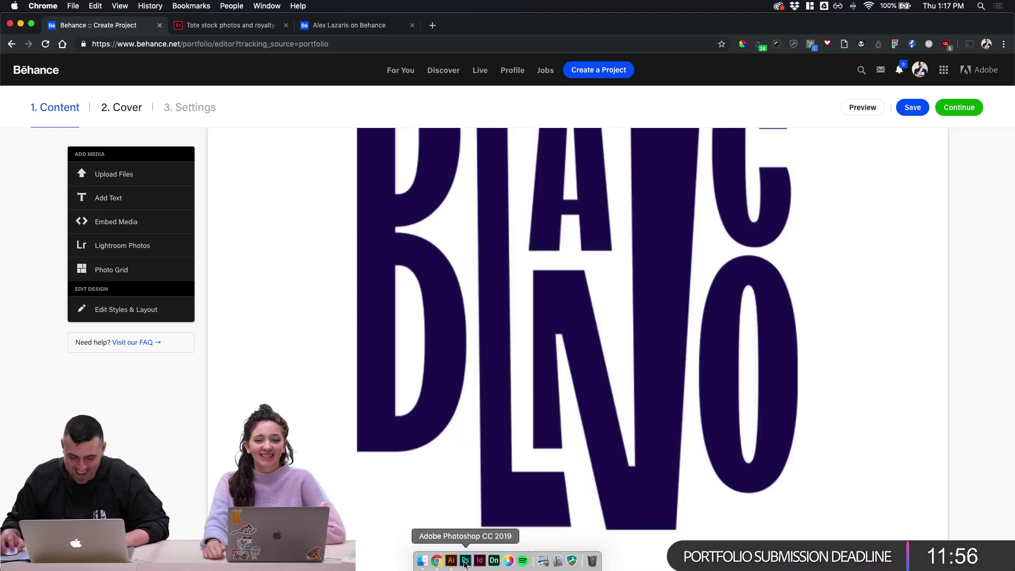
Switch to Photoshop and extend the pink Vector Smart Object clip in the Gif1.psd timeline to the end of the O clip
click(465, 561)
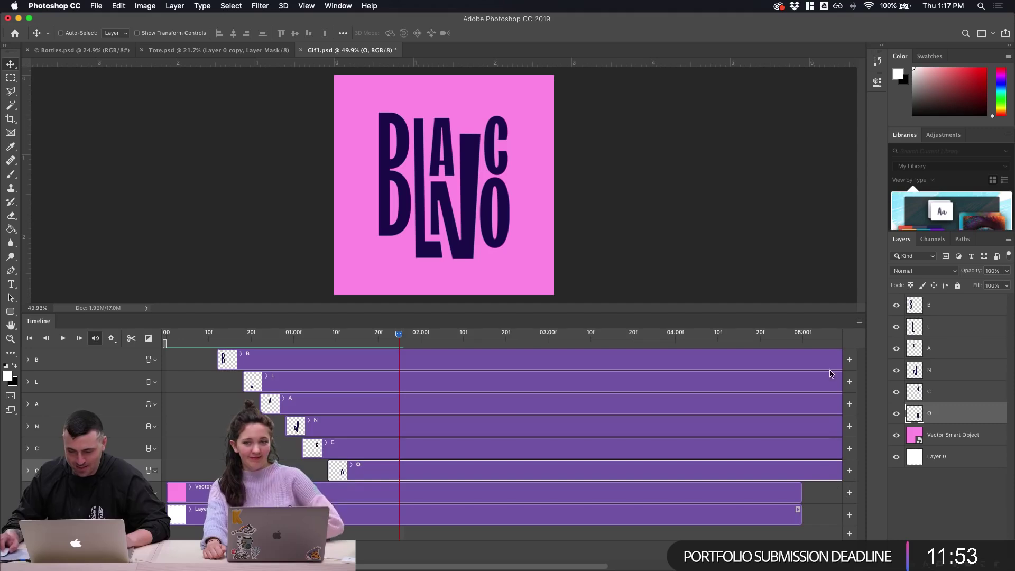
click(799, 495)
click(798, 512)
click(800, 497)
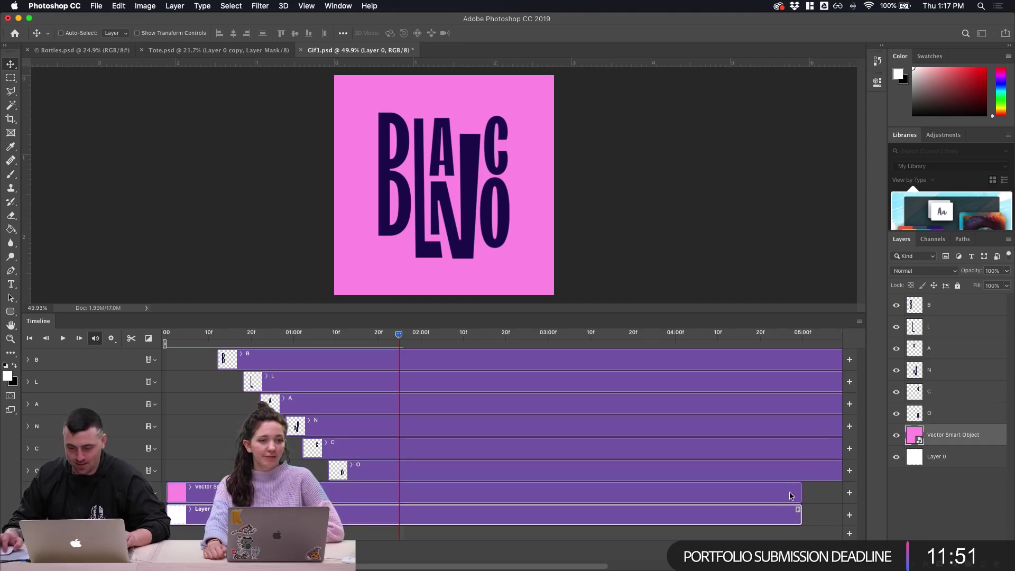
key(super+minus)
click(760, 512)
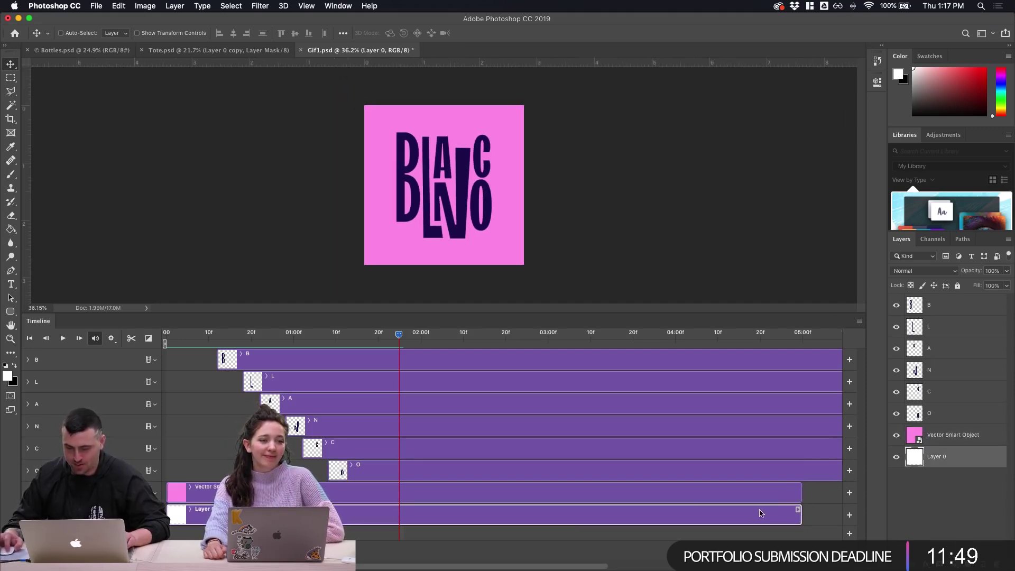
shift+click(786, 494)
drag(800, 500, 501, 506)
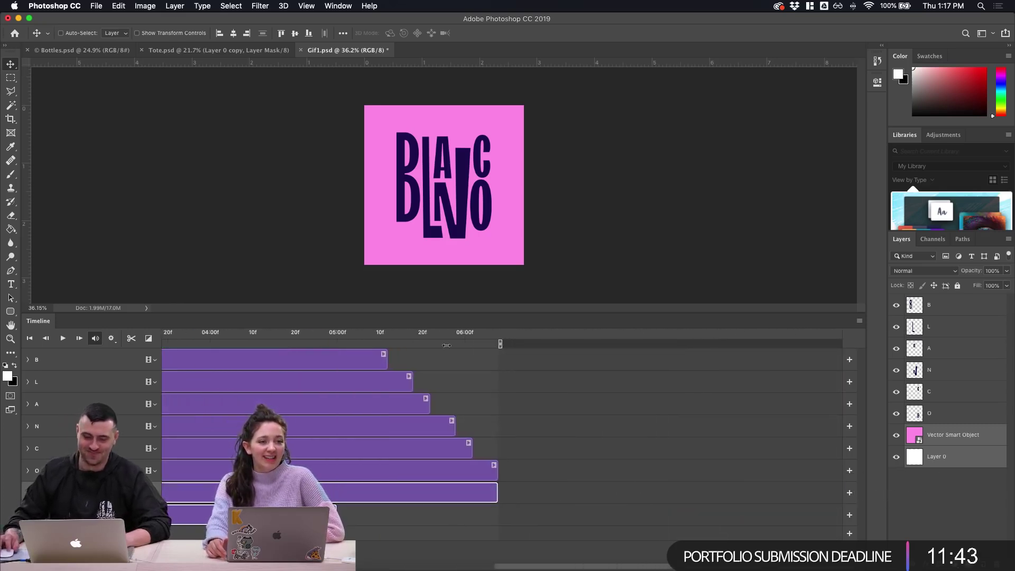
Shorten the timeline's work area to end at 03:00f and scrub through the letter animation
drag(180, 334, 314, 335)
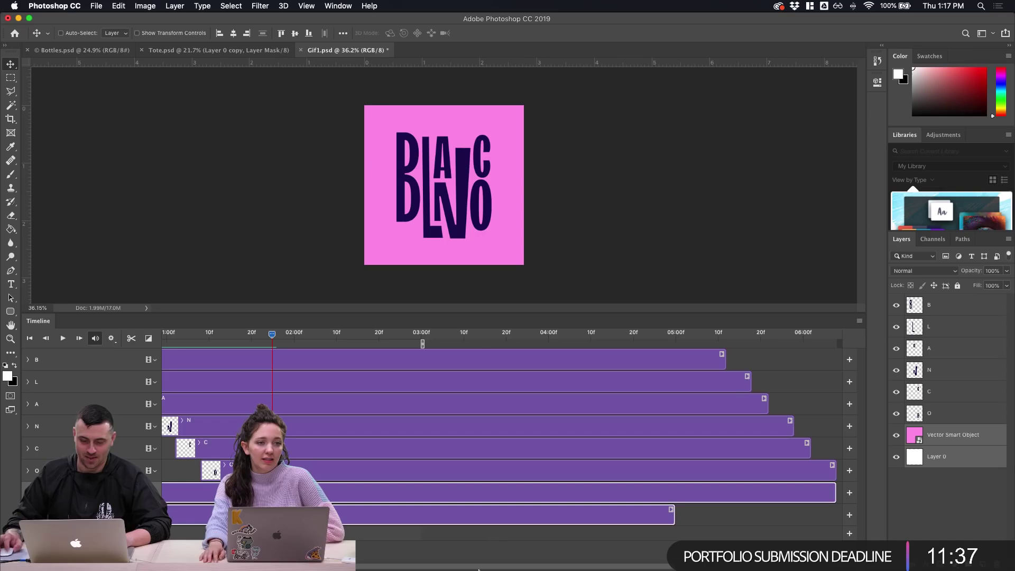
drag(472, 567, 423, 566)
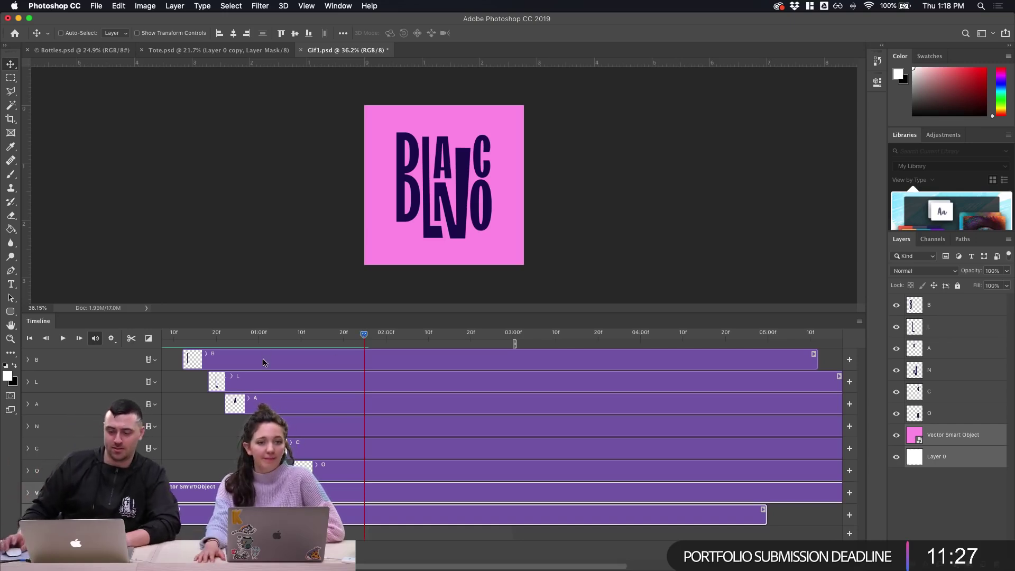
drag(366, 336, 406, 334)
drag(298, 327, 336, 335)
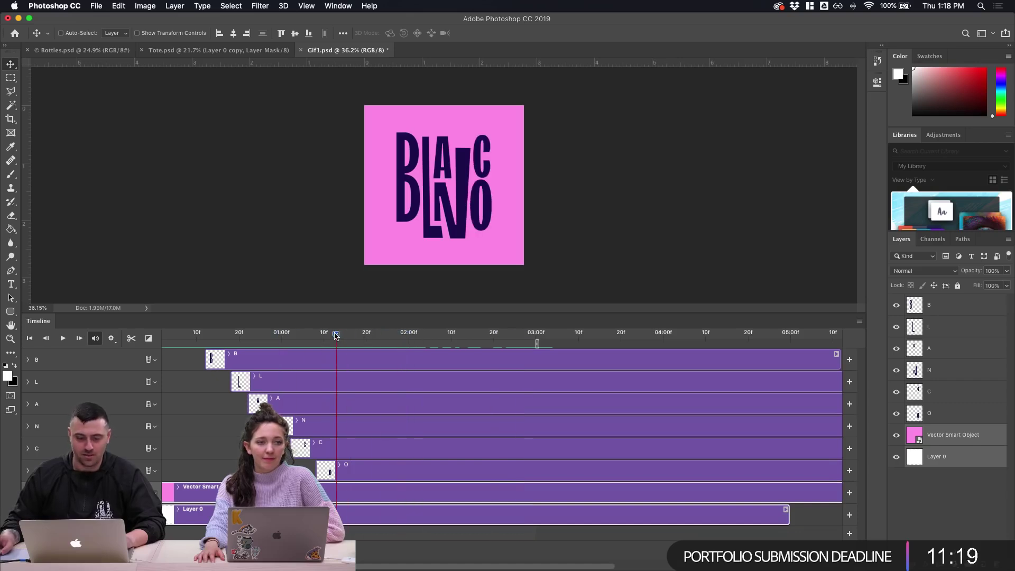
click(379, 366)
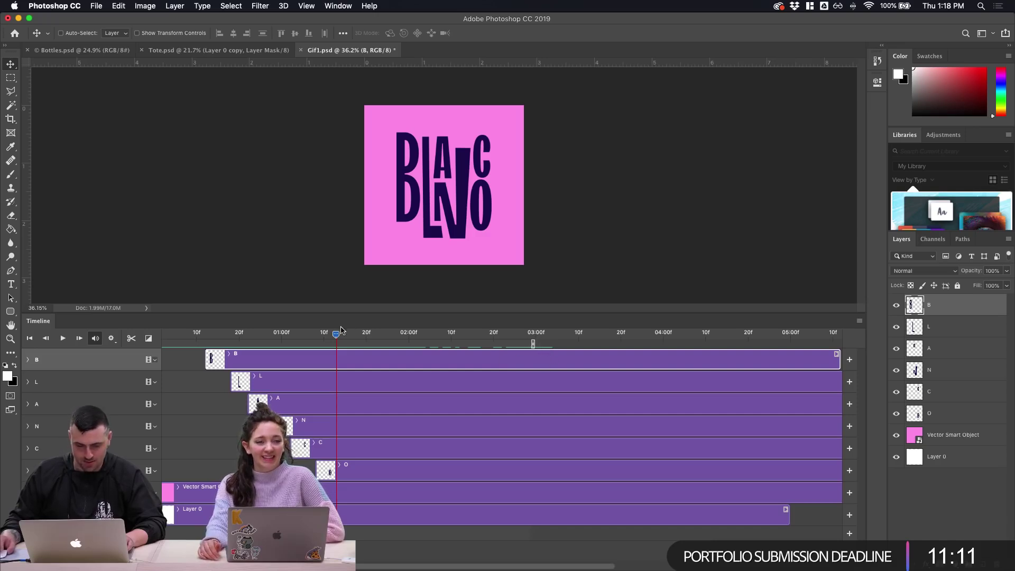
mouse_move(329, 338)
mouse_down()
mouse_move(539, 334)
mouse_move(344, 334)
mouse_move(353, 334)
mouse_up()
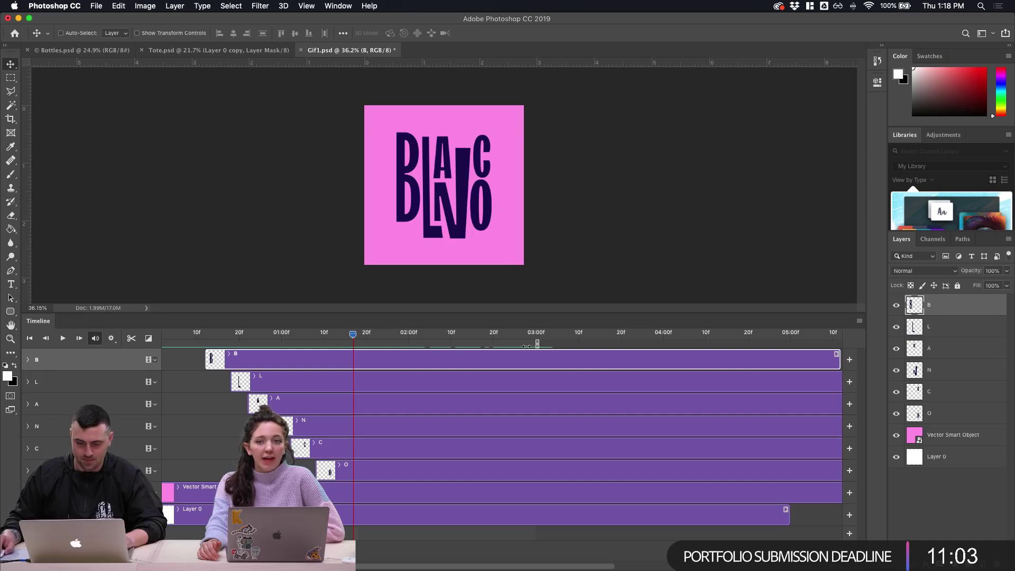
Export the shortened animation with Save for Web (Legacy) as Gif1.gif in Working Files, replacing the existing file
key(super+0)
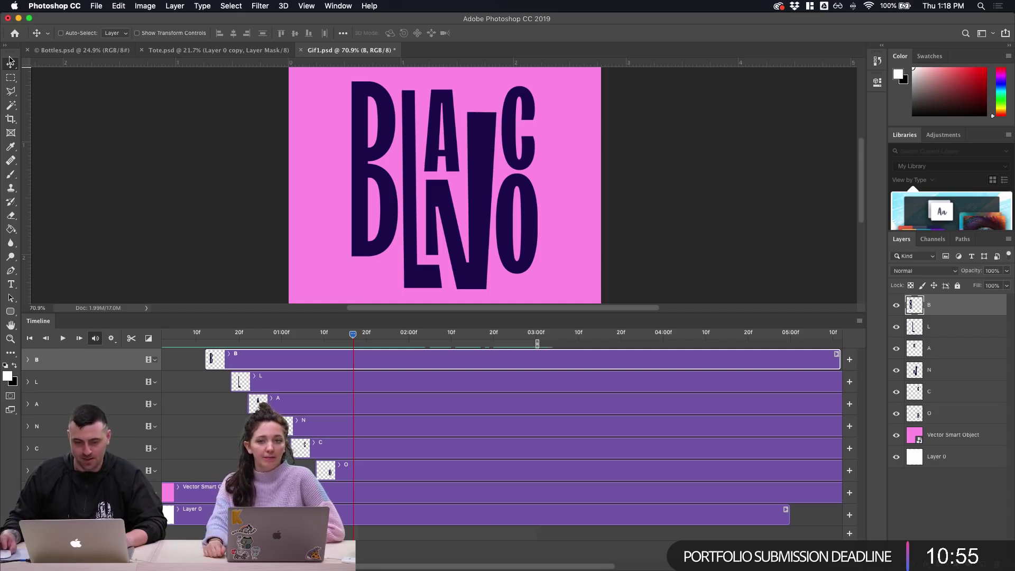
click(96, 6)
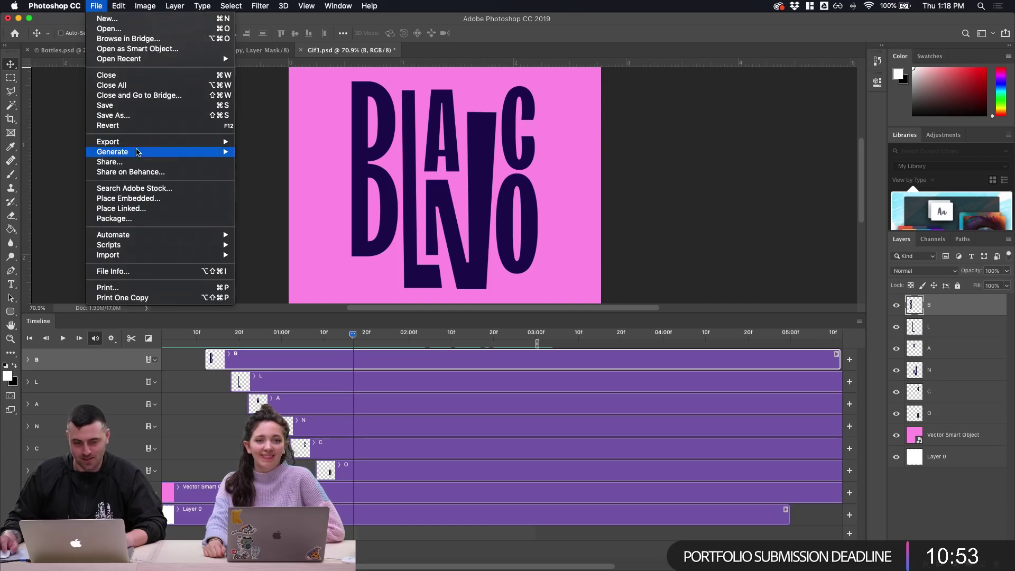
mouse_move(140, 143)
click(284, 185)
click(592, 453)
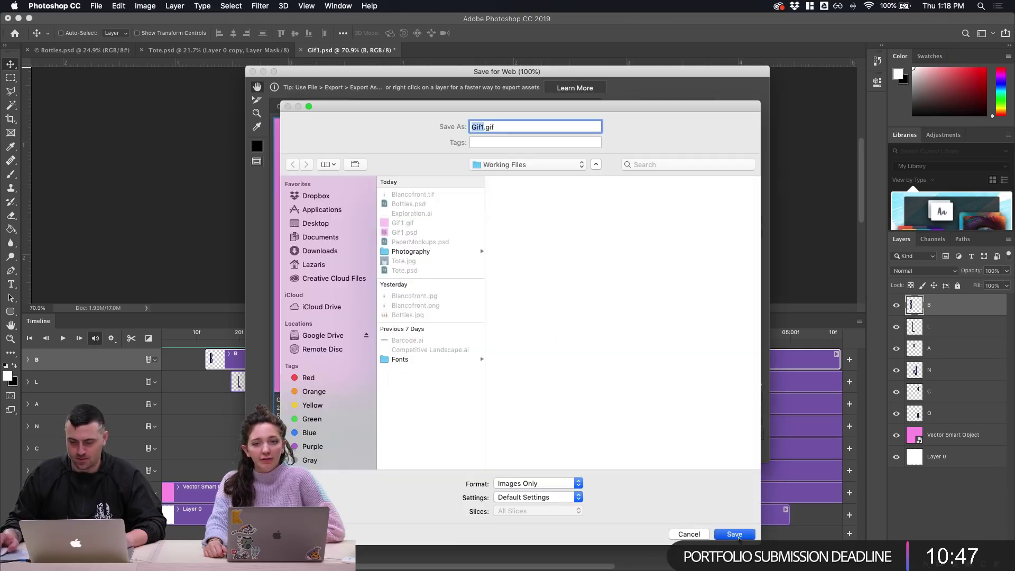
click(734, 535)
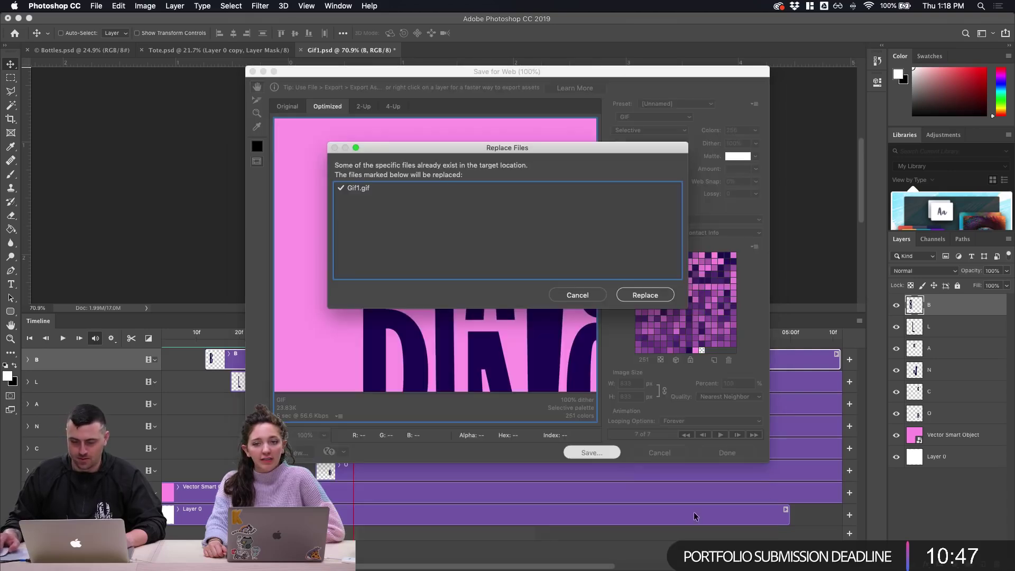
click(634, 296)
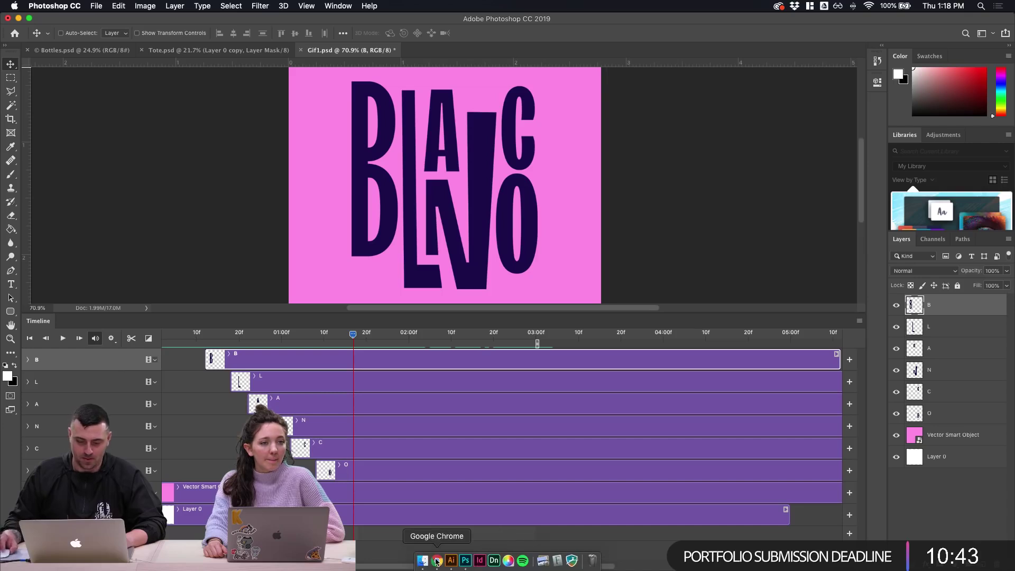
Switch to the Behance project in Chrome and remove the old GIF from the photo grid
click(438, 561)
scroll(423, 497, up, 1)
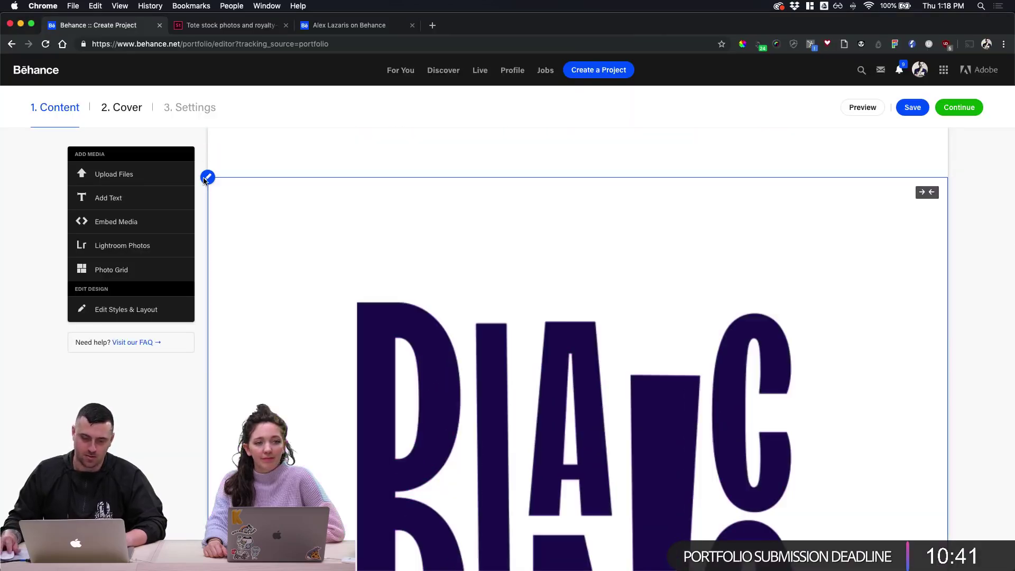
click(207, 179)
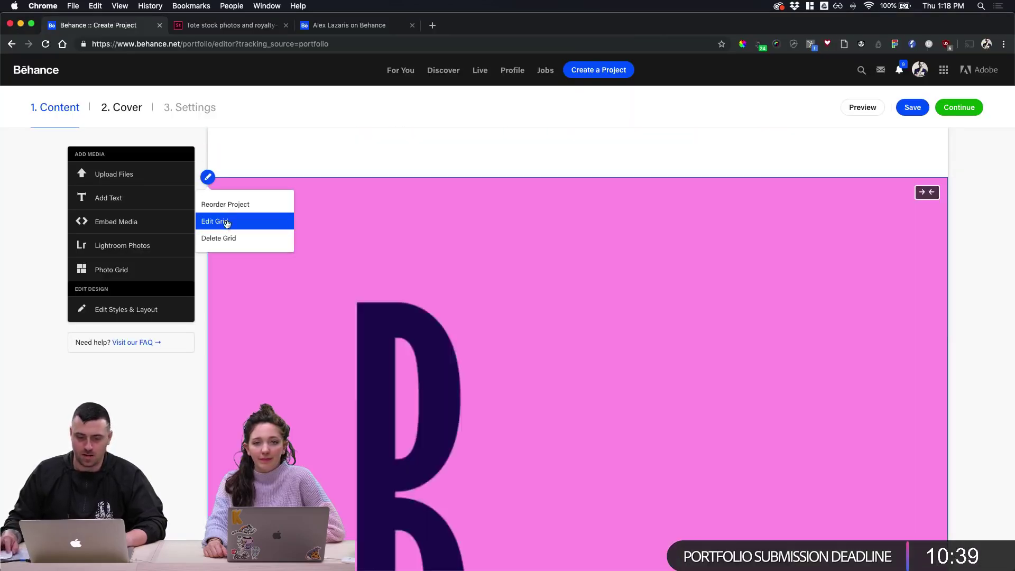
click(218, 221)
click(929, 197)
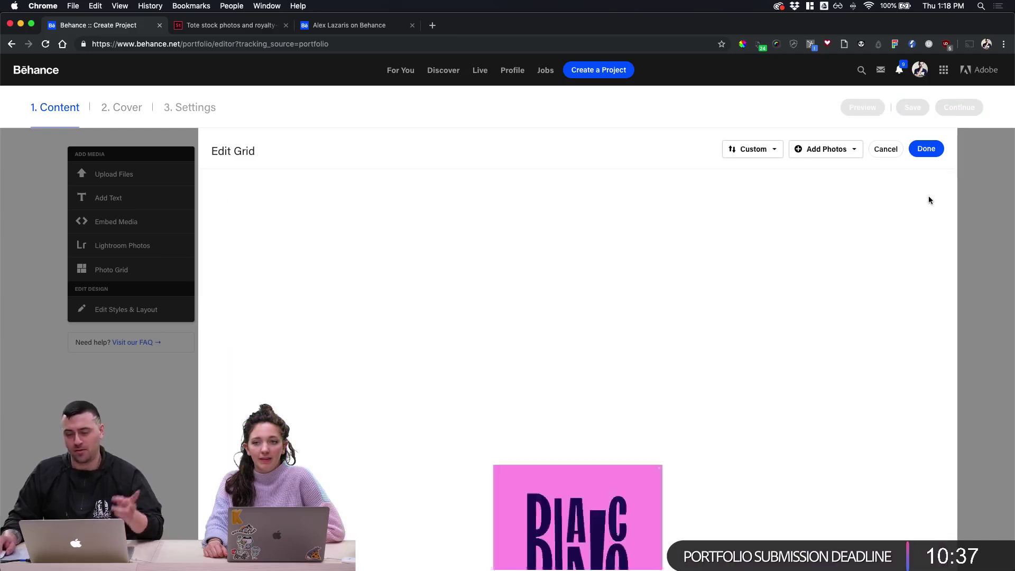
Upload the re-exported Gif1.gif from Working Files to the emptied grid and finish editing it
click(530, 329)
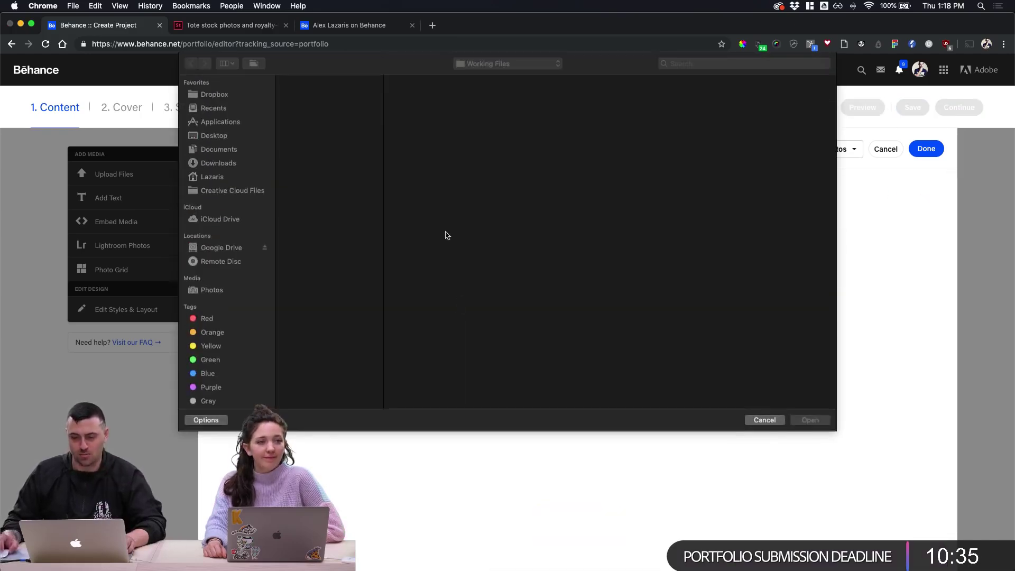
click(323, 124)
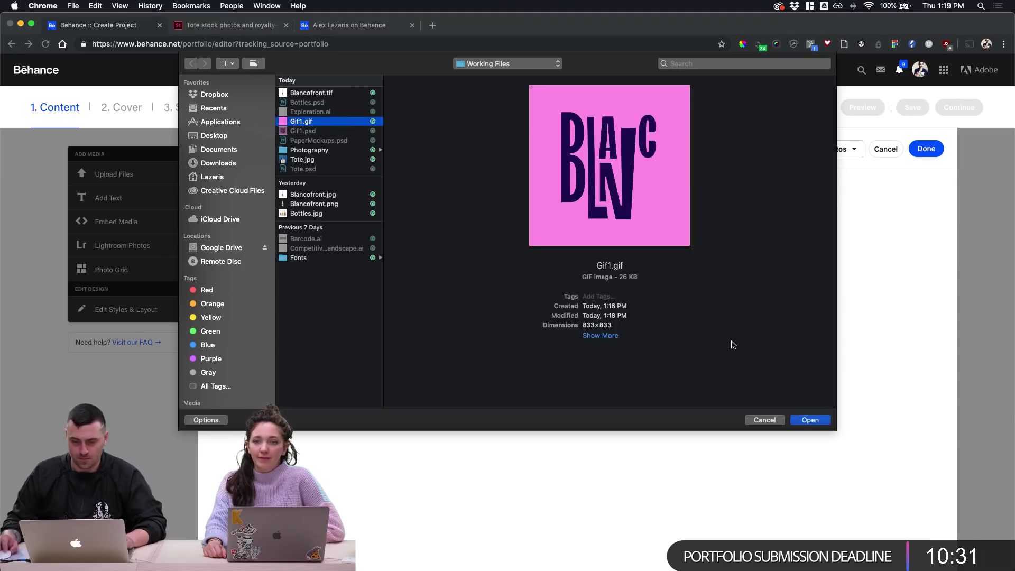
click(808, 420)
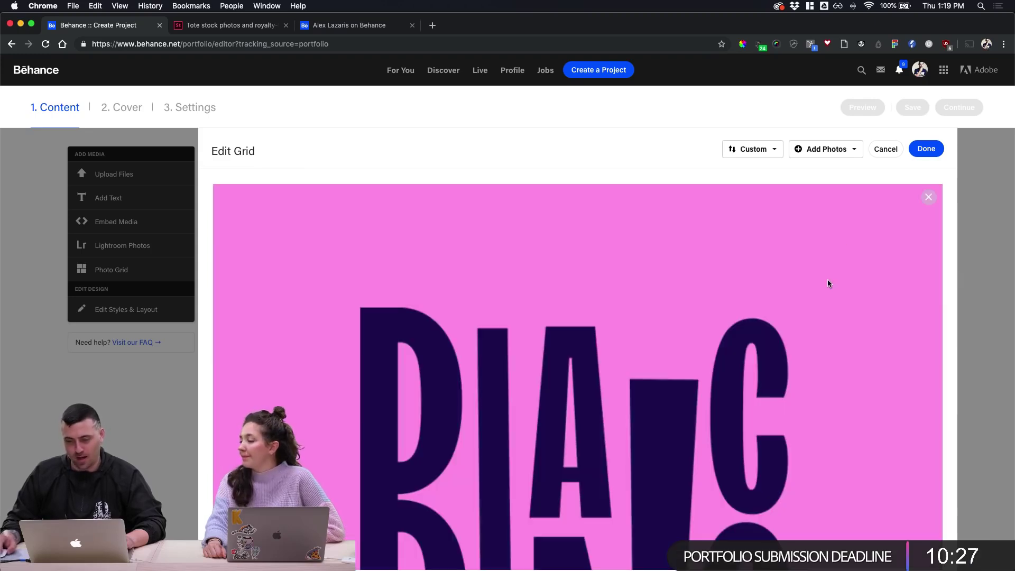
click(926, 149)
Reopen the GIF's photo grid for editing and upload Tote.jpg from Working Files alongside the GIF
scroll(660, 173, up, 4)
scroll(530, 318, down, 3)
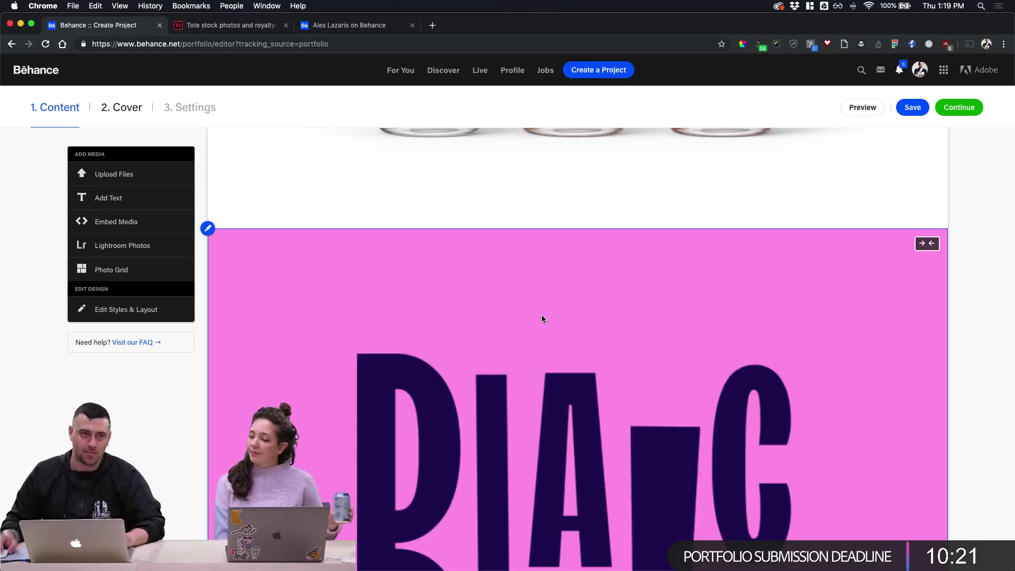
scroll(542, 317, down, 2)
scroll(542, 318, up, 2)
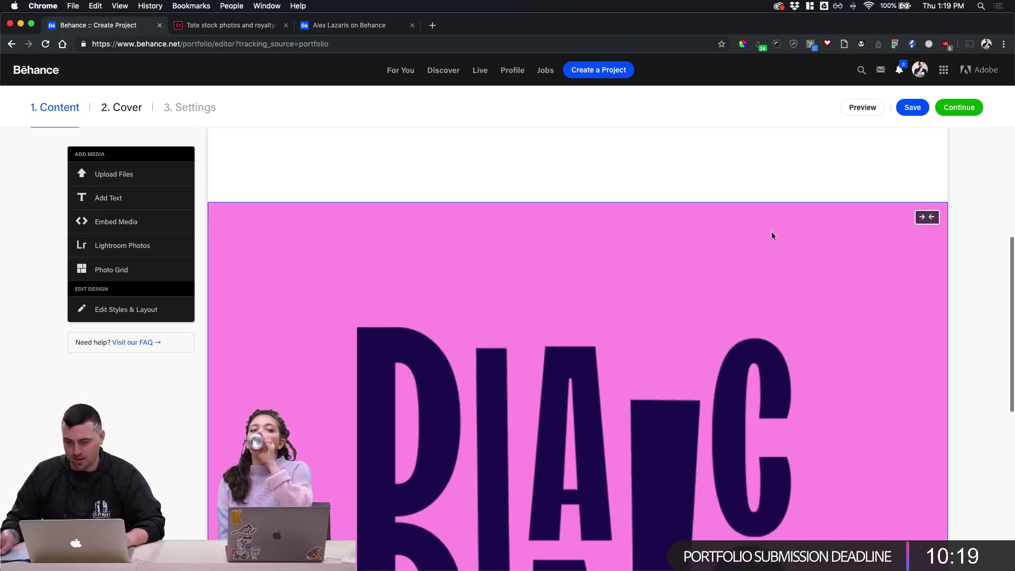
click(209, 225)
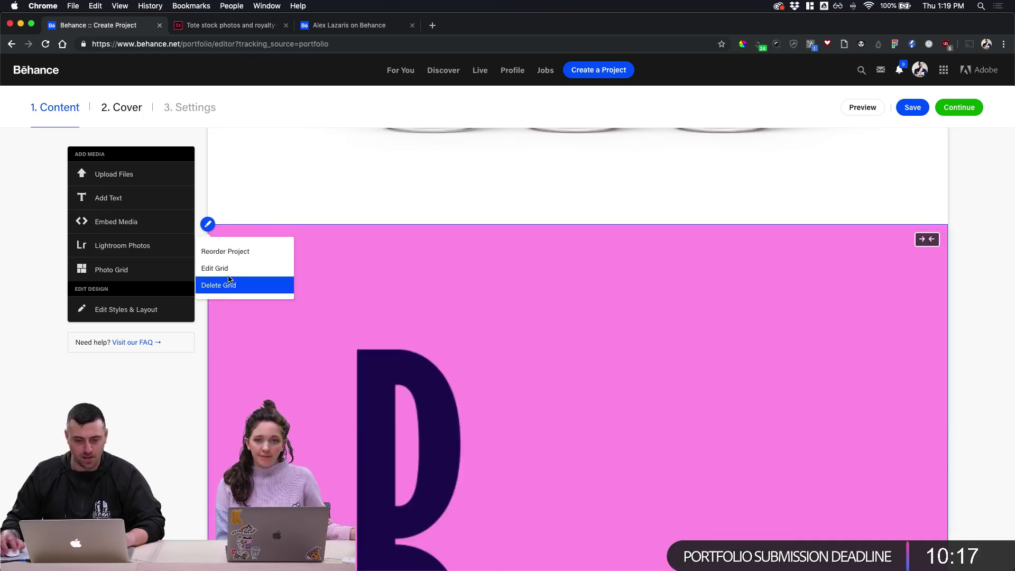
click(238, 268)
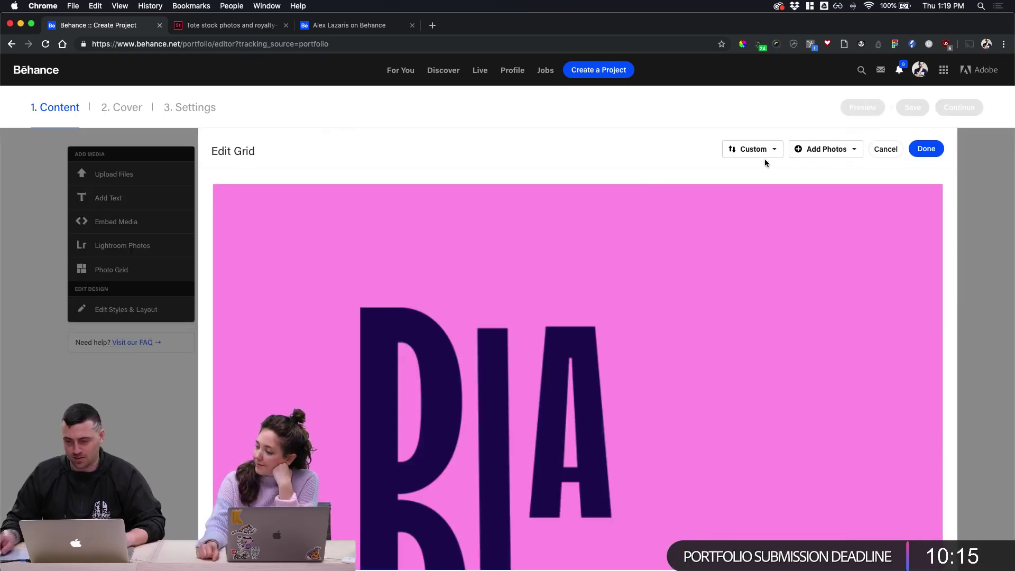
click(809, 150)
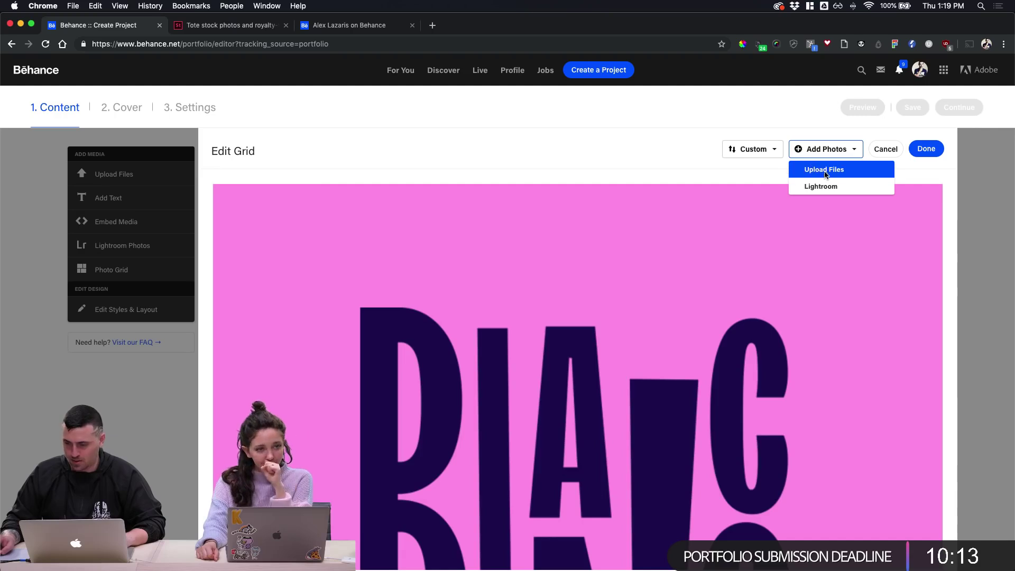
click(819, 172)
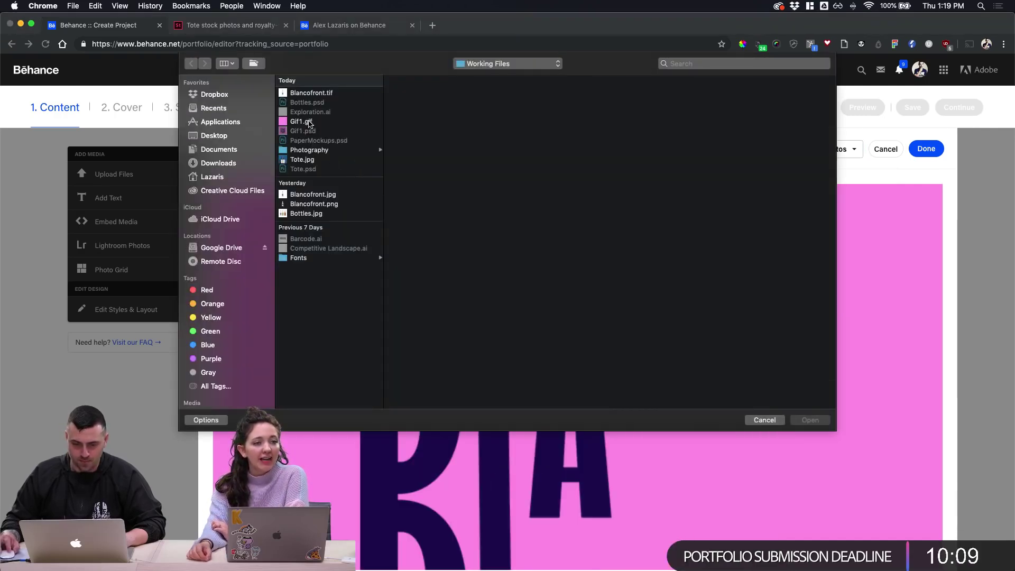
click(312, 94)
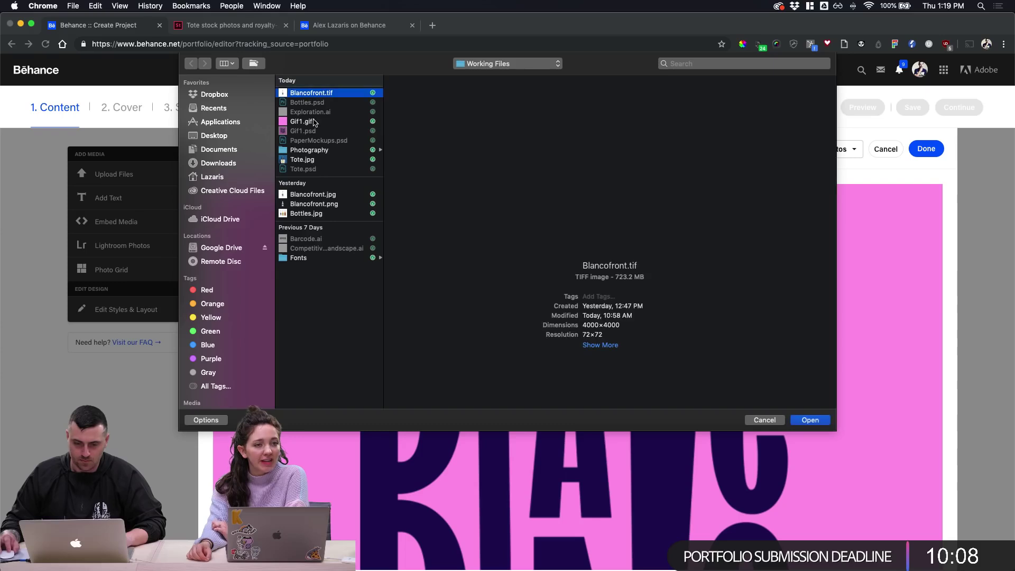
click(305, 204)
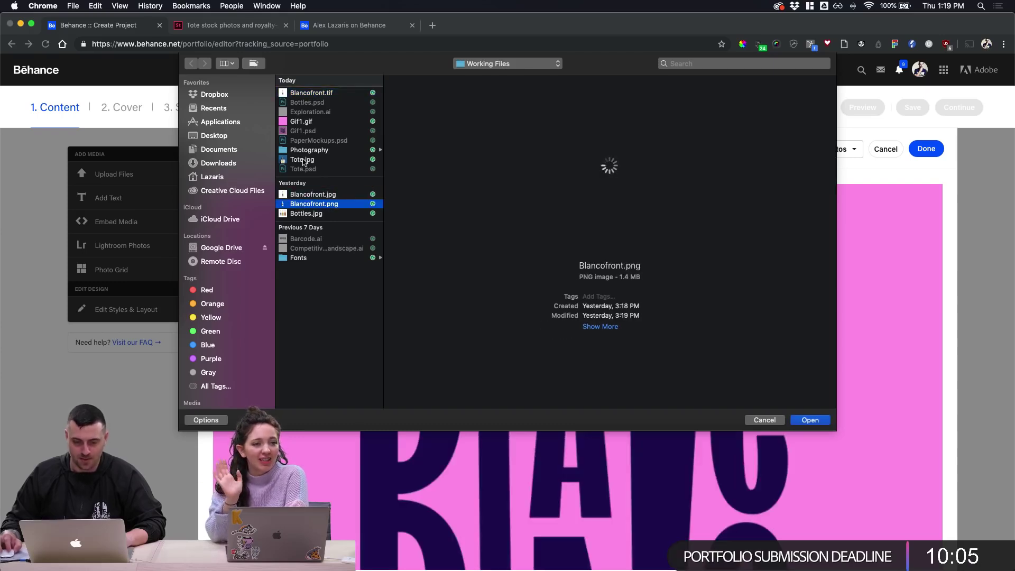
key(Up)
key(Up)
key(Up)
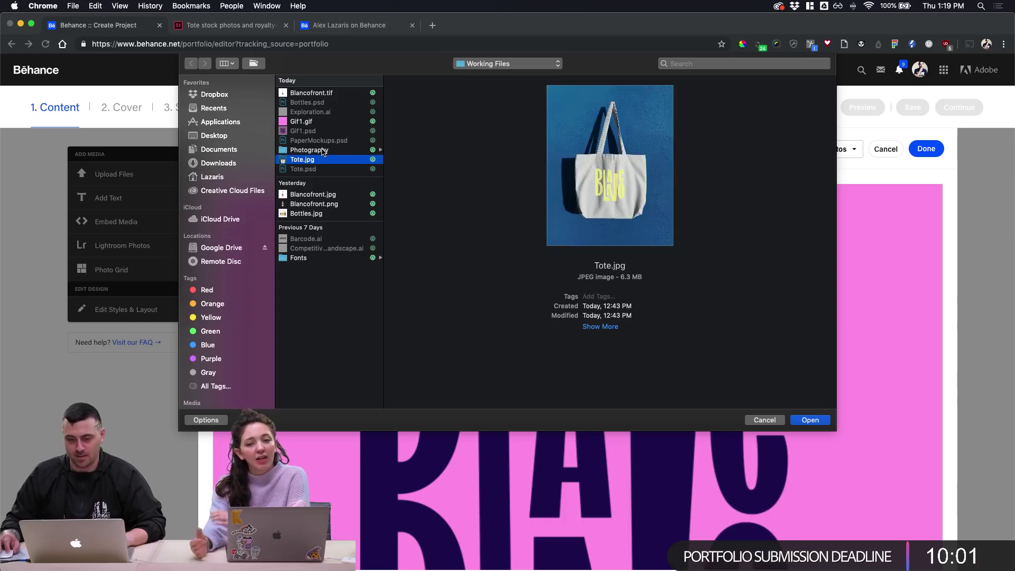
click(807, 420)
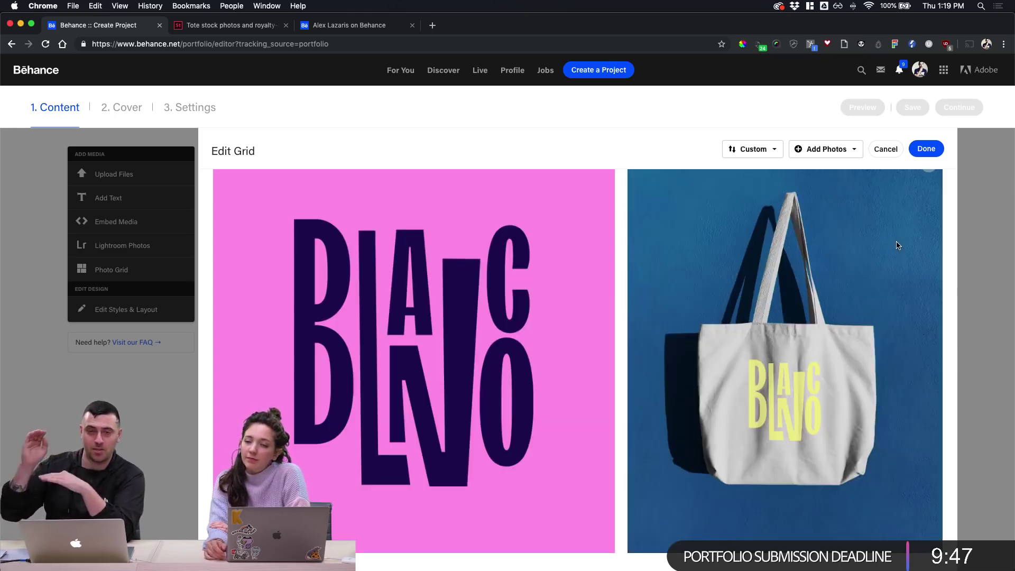
Finish editing the photo grid that holds the Blanco GIF and the tote photo
click(926, 150)
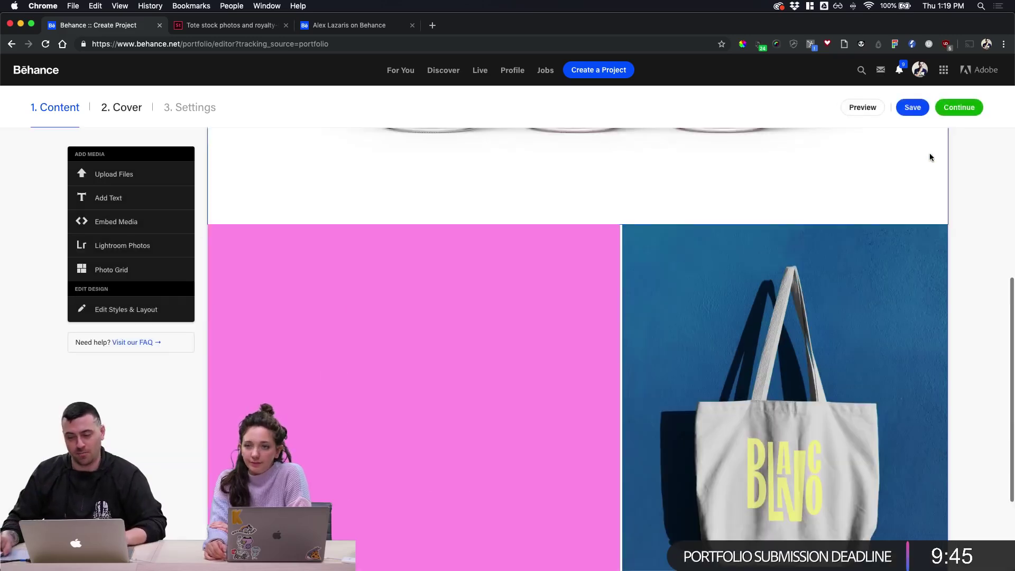
scroll(604, 206, up, 3)
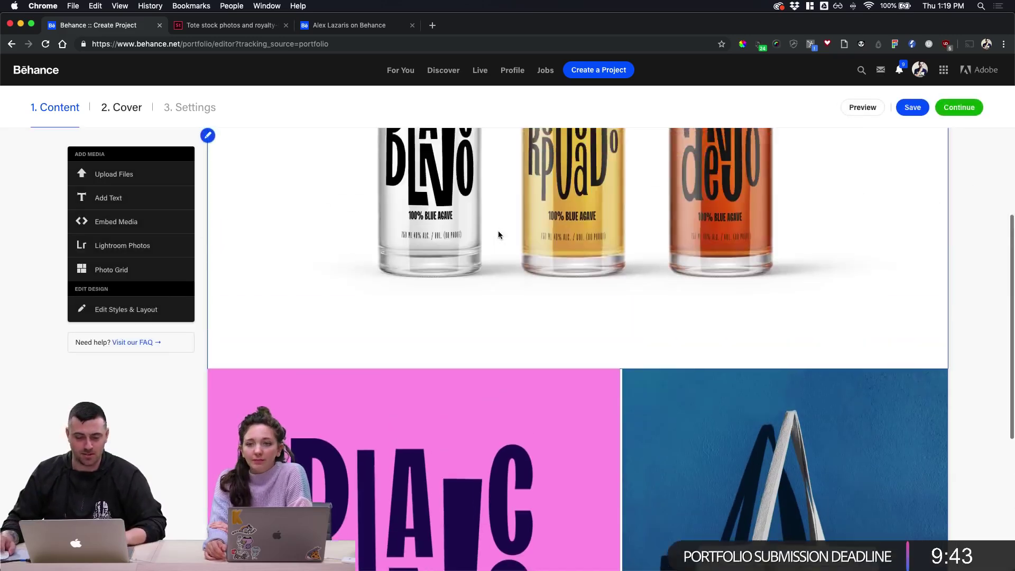
scroll(541, 362, down, 6)
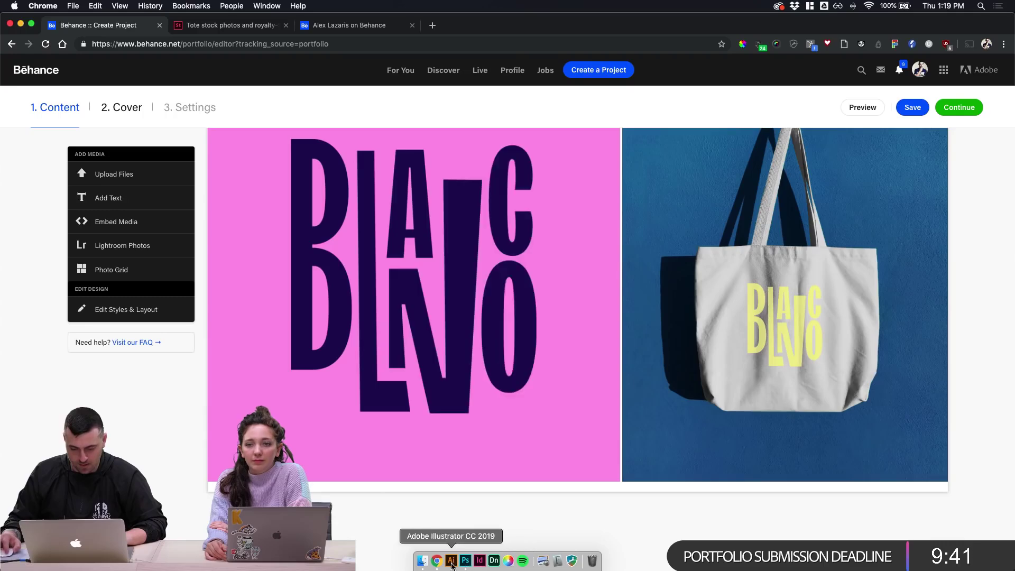
Switch to Illustrator and move the standalone pink Blanco banner to an empty area beside the other banners
click(451, 567)
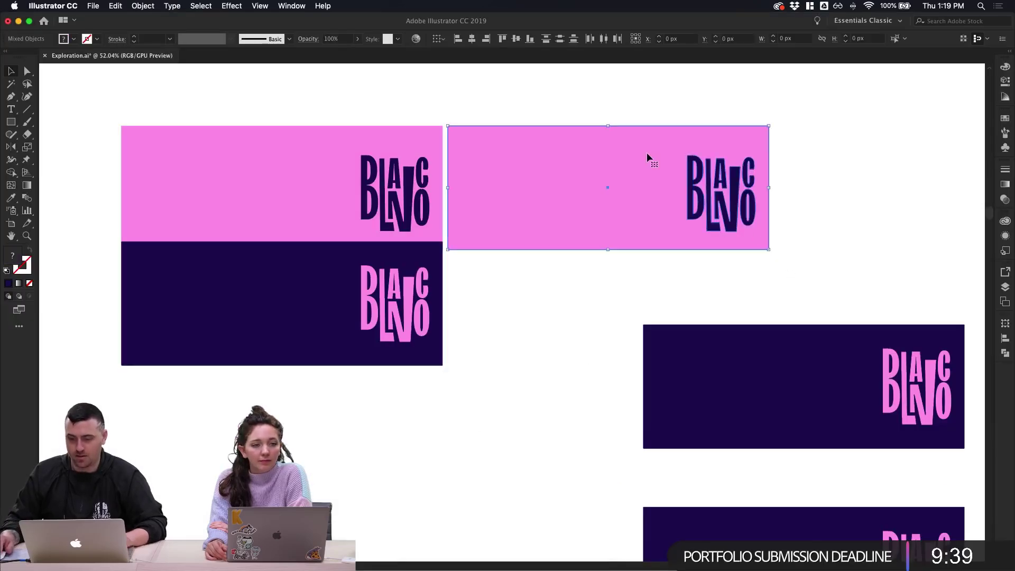
scroll(647, 156, down, 5)
drag(643, 176, 813, 144)
click(800, 135)
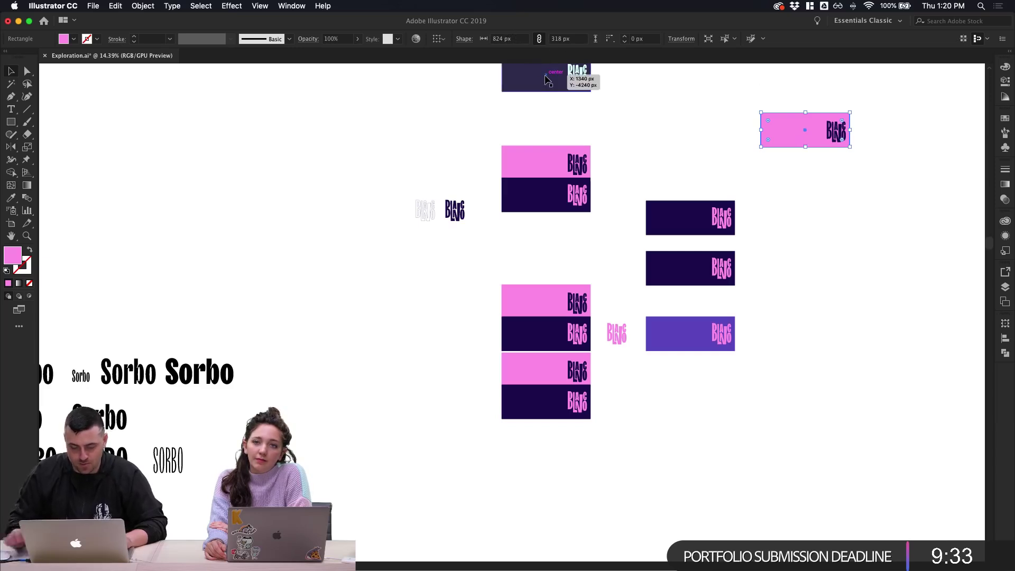
scroll(711, 151, up, 2)
scroll(711, 152, right, 2)
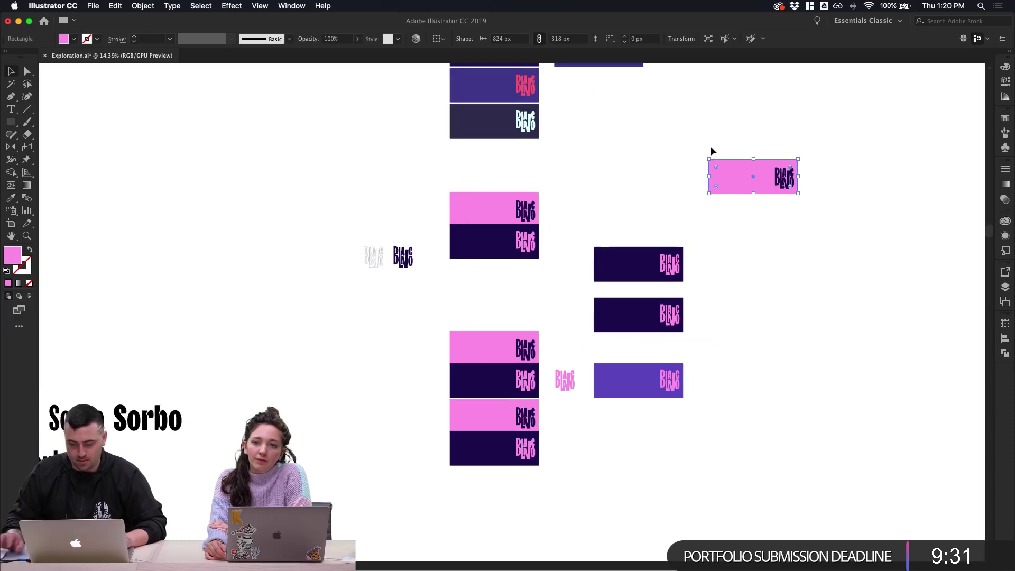
Draw a new artboard around the moved pink banner and set its width to 1400 px
key(shift+o)
drag(676, 151, 875, 202)
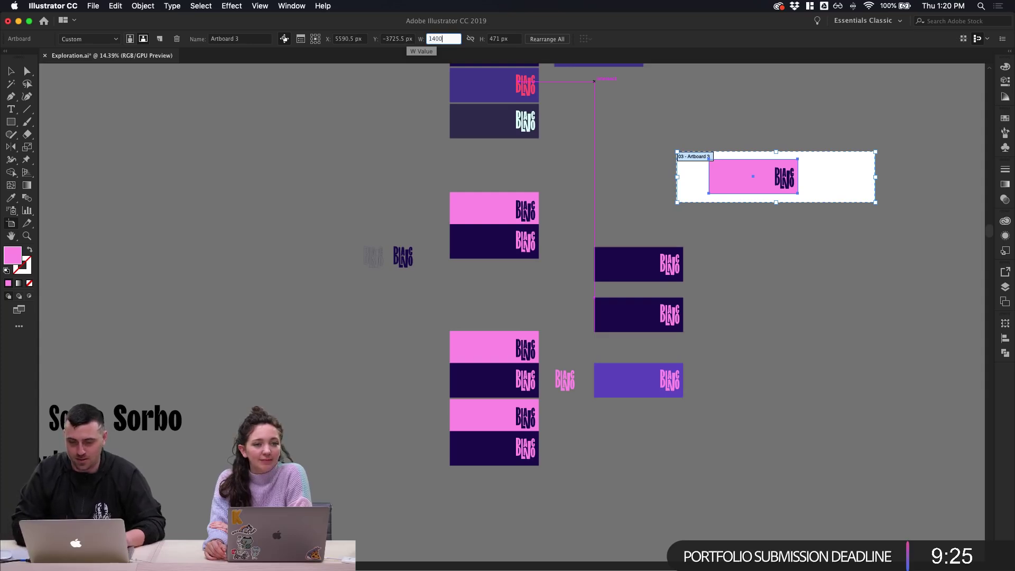
key(Tab)
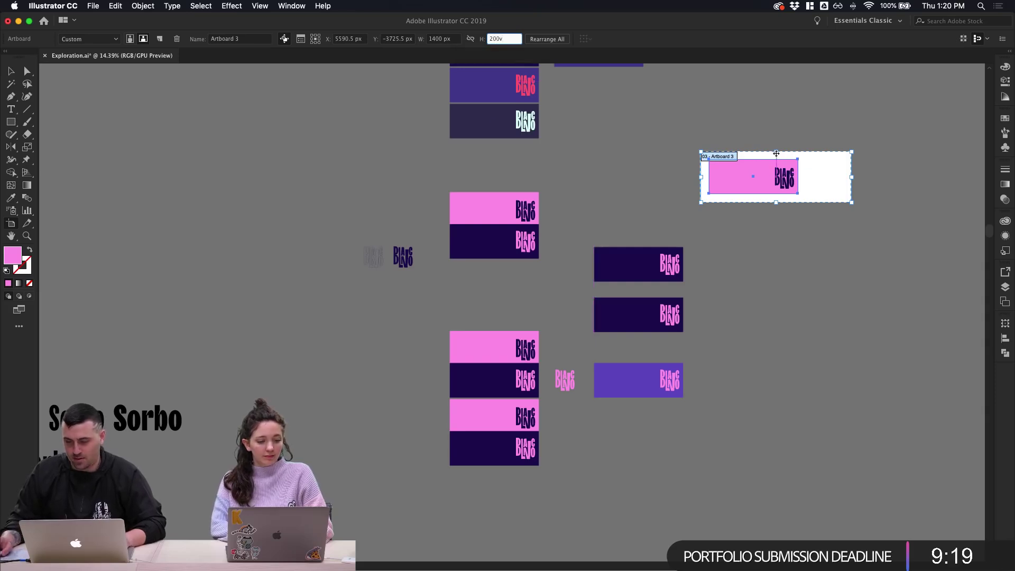
Trim the new artboard's upper and lower edges close to the pink banner, giving a height of about 312 px
text(200v)
drag(777, 152, 777, 160)
drag(776, 202, 776, 194)
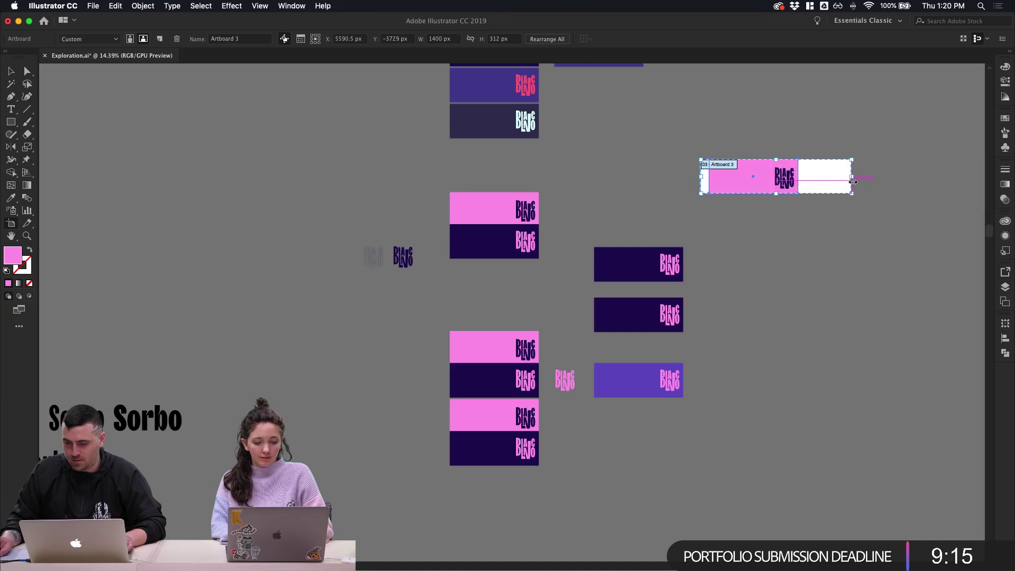
mouse_move(852, 178)
mouse_down()
mouse_move(882, 180)
mouse_move(861, 181)
mouse_up()
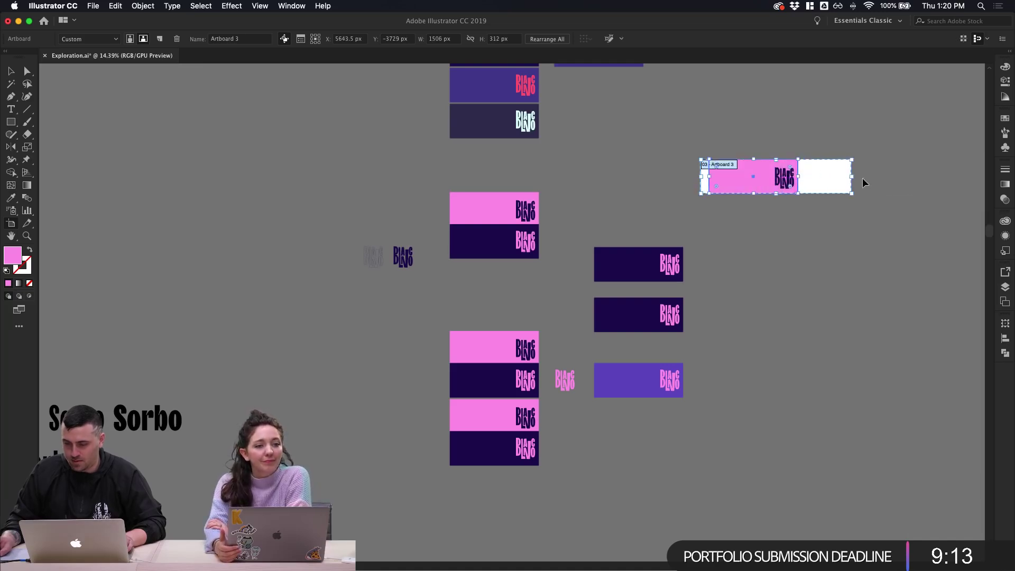
click(11, 71)
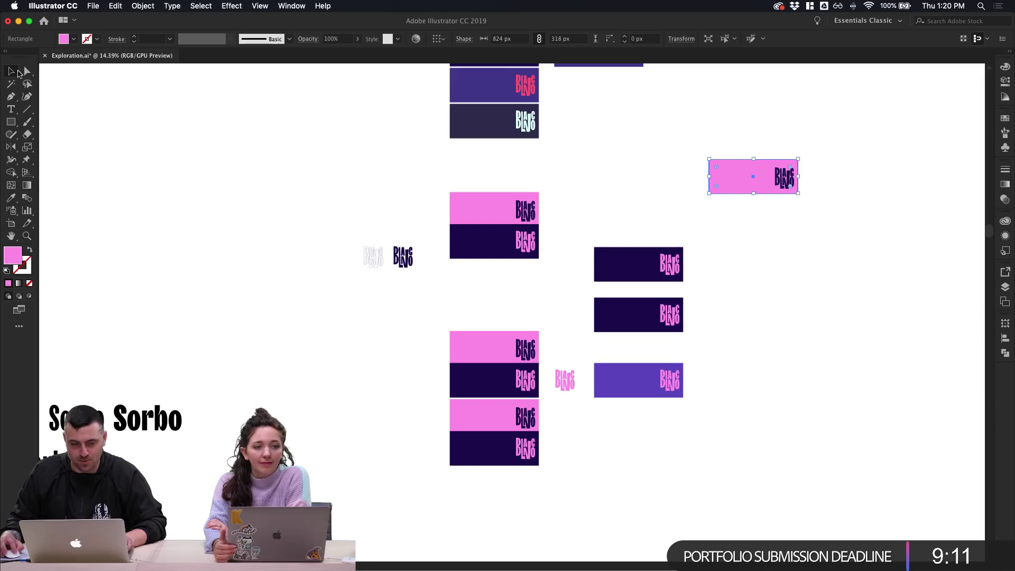
scroll(766, 142, up, 5)
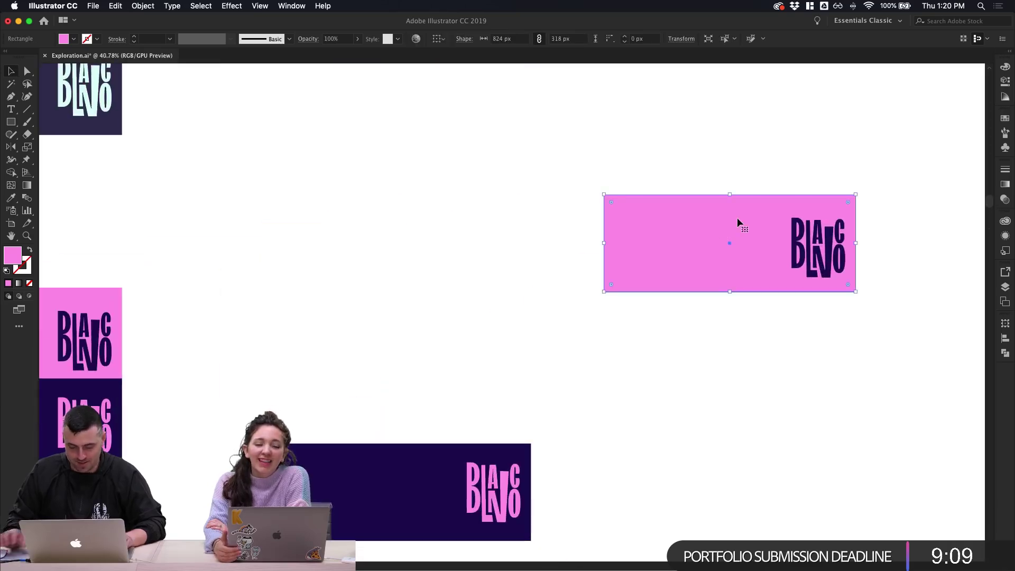
Stretch the pink rectangle sideways in both directions to cover the artboard's full width
key(shift+o)
scroll(718, 316, down, 3)
key(v)
click(722, 270)
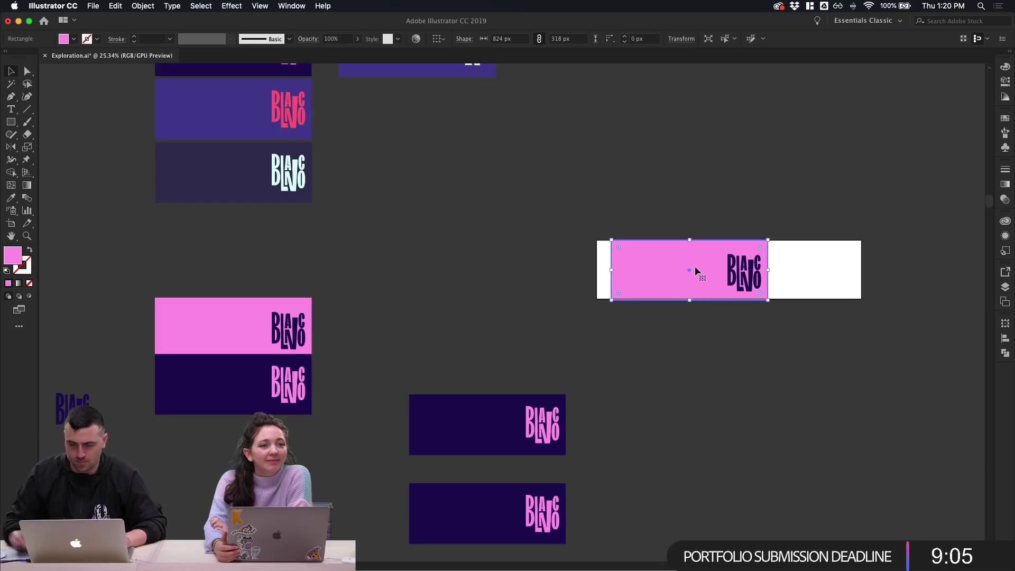
drag(611, 271, 594, 270)
drag(769, 271, 863, 271)
Move the Blanco logo toward the right end of the widened banner
click(744, 272)
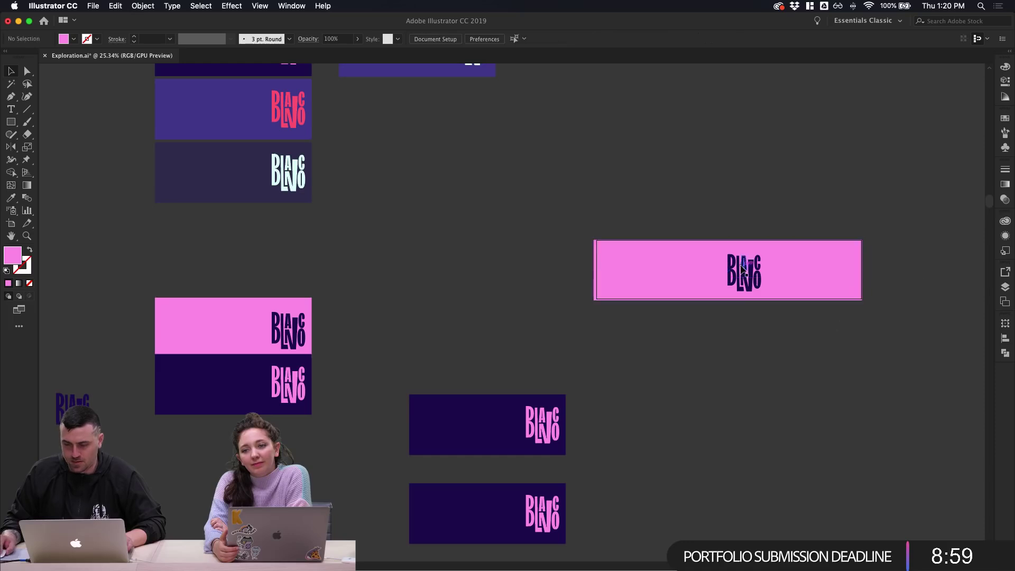
drag(754, 280, 835, 281)
click(819, 356)
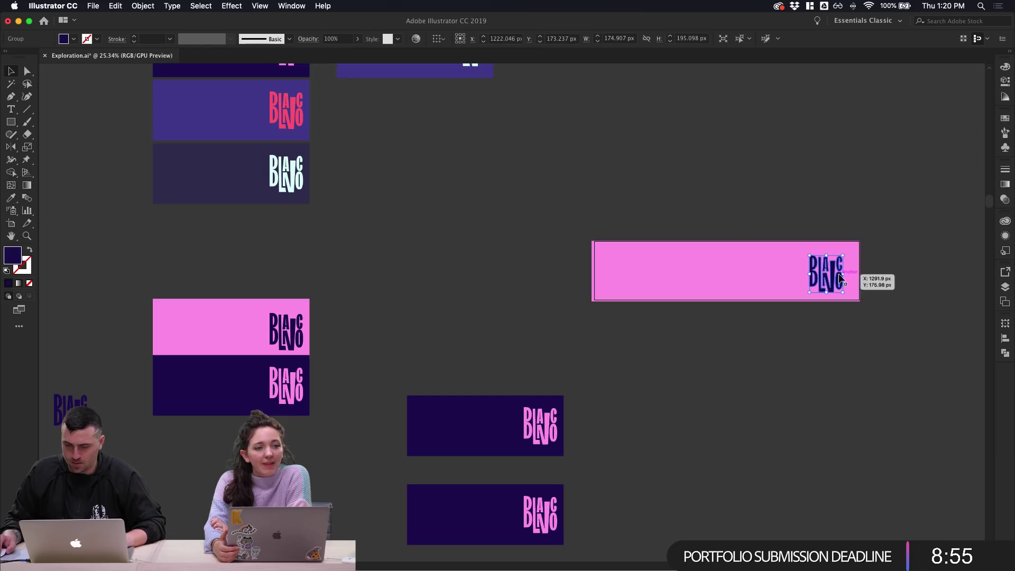
Recolour the widened banner's background with the dark navy sampled from a neighbouring banner
scroll(798, 344, down, 3)
click(691, 206)
key(i)
click(460, 323)
click(709, 292)
Recolour the banner's Blanco logo with the pink sampled from a neighbouring banner
click(805, 204)
key(i)
click(217, 231)
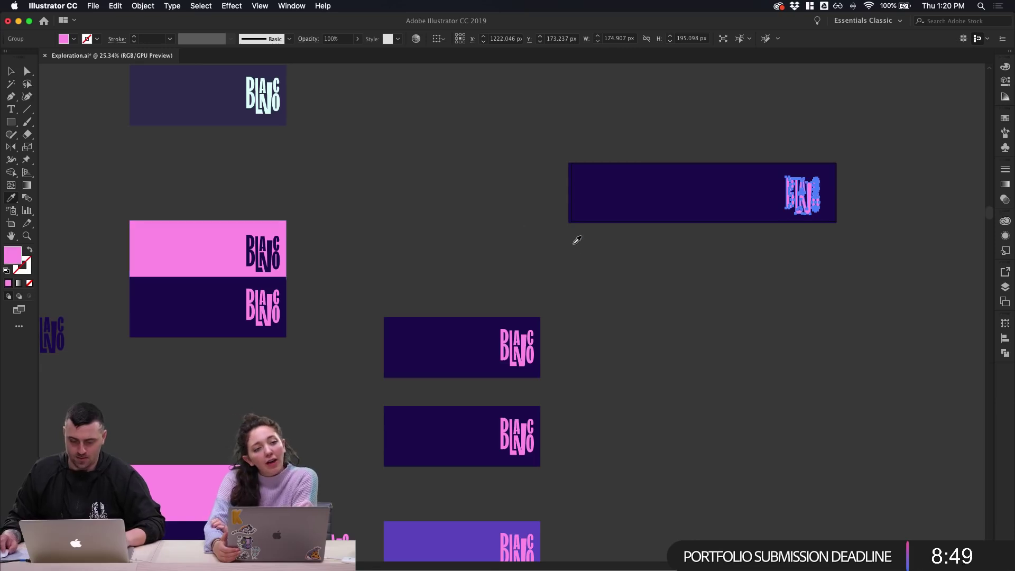
key(v)
click(638, 263)
scroll(646, 290, up, 3)
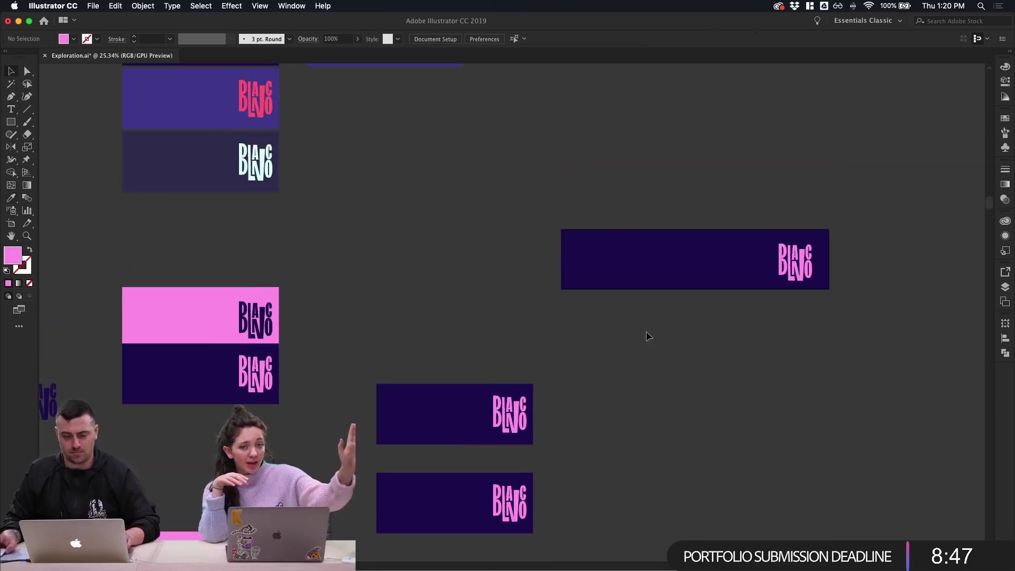
Export only artboard 3 as a JPEG to Working Files, keeping the base name Exploration
key(shift+o)
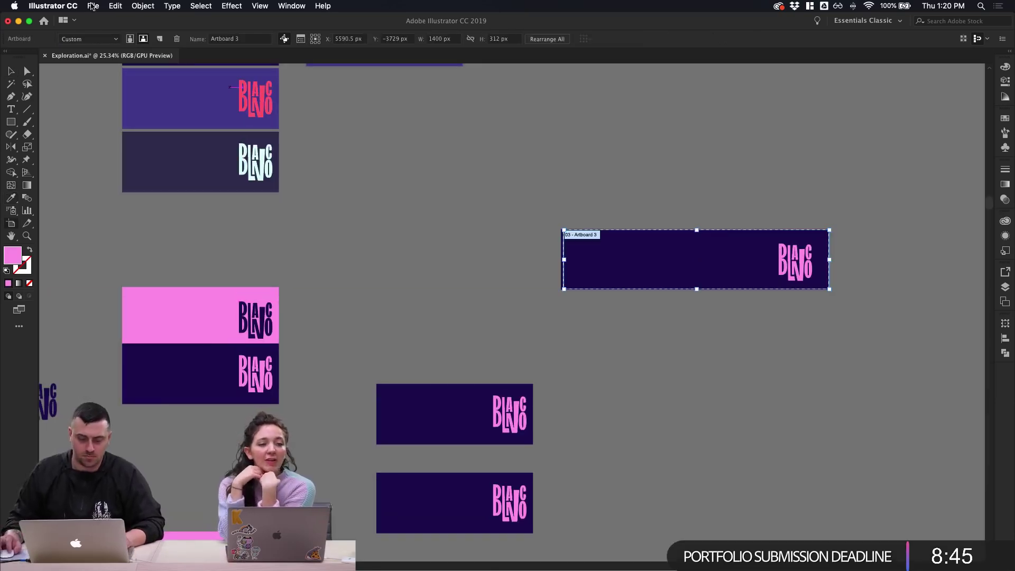
click(93, 6)
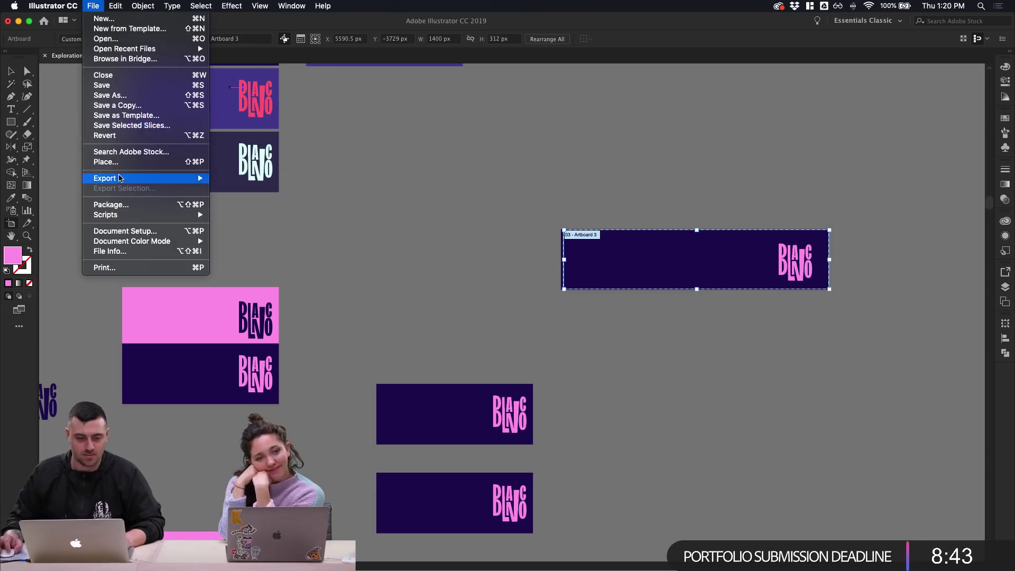
mouse_move(119, 178)
click(236, 189)
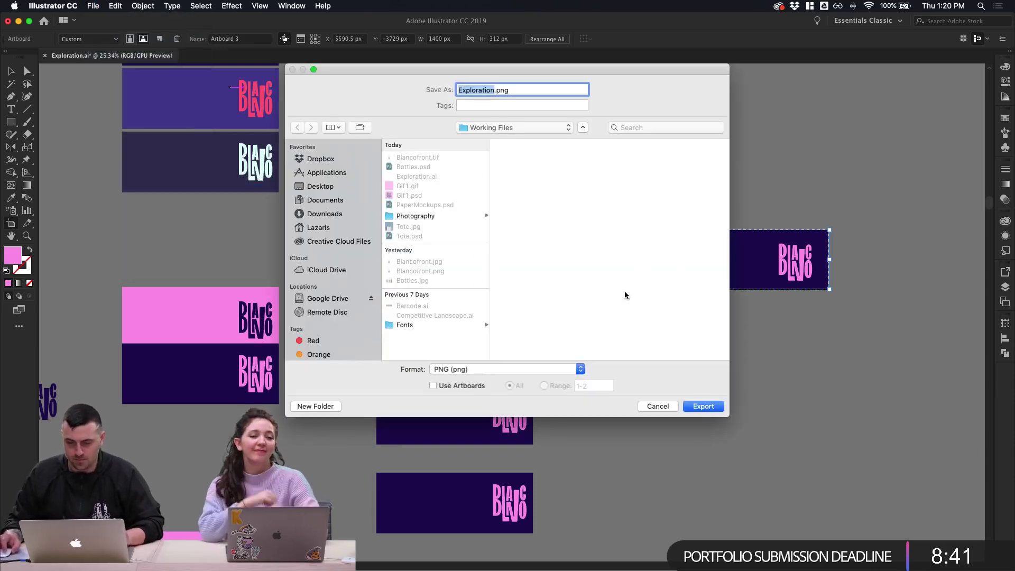
click(481, 385)
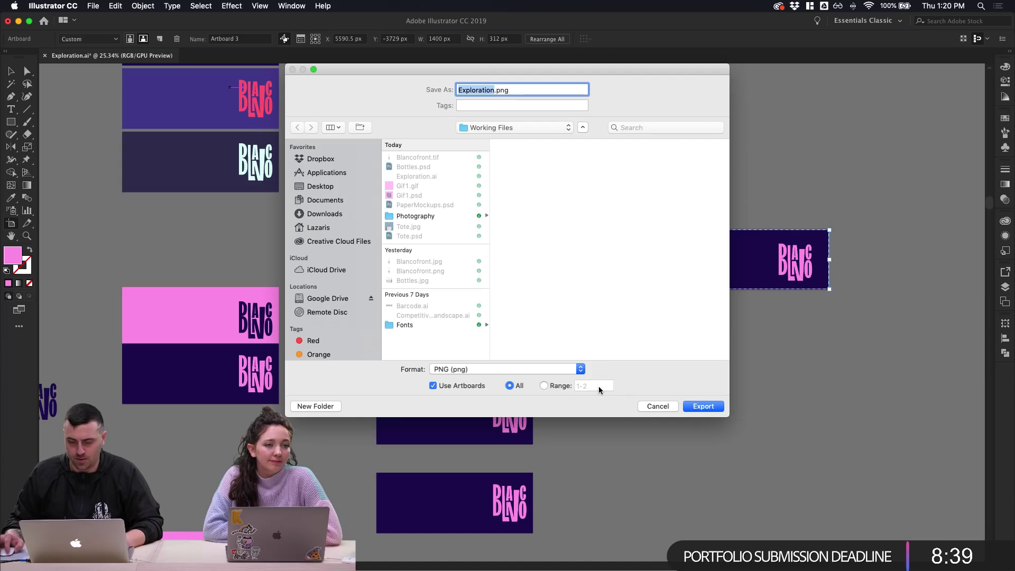
click(562, 386)
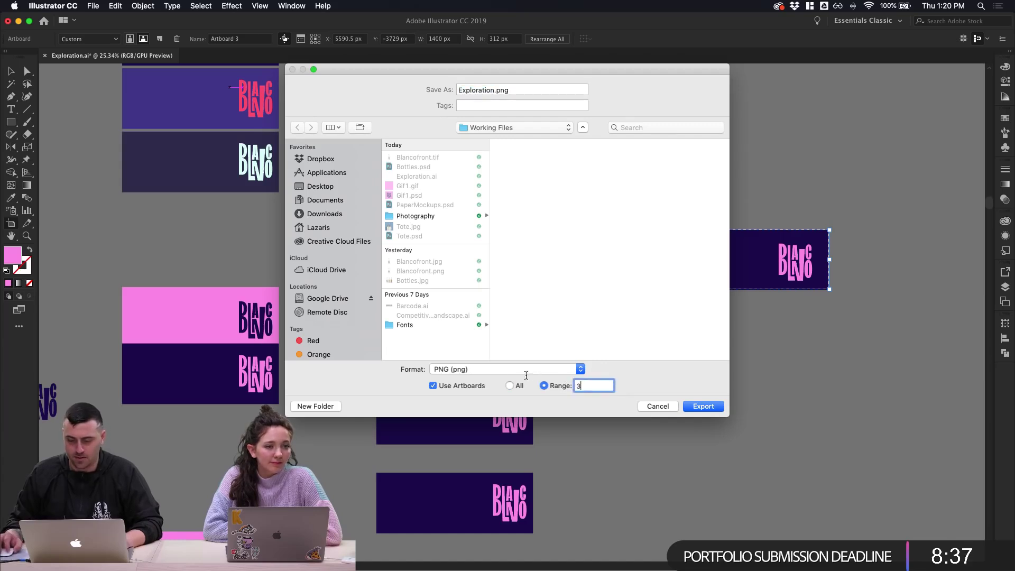
click(529, 369)
click(465, 440)
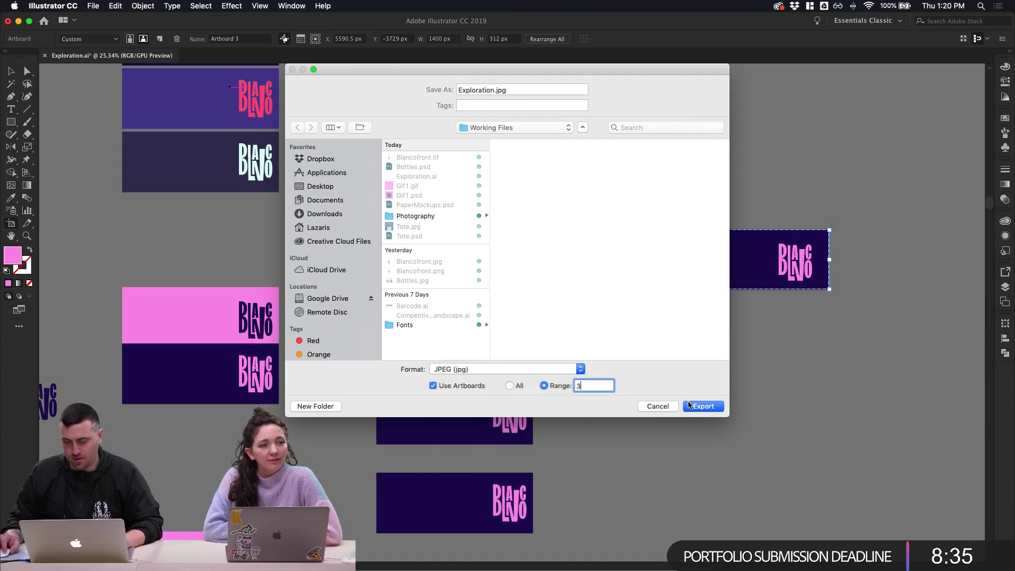
click(690, 406)
click(252, 261)
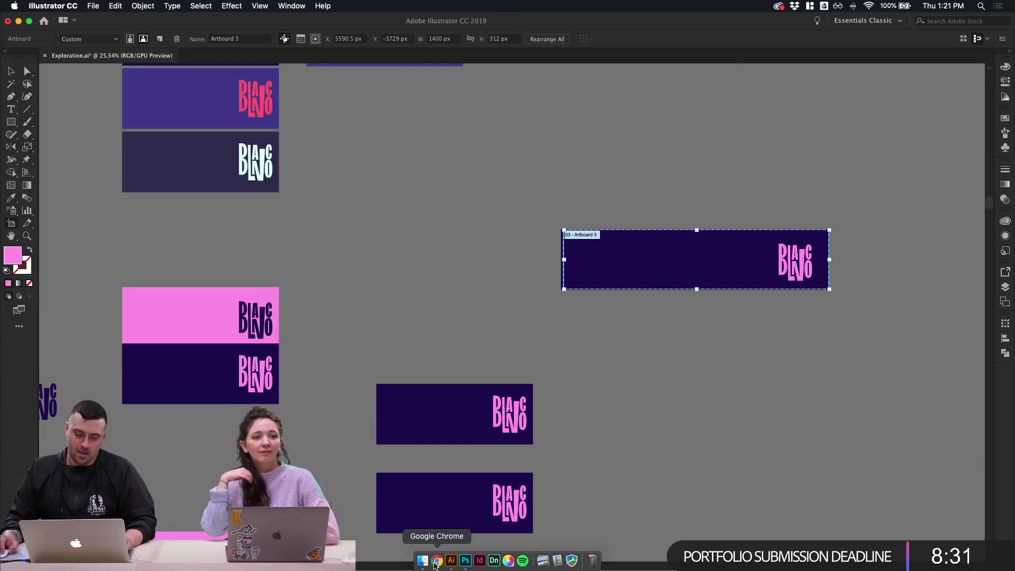
Switch to the Behance project in Chrome, upload Exploration-03.jpg below the photo grid and review its edges
click(442, 561)
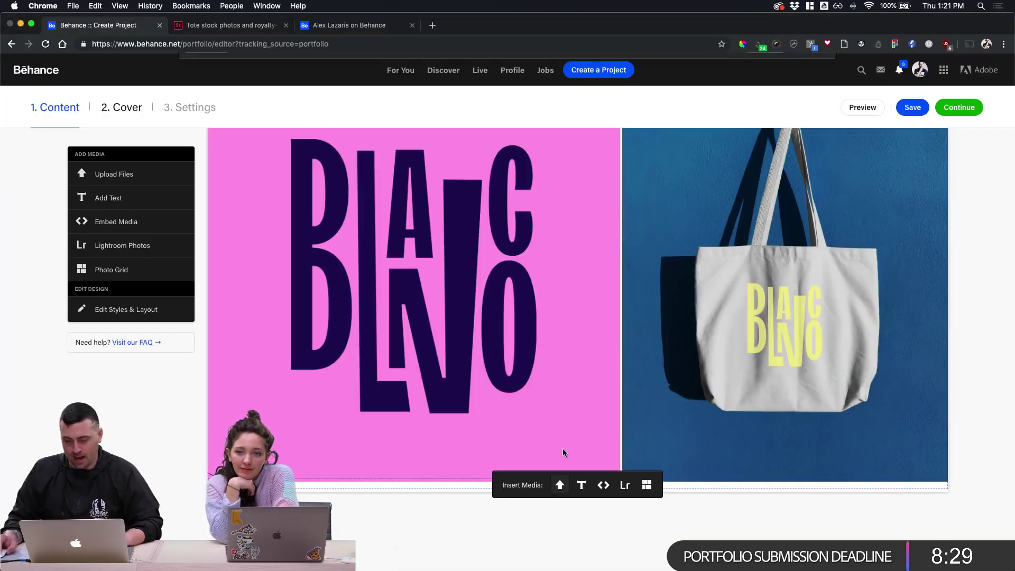
click(559, 485)
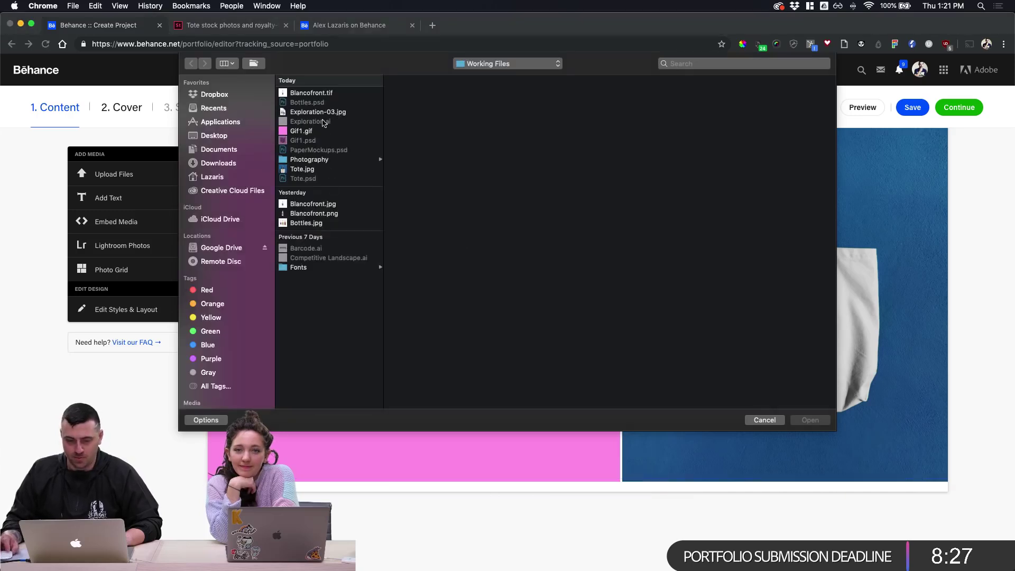
click(318, 159)
click(318, 112)
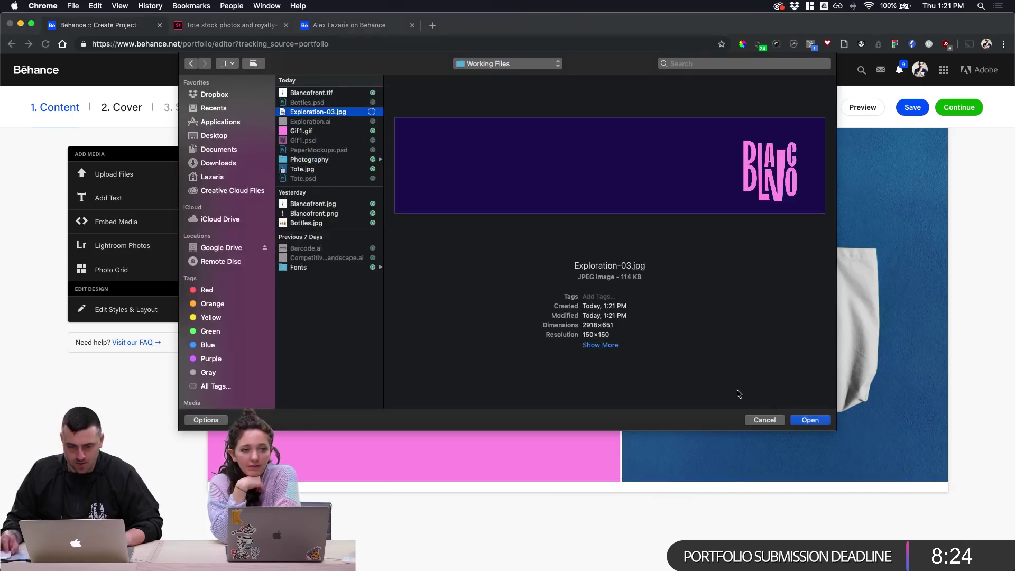
click(810, 421)
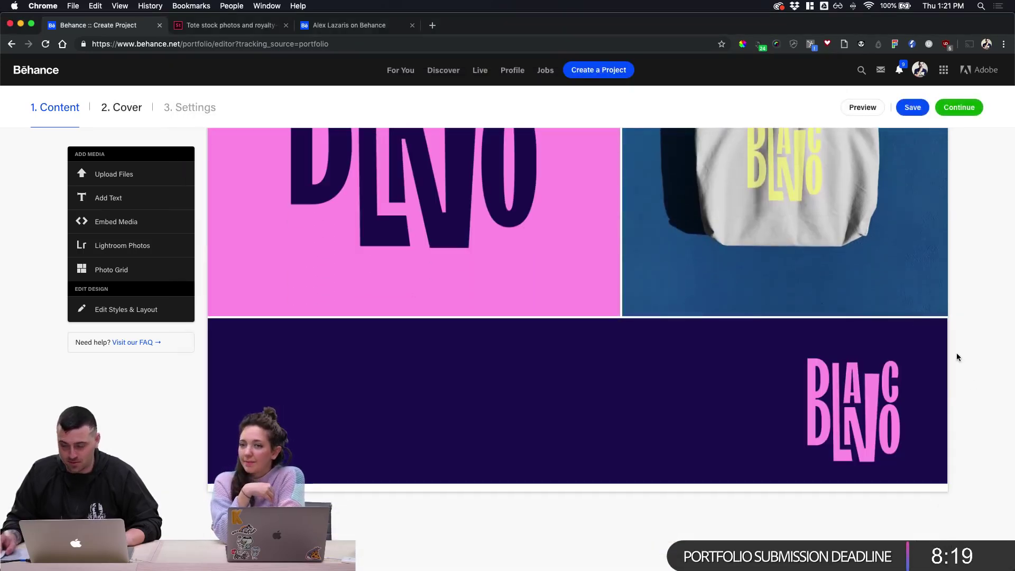
scroll(953, 338, up, 5)
scroll(953, 339, down, 2)
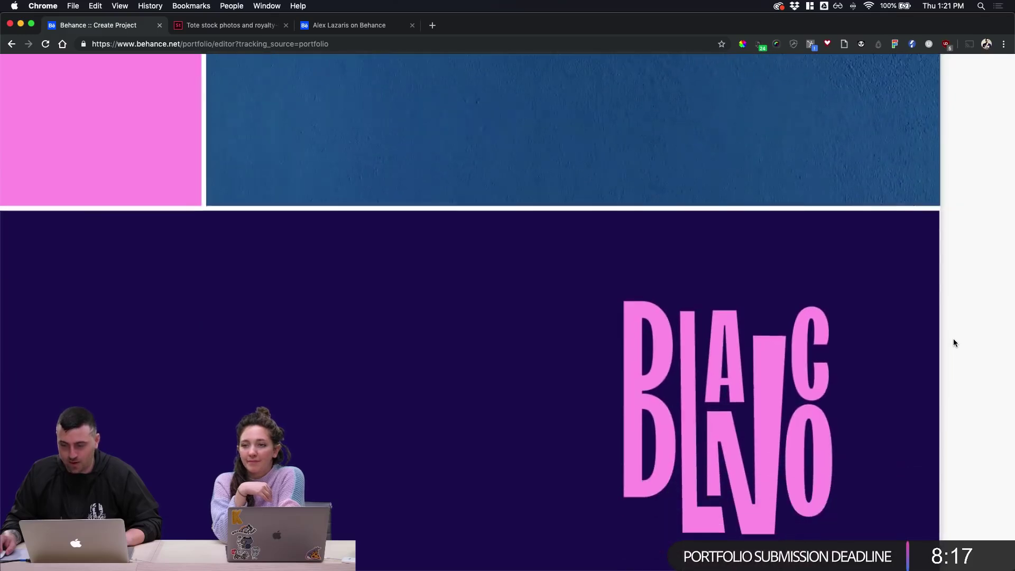
scroll(953, 338, up, 2)
scroll(946, 322, down, 5)
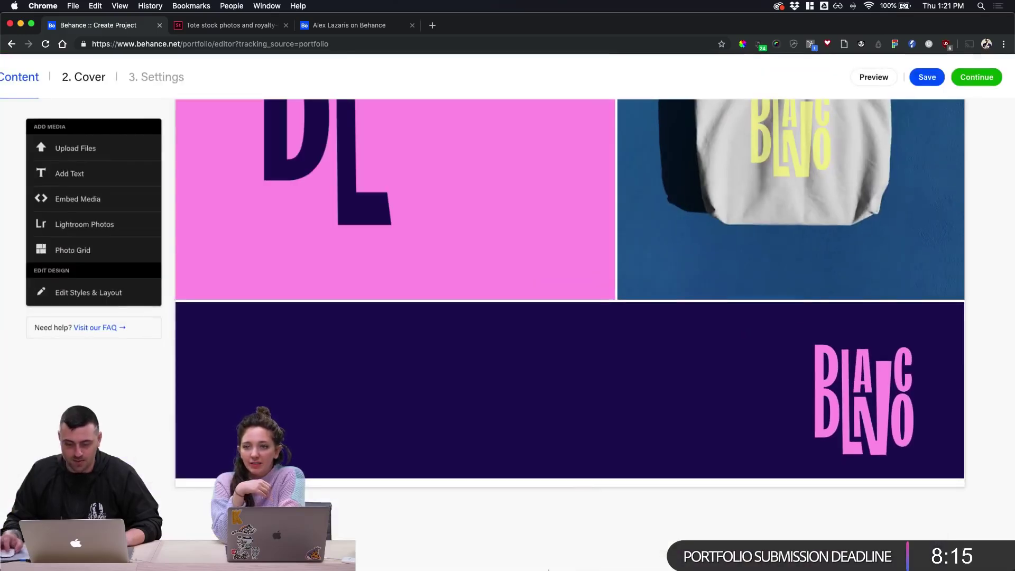
Return to Illustrator and extend the navy background past the artboard's right edge, to a width of about 1455 px
click(451, 569)
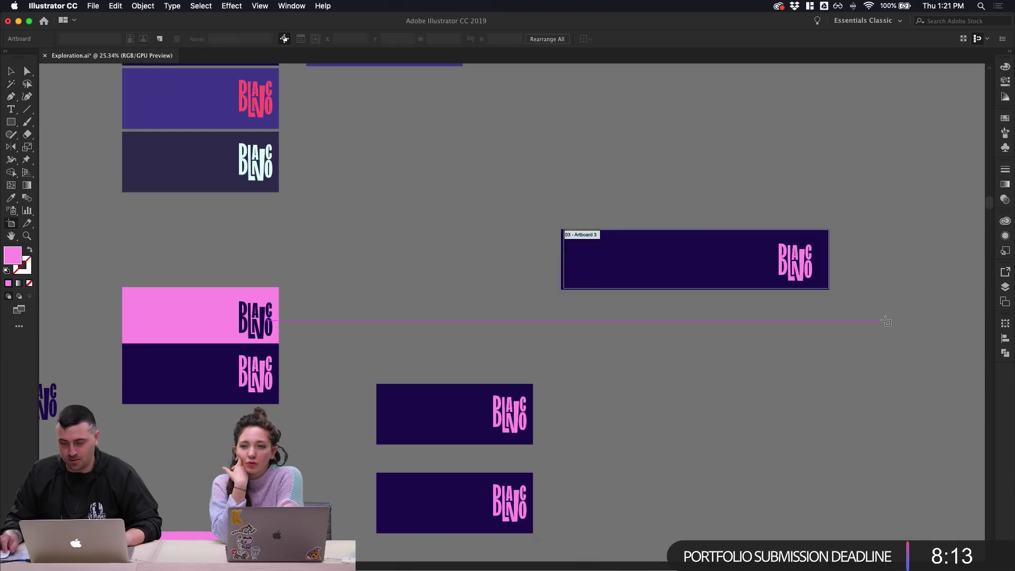
key(super+0)
key(Escape)
scroll(775, 203, up, 5)
click(777, 212)
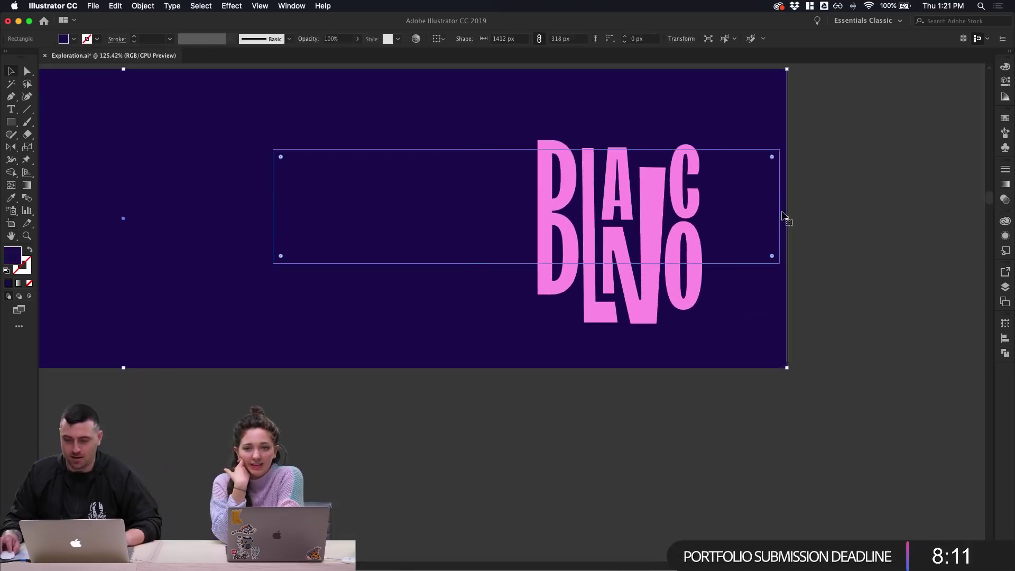
drag(787, 218, 826, 221)
scroll(825, 221, down, 3)
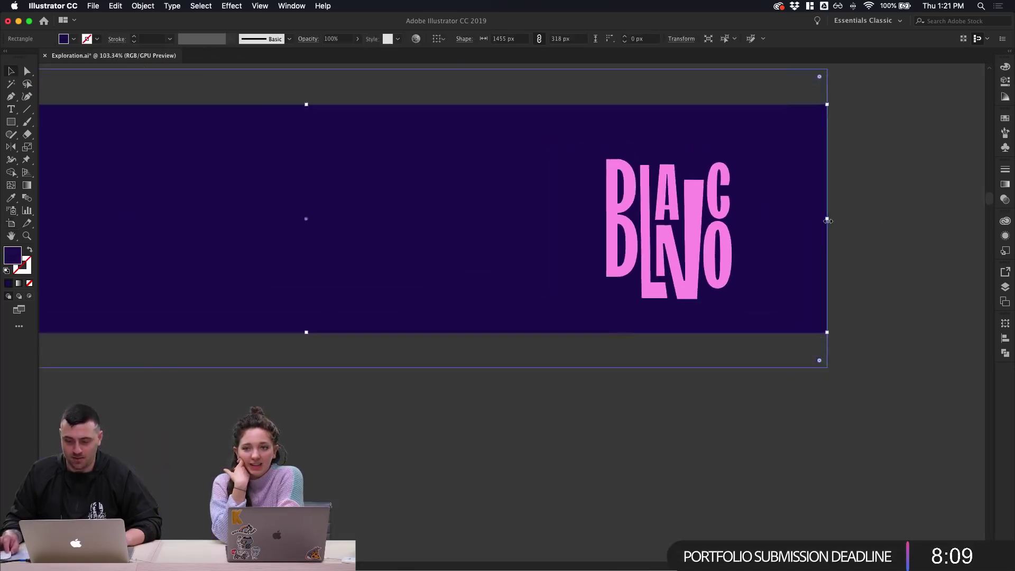
Inspect how the navy background covers the artboard's left and upper edges
scroll(437, 191, up, 5)
drag(423, 219, 425, 215)
click(455, 191)
scroll(456, 191, up, 3)
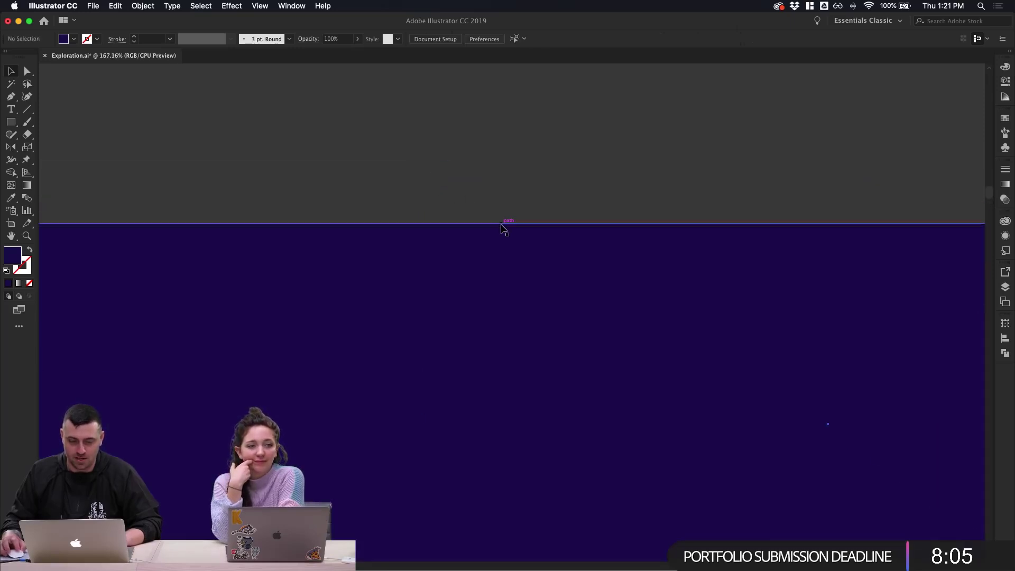
scroll(503, 229, down, 3)
scroll(544, 148, down, 2)
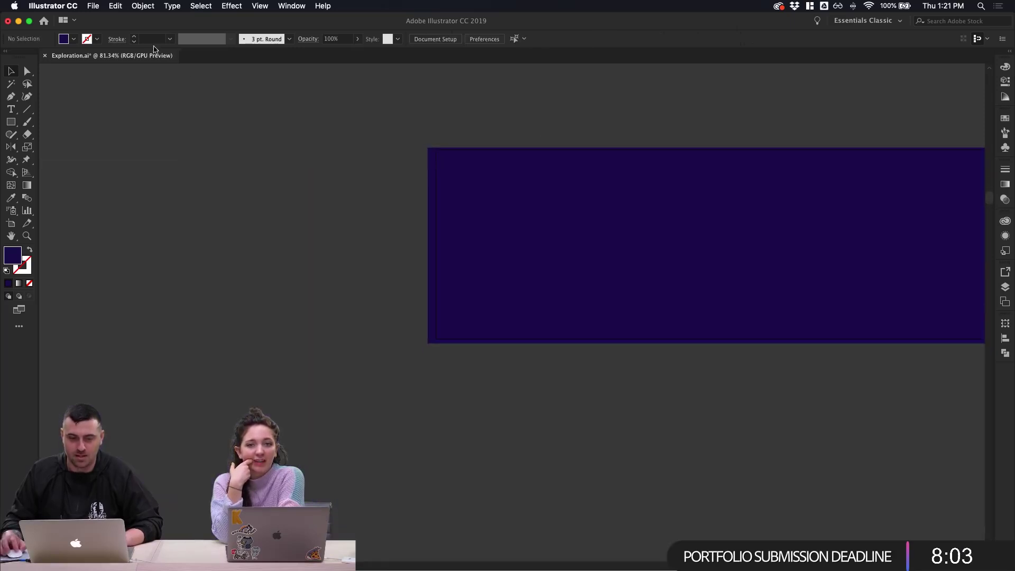
Export artboard 3 again as a JPEG named Exploration to Working Files, replacing the existing Exploration-03.jpg
click(93, 6)
mouse_move(128, 181)
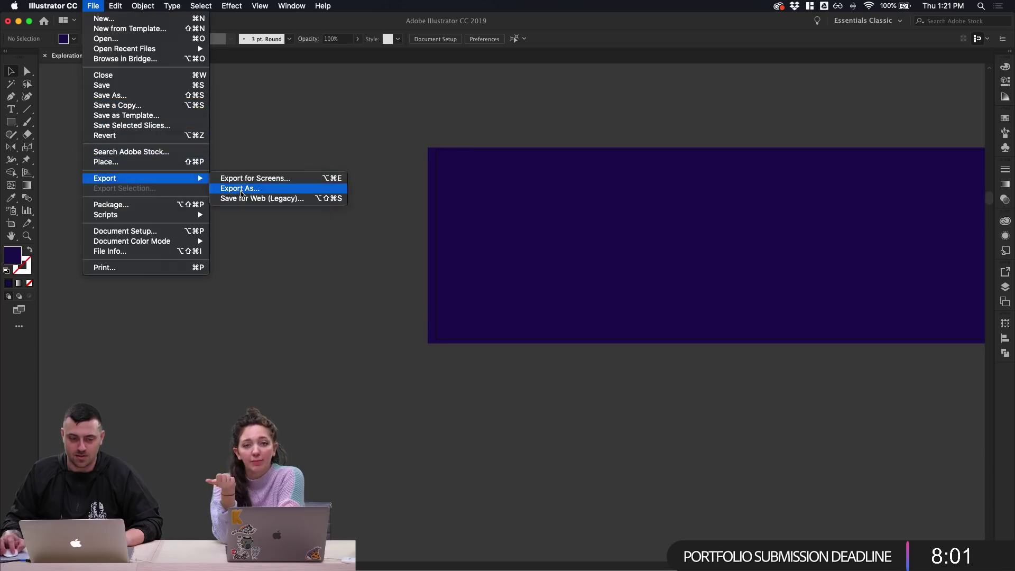
click(249, 189)
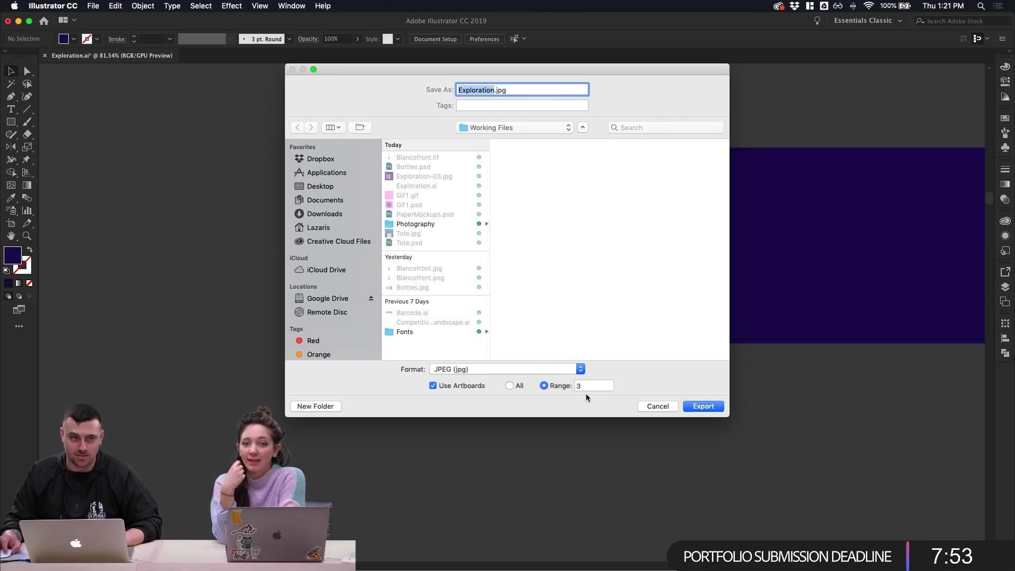
click(703, 406)
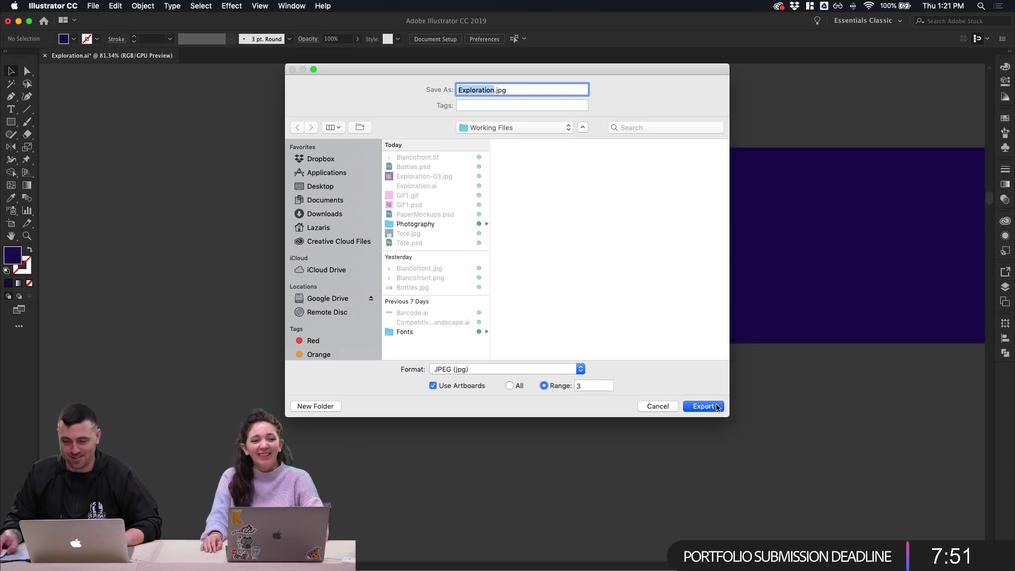
click(235, 260)
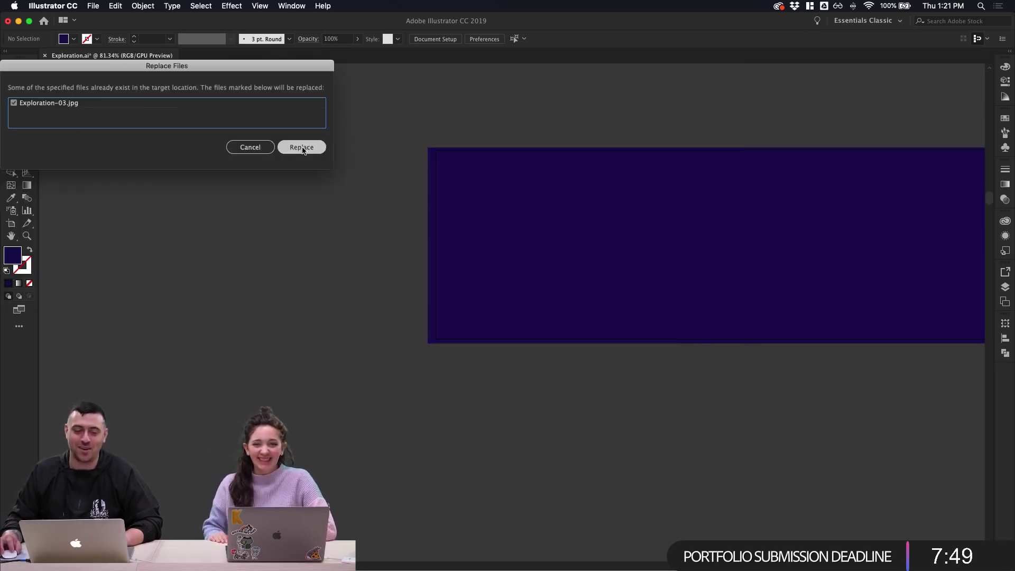
click(301, 148)
Look over the Sorbo and Blanco logo explorations and the coloured banner variations across the Illustrator document
scroll(326, 201, down, 5)
scroll(325, 201, down, 3)
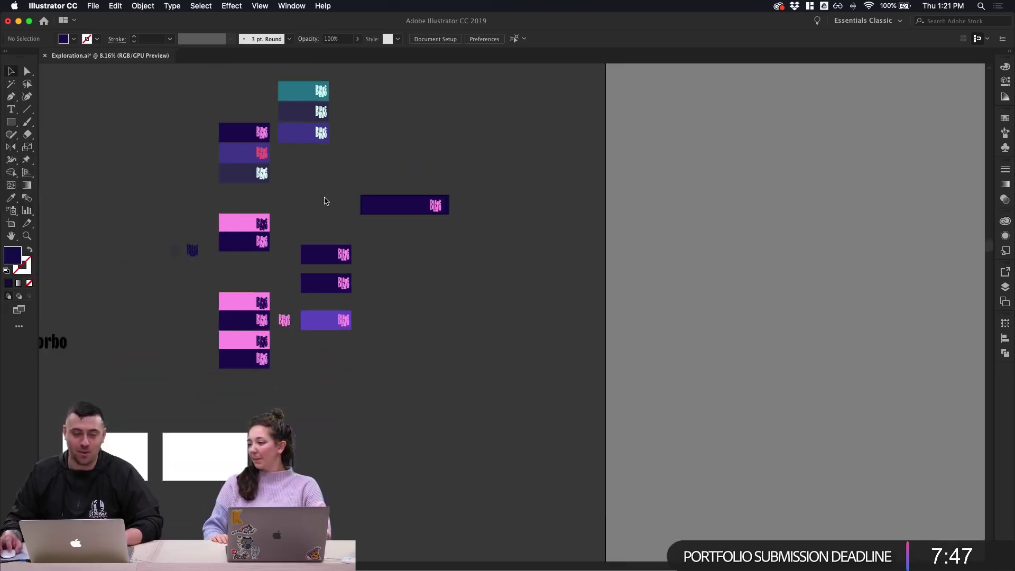
scroll(326, 201, left, 10)
scroll(402, 242, up, 4)
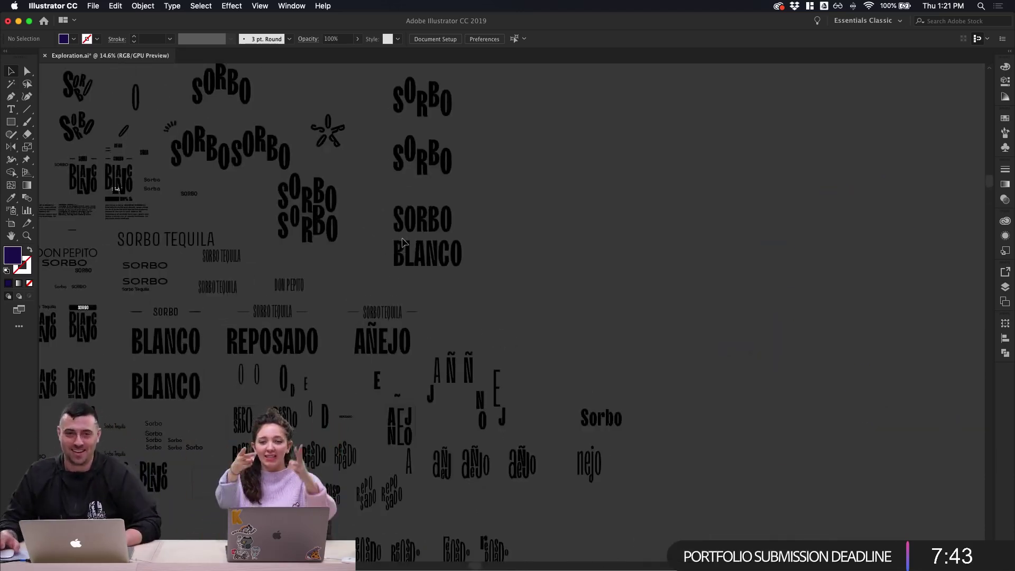
scroll(580, 199, right, 15)
scroll(580, 199, down, 5)
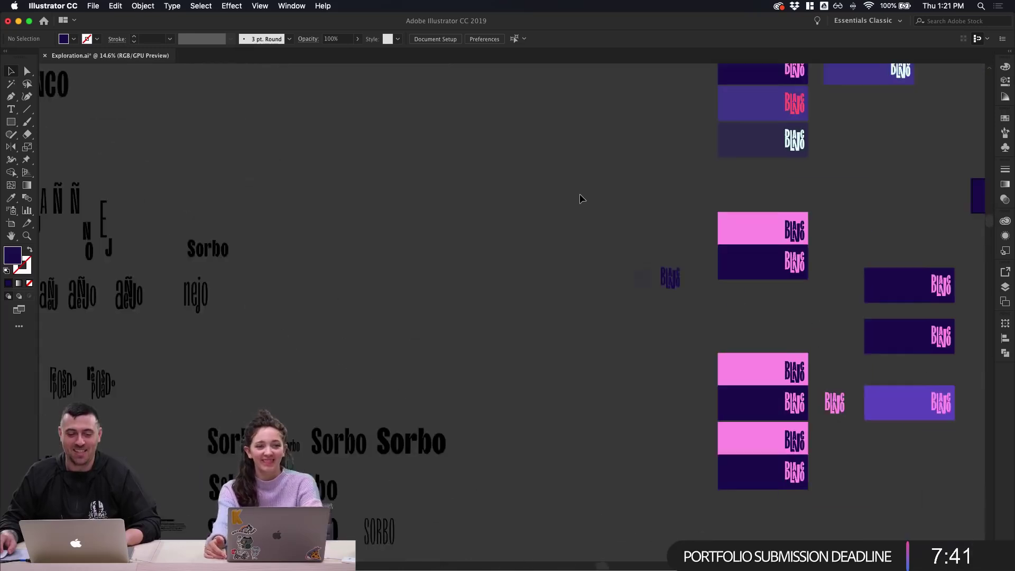
scroll(580, 197, up, 2)
scroll(580, 198, right, 2)
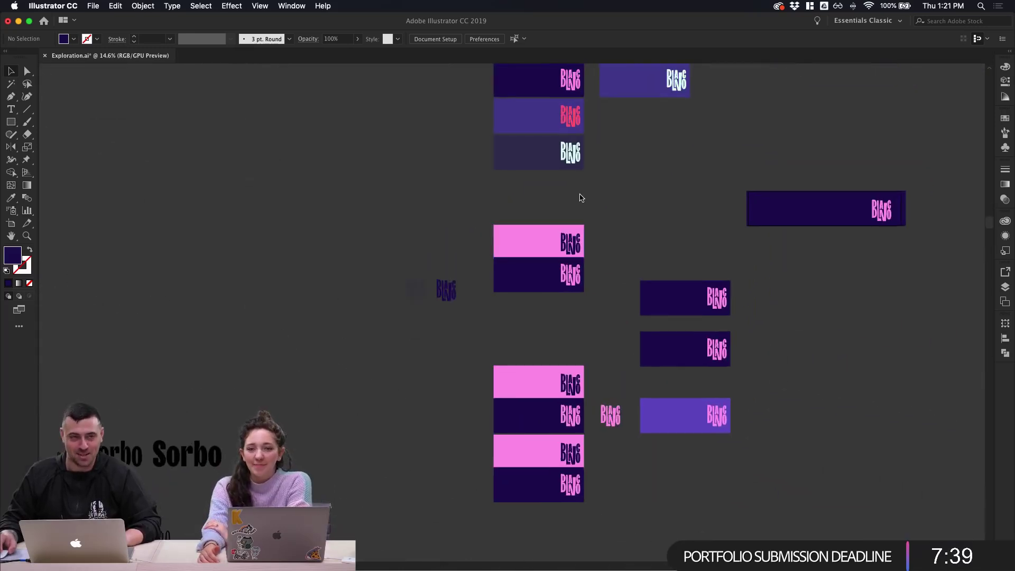
scroll(580, 198, up, 10)
scroll(580, 197, left, 2)
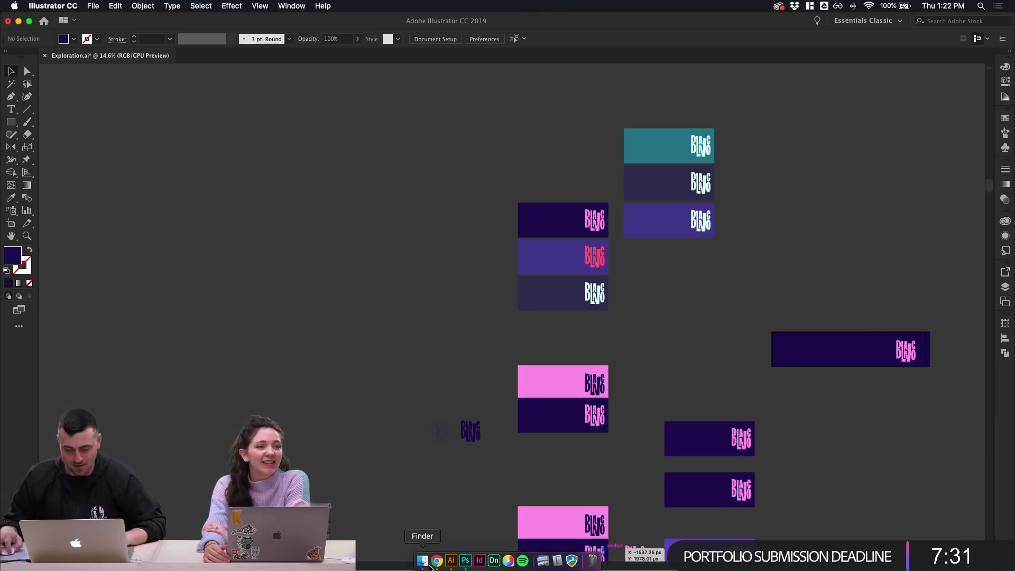
Switch to the Behance project in Chrome and replace the navy banner image with the newly exported Exploration-03.jpg
click(437, 555)
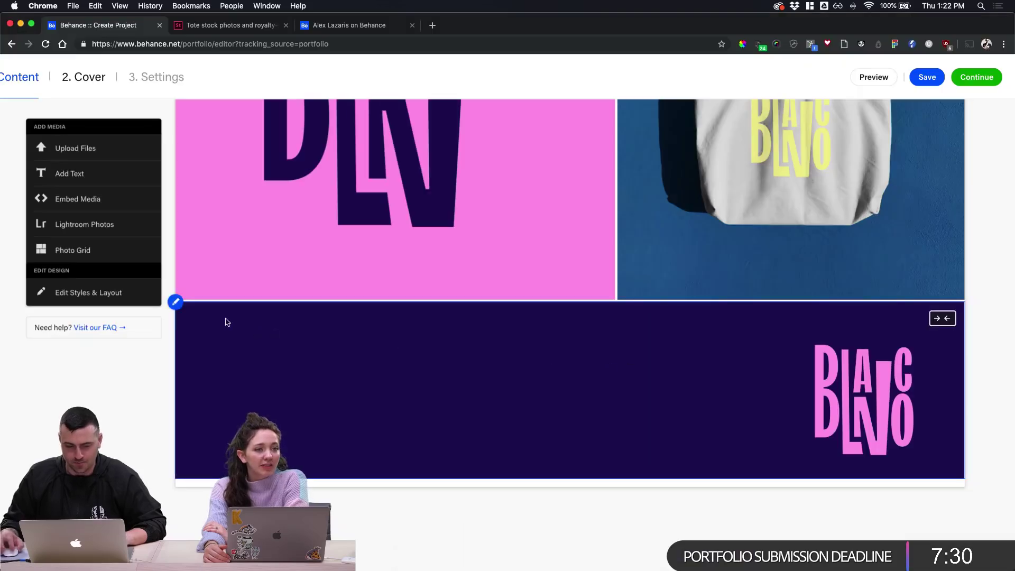
click(176, 302)
click(203, 364)
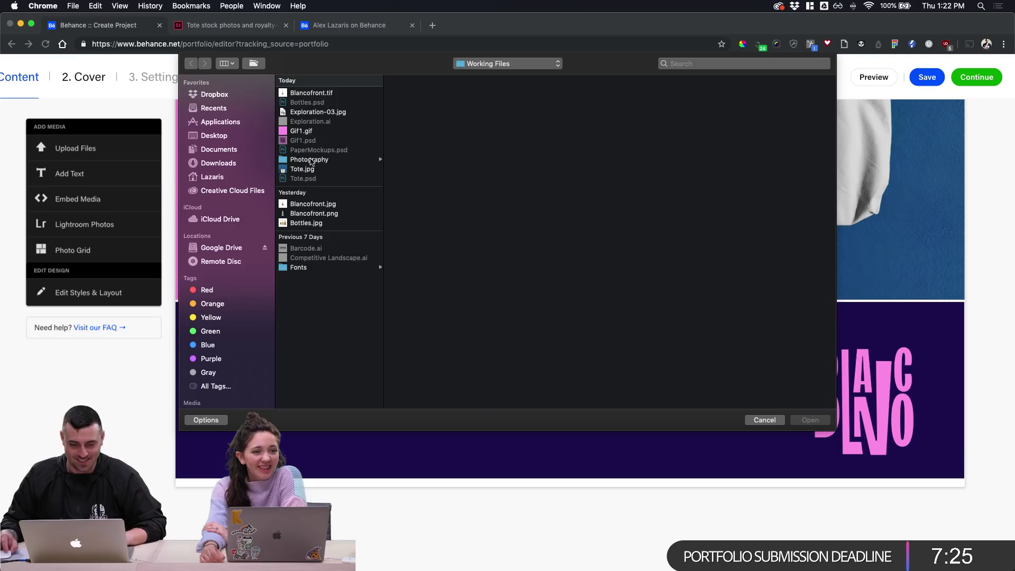
click(311, 160)
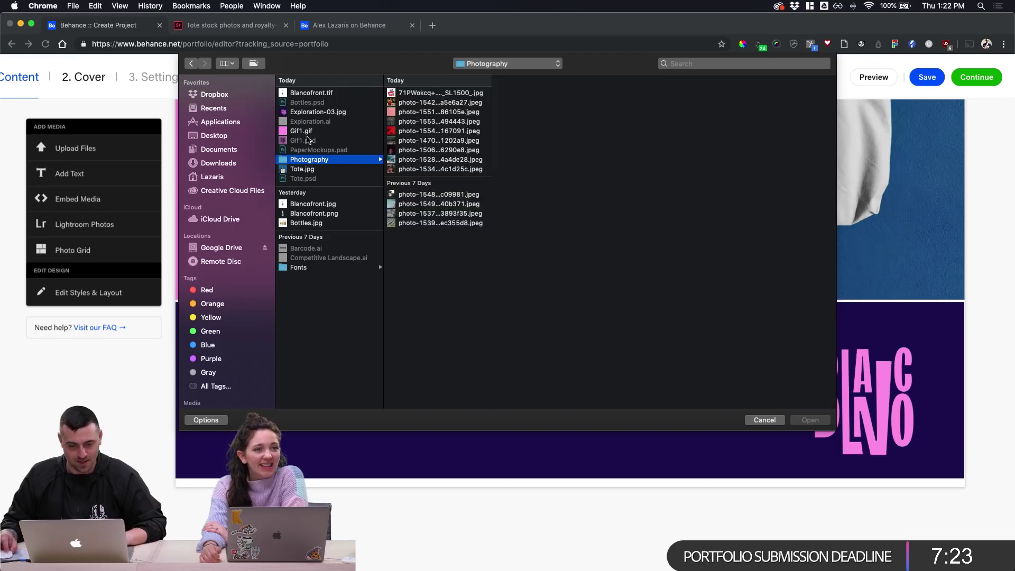
click(313, 112)
click(812, 419)
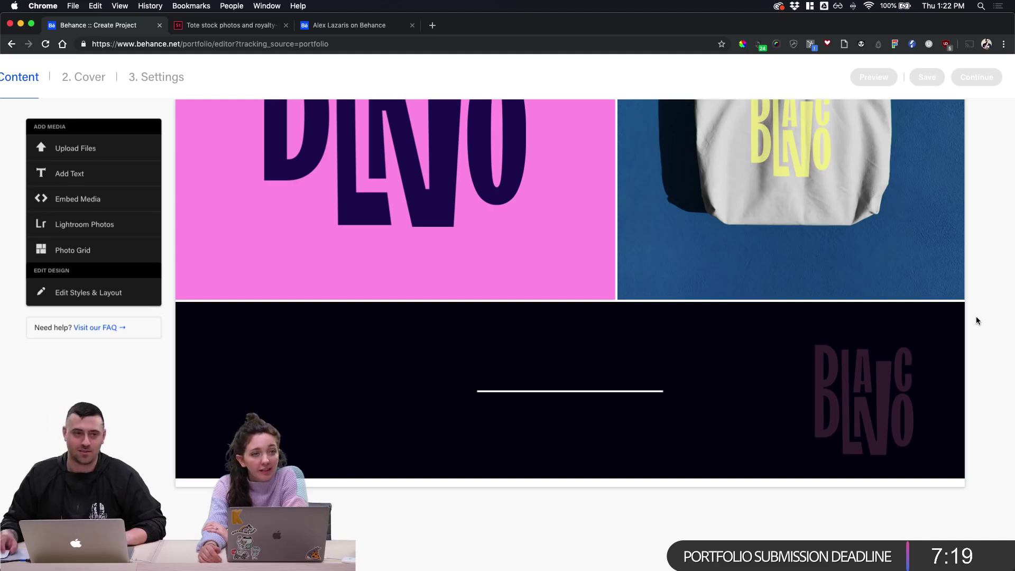
Review the replaced banner's edges and how it sits beneath the logo GIF and tote photo grid
scroll(984, 330, down, 3)
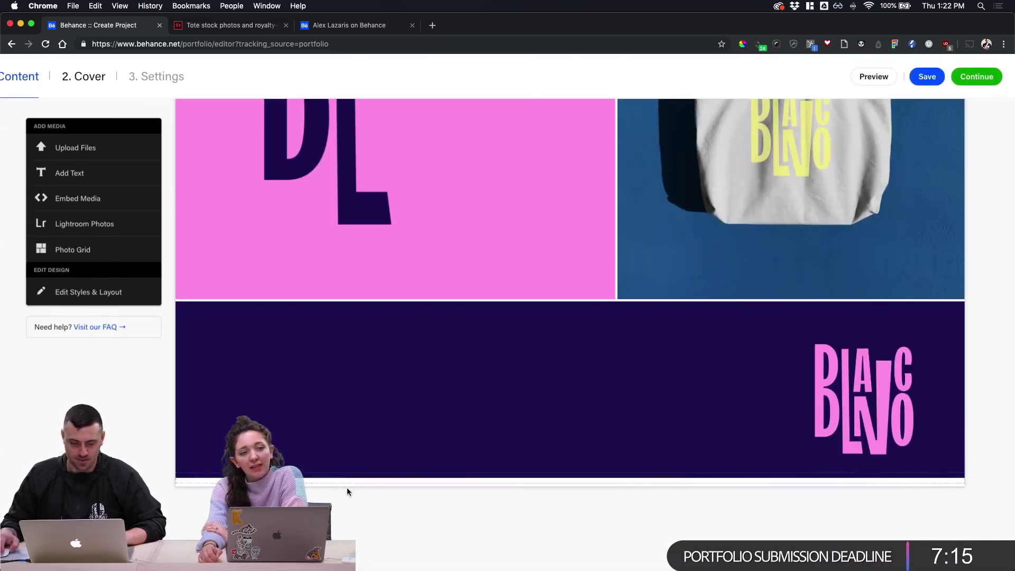
scroll(545, 529, down, 2)
scroll(546, 529, up, 5)
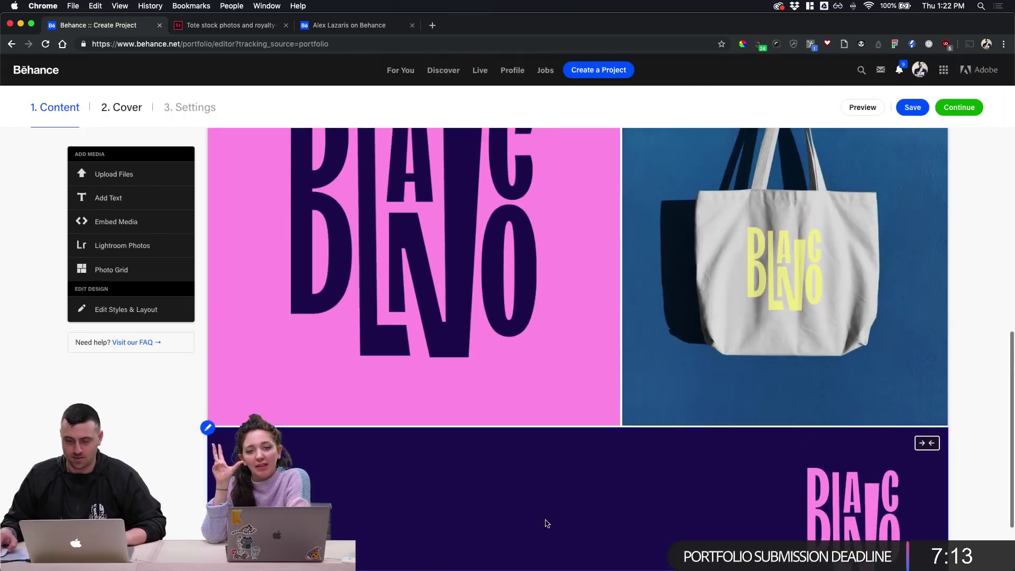
scroll(546, 524, down, 4)
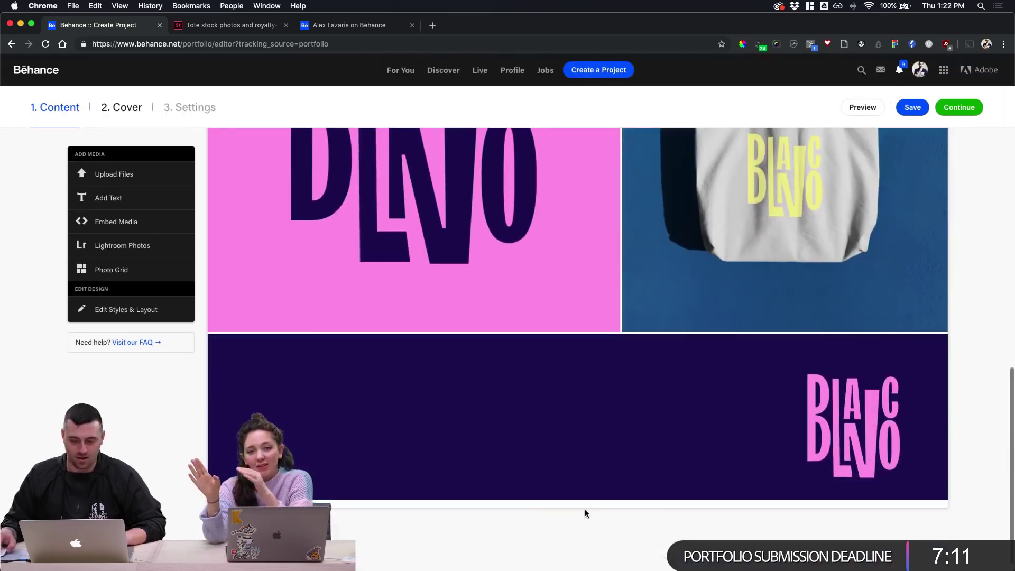
scroll(584, 509, up, 10)
scroll(585, 510, down, 6)
scroll(584, 509, down, 6)
scroll(584, 512, up, 2)
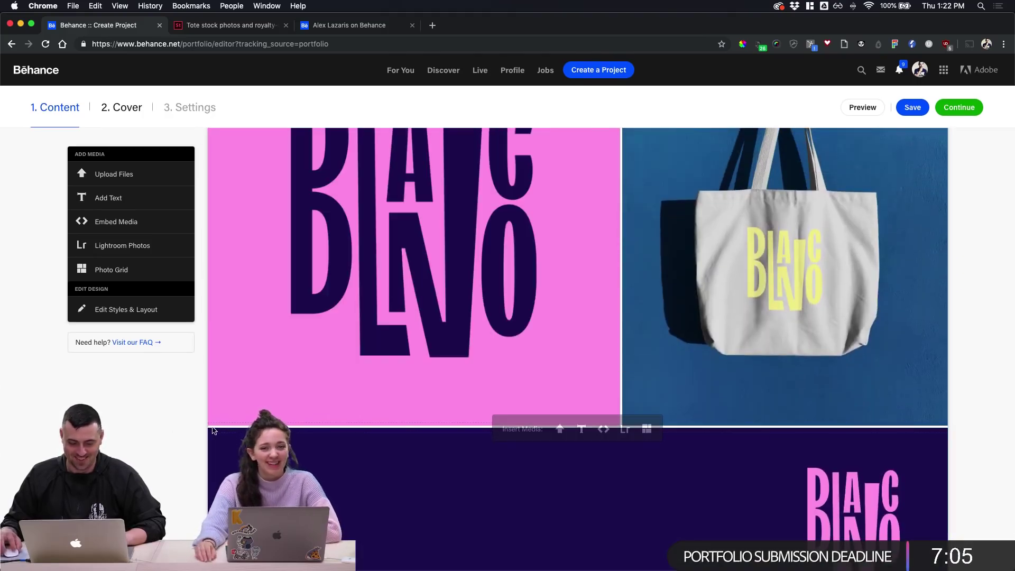
Reorder the project content so the navy banner sits between the bottles image and the photo grid, and save the new order
click(208, 427)
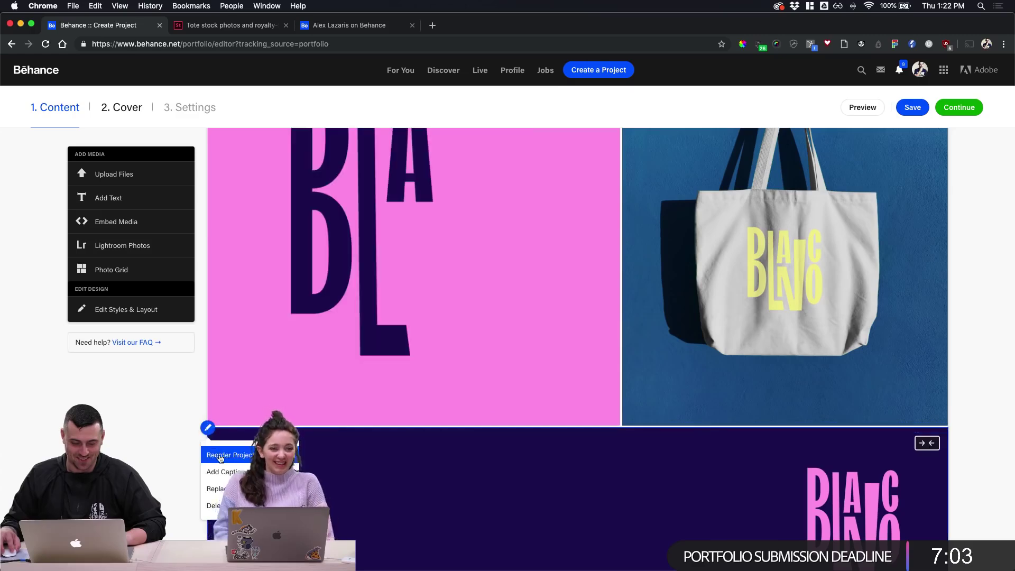
click(221, 456)
drag(390, 348, 391, 313)
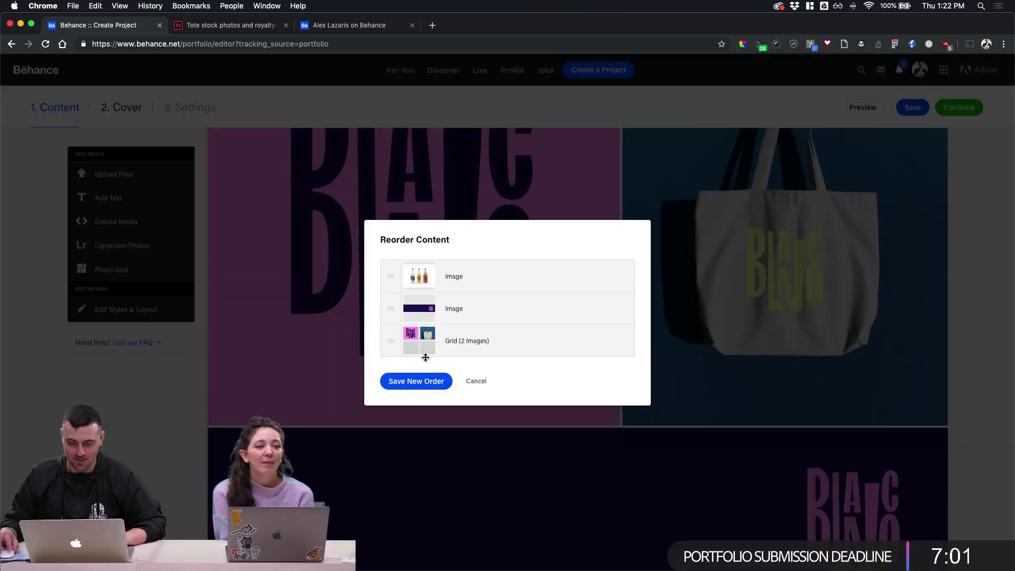
click(416, 381)
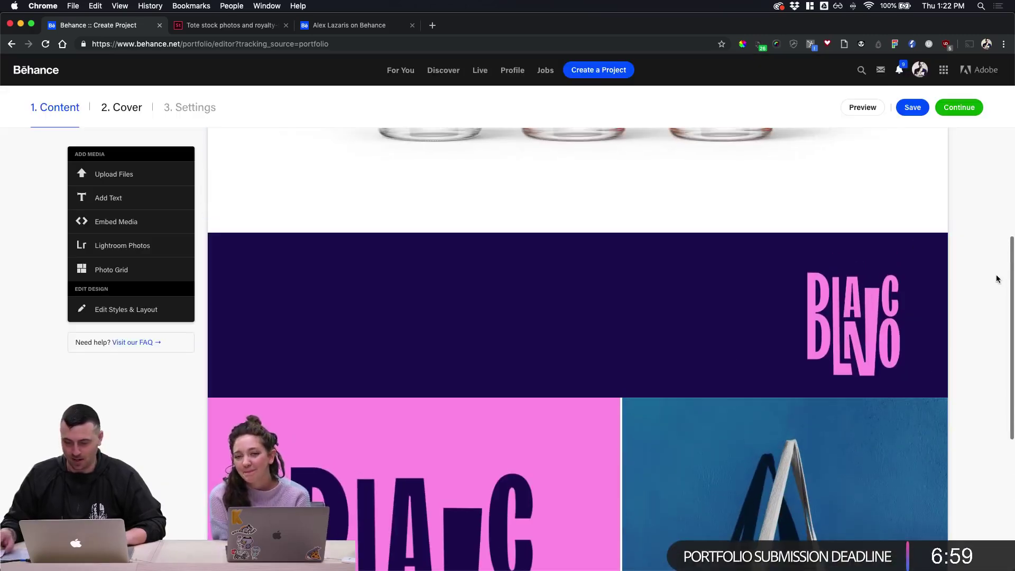
Upload Exploration-03.jpg from Working Files as a second navy banner below the photo grid
scroll(997, 286, down, 3)
scroll(780, 265, down, 1)
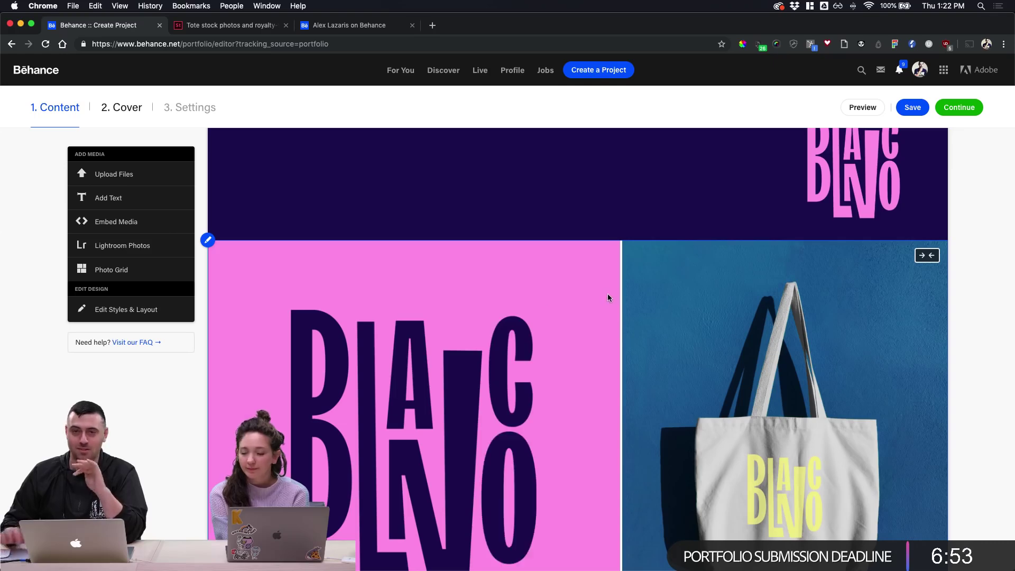
scroll(675, 344, down, 5)
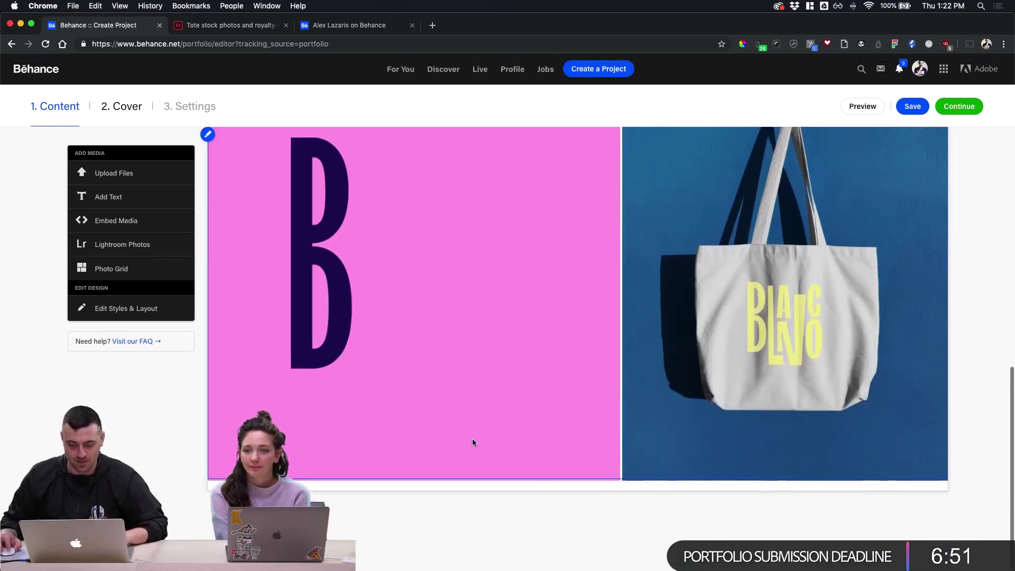
click(559, 484)
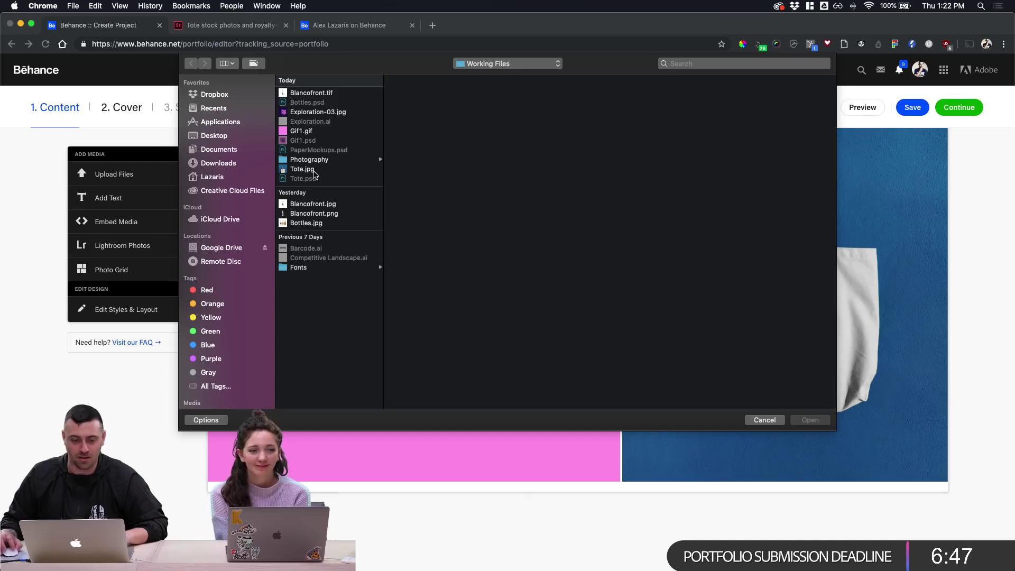
click(311, 113)
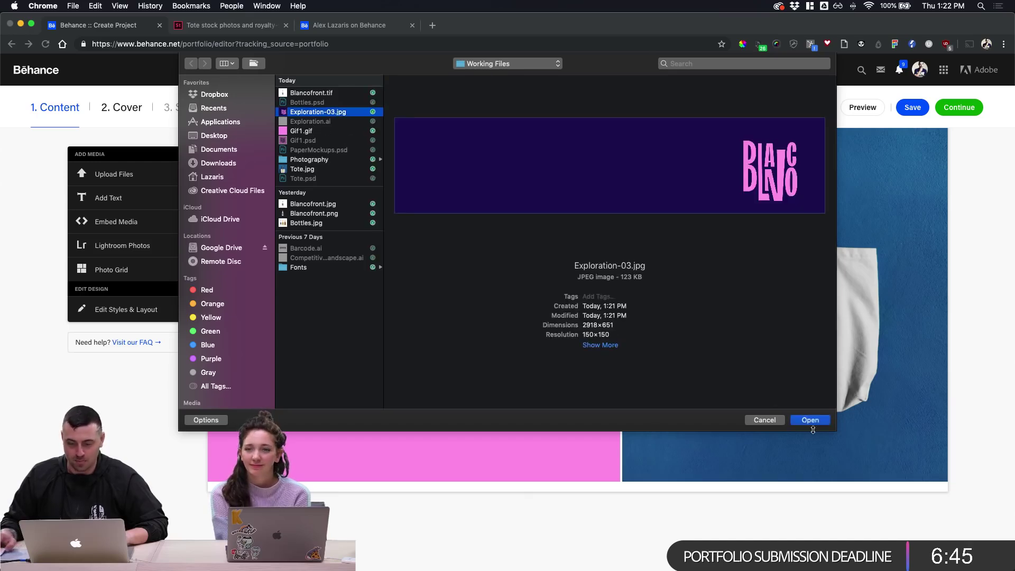
click(810, 420)
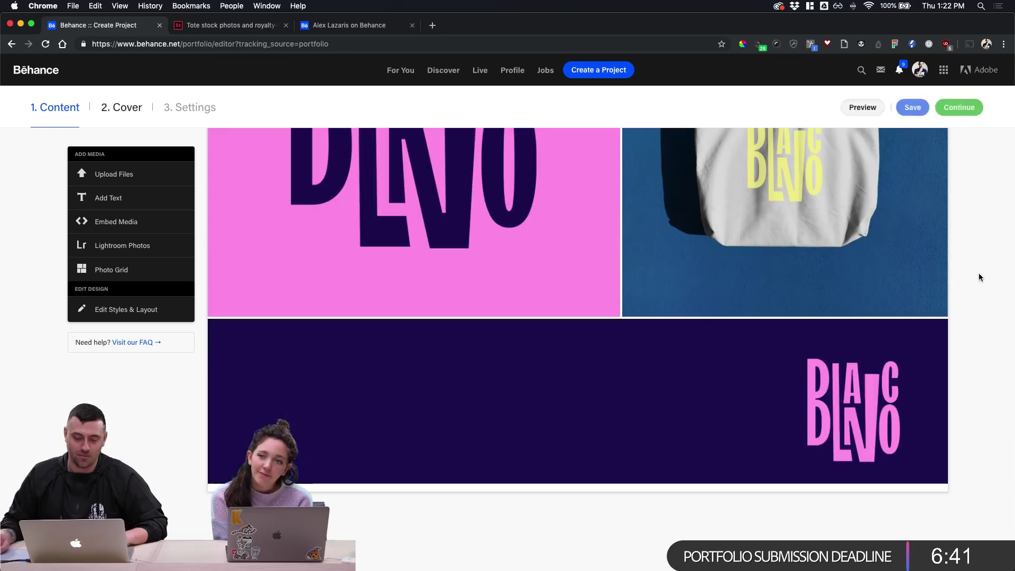
Open the project's layout spacing settings and examine the gaps between the banners and the photo grid
scroll(709, 294, up, 5)
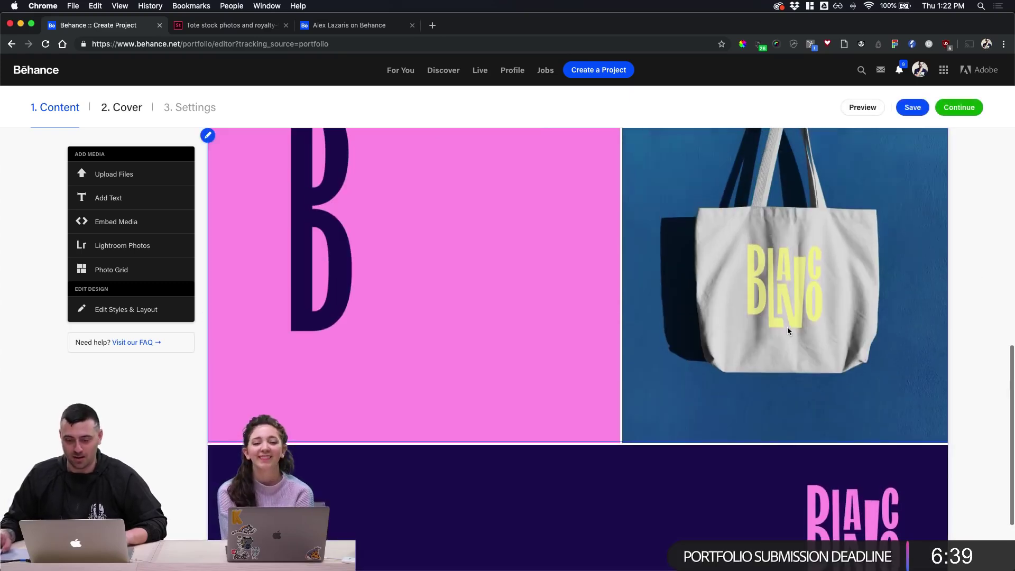
scroll(342, 292, up, 2)
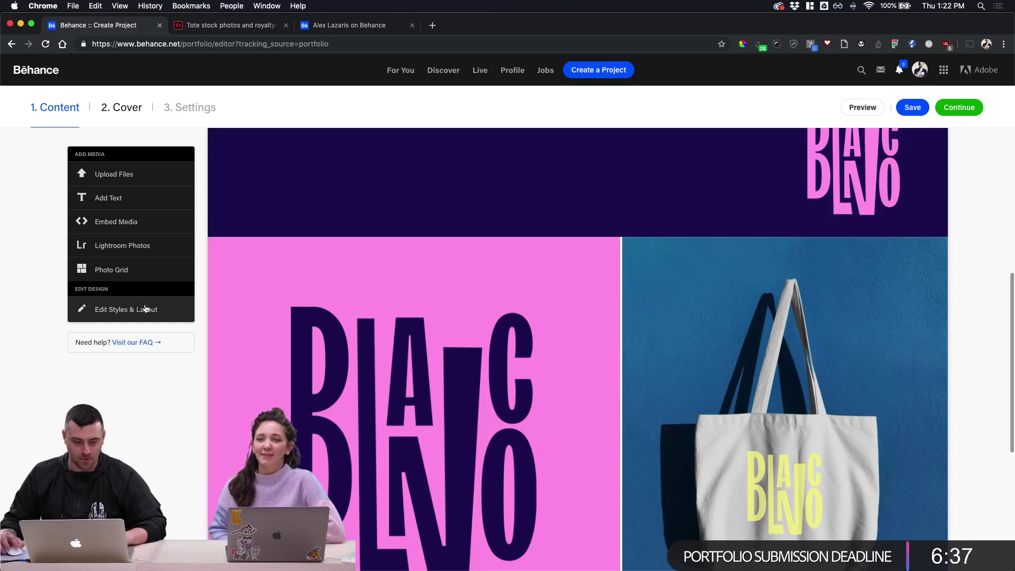
scroll(142, 312, down, 5)
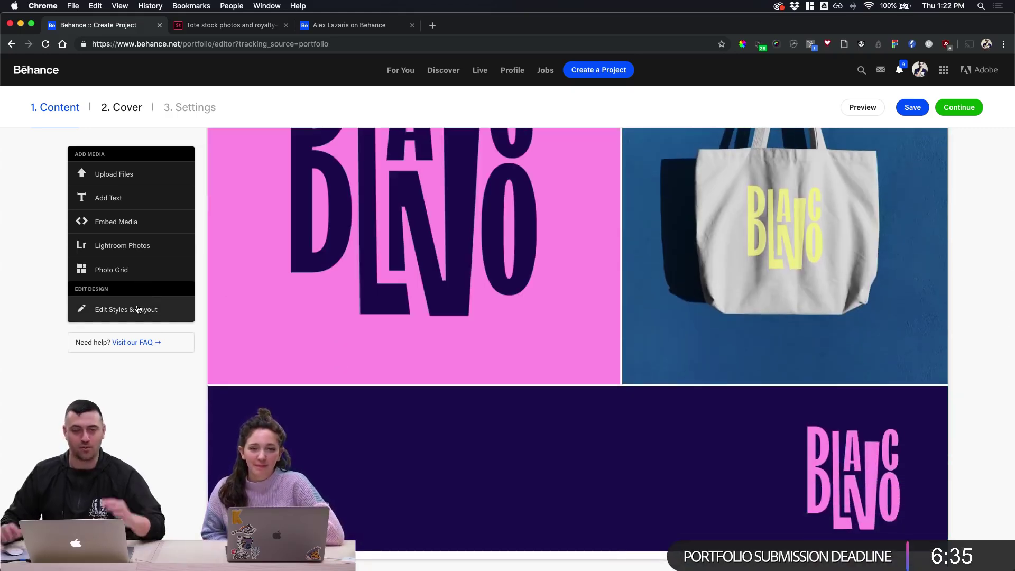
click(137, 310)
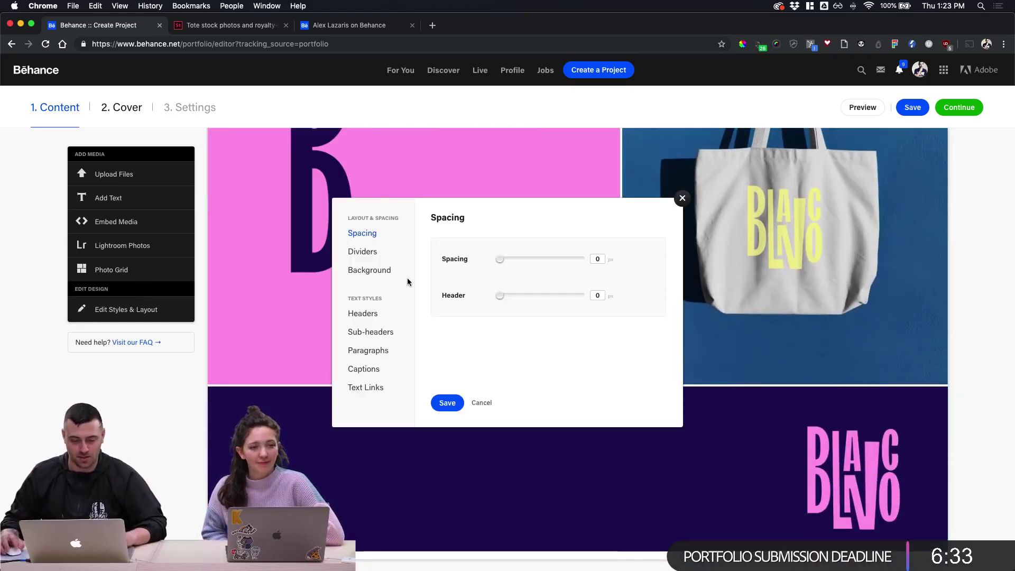
mouse_move(500, 262)
mouse_down()
mouse_move(510, 261)
mouse_move(499, 262)
mouse_up()
drag(545, 218, 345, 208)
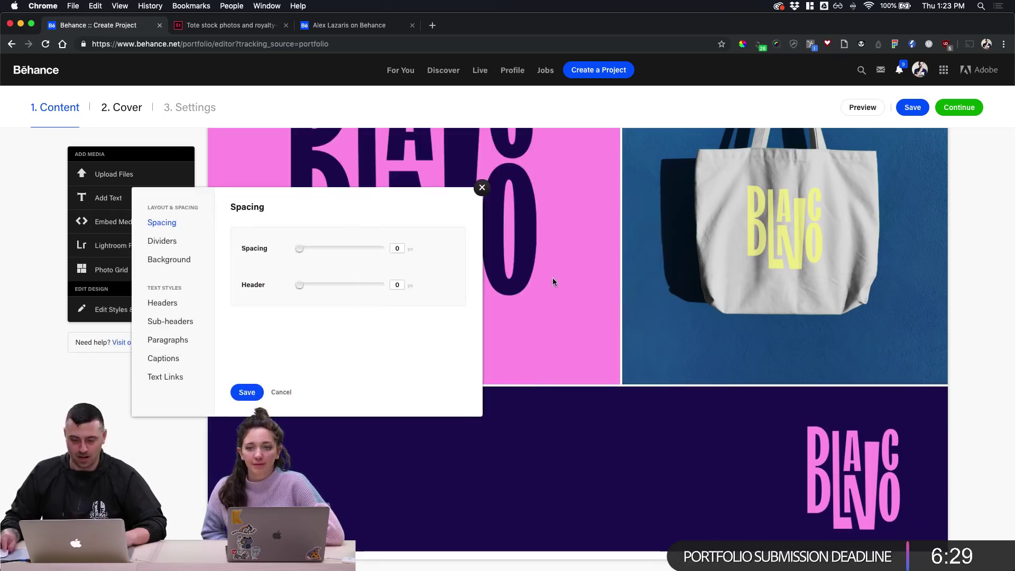
scroll(624, 259, up, 2)
scroll(634, 225, down, 8)
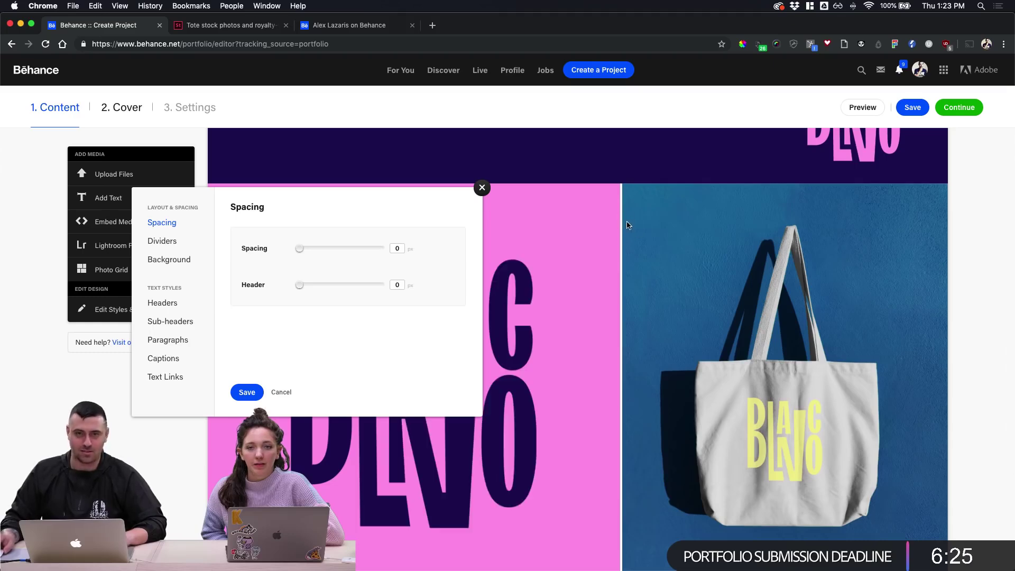
scroll(595, 223, down, 5)
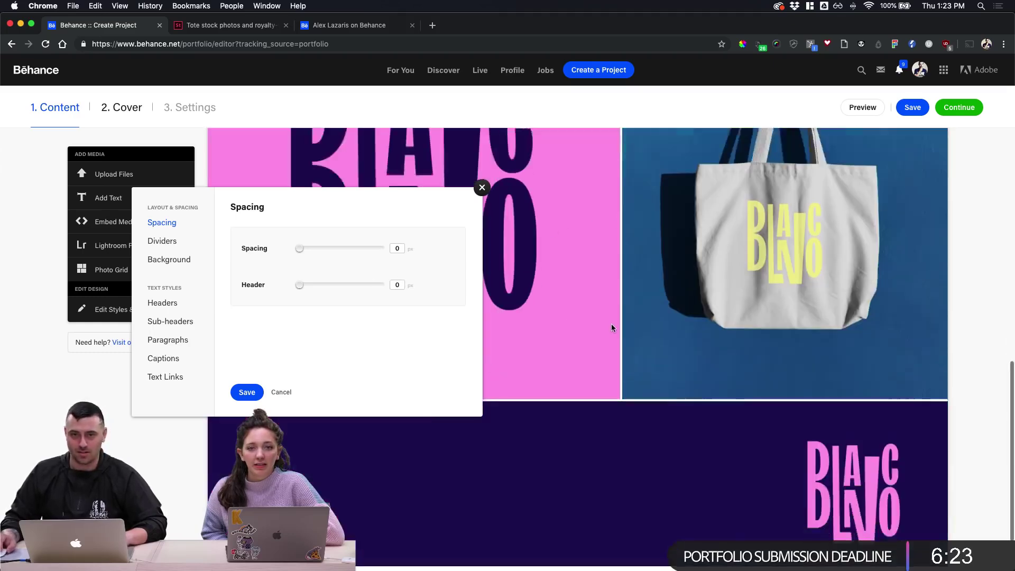
Try 36 px spacing between the project modules, reset it to 0 px and save the layout settings
drag(301, 252, 335, 248)
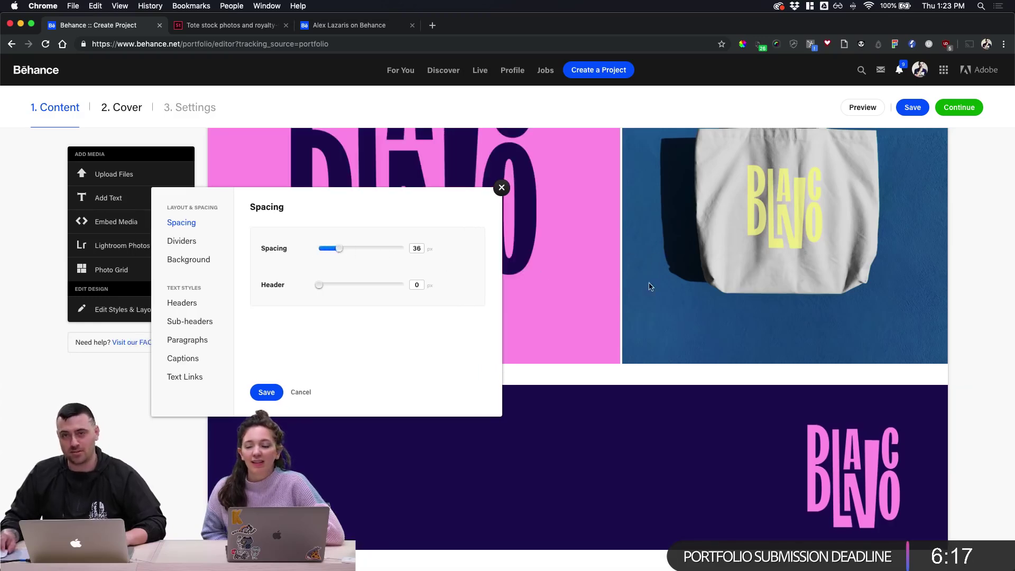
drag(340, 252, 301, 249)
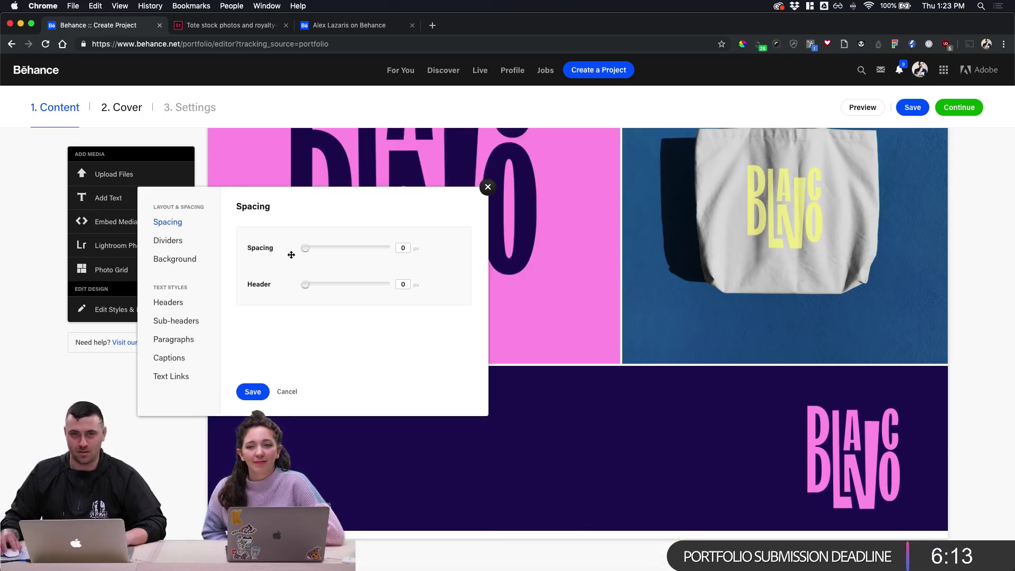
click(251, 390)
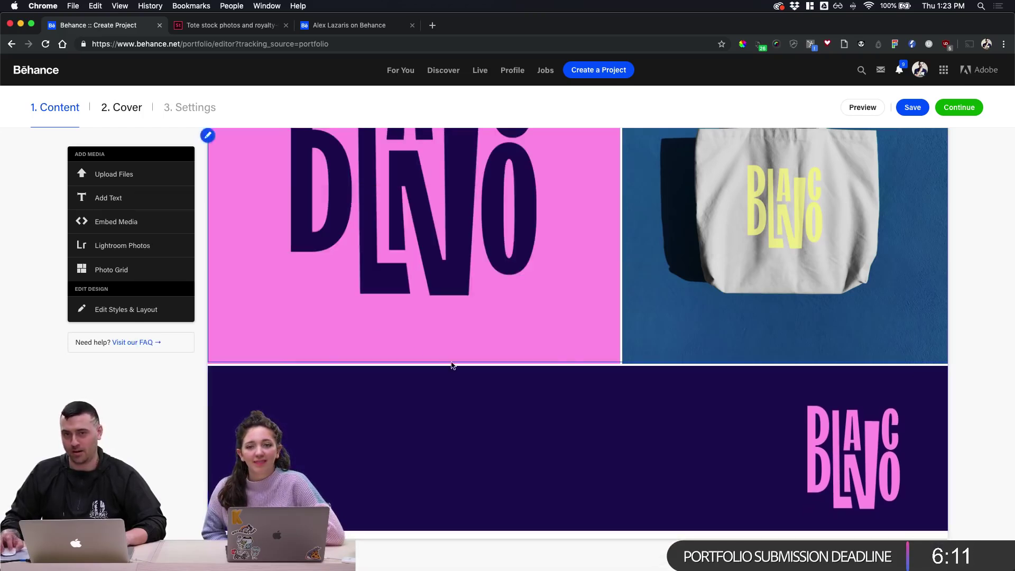
Review the Behance project layout from the bottles image through the photo grid to the lower navy banner
scroll(415, 353, up, 10)
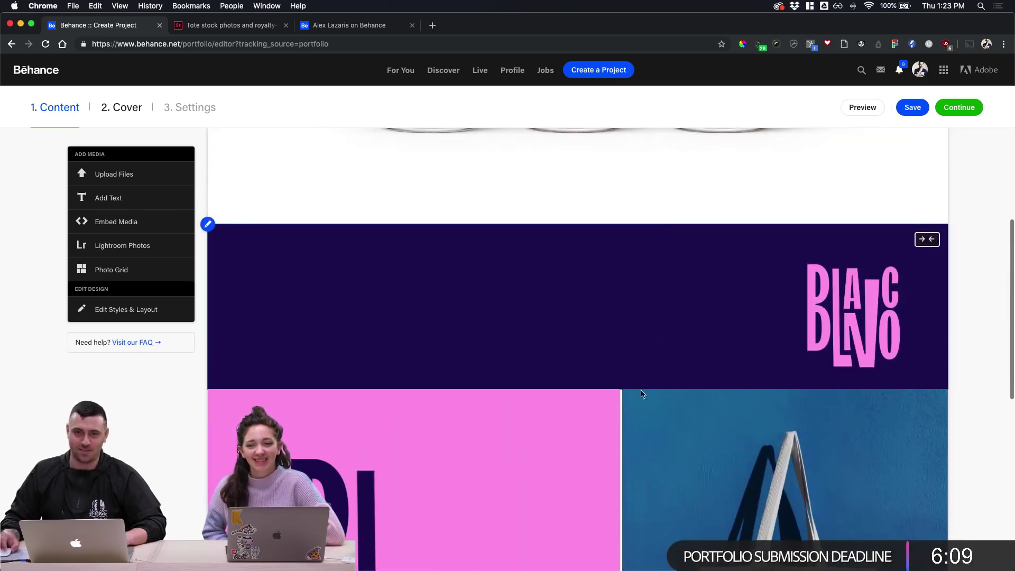
mouse_move(623, 389)
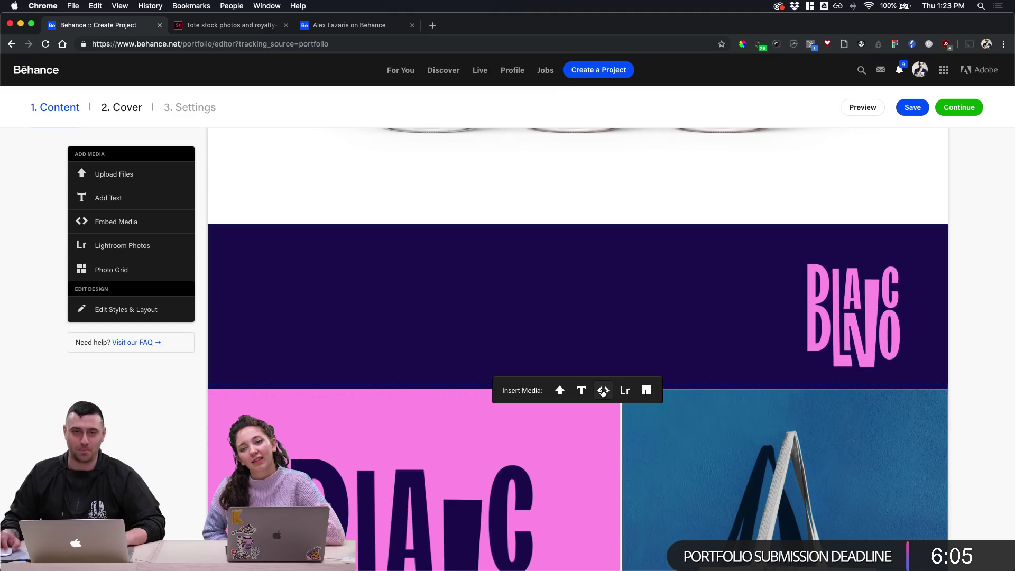
scroll(956, 261, up, 5)
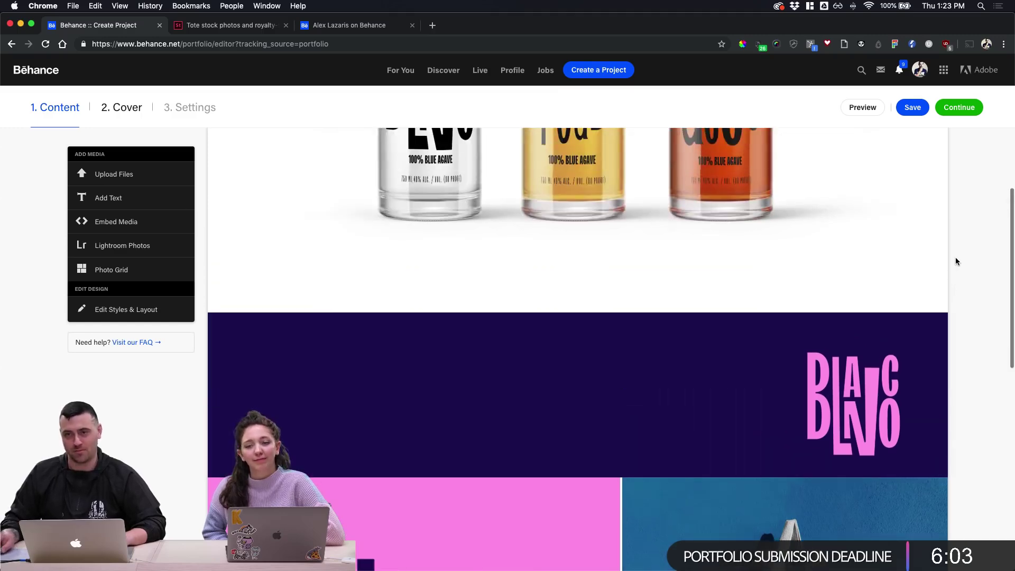
scroll(957, 285, down, 9)
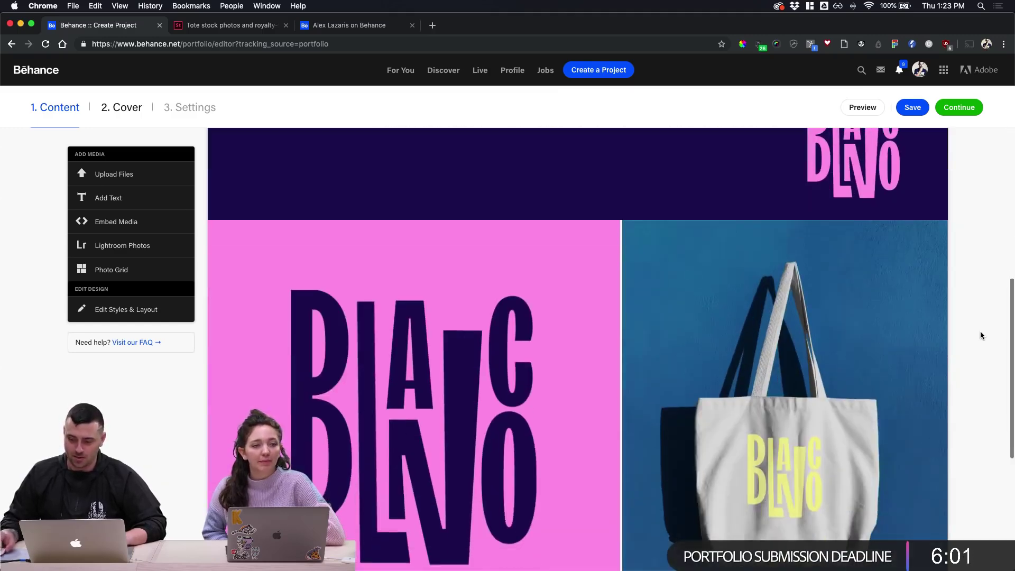
scroll(962, 318, up, 2)
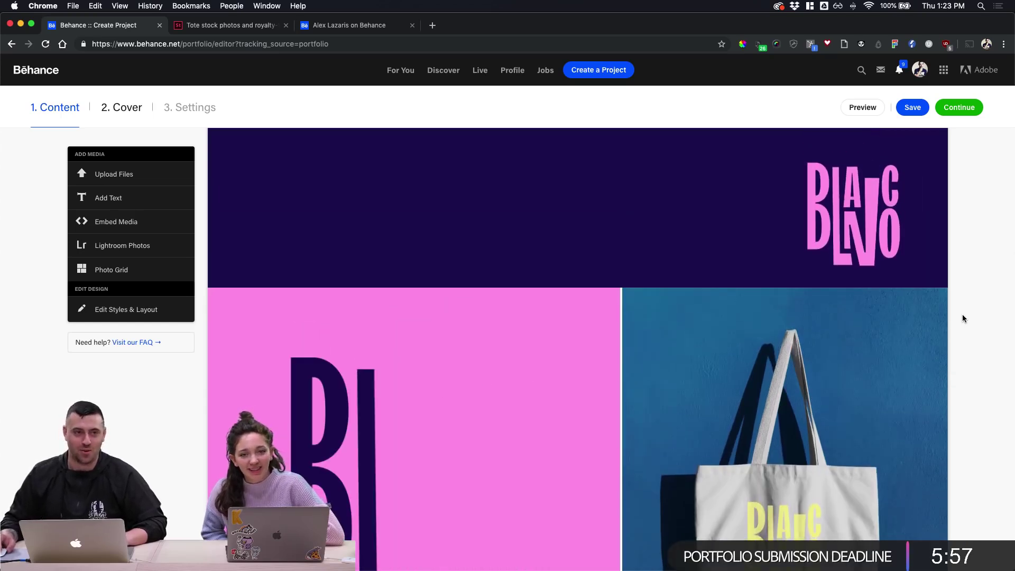
scroll(962, 318, down, 10)
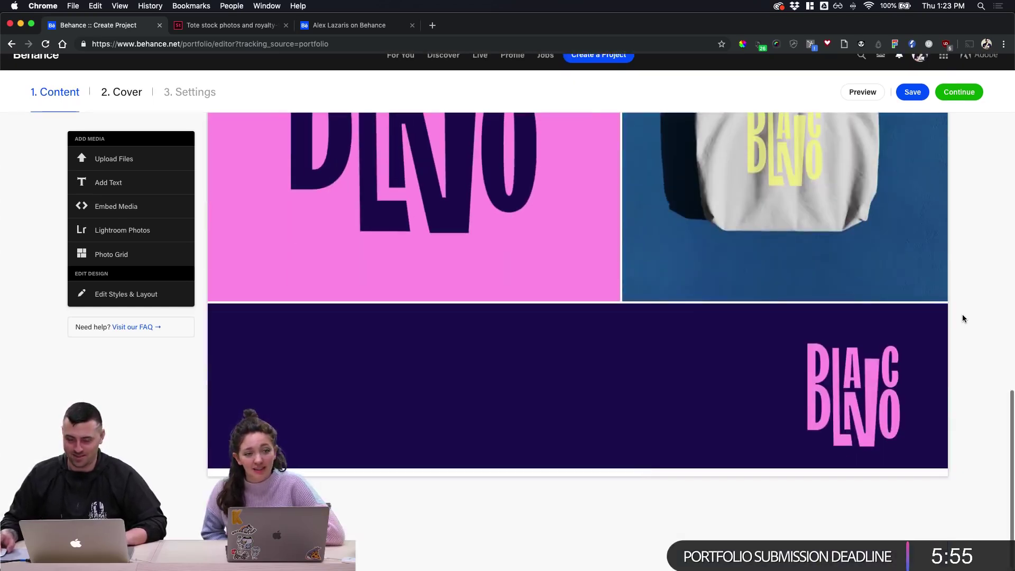
Switch to Illustrator and examine the banner color variations and logo explorations in Exploration.ai
mouse_move(614, 569)
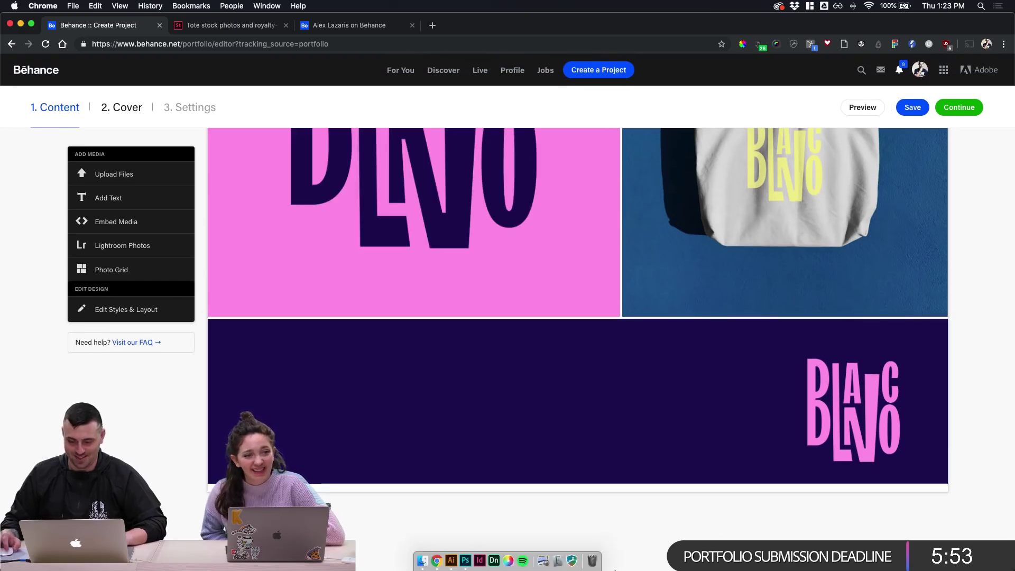
click(448, 563)
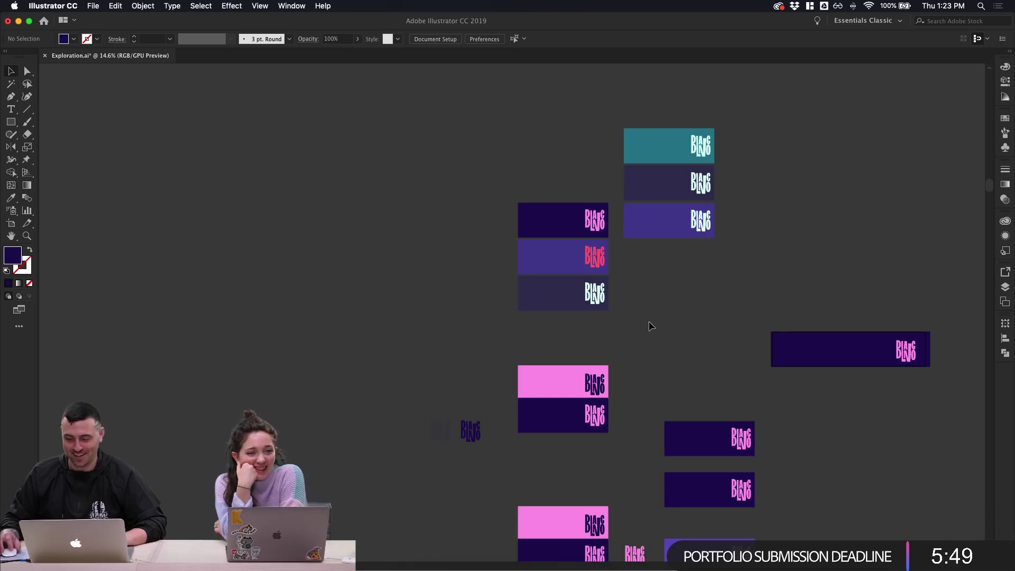
scroll(649, 323, down, 5)
scroll(786, 354, up, 3)
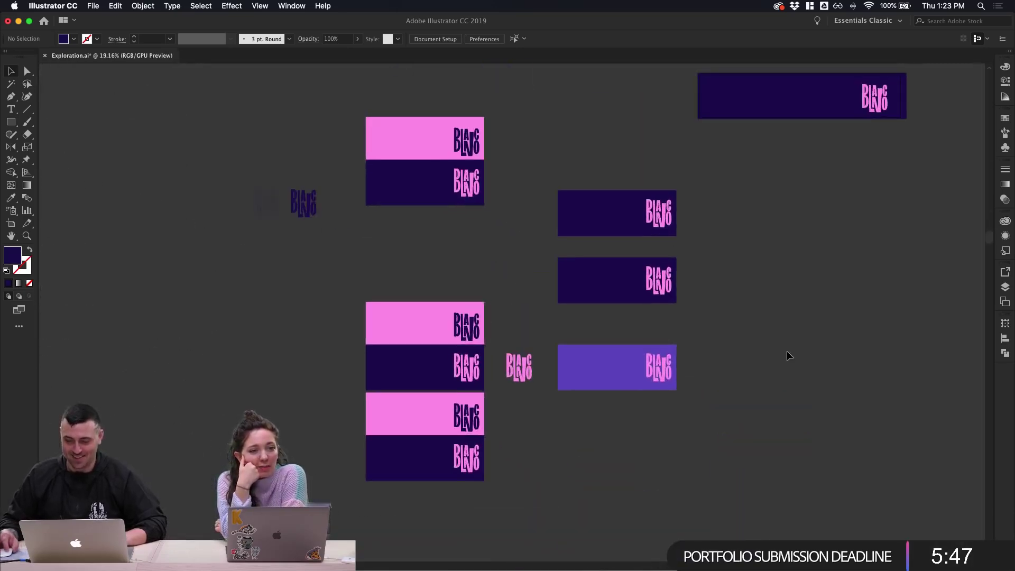
scroll(786, 354, down, 6)
scroll(793, 359, down, 2)
scroll(797, 365, down, 2)
scroll(798, 368, down, 6)
scroll(801, 371, down, 2)
scroll(799, 371, down, 1)
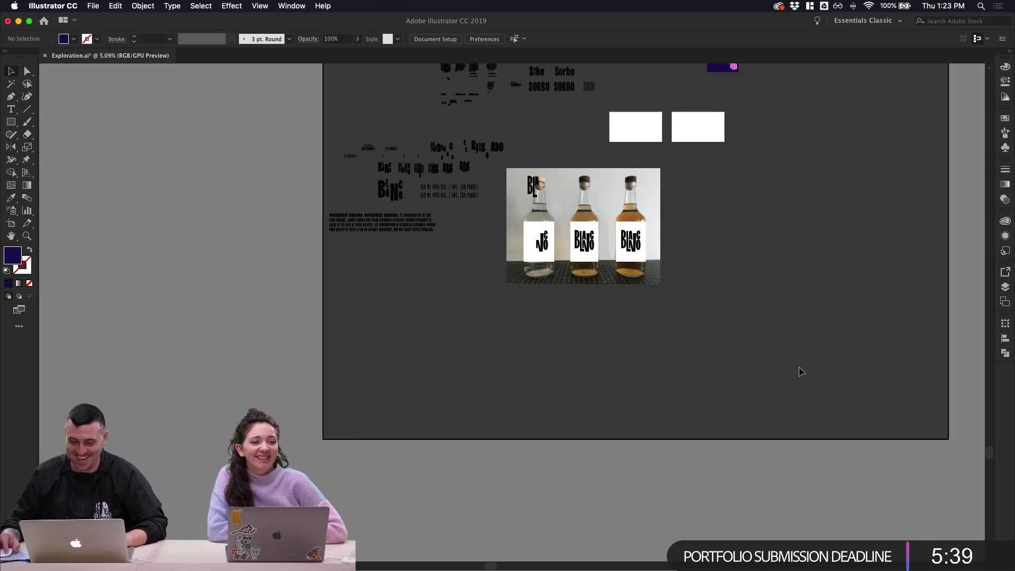
scroll(799, 371, up, 5)
scroll(801, 370, up, 3)
scroll(803, 369, up, 3)
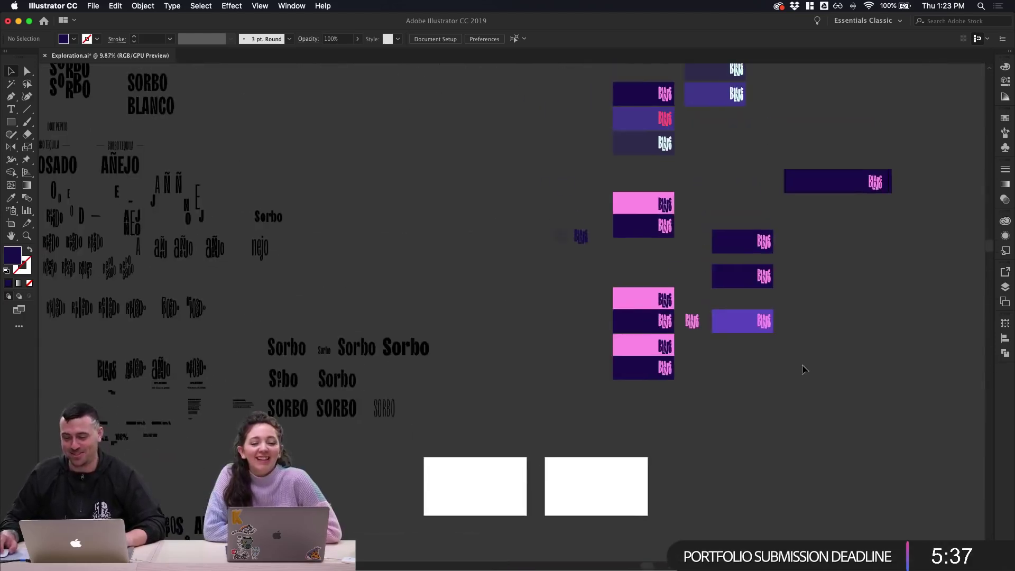
scroll(803, 369, up, 1)
scroll(803, 369, up, 3)
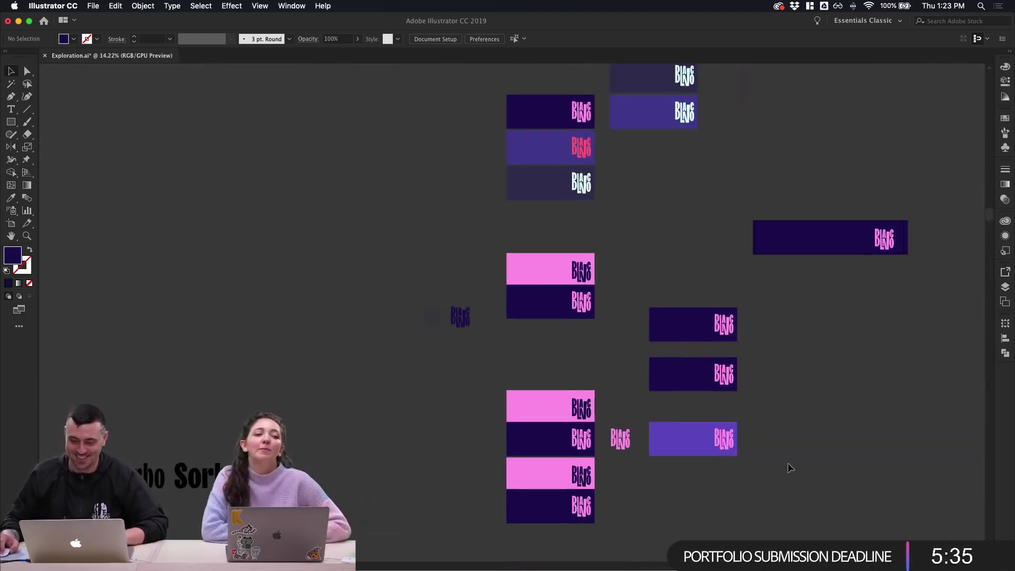
scroll(789, 466, down, 2)
scroll(789, 467, up, 8)
scroll(789, 467, right, 3)
scroll(789, 467, down, 3)
scroll(789, 467, right, 2)
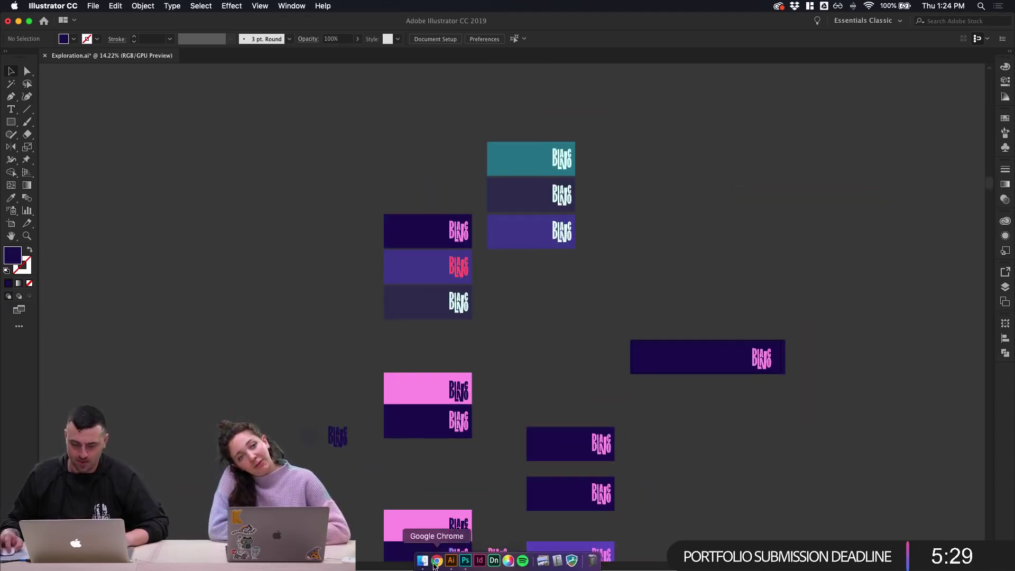
Switch back to Chrome and search Adobe Stock images for "hats" in place of "tote"
click(438, 560)
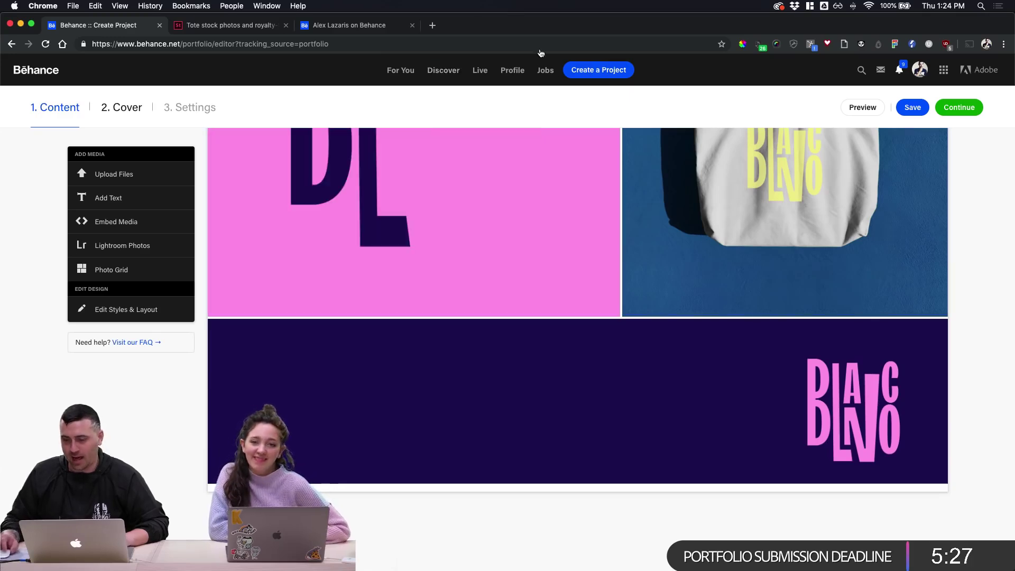
click(270, 28)
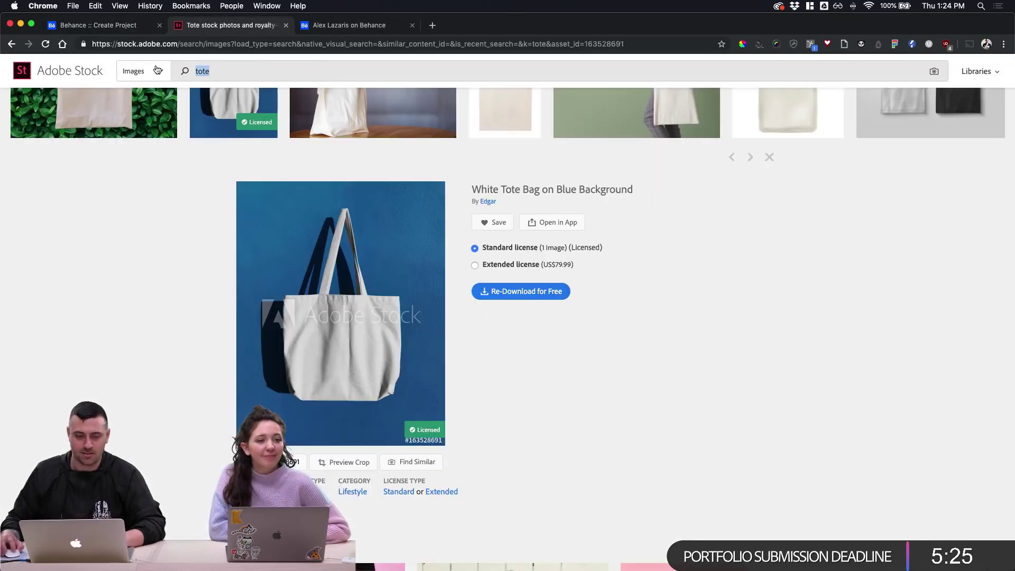
text(hats)
key(Return)
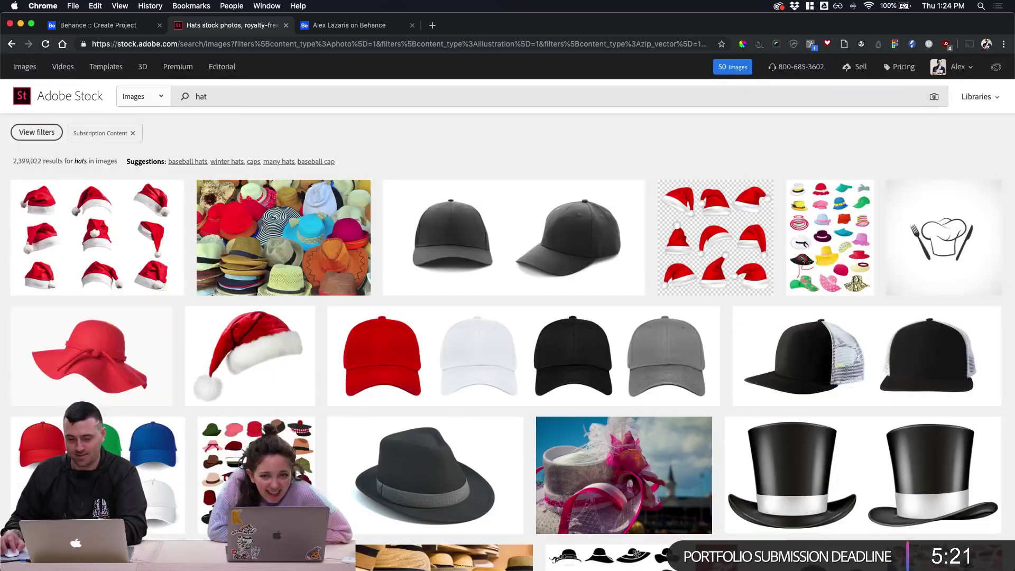
Change the Adobe Stock search to "hat" and browse the results for a usable product photo
click(237, 99)
key(BackSpace)
key(Return)
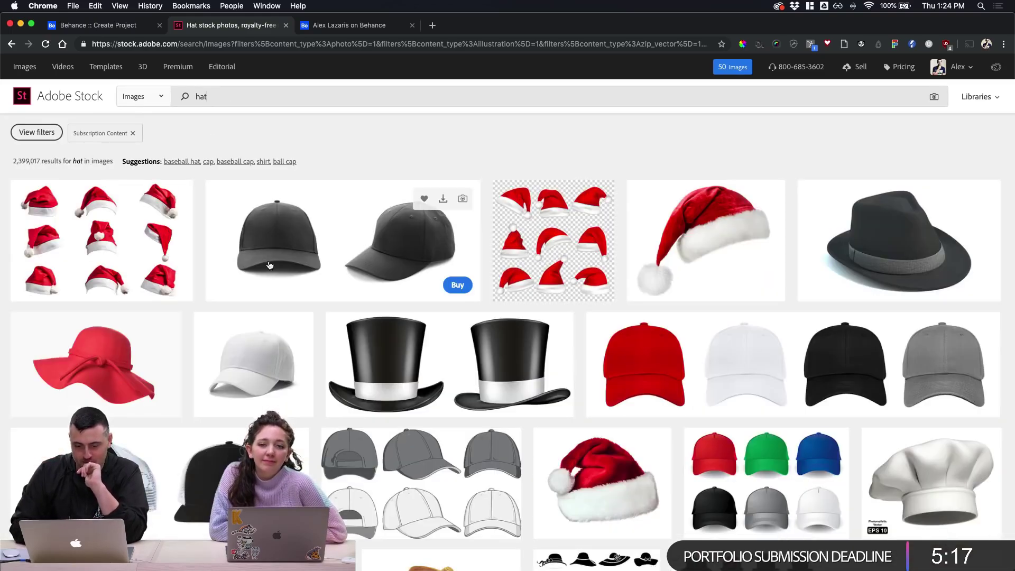
scroll(268, 262, down, 10)
scroll(268, 261, down, 15)
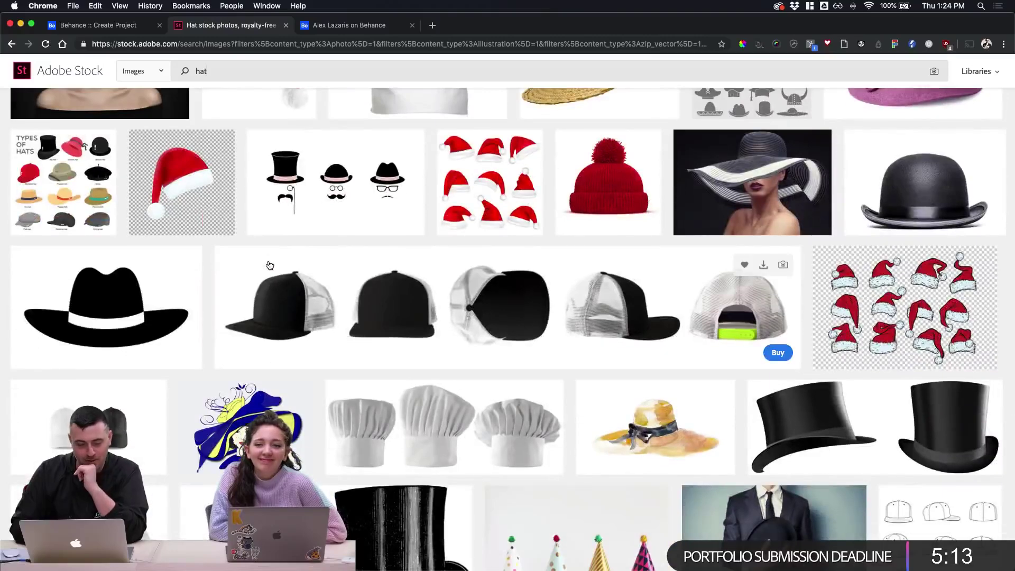
scroll(268, 265, up, 20)
Search Adobe Stock images for "fun"
click(249, 101)
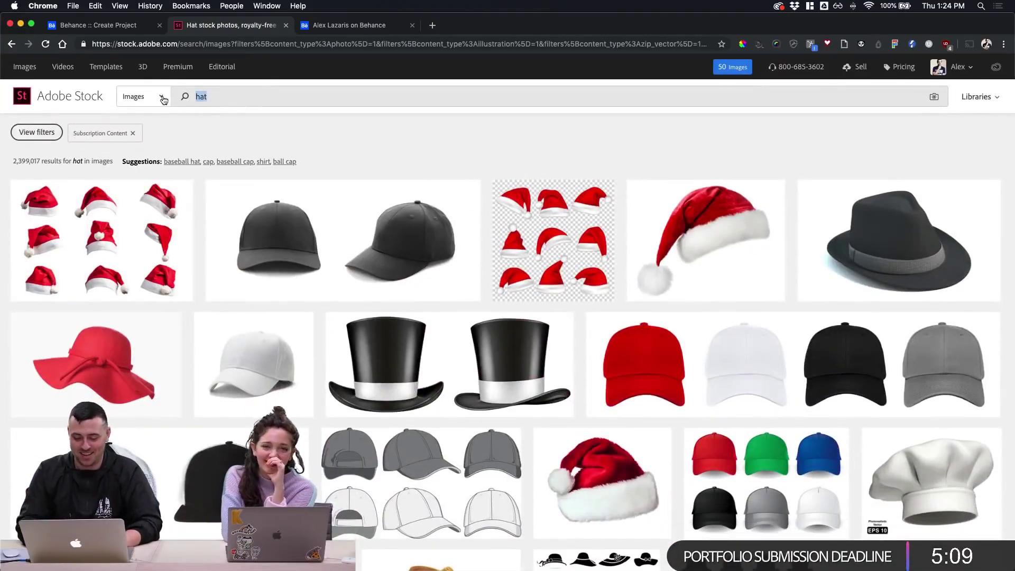
text(fun)
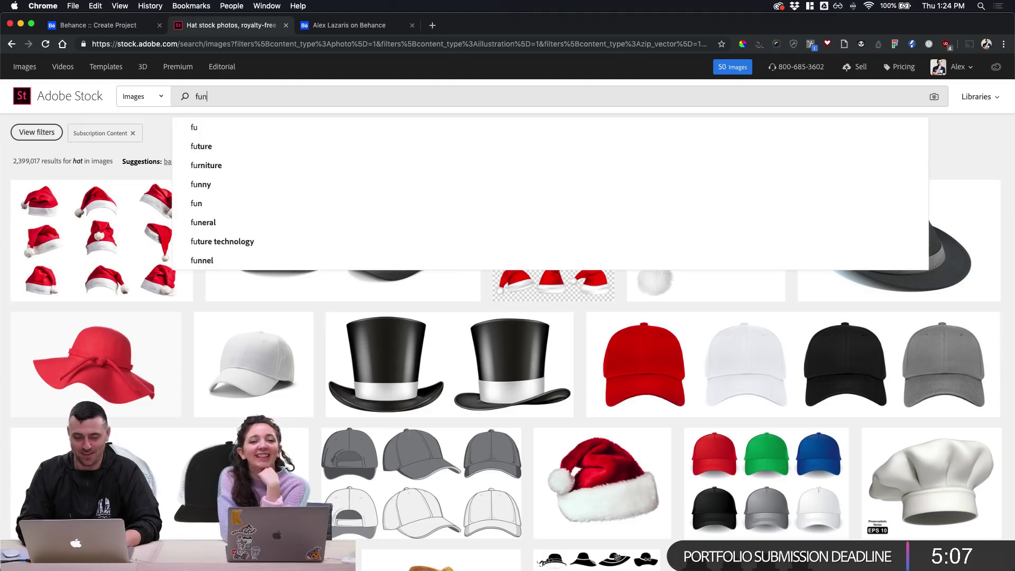
key(Return)
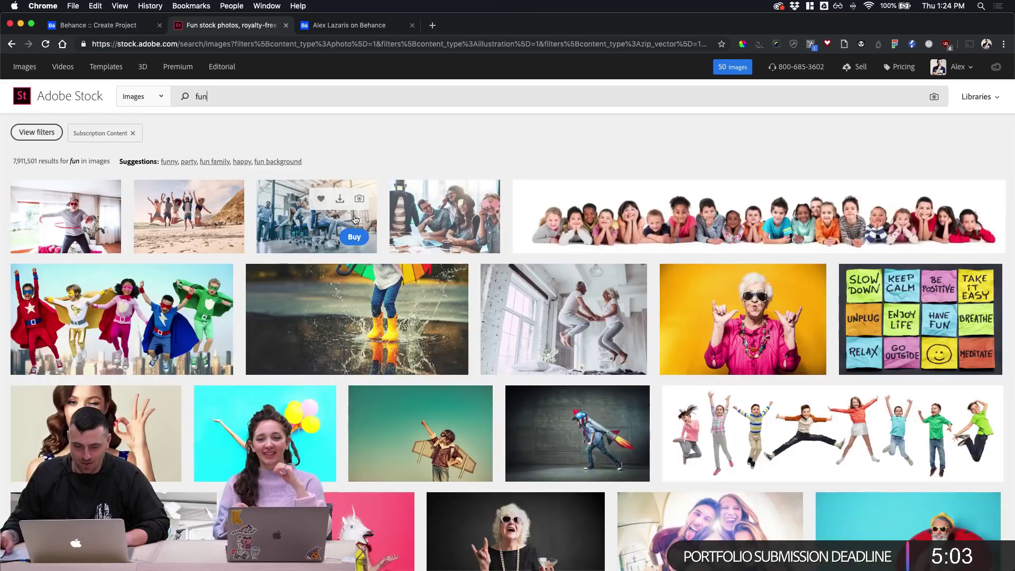
Open the grandmother portrait on the yellow background and examine its enlarged preview and related images
click(712, 305)
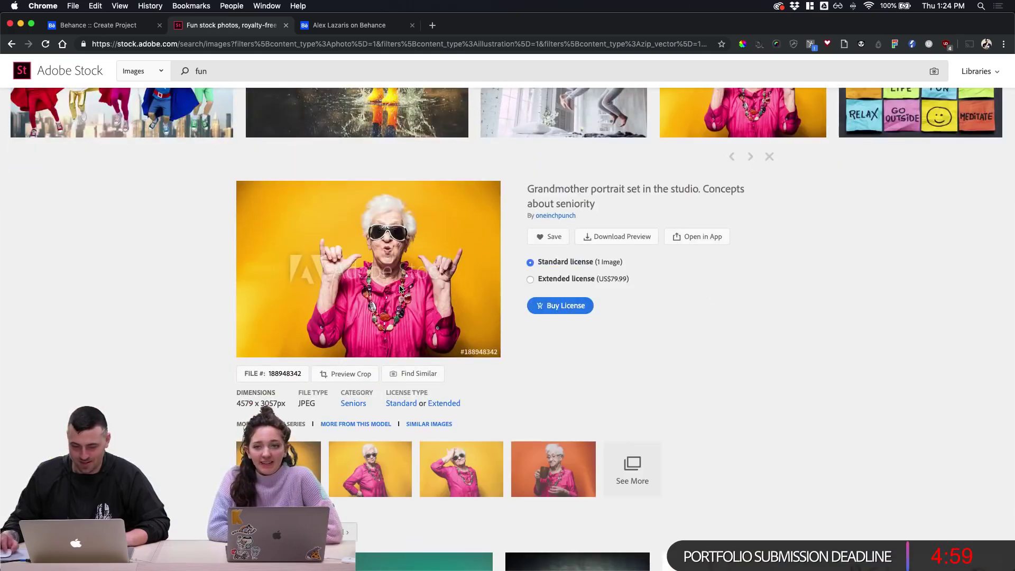
scroll(400, 290, up, 5)
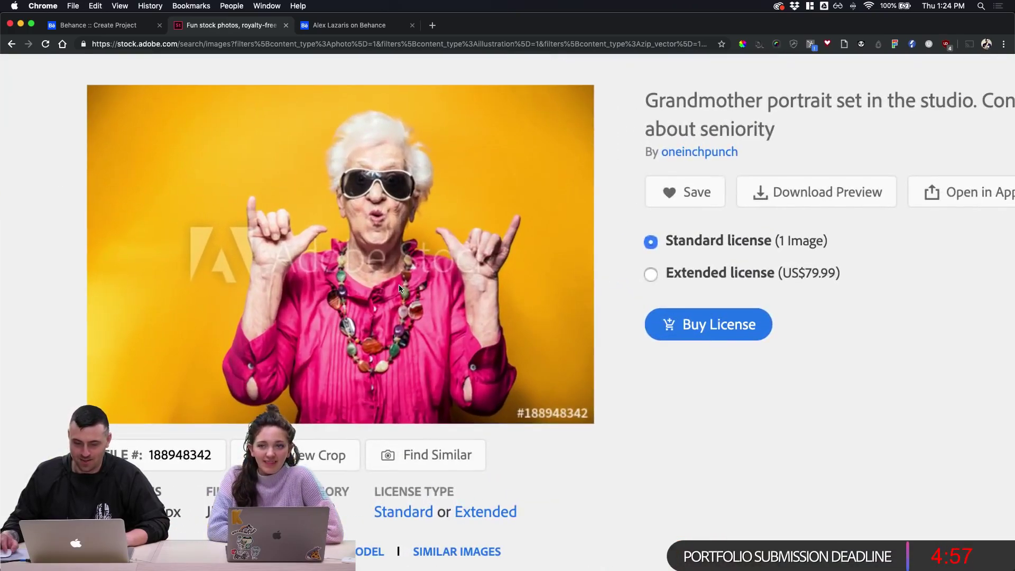
scroll(410, 169, down, 5)
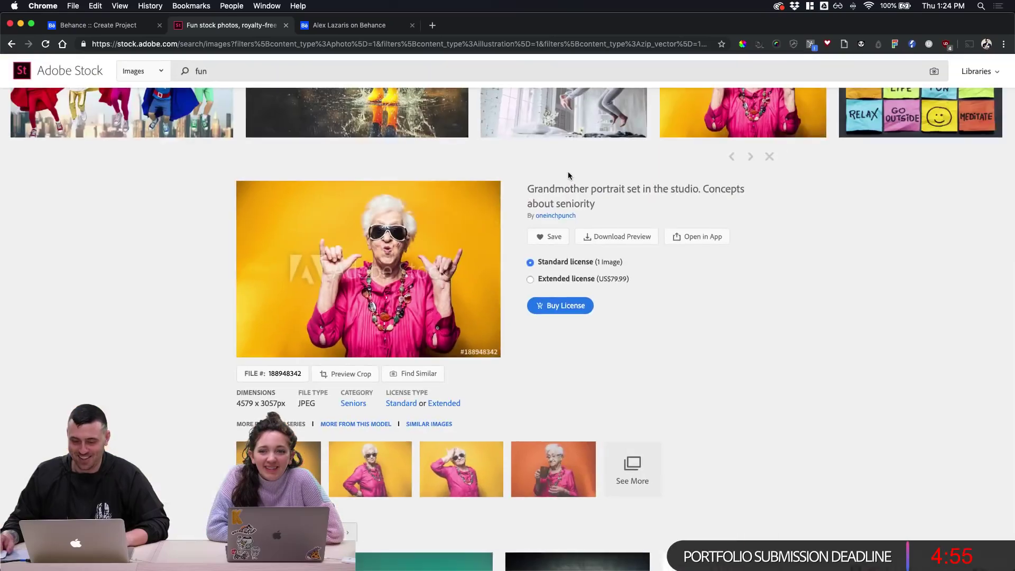
scroll(420, 240, up, 5)
scroll(420, 240, down, 4)
scroll(419, 244, up, 1)
scroll(421, 245, down, 4)
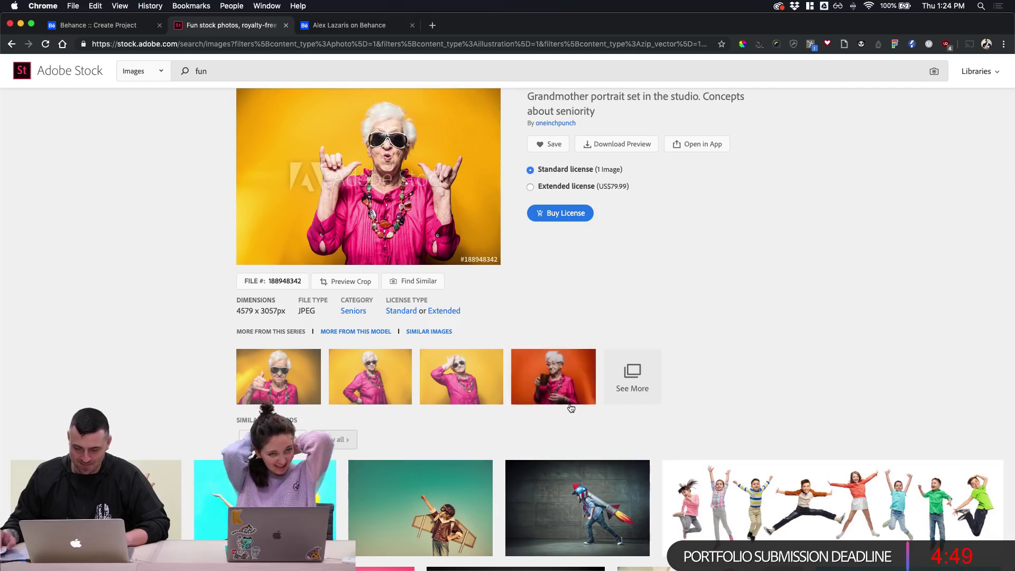
Open the same-series photo of the grandmother making one hand gesture and examine its preview and details
click(300, 383)
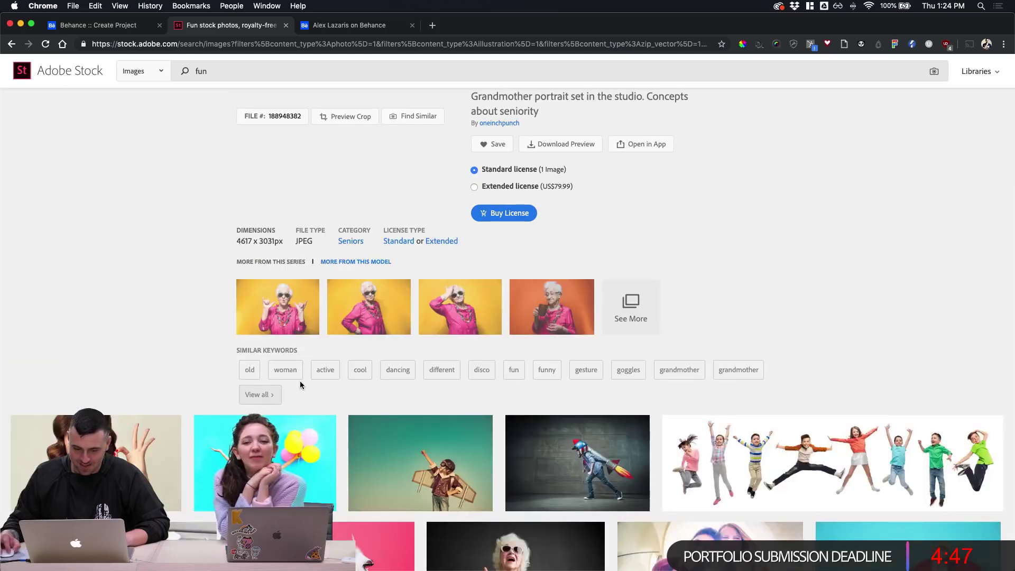
scroll(461, 331, up, 3)
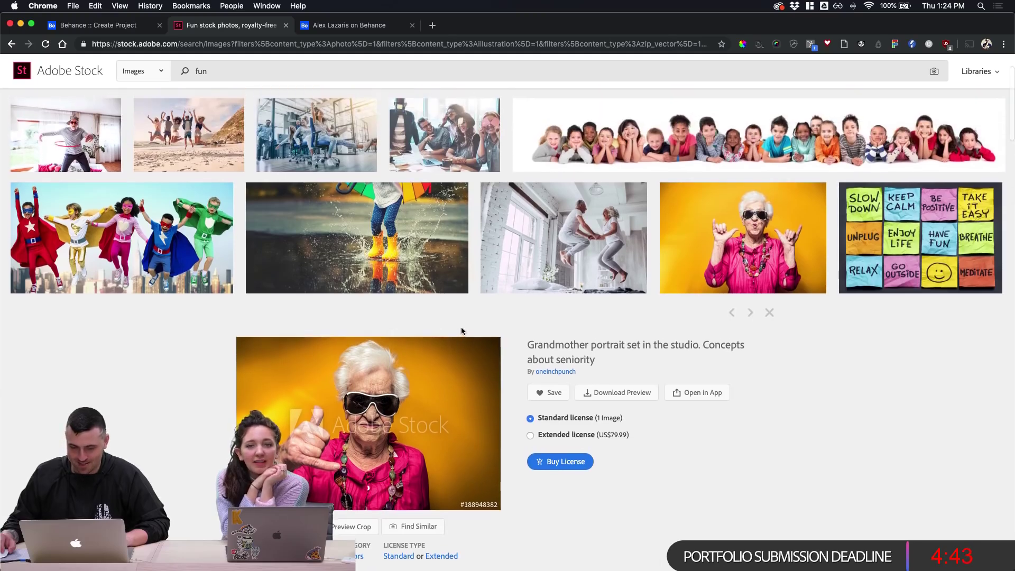
scroll(460, 331, up, 2)
scroll(461, 331, down, 3)
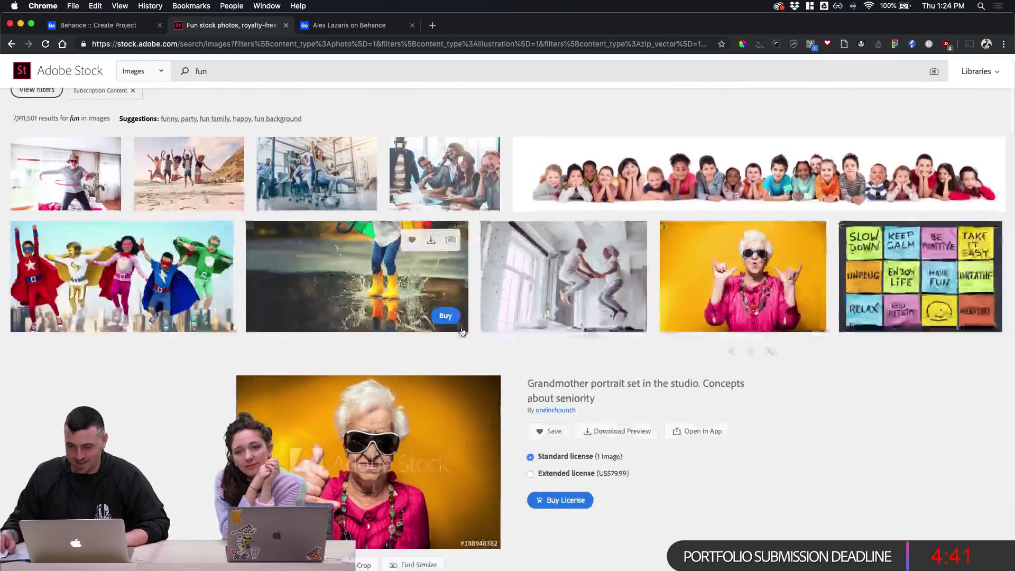
scroll(364, 363, up, 1)
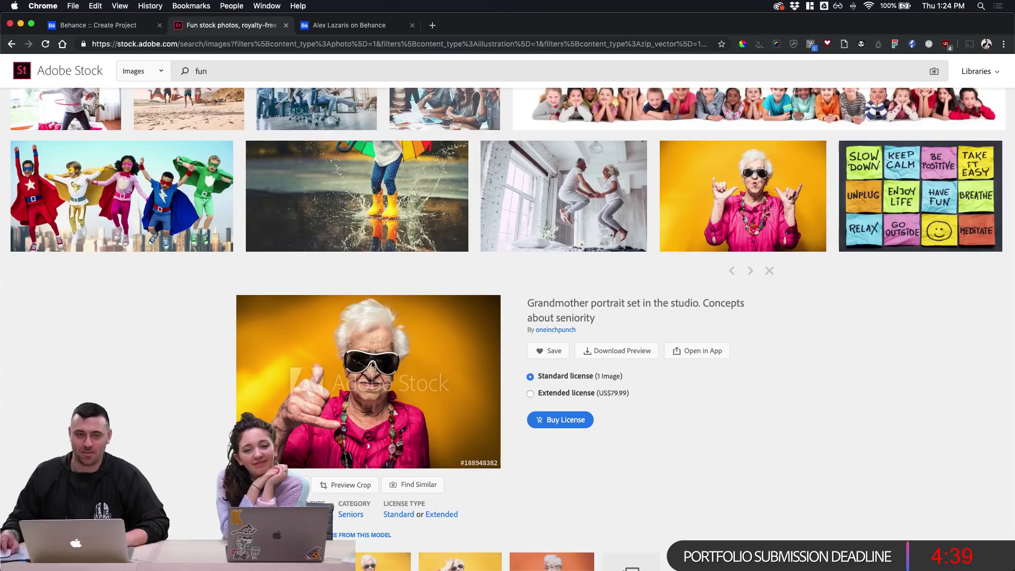
scroll(373, 365, down, 2)
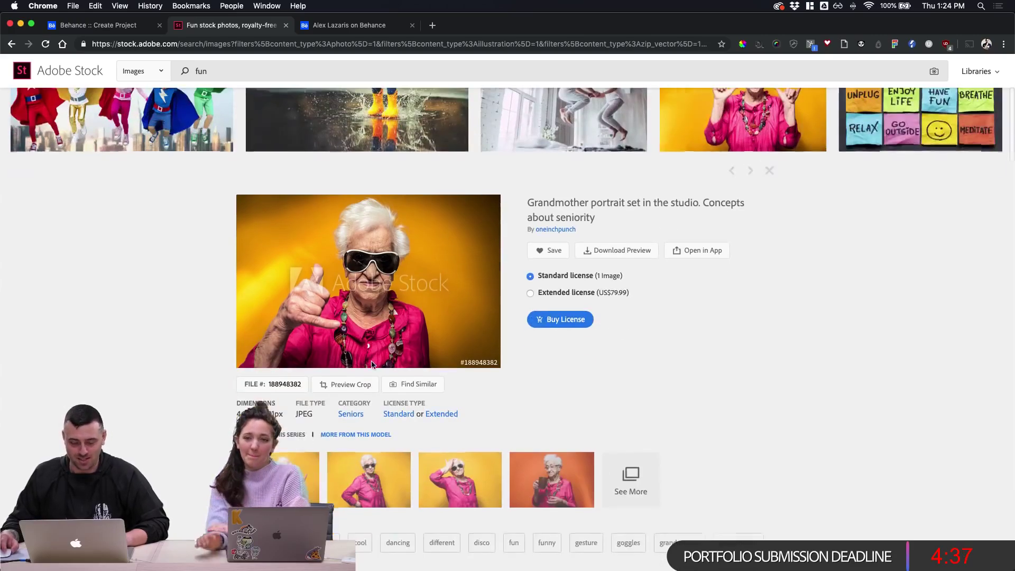
scroll(371, 363, up, 3)
Browse further through the "fun" stock photo results for a usable image, and close the Adobe Stock page
scroll(371, 365, down, 15)
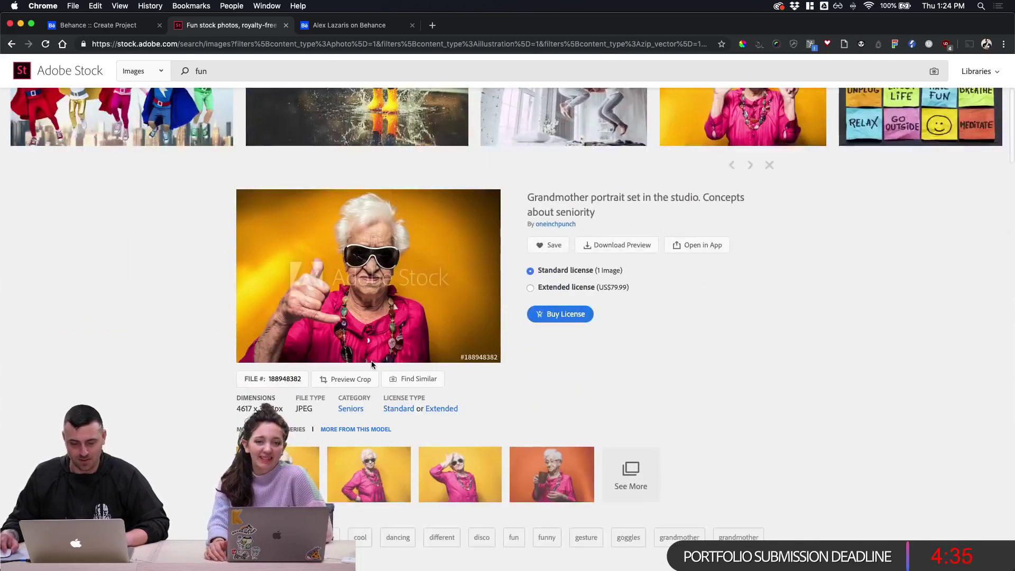
scroll(373, 366, down, 4)
scroll(372, 366, up, 6)
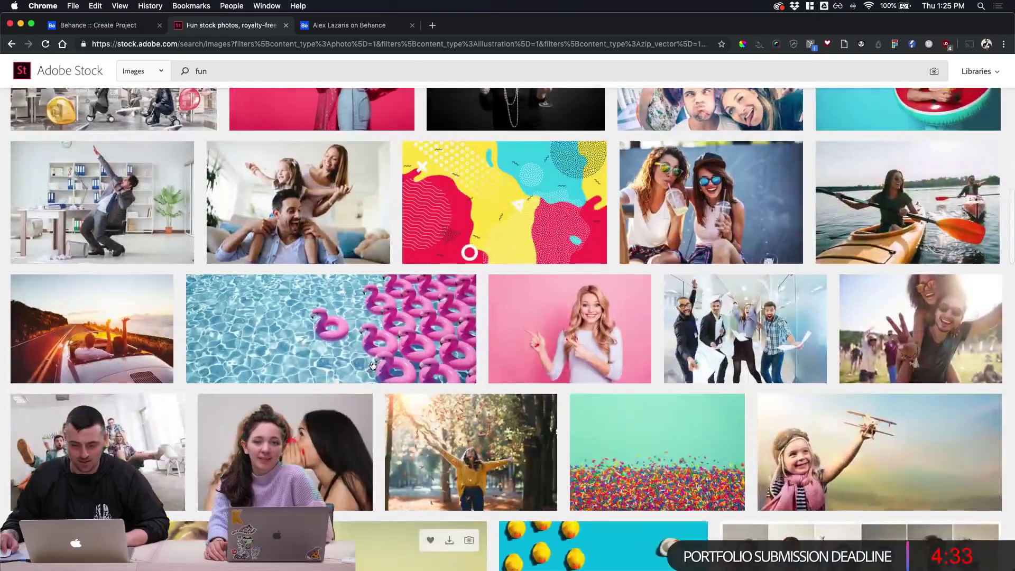
scroll(372, 366, down, 1)
scroll(373, 366, down, 8)
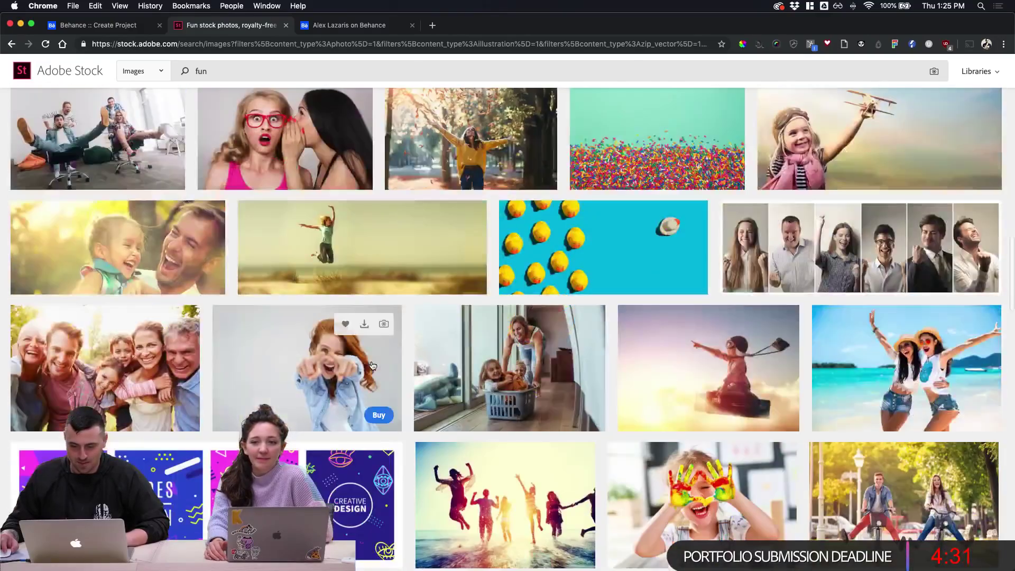
scroll(372, 365, down, 1)
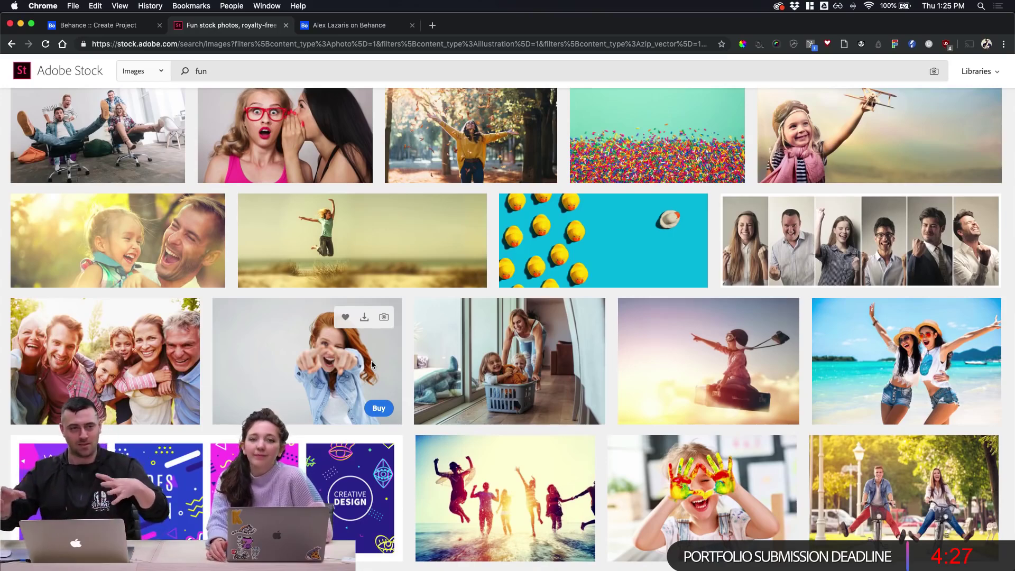
scroll(372, 360, down, 5)
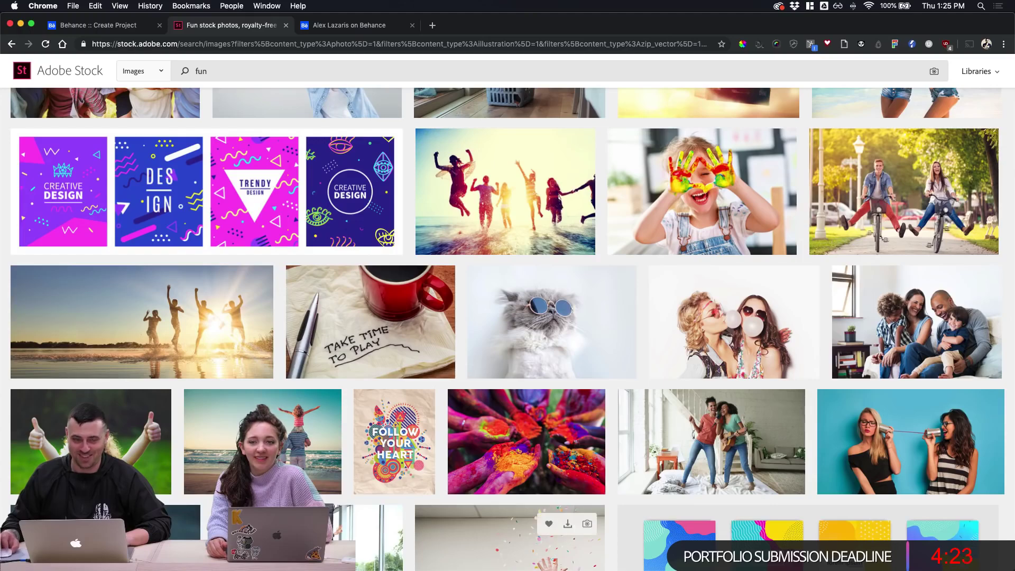
scroll(374, 508, down, 5)
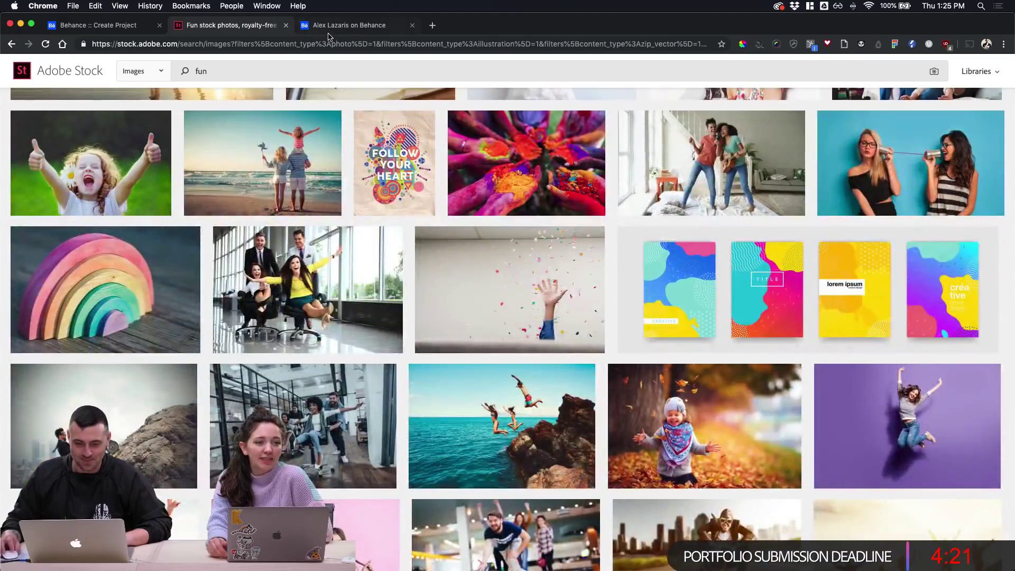
key(super+w)
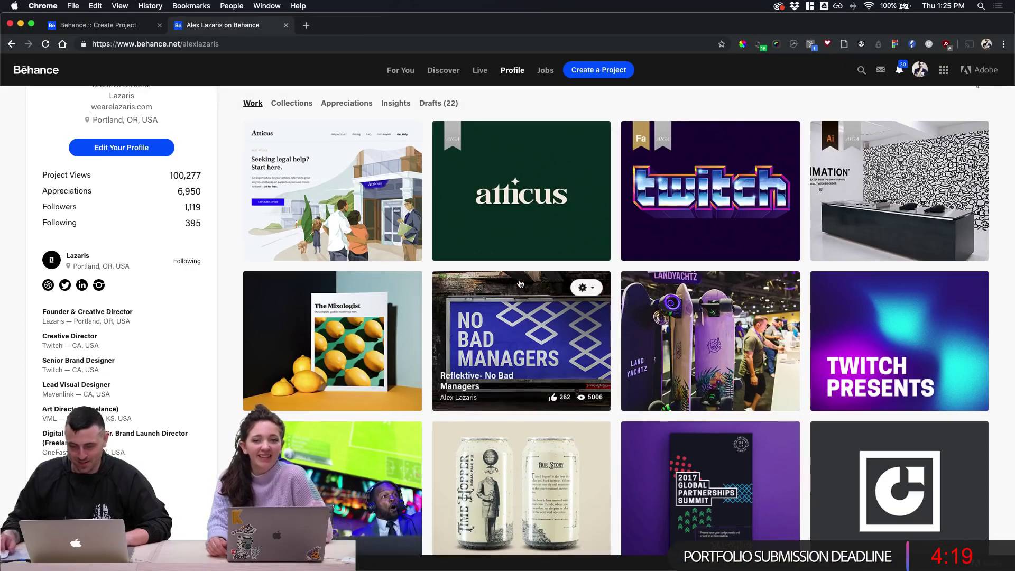
Switch to Illustrator and examine the pink, navy and purple Blanco logo banner variations in Exploration.ai
mouse_move(421, 567)
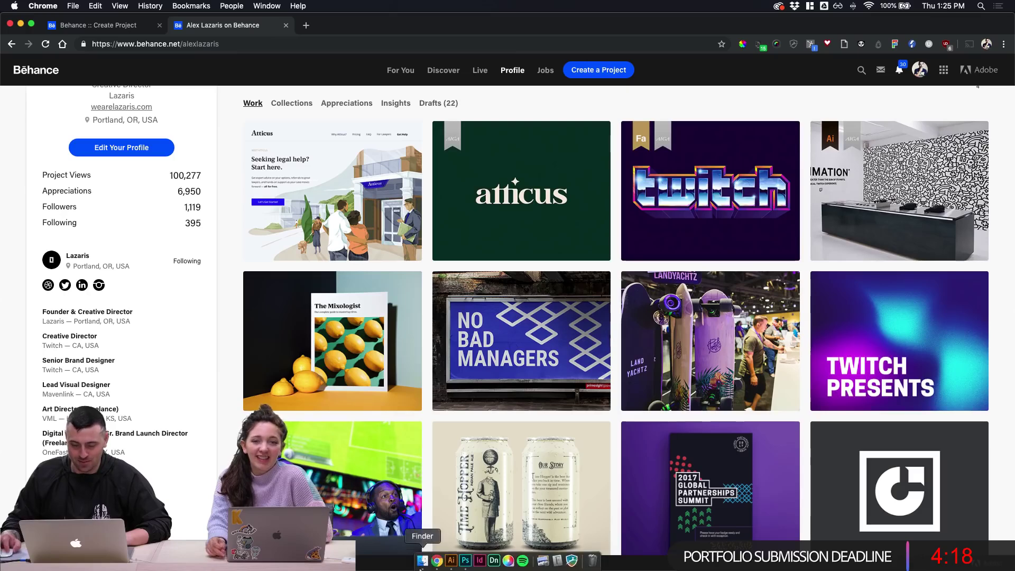
click(450, 561)
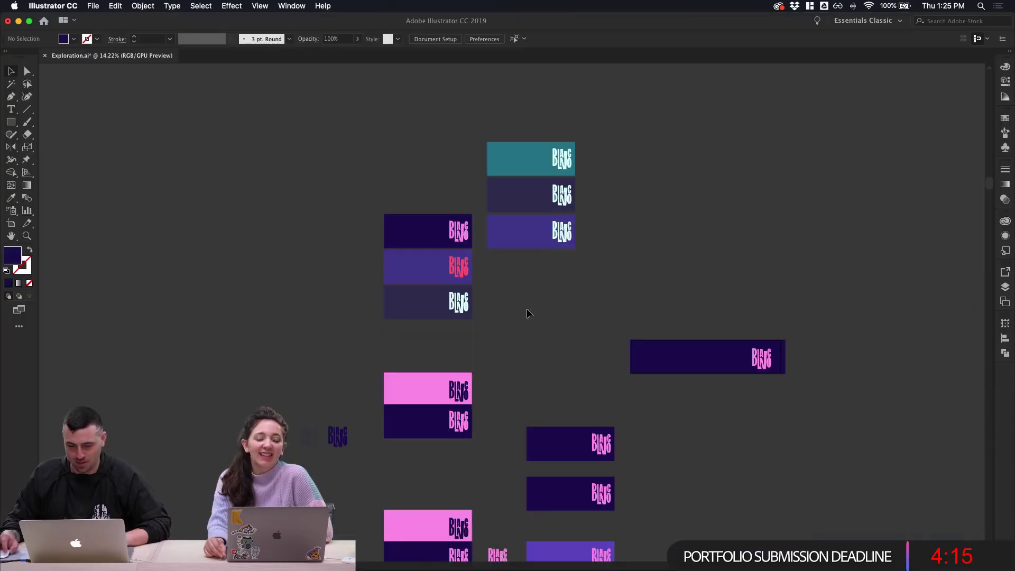
scroll(530, 313, down, 3)
scroll(537, 357, up, 5)
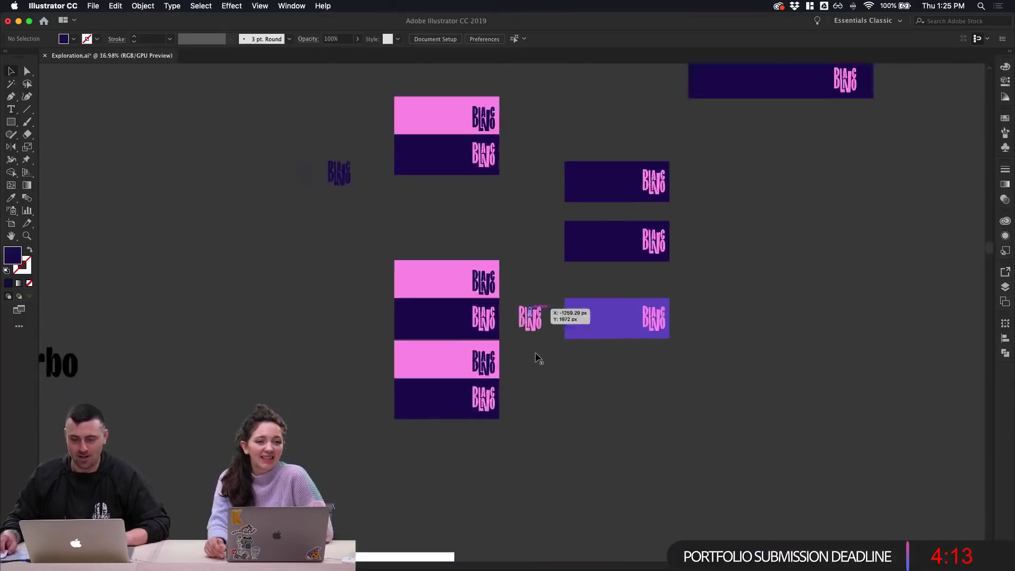
scroll(538, 358, down, 1)
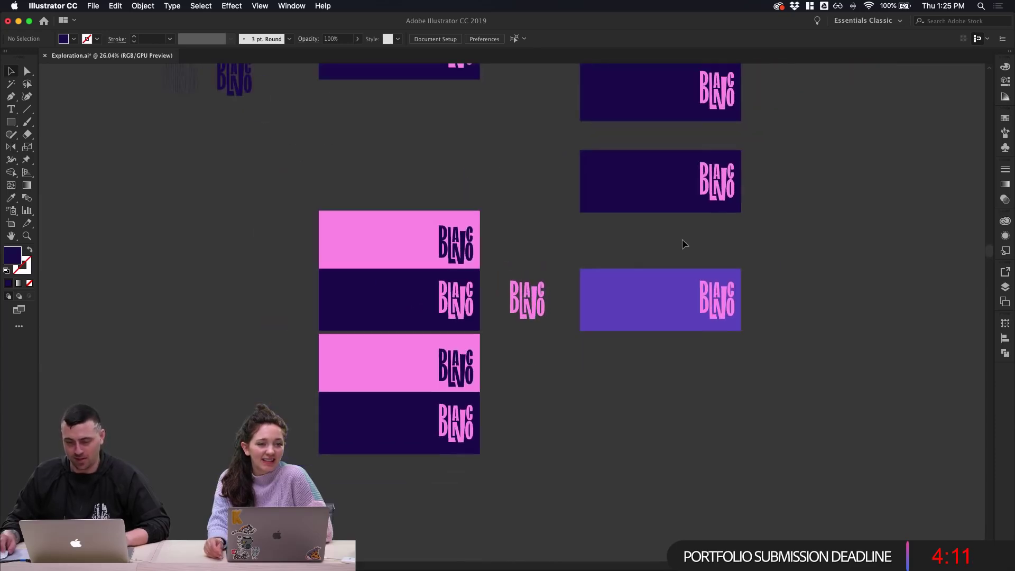
scroll(743, 226, down, 1)
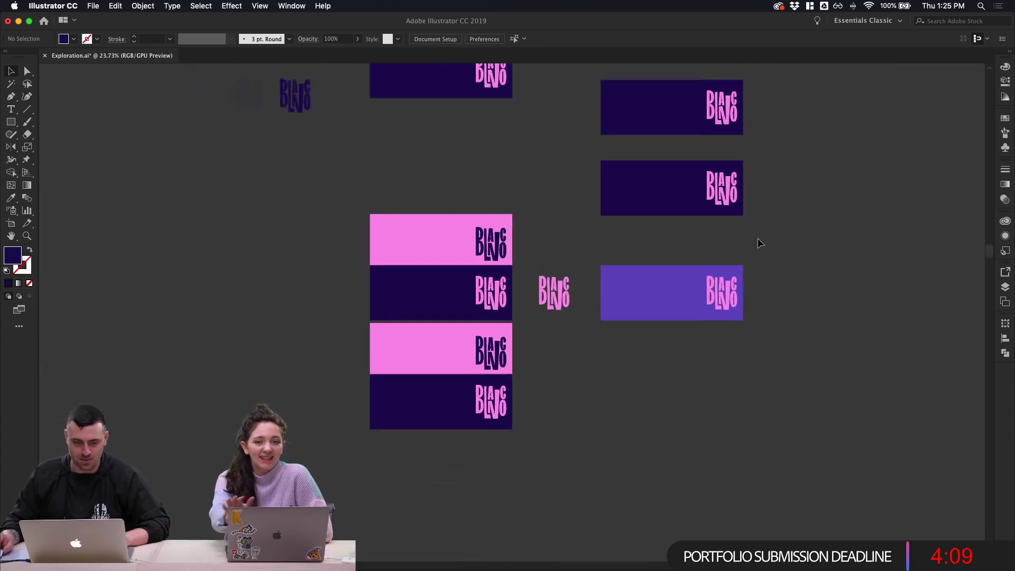
scroll(769, 256, down, 1)
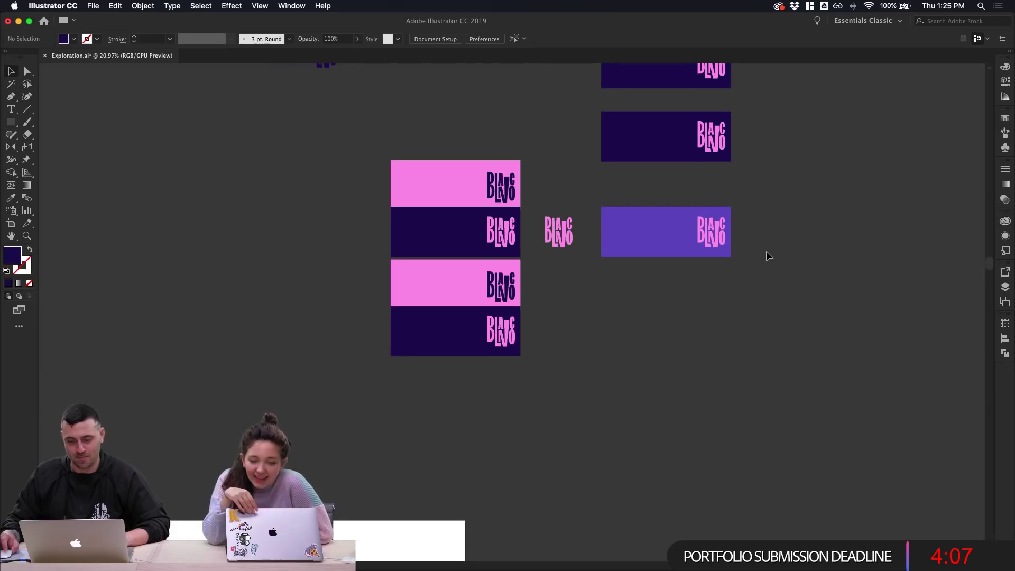
scroll(804, 299, down, 2)
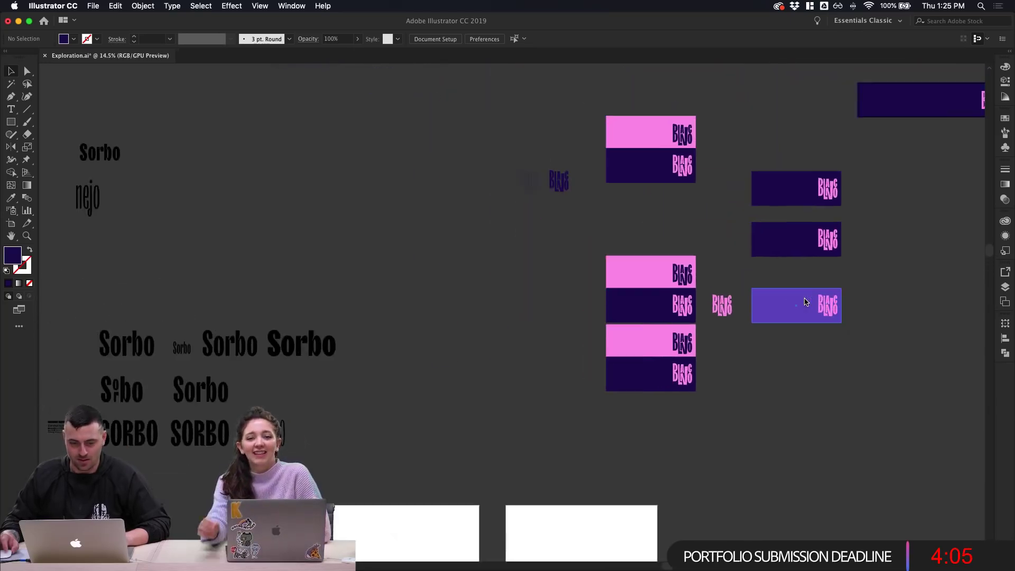
scroll(805, 302, up, 3)
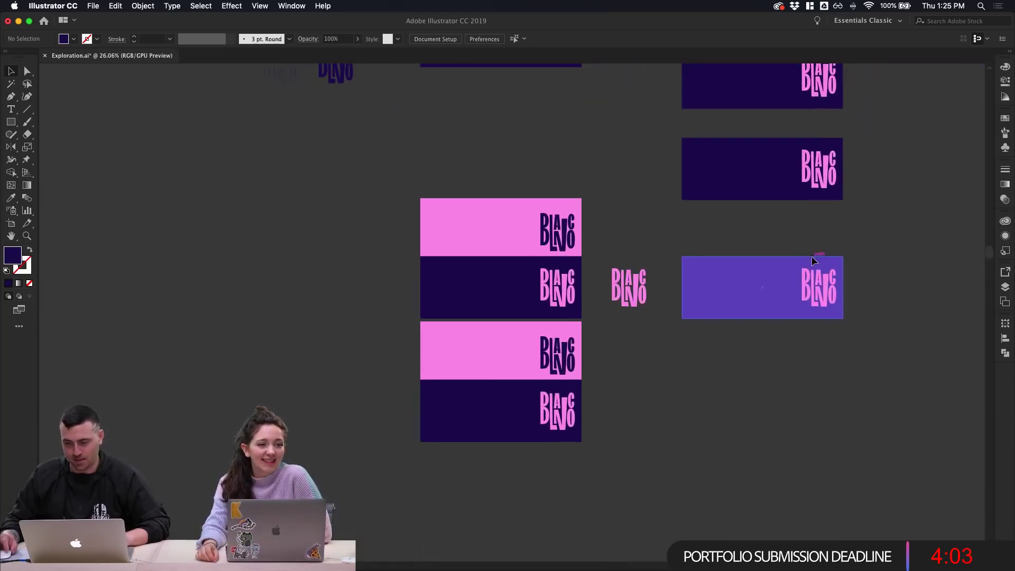
scroll(806, 244, up, 1)
scroll(902, 295, down, 3)
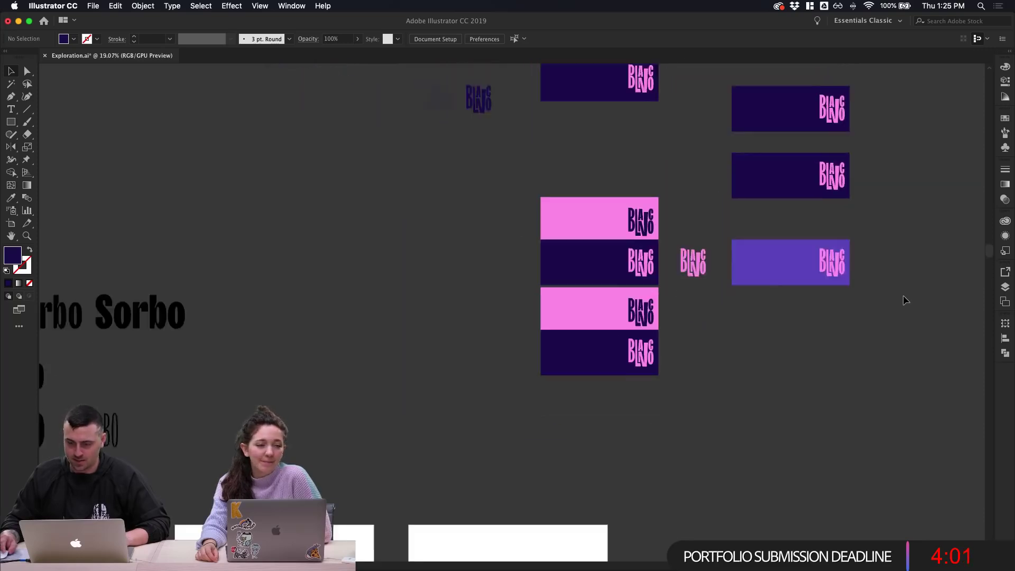
scroll(904, 299, down, 3)
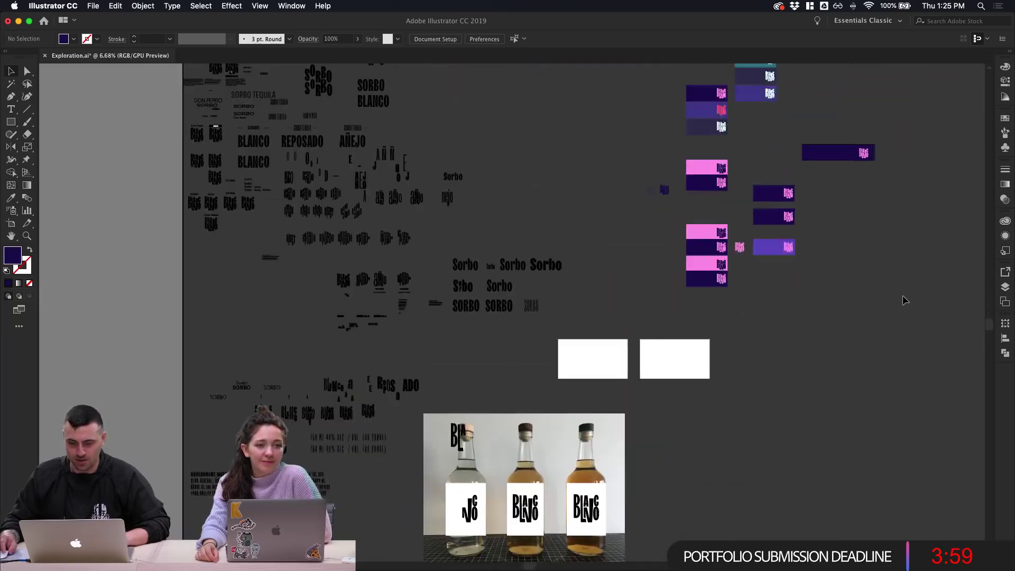
scroll(905, 299, up, 2)
scroll(906, 307, up, 3)
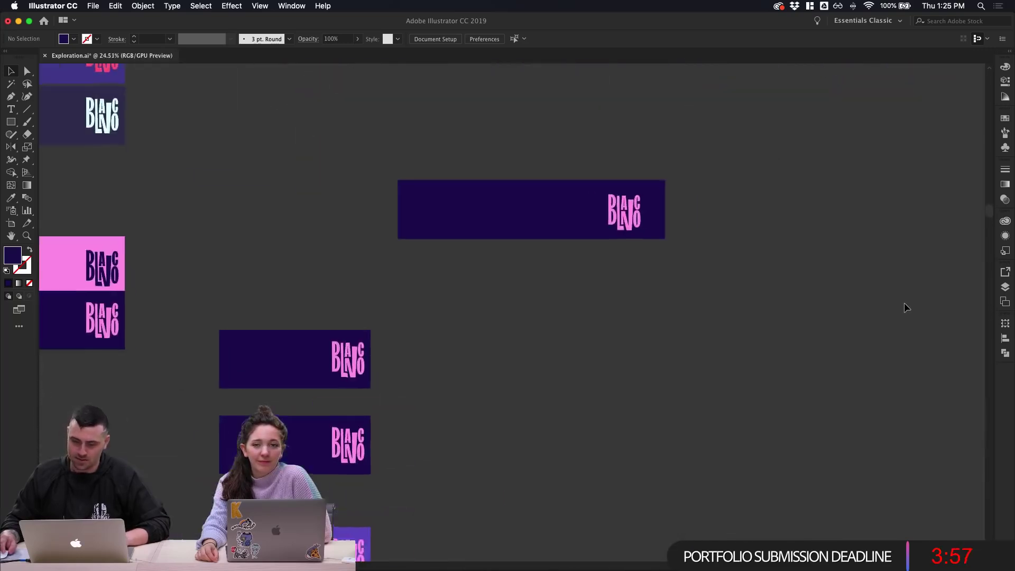
mouse_move(424, 567)
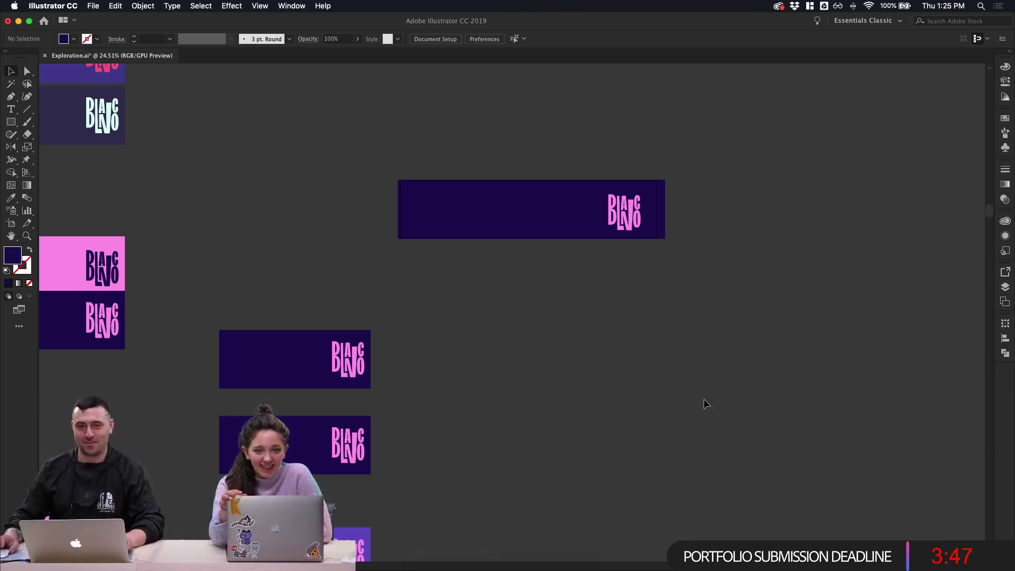
drag(623, 206, 468, 566)
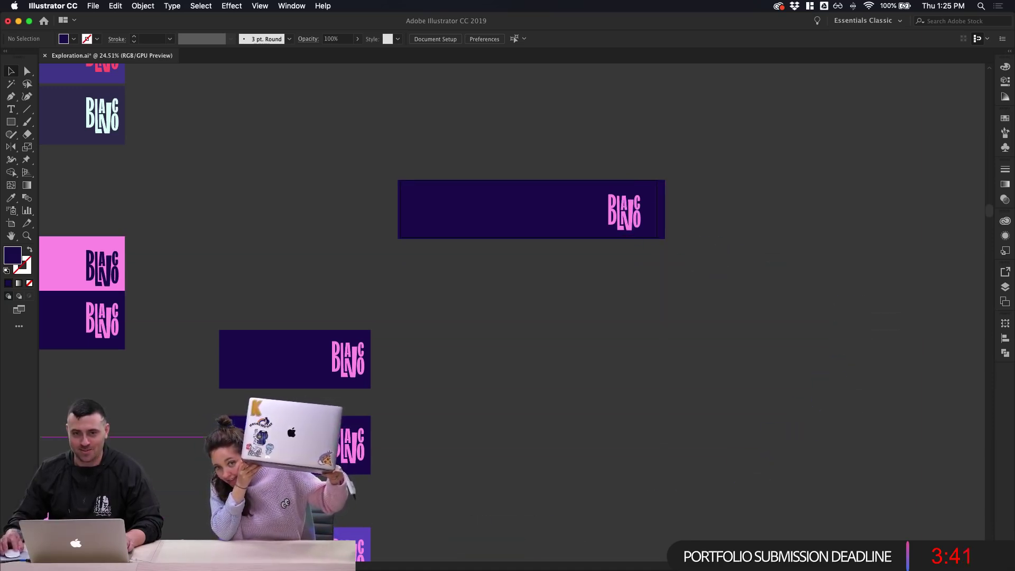
drag(468, 566, 613, 353)
key(super+z)
click(708, 349)
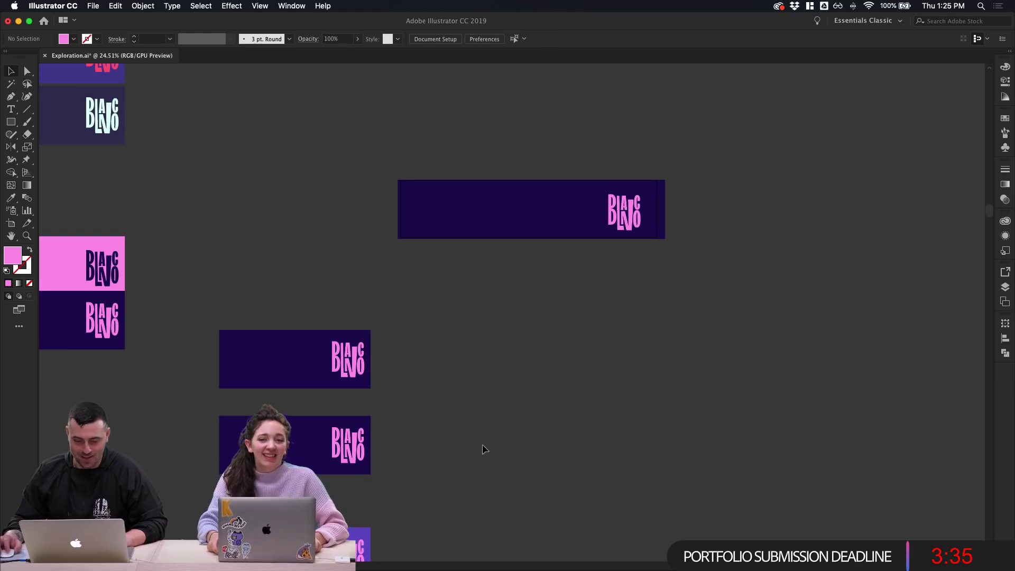
Switch to Chrome and bring up the Behance project being created
scroll(483, 447, down, 5)
scroll(456, 453, up, 4)
scroll(394, 445, left, 2)
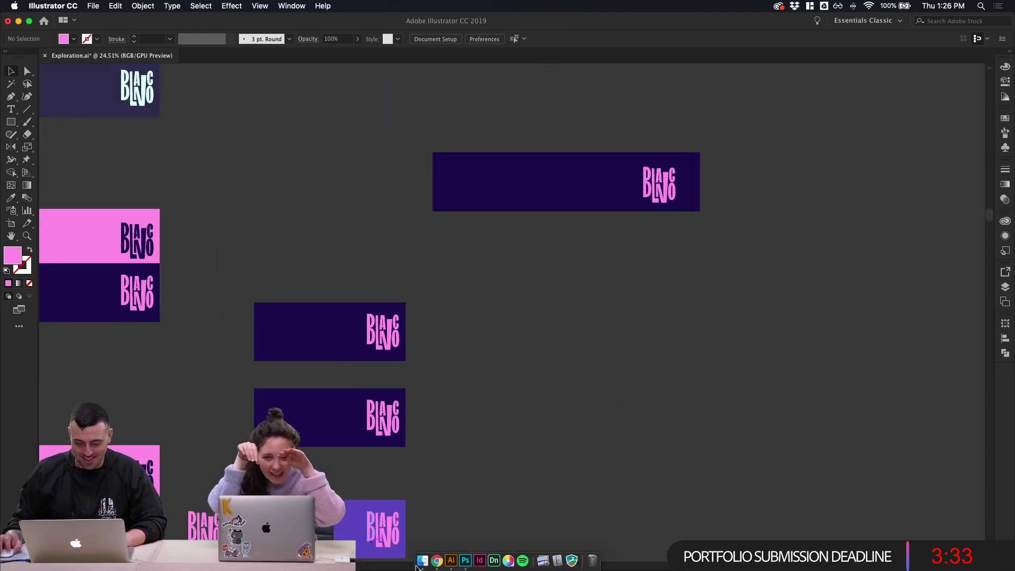
click(435, 562)
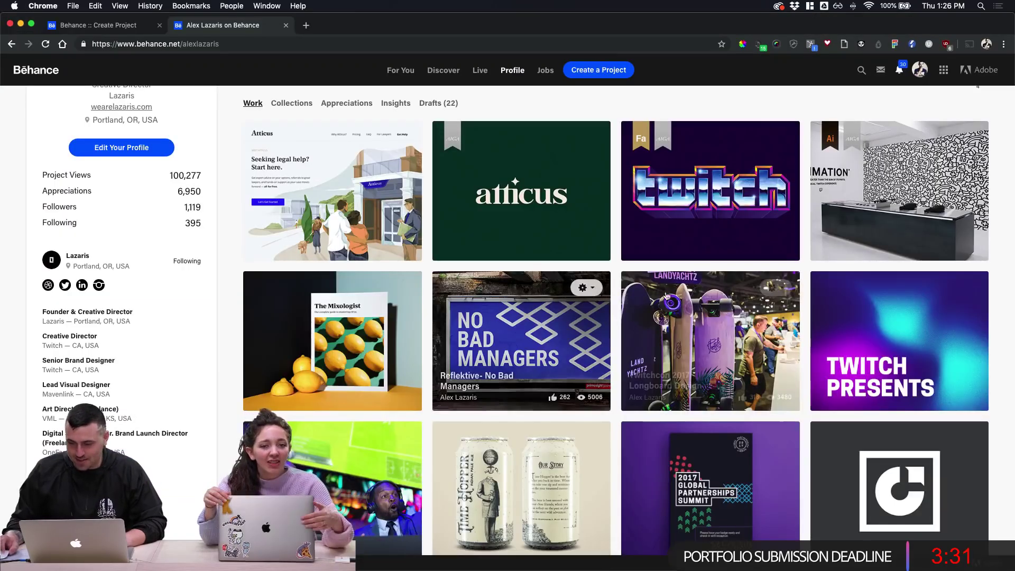
click(135, 29)
Review the project's images from the bottle mockups through the pink logo and tote bag to the final dark banner
scroll(588, 346, up, 10)
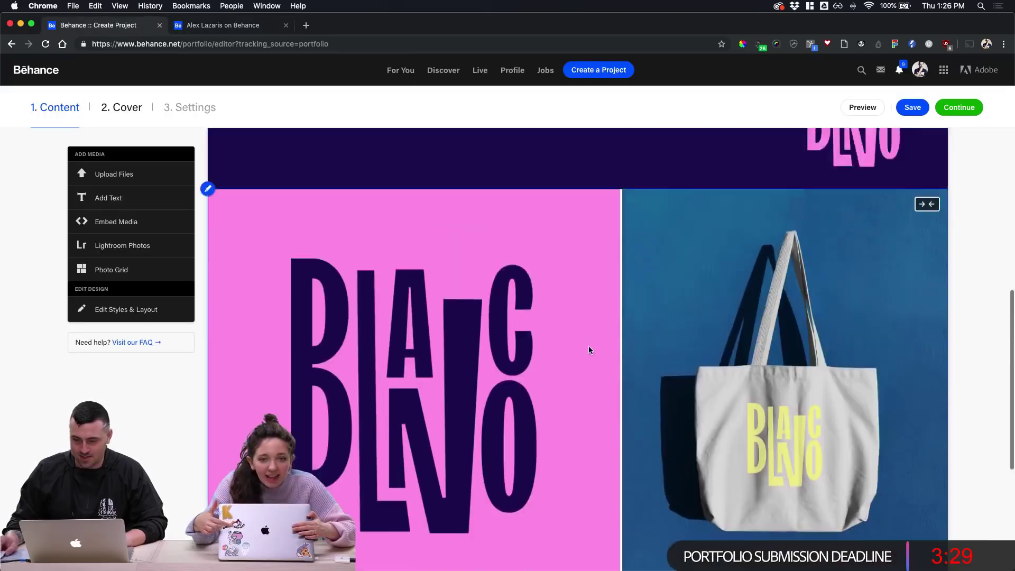
scroll(604, 357, up, 3)
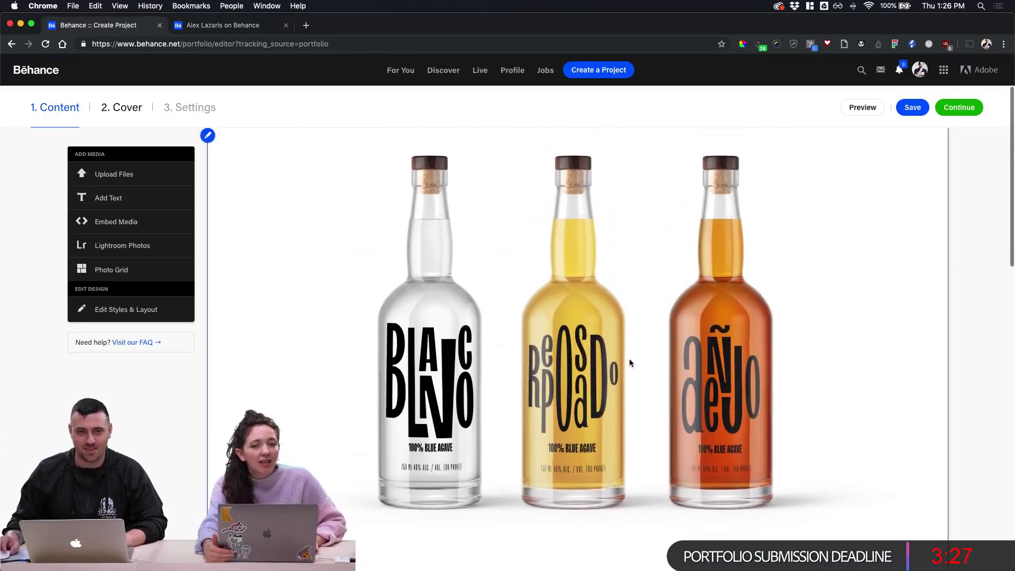
scroll(877, 350, up, 5)
scroll(884, 363, down, 10)
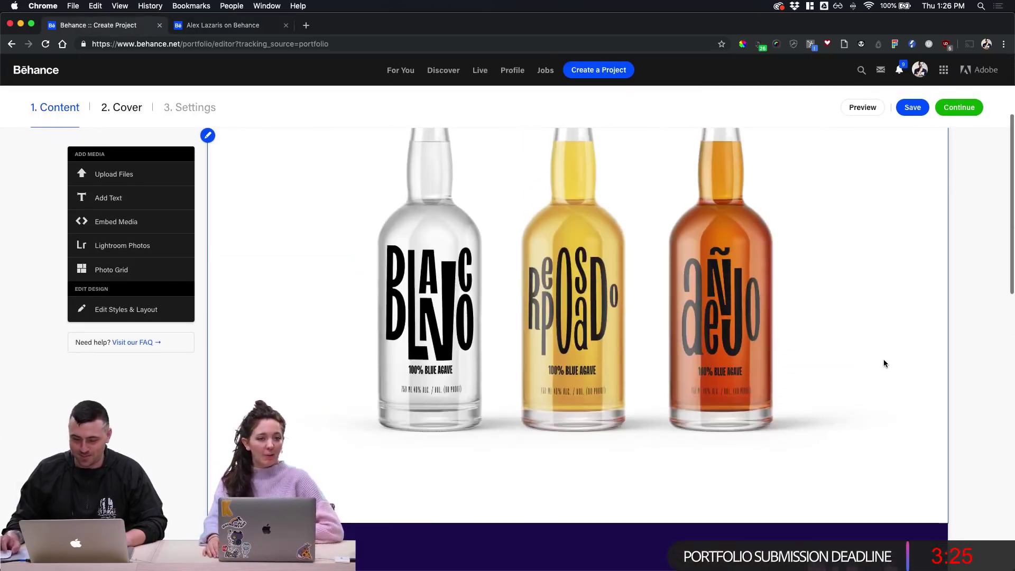
scroll(966, 319, up, 4)
scroll(967, 319, down, 3)
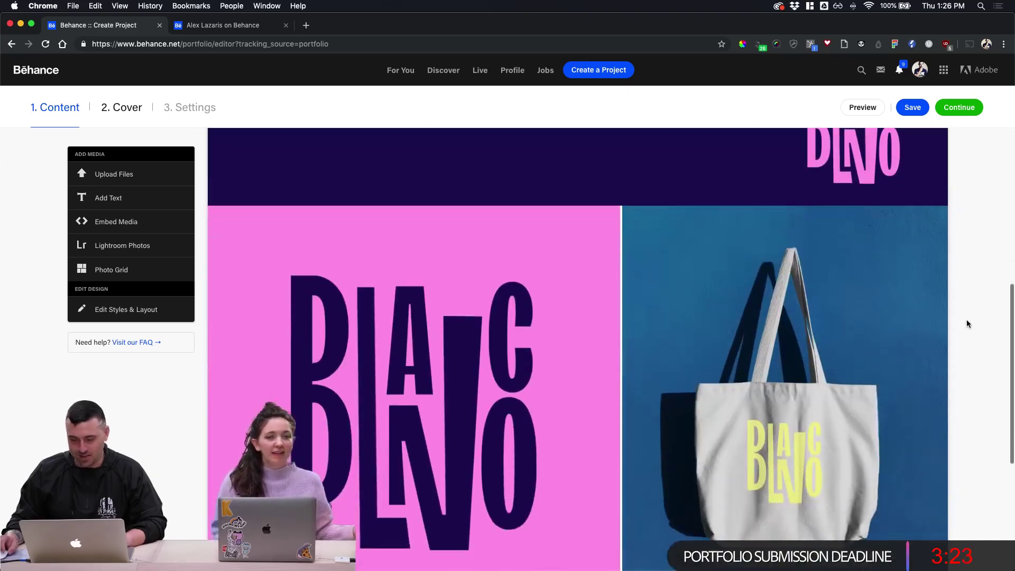
scroll(966, 319, down, 2)
scroll(833, 409, up, 1)
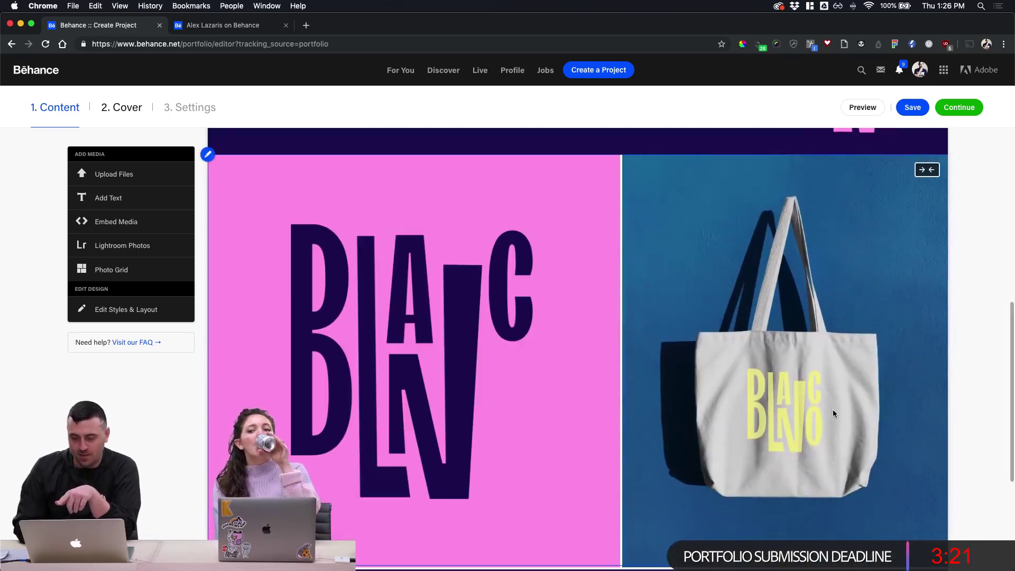
scroll(757, 448, down, 1)
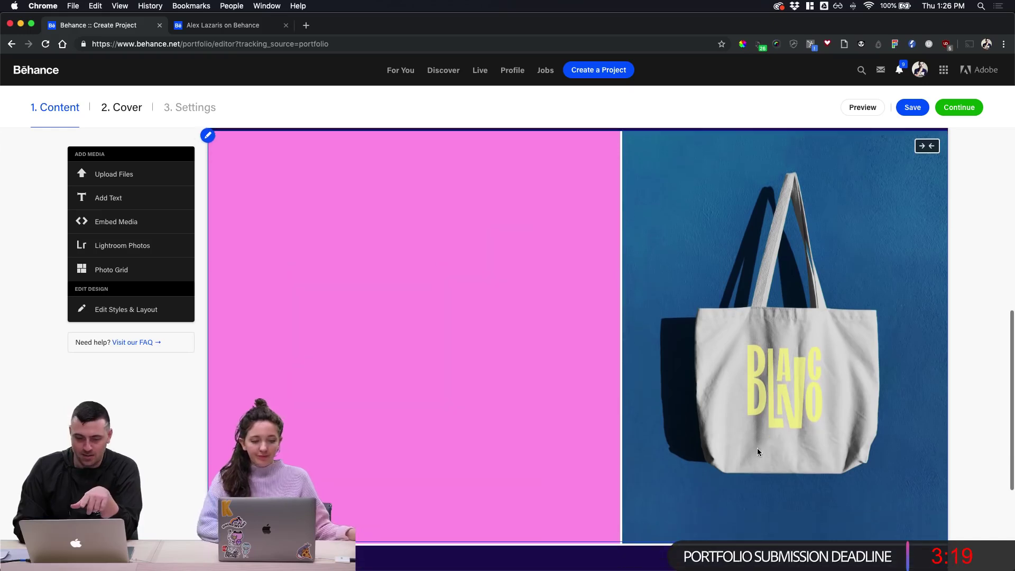
scroll(757, 451, up, 1)
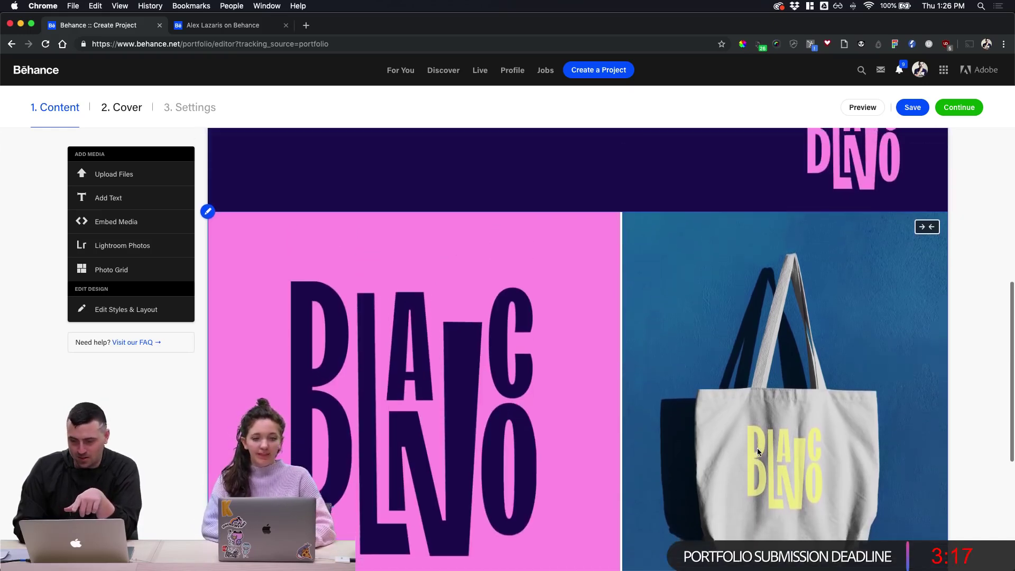
scroll(758, 451, down, 4)
scroll(759, 451, up, 8)
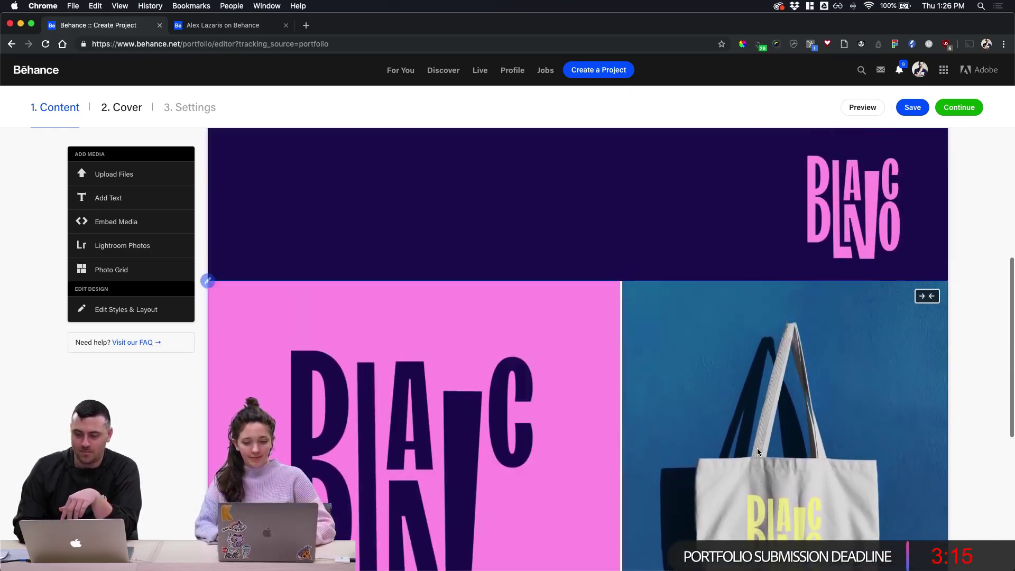
scroll(758, 451, down, 4)
scroll(693, 448, down, 3)
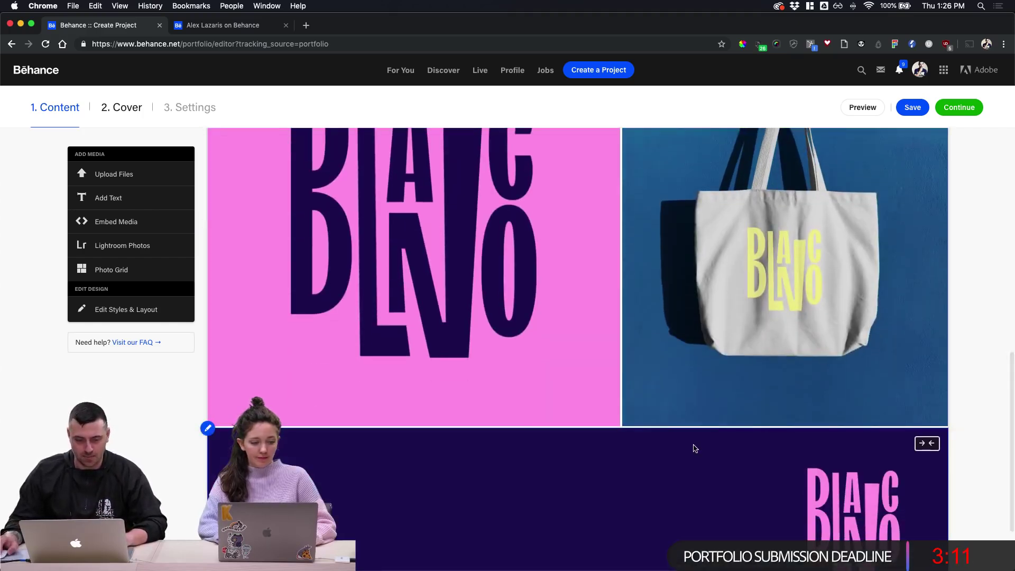
Try to import photos from Lightroom into the project
click(161, 247)
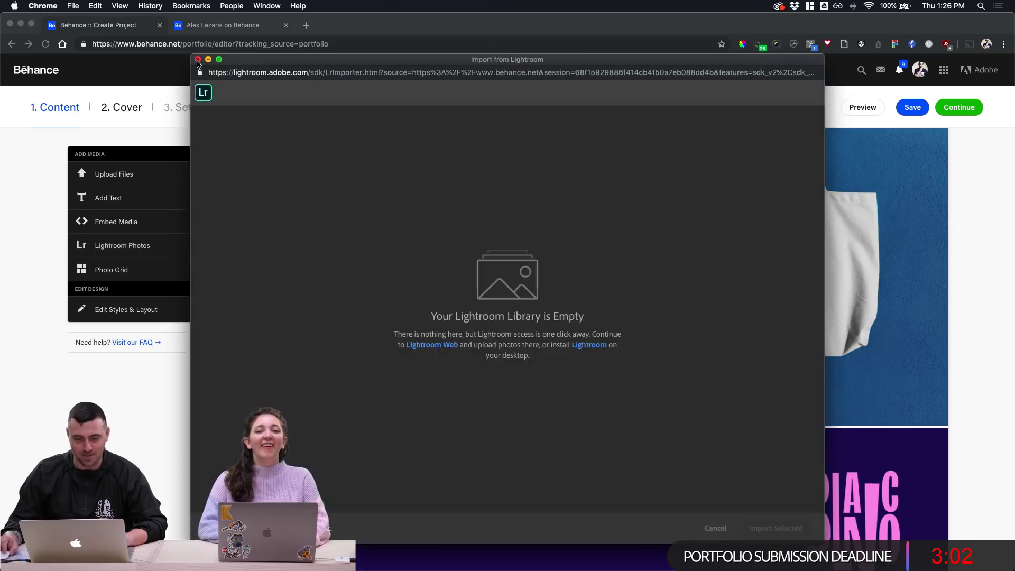
click(197, 59)
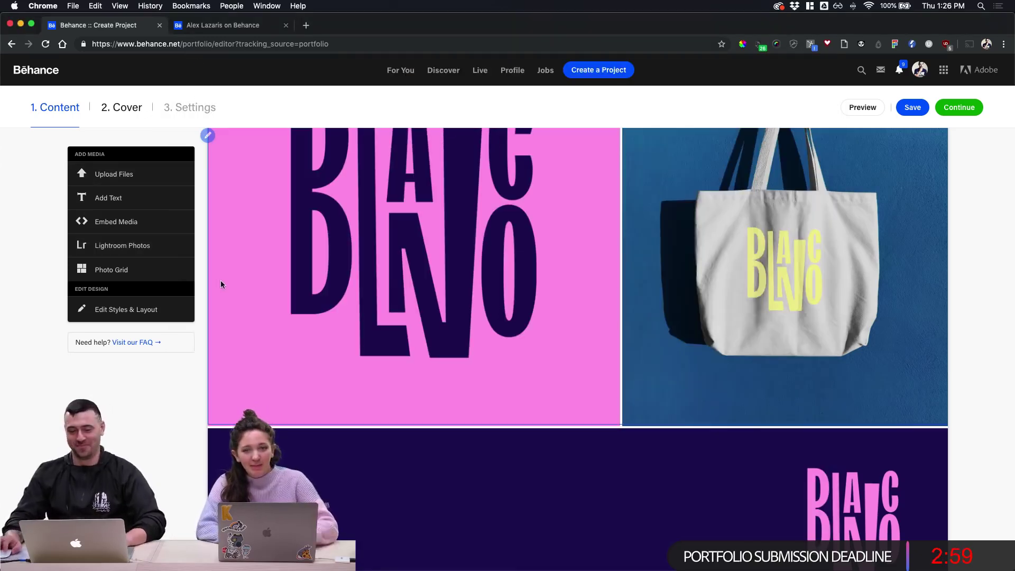
scroll(214, 278, up, 5)
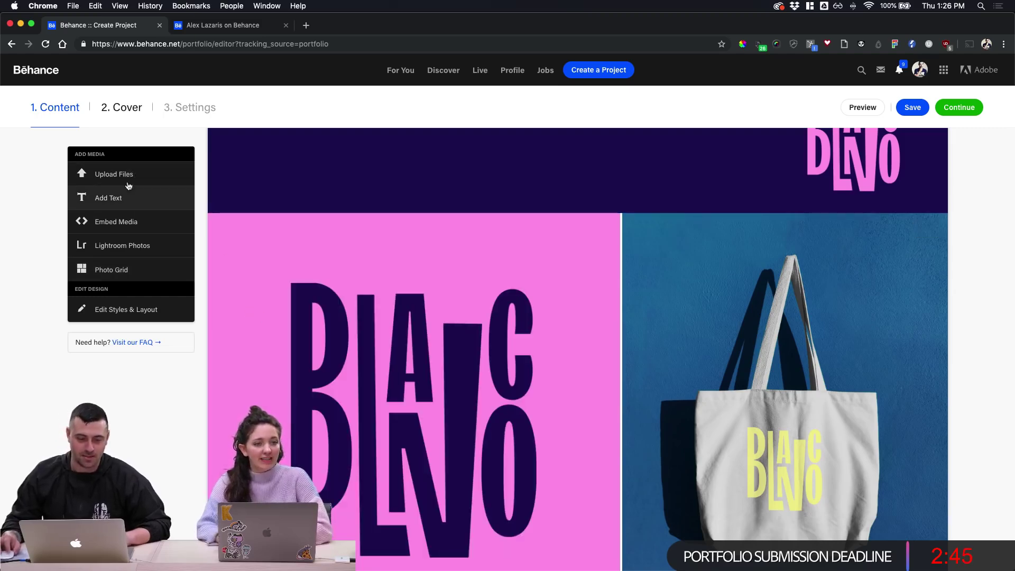
scroll(138, 203, up, 10)
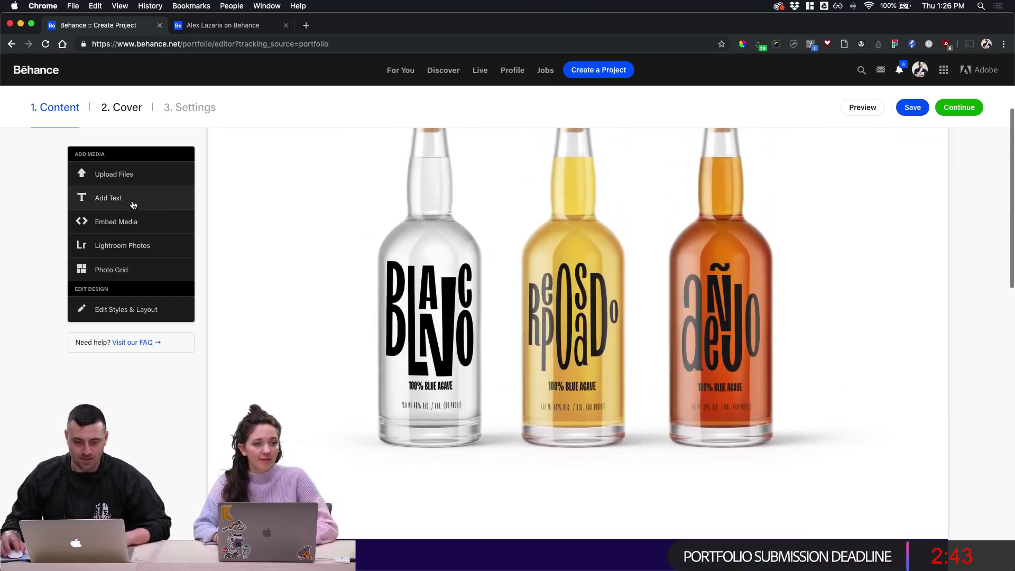
click(133, 200)
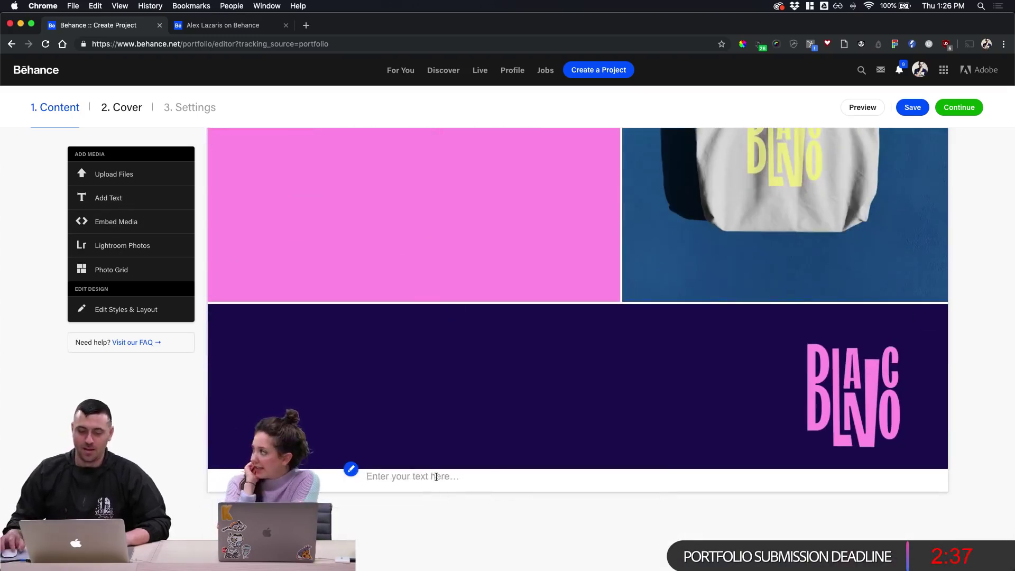
click(351, 469)
click(361, 529)
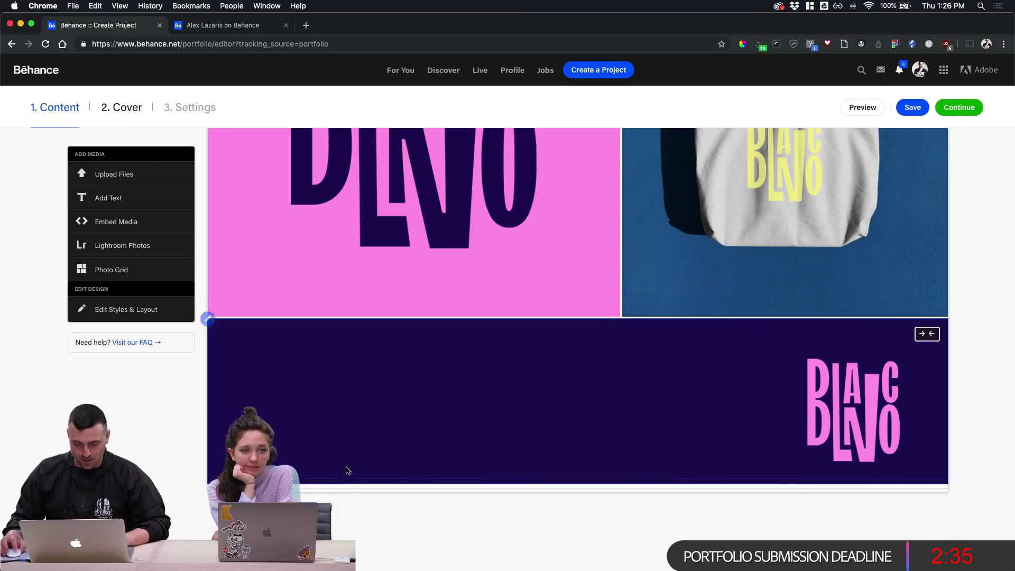
Insert a text block below the final dark banner reading "Sorbo is a tequila company"
click(581, 485)
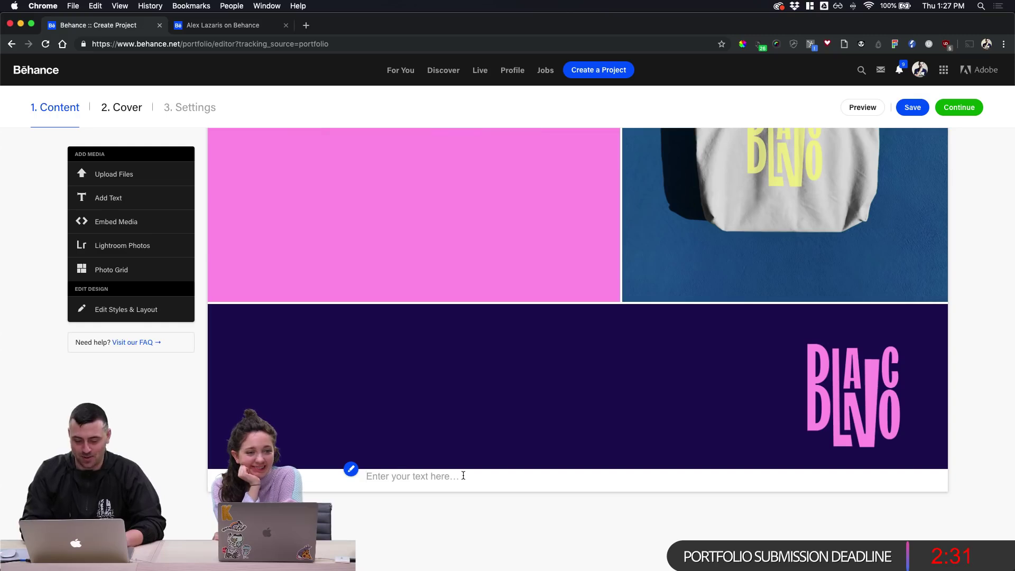
text(Sorro)
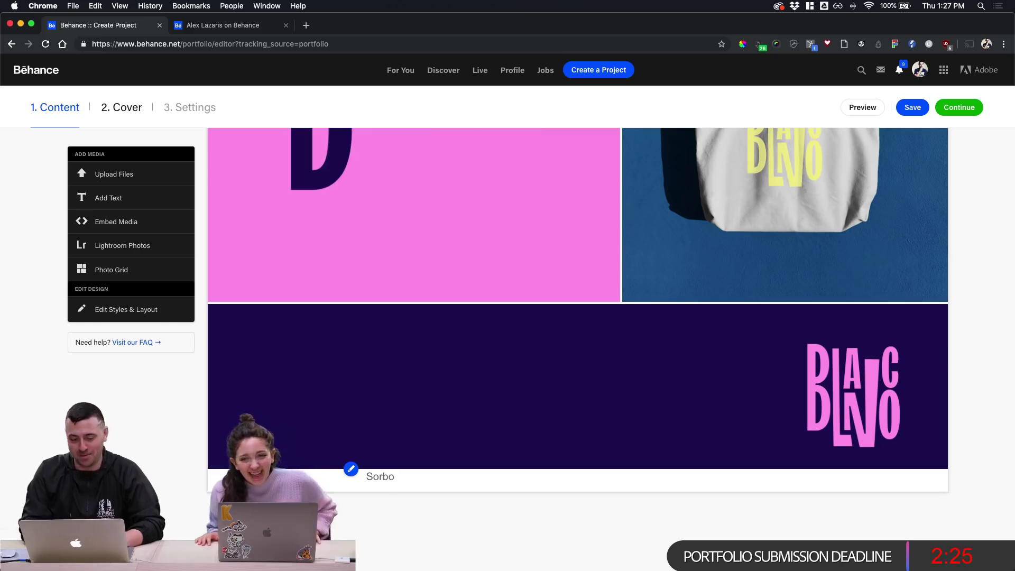
text( is a )
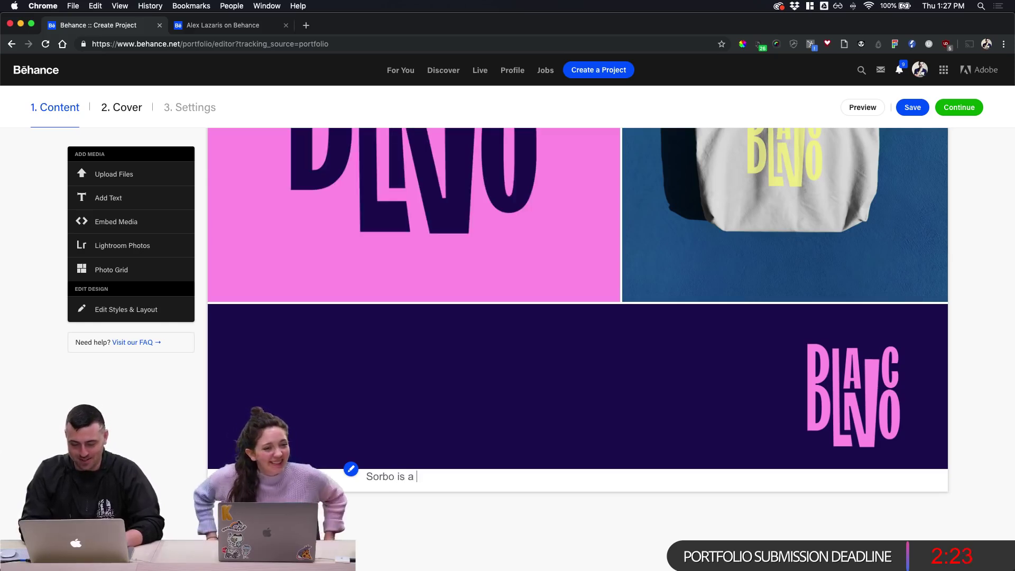
text(tequila company)
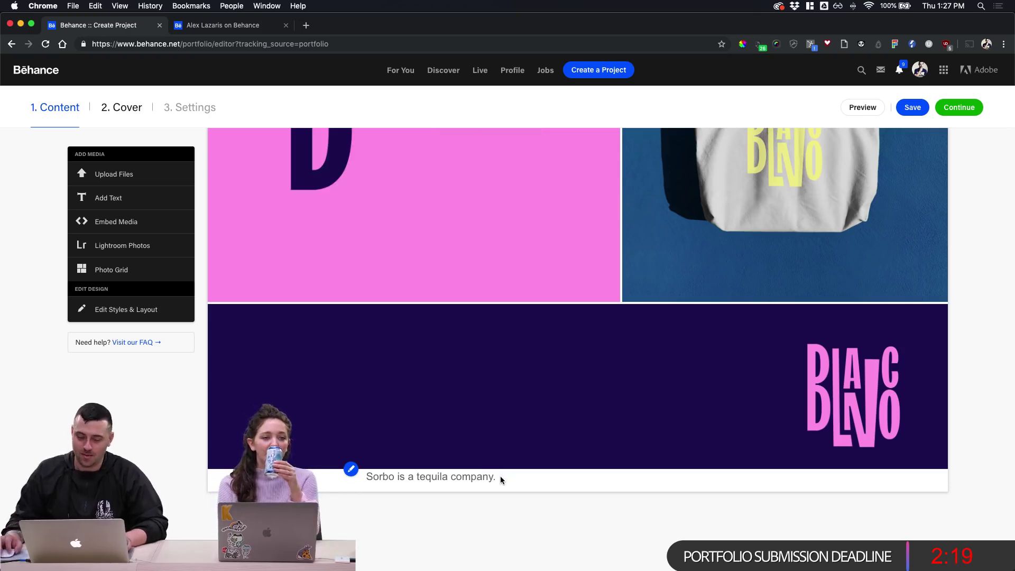
key(BackSpace)
key(Return)
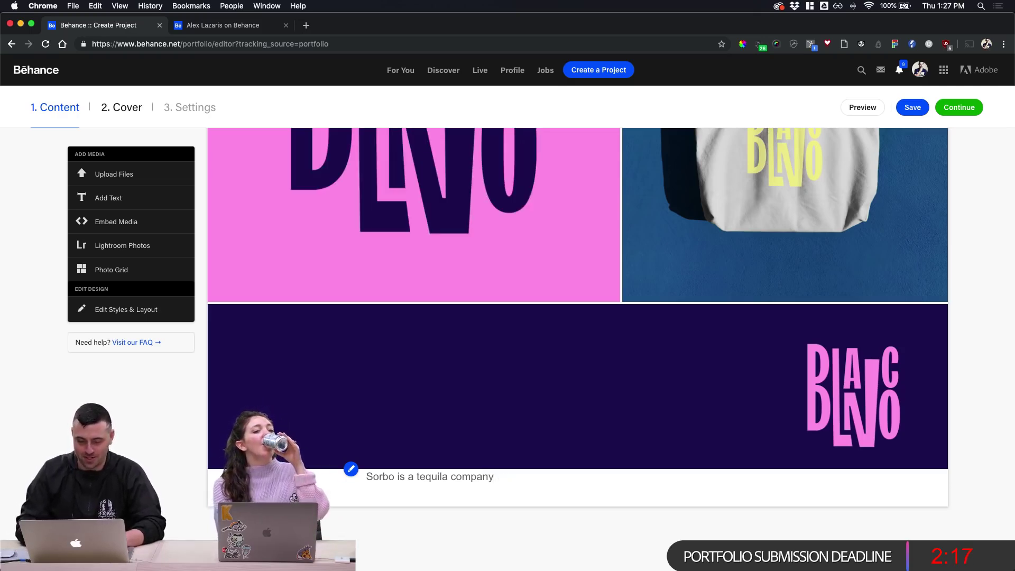
key(BackSpace)
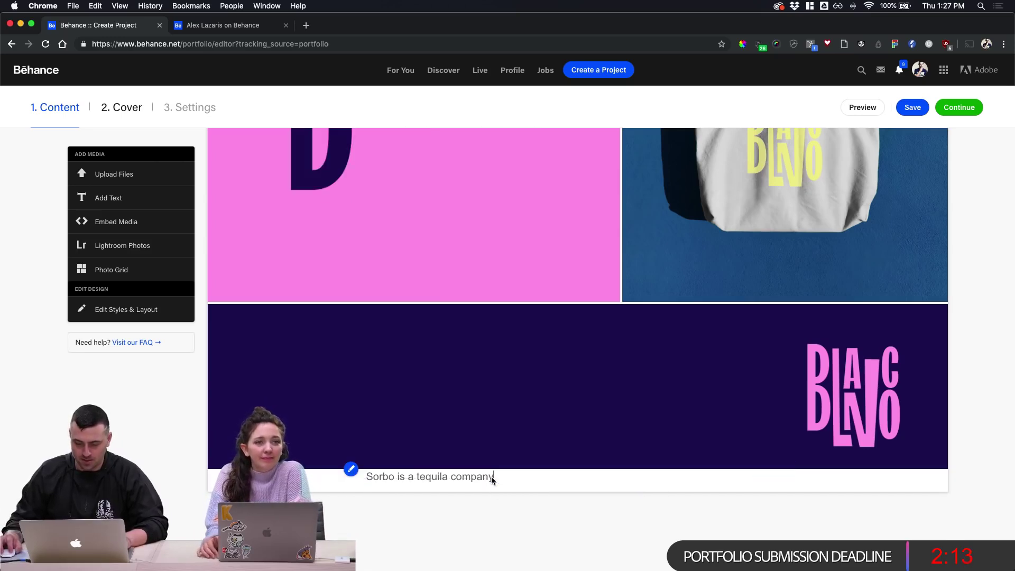
drag(495, 477, 418, 478)
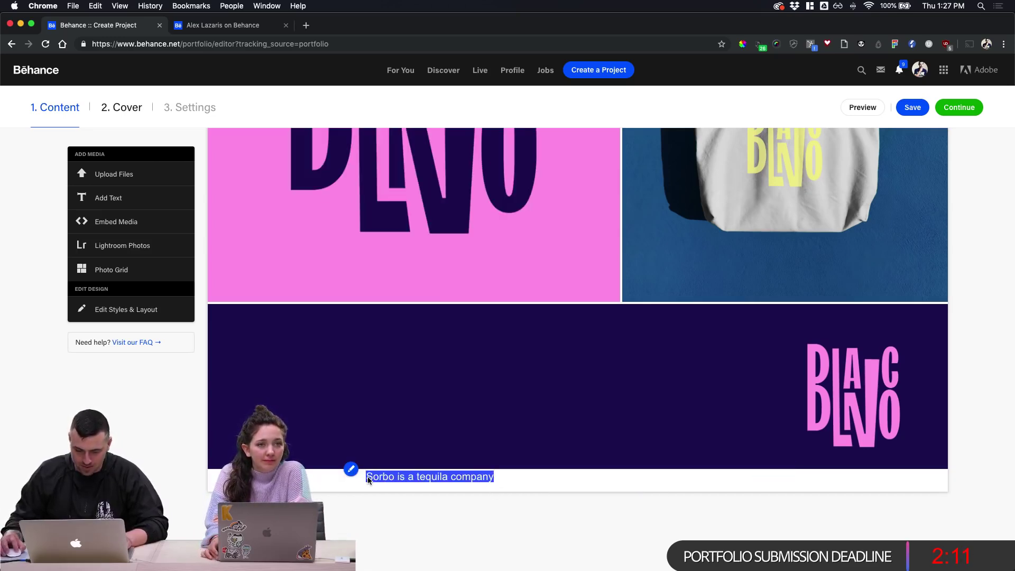
click(342, 452)
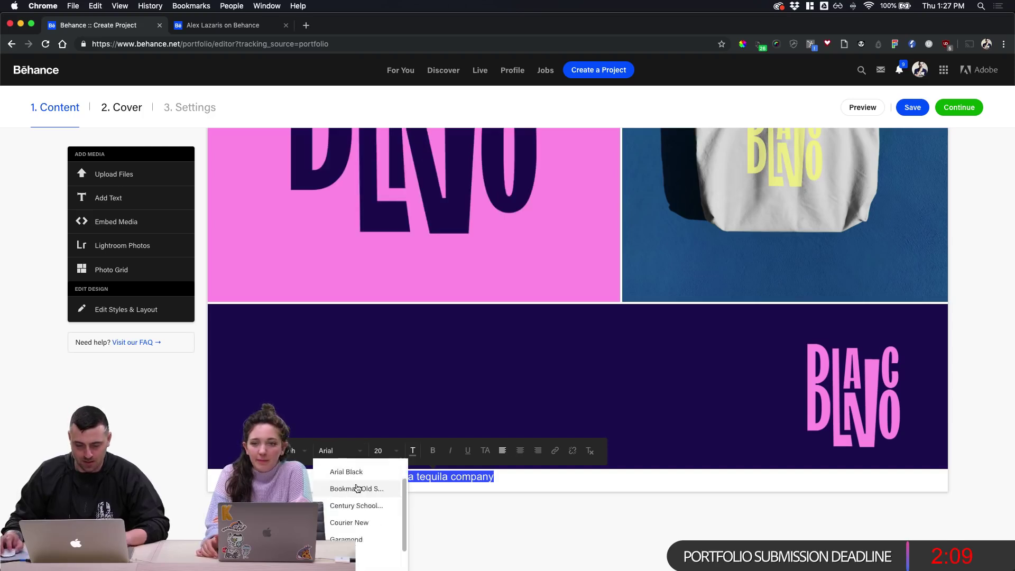
scroll(357, 497, down, 3)
click(592, 530)
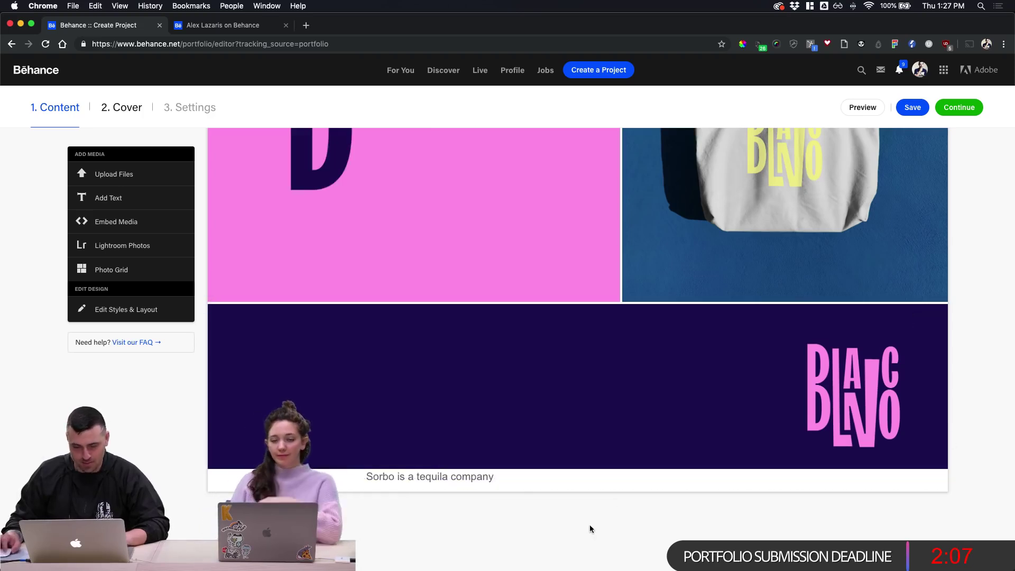
Try to add a second text block directly under the tequila company sentence
click(581, 484)
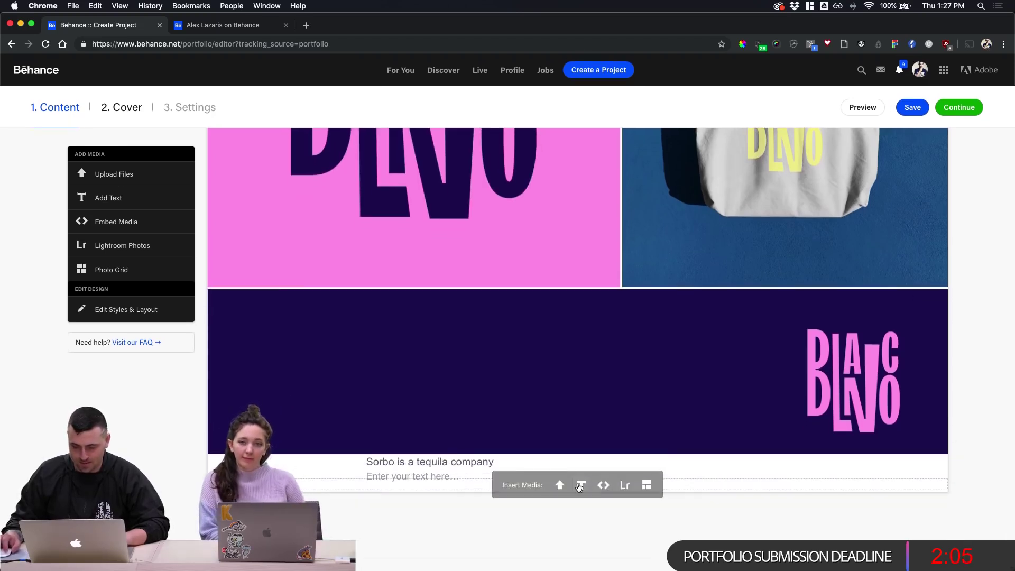
click(382, 476)
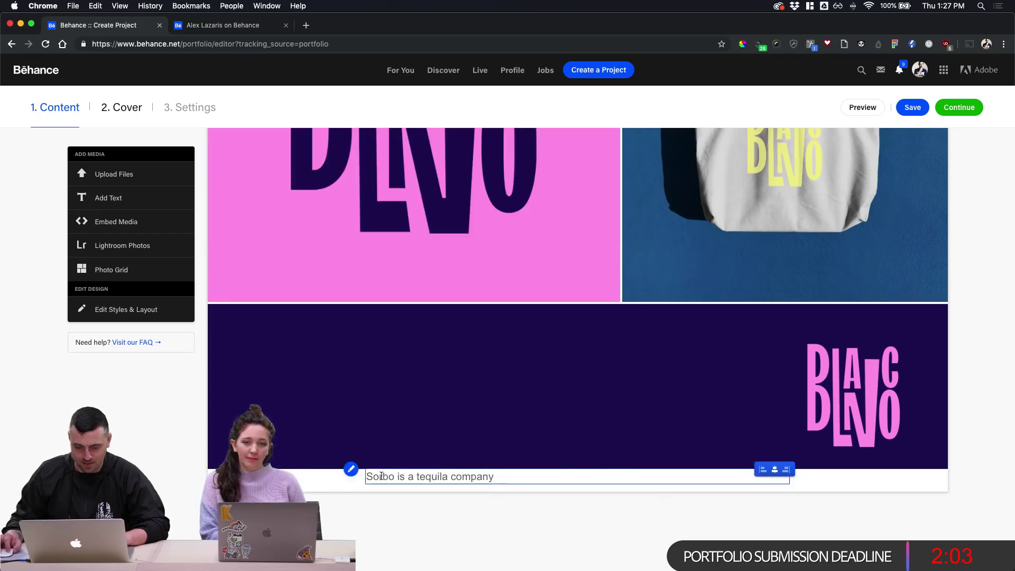
Reorder the project content so the tequila company text sits first, above the bottle image, and save the new order
click(352, 470)
click(370, 494)
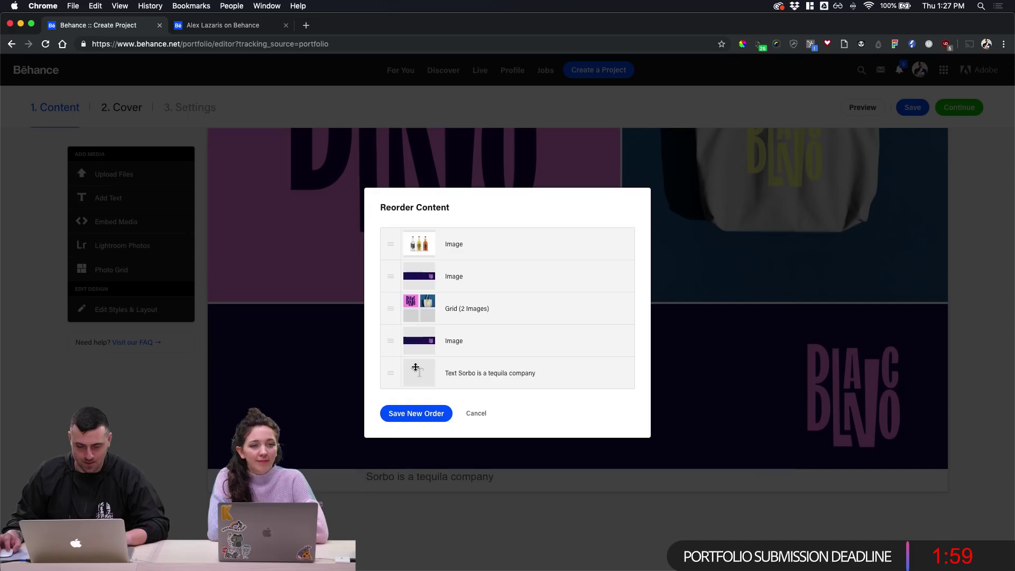
drag(401, 373, 392, 242)
click(418, 413)
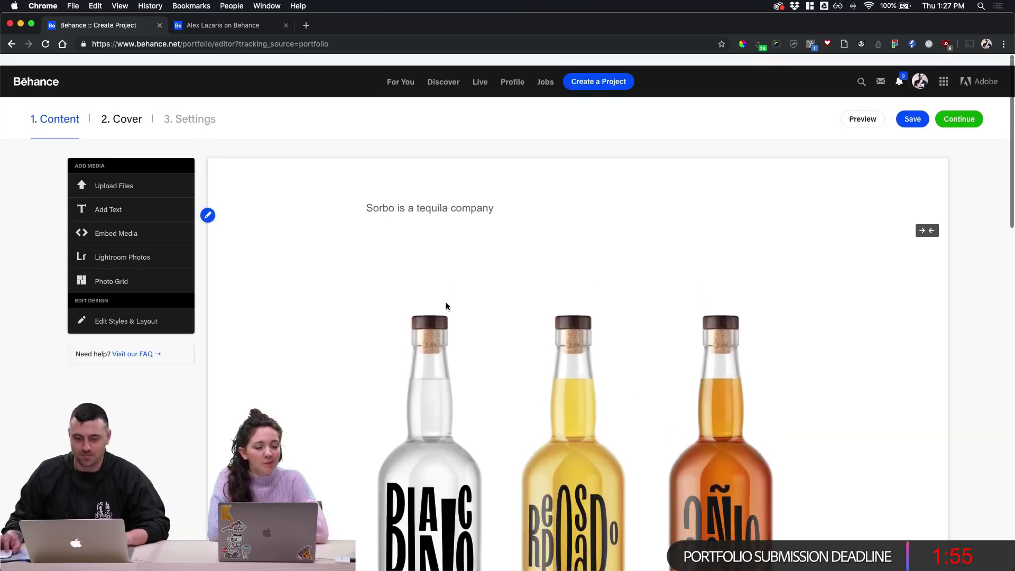
Add a line after the tequila company sentence and try Georgia and Bookman Old Style as its font
click(425, 197)
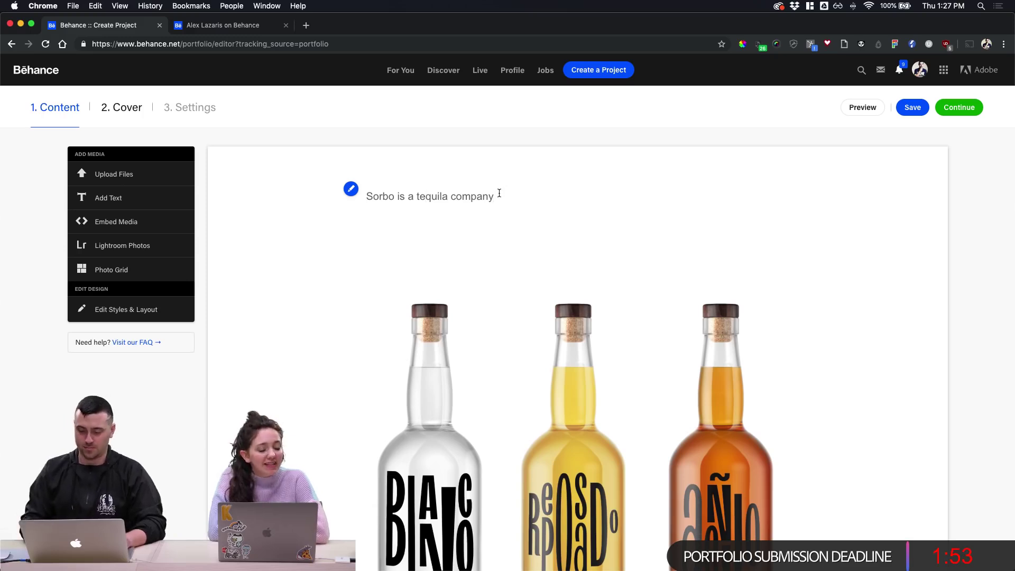
key(Return)
drag(495, 196, 366, 196)
click(340, 171)
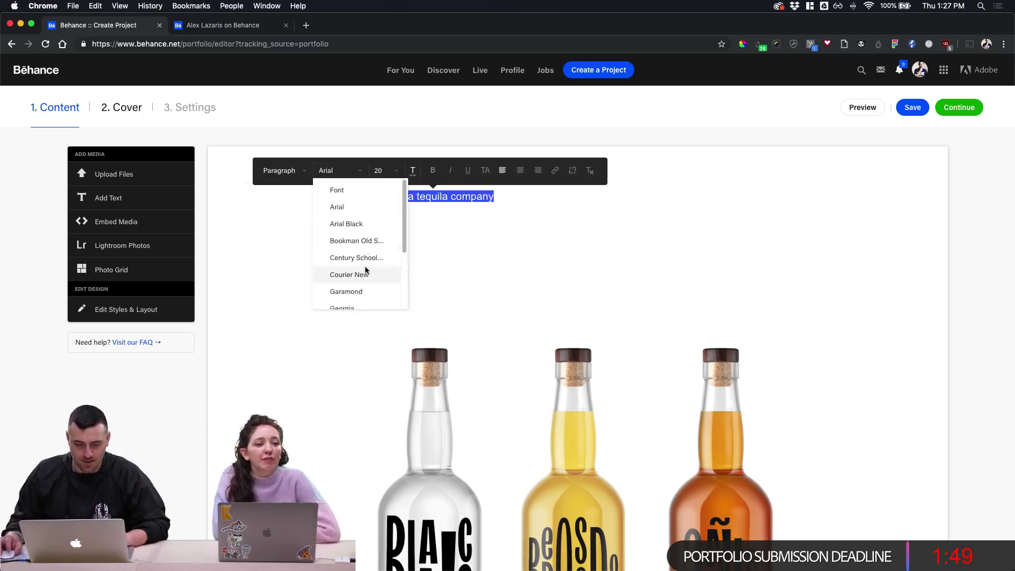
scroll(364, 259, down, 5)
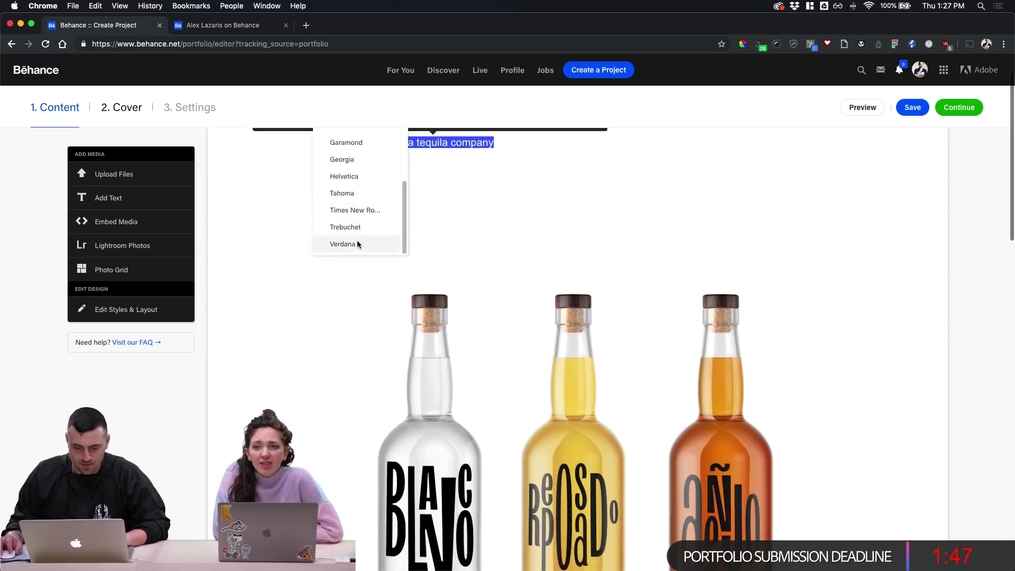
scroll(353, 238, up, 2)
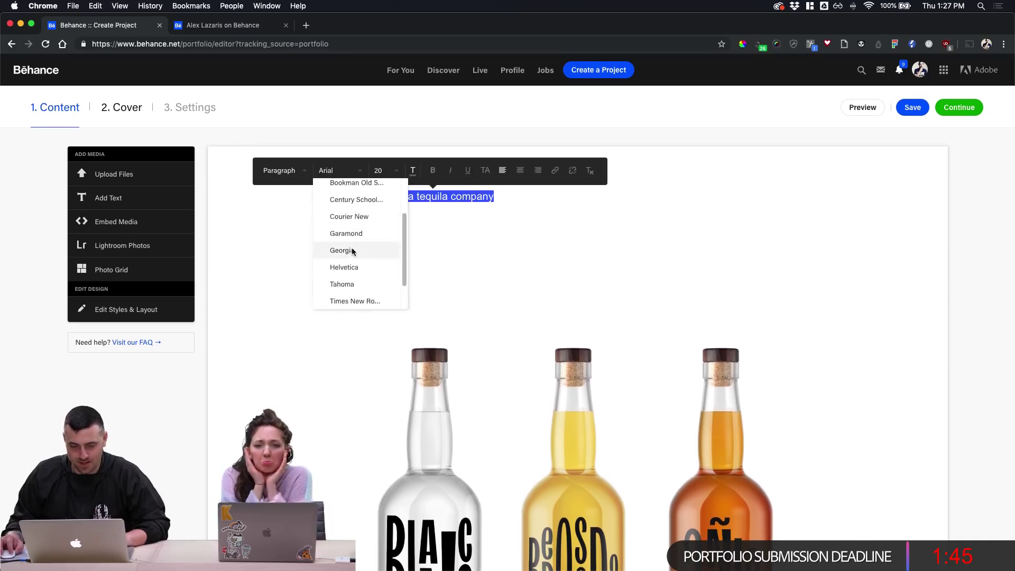
click(351, 248)
click(356, 175)
scroll(346, 203, up, 3)
click(348, 220)
click(349, 171)
click(362, 234)
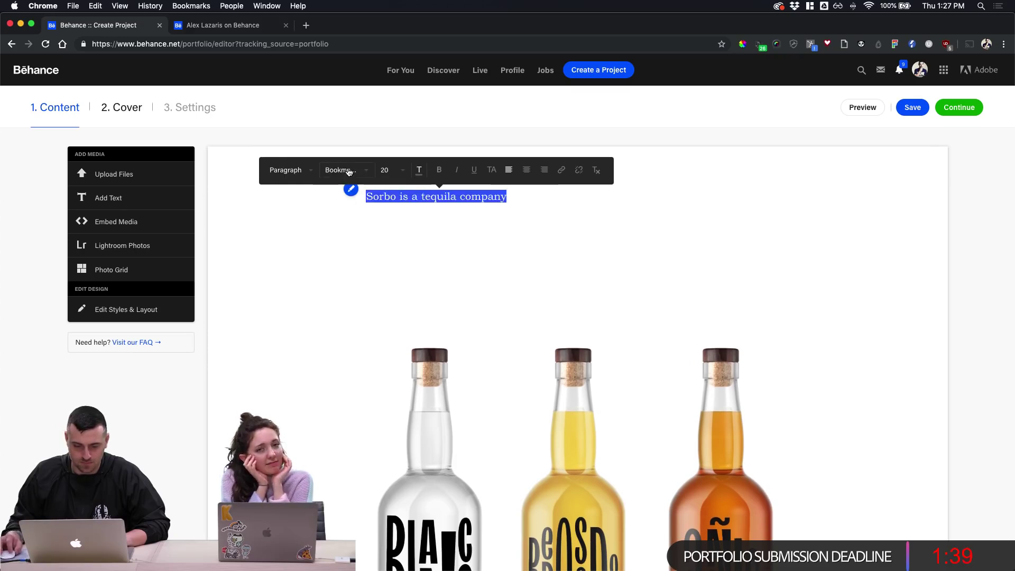
Set the font of the tequila company sentence to Courier New
click(349, 172)
click(354, 272)
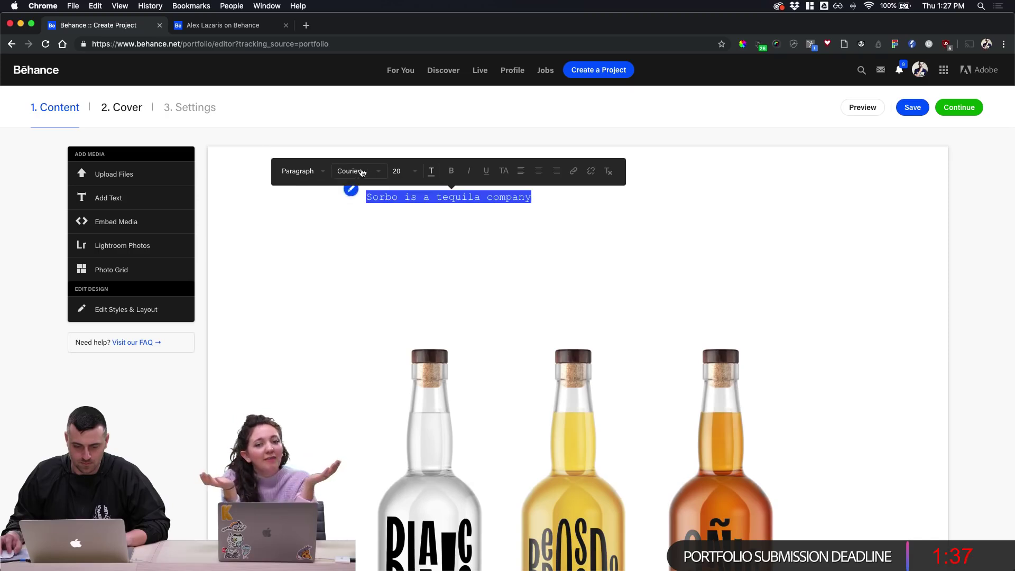
click(432, 195)
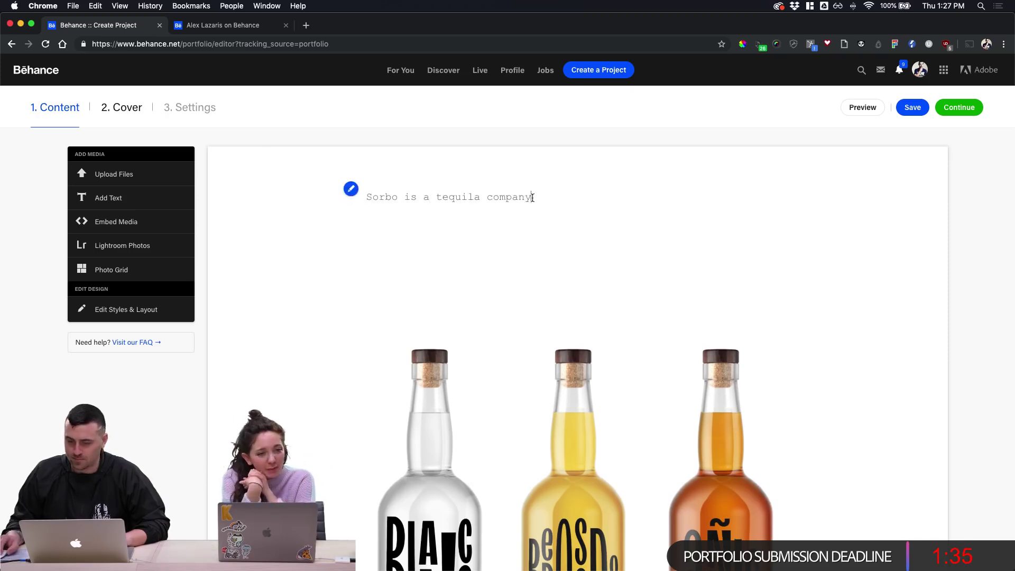
Select the whole tequila company sentence and make it bold
click(532, 198)
click(370, 196)
key(super+a)
click(371, 197)
key(super+a)
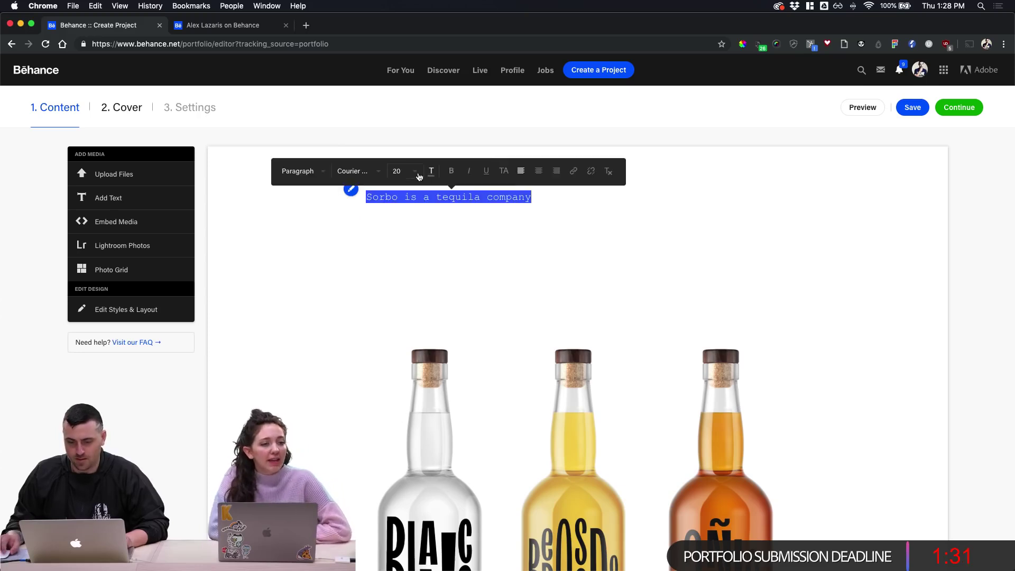
click(442, 199)
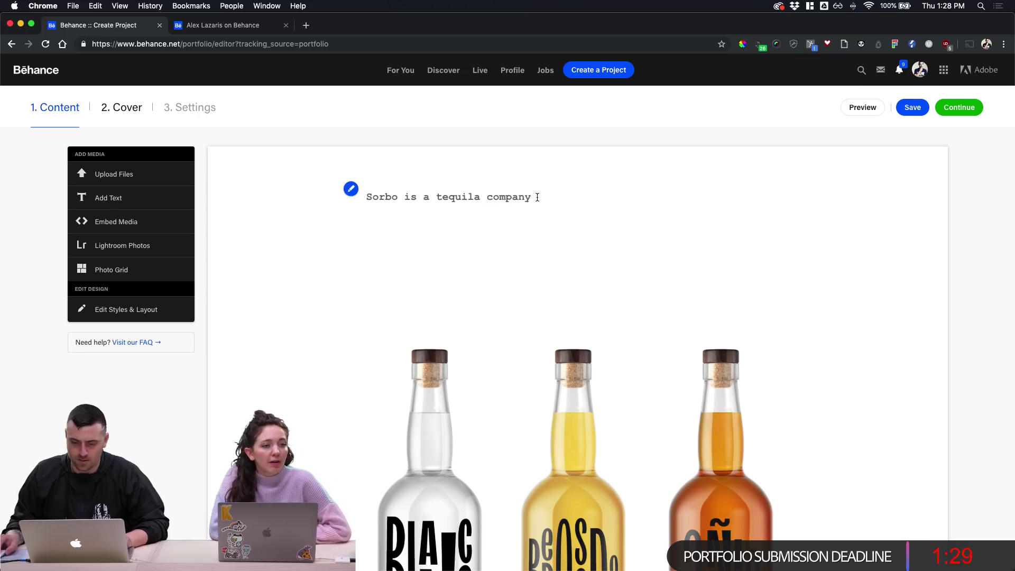
Change the text color of the tequila company sentence to black, 000000
drag(532, 198, 362, 198)
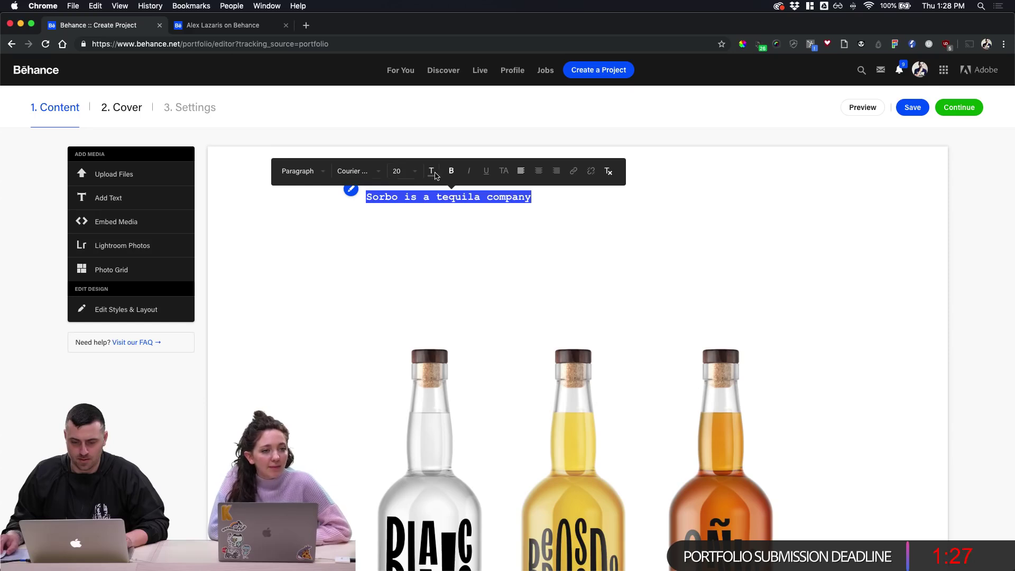
click(431, 171)
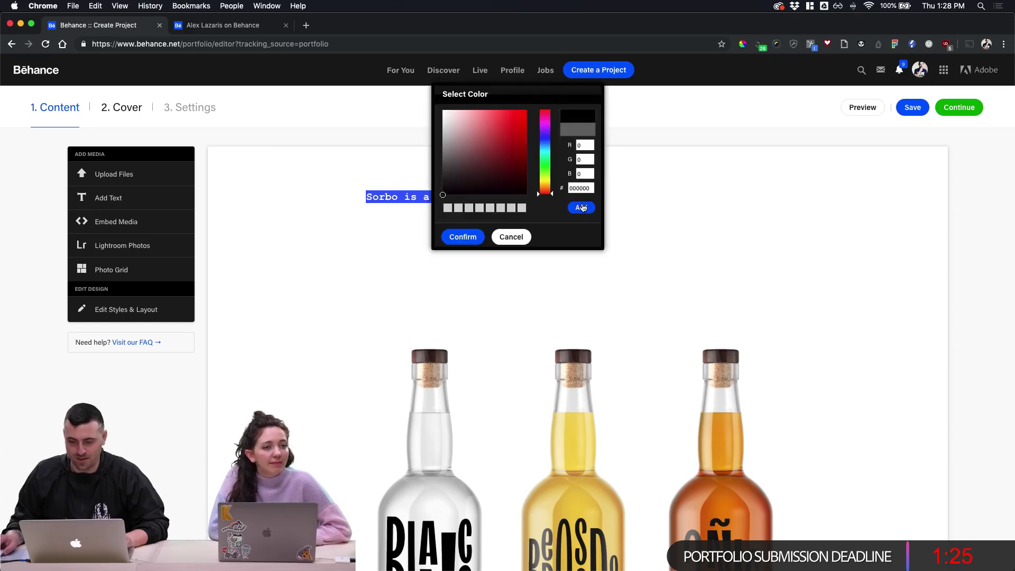
click(476, 237)
click(493, 198)
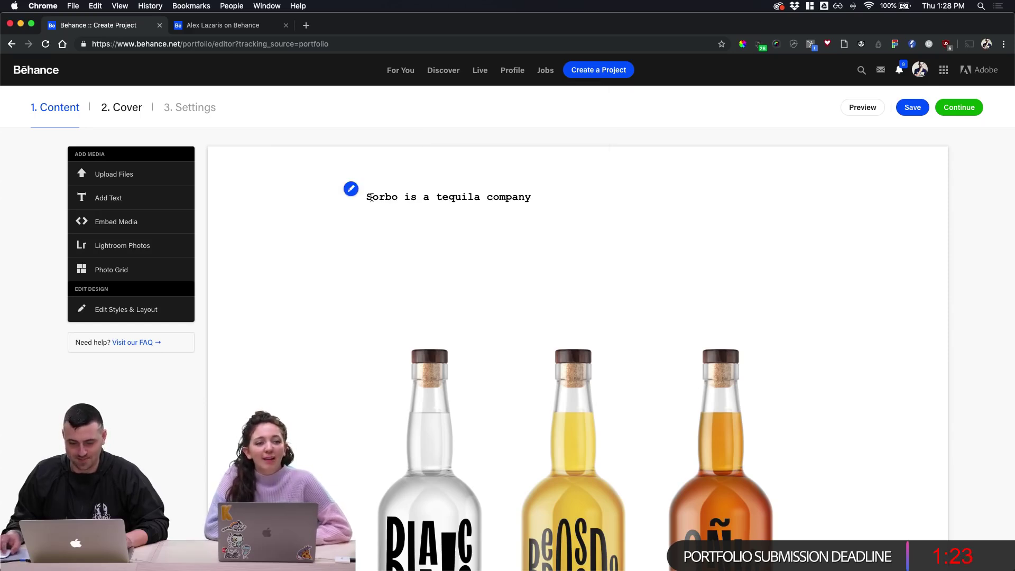
Reduce the font size of the tequila company sentence to 15
key(super+a)
click(388, 199)
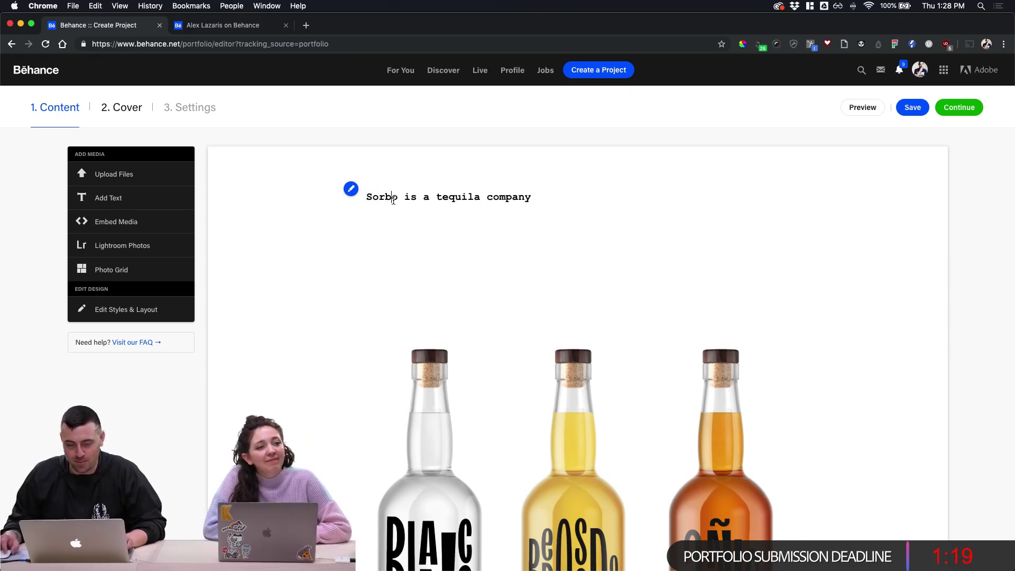
drag(541, 198, 365, 197)
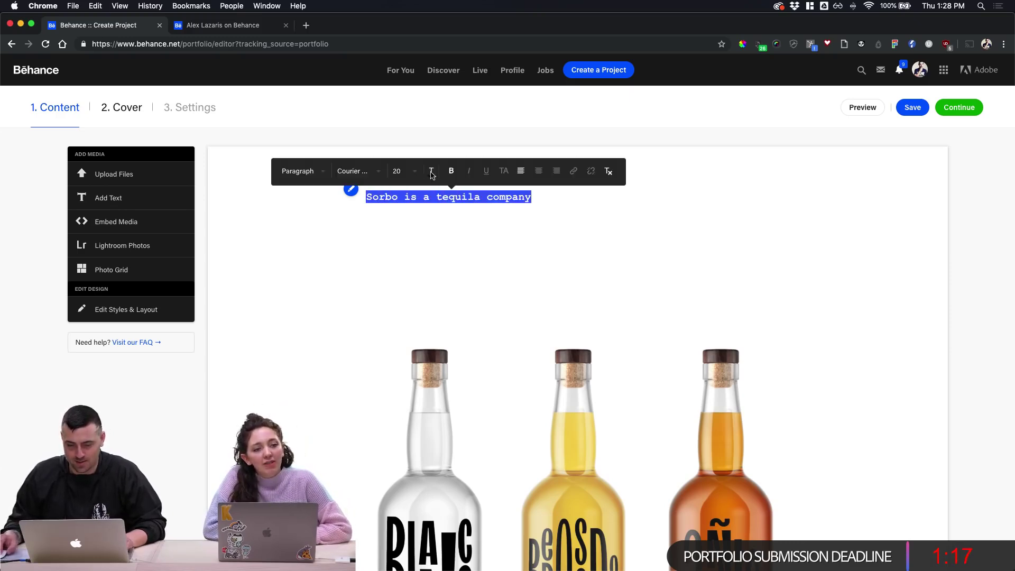
click(414, 175)
scroll(431, 264, down, 1)
click(420, 263)
click(414, 198)
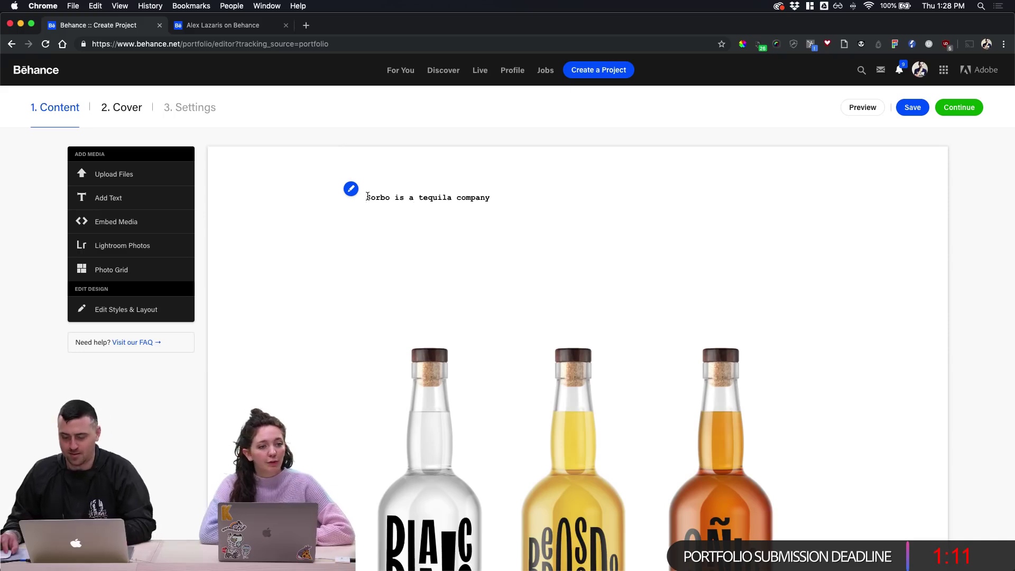
Try to push the tequila company sentence lower with five blank lines above it
key(Return)
key(Return)
key(Return)
key(Return)
key(Return)
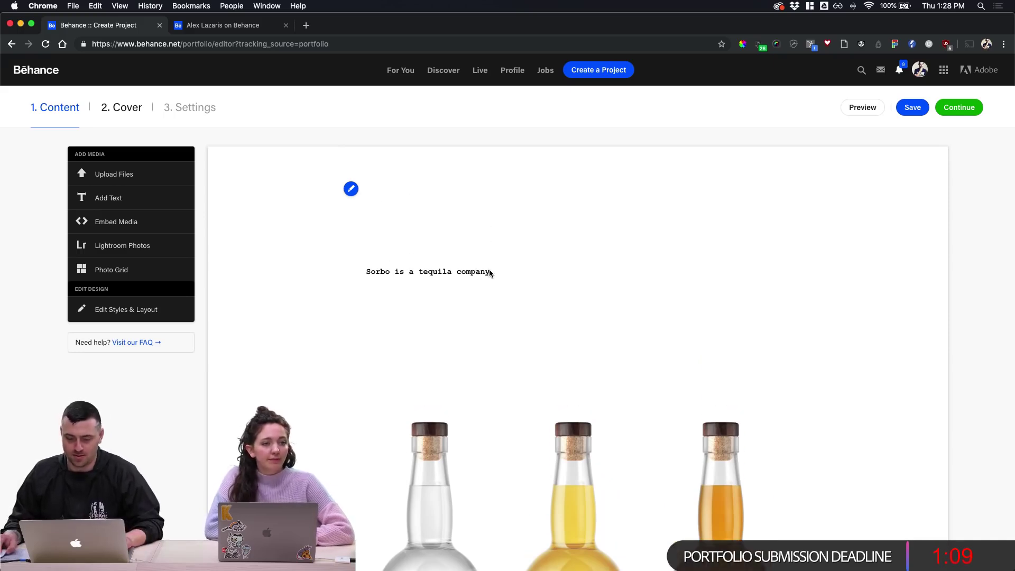
double_click(386, 270)
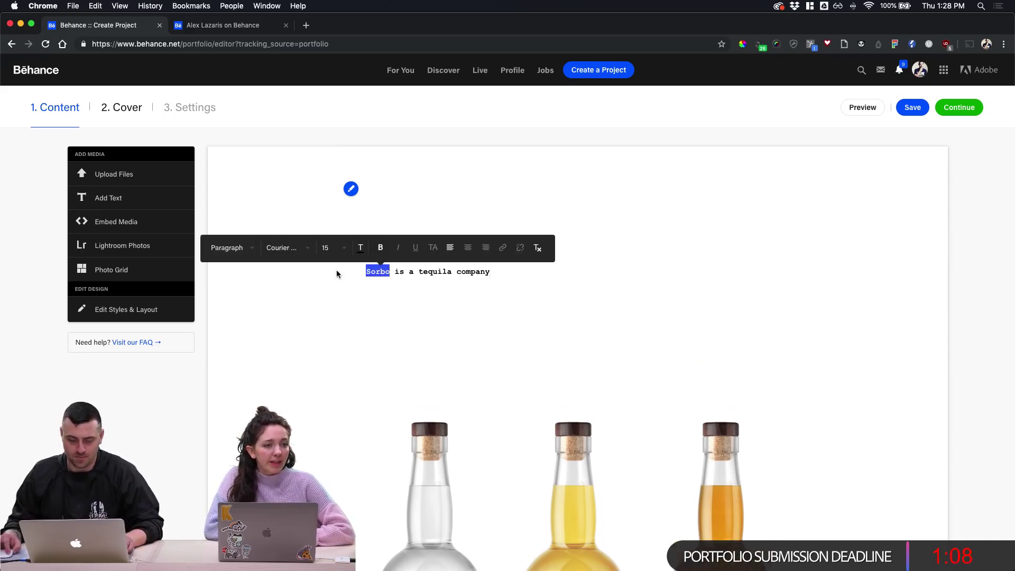
click(378, 218)
click(365, 271)
key(BackSpace)
key(BackSpace)
key(BackSpace)
key(BackSpace)
key(BackSpace)
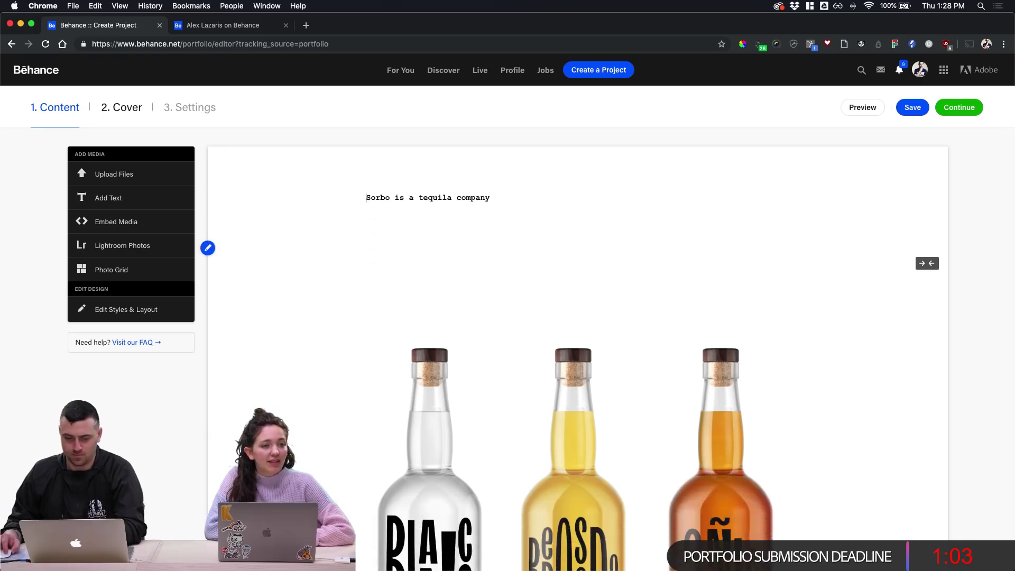
Search the web for "lorem ipsum" in a new browser tab and open the lipsum.com site
click(507, 198)
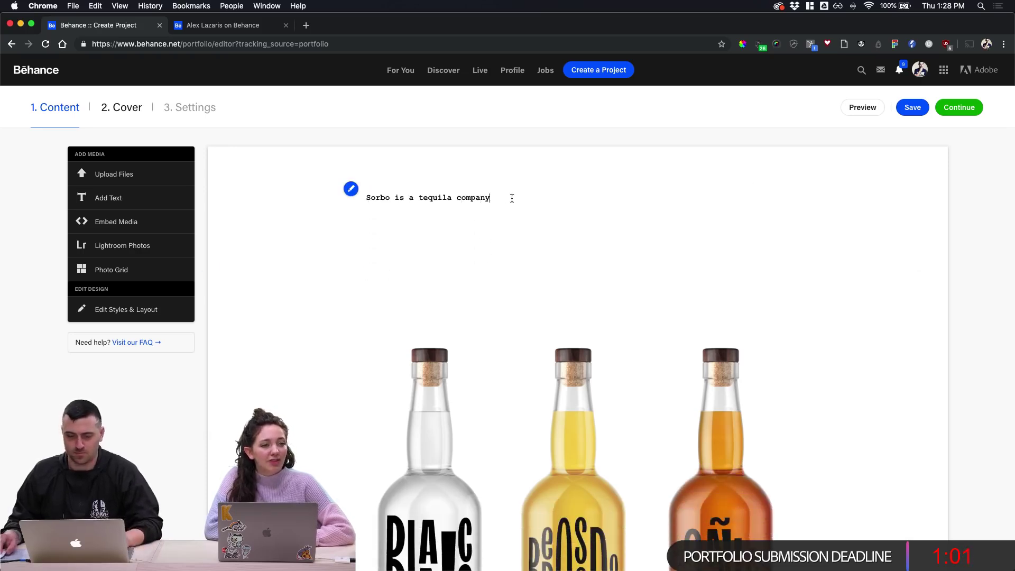
click(305, 26)
text(lore)
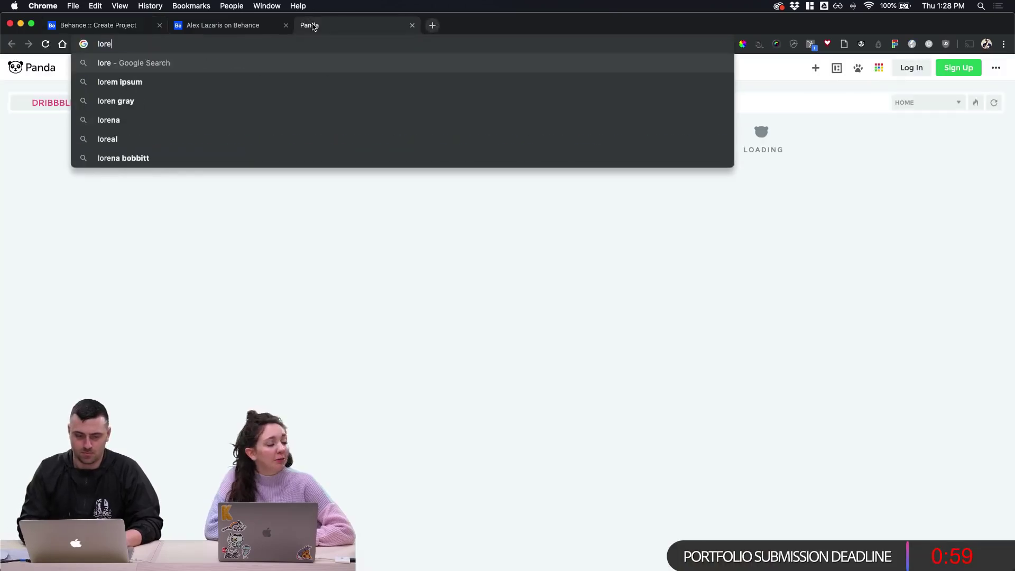
text(m ipsum)
key(Return)
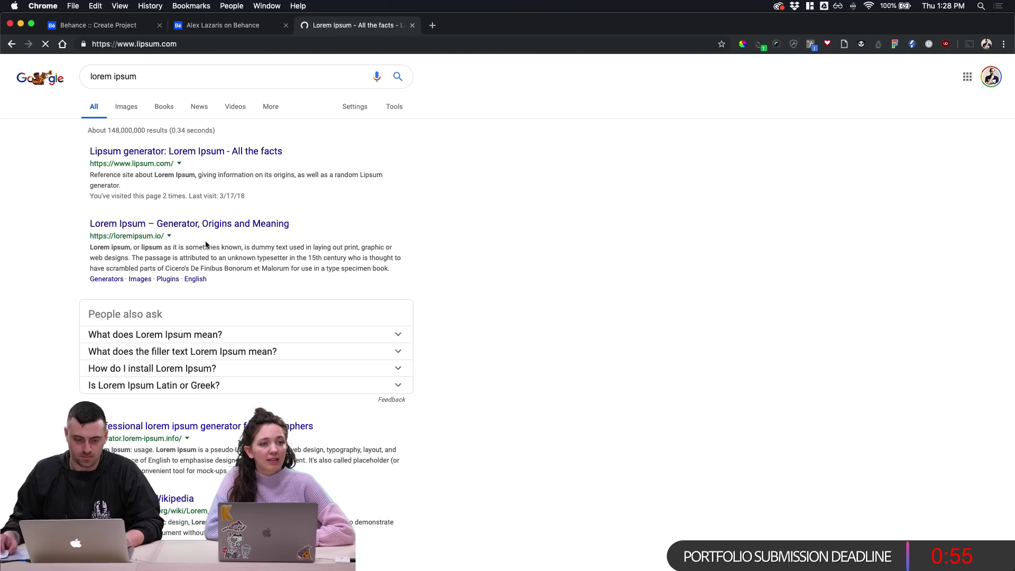
Copy the "What is Lorem Ipsum?" paragraph without its first two words and paste it after the tequila company sentence in the project
drag(320, 225, 388, 250)
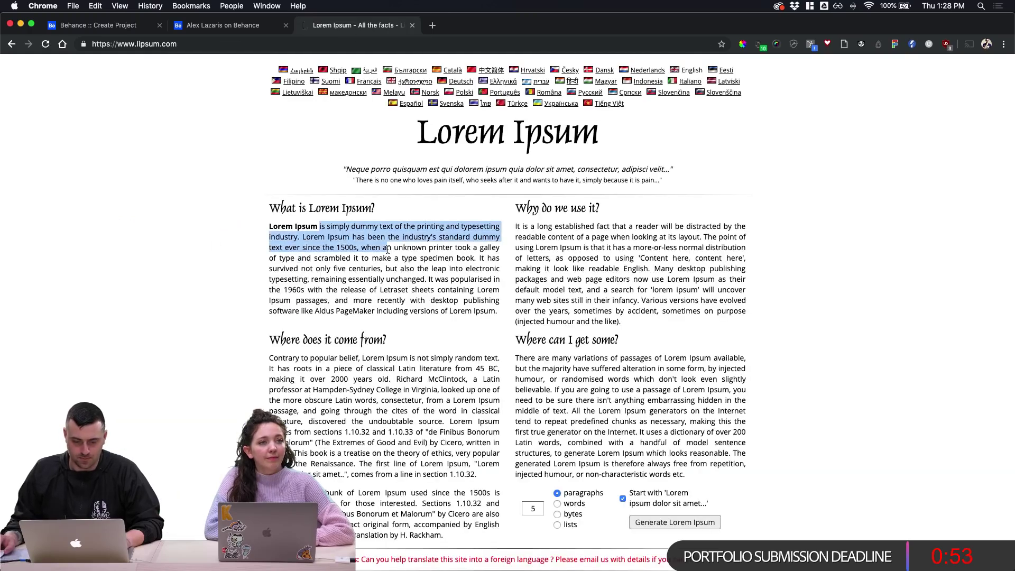
click(421, 311)
drag(442, 291, 315, 225)
key(super+c)
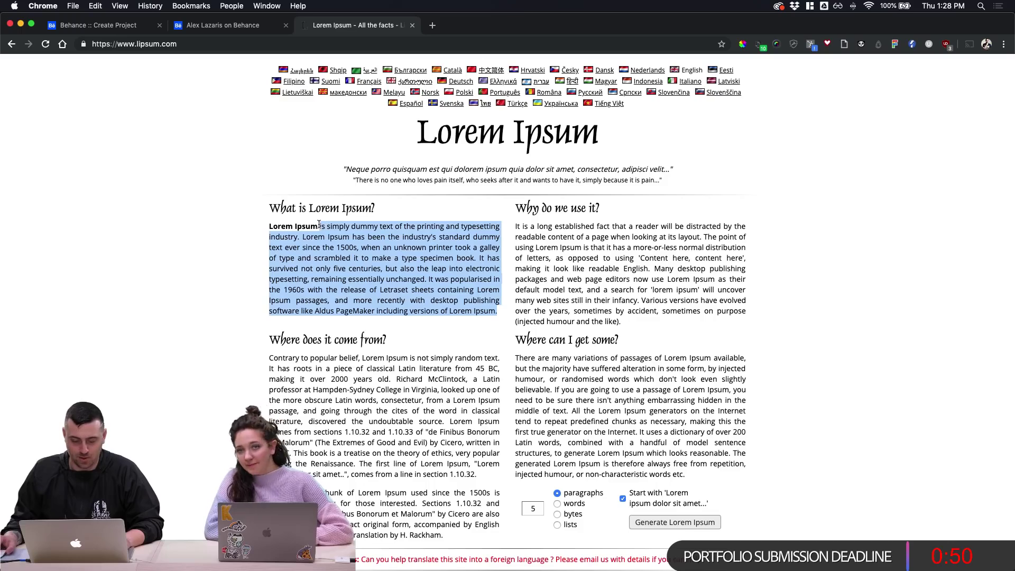
click(412, 25)
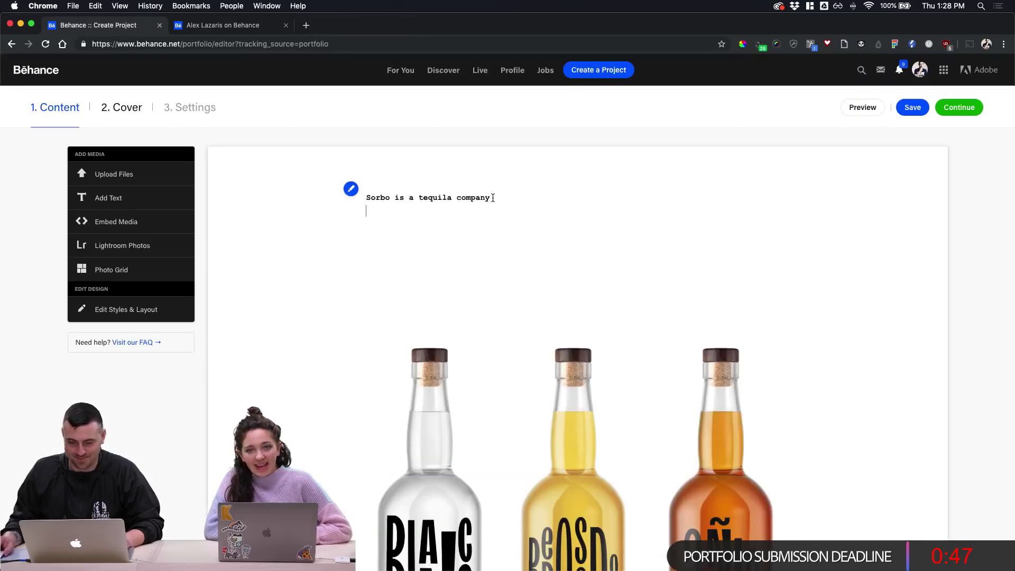
key(super+v)
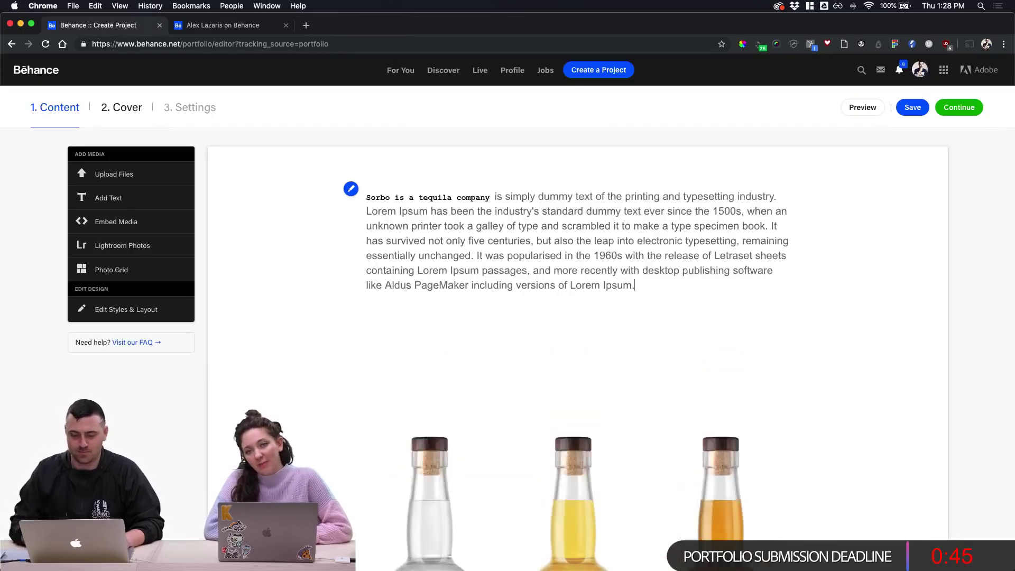
Delete all text from the block above the bottle image and discard the empty text block
key(BackSpace)
key(super+a)
key(BackSpace)
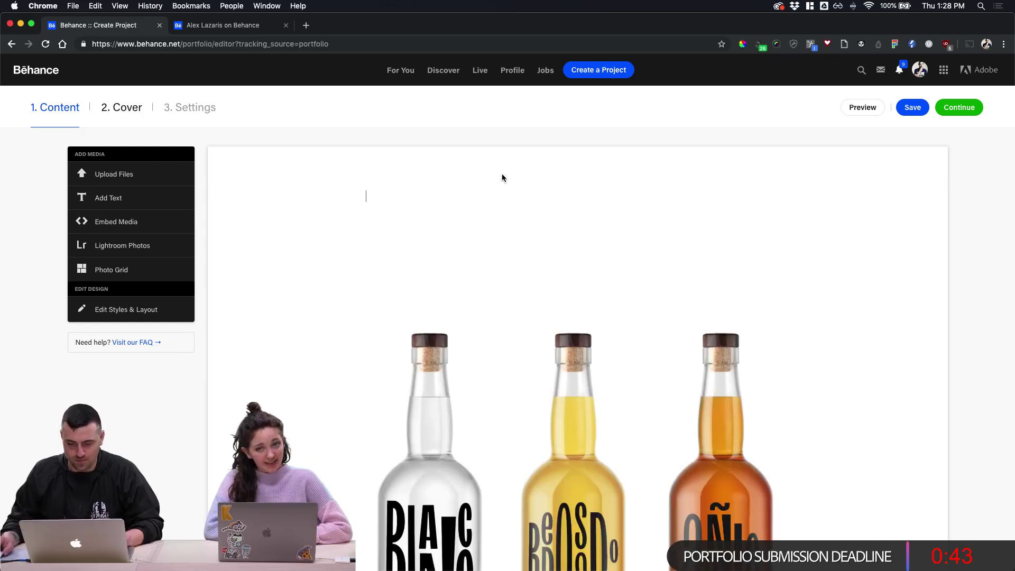
key(BackSpace)
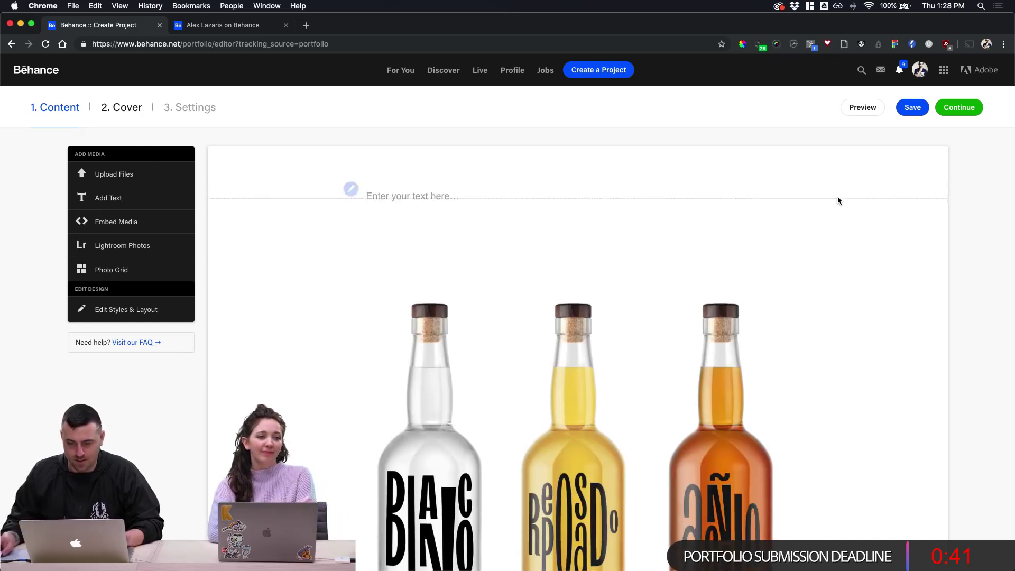
click(952, 202)
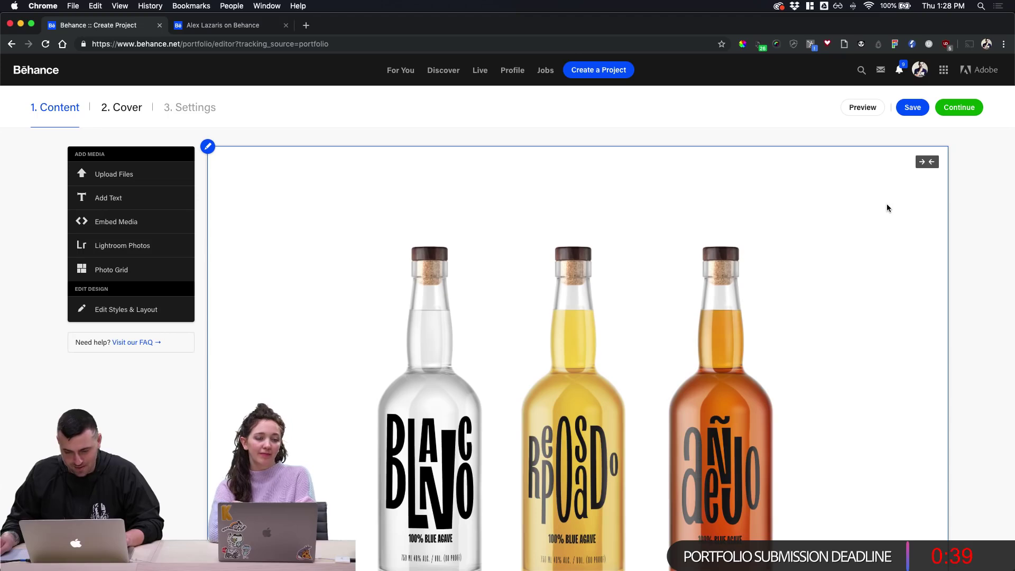
Try to insert a new text block above the bottle image
mouse_move(513, 149)
click(564, 152)
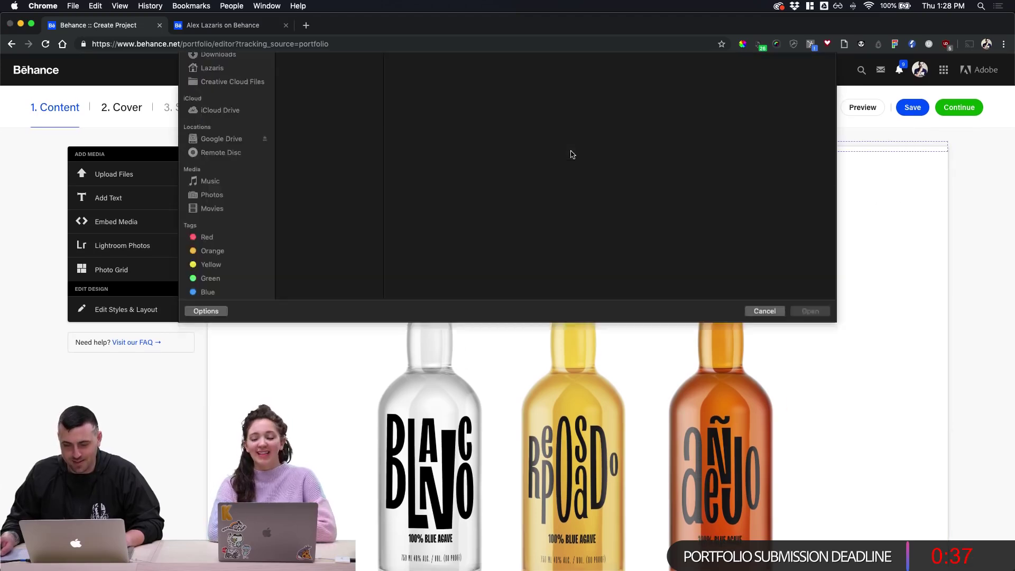
key(Escape)
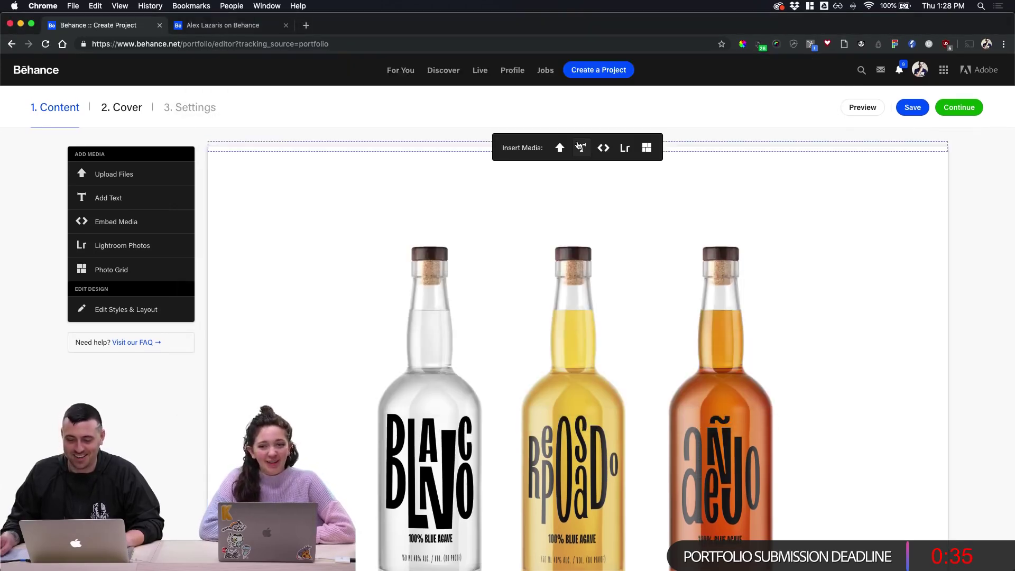
click(582, 148)
click(444, 197)
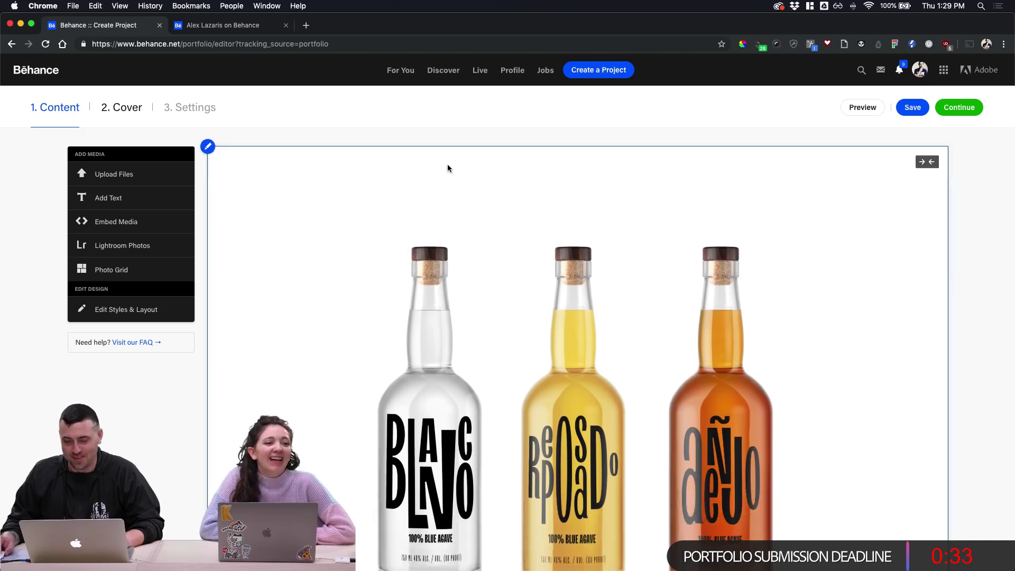
click(560, 150)
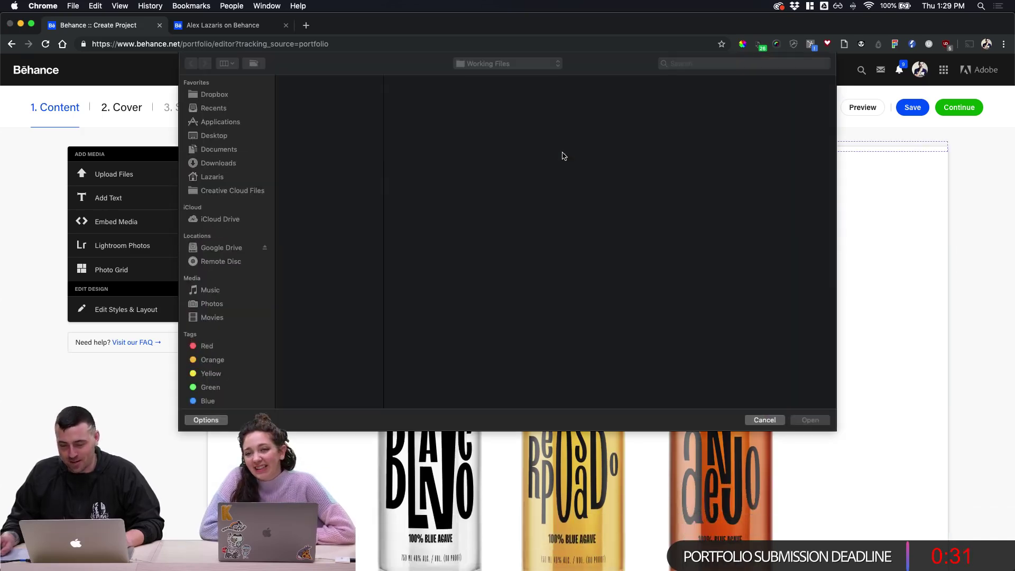
click(765, 420)
scroll(975, 284, down, 6)
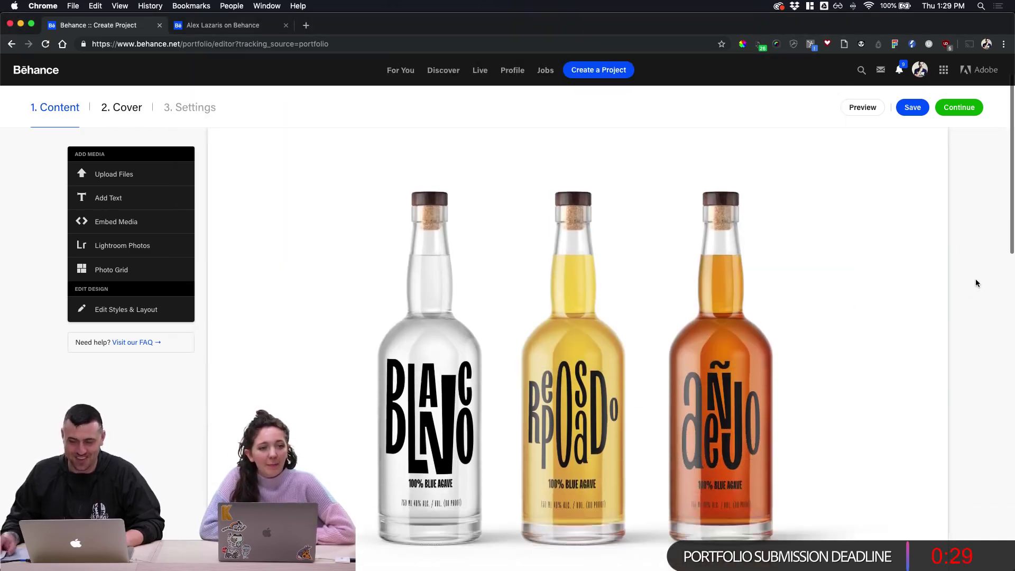
Review the bottle, banner, logo and tote bag images in the tequila project and save it
scroll(975, 285, up, 3)
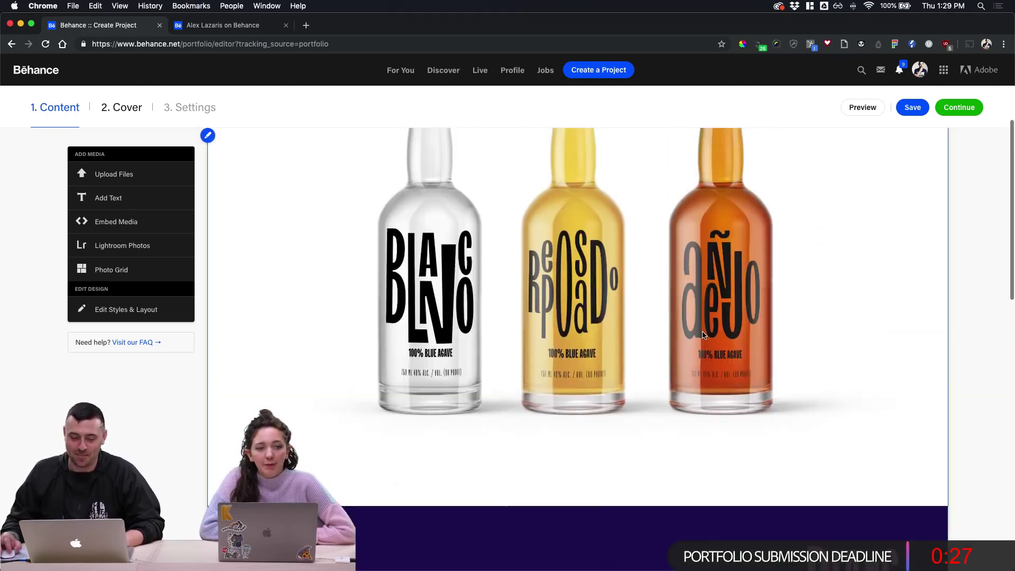
scroll(619, 375, down, 1)
scroll(444, 381, down, 3)
scroll(444, 381, up, 5)
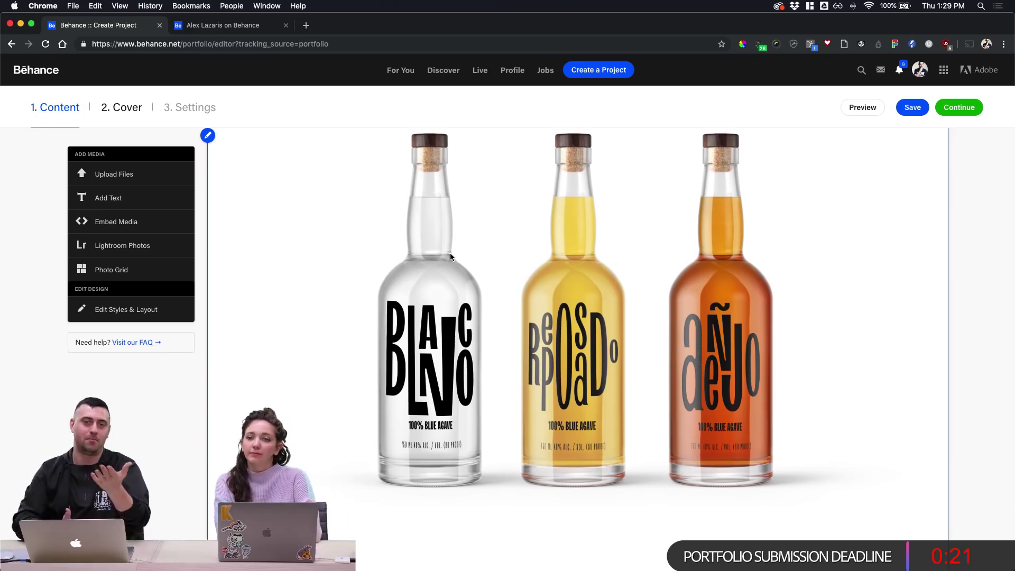
scroll(451, 257, down, 10)
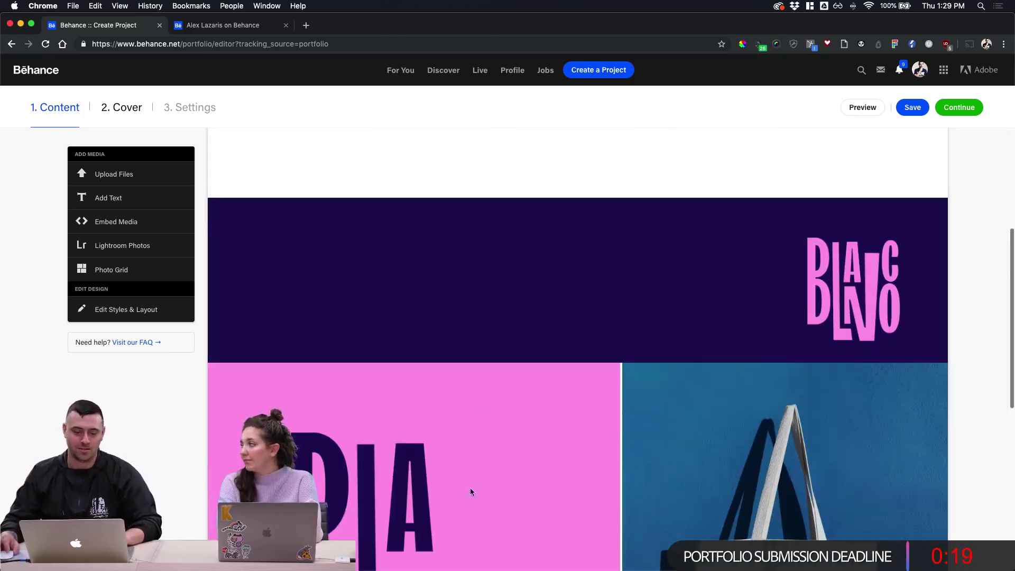
scroll(477, 539, down, 5)
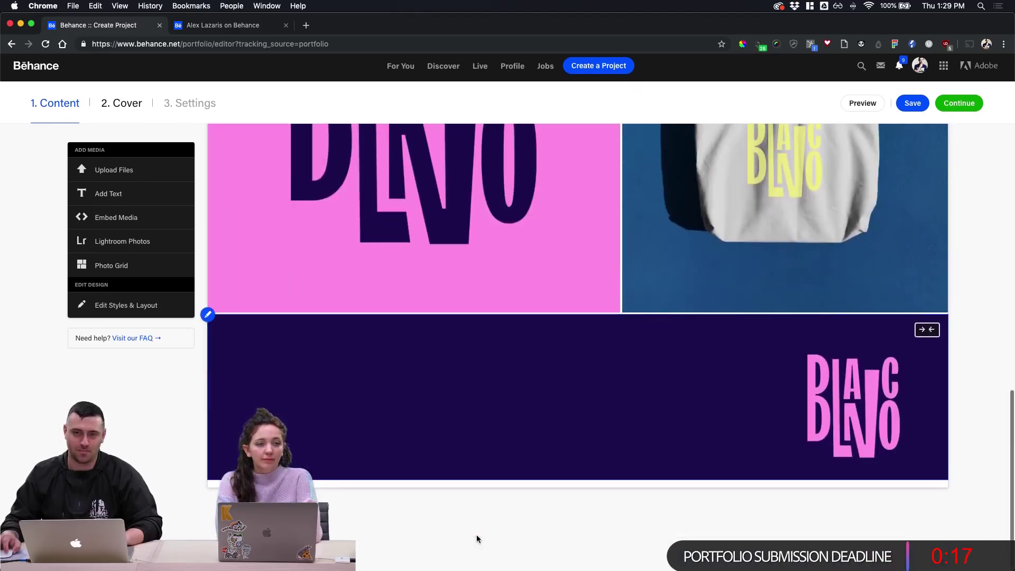
scroll(477, 539, up, 4)
scroll(477, 536, up, 1)
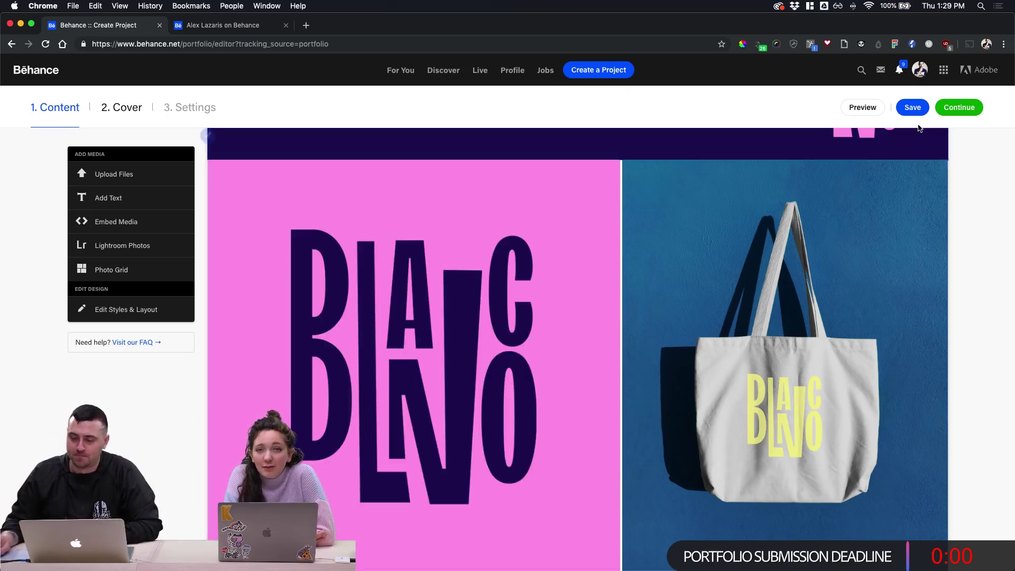
click(912, 107)
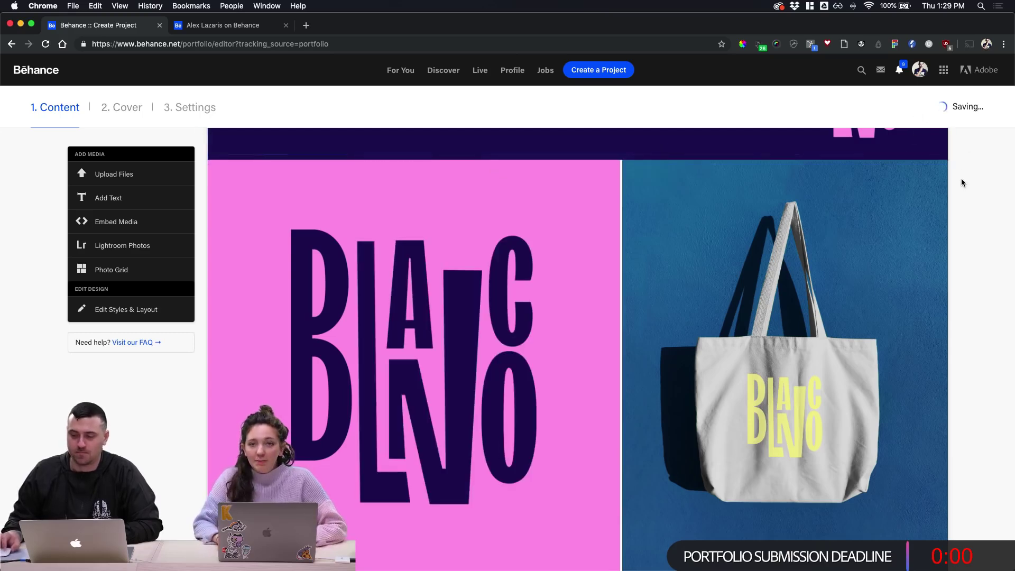
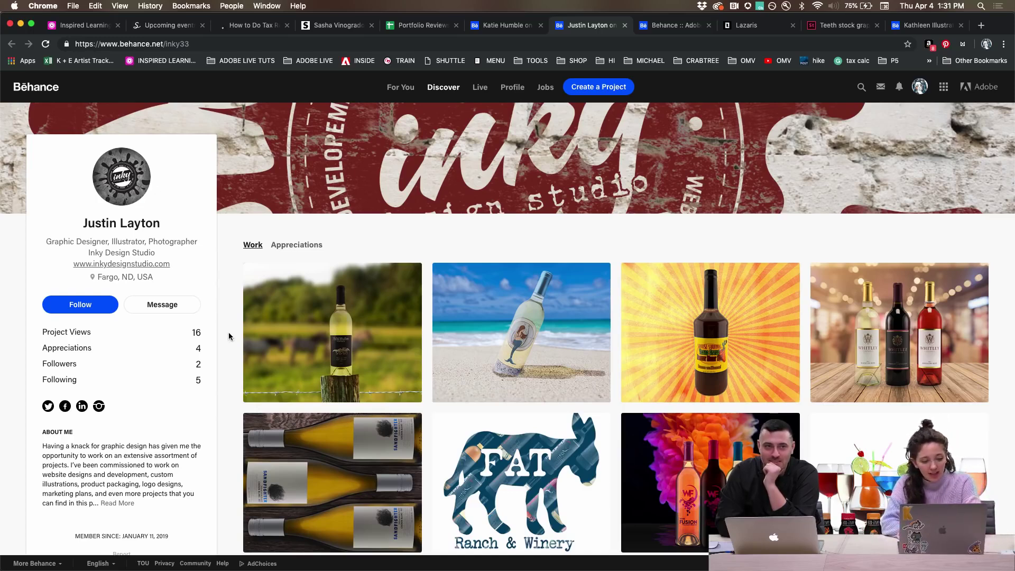
Examine the Inky Design Studio profile and read its complete About Me text
scroll(229, 336, down, 2)
scroll(229, 336, up, 2)
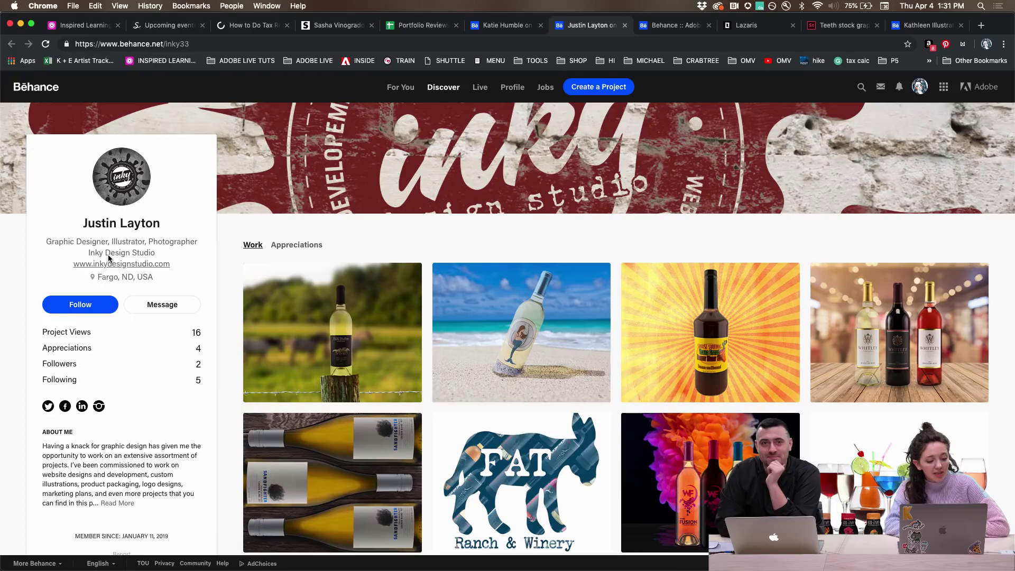
scroll(109, 258, down, 4)
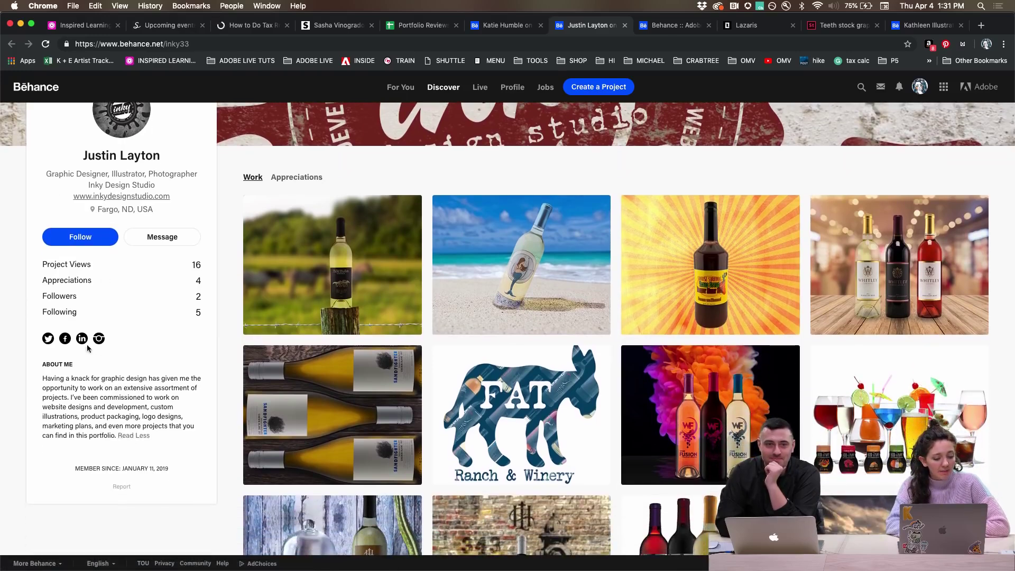
scroll(97, 368, up, 3)
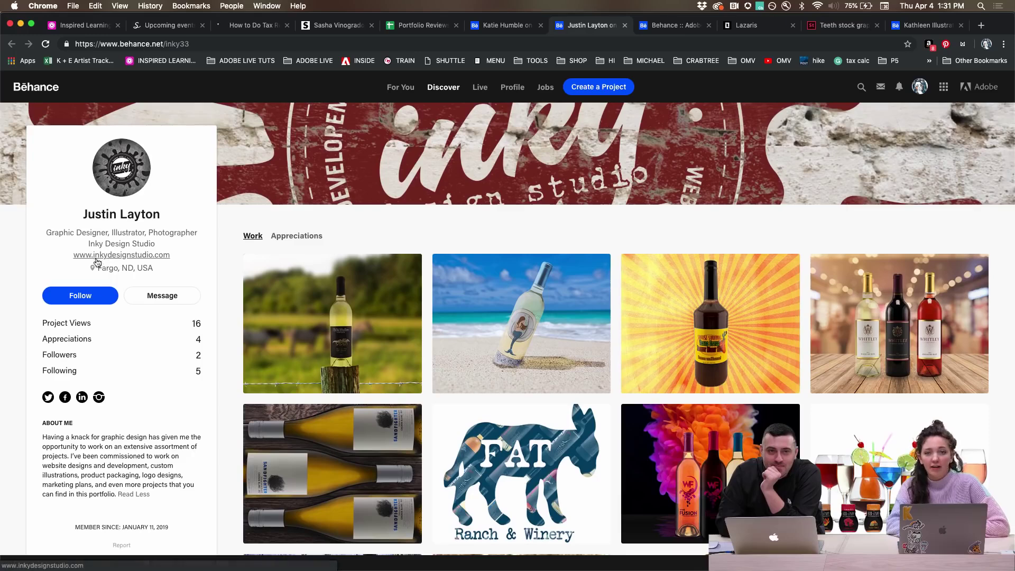
Try to view the studio website linked in the profile and close its tab
click(111, 257)
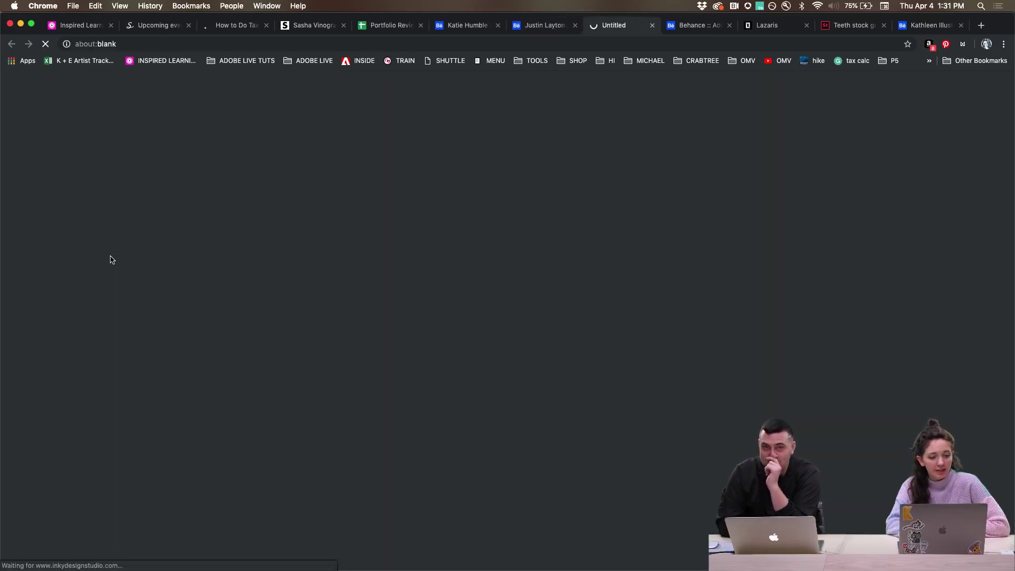
key(ctrl+shift+Tab)
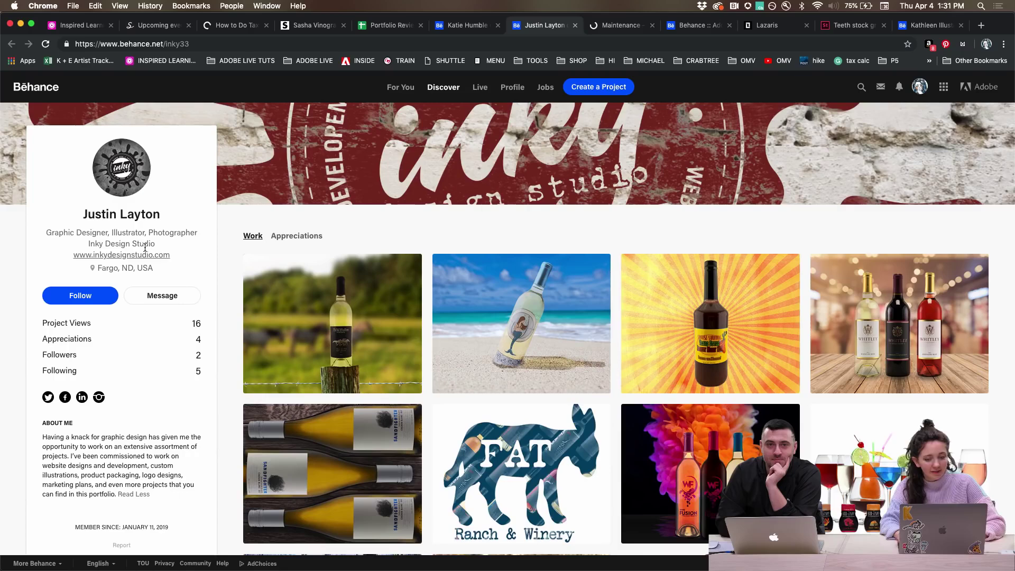
key(ctrl+Tab)
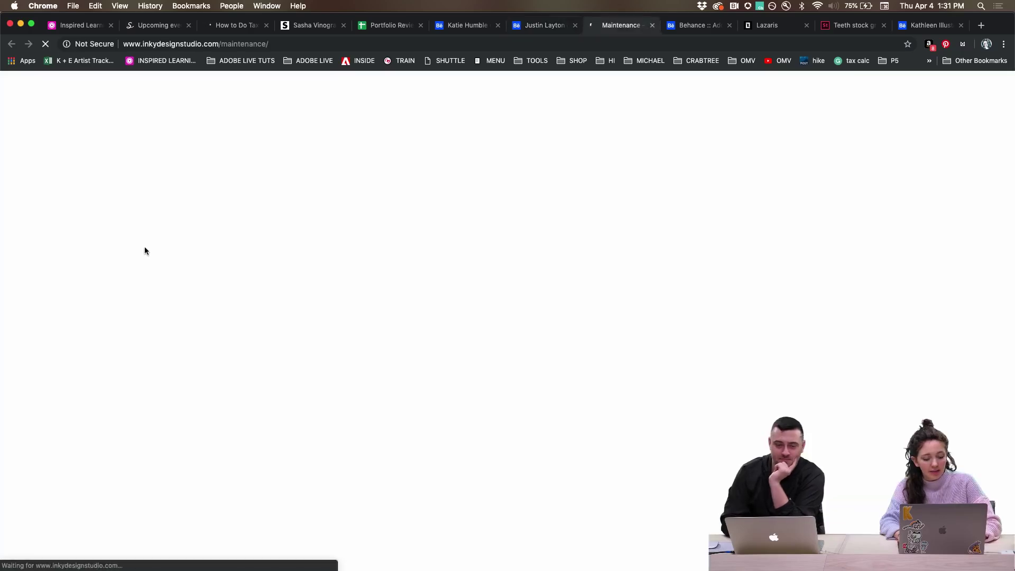
key(ctrl+w)
Browse the profile's grid of wine and beverage projects and open "H&L Wine Co. - Charlie's Peach"
scroll(100, 479, down, 2)
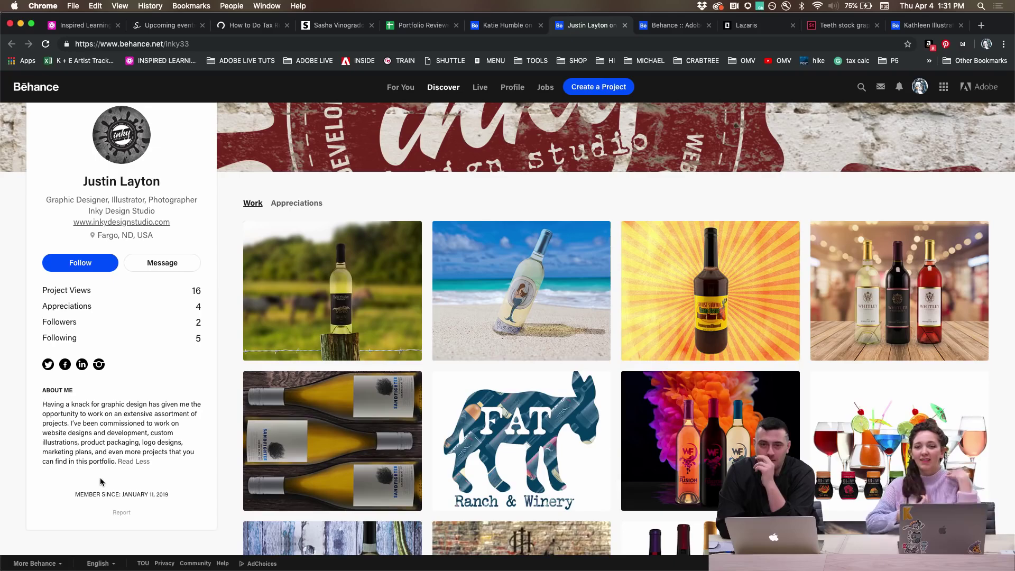
scroll(173, 506, down, 5)
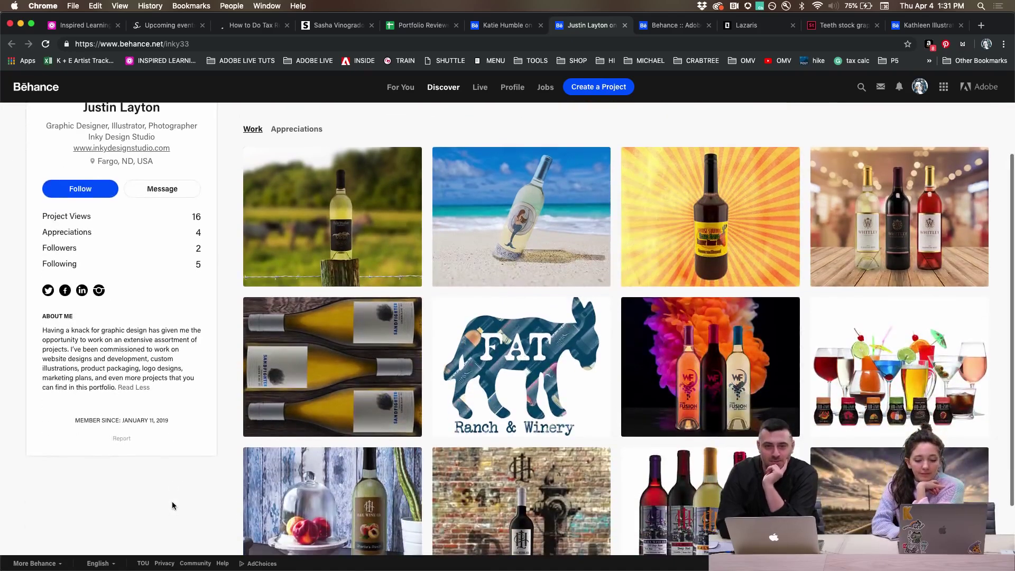
scroll(172, 506, up, 3)
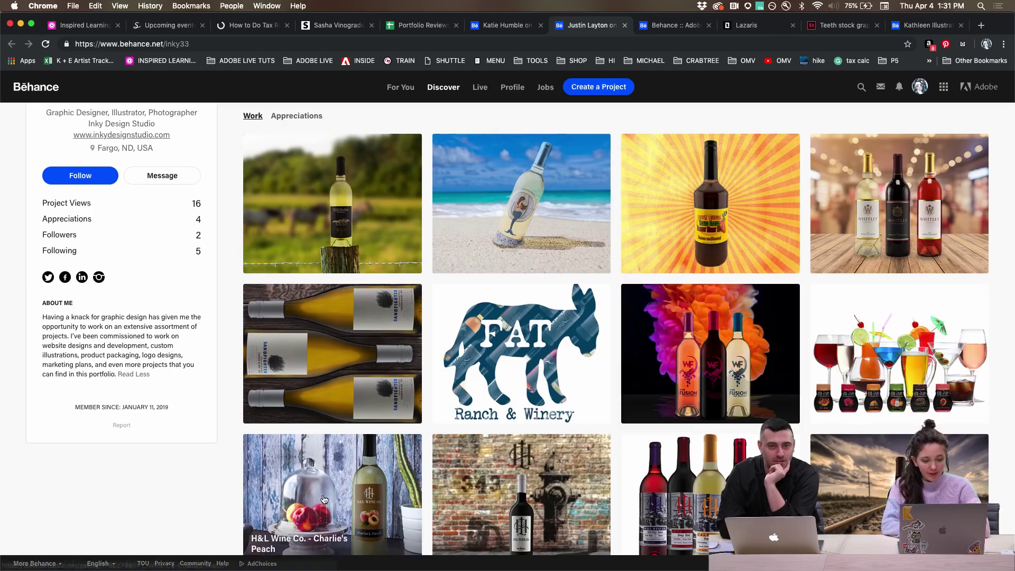
scroll(325, 501, down, 3)
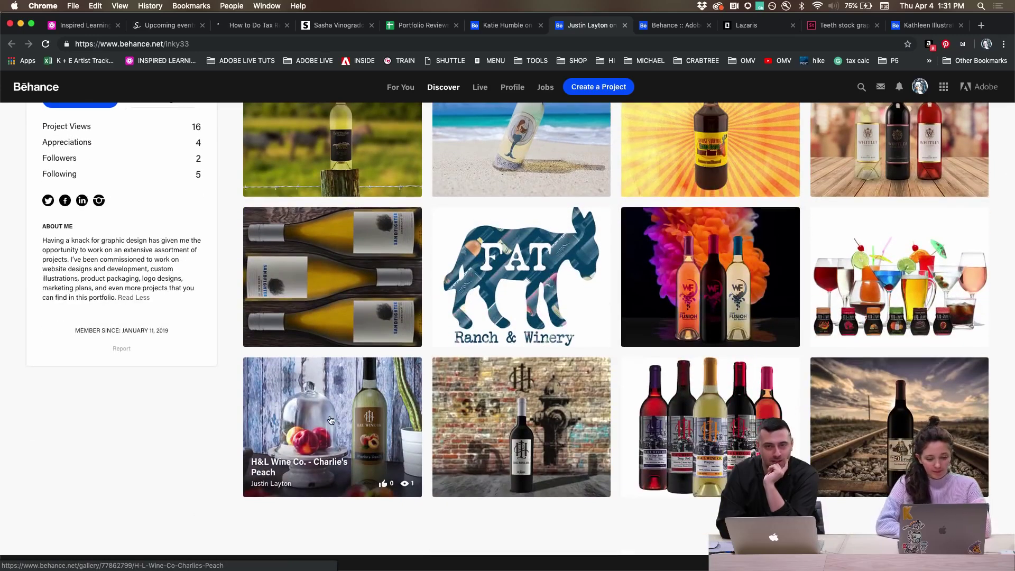
scroll(330, 397, up, 1)
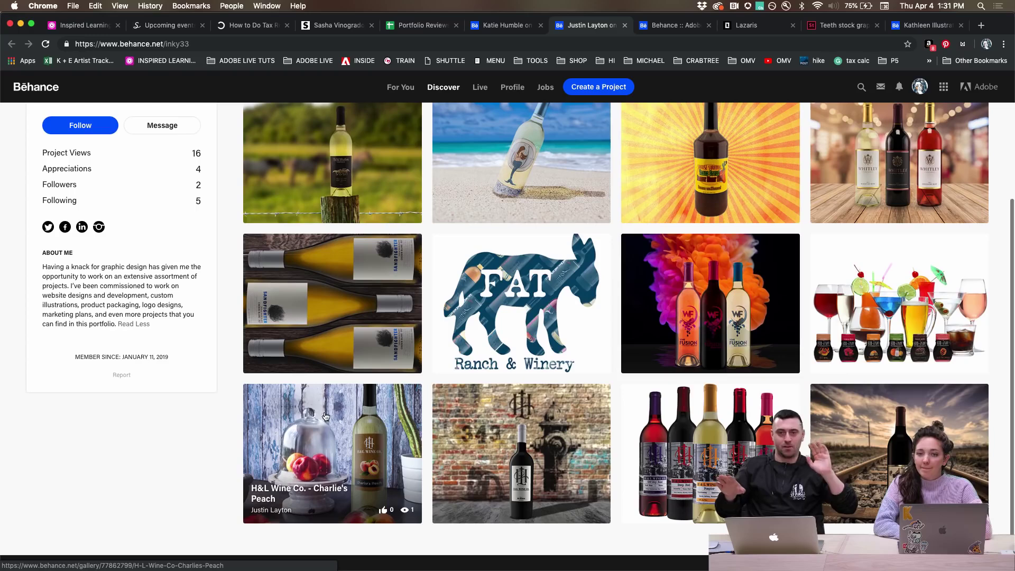
scroll(333, 423, up, 1)
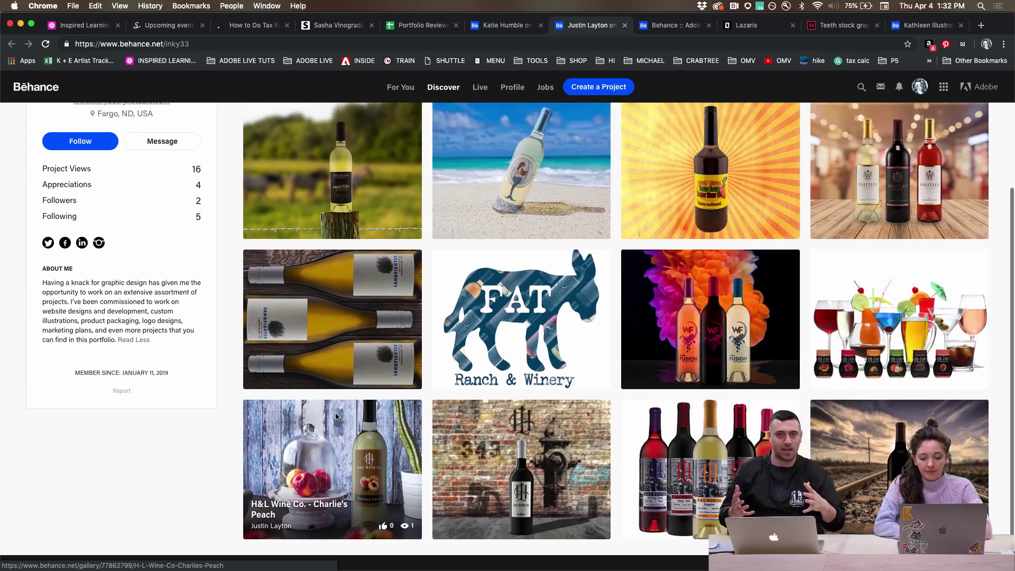
click(339, 434)
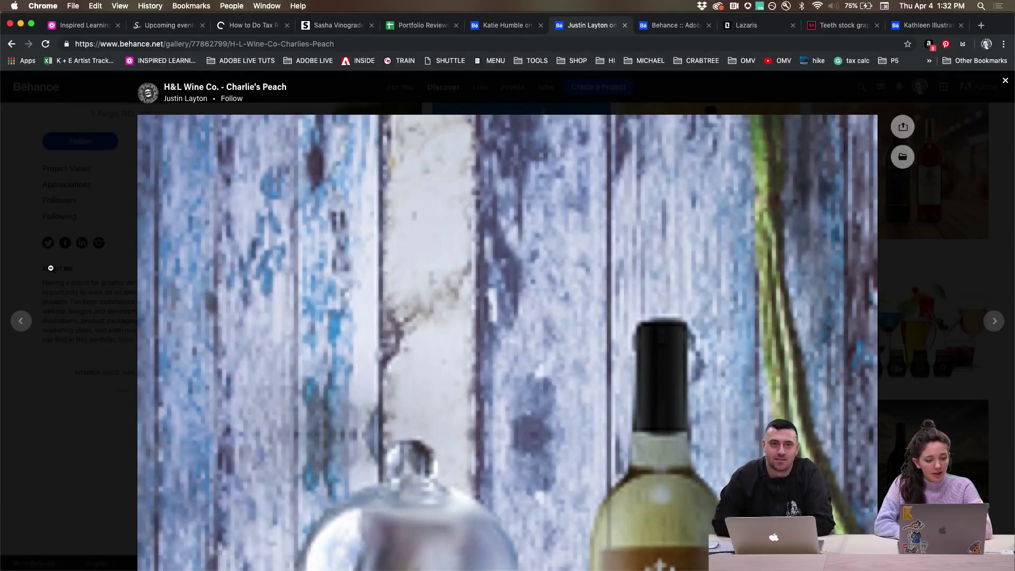
Examine the still-life photo of the wine bottle and peaches in the project, and return to the profile
scroll(97, 276, down, 5)
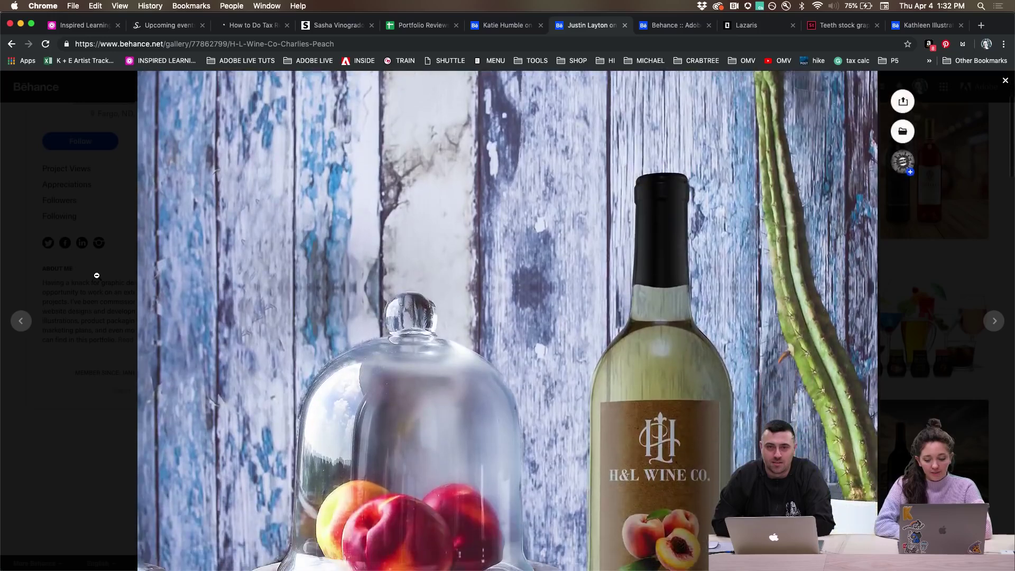
scroll(96, 278, down, 3)
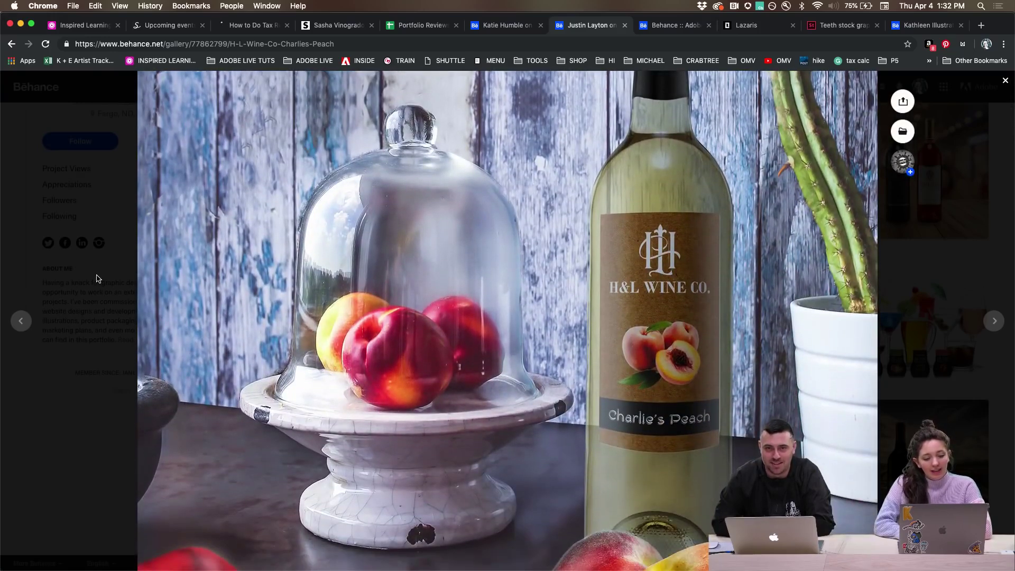
scroll(96, 278, down, 4)
scroll(126, 250, down, 2)
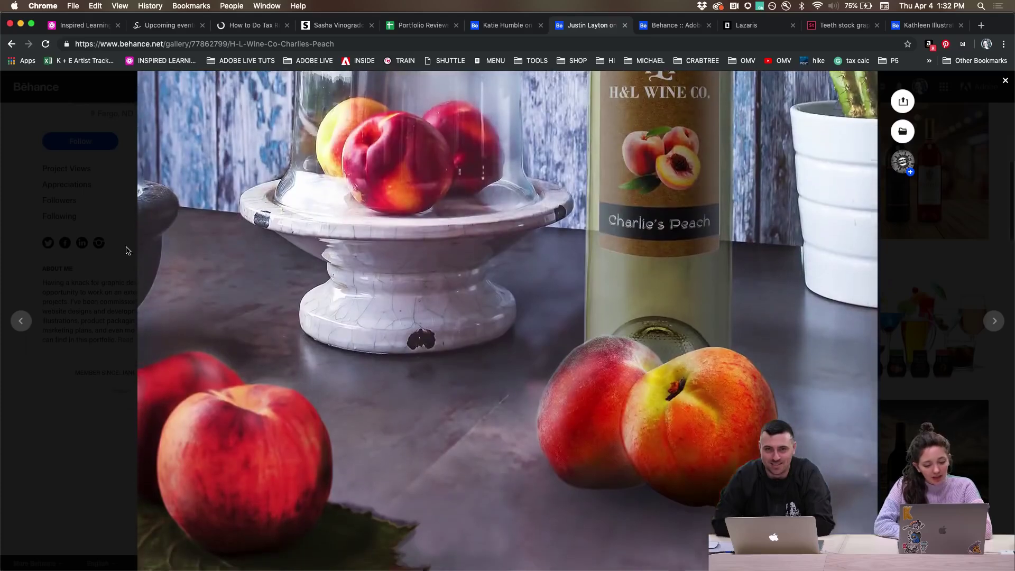
scroll(127, 251, down, 2)
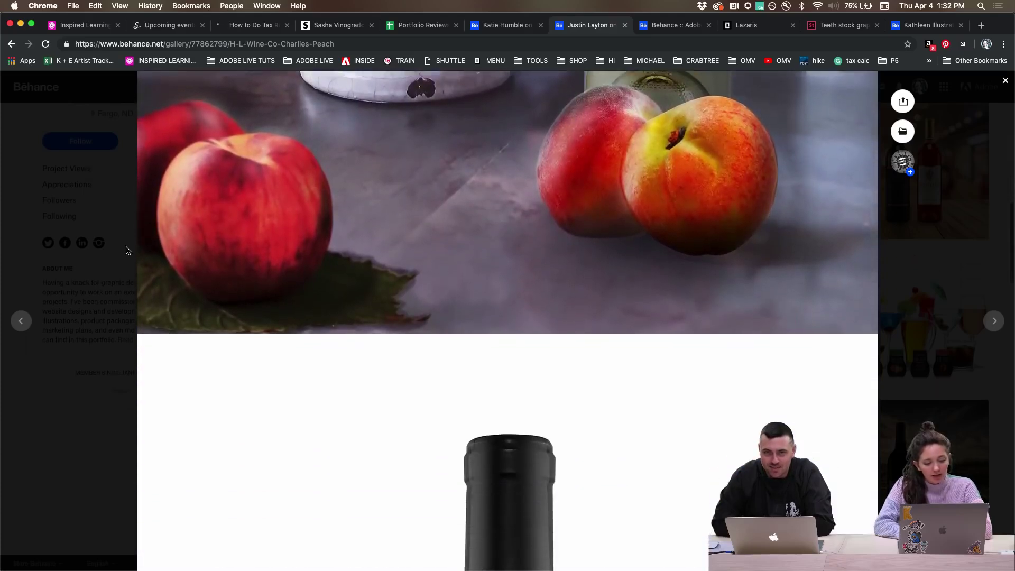
scroll(127, 250, up, 8)
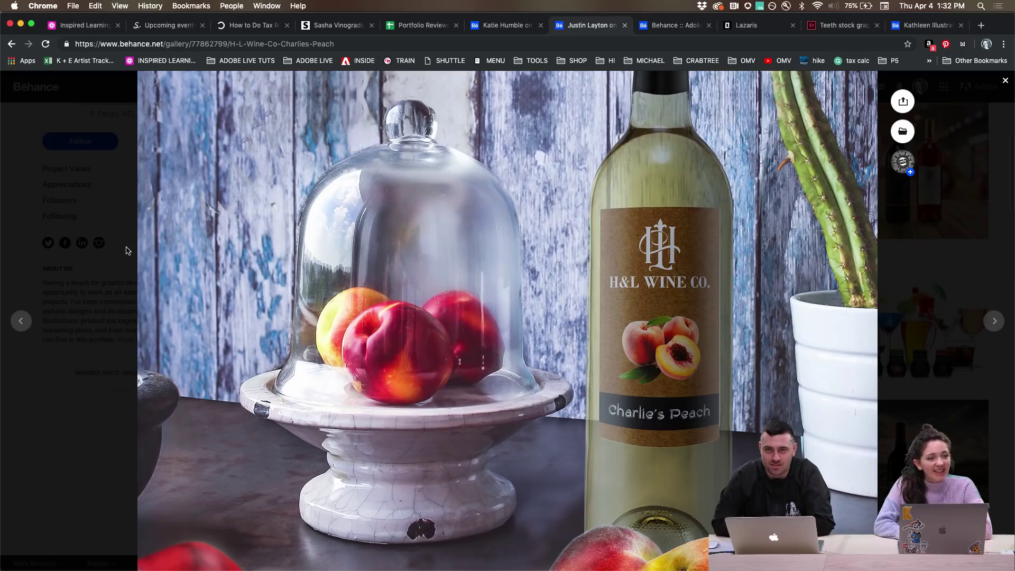
scroll(127, 250, up, 3)
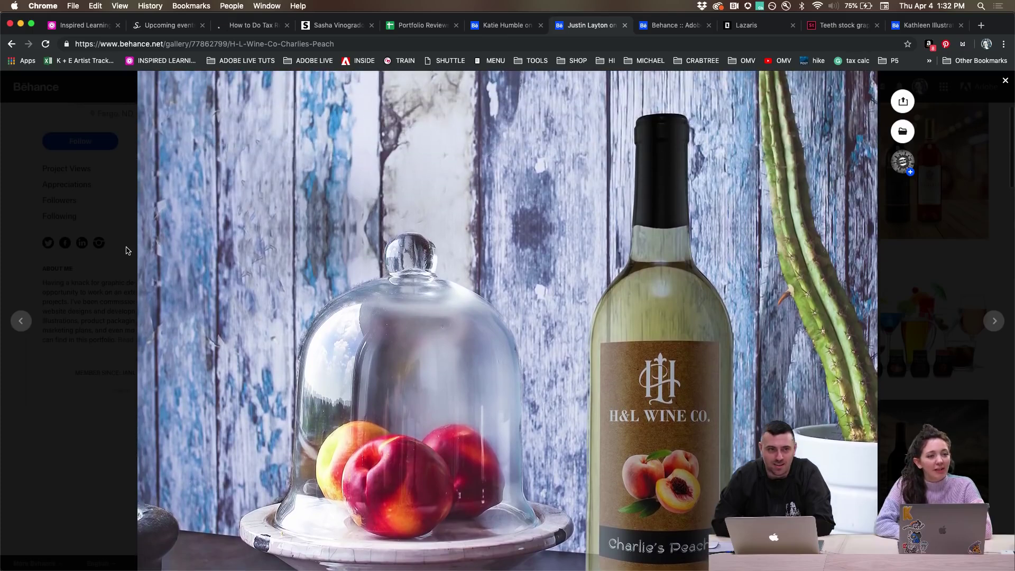
scroll(127, 250, up, 1)
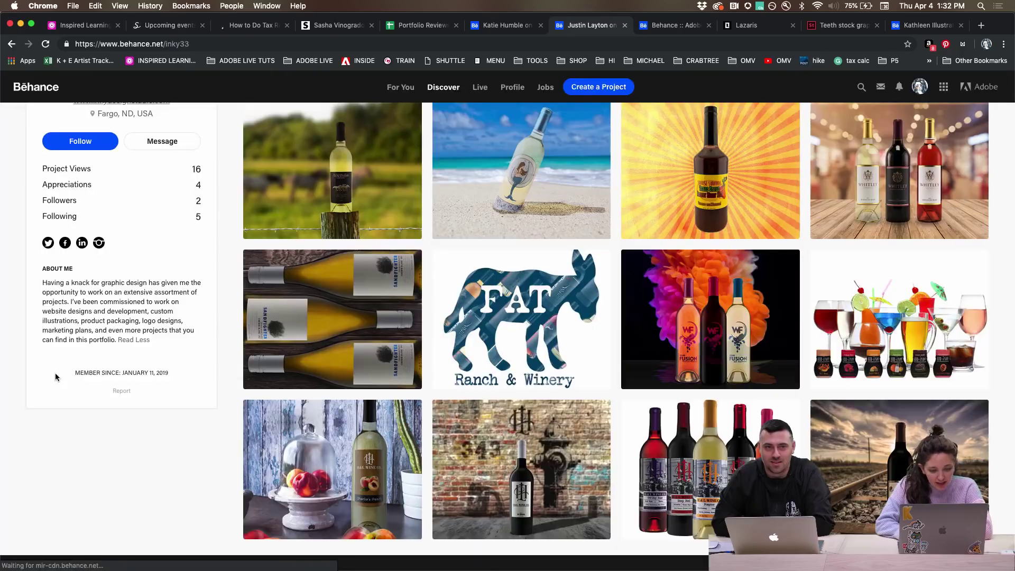
click(56, 376)
Reopen the "H&L Wine Co. - Charlie's Peach" project and examine the bottle label on the white-background image
scroll(319, 245, up, 3)
scroll(319, 245, down, 4)
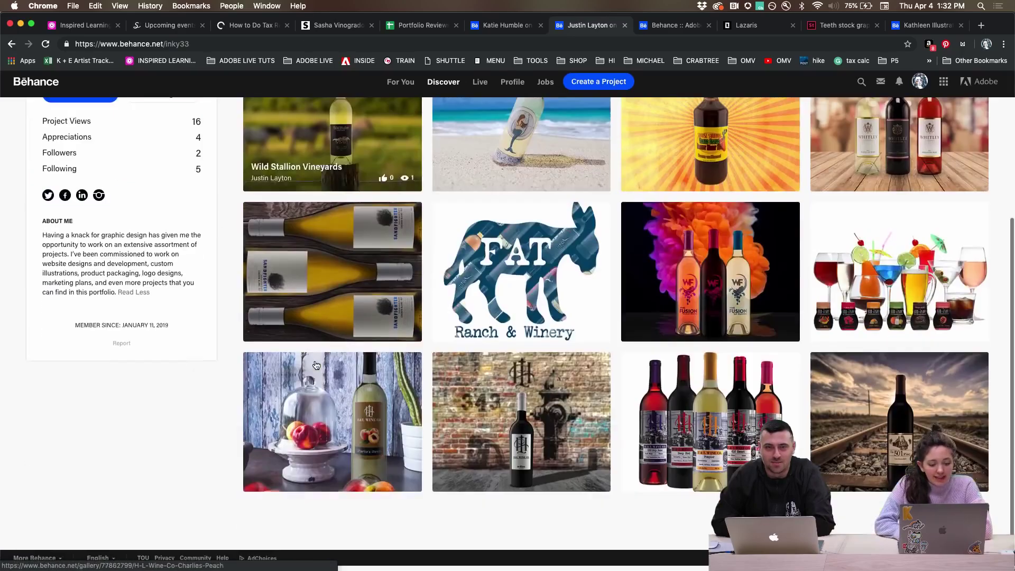
click(298, 406)
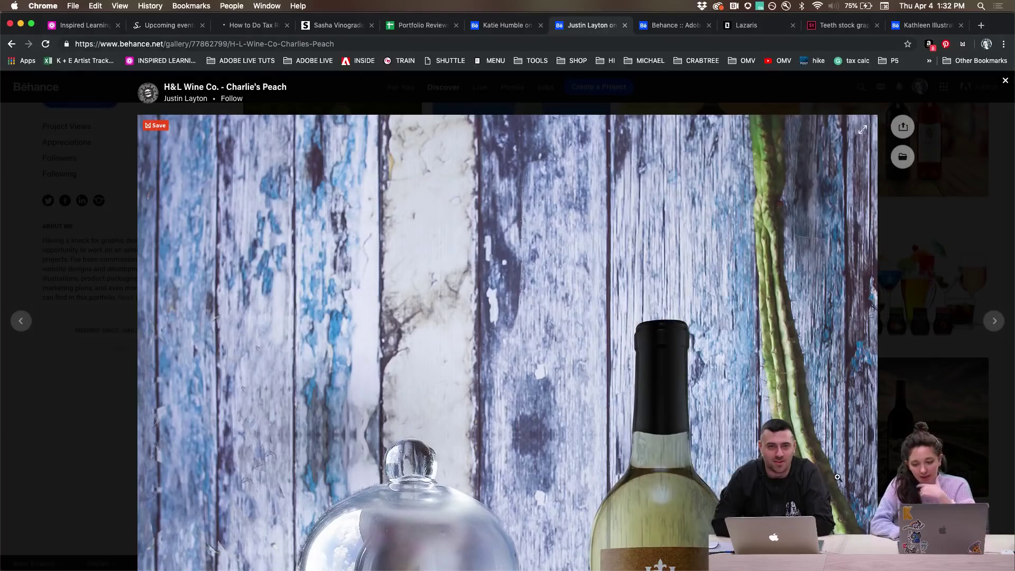
scroll(744, 410, down, 5)
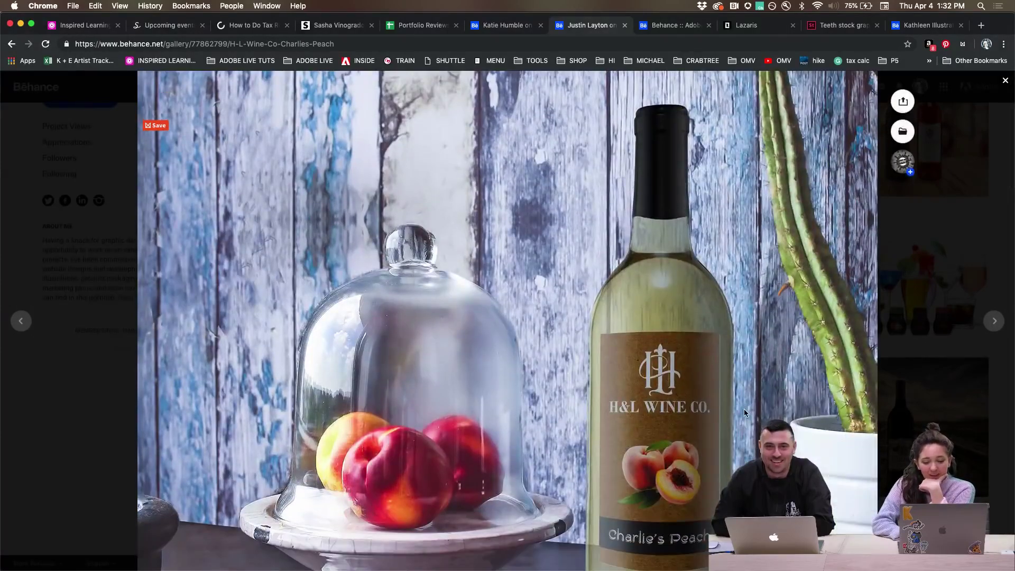
scroll(744, 410, down, 10)
scroll(744, 413, down, 10)
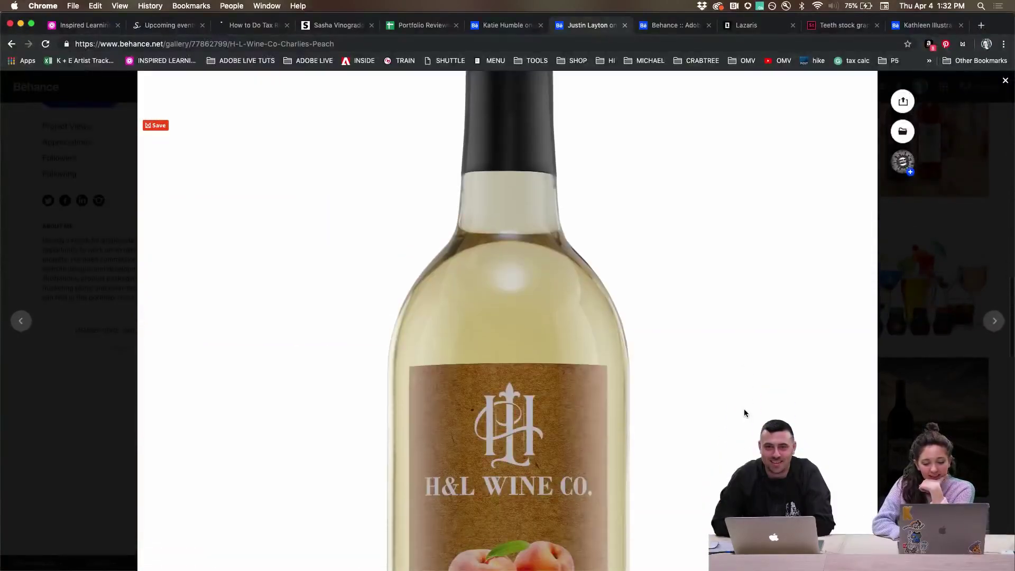
scroll(744, 413, down, 2)
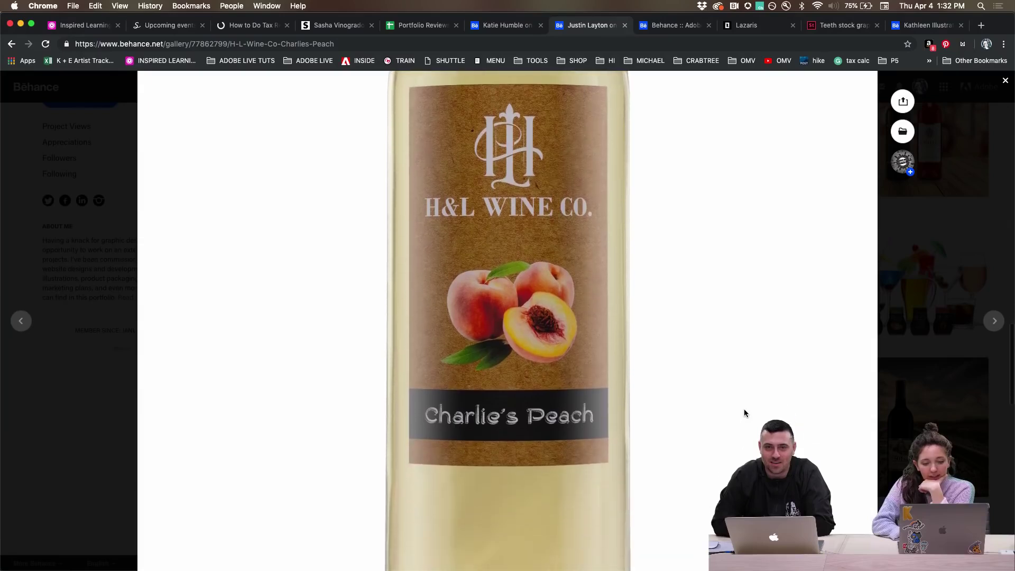
scroll(744, 412, down, 2)
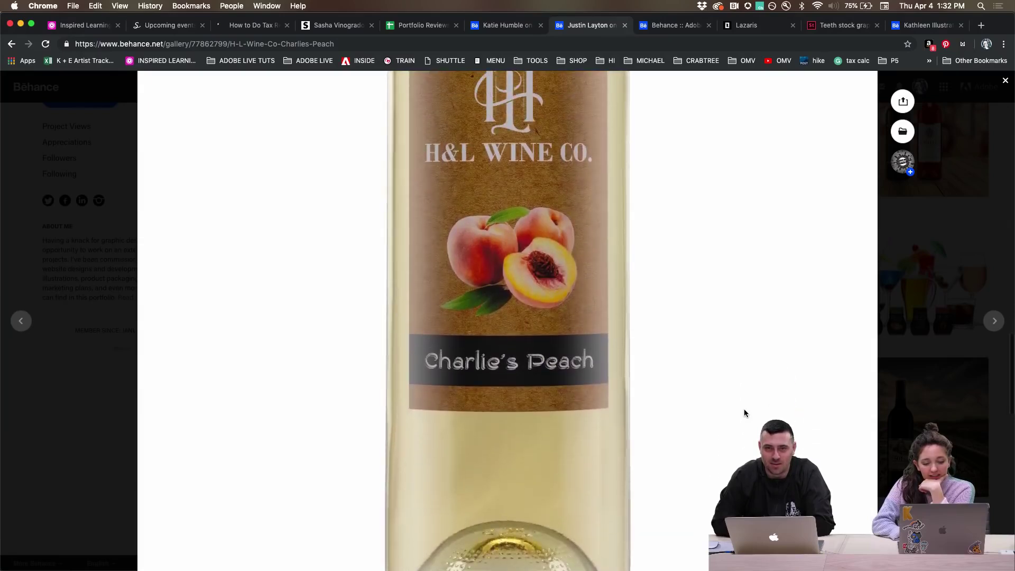
scroll(693, 251, up, 6)
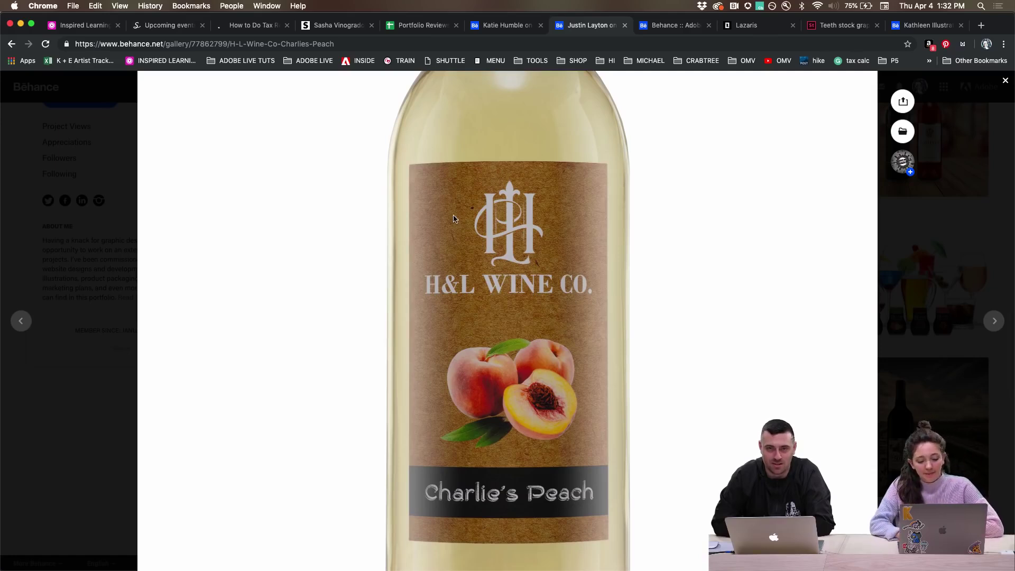
scroll(460, 282, down, 3)
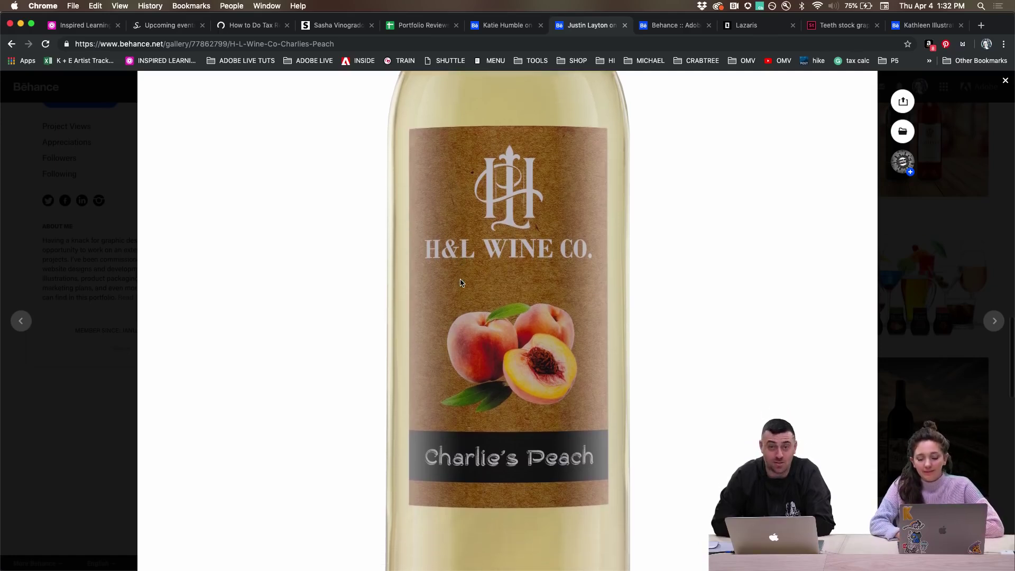
Raise the display brightness and examine the white-background bottle image from its label down to the end of the project
key(XF86MonBrightnessUp)
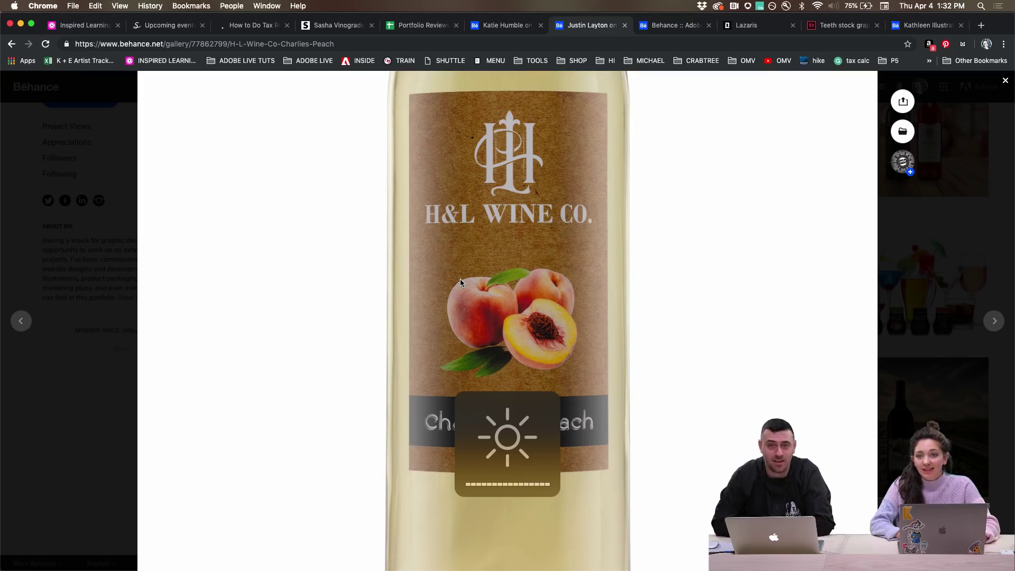
scroll(460, 282, down, 4)
scroll(460, 282, down, 7)
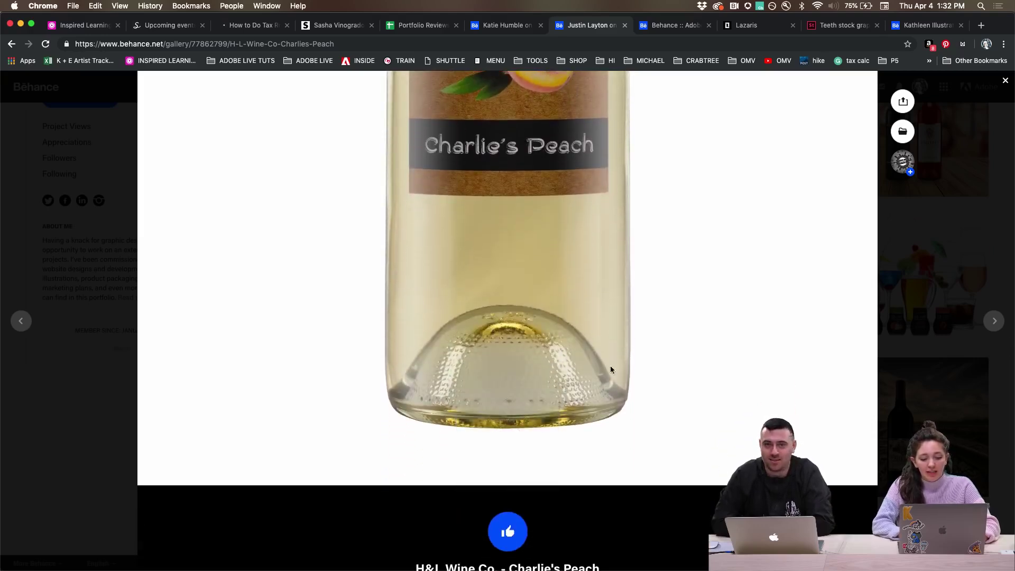
scroll(325, 357, down, 3)
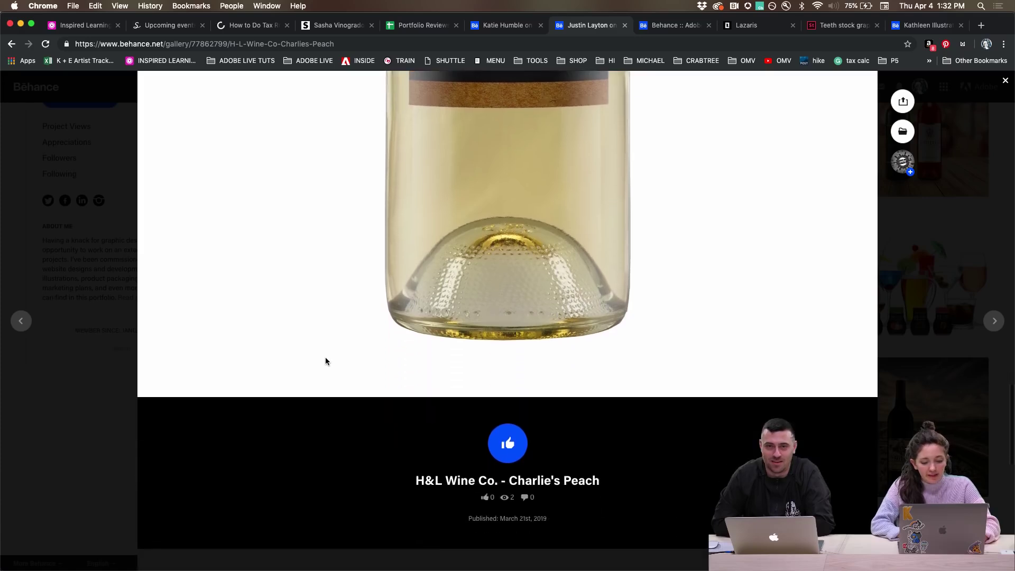
scroll(335, 329, up, 5)
scroll(355, 282, up, 2)
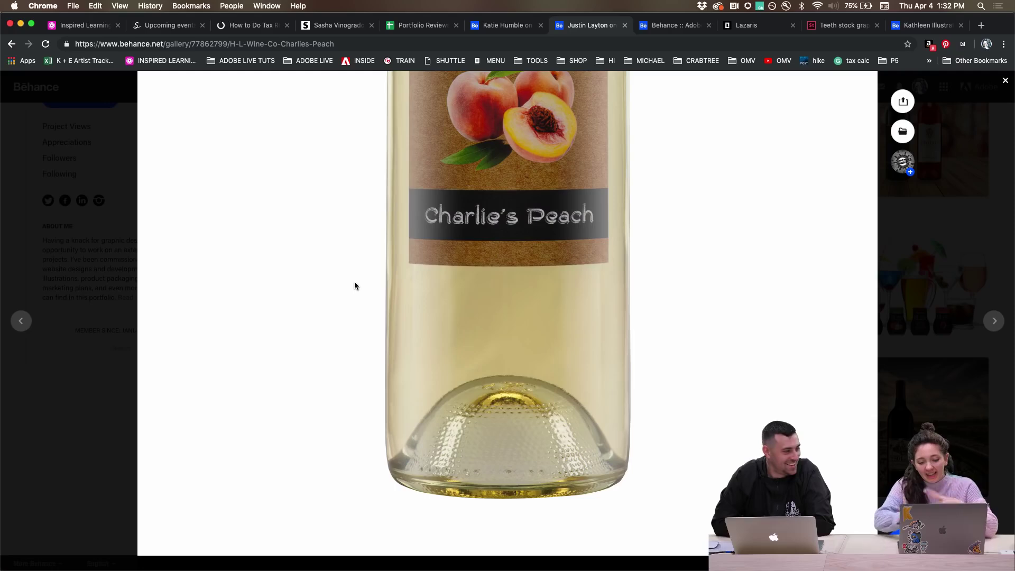
scroll(354, 285, up, 4)
scroll(354, 286, down, 10)
scroll(354, 286, up, 10)
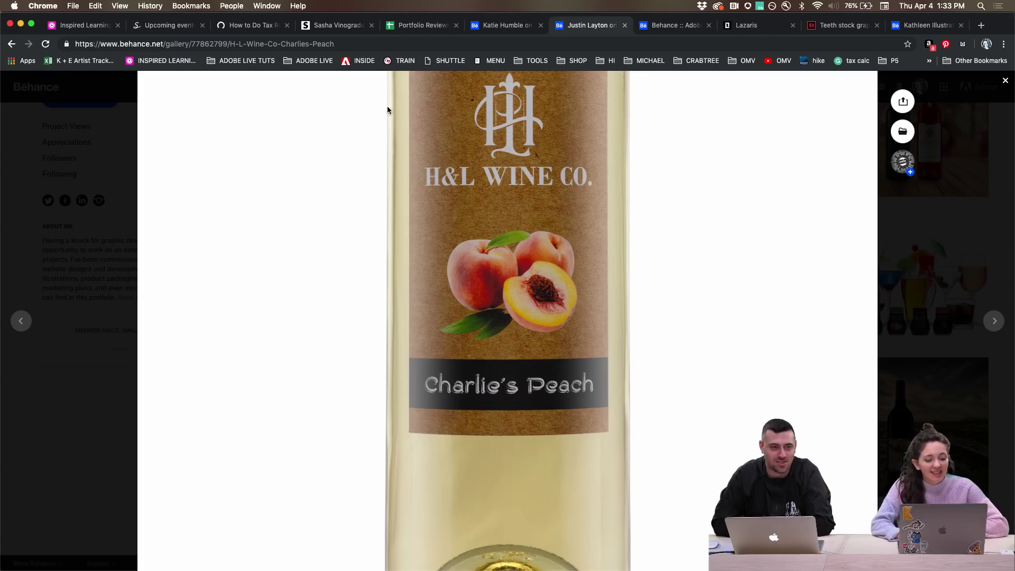
Examine the glass dome, wine bottle and wooden backdrop in the project's still-life photo
scroll(321, 206, up, 10)
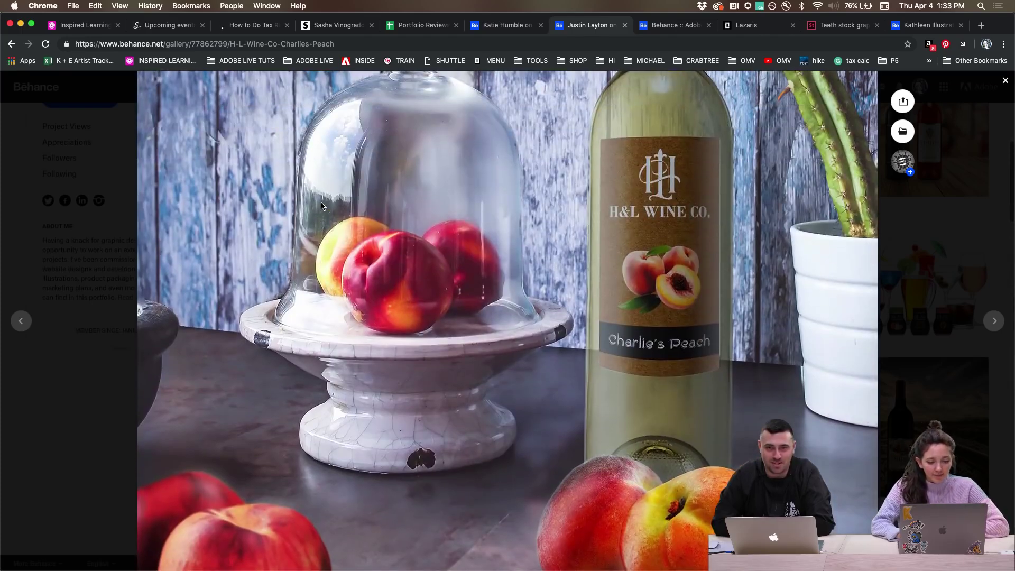
scroll(316, 217, up, 5)
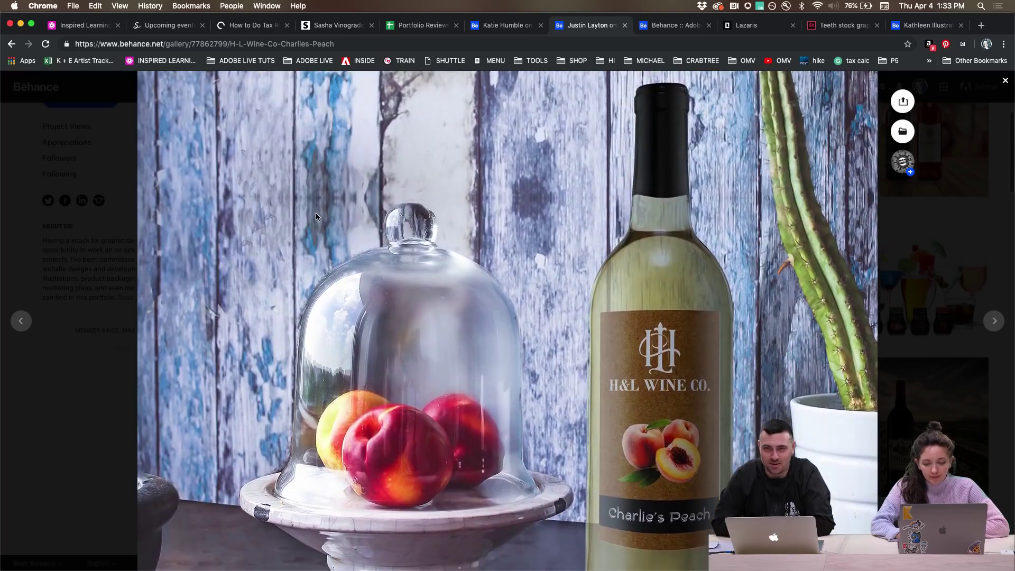
scroll(316, 217, down, 3)
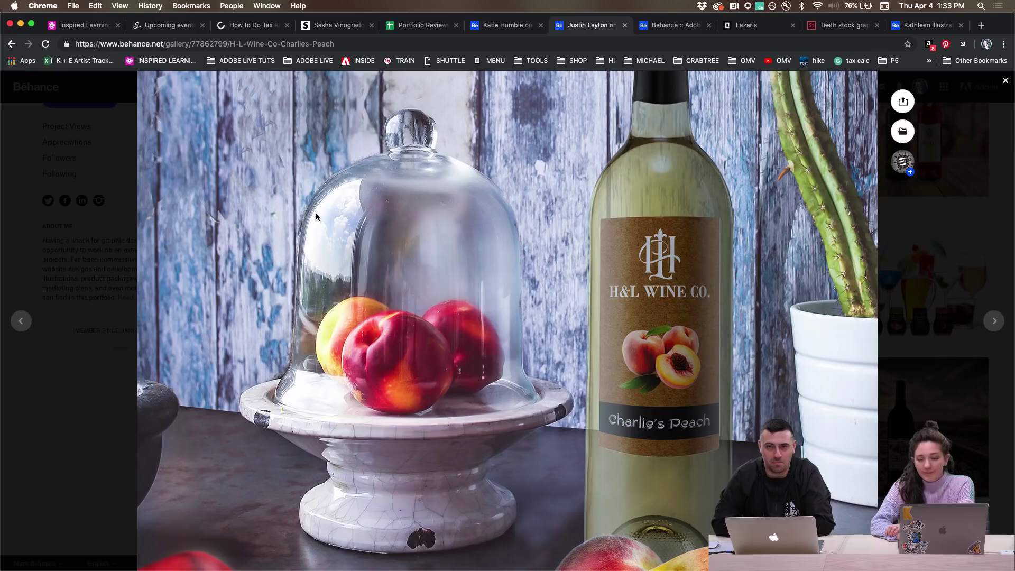
scroll(316, 217, down, 1)
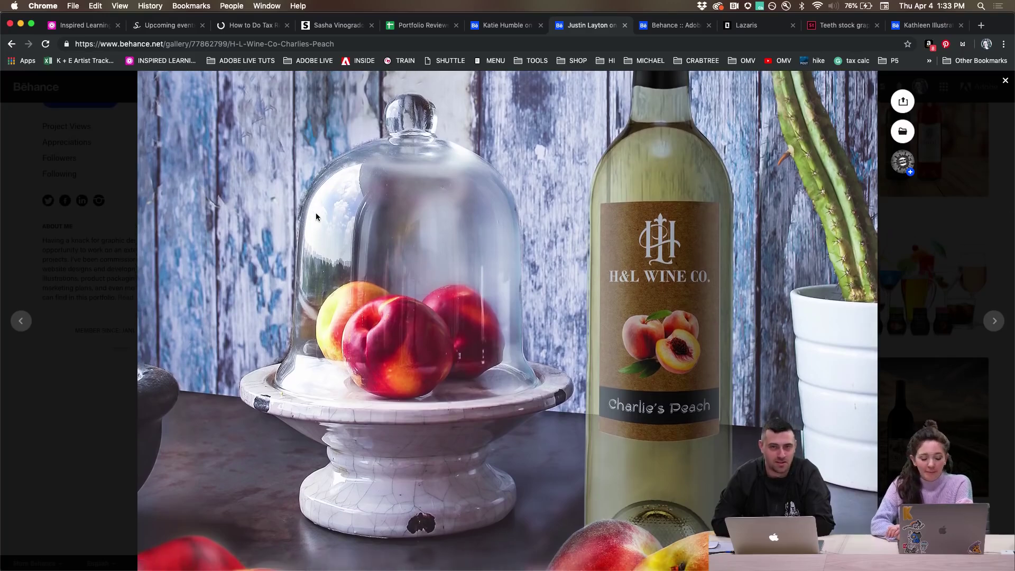
scroll(315, 216, down, 2)
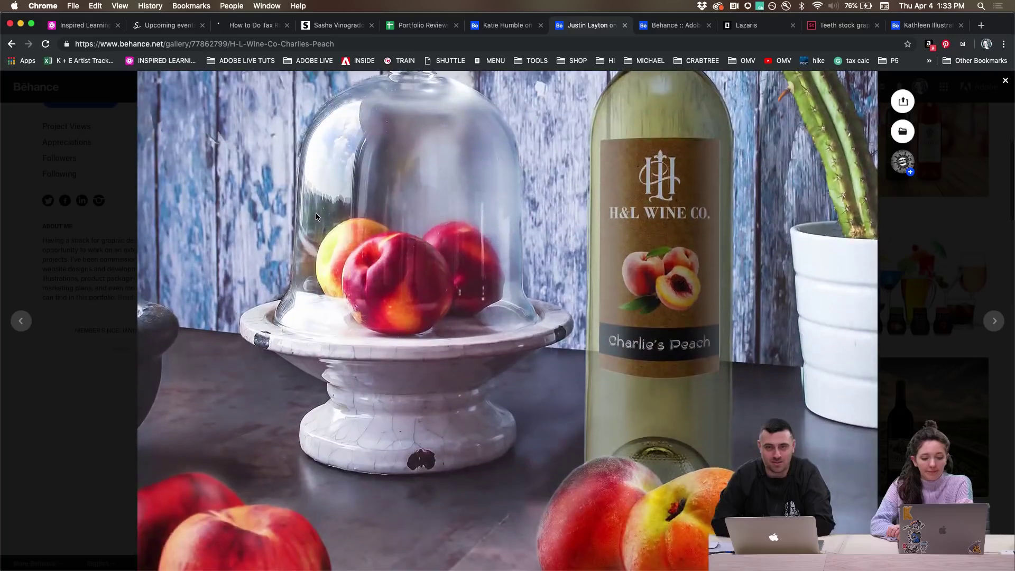
scroll(315, 217, up, 6)
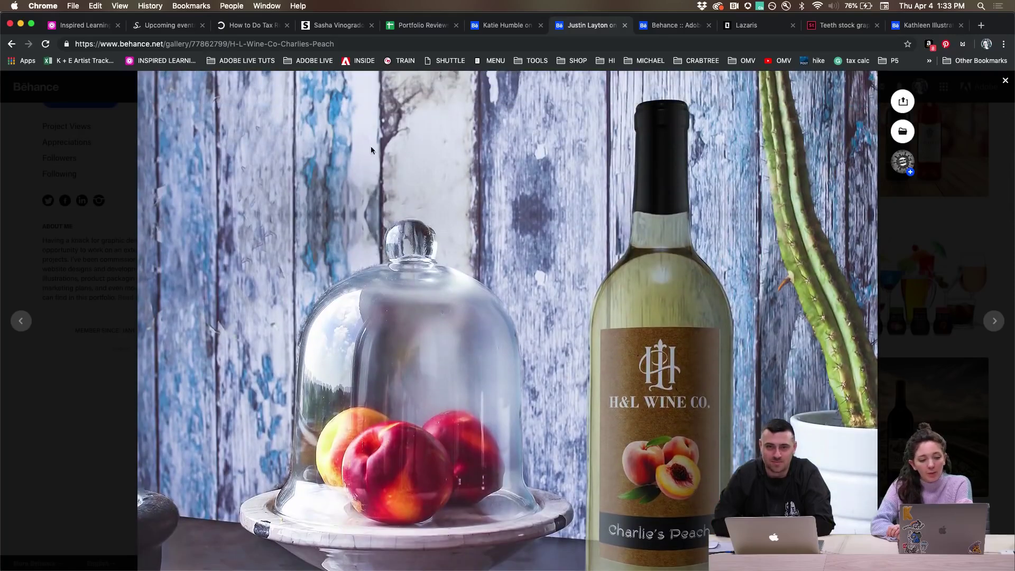
scroll(486, 178, down, 5)
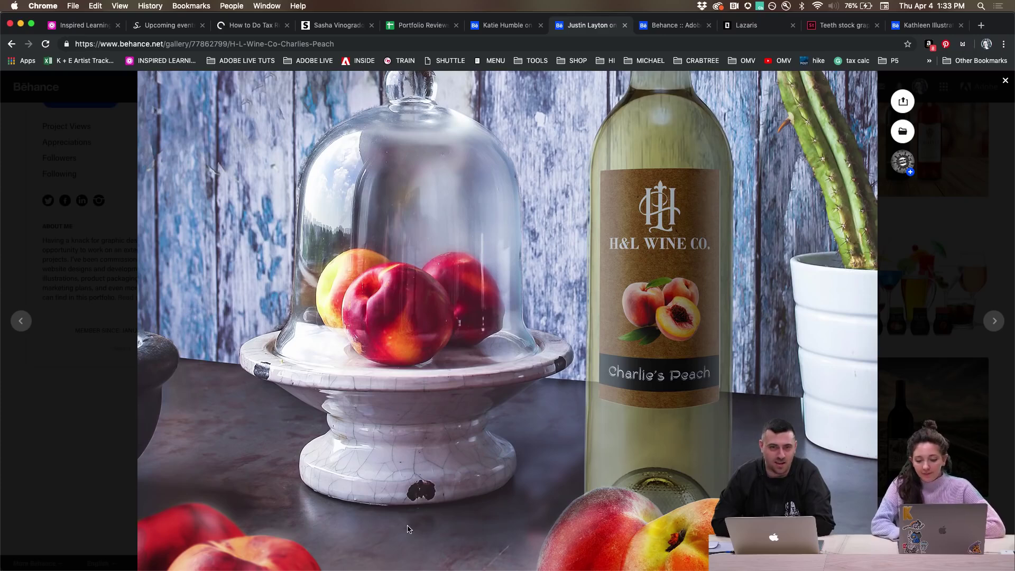
Examine the foreground peaches, the leaf and the base of the bottle against the rest of the still-life photo
scroll(407, 528, down, 3)
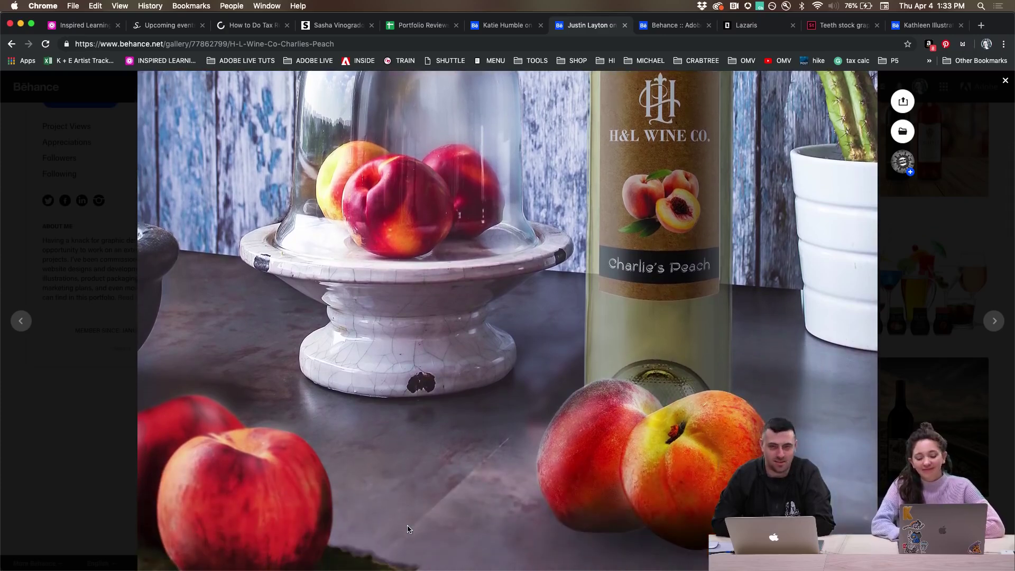
scroll(205, 348, down, 2)
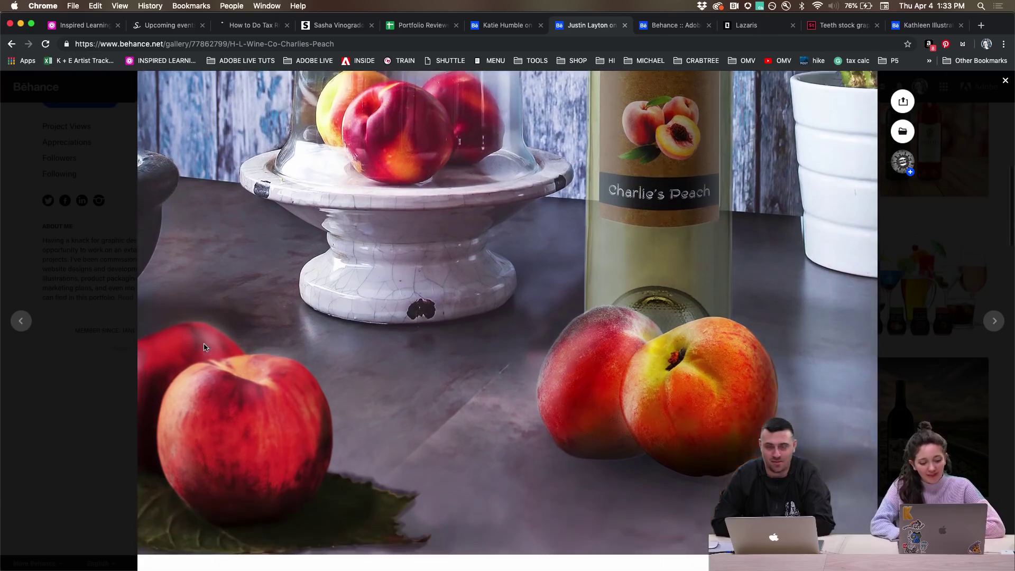
scroll(205, 347, down, 1)
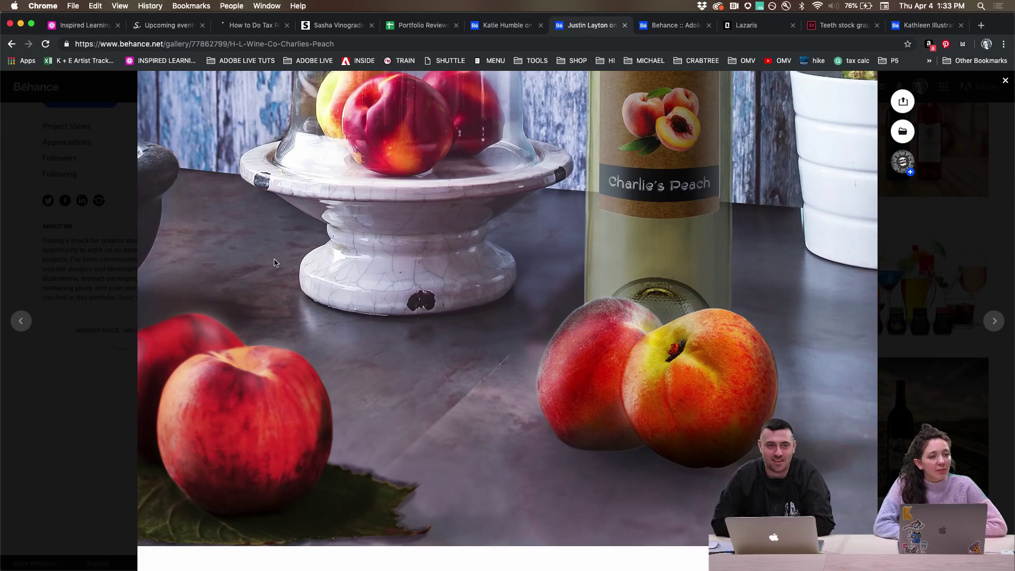
scroll(295, 193, up, 5)
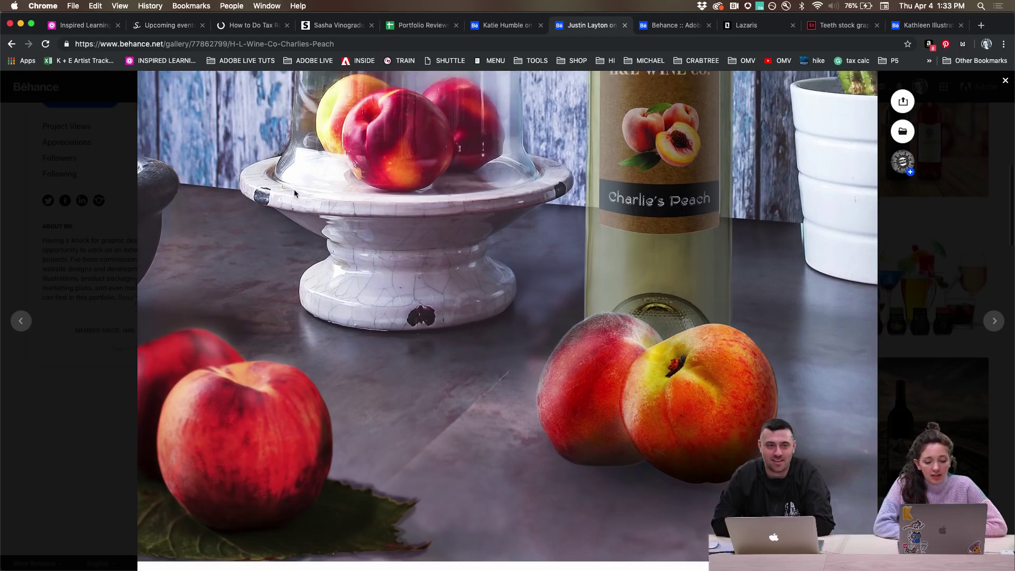
scroll(294, 194, up, 3)
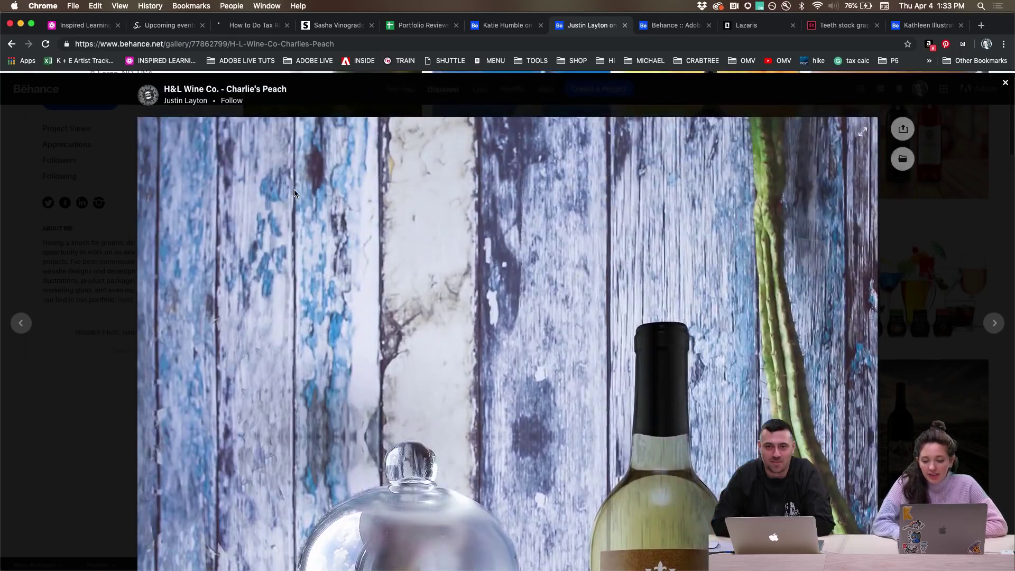
scroll(294, 189, down, 8)
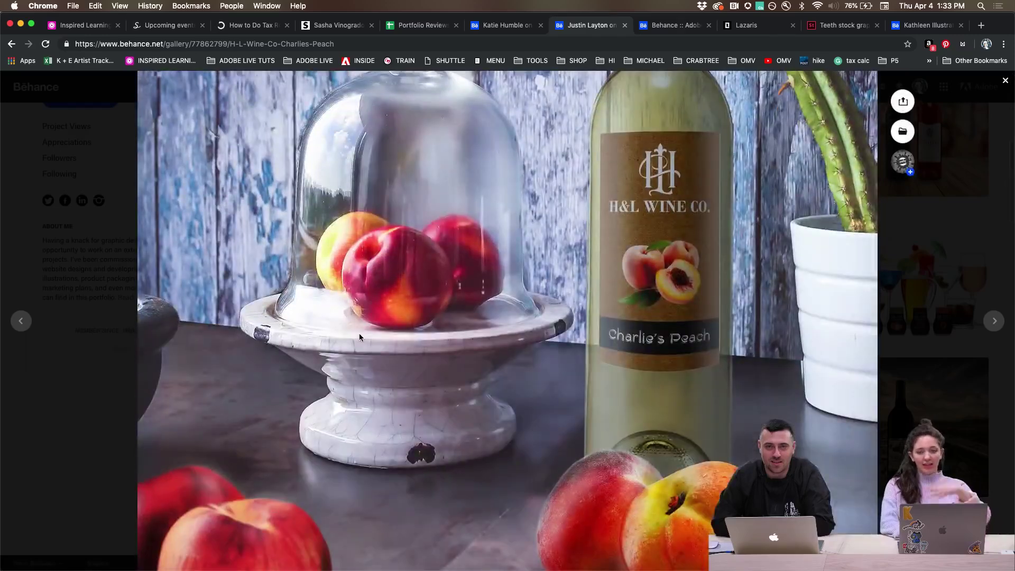
Review the full white-background bottle image again, from the project's footer up past the label to the bottle neck
scroll(358, 335, down, 10)
scroll(481, 305, down, 6)
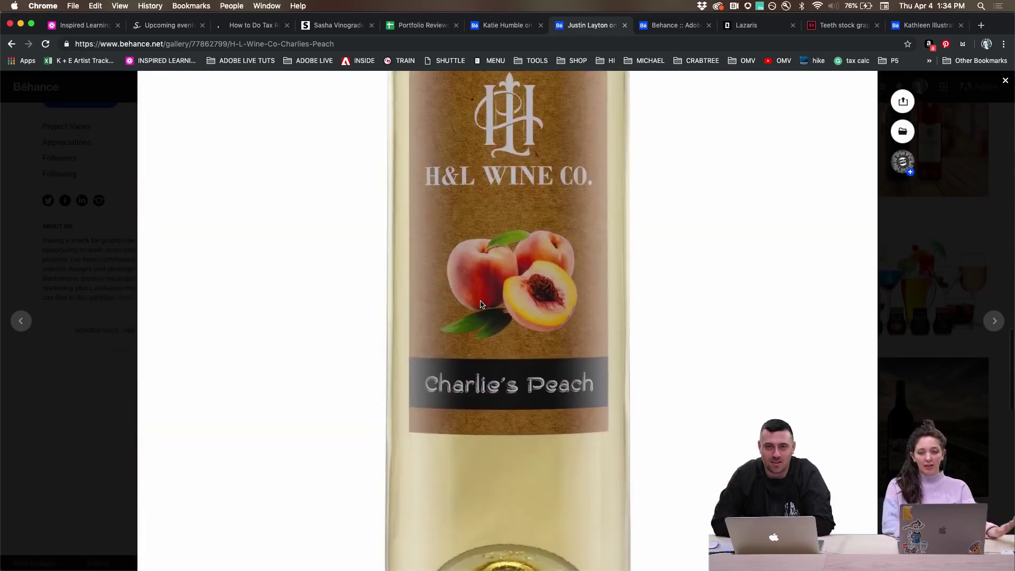
scroll(481, 304, down, 10)
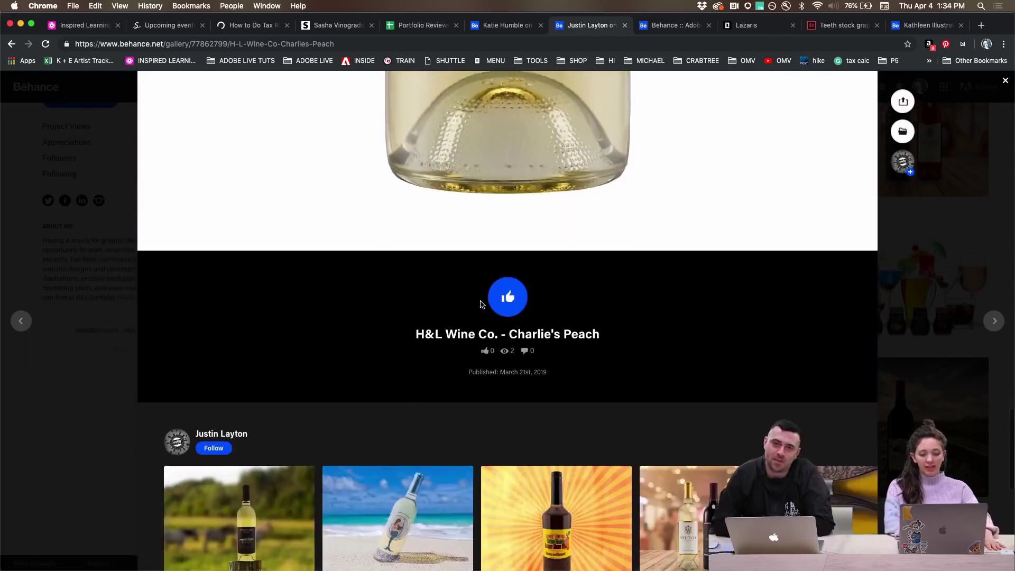
scroll(481, 304, up, 5)
scroll(480, 300, up, 5)
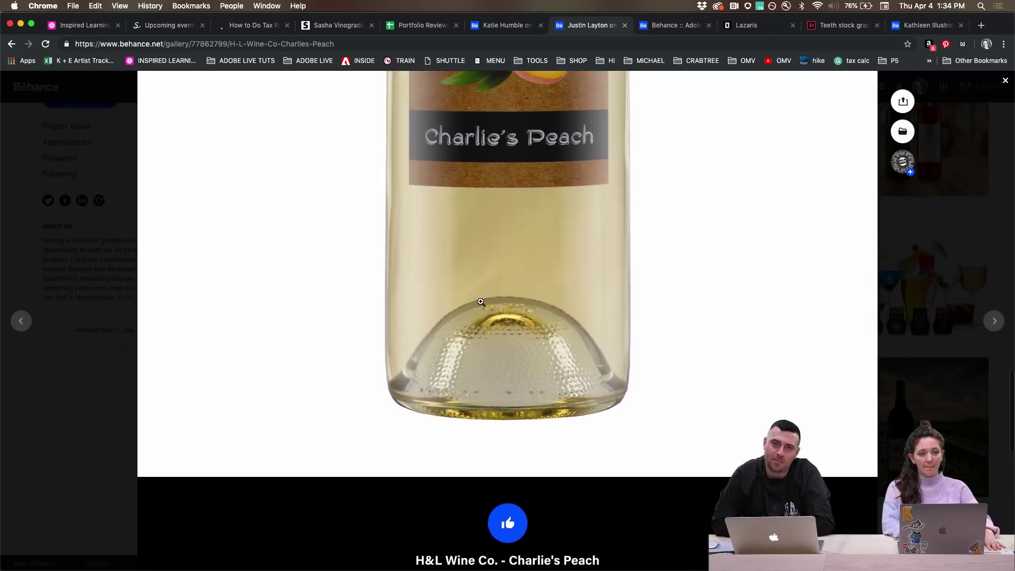
scroll(480, 302, up, 4)
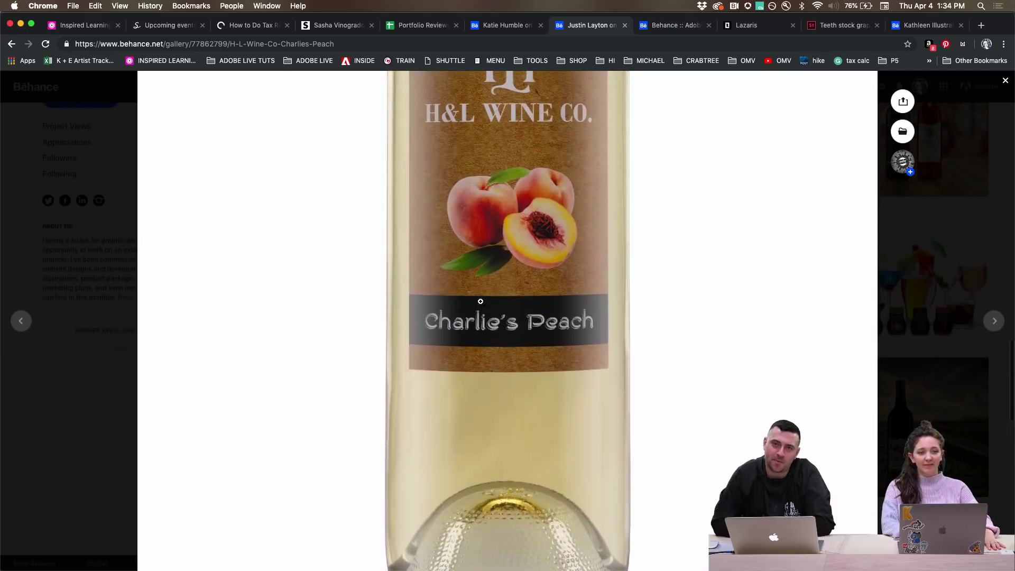
scroll(481, 302, up, 1)
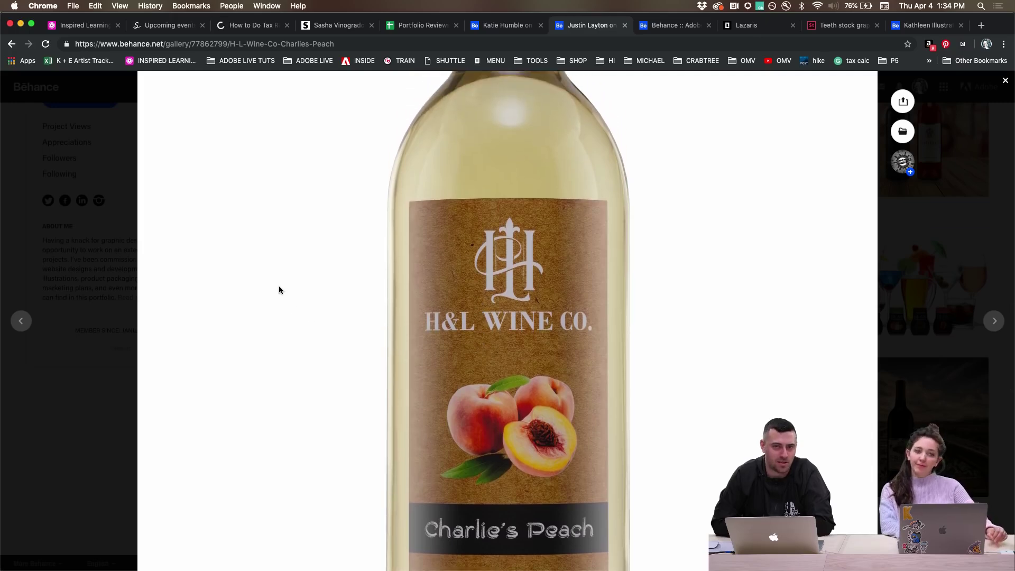
scroll(279, 288, up, 5)
scroll(279, 289, up, 10)
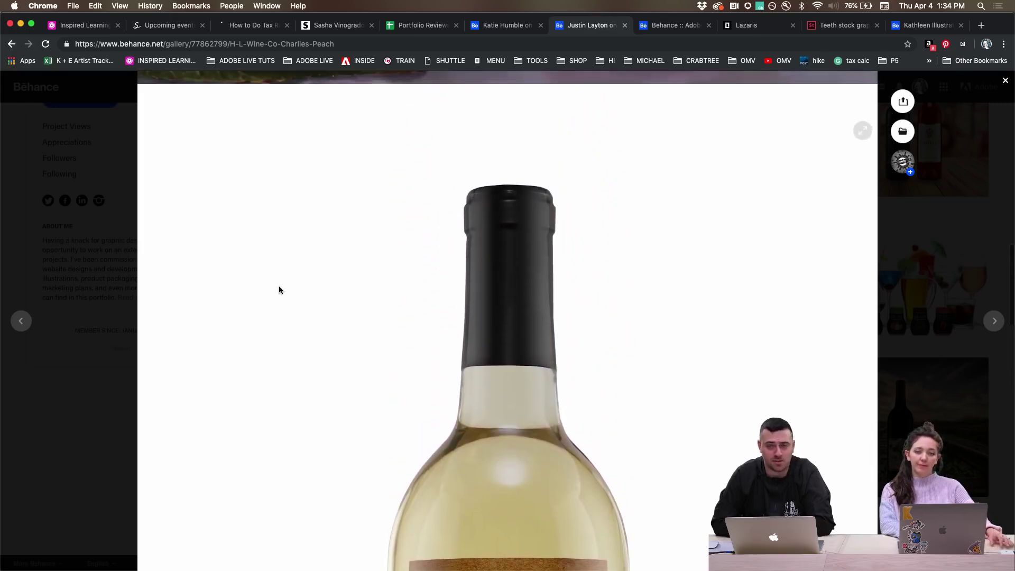
View the whole still-life photo enlarged, close the enlarged view, and compare the photo with the white-background bottle label
scroll(279, 290, up, 5)
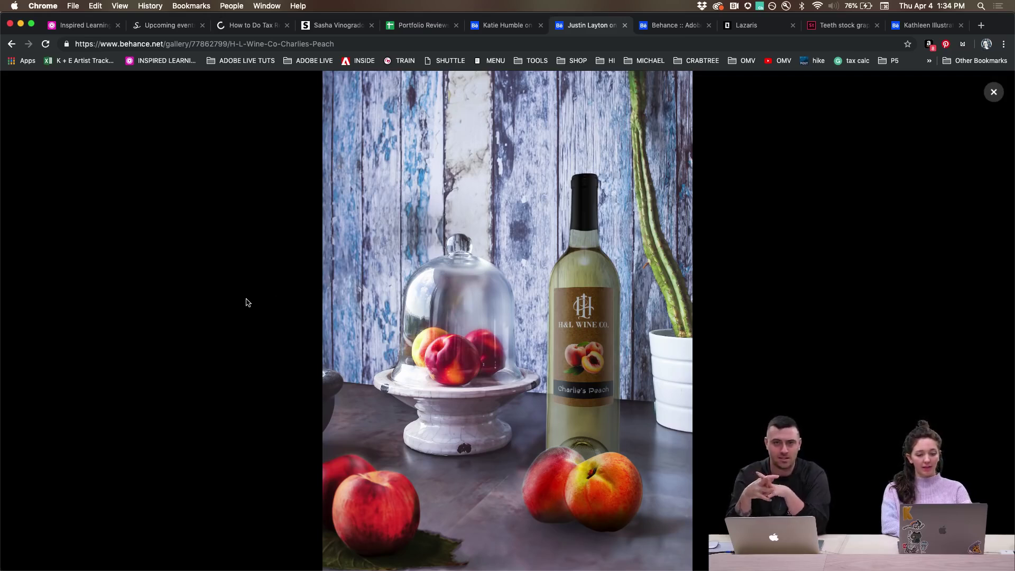
click(993, 92)
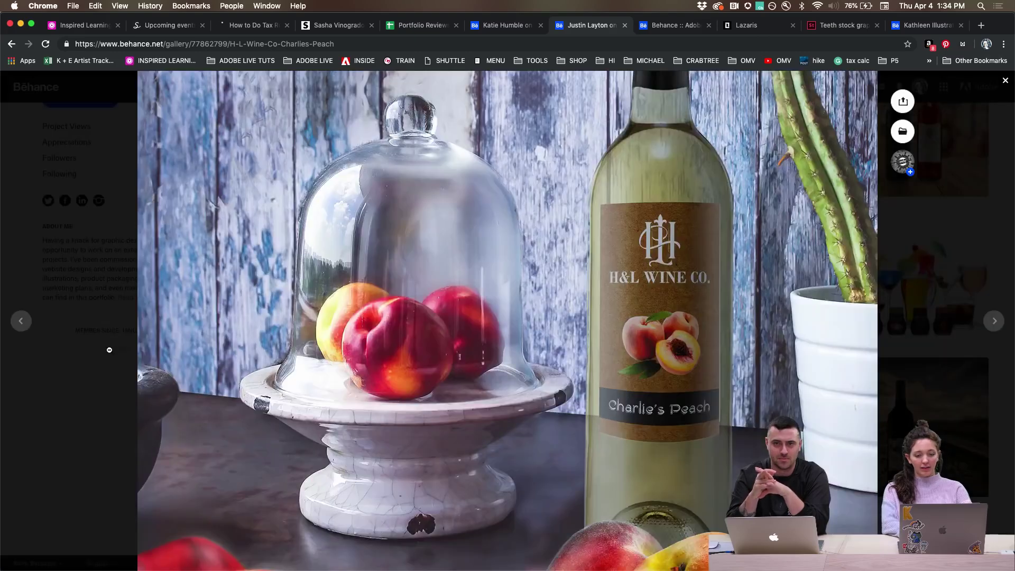
scroll(338, 289, down, 10)
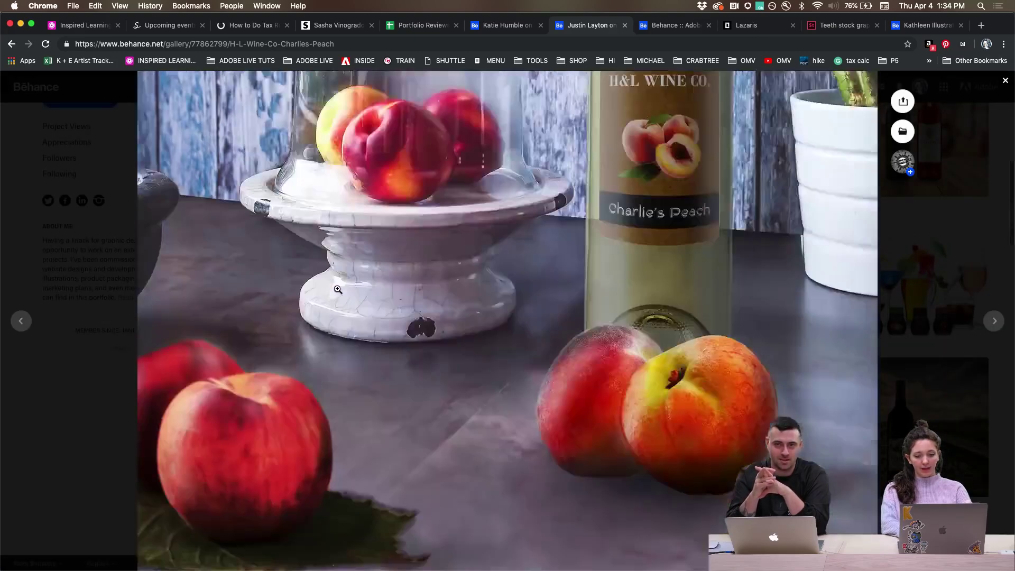
scroll(337, 290, down, 10)
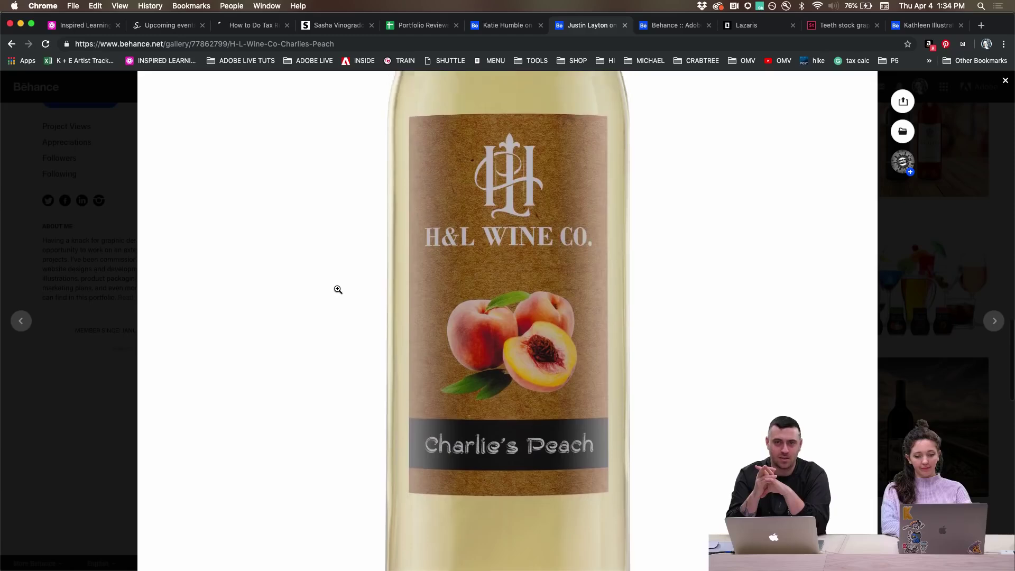
scroll(338, 289, up, 6)
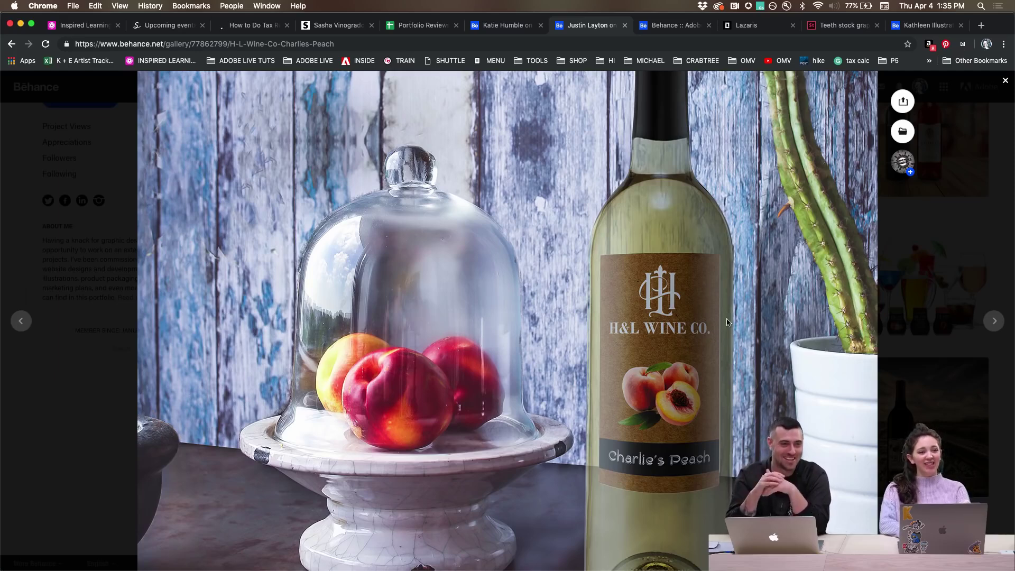
Close the "H&L Wine Co. - Charlie's Peach" project and open "Rusty Hook Winery" from the profile's project grid
click(1005, 81)
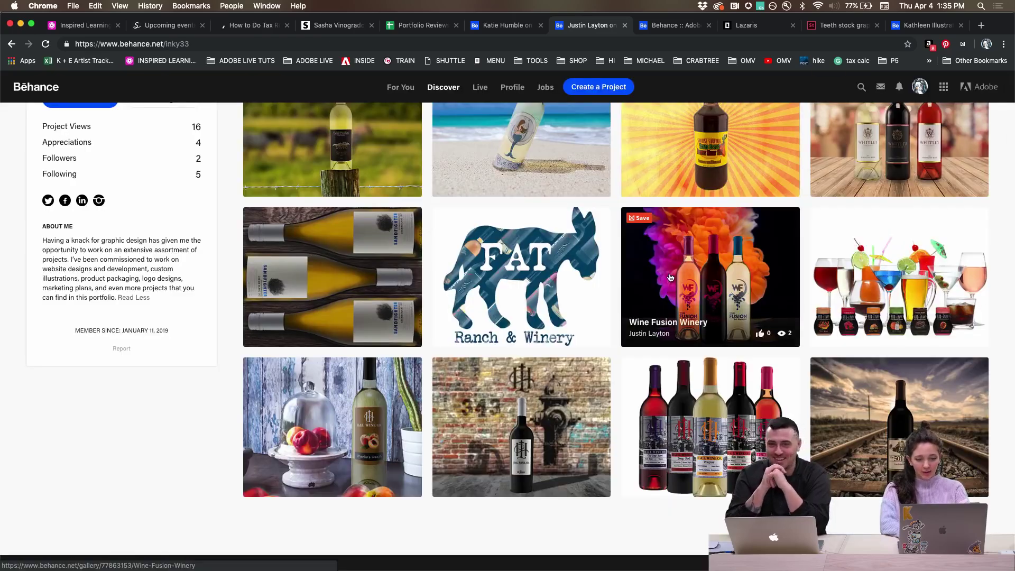
scroll(670, 277, up, 3)
scroll(650, 317, down, 3)
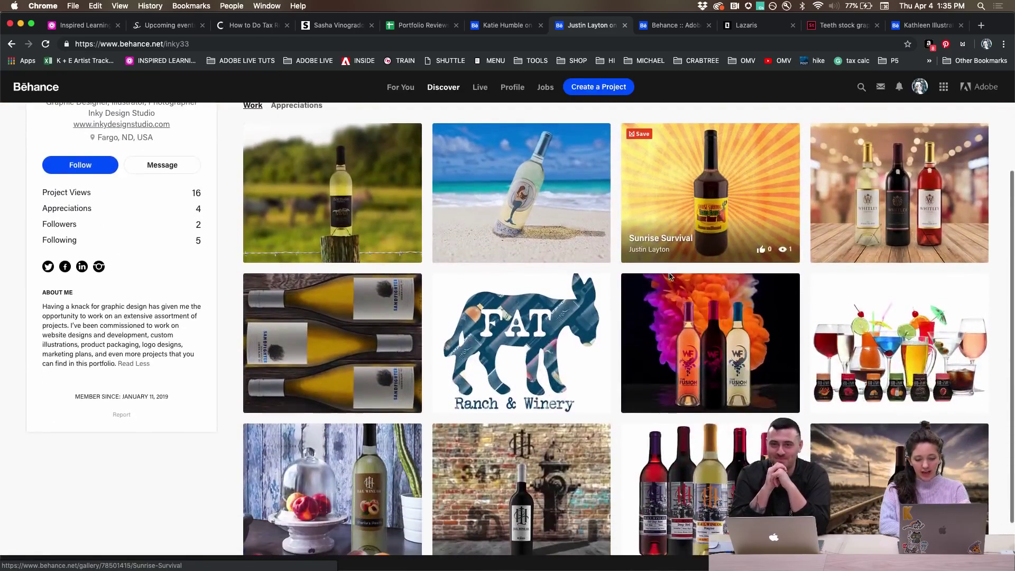
click(528, 170)
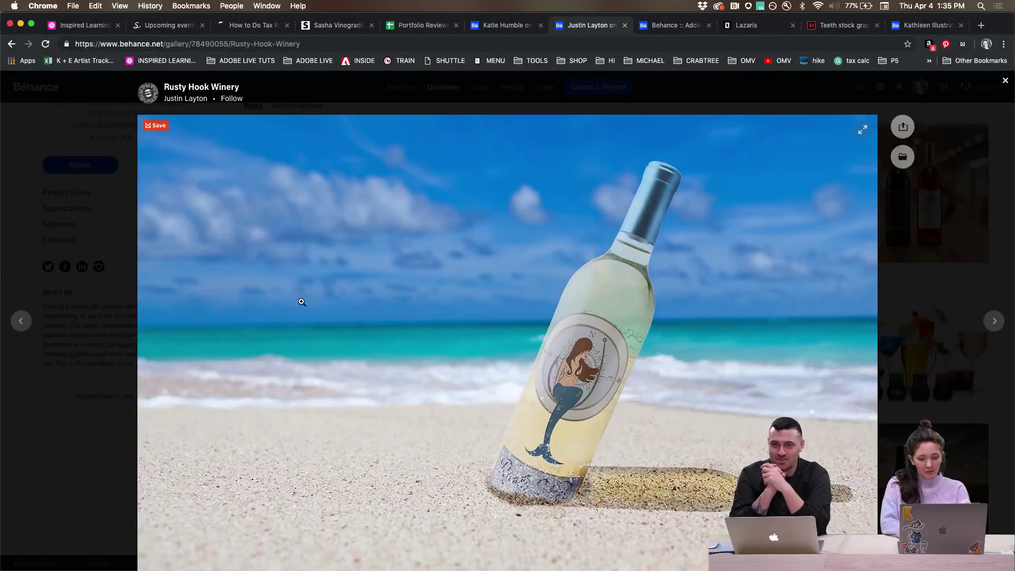
Enlarge the beach photo of the mermaid-label bottle, inspect where its base meets the sand at full size, and return to the fitted view
scroll(310, 301, down, 3)
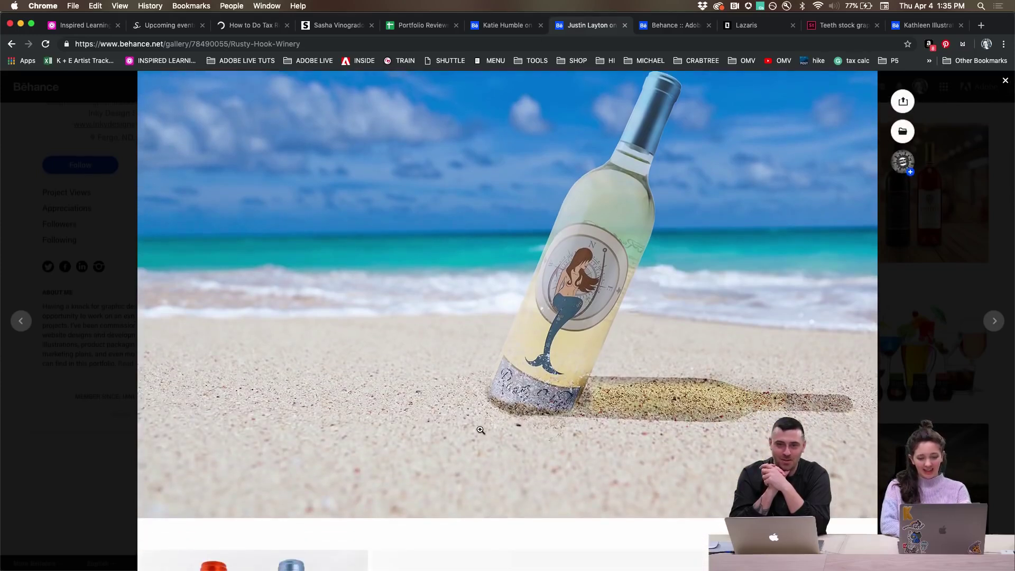
click(513, 399)
click(520, 439)
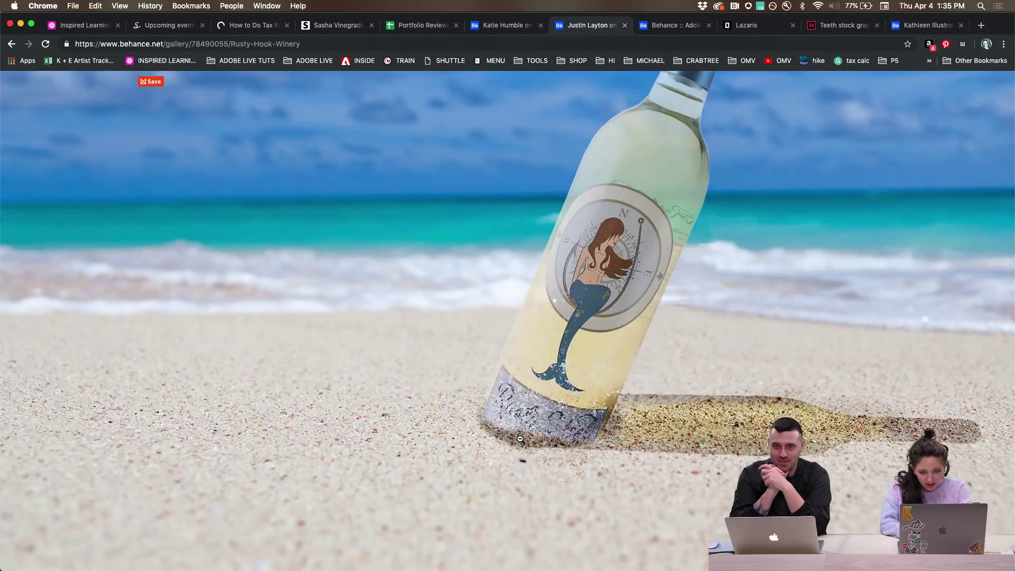
click(520, 438)
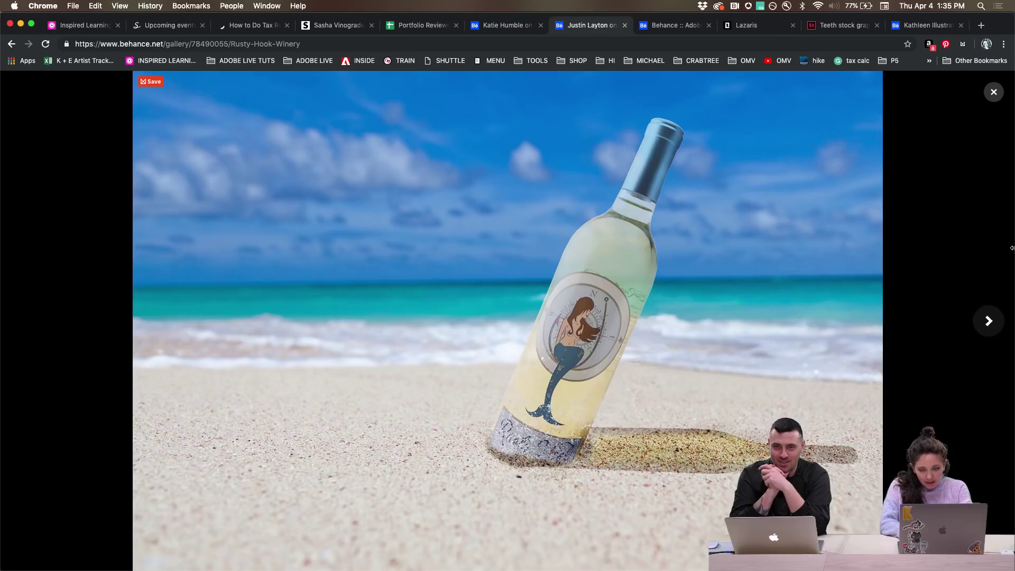
View the printed-corks photo enlarged, inspect the mermaid and "Rusty Hook Winery" lettering at full size, and close the enlarged view
click(988, 321)
key(Escape)
scroll(577, 271, down, 8)
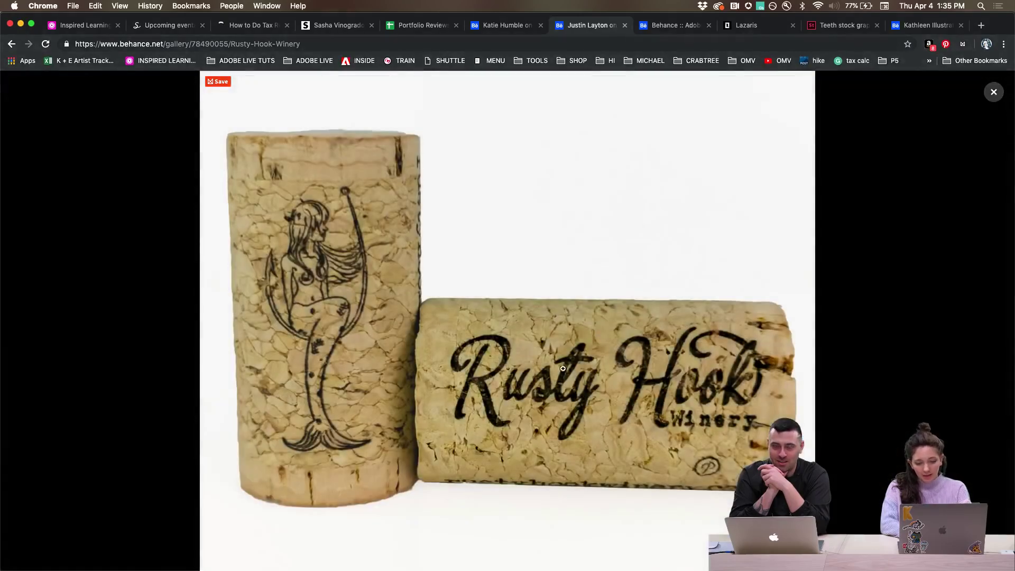
click(556, 379)
scroll(507, 404, down, 2)
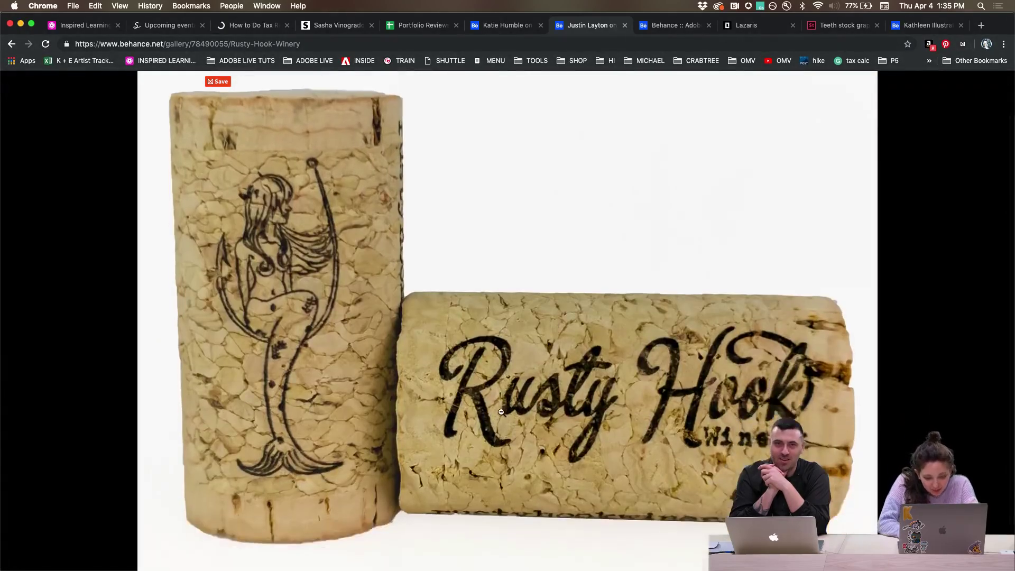
scroll(501, 412, up, 2)
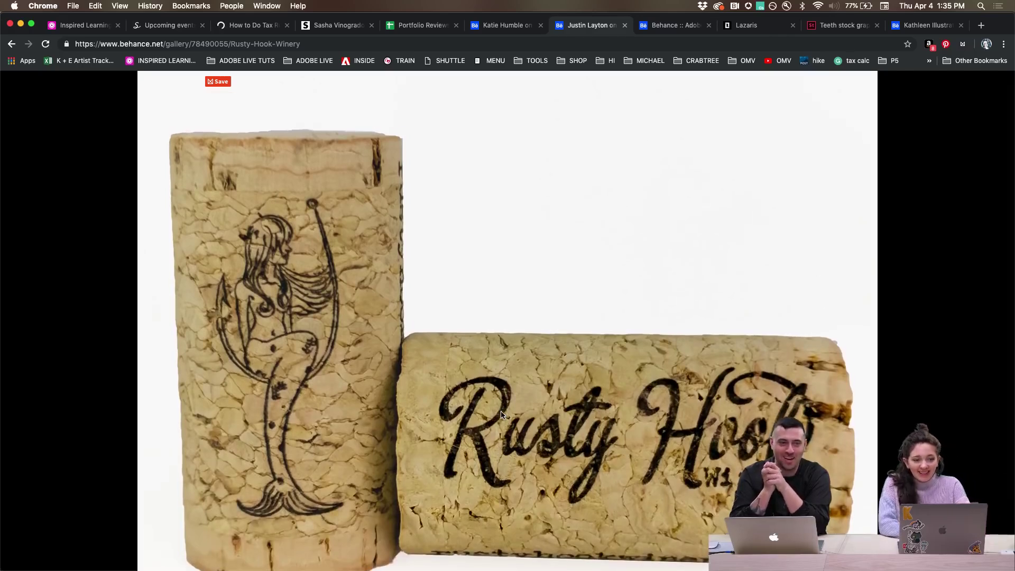
scroll(502, 414, up, 1)
click(946, 273)
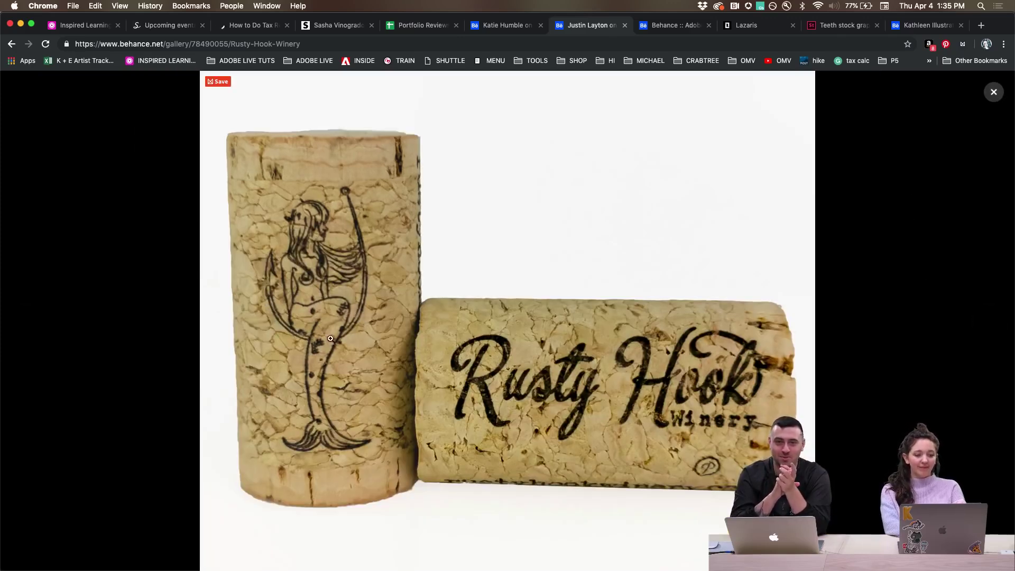
click(994, 92)
Enlarge the photo of the red- and blue-capped bottles, examine both mermaid labels at full size, and close the enlarged view
scroll(594, 281, down, 1)
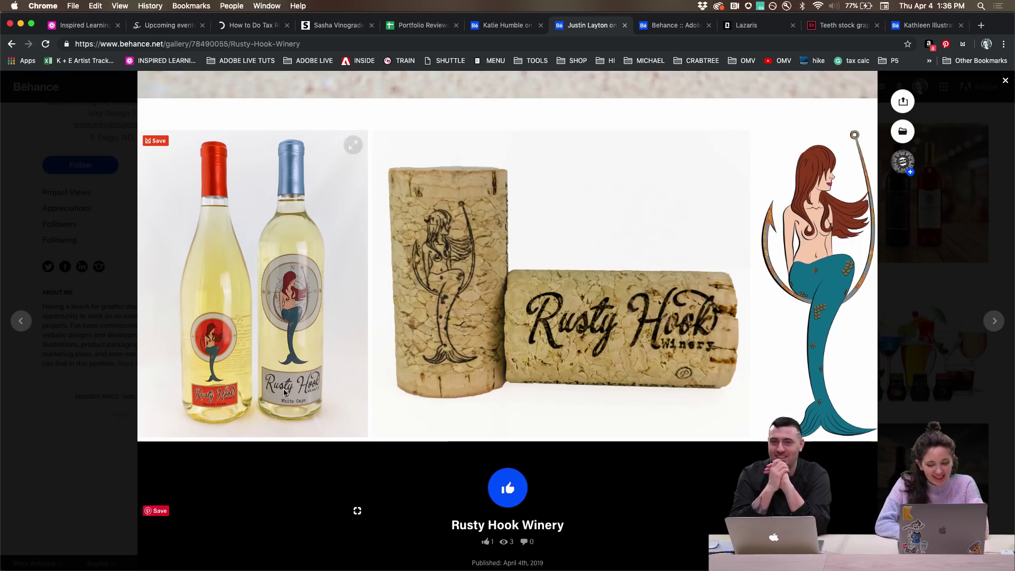
scroll(284, 392, down, 4)
scroll(303, 221, up, 3)
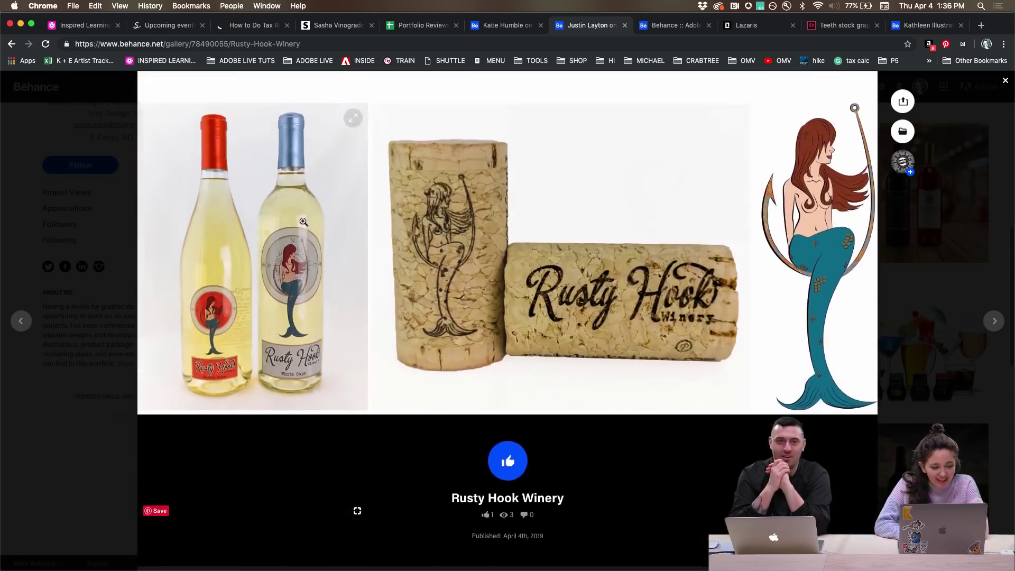
click(205, 299)
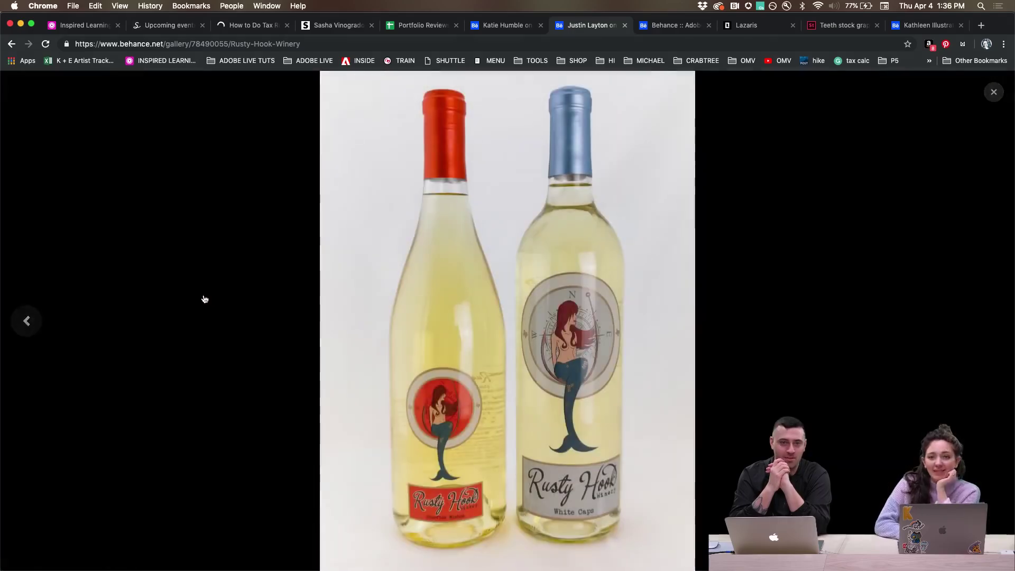
click(414, 402)
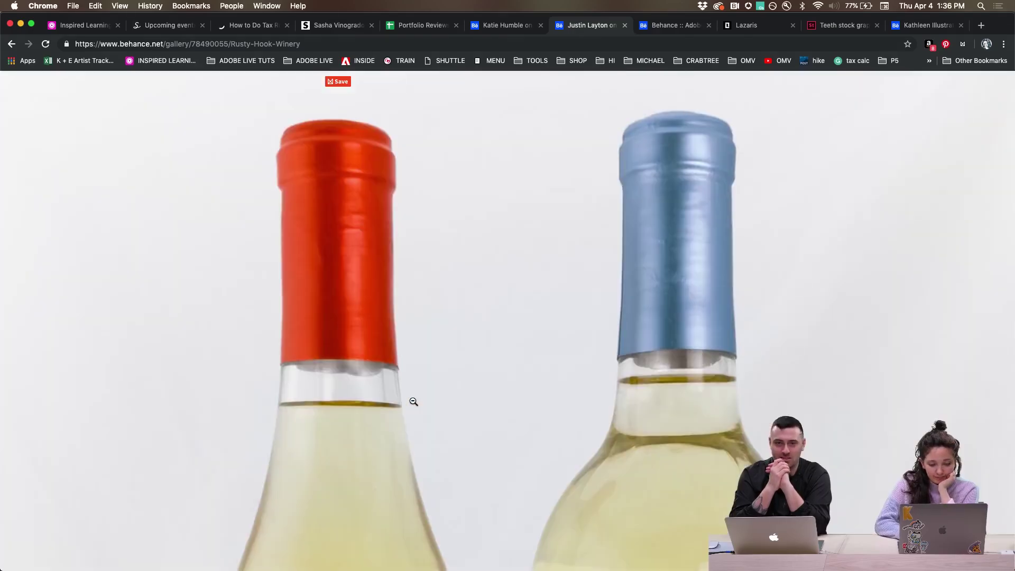
scroll(413, 402, down, 10)
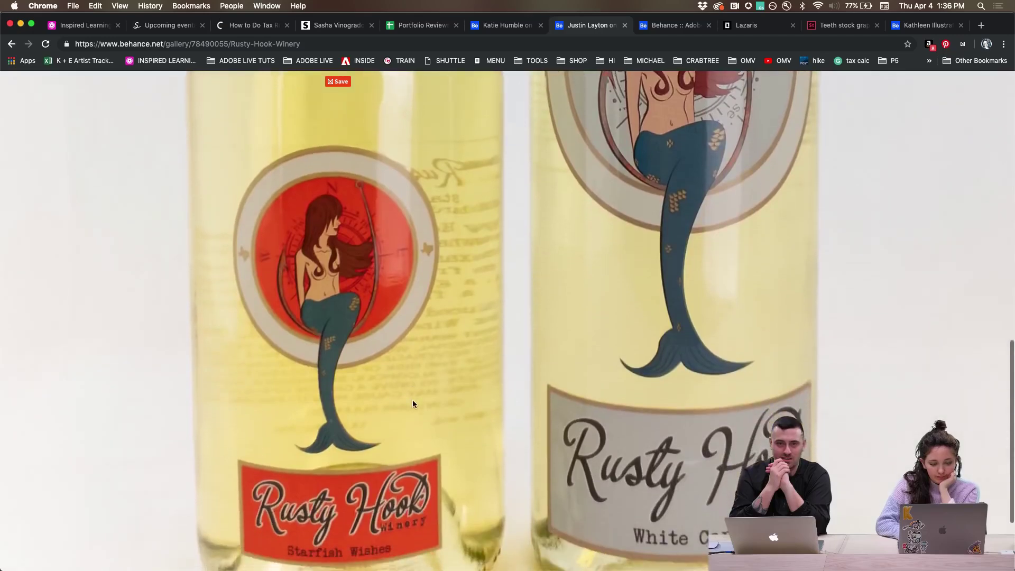
scroll(414, 405, down, 2)
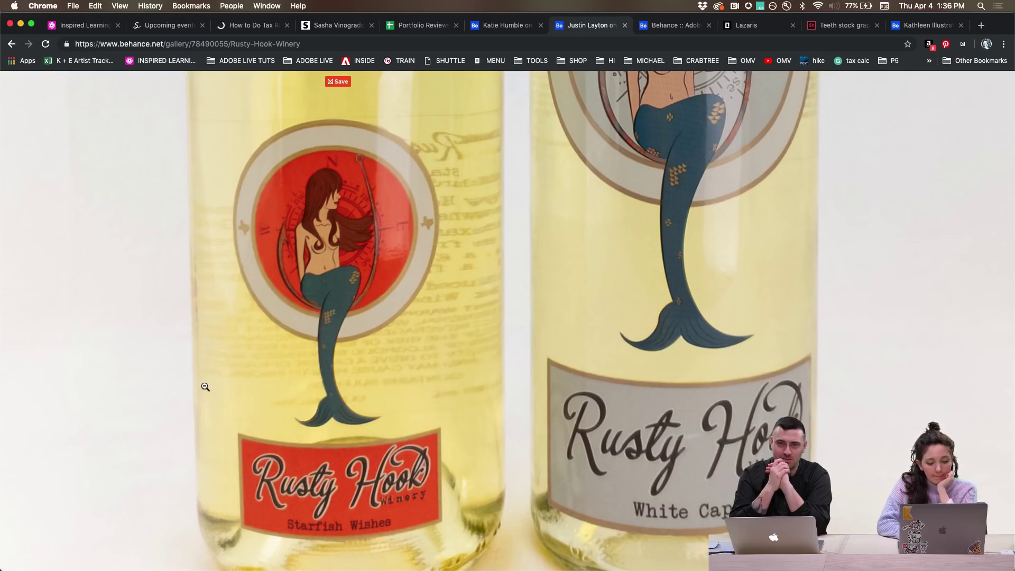
scroll(206, 387, up, 5)
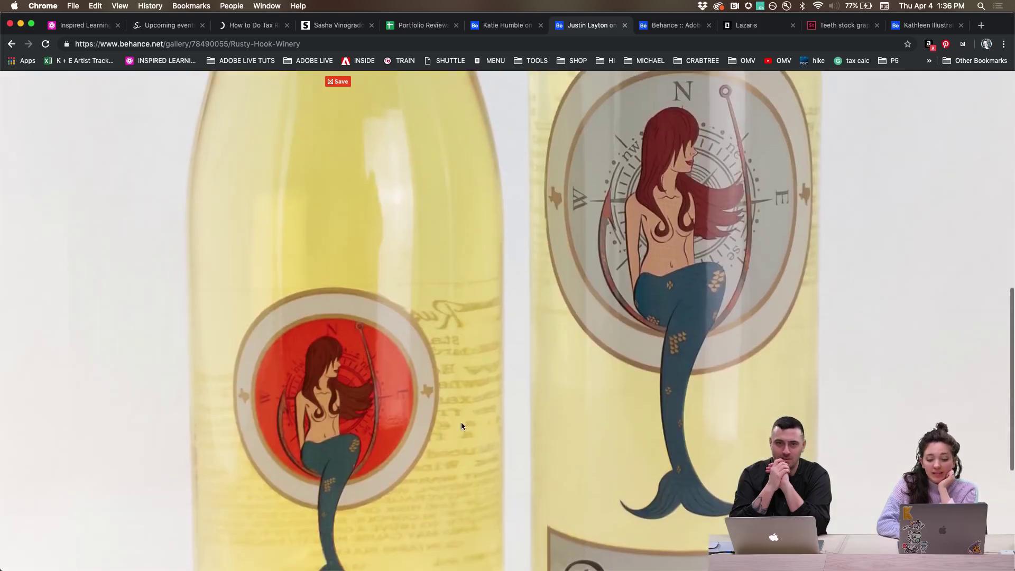
scroll(463, 434, down, 5)
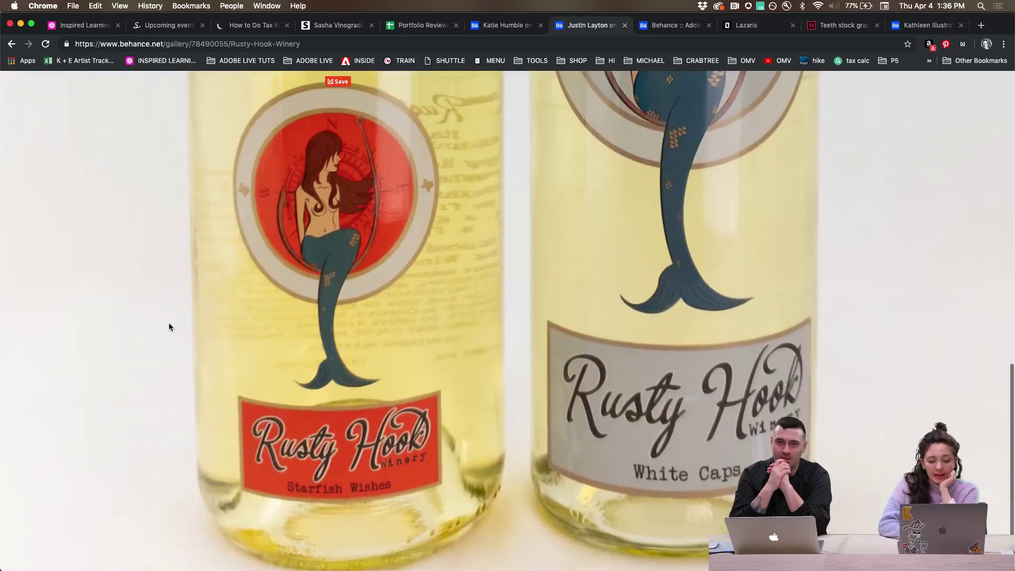
click(169, 324)
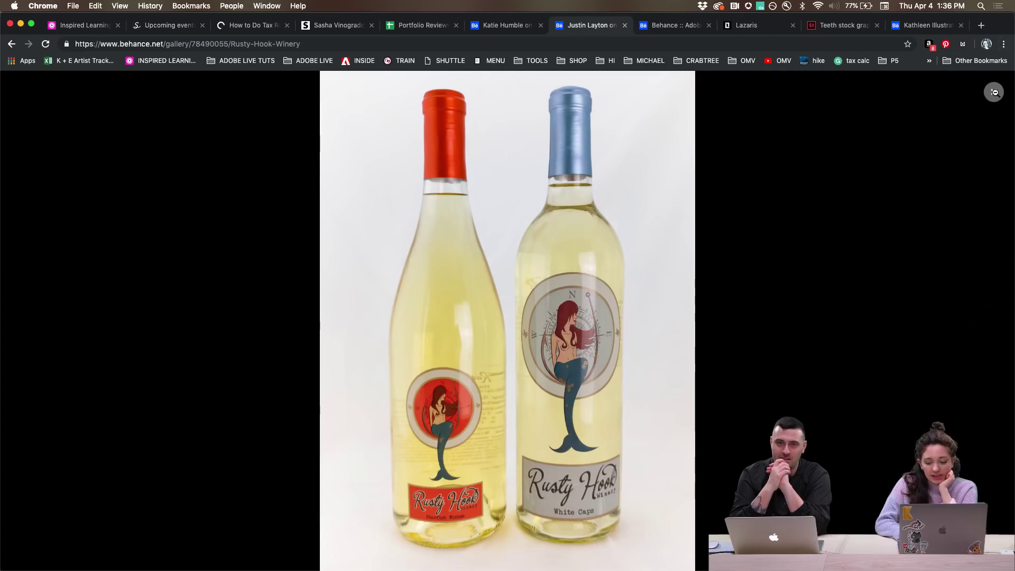
click(994, 92)
Return to the beach photo and compare its bottle with the two-bottle photo, the corks and the mermaid illustration
scroll(611, 362, down, 3)
scroll(616, 365, up, 6)
click(616, 365)
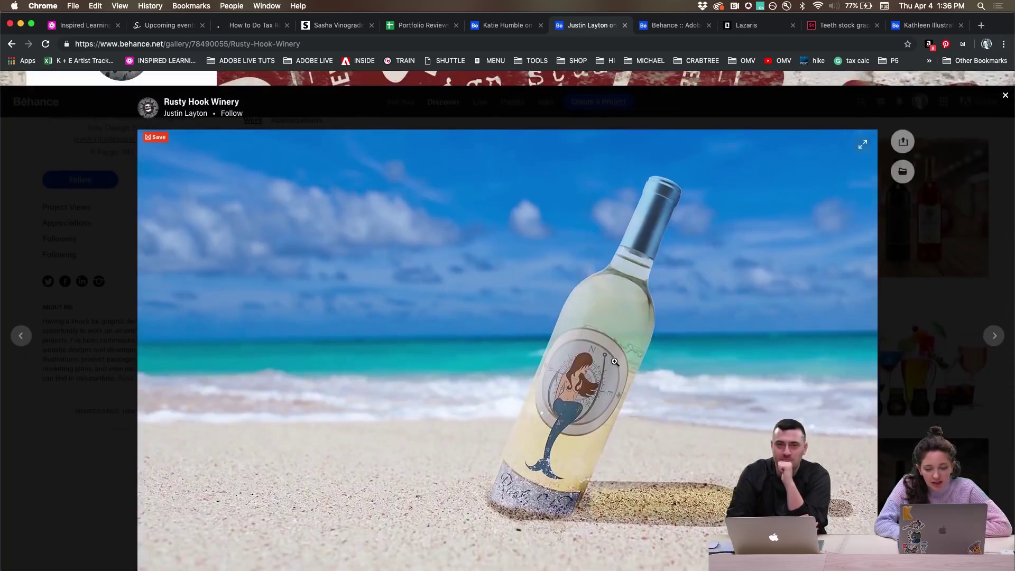
click(614, 361)
scroll(614, 361, down, 8)
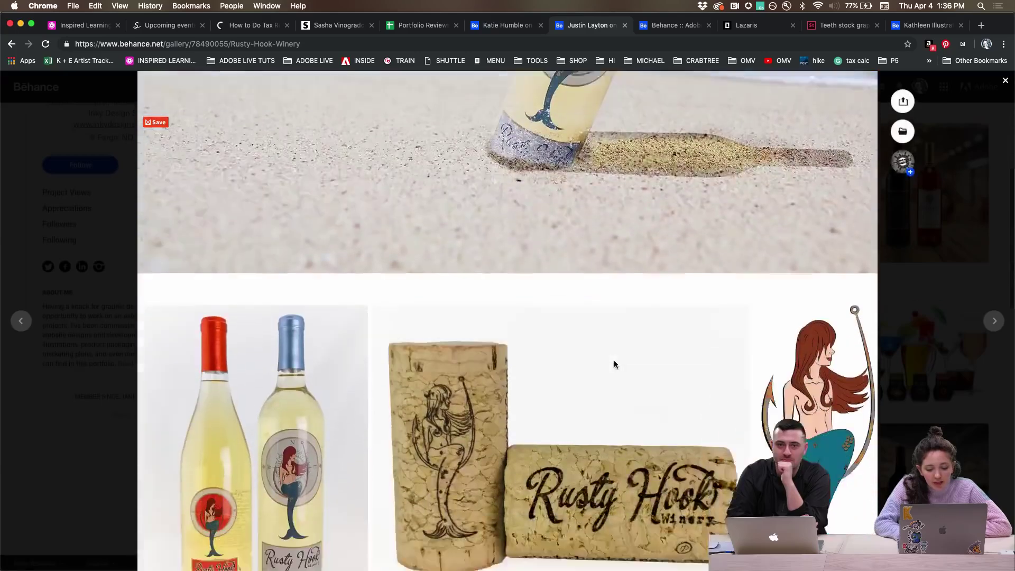
scroll(598, 253, up, 1)
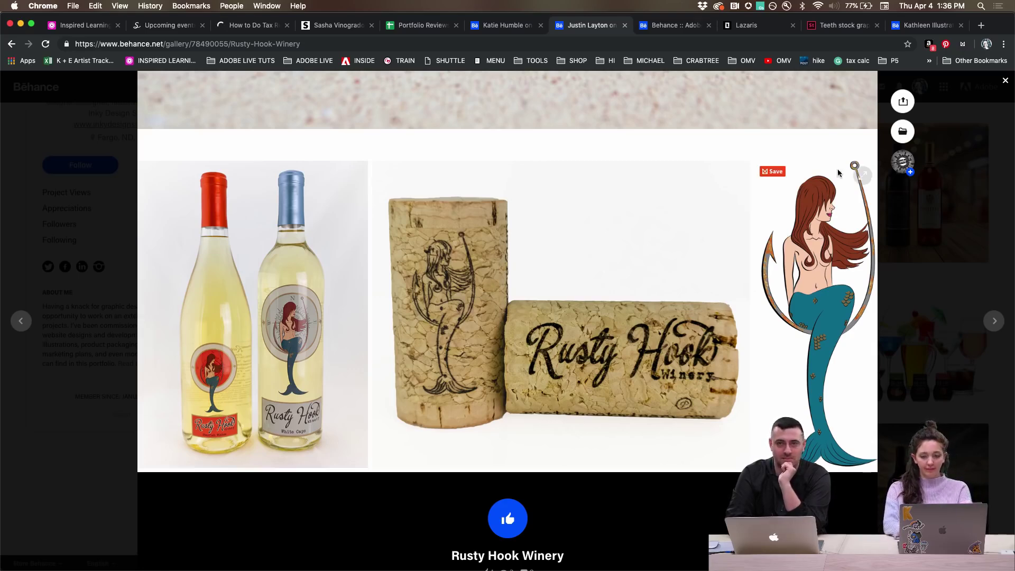
Review the "Rusty Hook Winery" project again, alternating between the beach photo and the row of bottle, cork and mermaid images
scroll(846, 158, up, 5)
scroll(845, 159, up, 2)
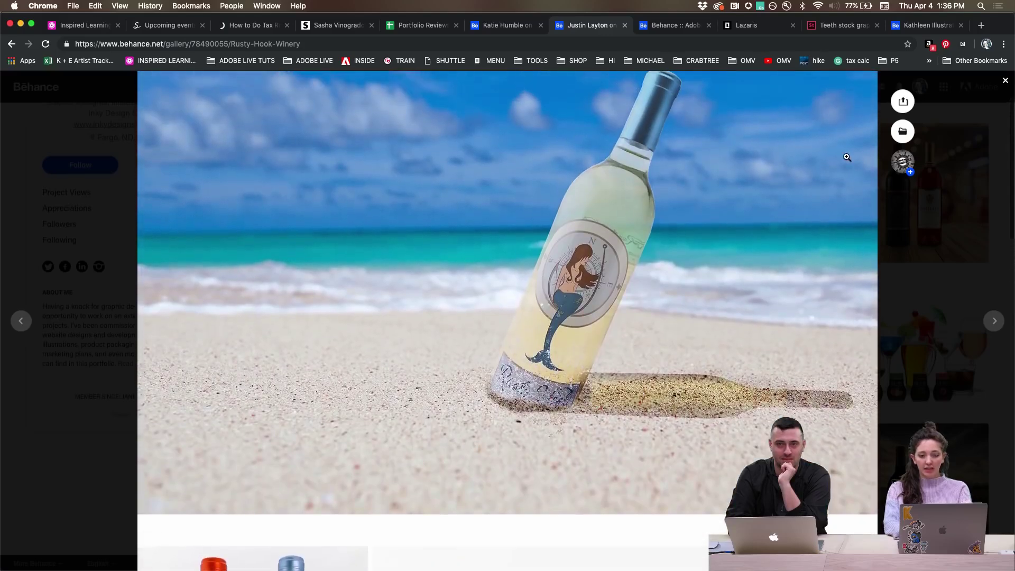
scroll(106, 282, up, 2)
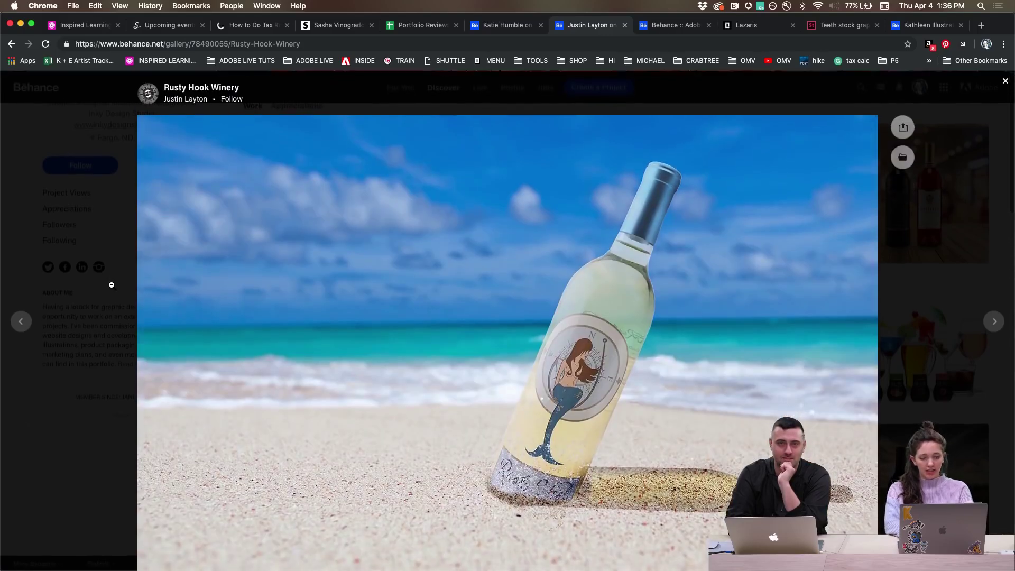
scroll(111, 285, down, 7)
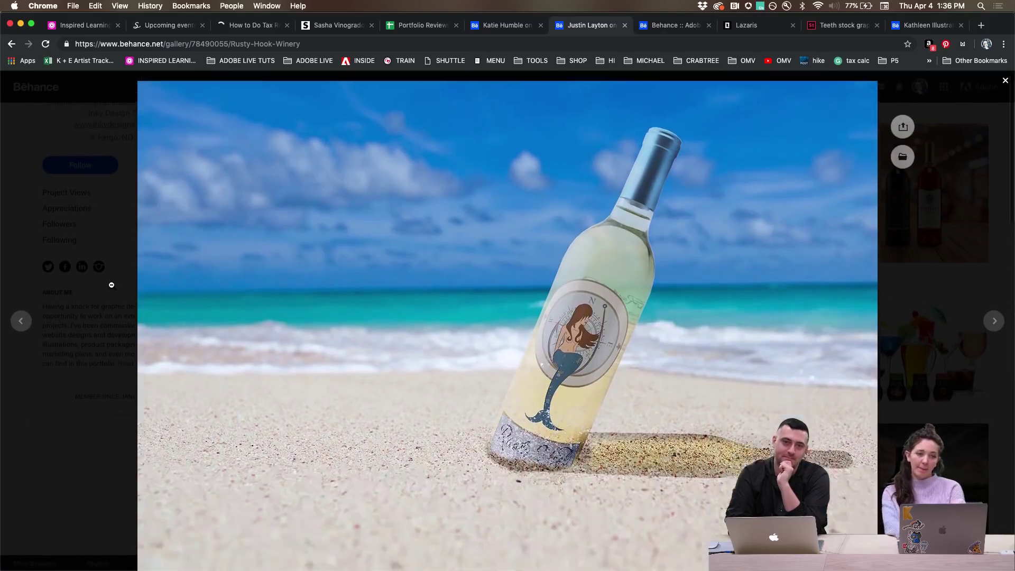
scroll(111, 285, down, 1)
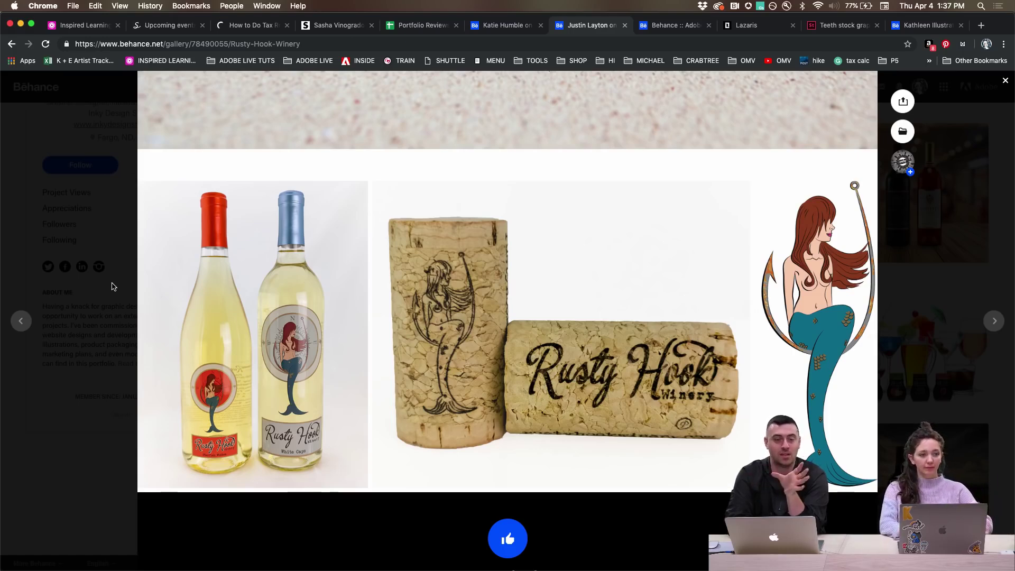
scroll(273, 218, up, 4)
scroll(273, 218, up, 5)
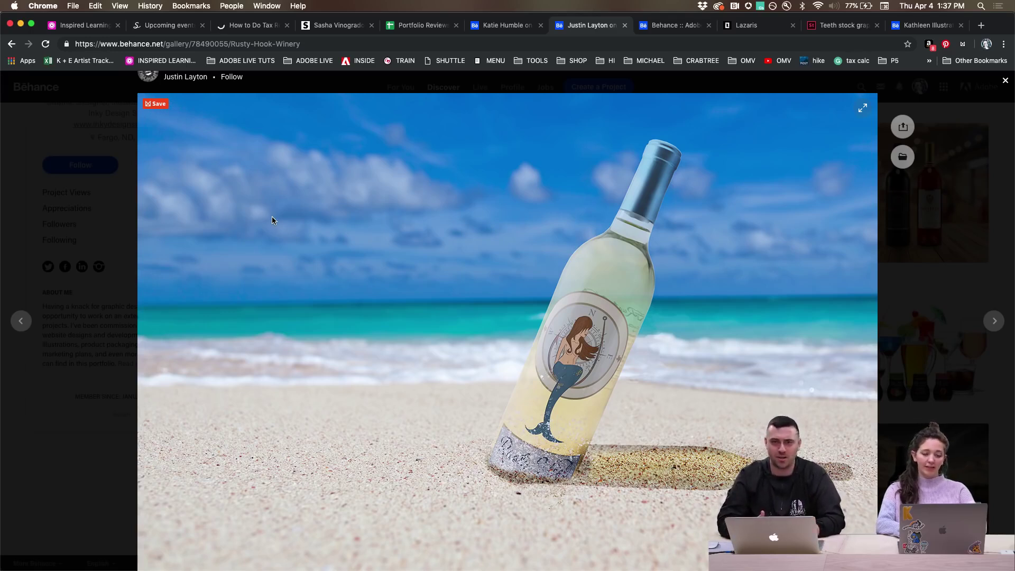
scroll(332, 324, down, 5)
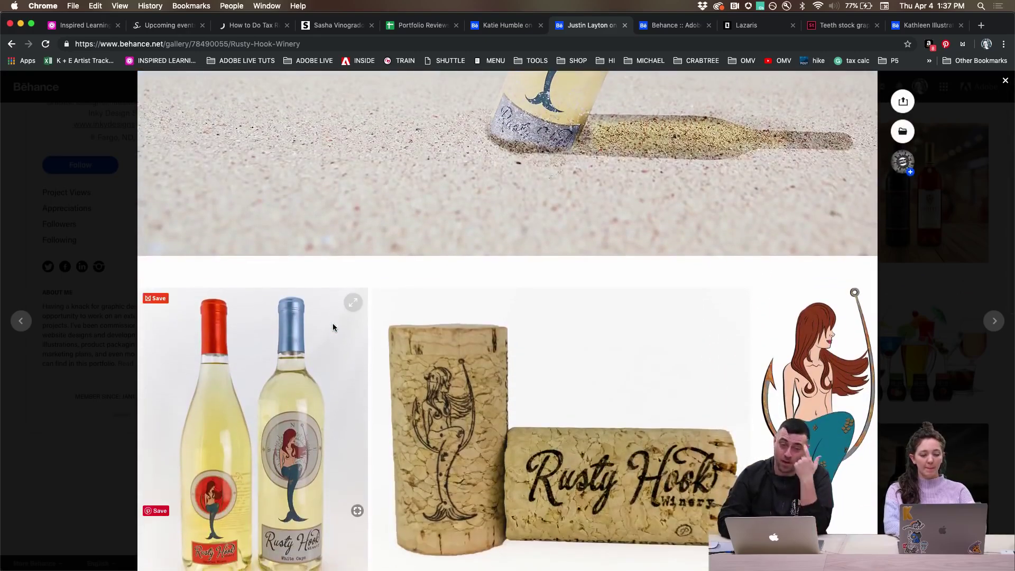
scroll(367, 305, down, 3)
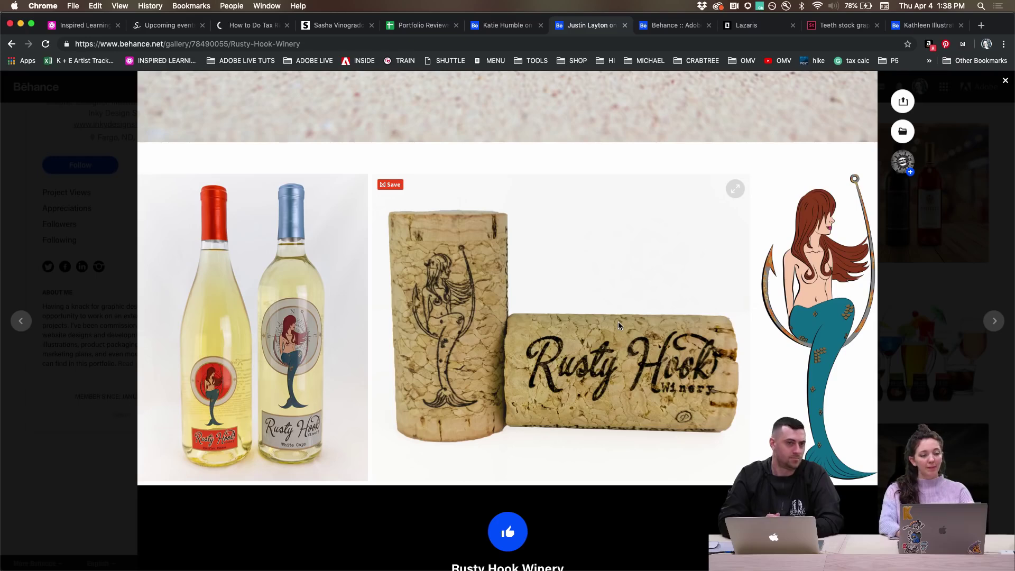
Close the "Rusty Hook Winery" project, look over the profile's project grid, and open "Sandfighter Wines - Chenin Blanc"
click(942, 280)
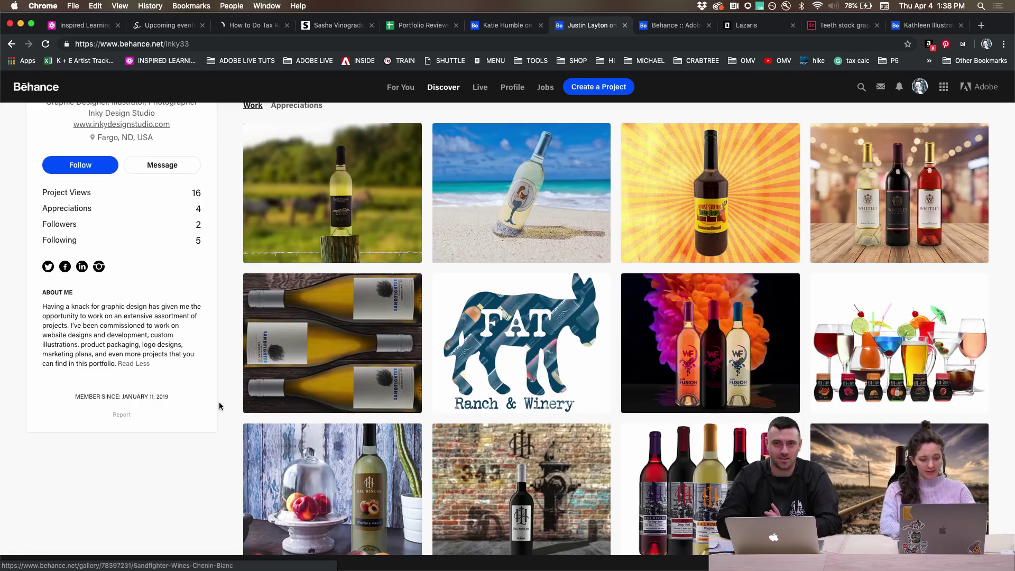
scroll(219, 418, down, 2)
scroll(219, 418, up, 2)
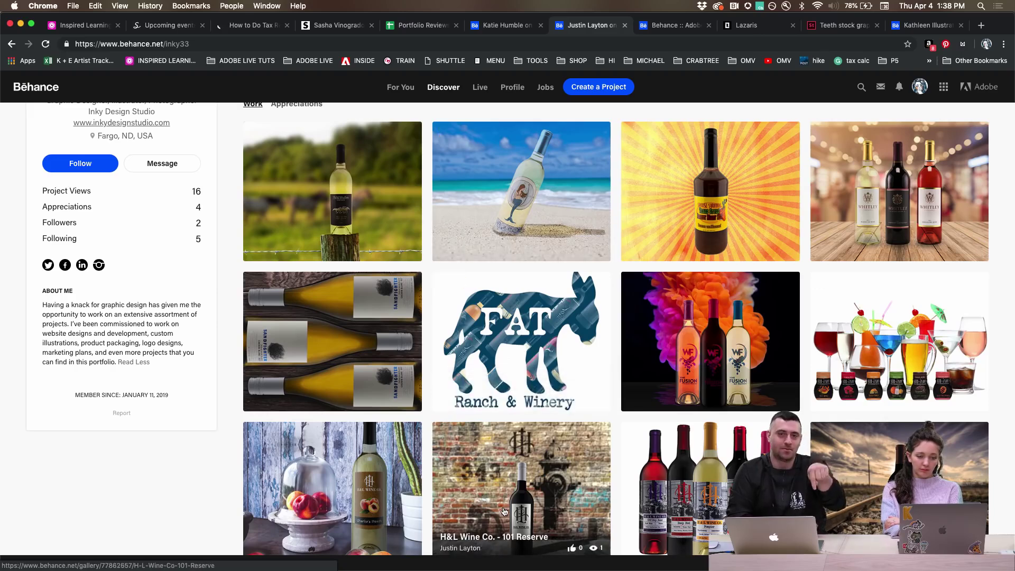
scroll(504, 449, up, 5)
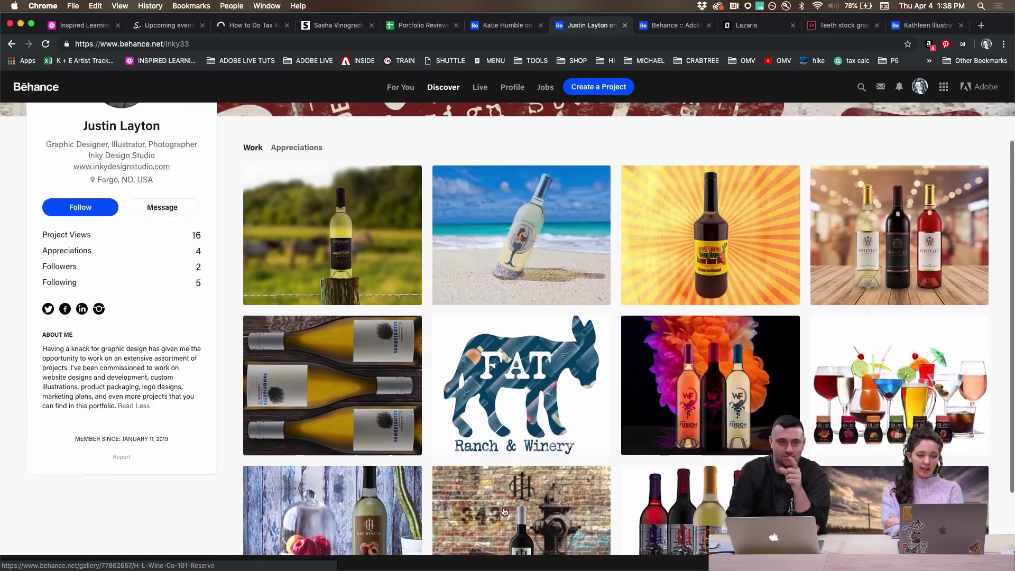
scroll(355, 417, down, 2)
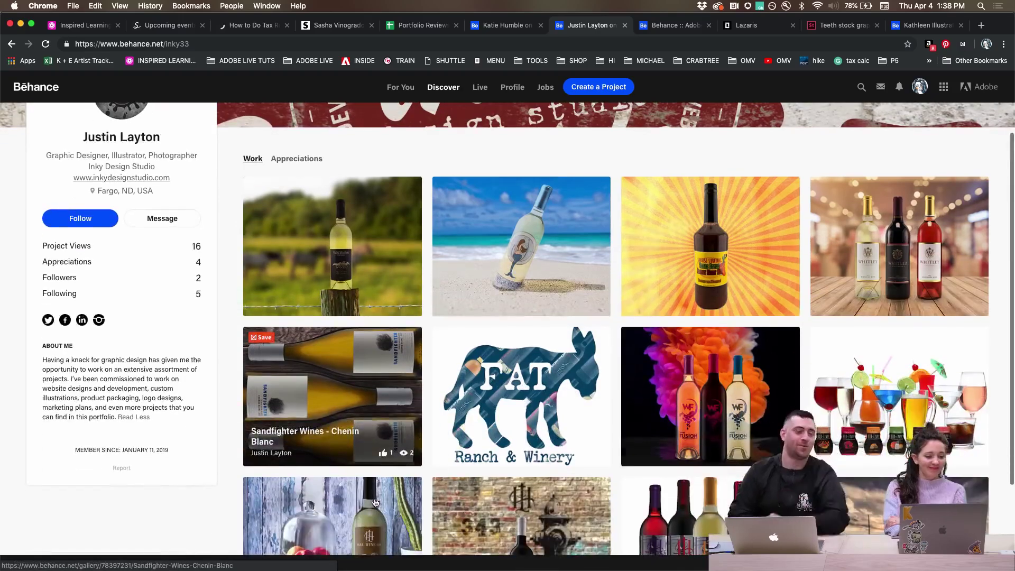
click(356, 384)
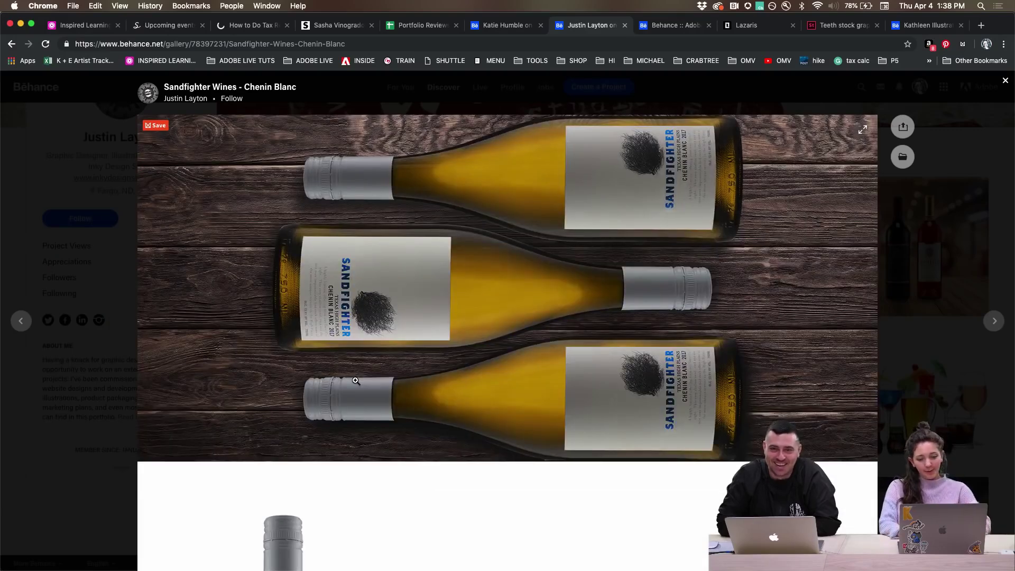
Review the Sandfighter project from the wood-background photo down to the single bottle, and enlarge the front and back label artwork
scroll(416, 308, down, 2)
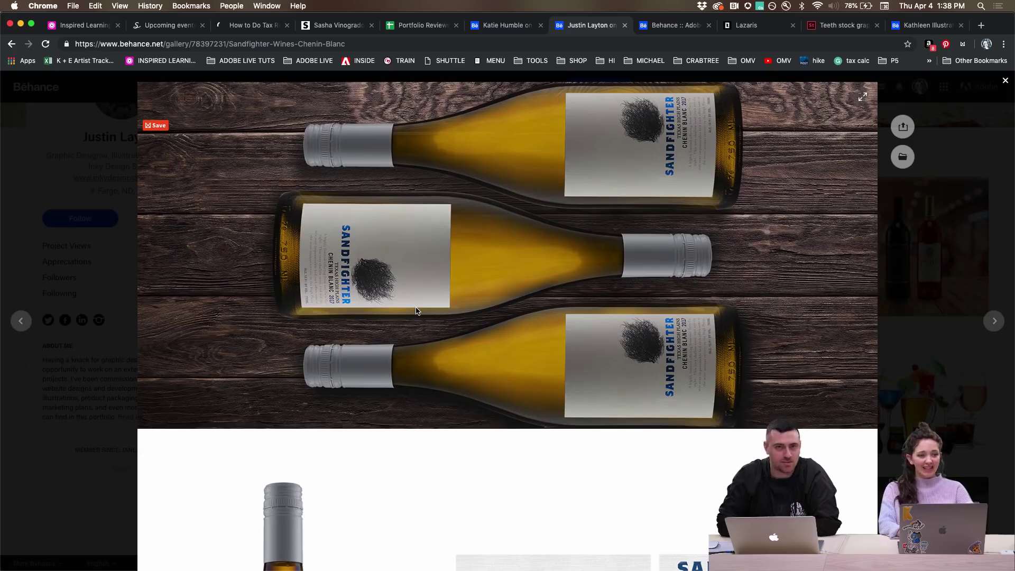
key(F2)
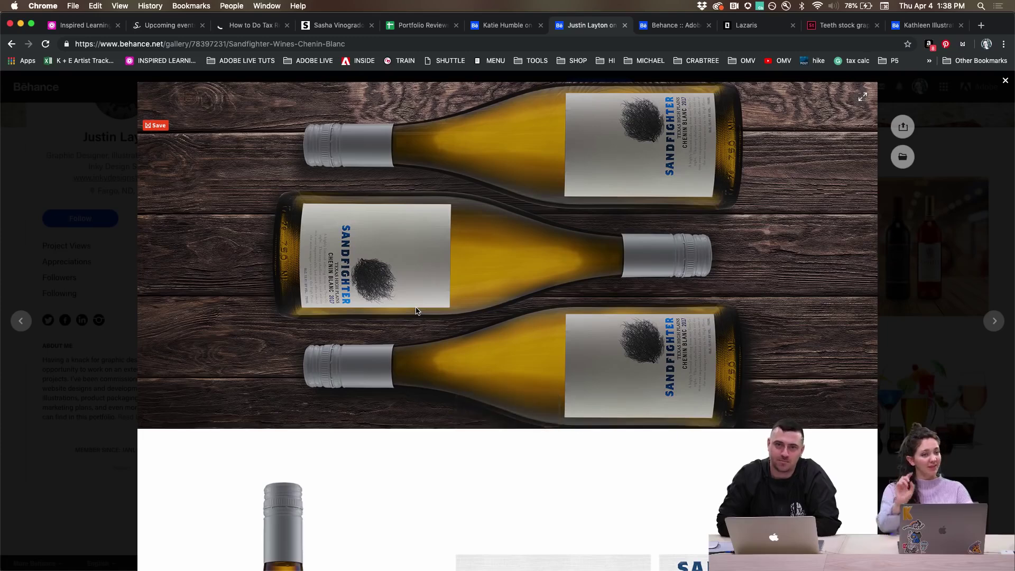
scroll(415, 311, down, 10)
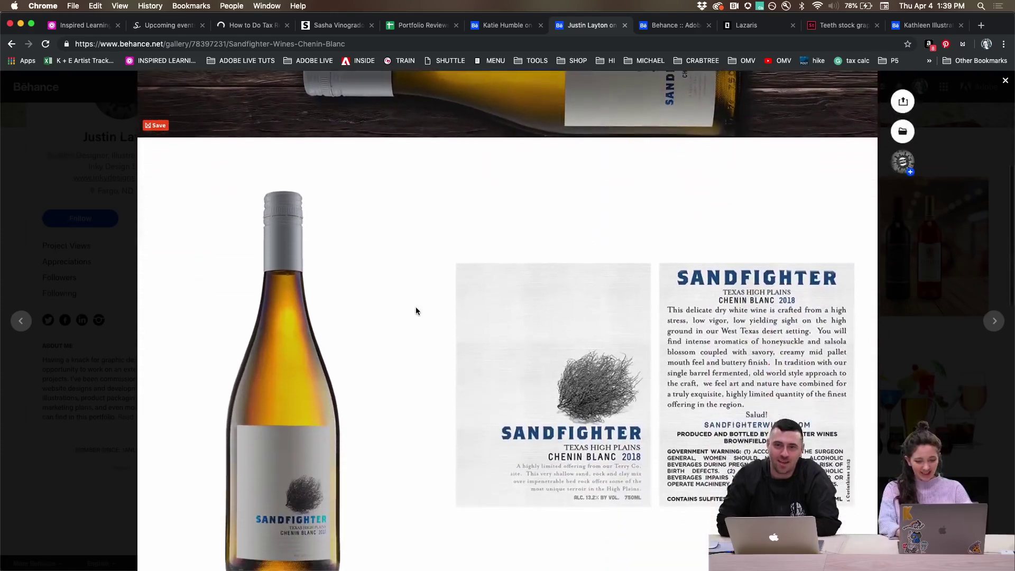
scroll(523, 417, down, 1)
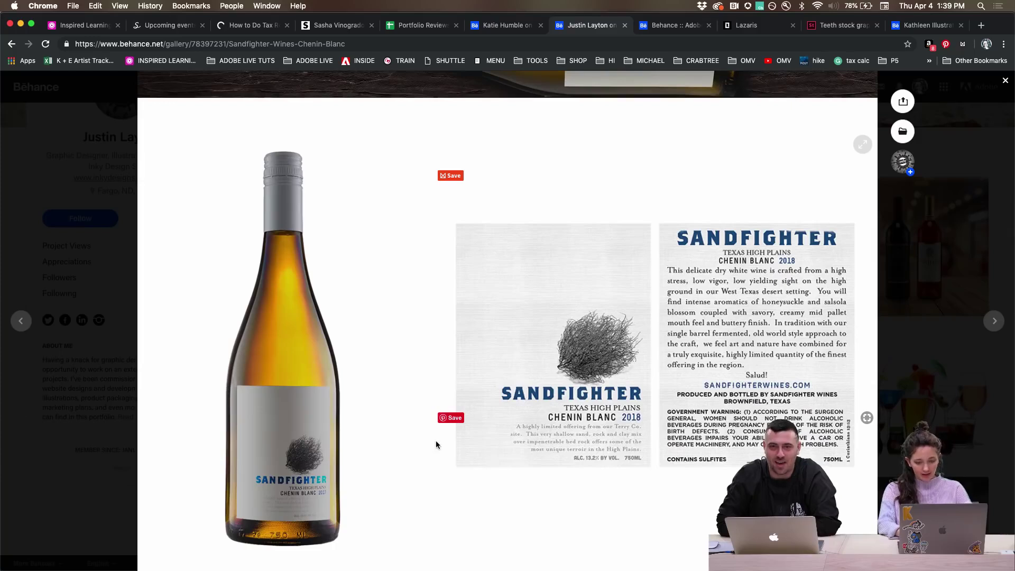
scroll(436, 440, down, 2)
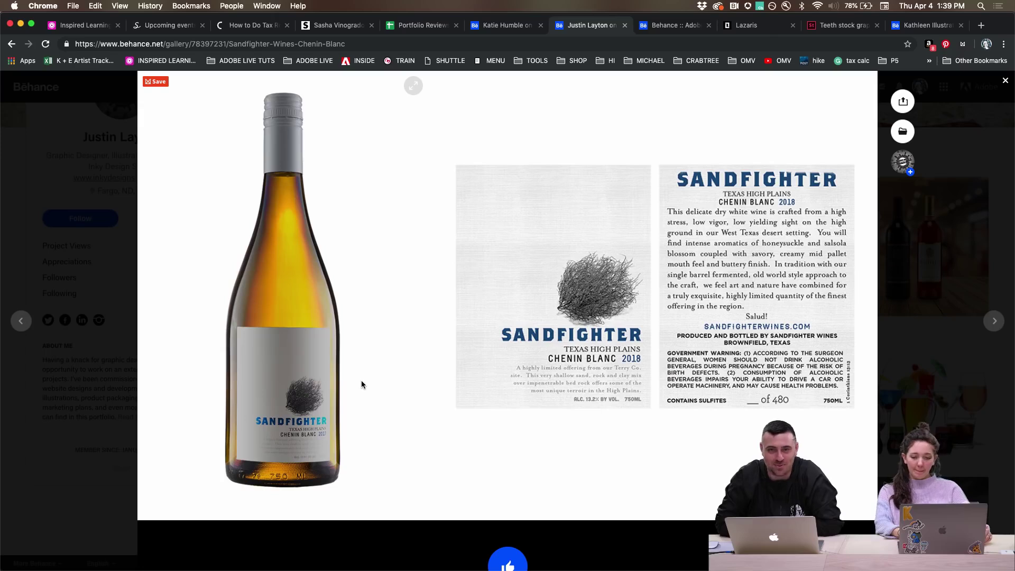
scroll(363, 298, up, 2)
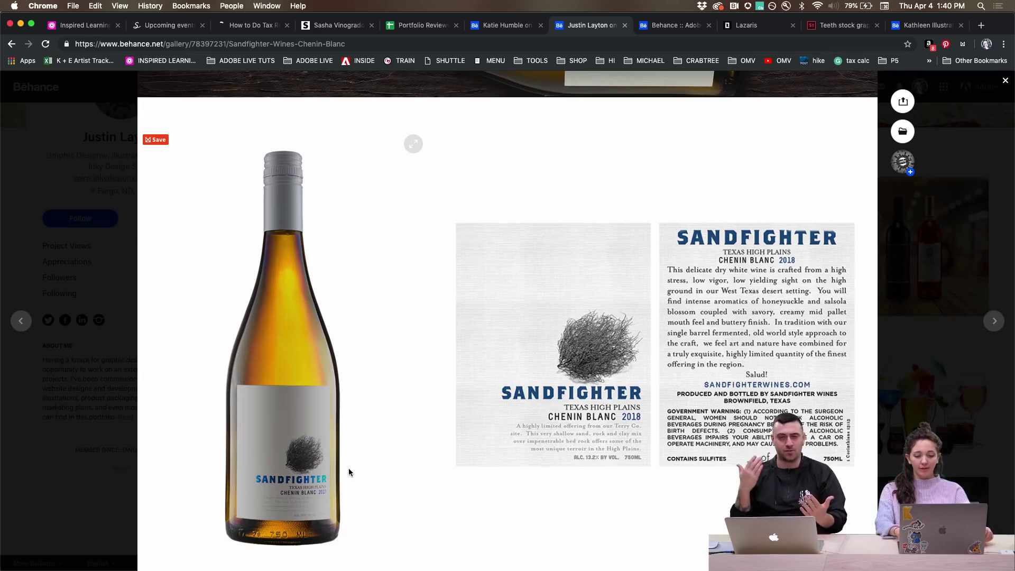
click(546, 412)
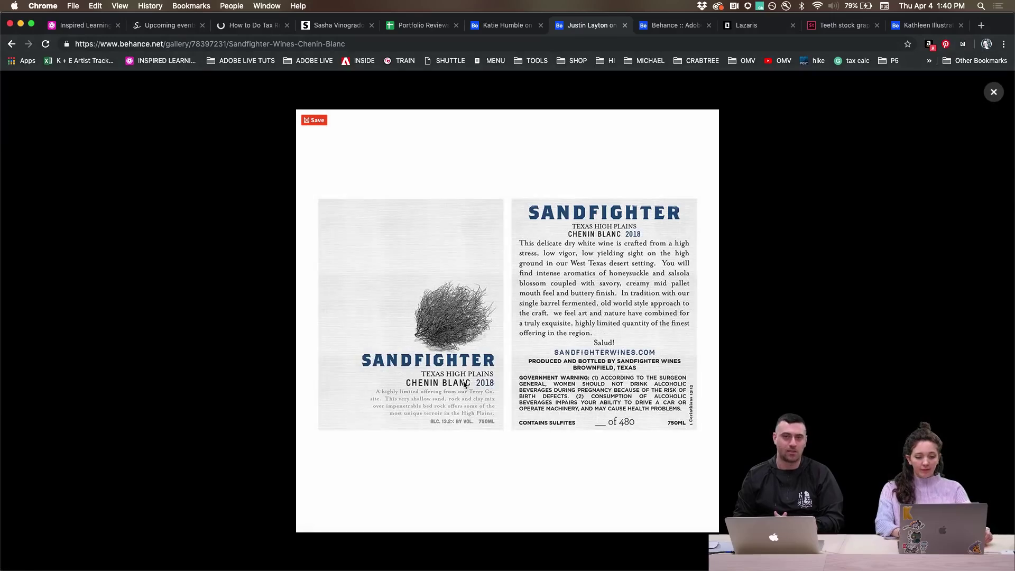
Close the enlarged label artwork, enlarge the single Sandfighter bottle photo to inspect its label, and return to the project page
click(994, 92)
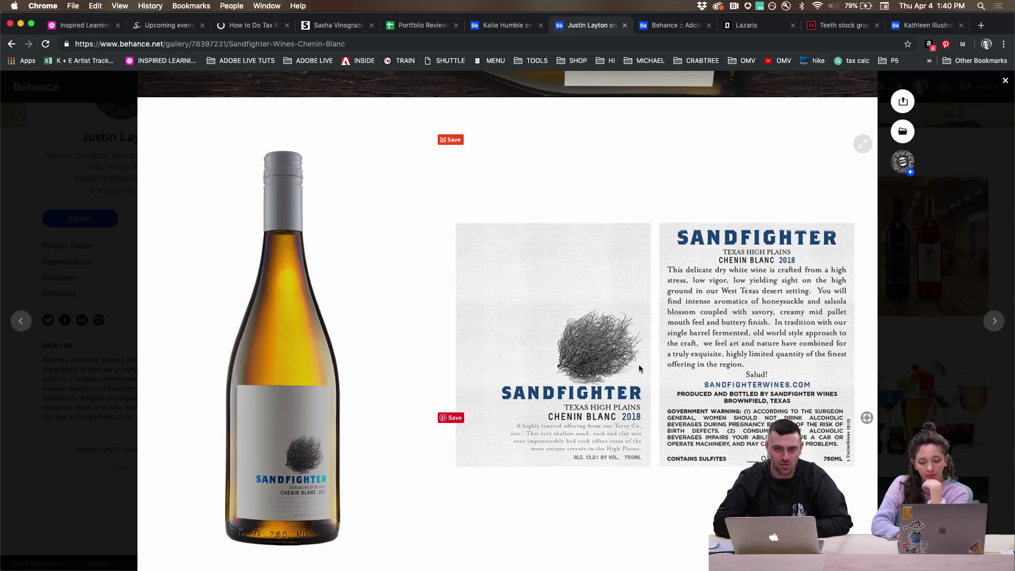
click(321, 477)
click(487, 464)
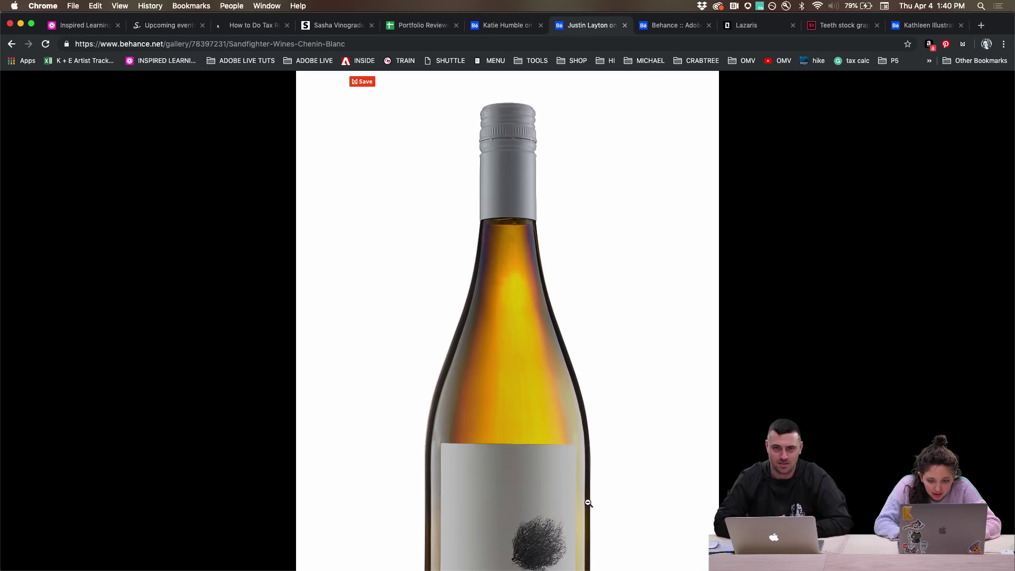
scroll(530, 462, down, 3)
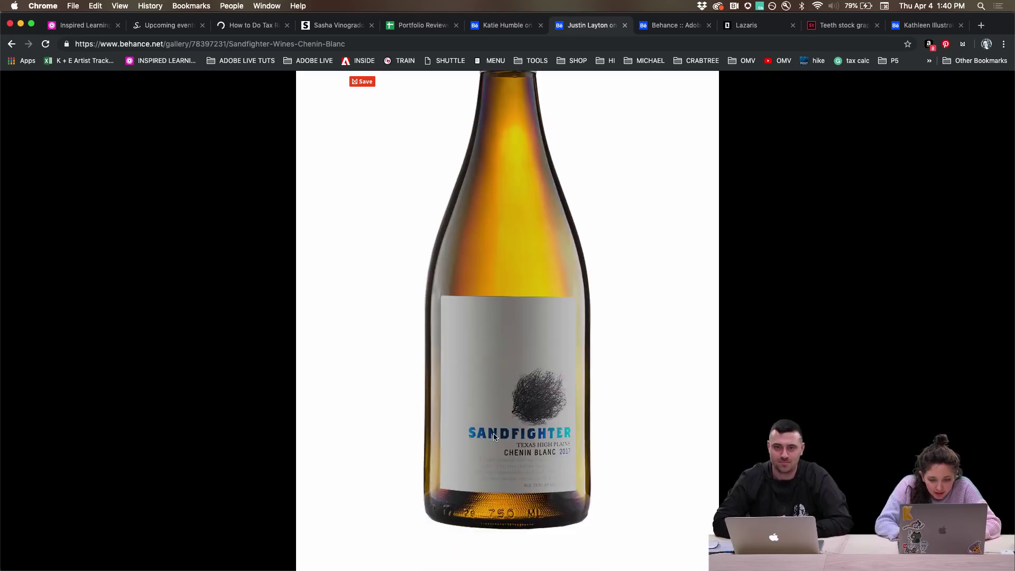
click(906, 141)
click(992, 91)
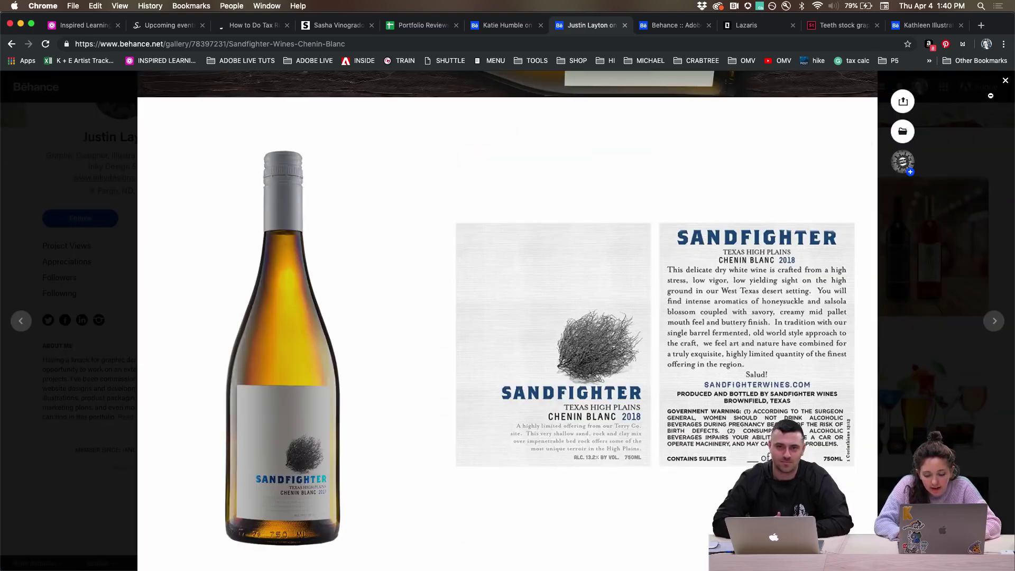
Enlarge the front and back label artwork again, and close both it and the Sandfighter project to return to the profile
click(570, 417)
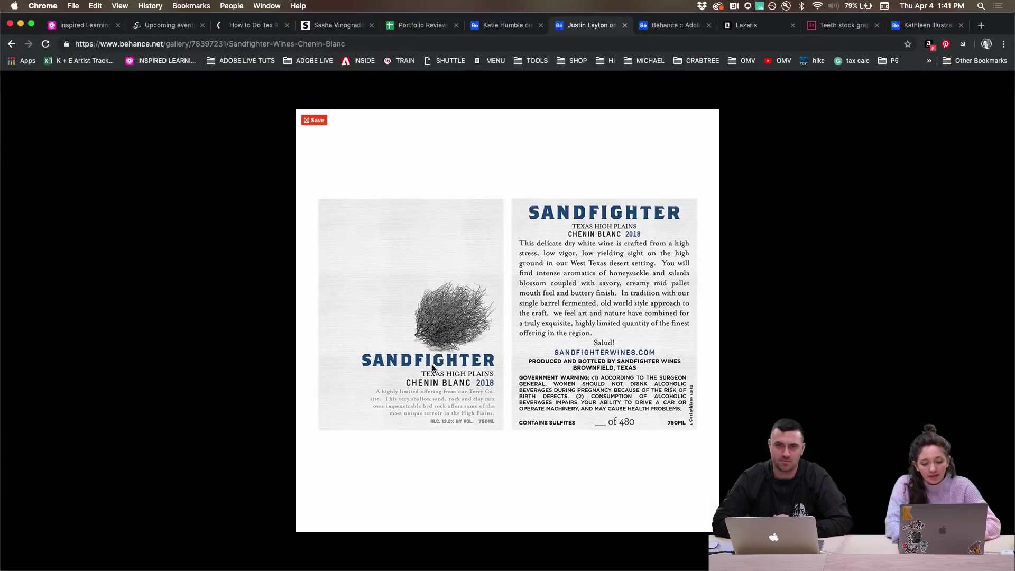
click(991, 89)
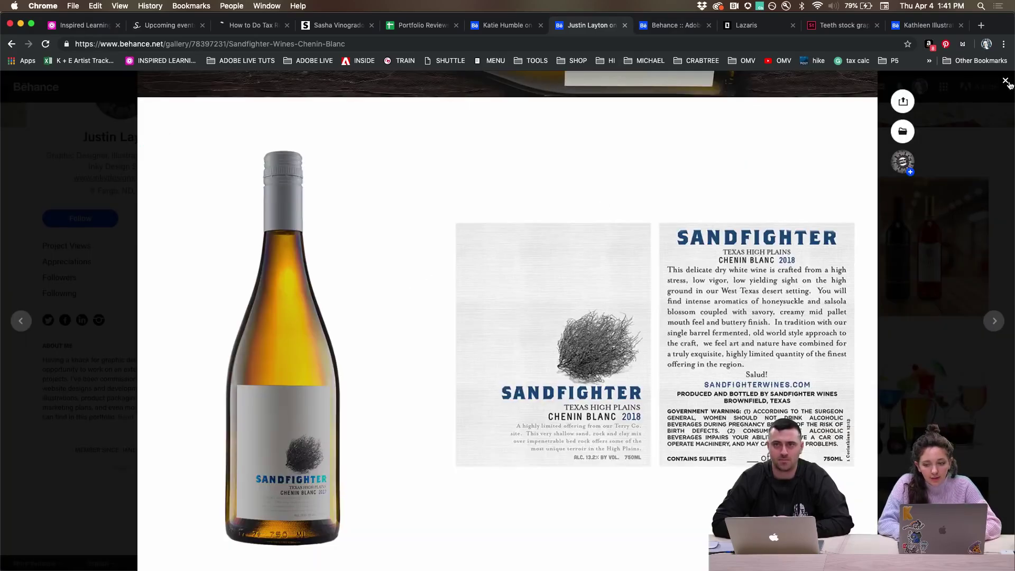
click(1005, 80)
scroll(252, 127, up, 3)
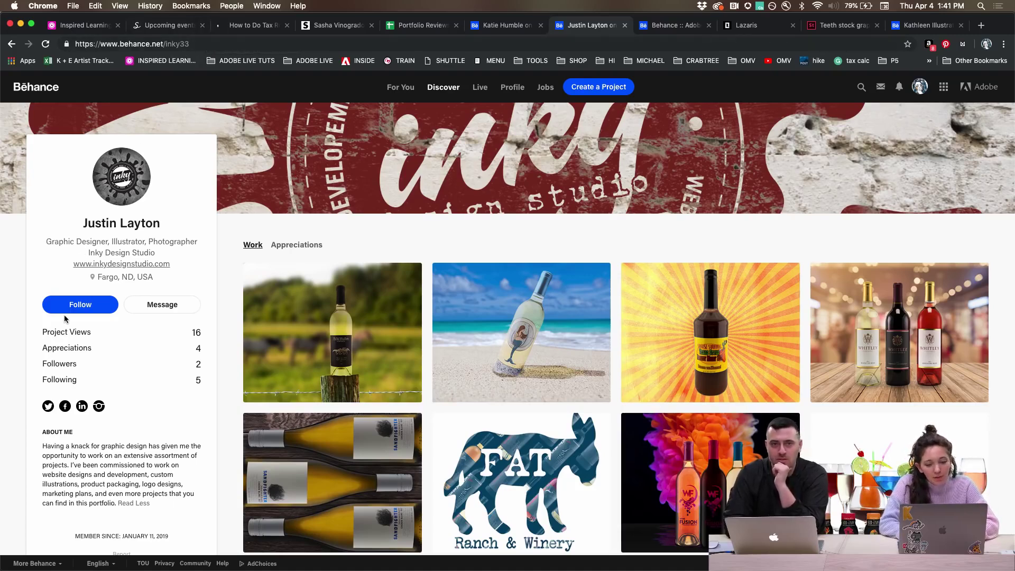
Switch to the Humble Design Co. profile and look over its banner, work history and project grid
click(500, 29)
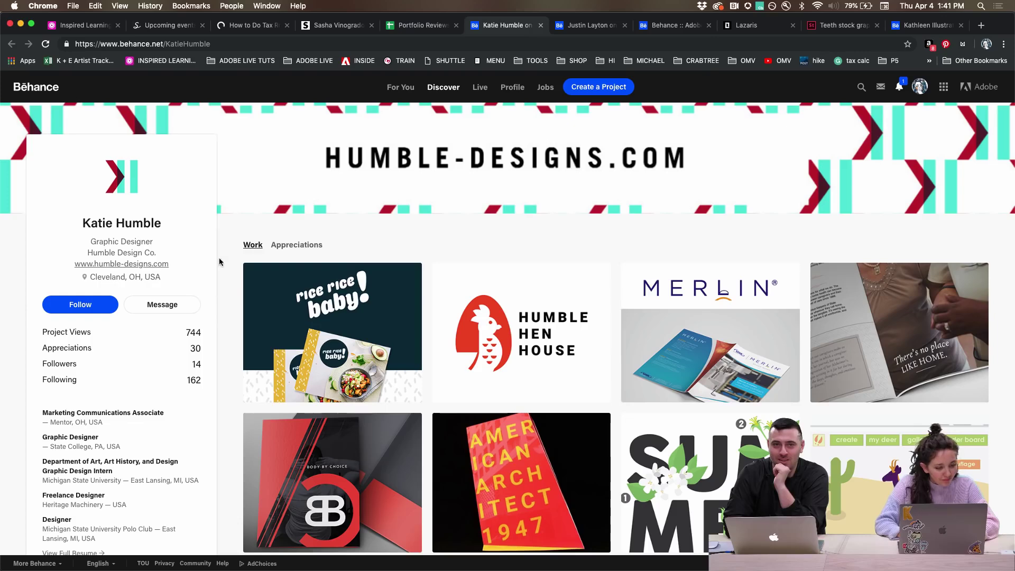
scroll(216, 320, down, 2)
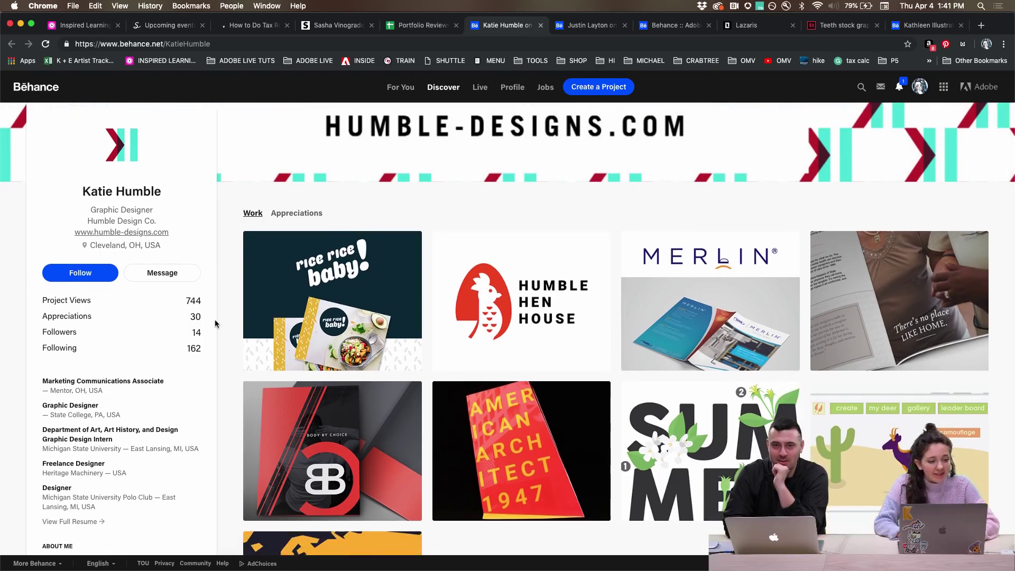
scroll(215, 325, down, 2)
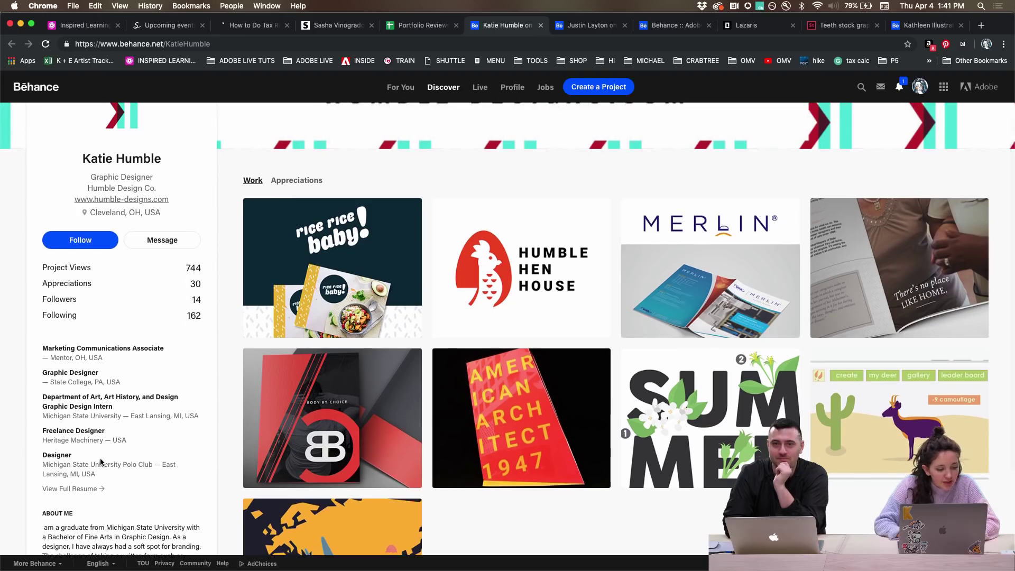
scroll(149, 450, down, 5)
scroll(149, 451, up, 2)
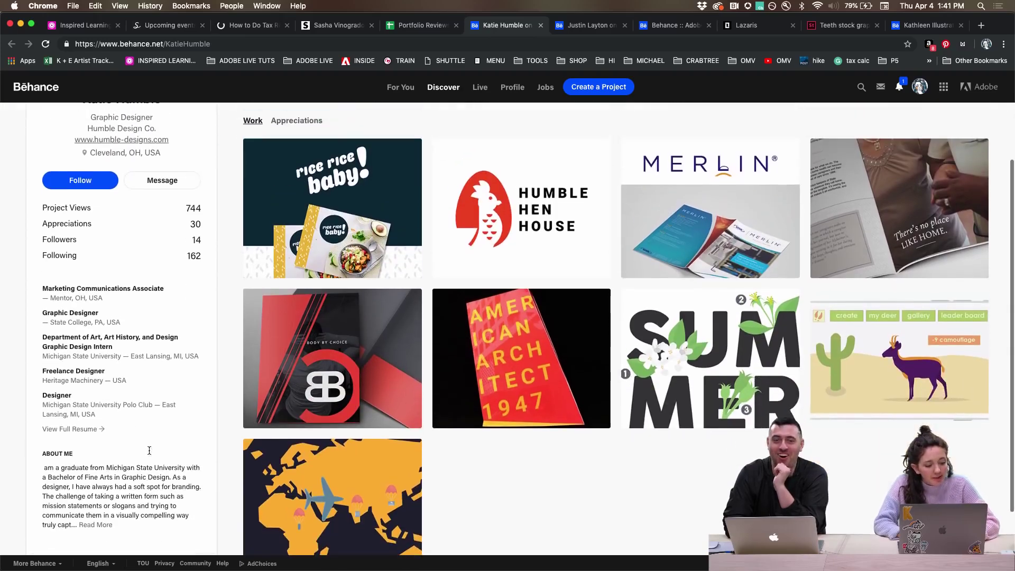
scroll(230, 411, up, 5)
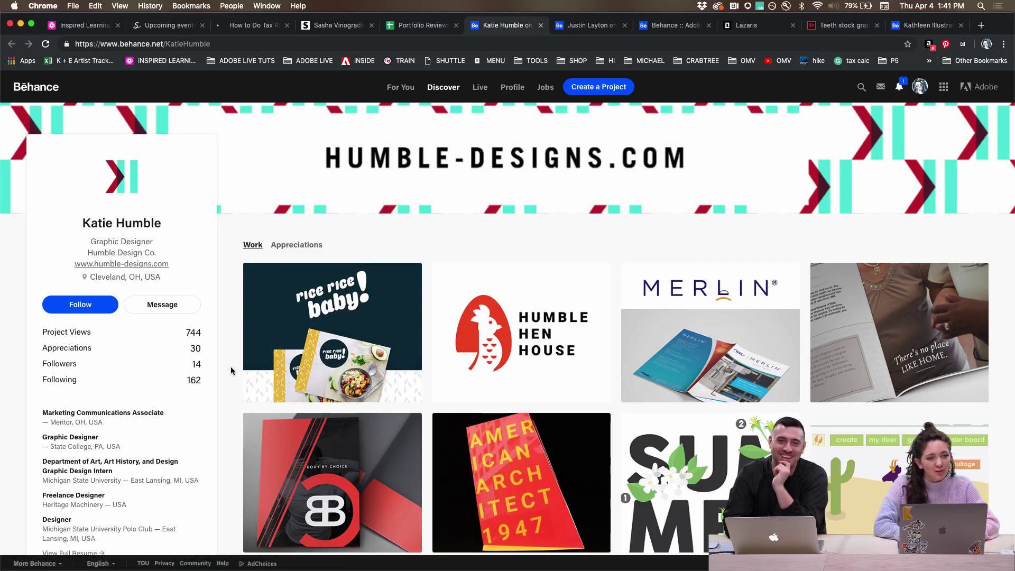
scroll(290, 349, down, 2)
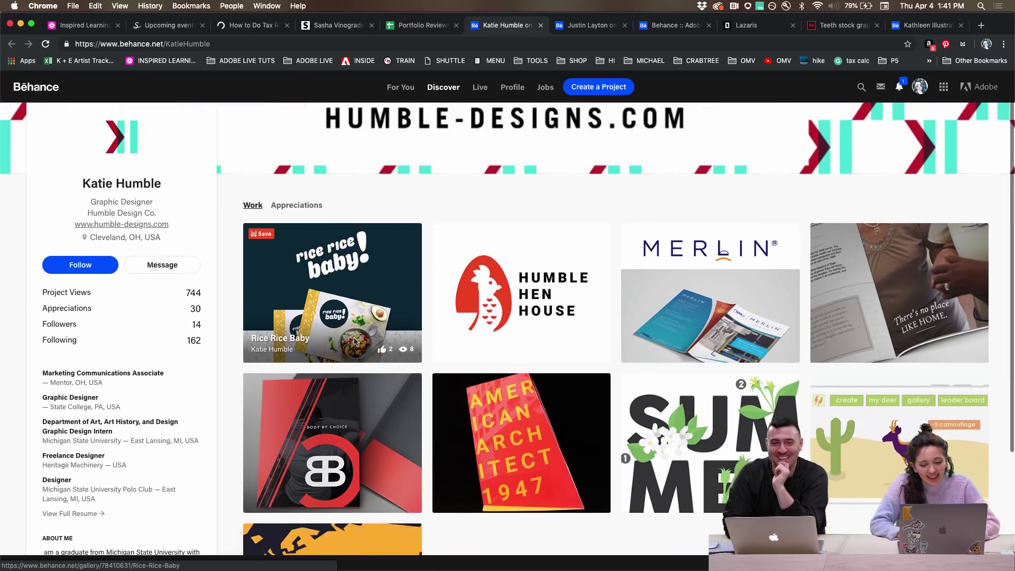
scroll(387, 178, up, 2)
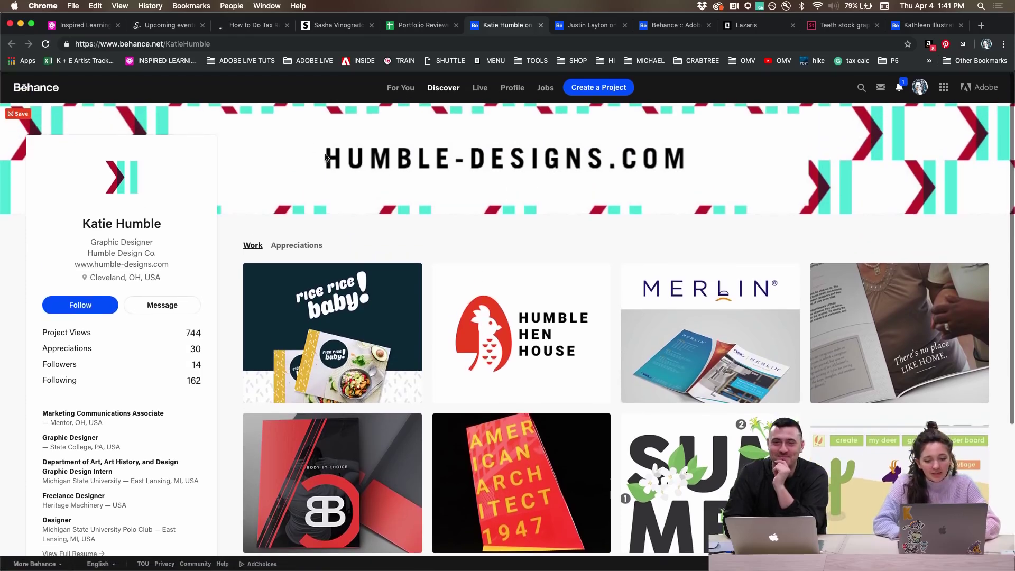
scroll(157, 169, up, 2)
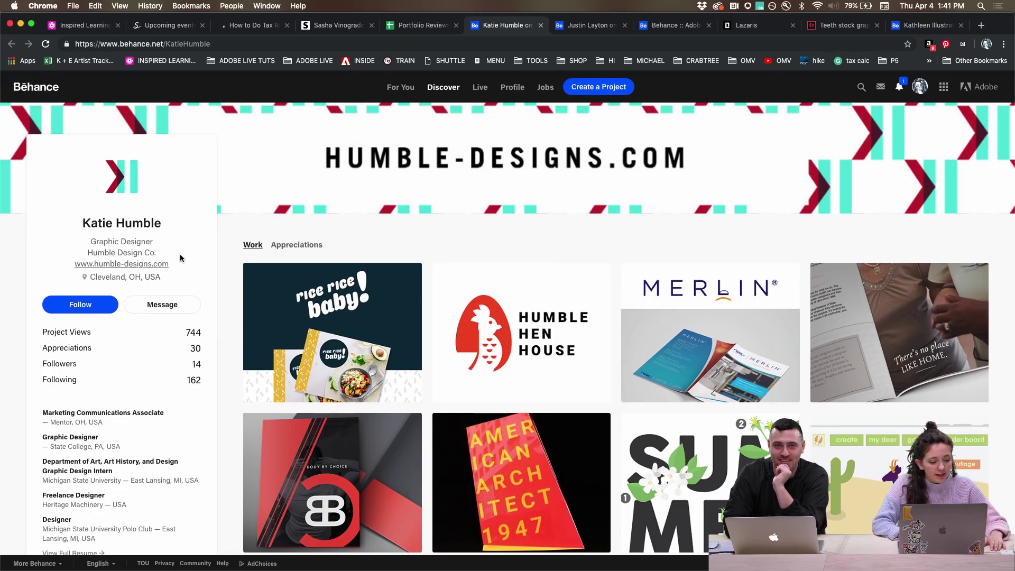
Expand the full About Me text on the Humble Design Co. profile and read it alongside the work history
scroll(214, 313, down, 4)
scroll(213, 316, down, 4)
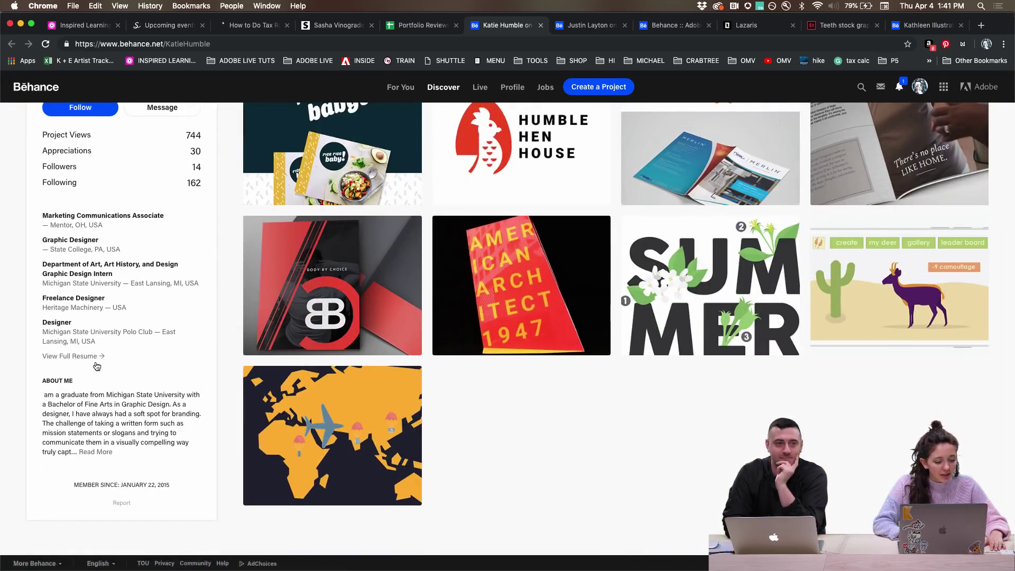
click(103, 452)
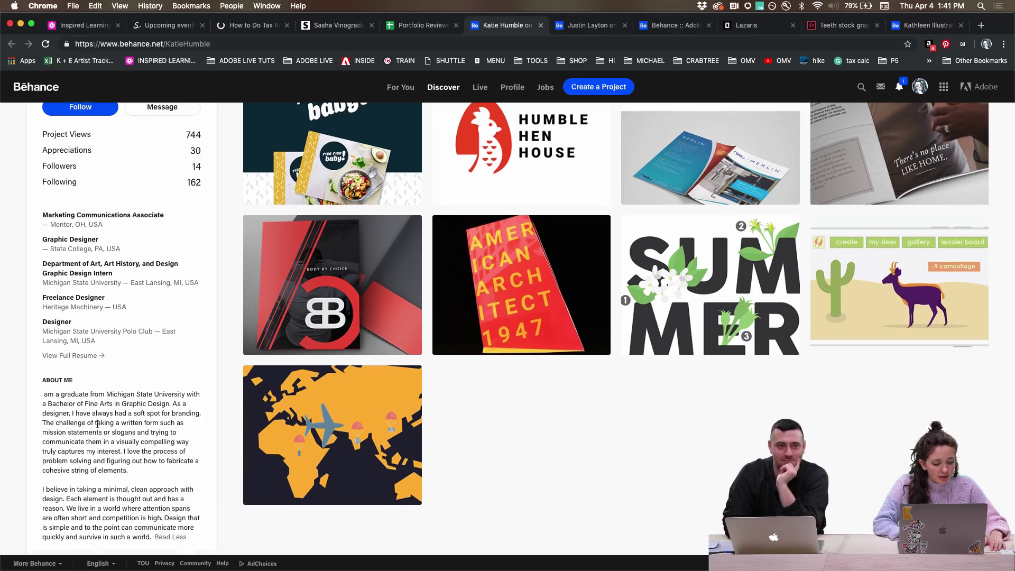
scroll(79, 396, down, 3)
drag(47, 333, 29, 336)
click(45, 336)
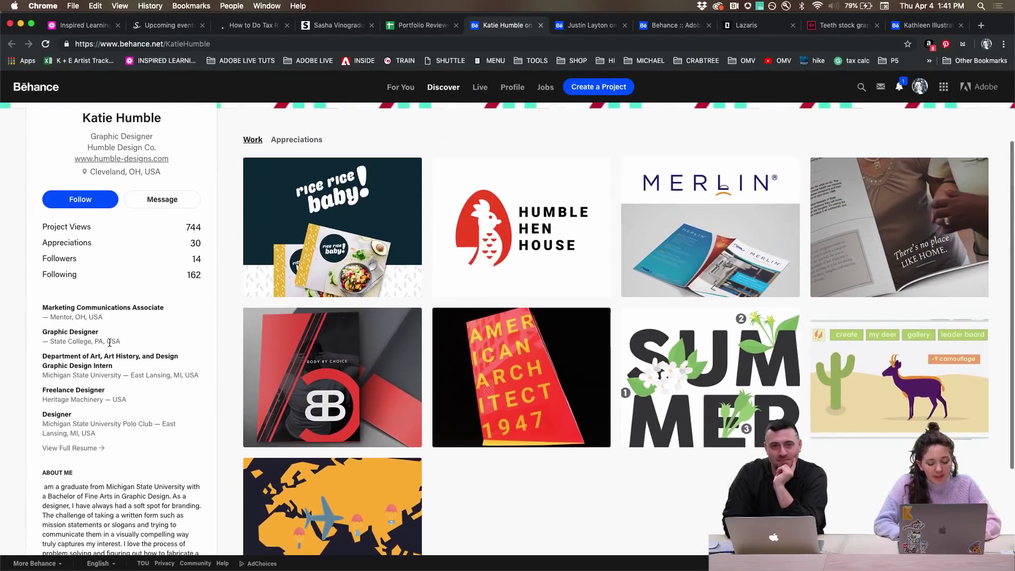
scroll(317, 318, up, 2)
scroll(472, 201, down, 2)
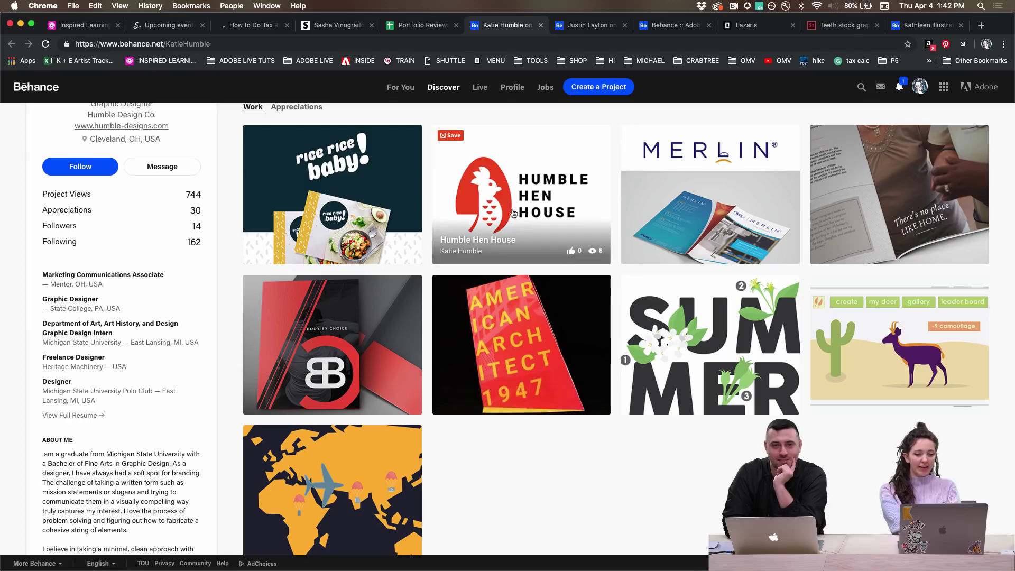
Open the "Humble Hen House" project and review its brand description and red egg-and-hen logo
click(491, 194)
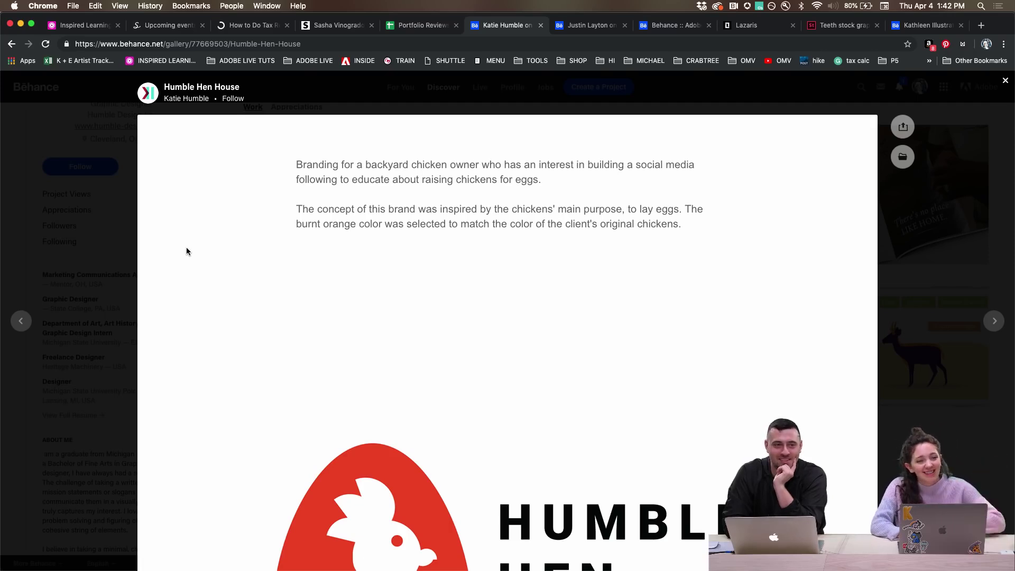
scroll(249, 233, down, 2)
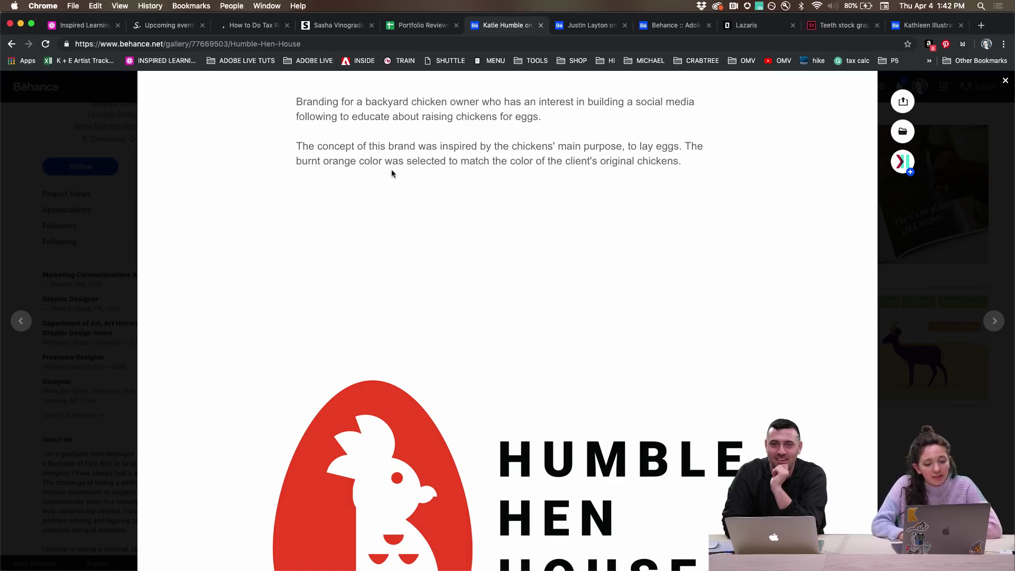
scroll(458, 150, down, 1)
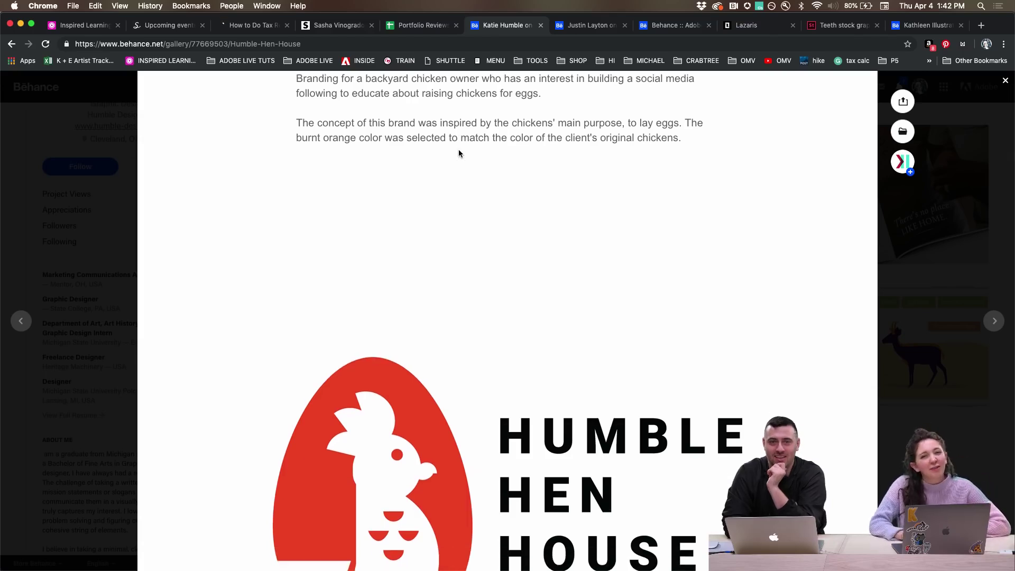
scroll(458, 151, down, 1)
scroll(458, 152, down, 5)
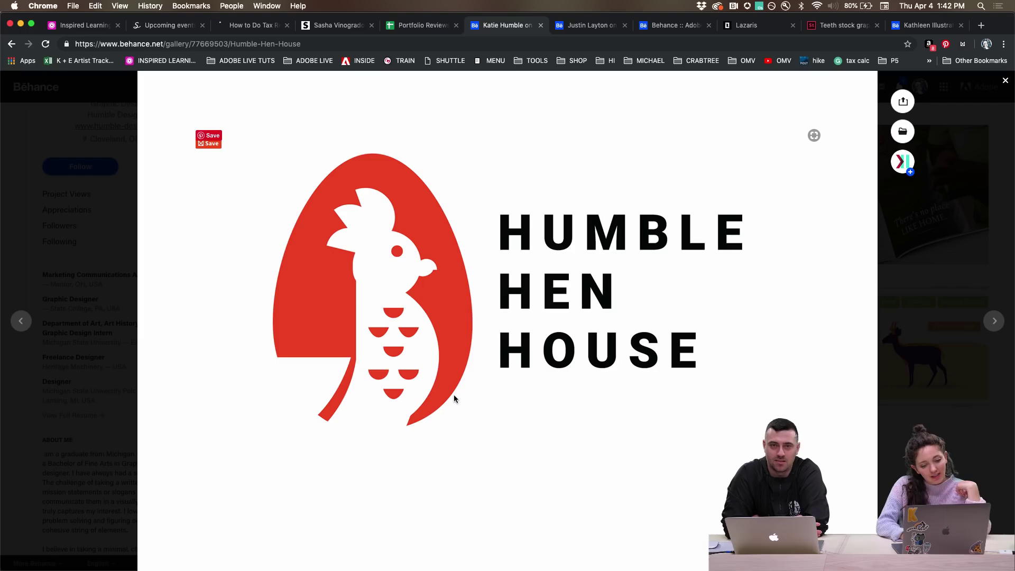
Compare the etched glass mug photo with the egg carton photo, and close the "Humble Hen House" project
scroll(454, 394, down, 10)
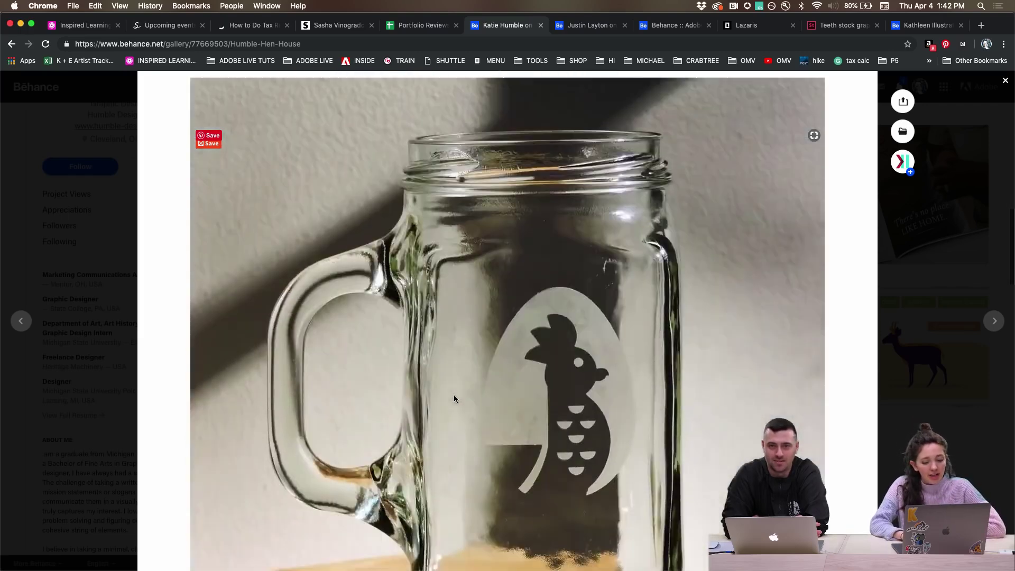
click(453, 395)
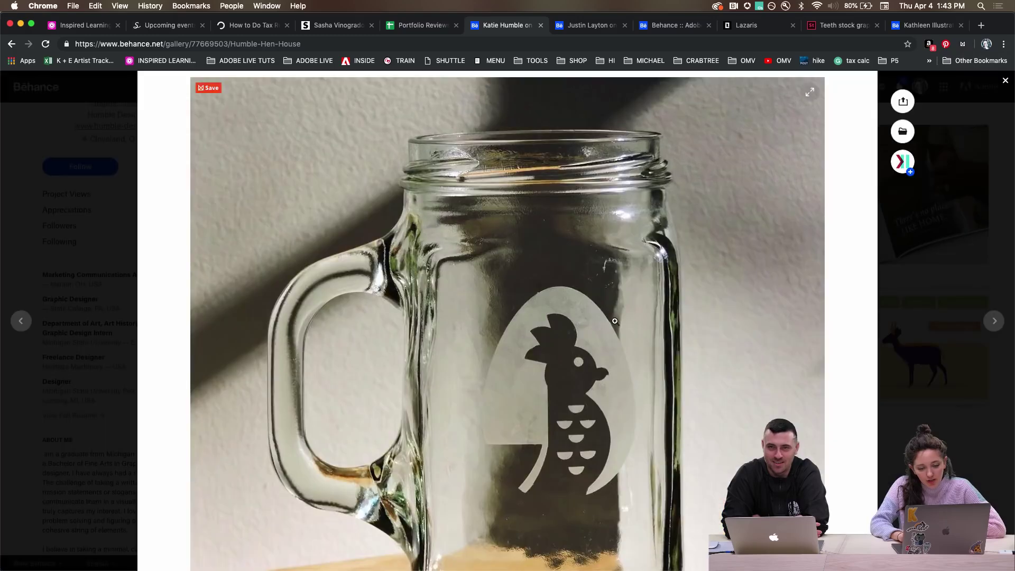
scroll(609, 335, down, 1)
scroll(608, 336, down, 5)
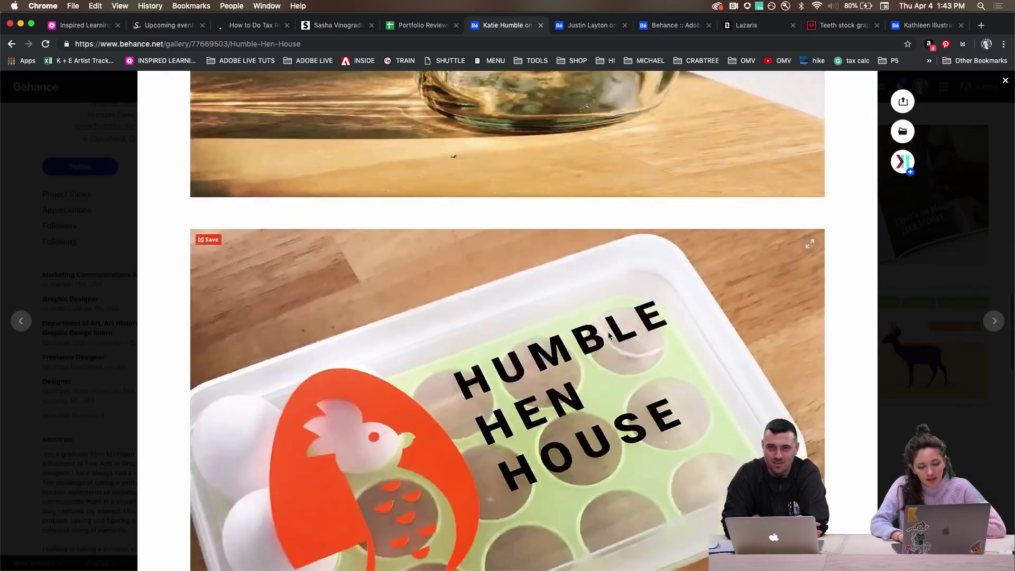
scroll(608, 336, up, 6)
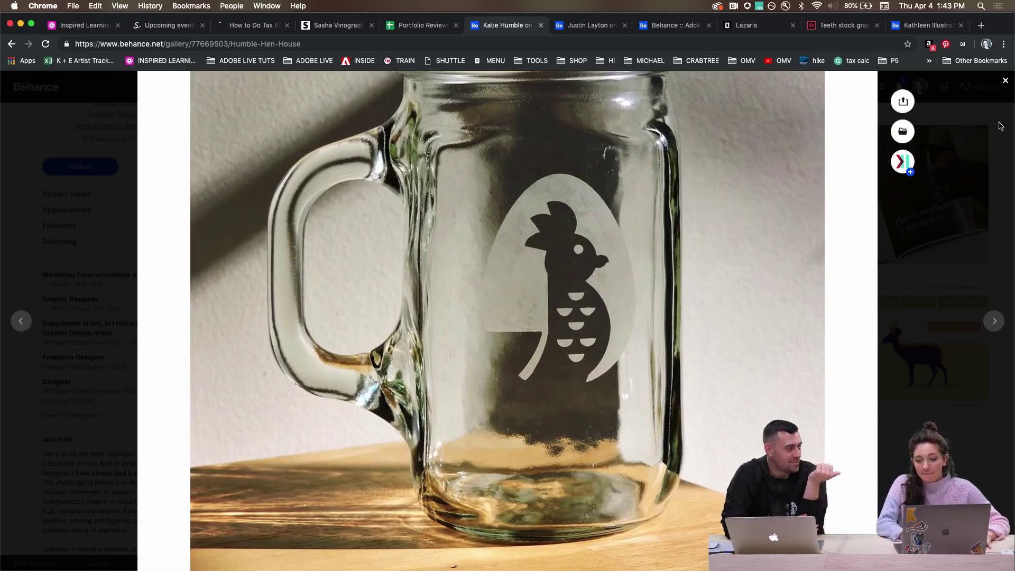
scroll(782, 308, down, 4)
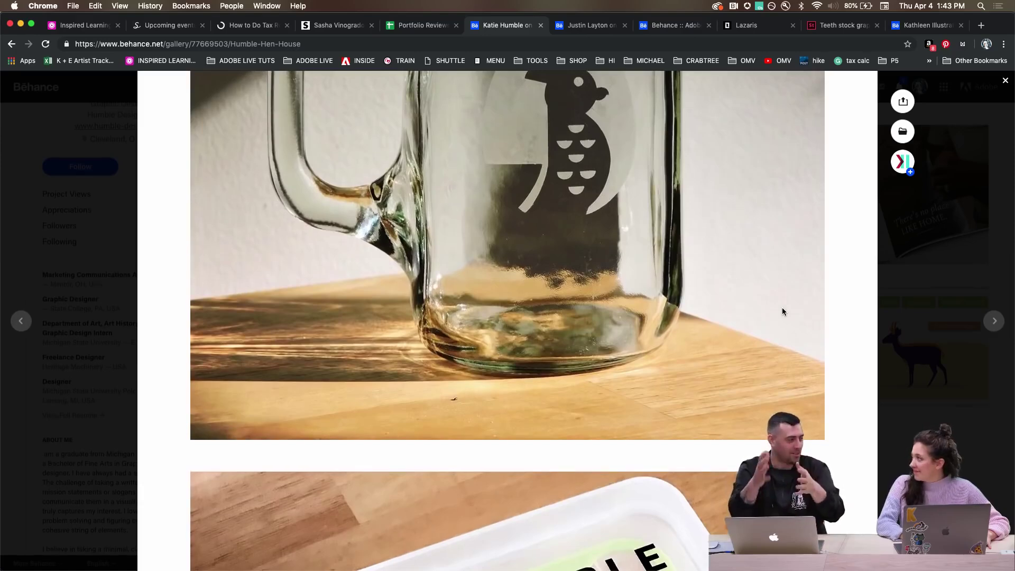
click(1005, 81)
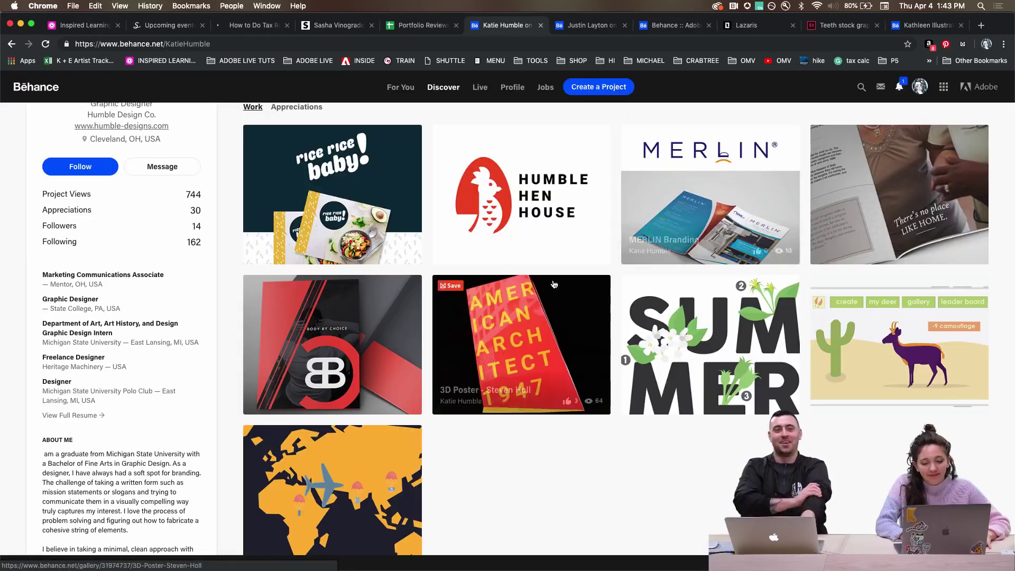
Reopen "Humble Hen House" and review it from the logo past the mug to the details of the egg carton photo
click(544, 224)
scroll(467, 349, down, 8)
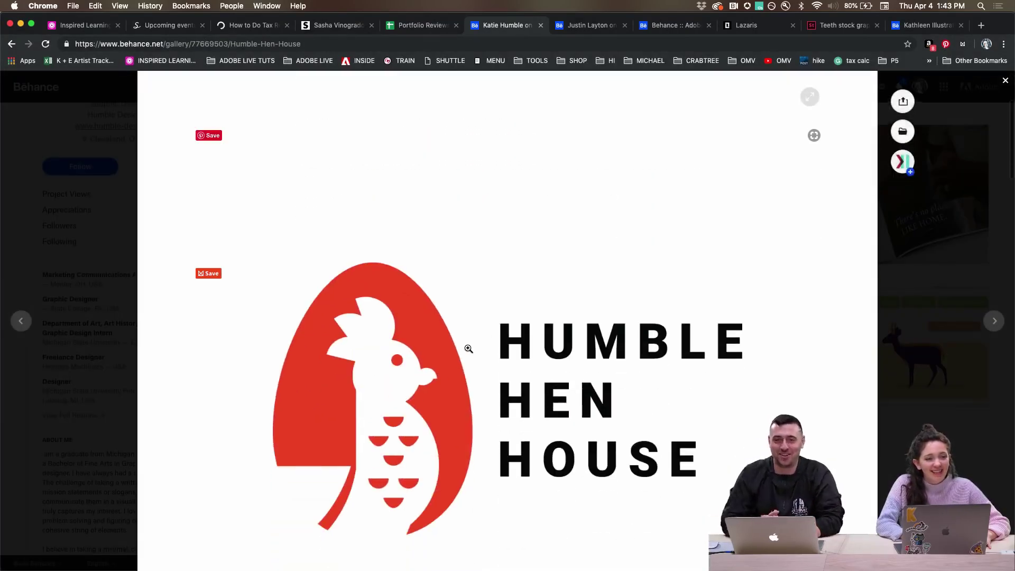
scroll(467, 351, down, 10)
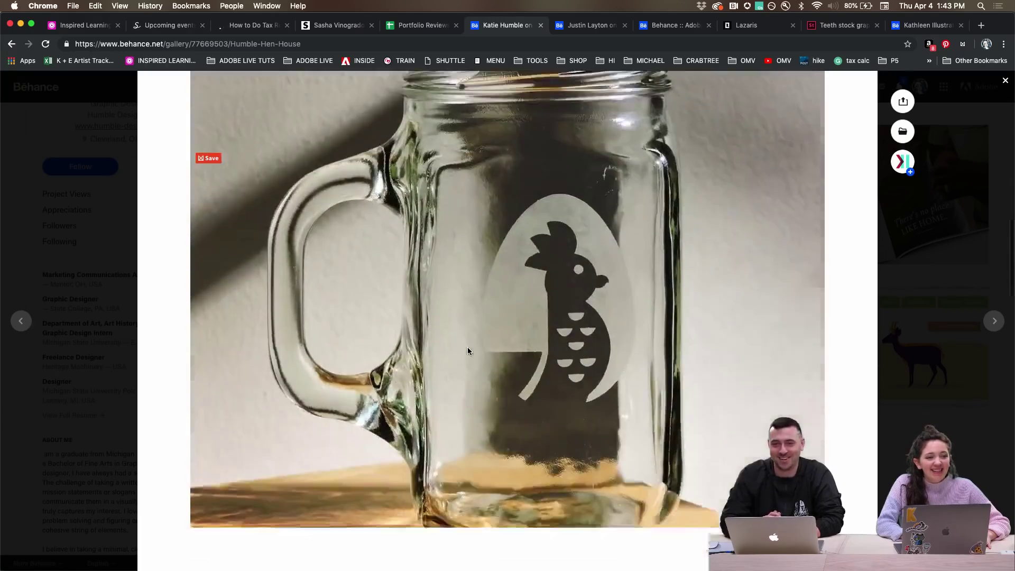
scroll(468, 351, down, 10)
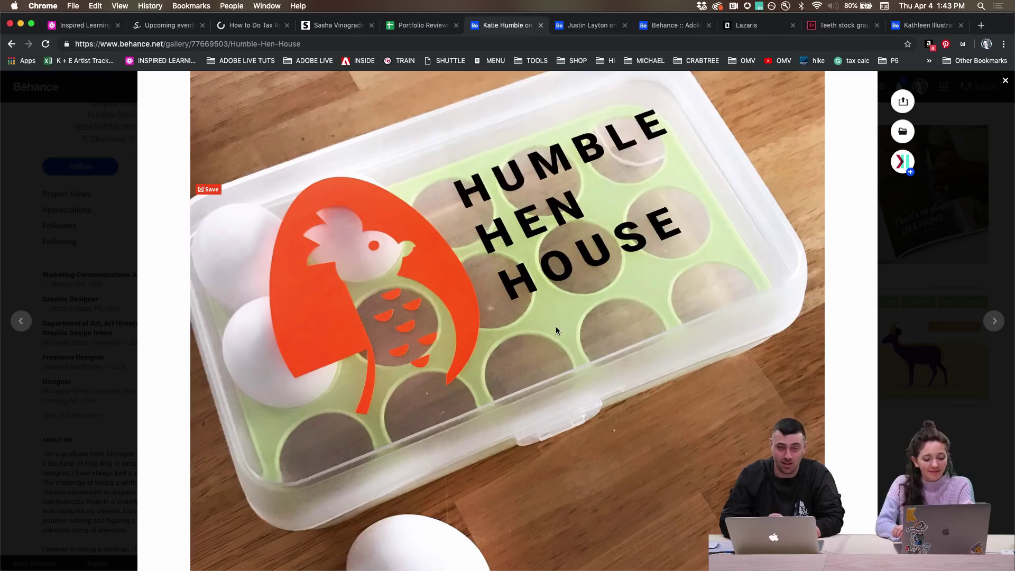
scroll(331, 433, down, 2)
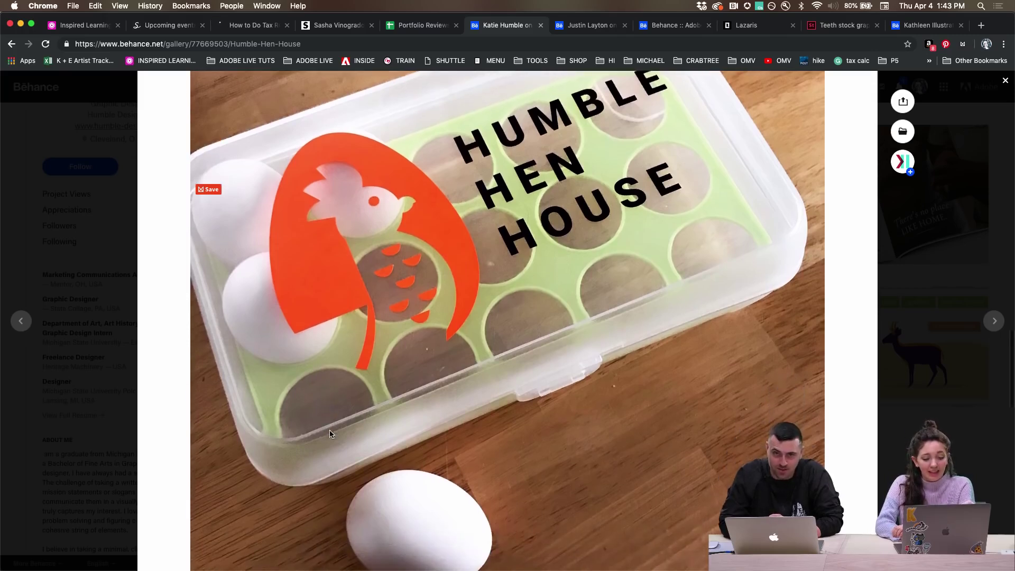
scroll(620, 274, up, 1)
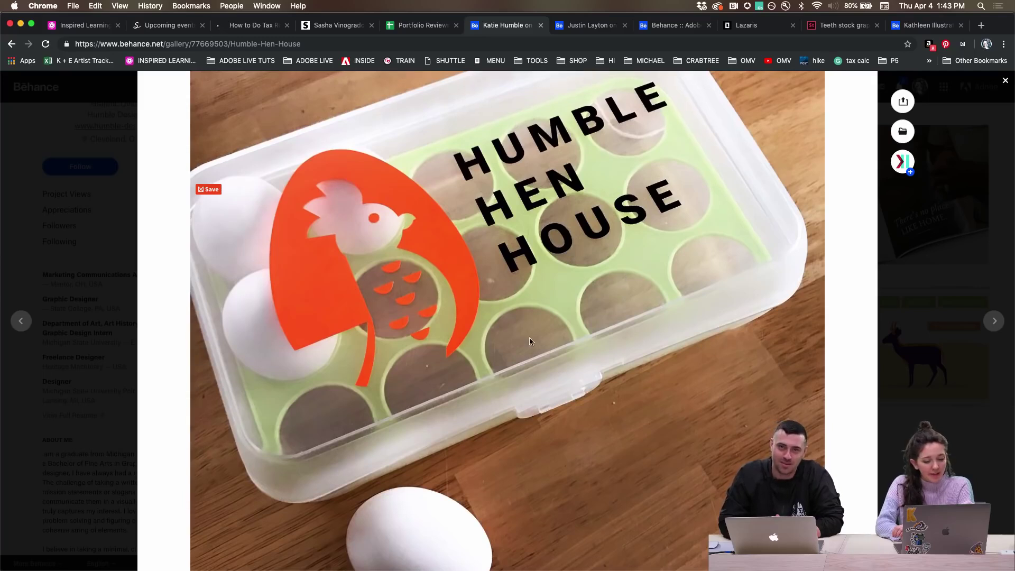
scroll(473, 330, down, 5)
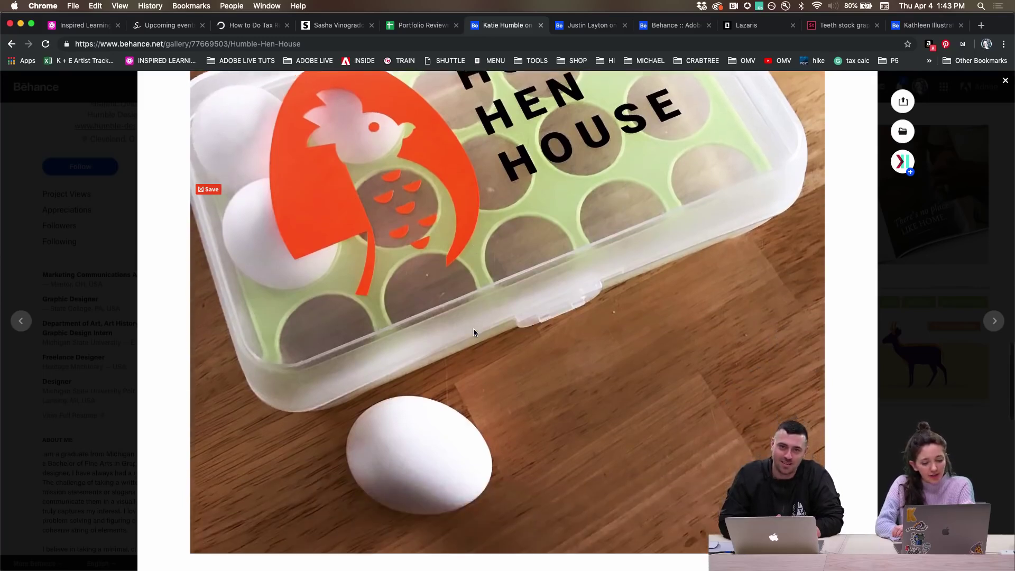
Review the egg carton and etched glass mug photos again, ending at the red egg-and-hen logo
scroll(474, 331, up, 5)
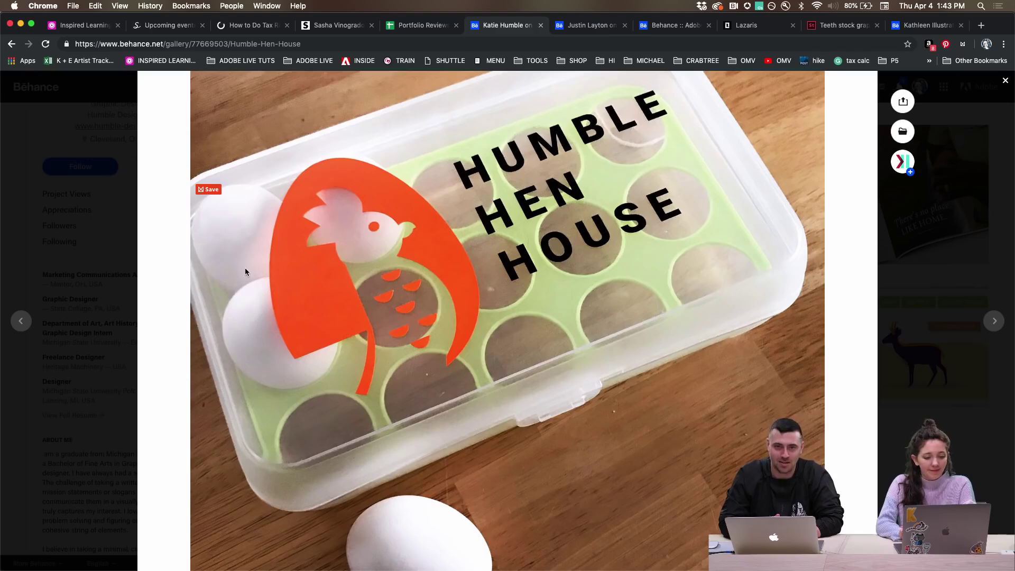
scroll(415, 358, down, 5)
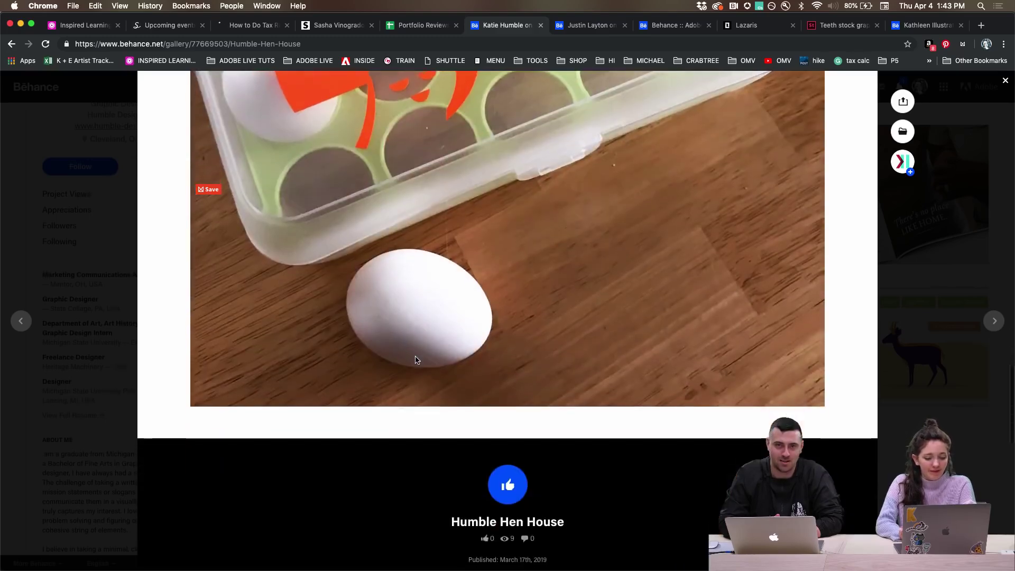
scroll(416, 360, up, 5)
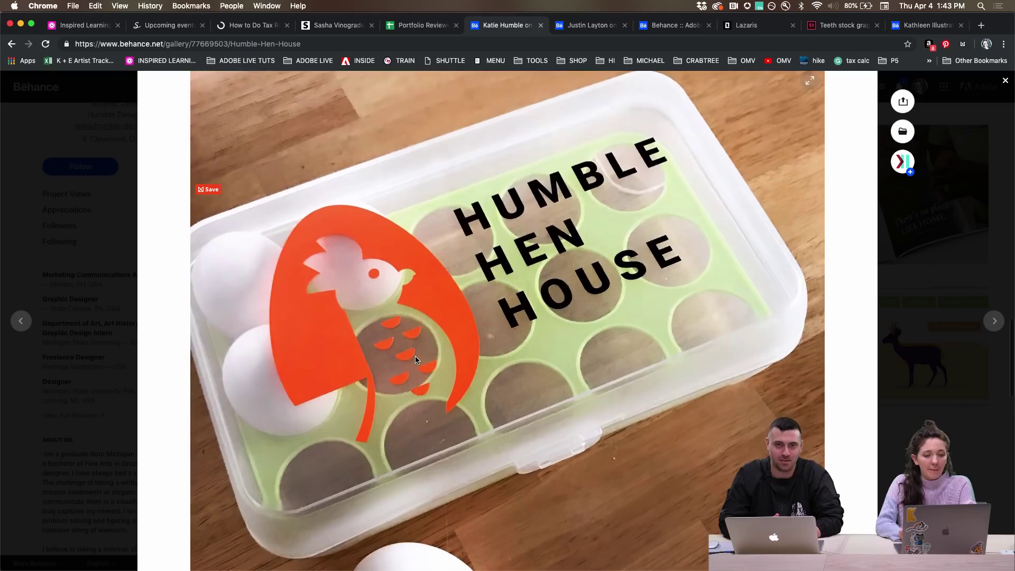
scroll(416, 359, up, 7)
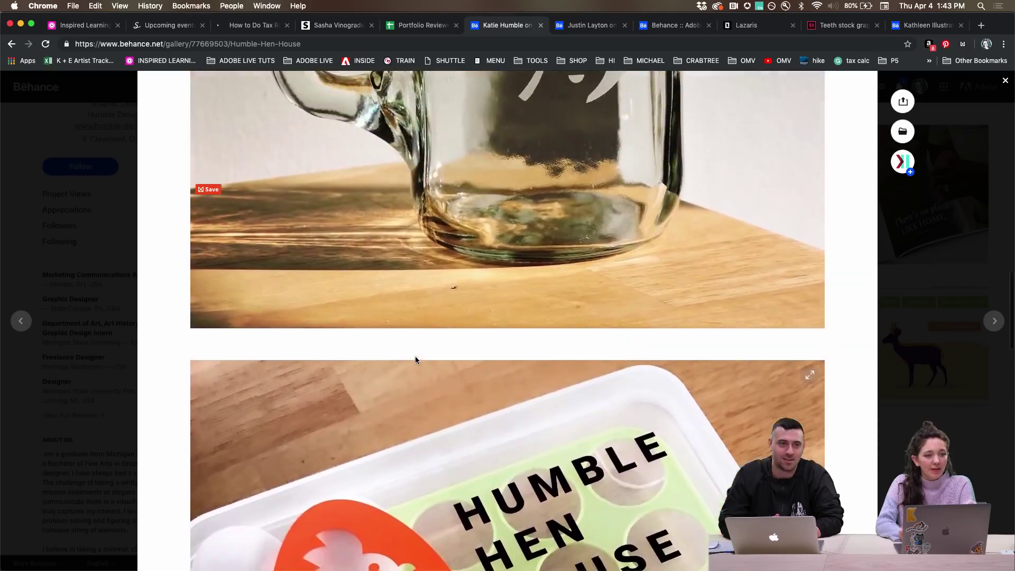
scroll(415, 359, up, 6)
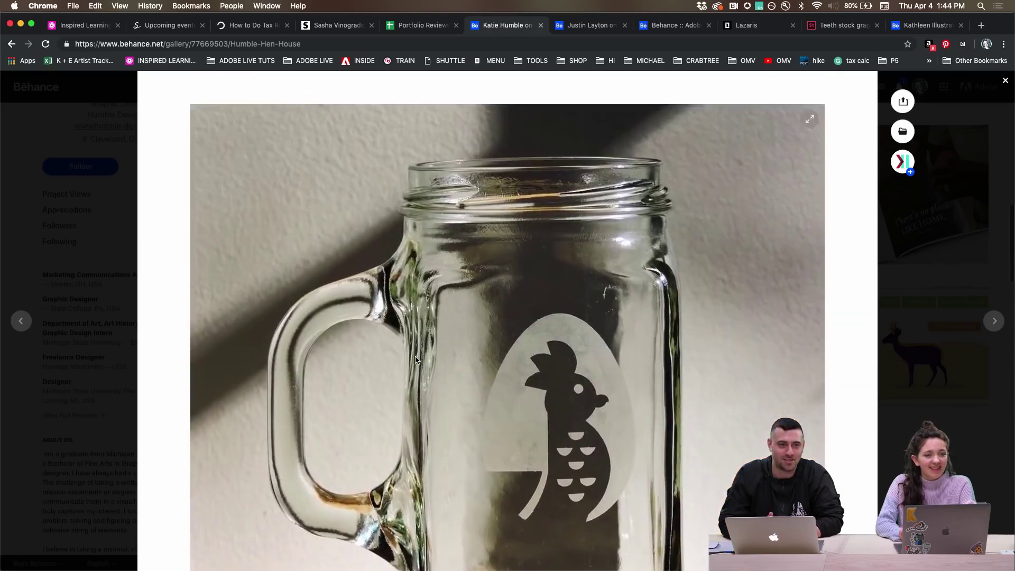
scroll(415, 359, up, 10)
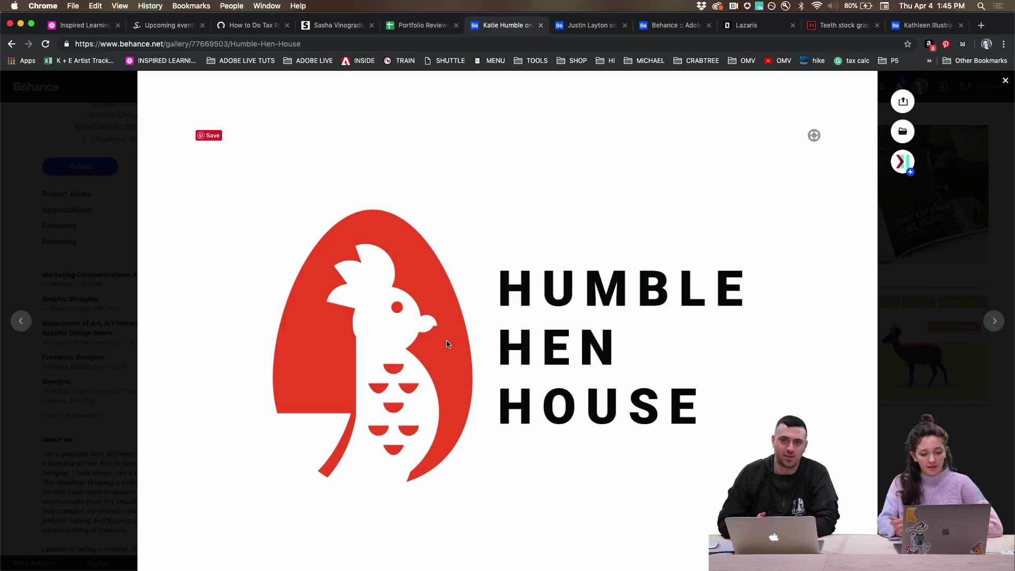
Open the "Humble Hen House" logo at full size and examine the hen's head and beak up close
click(414, 341)
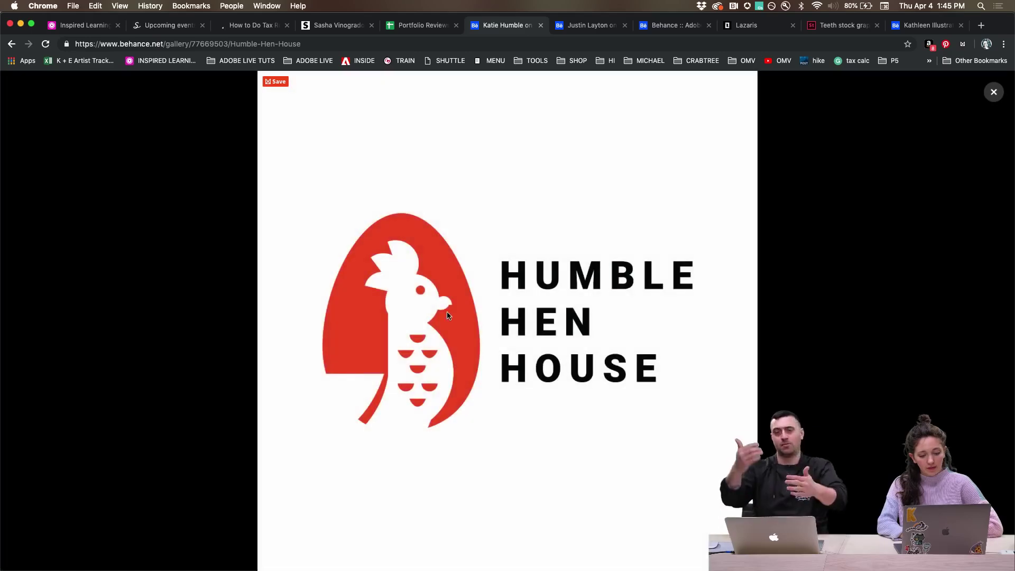
scroll(447, 314, down, 3)
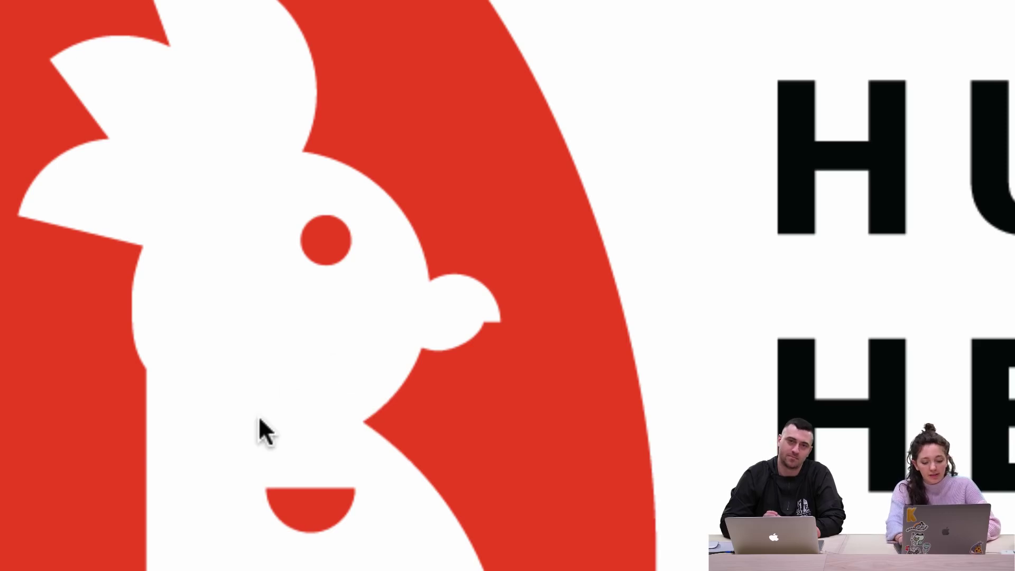
key(Right)
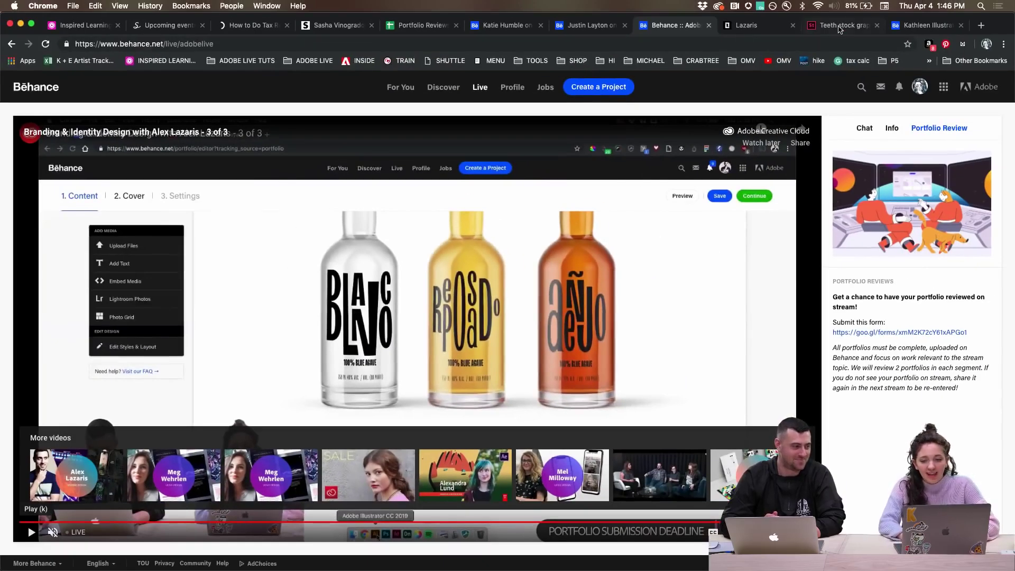
click(912, 27)
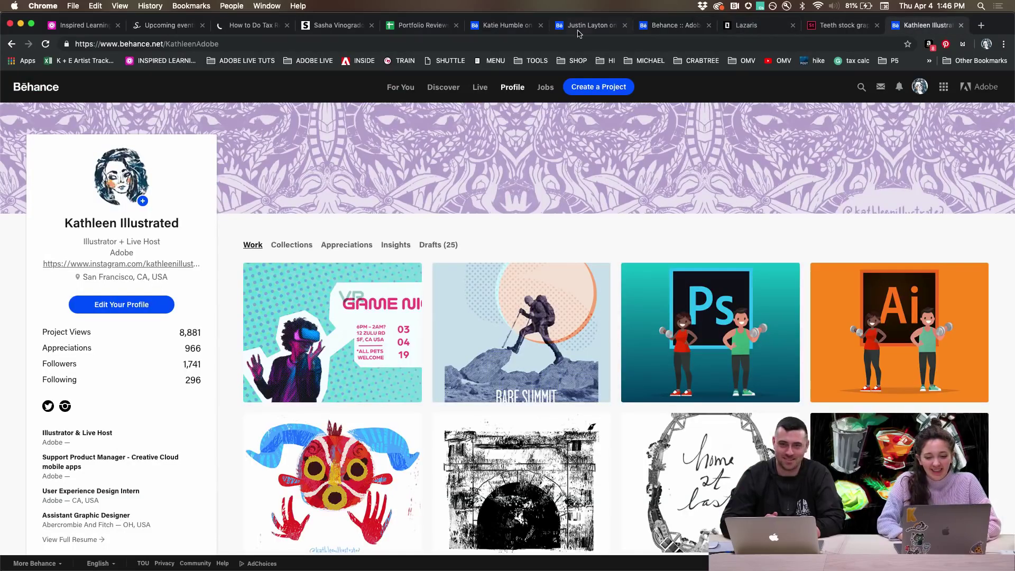
click(506, 30)
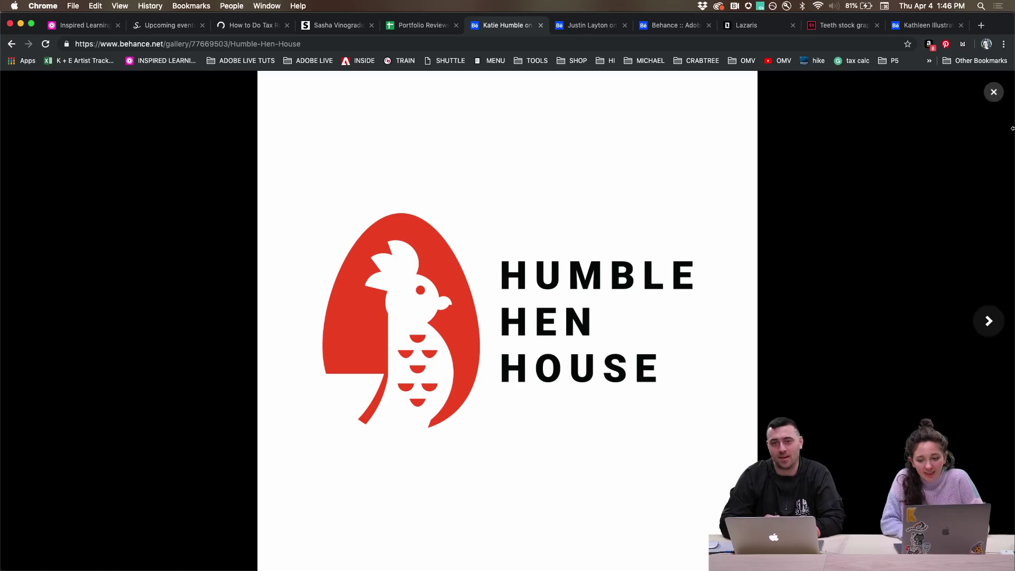
Close the full-size logo and the "Humble Hen House" project to get back to the profile's project grid
click(994, 93)
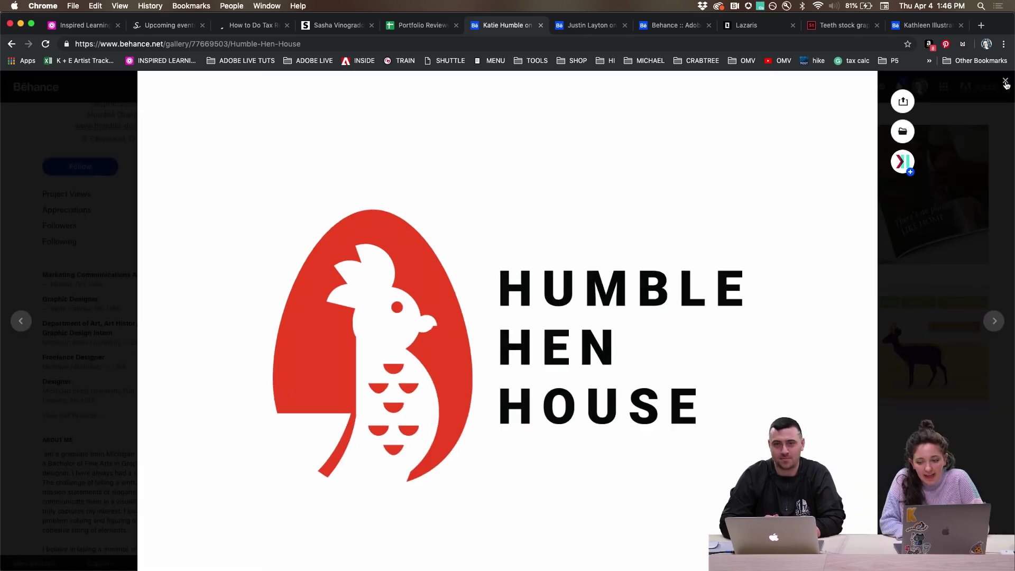
click(1006, 85)
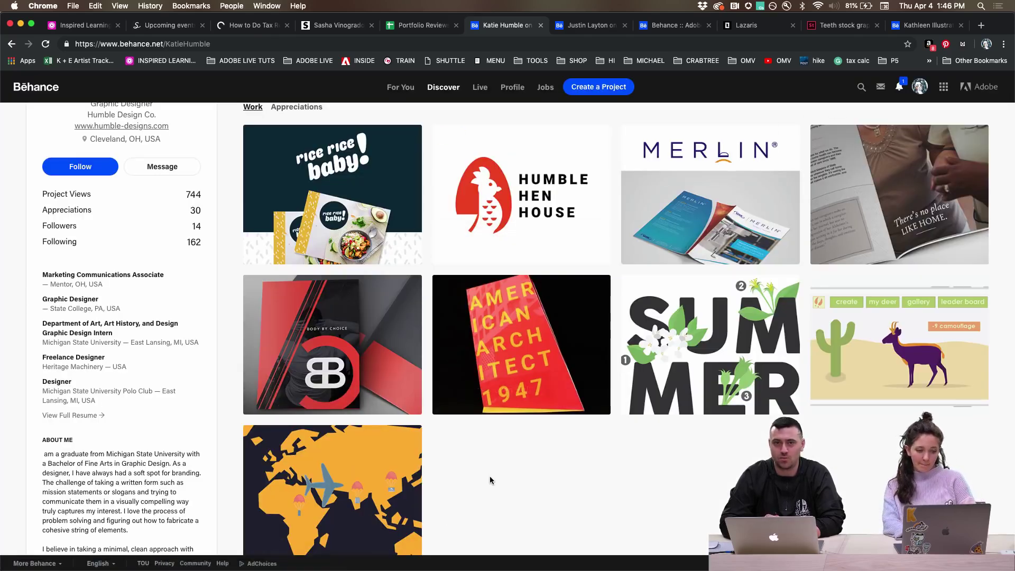
scroll(491, 478, down, 1)
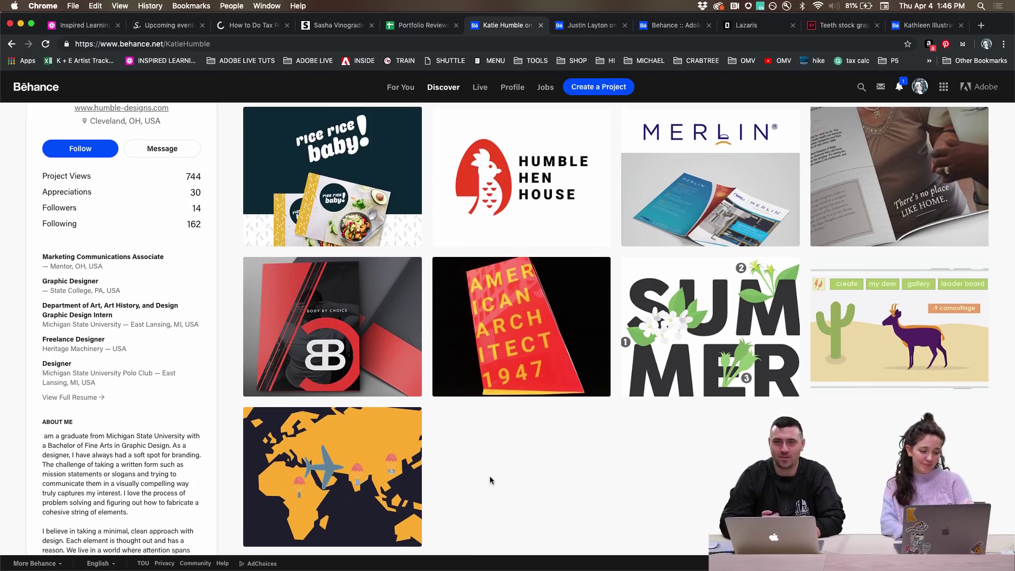
Open the "Rice Rice Baby" project and review its brand description, logo and front cover mockup
click(352, 173)
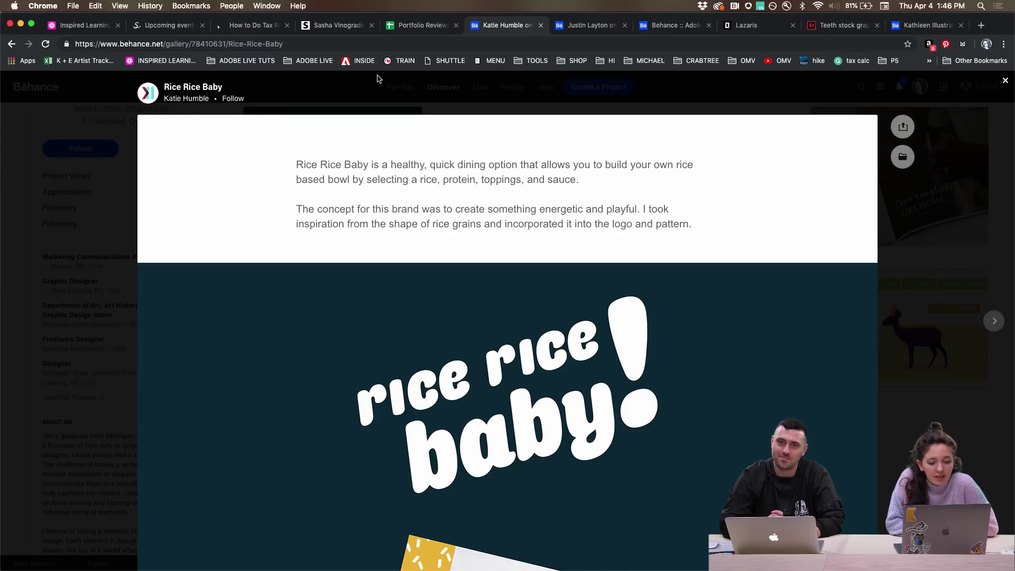
scroll(264, 220, down, 3)
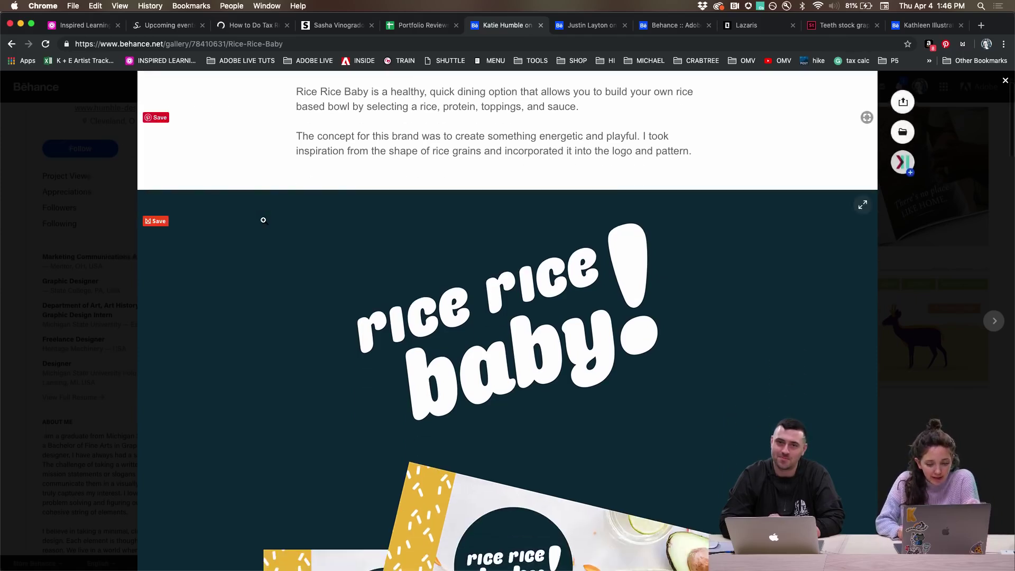
scroll(263, 217, down, 2)
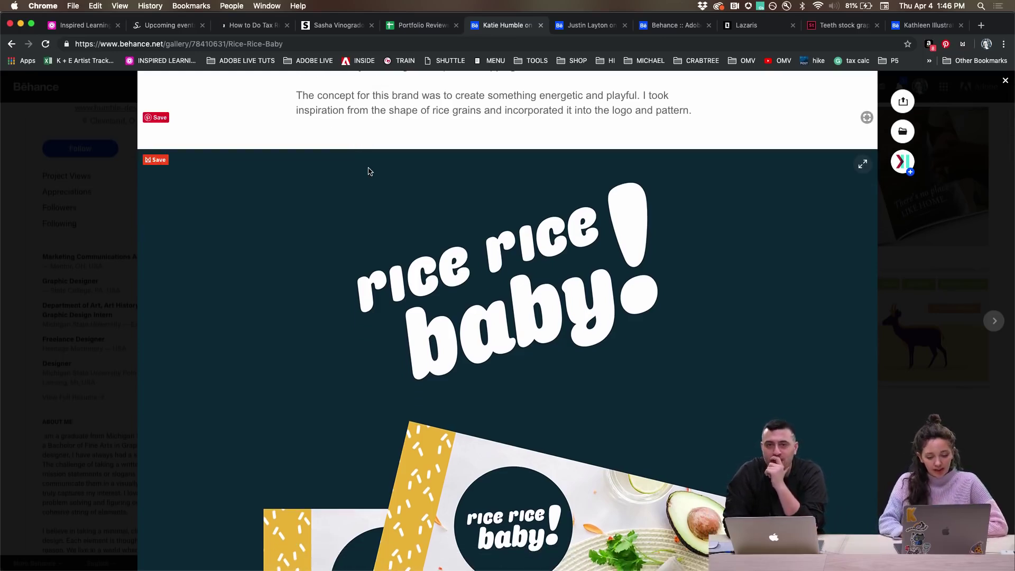
scroll(338, 233, down, 5)
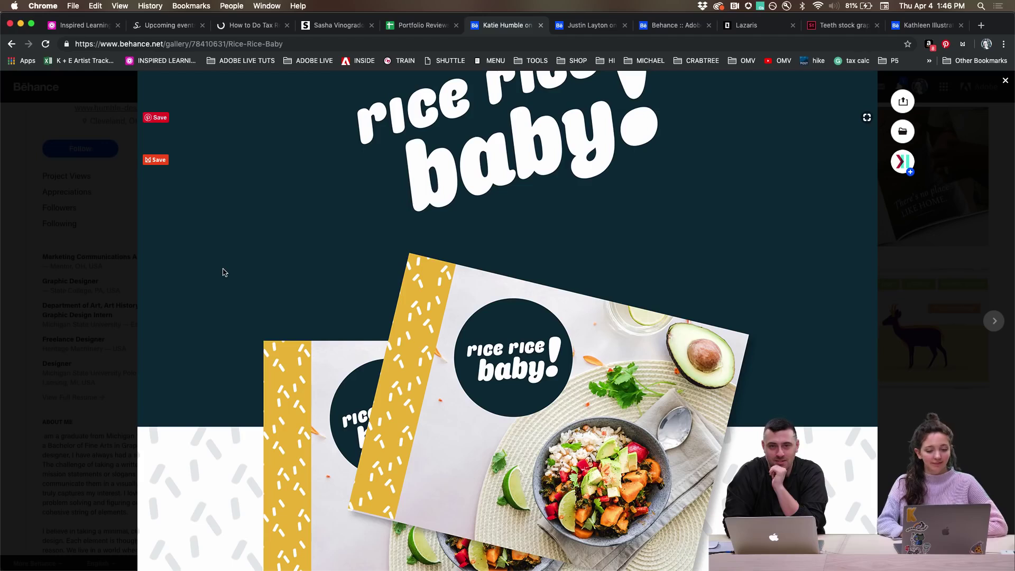
scroll(223, 272, up, 2)
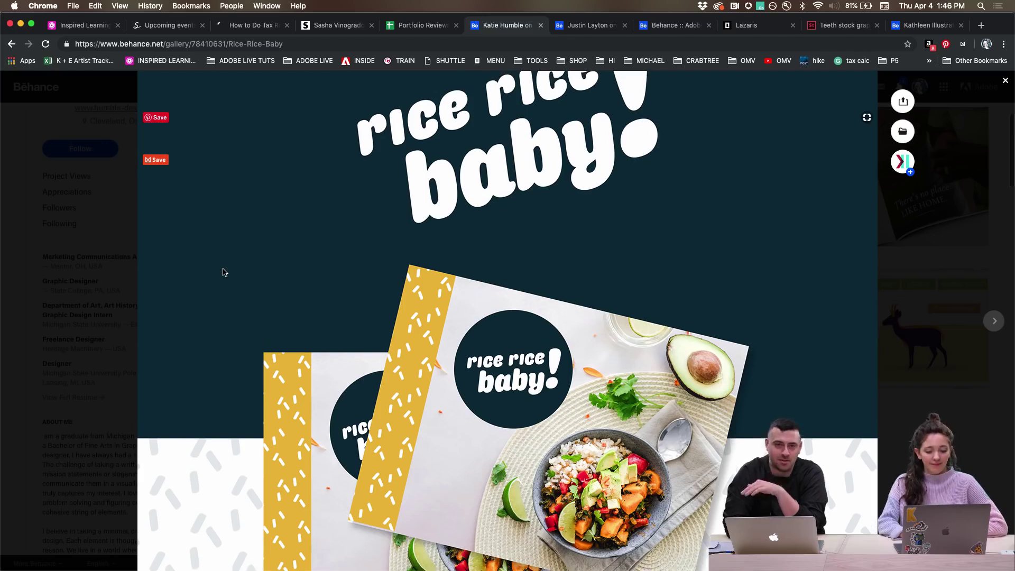
scroll(223, 272, down, 1)
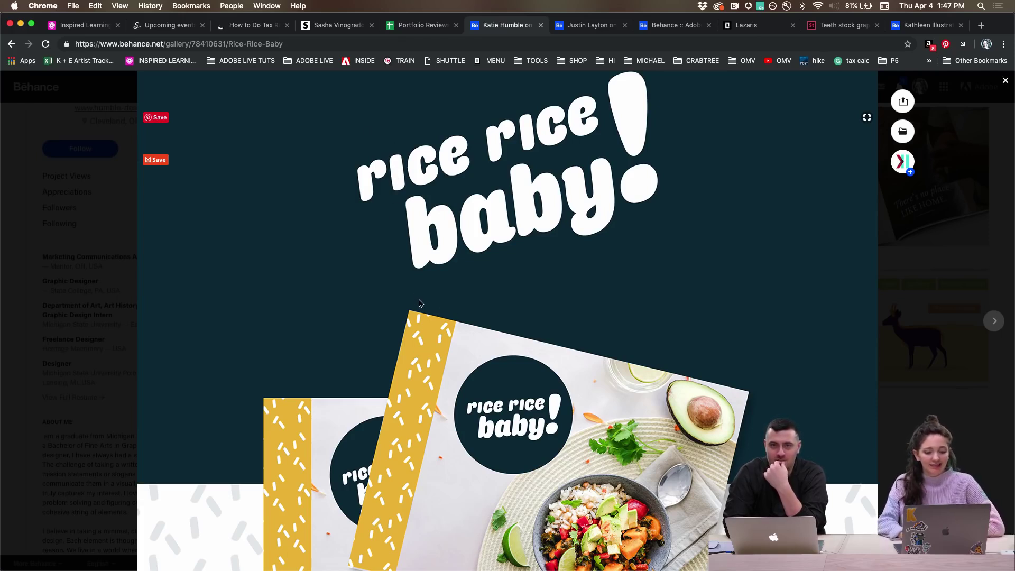
scroll(578, 267, down, 3)
scroll(578, 267, down, 12)
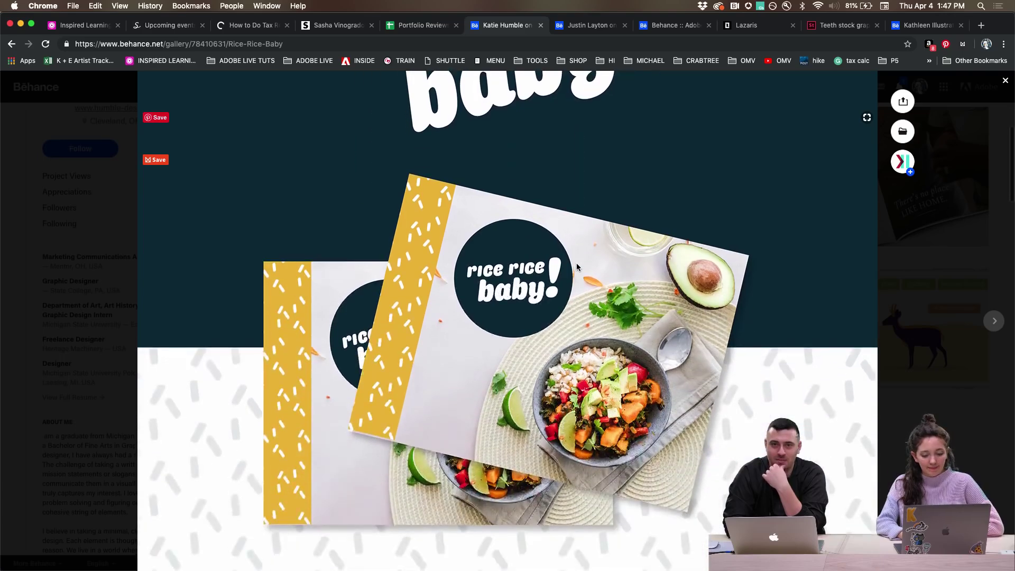
Examine the "Build Your Bowl" menu layout, the back cover mockup and the rice-grain pattern beside it
scroll(576, 266, down, 6)
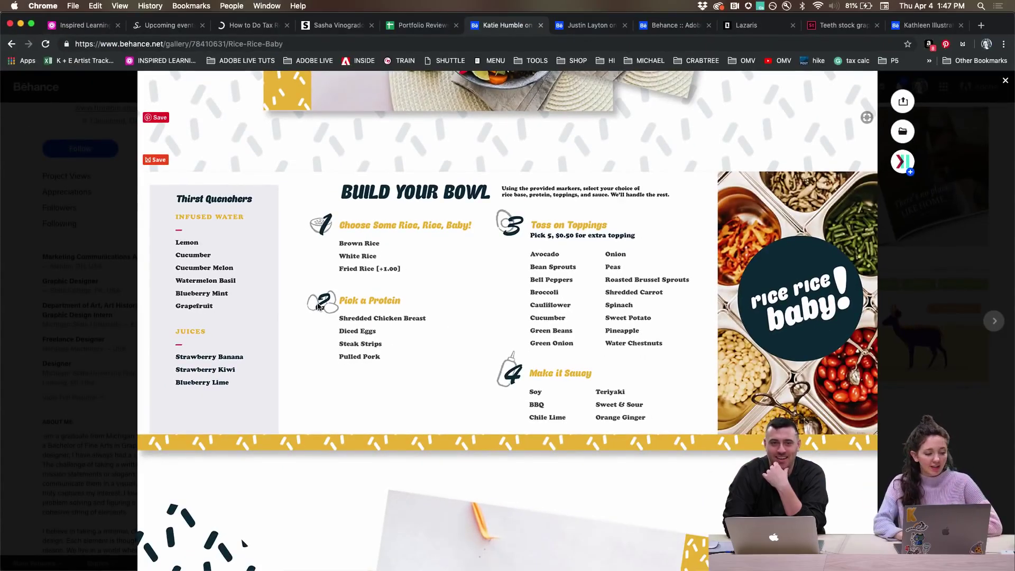
scroll(256, 323, down, 5)
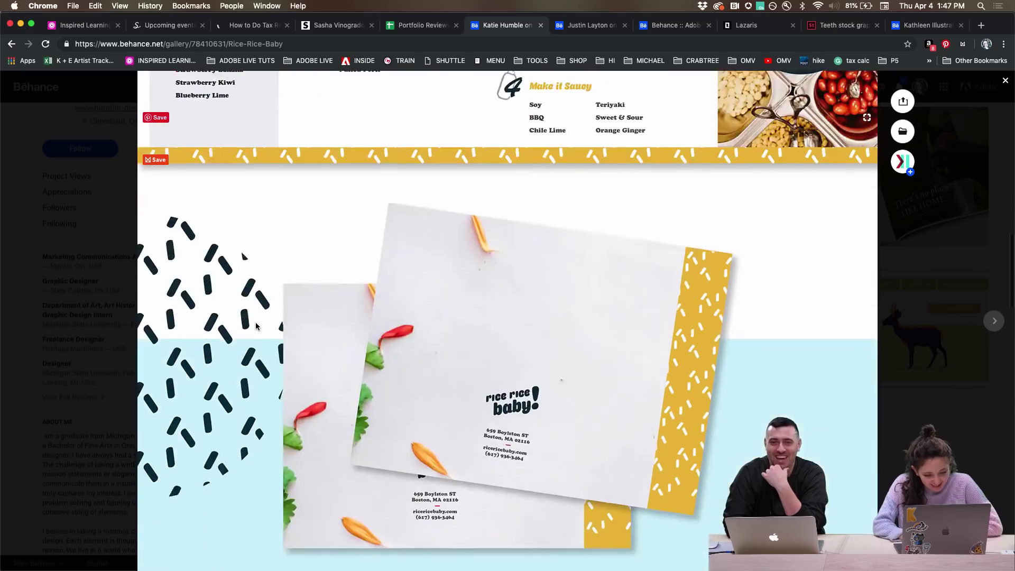
scroll(255, 324, down, 1)
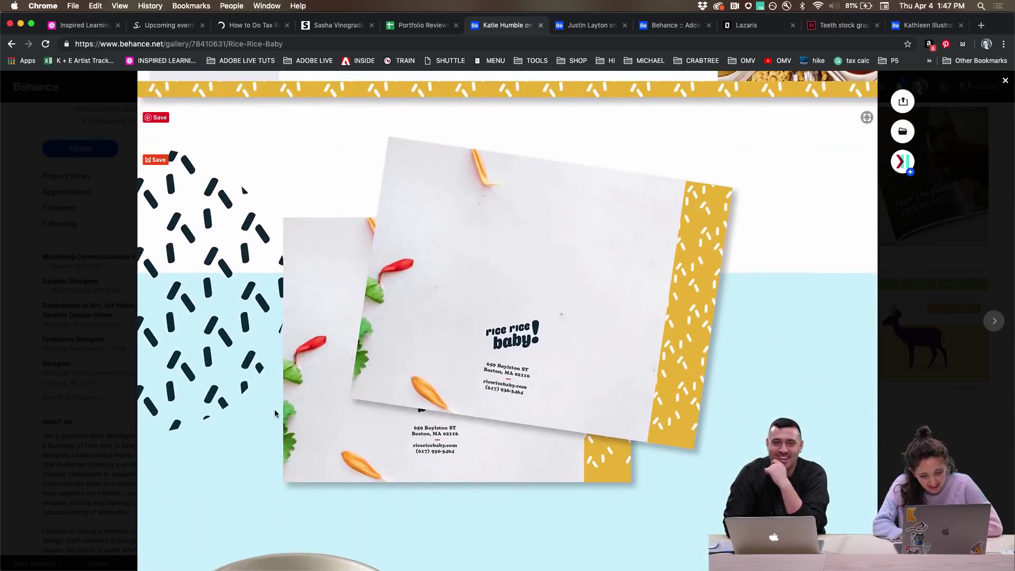
scroll(275, 414, down, 2)
scroll(270, 316, up, 3)
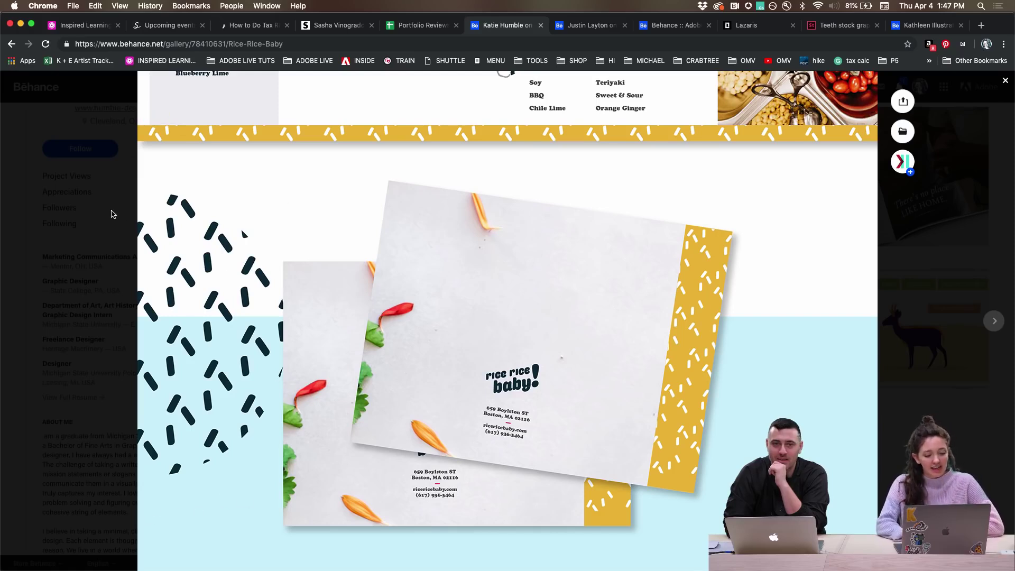
scroll(200, 310, down, 1)
scroll(200, 309, down, 3)
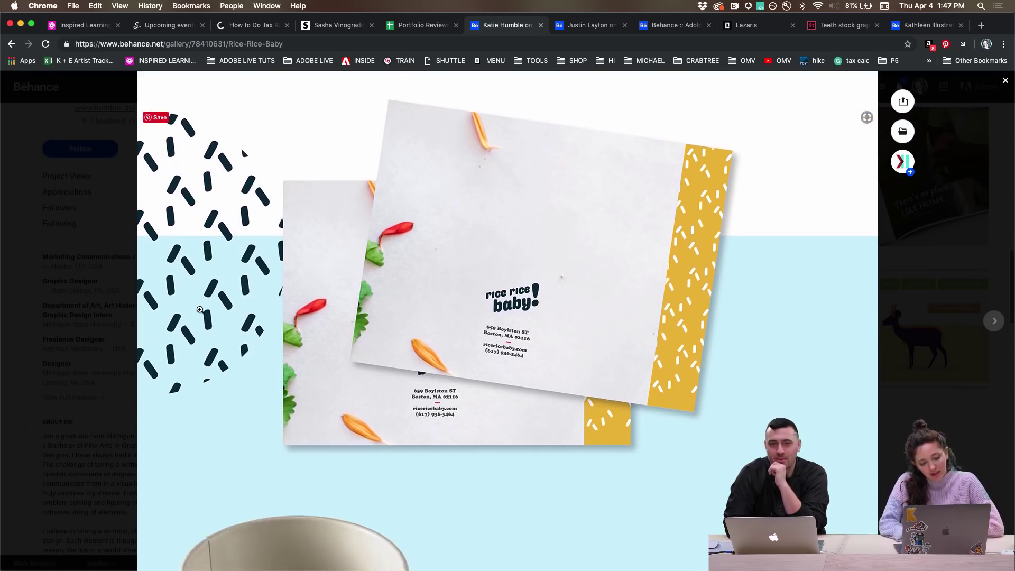
scroll(200, 309, down, 10)
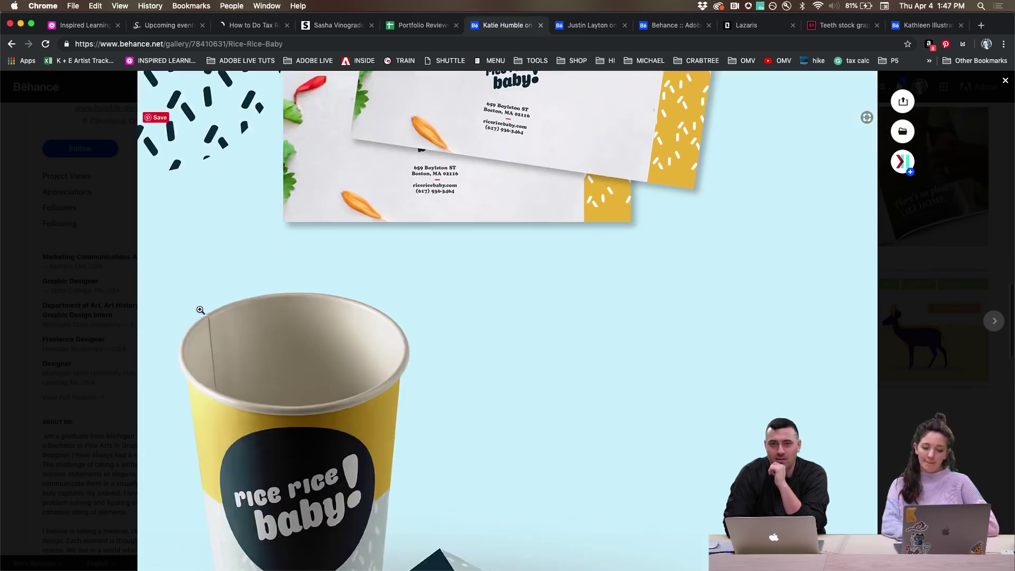
Return to the back cover mockup and compare it with the lower part of the menu spread
scroll(200, 310, up, 10)
scroll(200, 309, up, 2)
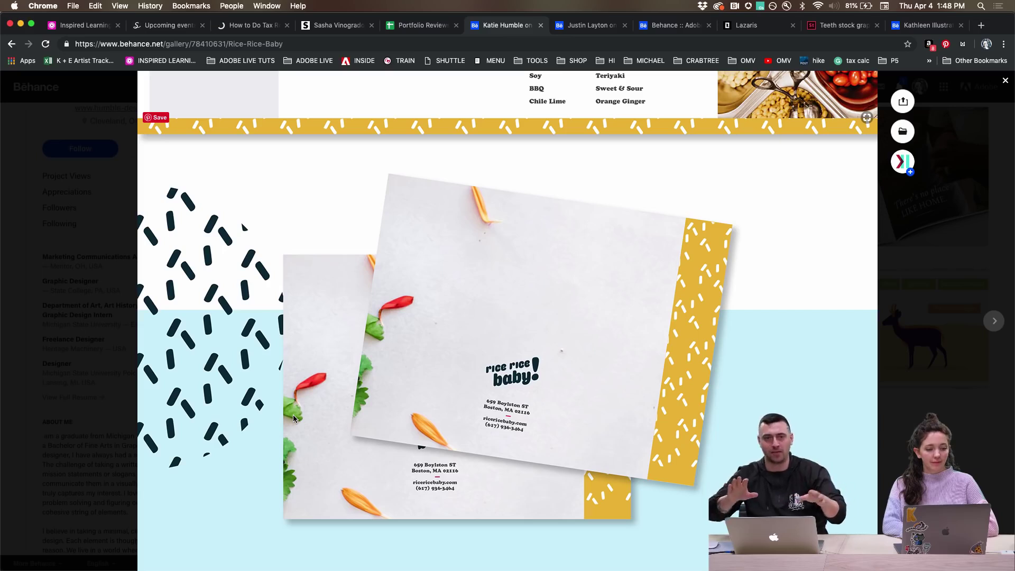
scroll(293, 418, up, 2)
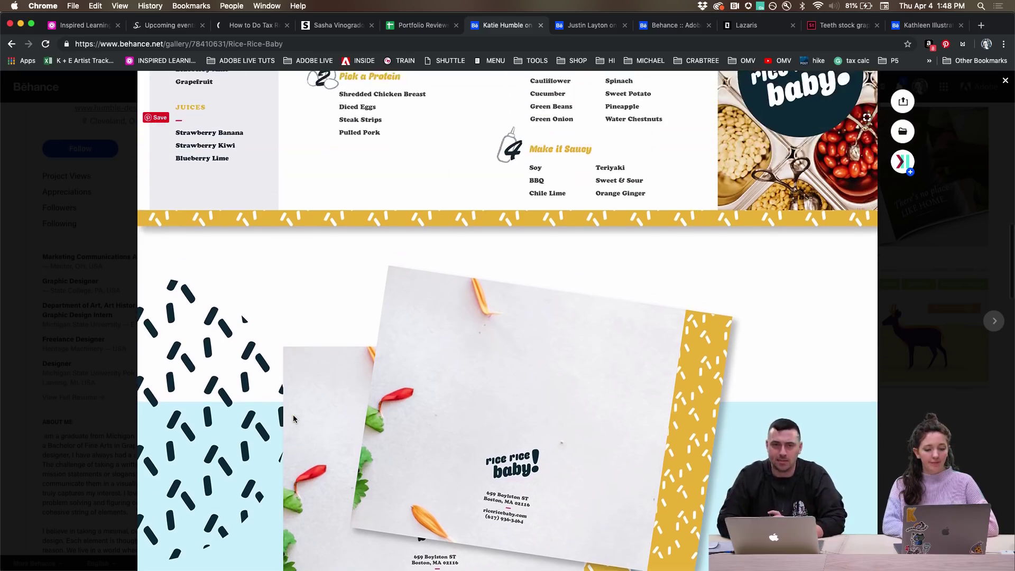
scroll(293, 419, down, 1)
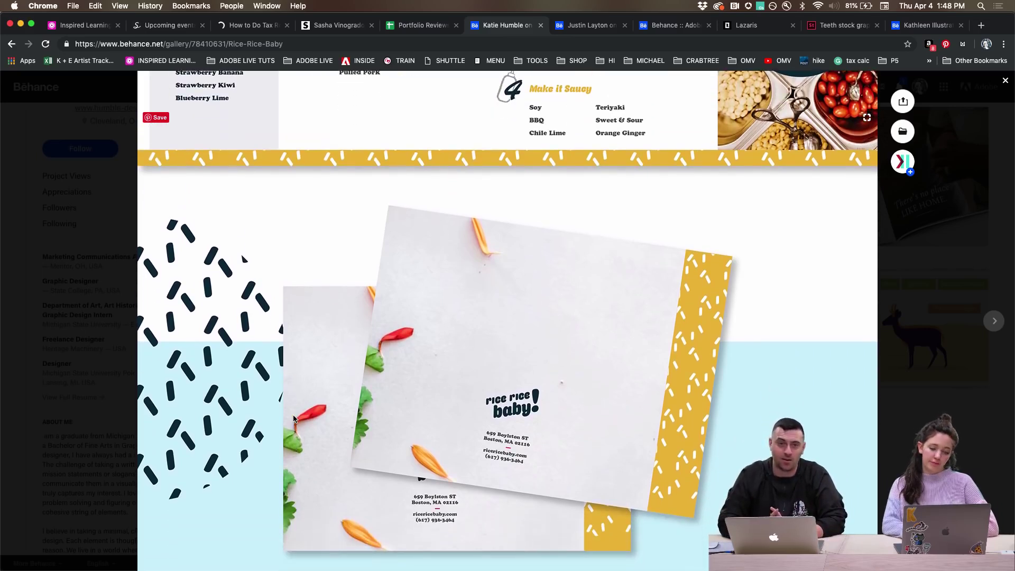
scroll(294, 419, down, 1)
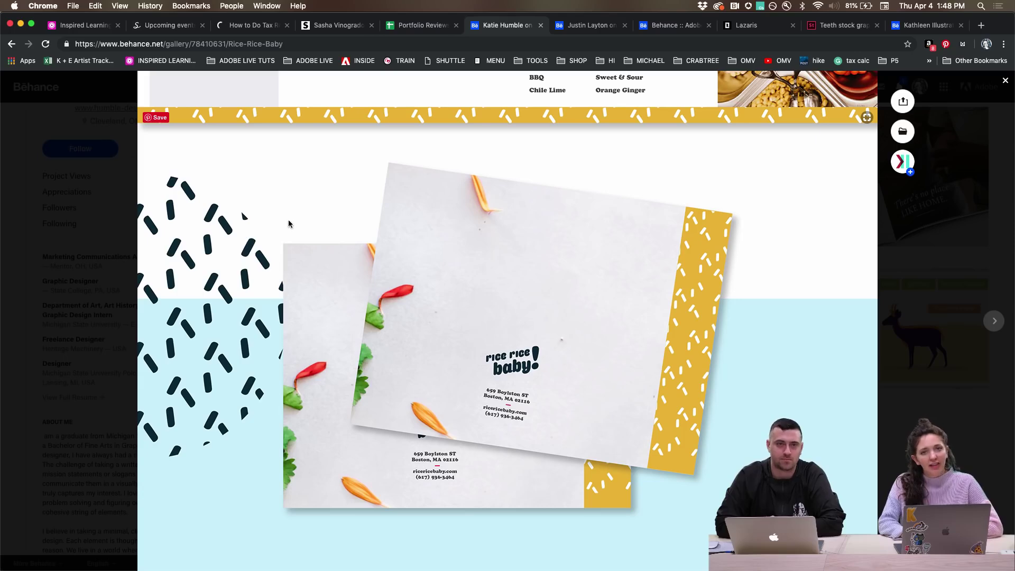
Review the branded paper cup and takeaway box mockups at the end of "Rice Rice Baby"
scroll(322, 286, down, 3)
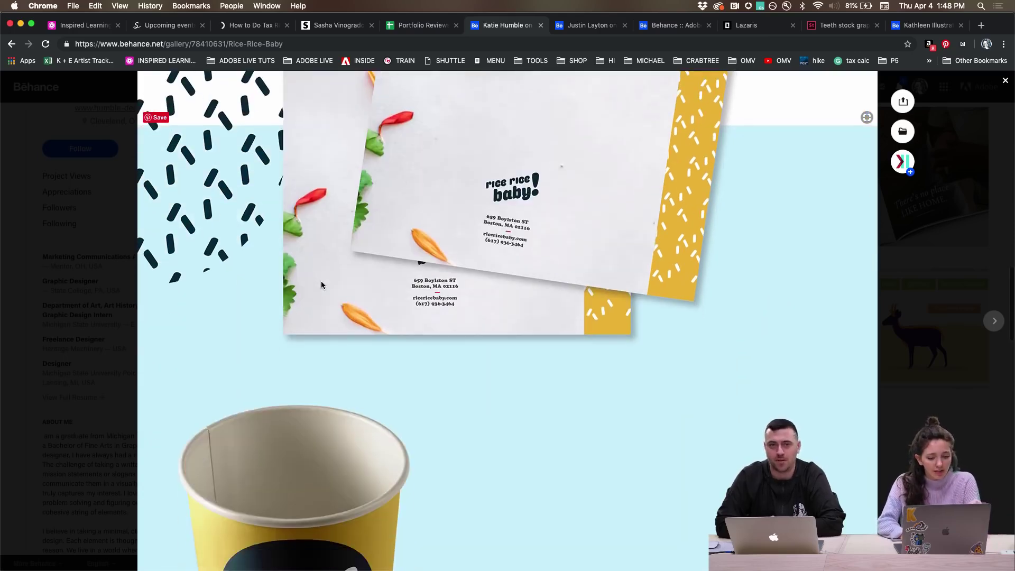
scroll(322, 285, down, 6)
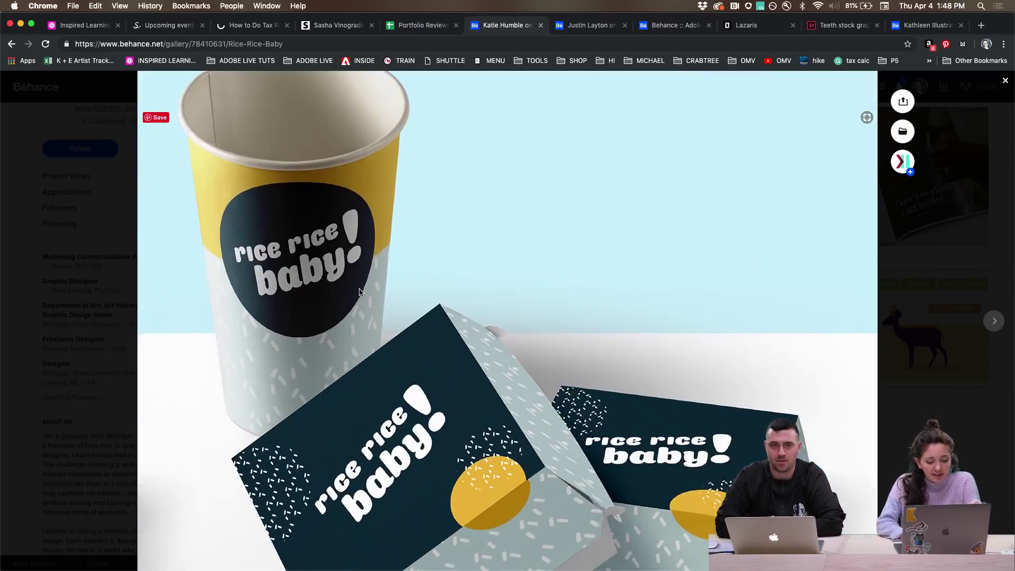
scroll(360, 292, down, 3)
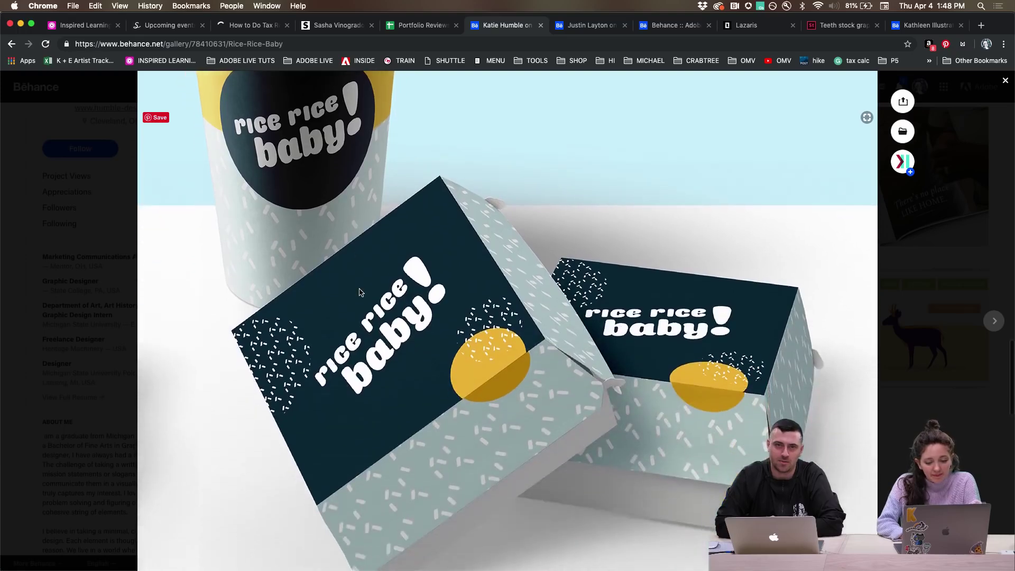
scroll(360, 291, down, 5)
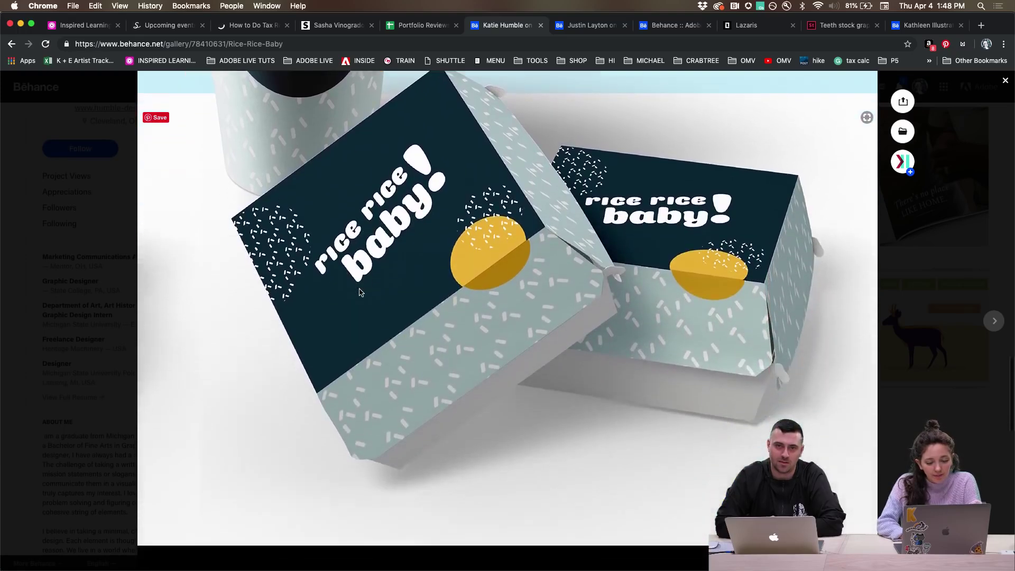
Revisit the cup and takeaway box mockups in "Rice Rice Baby" and compare them with the menu cover and logo
scroll(360, 291, down, 4)
scroll(359, 292, up, 4)
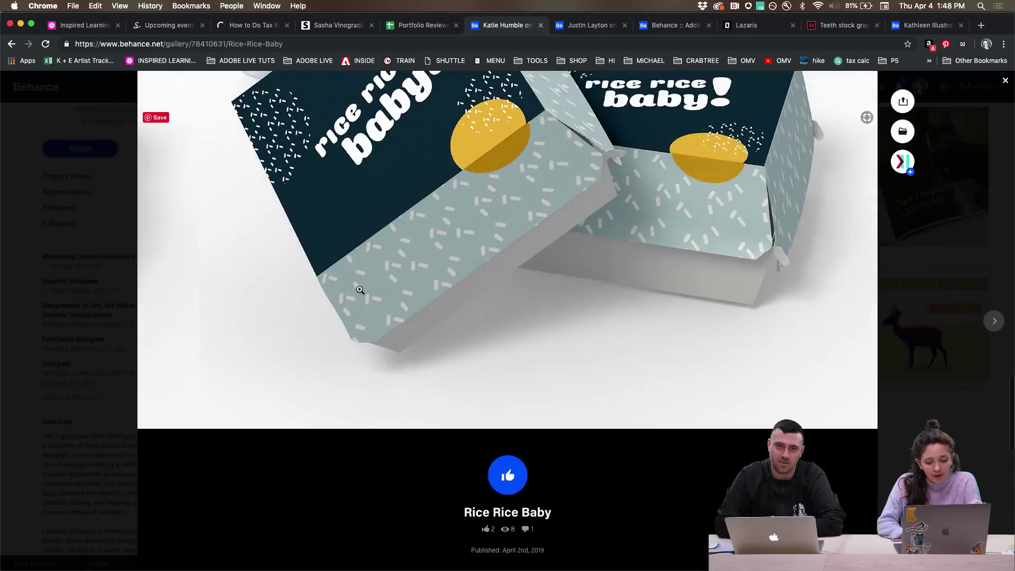
scroll(359, 290, up, 6)
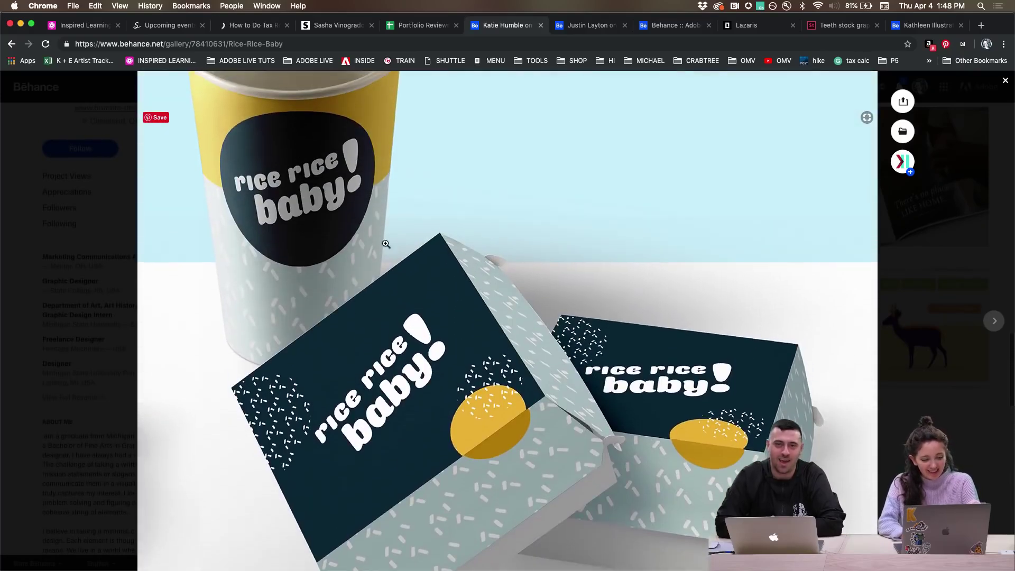
scroll(393, 238, up, 2)
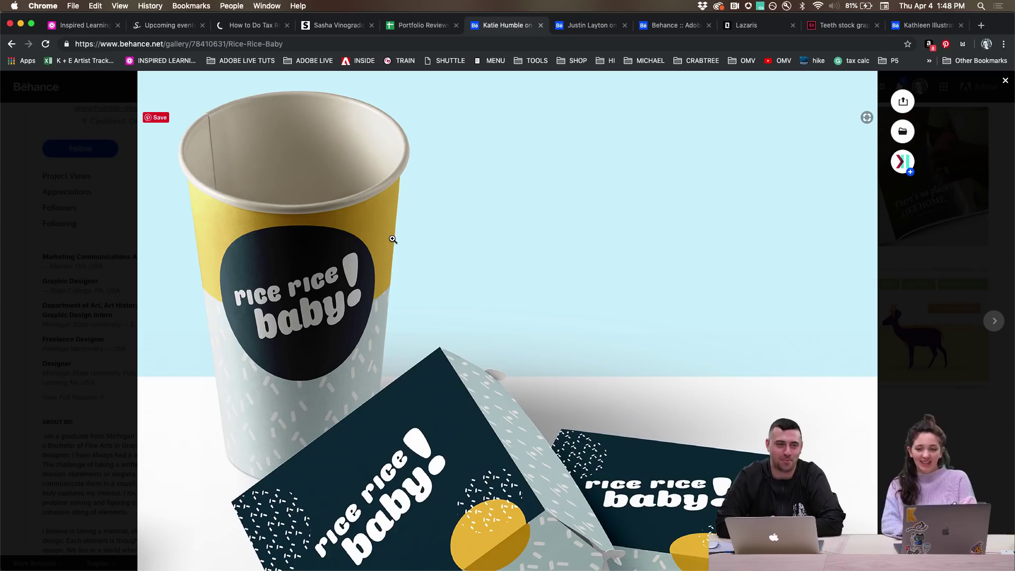
scroll(393, 239, down, 4)
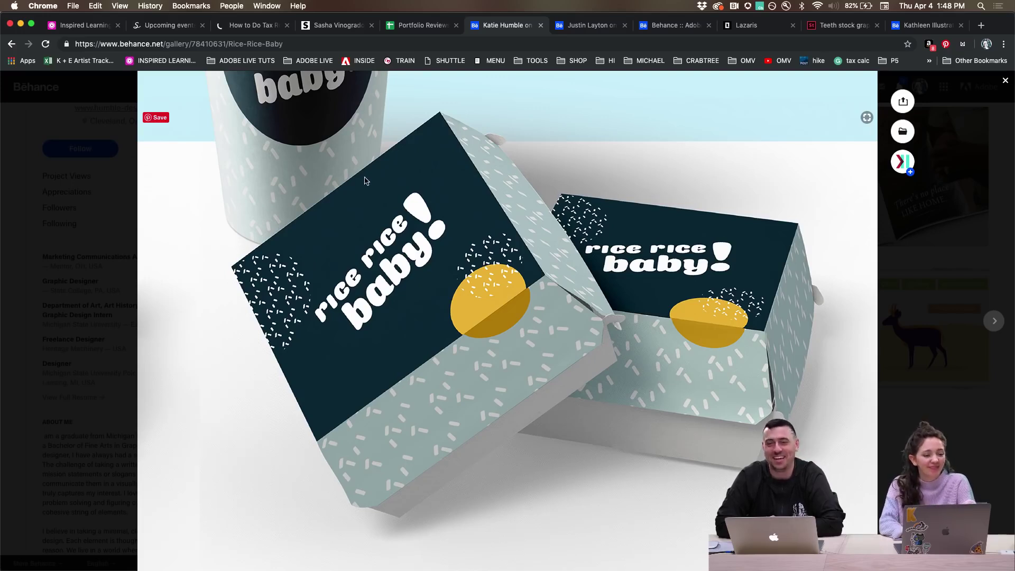
scroll(342, 230, up, 20)
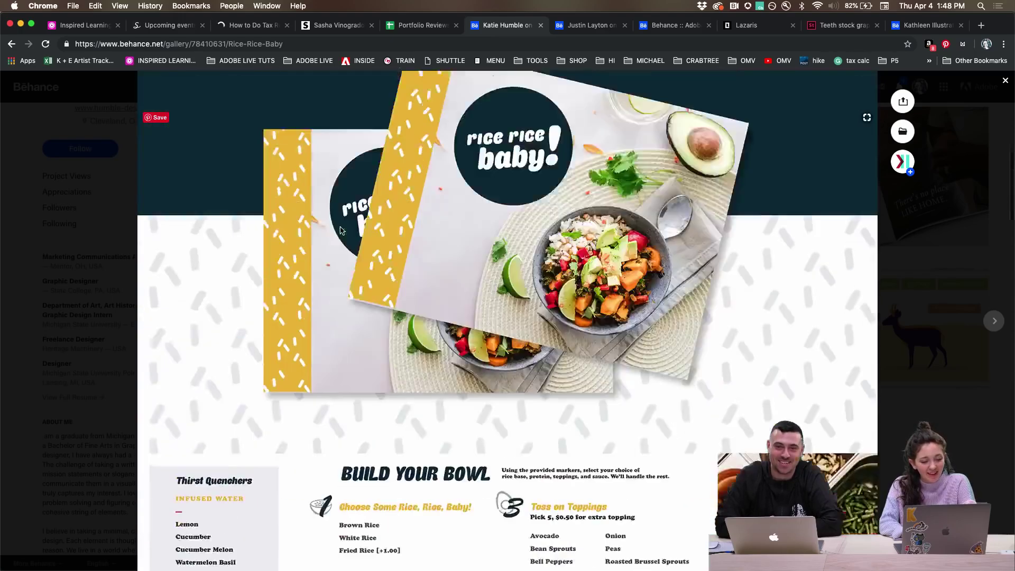
scroll(340, 227, down, 5)
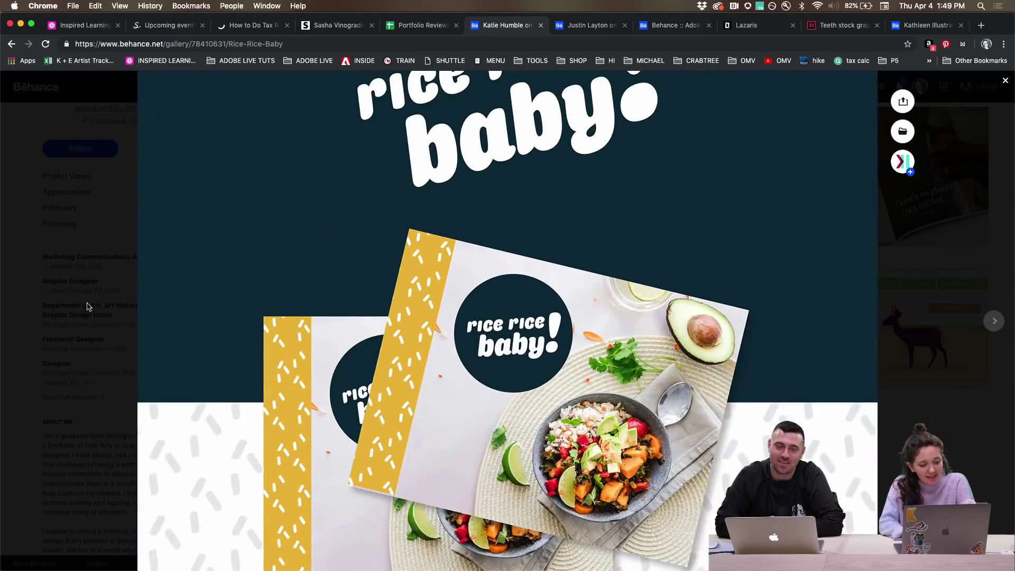
Leave "Rice Rice Baby", open the "3D Poster - Steven Holl" project and look through its poster photos to the end
click(73, 333)
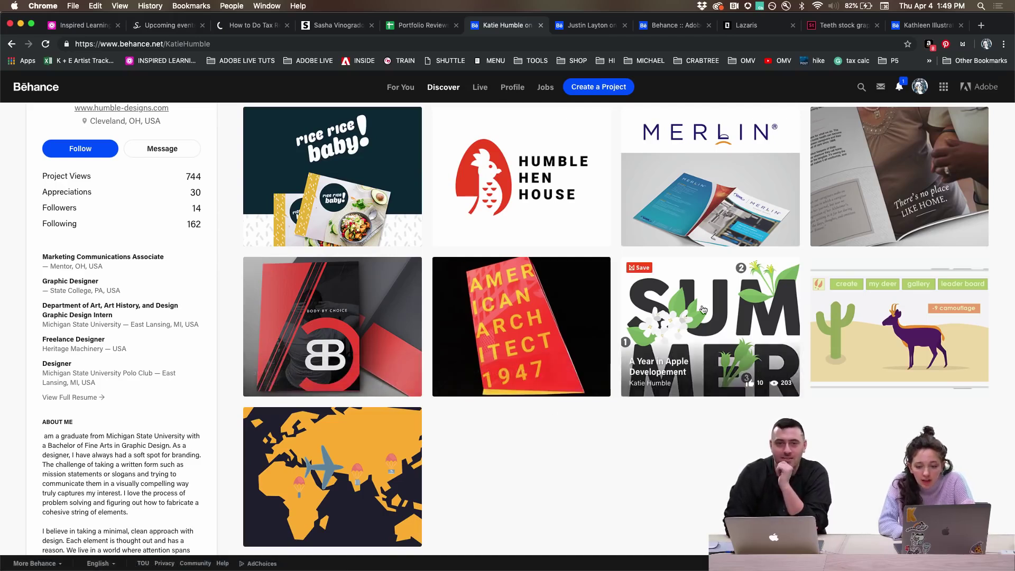
click(512, 299)
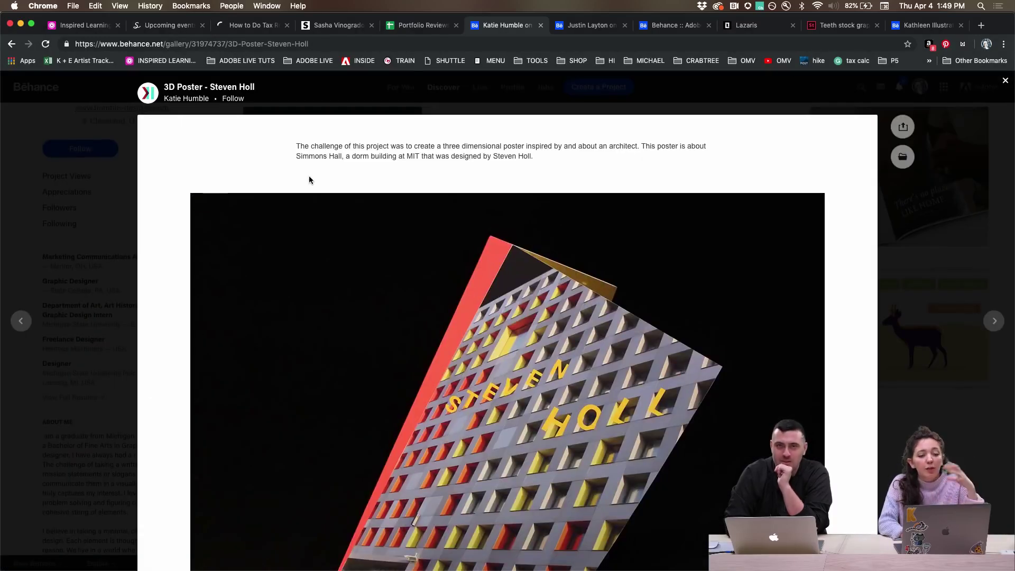
scroll(309, 177, down, 5)
scroll(309, 176, down, 7)
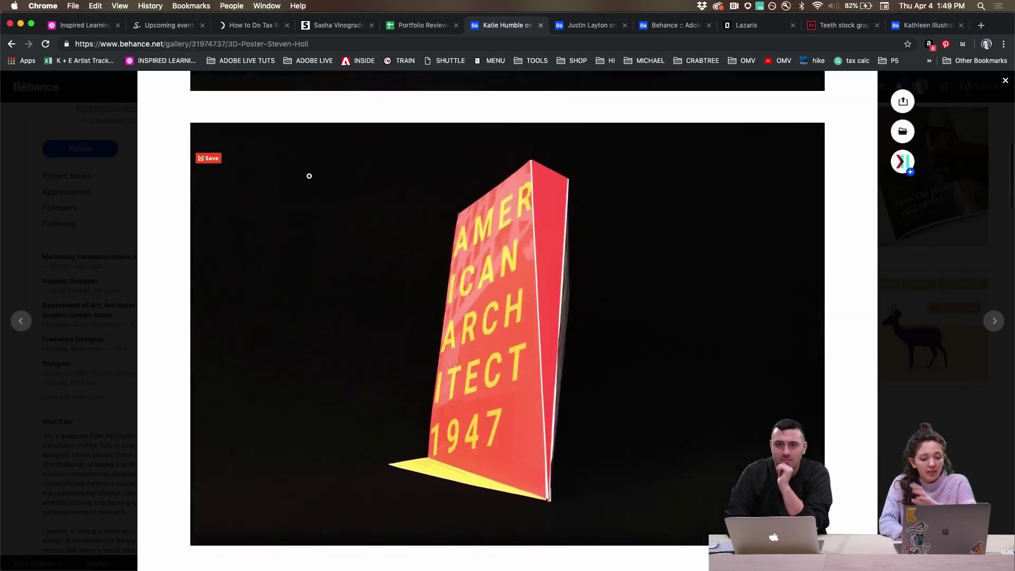
scroll(309, 176, down, 15)
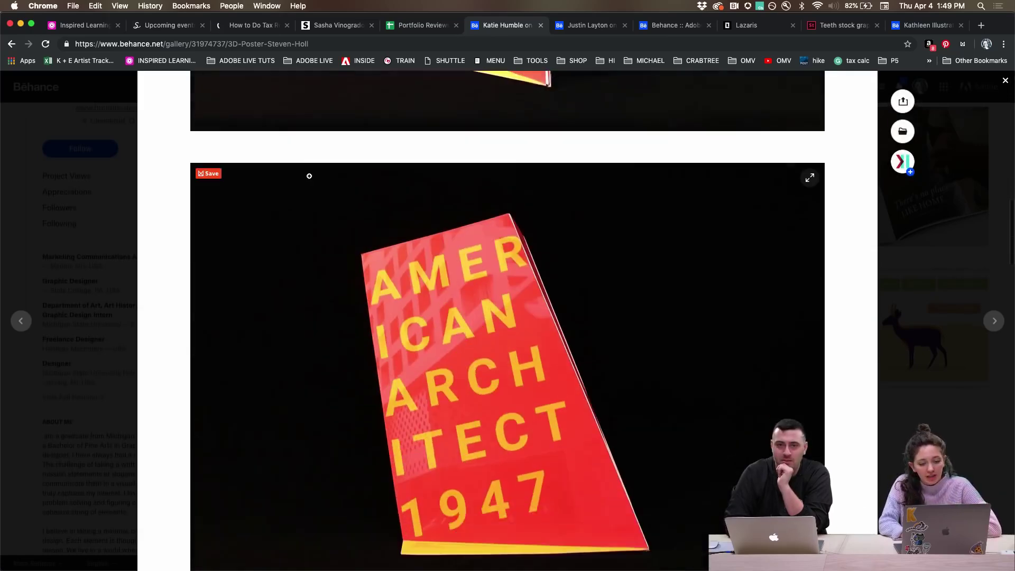
scroll(310, 176, down, 10)
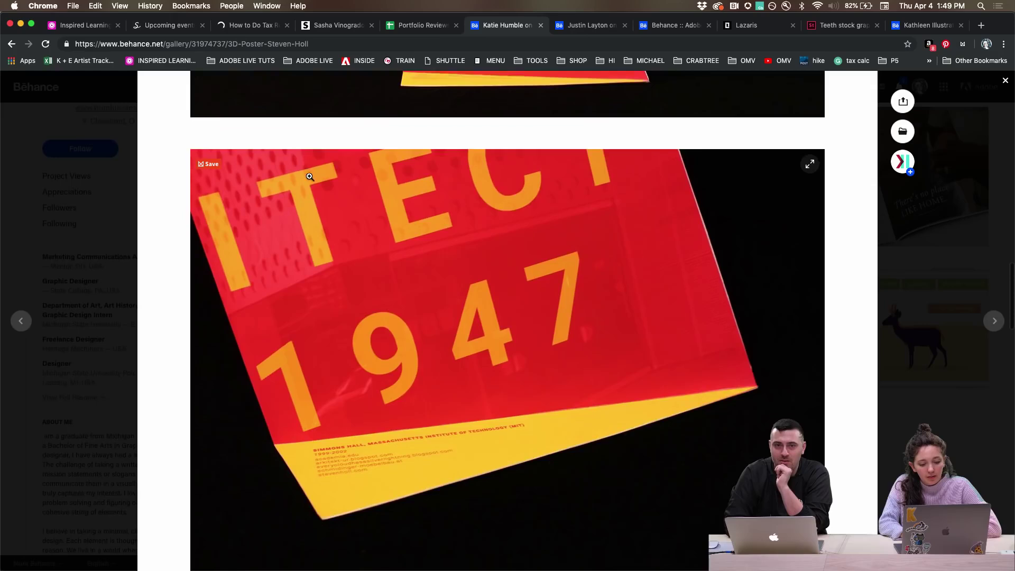
scroll(309, 176, down, 3)
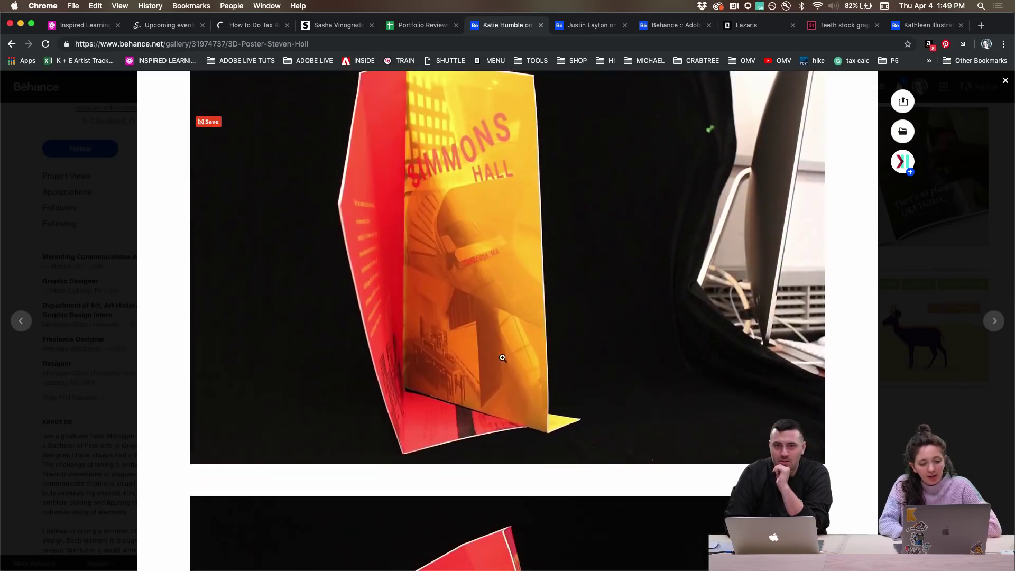
scroll(502, 358, down, 15)
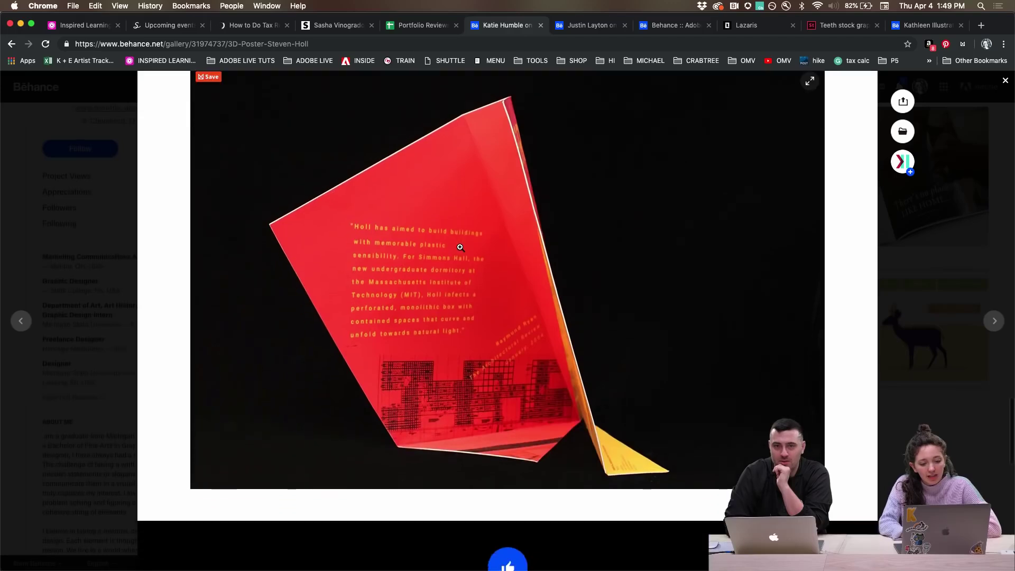
scroll(460, 246, down, 5)
Compare the red quote panel of the folded poster with the yellow "Simmons Hall" panel
scroll(460, 247, up, 5)
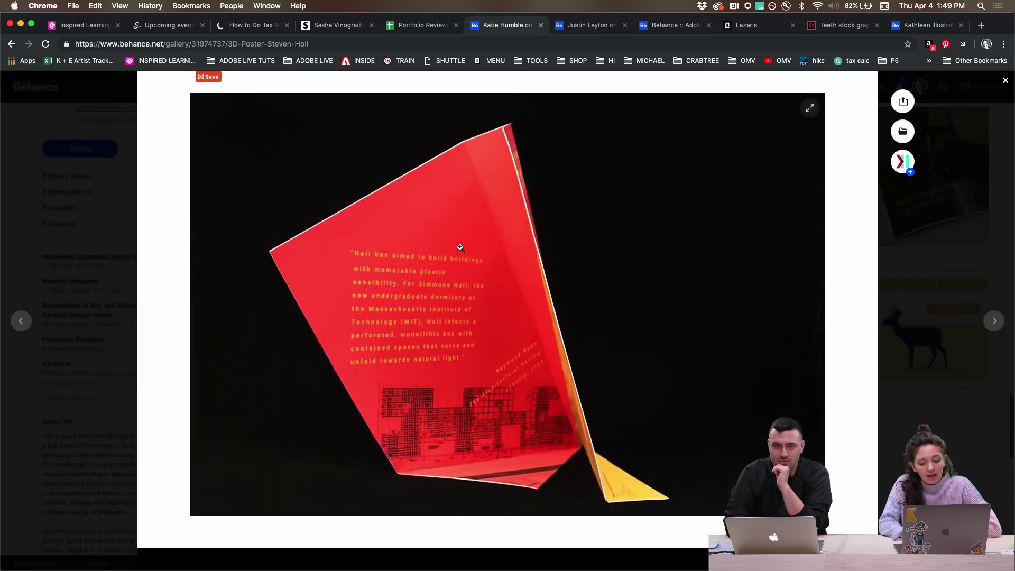
scroll(460, 247, up, 3)
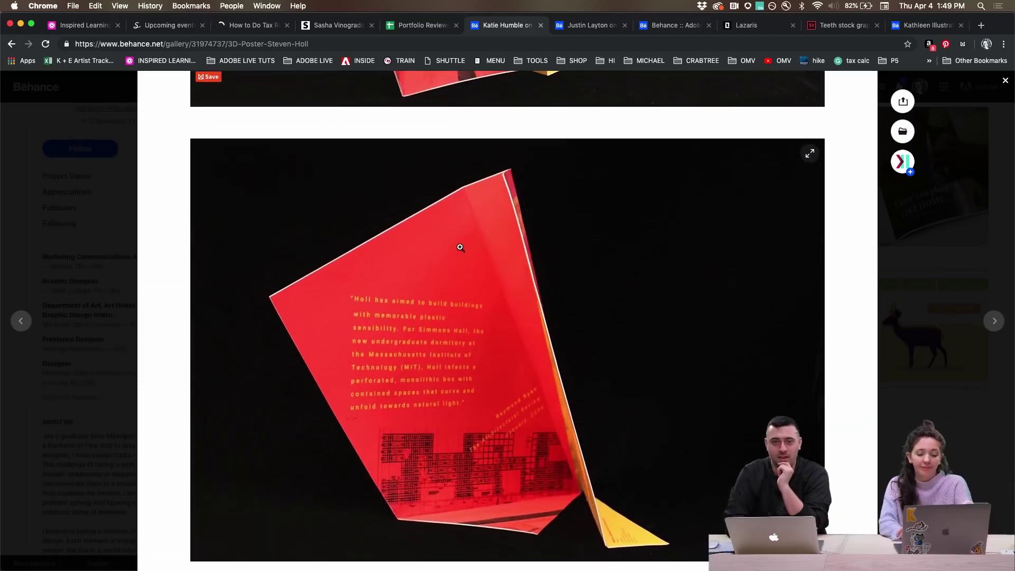
scroll(460, 247, up, 15)
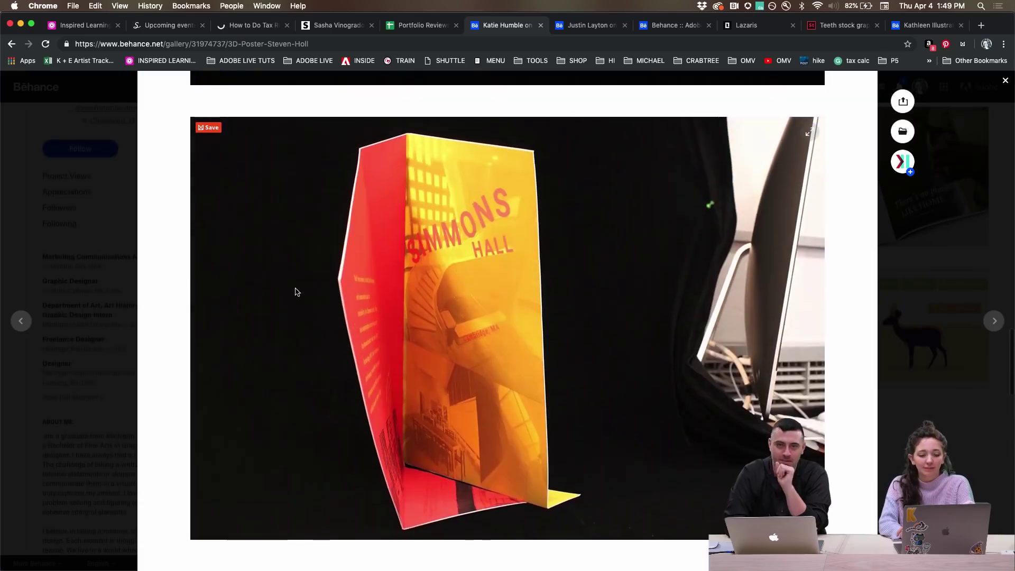
scroll(252, 370, up, 1)
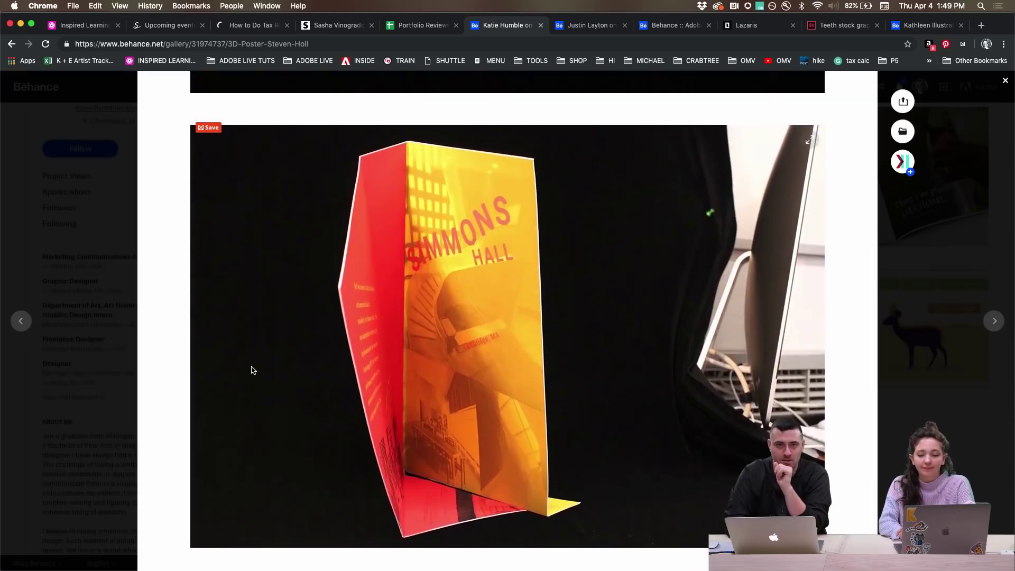
scroll(252, 370, down, 15)
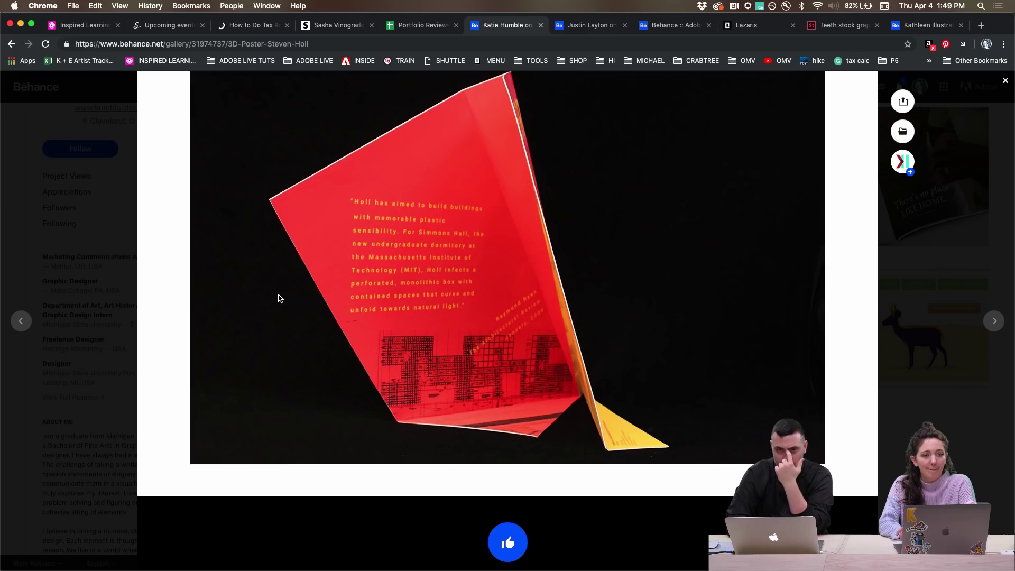
scroll(281, 299, up, 2)
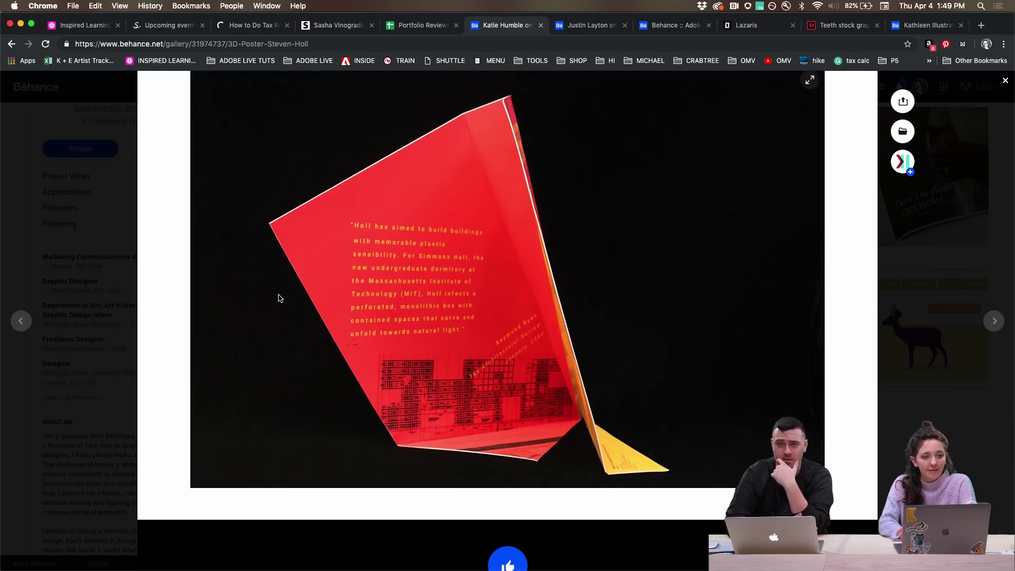
scroll(280, 298, up, 5)
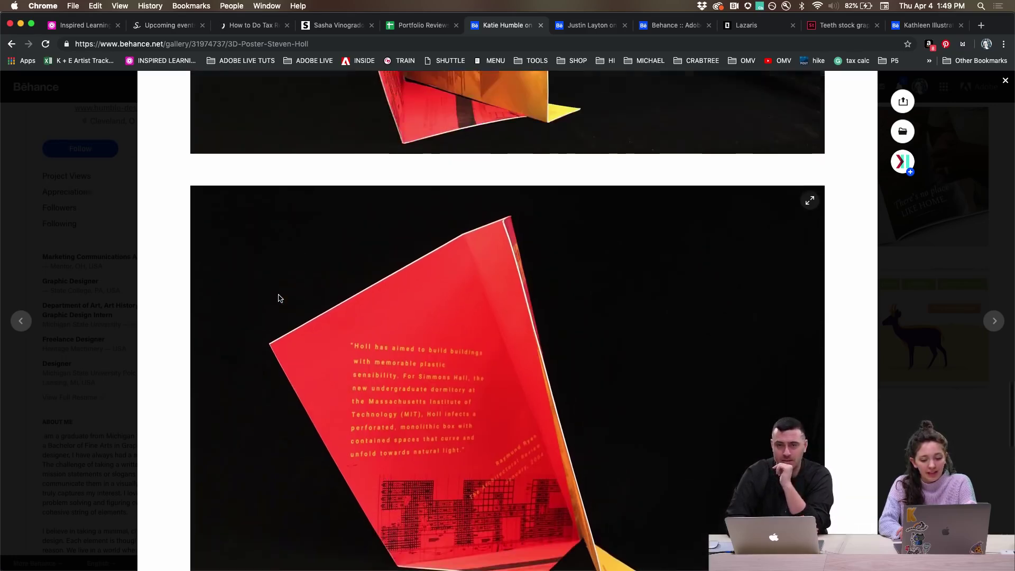
scroll(280, 298, up, 4)
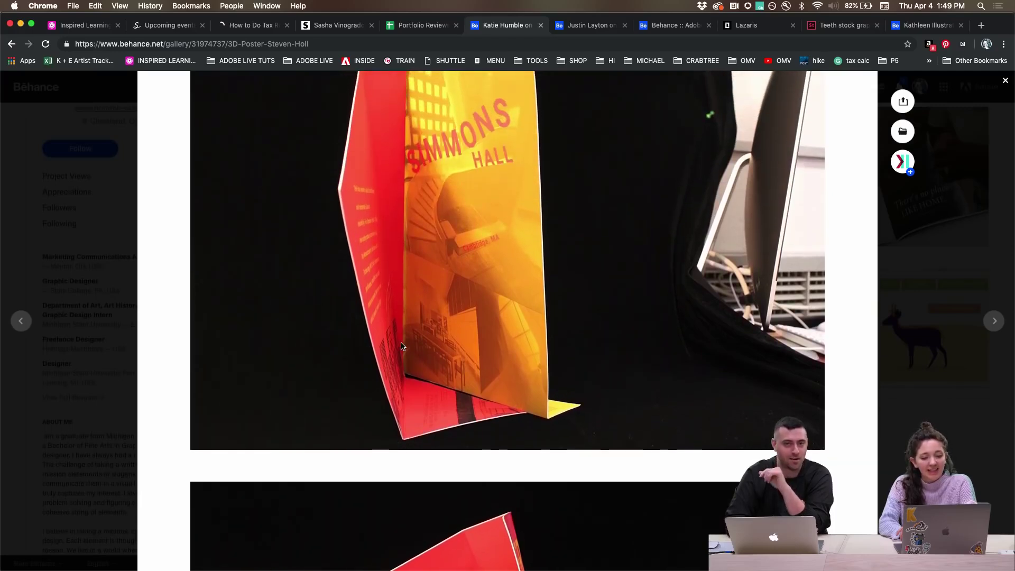
Re-examine the "American Architect 1947" photos, the building-facade cover and the project description, then close the poster project
scroll(402, 347, up, 6)
scroll(401, 347, up, 10)
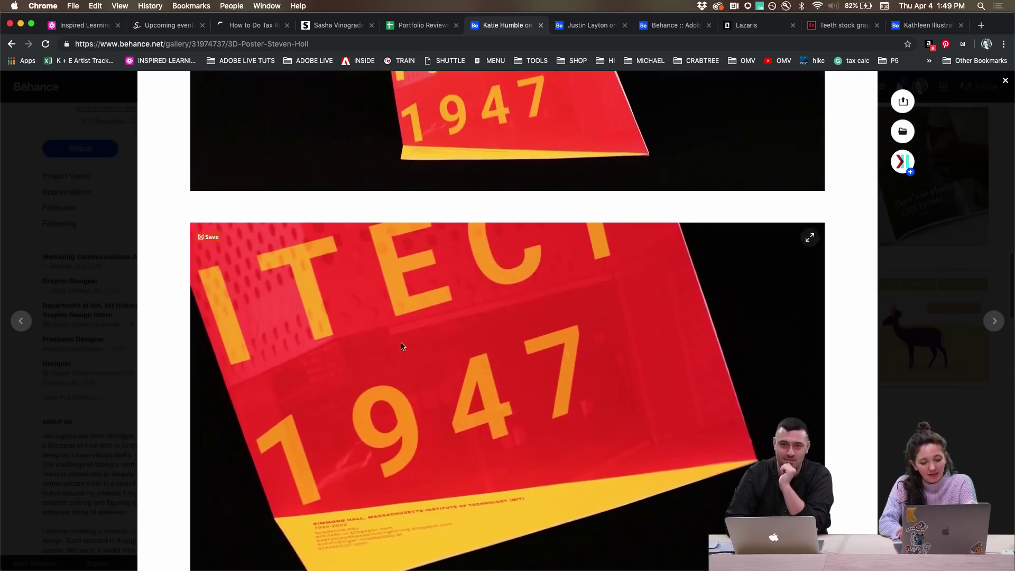
scroll(401, 346, up, 8)
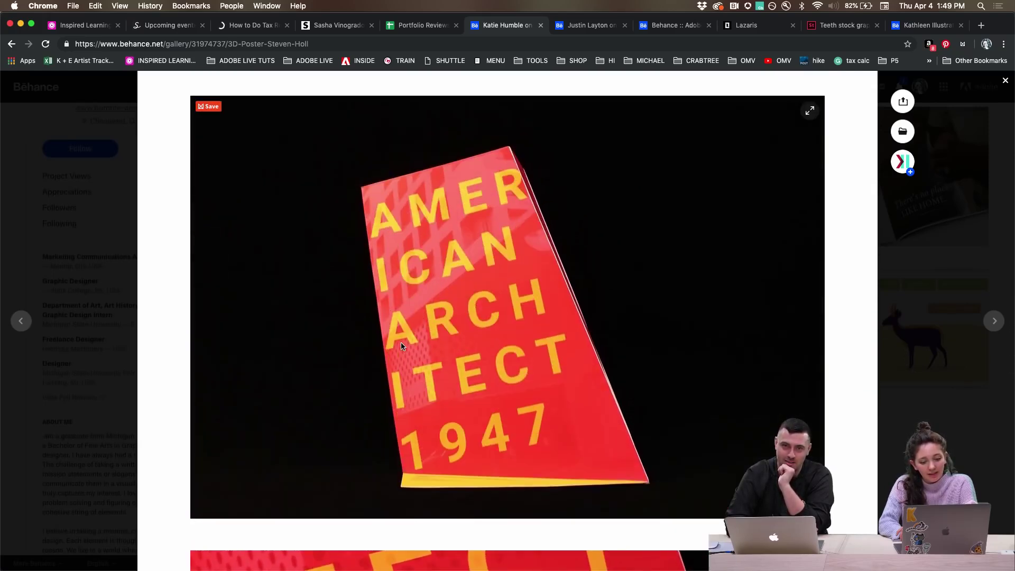
scroll(400, 346, down, 4)
scroll(402, 346, down, 6)
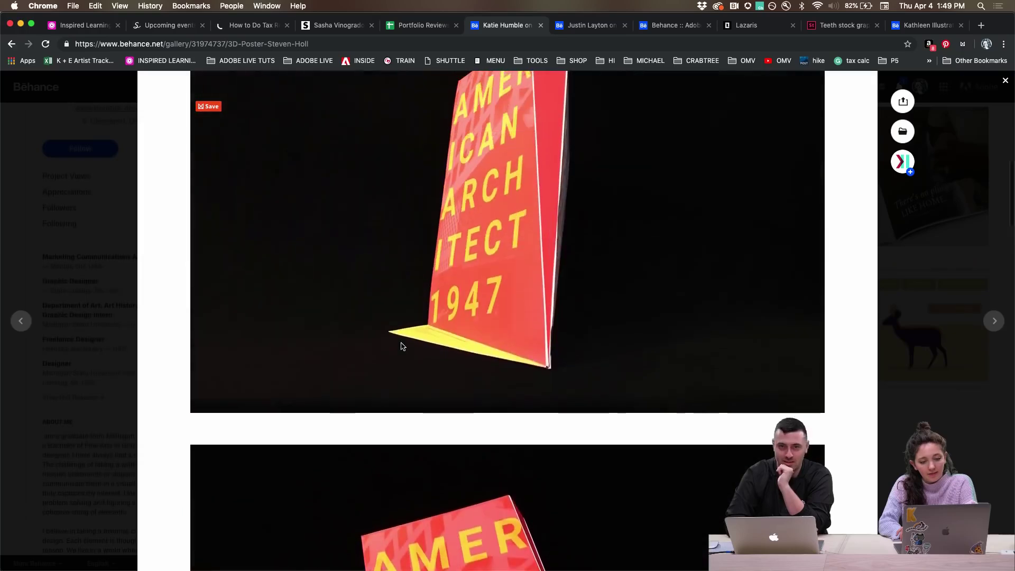
scroll(402, 344, up, 2)
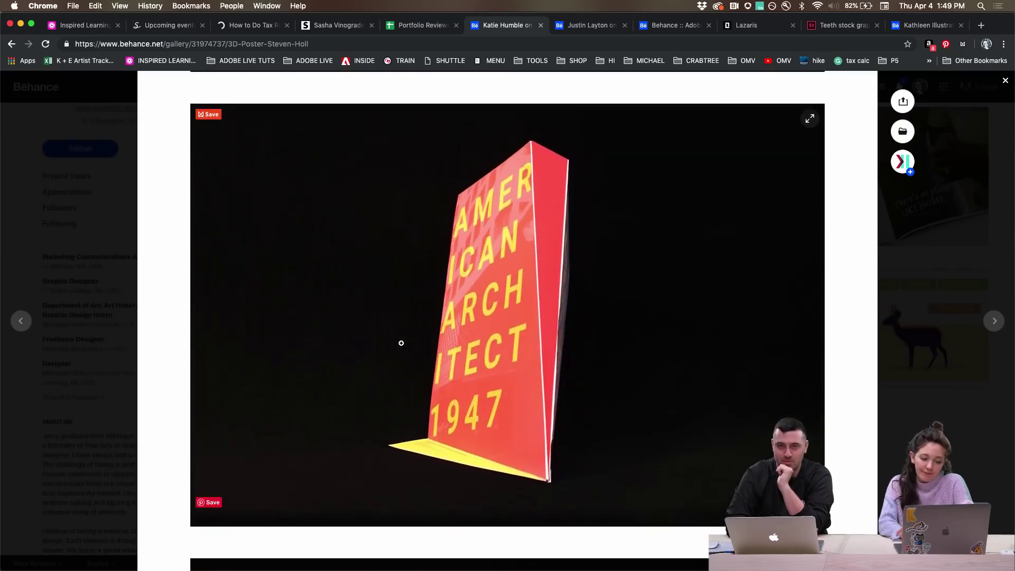
scroll(402, 345, up, 3)
scroll(401, 346, up, 5)
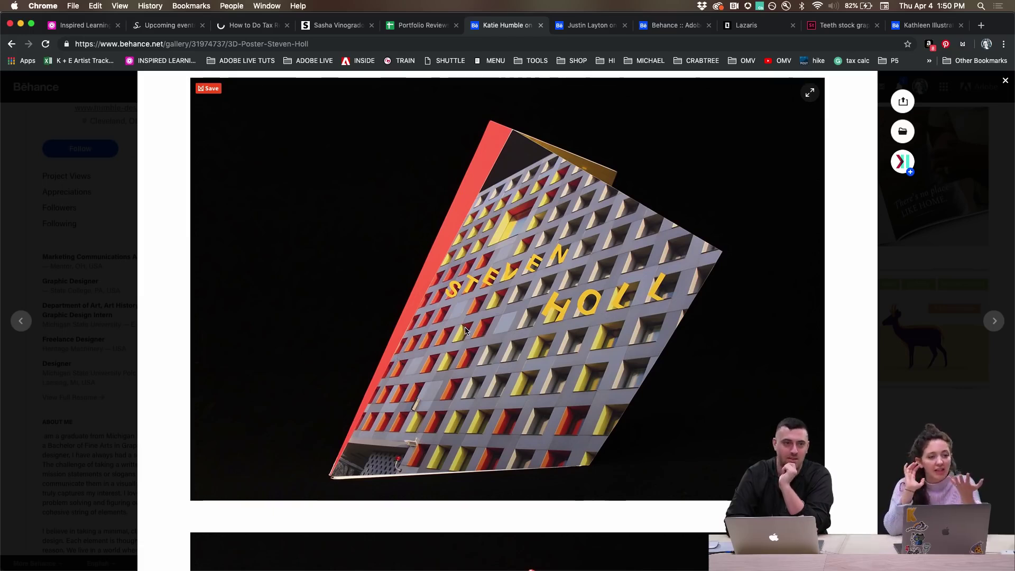
scroll(545, 245, up, 3)
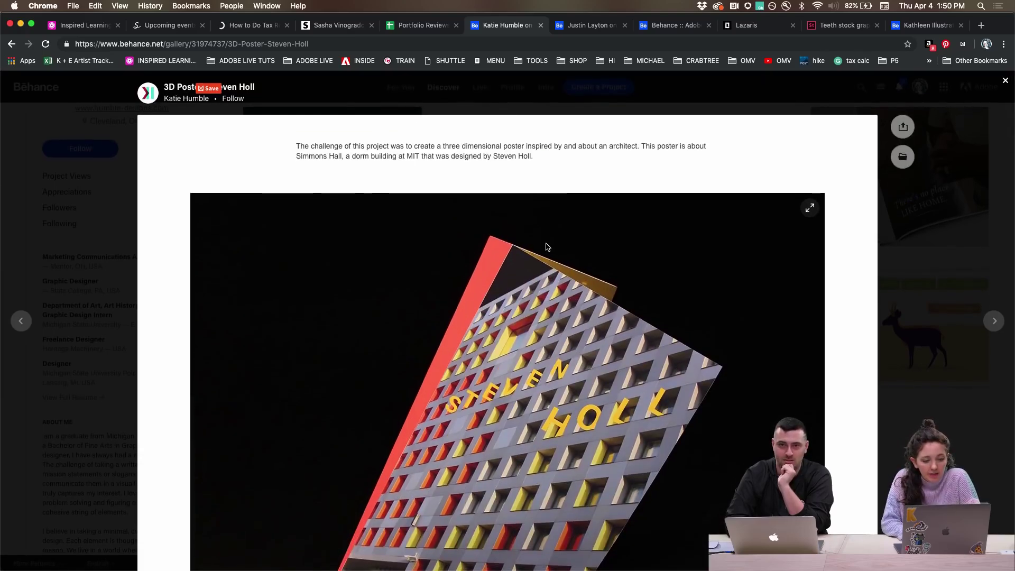
click(105, 239)
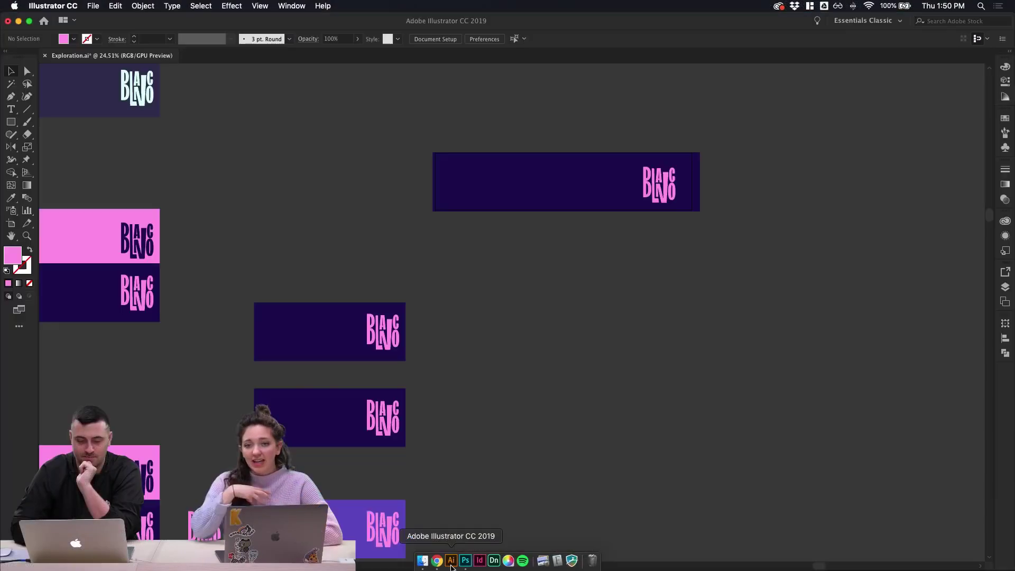
Switch to Illustrator and survey the Sorbo tequila lettering and label color explorations in Exploration.ai
scroll(559, 344, down, 5)
scroll(560, 344, left, 10)
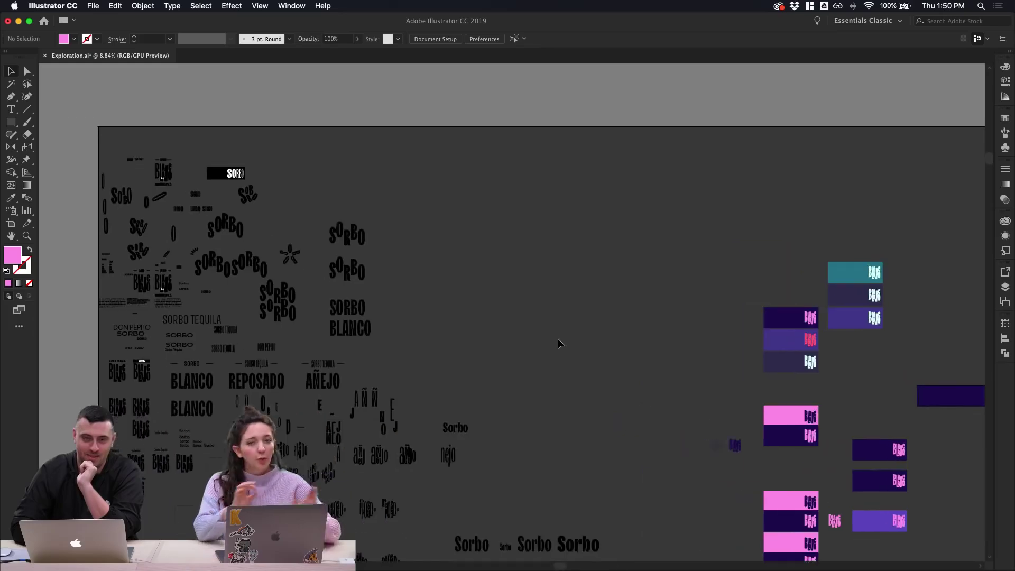
scroll(560, 343, down, 8)
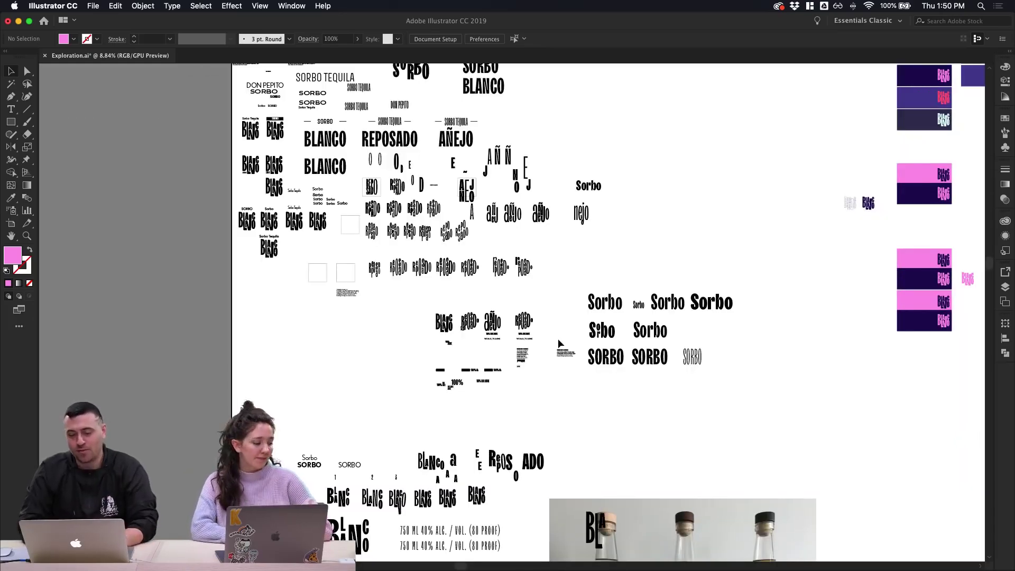
scroll(560, 343, up, 5)
scroll(563, 341, up, 4)
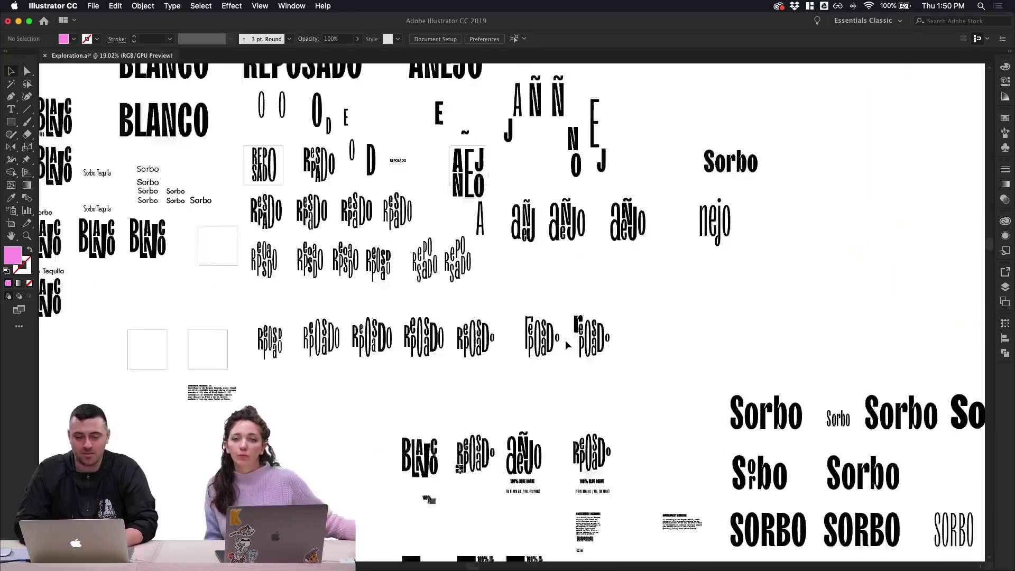
Examine the stacked "Blanco" lettering up close and compare it with the neighbouring "Sorbo" and "Reposado" type variations
scroll(566, 345, up, 4)
scroll(569, 346, left, 6)
scroll(568, 346, up, 3)
scroll(568, 346, left, 10)
scroll(569, 346, up, 3)
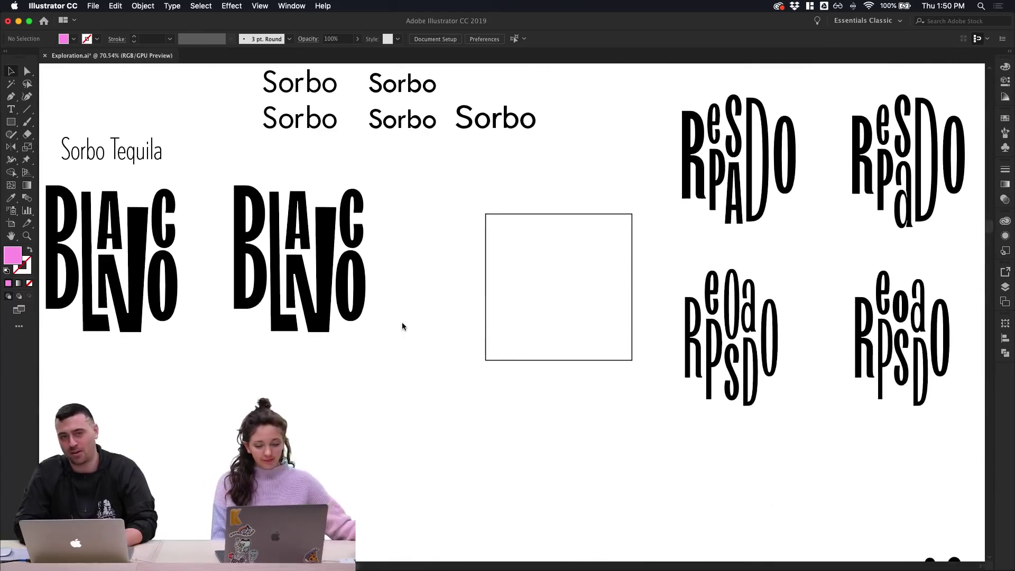
scroll(402, 327, down, 3)
scroll(402, 326, up, 1)
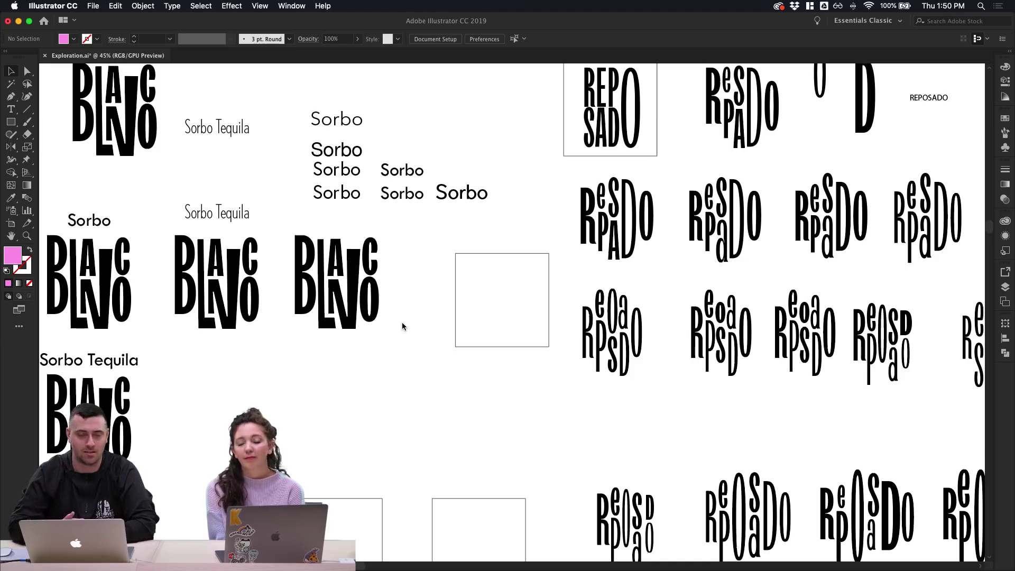
scroll(402, 323, down, 5)
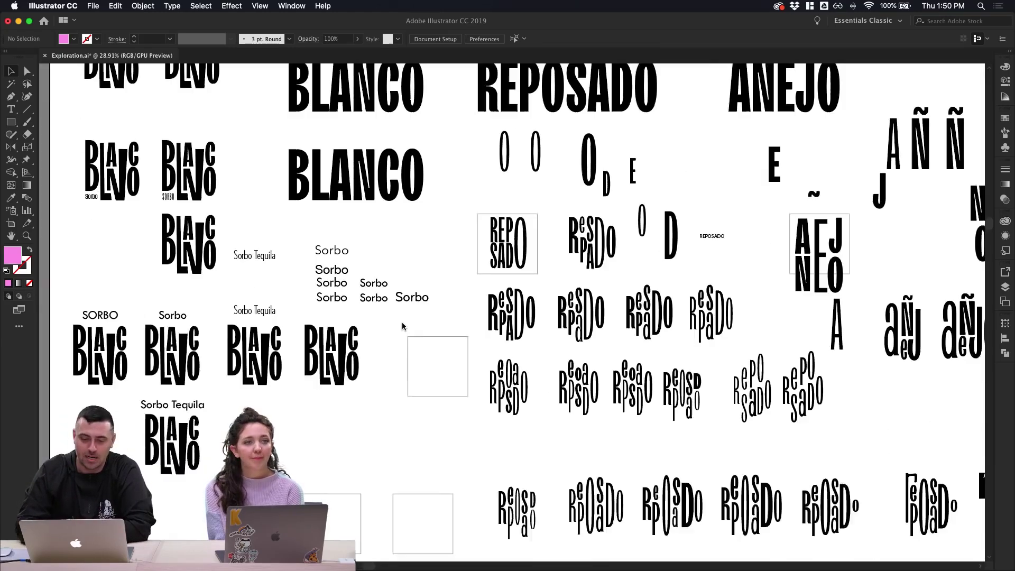
scroll(402, 325, down, 2)
scroll(403, 324, up, 4)
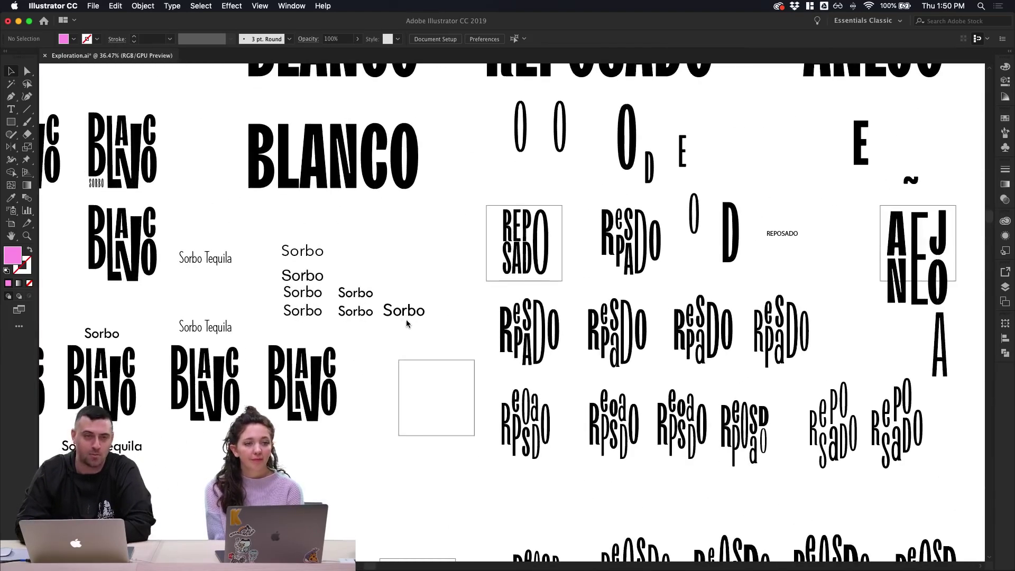
Survey the "Reposado" and "Añejo" lettering variations across the Exploration.ai artboards
scroll(431, 285, down, 2)
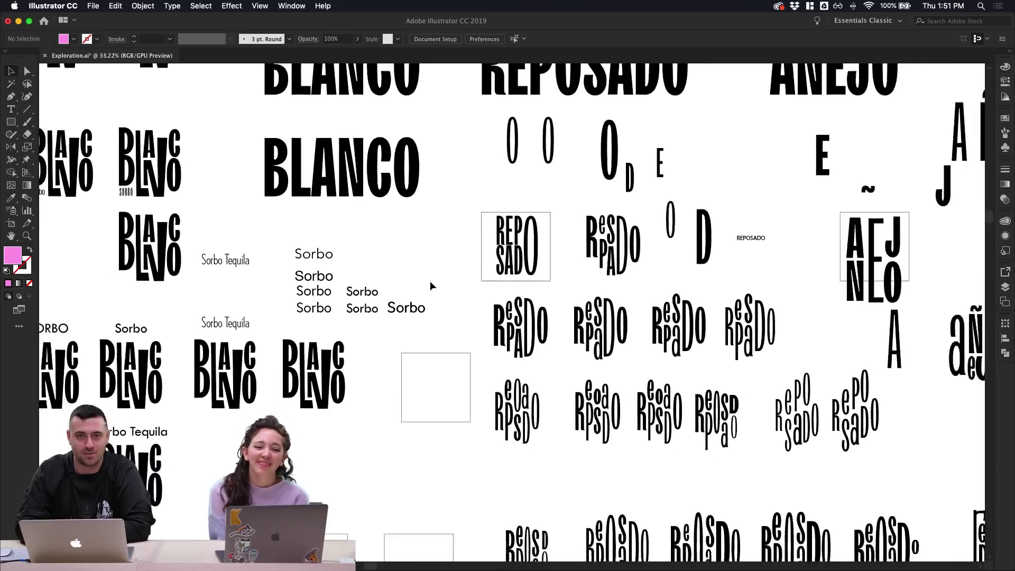
scroll(431, 285, down, 2)
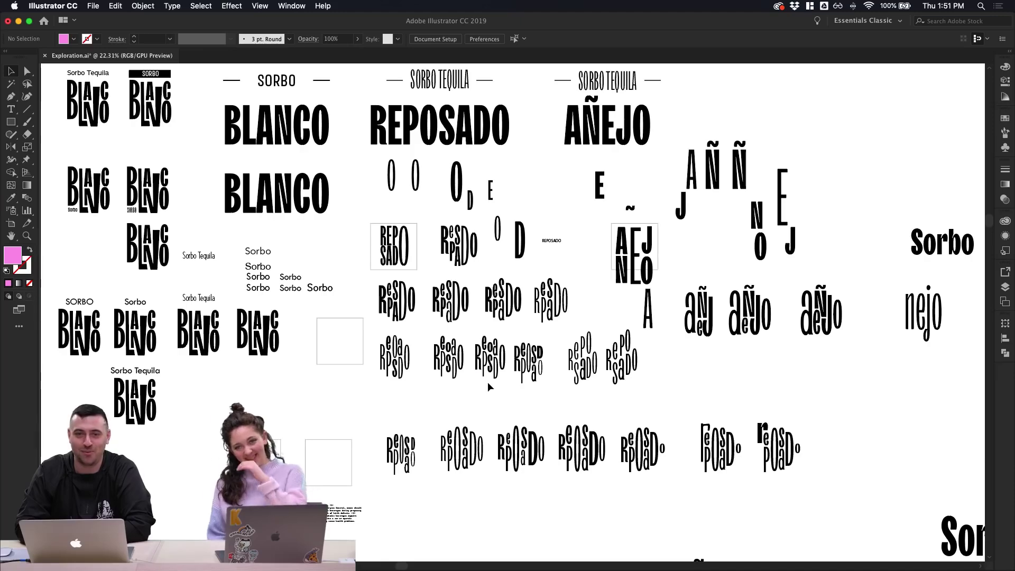
scroll(487, 382, up, 2)
scroll(487, 382, down, 1)
scroll(487, 381, right, 10)
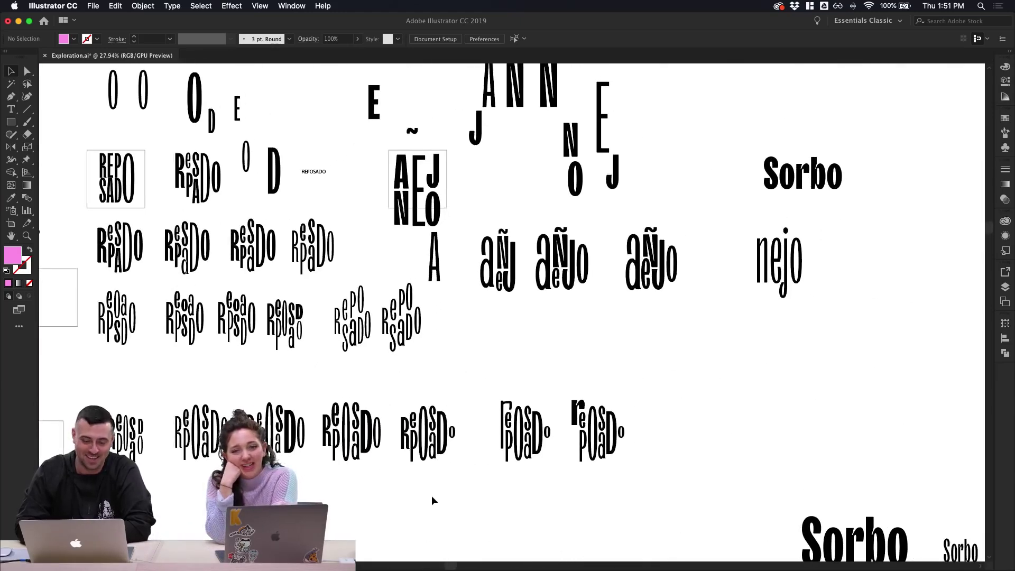
Switch to Photoshop and go from the Gif1.psd lettering animation through Tote.psd to the Bottles.psd mockup
click(462, 562)
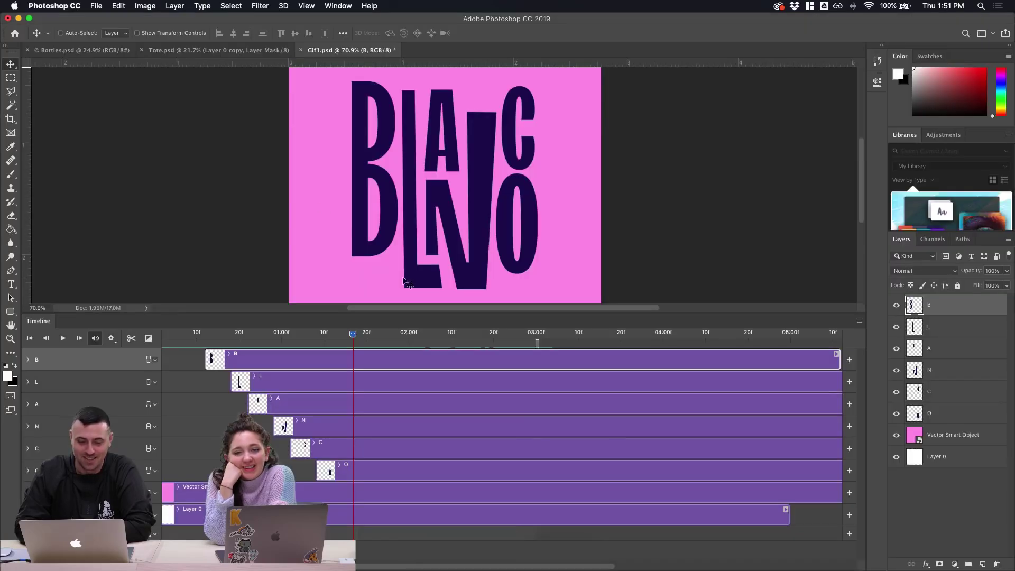
click(222, 50)
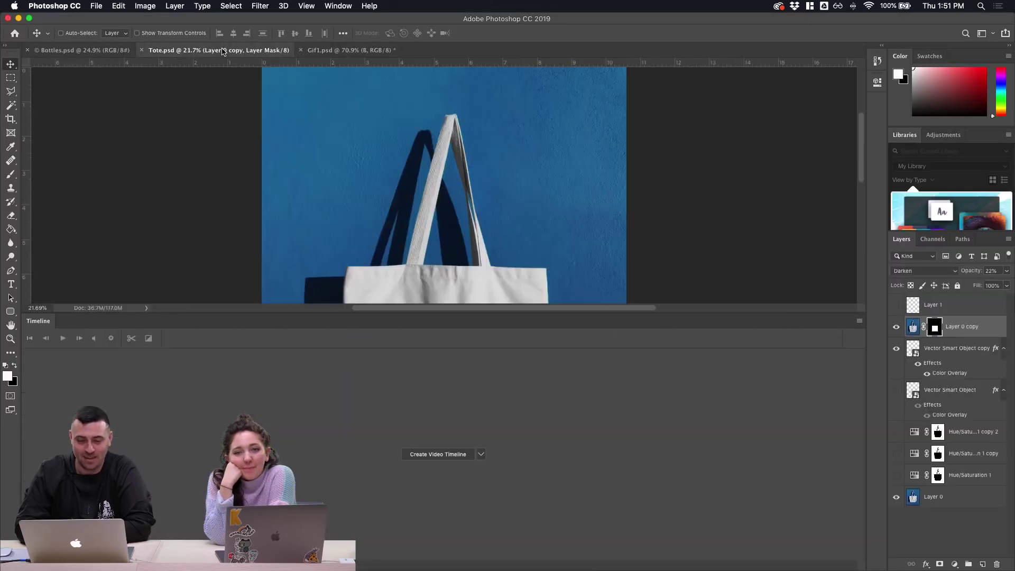
click(82, 50)
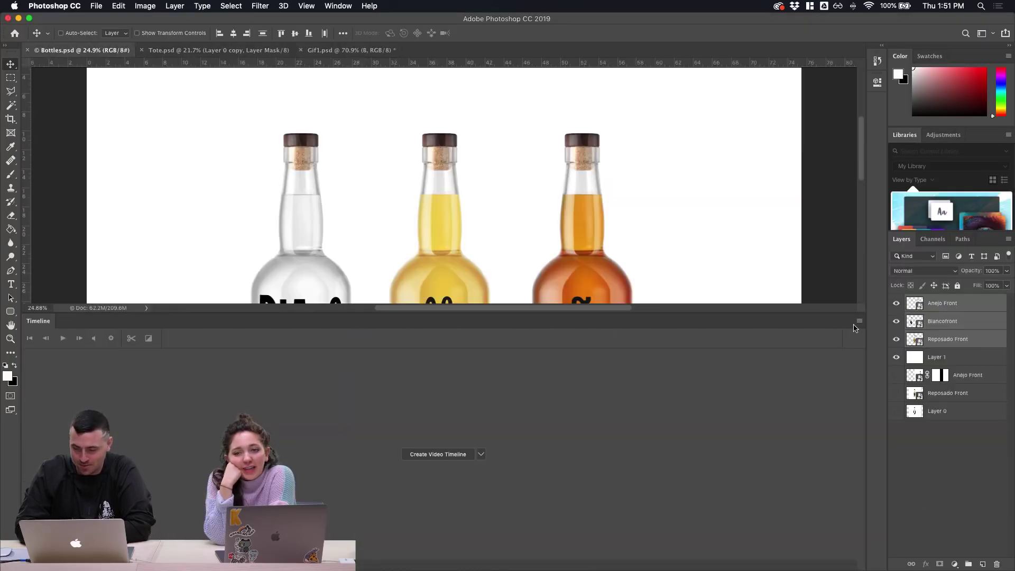
Close the Timeline tab group to view the three tequila bottles in full, and bring up Gif1.psd and Tote.psd again
click(859, 323)
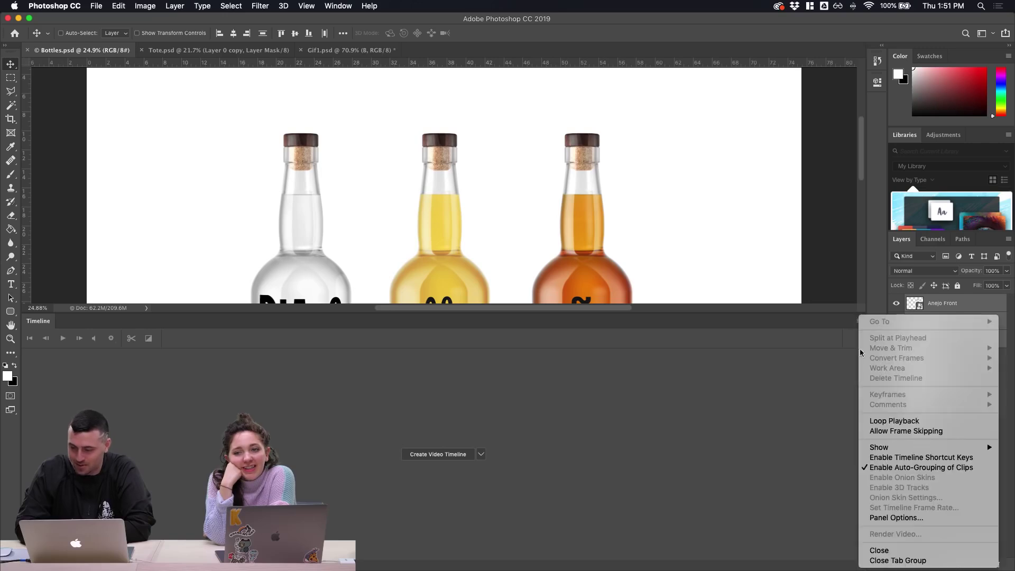
click(910, 561)
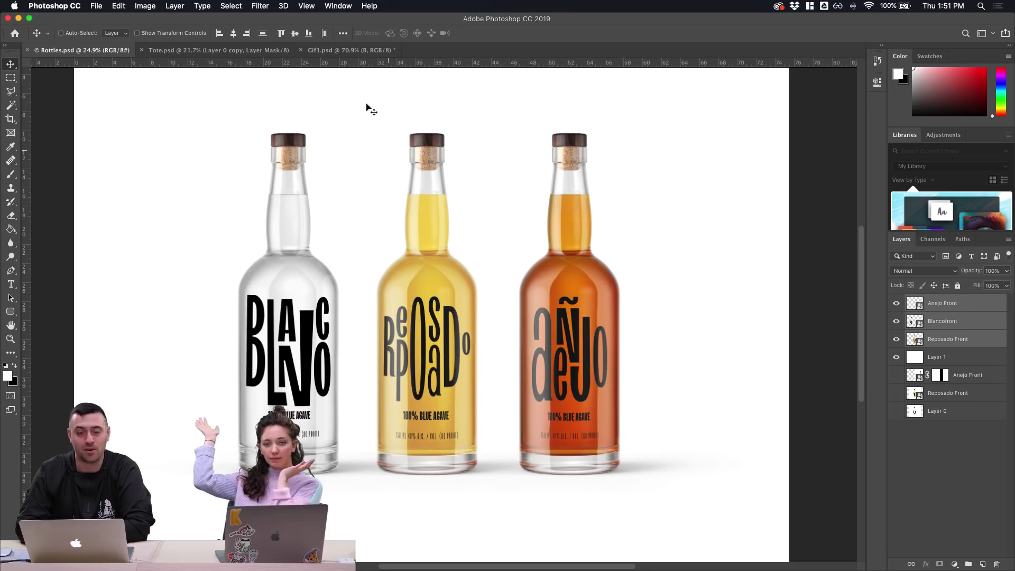
click(346, 50)
click(227, 50)
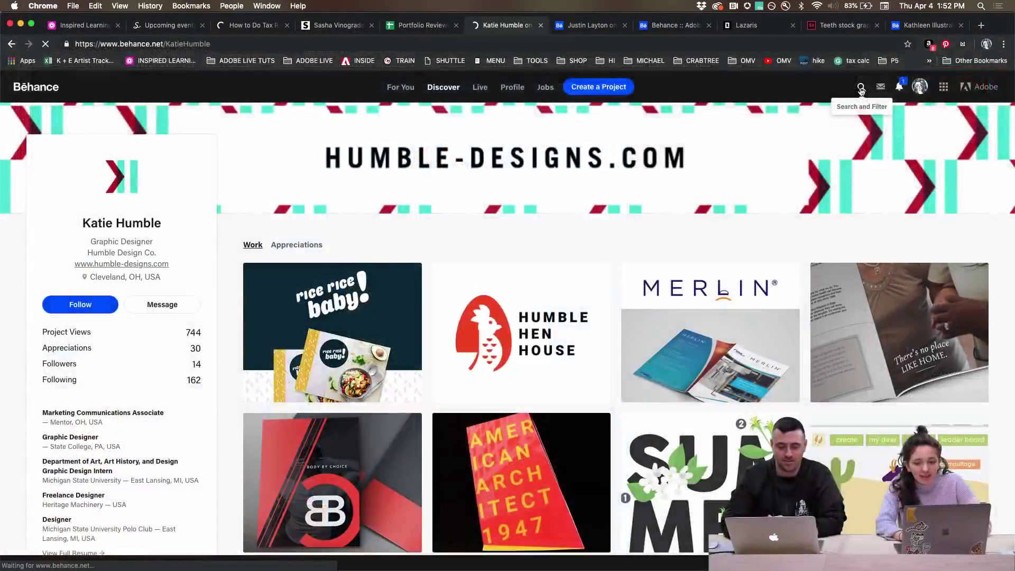
Switch to Chrome and go to the Behance profile of the Lazaris creative director
click(861, 89)
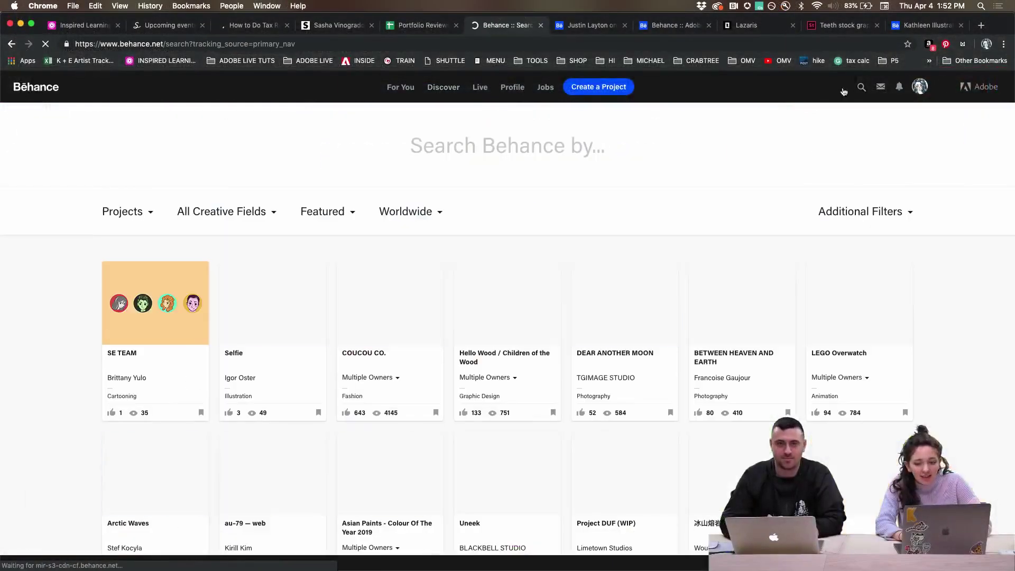
click(450, 42)
text(behance.net)
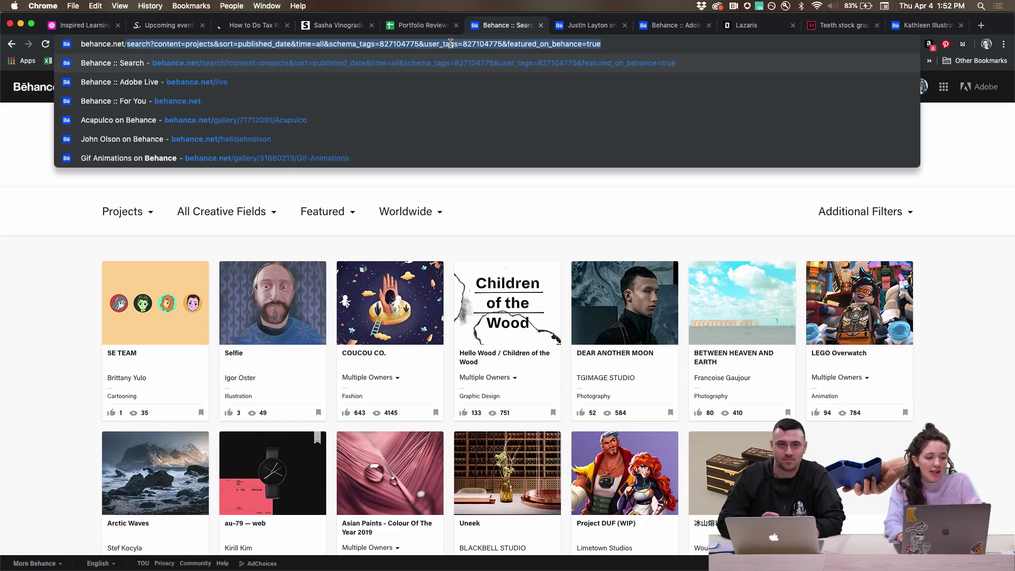
text(/alex)
key(Return)
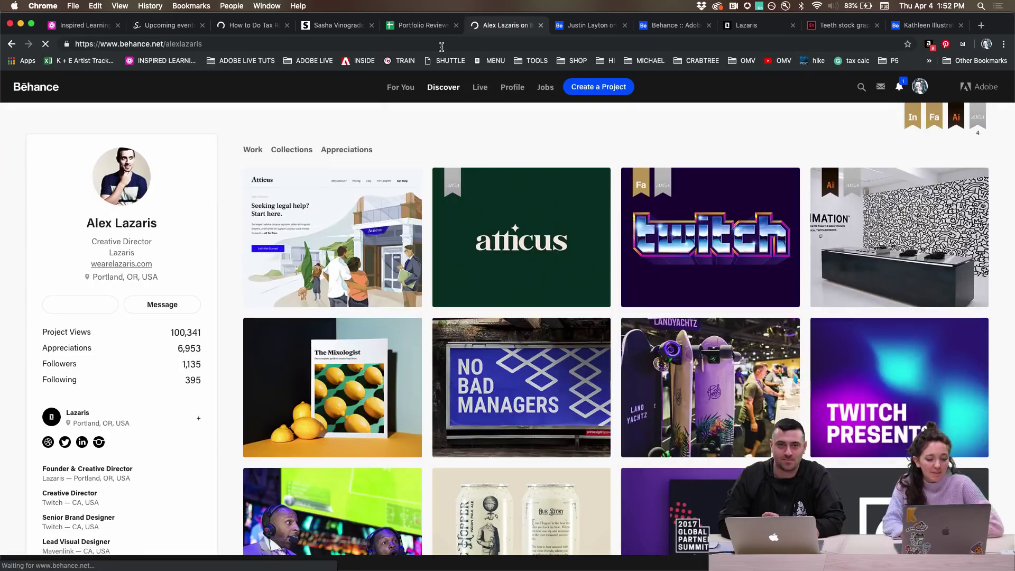
Examine the Lazaris profile's project grid, follower and appreciation statistics, and résumé entries
scroll(223, 379, down, 3)
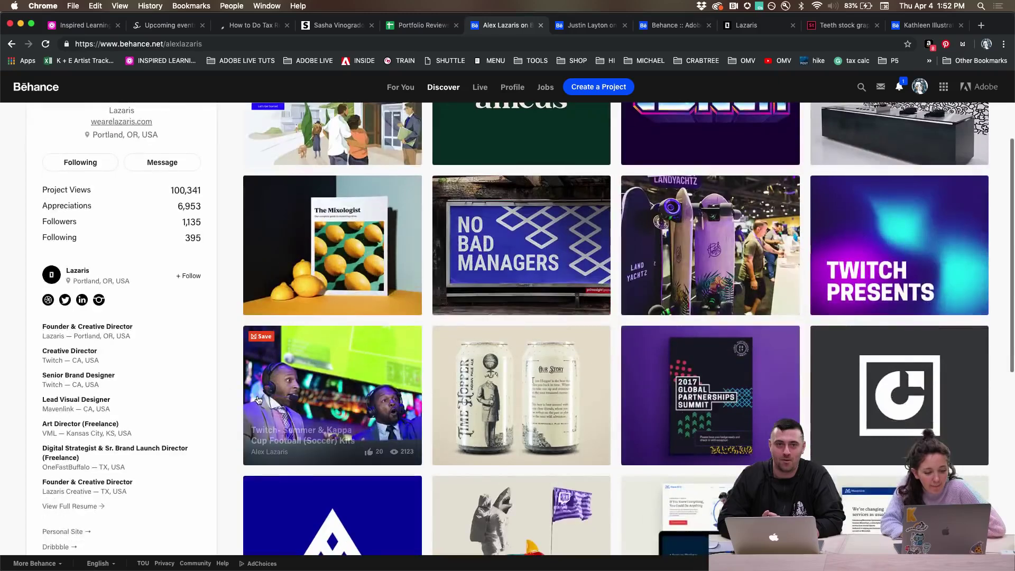
scroll(259, 400, up, 4)
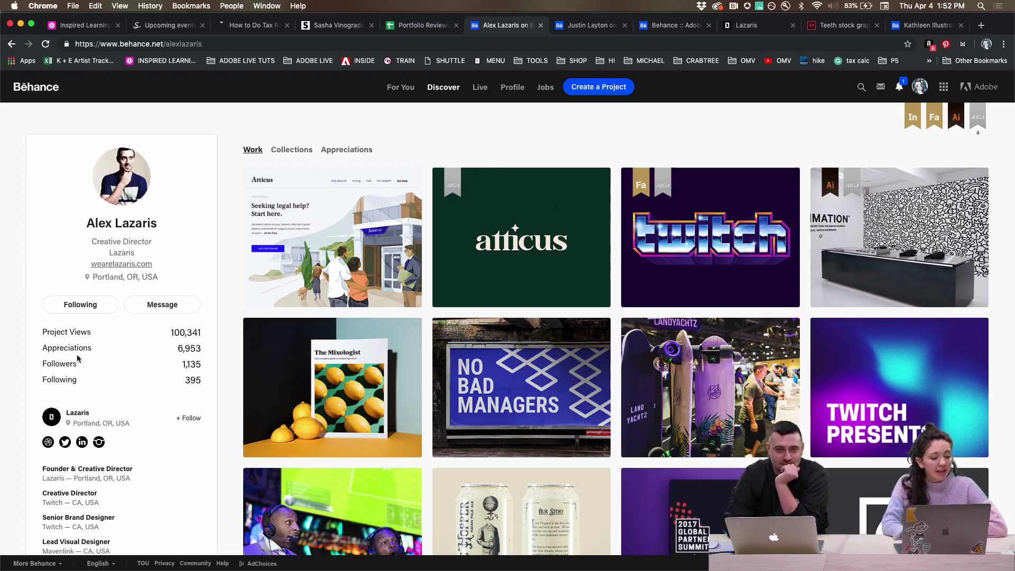
scroll(39, 340, down, 2)
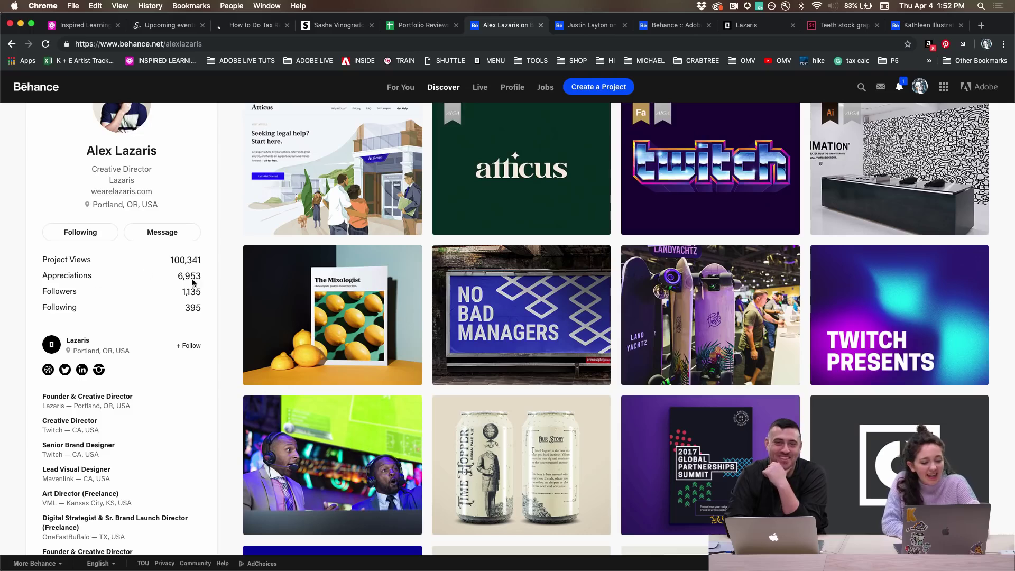
scroll(210, 284, up, 2)
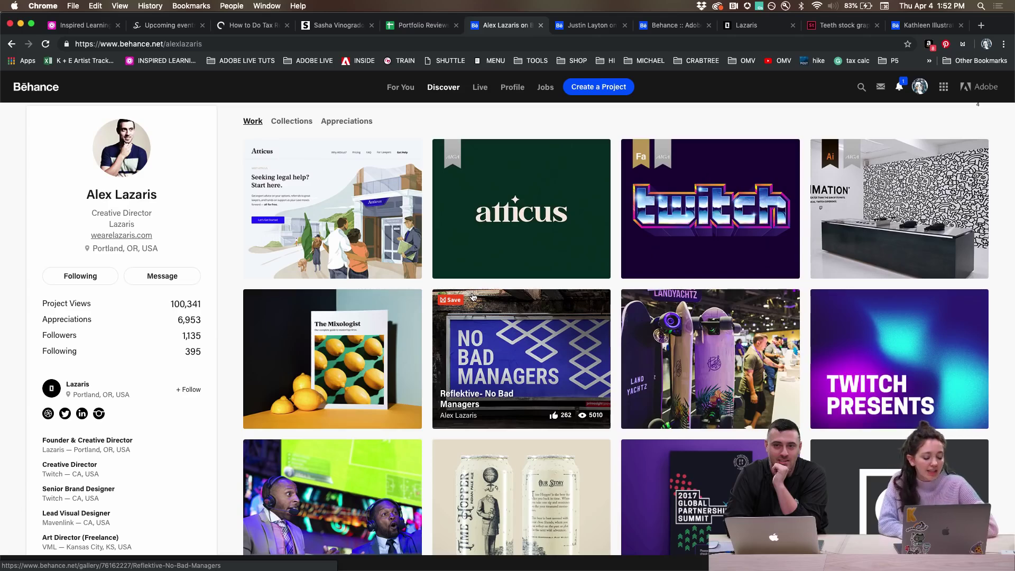
scroll(473, 296, down, 3)
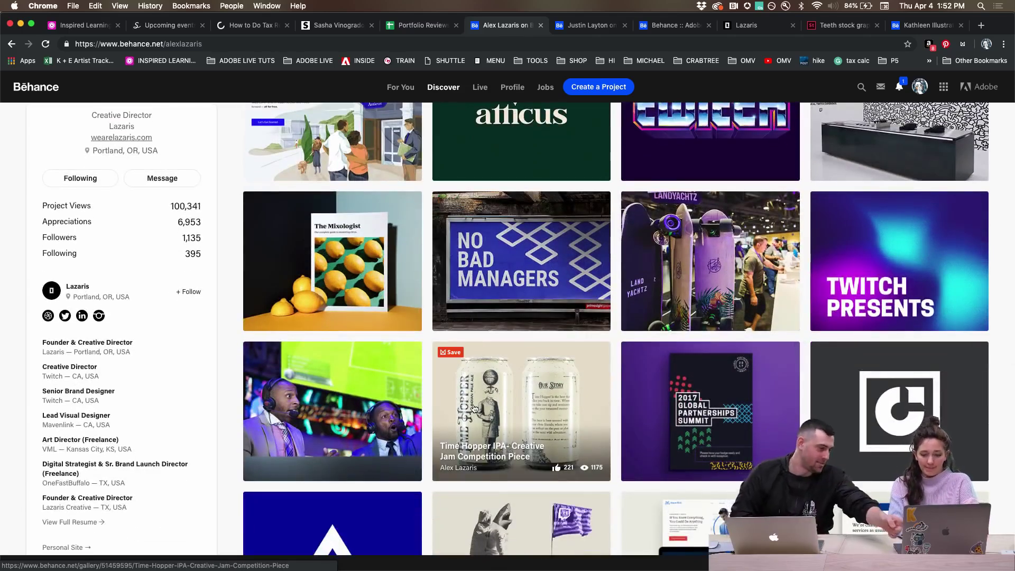
Open the "Twitchcon 2017 Longboard Design (Twitch x Landyachtz)" project and read its "A new year means a new Twitchcon" introduction
click(721, 229)
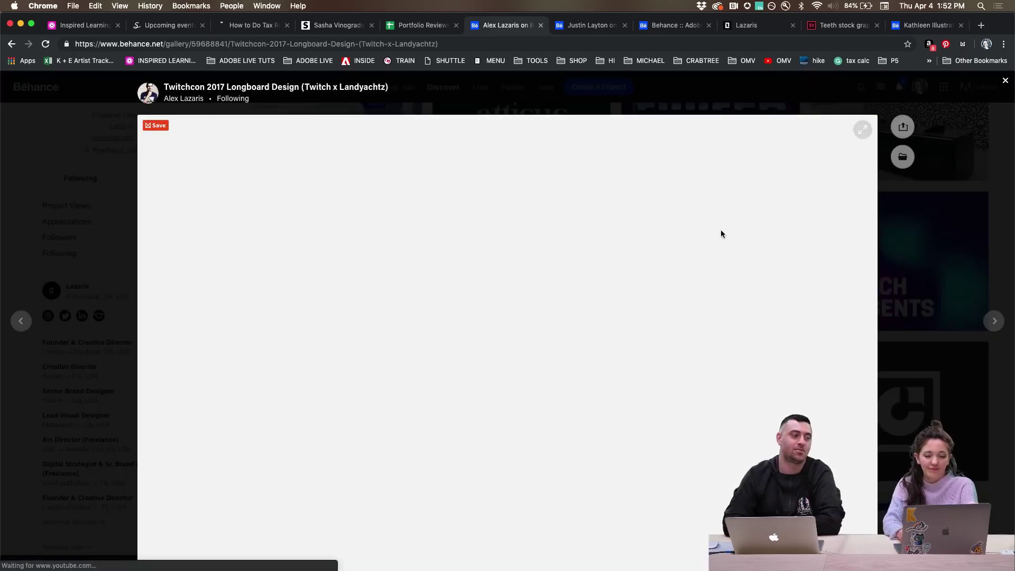
scroll(74, 330, down, 3)
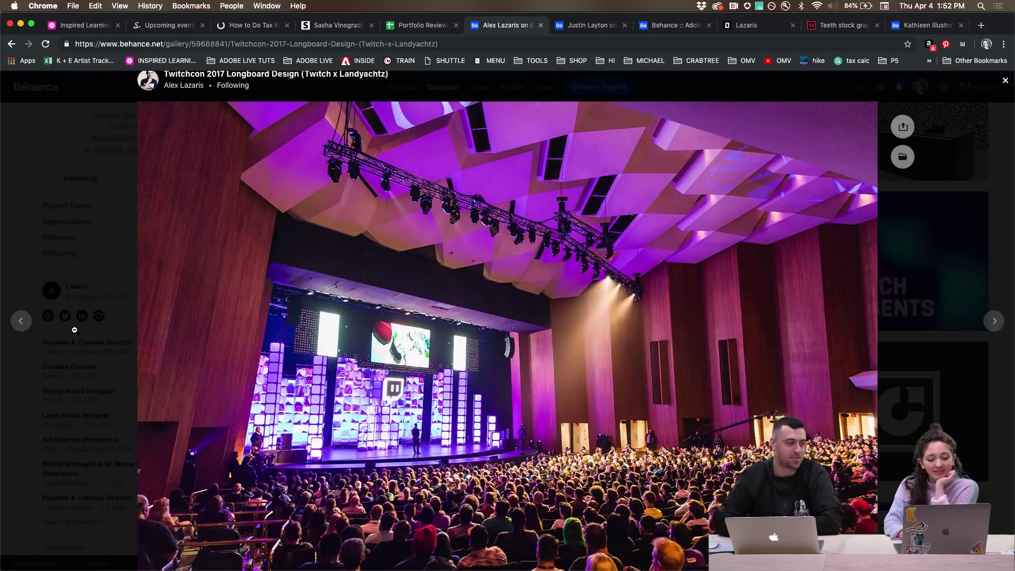
scroll(75, 330, down, 6)
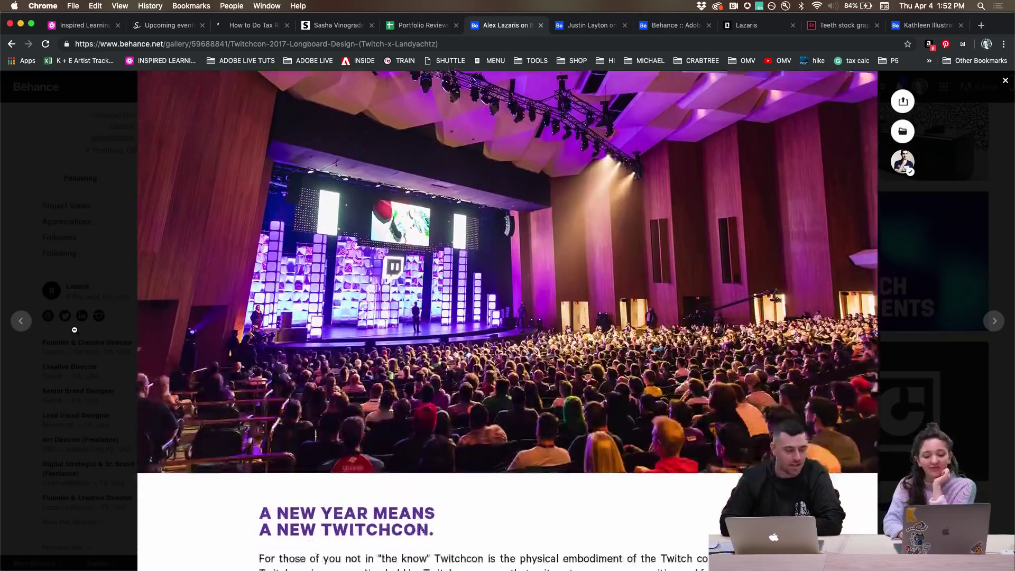
scroll(74, 330, down, 3)
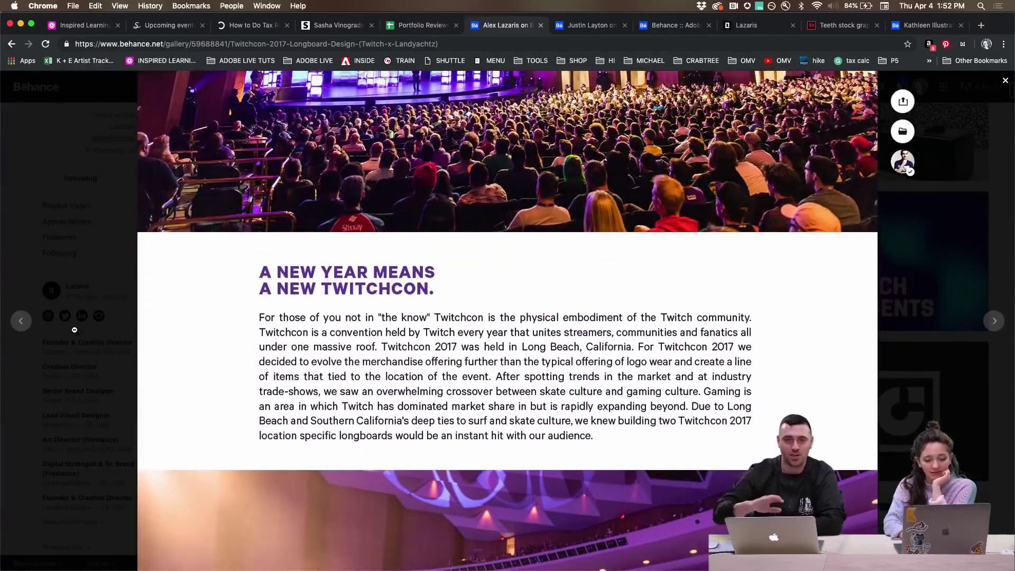
scroll(74, 330, down, 4)
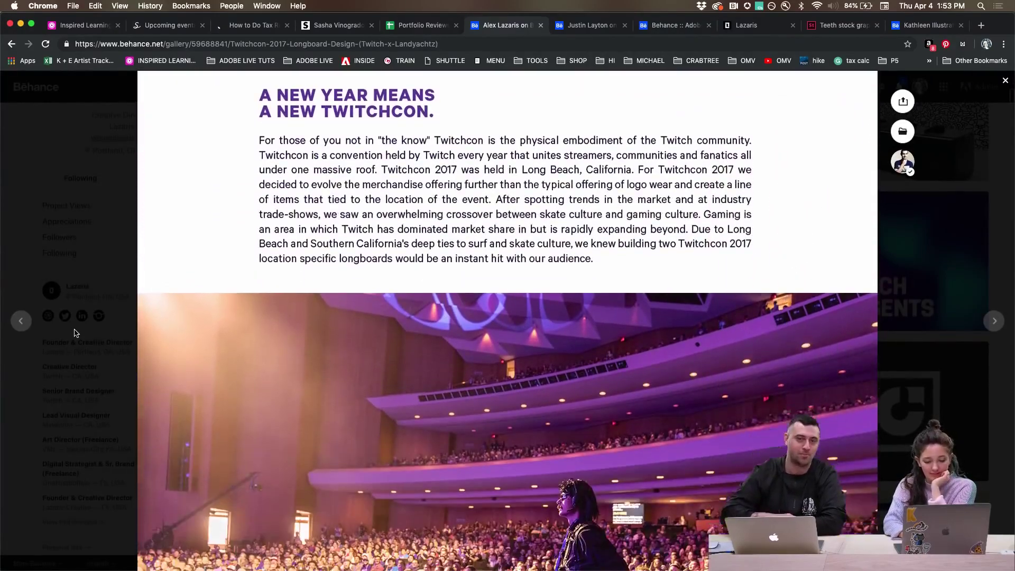
scroll(74, 332, down, 3)
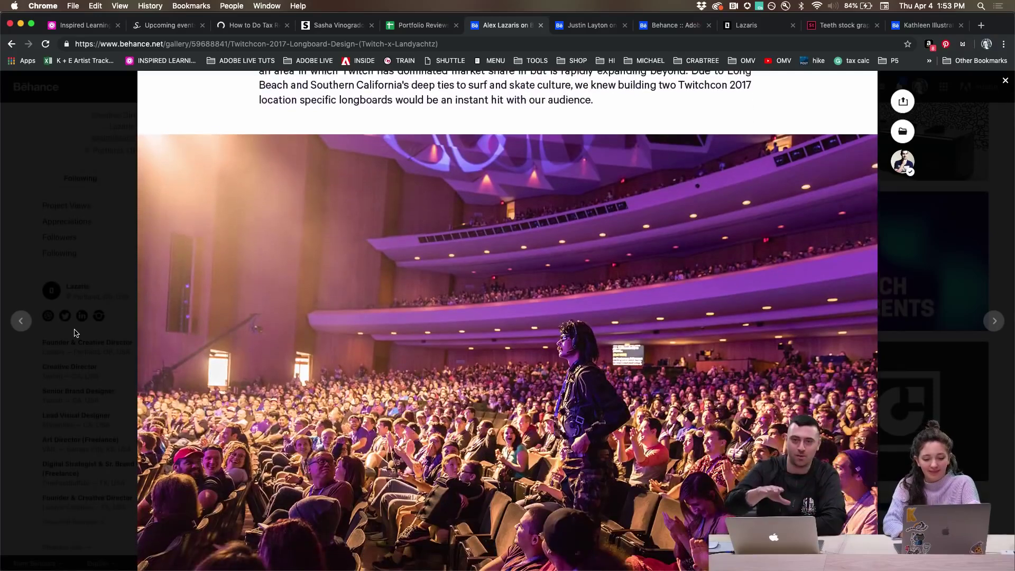
Read the four numbered goals in the longboard project's "Goals" section below the audience photo
scroll(74, 332, down, 1)
scroll(187, 365, down, 2)
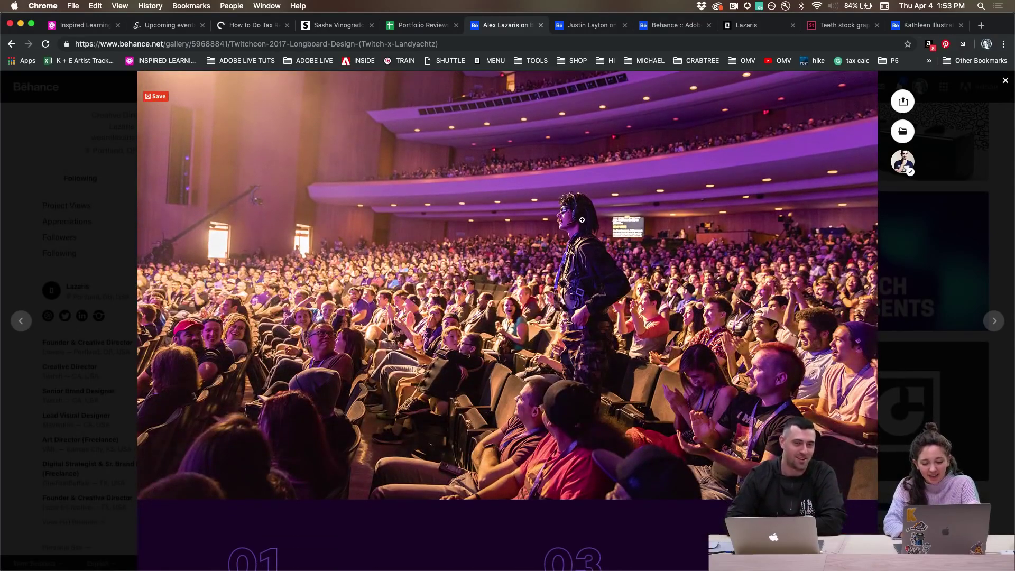
scroll(404, 253, down, 3)
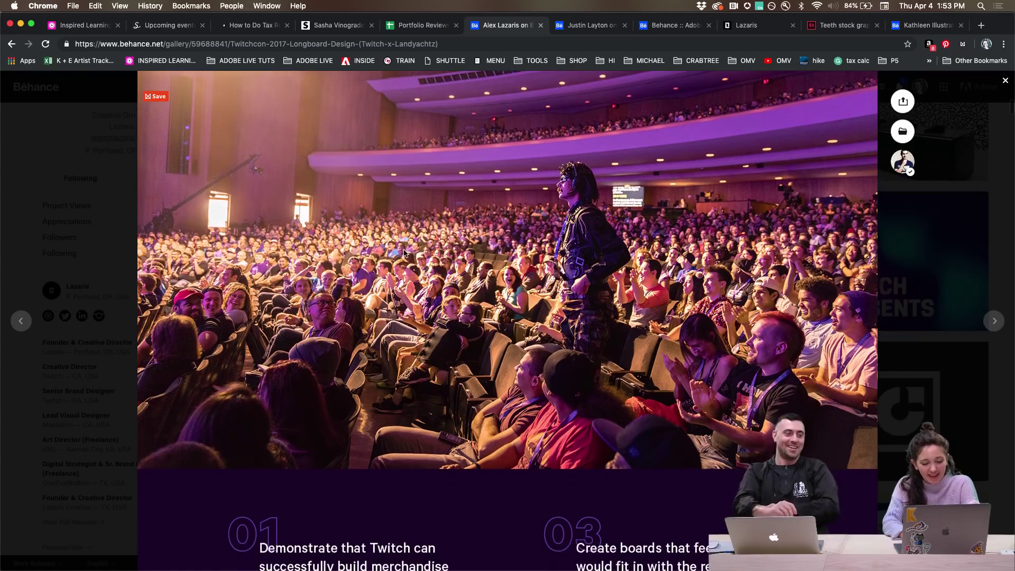
scroll(404, 253, down, 2)
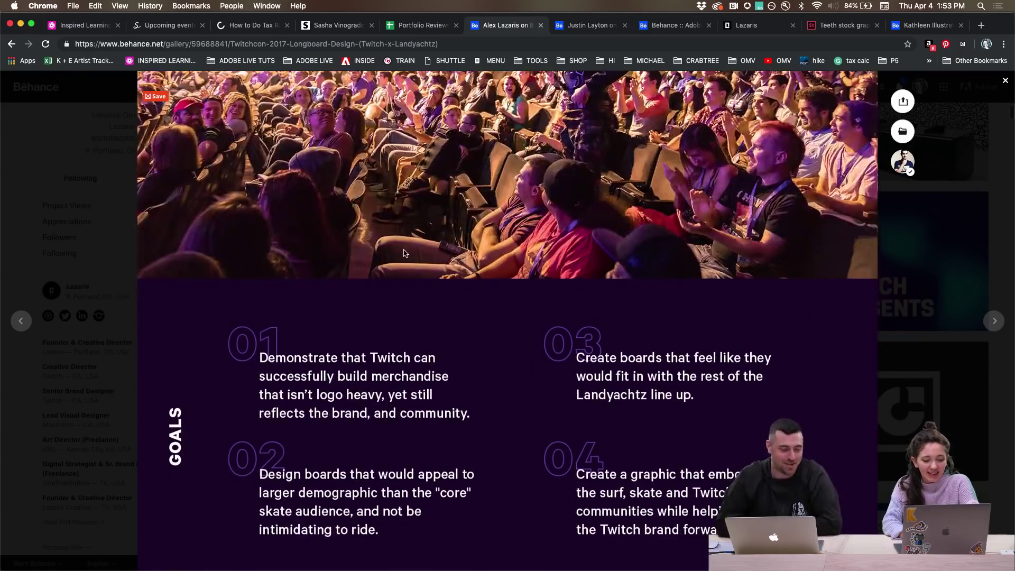
scroll(404, 253, down, 3)
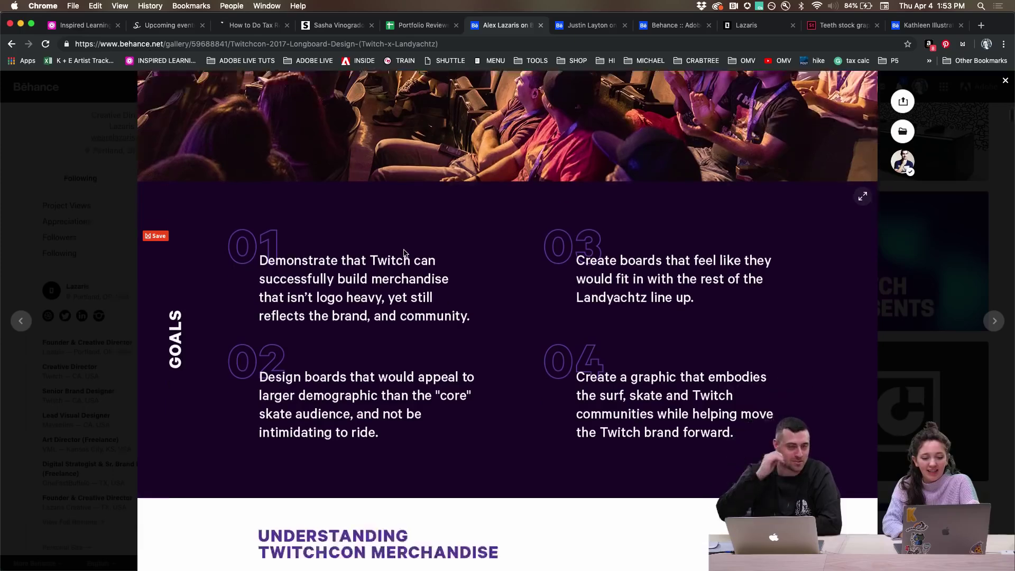
scroll(403, 253, down, 3)
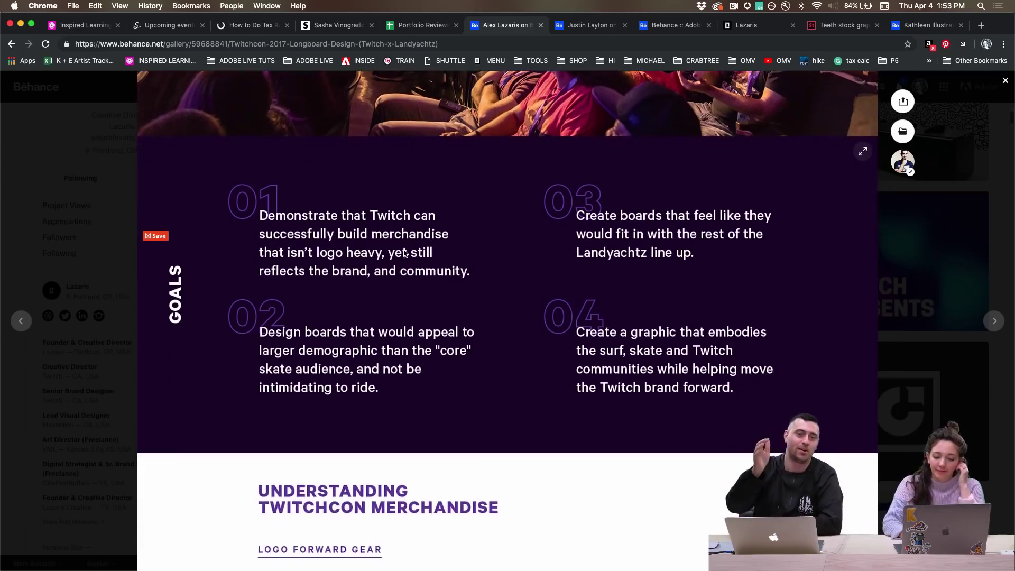
Examine the "Logo Forward Gear" text and the grid of Twitch merchandise photos in the longboard project
scroll(404, 253, down, 6)
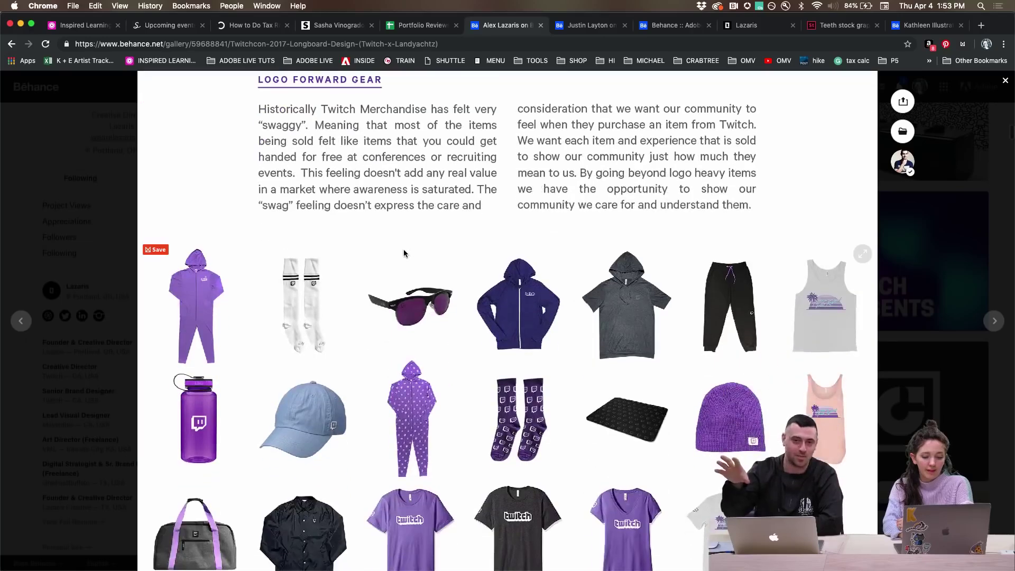
scroll(404, 254, down, 2)
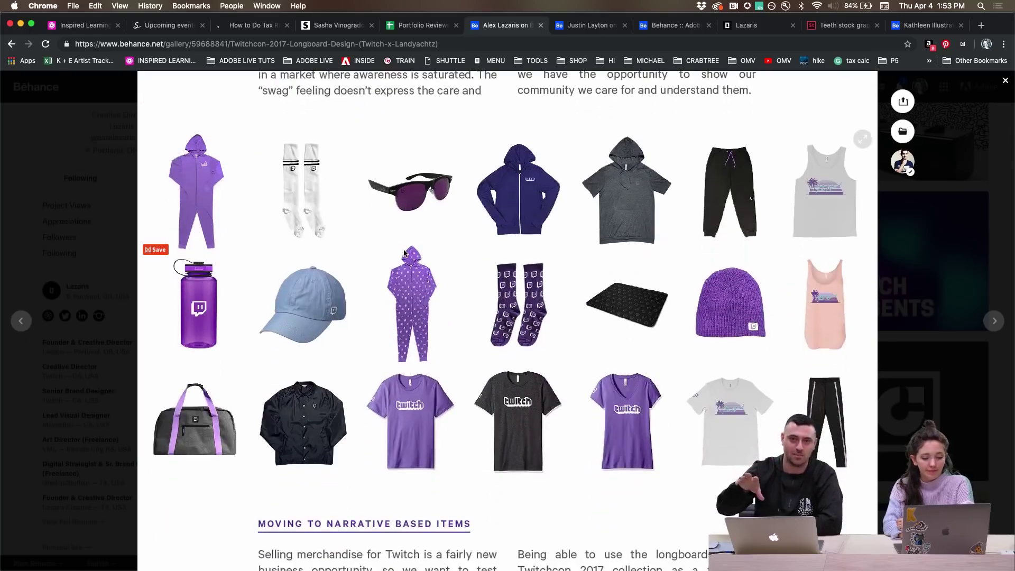
scroll(404, 253, down, 1)
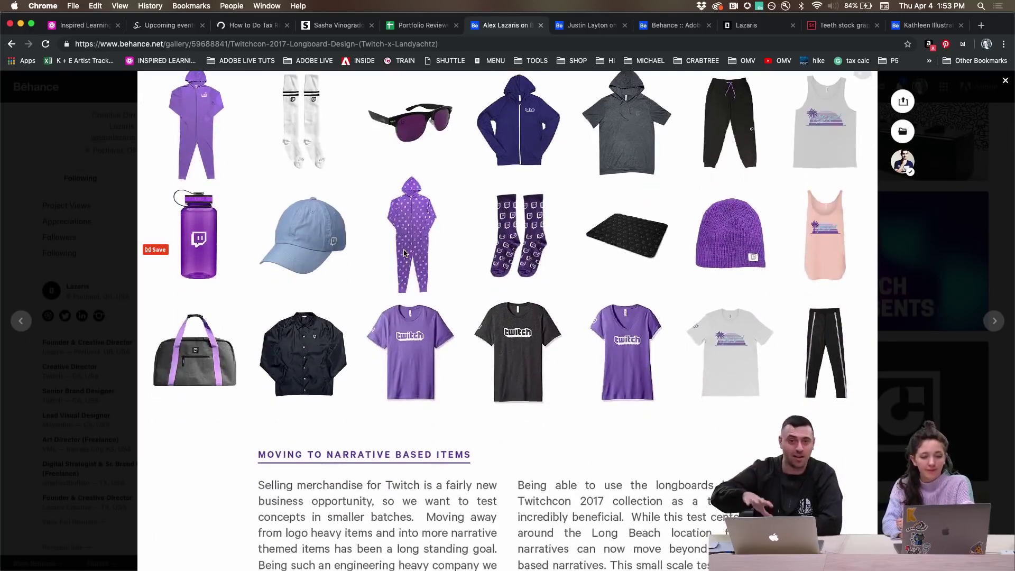
scroll(404, 253, down, 2)
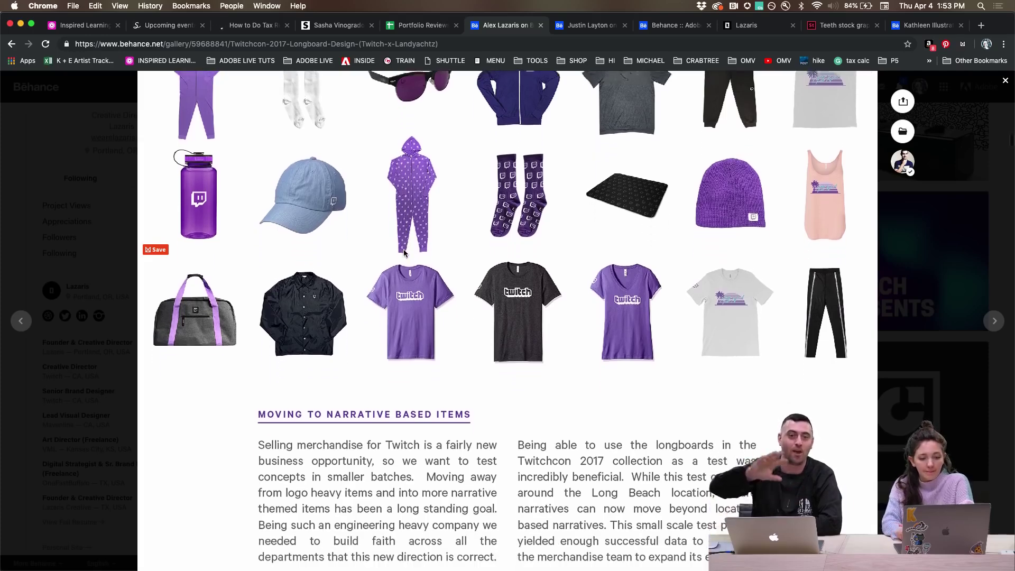
Read the "Moving to Narrative Based Items" text and view the "Long Beach Theme Inspiration" images with the event illustration
scroll(404, 253, down, 4)
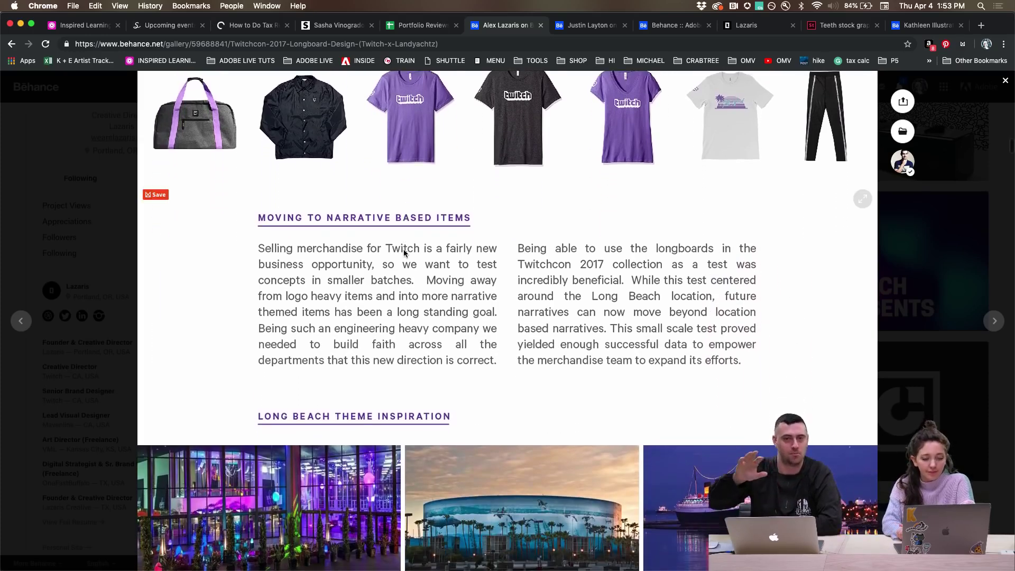
scroll(403, 252, down, 2)
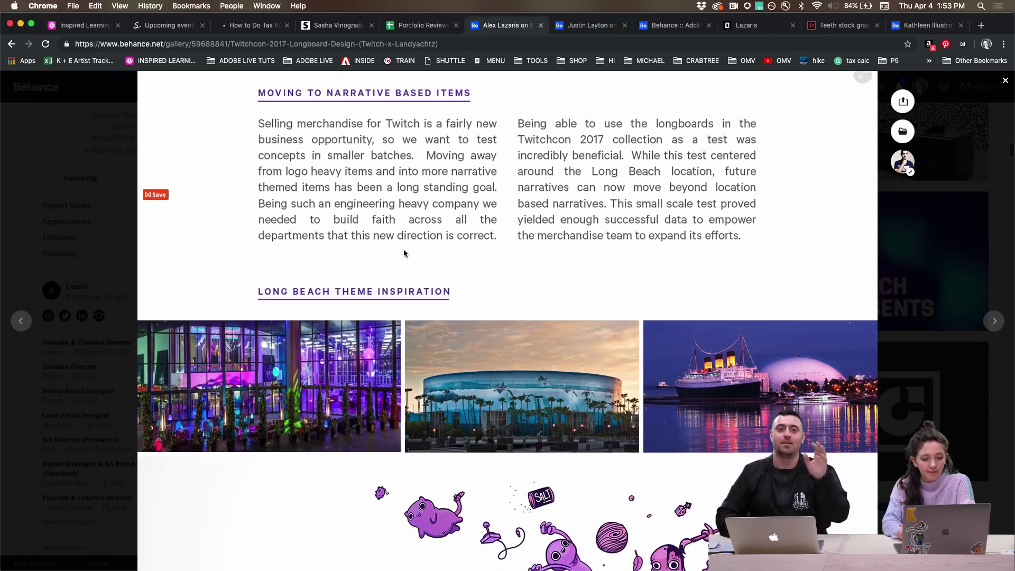
scroll(404, 253, down, 5)
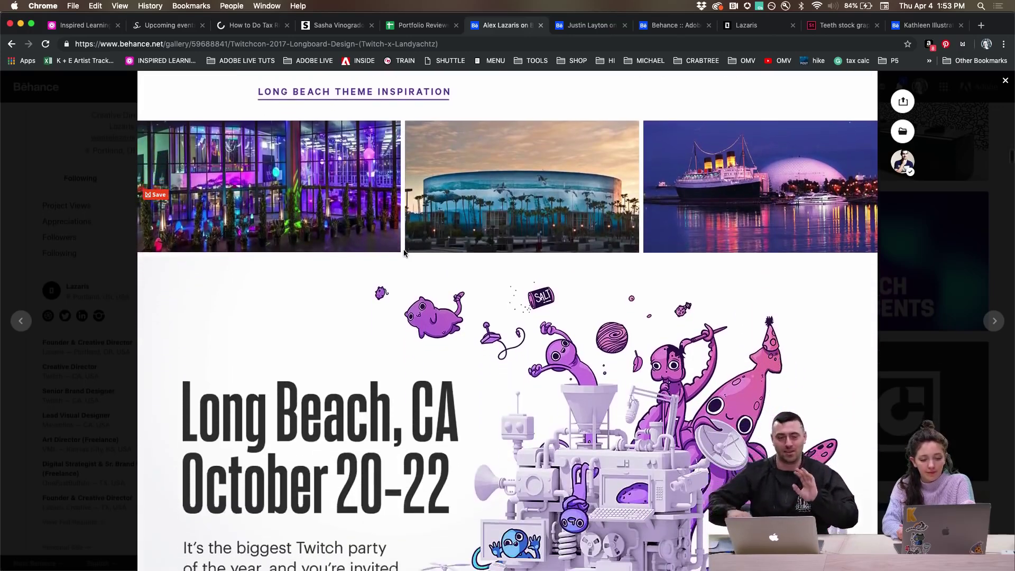
Read the "Partnering with Landyachtz Longboards" and "Longboard Shapes and Riding Styles" sections below the Long Beach event illustration
scroll(404, 253, down, 3)
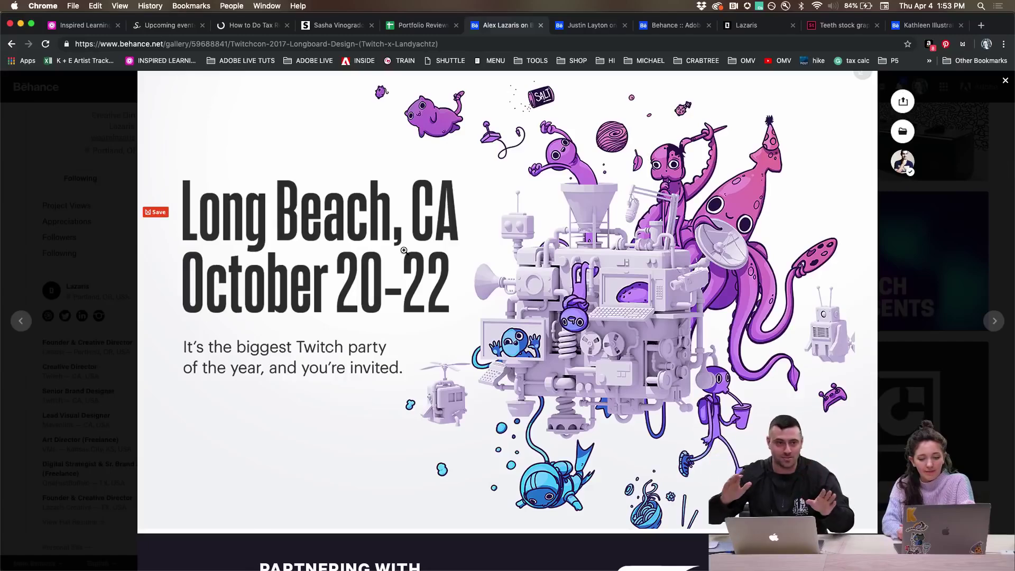
scroll(404, 252, down, 5)
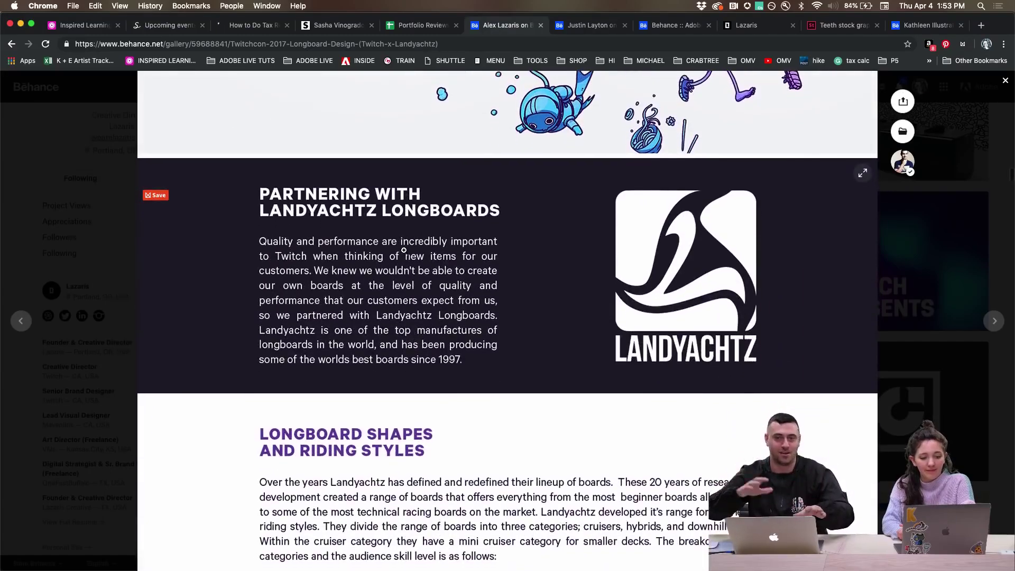
scroll(404, 253, down, 5)
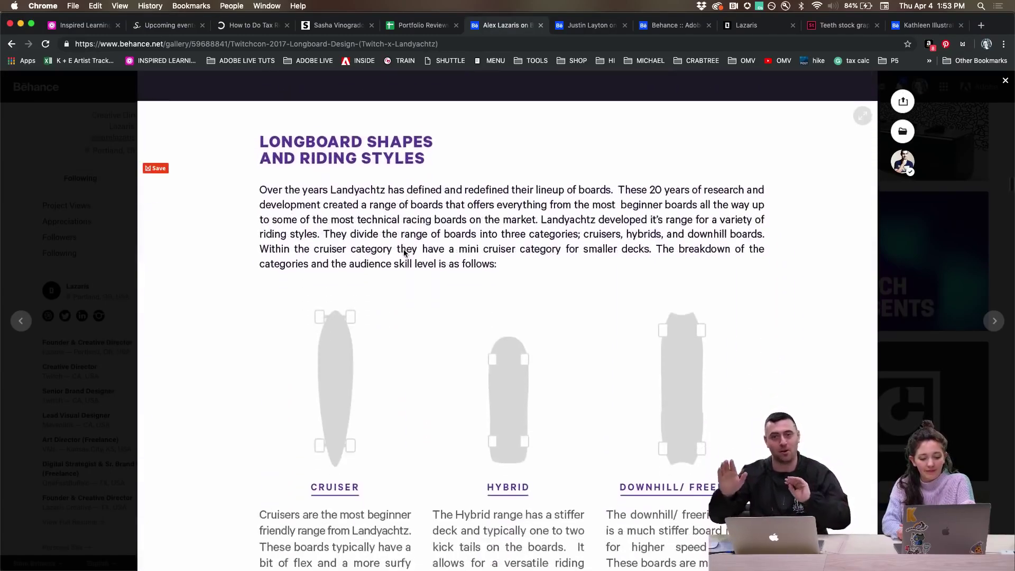
scroll(404, 253, down, 6)
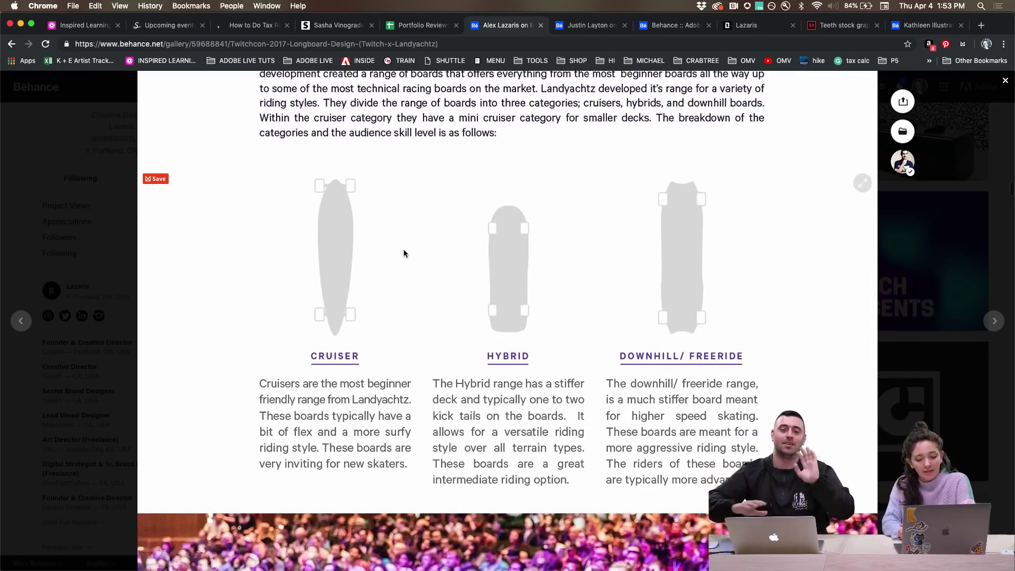
scroll(404, 253, down, 4)
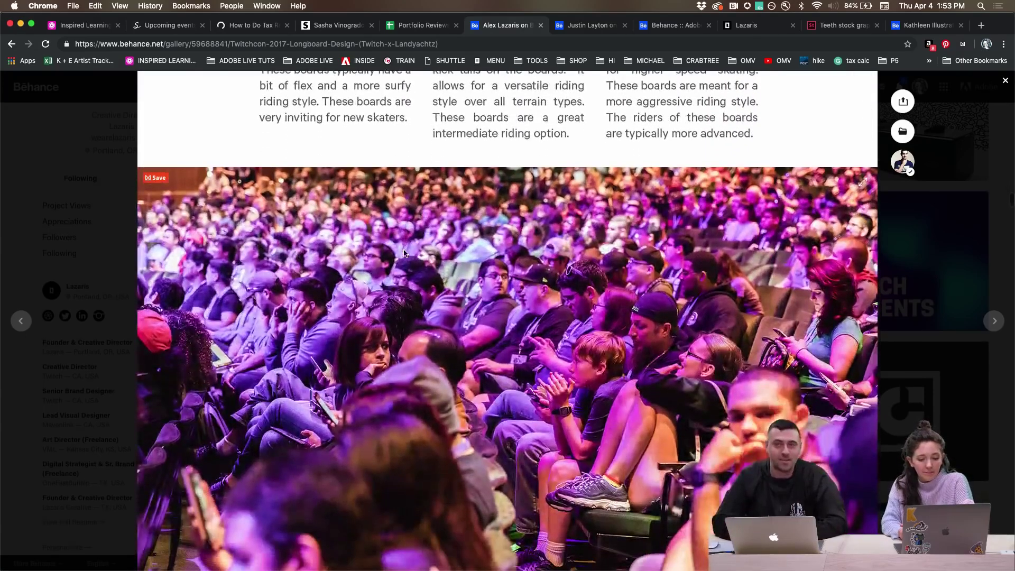
Read "Board Shapes for Our Audience Skill Levels" with its skill level breakdown and the Battle Axe 40 and Dinghy descriptions
scroll(404, 254, down, 2)
scroll(404, 253, down, 5)
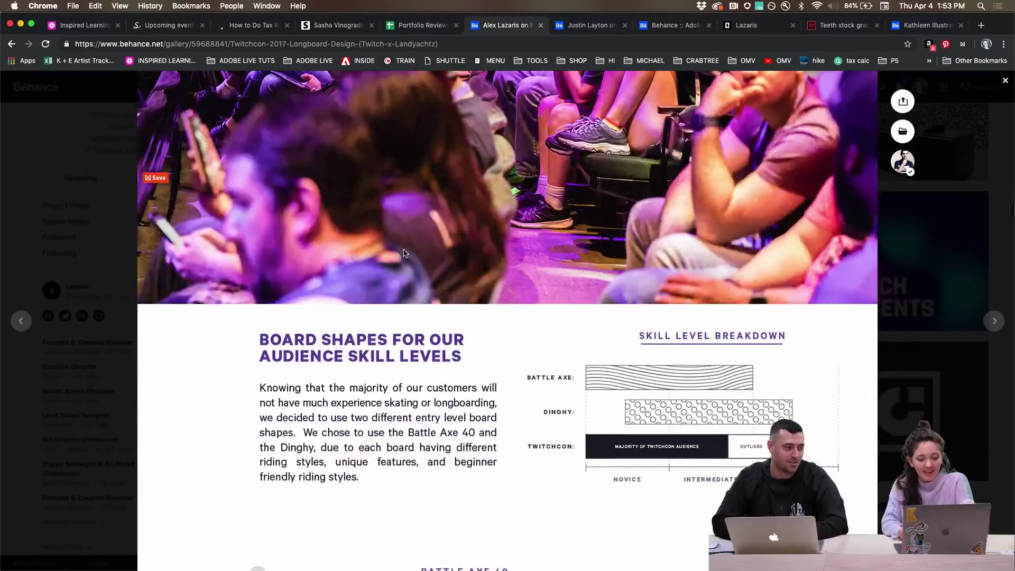
scroll(404, 253, down, 7)
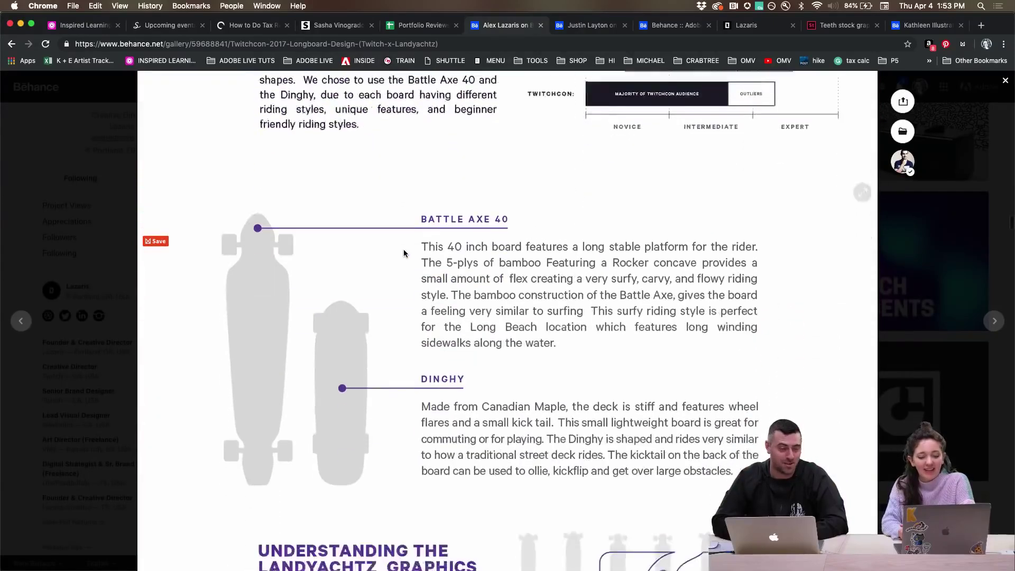
Read "Understanding the Landyachtz Graphics" and examine the "2017 Landyachtz Cruiser Graphics" grid of boards
scroll(404, 253, down, 5)
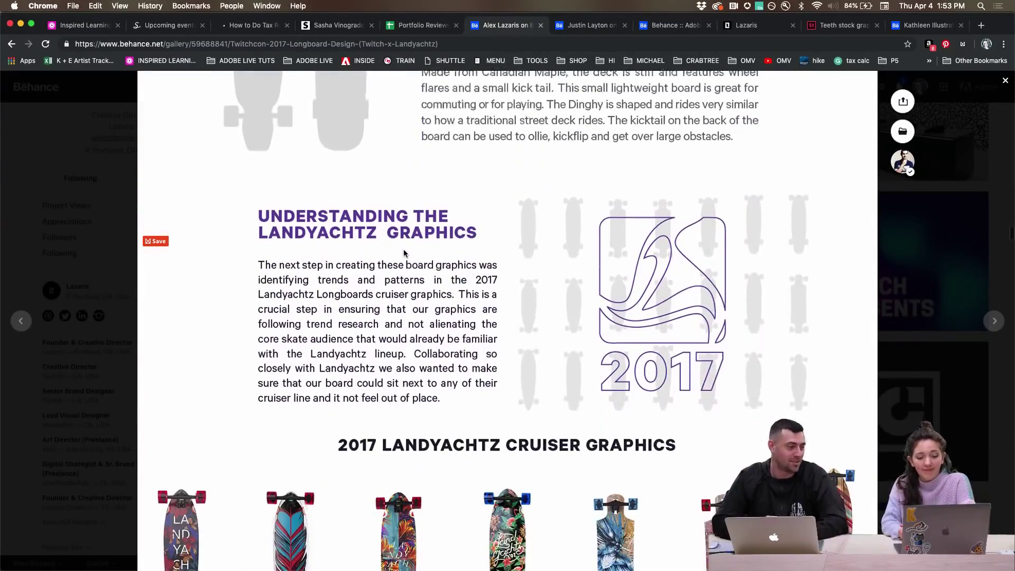
scroll(404, 253, down, 4)
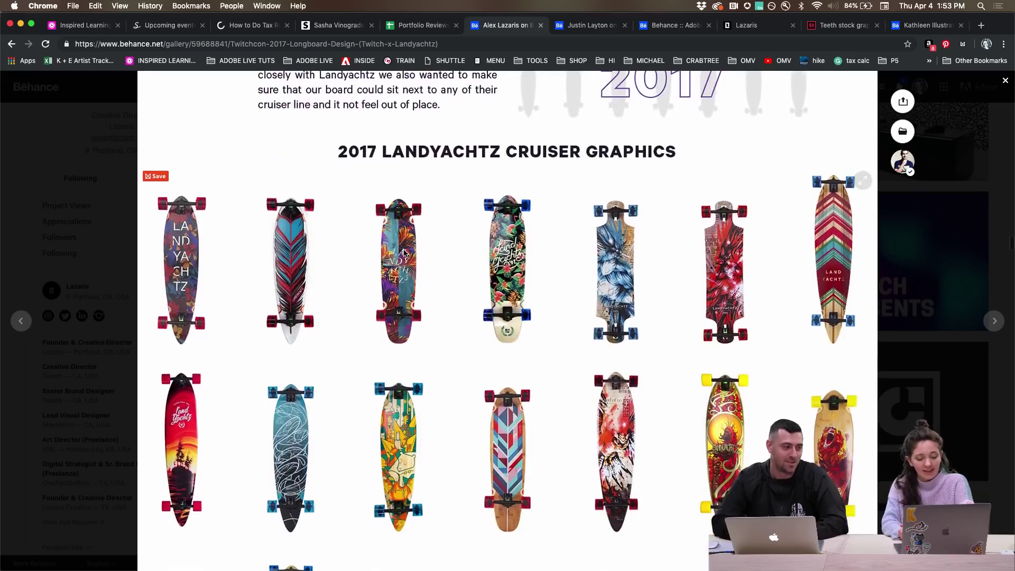
scroll(404, 254, down, 1)
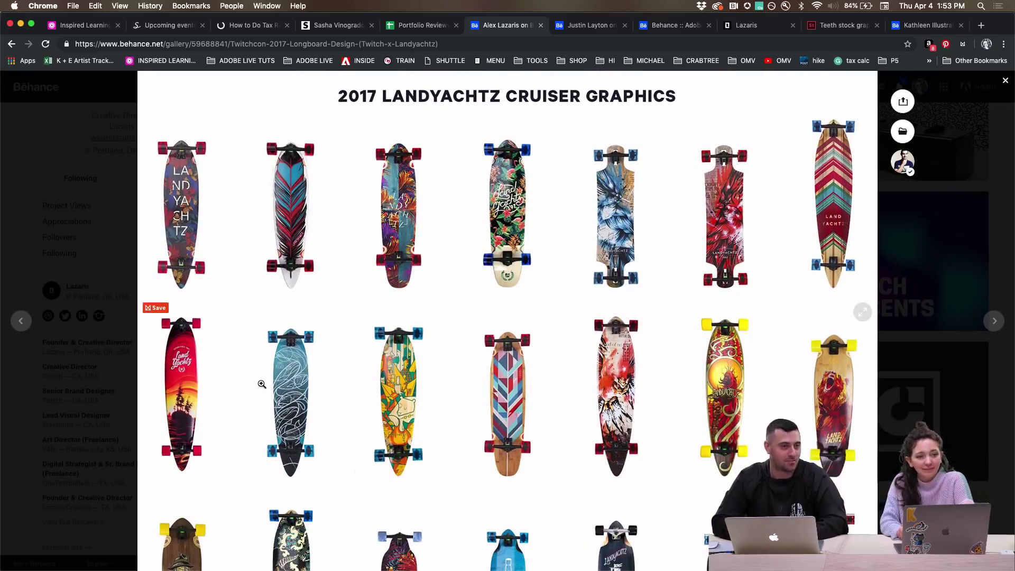
scroll(262, 383, down, 7)
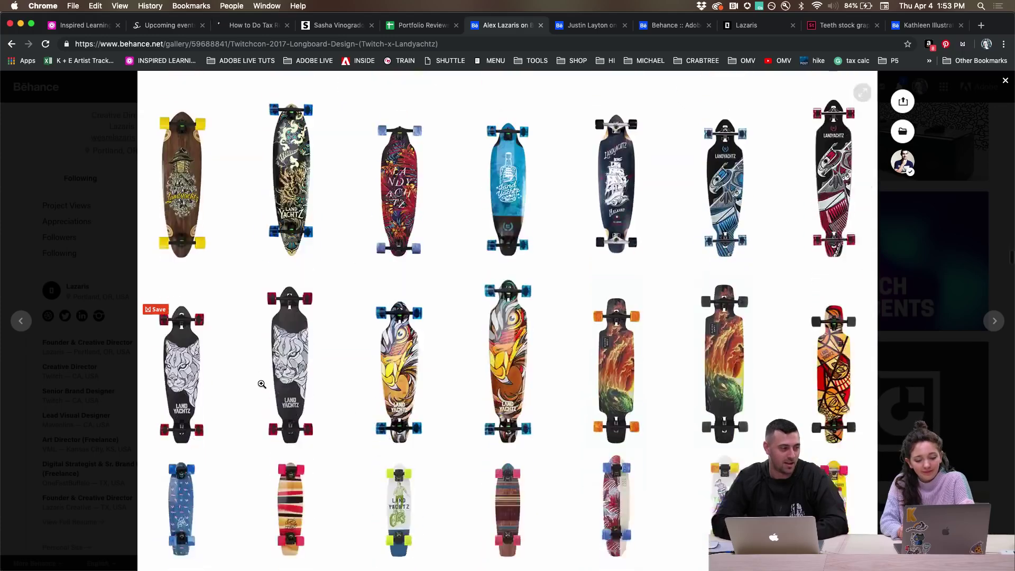
scroll(261, 384, down, 1)
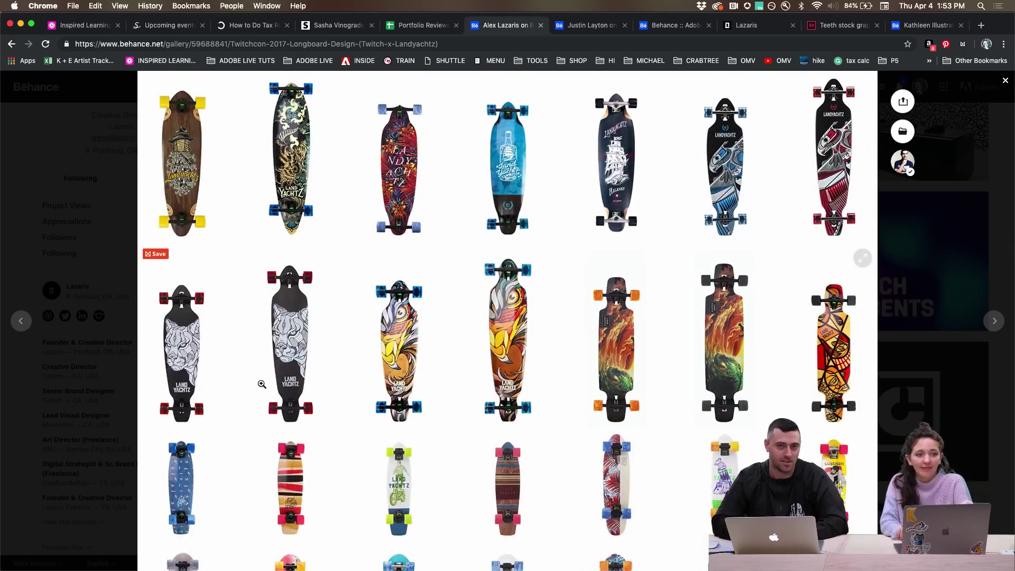
scroll(262, 384, down, 6)
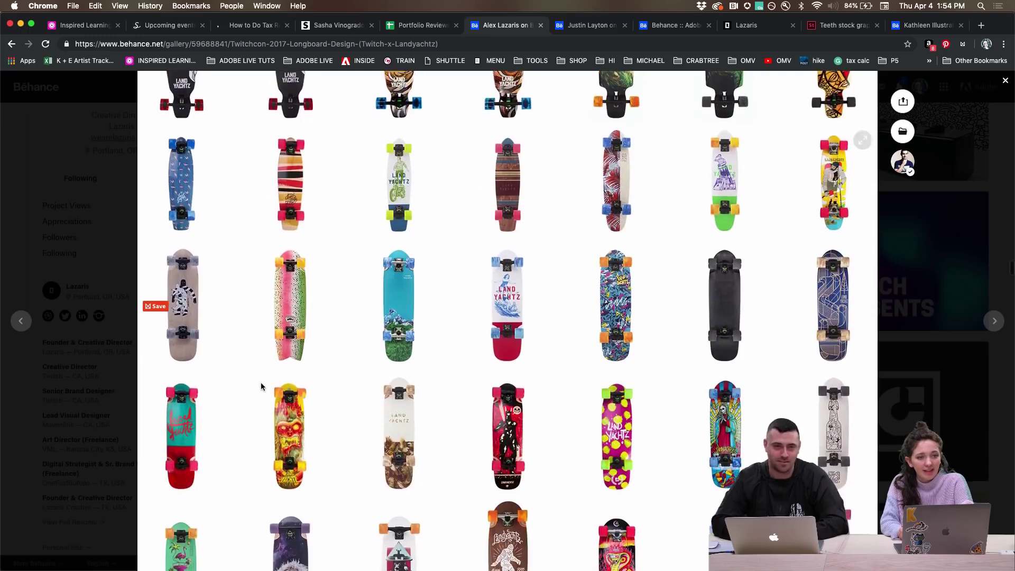
scroll(262, 386, down, 3)
Read "Dissecting Trends in the Board Graphics", including the cruiser and mini cruiser graphics categories with their board examples
scroll(344, 404, down, 4)
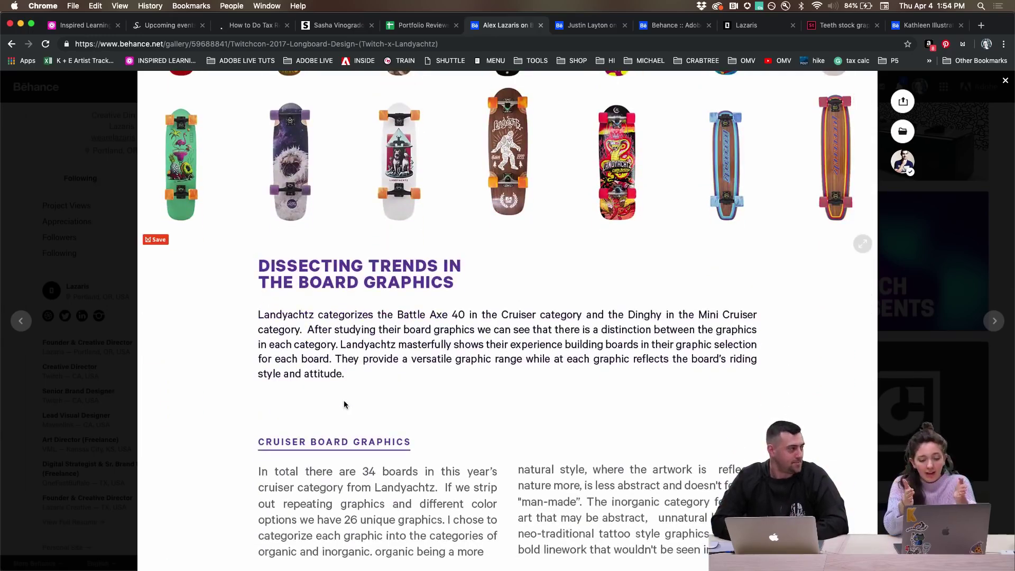
scroll(344, 404, down, 8)
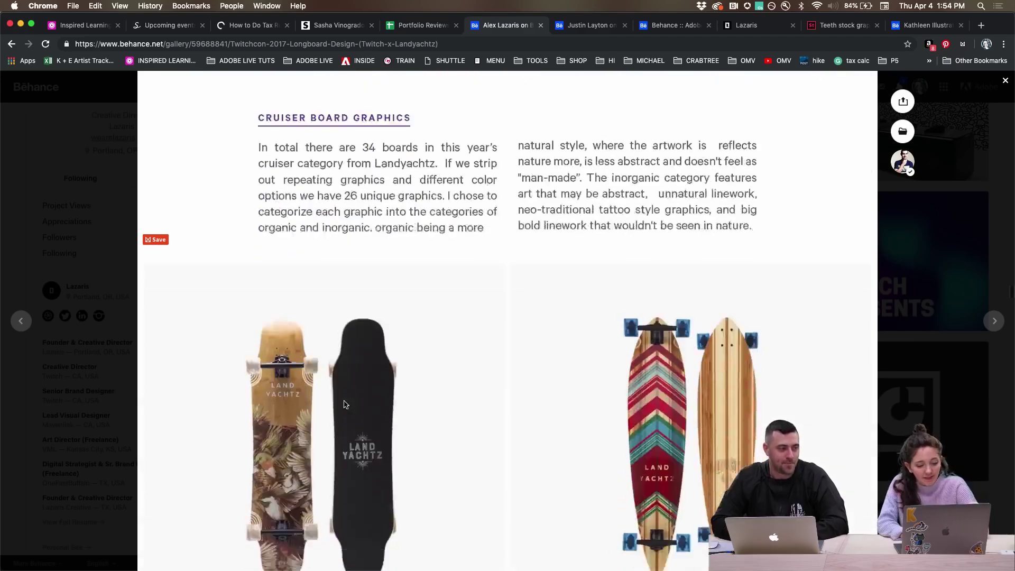
scroll(141, 390, down, 4)
scroll(281, 389, down, 4)
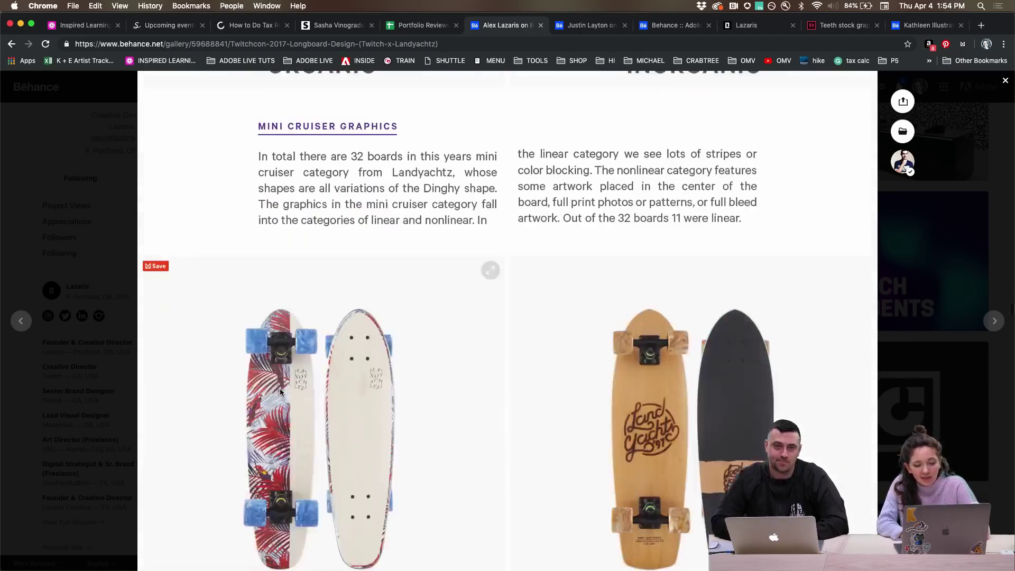
Examine "Starting to Design the Board Graphics" and the "Defining Graphic Theme and Symmetry" comparison of board layouts
scroll(220, 389, down, 15)
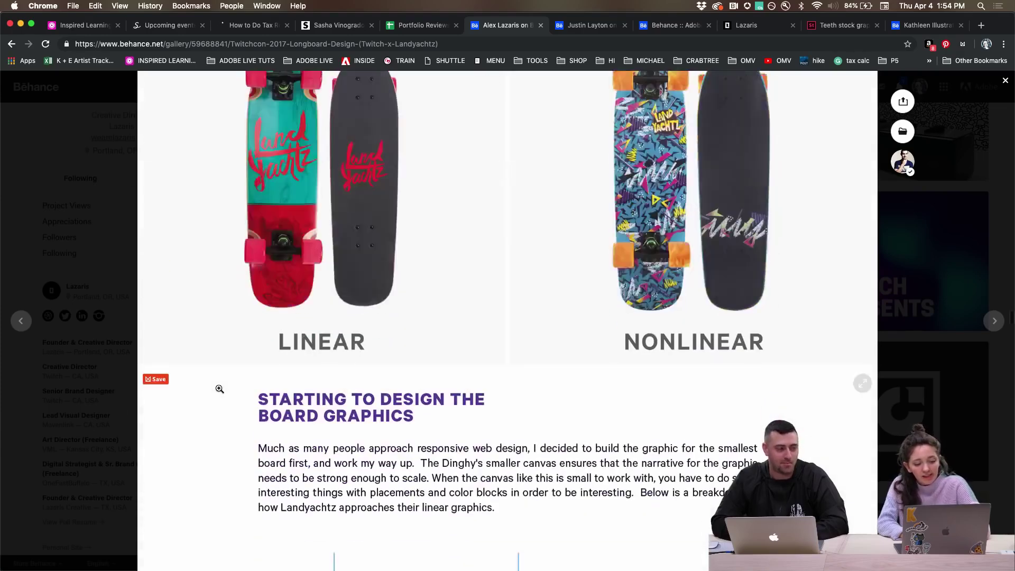
scroll(220, 390, down, 1)
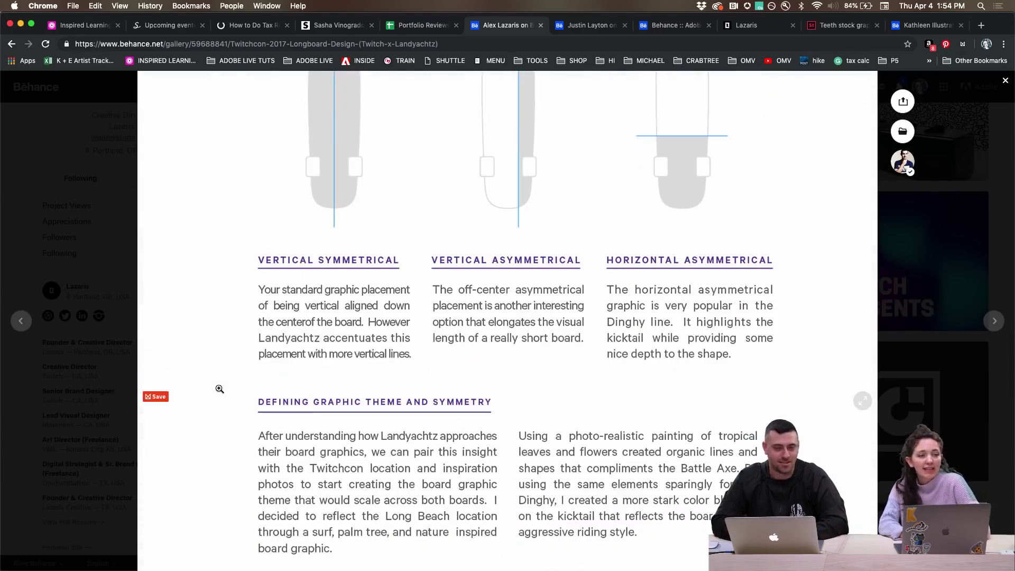
scroll(220, 389, down, 5)
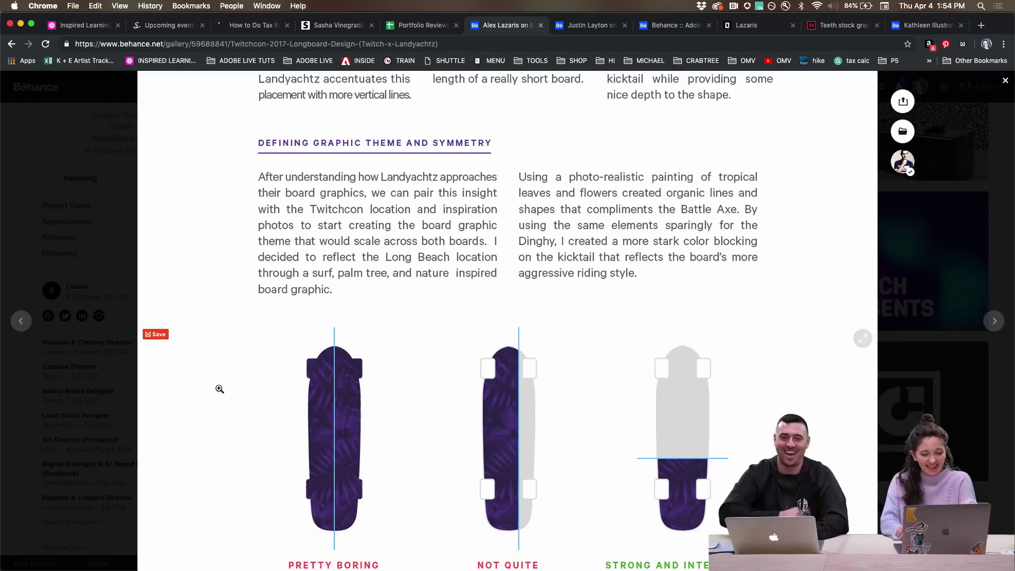
scroll(220, 390, down, 5)
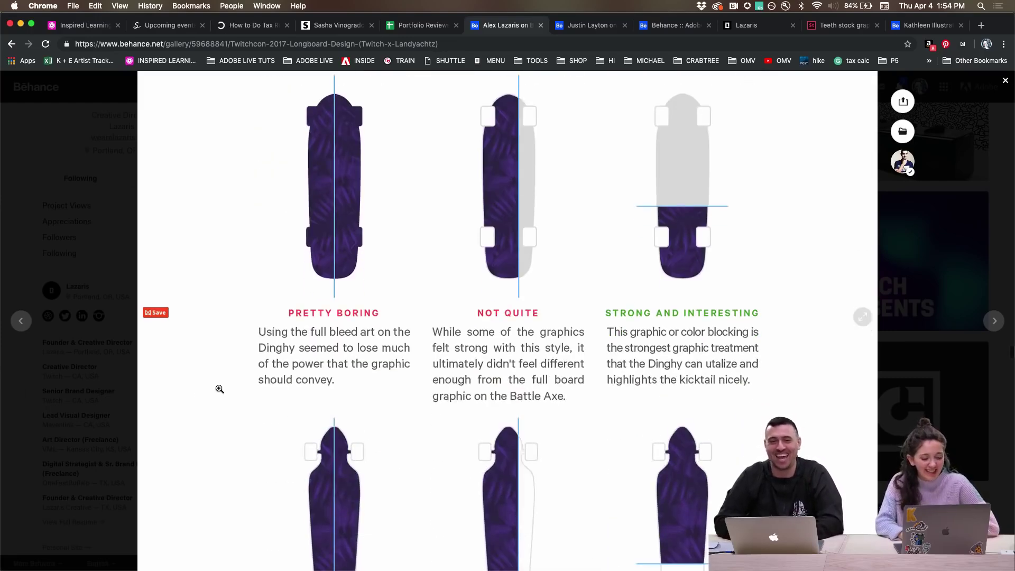
Switch to Discord and look through the banner submissions and comments in the Adobe Photoshop server's design-feedback channel
click(76, 442)
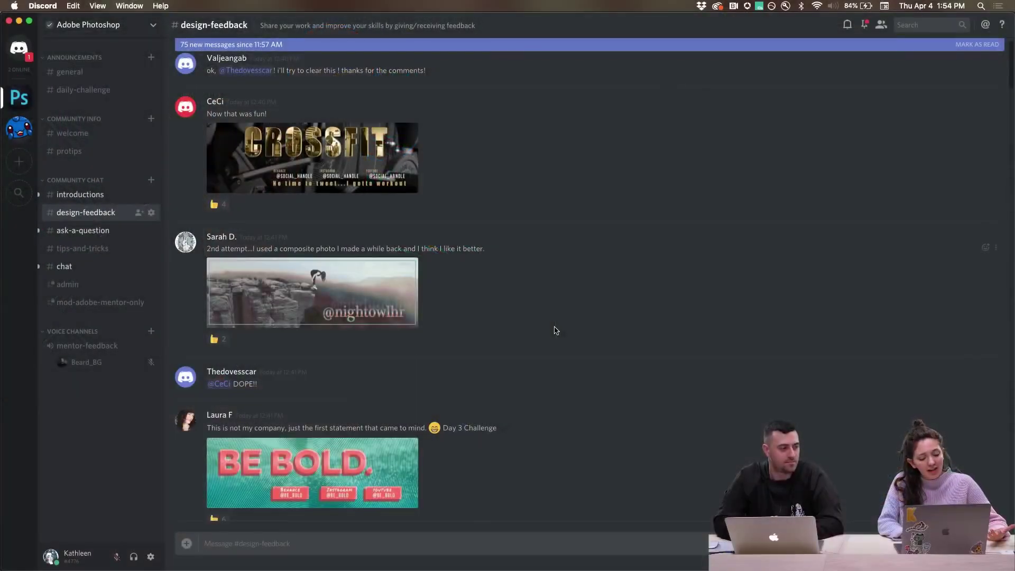
scroll(457, 280, down, 15)
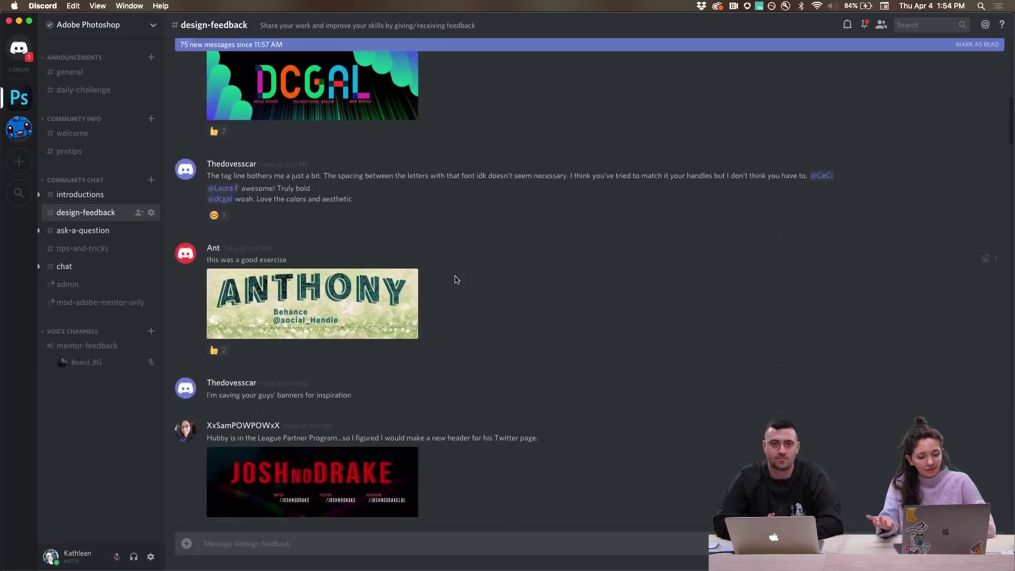
scroll(444, 254, down, 5)
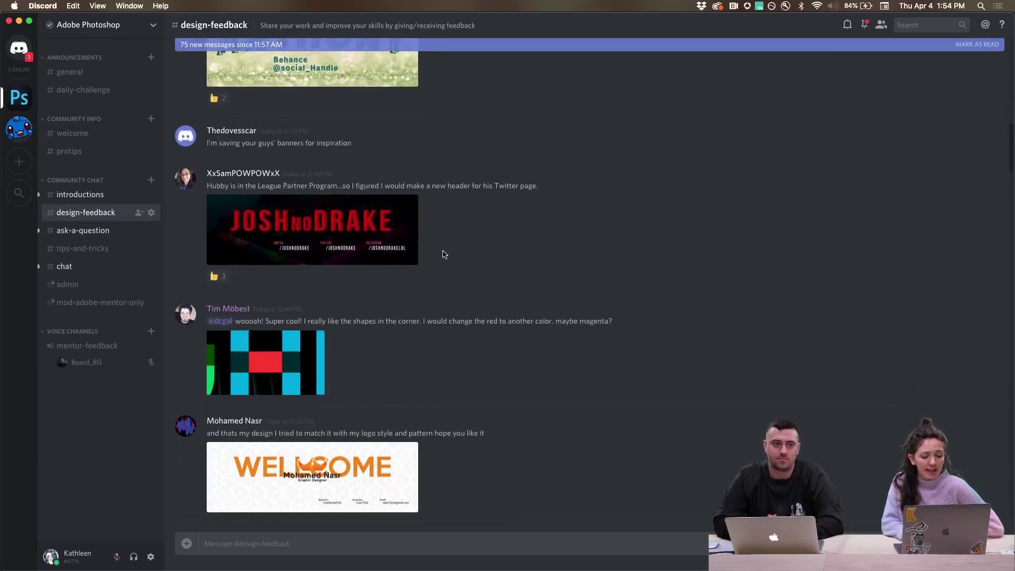
scroll(444, 255, down, 4)
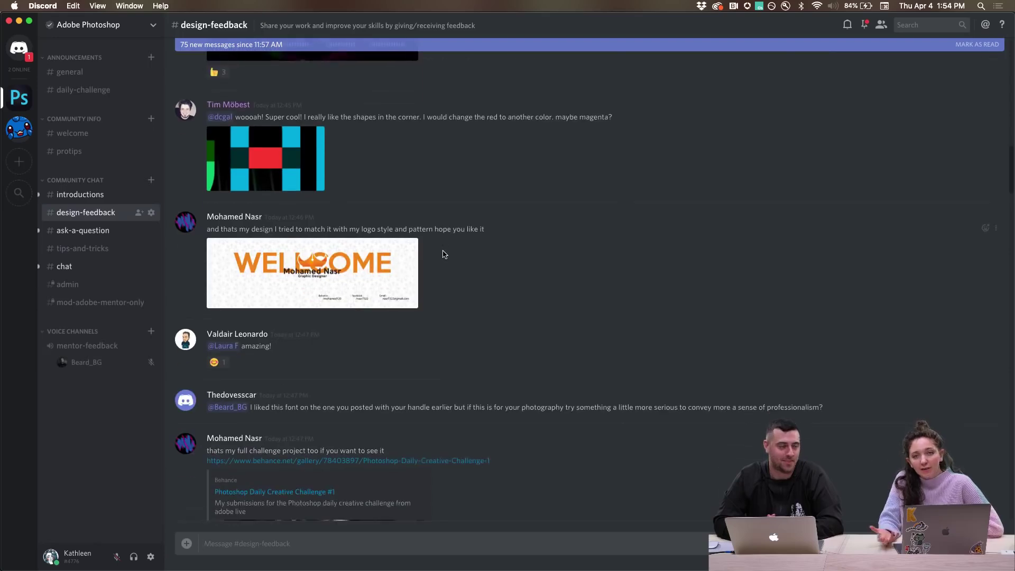
scroll(497, 297, down, 8)
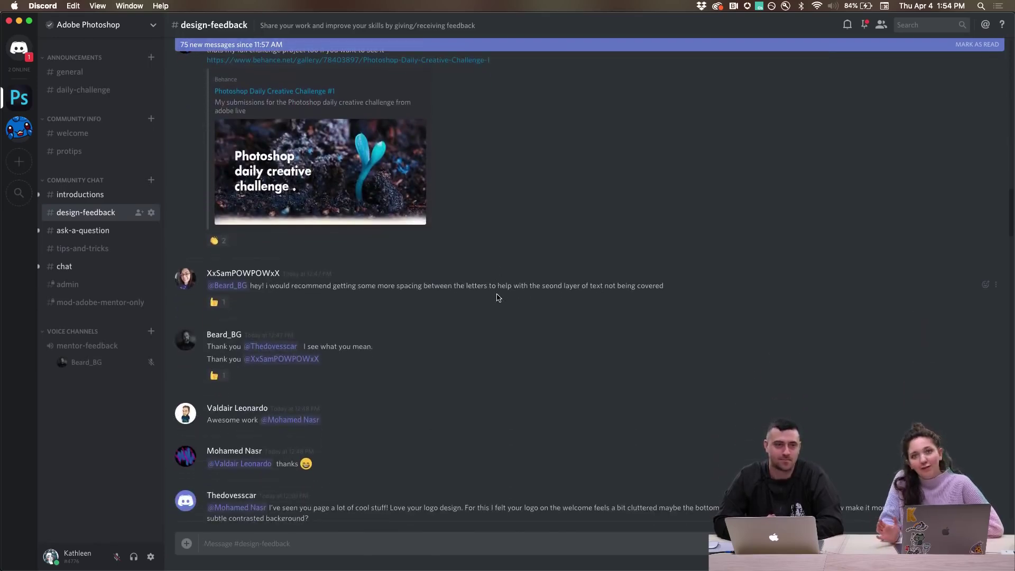
scroll(496, 298, down, 17)
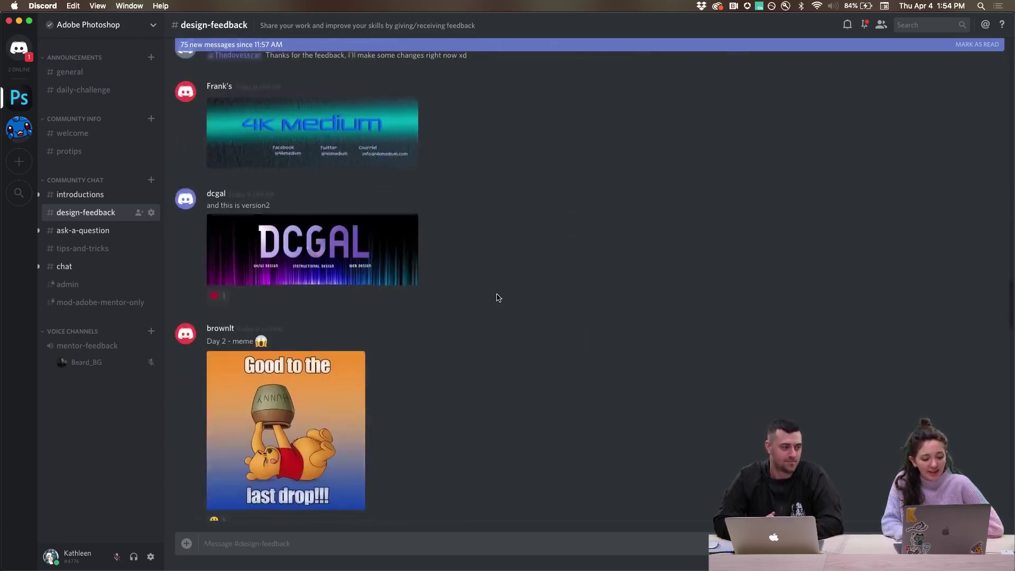
scroll(496, 297, down, 9)
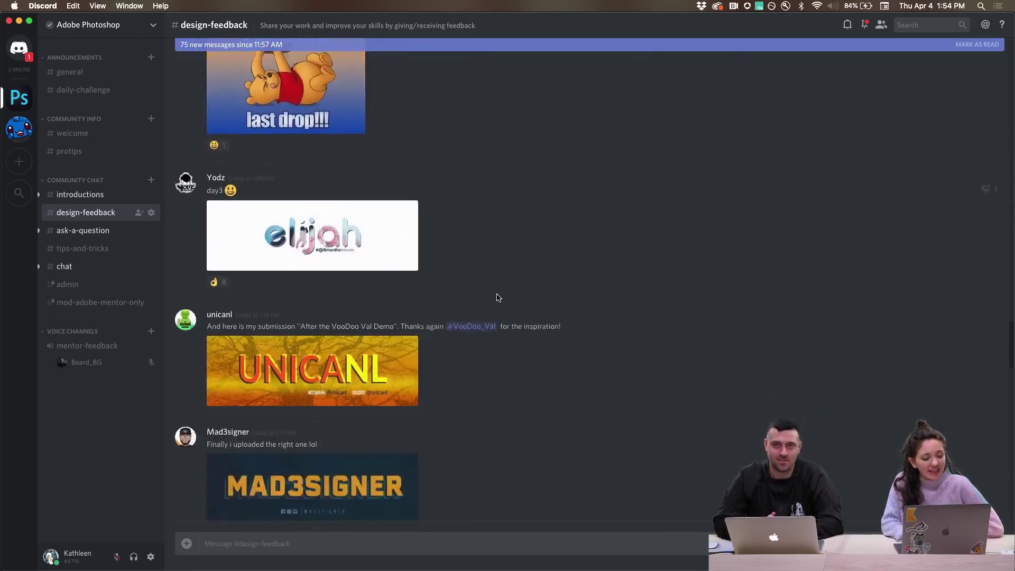
scroll(496, 298, down, 9)
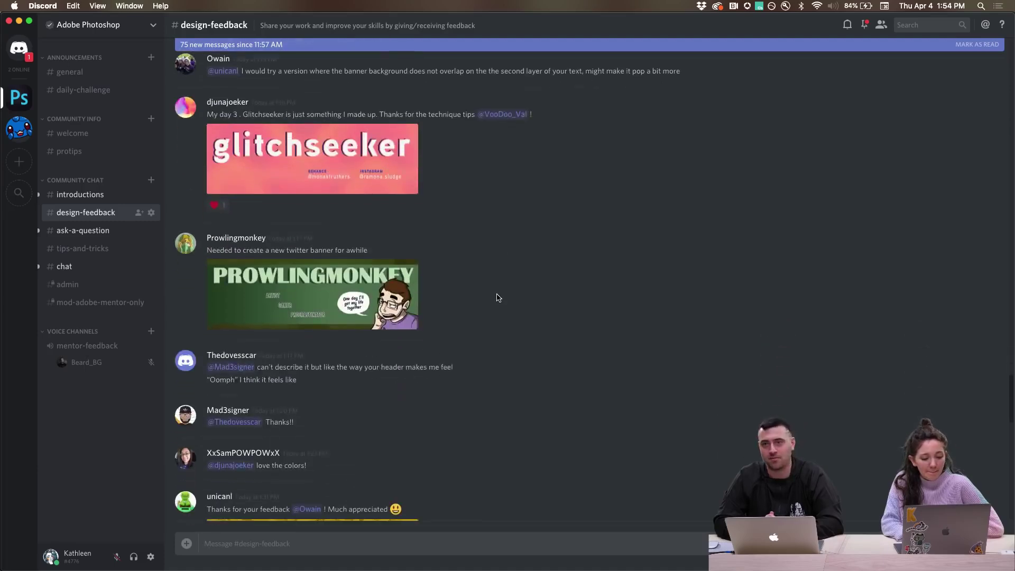
scroll(497, 297, down, 6)
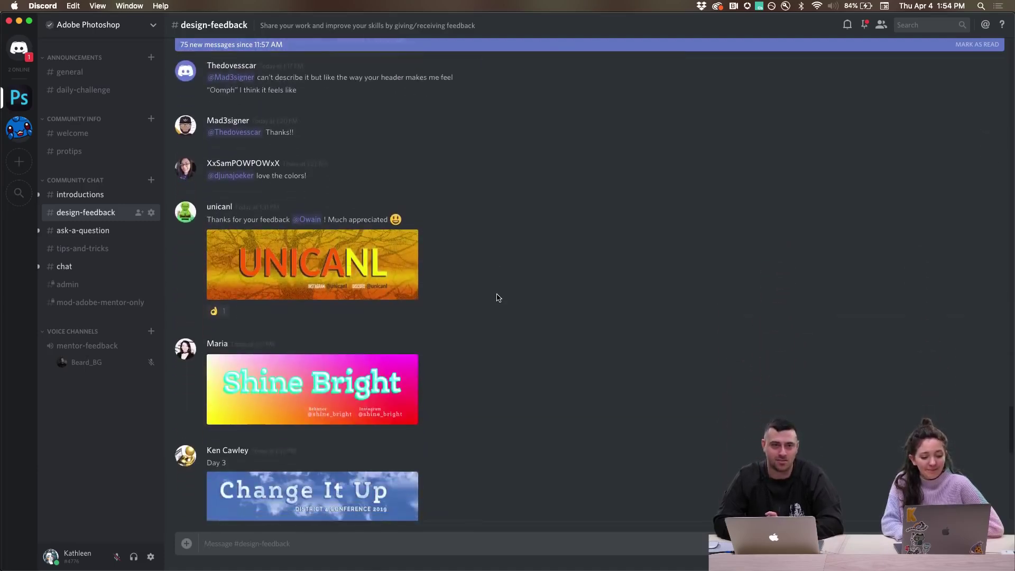
scroll(497, 297, down, 11)
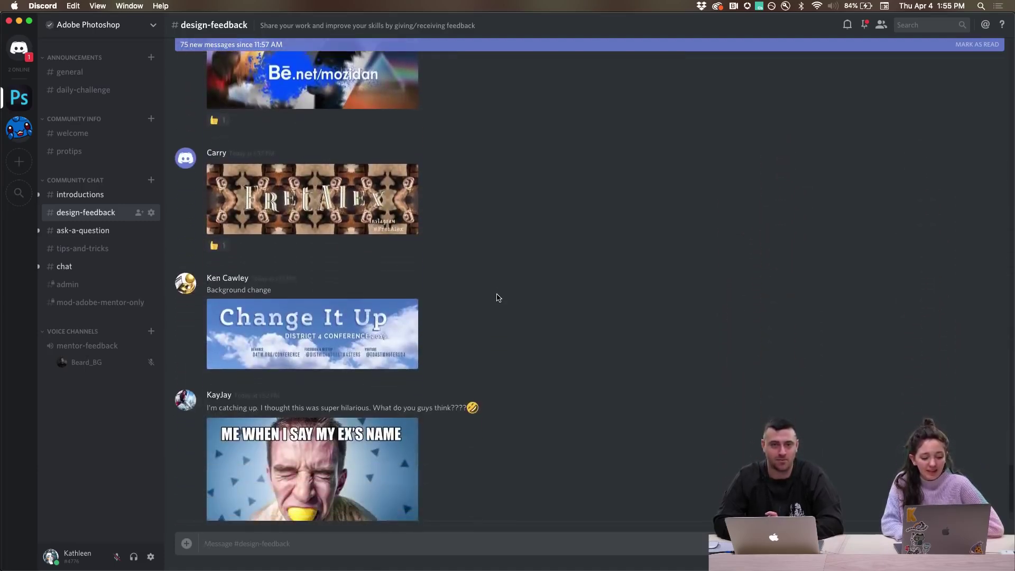
scroll(497, 297, down, 1)
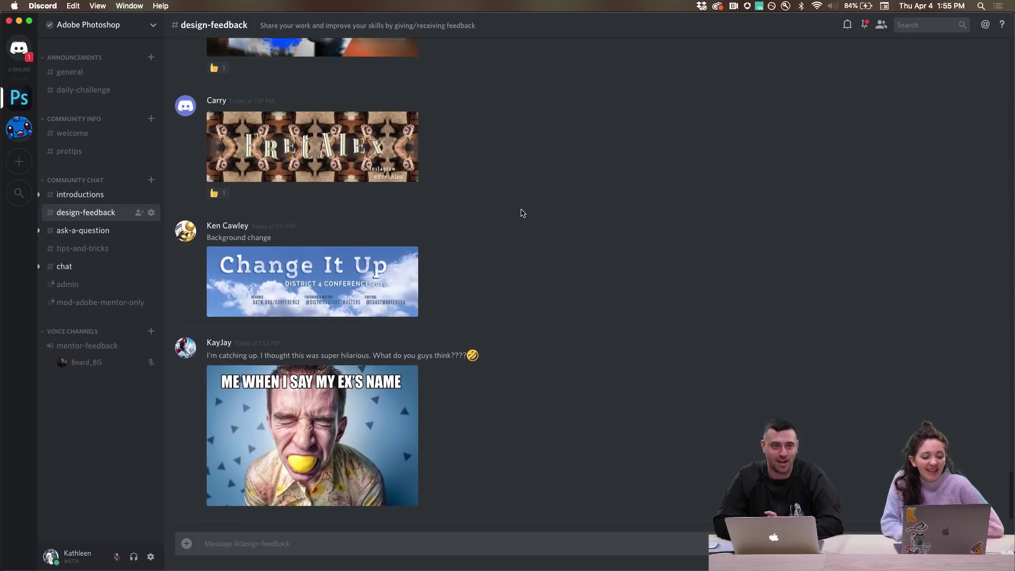
scroll(521, 213, up, 4)
scroll(520, 213, up, 1)
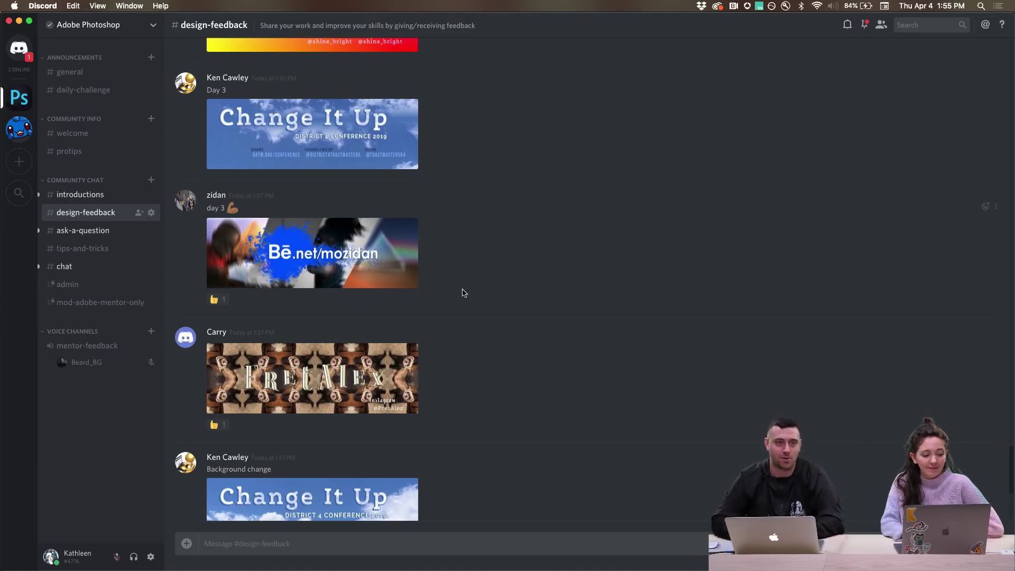
Look into the ask-a-question and tips-and-tricks channels, ending in the protips channel
click(92, 233)
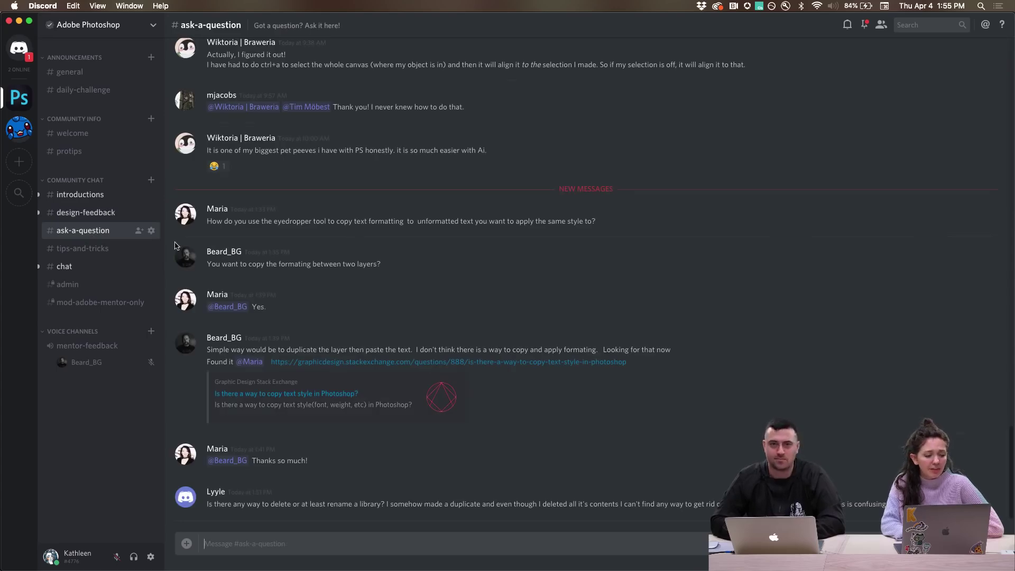
click(93, 265)
click(92, 250)
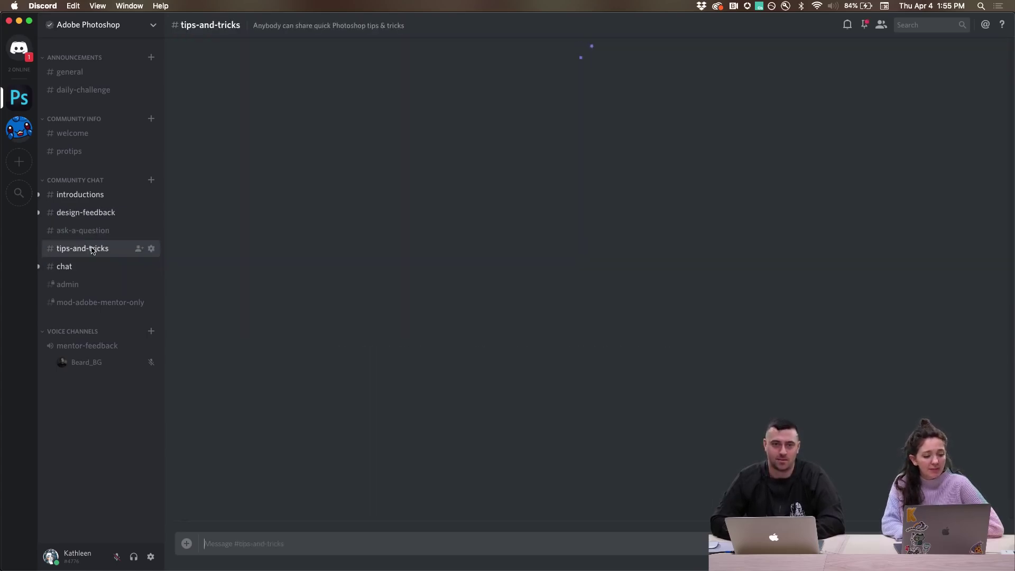
click(80, 157)
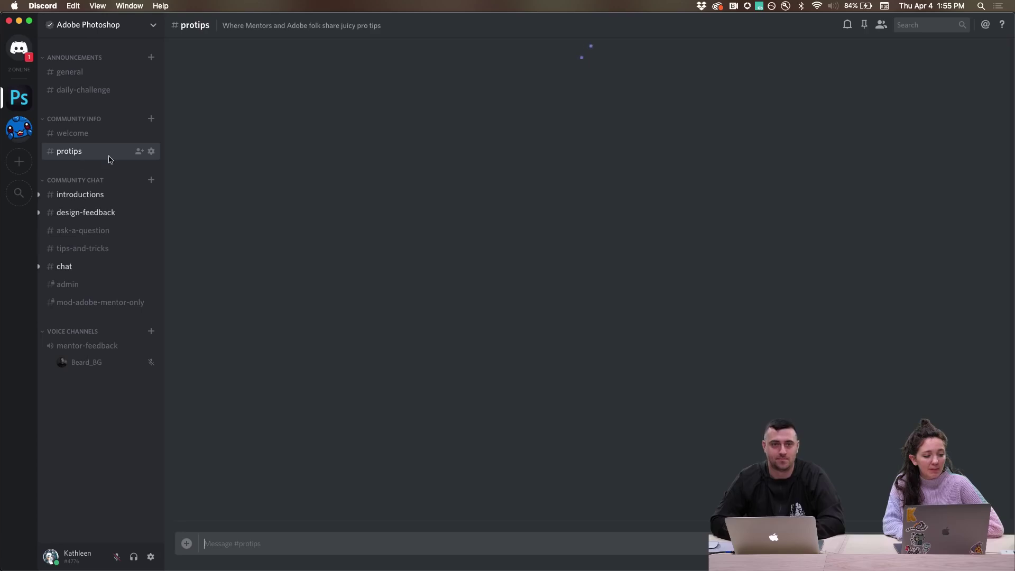